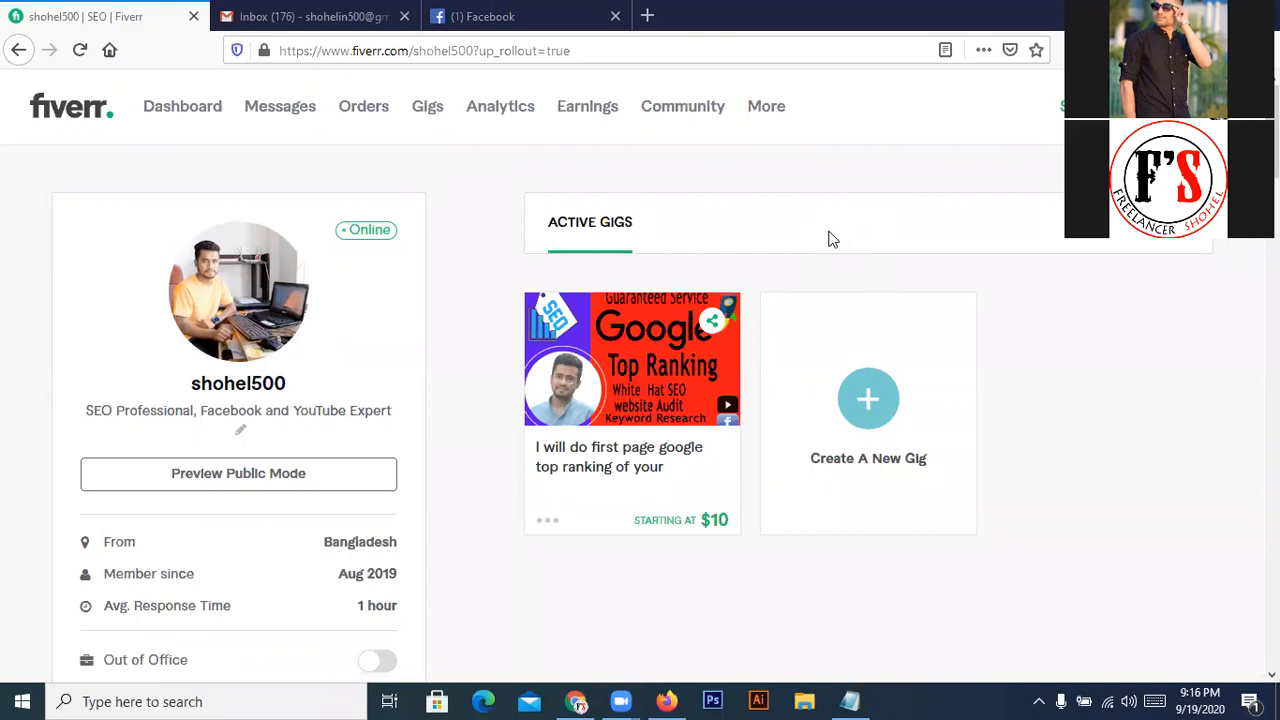
- Close the Facebook page and start creating a new gig from the Fiverr gigs list
click(614, 16)
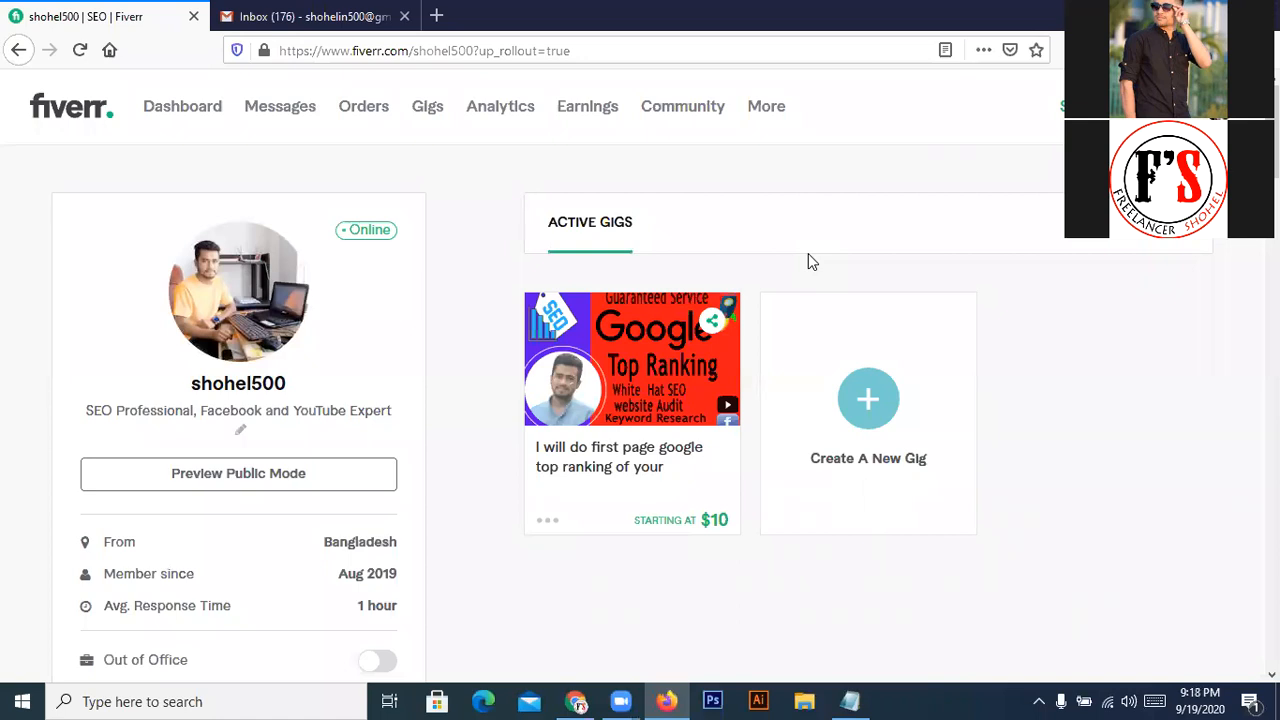
click(427, 110)
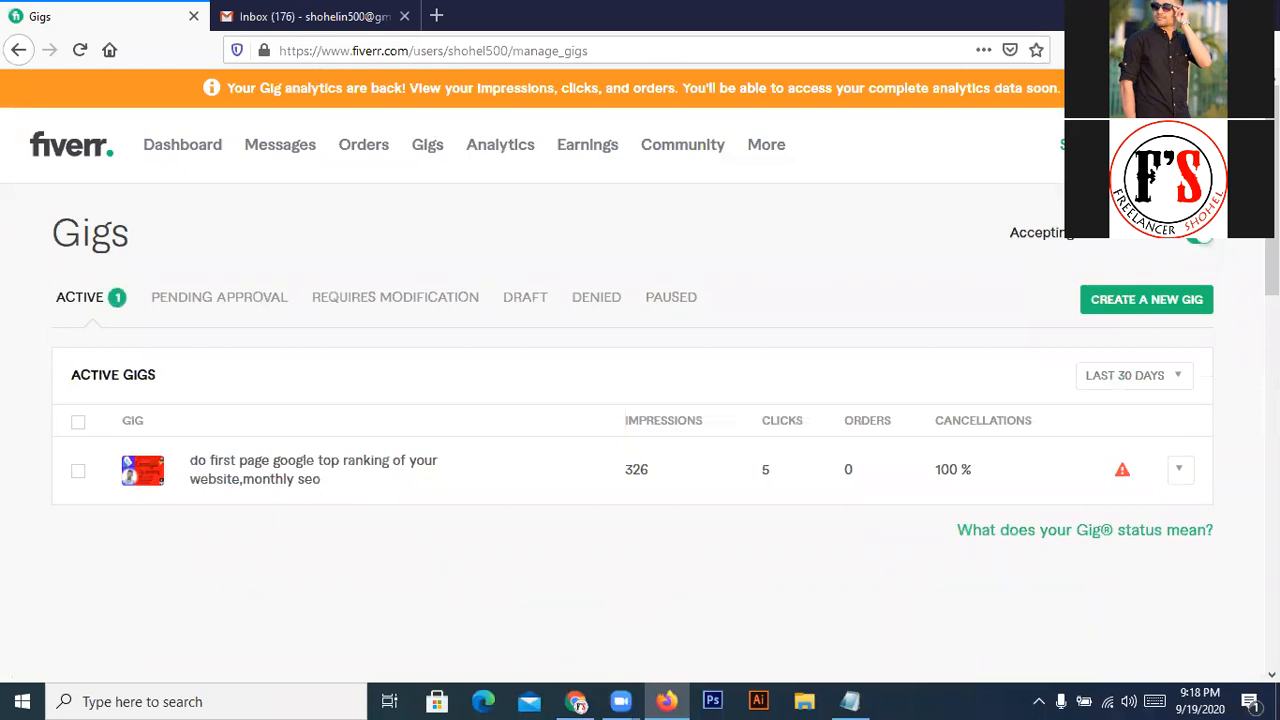
click(1138, 318)
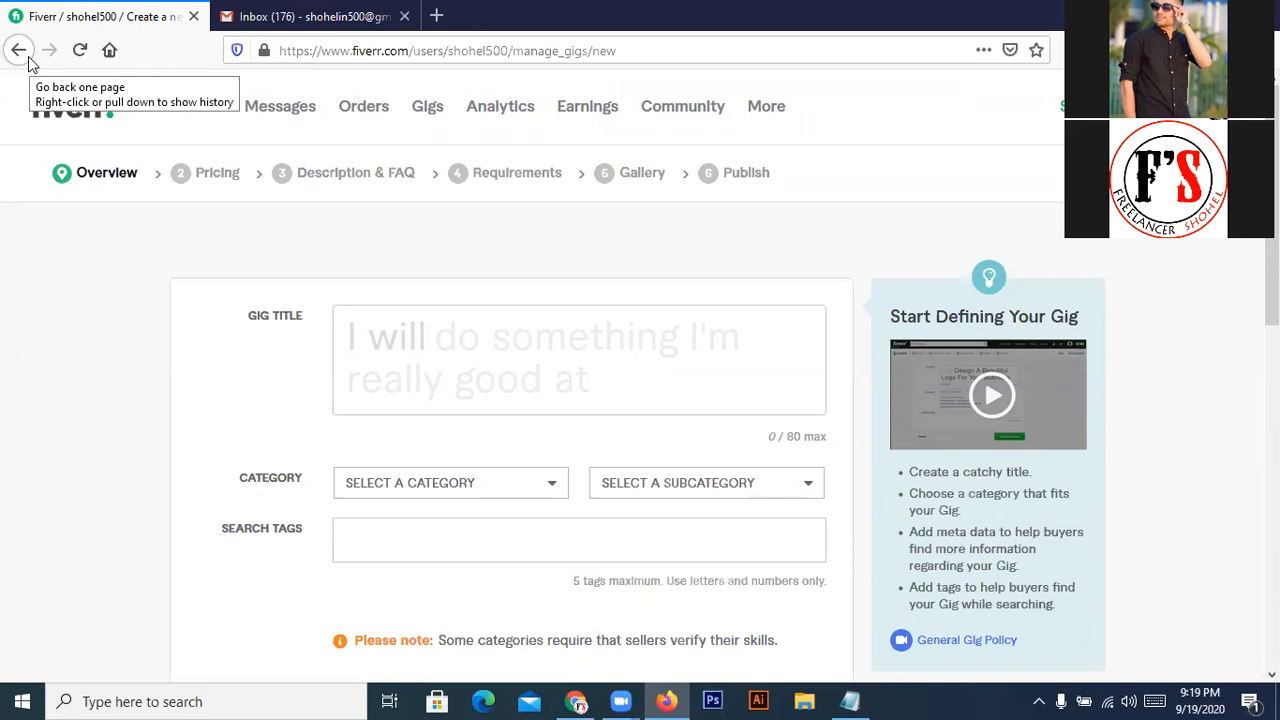
- Open Google Translate in a new tab, clear the old source text and set the translation from Bengali to English
click(436, 16)
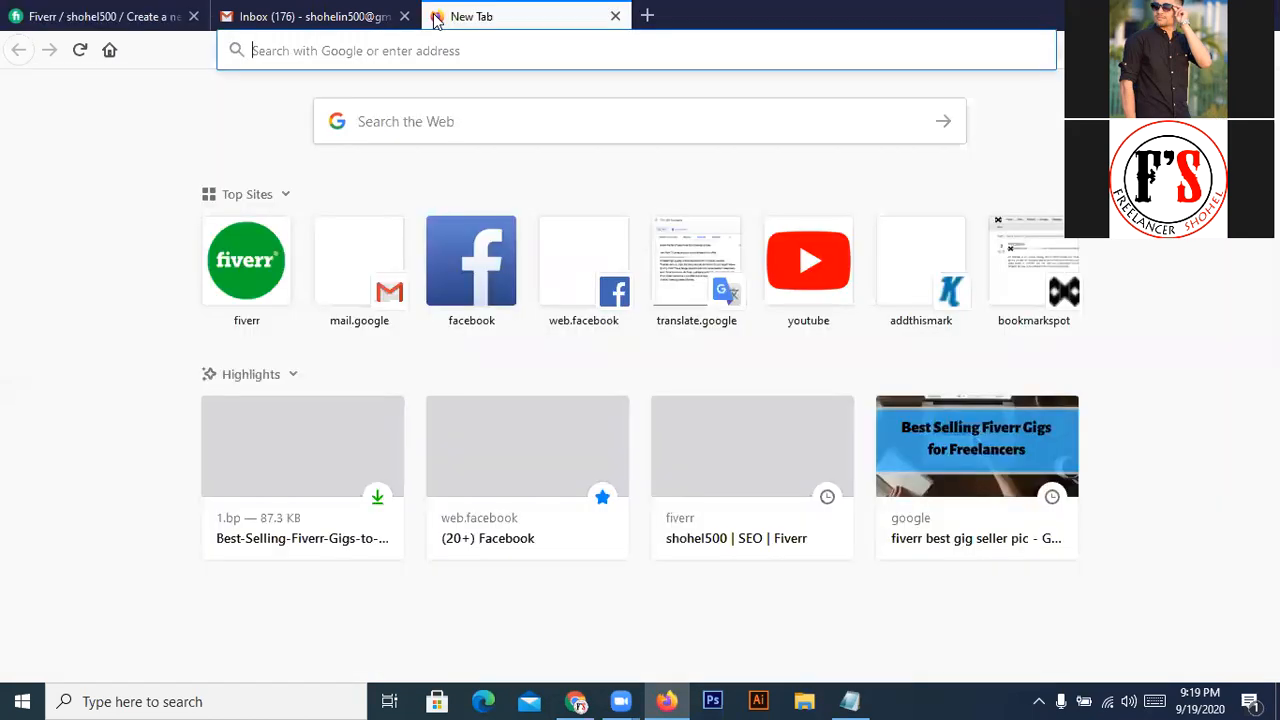
click(676, 256)
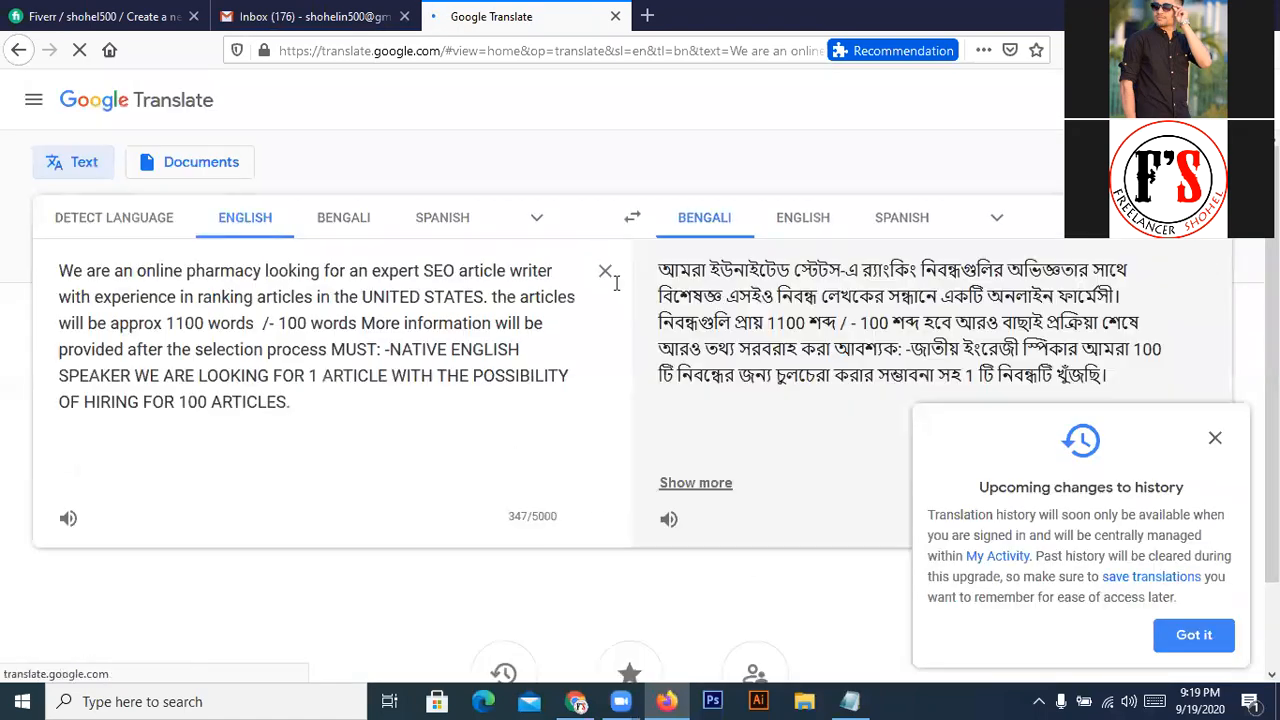
click(605, 274)
click(340, 222)
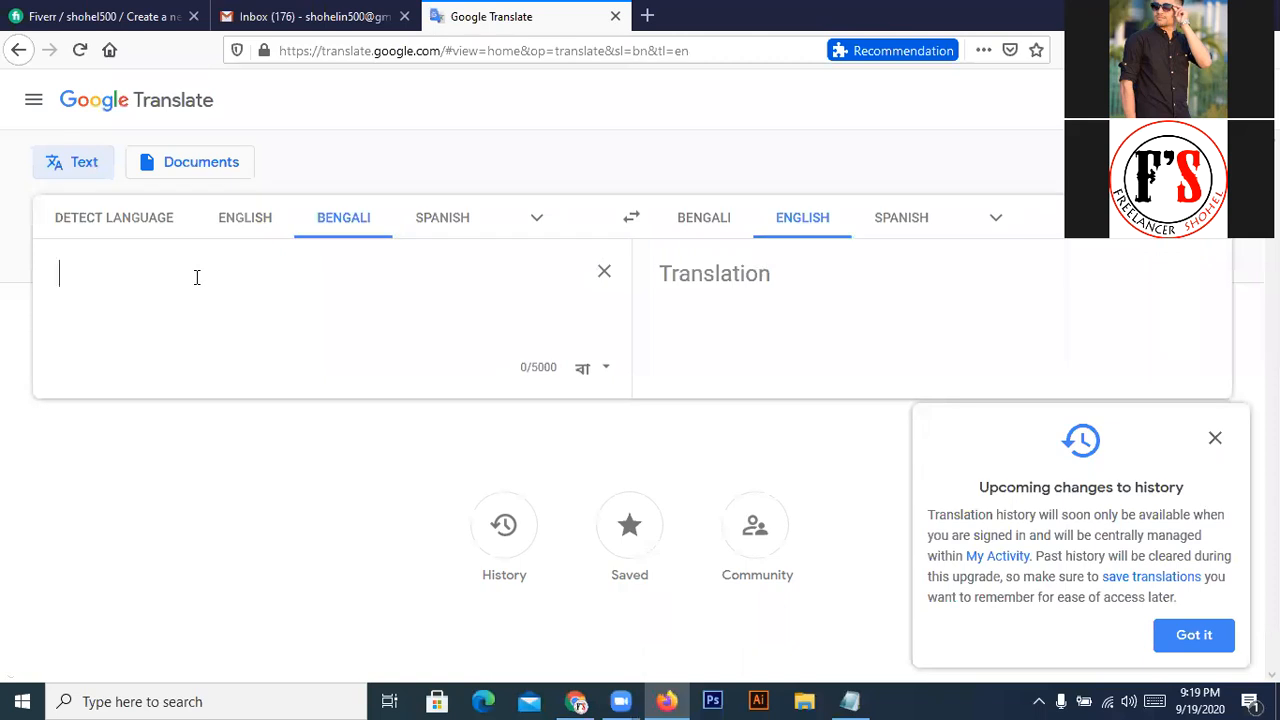
- Begin the Bengali source text with "আমি আপনার", entered phonetically as "ami apnar"
text(ami)
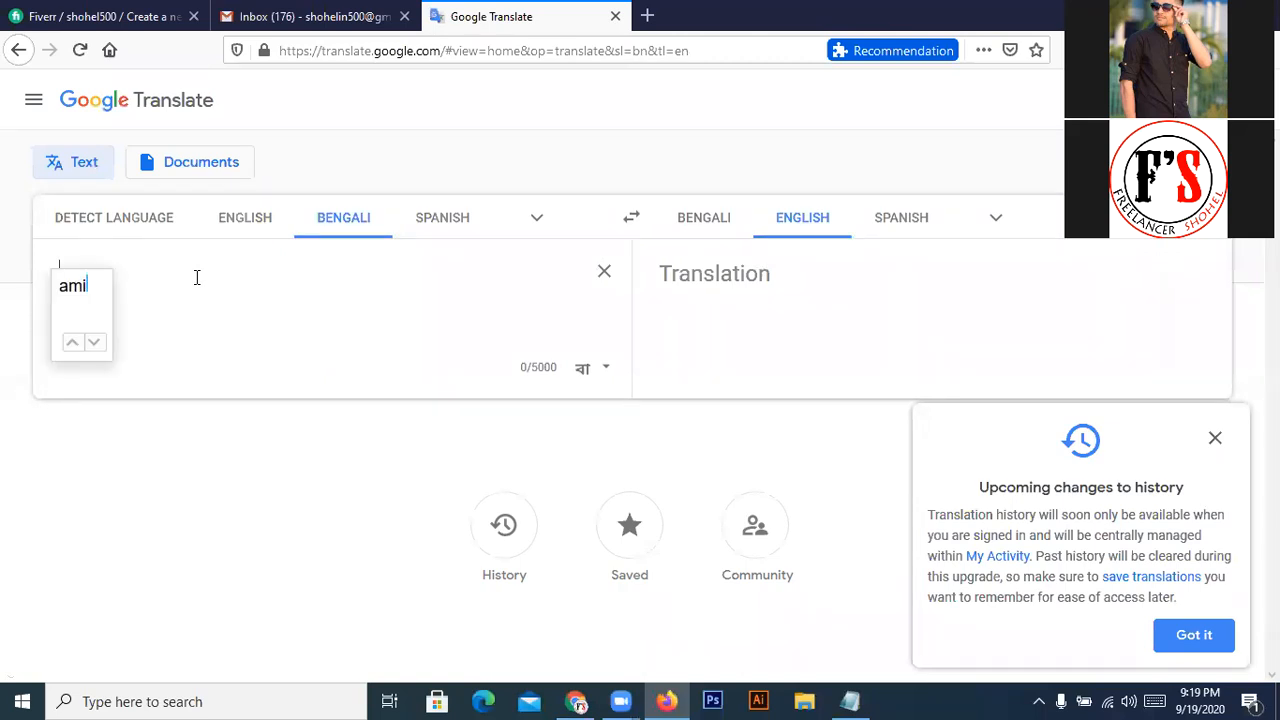
key(space)
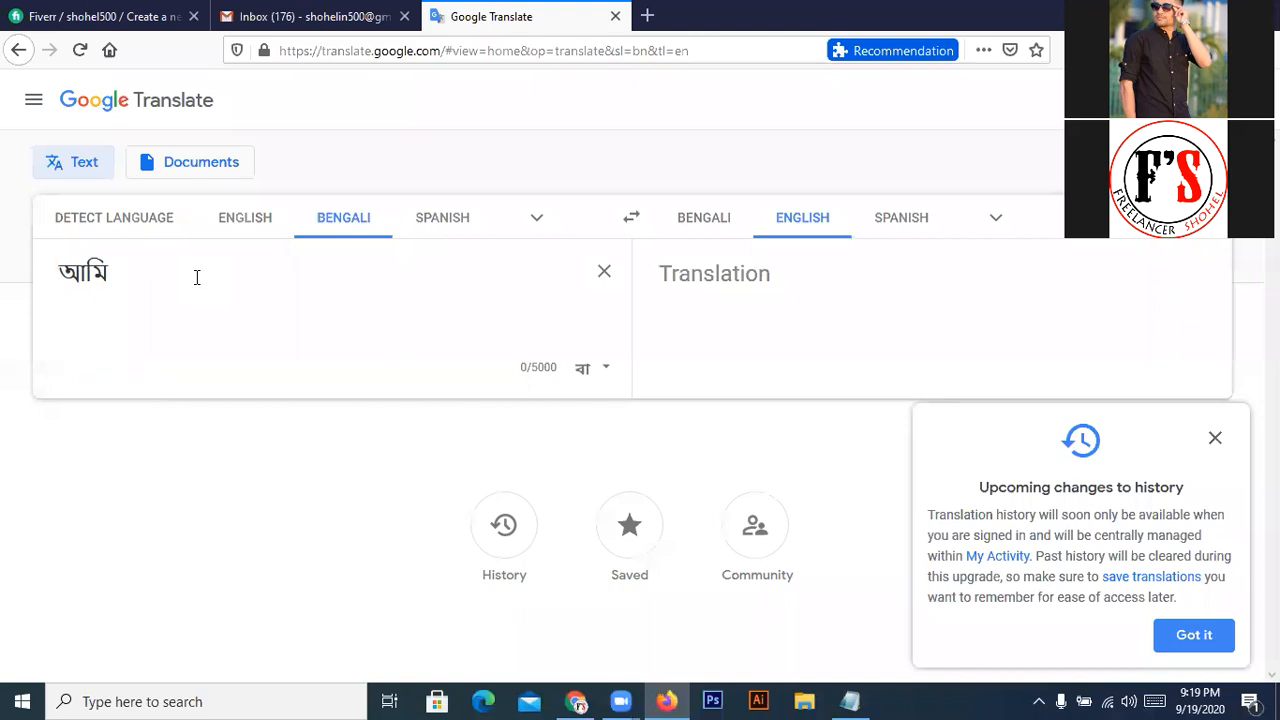
text(apnar)
key(space)
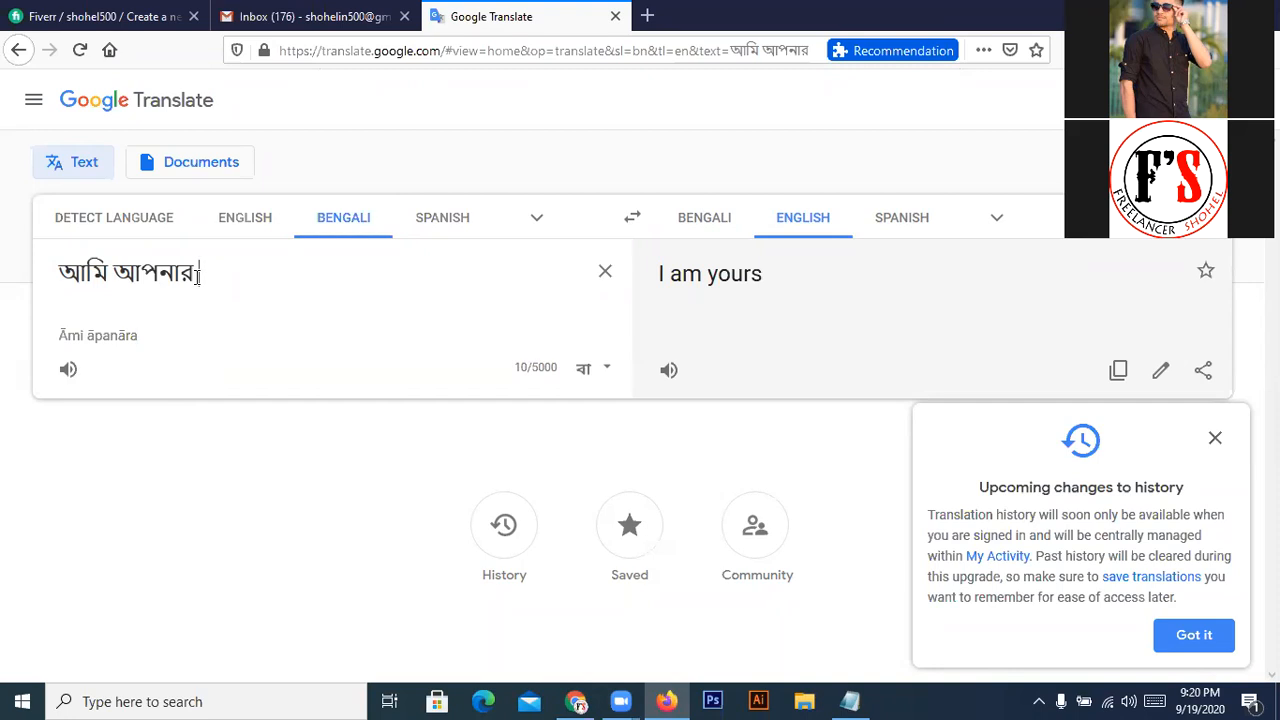
- Continue the Bengali sentence with "ব্যবসায়ের জন্য", entered phonetically as "bebsayer jonno"
text(bebshayer)
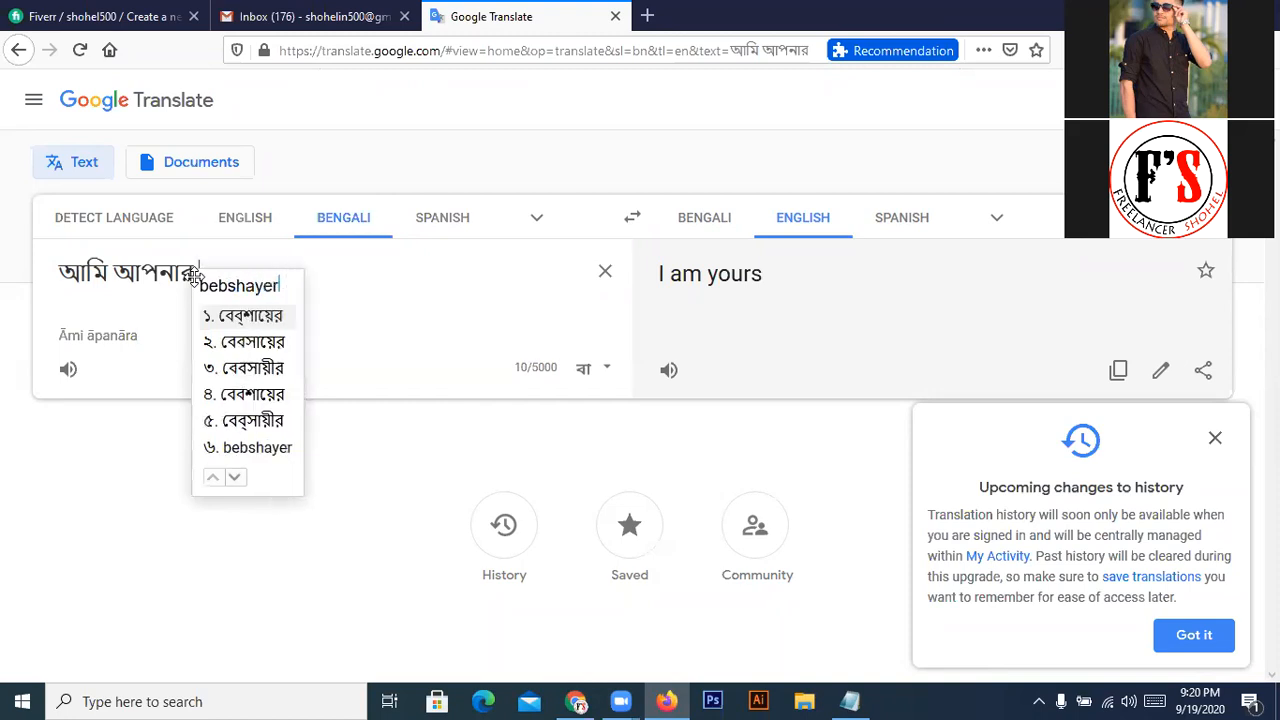
key(BackSpace)
key(BackSpace)
key(BackSpace)
key(BackSpace)
key(BackSpace)
text(ayer)
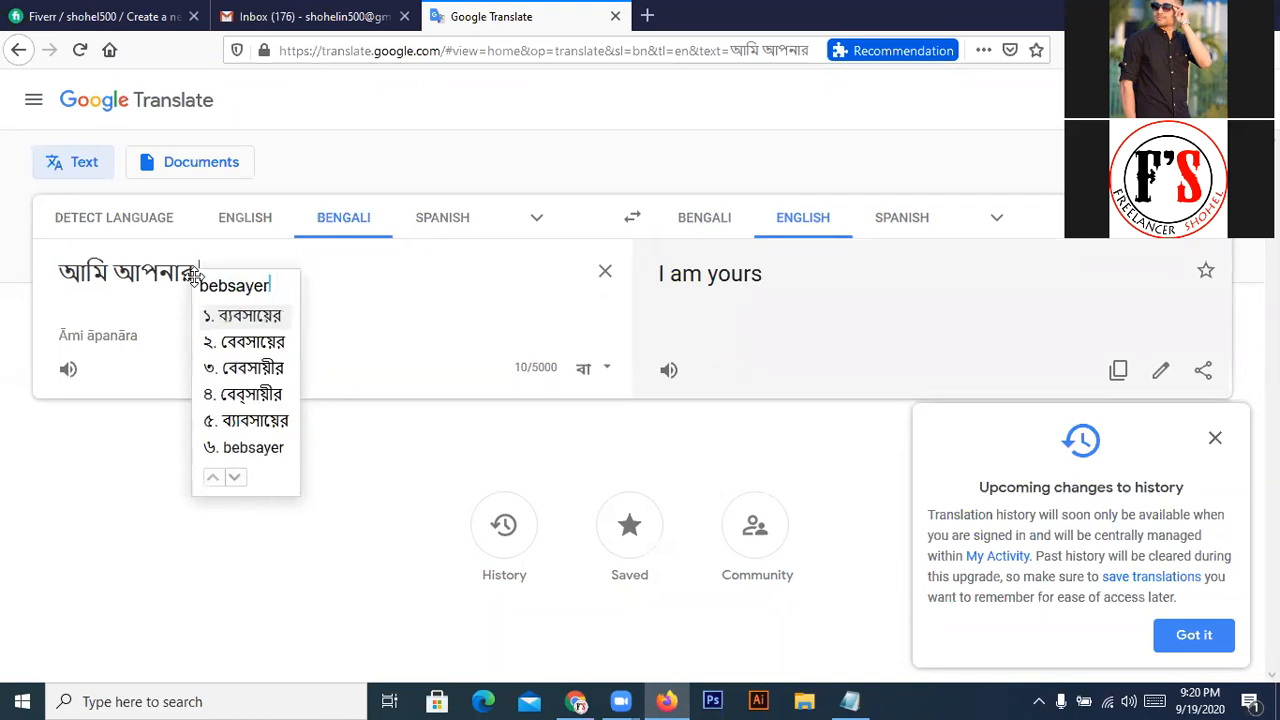
key(space)
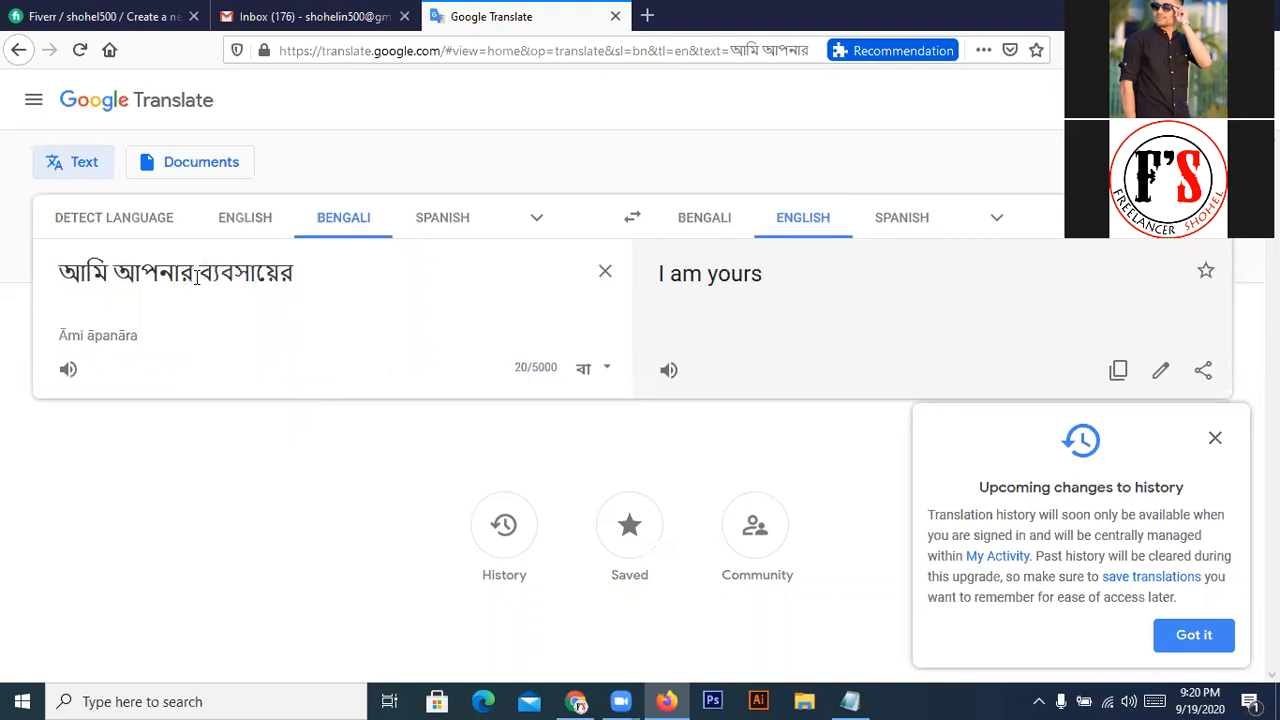
text(jonno)
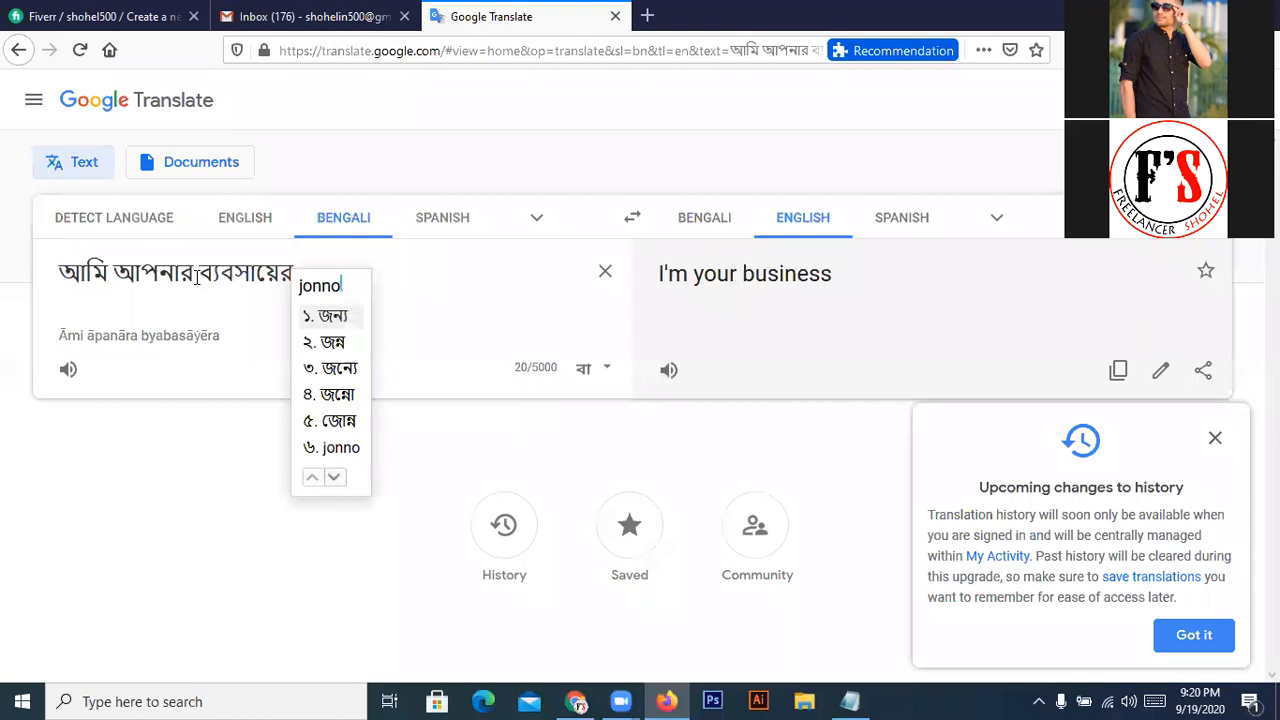
key(space)
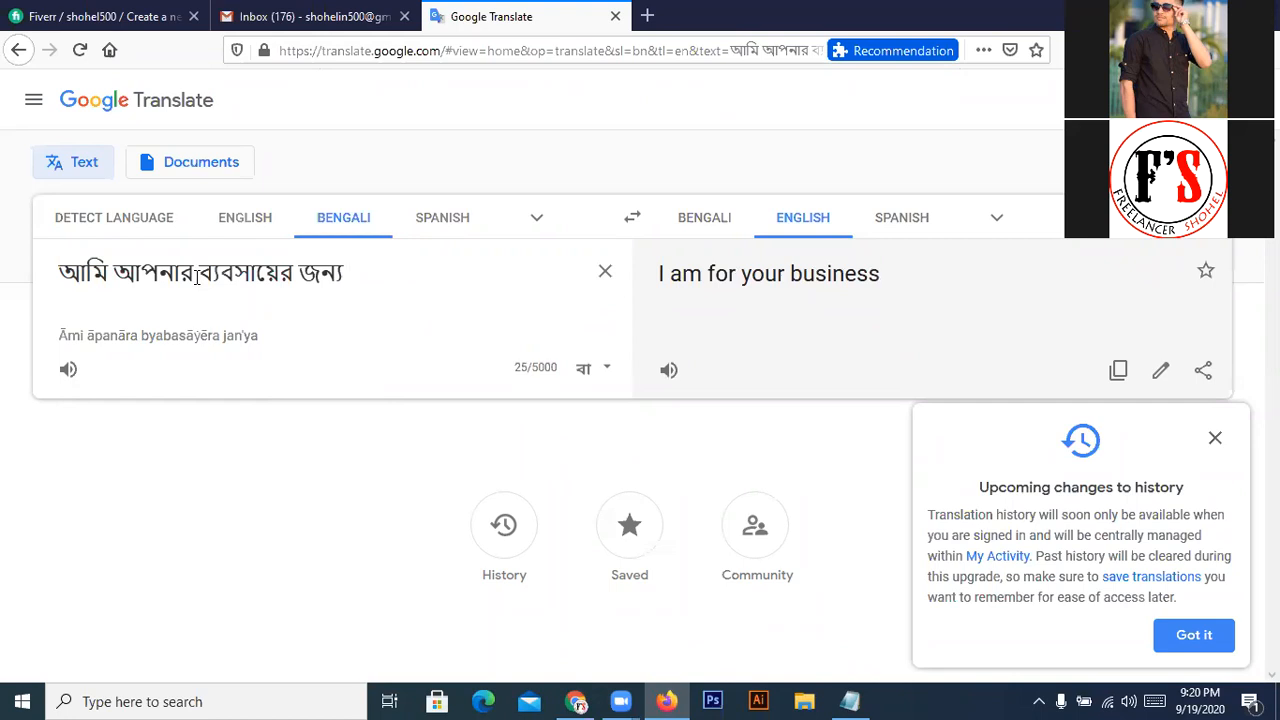
- Add "ফেইসবুক বিপণন" to the Bengali sentence, entered phonetically as "facebook biponon"
text(facebook)
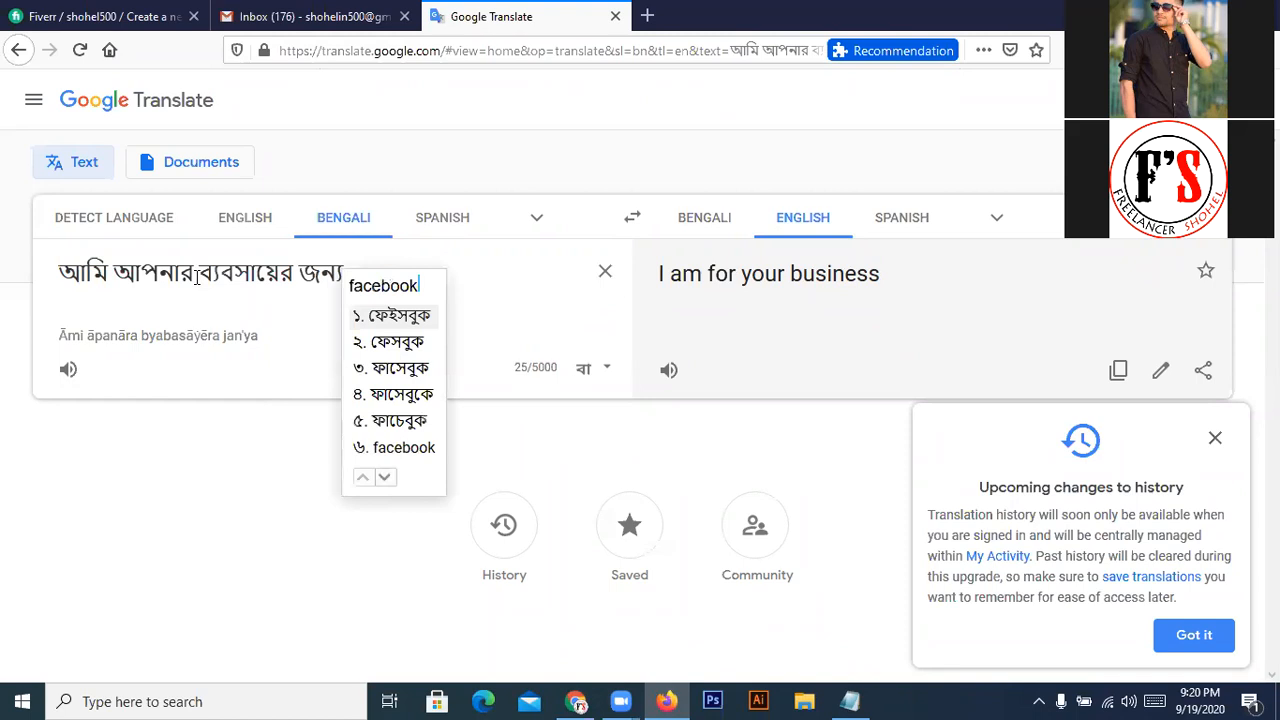
key(space)
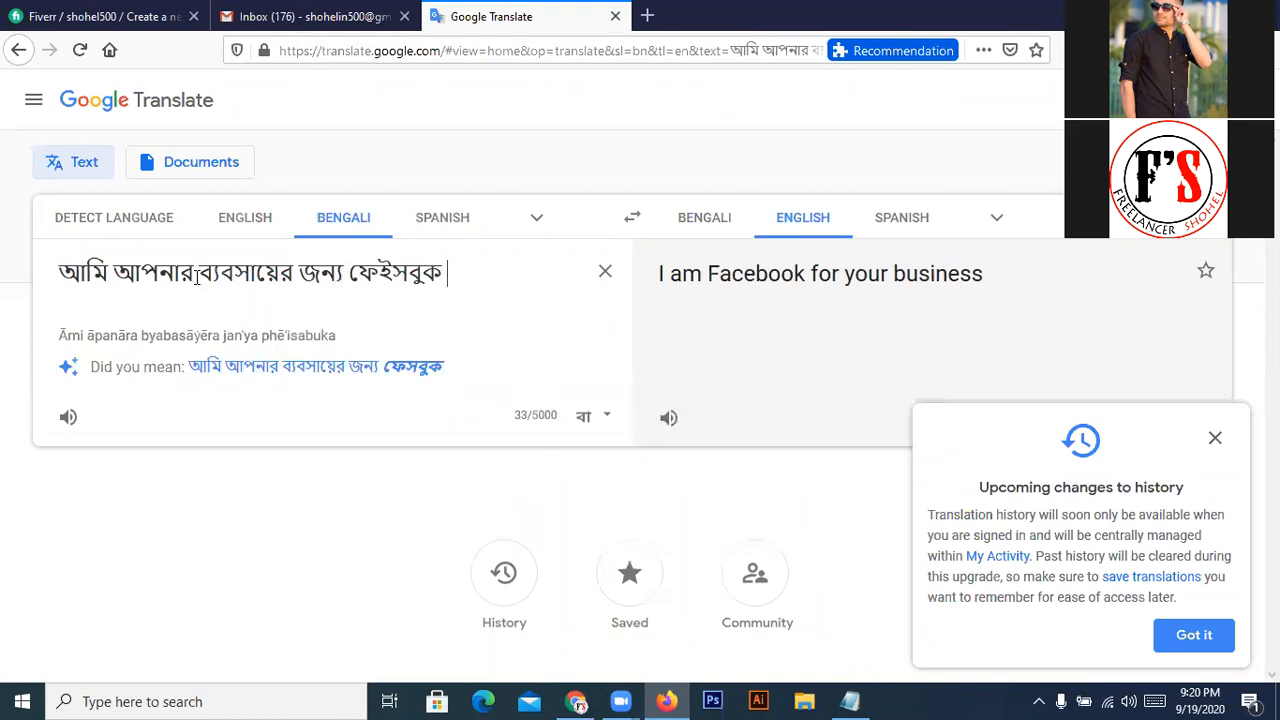
text(bi)
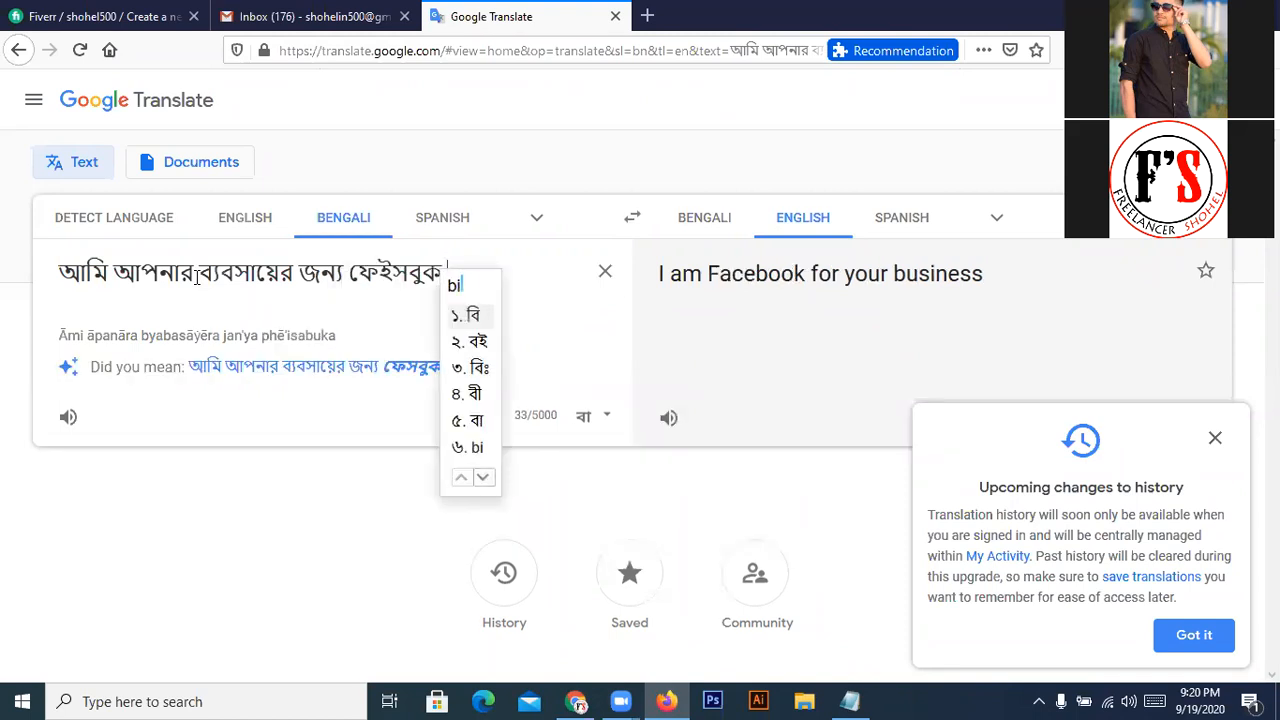
text(ponon)
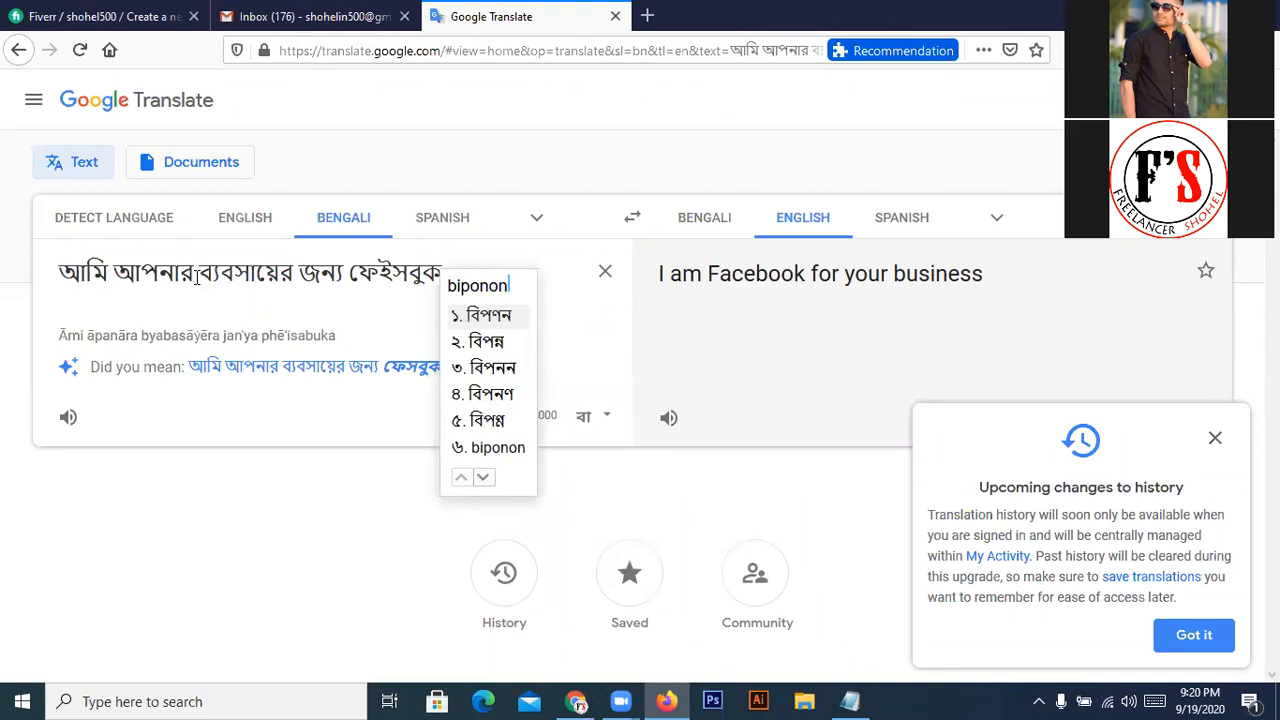
key(space)
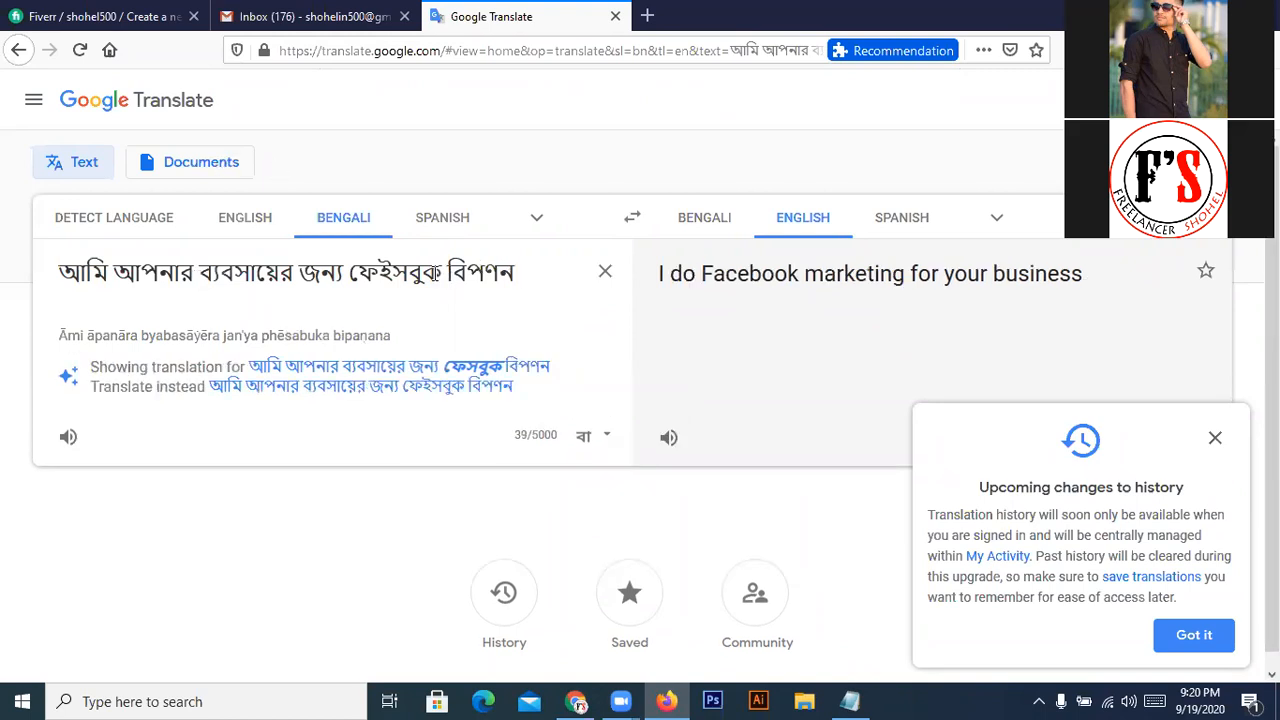
drag(443, 275, 409, 275)
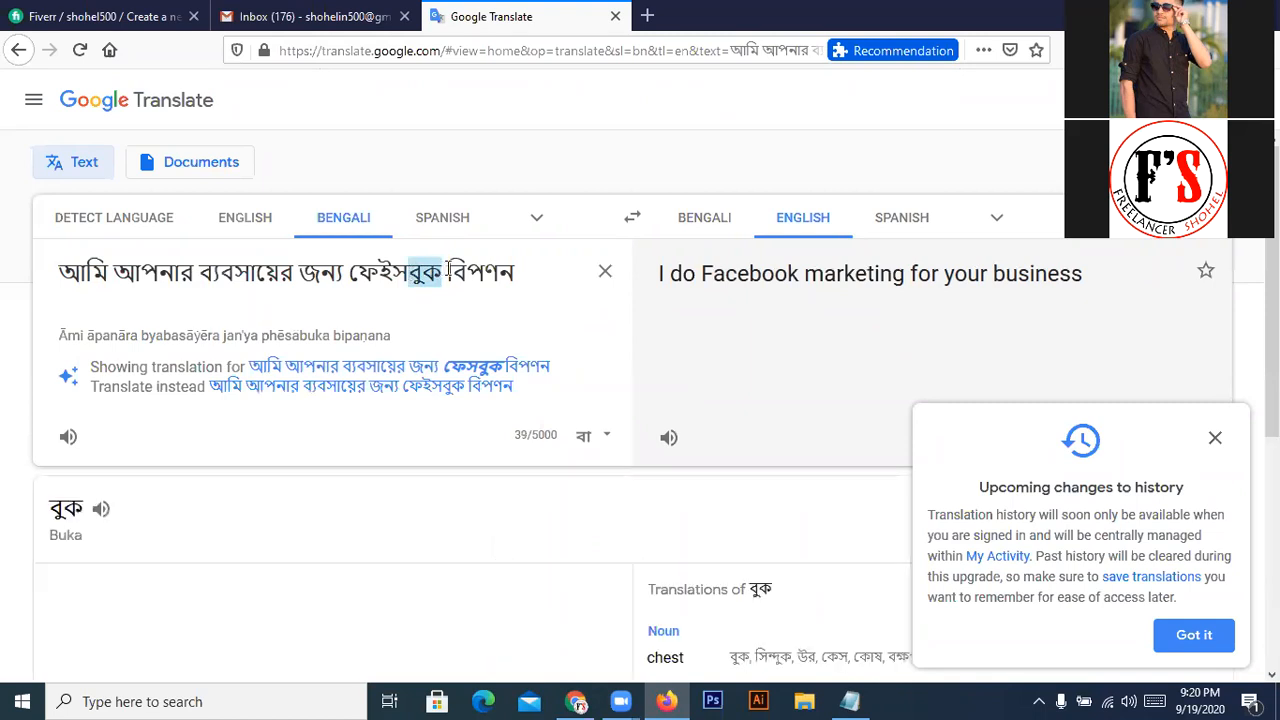
click(519, 275)
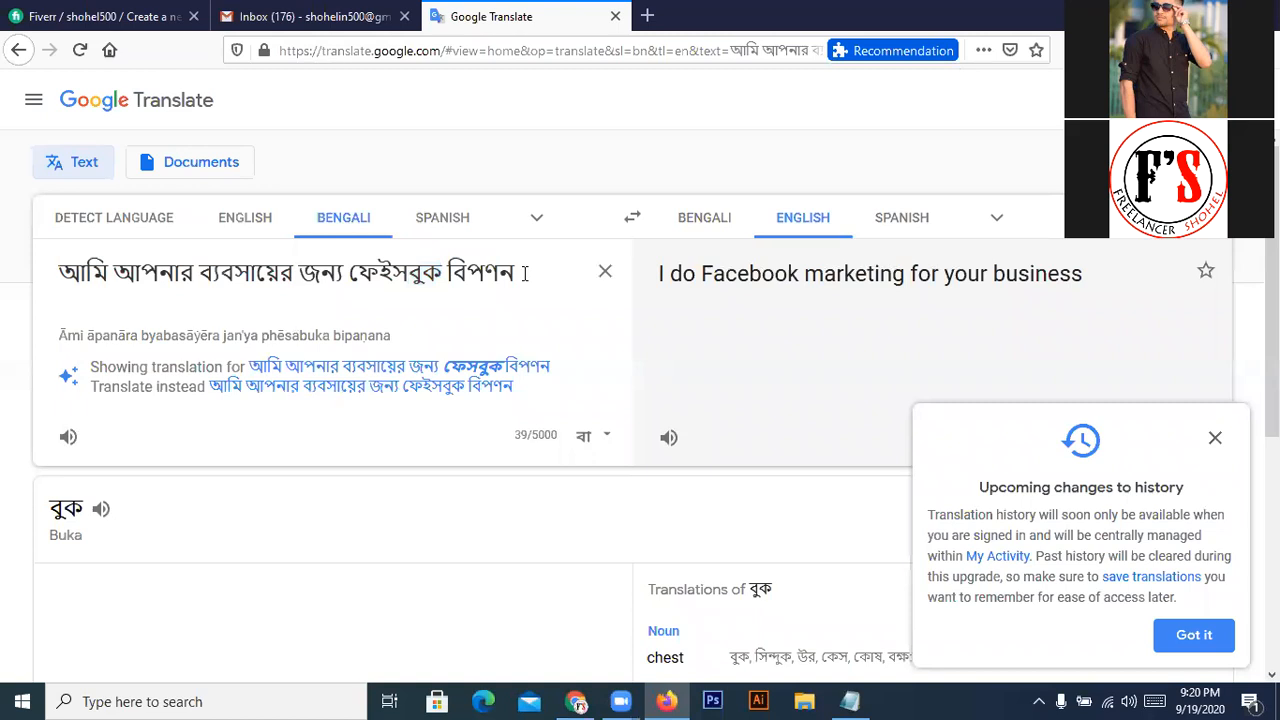
- Finish the Bengali sentence with "এবং প্রচার করবো", entered phonetically as "ebong procher korbo"
text(ebong)
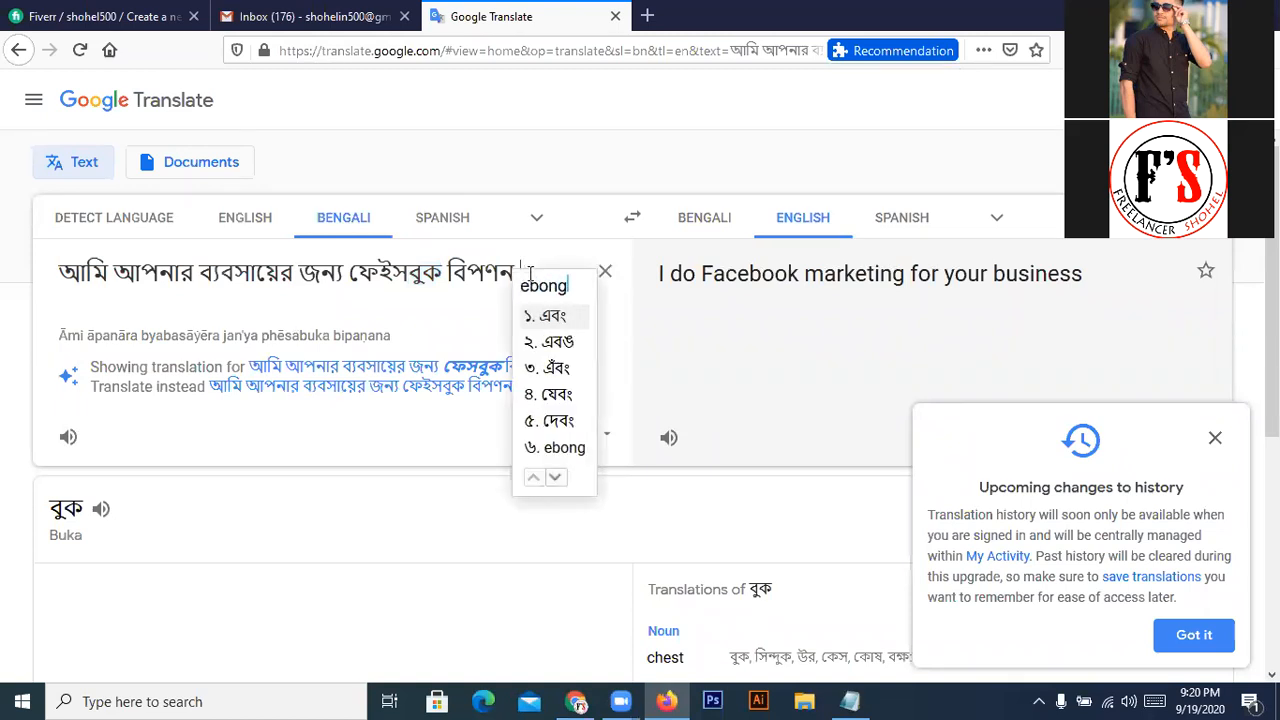
key(Return)
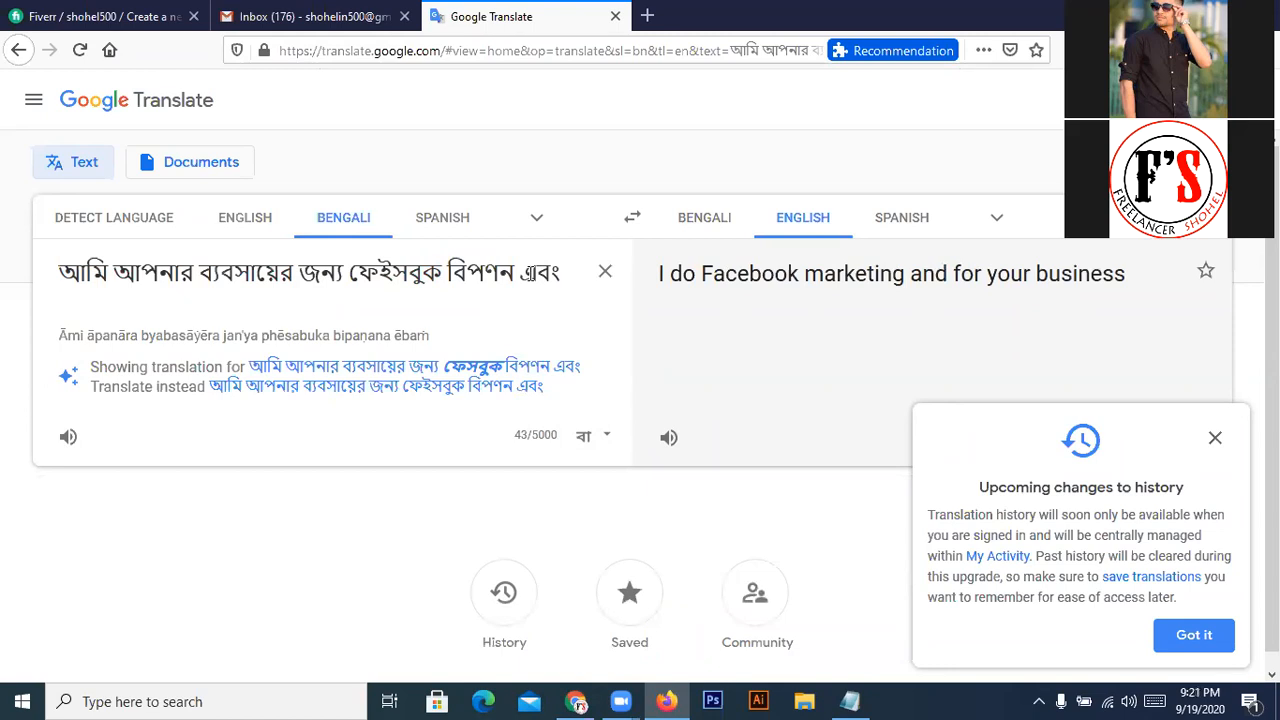
text(p)
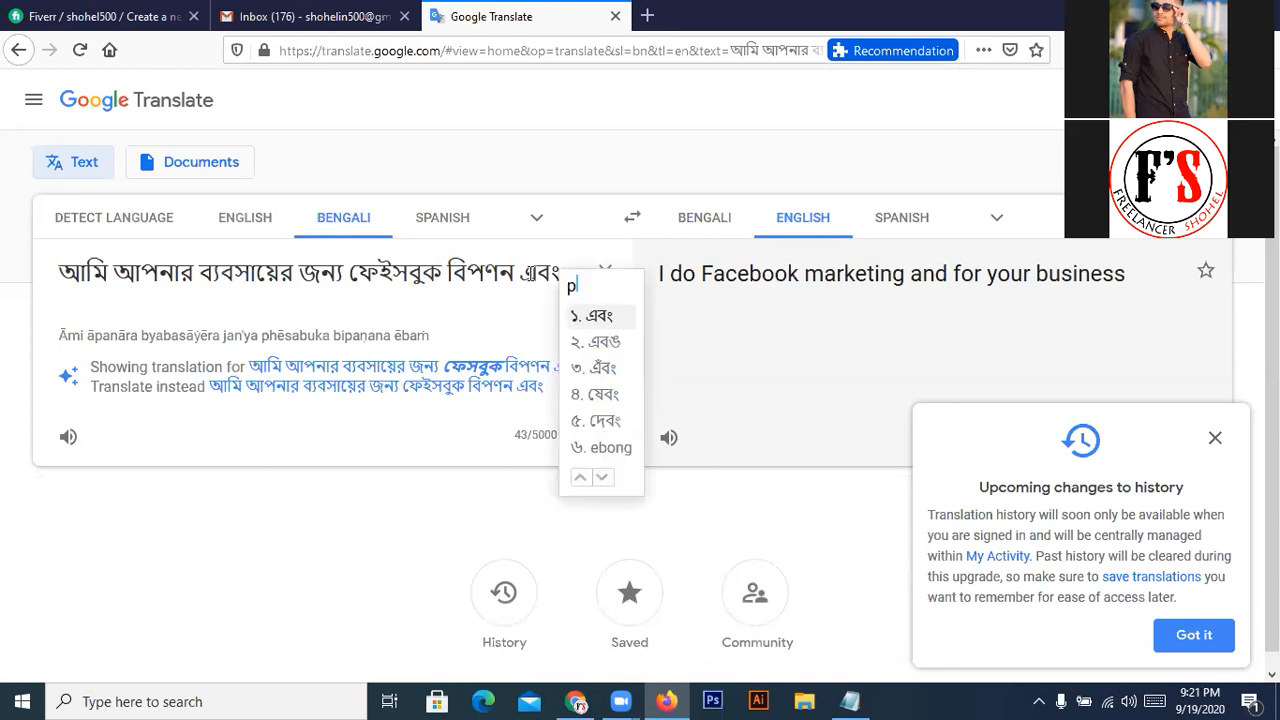
text(rocher)
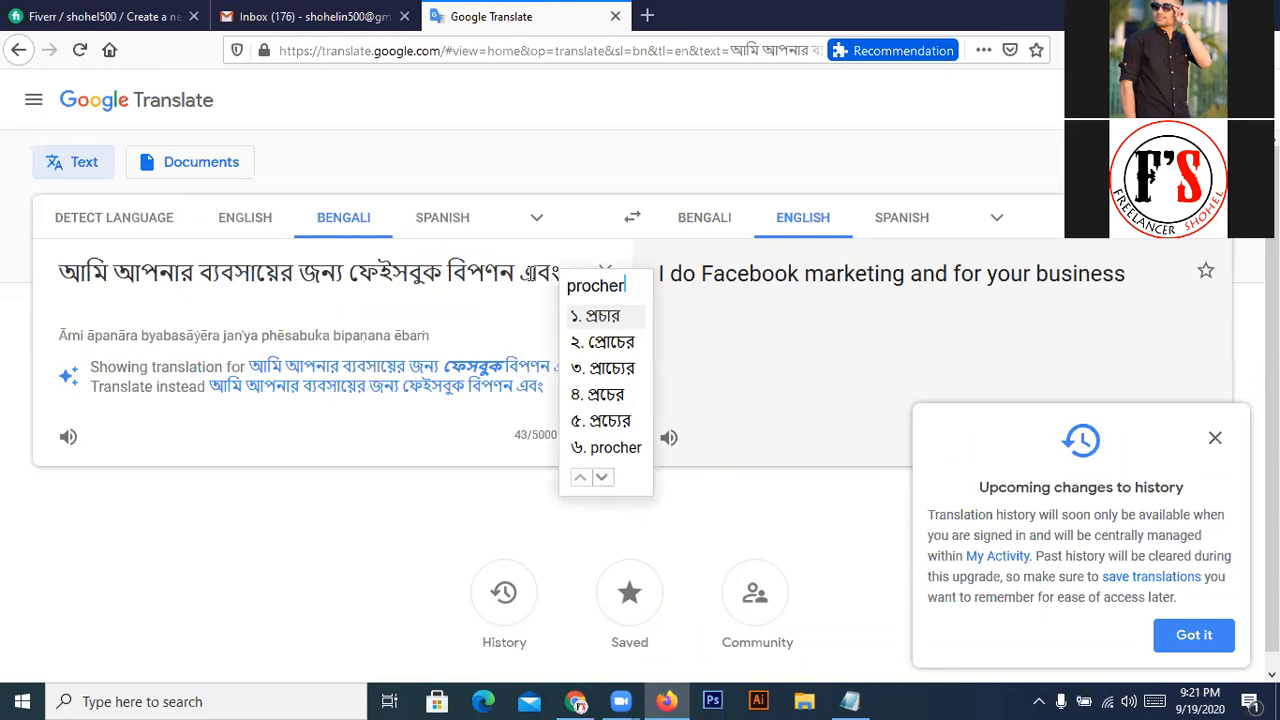
key(space)
text(korbo)
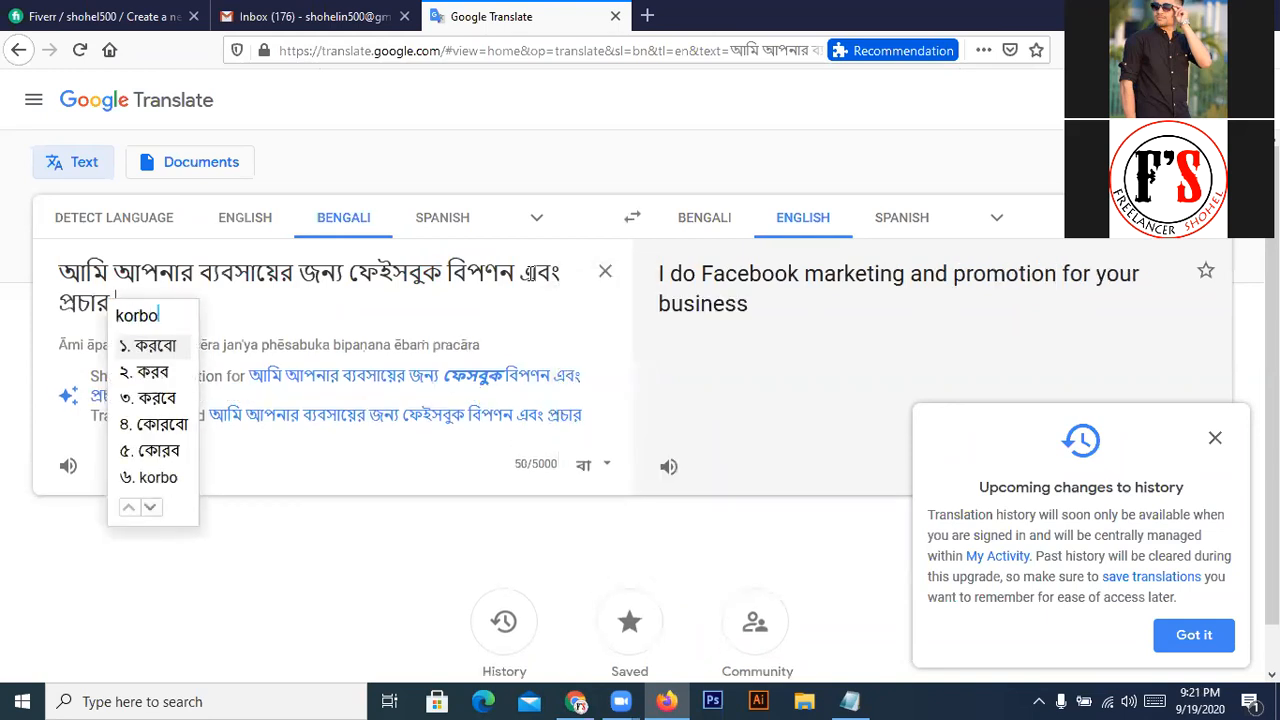
key(space)
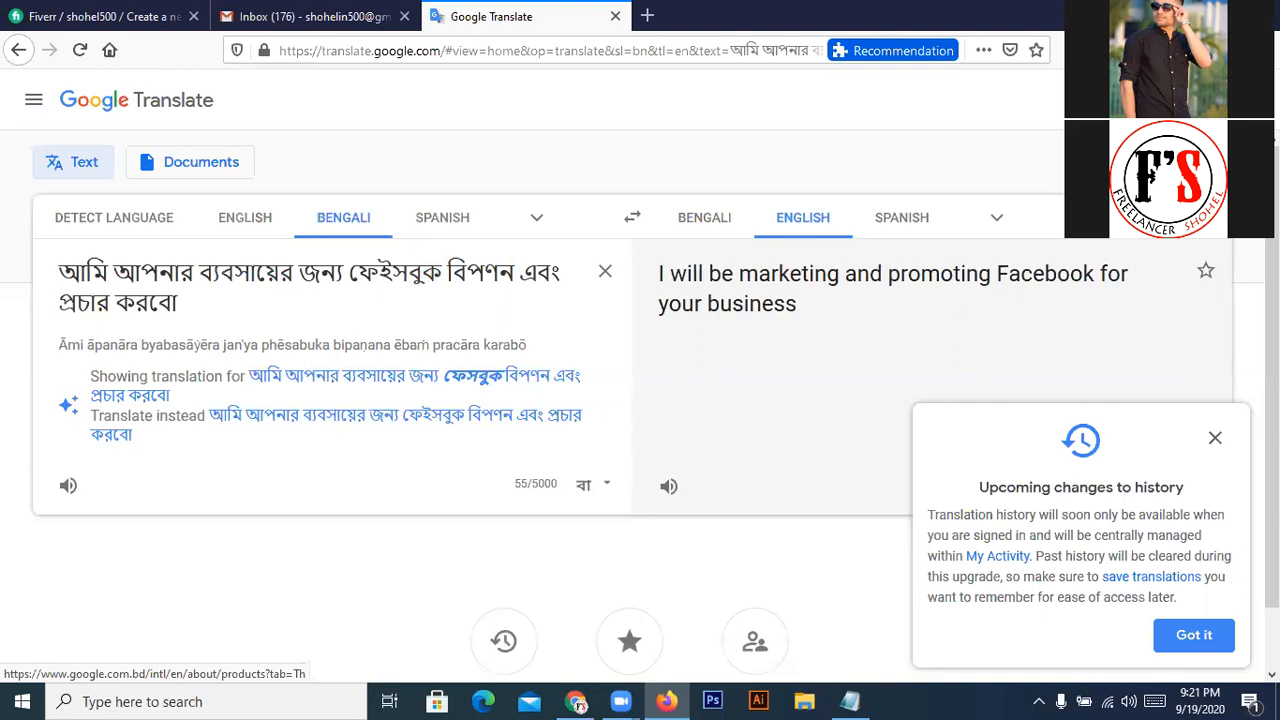
- Dismiss the translation history notice, then copy the English translation into the gig title on the Fiverr page
click(1215, 438)
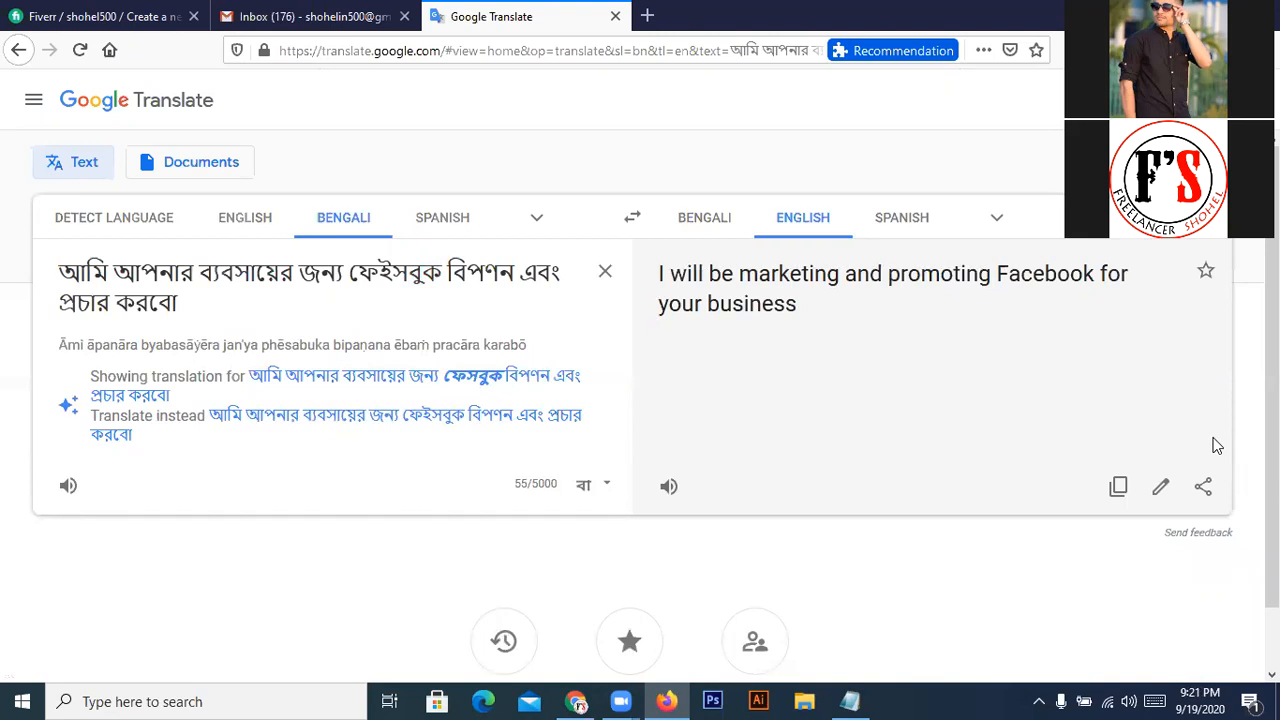
click(1119, 489)
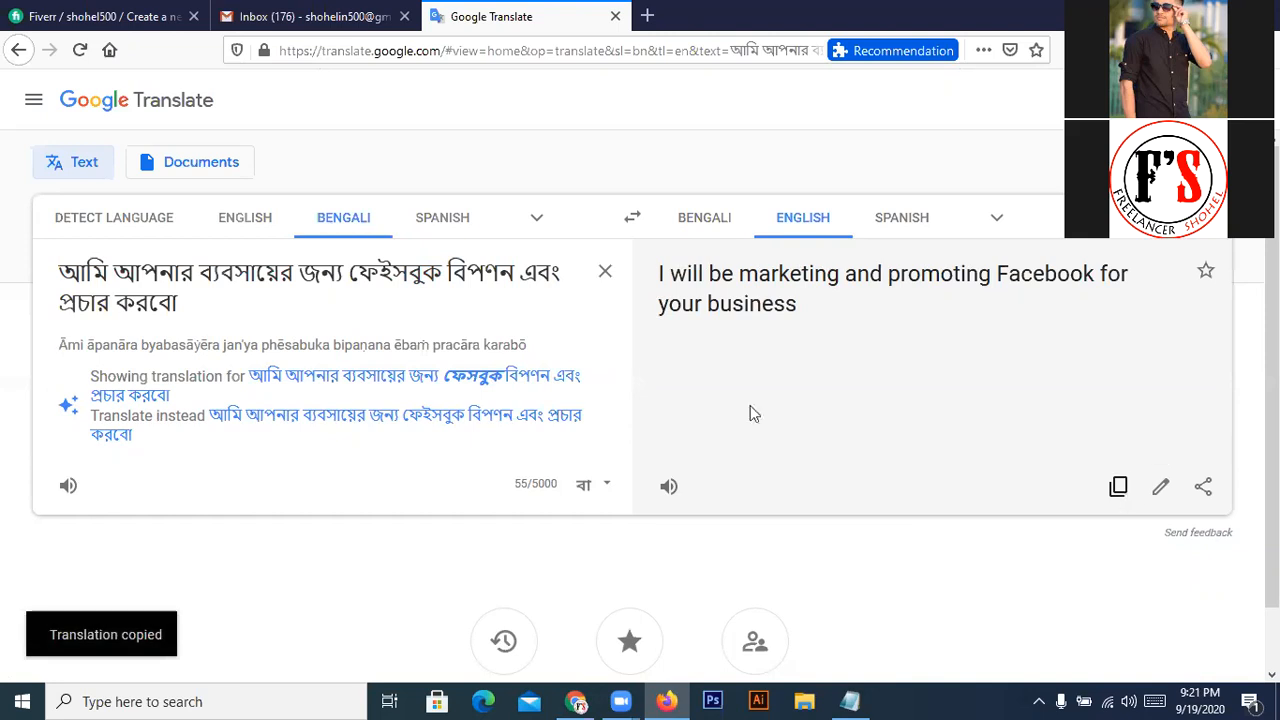
click(148, 18)
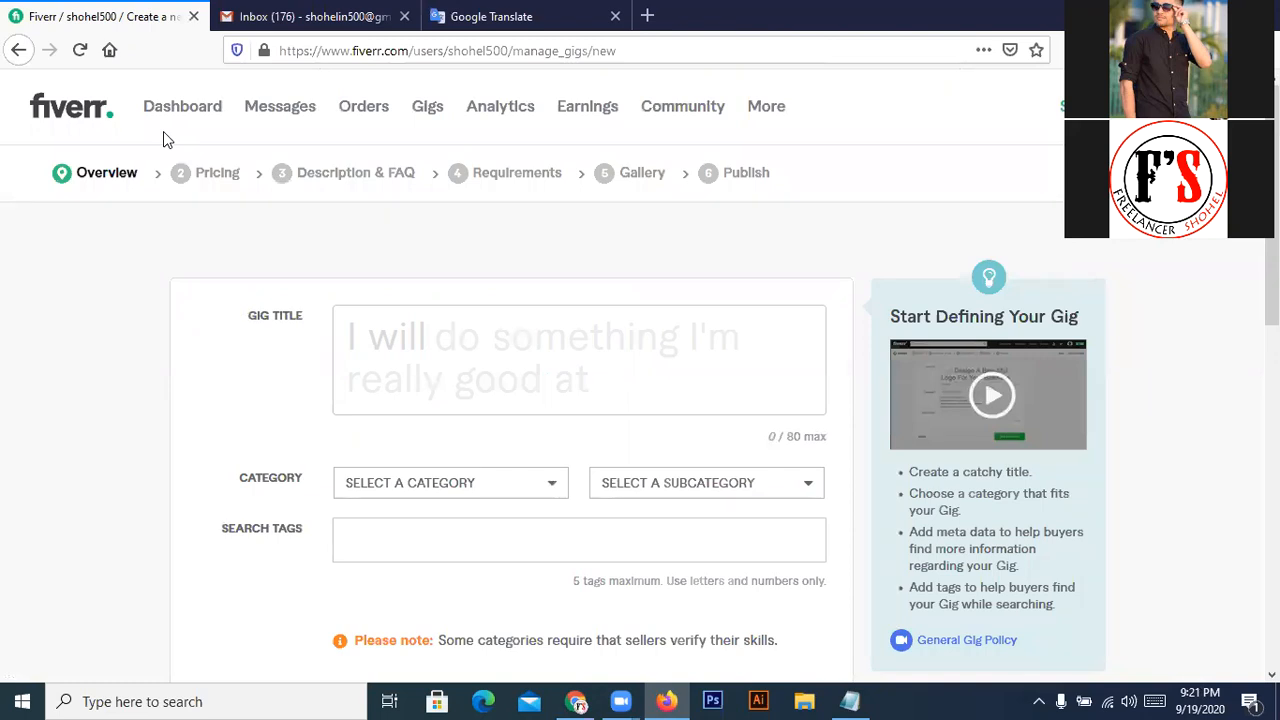
click(427, 337)
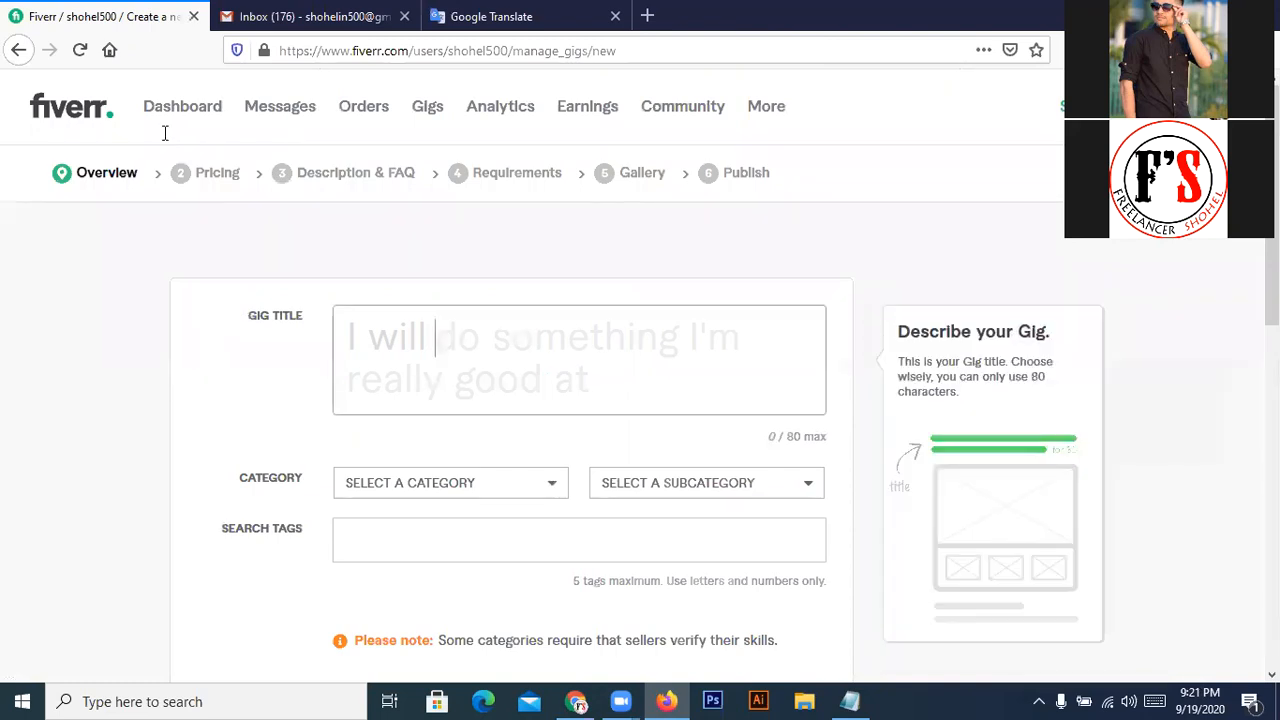
key(ctrl+v)
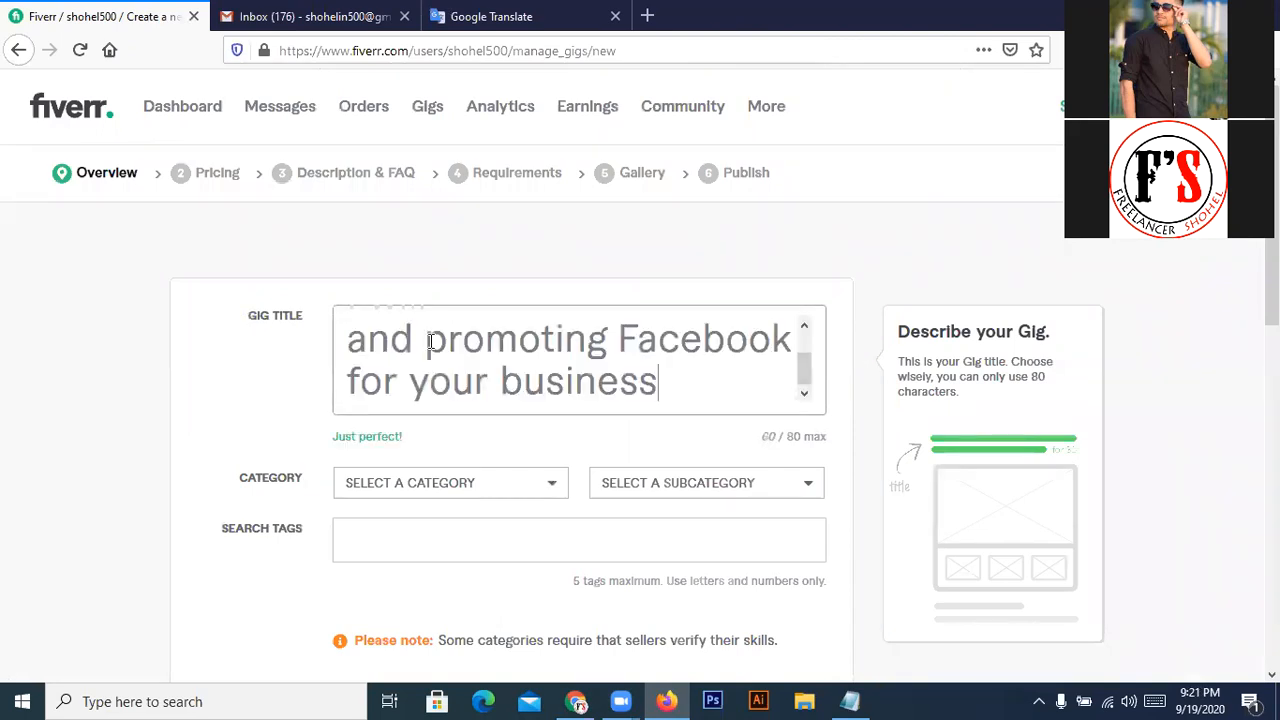
- Remove the duplicate "I will" from the gig title and replace "be" with "do" before "marketing"
scroll(505, 335, up, 1)
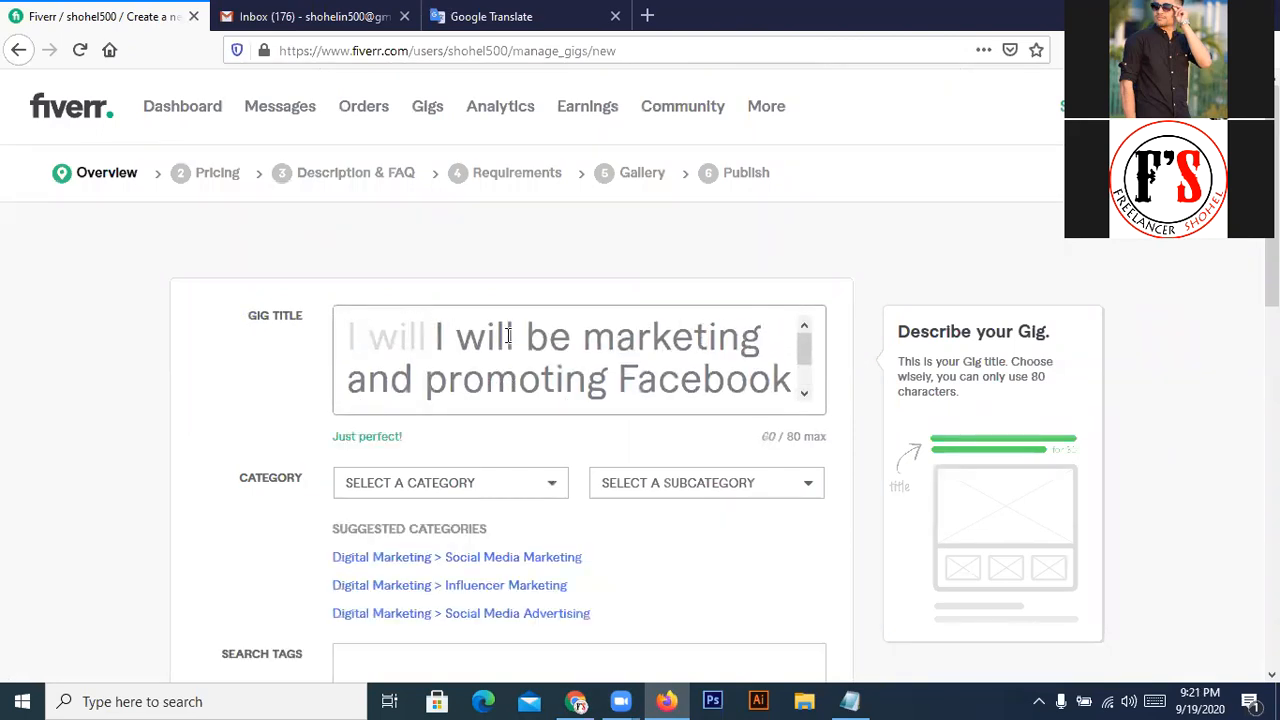
drag(526, 327, 421, 327)
key(BackSpace)
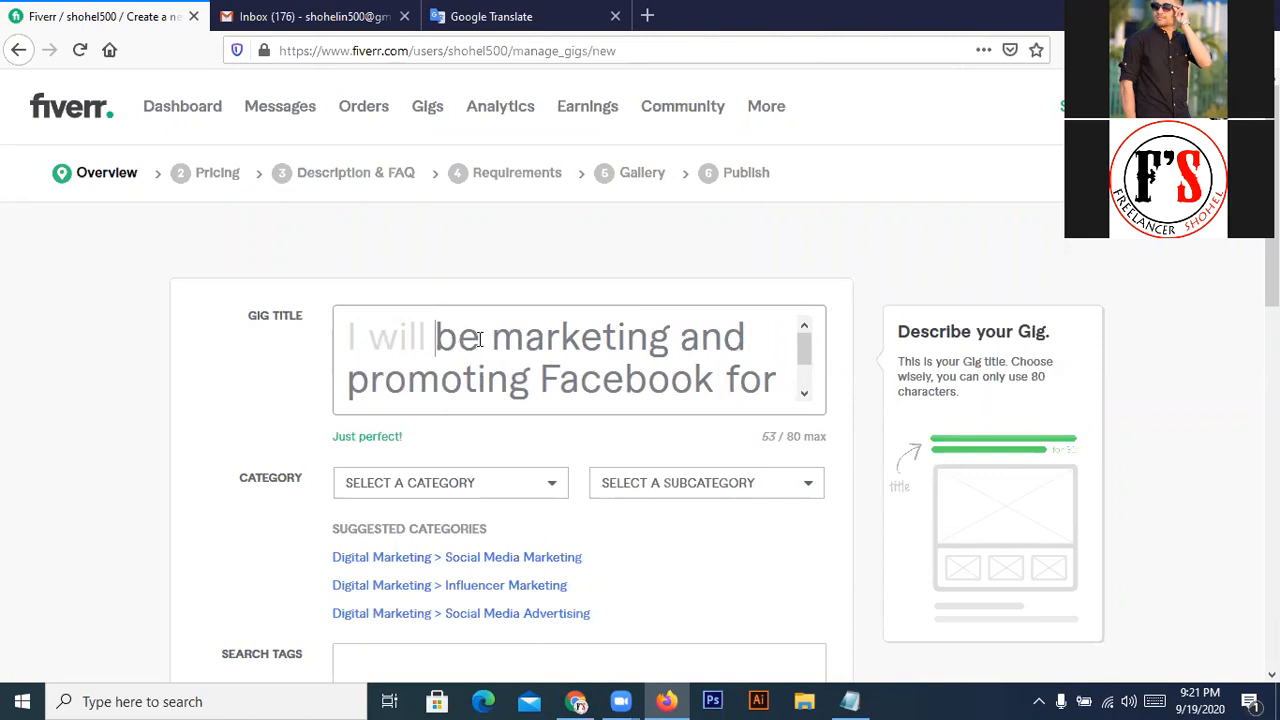
drag(480, 337, 429, 335)
text(do)
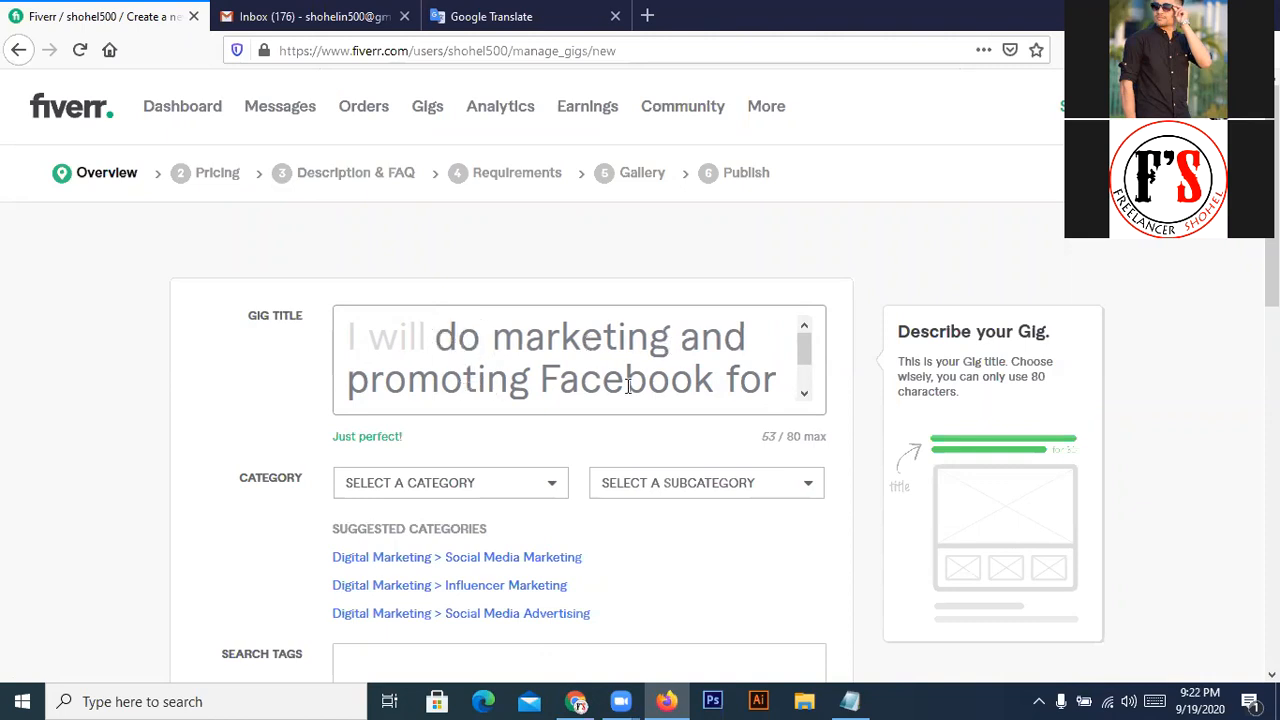
- Replace the word "promoting" in the gig title with "promotion"
scroll(802, 352, down, 1)
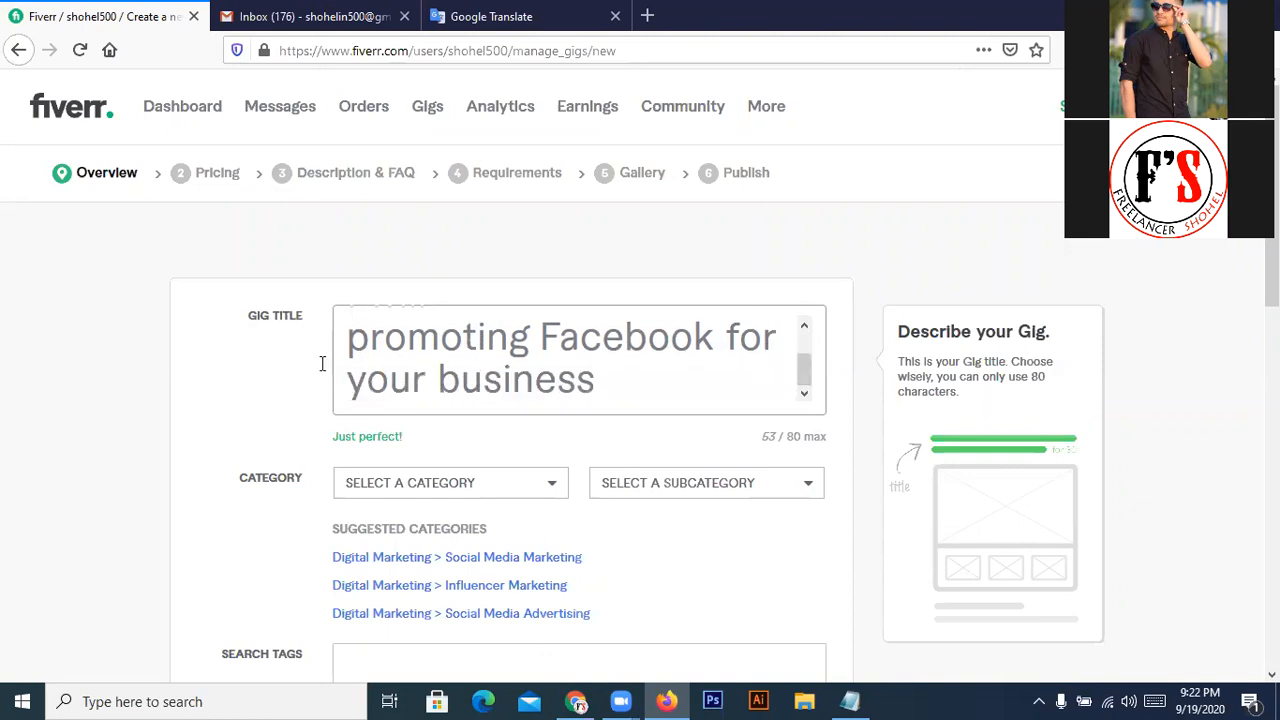
scroll(578, 383, up, 1)
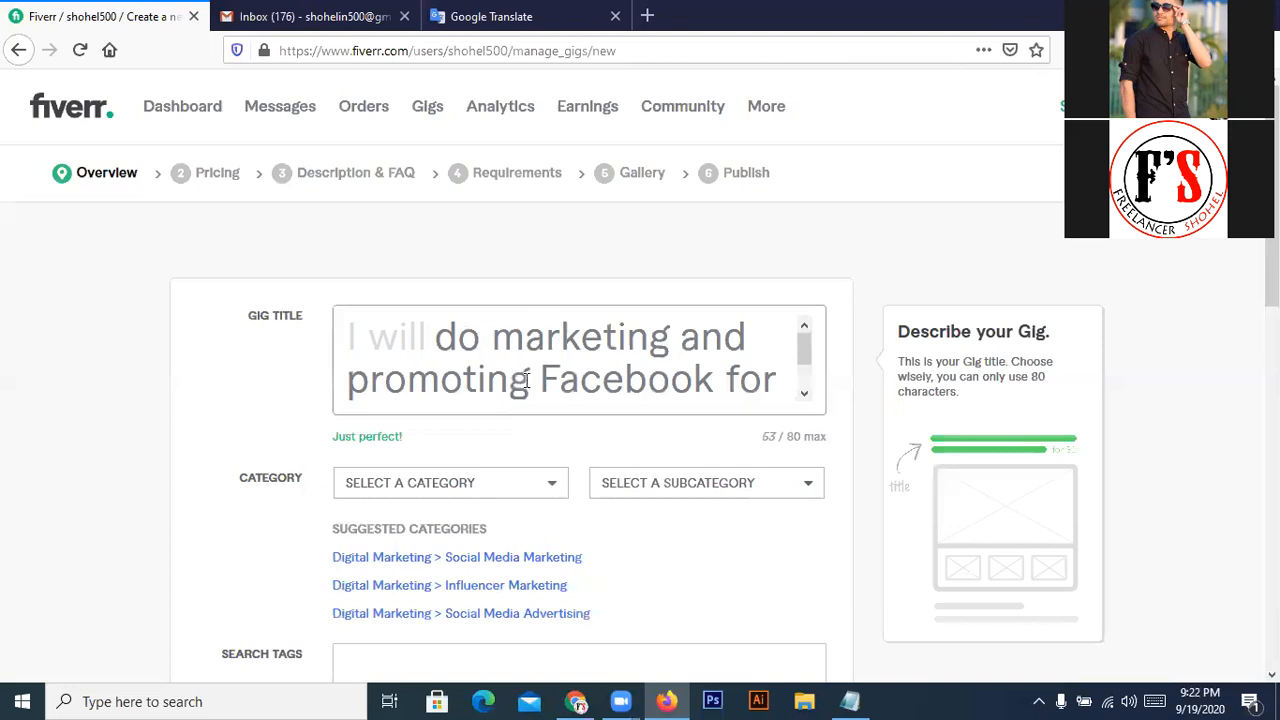
double_click(380, 380)
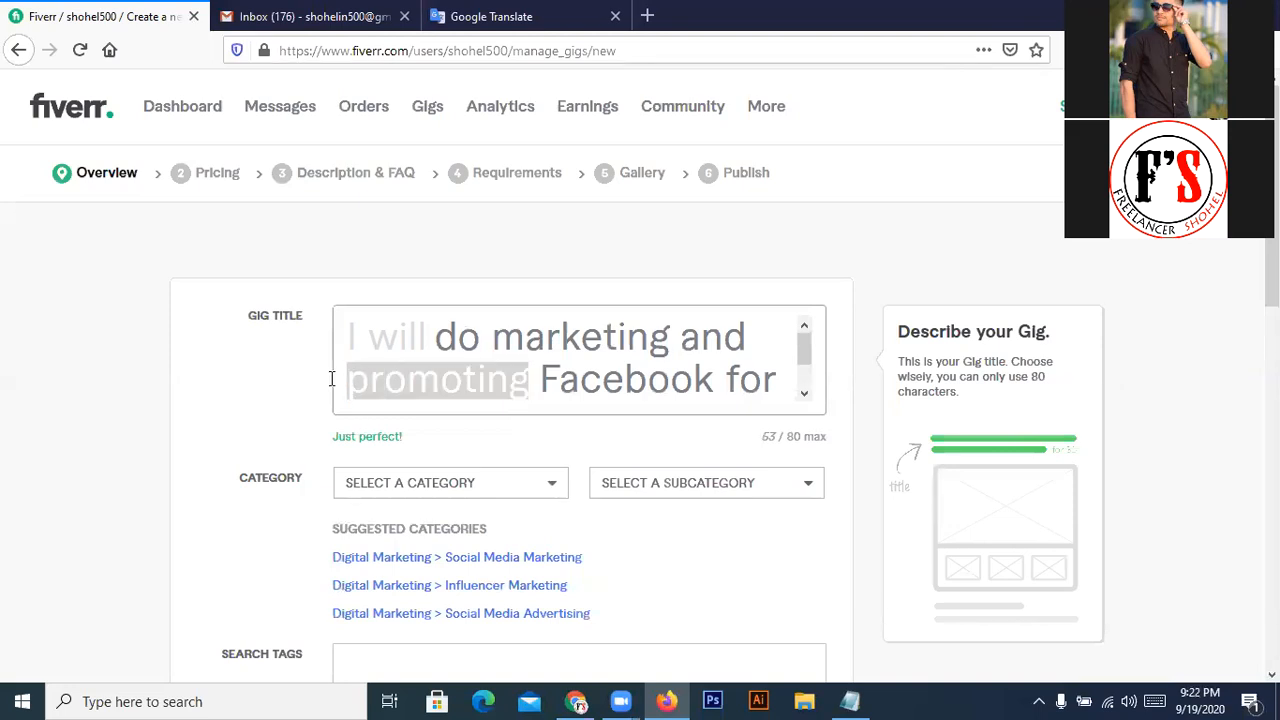
text(promotion)
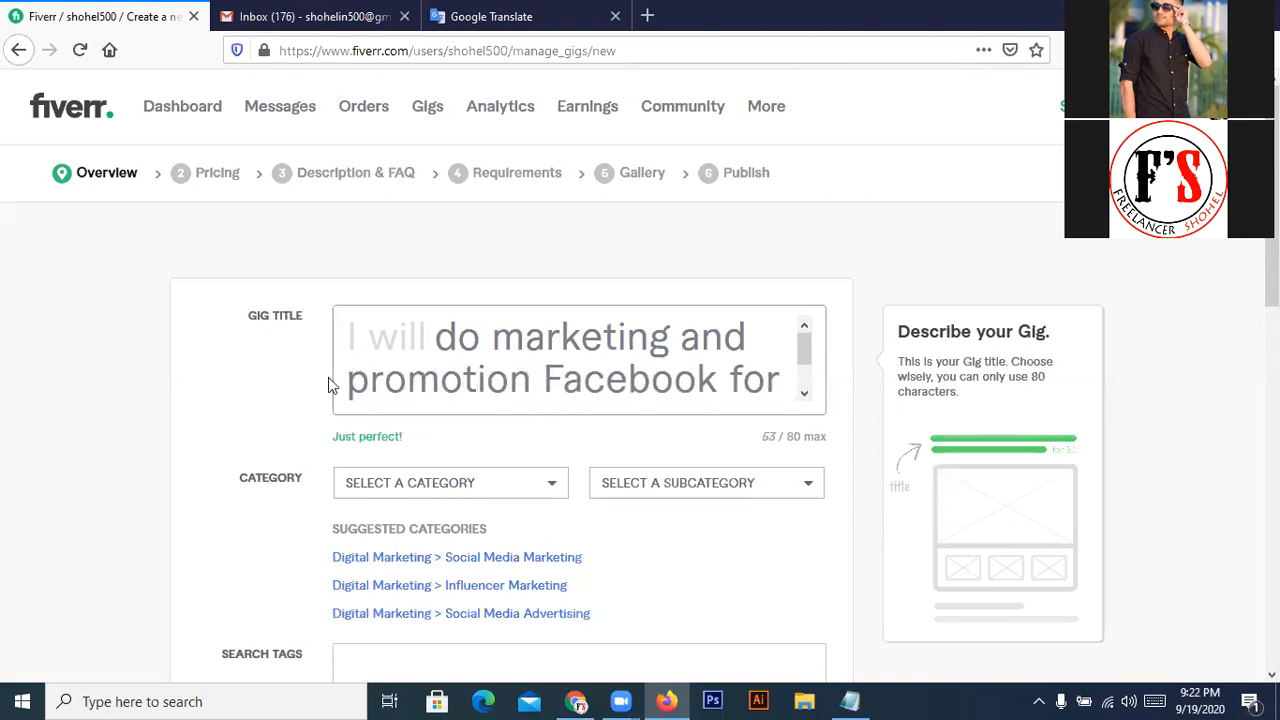
key(BackSpace)
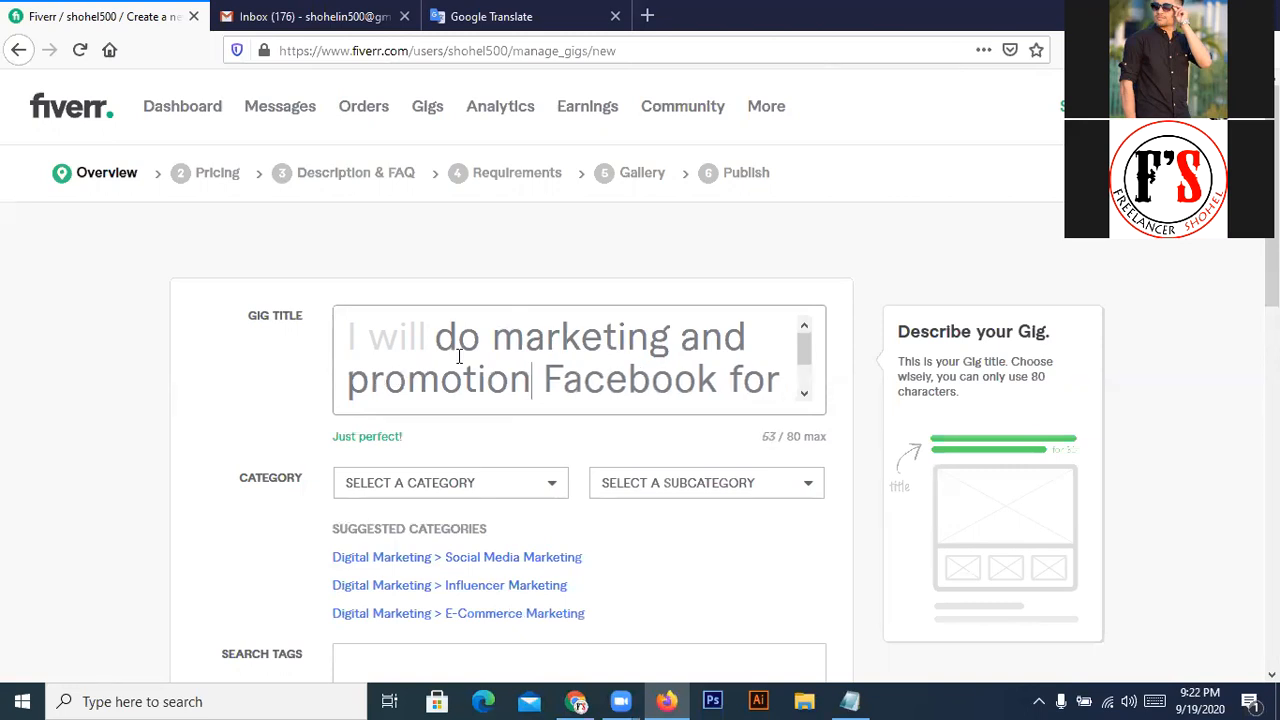
- Check the copied gig title in Google Translate from English to Bengali, adding "i will" in front of the text
scroll(532, 399, down, 1)
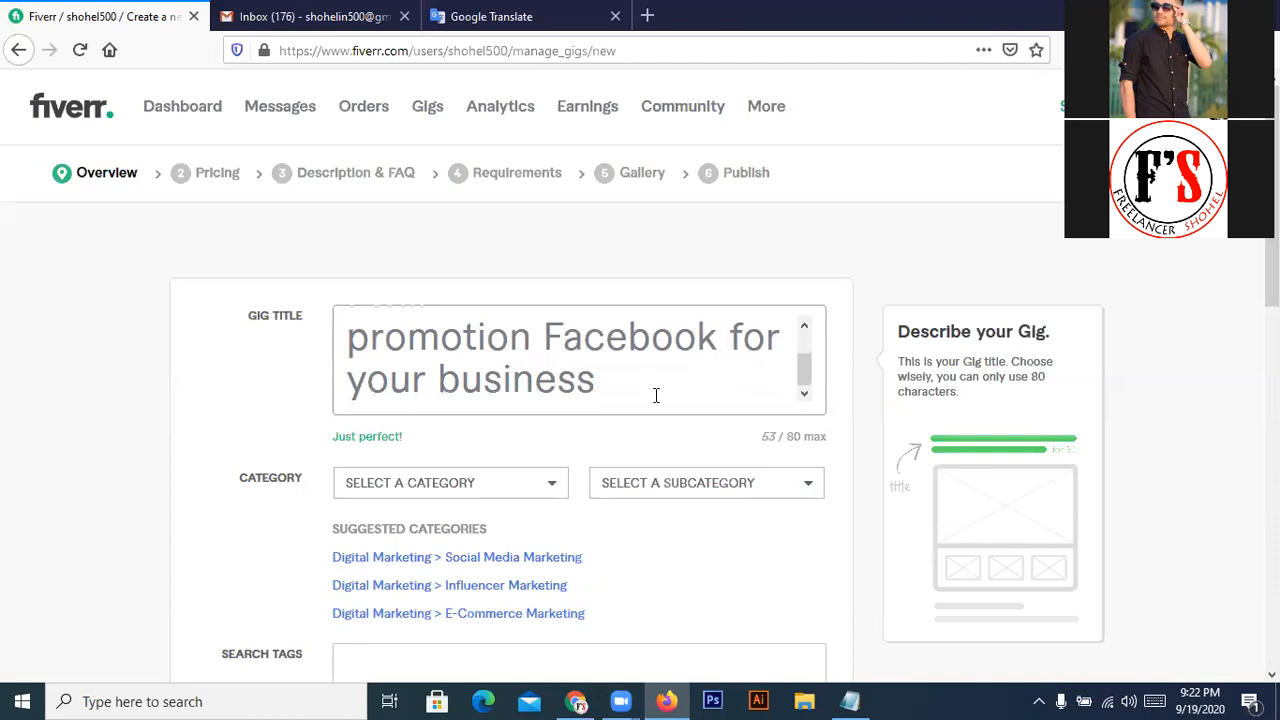
scroll(656, 393, up, 1)
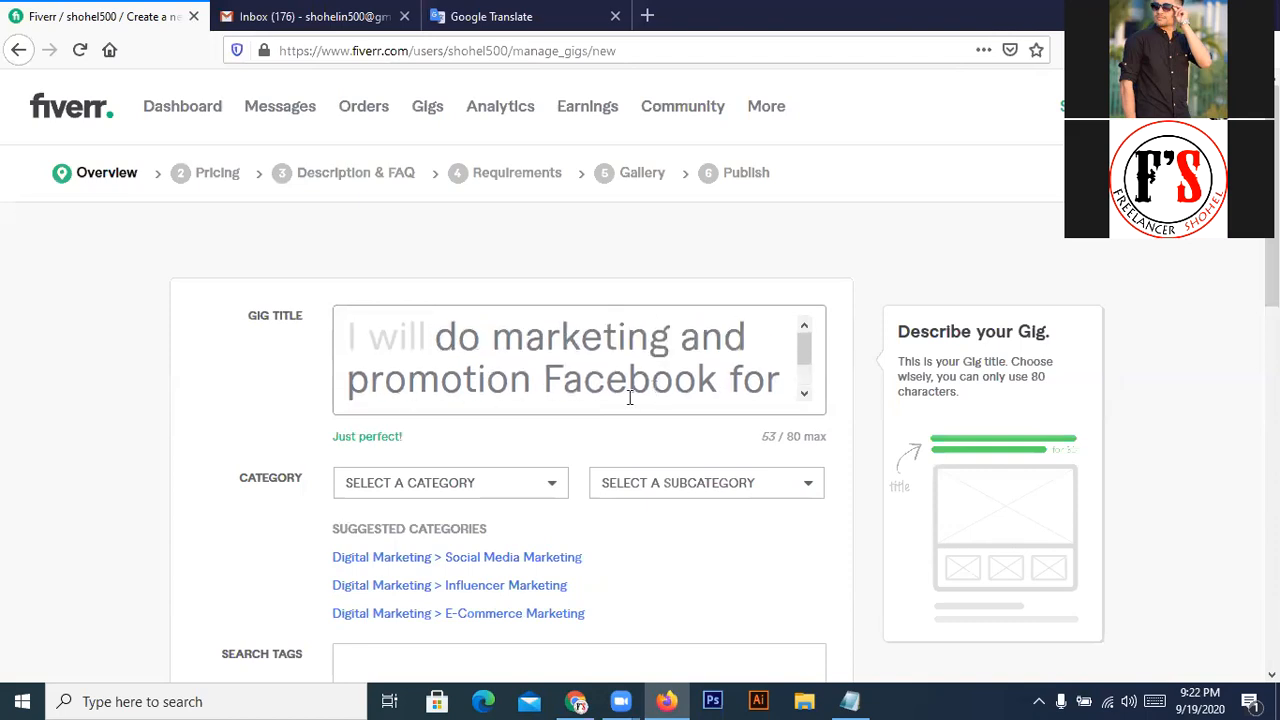
drag(437, 338, 798, 432)
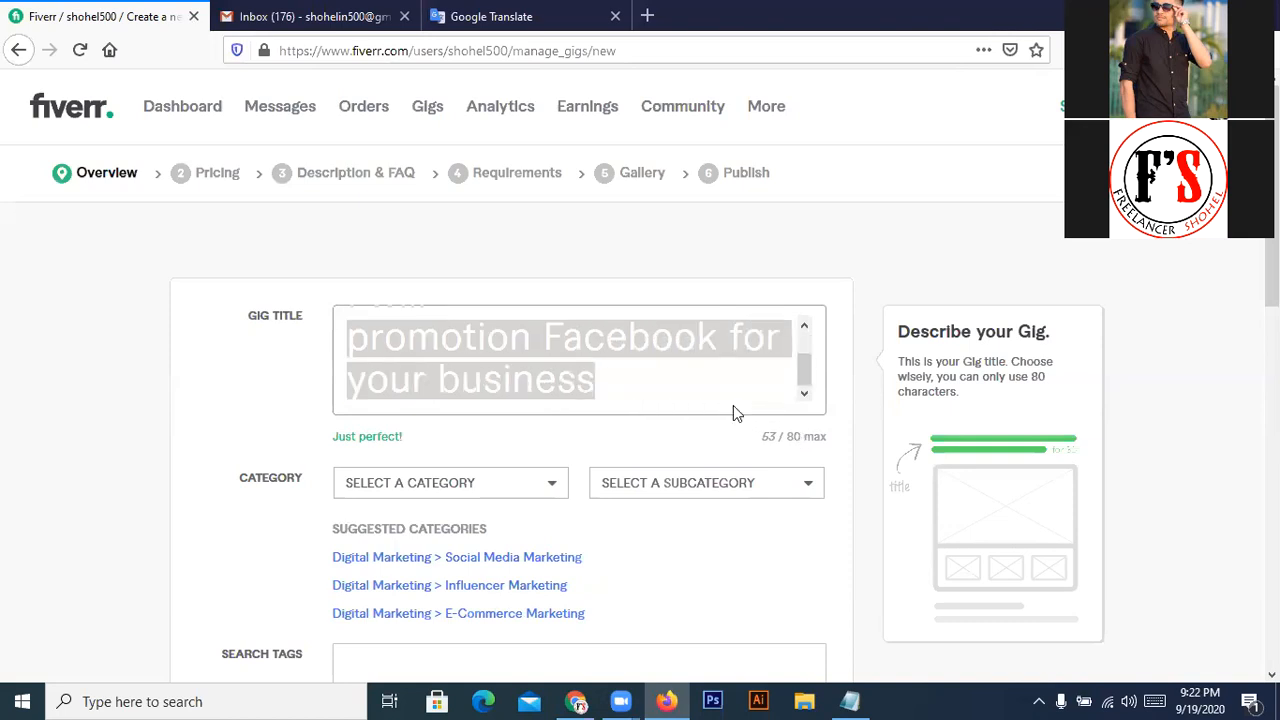
click(490, 18)
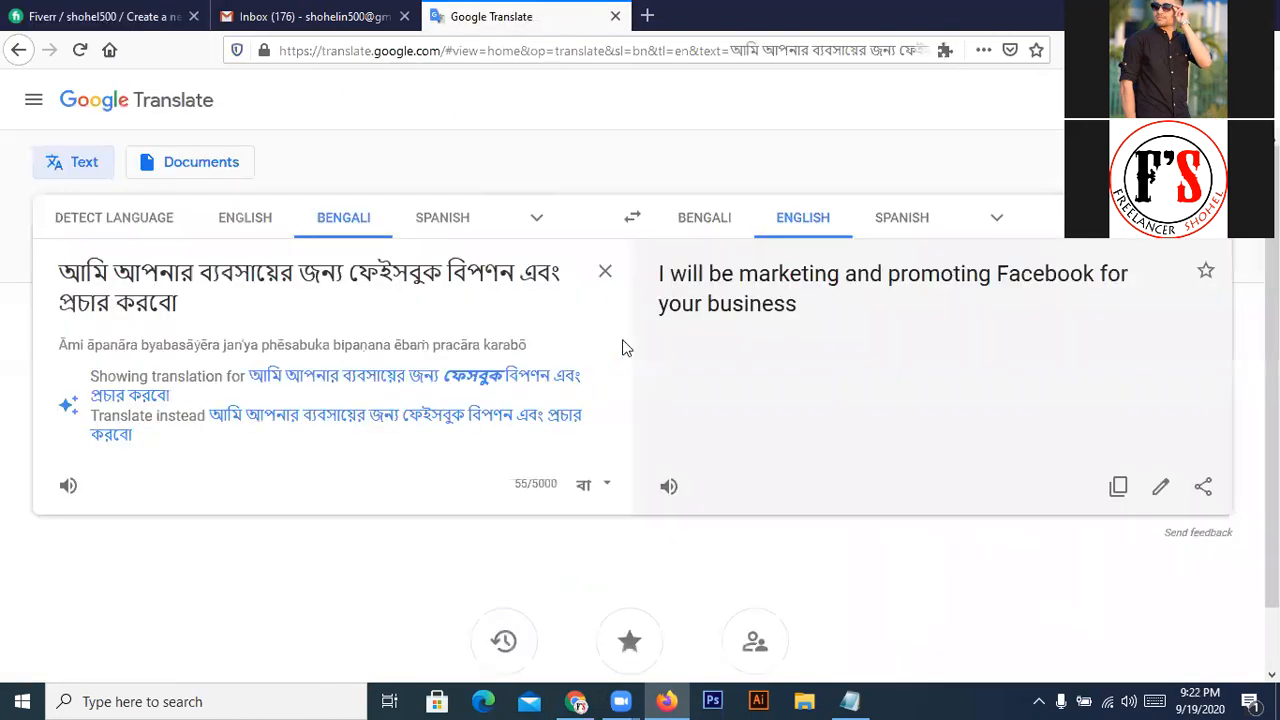
click(605, 271)
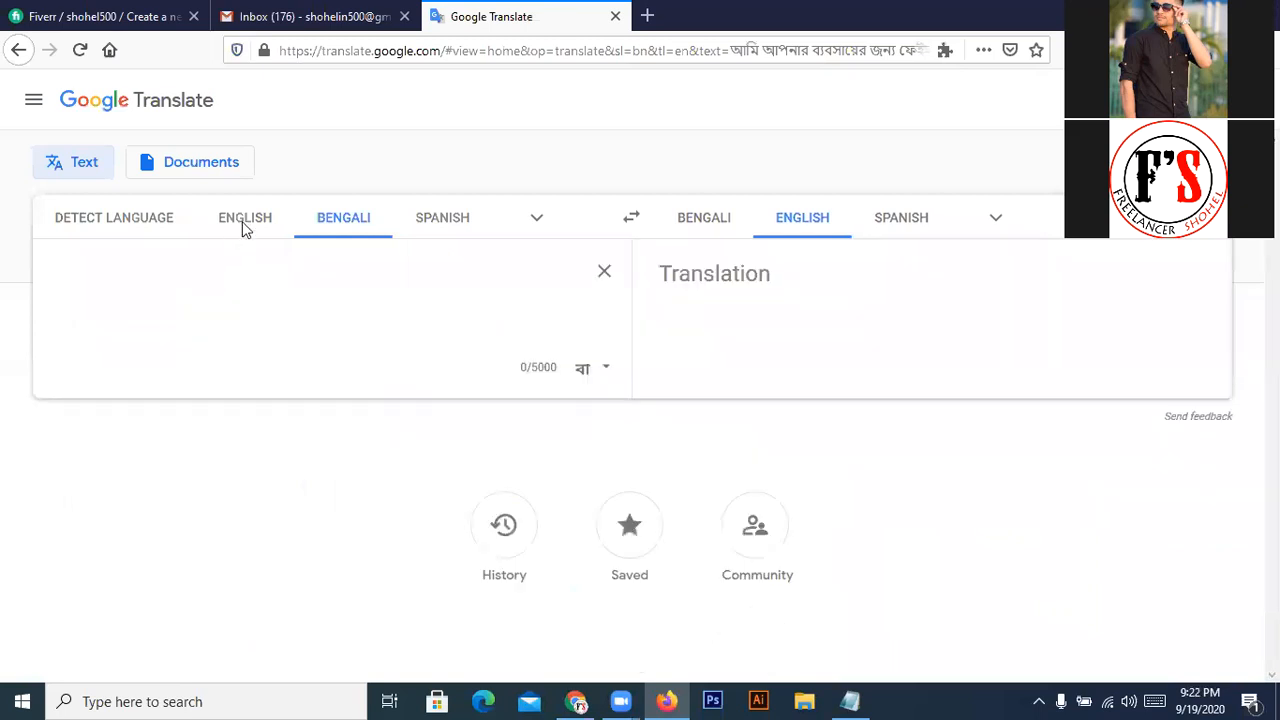
click(245, 220)
key(ctrl+v)
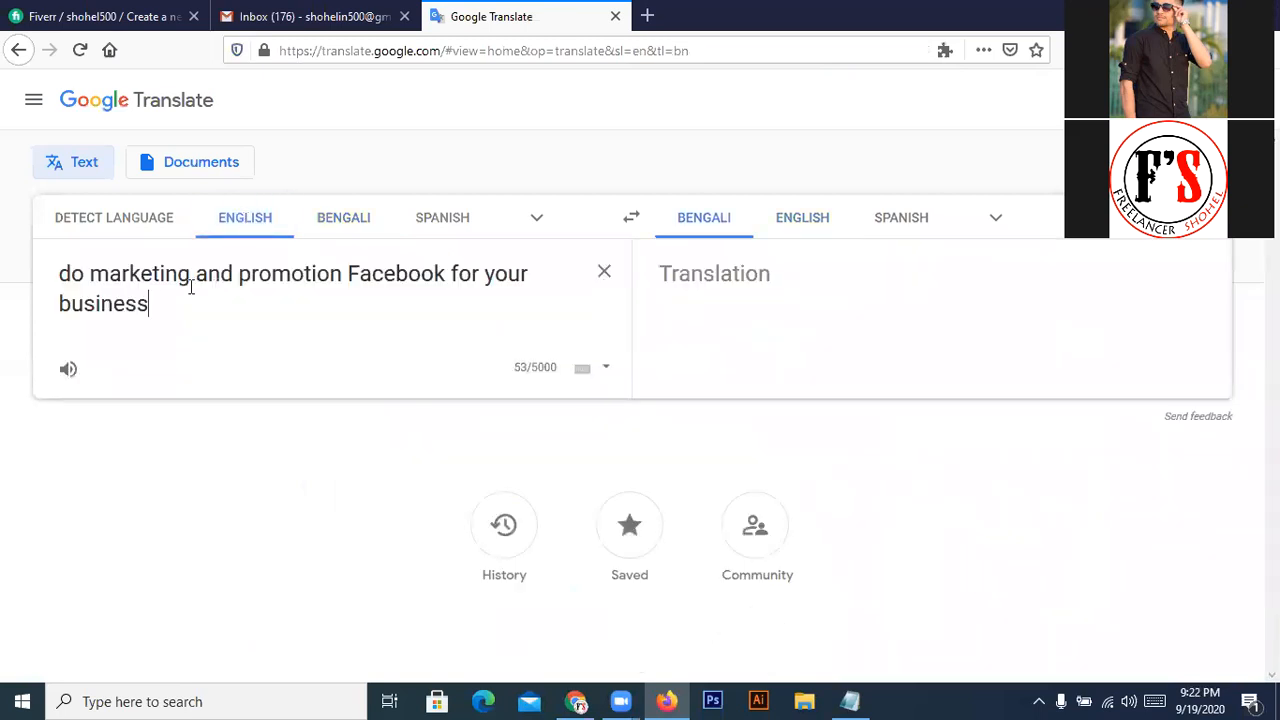
click(63, 273)
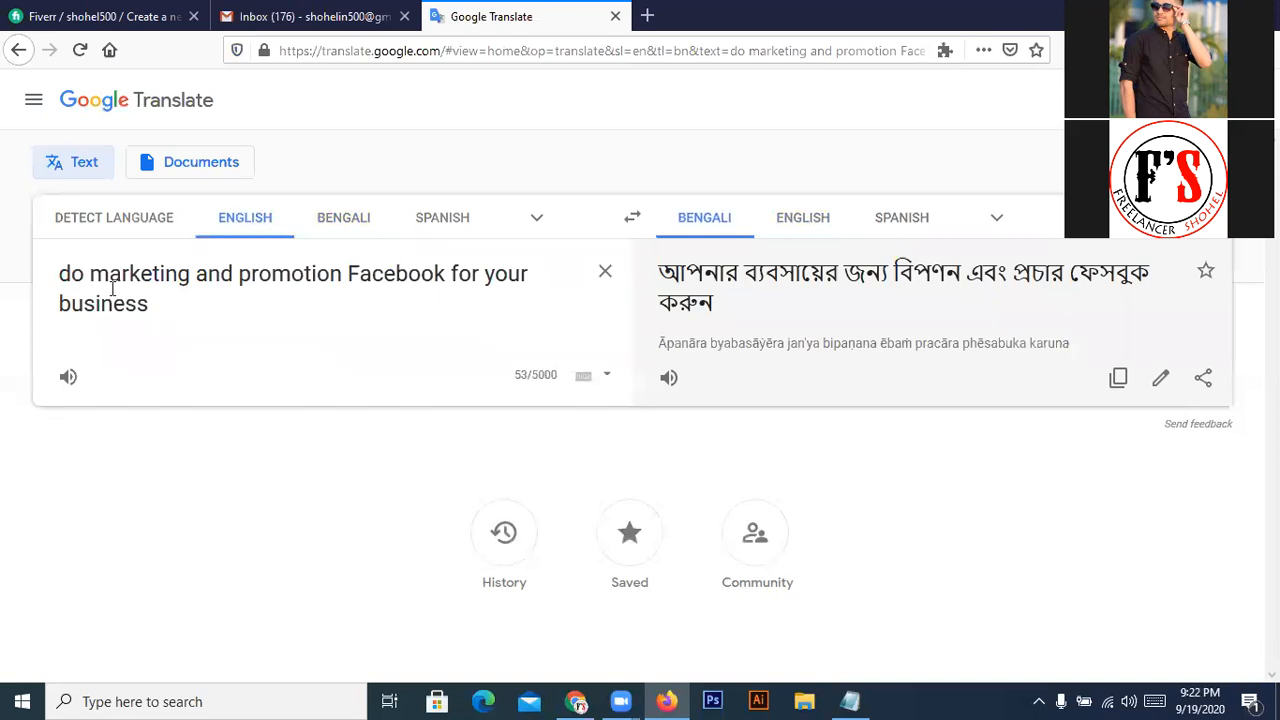
text(i will)
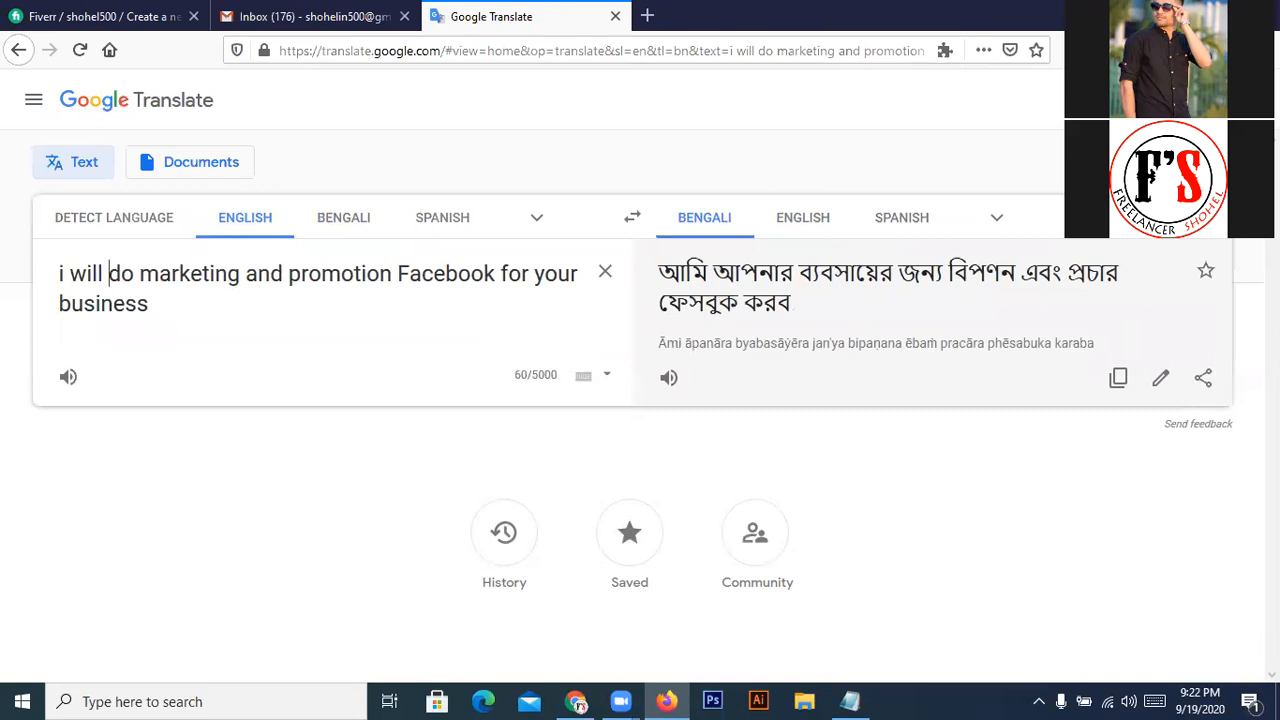
- Return to the Fiverr gig page and set the gig's category to Digital Marketing
click(155, 15)
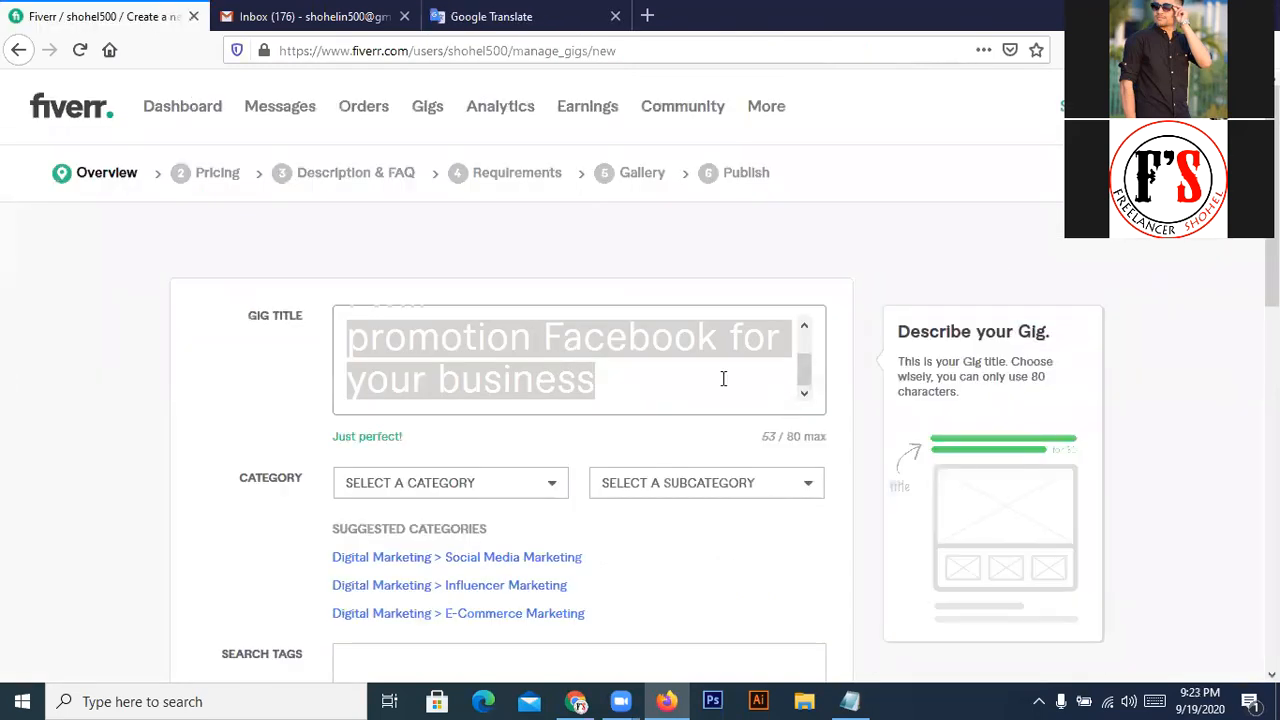
click(723, 378)
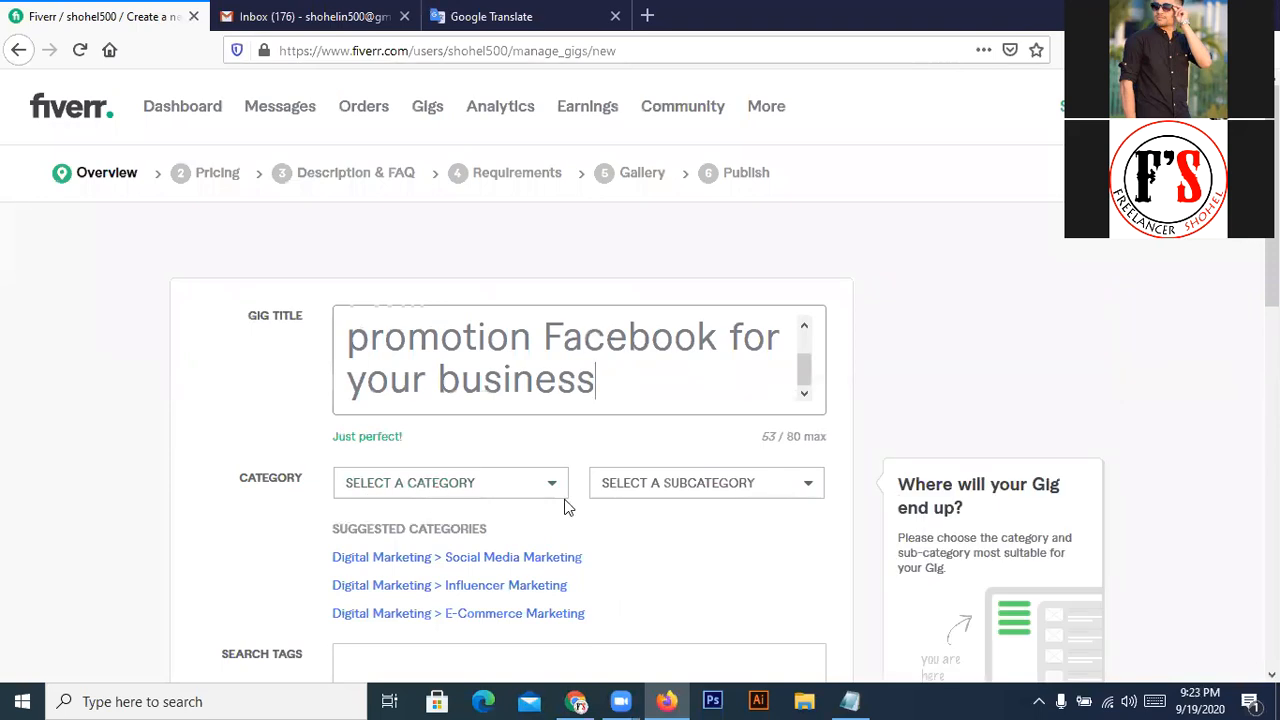
click(460, 489)
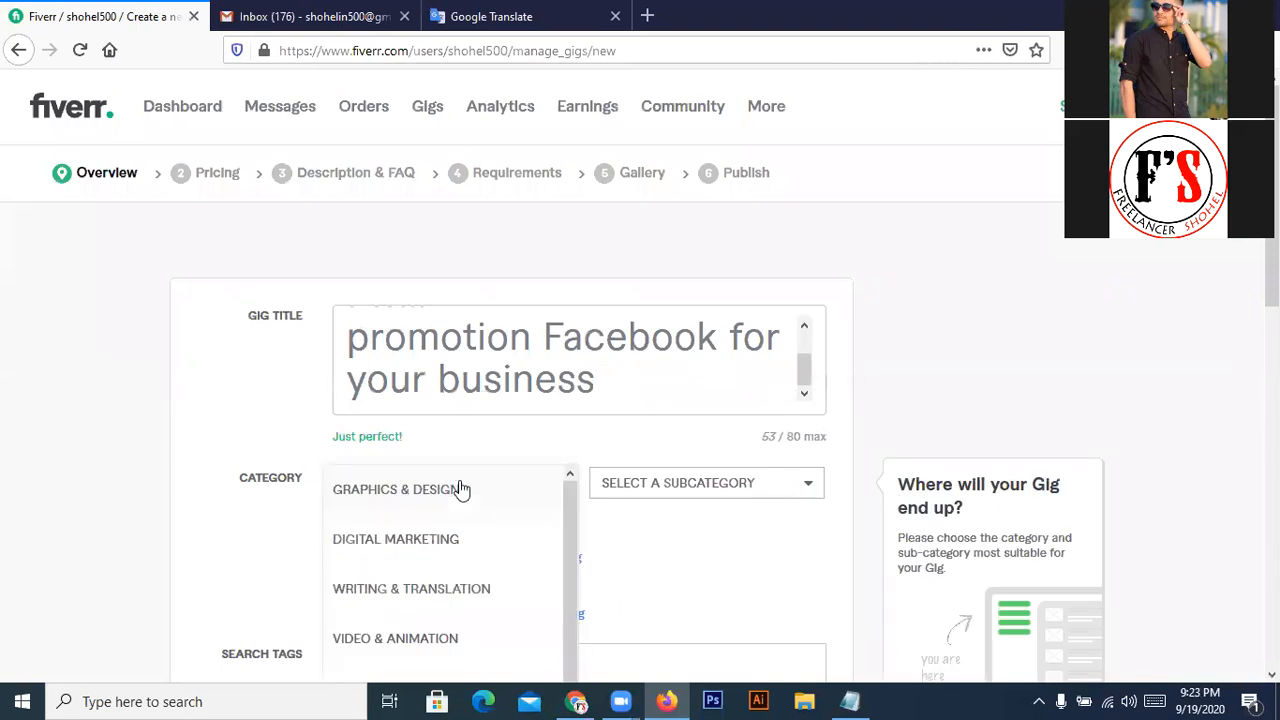
click(409, 546)
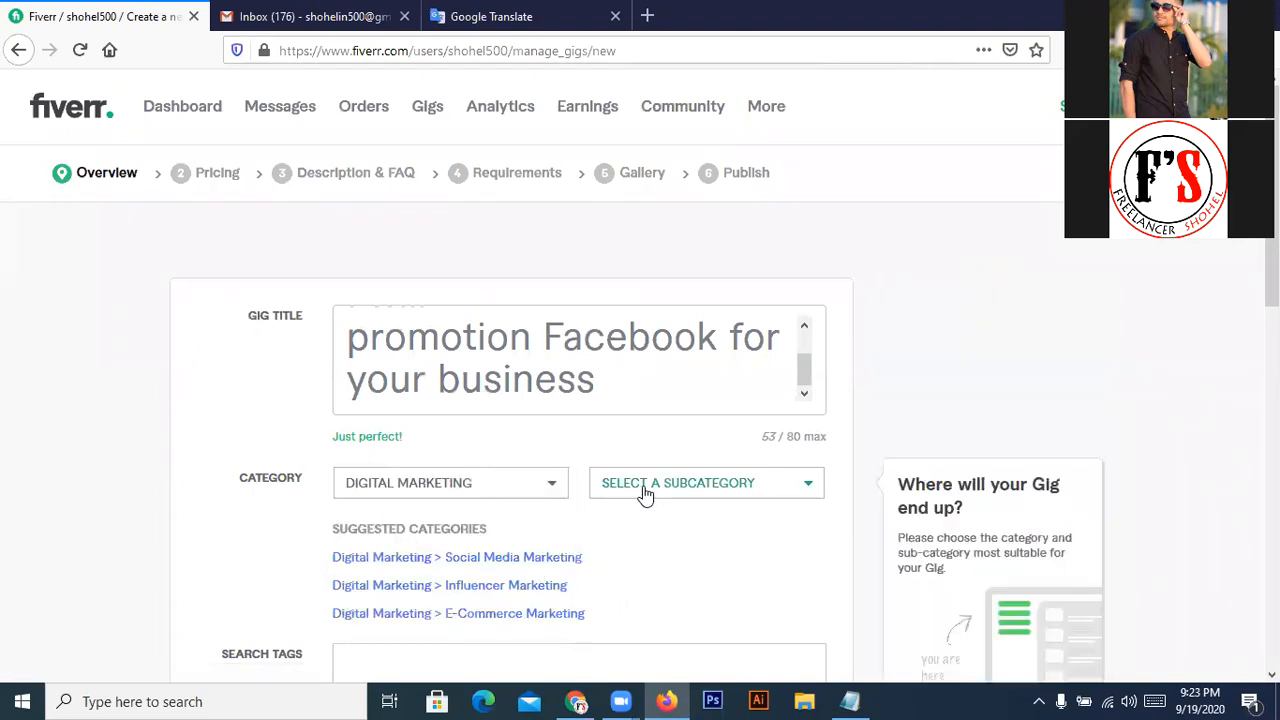
- Look through the available Digital Marketing subcategories and choose Social Media Marketing for the gig
click(645, 490)
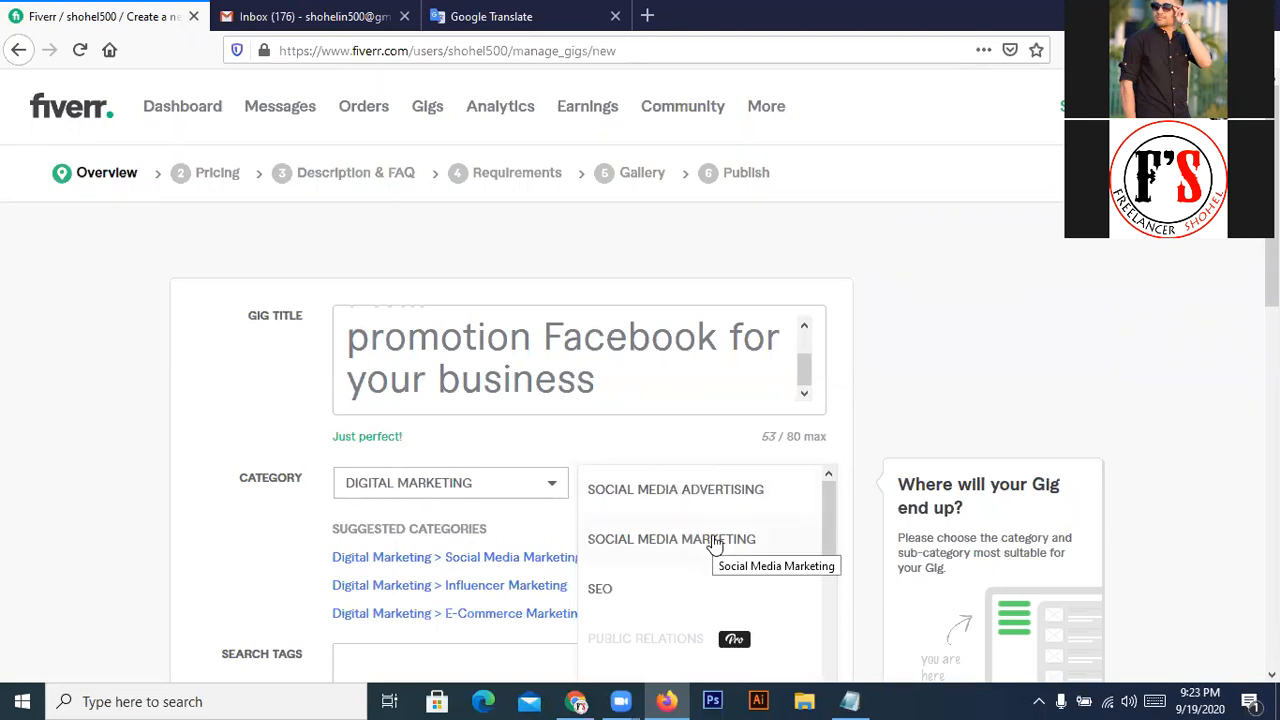
scroll(714, 547, down, 3)
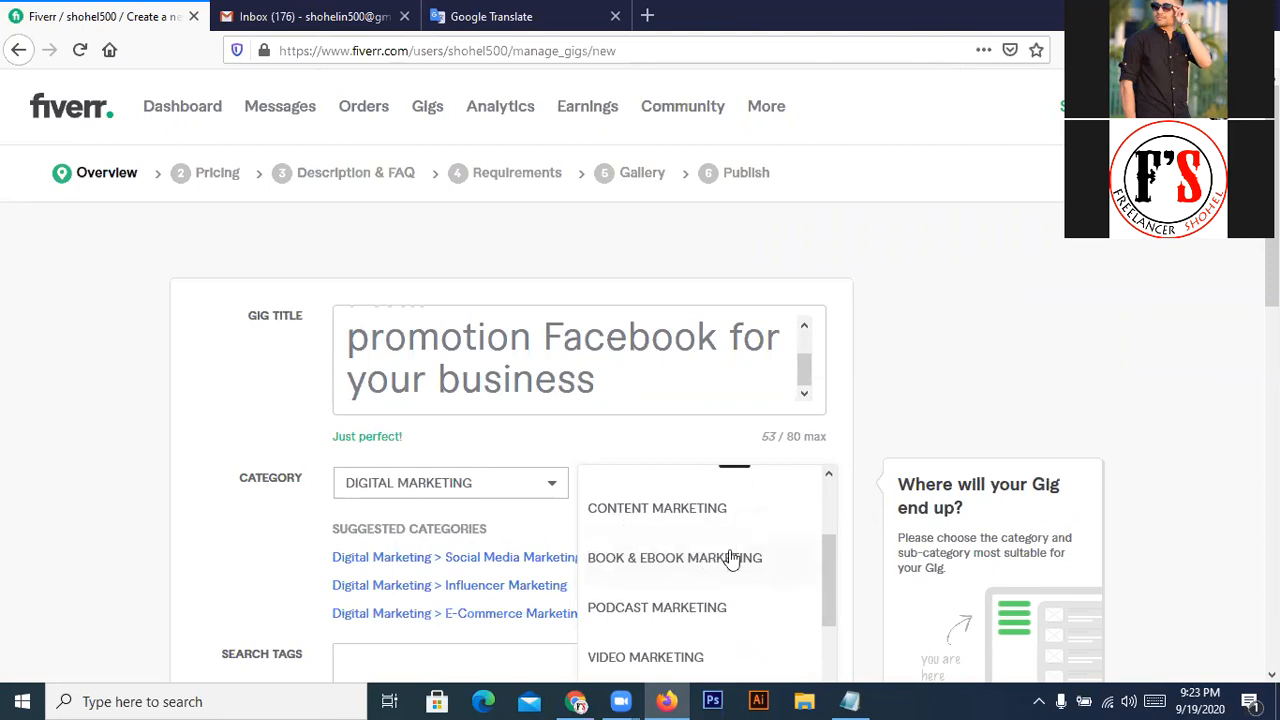
scroll(733, 559, down, 1)
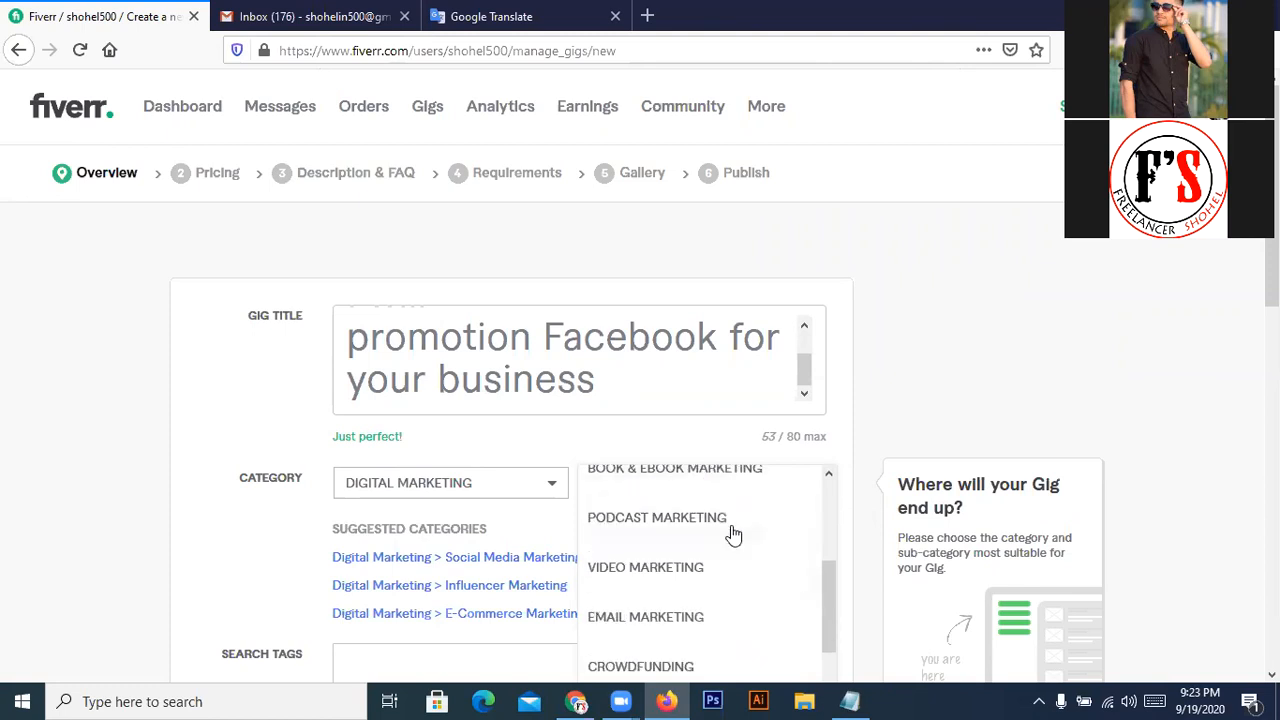
scroll(731, 535, up, 2)
scroll(733, 536, up, 1)
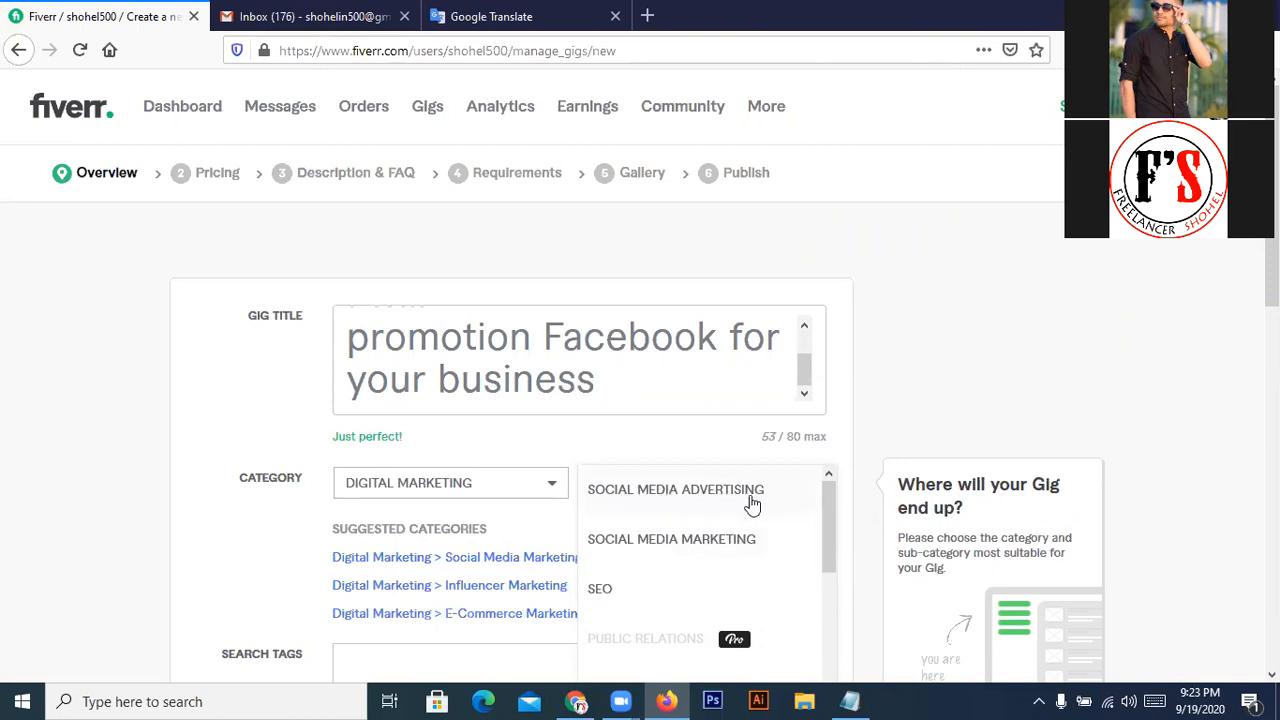
scroll(675, 605, down, 3)
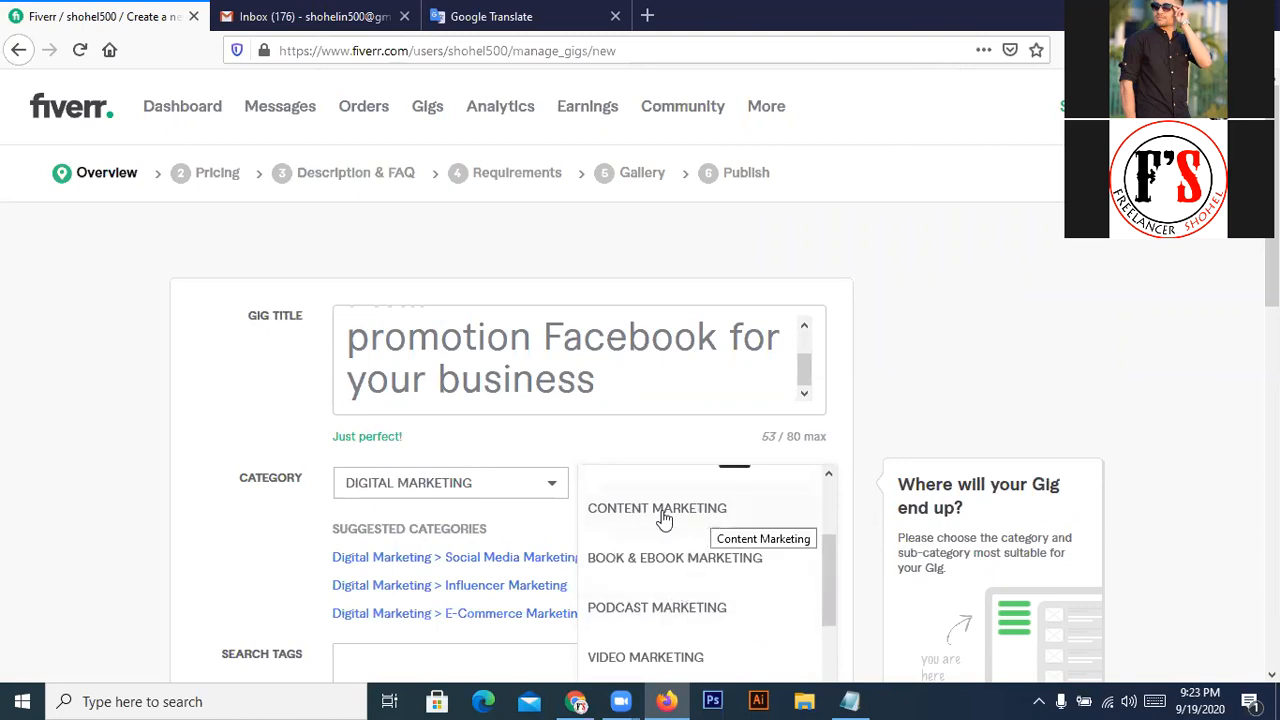
scroll(686, 536, down, 4)
scroll(690, 545, down, 3)
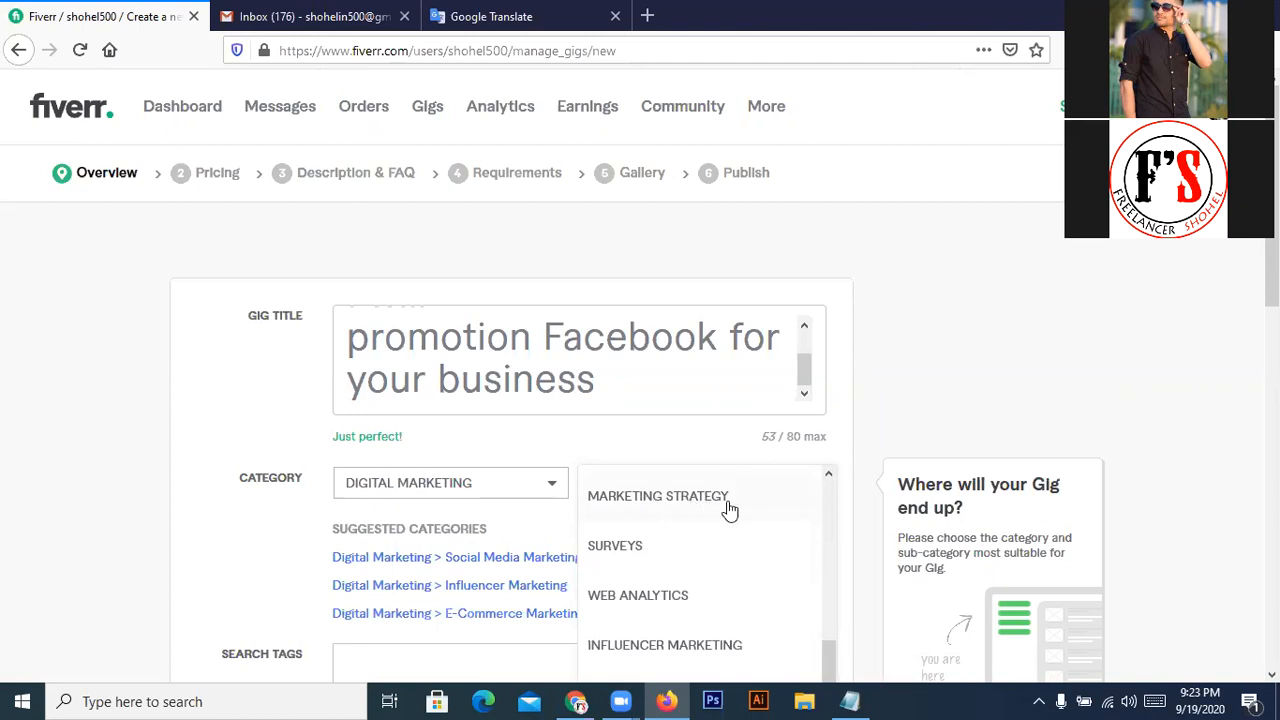
scroll(729, 509, down, 2)
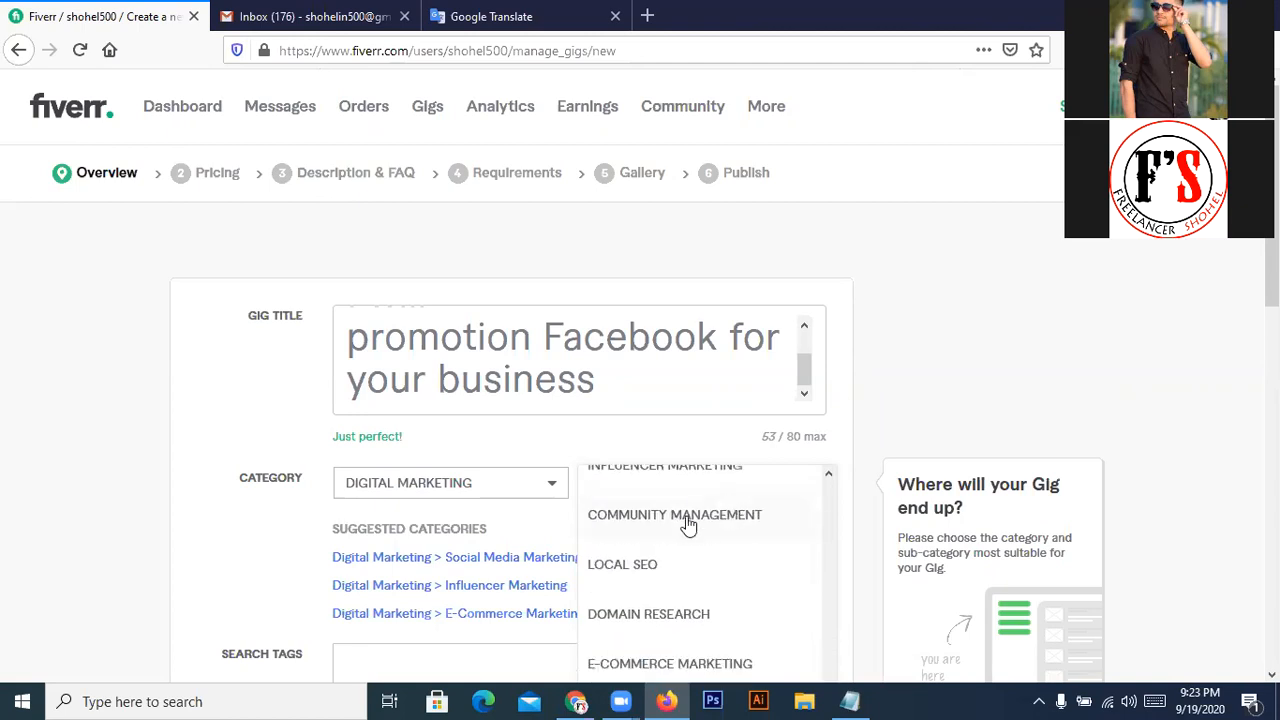
scroll(688, 527, up, 3)
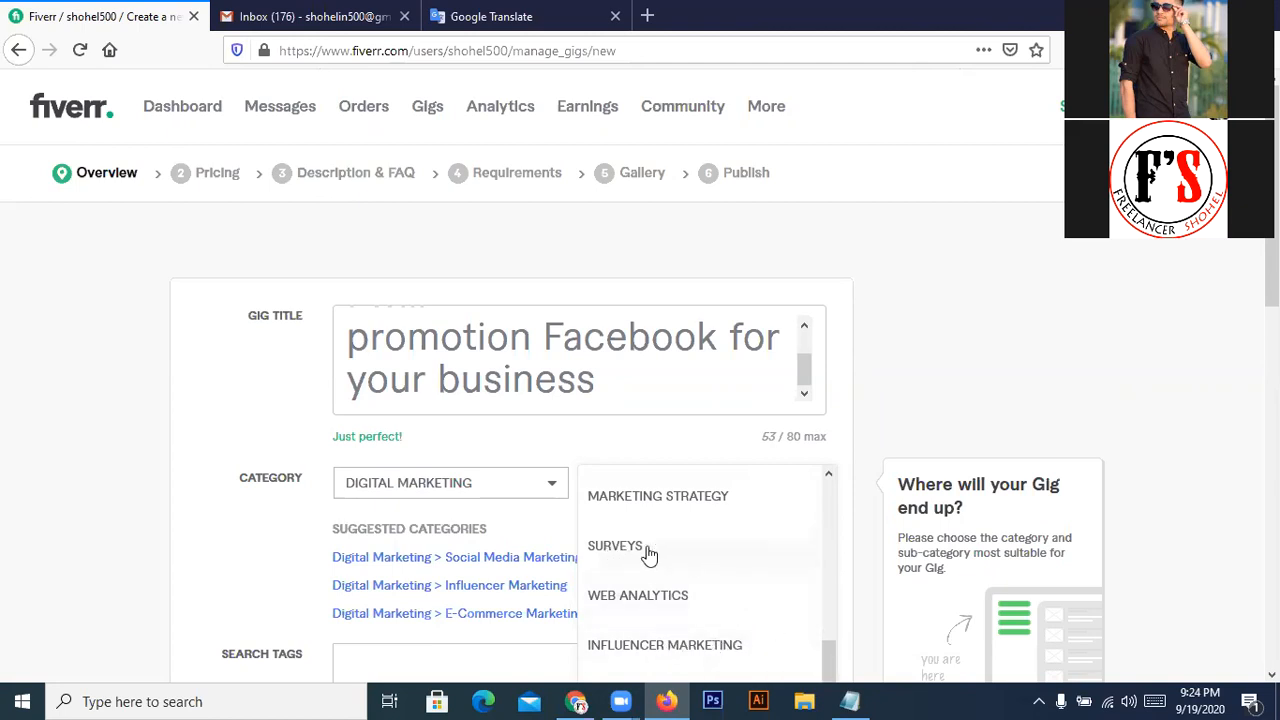
scroll(690, 558, up, 3)
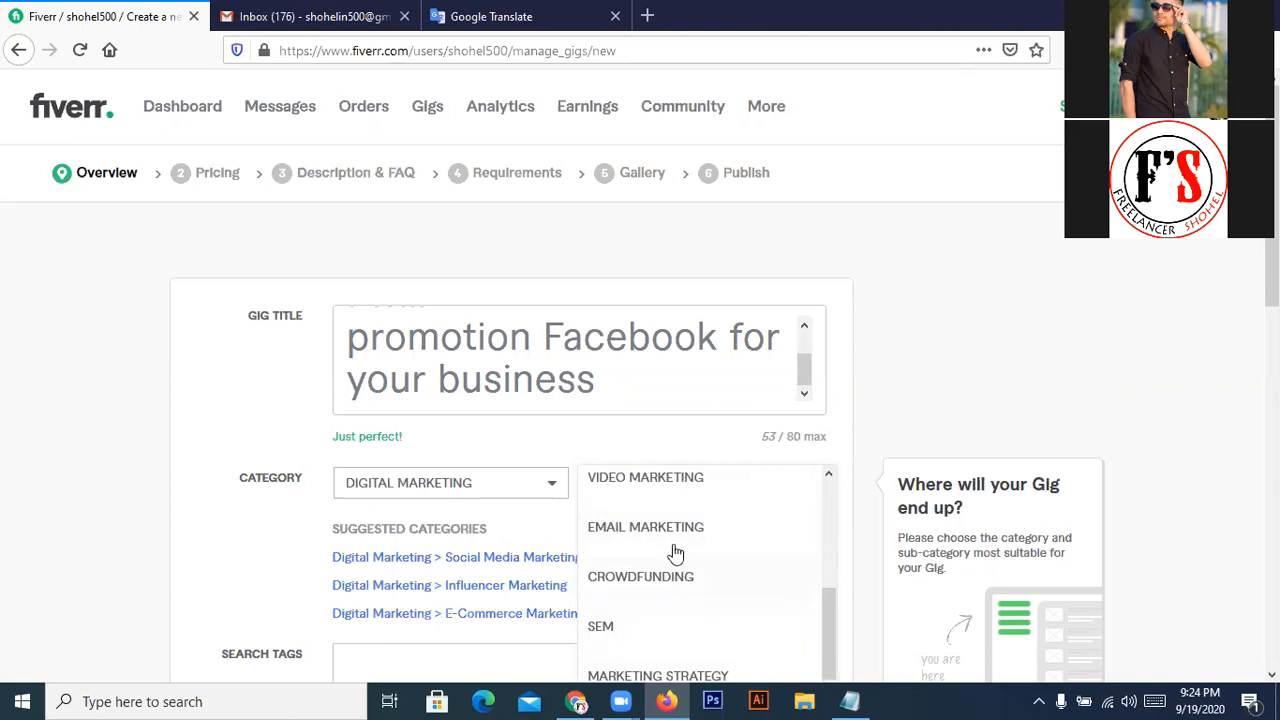
scroll(718, 563, up, 2)
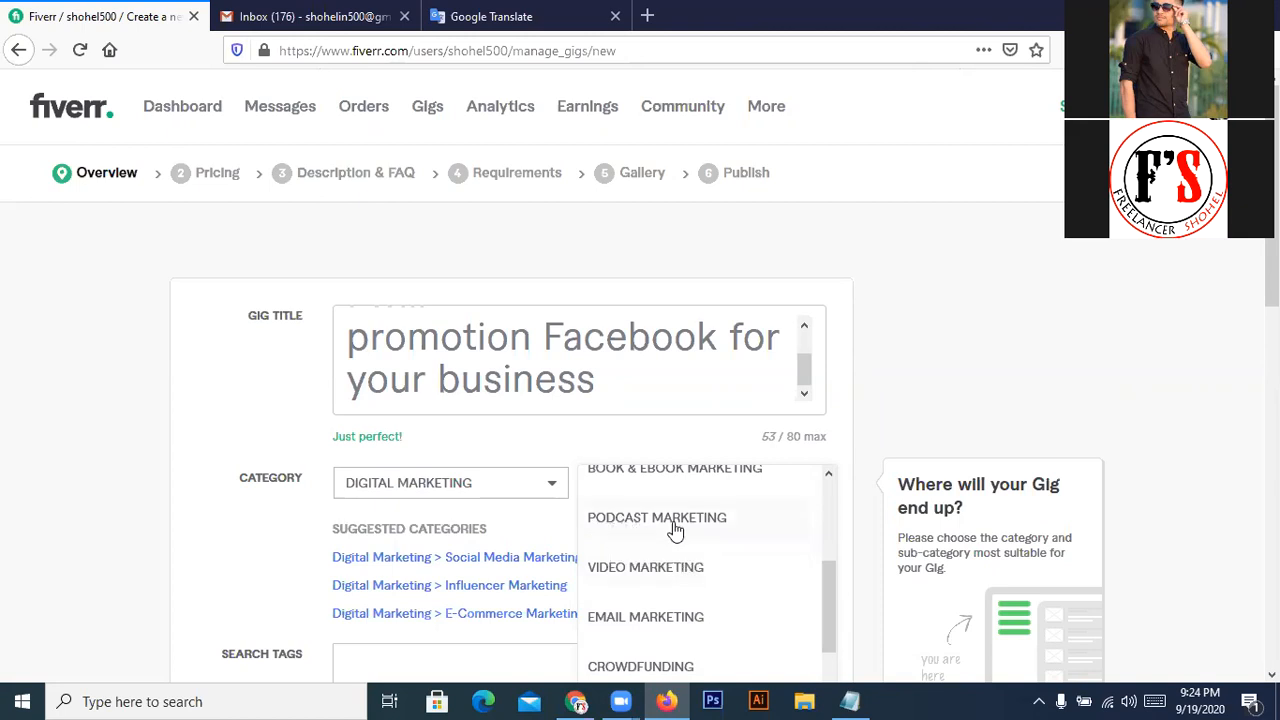
scroll(724, 533, up, 3)
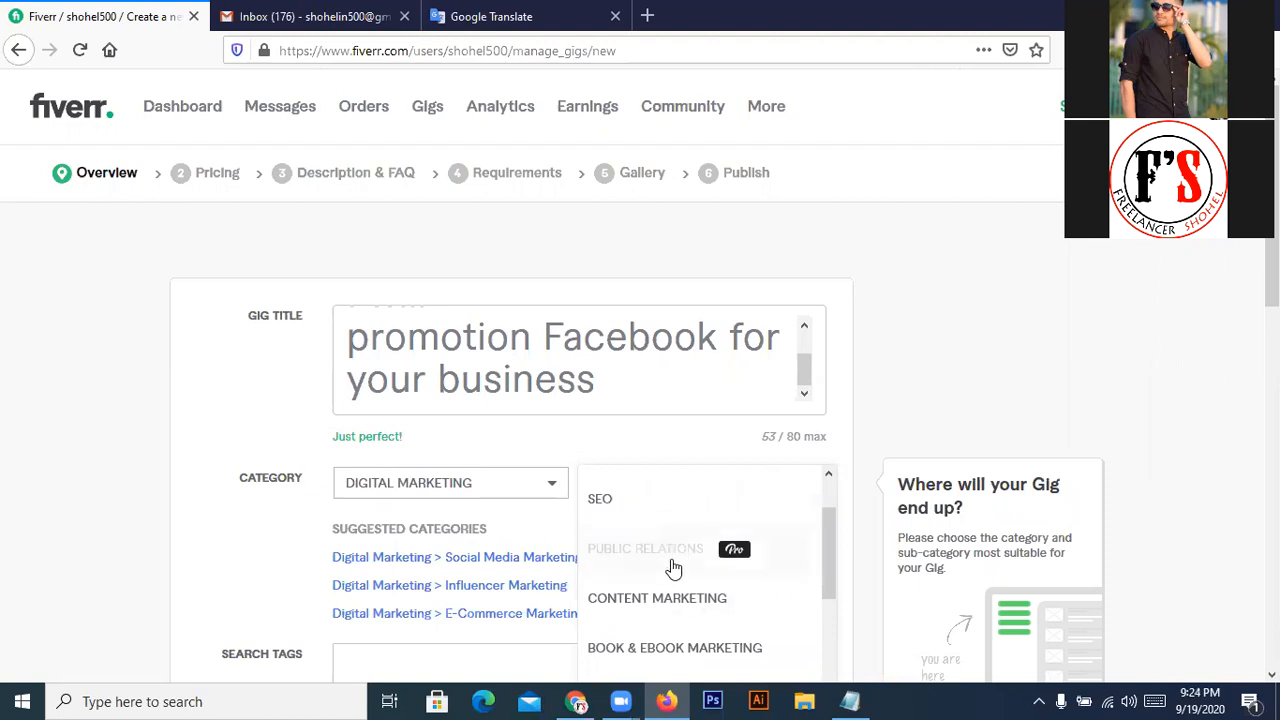
scroll(674, 568, up, 2)
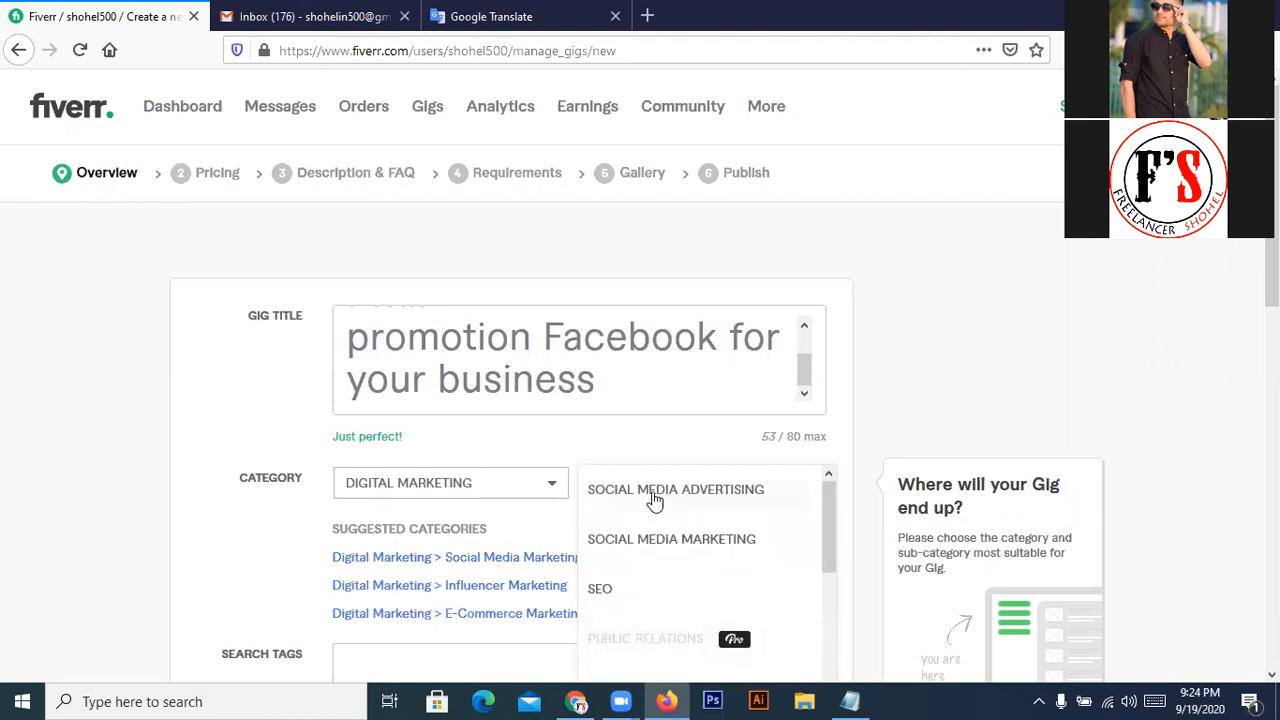
click(636, 540)
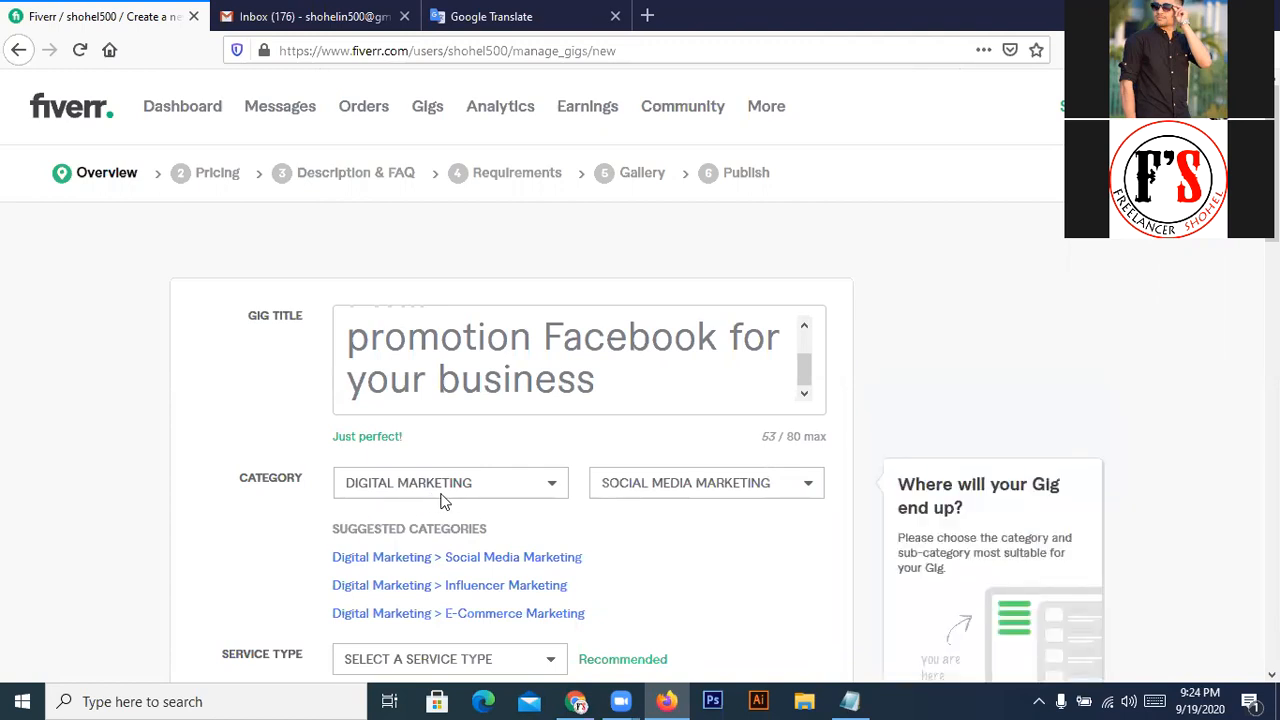
- Set the gig's service type to Social Media Management
scroll(634, 518, down, 3)
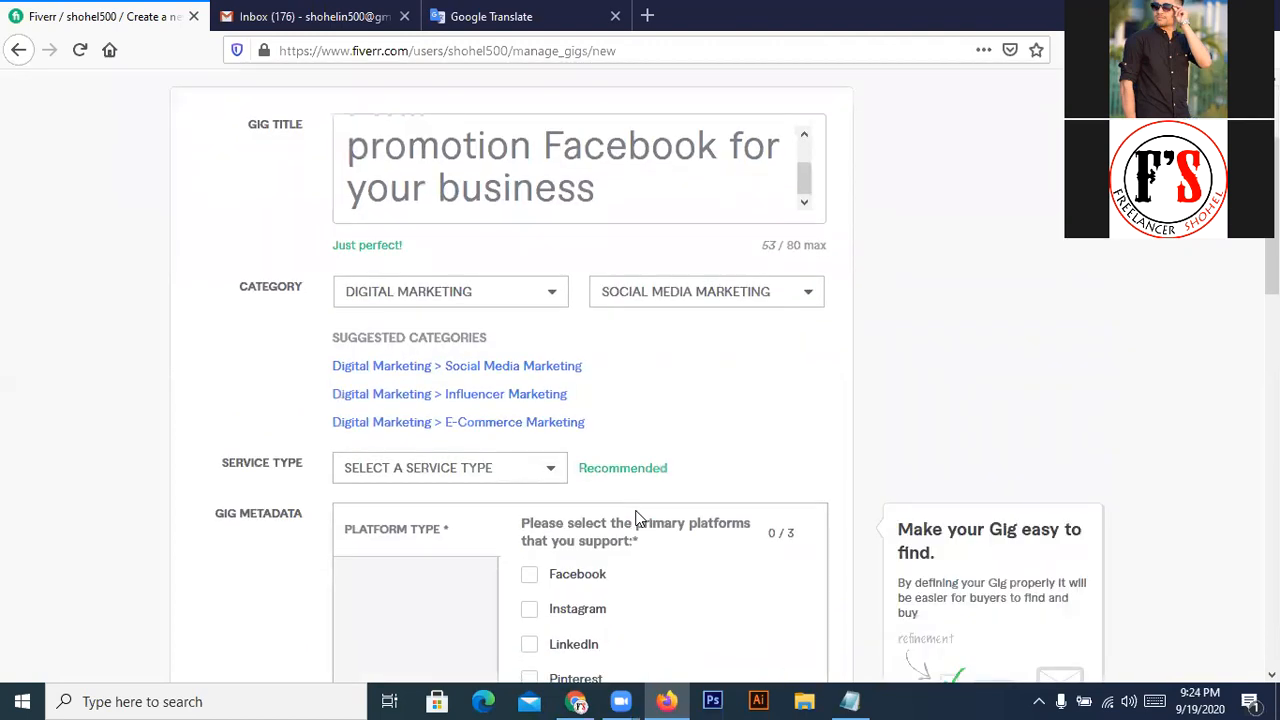
click(470, 476)
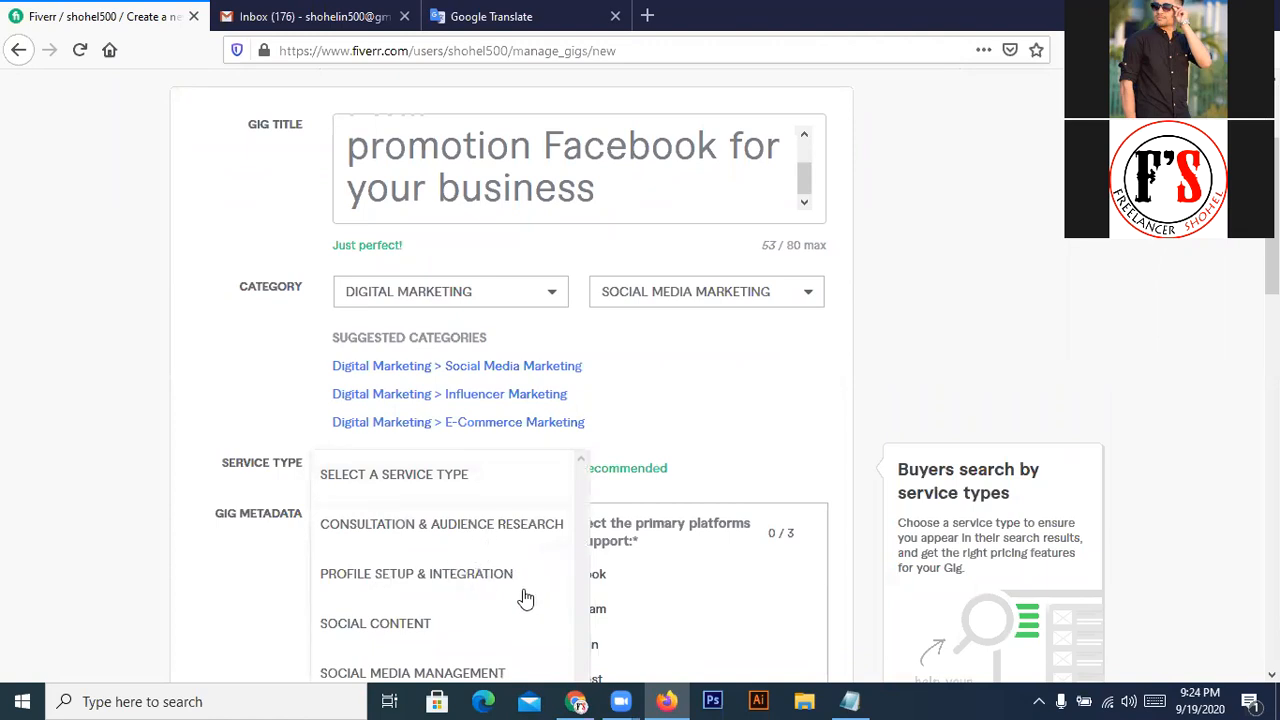
scroll(526, 598, down, 2)
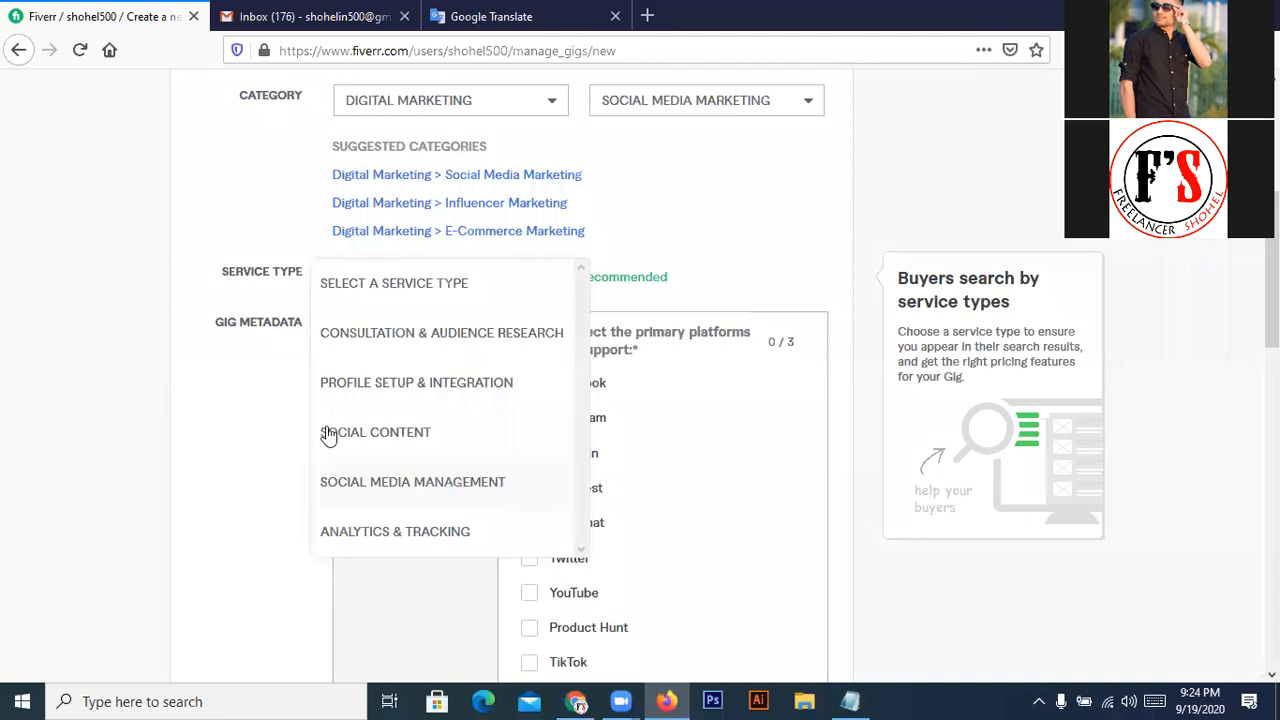
click(410, 484)
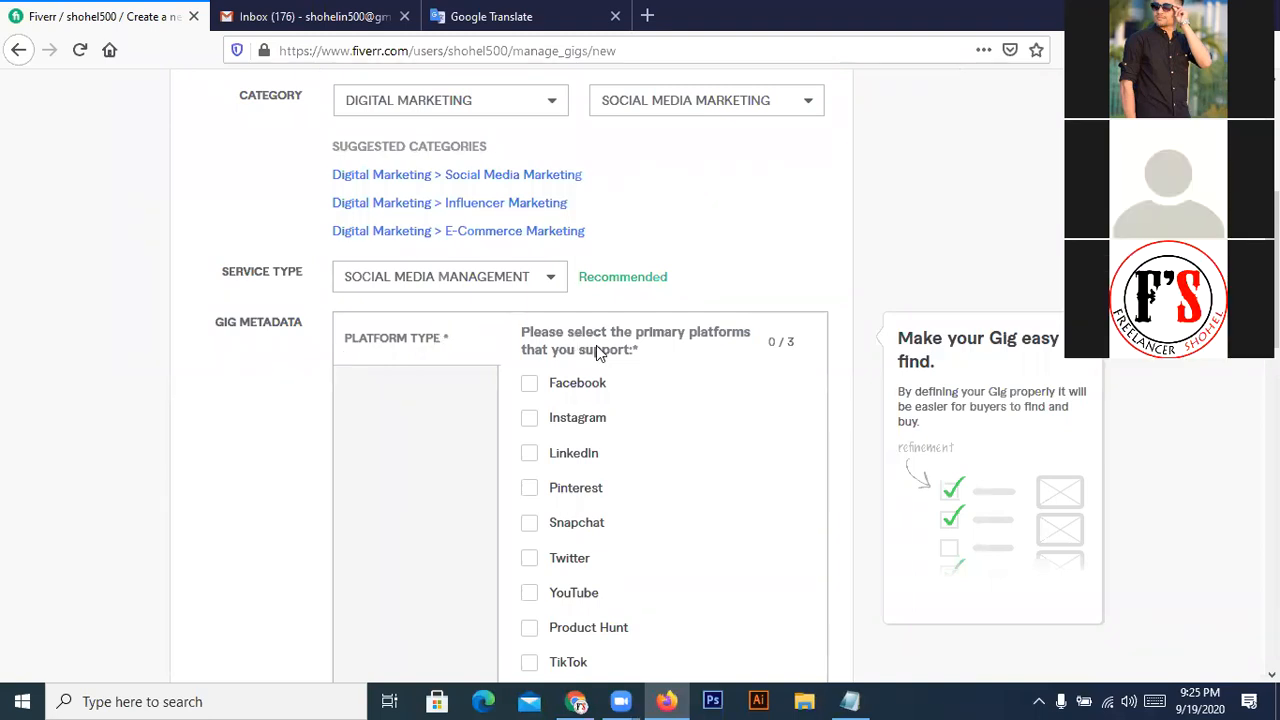
- Select Facebook, LinkedIn and Twitter as the primary platforms supported in the gig metadata
click(530, 390)
click(529, 457)
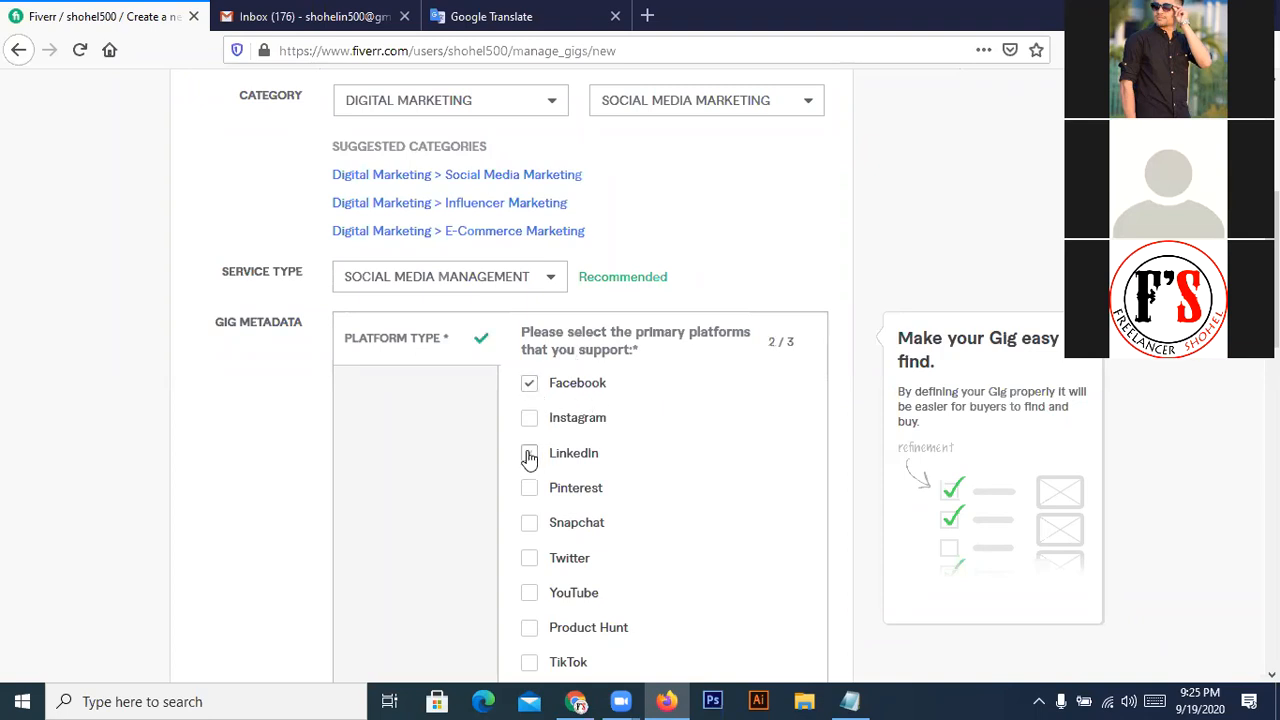
click(529, 565)
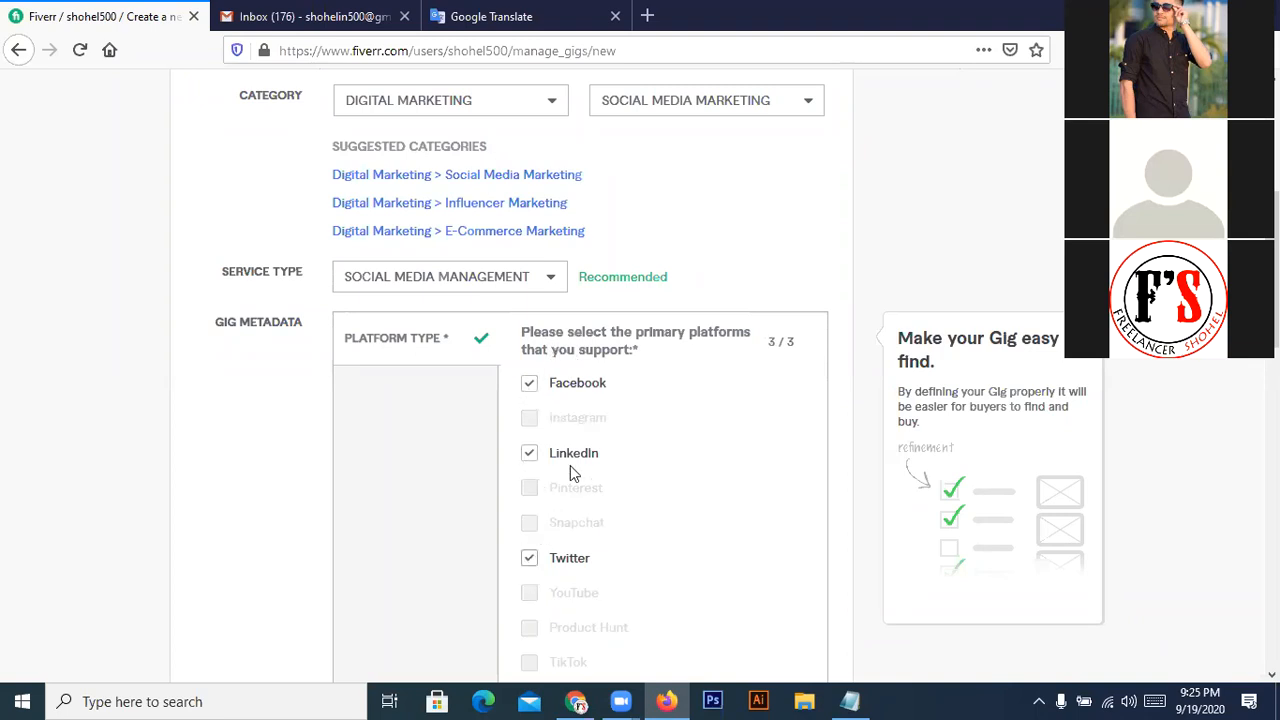
- Add "facebook marketing" as the first search tag of the gig
scroll(715, 495, down, 3)
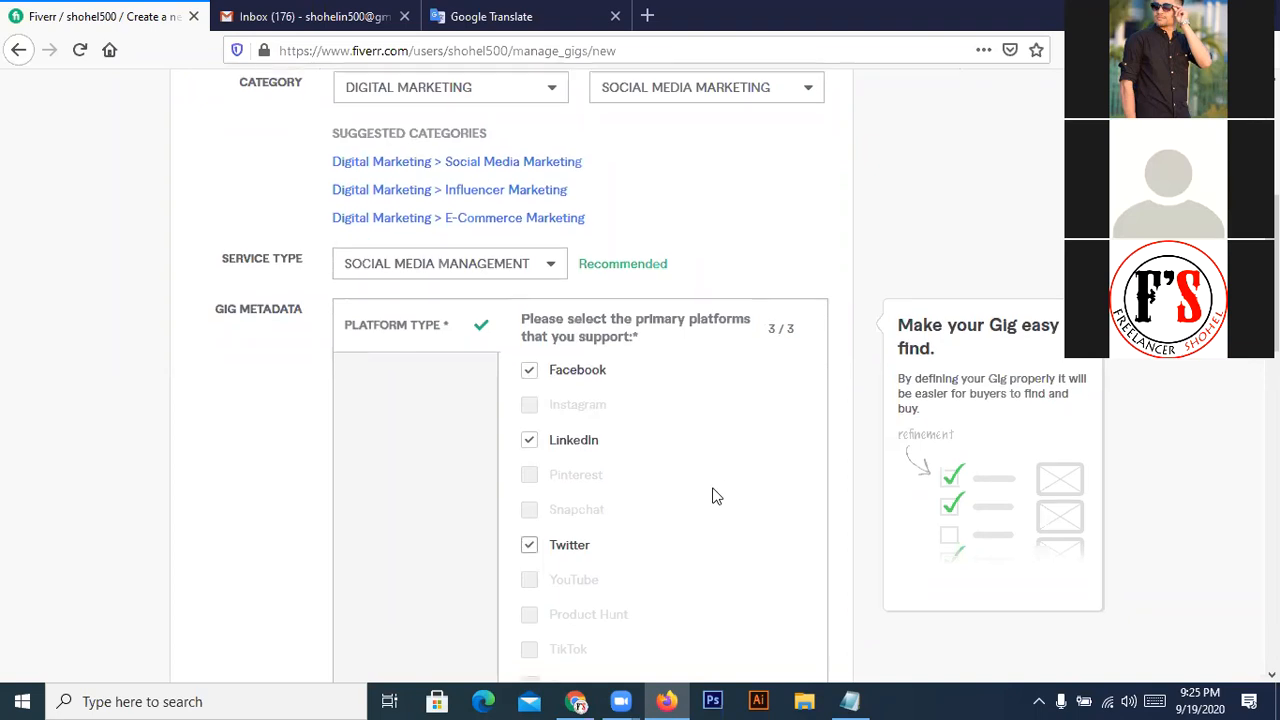
scroll(715, 495, down, 3)
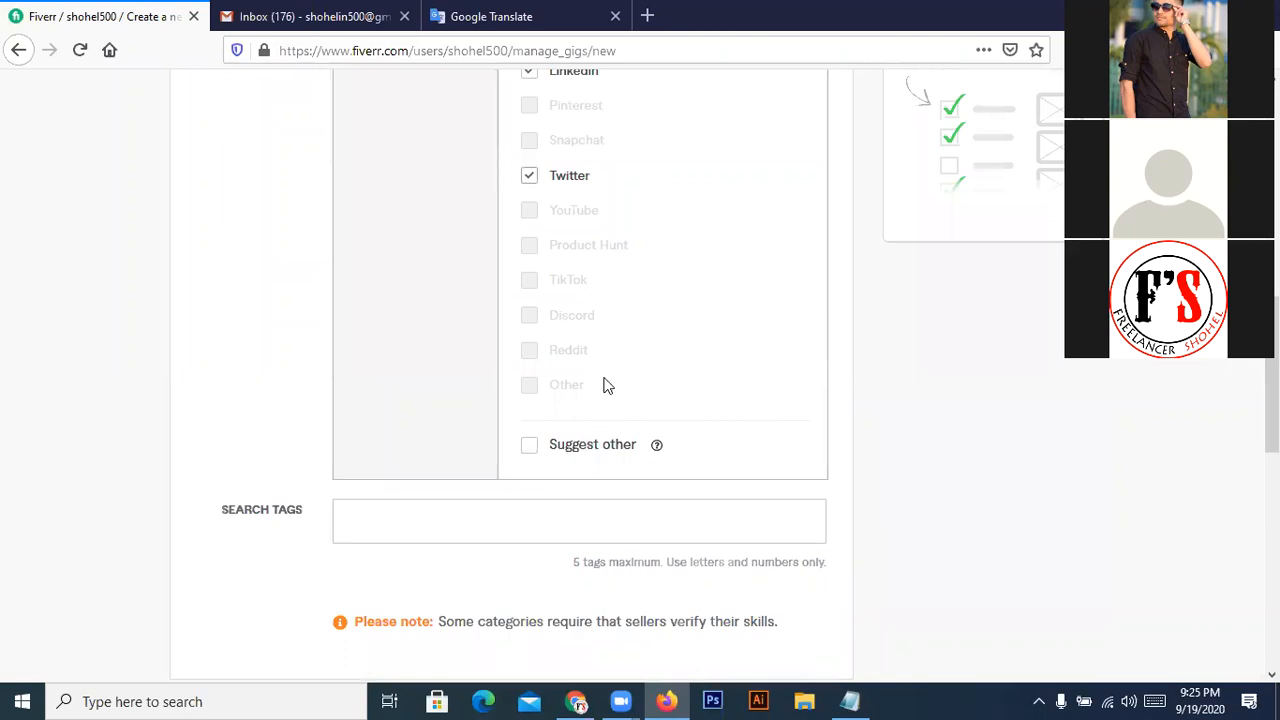
scroll(605, 385, up, 12)
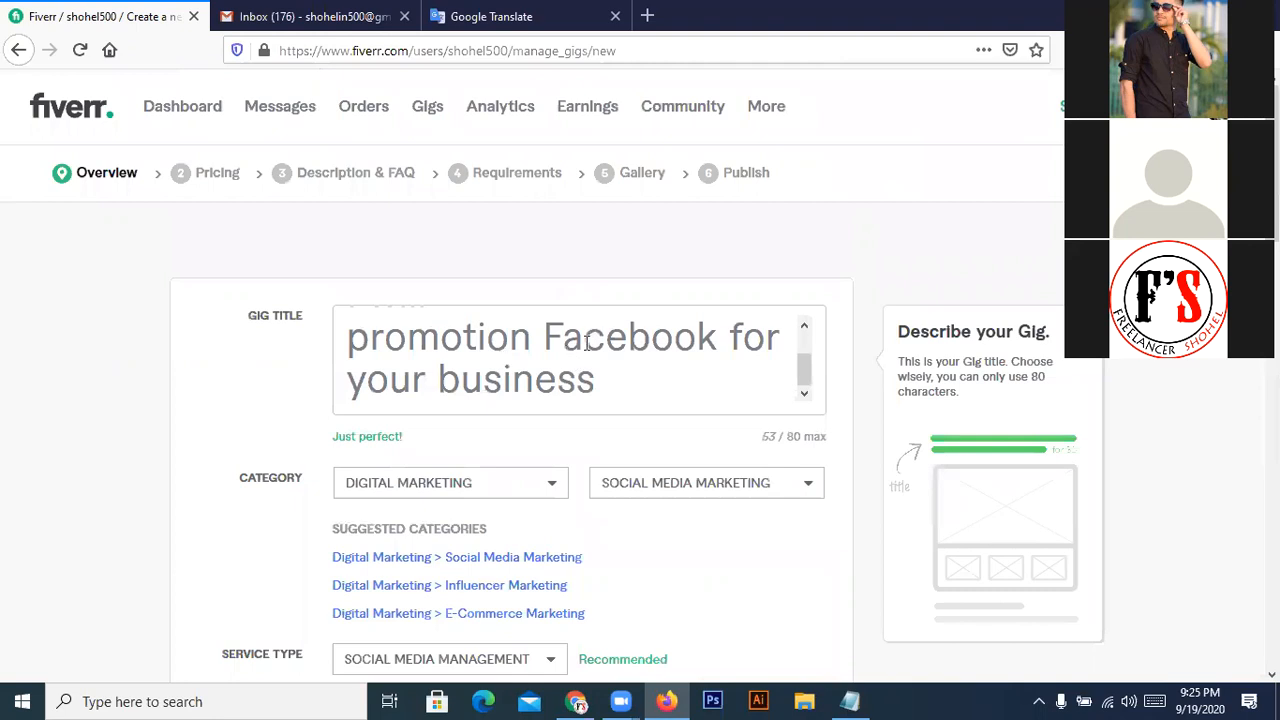
scroll(632, 378, up, 2)
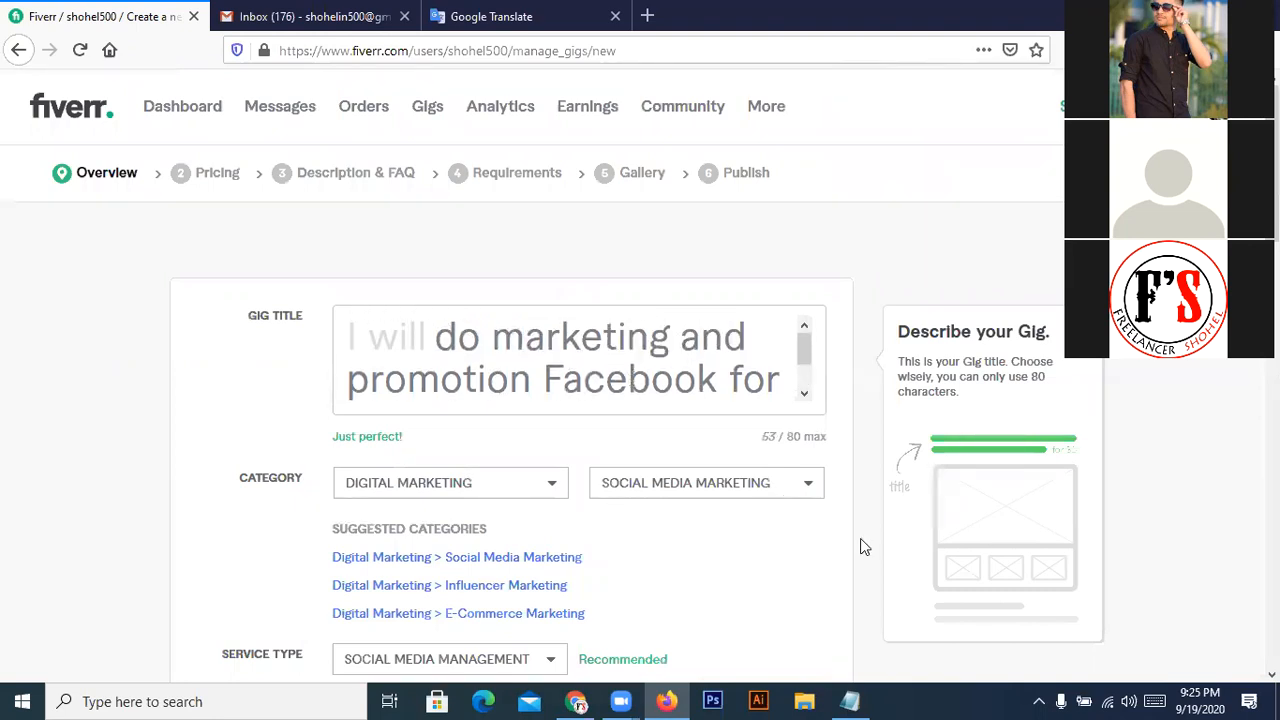
scroll(862, 545, down, 2)
scroll(860, 545, down, 4)
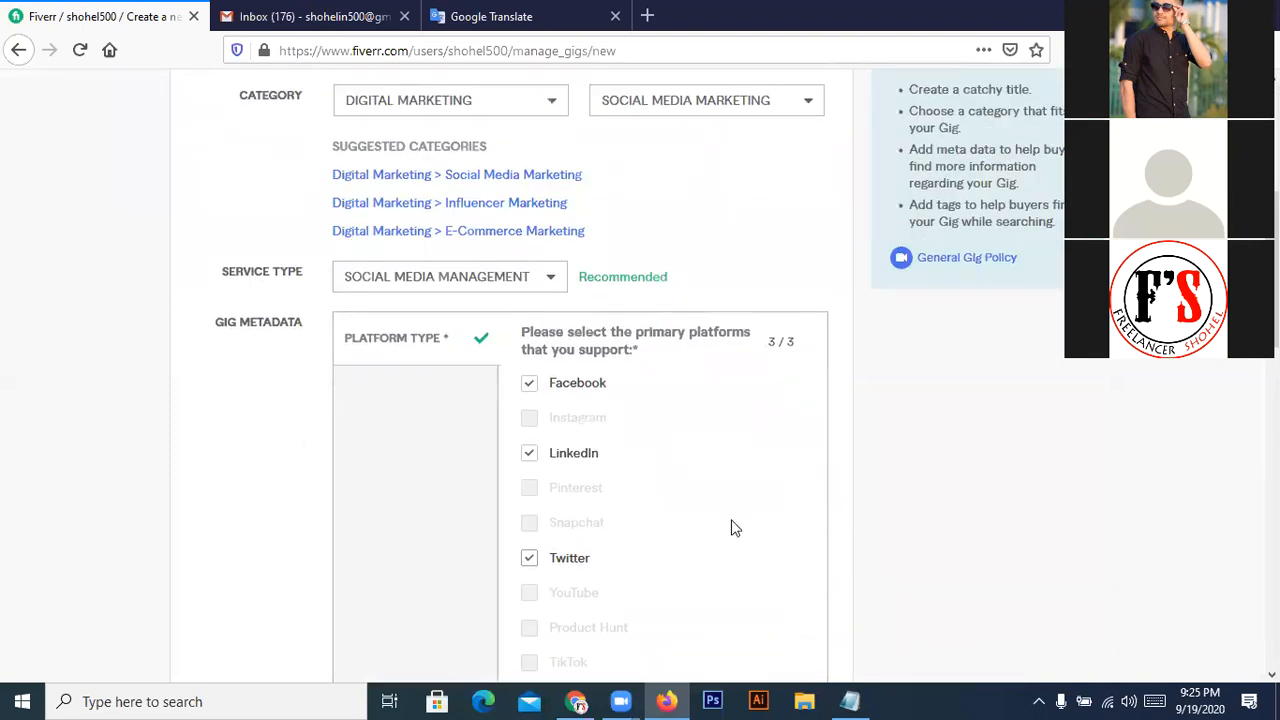
scroll(726, 523, down, 3)
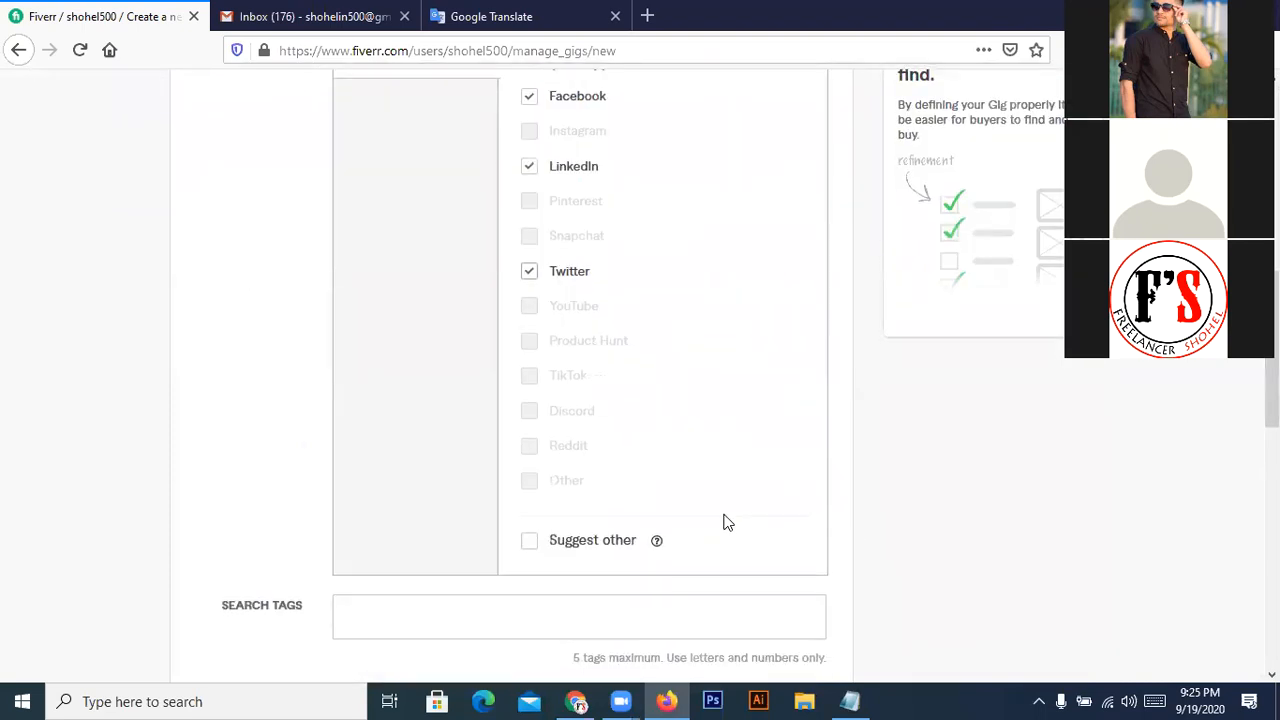
click(457, 607)
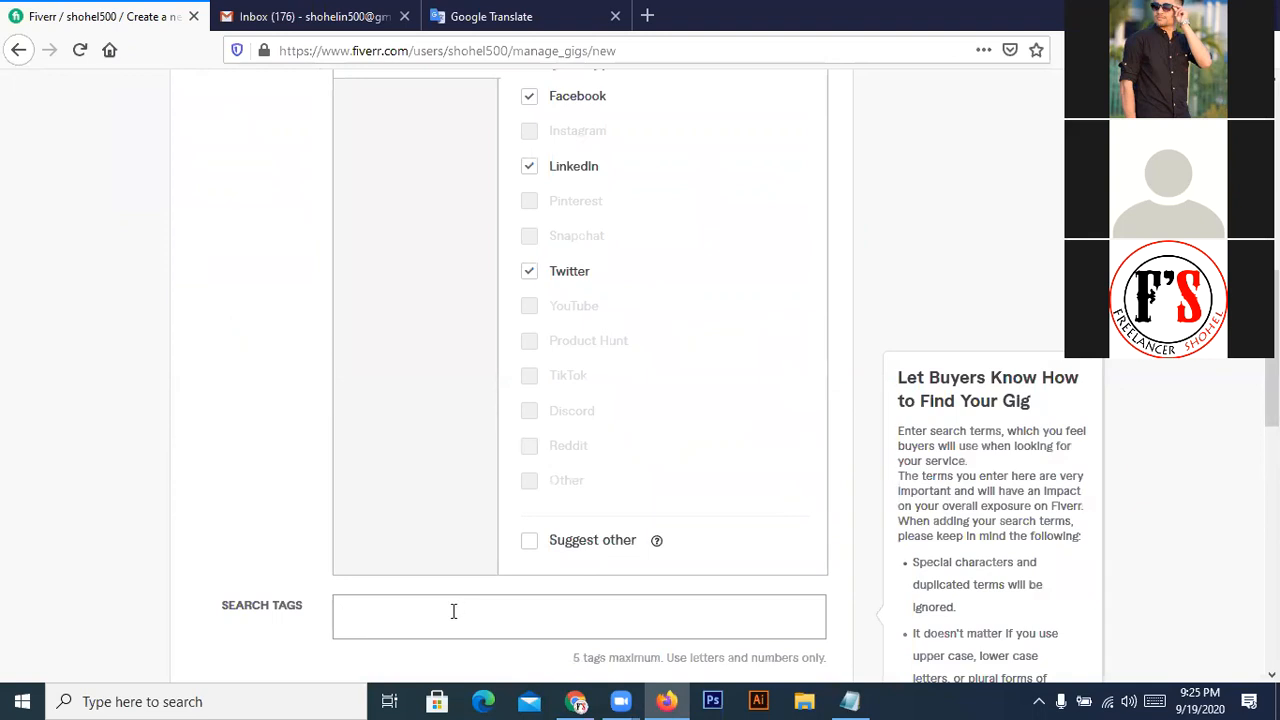
text(face)
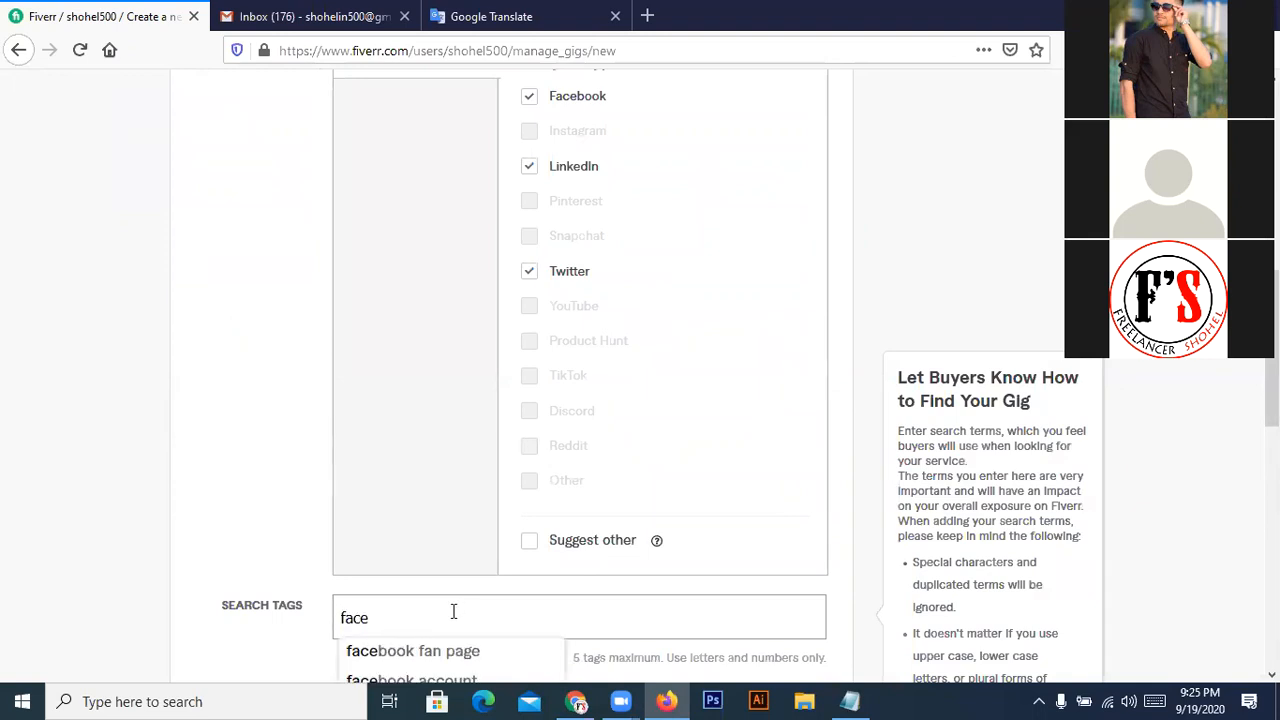
text(book marketi)
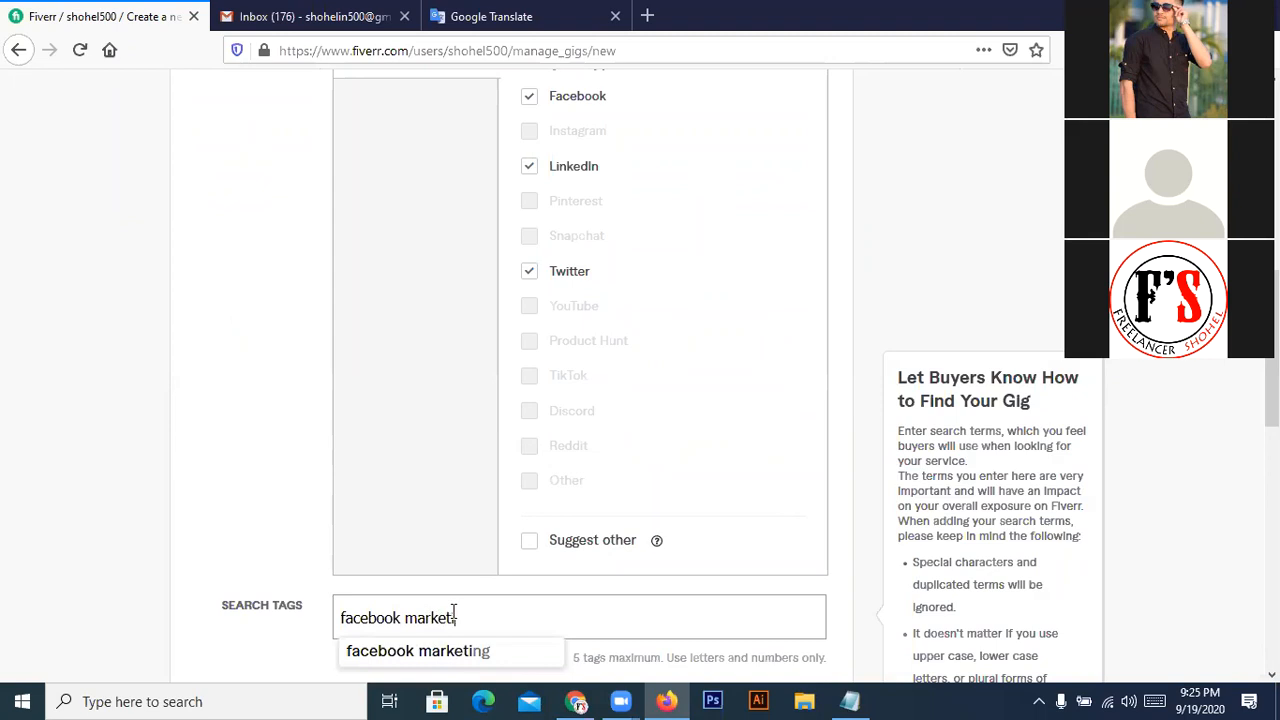
text(ng)
click(457, 652)
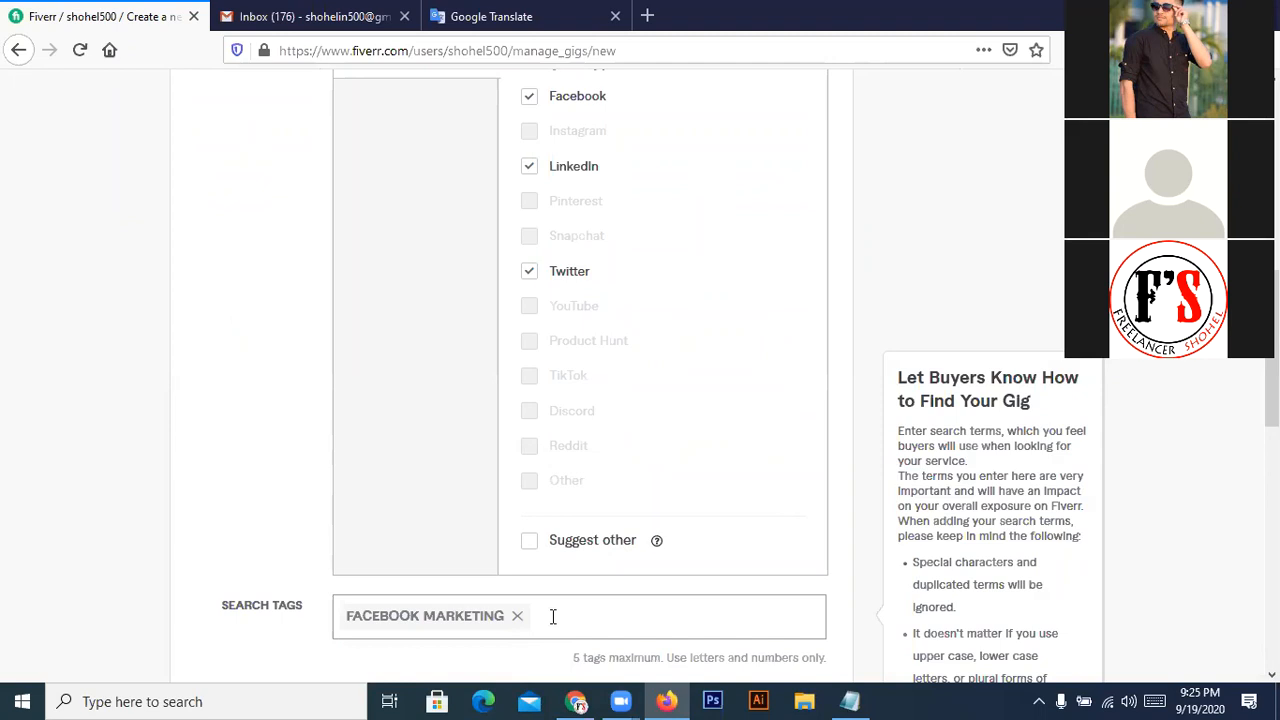
- Add "facebook promotion" as a second search tag of the gig
text(fa)
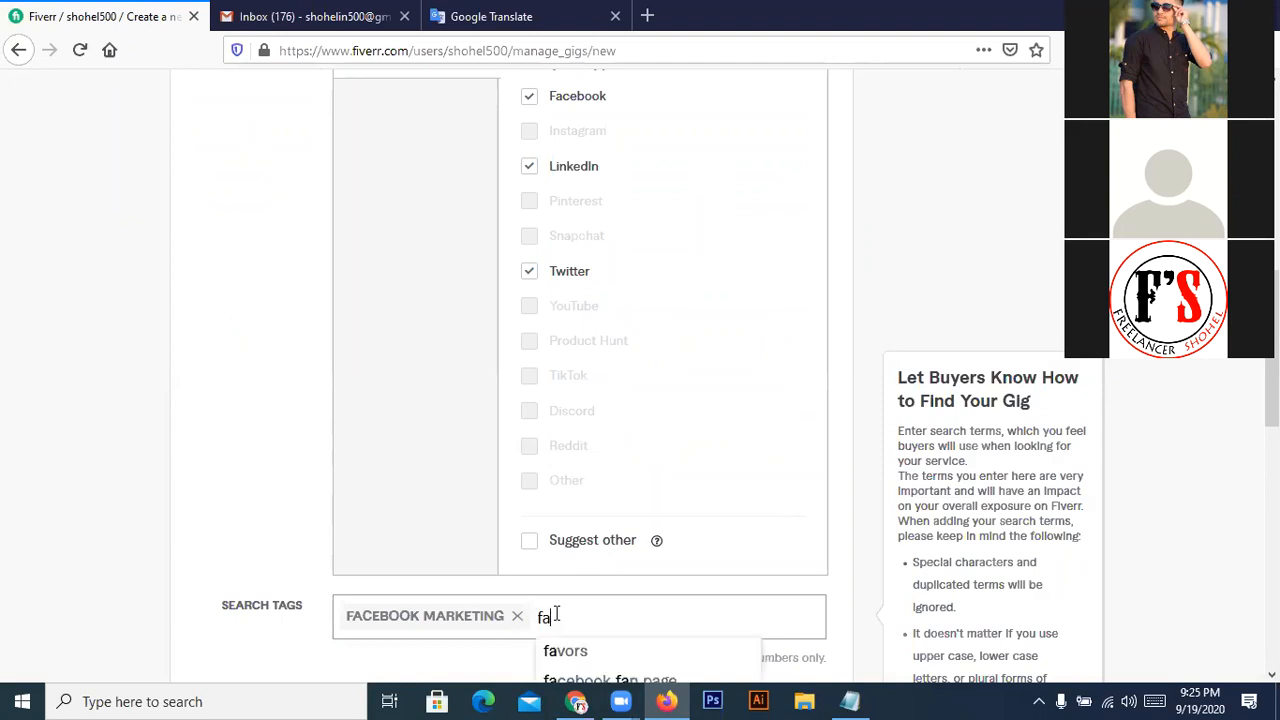
text(cebook)
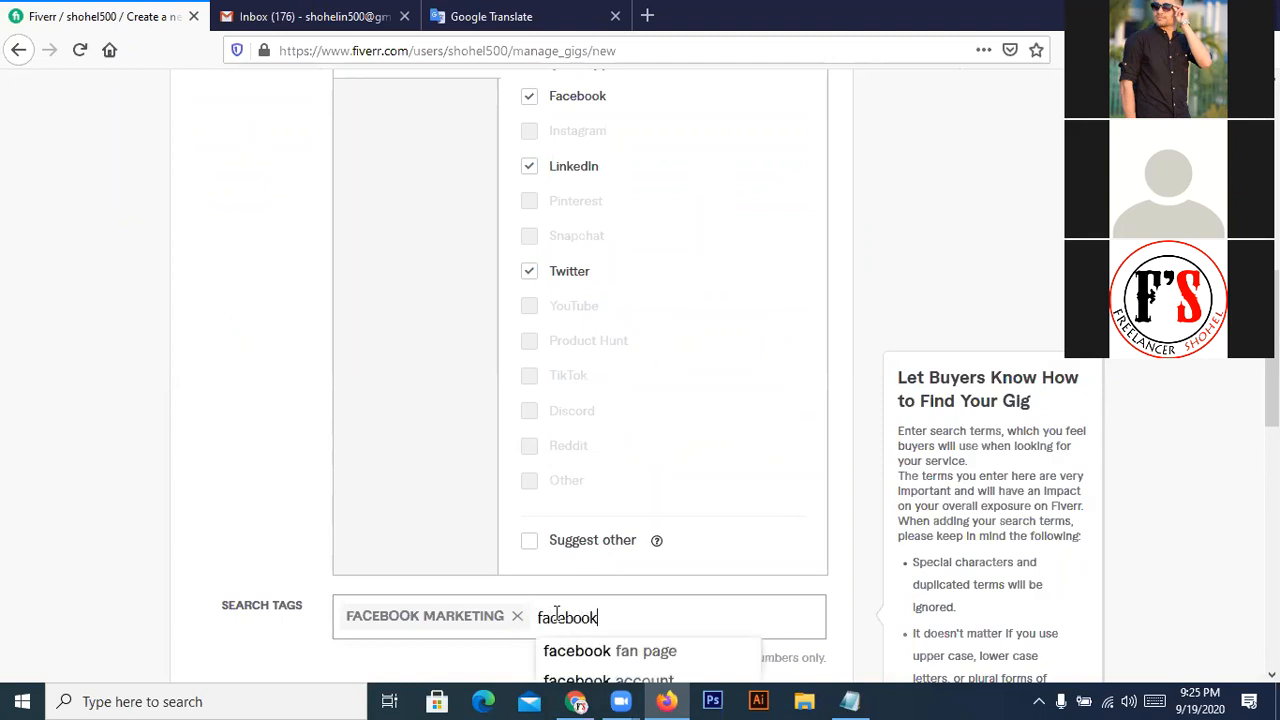
text( promotion)
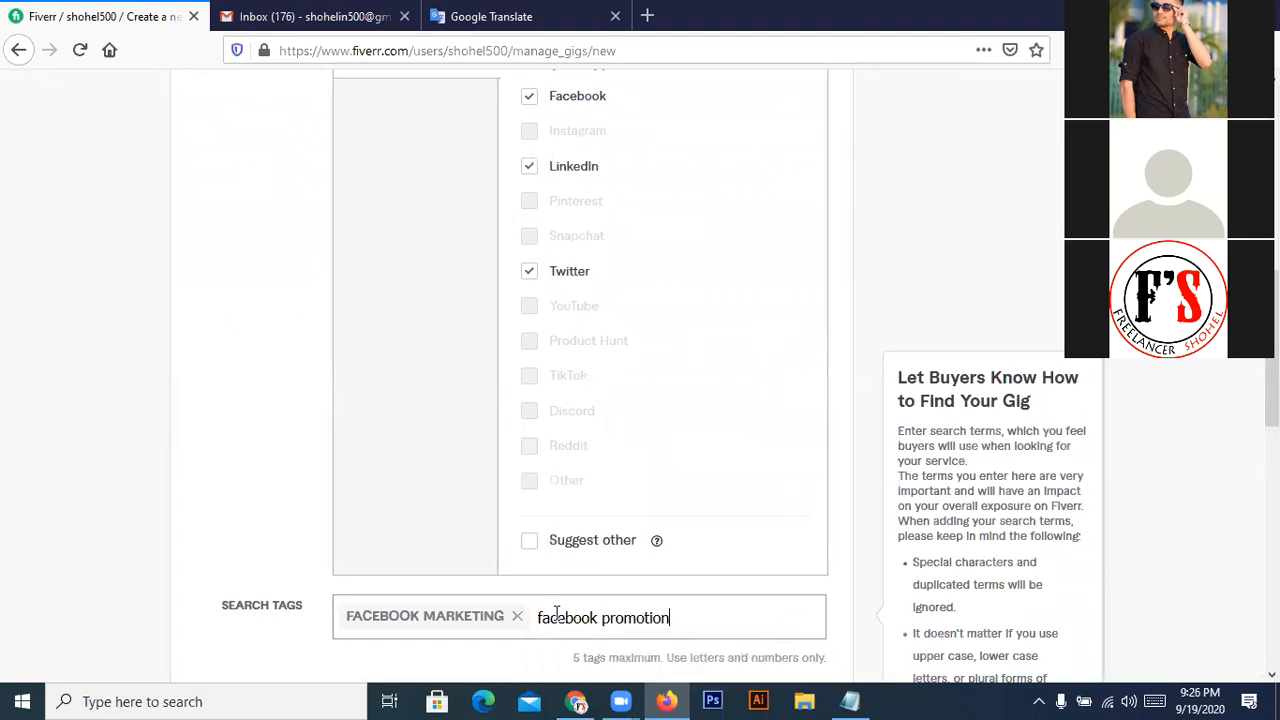
key(Return)
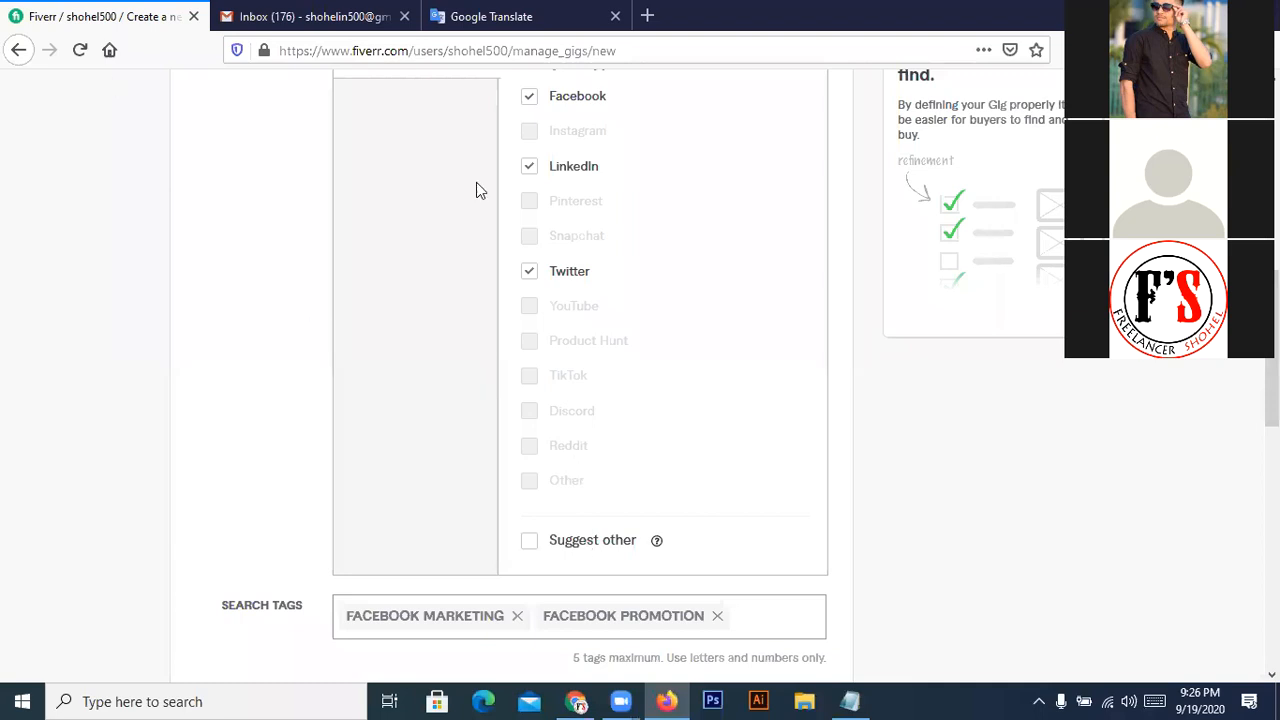
- Open the seller dashboard in a new browser tab and switch to it, keeping the gig form open
scroll(476, 189, up, 4)
scroll(730, 258, up, 3)
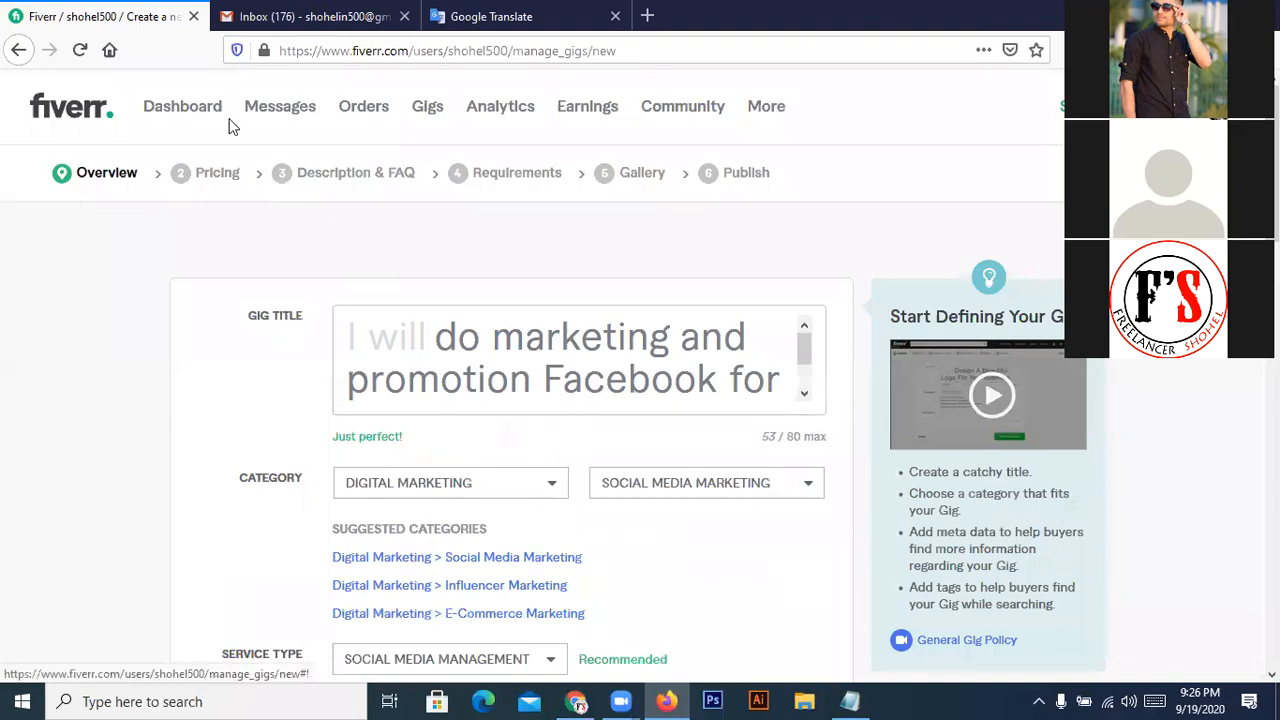
right_click(204, 112)
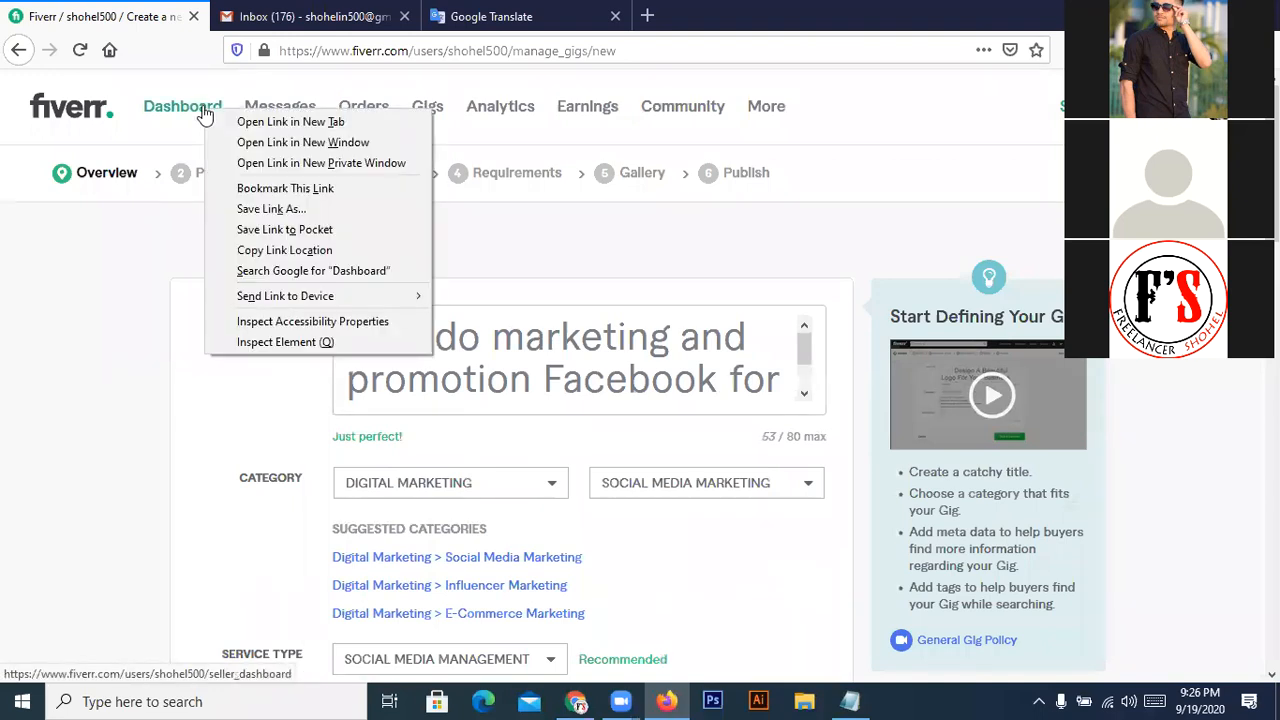
click(256, 128)
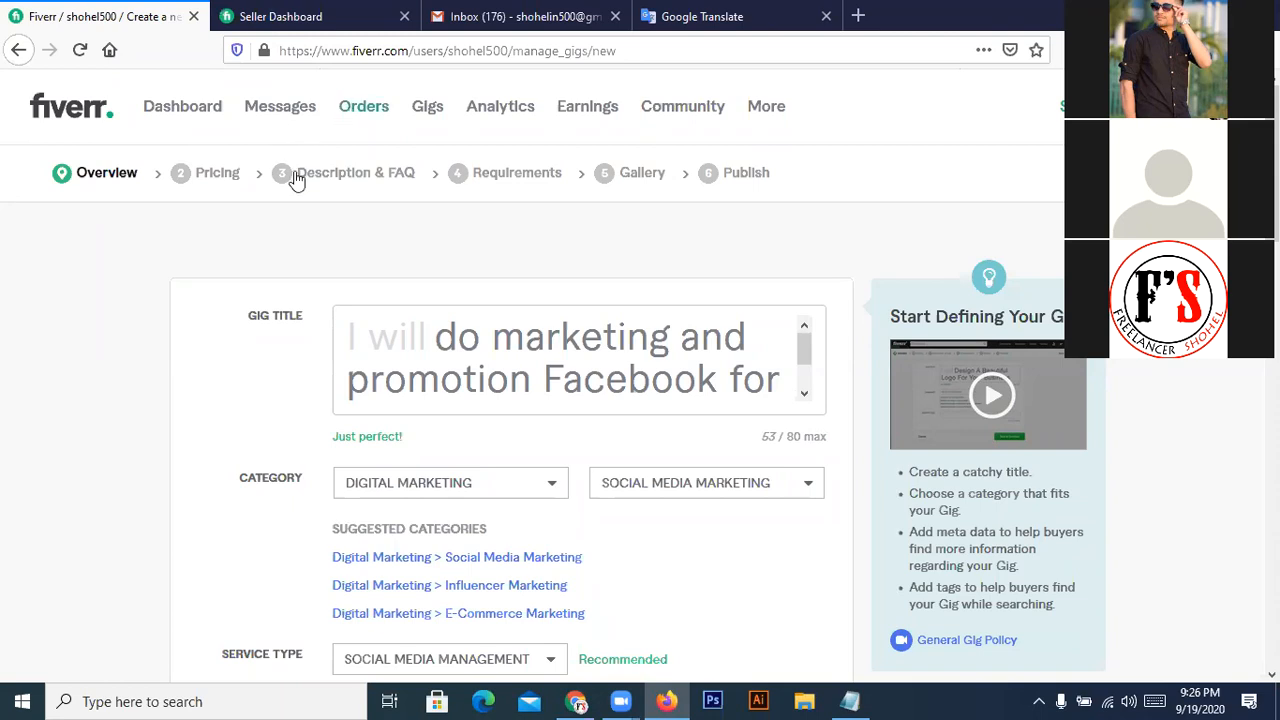
click(295, 11)
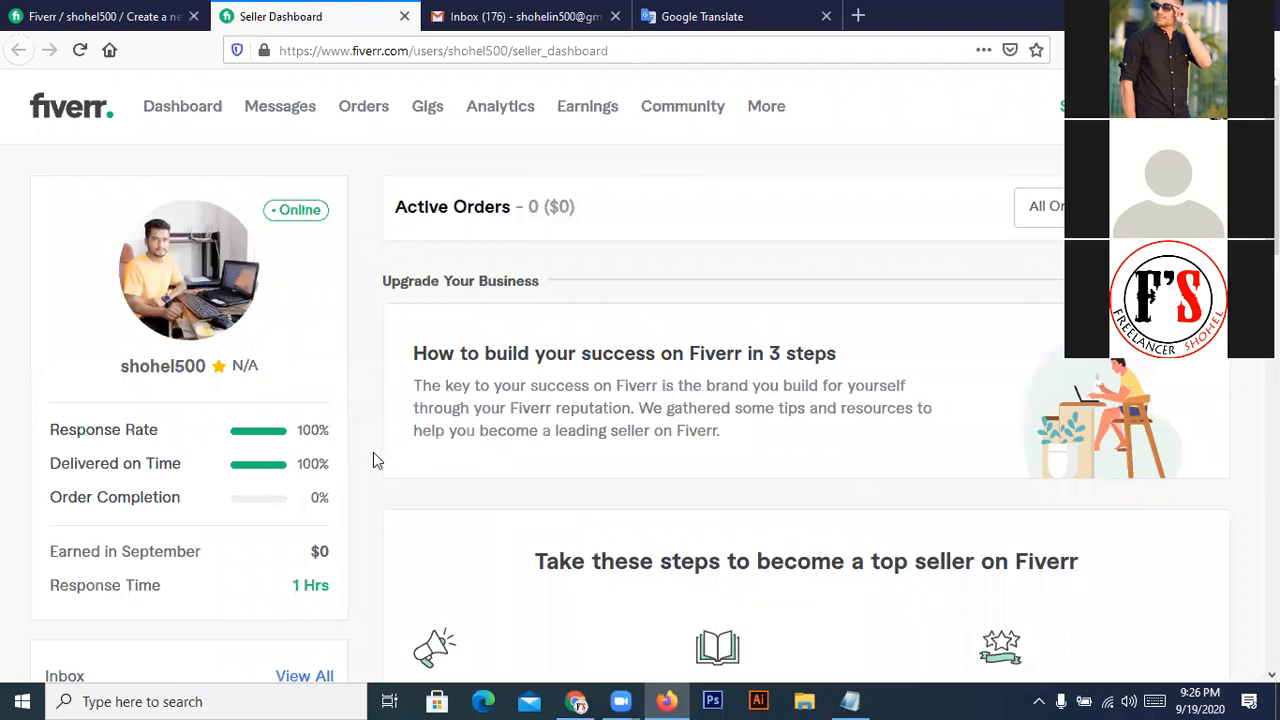
- Open the Graphics & Design category page from the links at the end of the seller dashboard
scroll(373, 459, down, 2)
scroll(373, 459, down, 3)
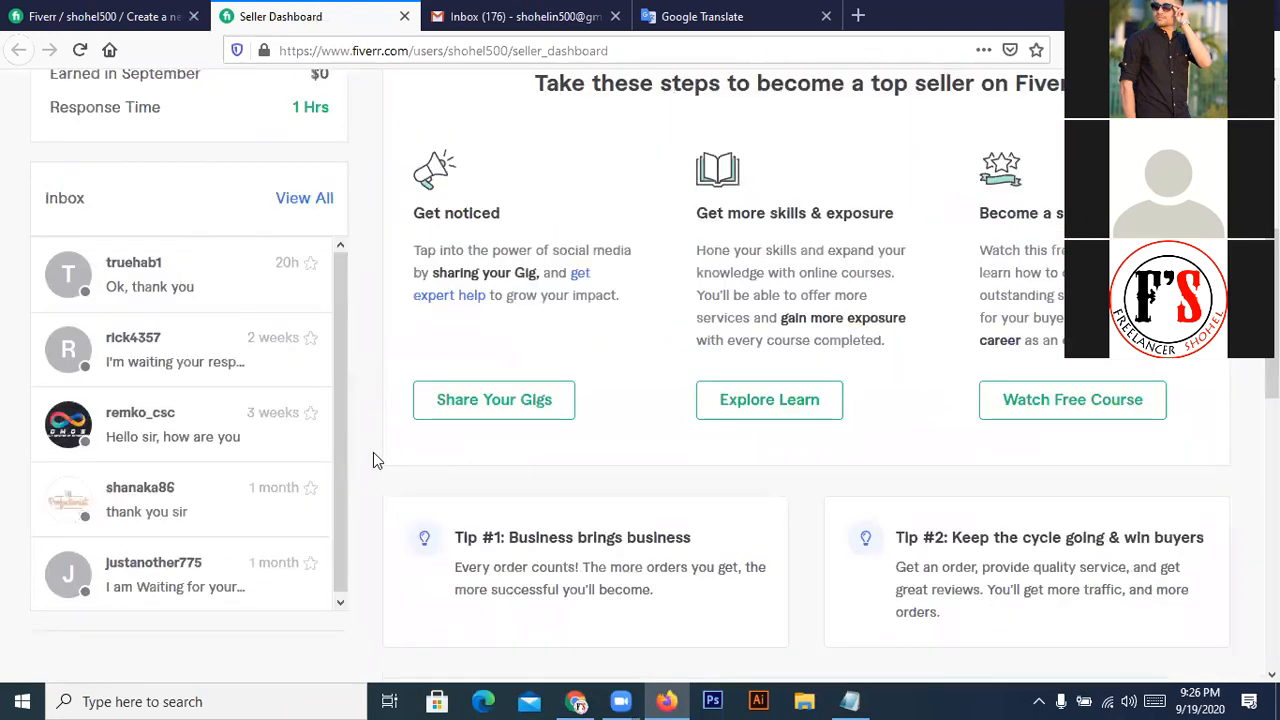
scroll(373, 459, down, 7)
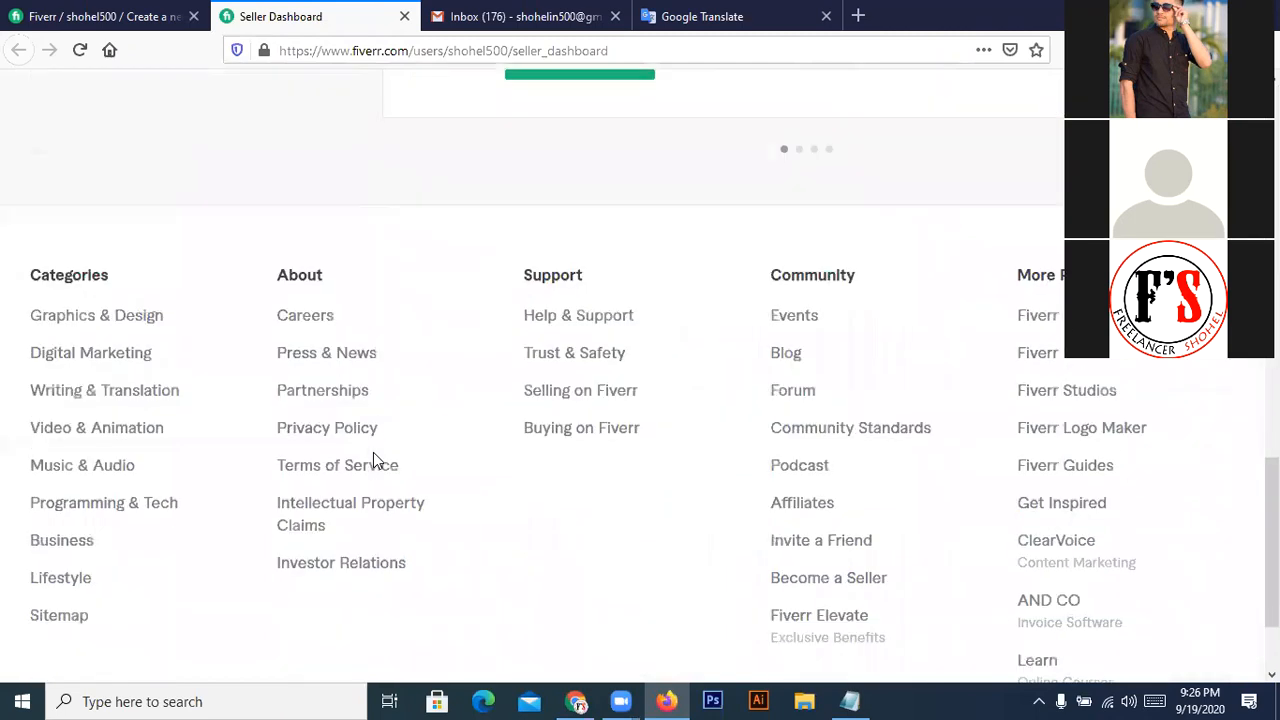
click(92, 320)
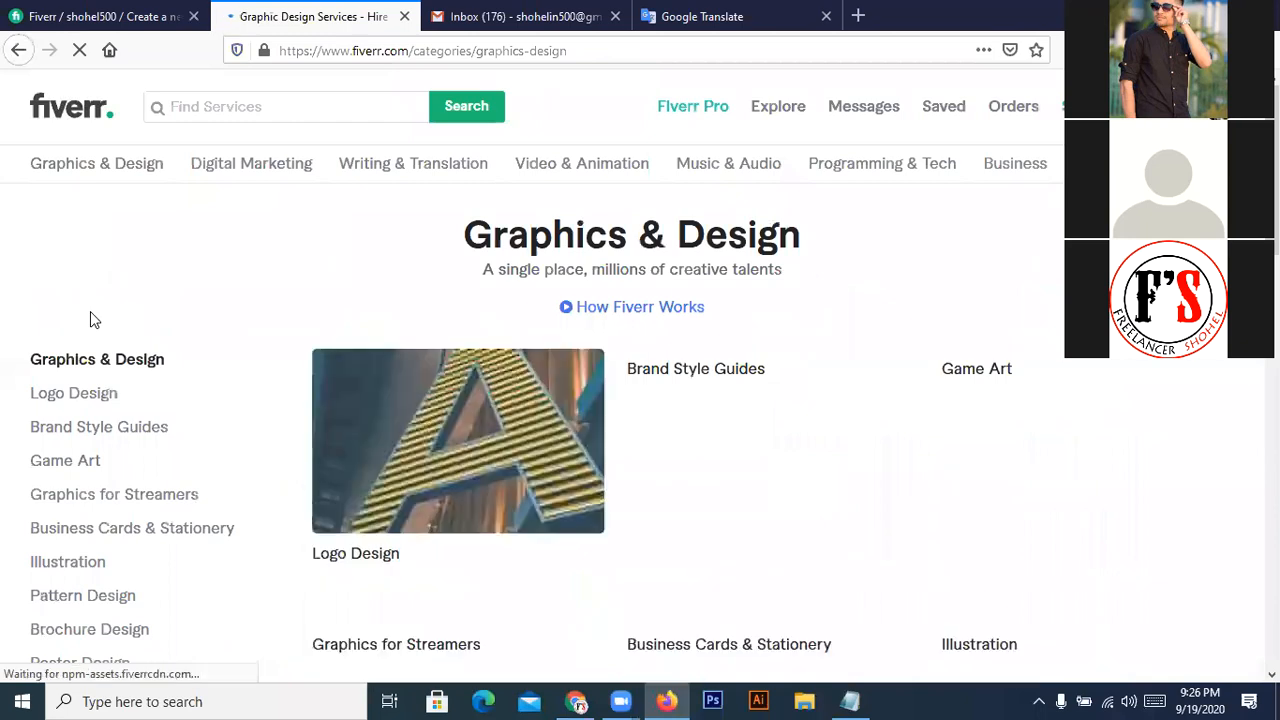
- Search Fiverr's services for "facebook marketing"
click(206, 107)
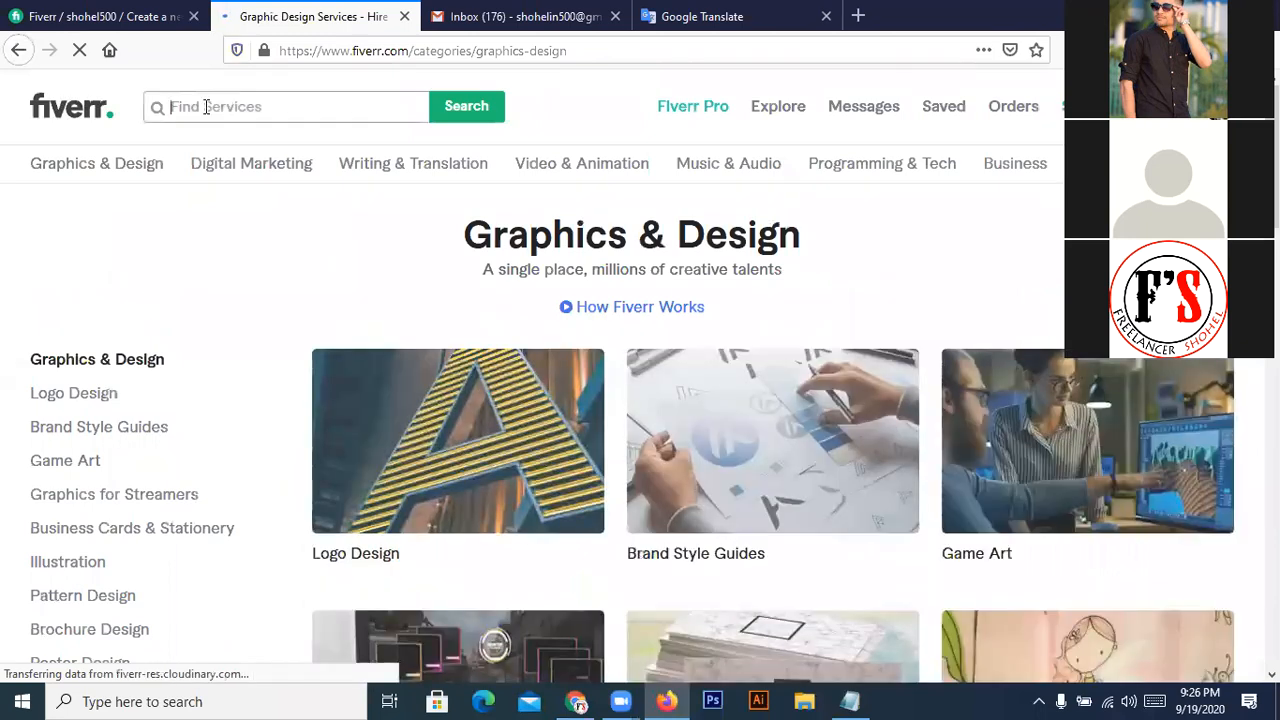
click(212, 107)
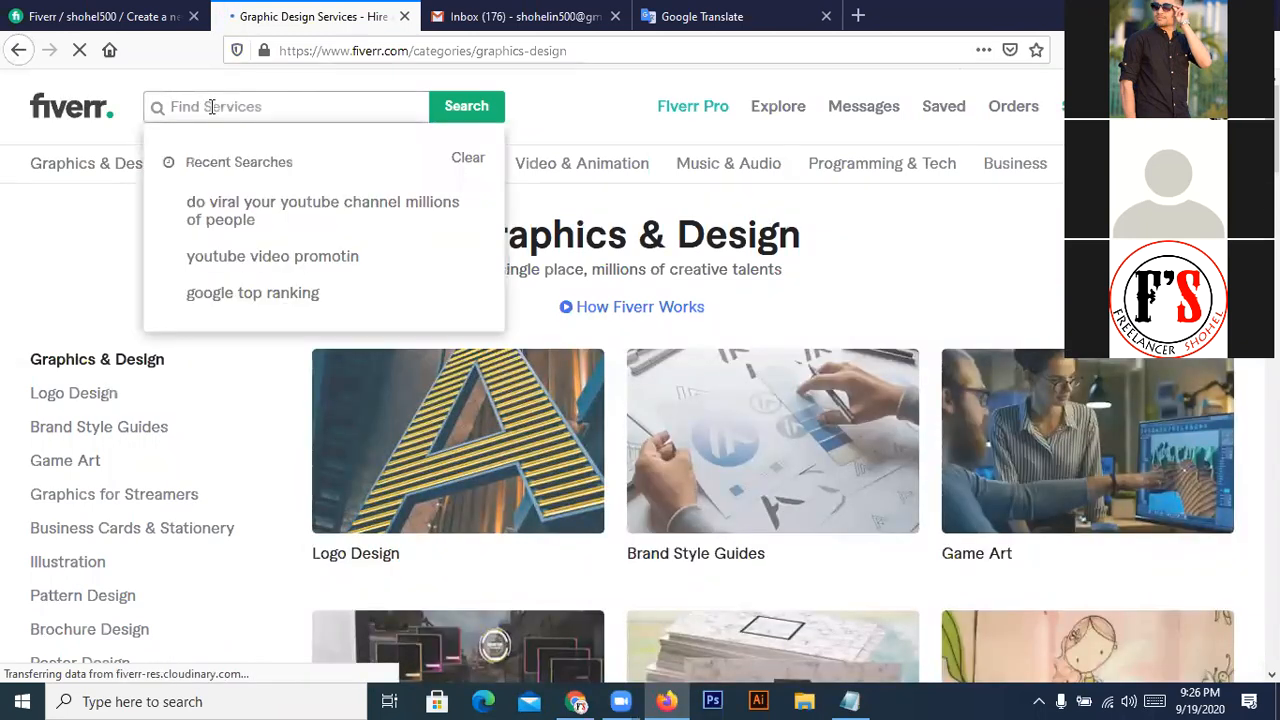
text(facebook)
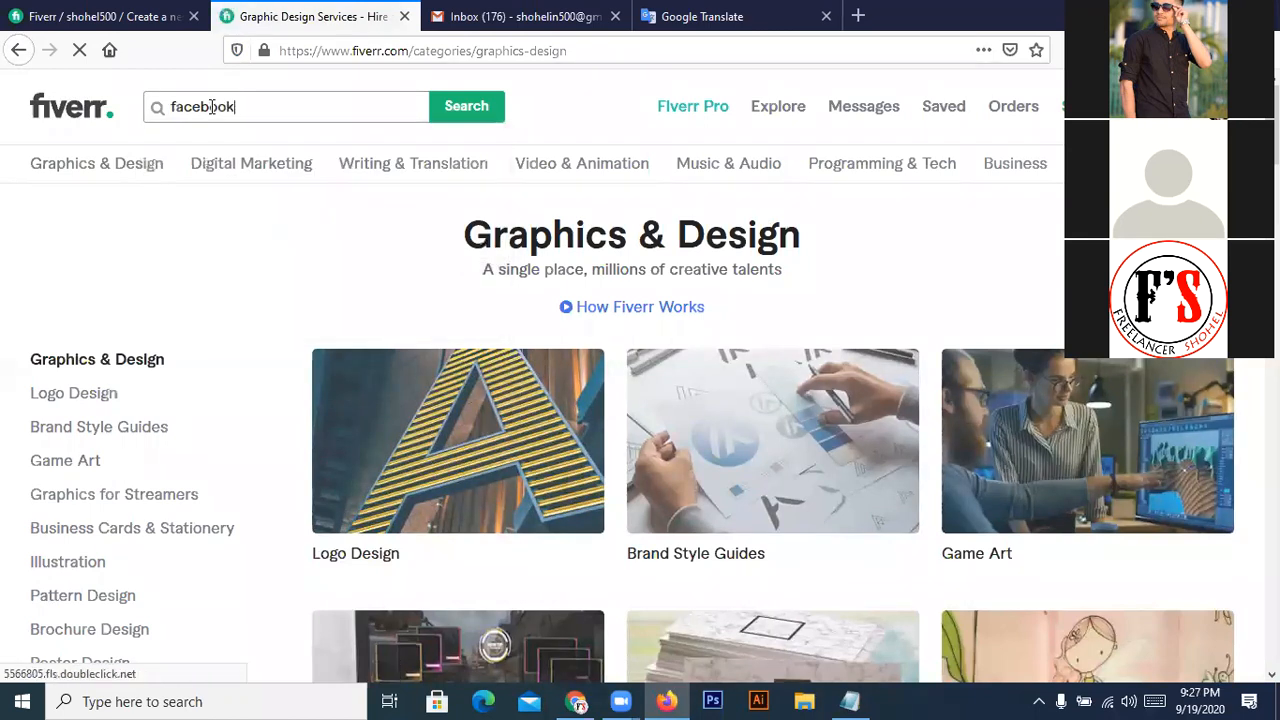
text( m)
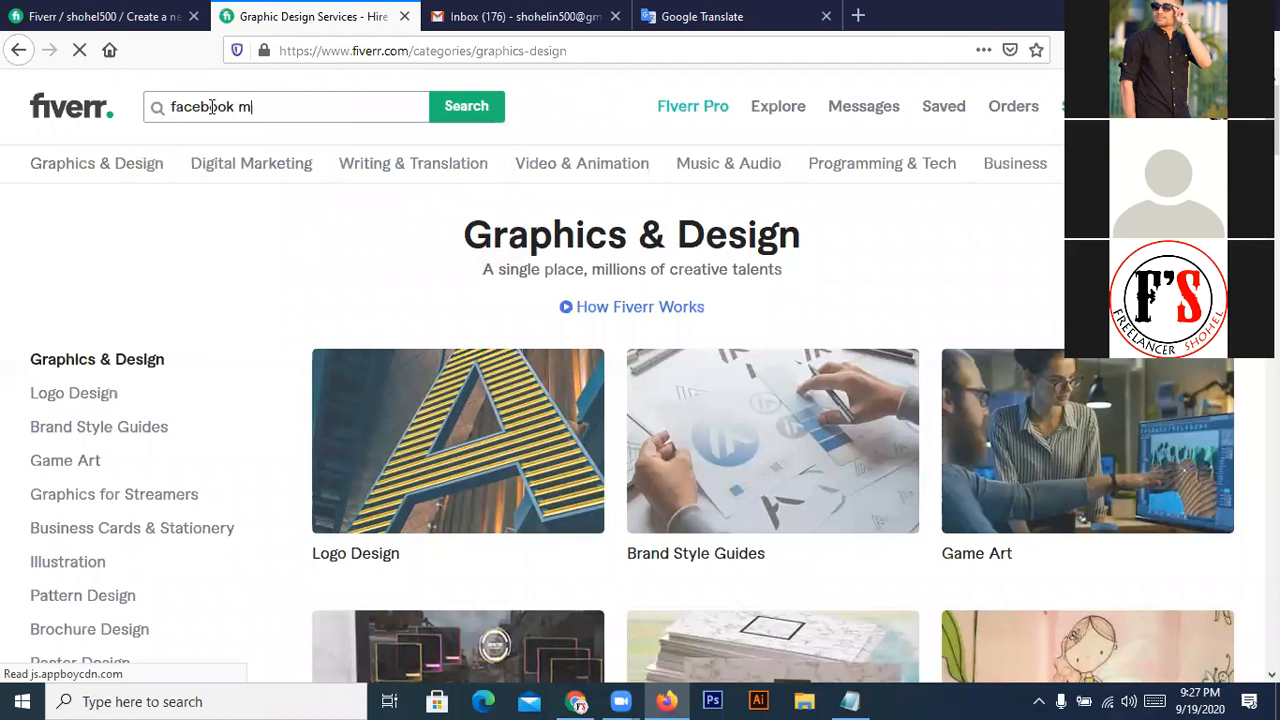
text(arketing)
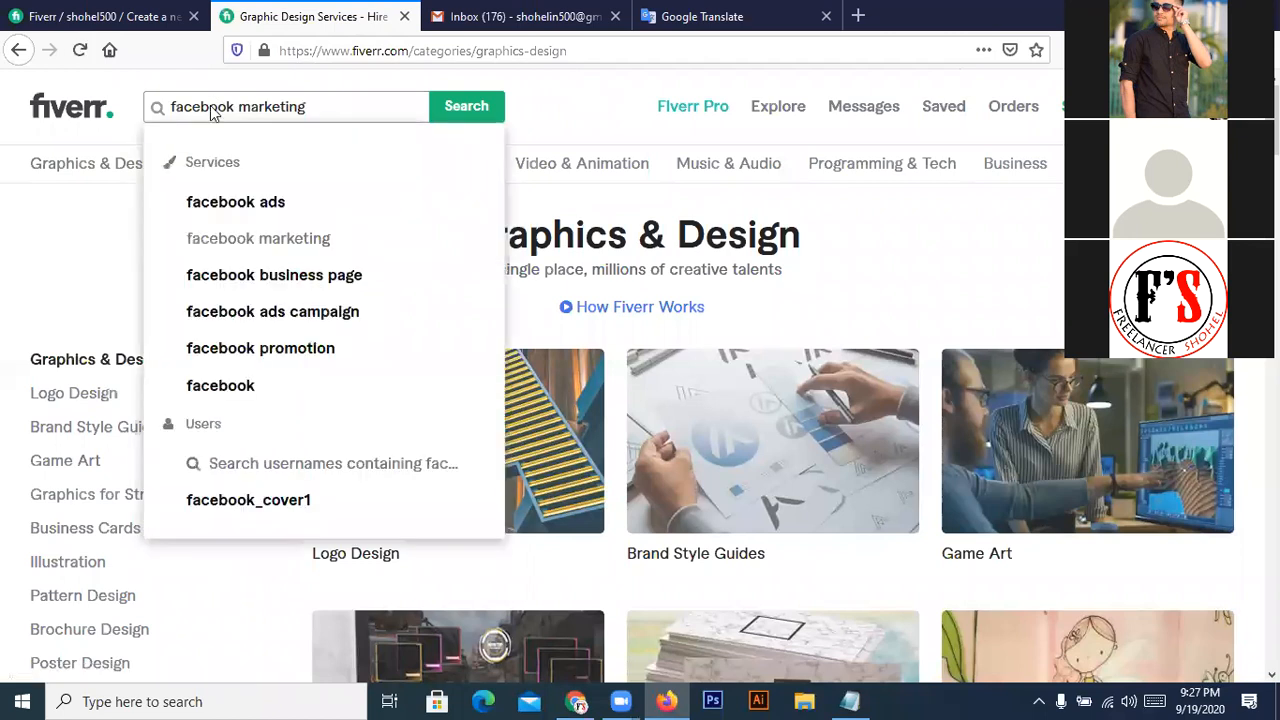
click(472, 117)
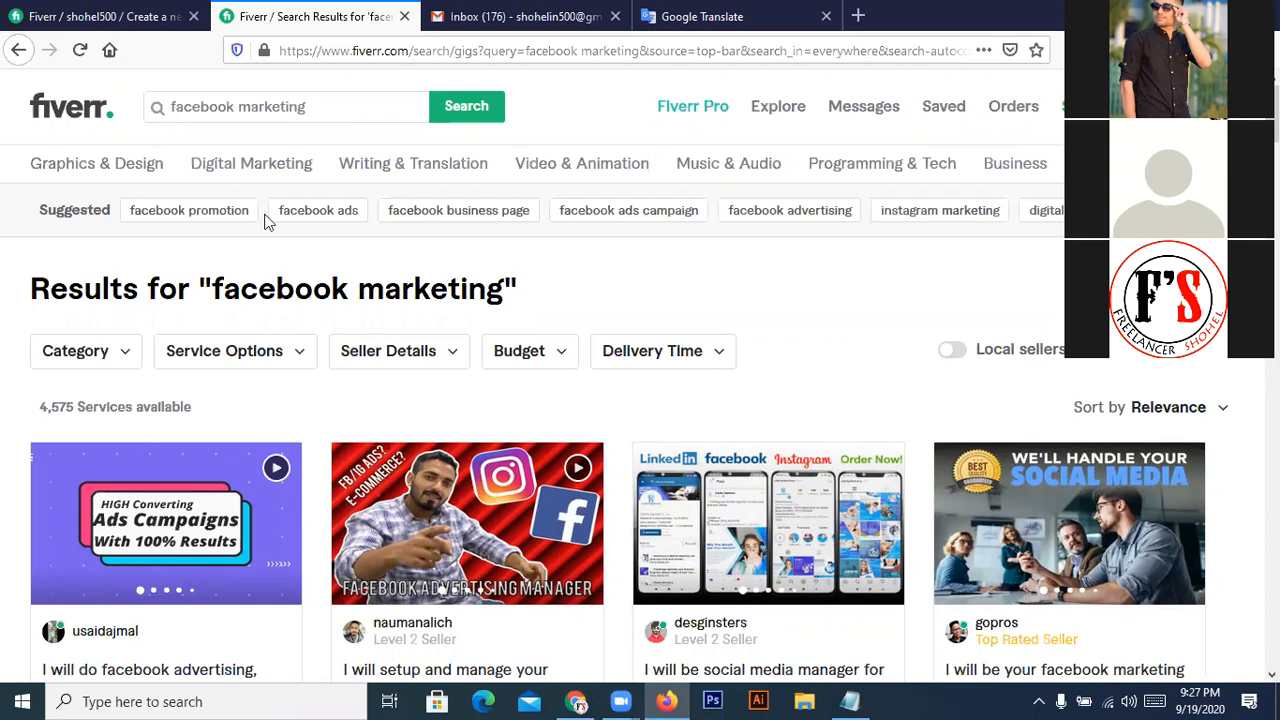
- Copy the suggested search term "facebook ads" from the search results page and add it as the gig's third search tag
drag(330, 220, 368, 222)
key(ctrl+c)
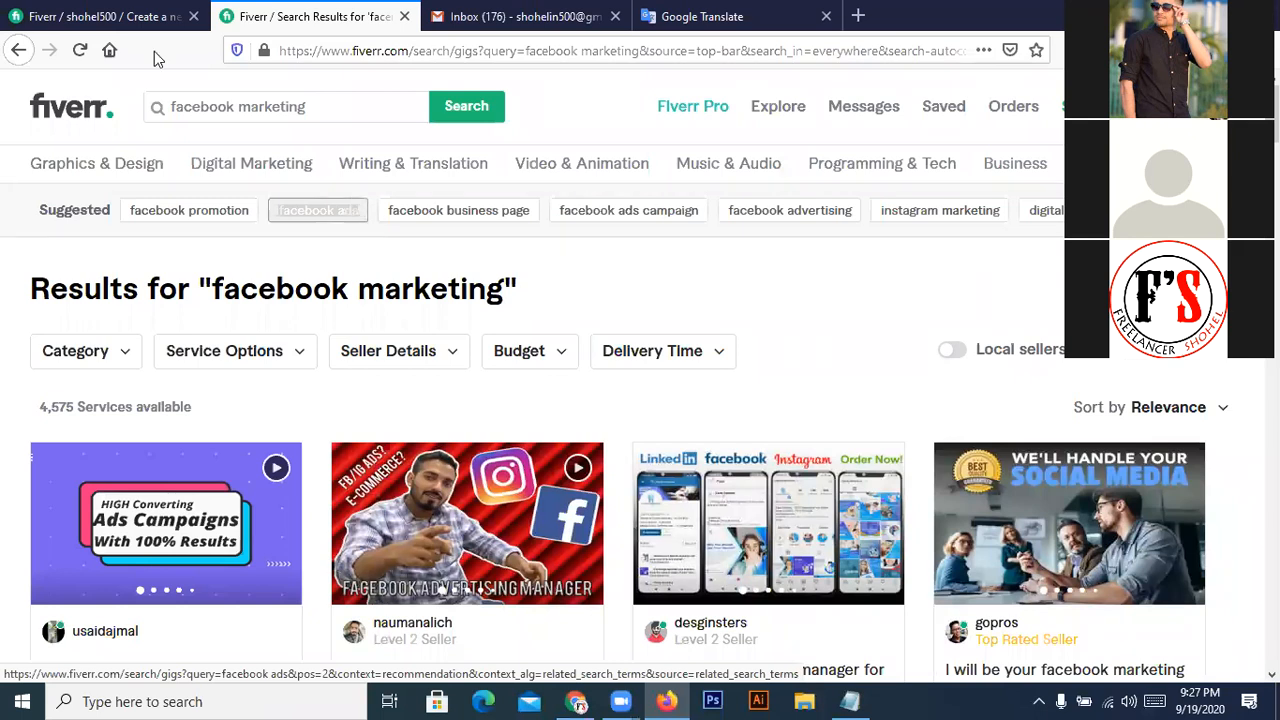
click(168, 12)
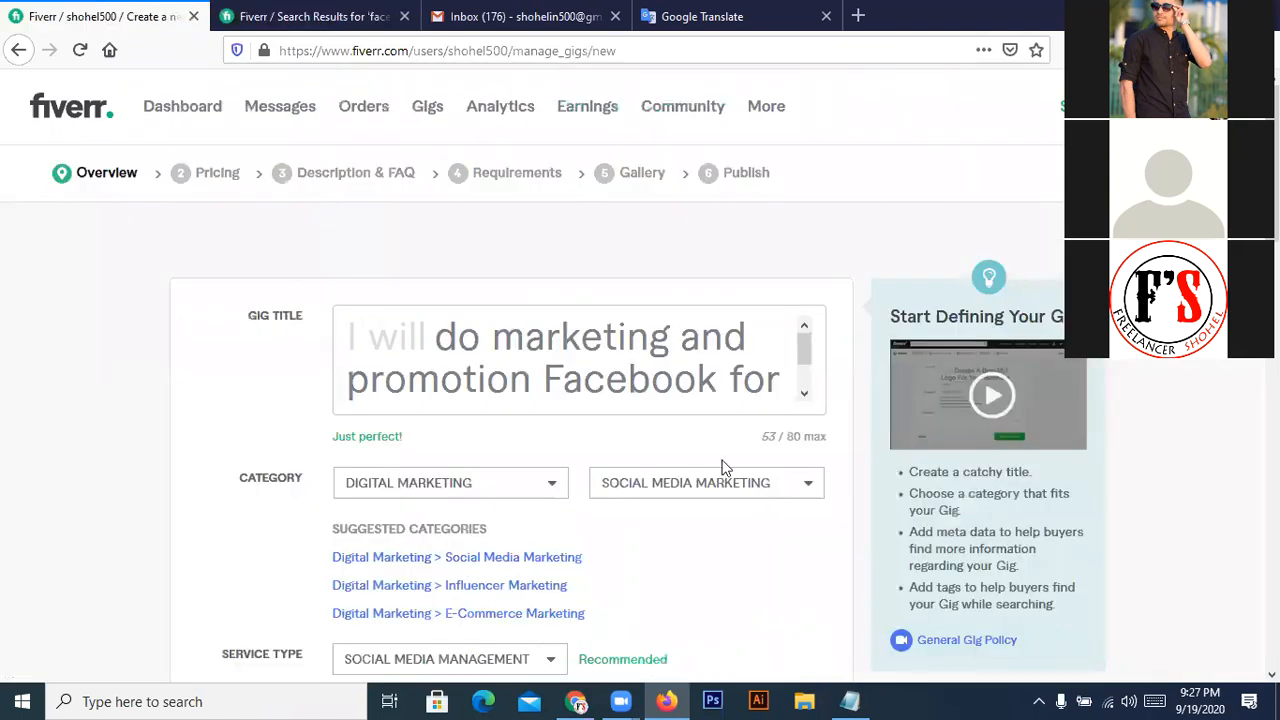
scroll(735, 488, down, 3)
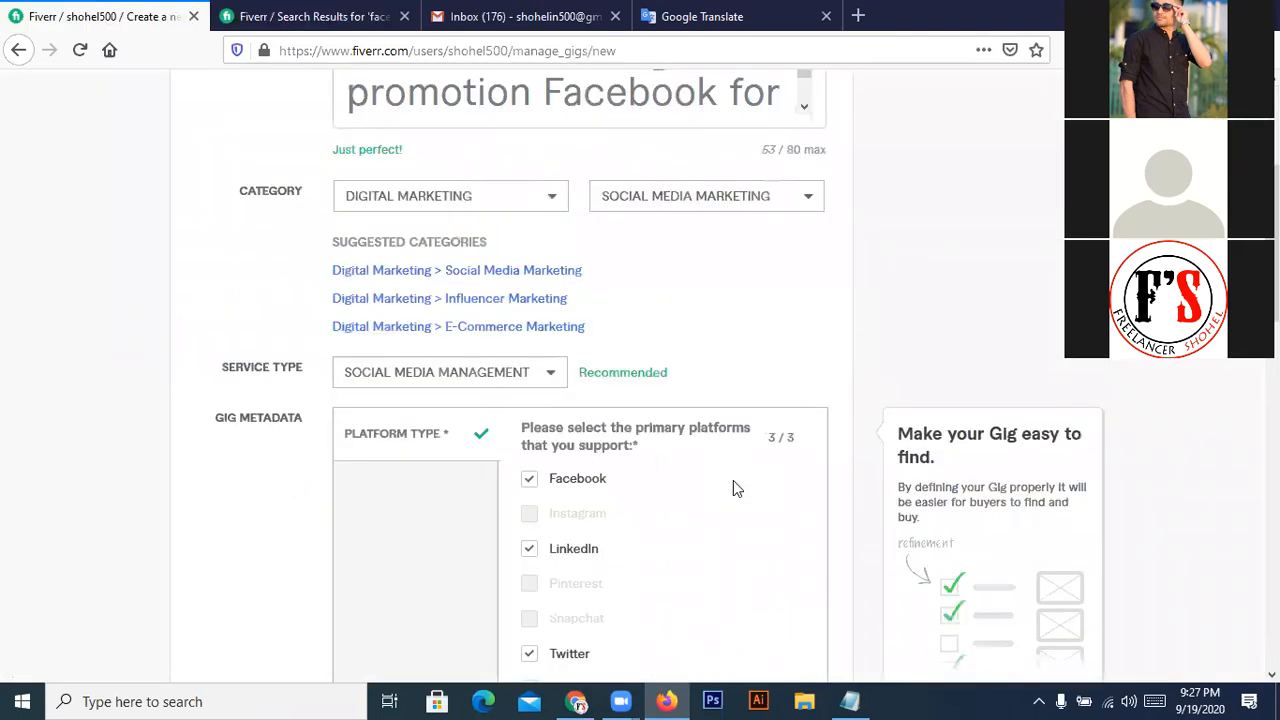
scroll(731, 488, down, 3)
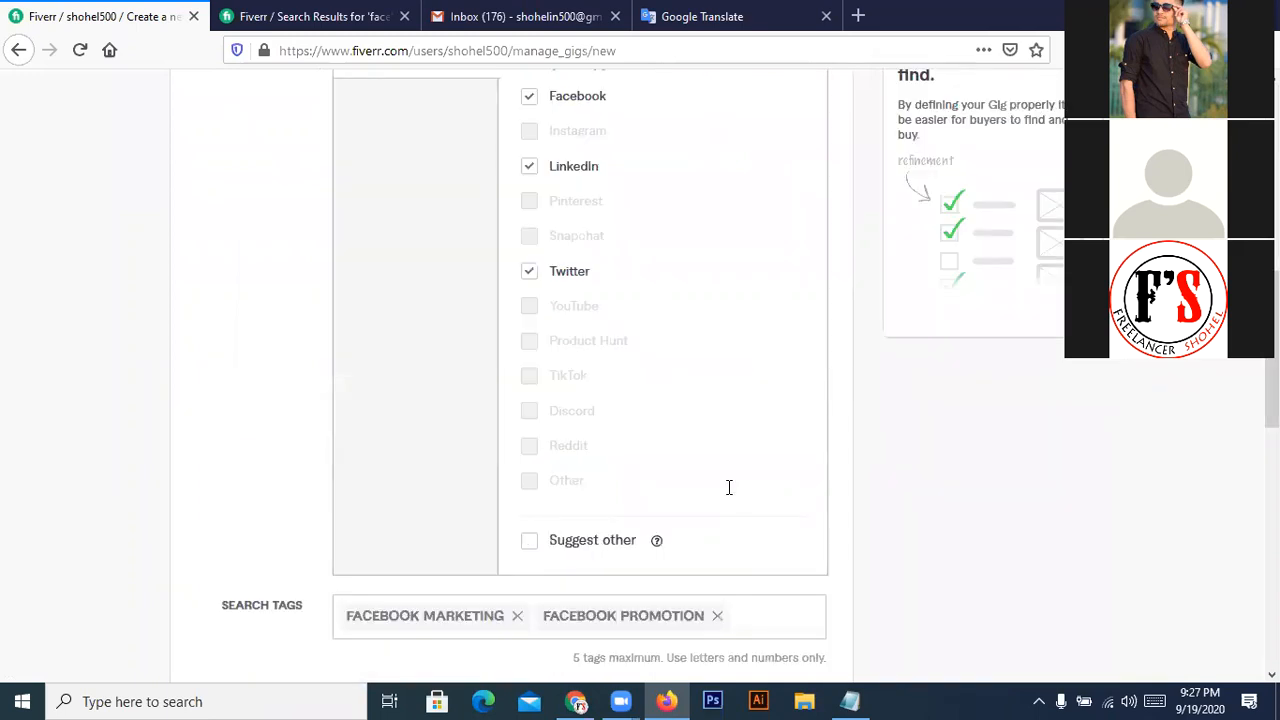
click(742, 616)
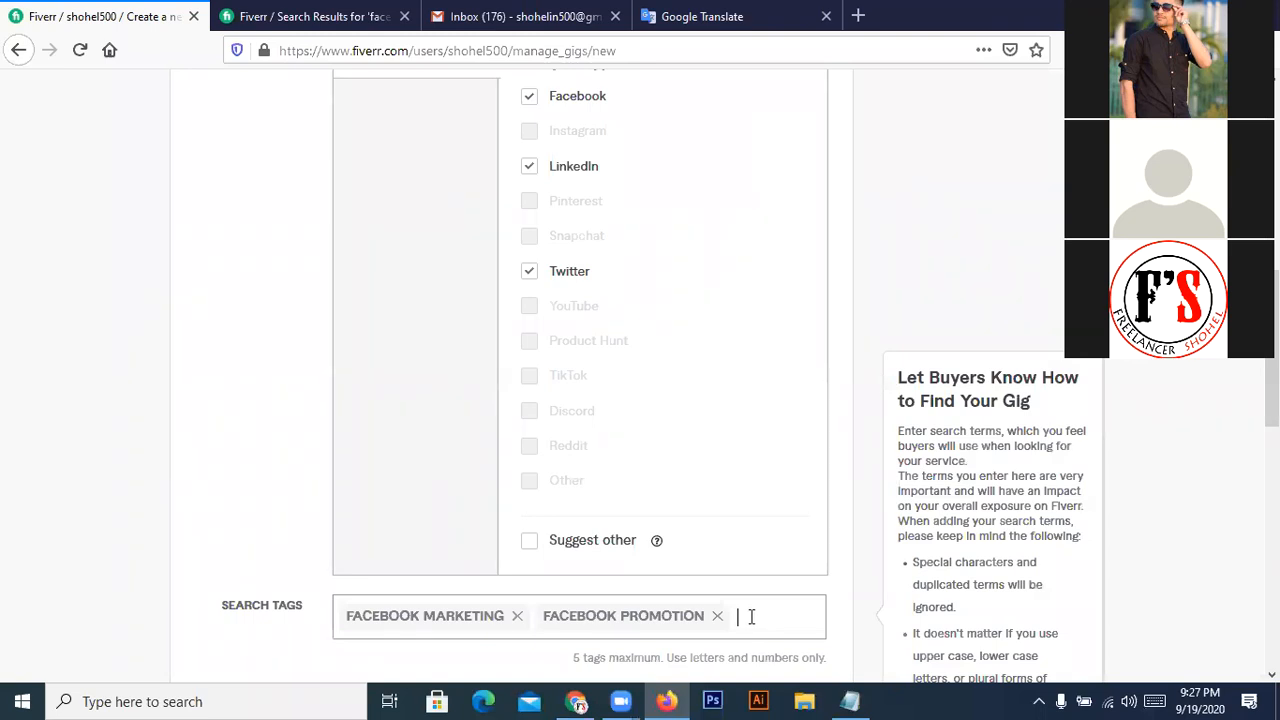
key(ctrl+v)
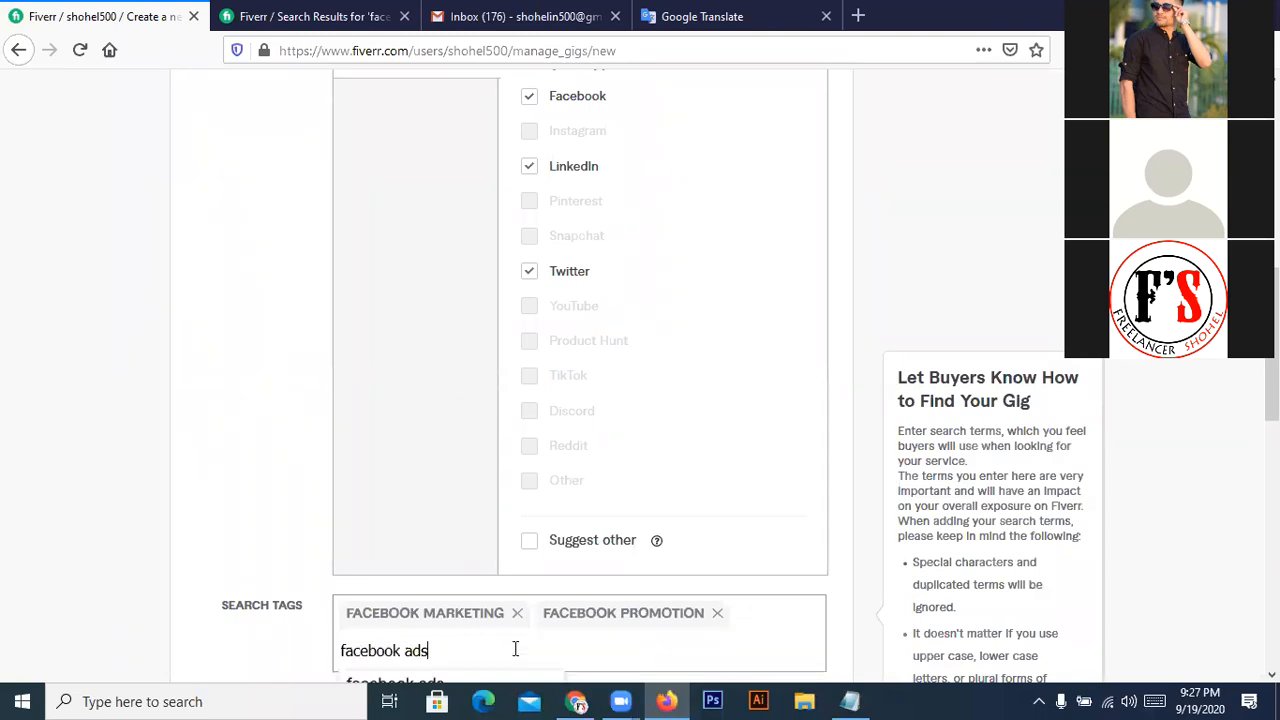
key(Return)
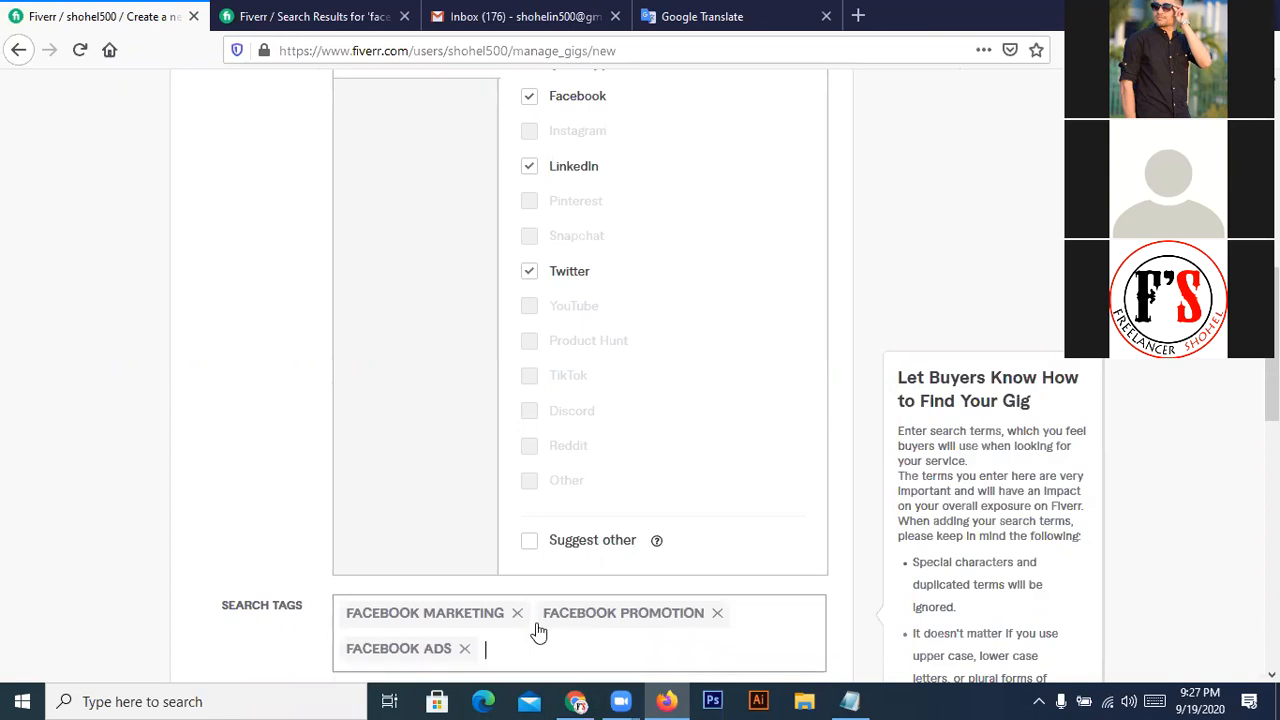
- Copy the suggested term "facebook advertising" from the search results page and add it as the gig's fourth search tag
click(287, 15)
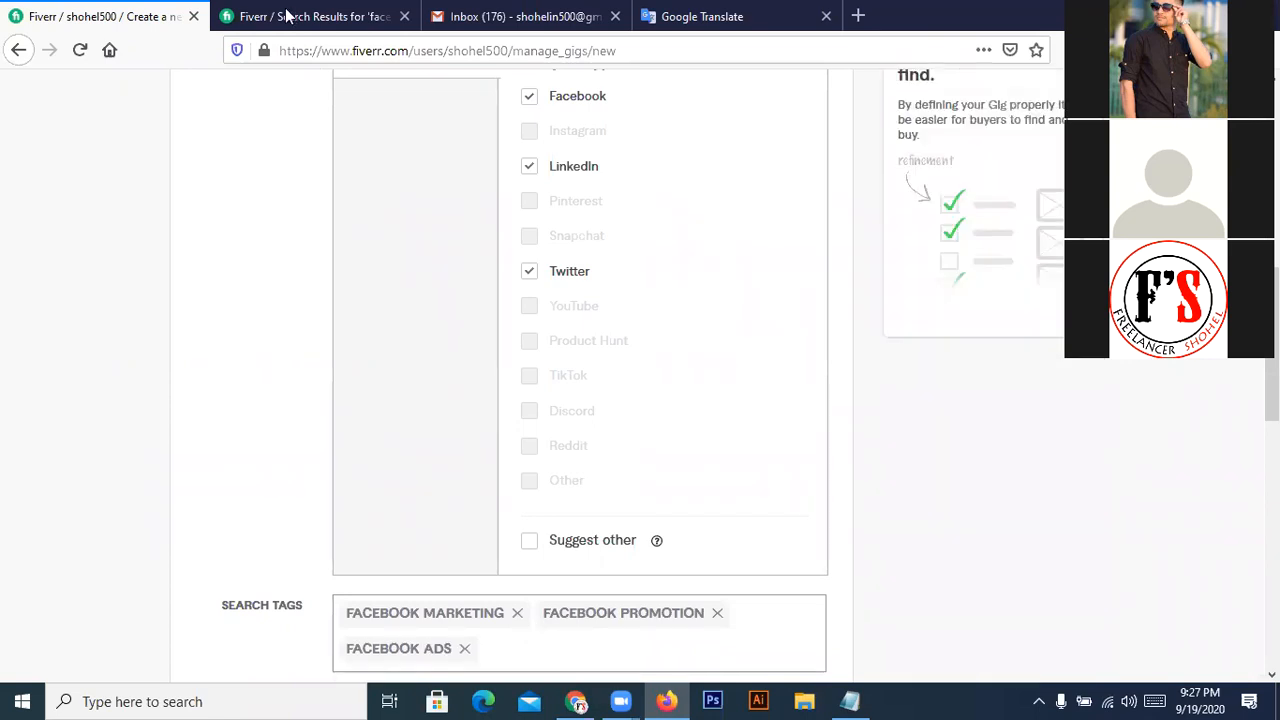
click(287, 15)
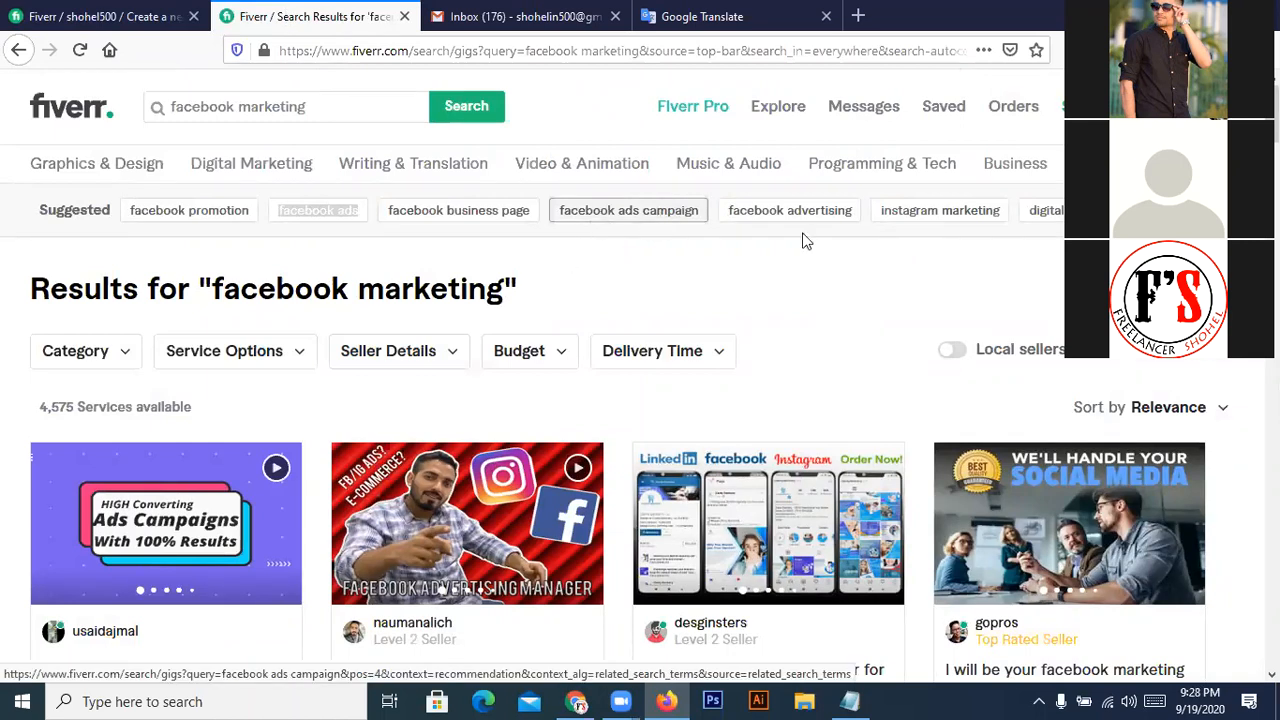
click(727, 223)
drag(752, 220, 775, 220)
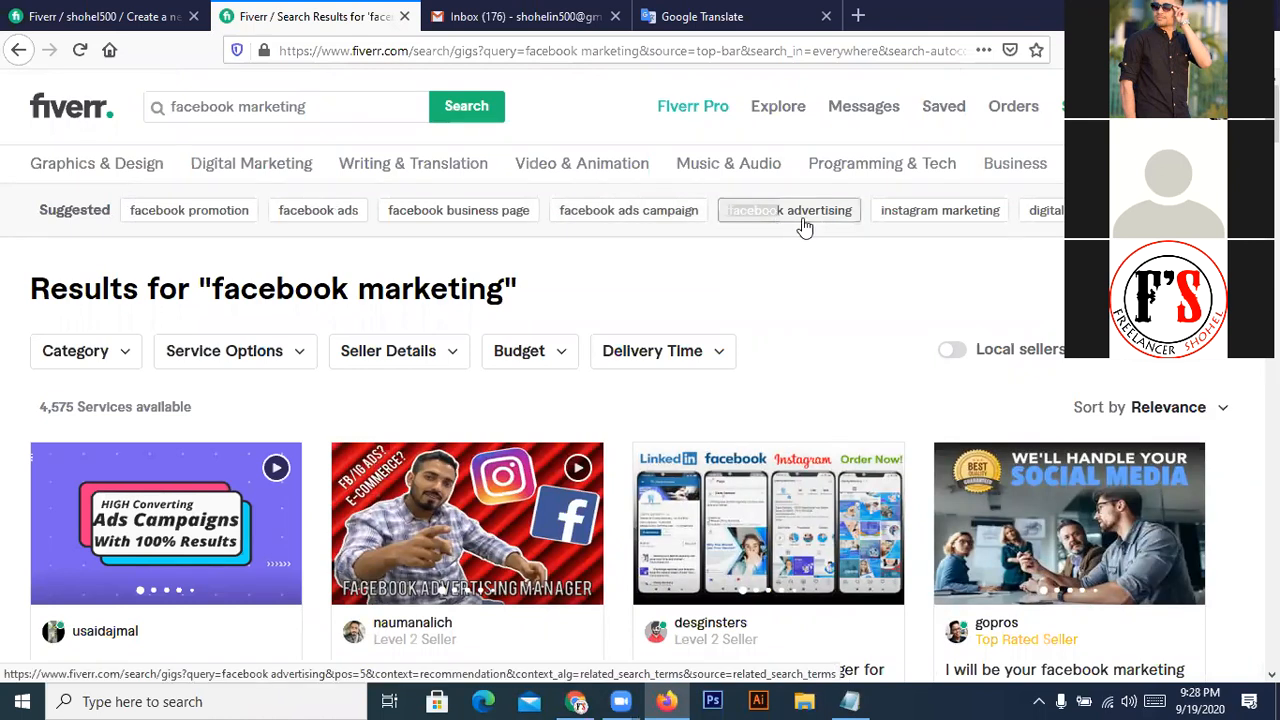
drag(858, 224, 858, 225)
key(ctrl+c)
click(157, 15)
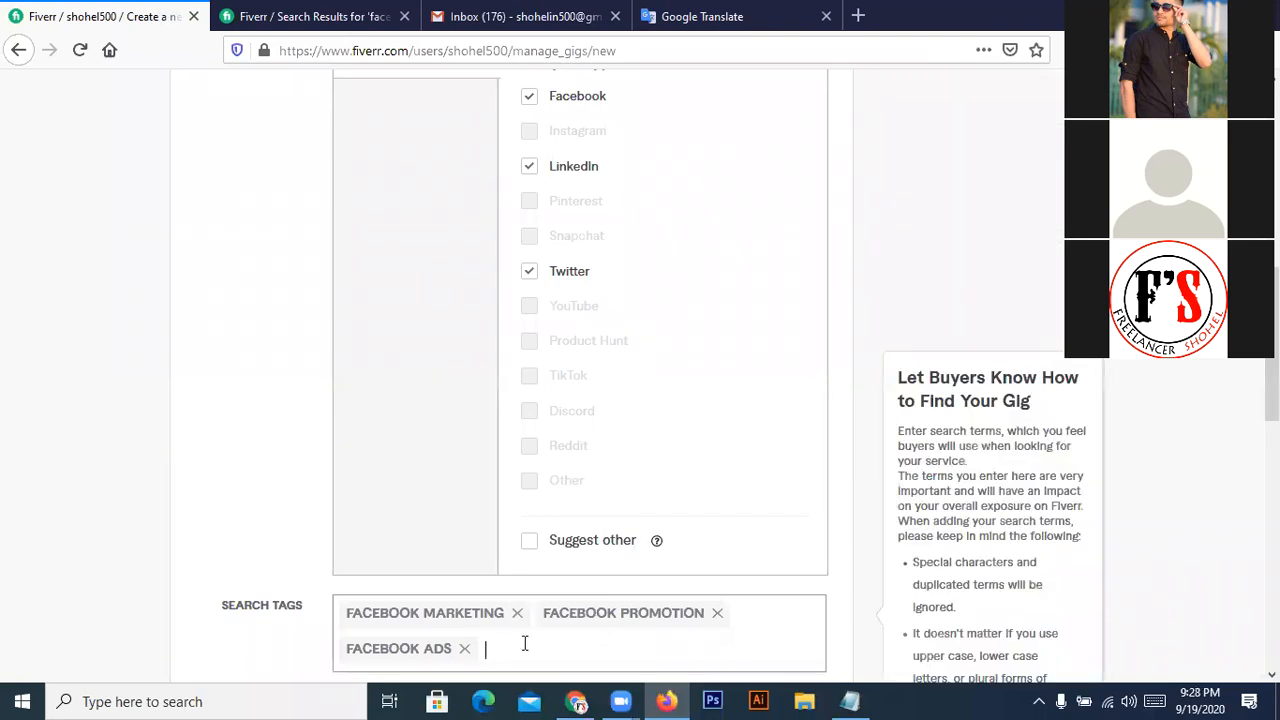
key(ctrl+v)
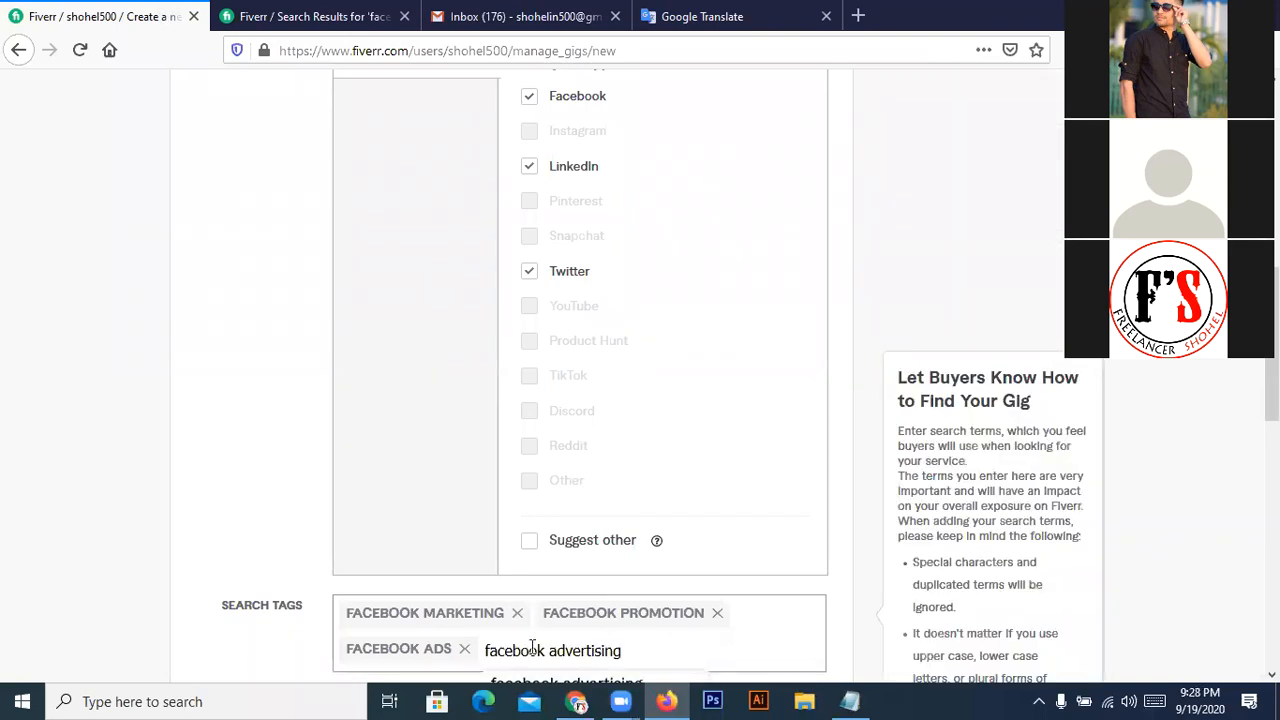
click(607, 683)
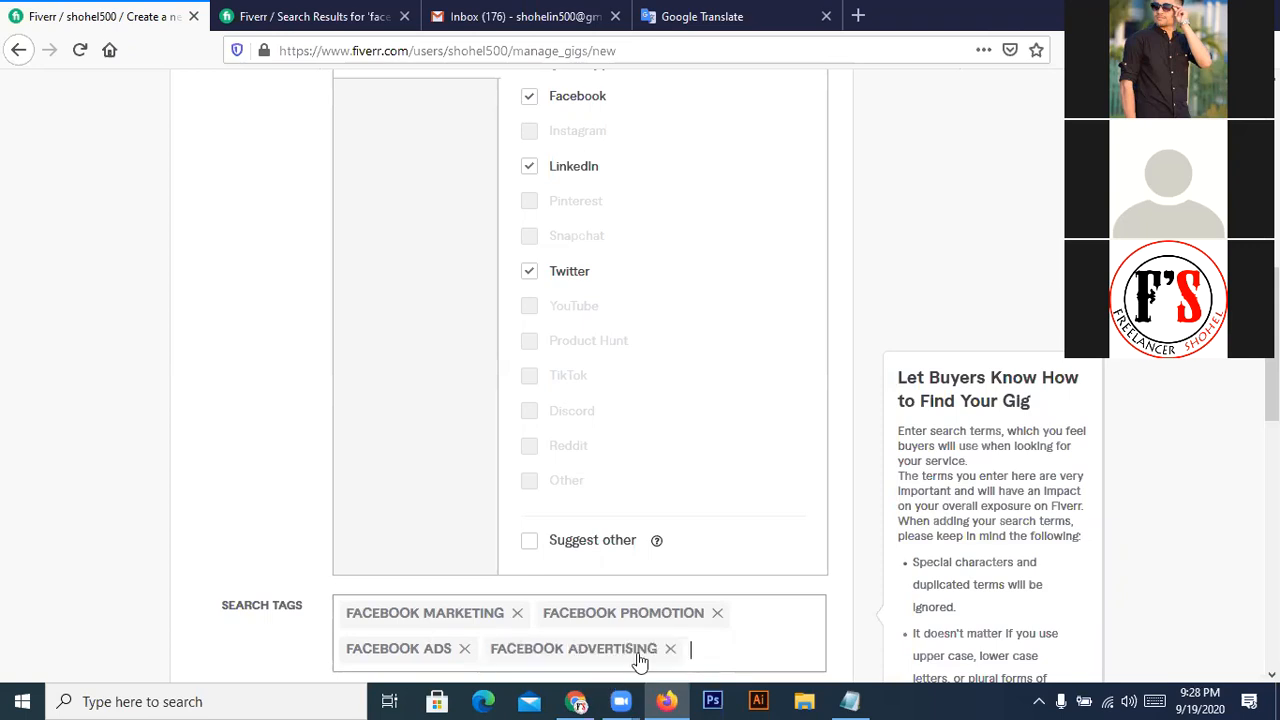
- Check the remaining suggested terms on the search results page and add "digital marketing" as the gig's fifth search tag
click(281, 16)
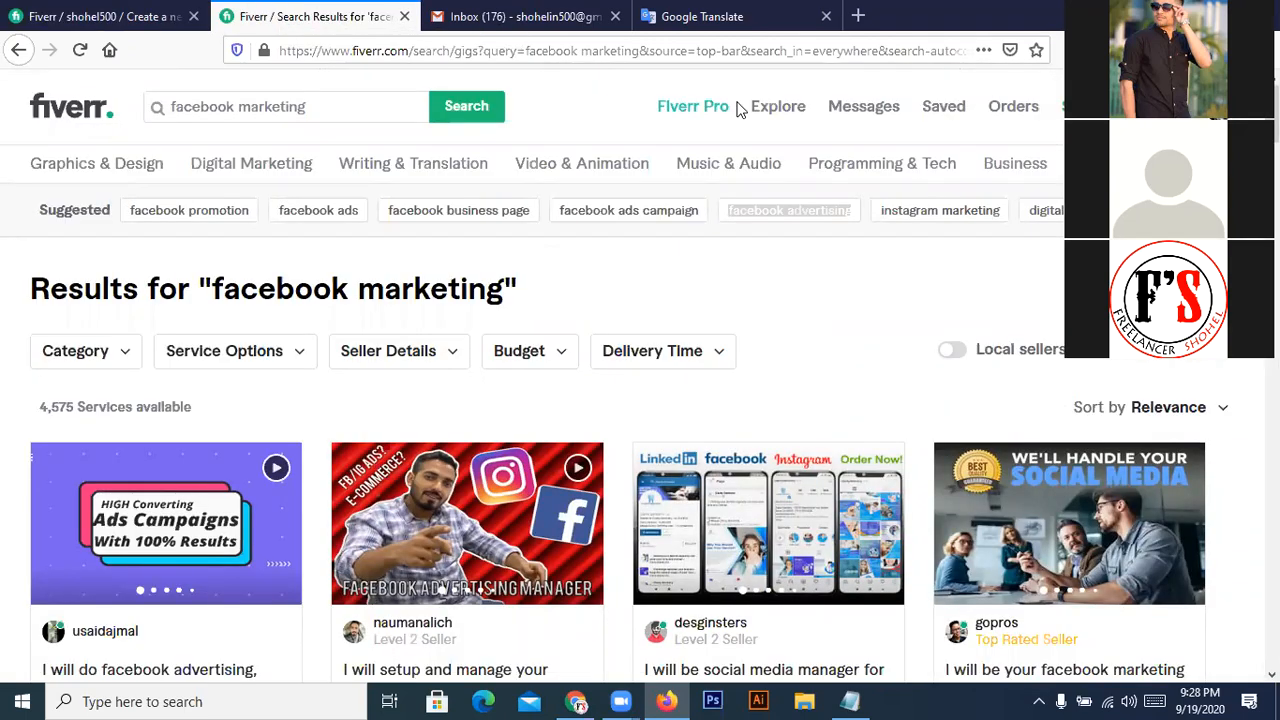
click(1050, 228)
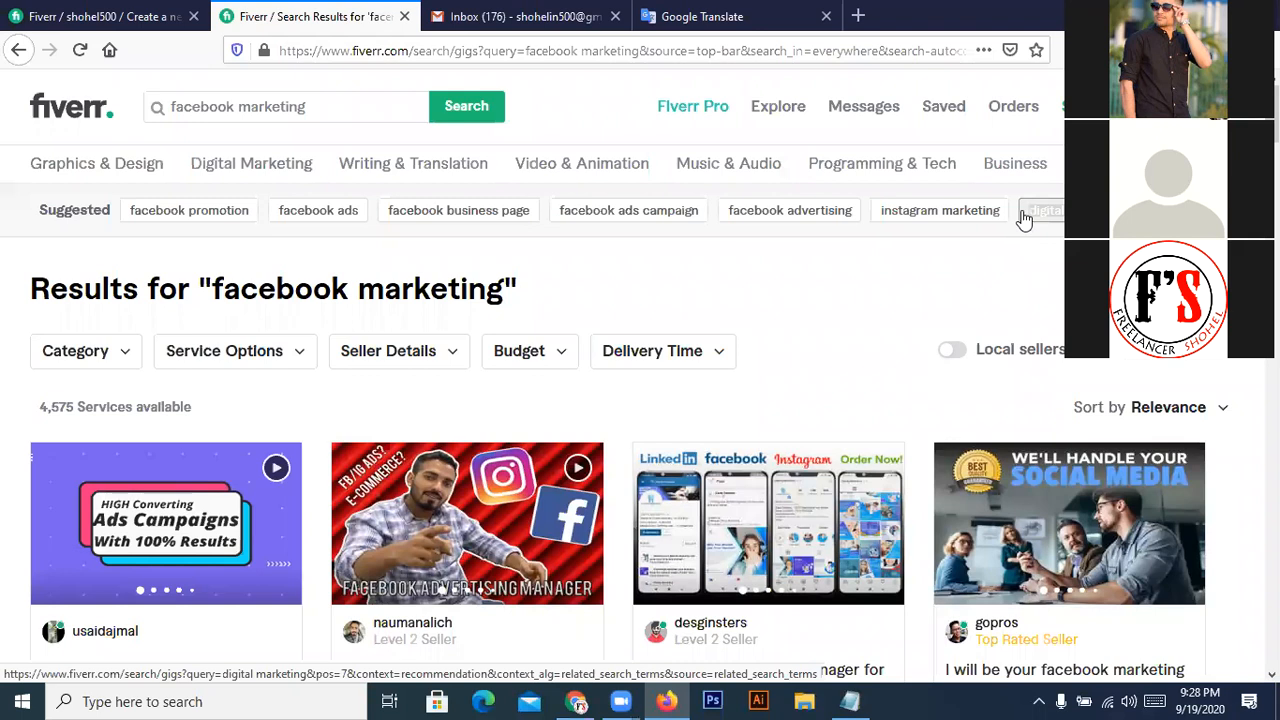
click(138, 14)
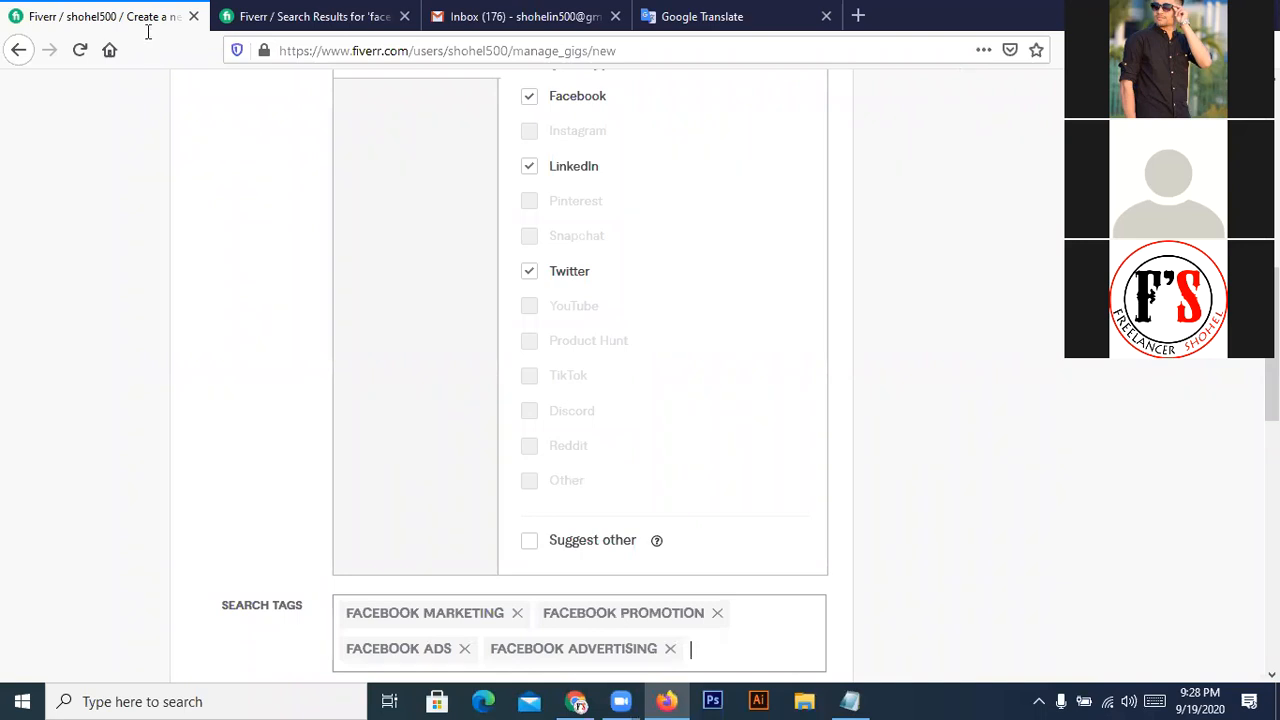
click(698, 651)
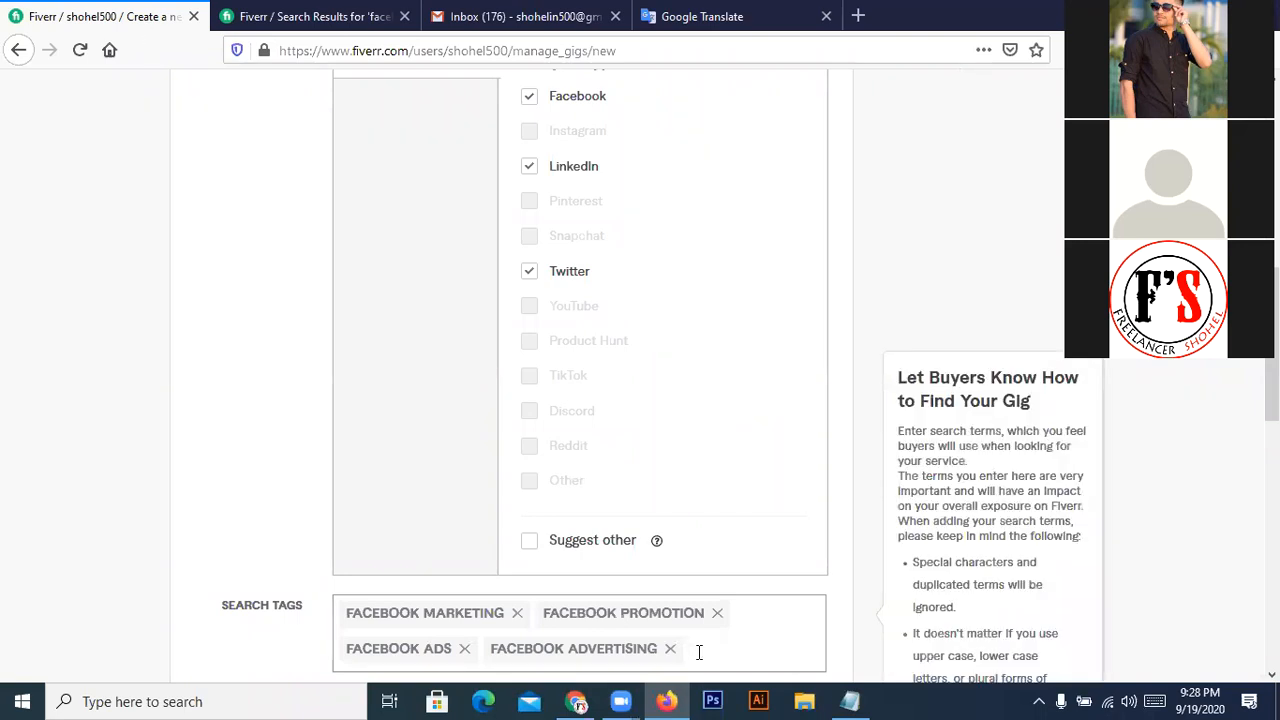
text(digital marketing)
key(Return)
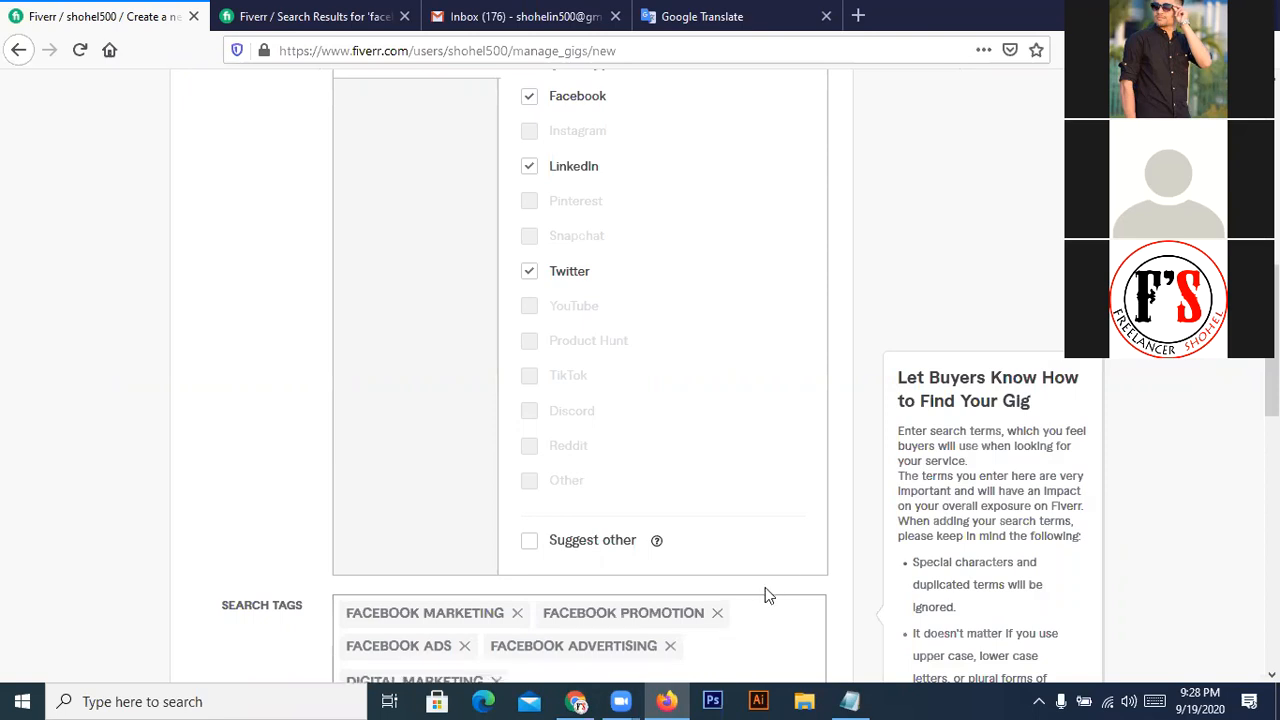
- Review the five search tags, save the gig overview and continue to the pricing stage
scroll(766, 596, down, 5)
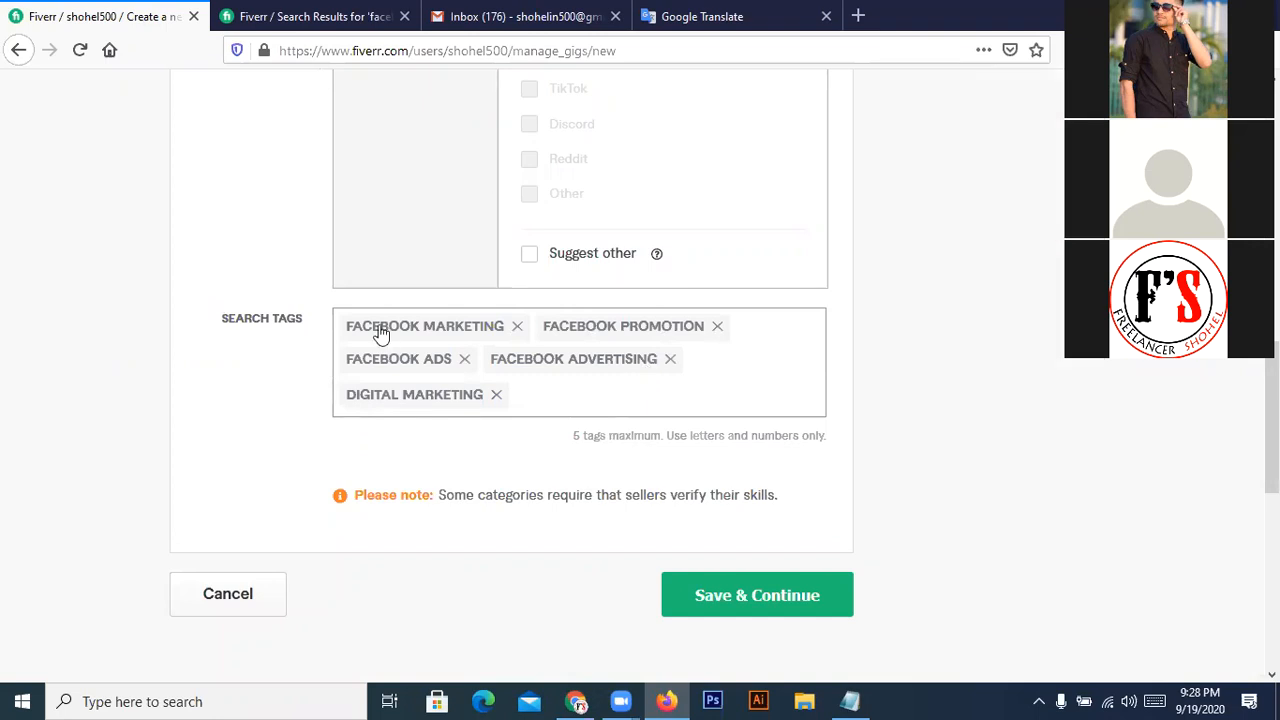
mouse_move(484, 336)
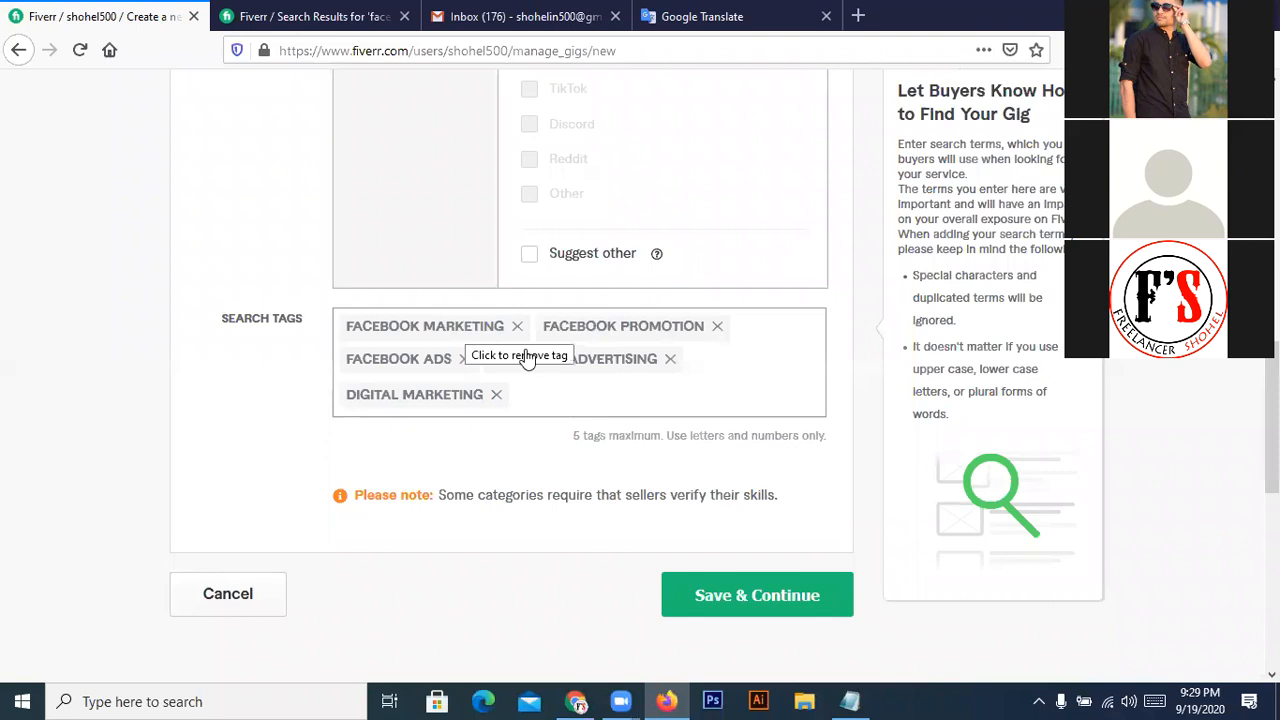
click(705, 600)
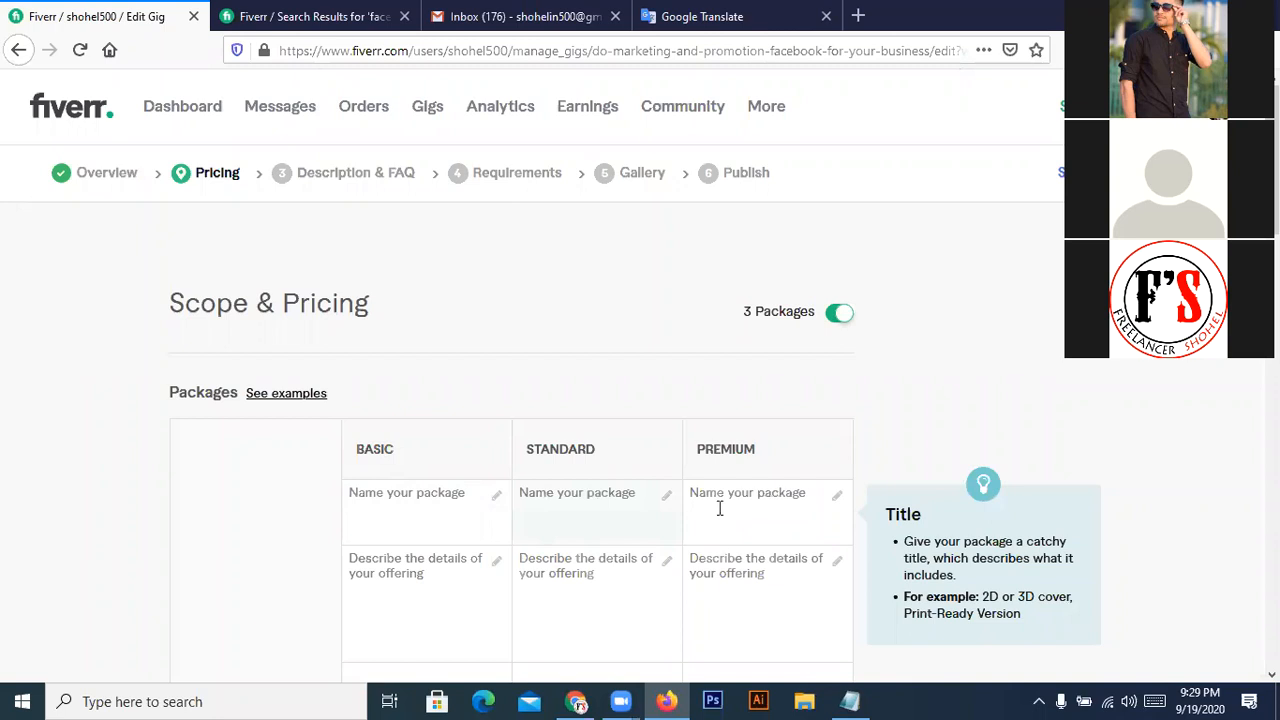
- Name the Basic package "Basic Facebook Promotion" and the Standard package "Standard Facebook Marketing"
click(399, 510)
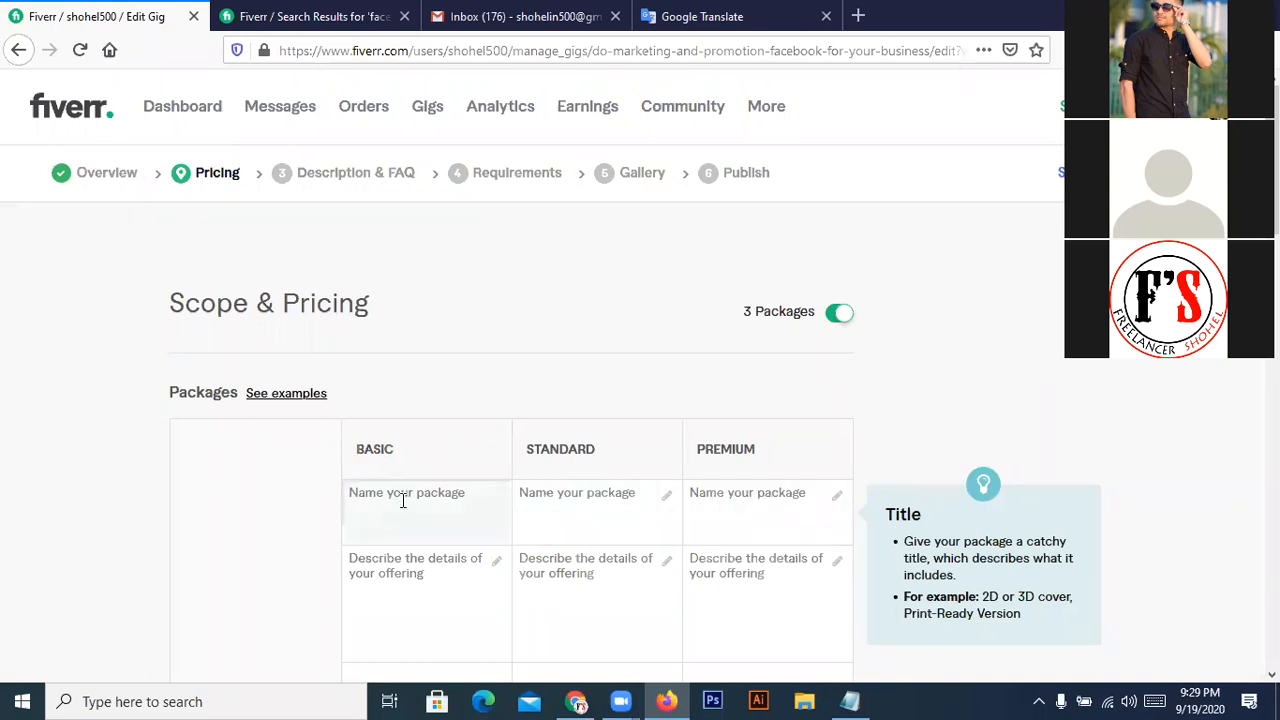
text(Basic Facebook)
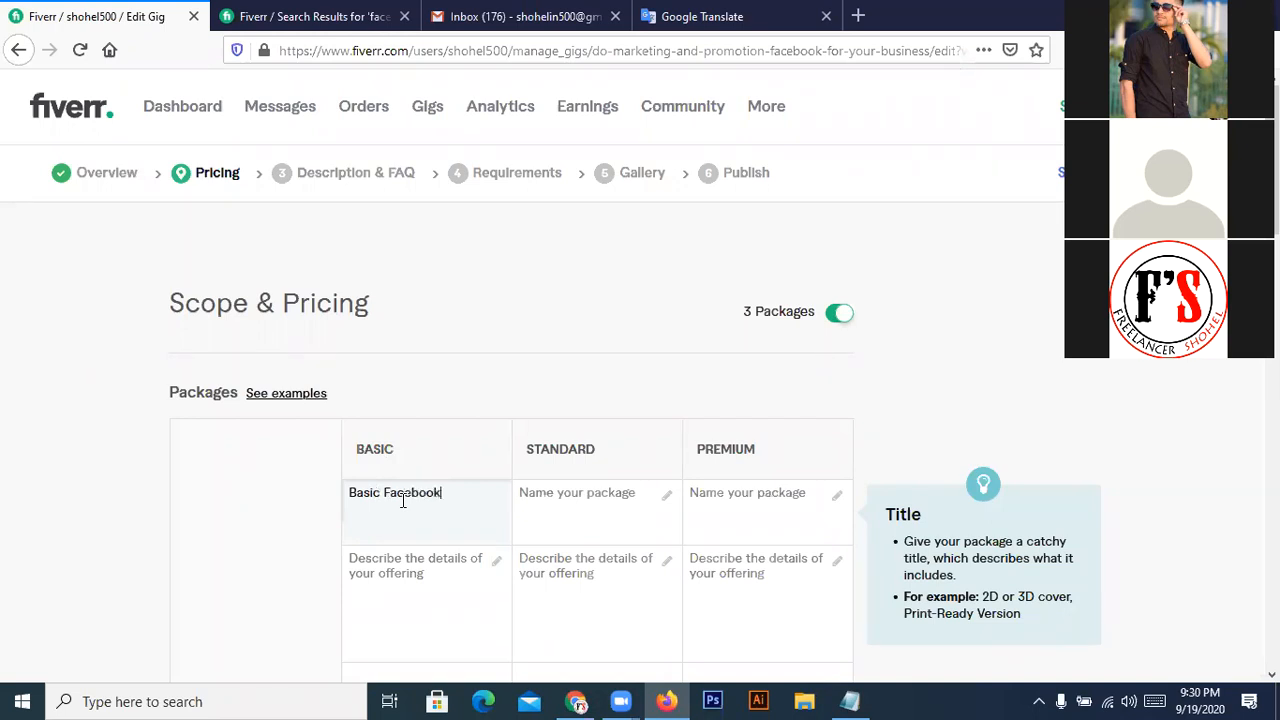
text( Promotion)
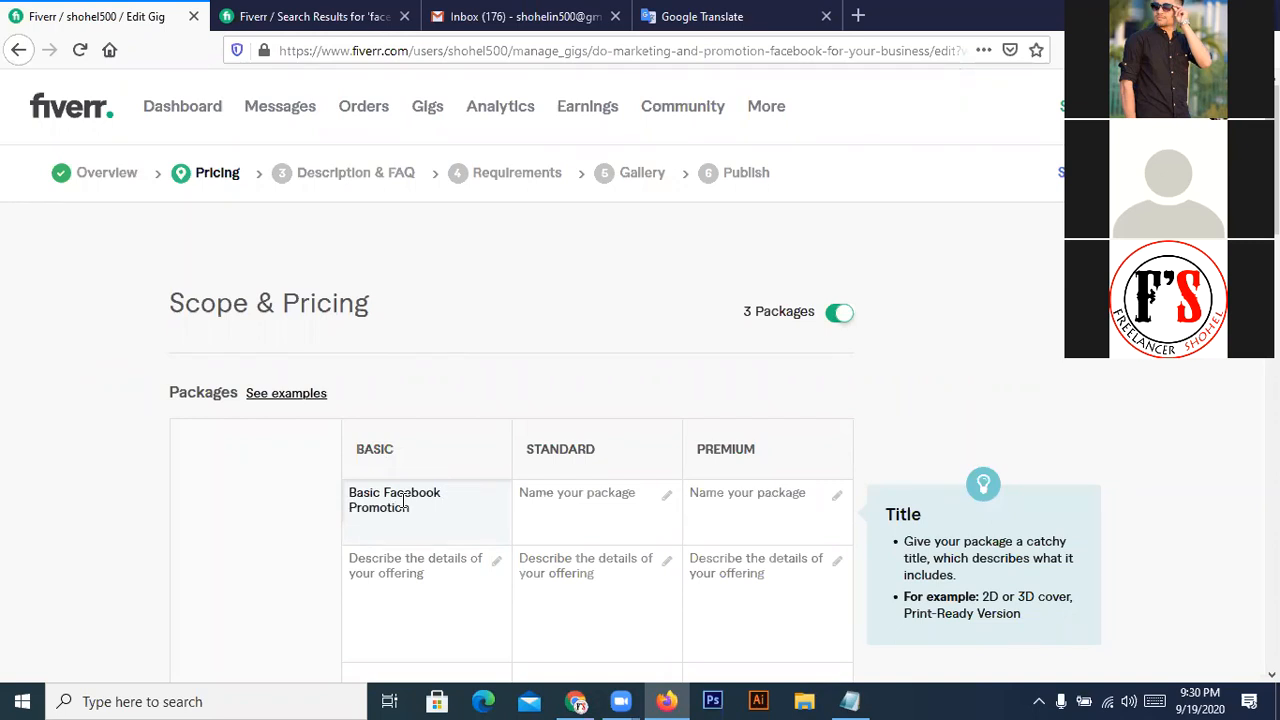
click(578, 497)
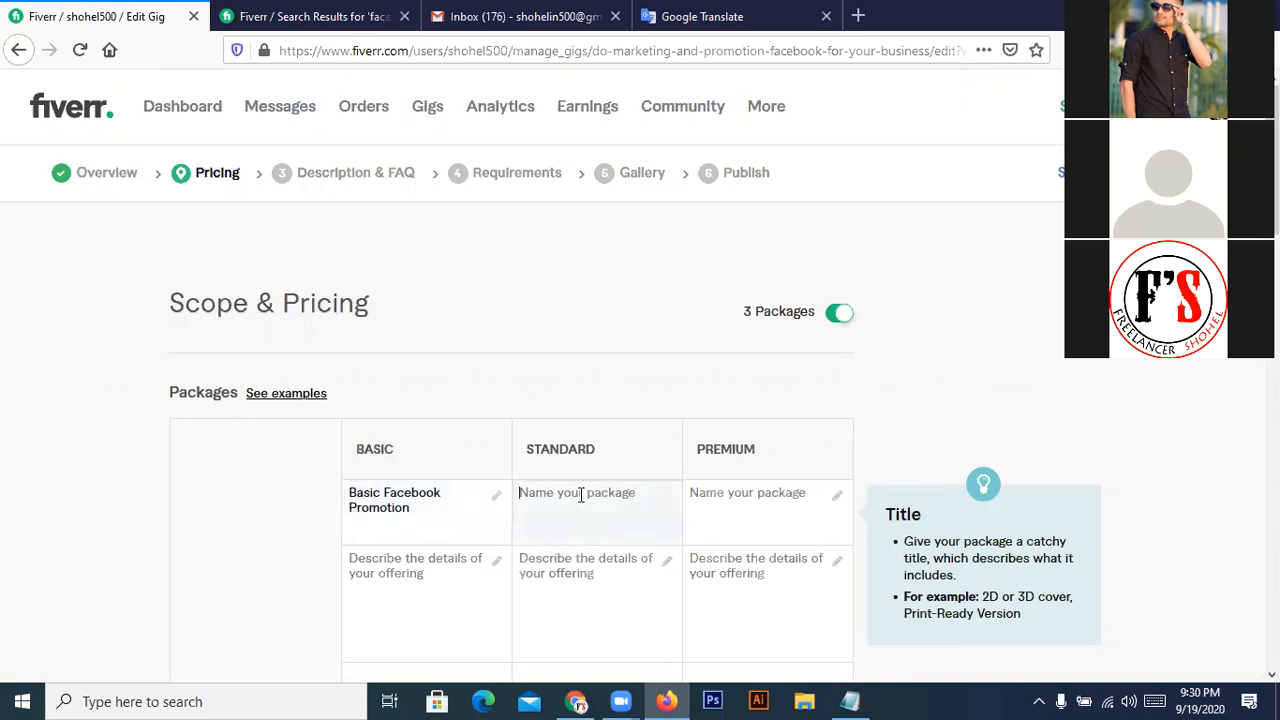
text(Standard Facebook)
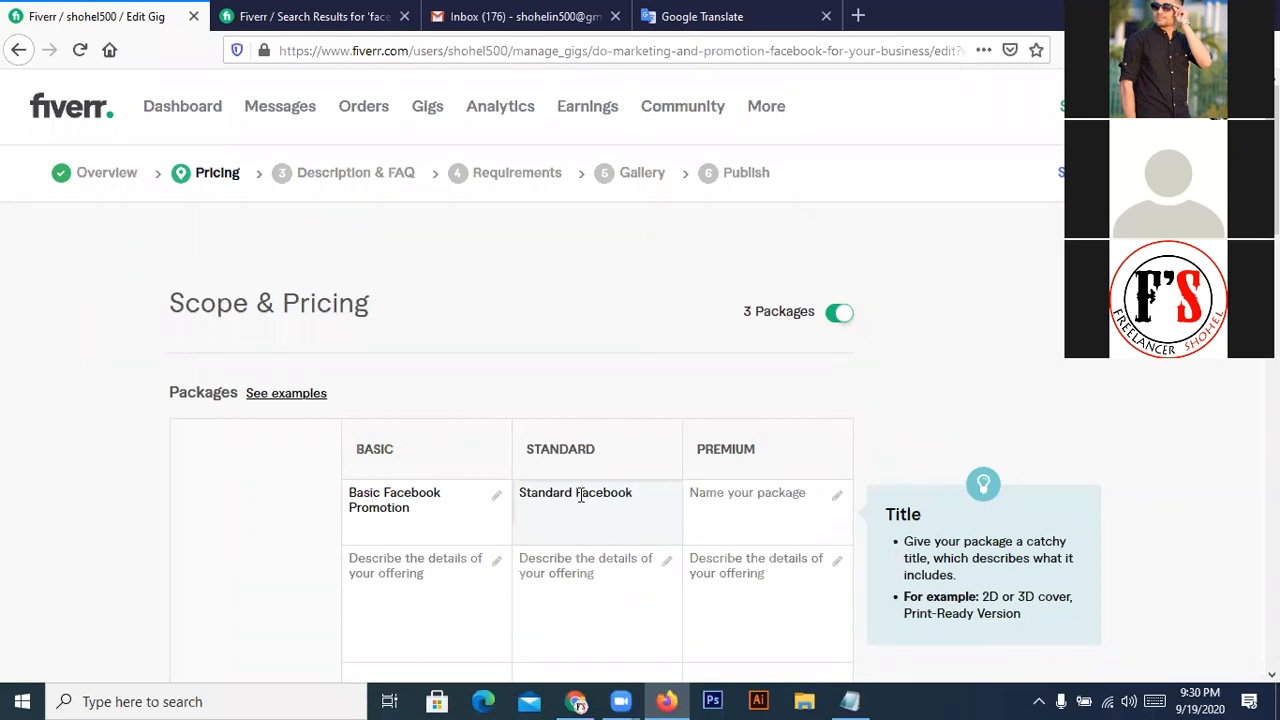
text( Marketing)
- Name the Premium package "Premium Facebook Promotion", correcting the spelling of the last word
click(801, 498)
click(778, 510)
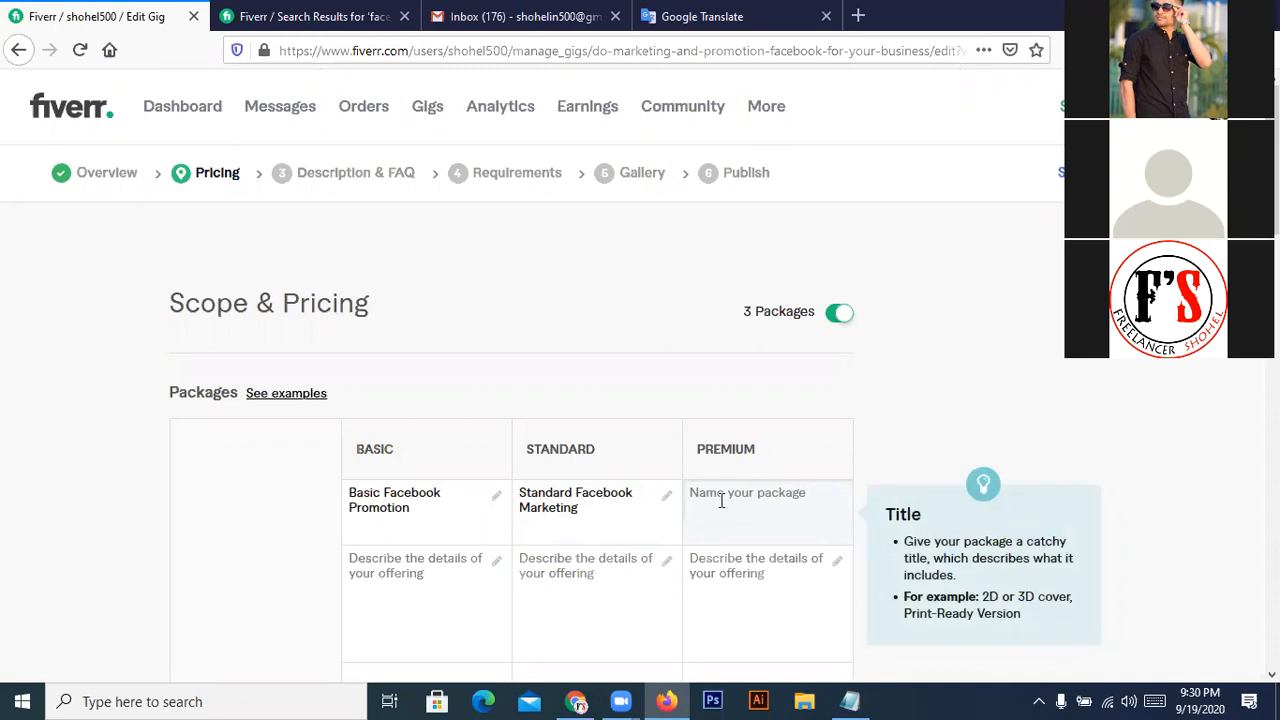
text(Premium)
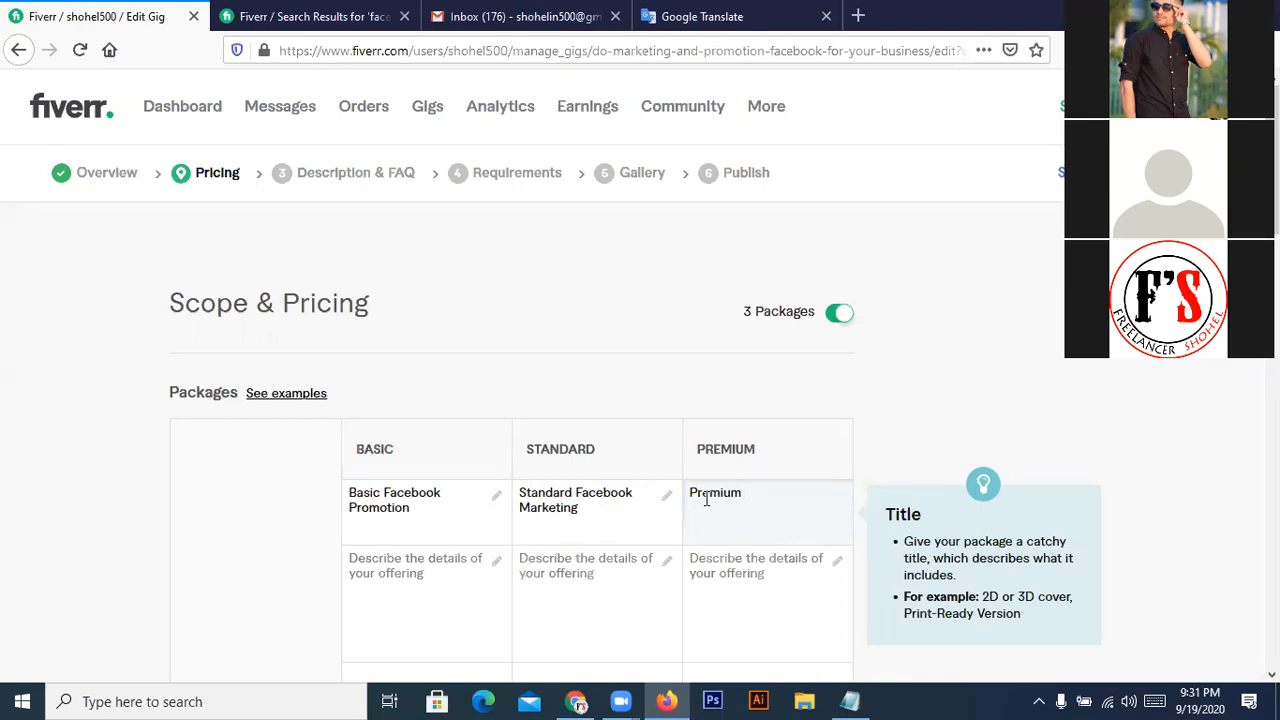
text(Facebook Promoto)
key(BackSpace)
text(on)
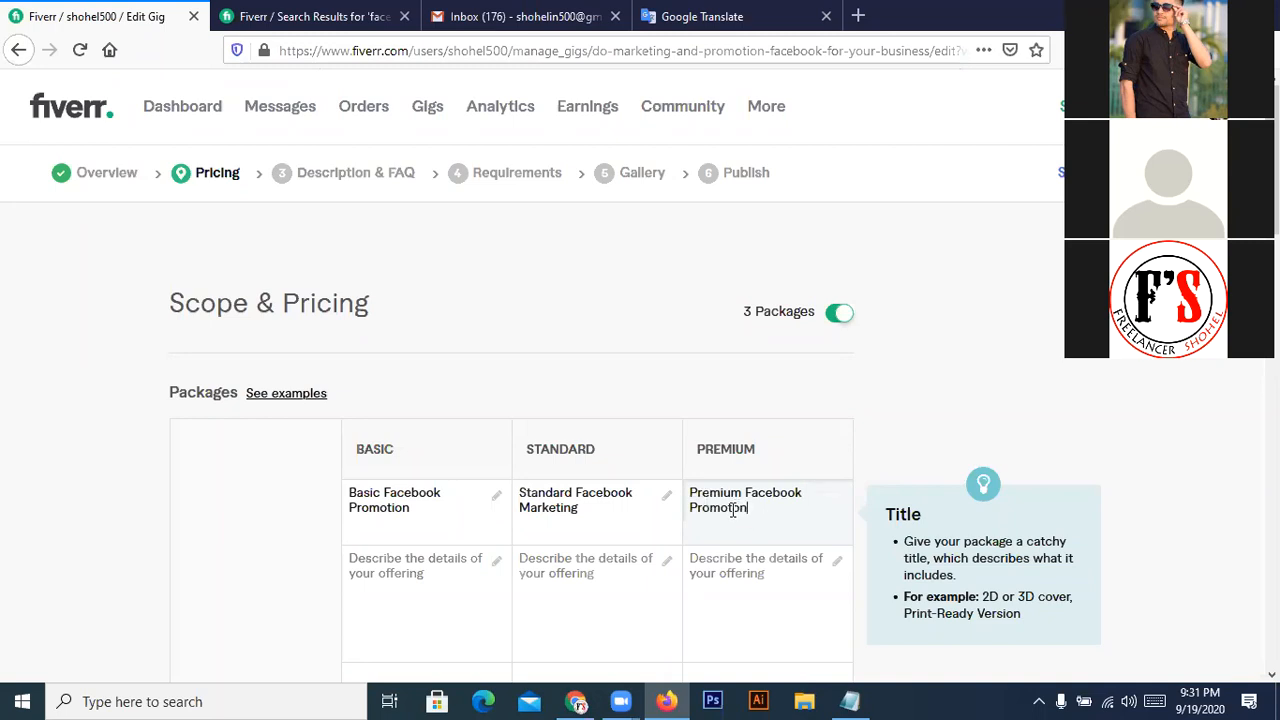
key(Left)
key(Left)
text(i)
key(Tab)
key(shift+Tab)
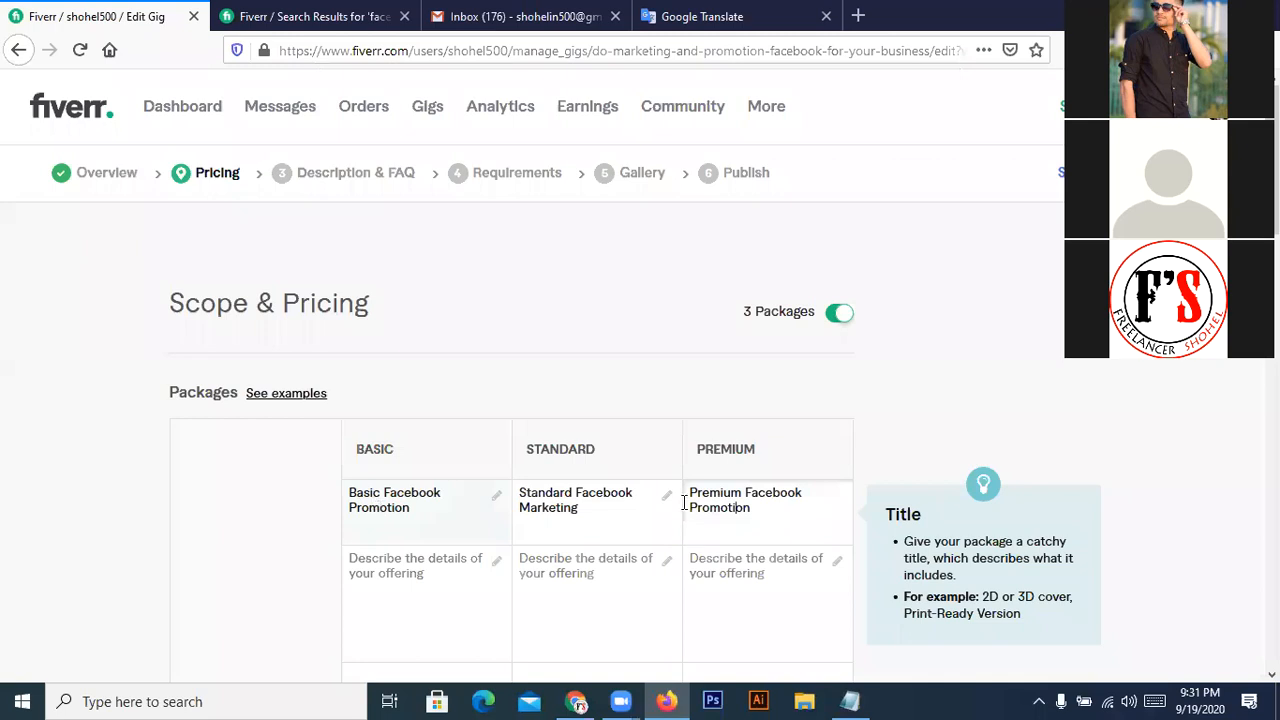
click(443, 366)
click(800, 505)
- Describe the Basic package's offering as "Organic Facebook Marketing to 1M People"
click(634, 254)
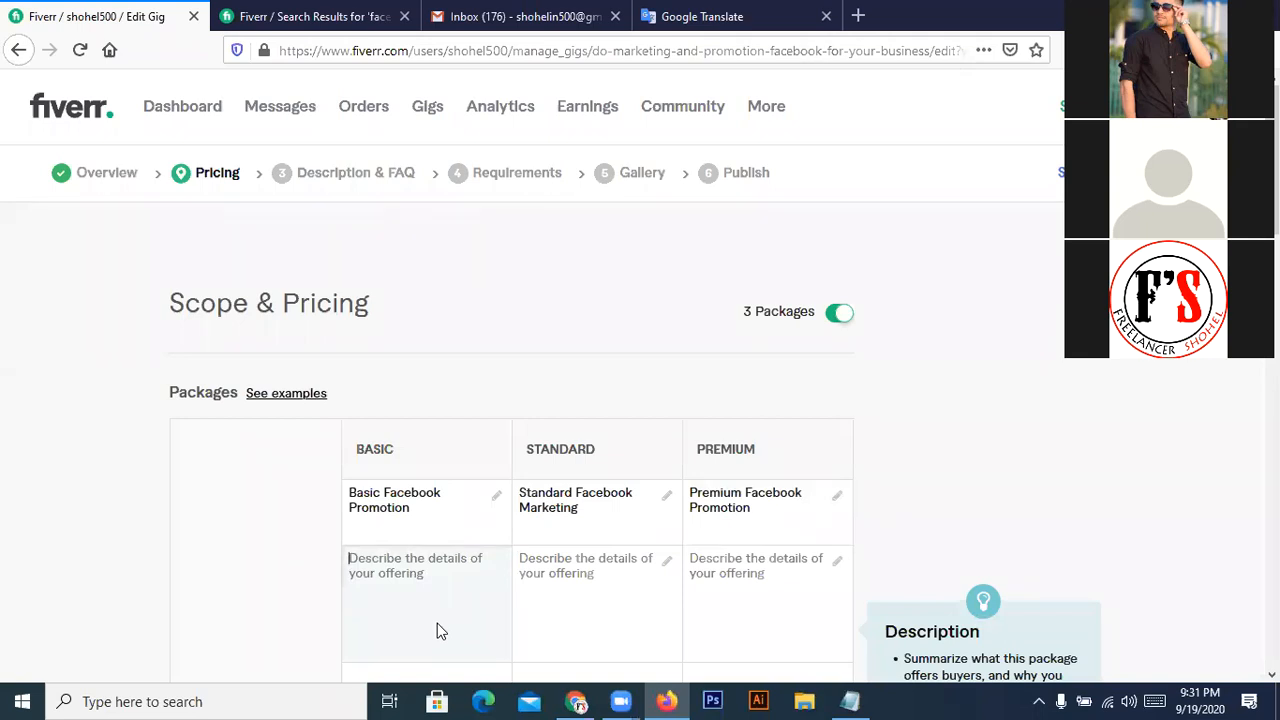
text(Organic)
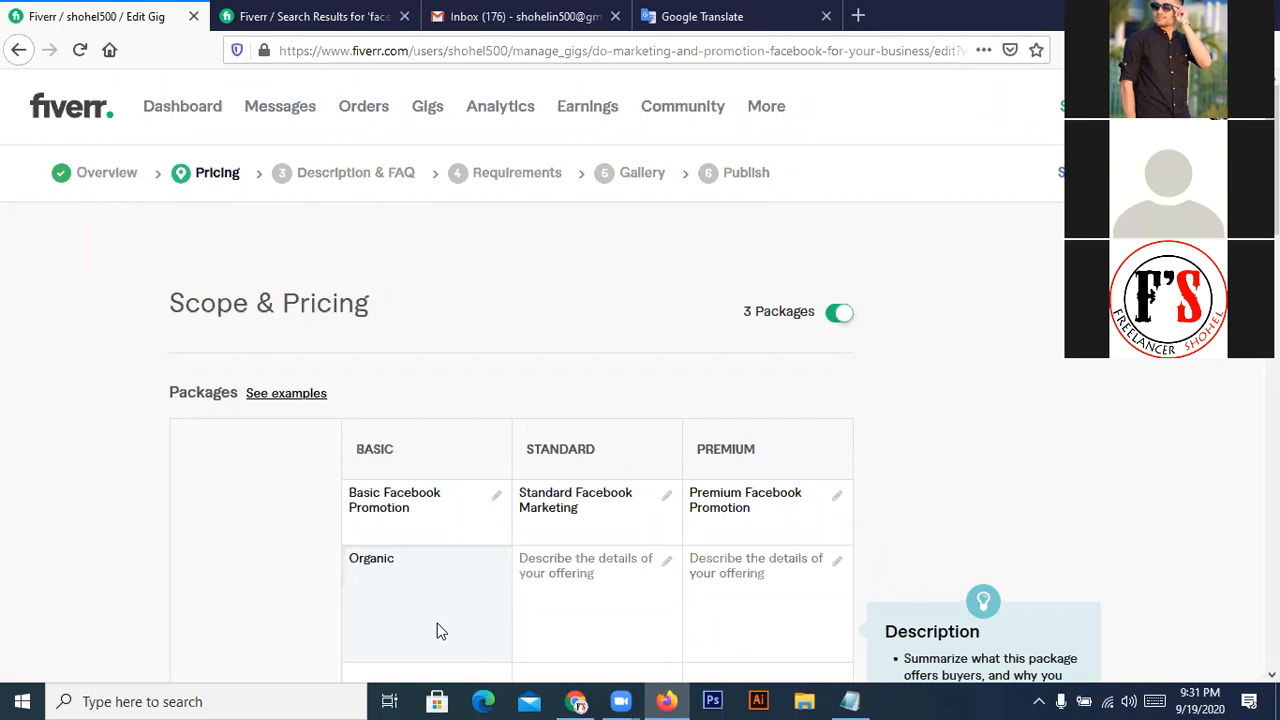
text(Facebook Marketing)
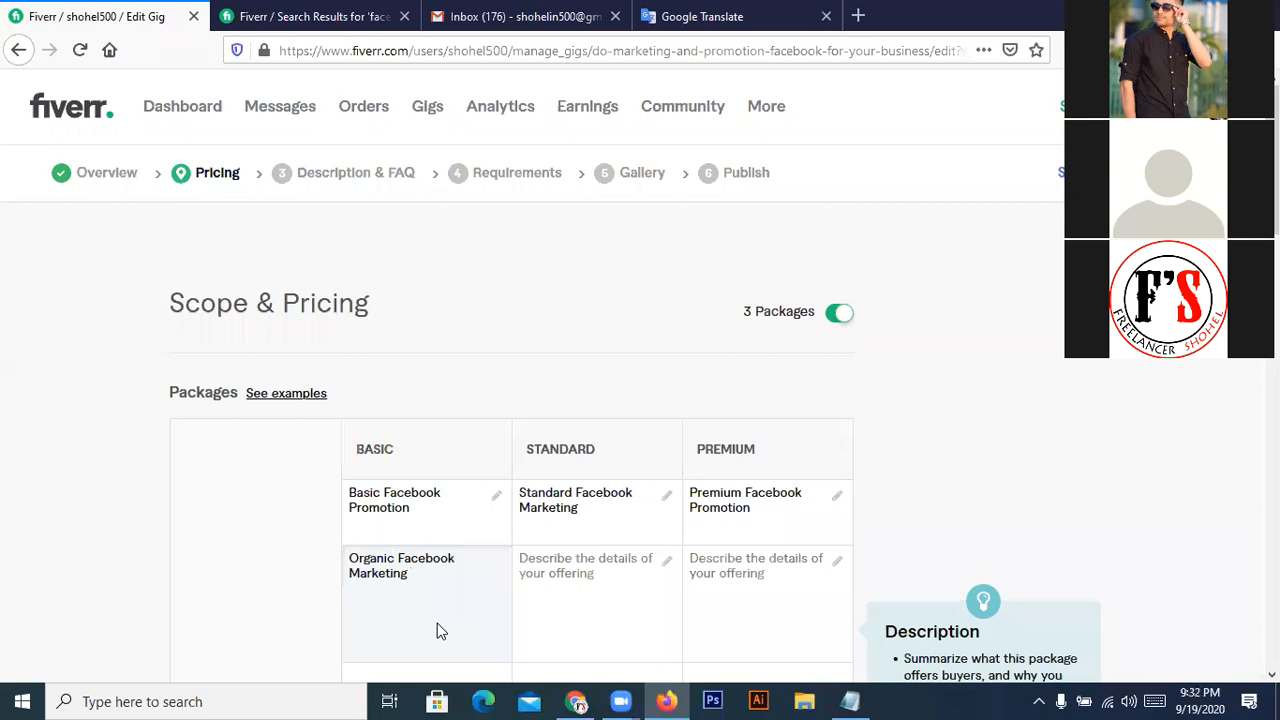
text( to 1M People)
- Copy the Basic package's description to the Standard package and change it to "Organic Facebook Marketing to 2M People"
drag(484, 570, 343, 555)
key(ctrl+c)
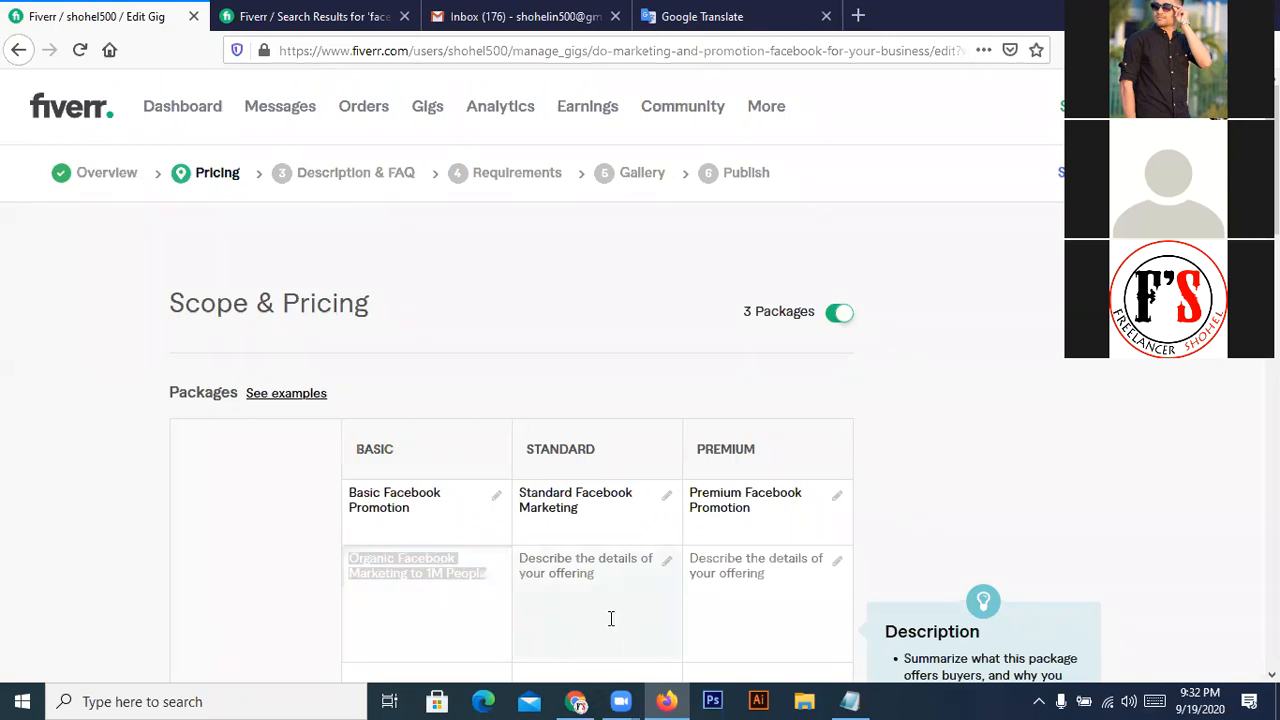
click(579, 575)
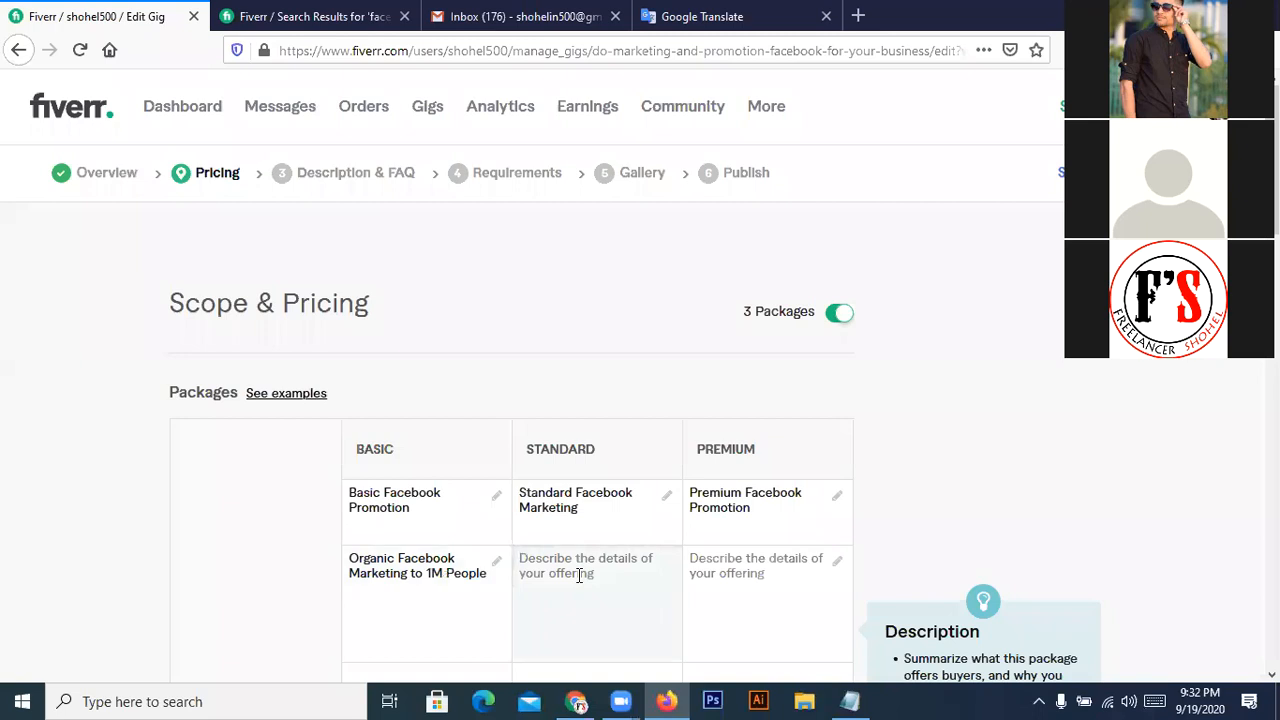
key(ctrl+v)
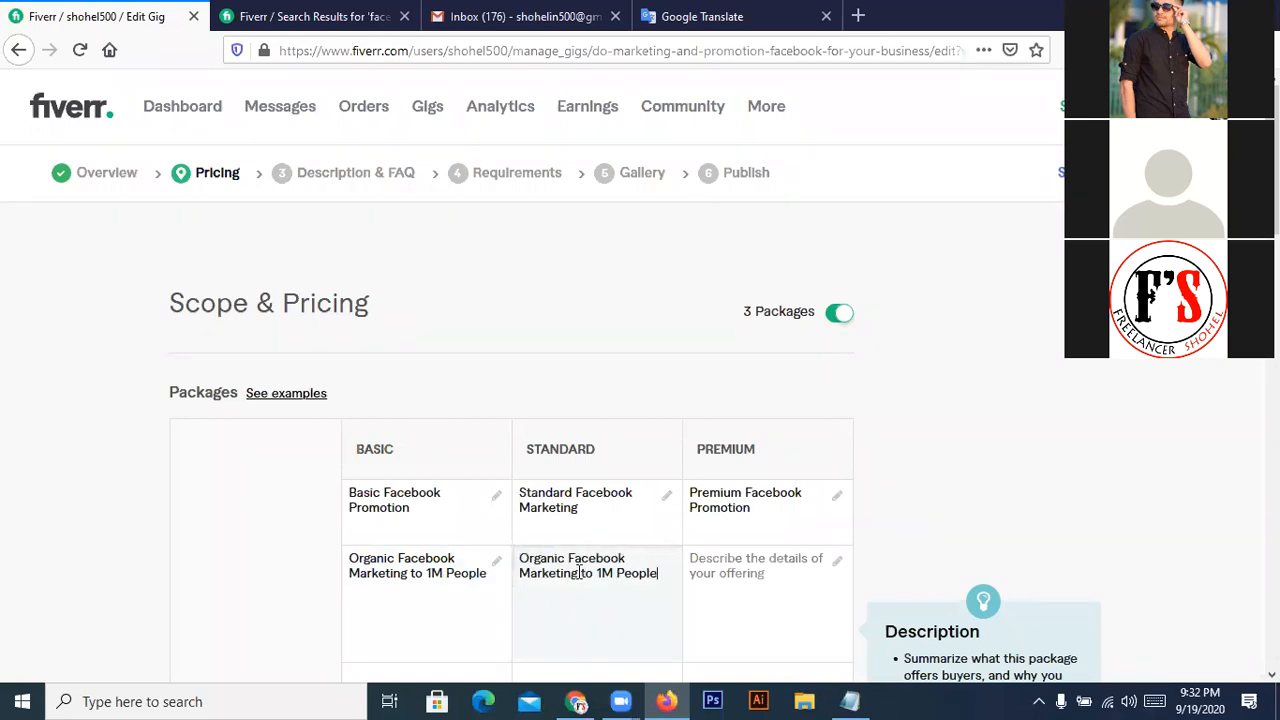
drag(595, 573, 600, 573)
text(2)
click(594, 573)
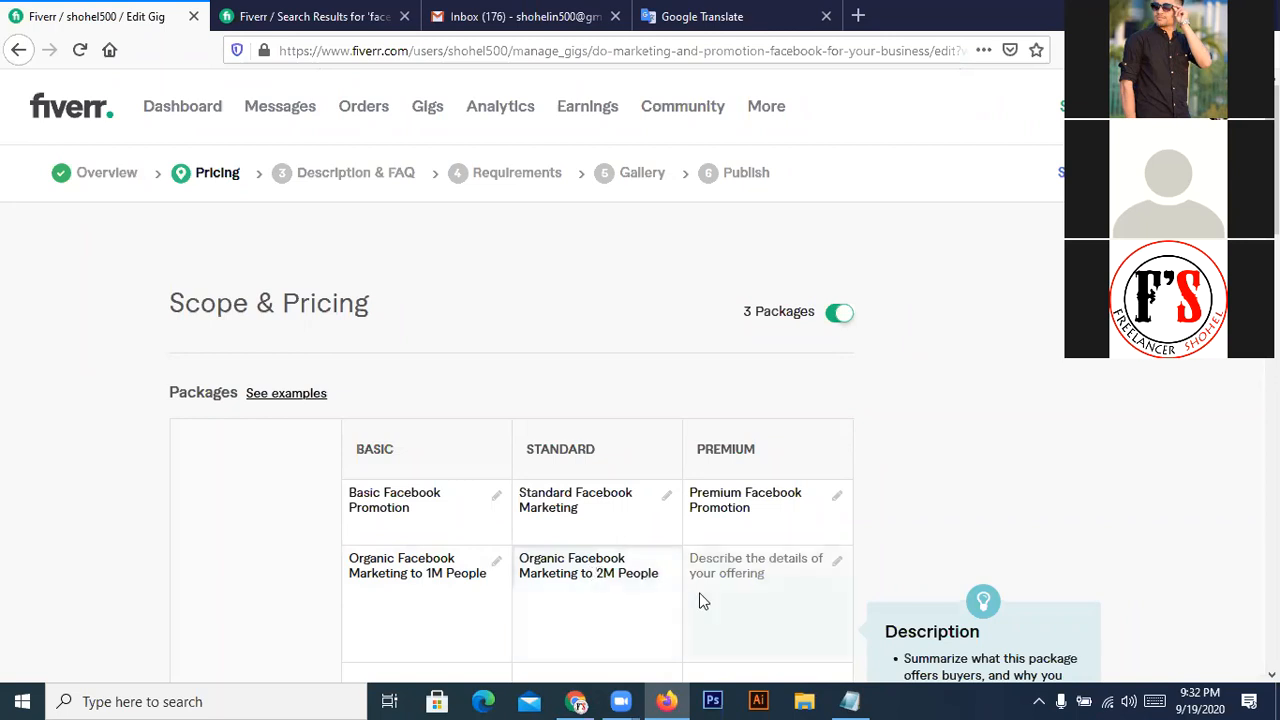
- Reuse the copied description for the Premium package, changed to "Organic Facebook Marketing to 3M People"
click(732, 561)
key(ctrl+v)
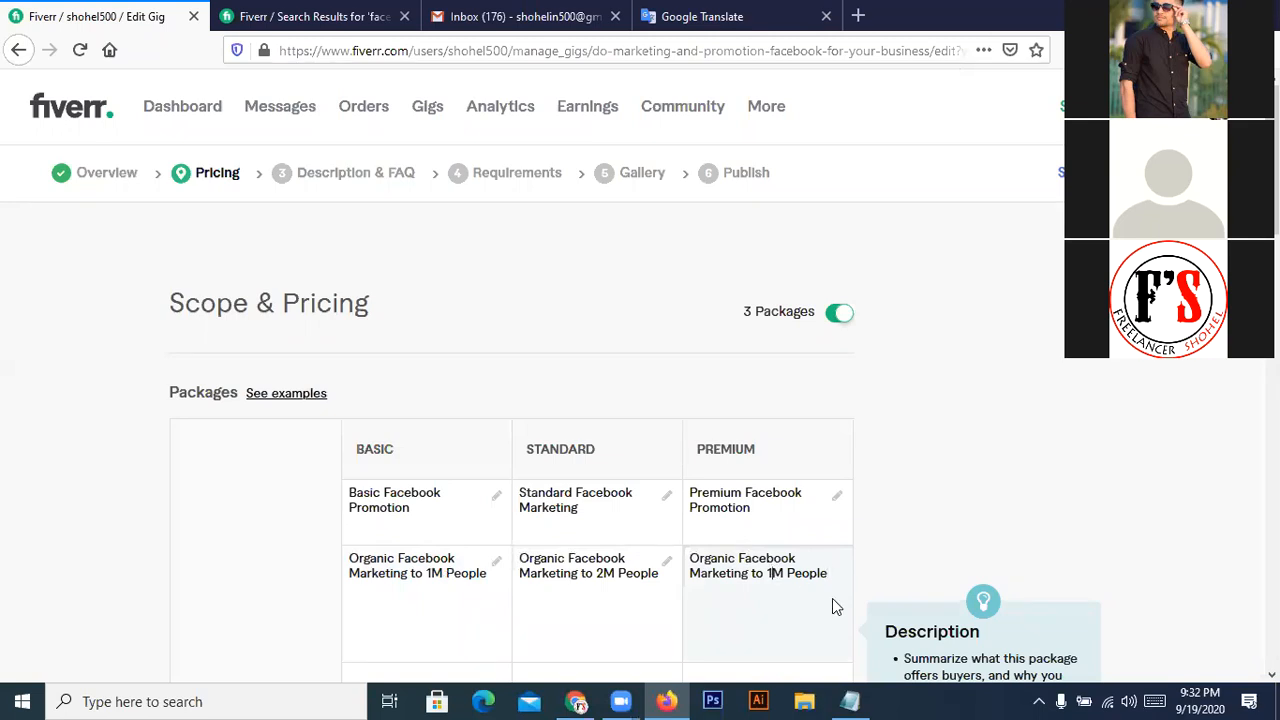
key(BackSpace)
text(3)
- Set the delivery time to 2 days for Basic, 3 days for Standard and 5 days for Premium
scroll(743, 580, down, 3)
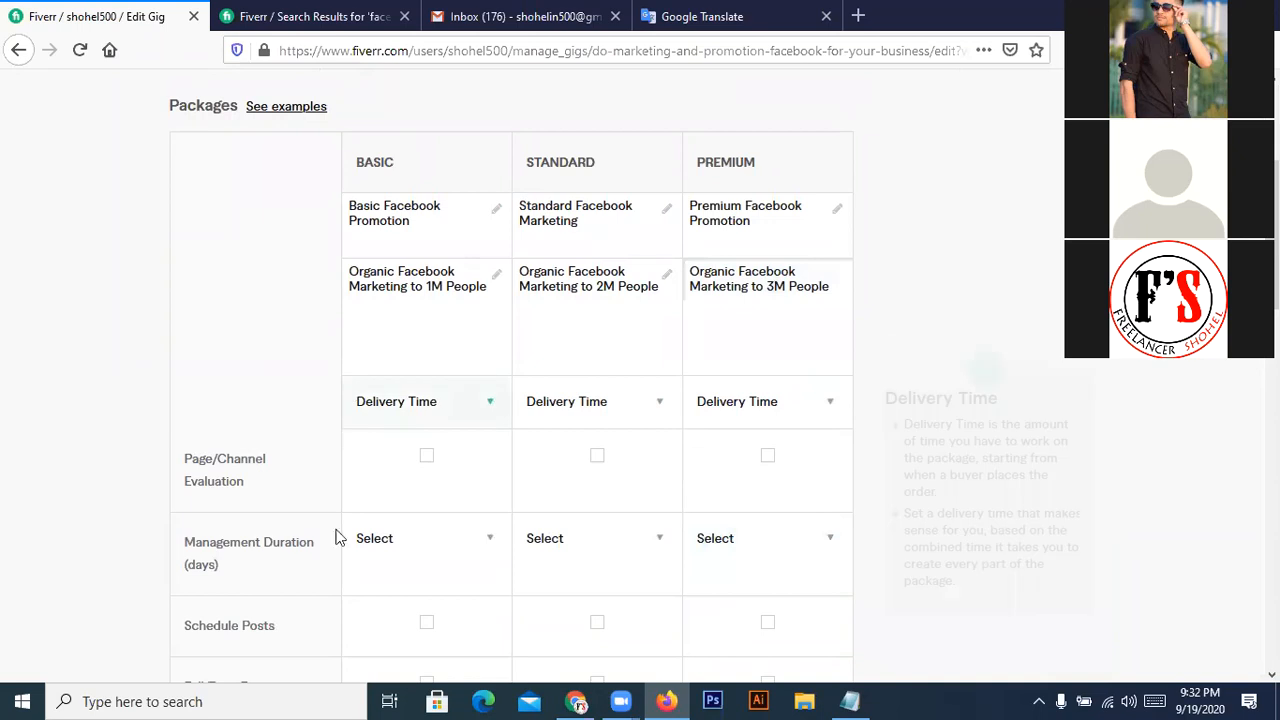
mouse_move(212, 480)
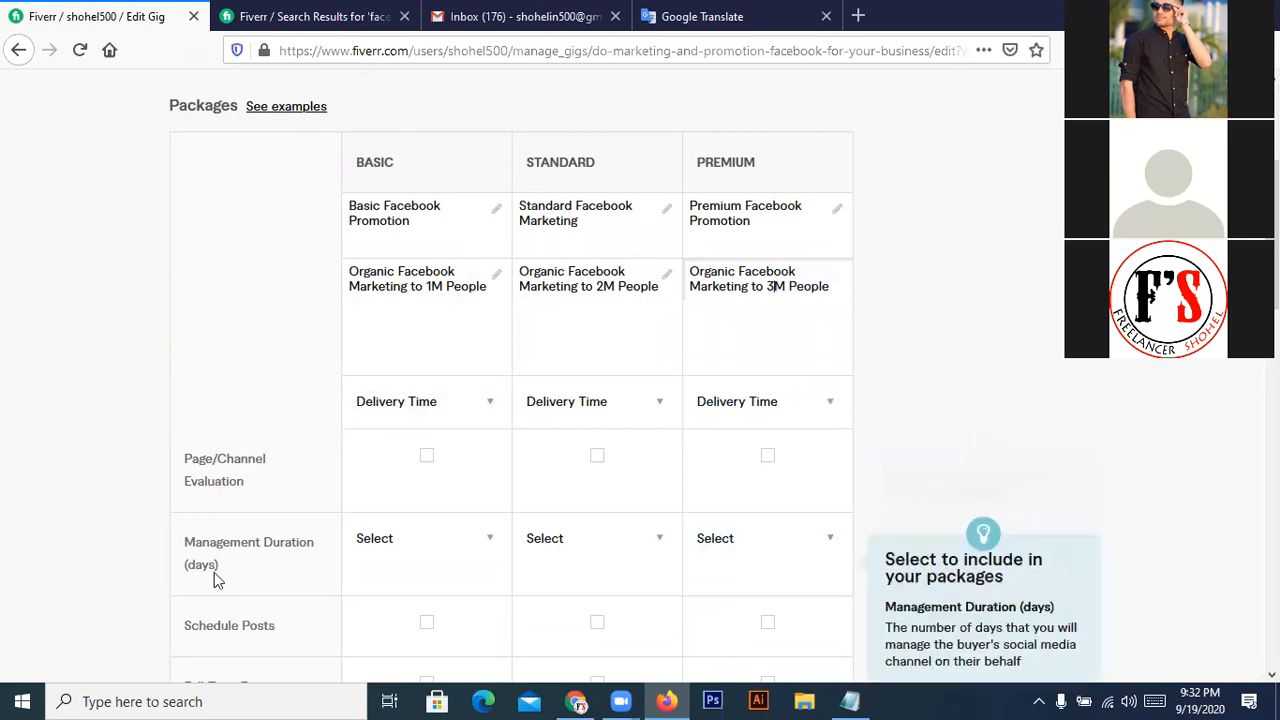
scroll(236, 555, down, 2)
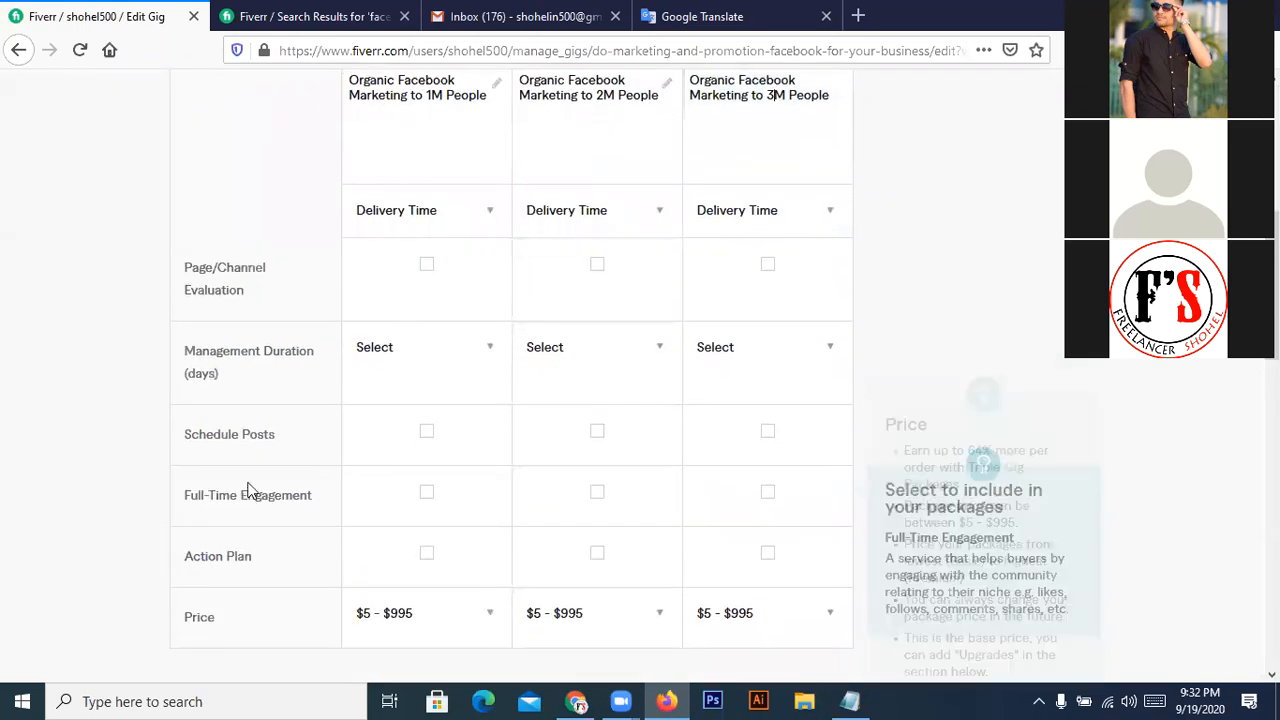
mouse_move(329, 371)
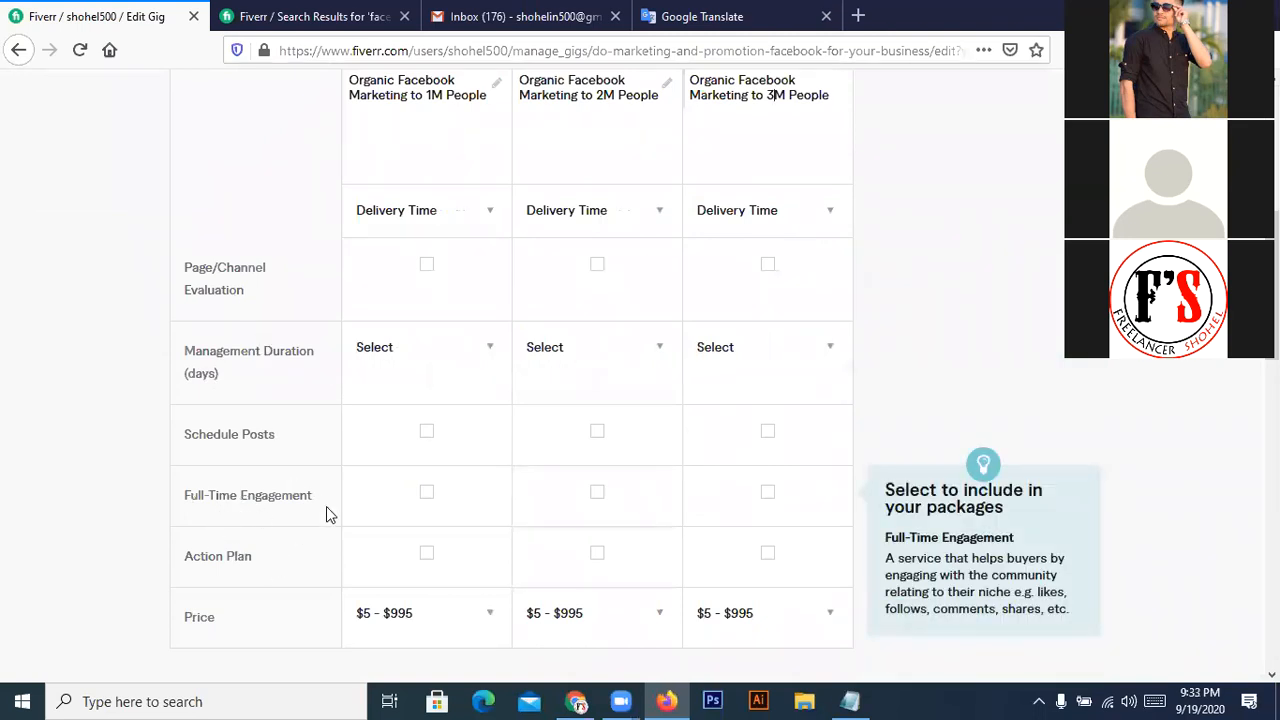
mouse_move(408, 243)
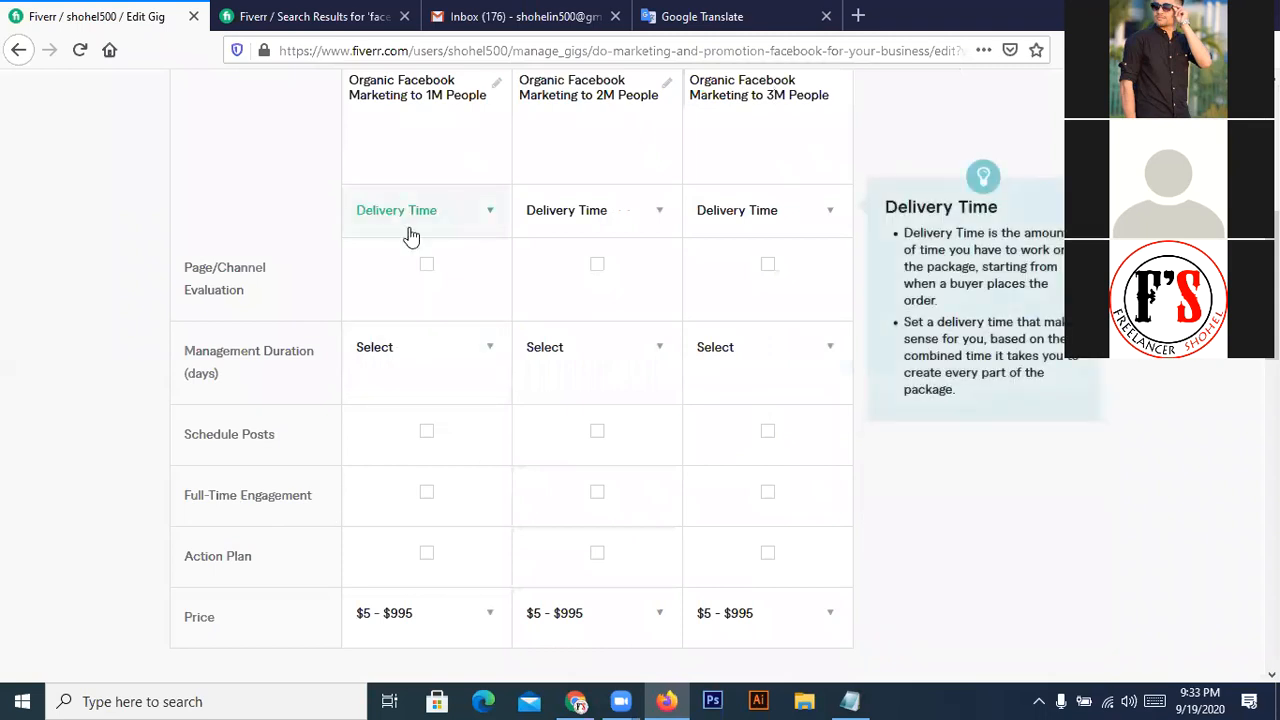
click(410, 235)
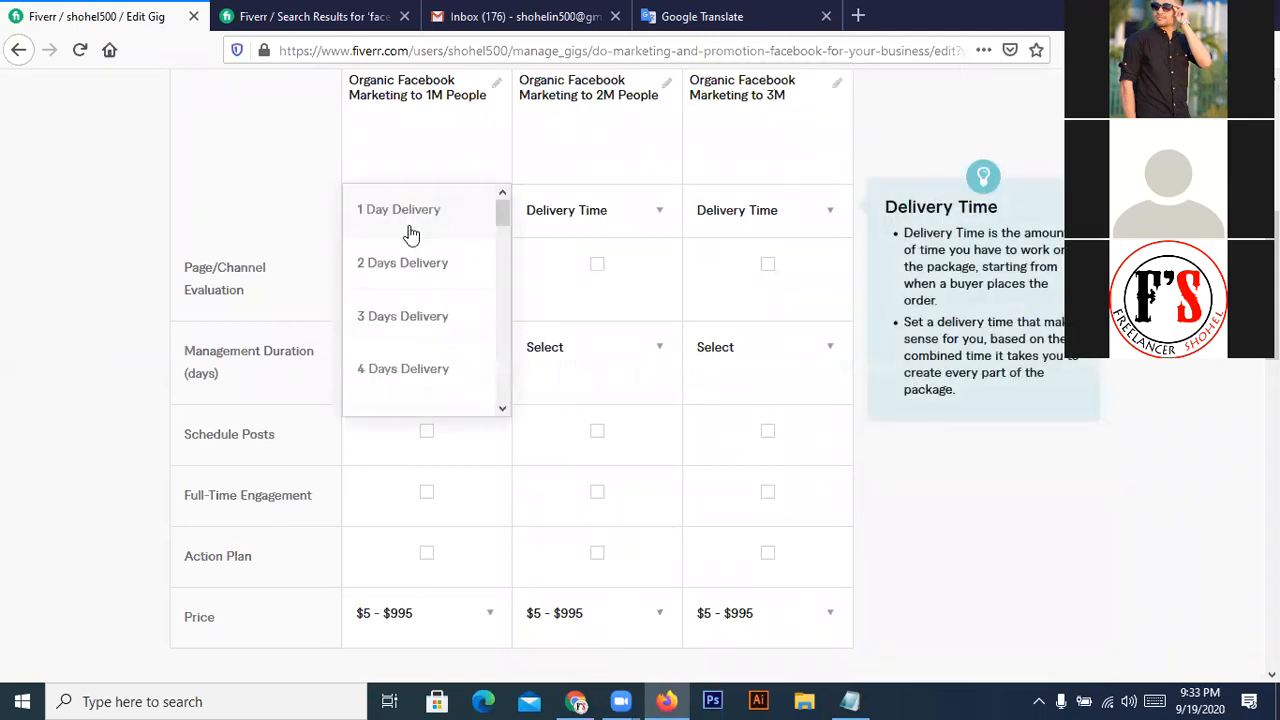
click(408, 263)
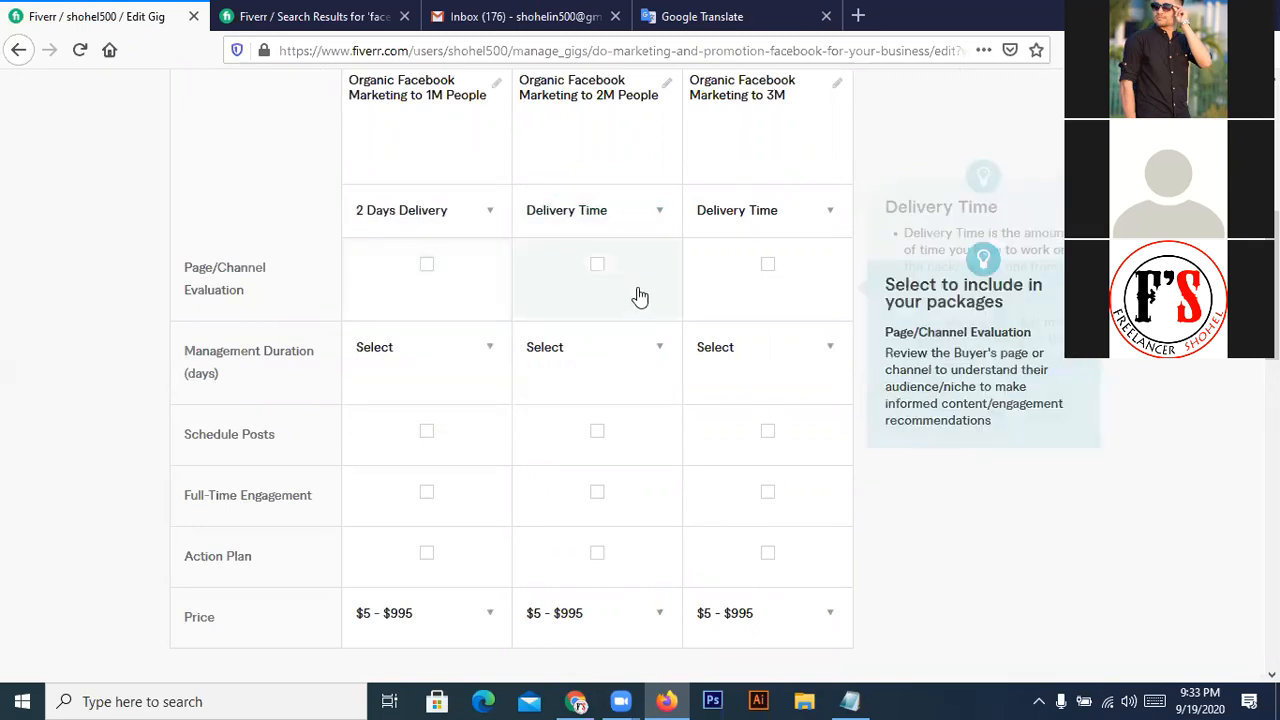
click(627, 224)
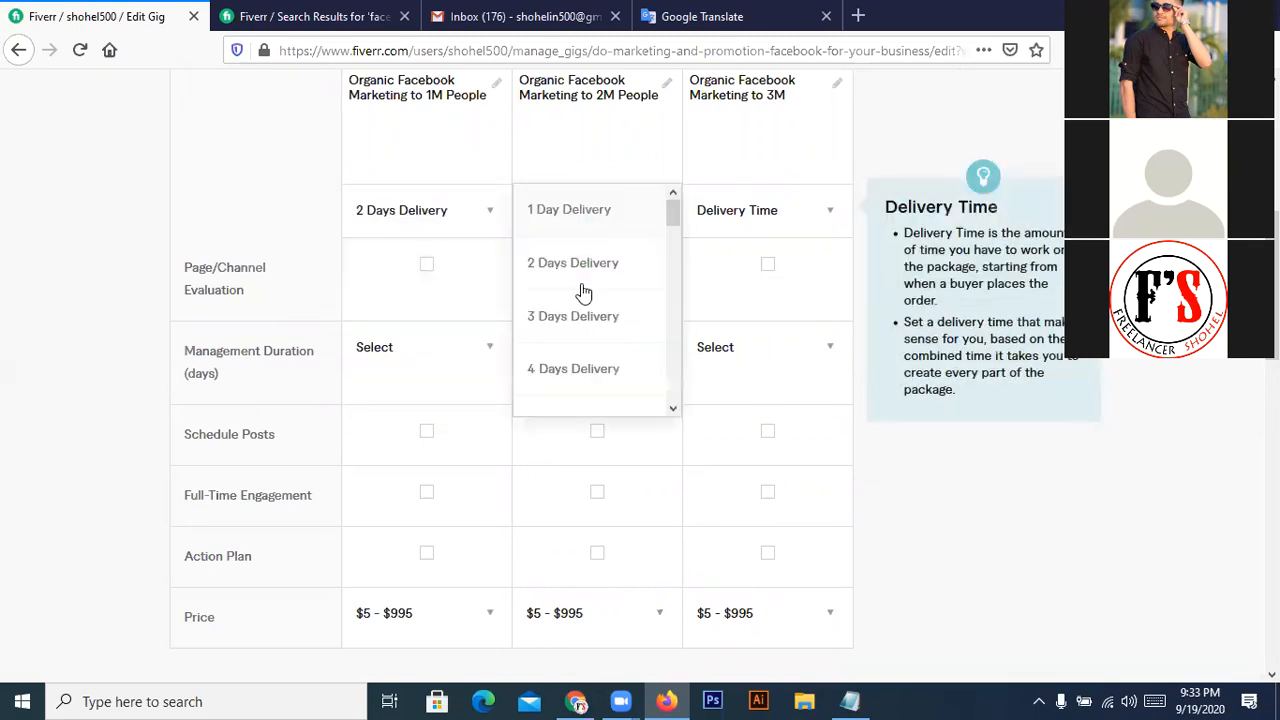
click(567, 328)
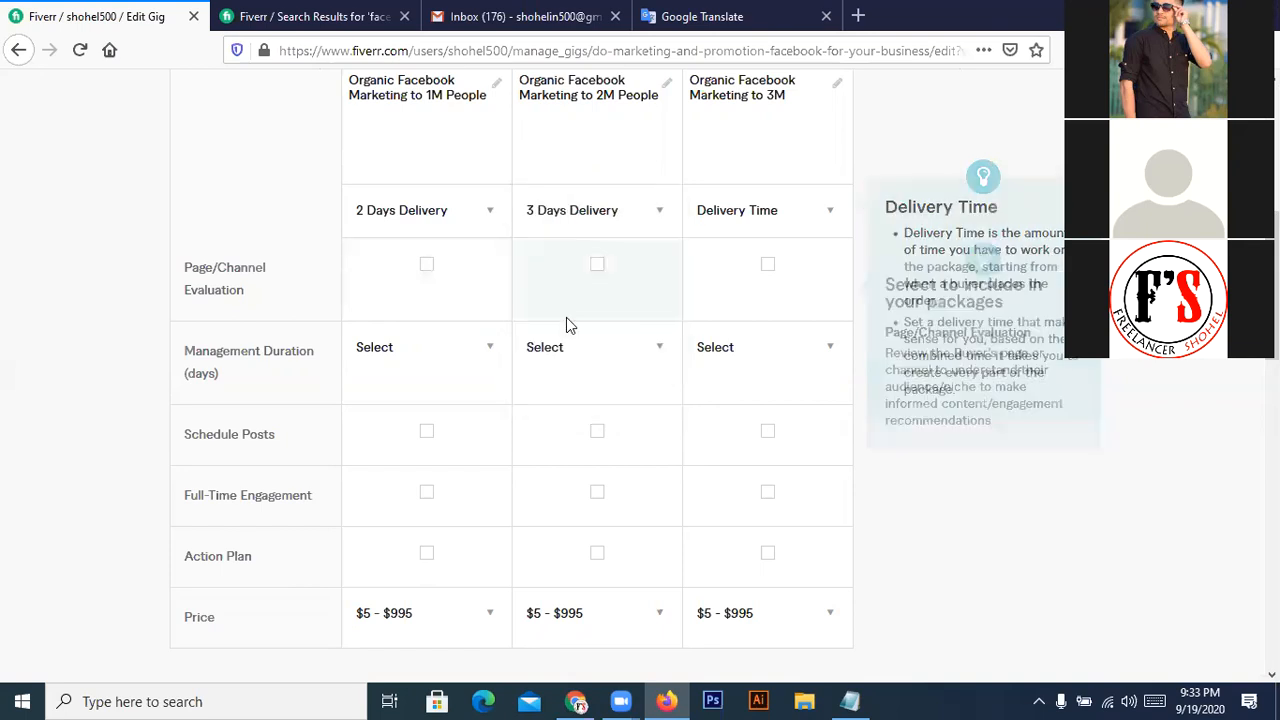
click(748, 218)
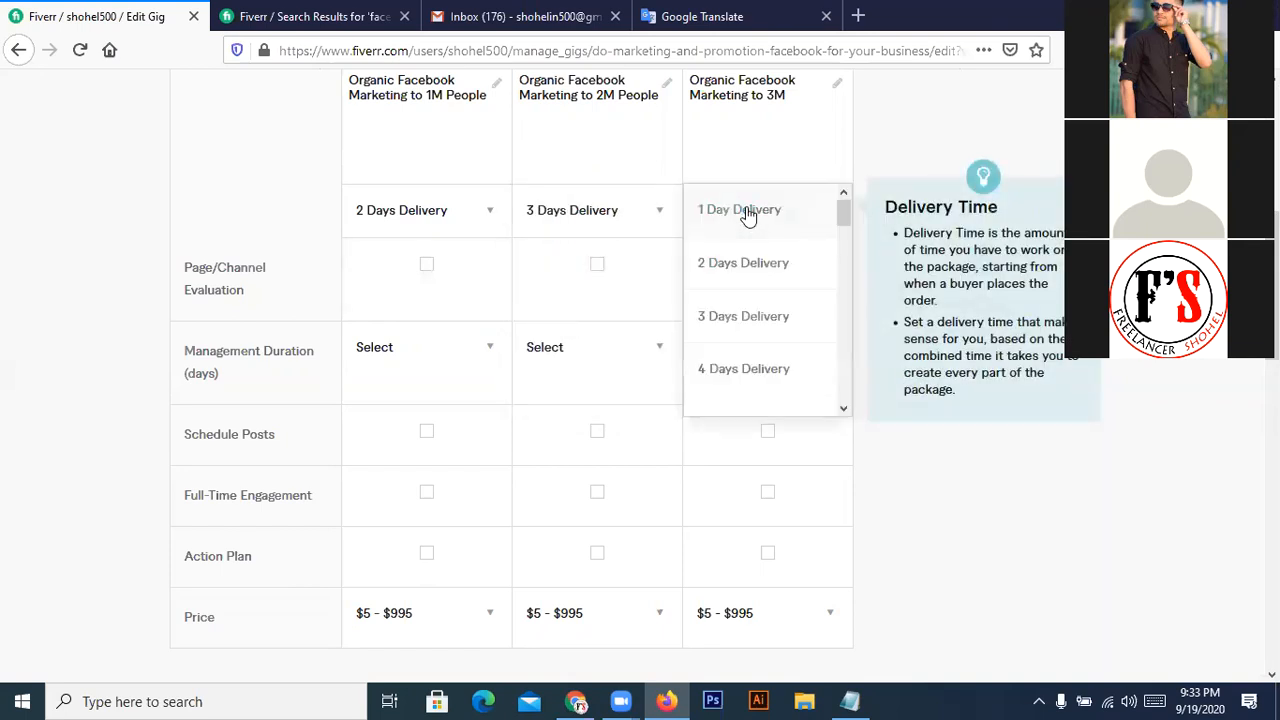
scroll(732, 352, down, 2)
click(735, 352)
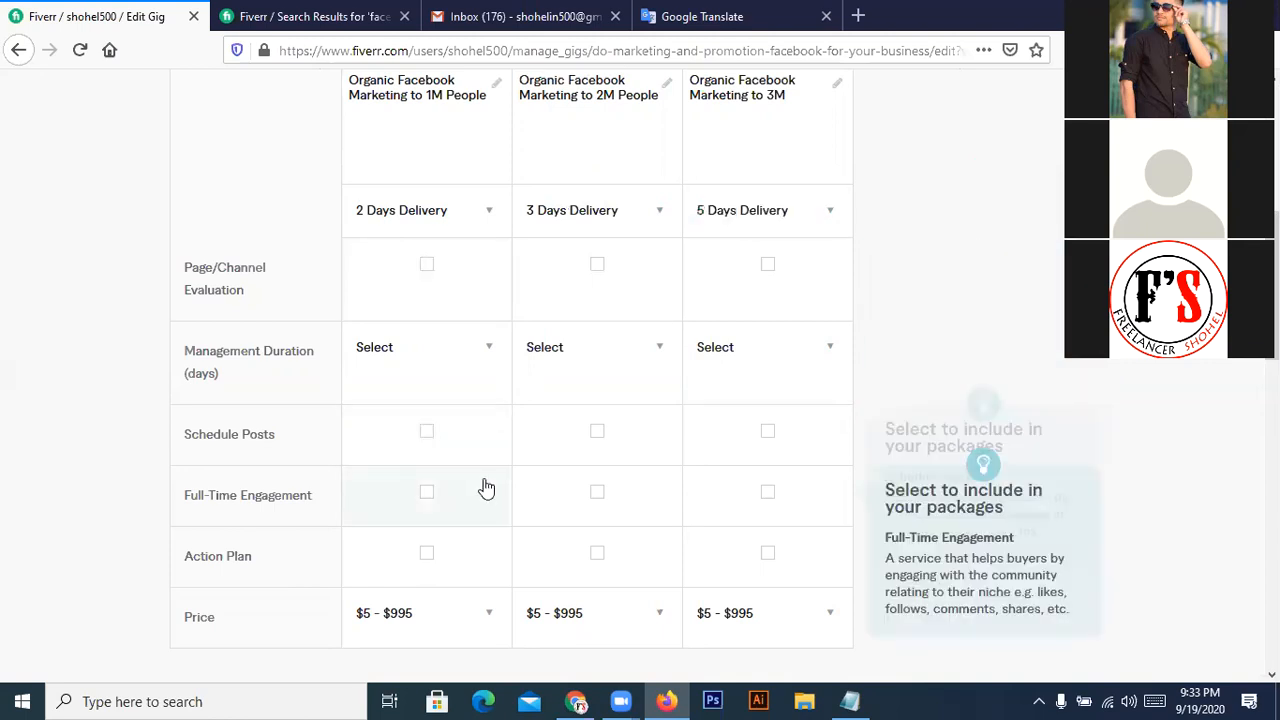
- Price the Basic package at $5, the Standard package at $10 and the Premium package at $15
click(447, 626)
click(375, 617)
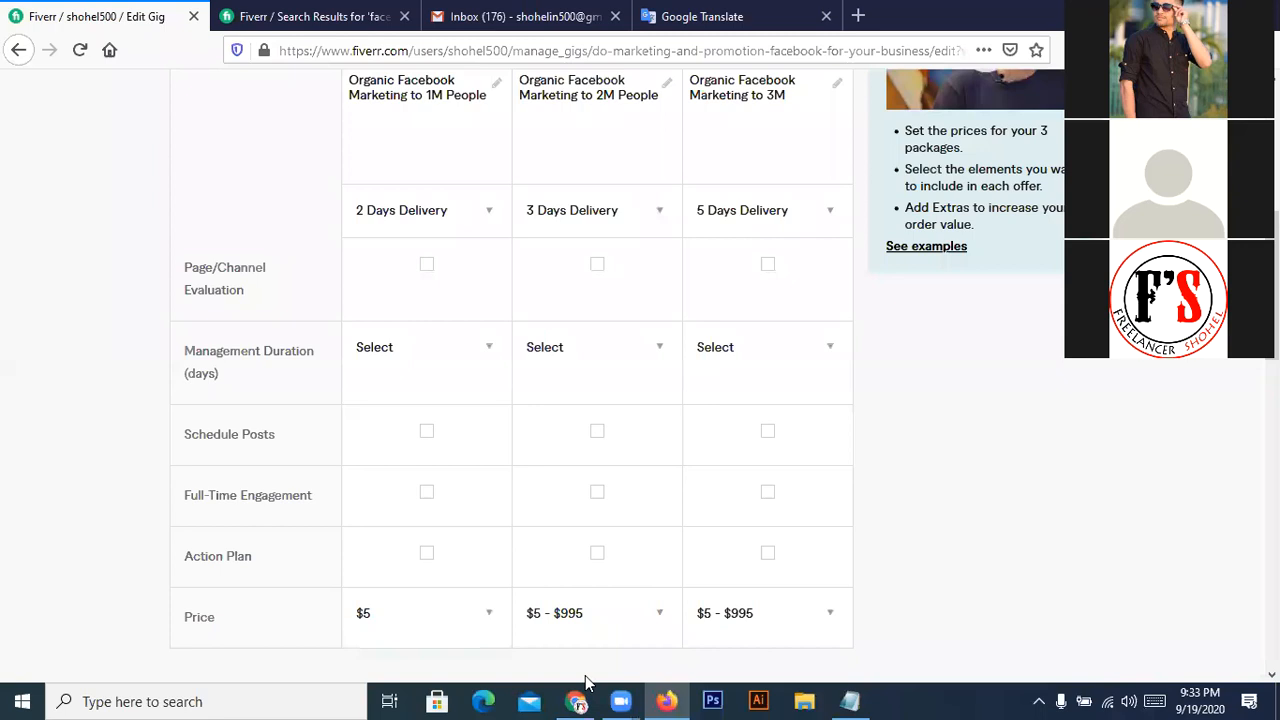
click(594, 628)
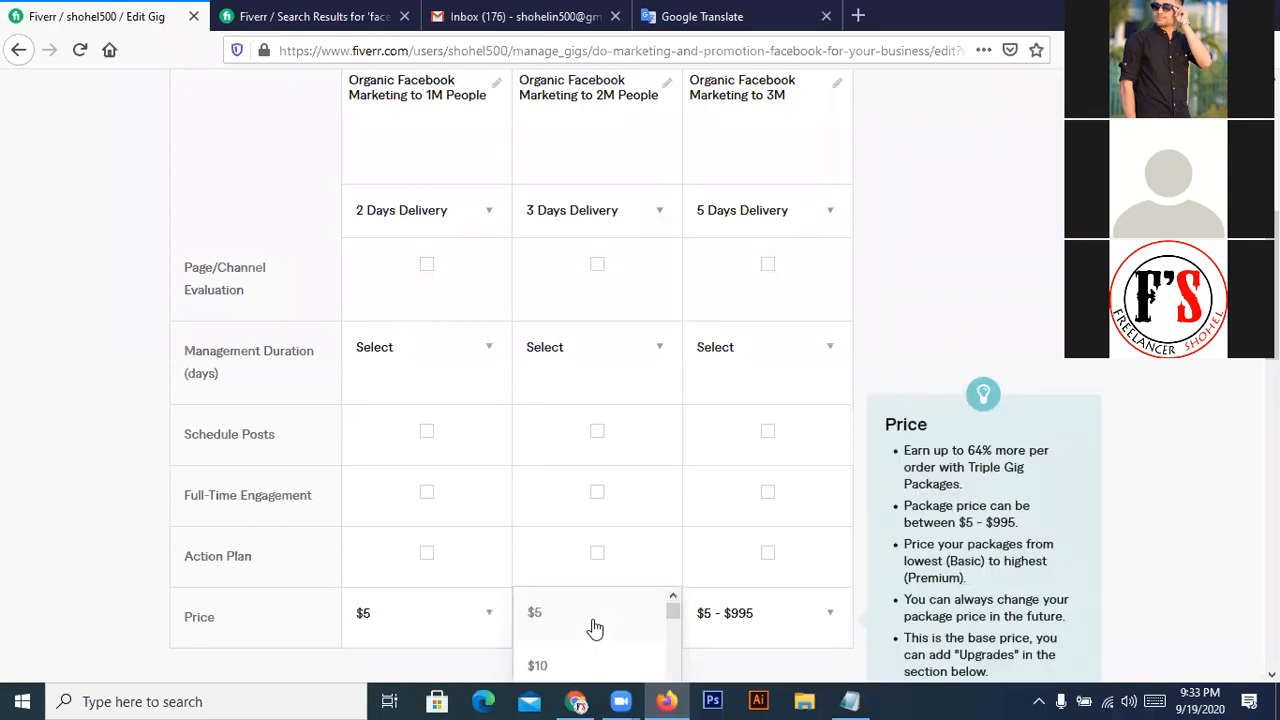
click(545, 666)
click(791, 626)
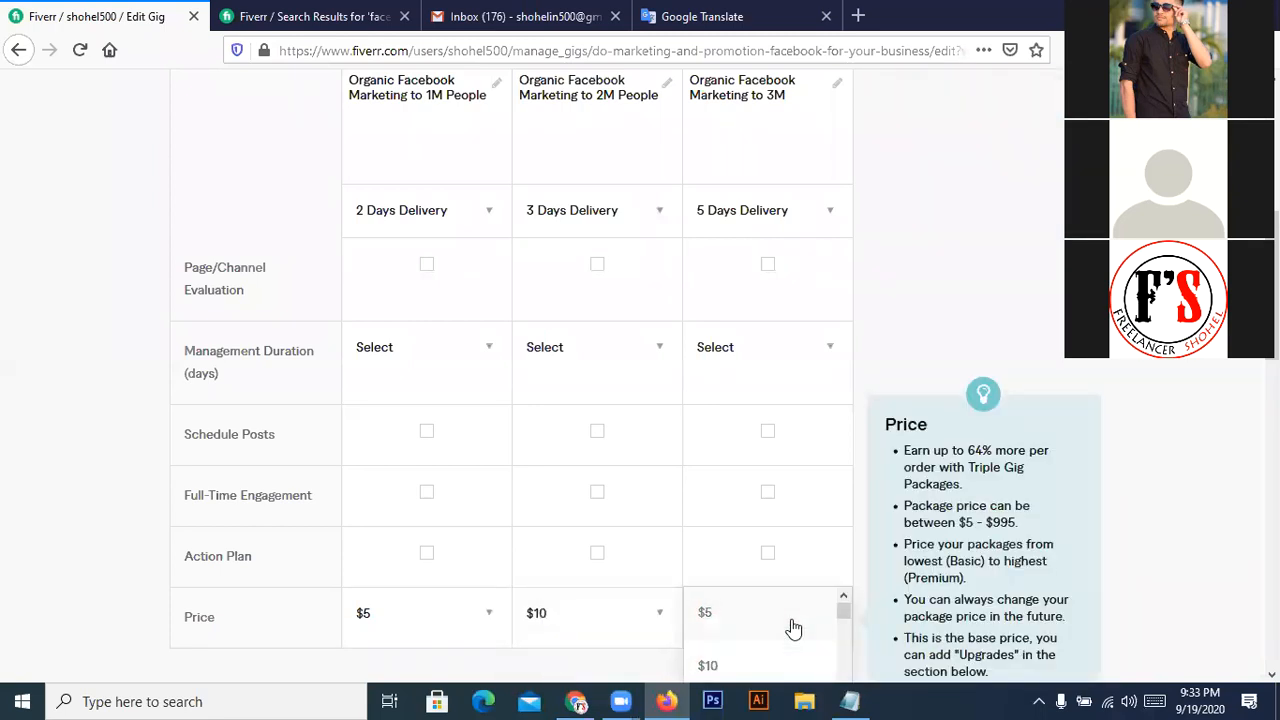
scroll(791, 626, down, 2)
click(716, 646)
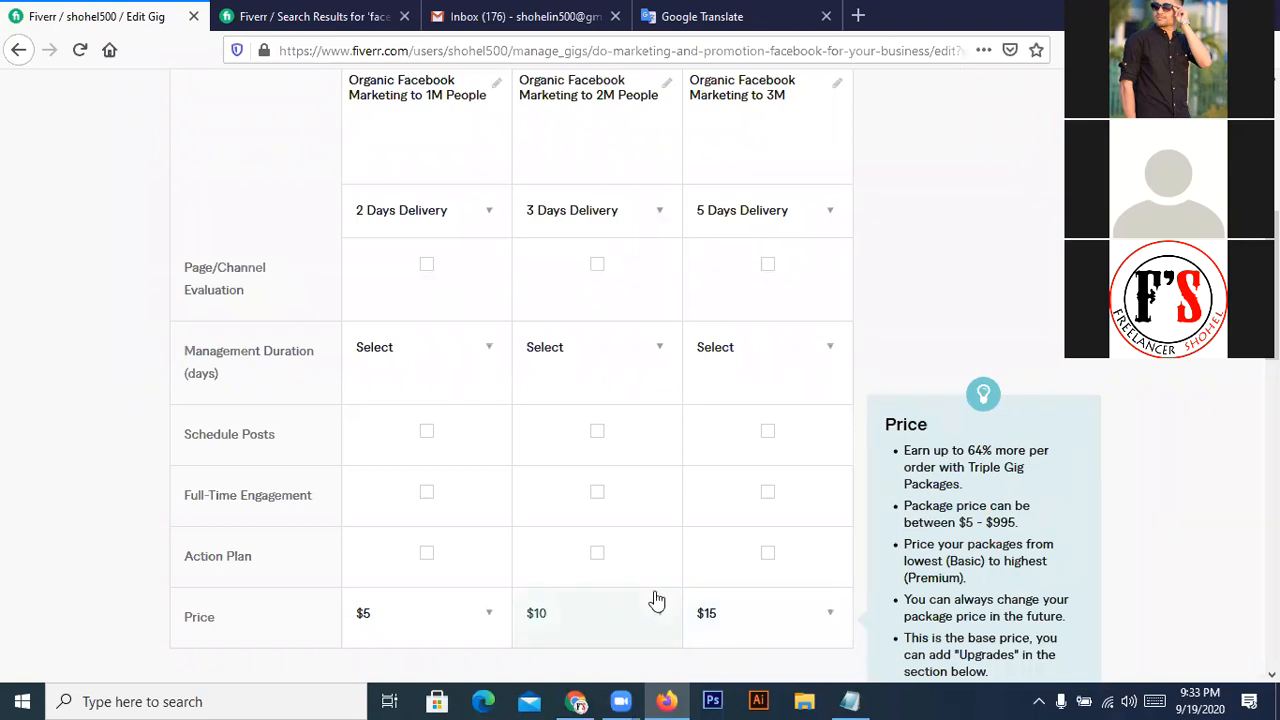
- Leave all extra services unselected, save the pricing and continue to the description stage
scroll(698, 528, down, 2)
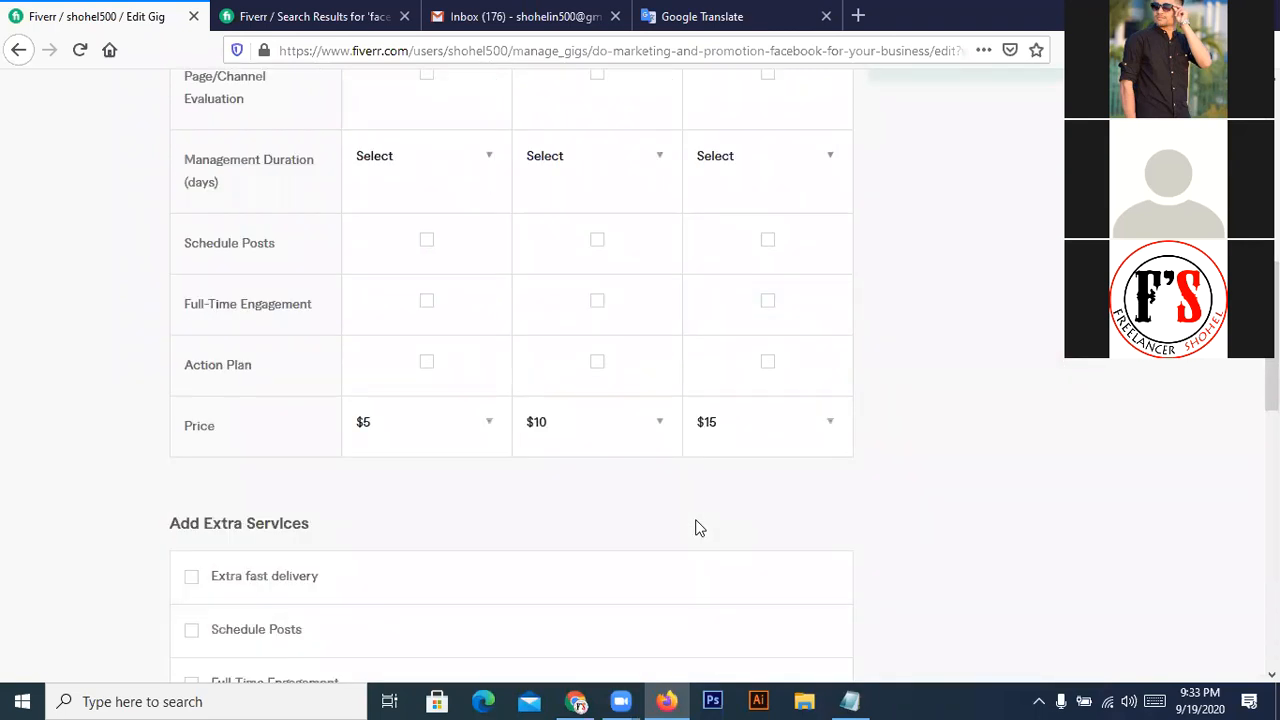
scroll(697, 527, down, 2)
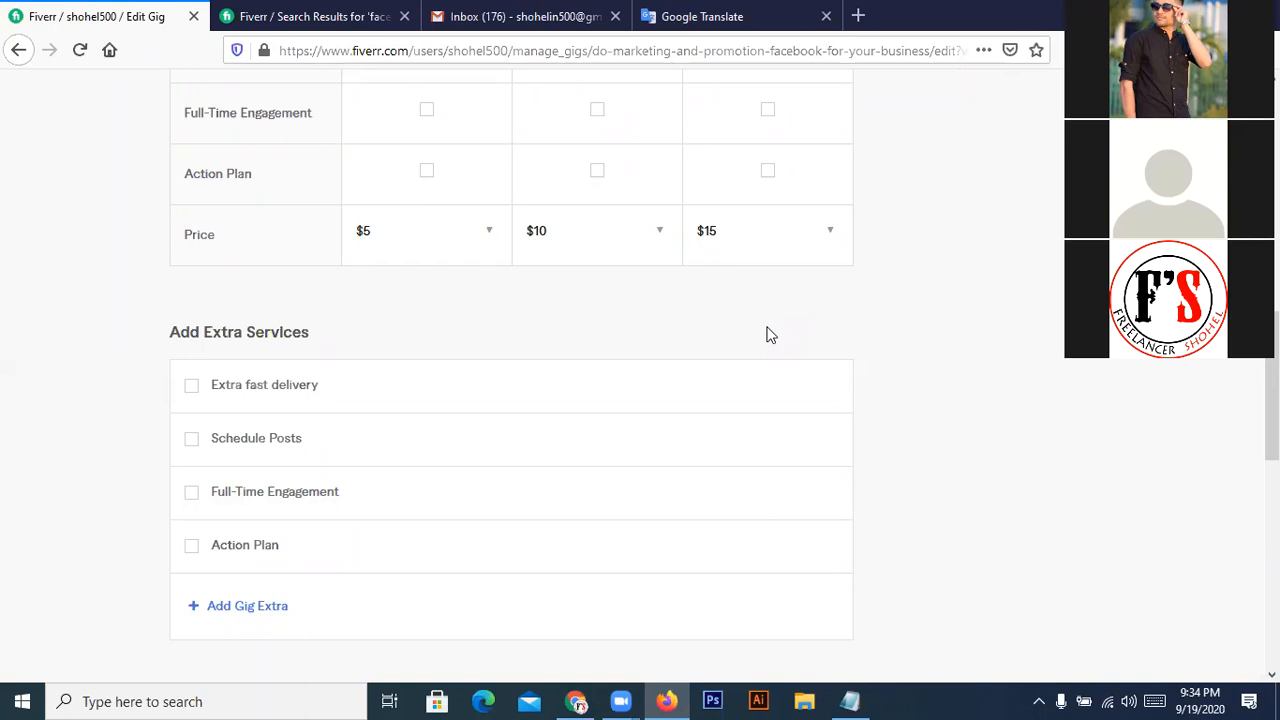
scroll(770, 334, down, 3)
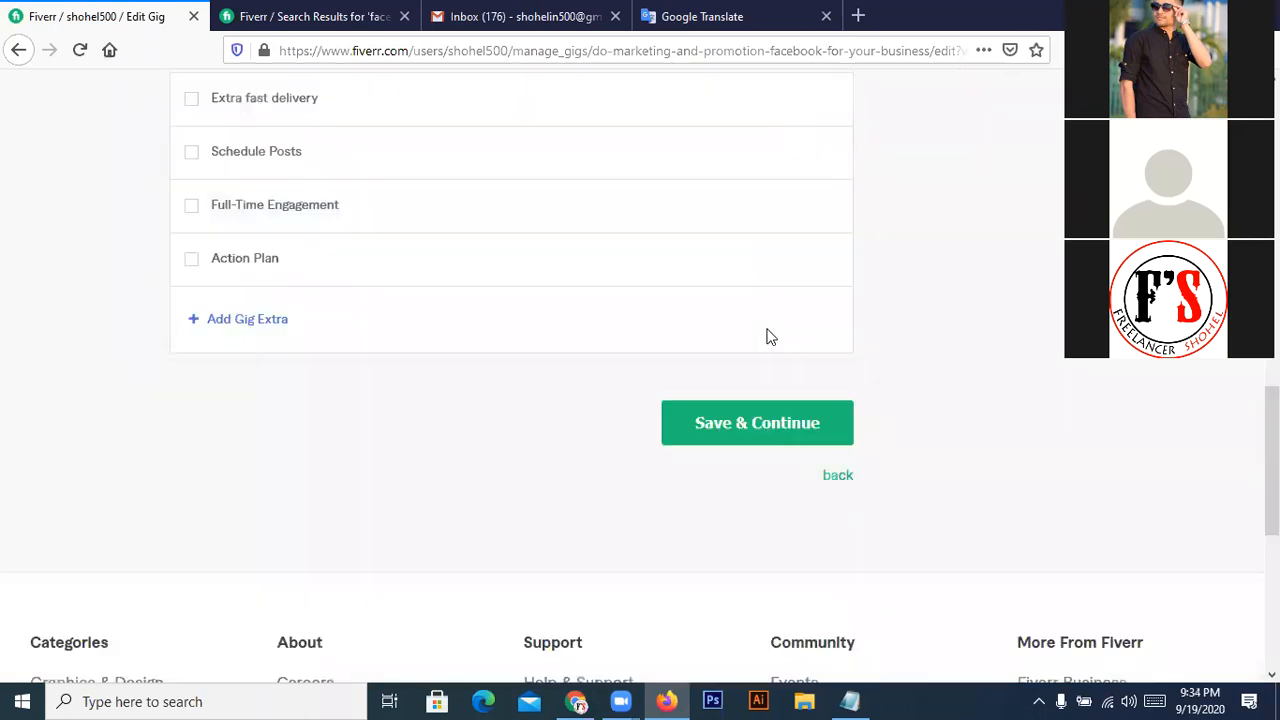
click(714, 428)
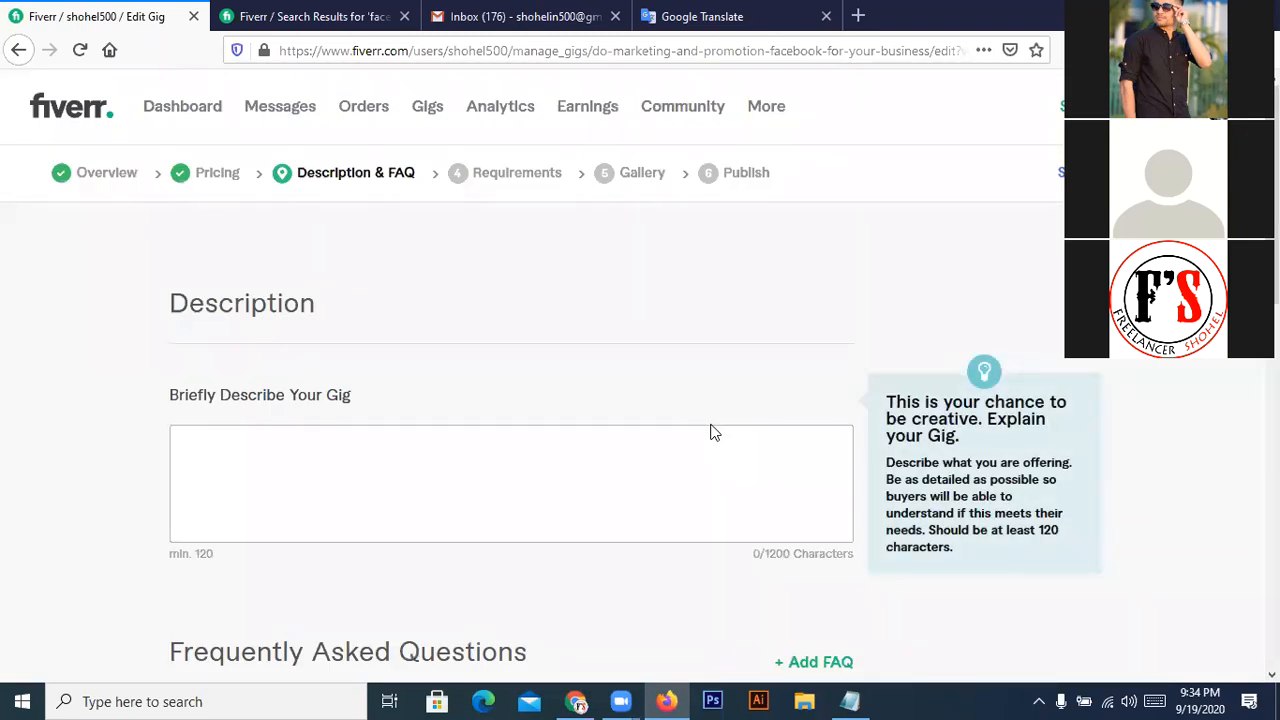
- Switch to Google Translate, clear the old source text and set the translation from Bengali to English
click(249, 463)
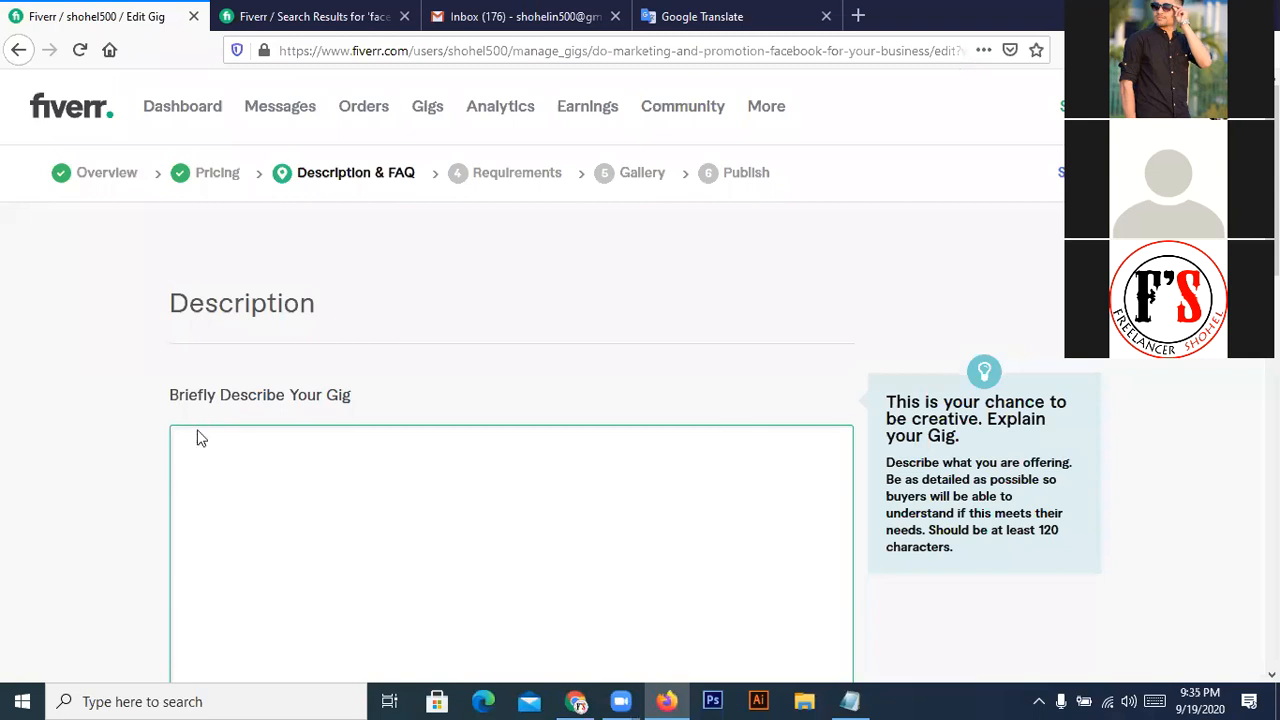
click(712, 12)
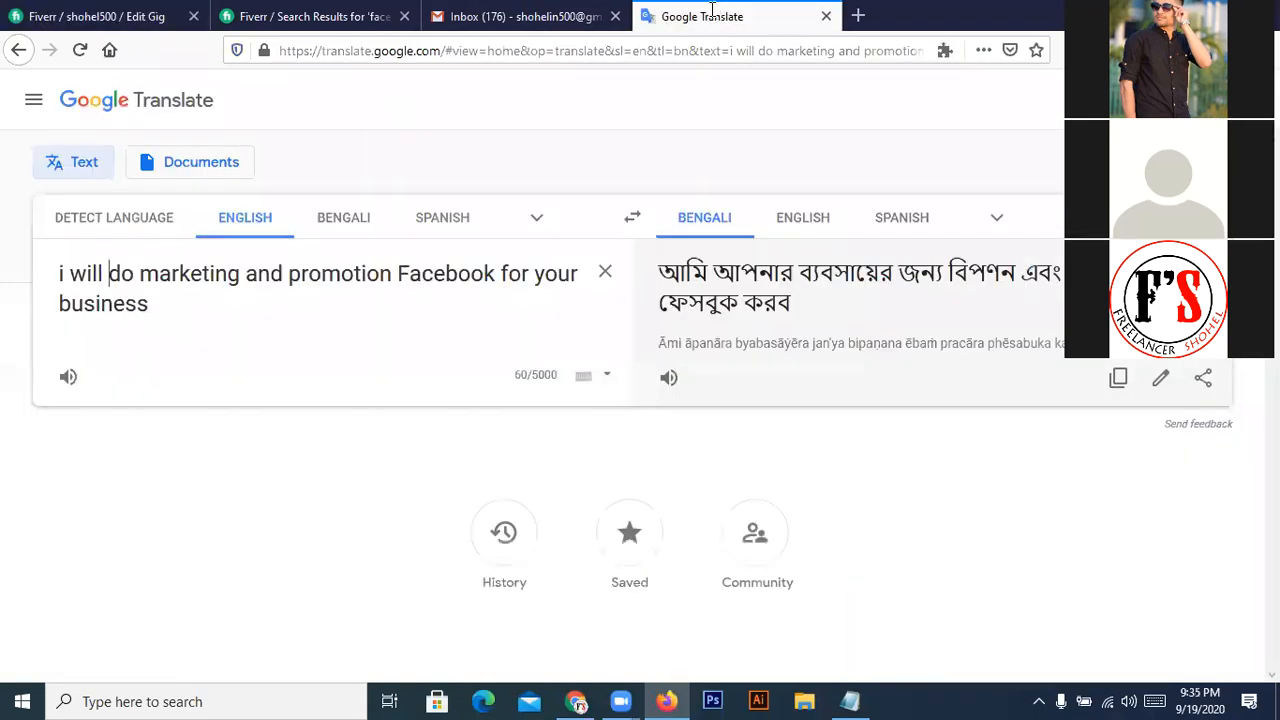
click(605, 274)
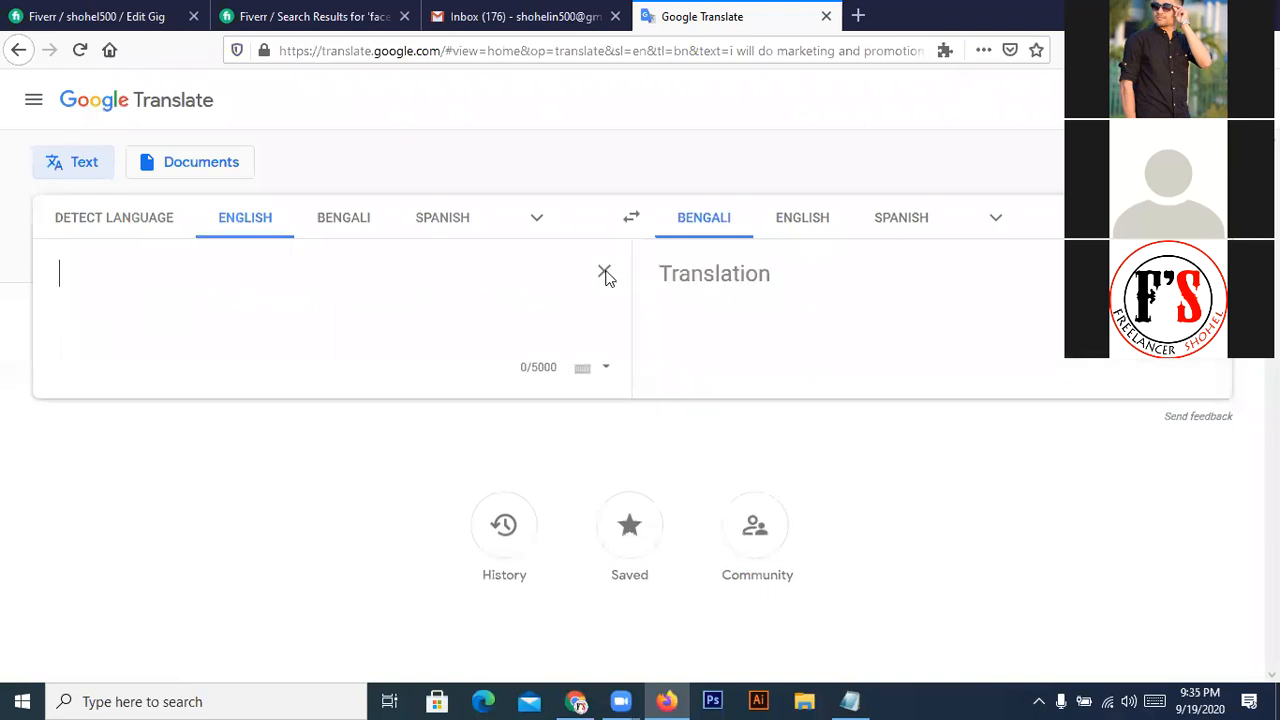
click(350, 224)
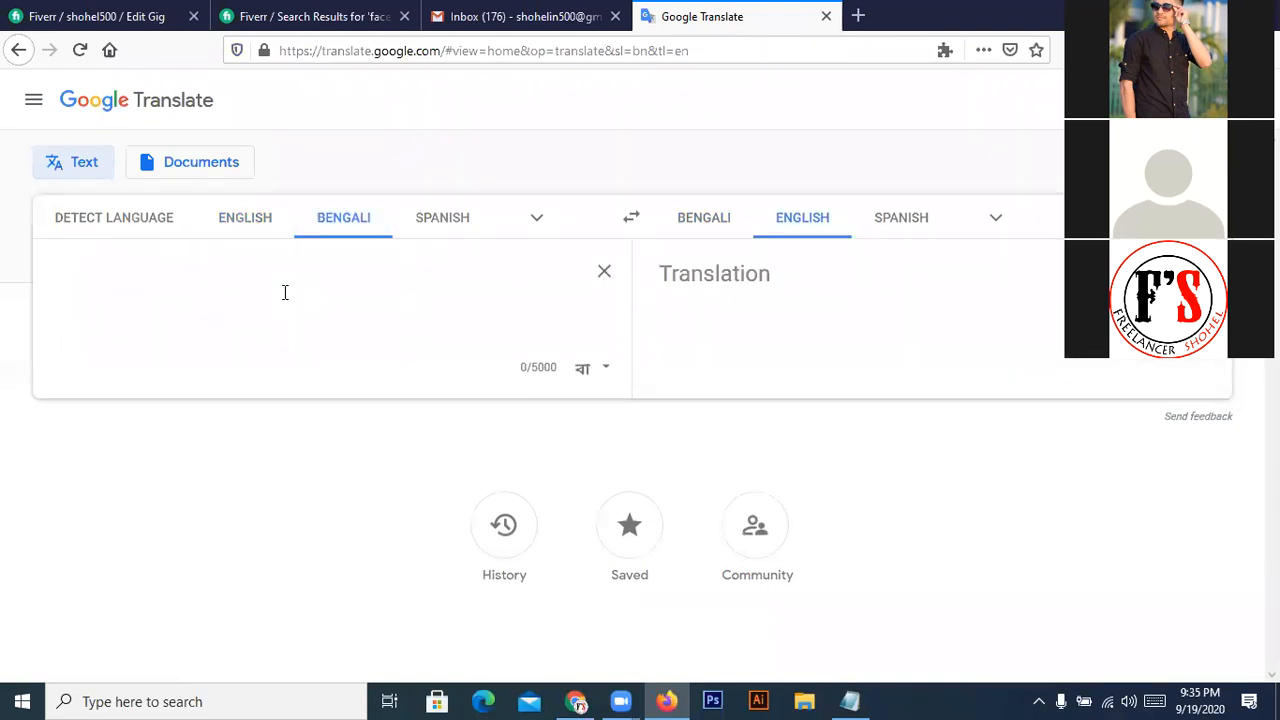
text(ami)
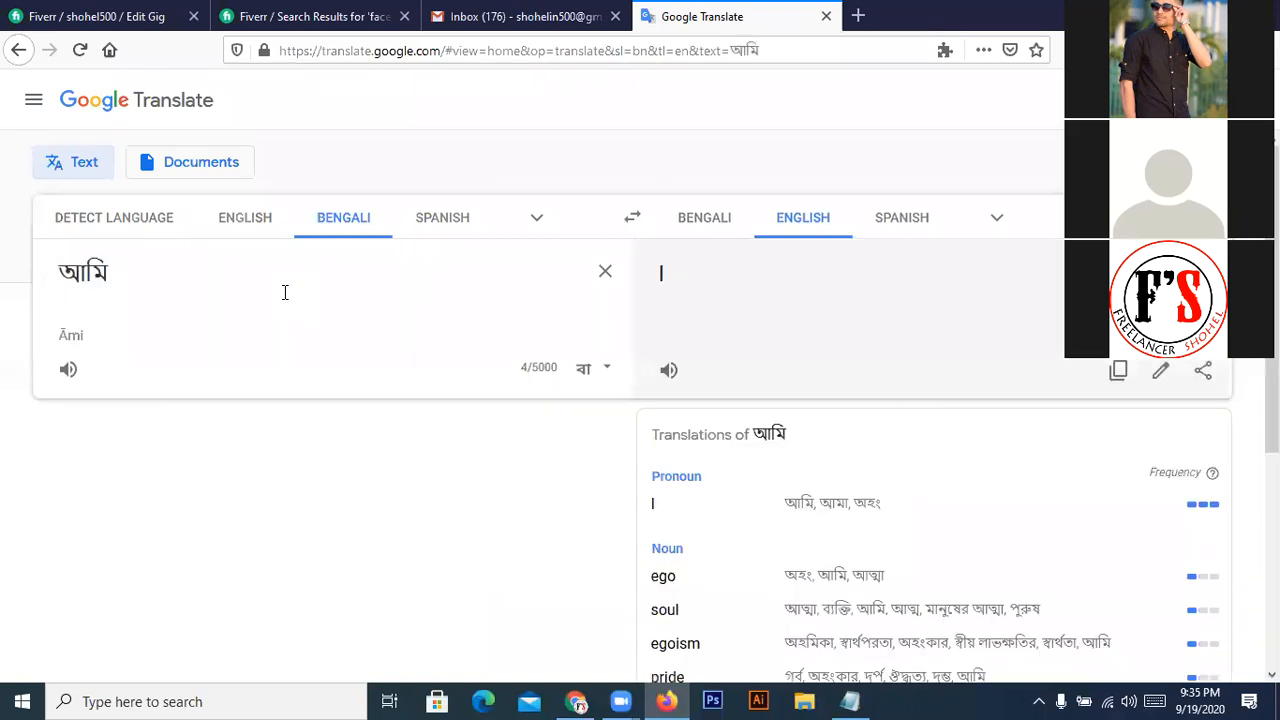
key(BackSpace)
key(BackSpace)
key(BackSpace)
key(BackSpace)
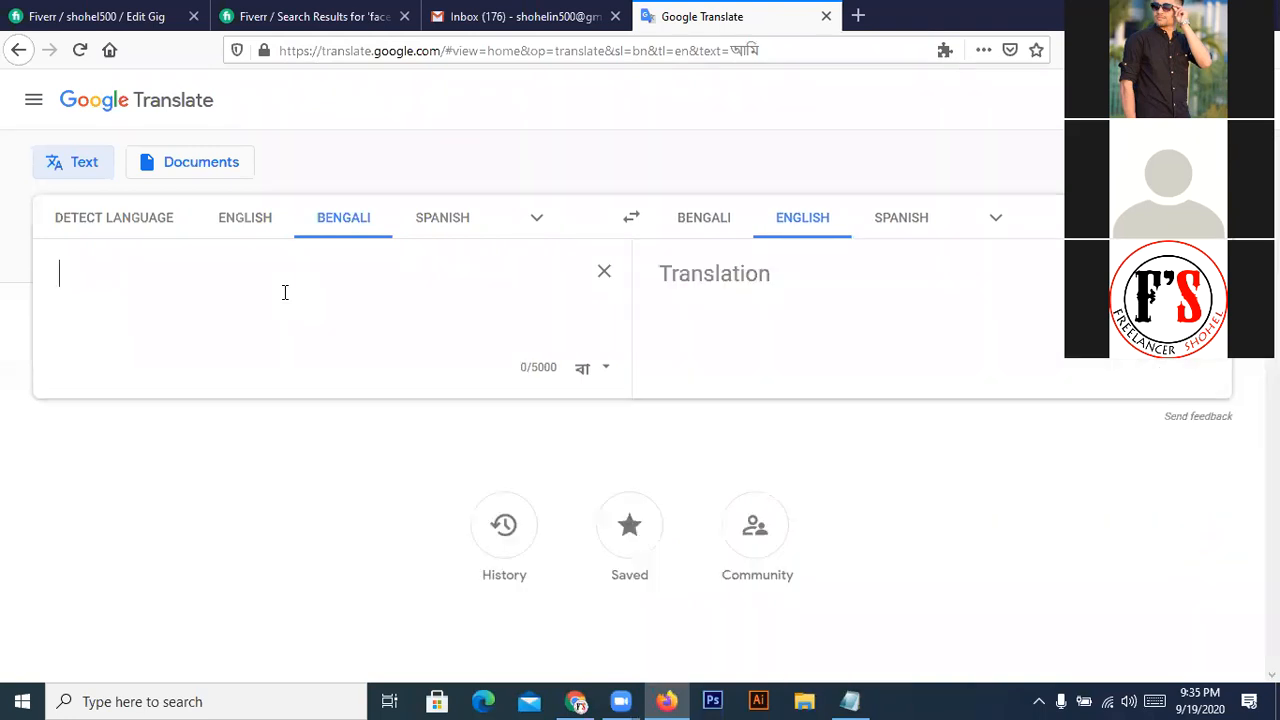
- Start the Bengali source text with the words "আপনি কি পেশাদার ফেইসবুক বিপণন"
text(apn)
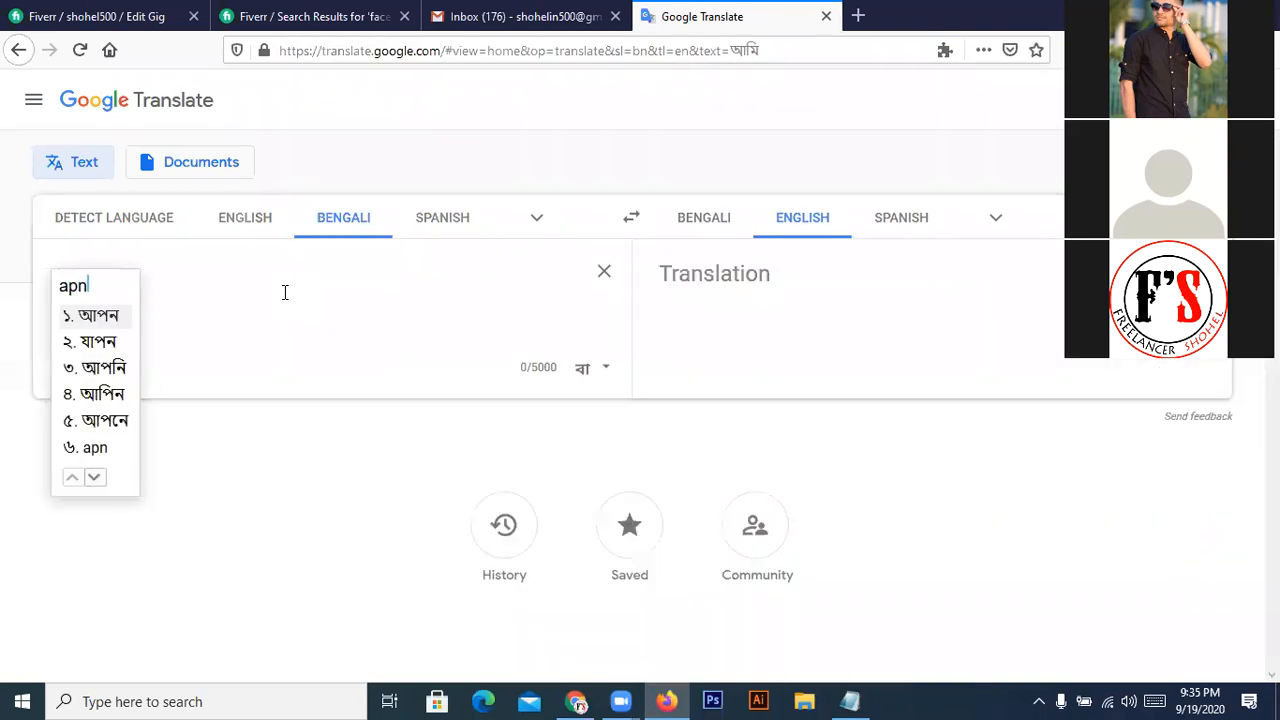
text(i ki)
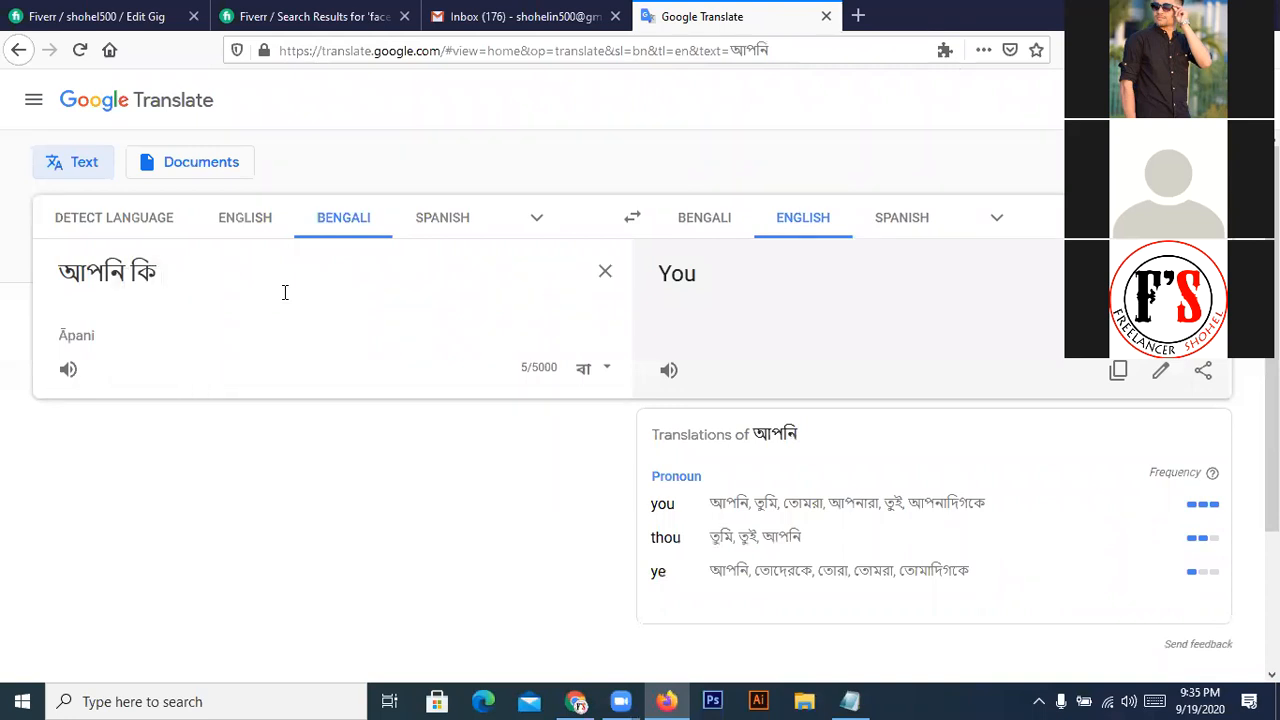
text( pes)
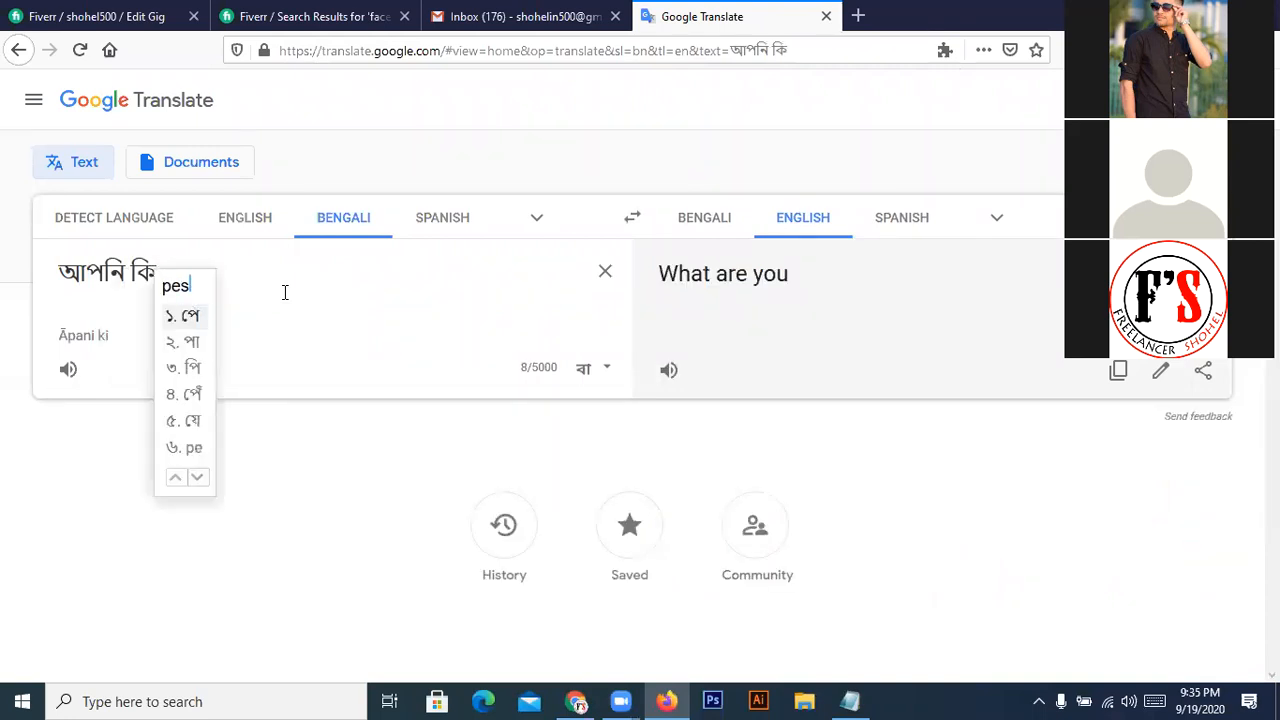
text(adar)
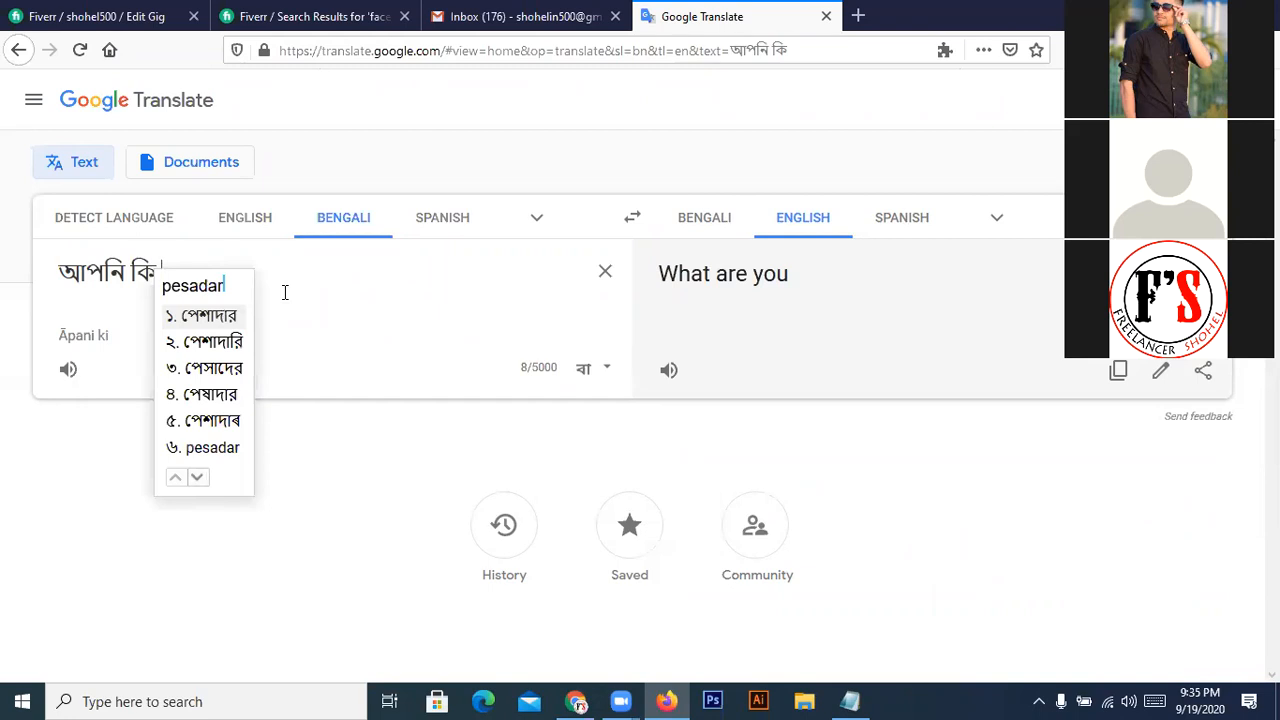
key(space)
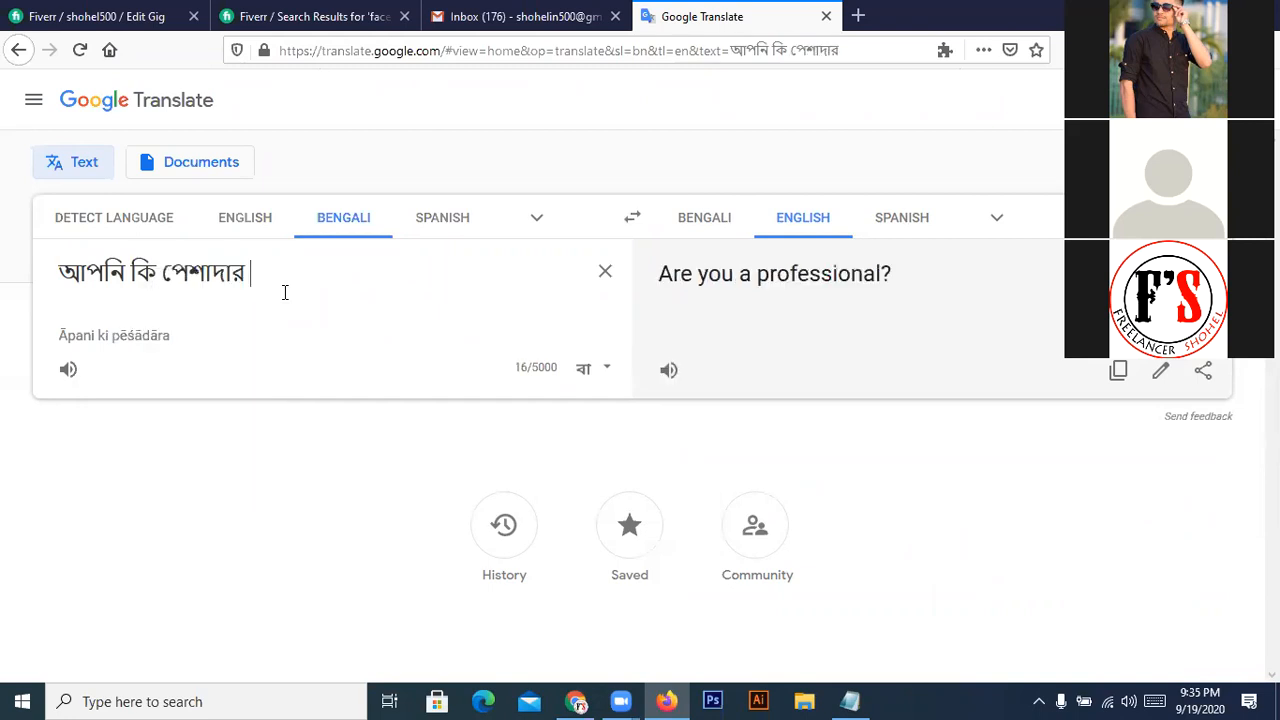
text(facebook)
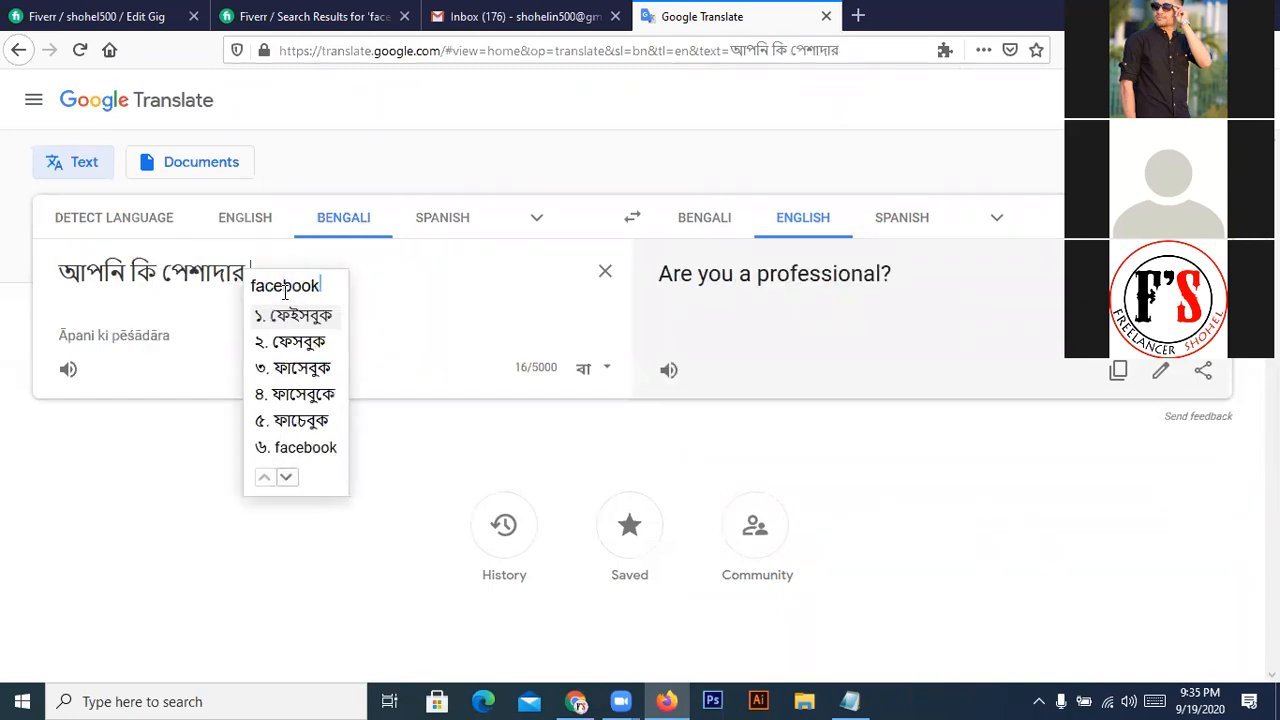
key(space)
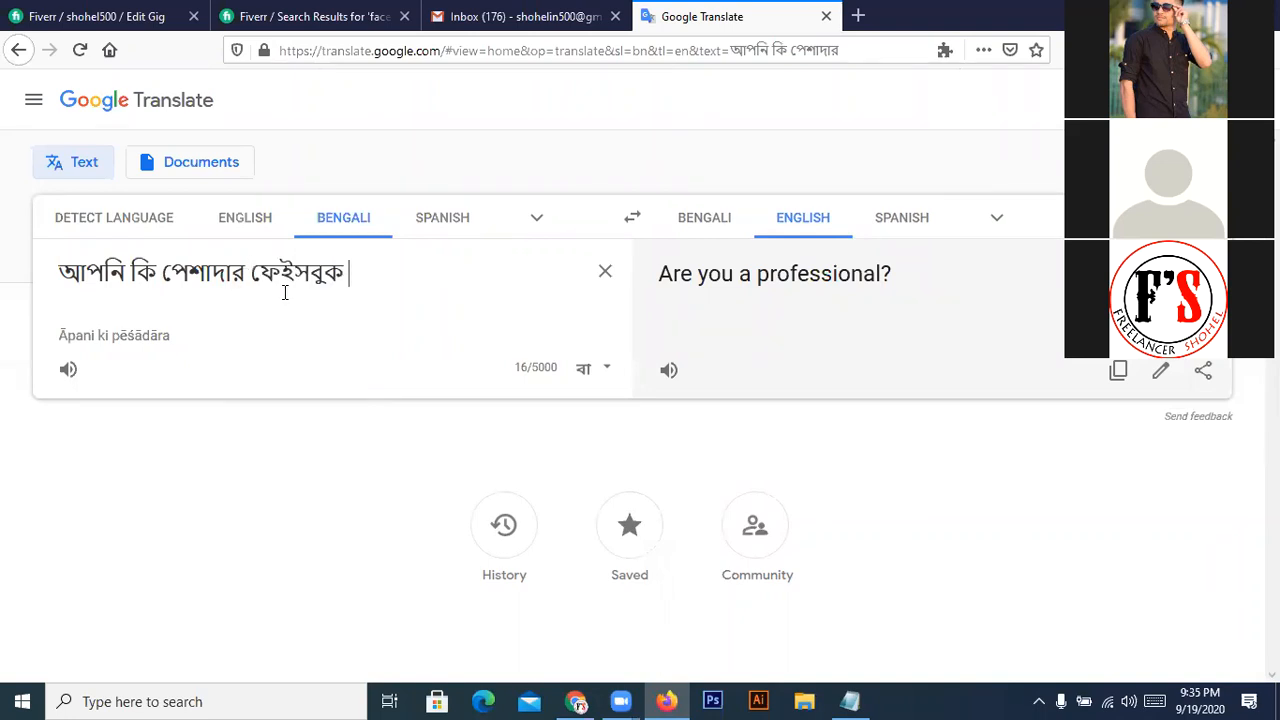
text(bipon)
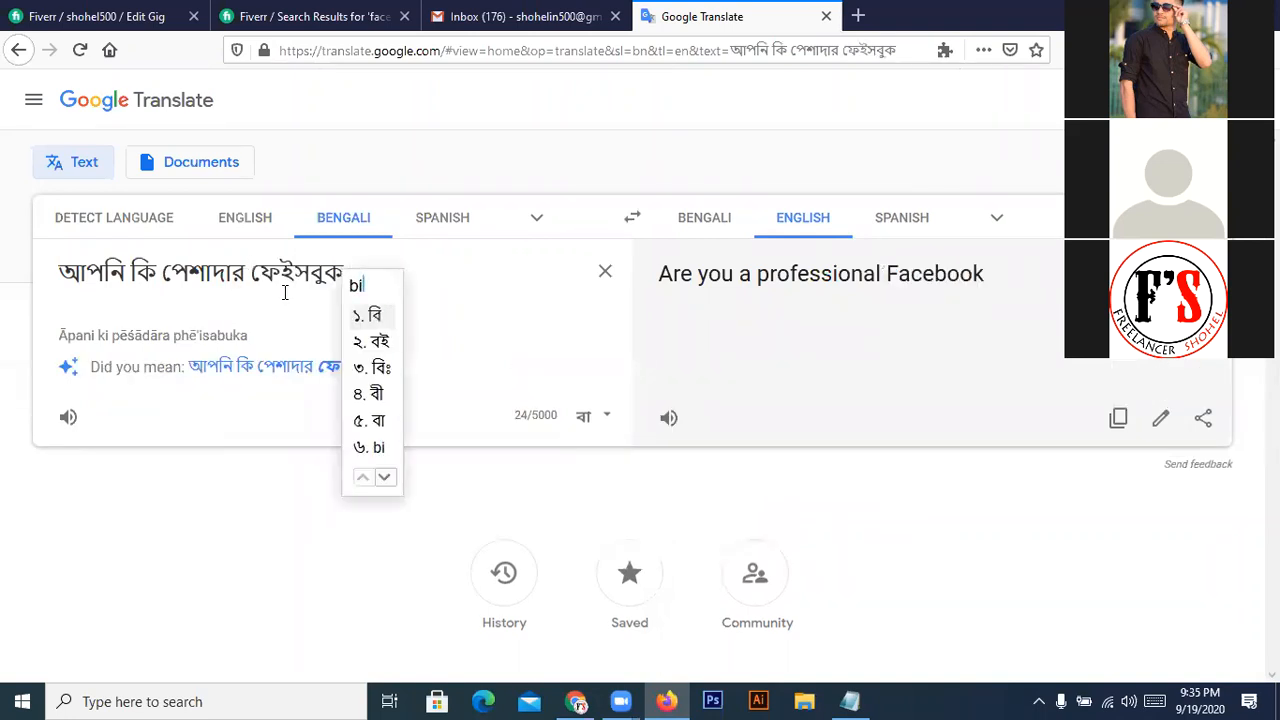
text(on)
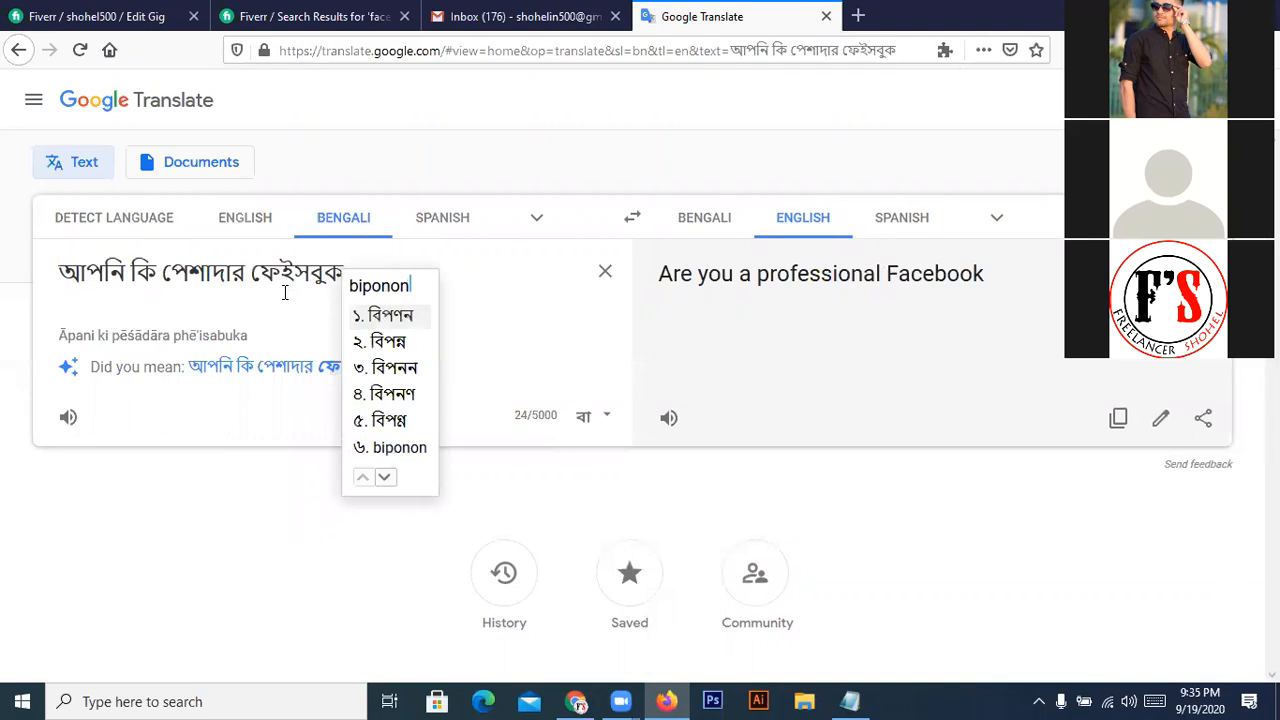
key(space)
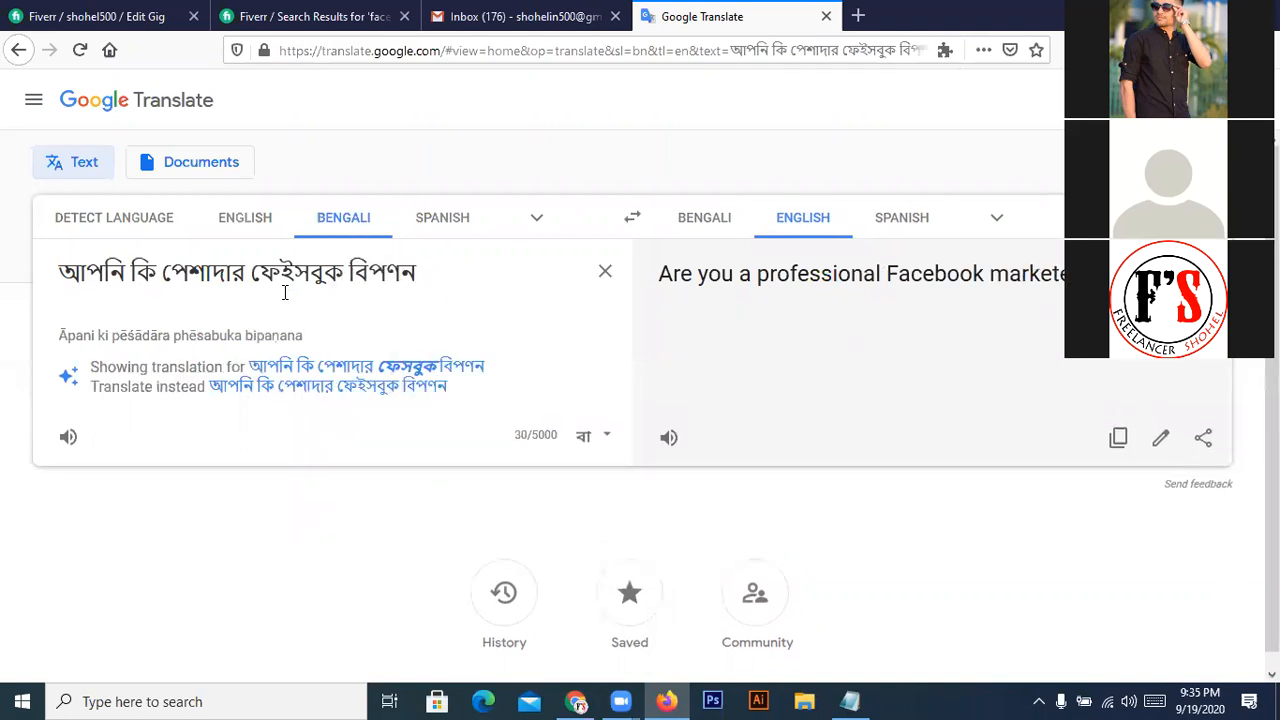
- Complete the Bengali question by adding "এবং প্রচারের সন্ধান করছেন?" to the source text
text(ebong)
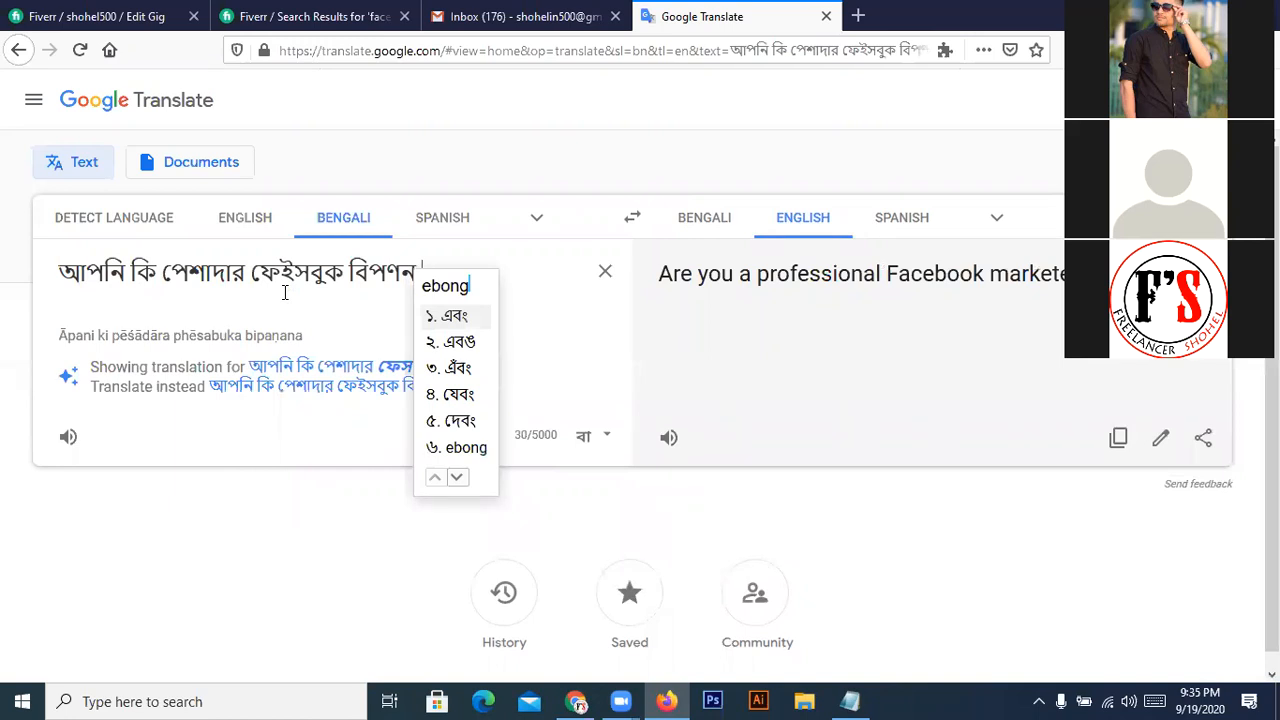
key(space)
text(procher)
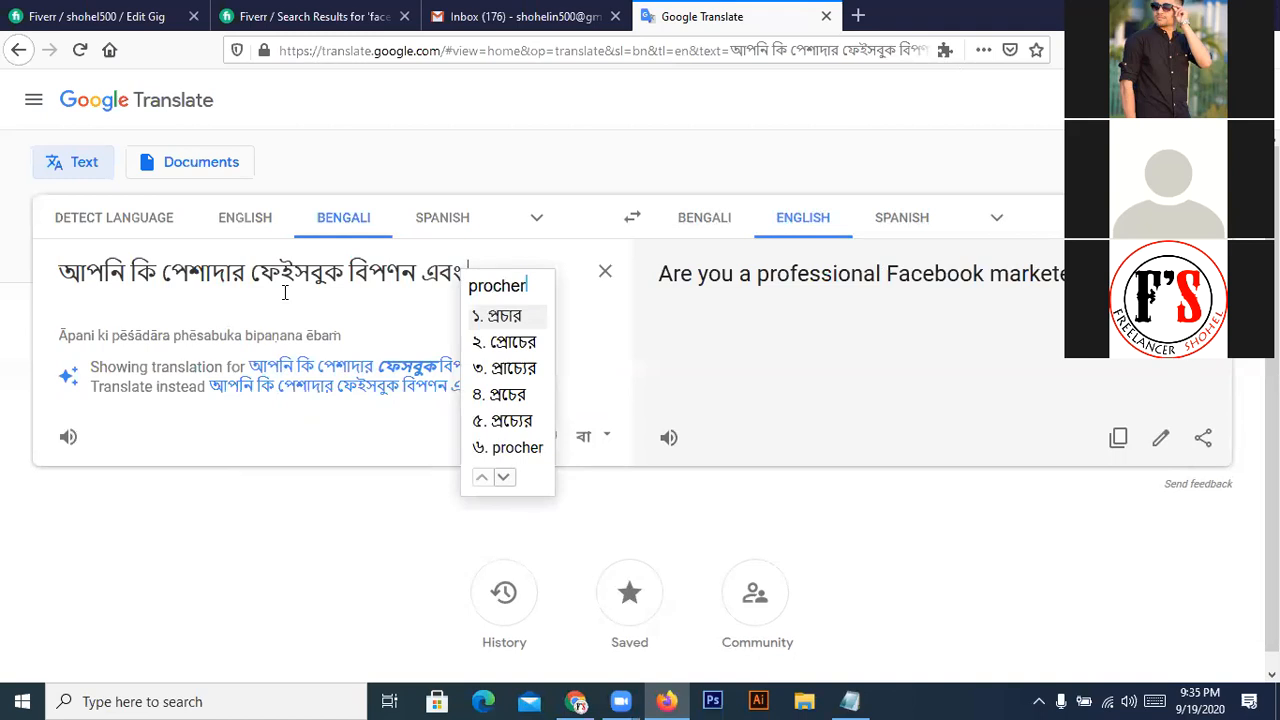
key(BackSpace)
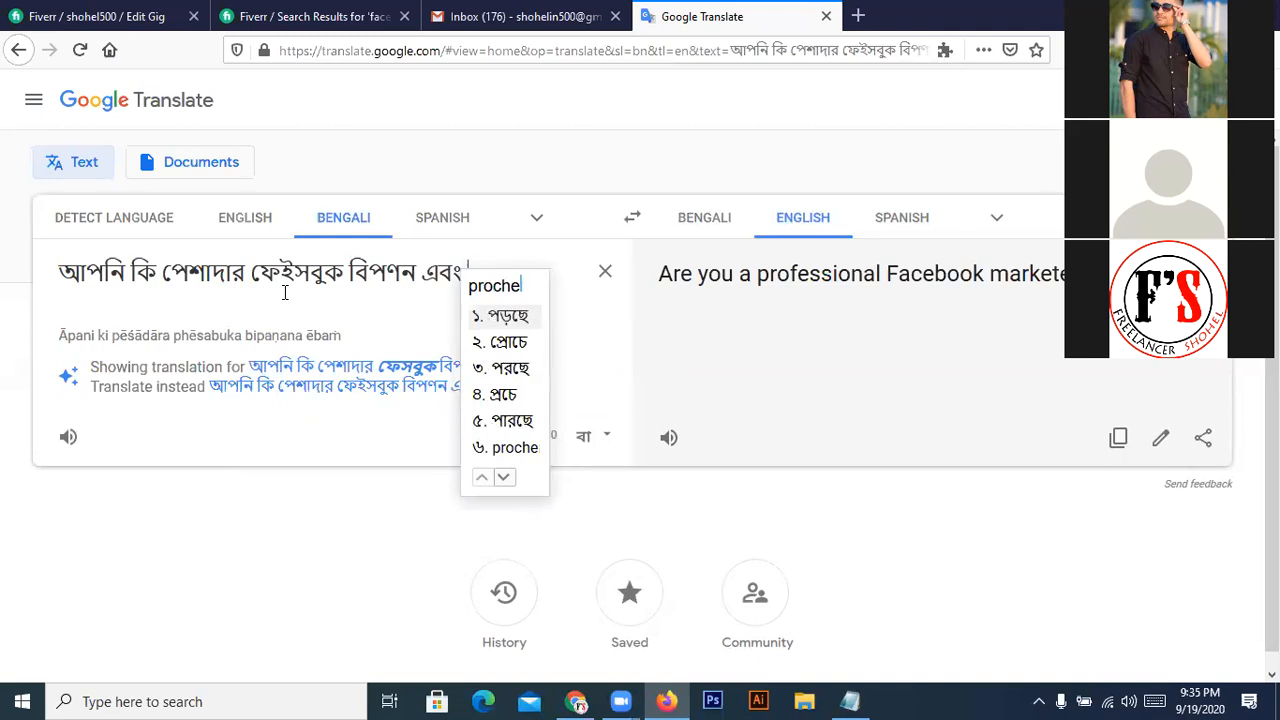
key(BackSpace)
text(arer)
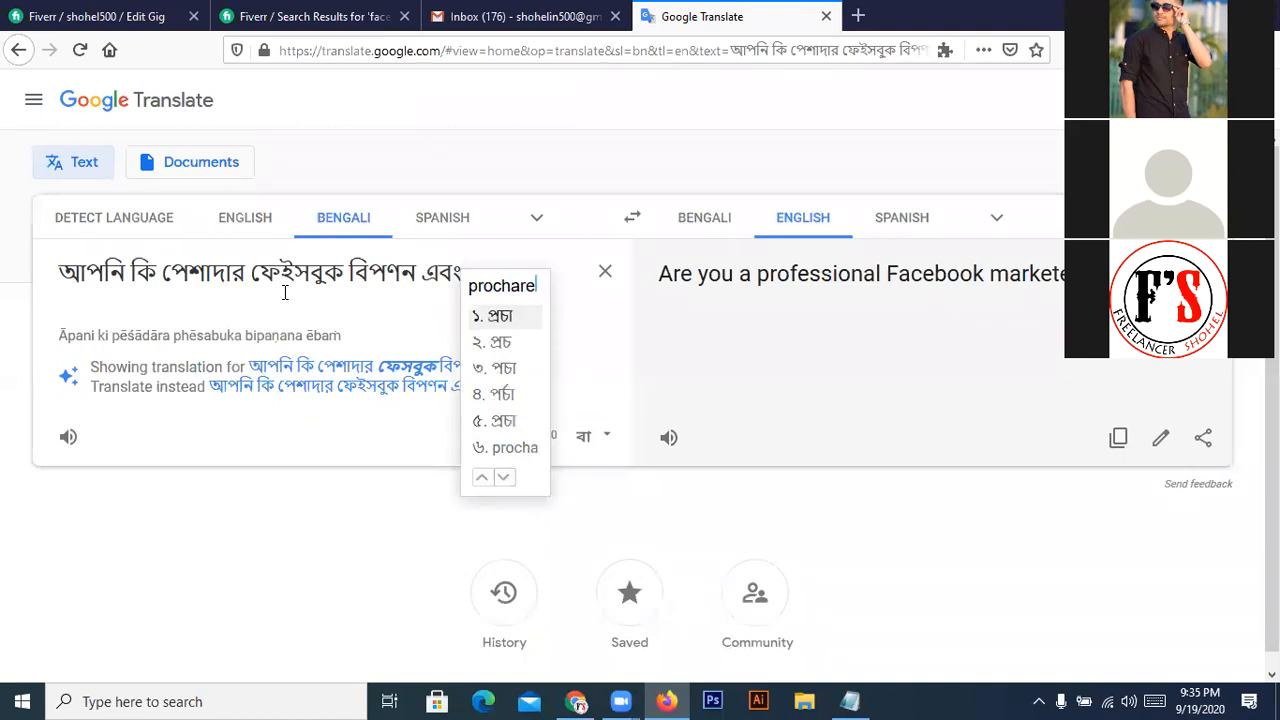
key(space)
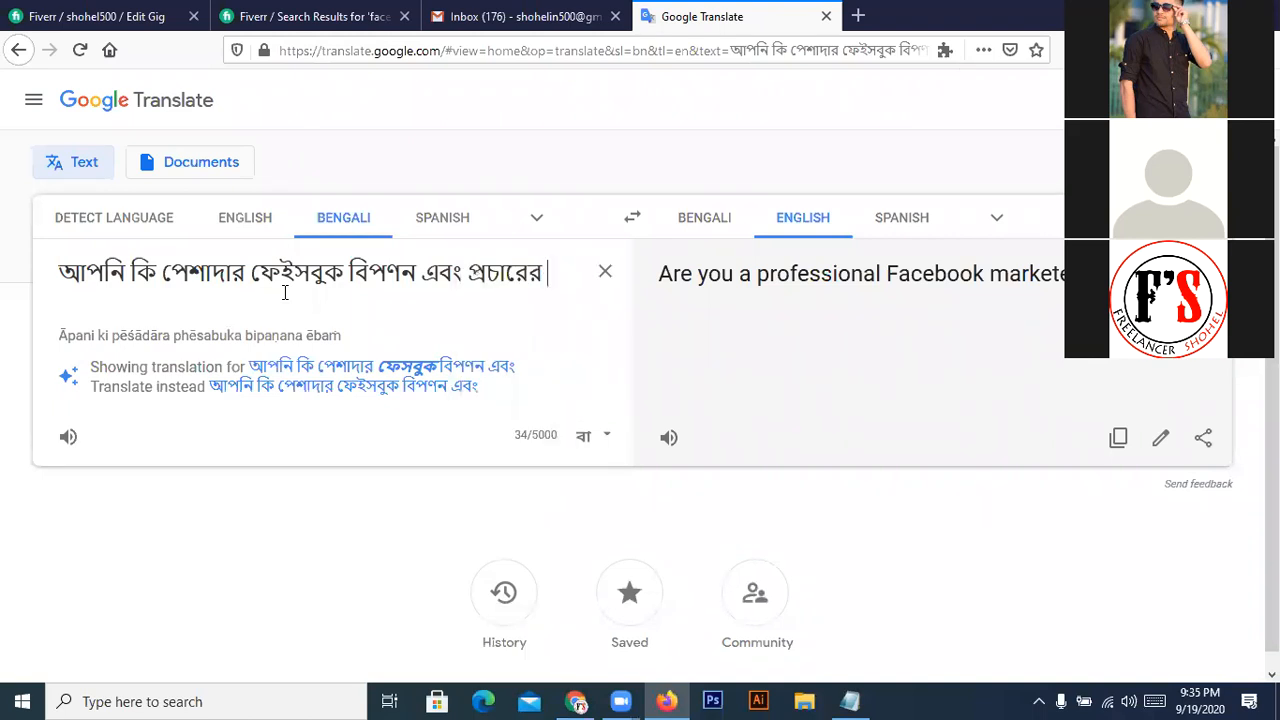
text(sh)
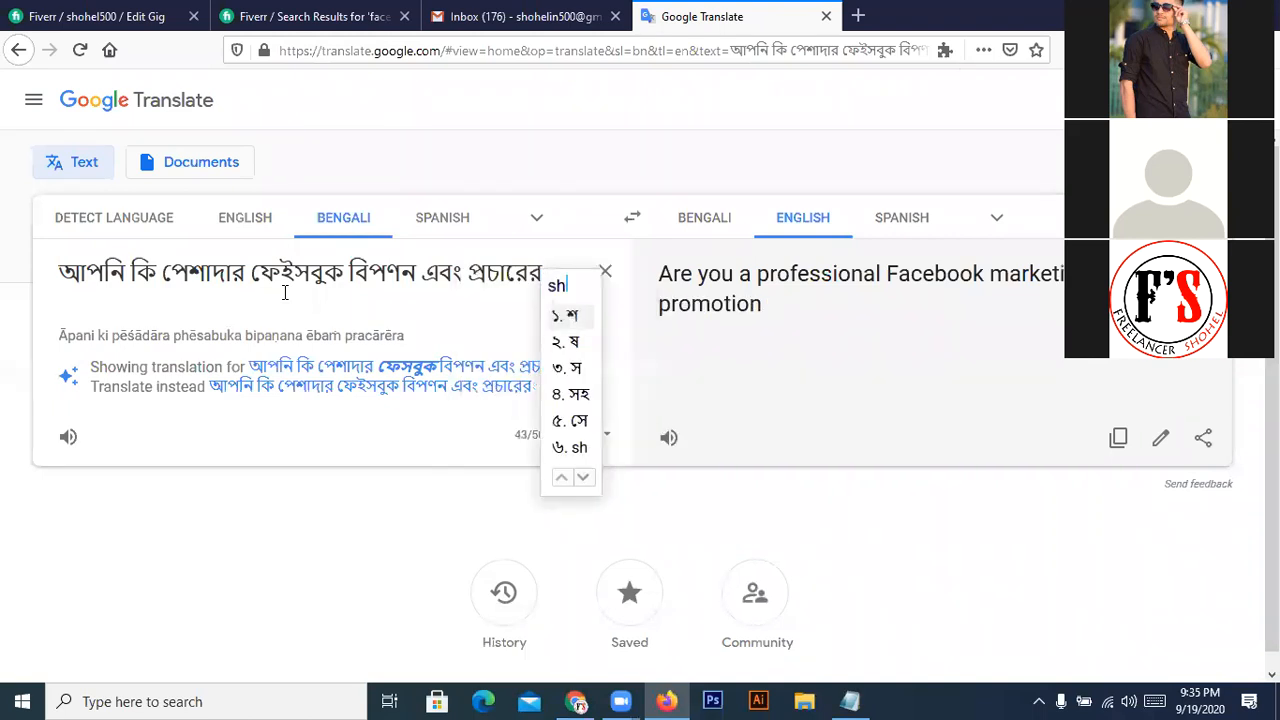
text(ondhan)
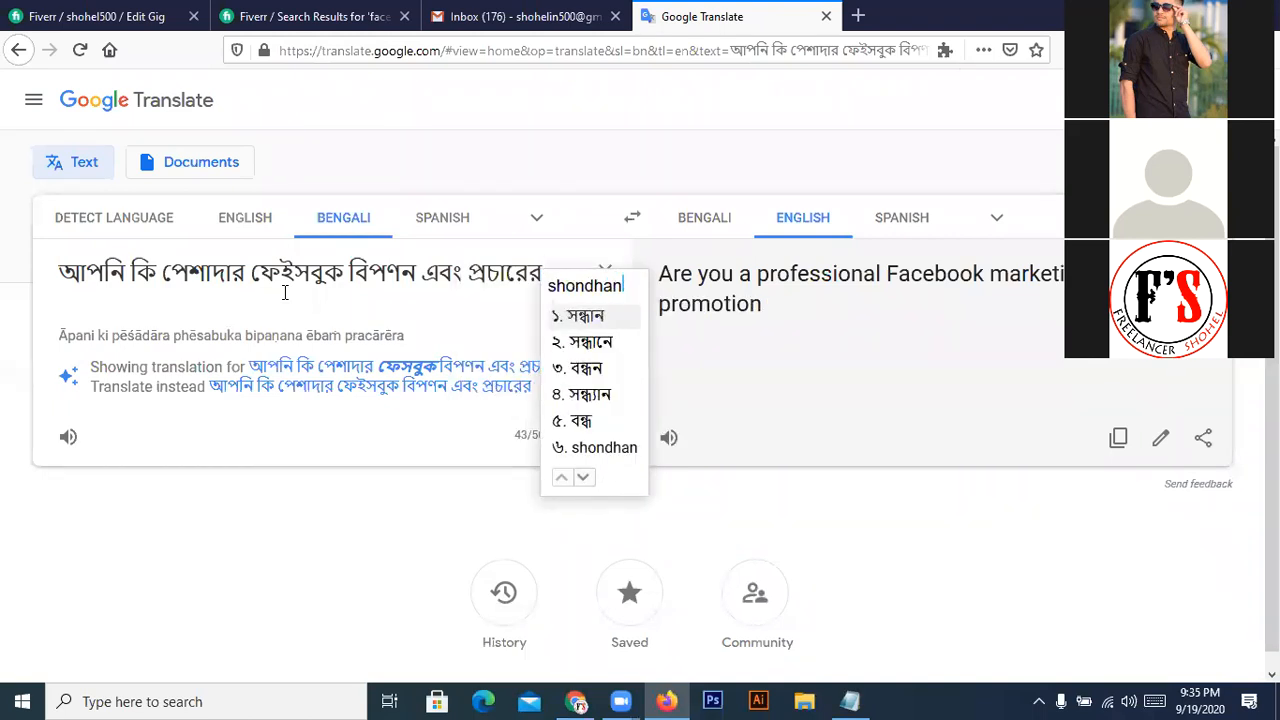
key(space)
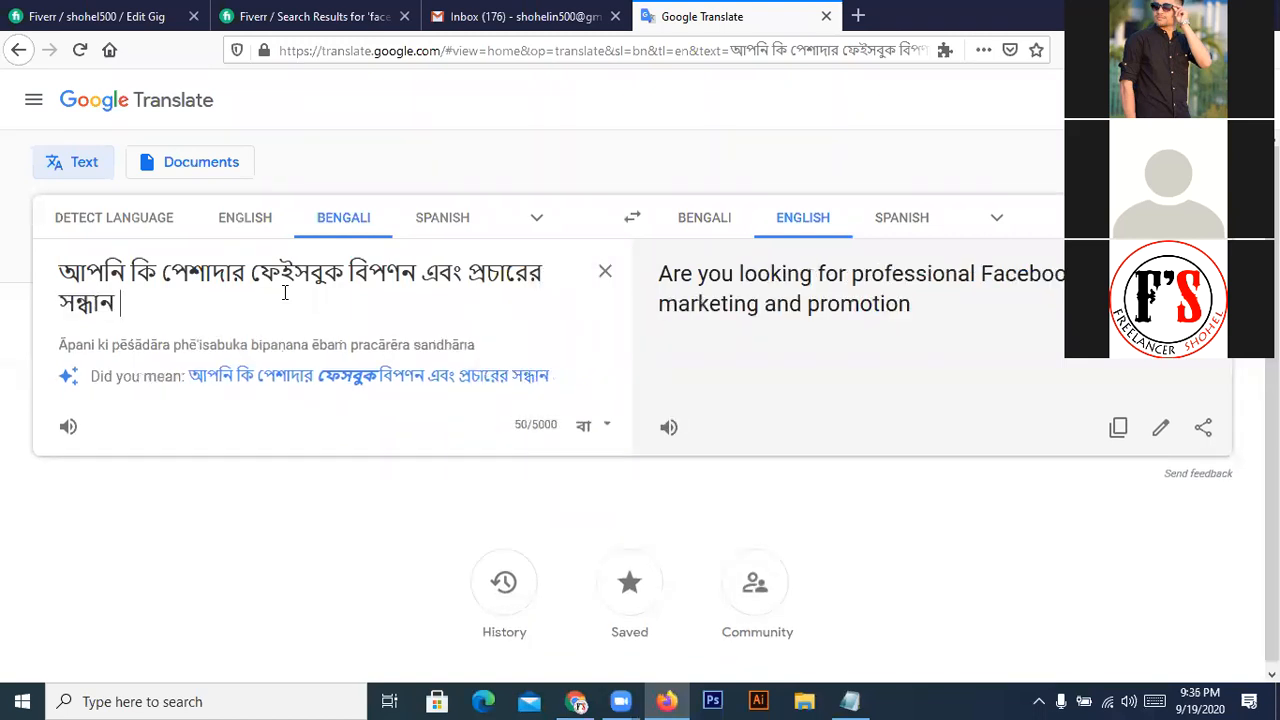
text(korchen)
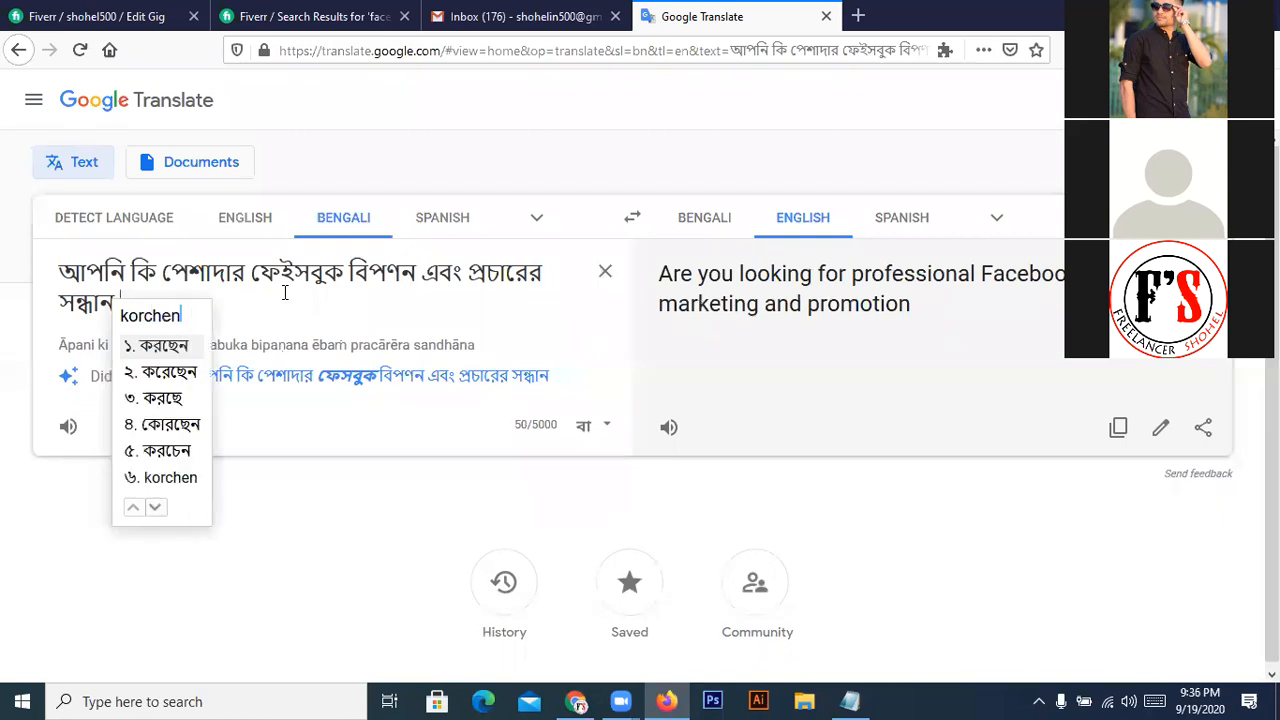
key(space)
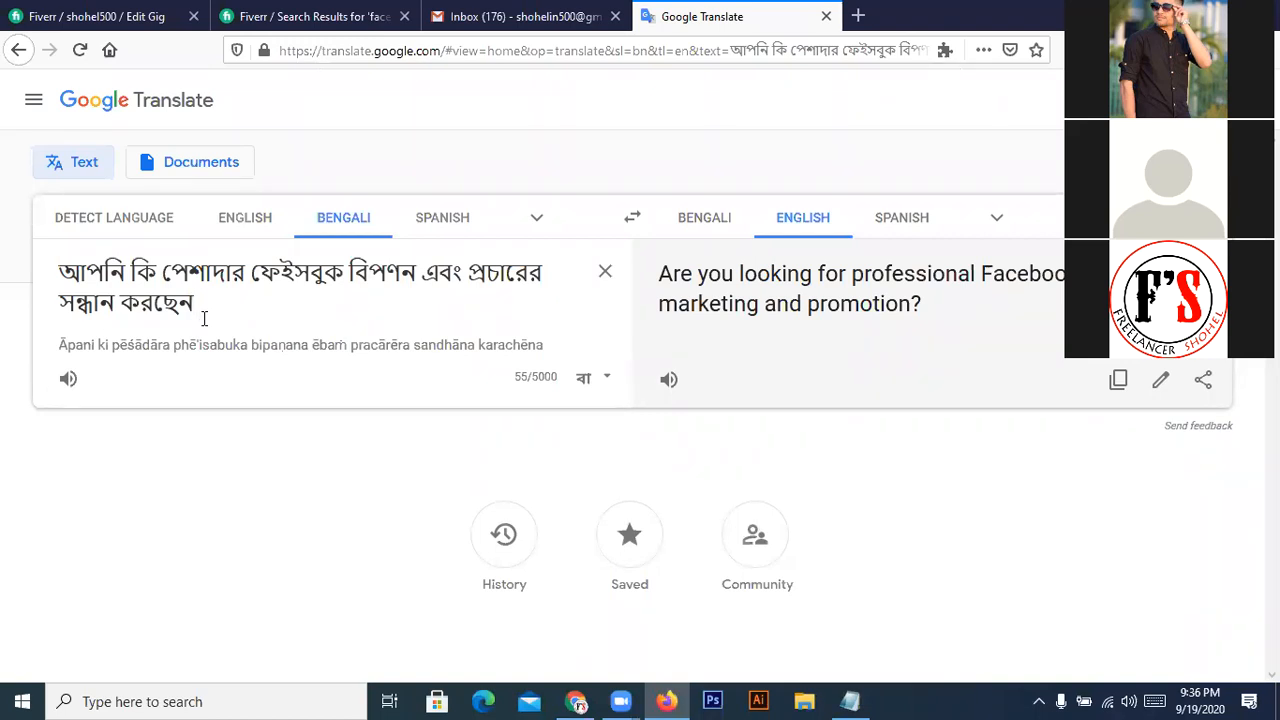
text(?)
- Add the second Bengali sentence "তাহলে আপনি সঠিক জায়গায় আছেন।" after the question
text(tahole)
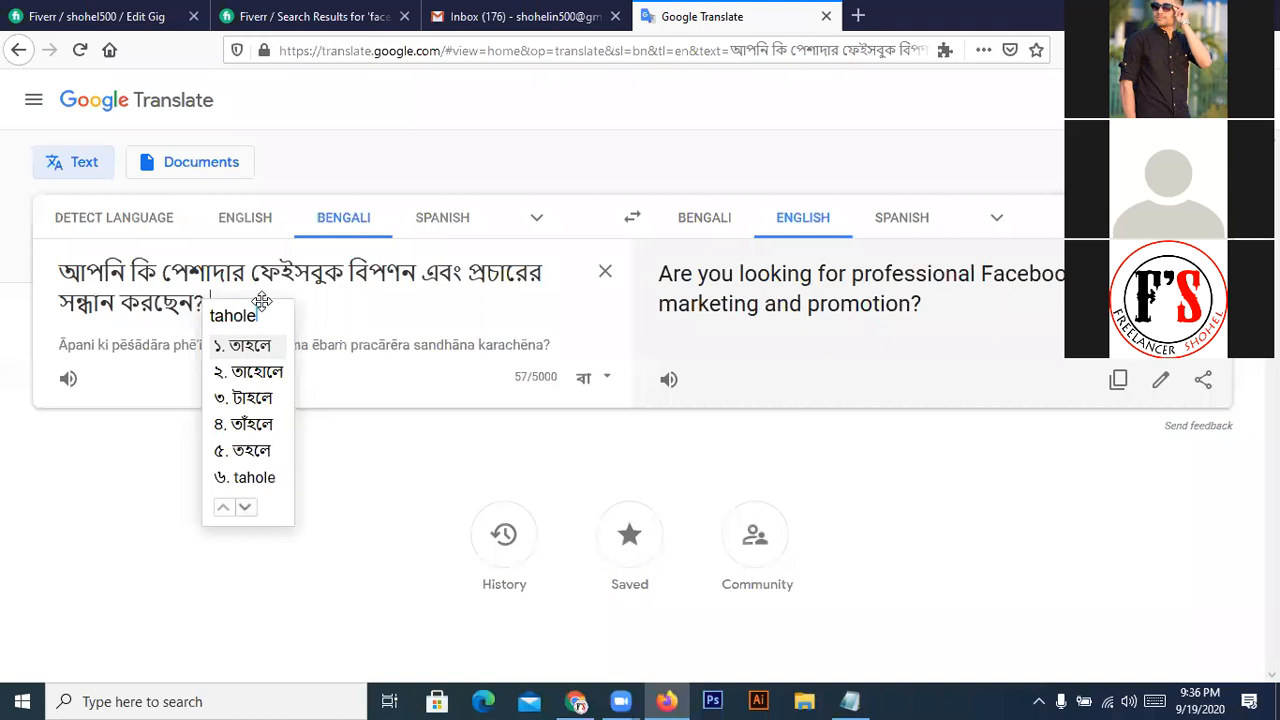
text( apni)
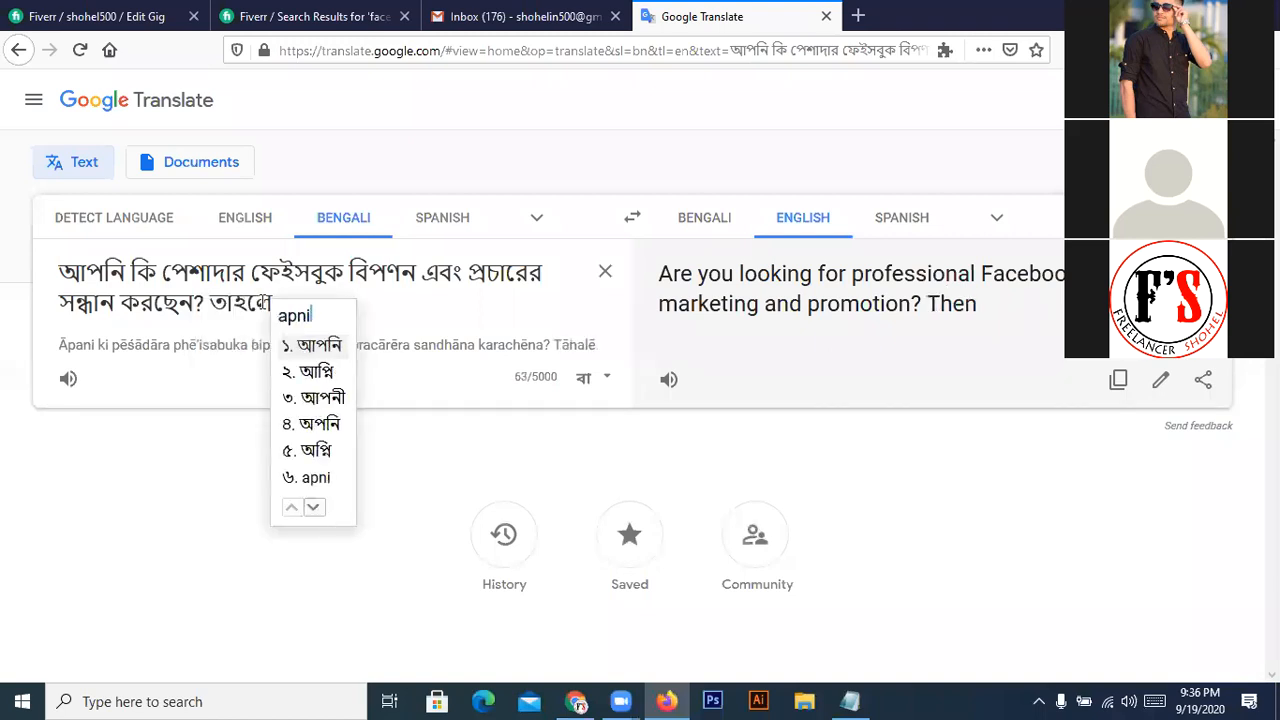
text( sotik)
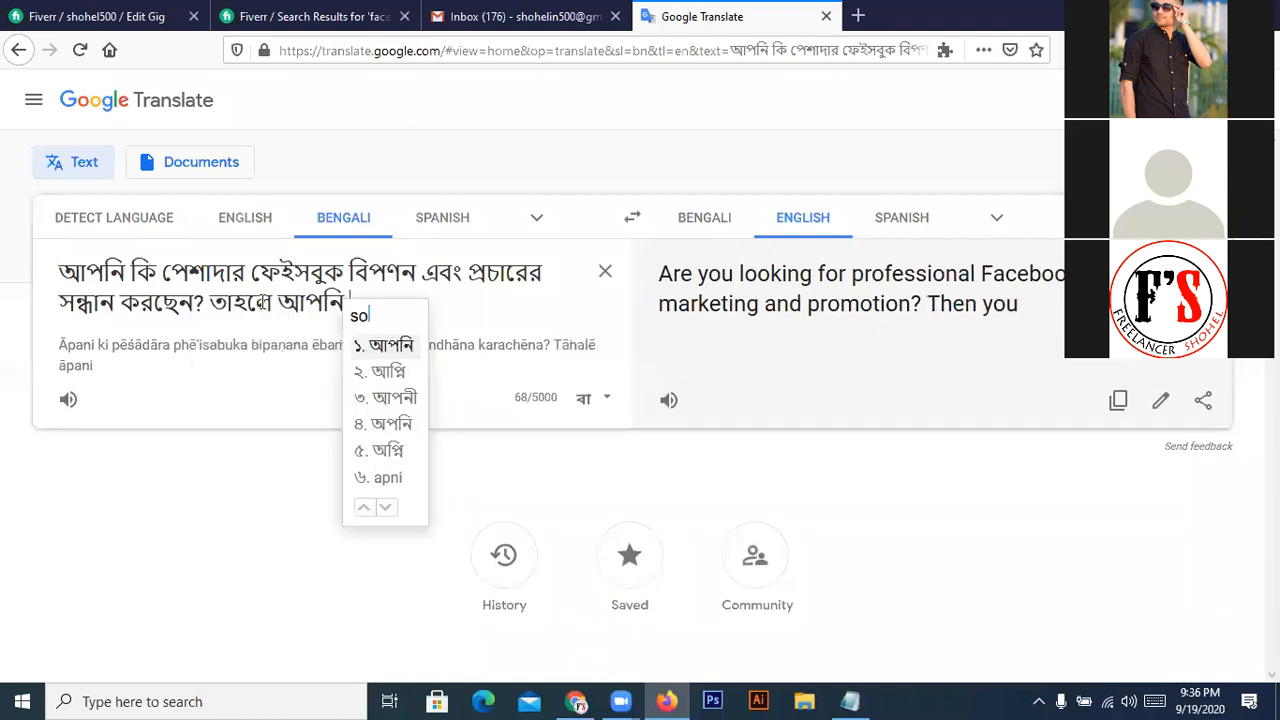
text( jayga)
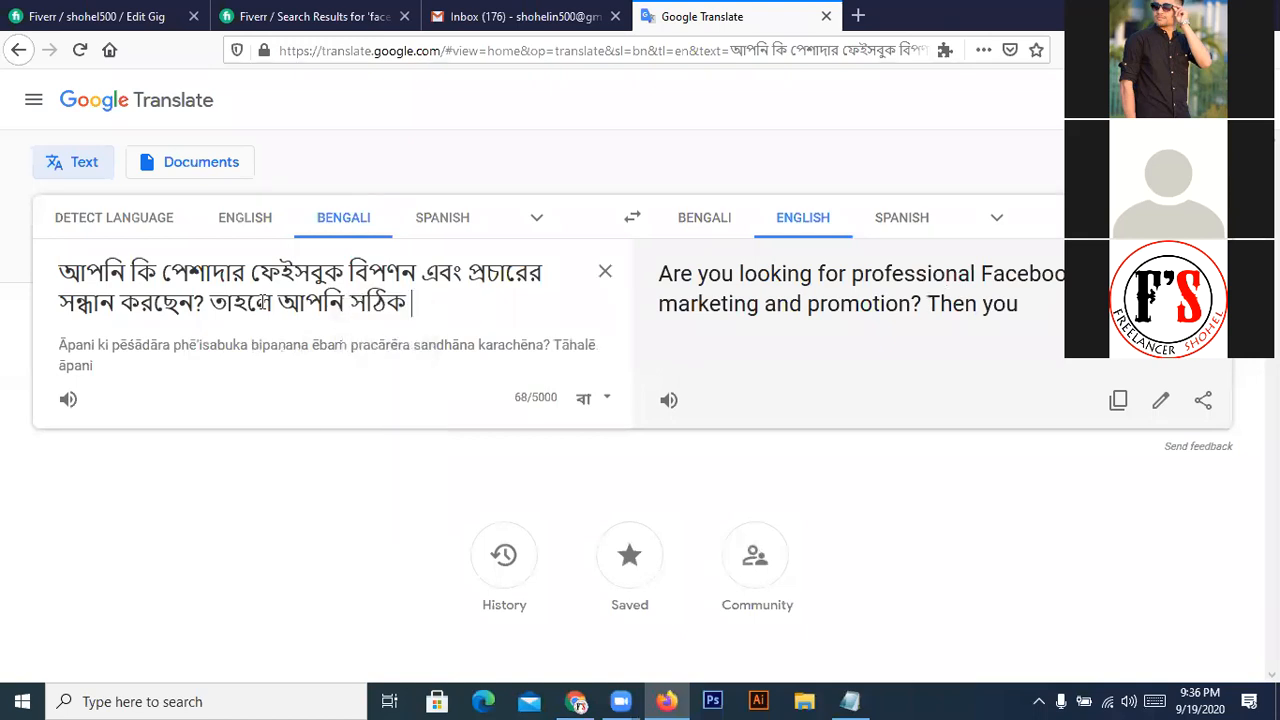
text(y)
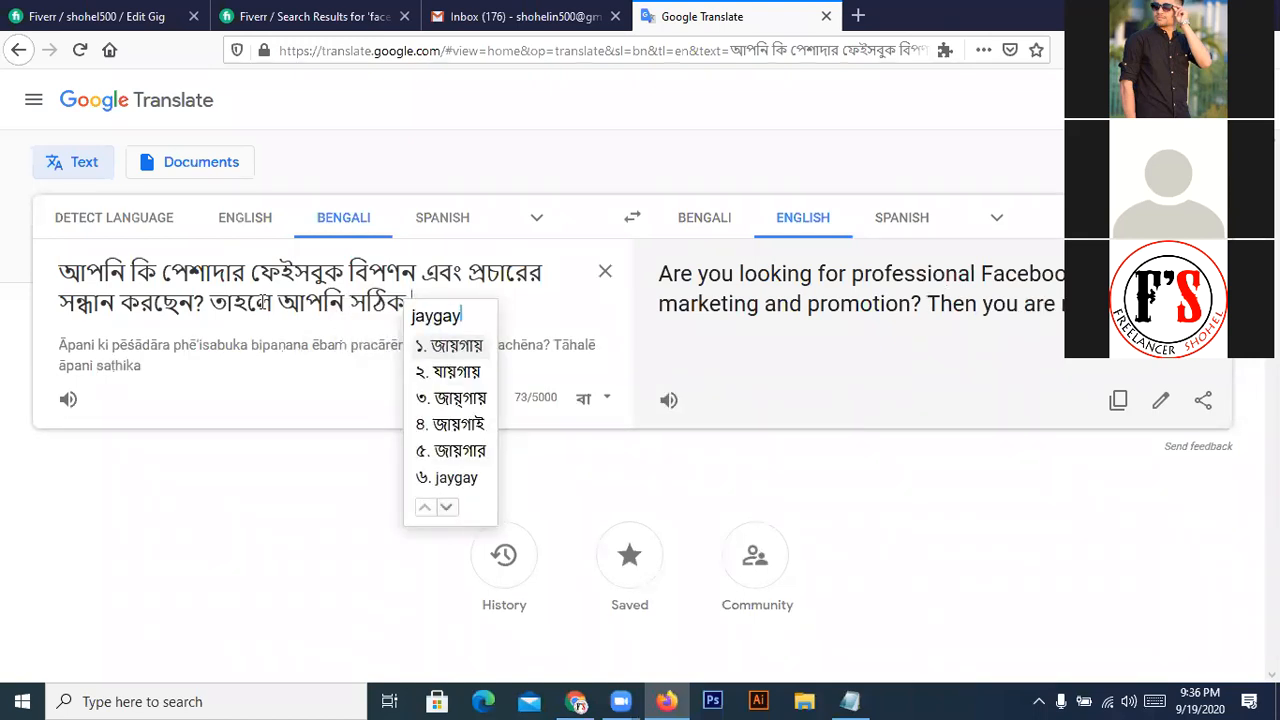
text( achen)
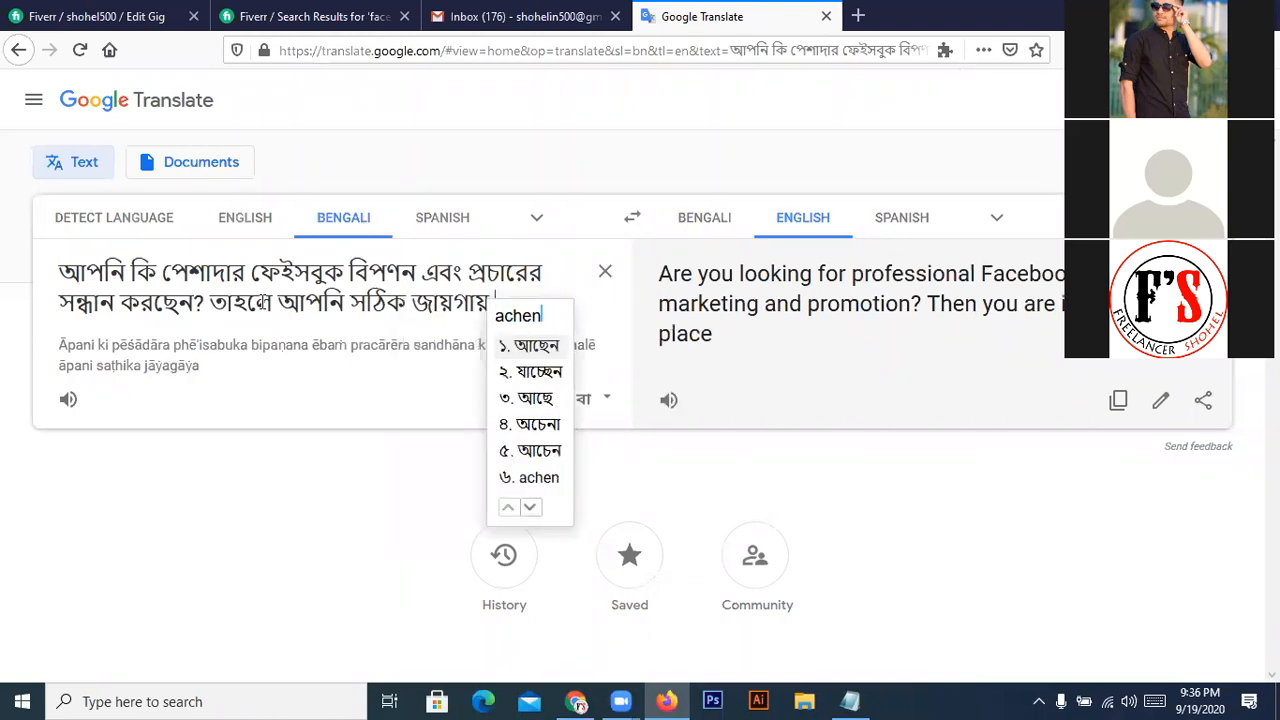
key(Return)
text(।)
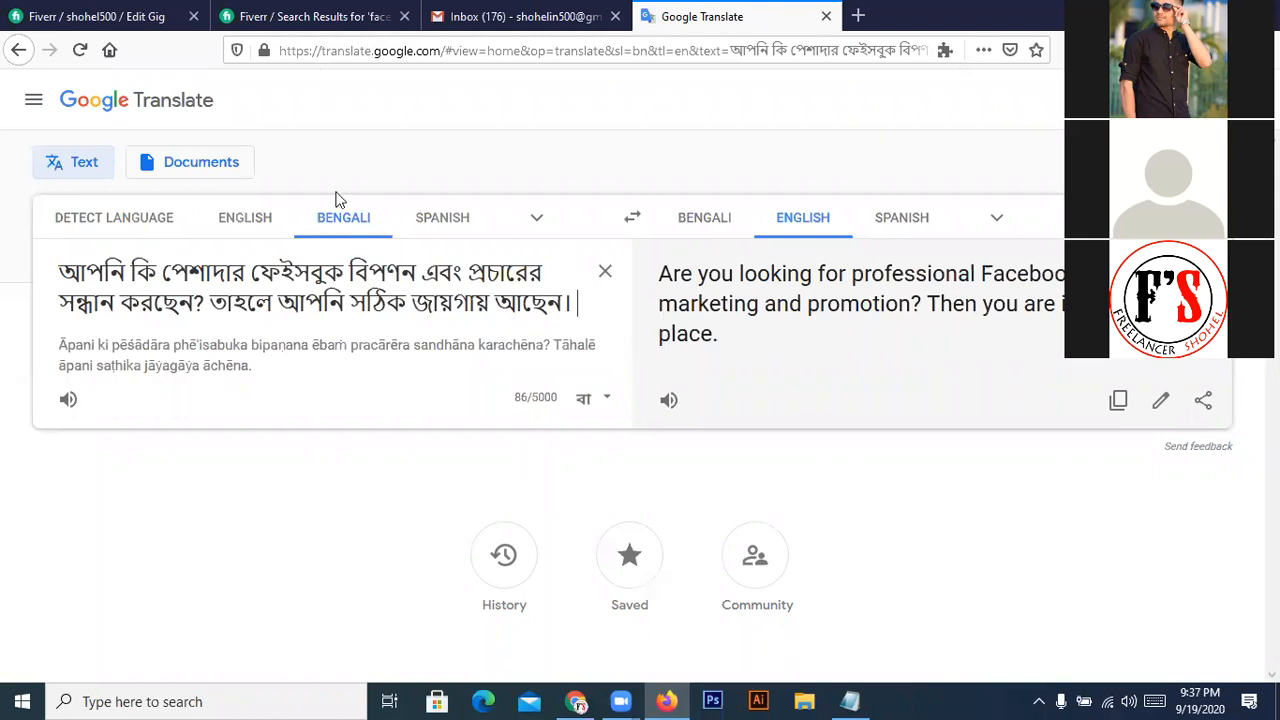
- Switch to the Fiverr gig and enter the description heading ">>>>>>>>>>Welcome To My Facebook Marketing Gig<<<<<<<<<<"
click(163, 18)
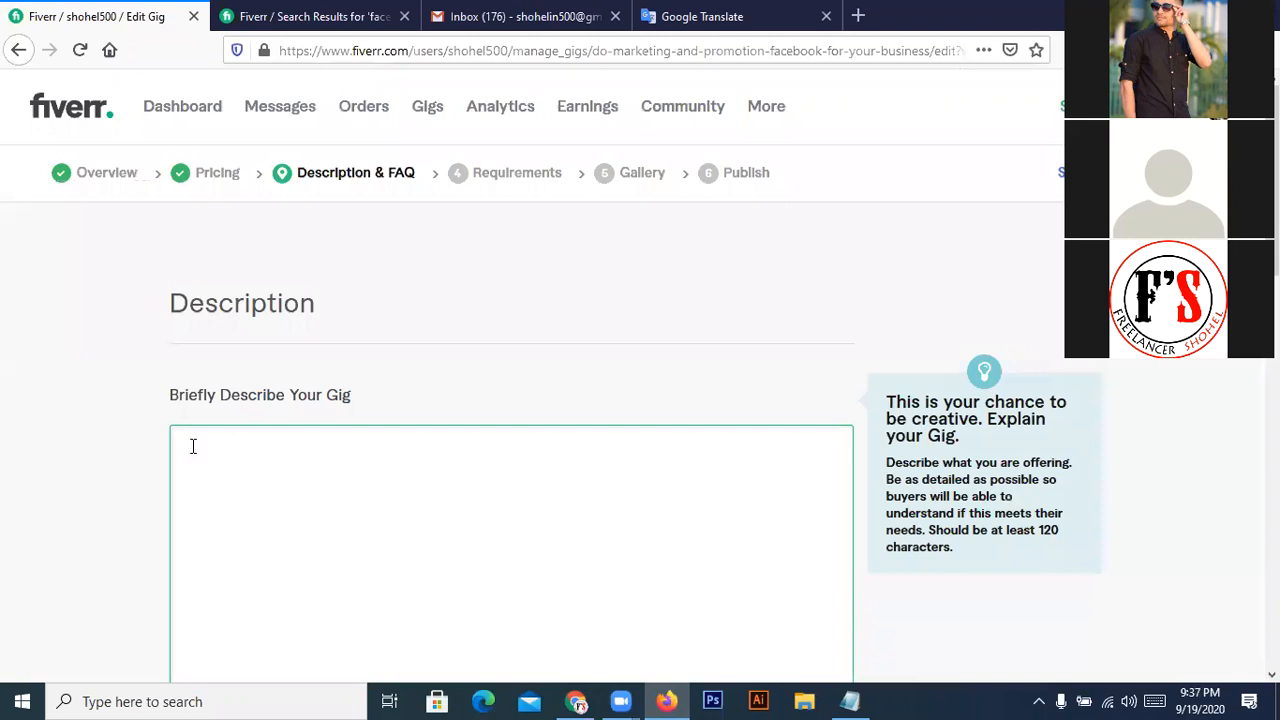
text(>>>>>>>>>>Welcome To )
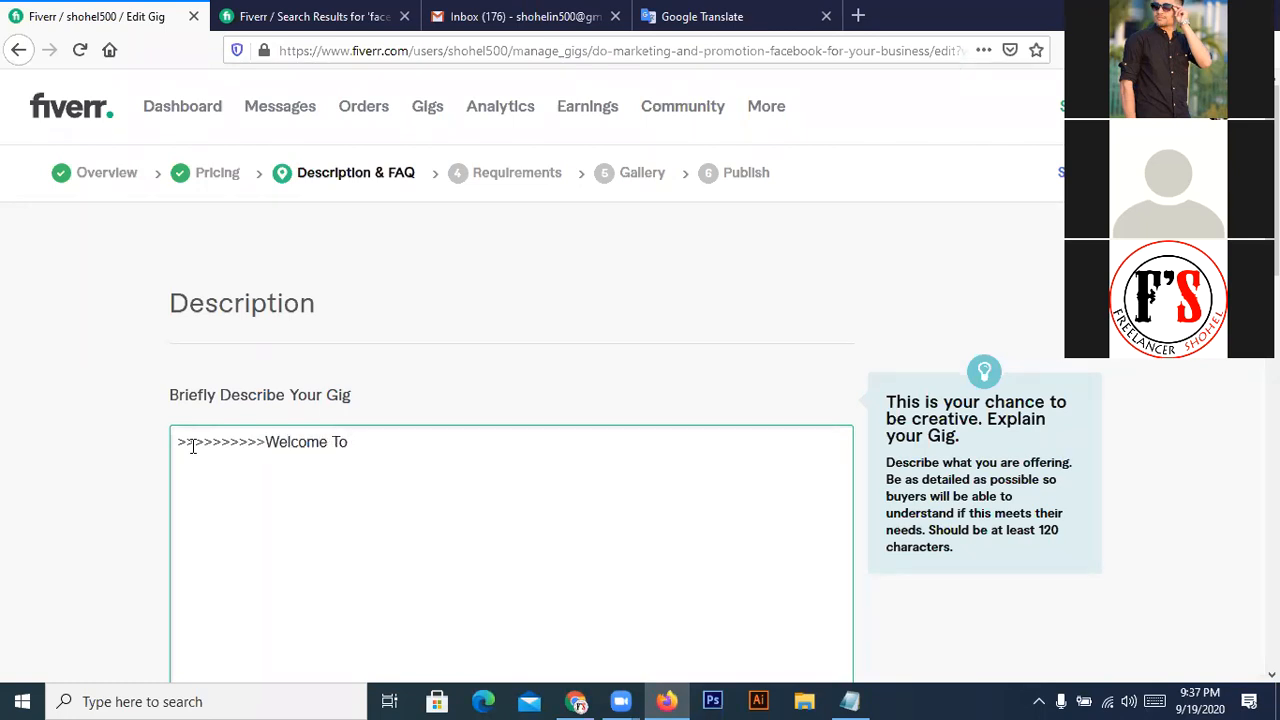
text(My Facebook Mar)
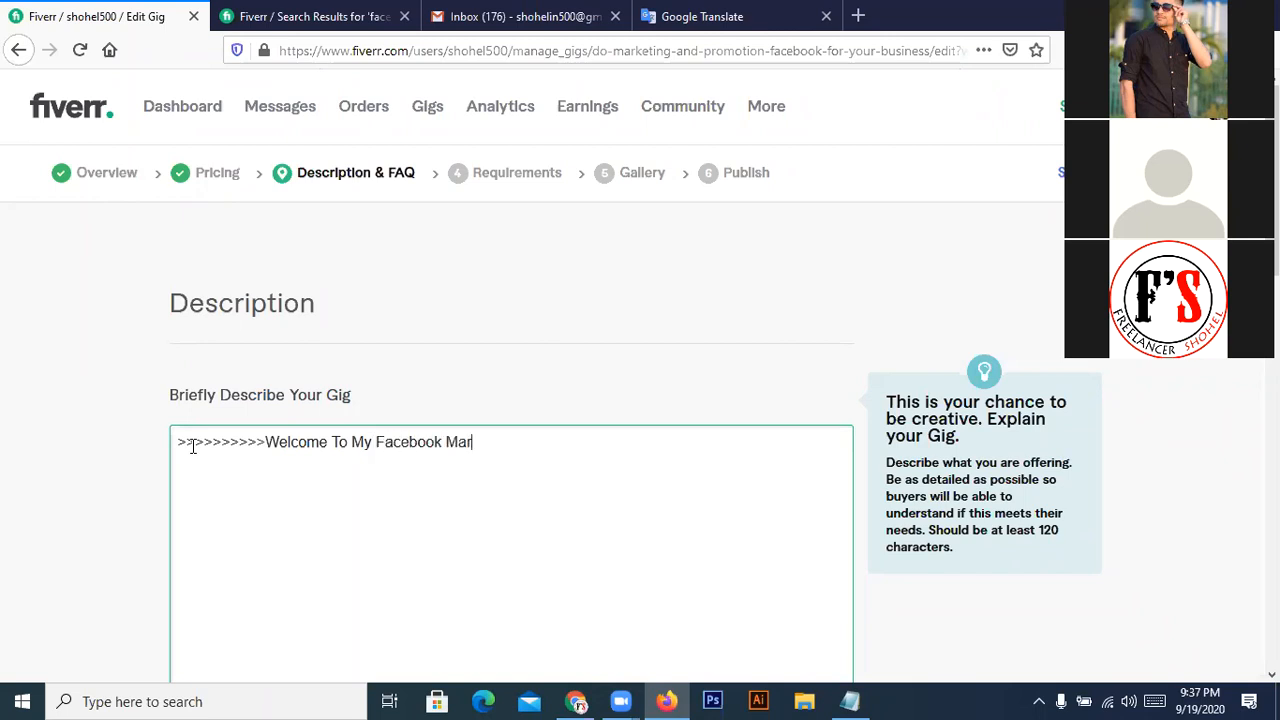
text(keting Gig<<<<<<<<<<)
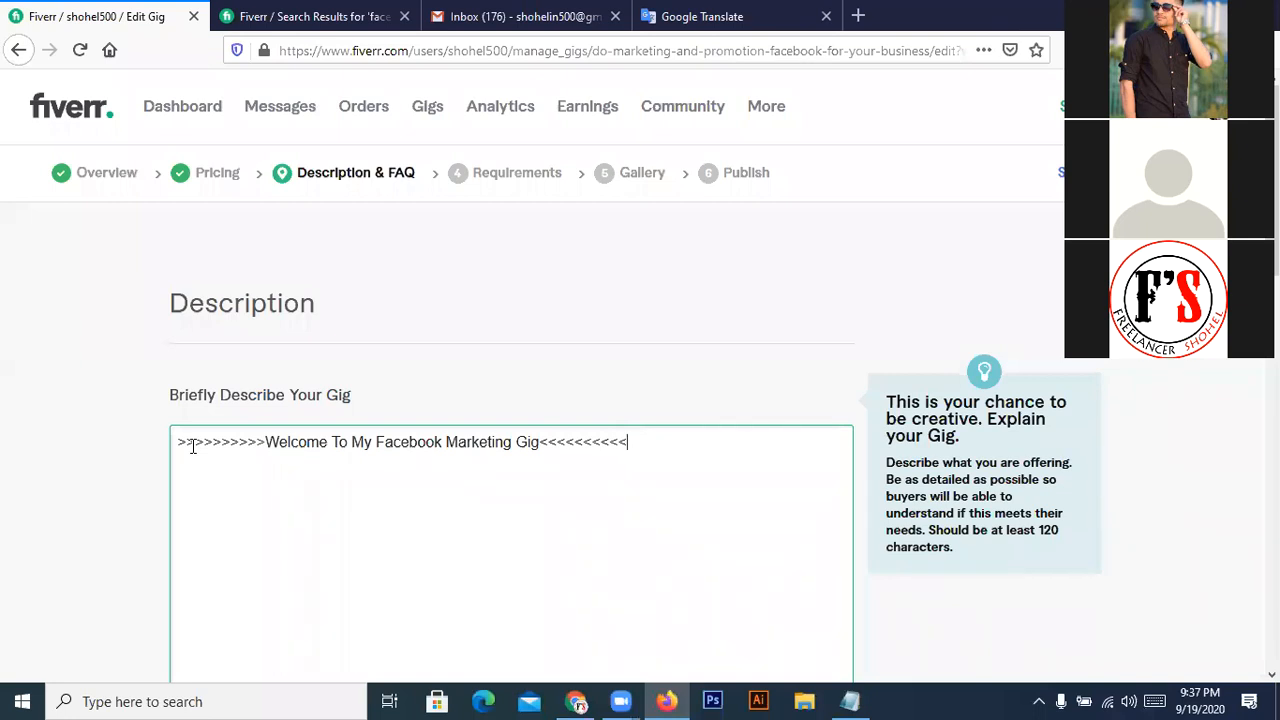
- Make the heading words "Welcome To My Facebook Marketing Gig" bold and apply highlighting to the "<<<<<<<<<<" after them
scroll(394, 469, down, 3)
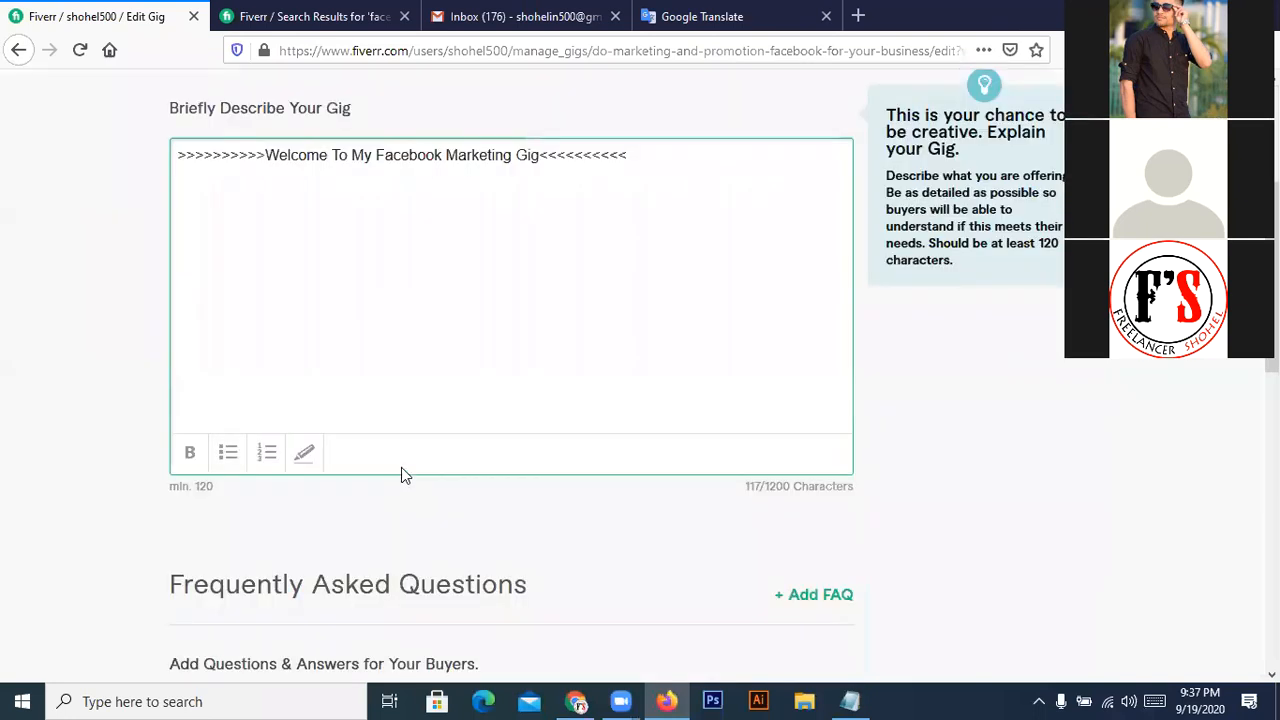
drag(540, 155, 268, 155)
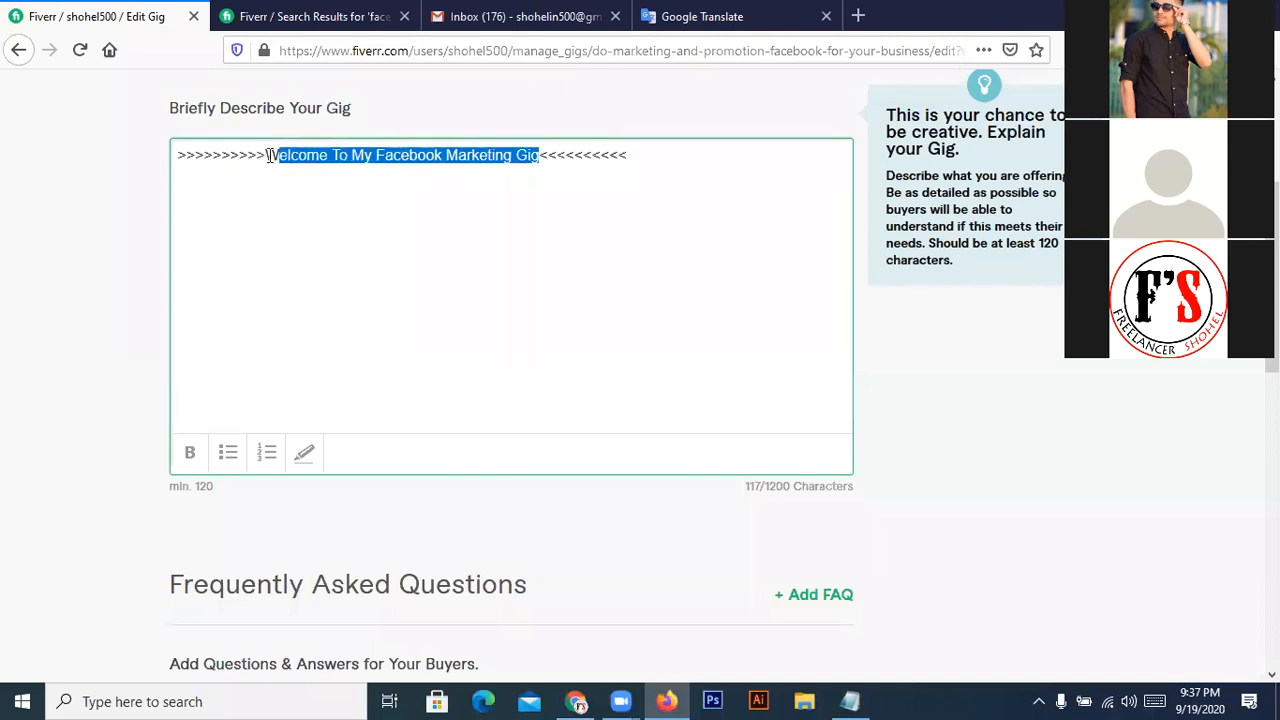
click(190, 462)
drag(557, 155, 677, 151)
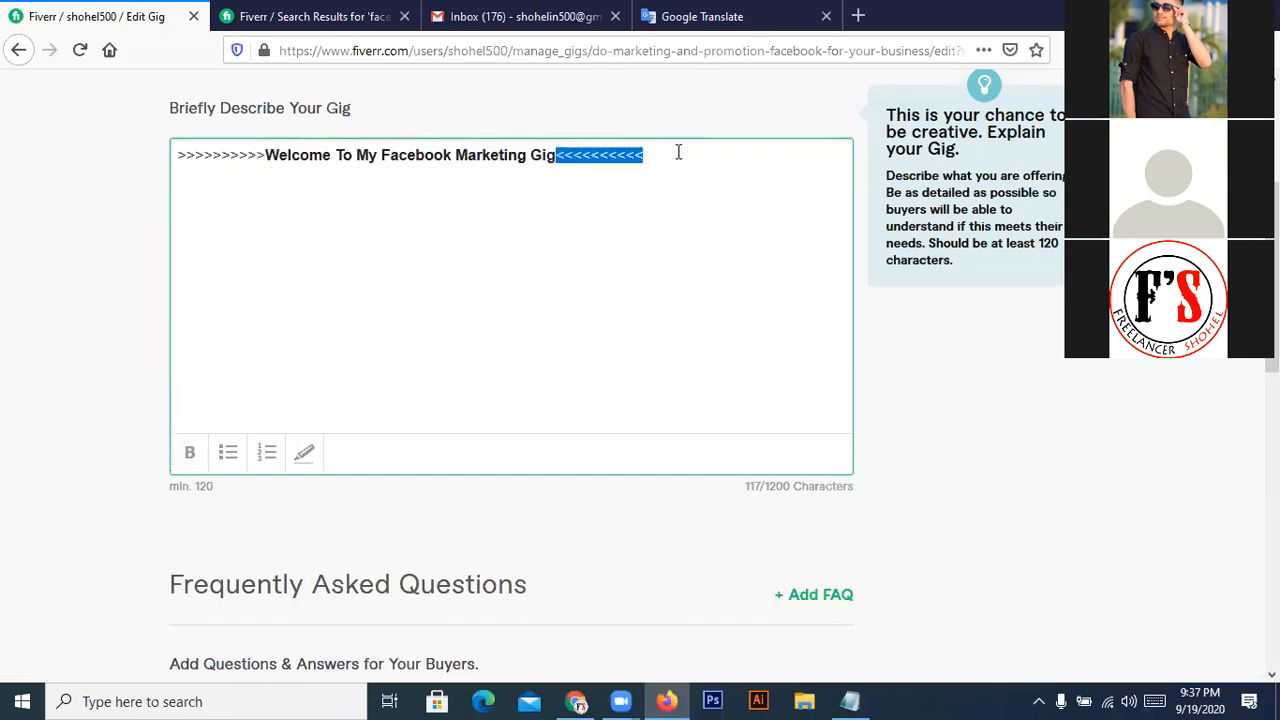
click(305, 455)
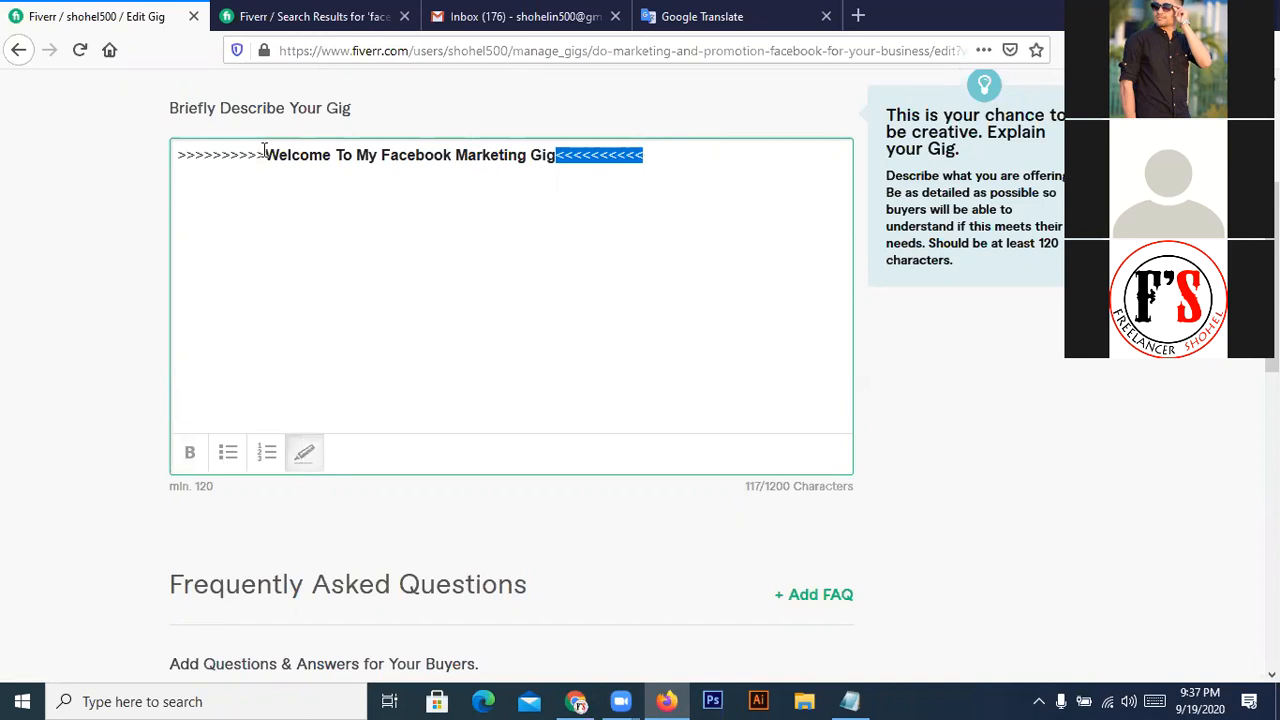
- Highlight the ">>>>>>>>>>" before the heading words and start a new line below the heading
drag(264, 155, 152, 160)
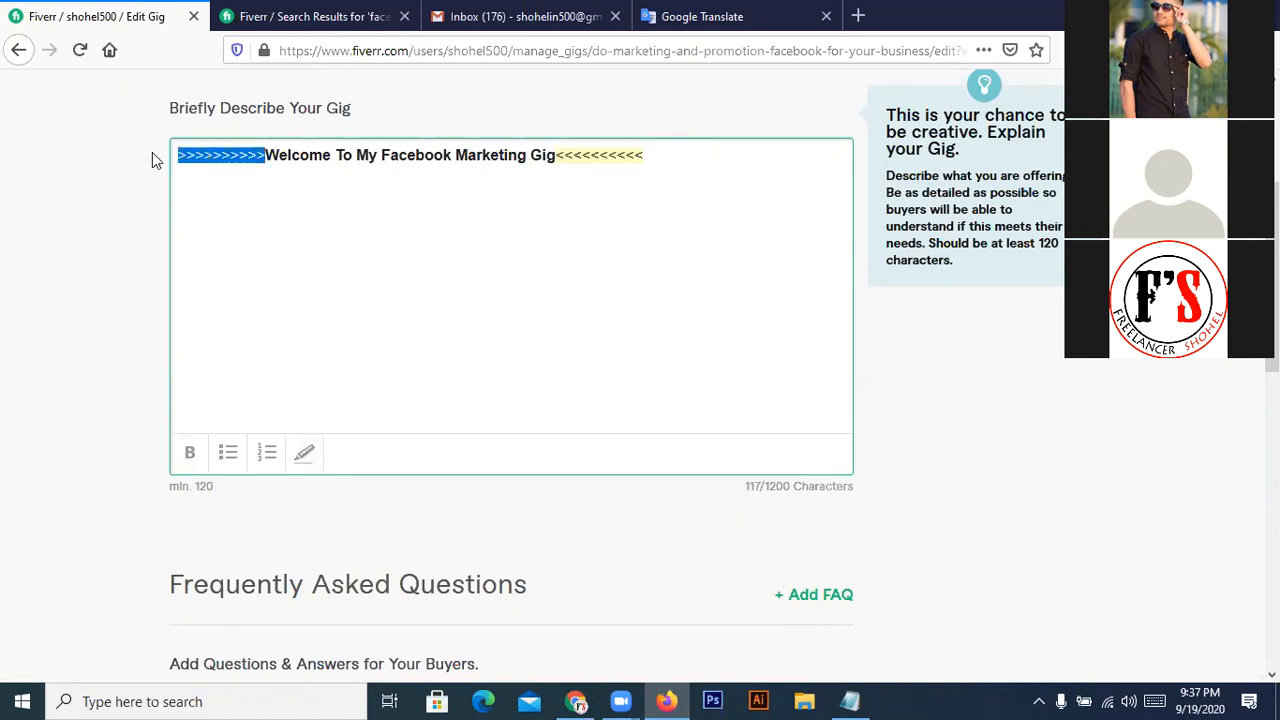
click(306, 453)
click(660, 157)
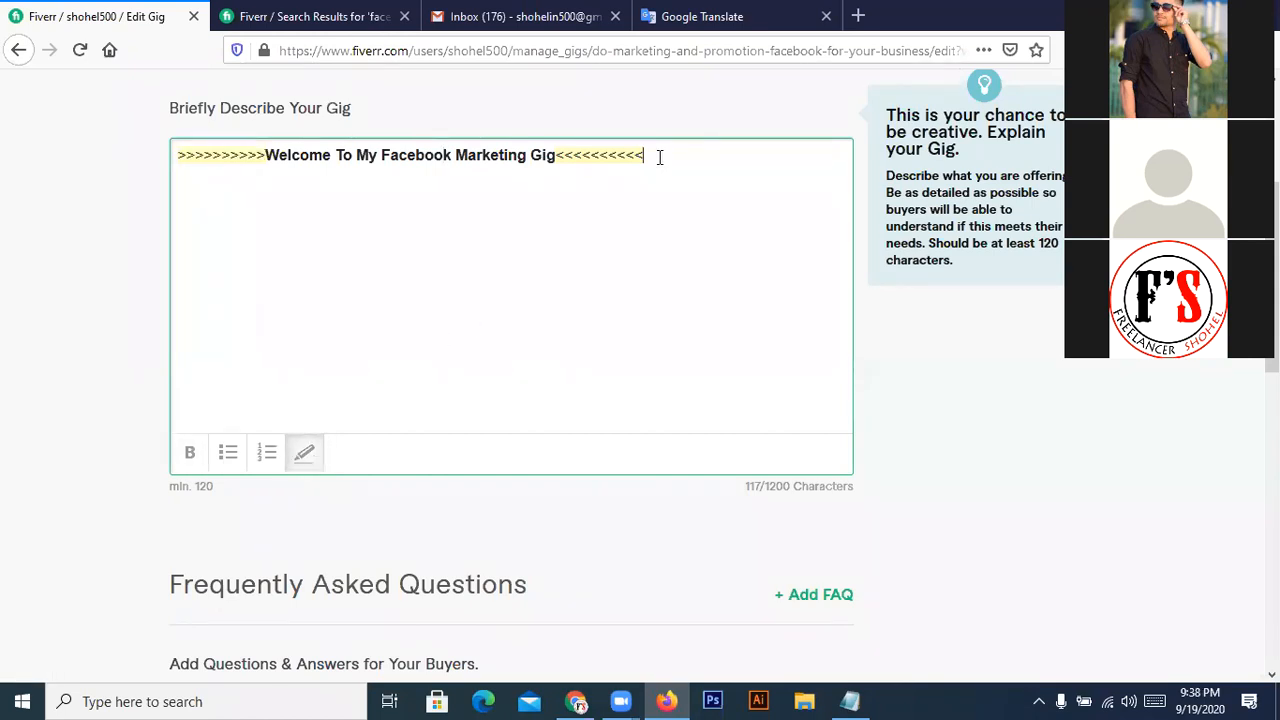
key(Return)
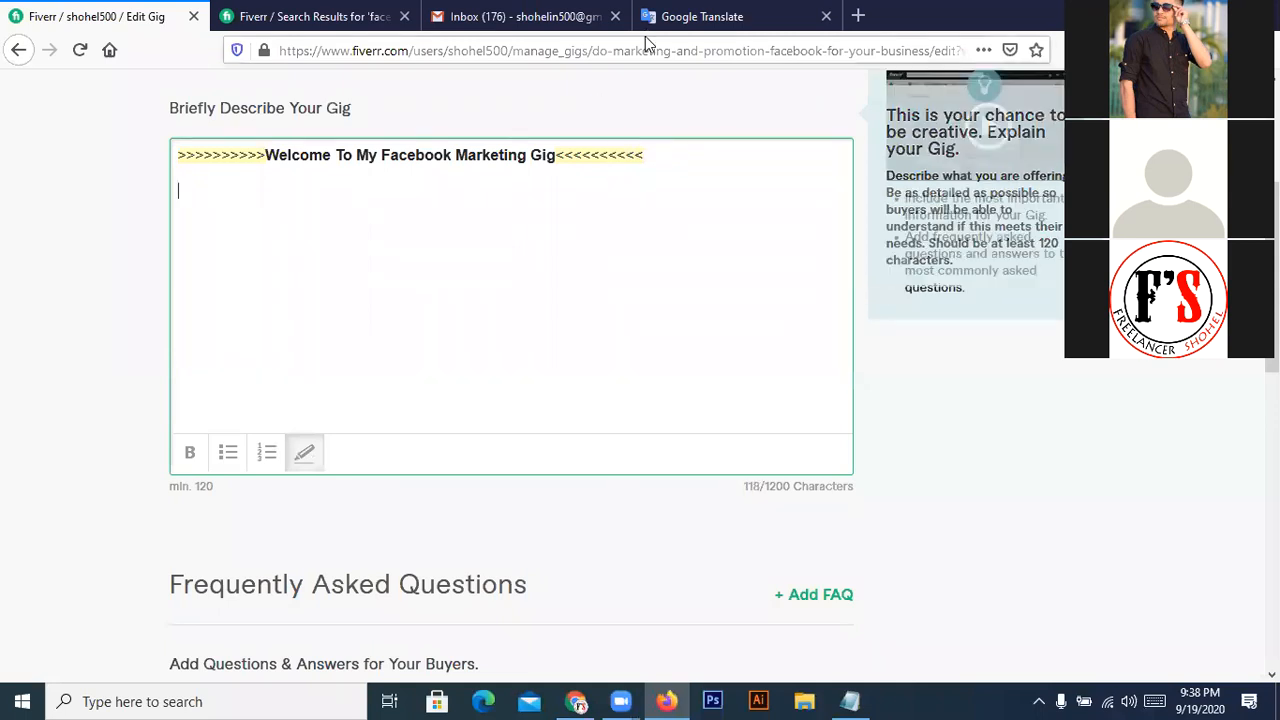
- Copy the English translation from Google Translate and paste it under the heading in the Fiverr gig description
click(686, 18)
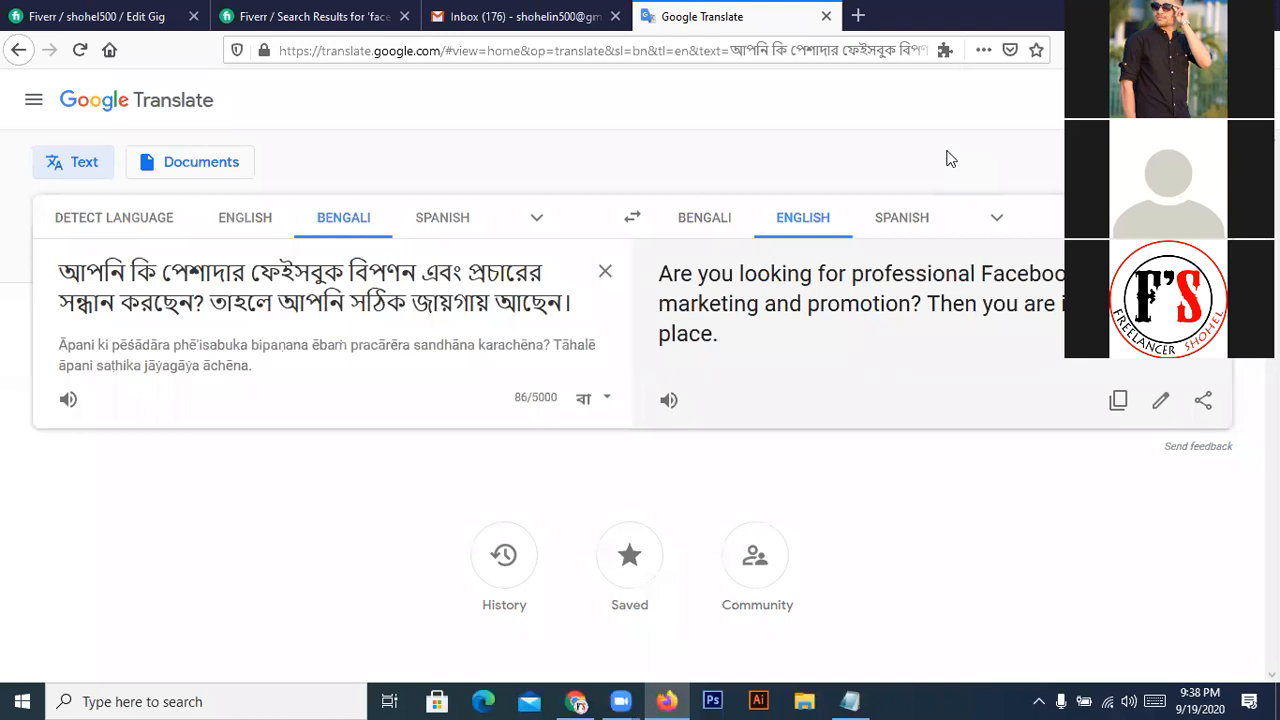
click(1118, 401)
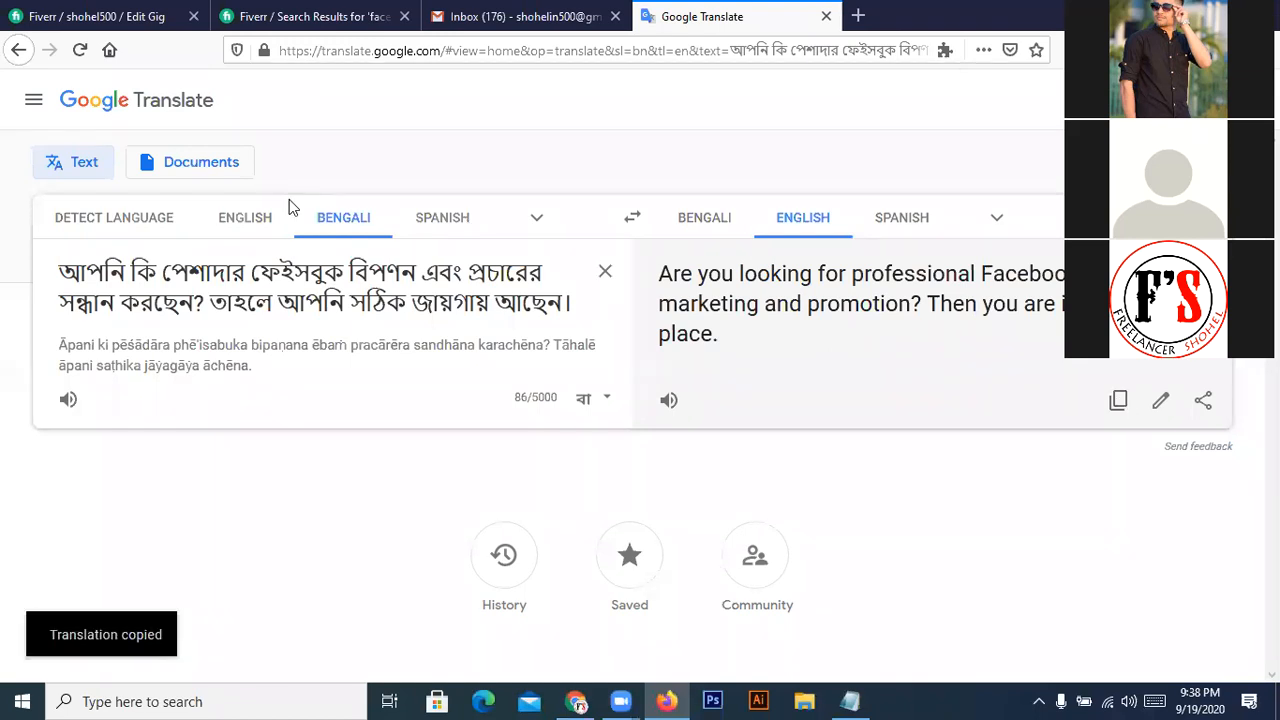
click(175, 30)
click(173, 212)
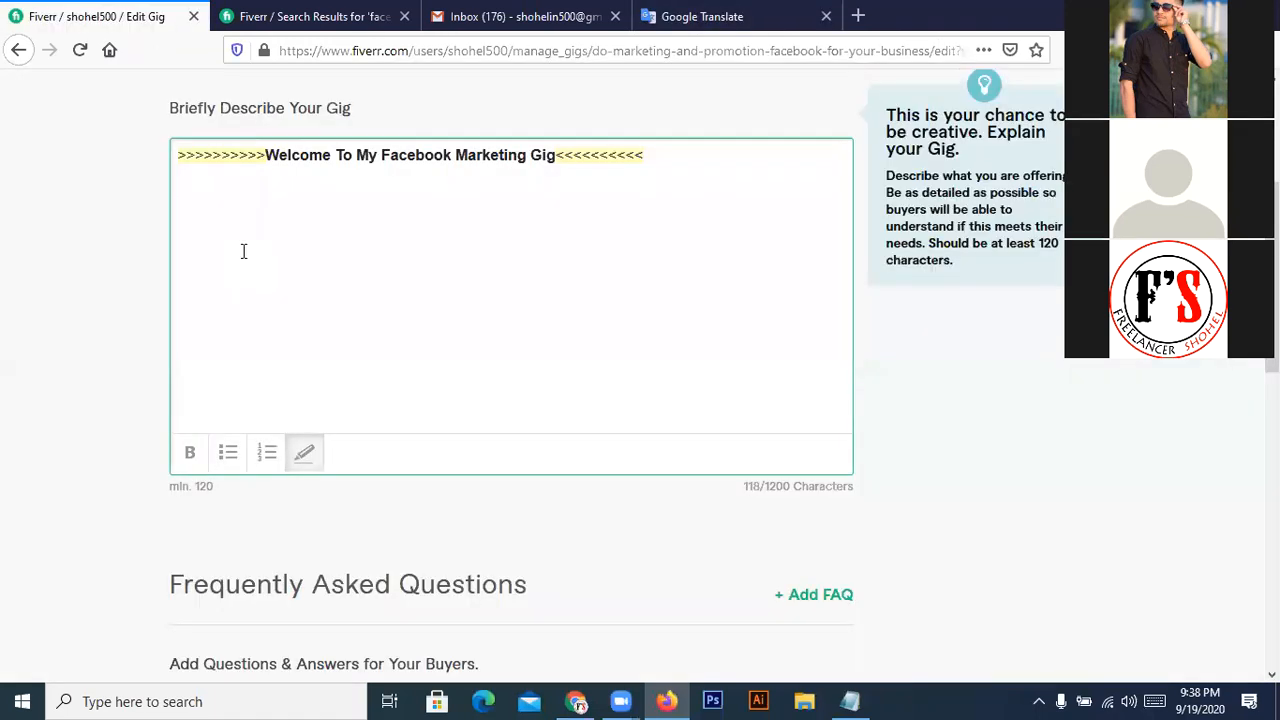
key(ctrl+v)
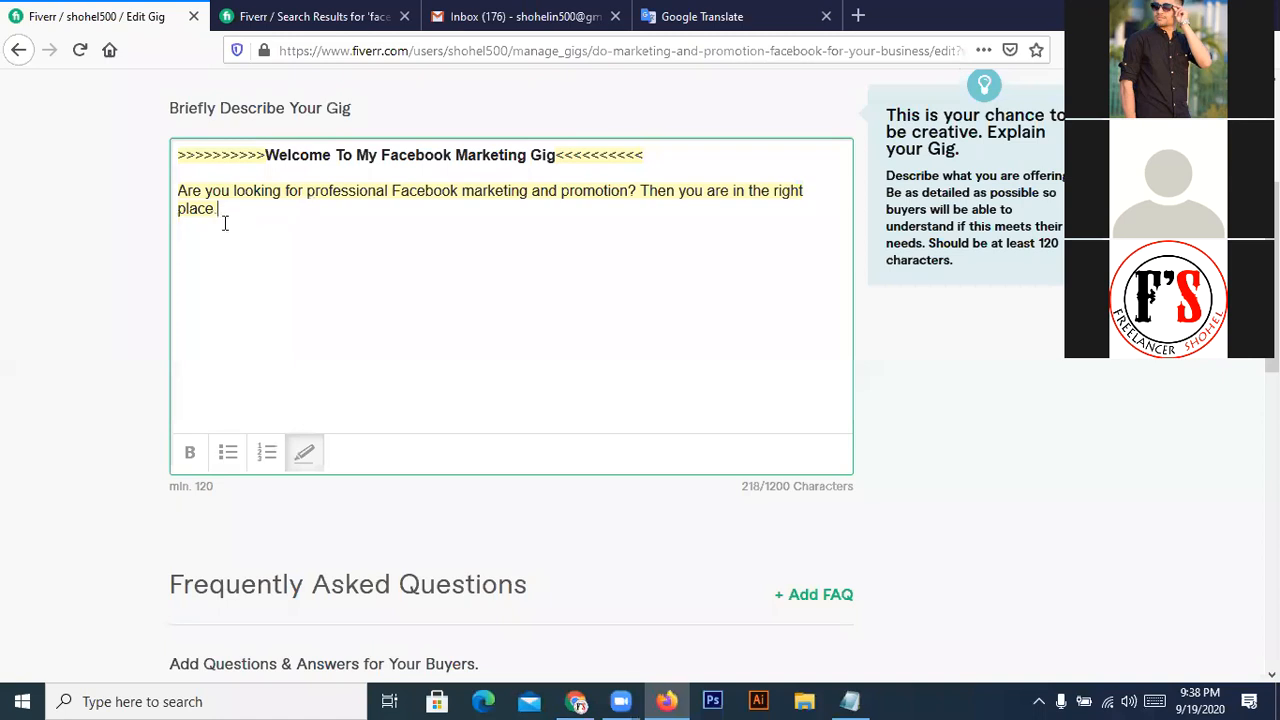
- Make the pasted "Are you looking for professional Facebook marketing and promotion?" paragraph bold and highlighted, and start a new line after it
drag(219, 209, 178, 194)
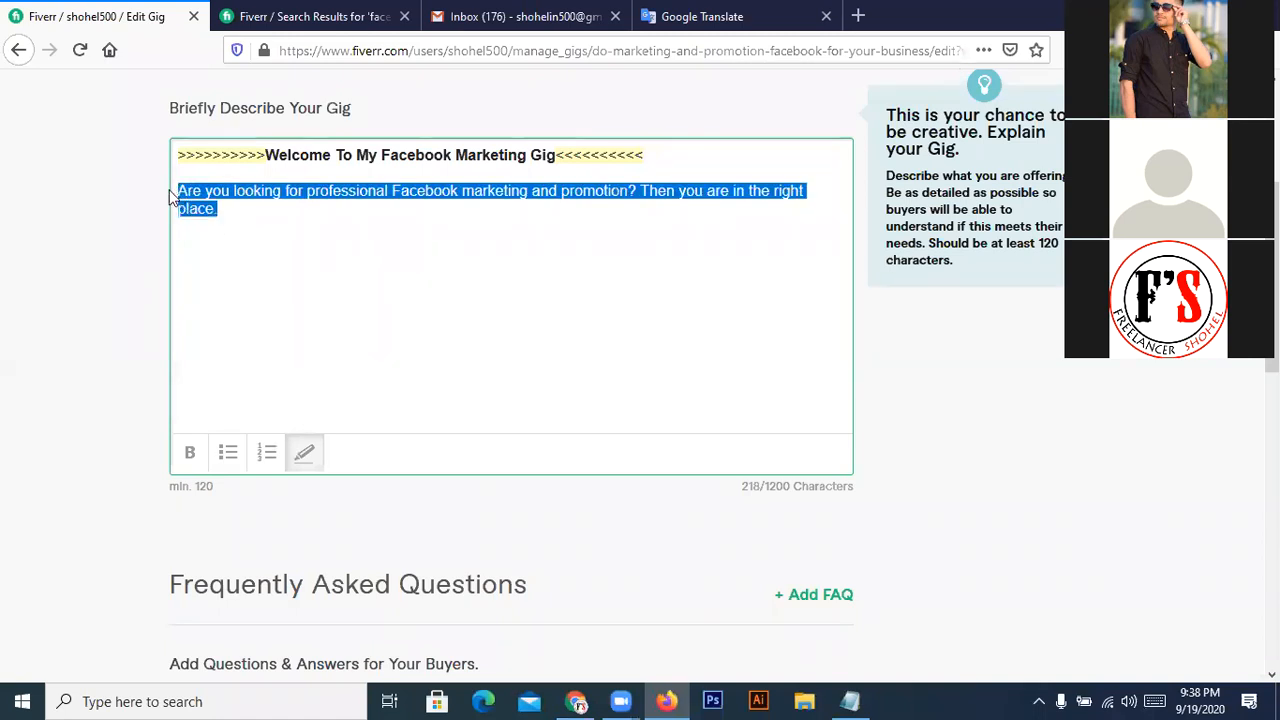
click(286, 323)
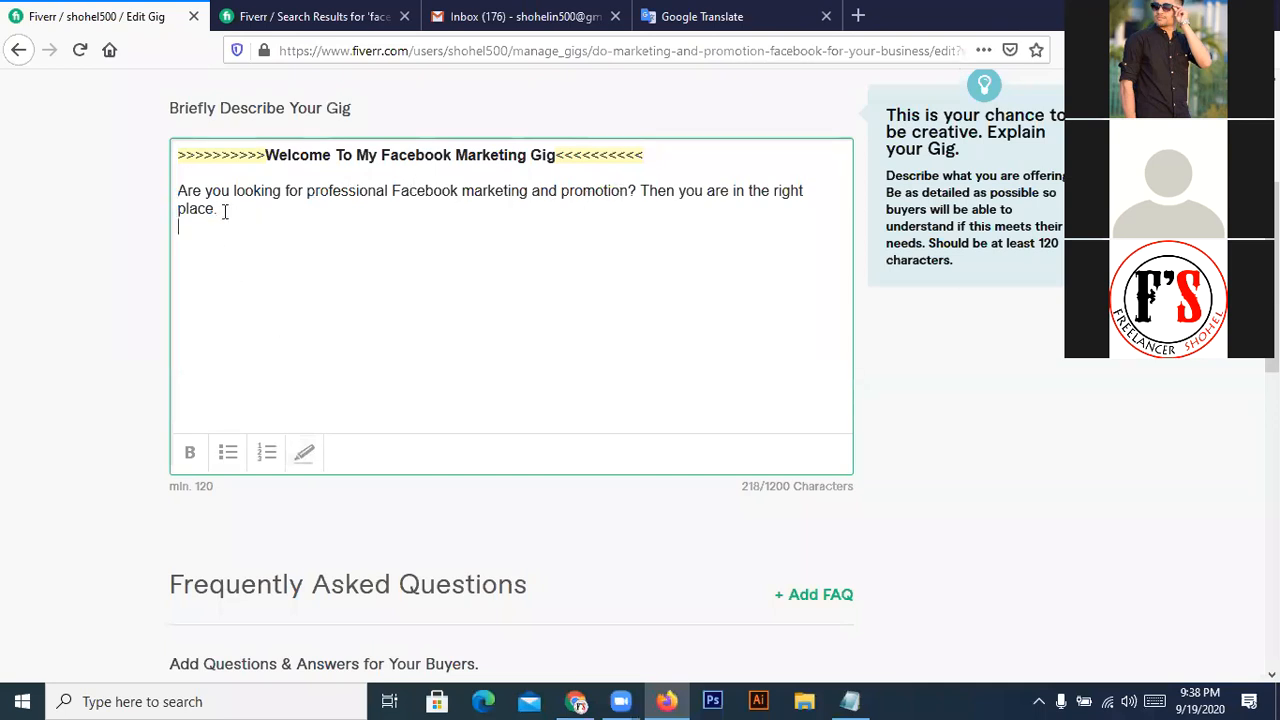
drag(218, 208, 175, 195)
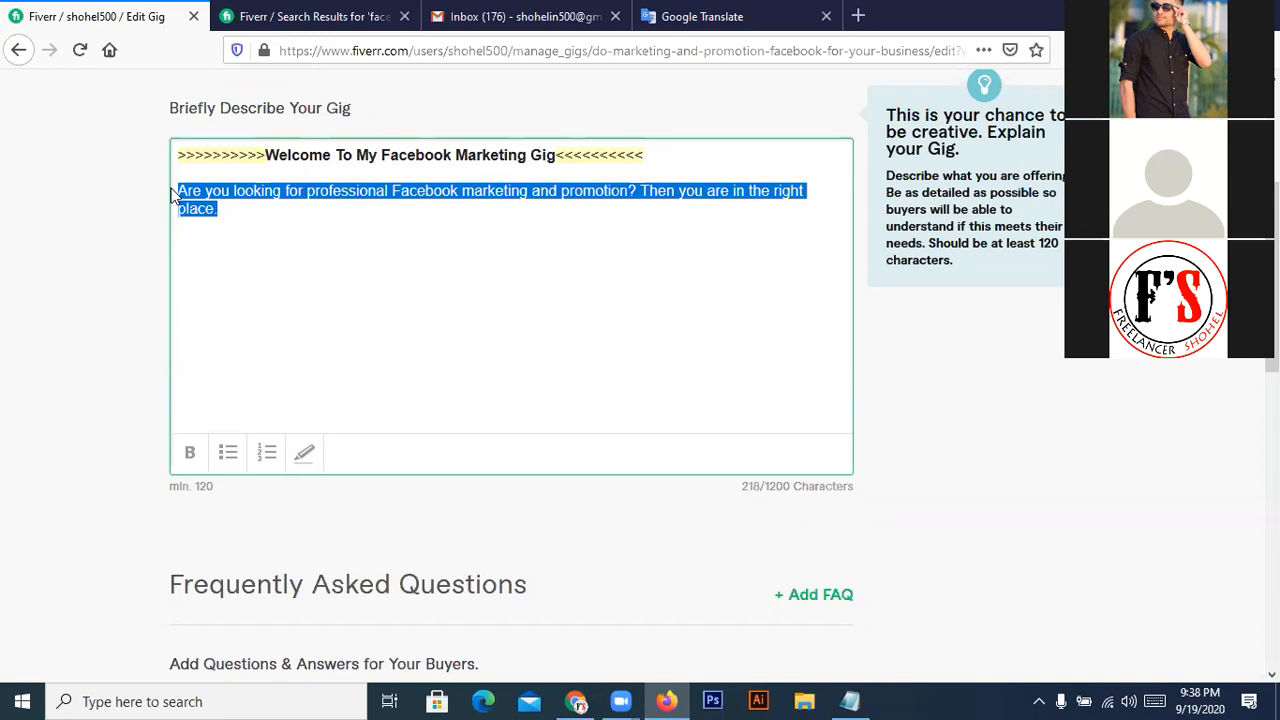
click(188, 454)
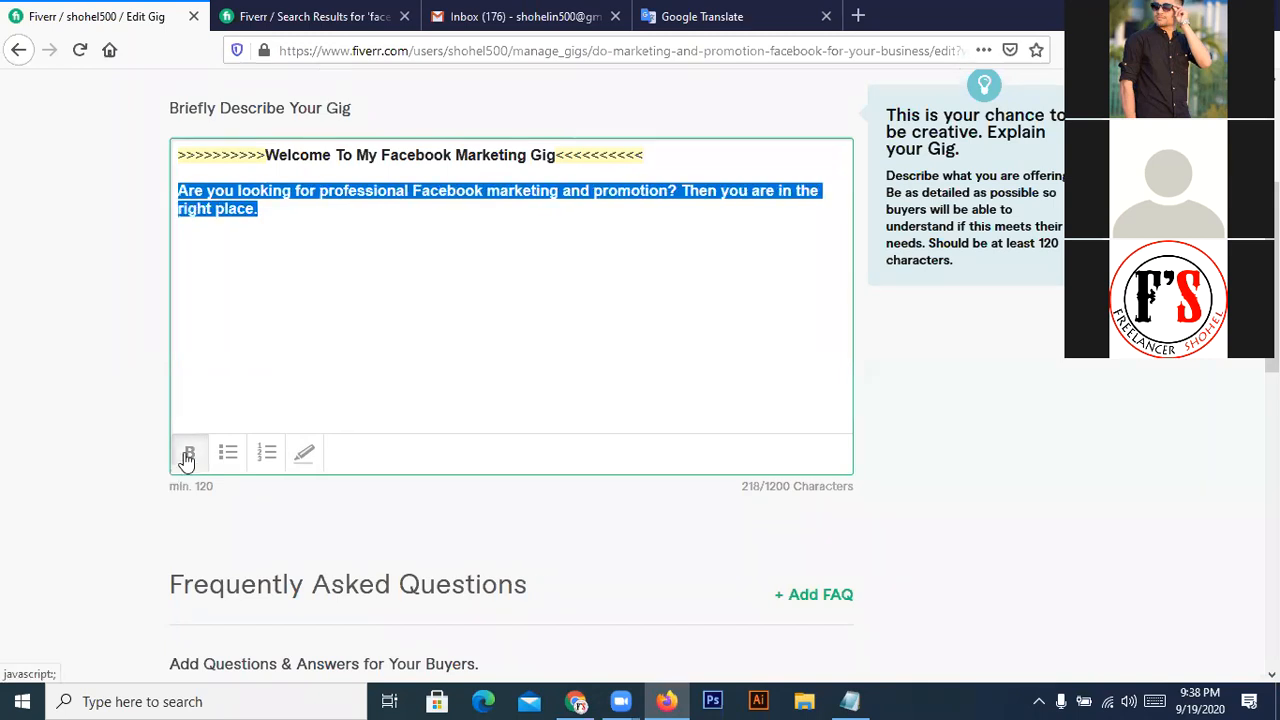
click(304, 456)
click(299, 234)
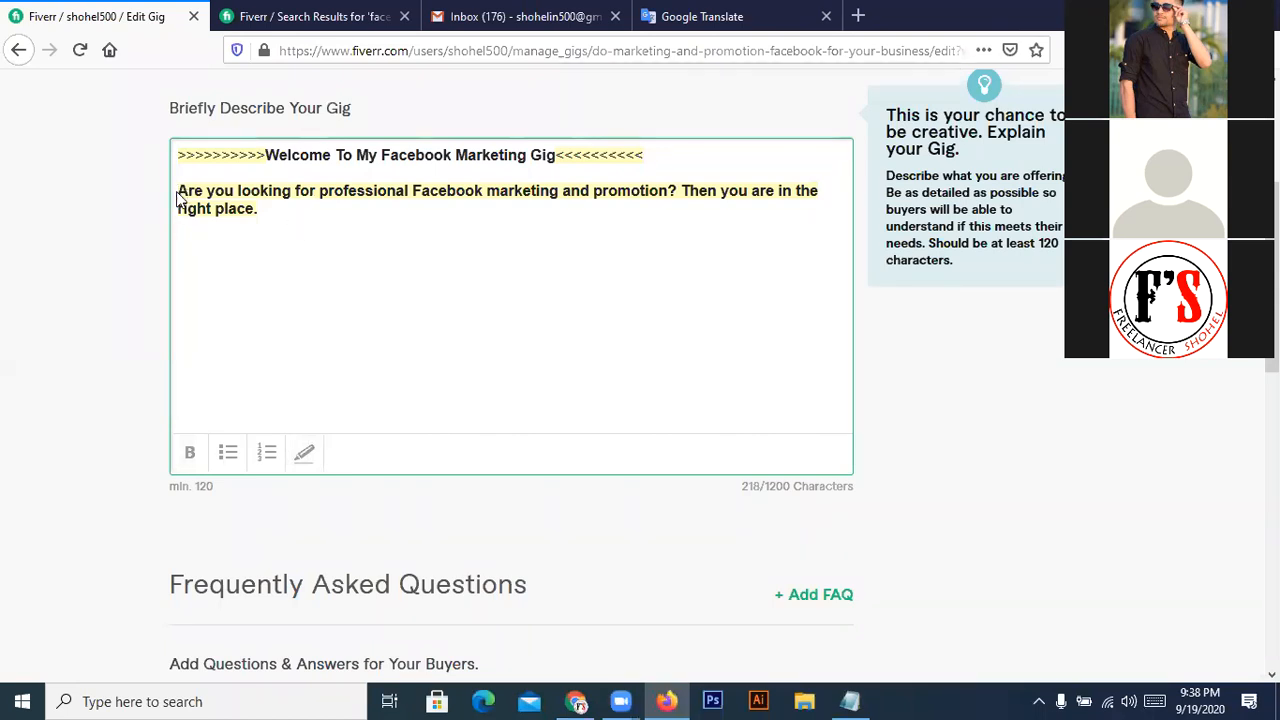
click(273, 218)
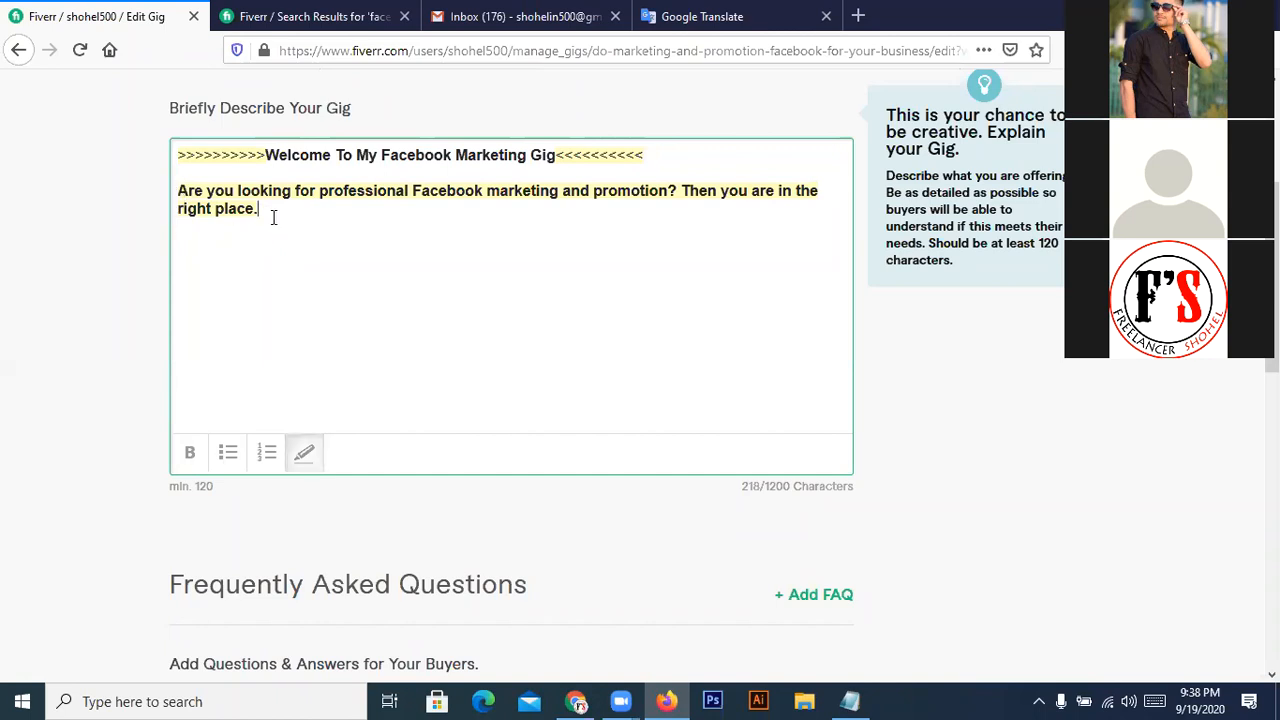
key(Return)
- Switch to Google Translate and clear the Bengali source text
click(705, 17)
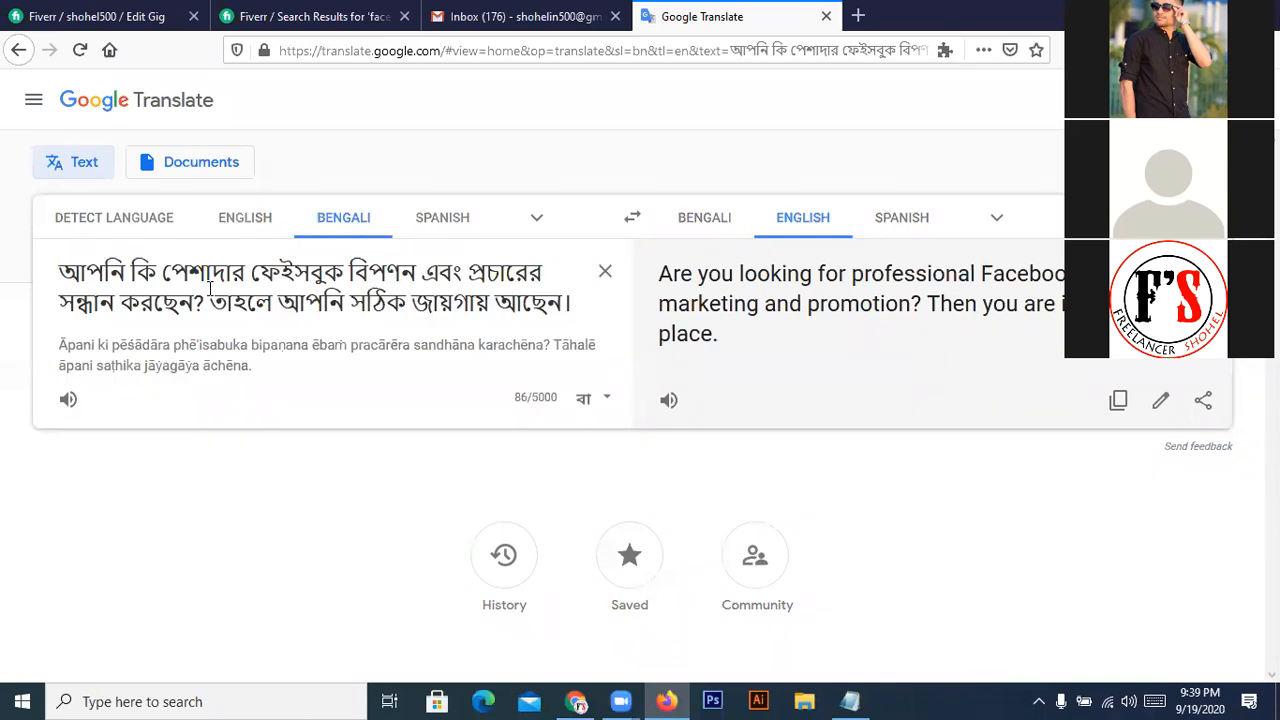
click(605, 273)
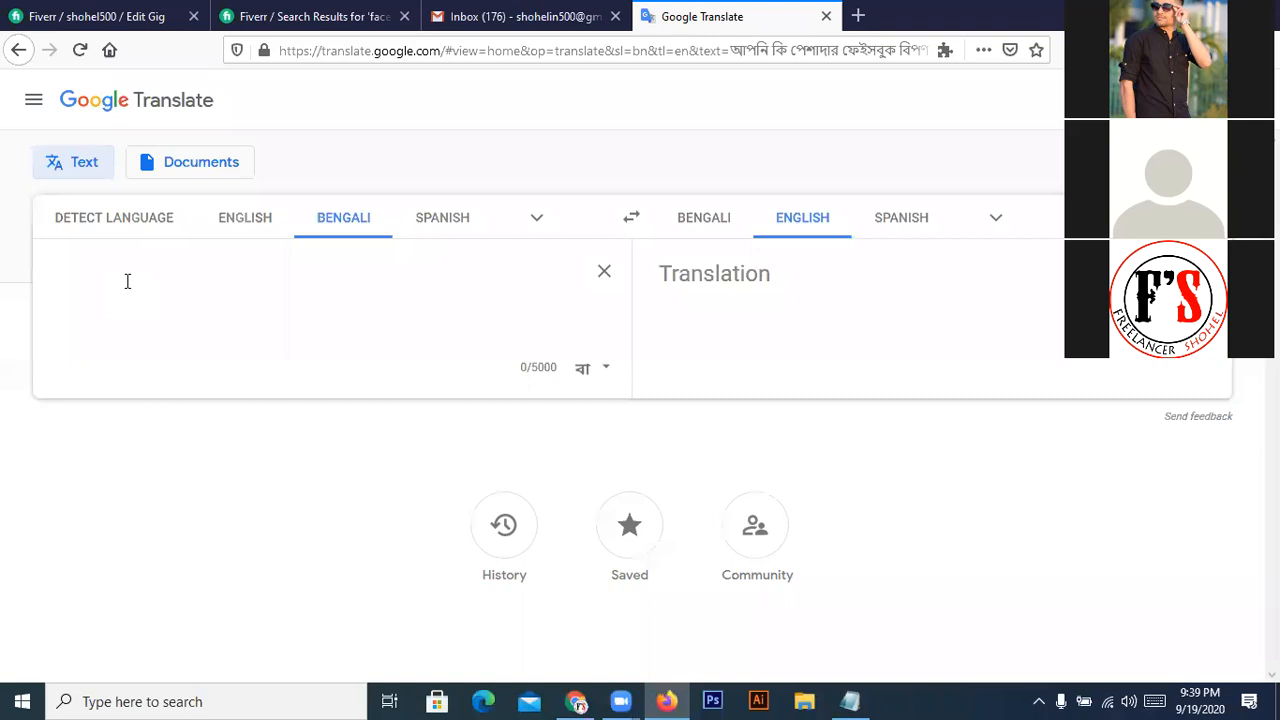
text(ami)
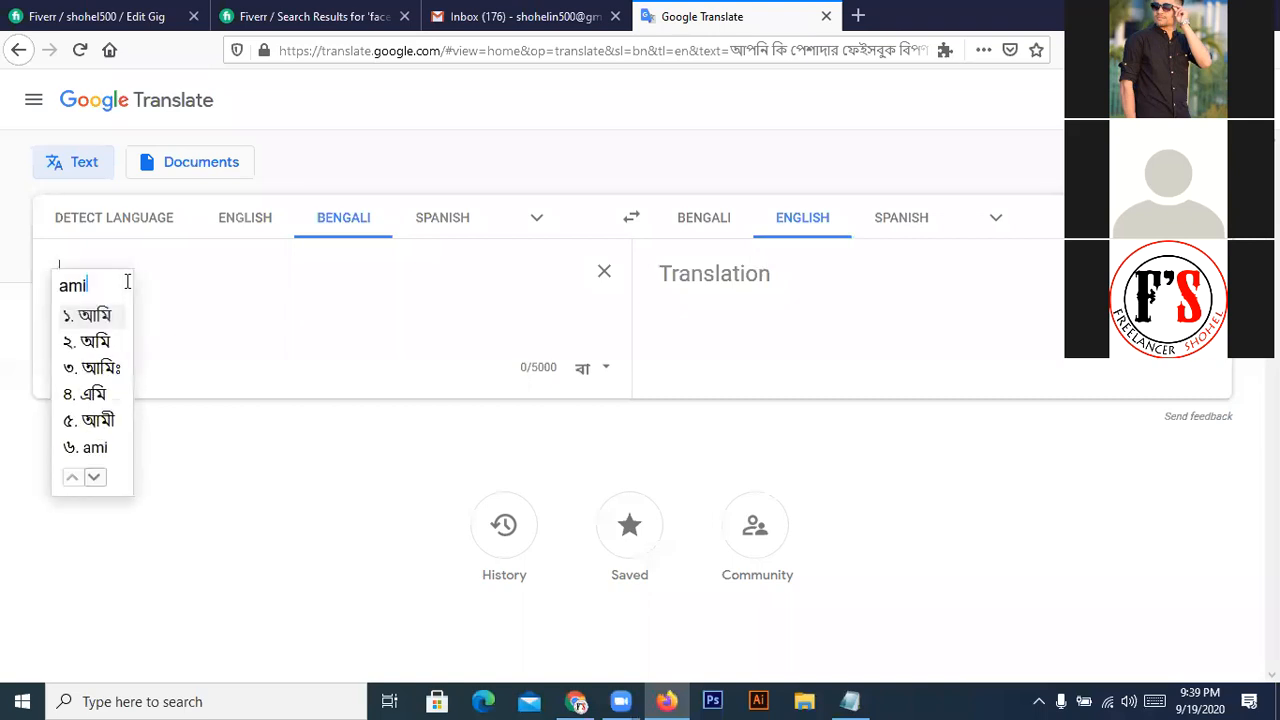
key(space)
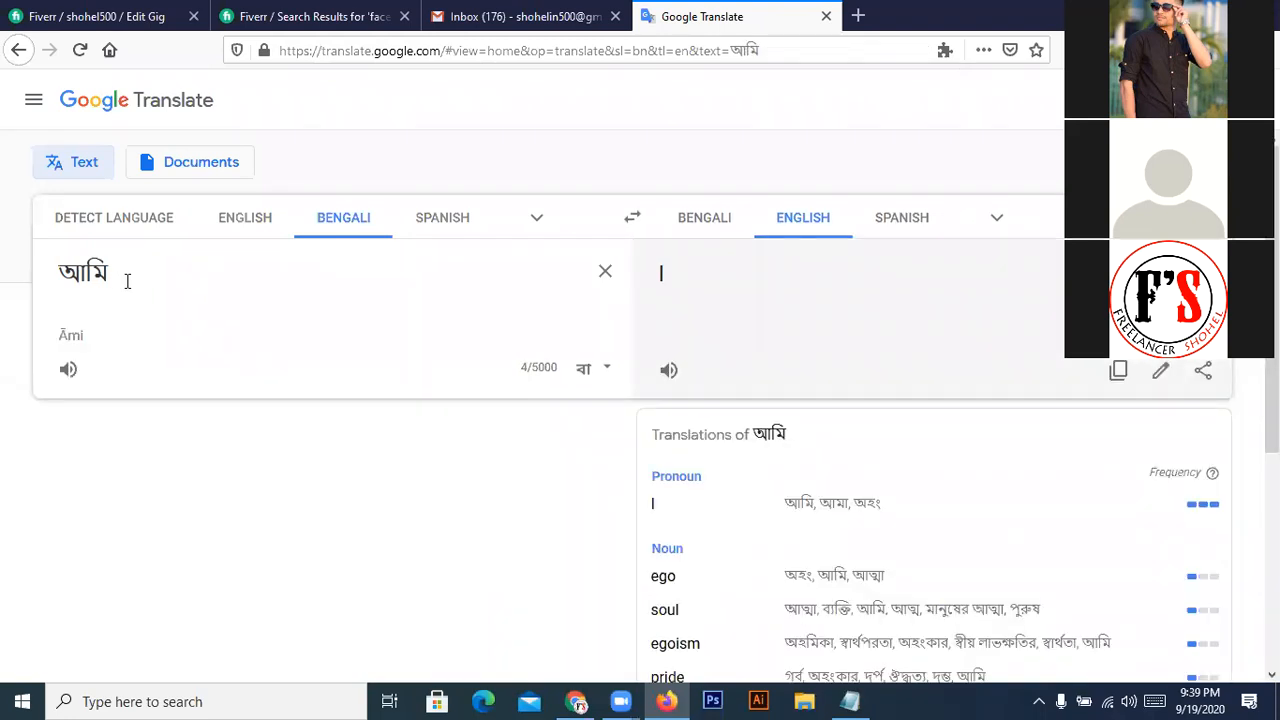
text(peshagoto)
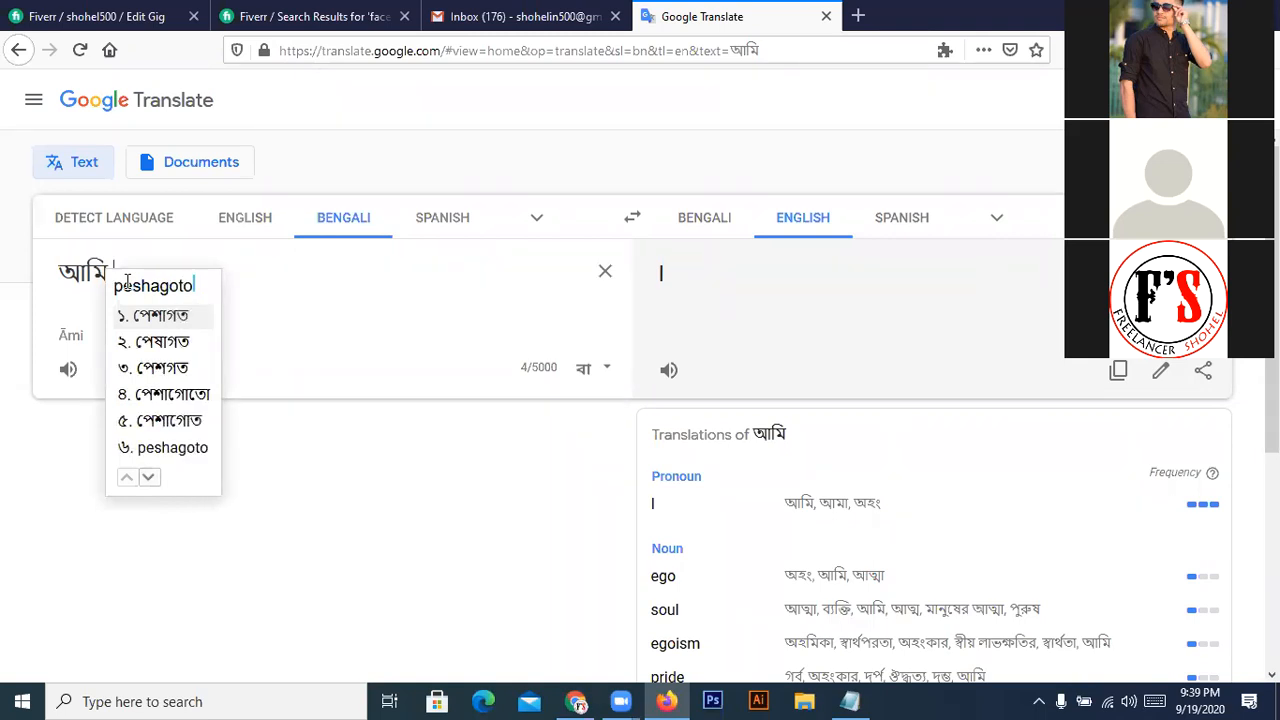
key(space)
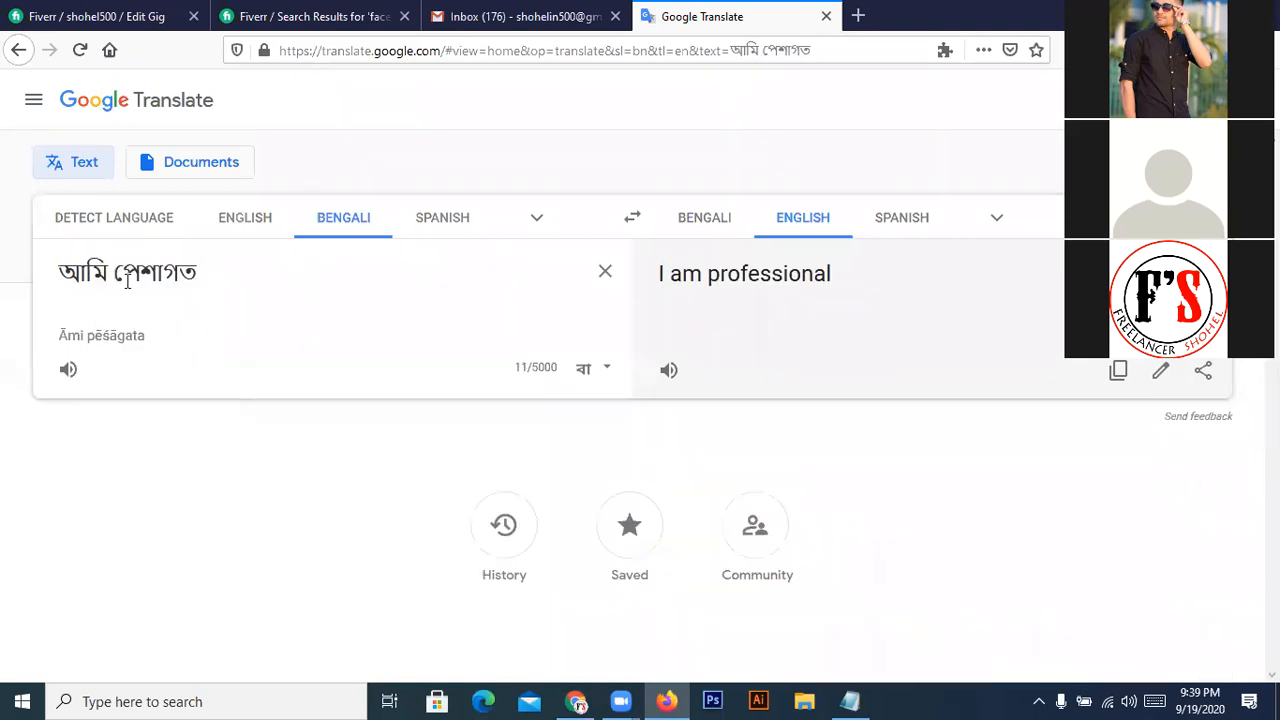
key(BackSpace)
text(vabe)
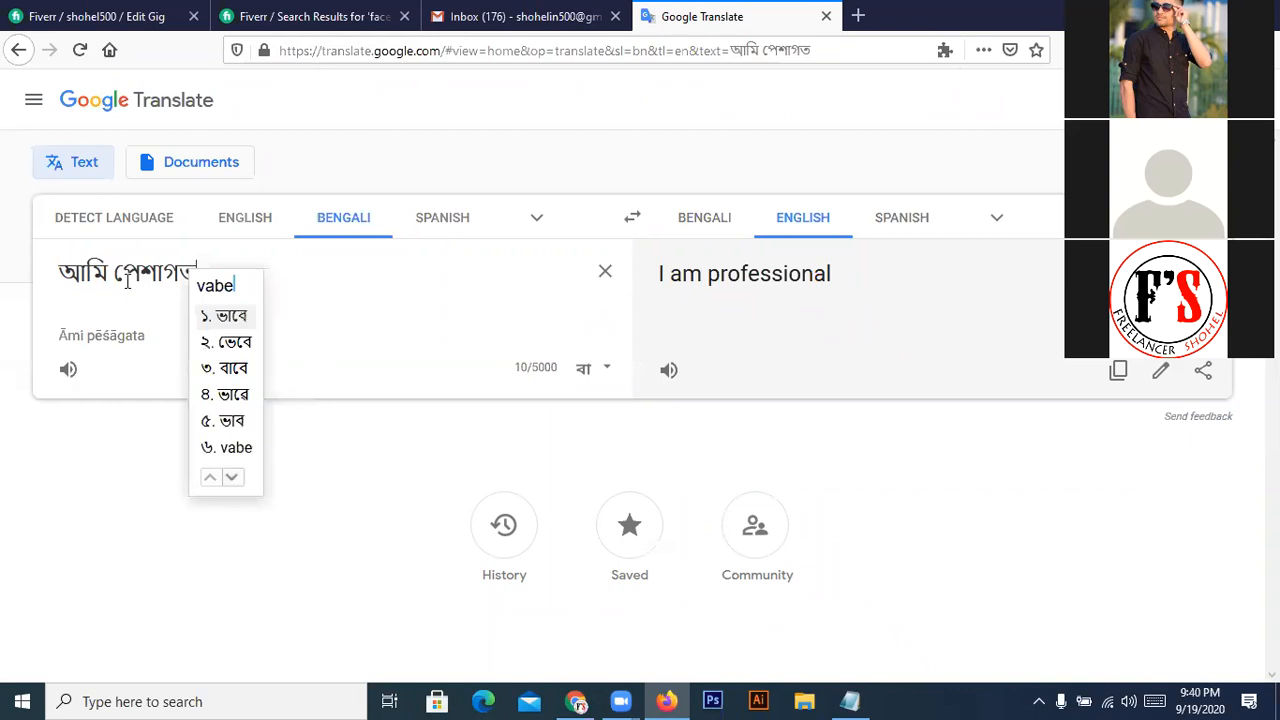
key(space)
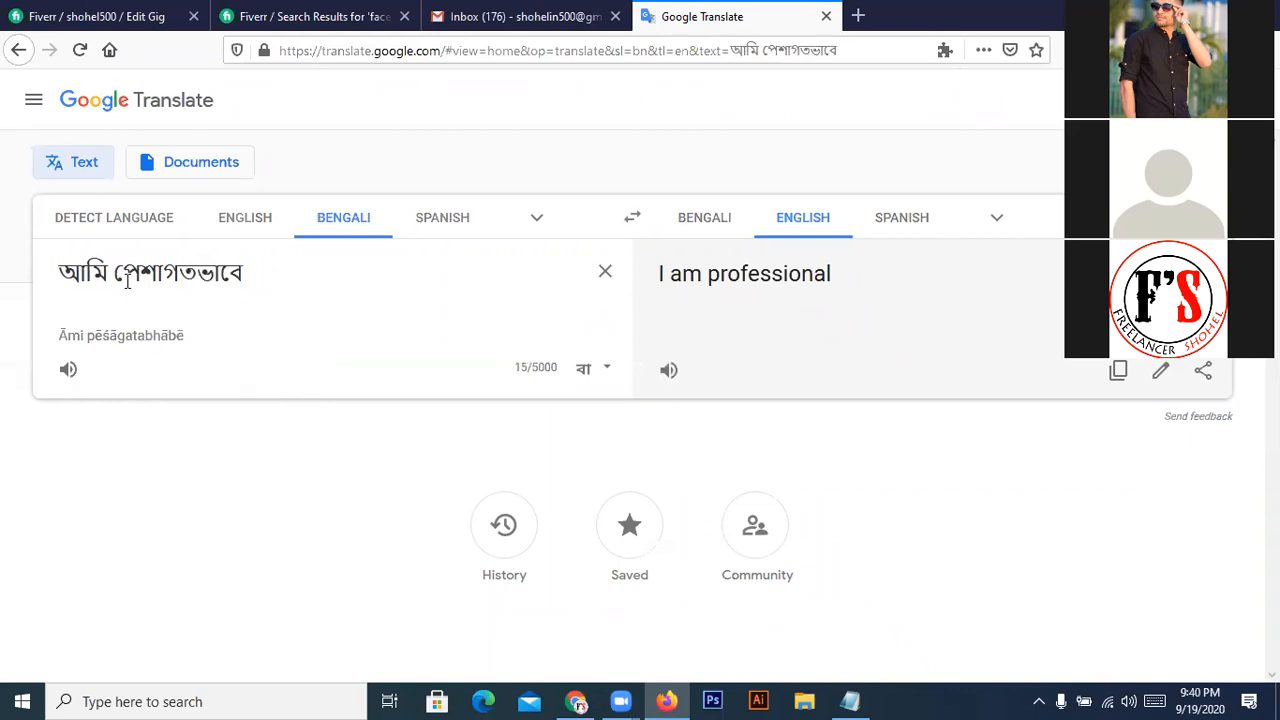
text(apnar)
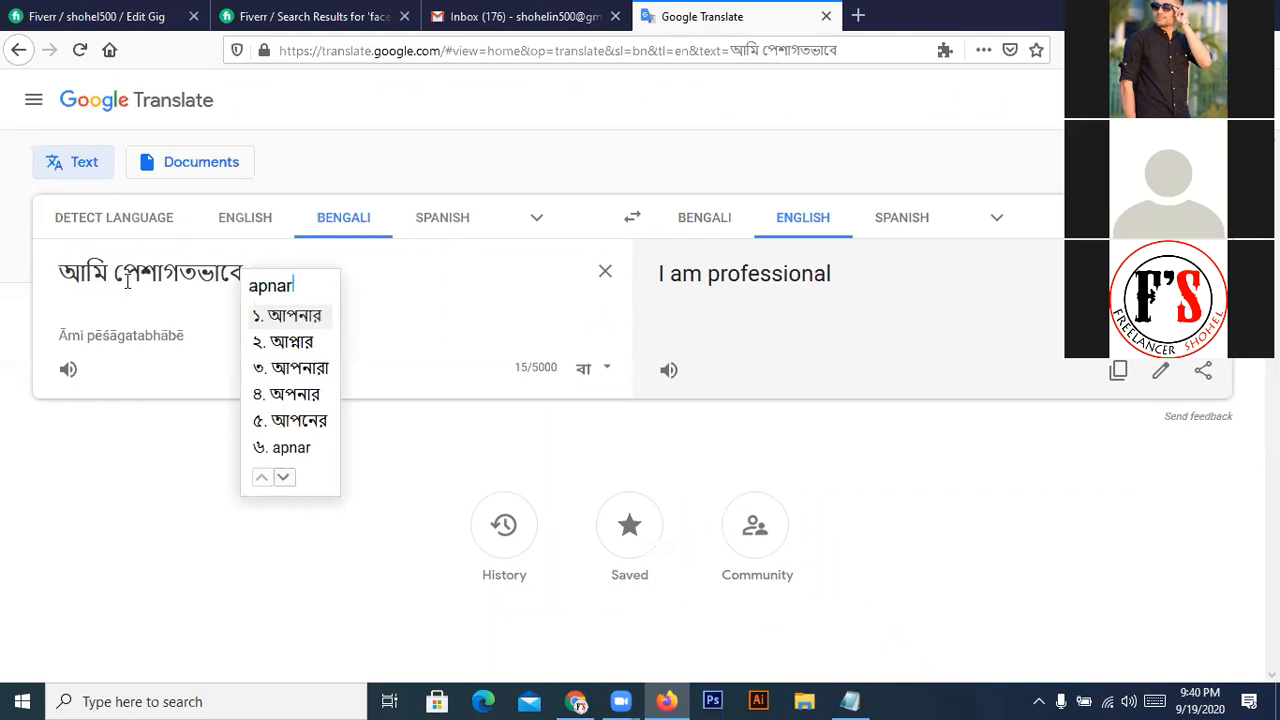
key(BackSpace)
key(BackSpace)
key(BackSpace)
key(BackSpace)
key(BackSpace)
key(BackSpace)
key(BackSpace)
key(BackSpace)
key(BackSpace)
key(BackSpace)
key(BackSpace)
key(BackSpace)
key(BackSpace)
key(BackSpace)
key(BackSpace)
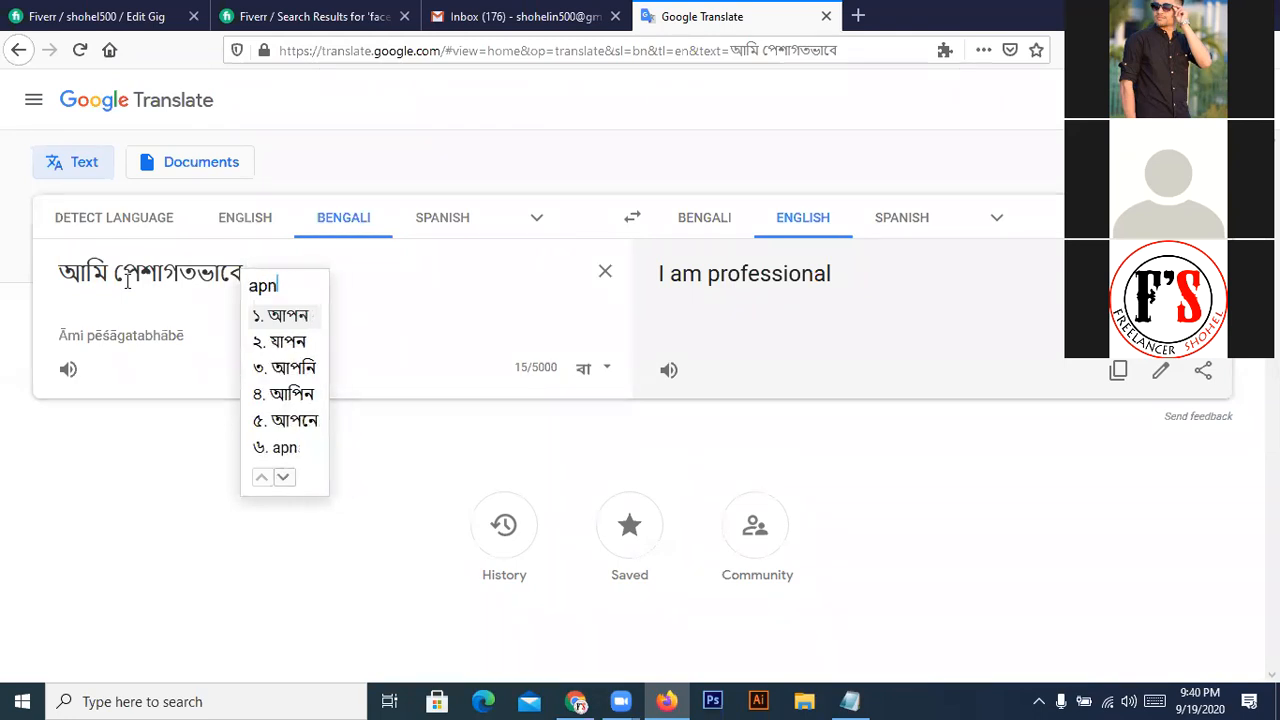
key(BackSpace)
key(BackSpace)
key(BackSpace)
key(BackSpace)
key(BackSpace)
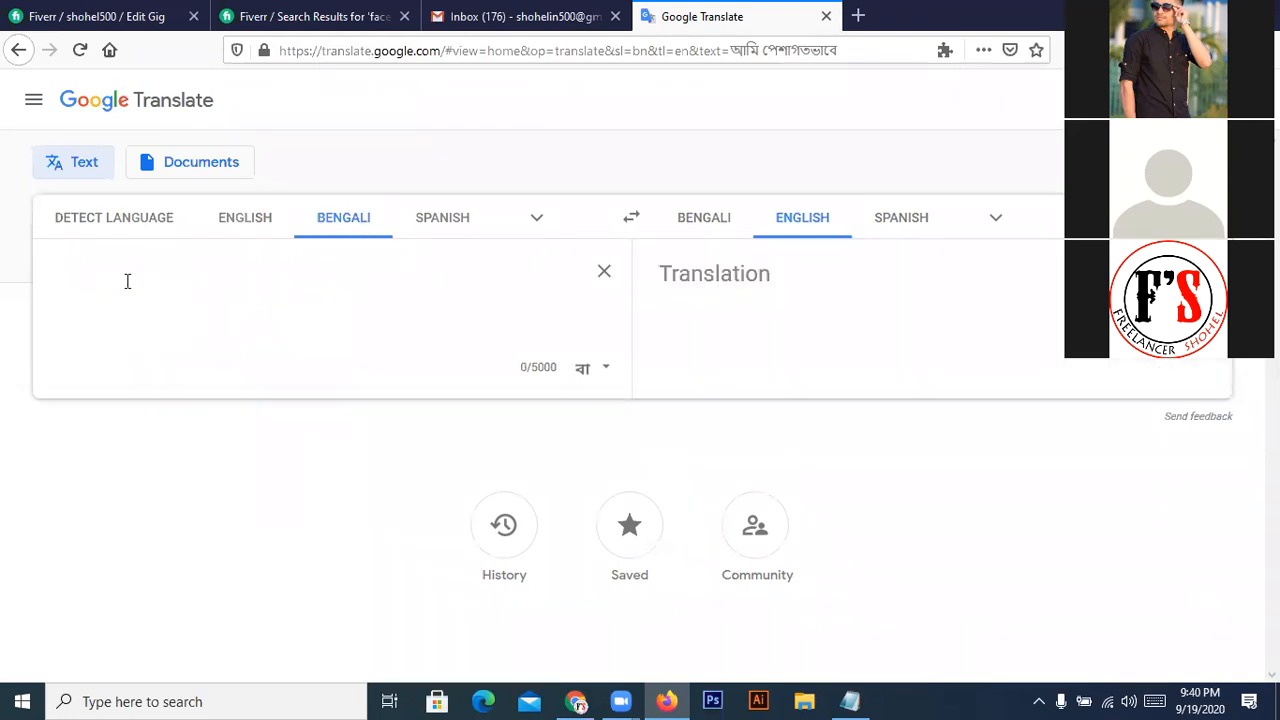
- Enter "আমি প্রফেশনাল ডিজিটাল মার্কেটের" as the beginning of the Bengali source sentence
text(ami)
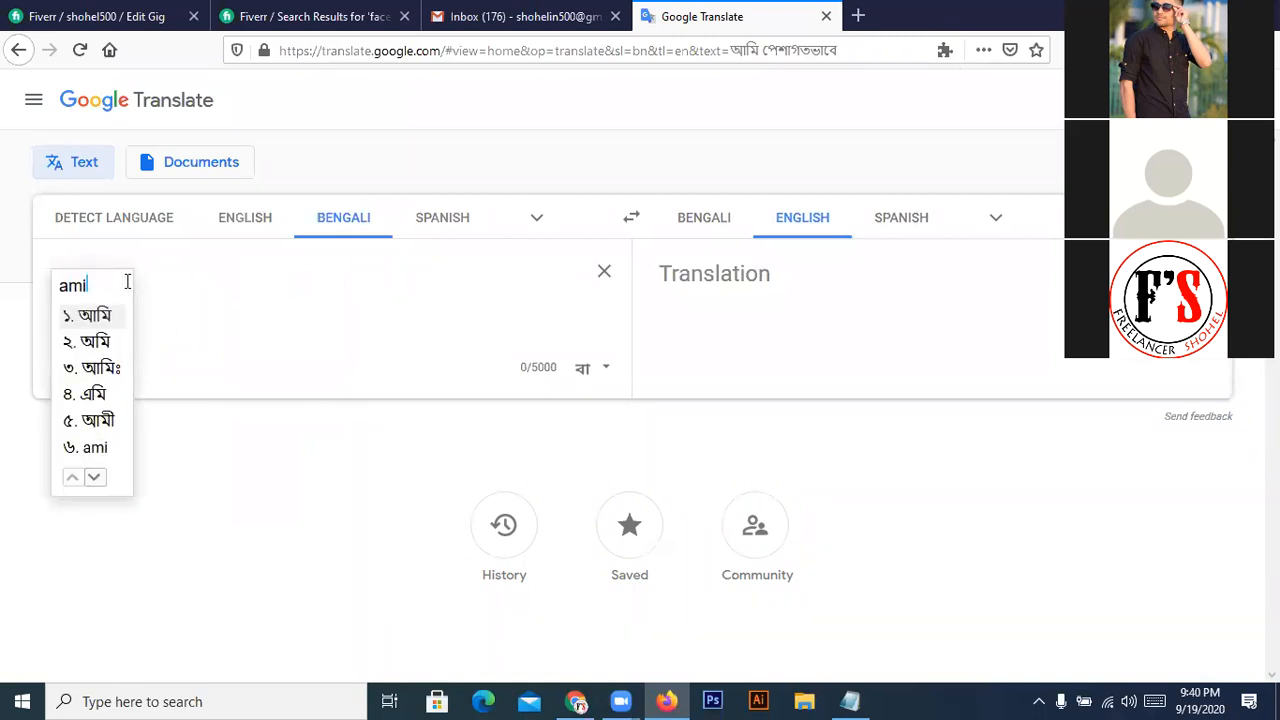
text( profe)
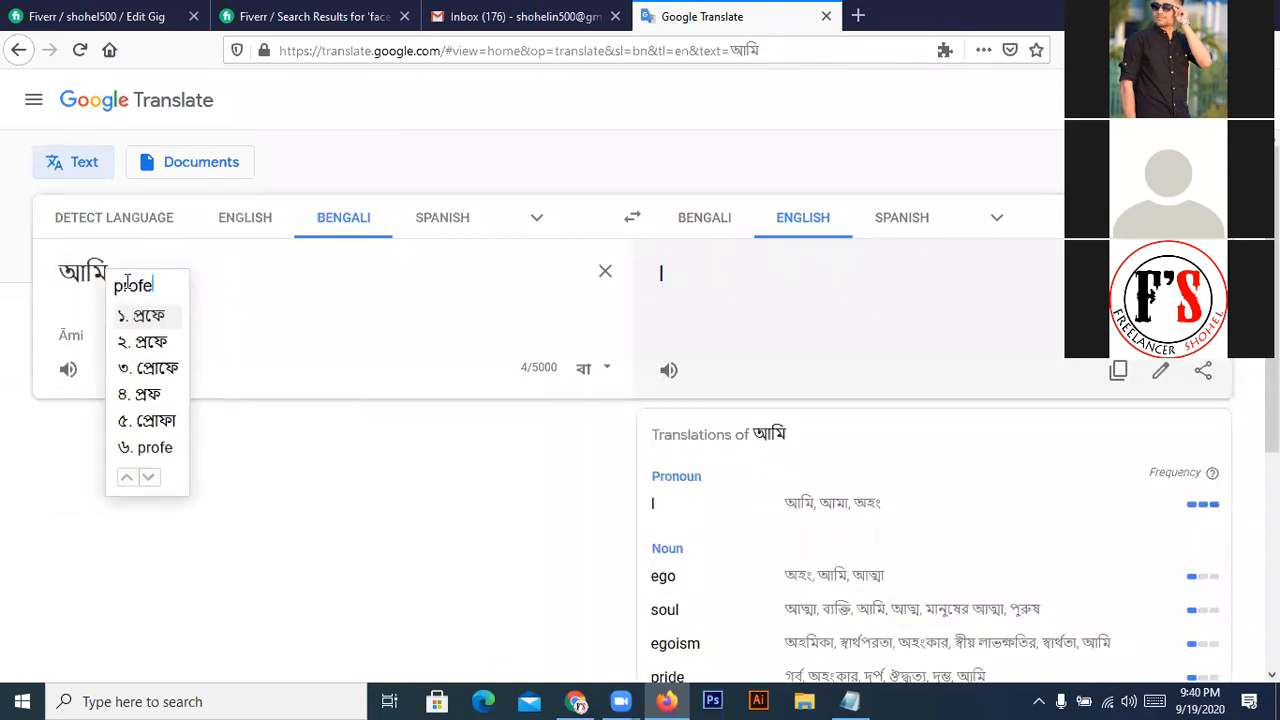
text(ssional)
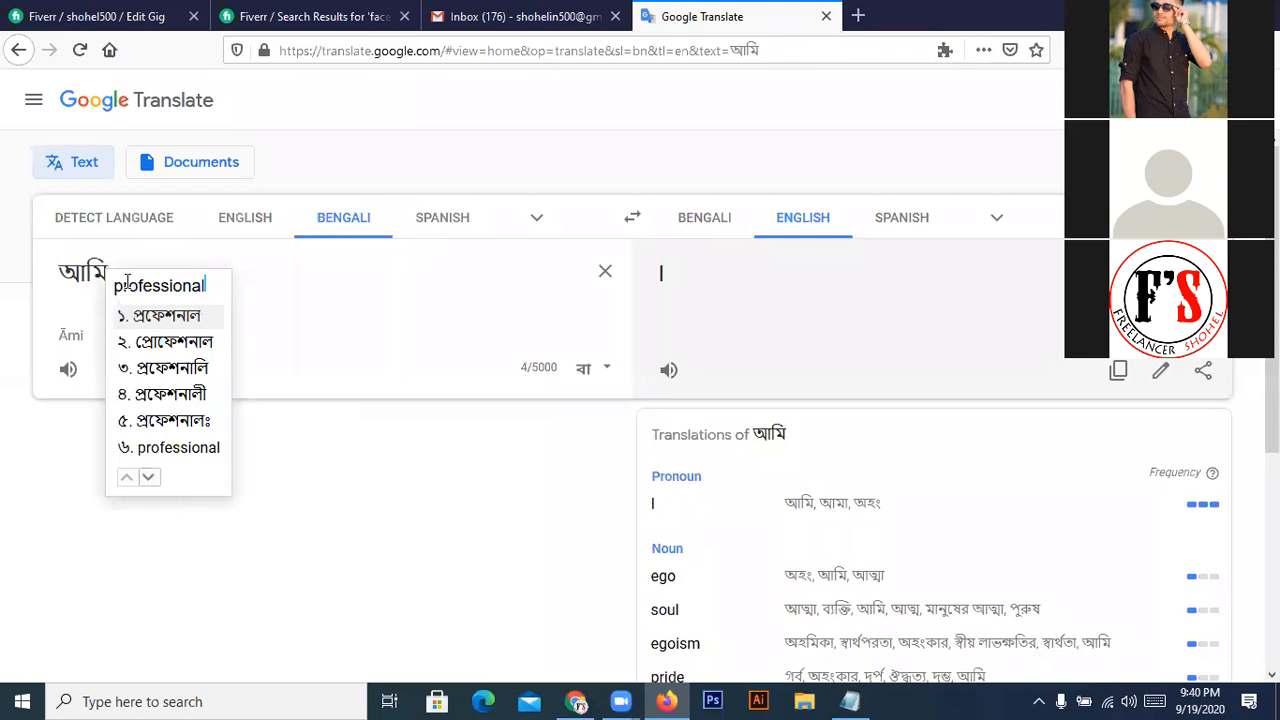
text( digit)
text(al)
text( m)
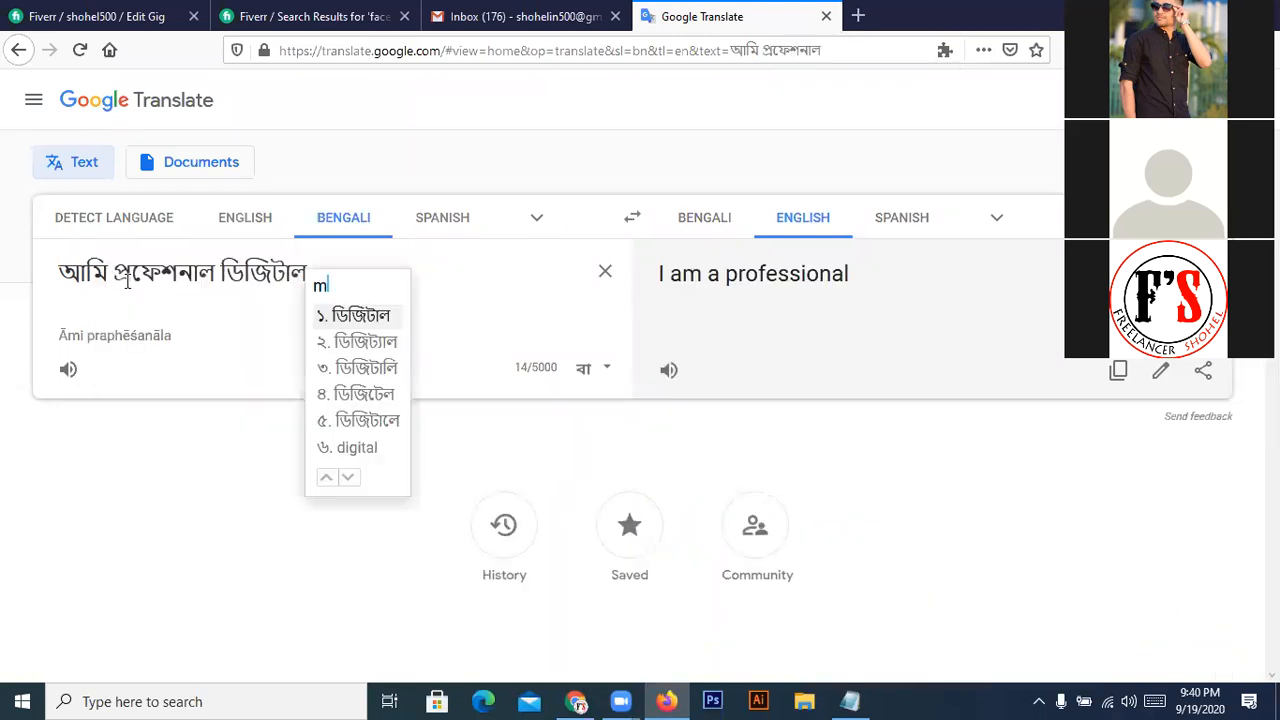
text(arketer)
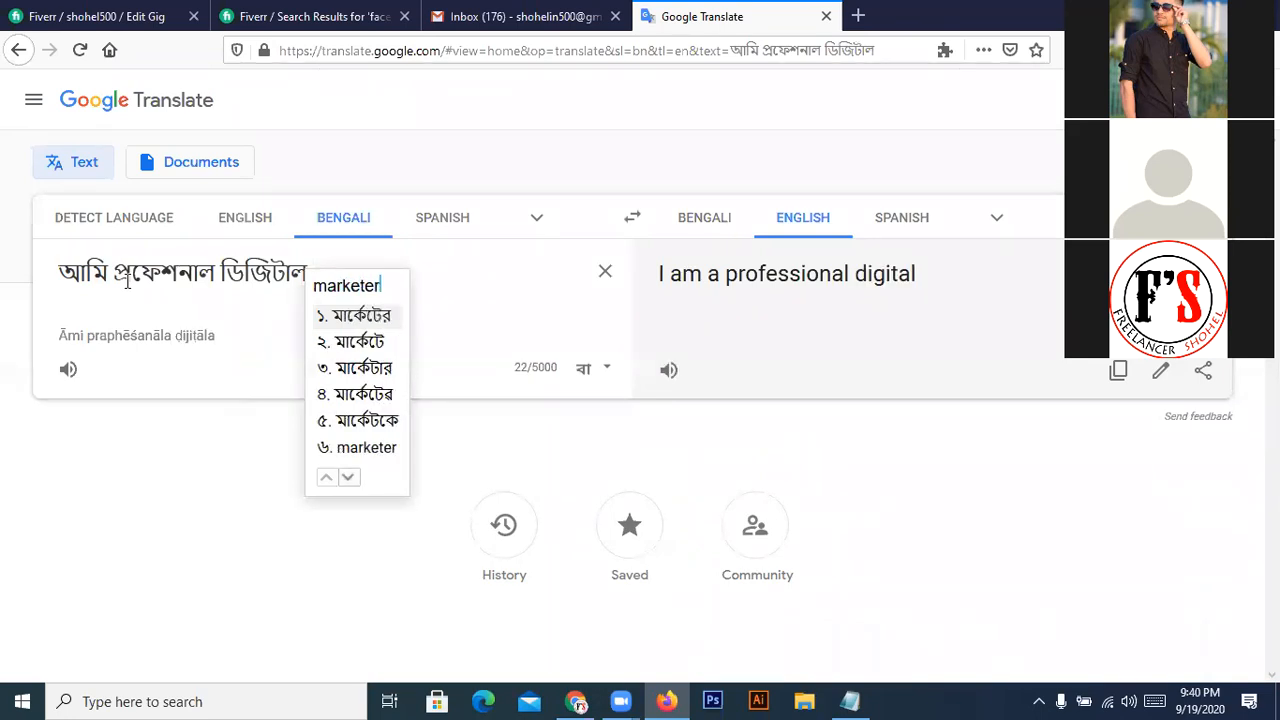
- Complete the Bengali sentence by adding "এবং সোশ্যাল মিডিয়া এক্সপার্ট।" to the source text
text( ebong)
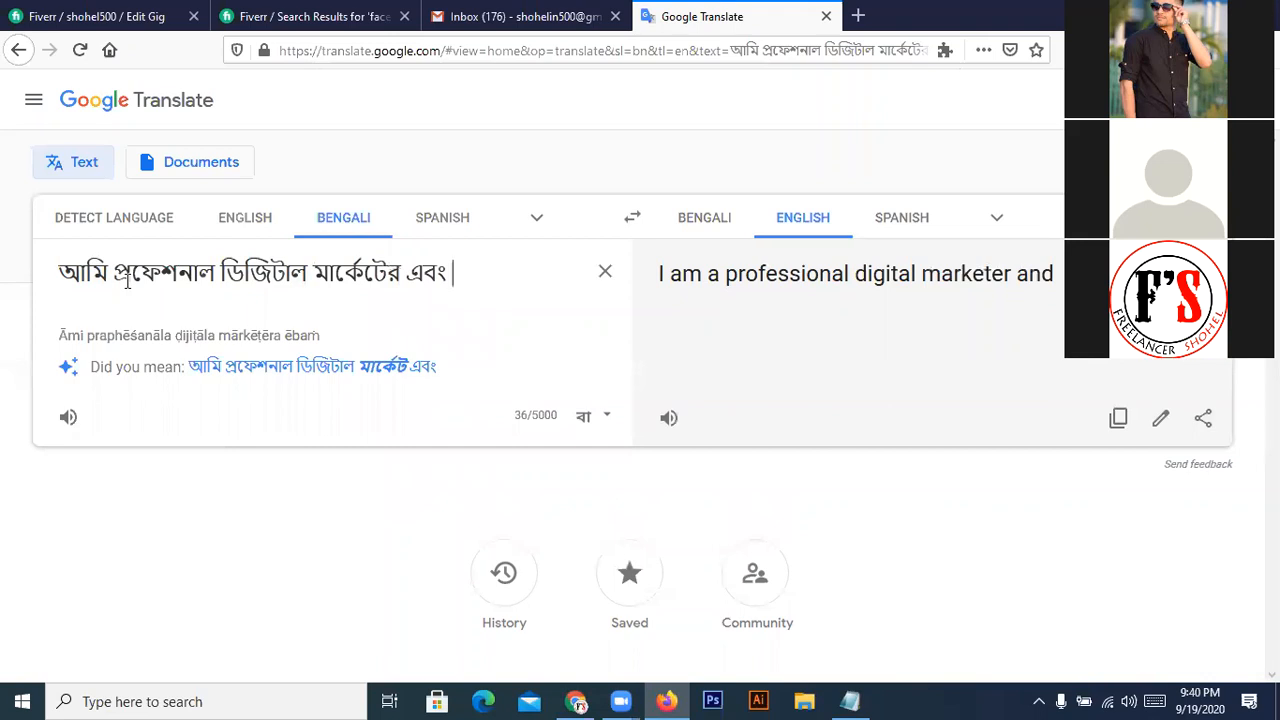
text( social)
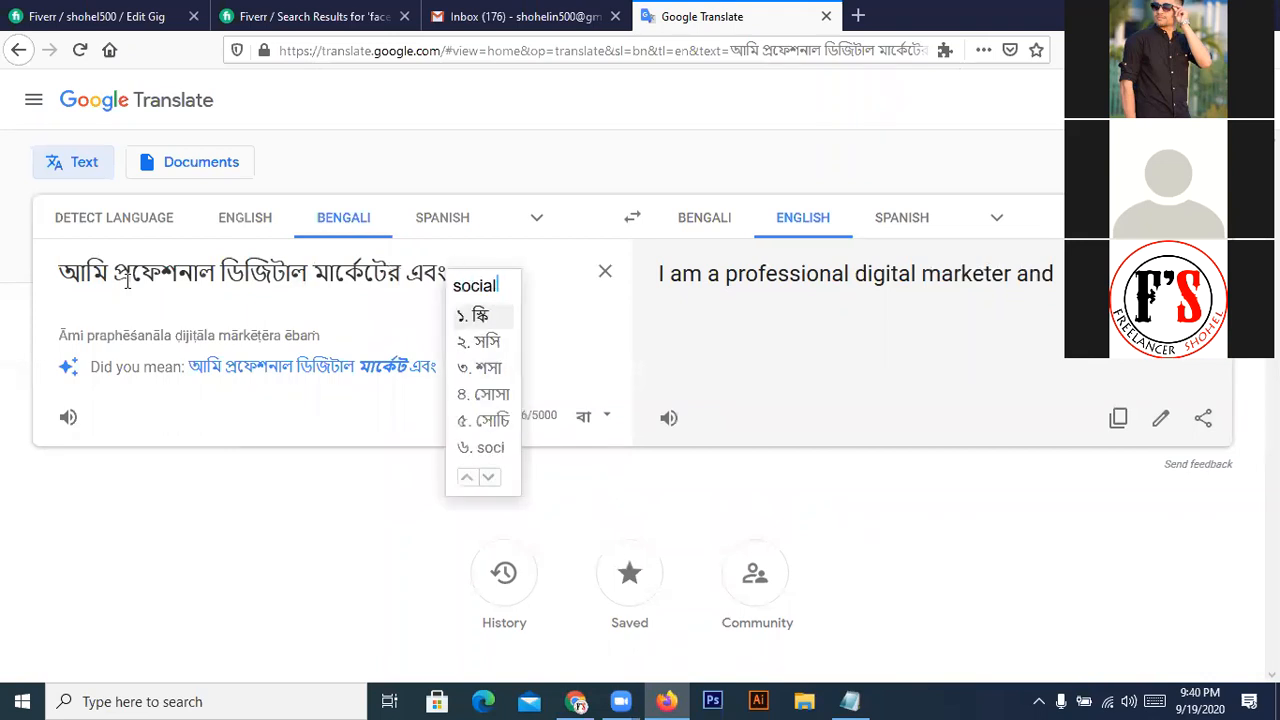
key(BackSpace)
key(BackSpace)
key(BackSpace)
key(BackSpace)
key(BackSpace)
key(BackSpace)
text(সোশ্যাল mediya)
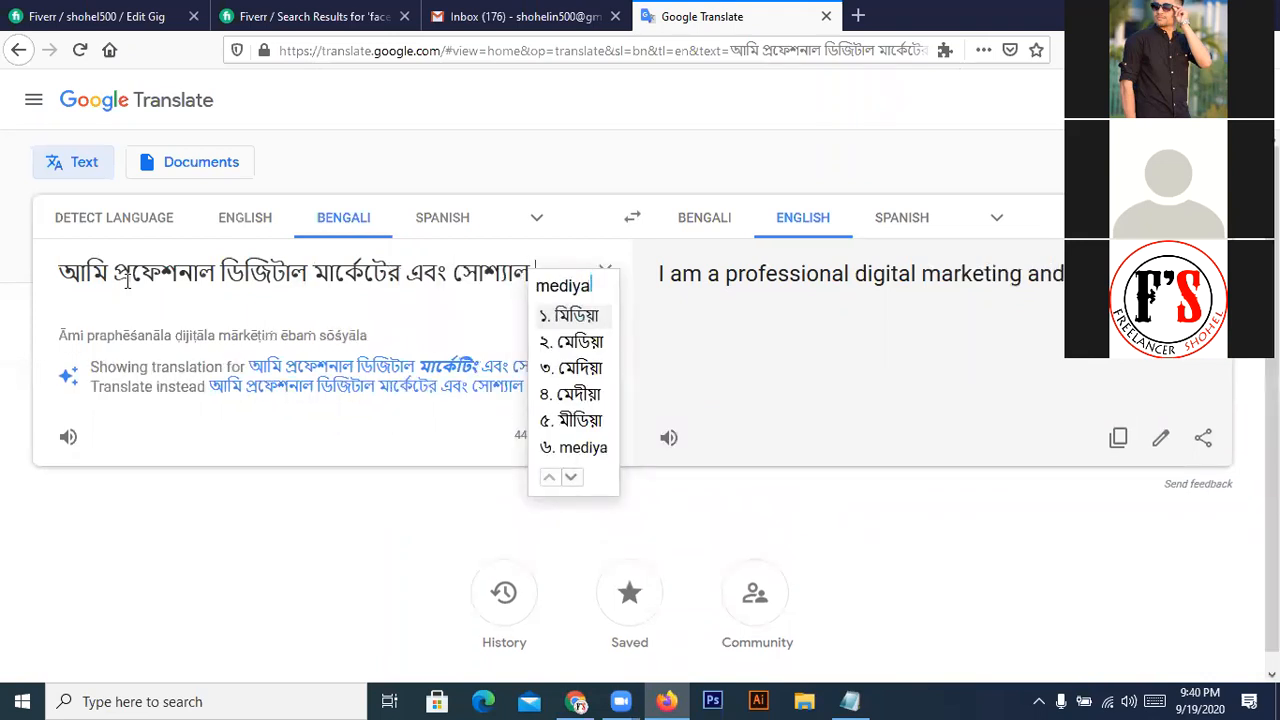
text( expe)
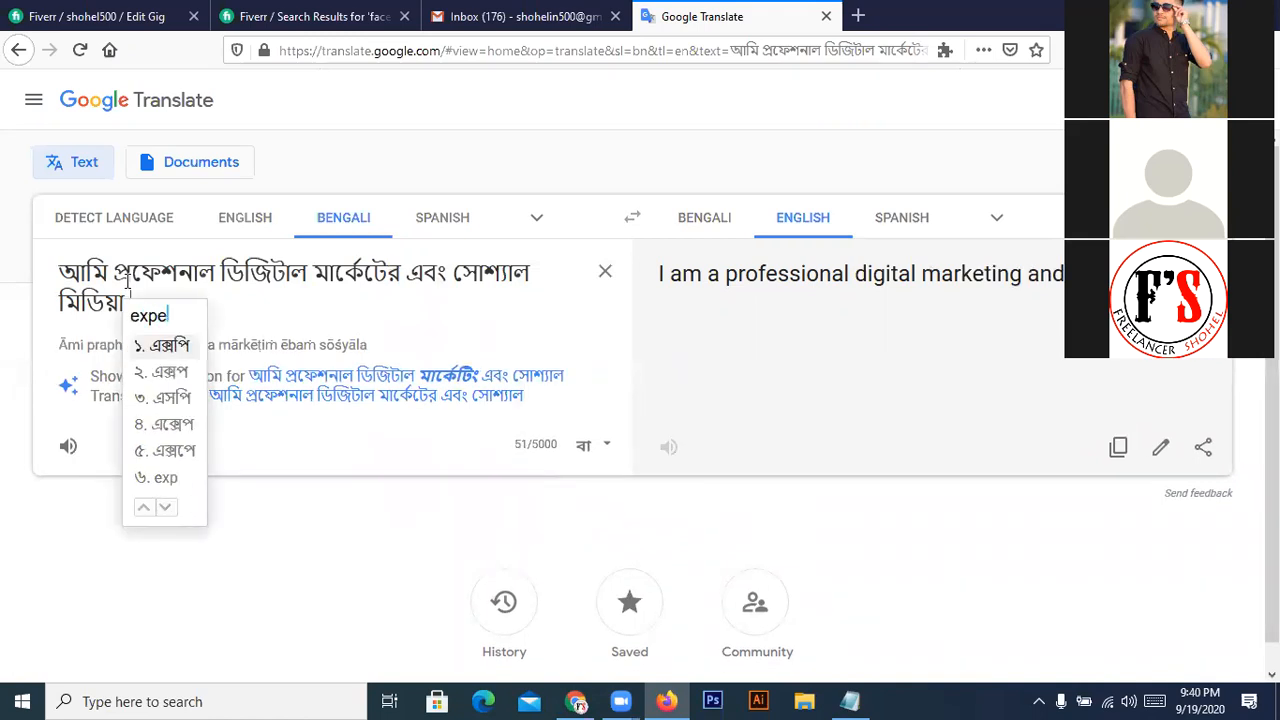
text(rt.)
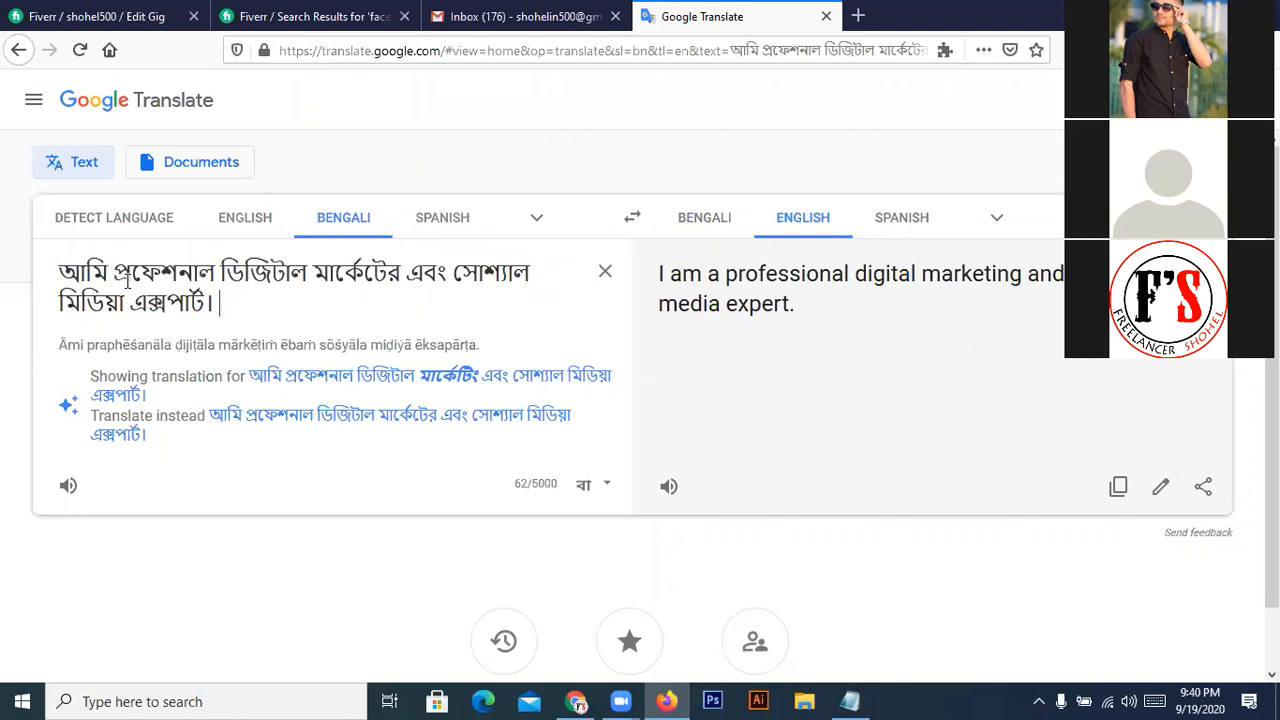
- Start a second sentence in the Bengali source text with "আমি পেশাগতভাবে আপনার"
text(ami)
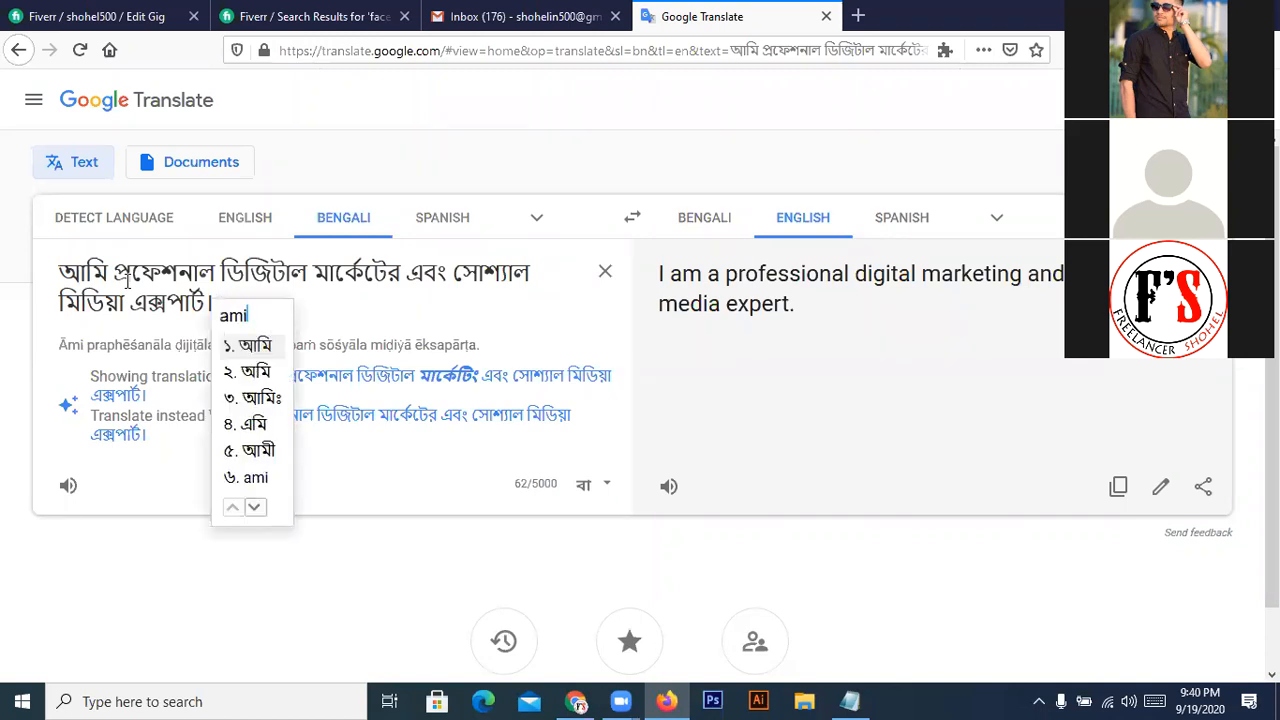
key(space)
text(pes)
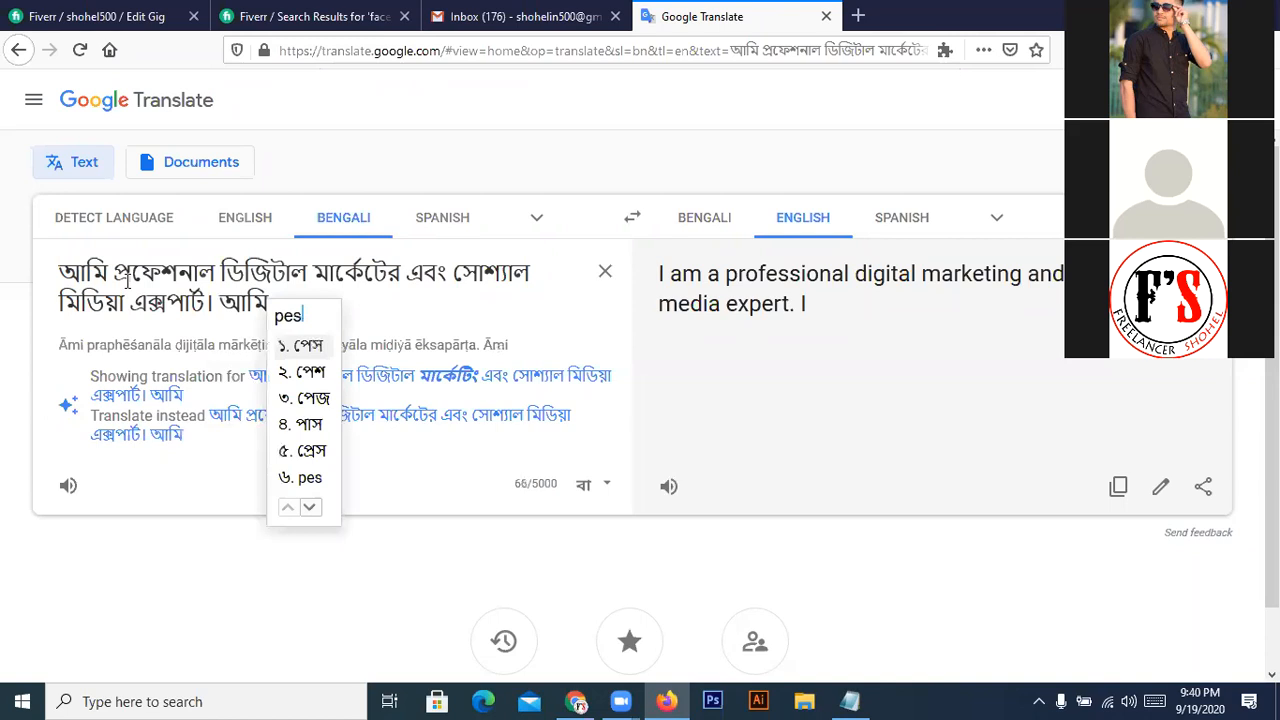
text(hagotovabe)
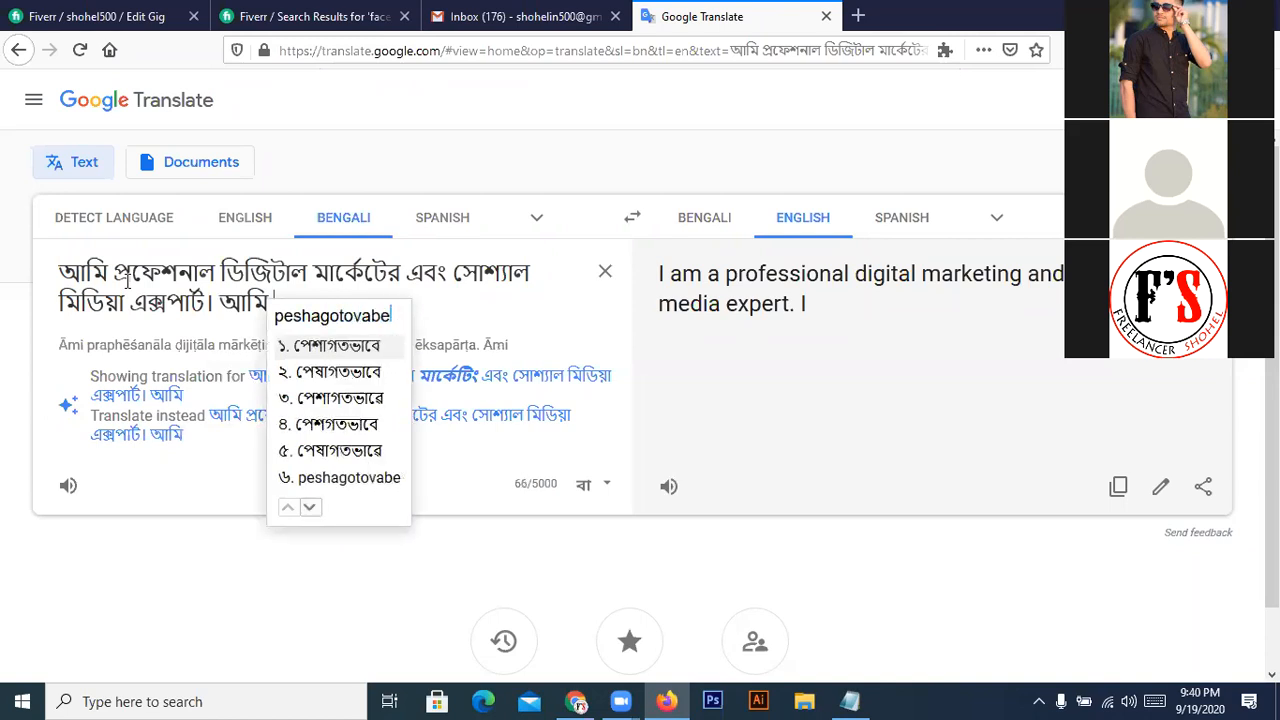
key(space)
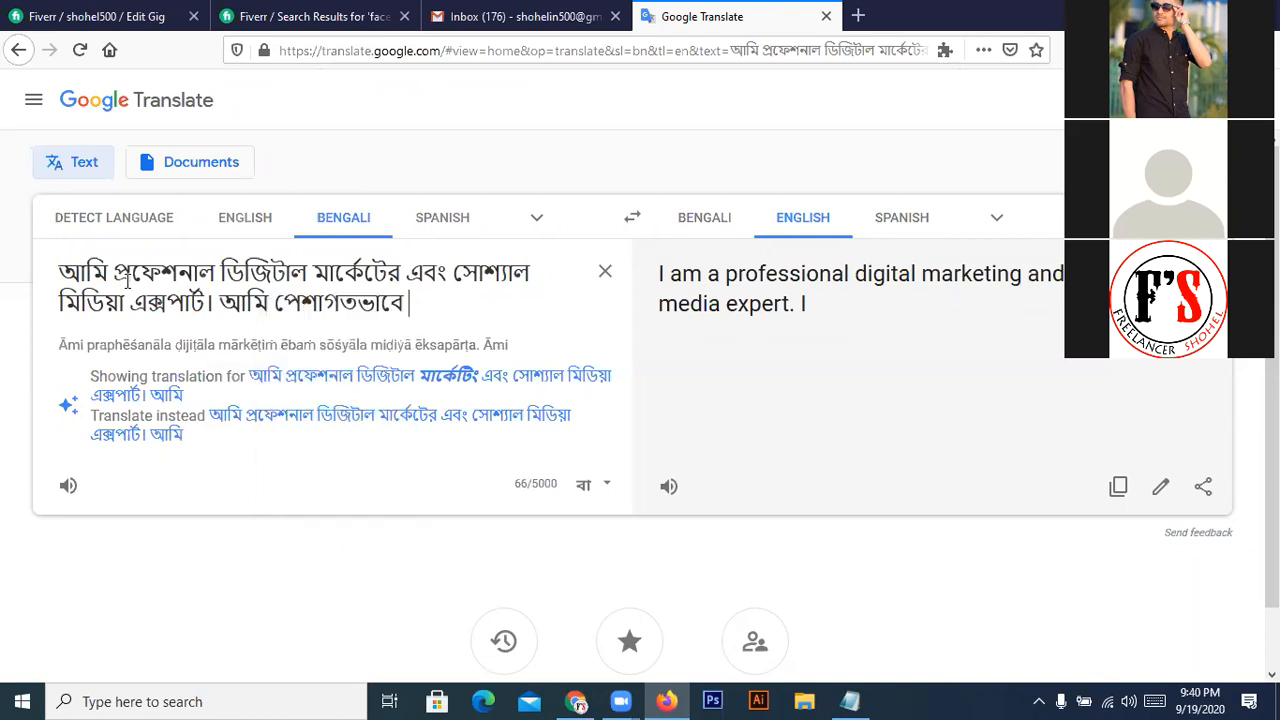
text(apnar)
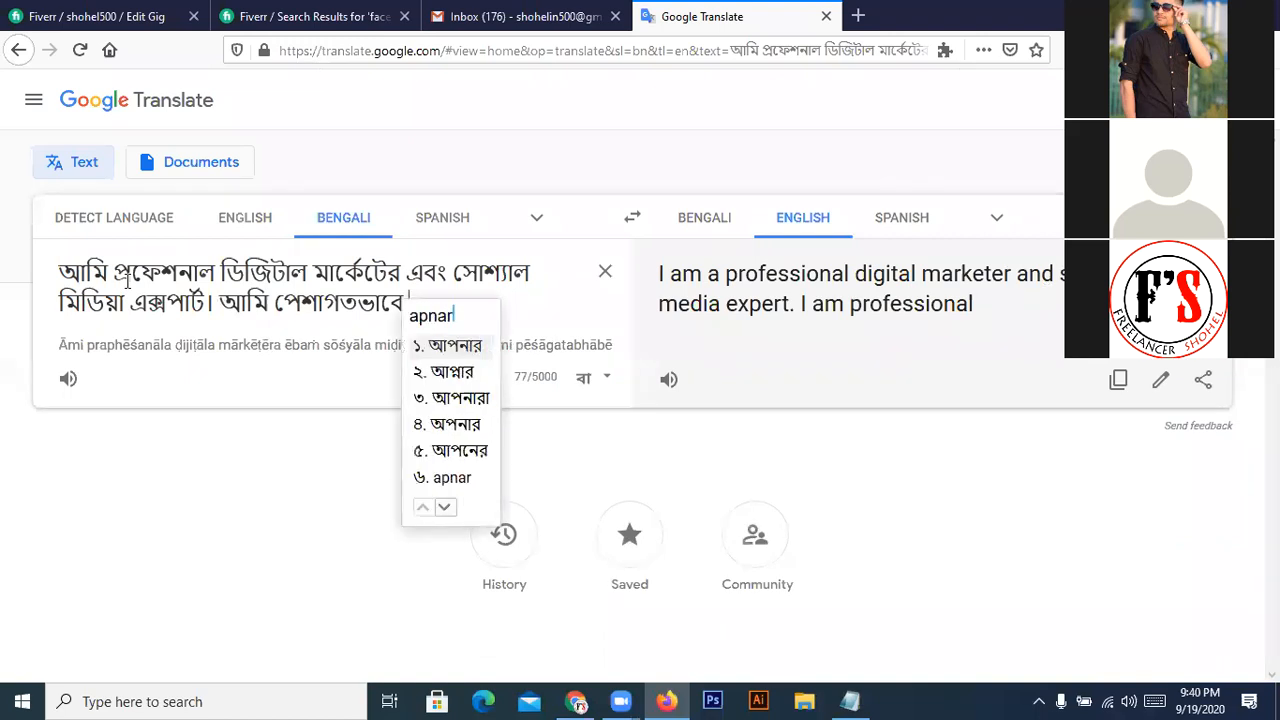
key(space)
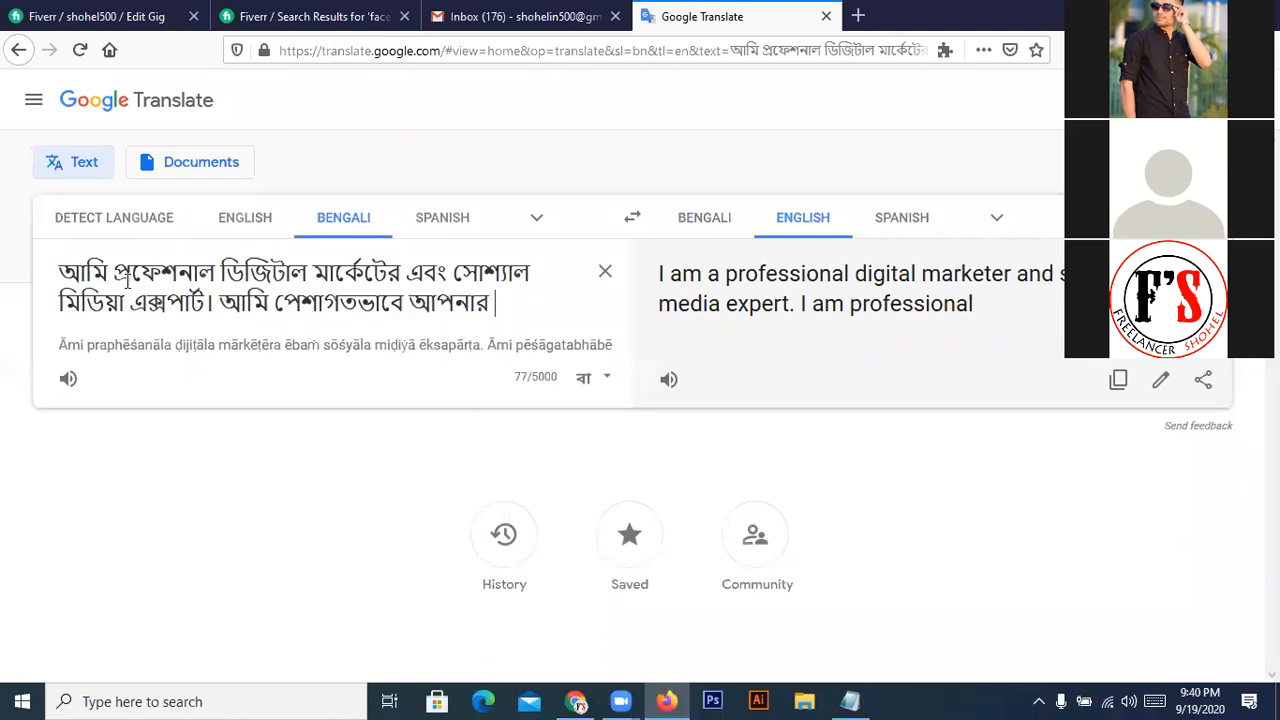
text(lokho)
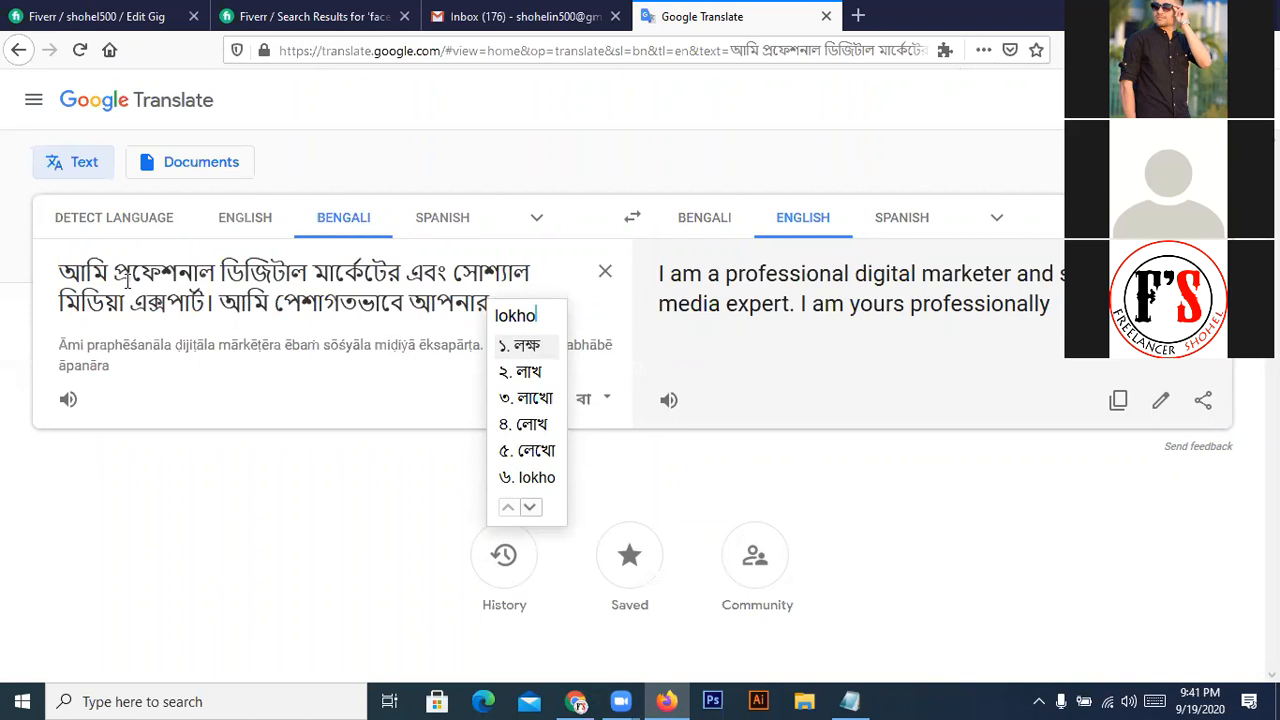
key(BackSpace)
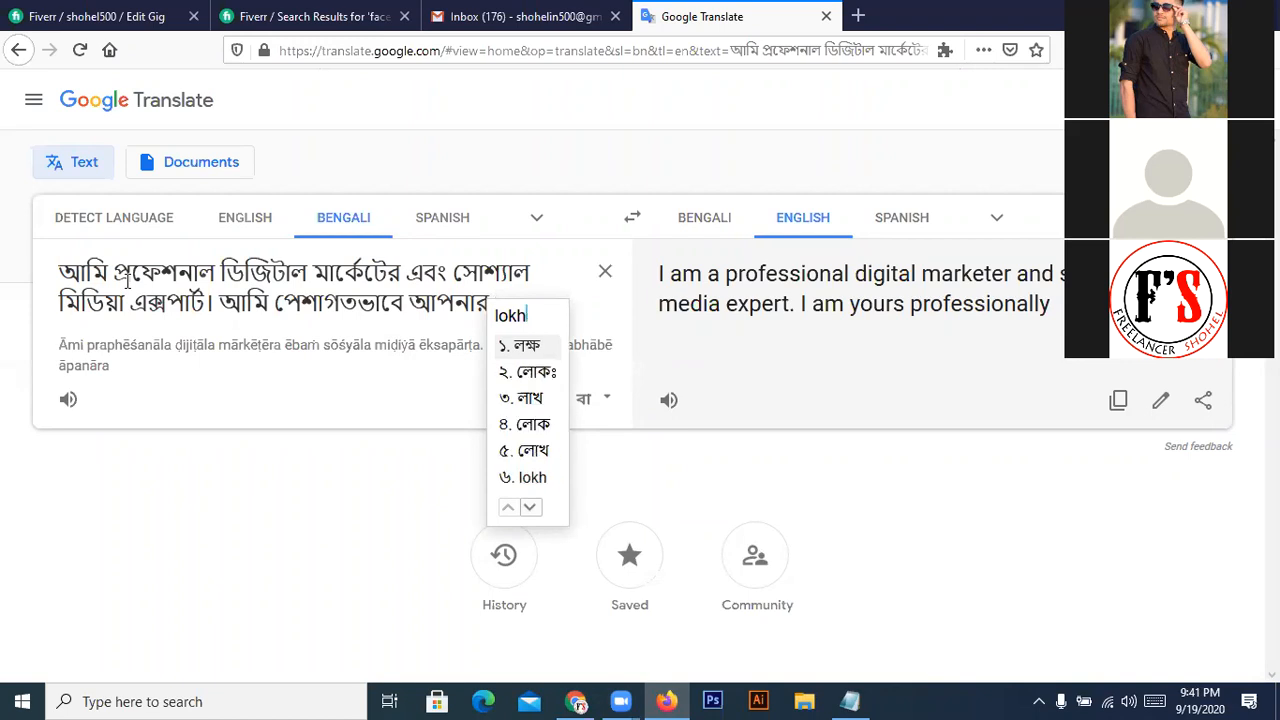
key(BackSpace)
text(ko)
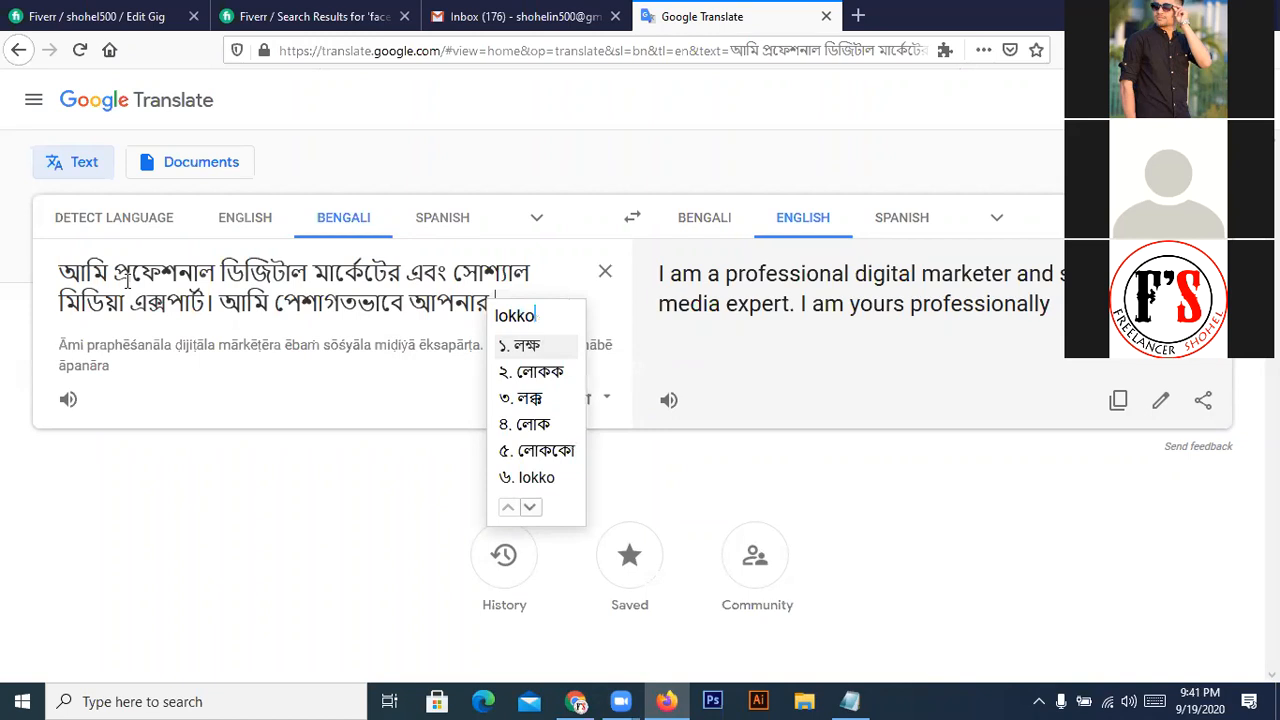
click(530, 508)
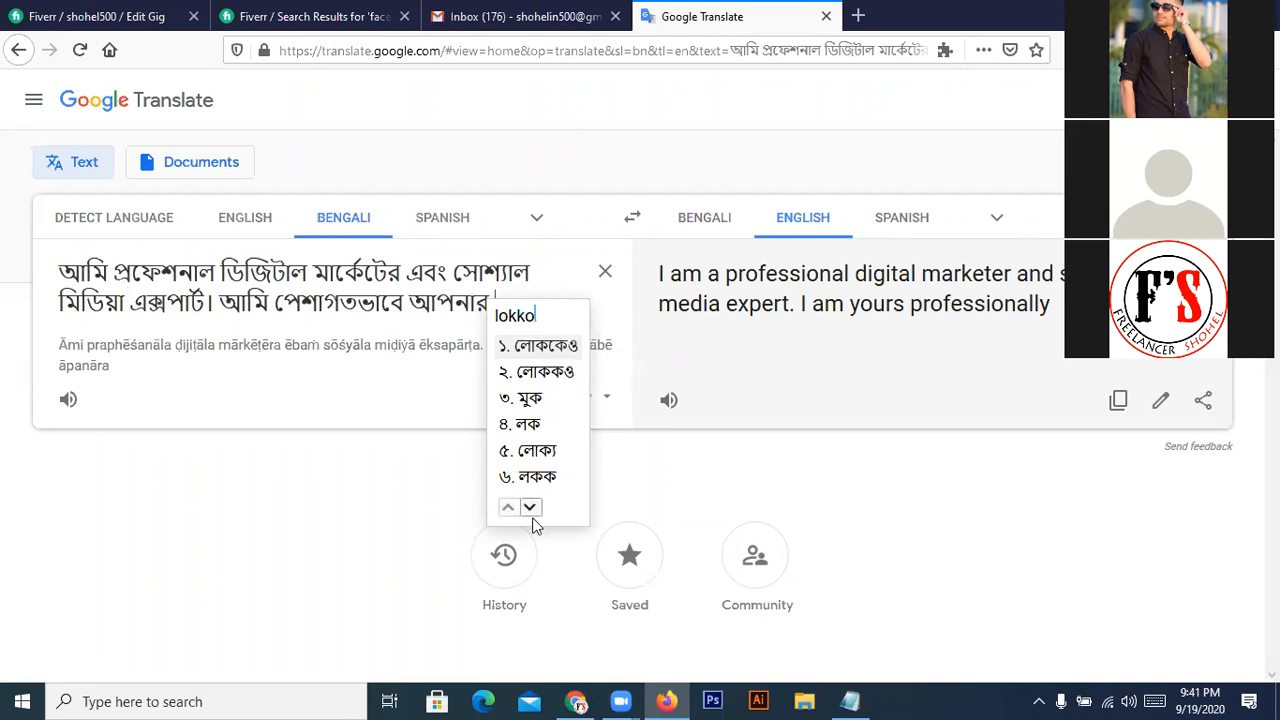
click(530, 508)
click(530, 508)
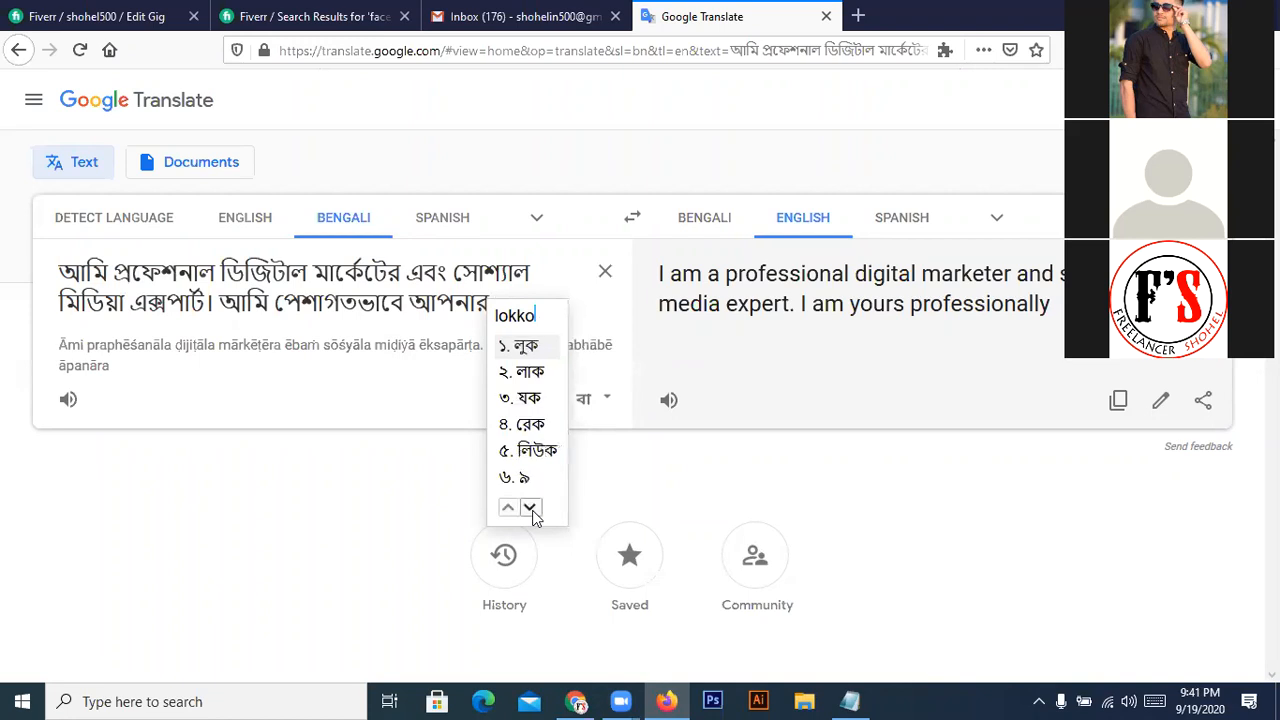
click(530, 508)
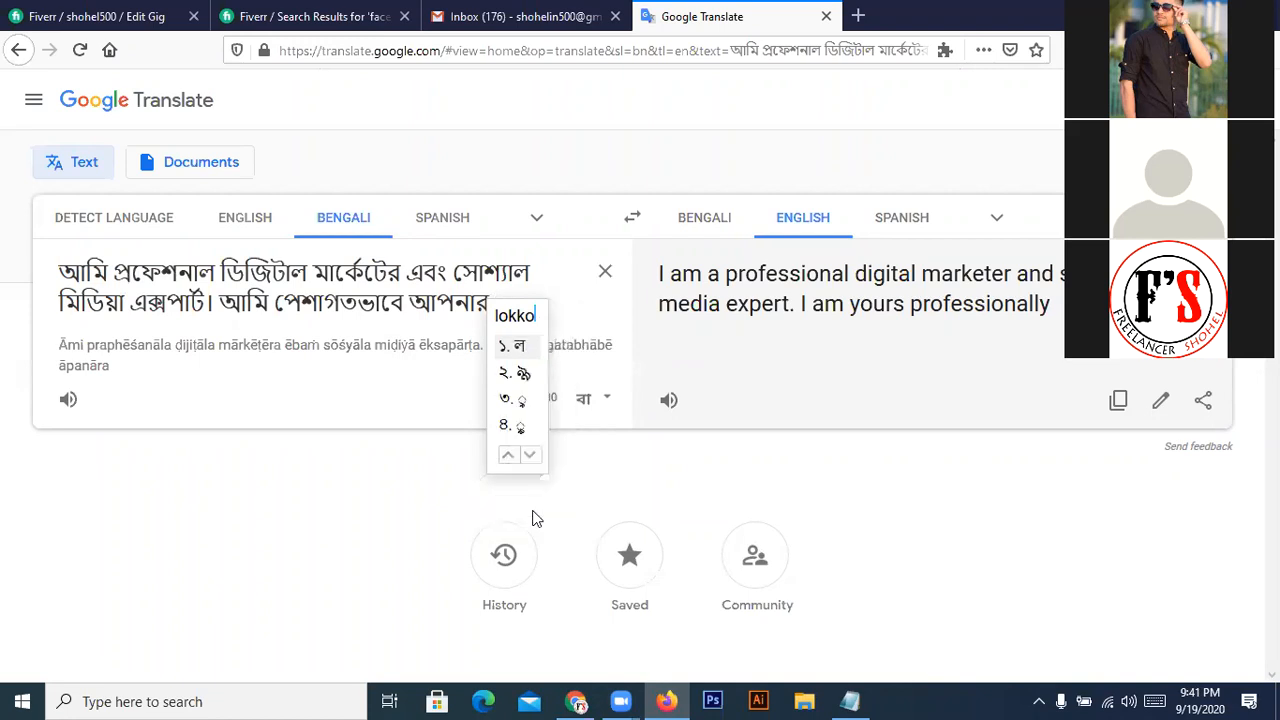
click(508, 455)
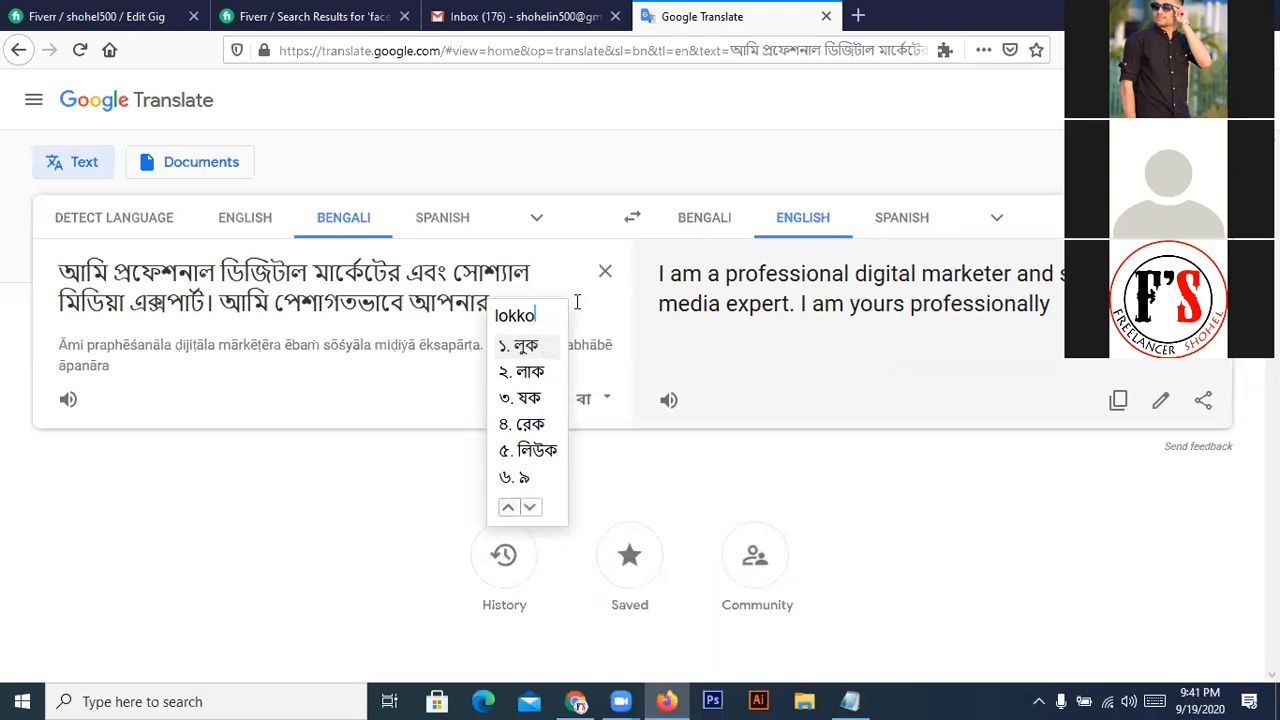
key(Escape)
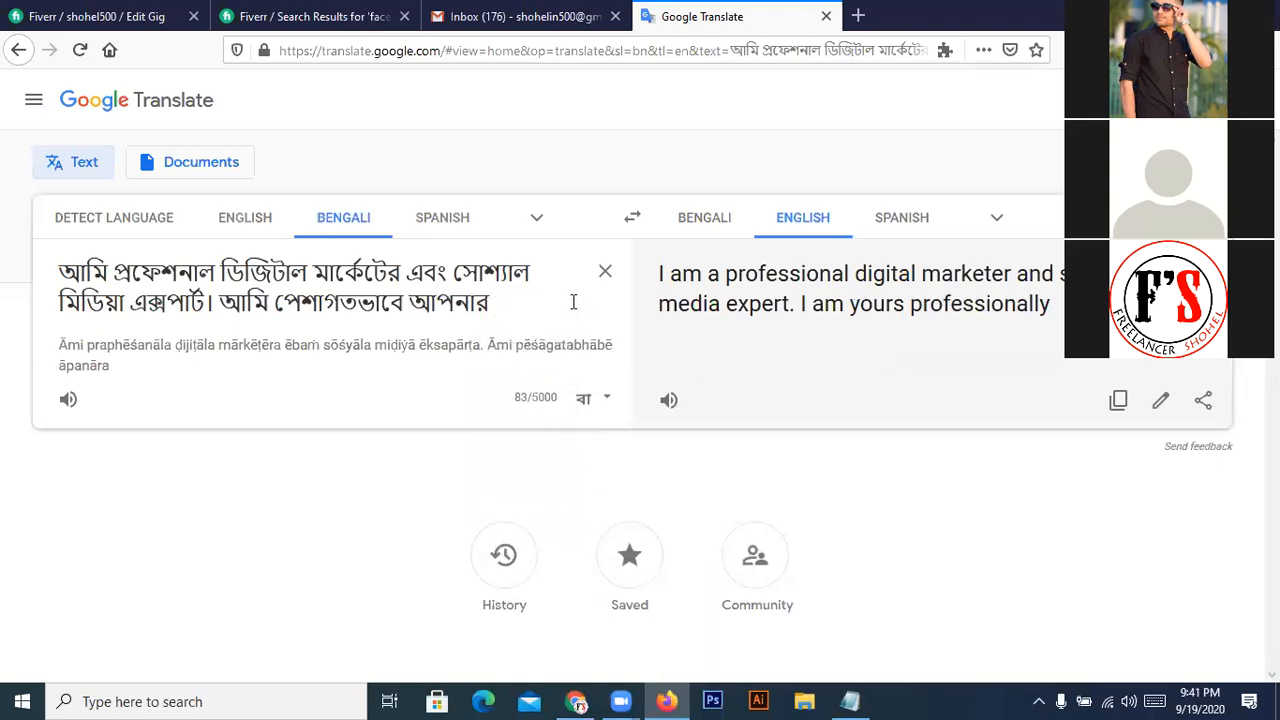
- Try the English word "Target" after "আপনার" with English as source language, restore Bengali and remove the word
click(256, 218)
text(Target)
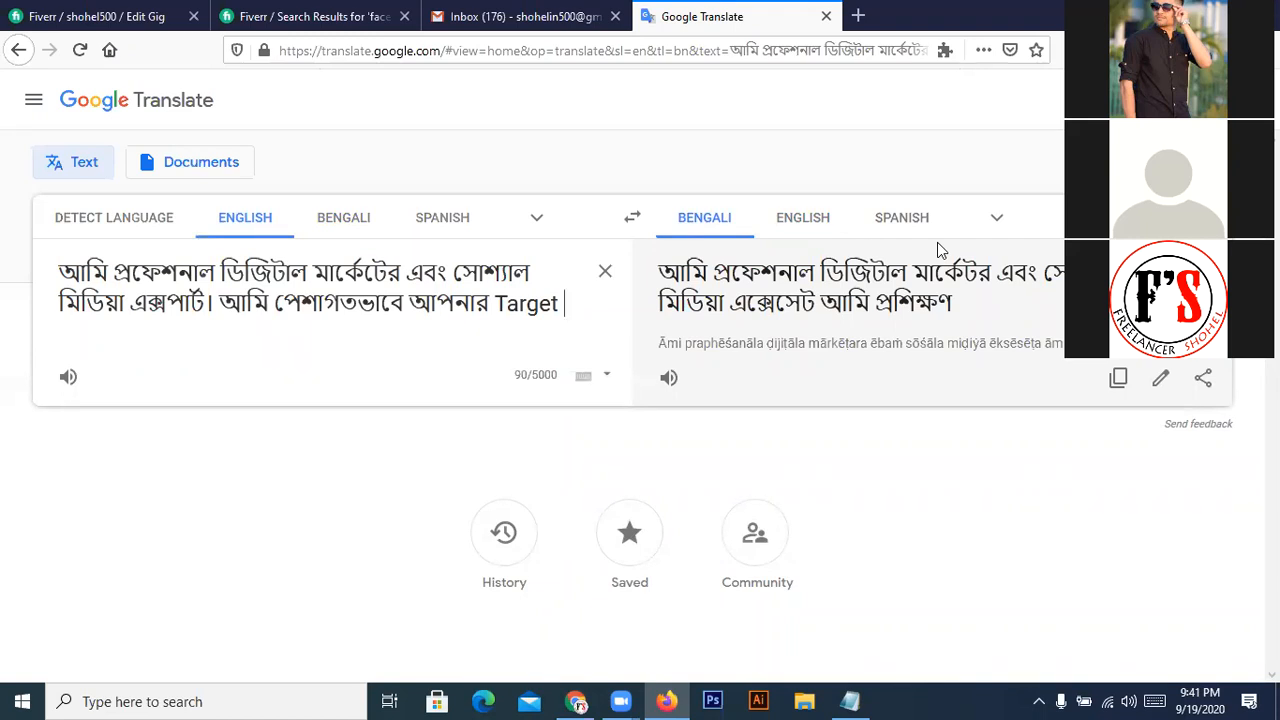
click(350, 224)
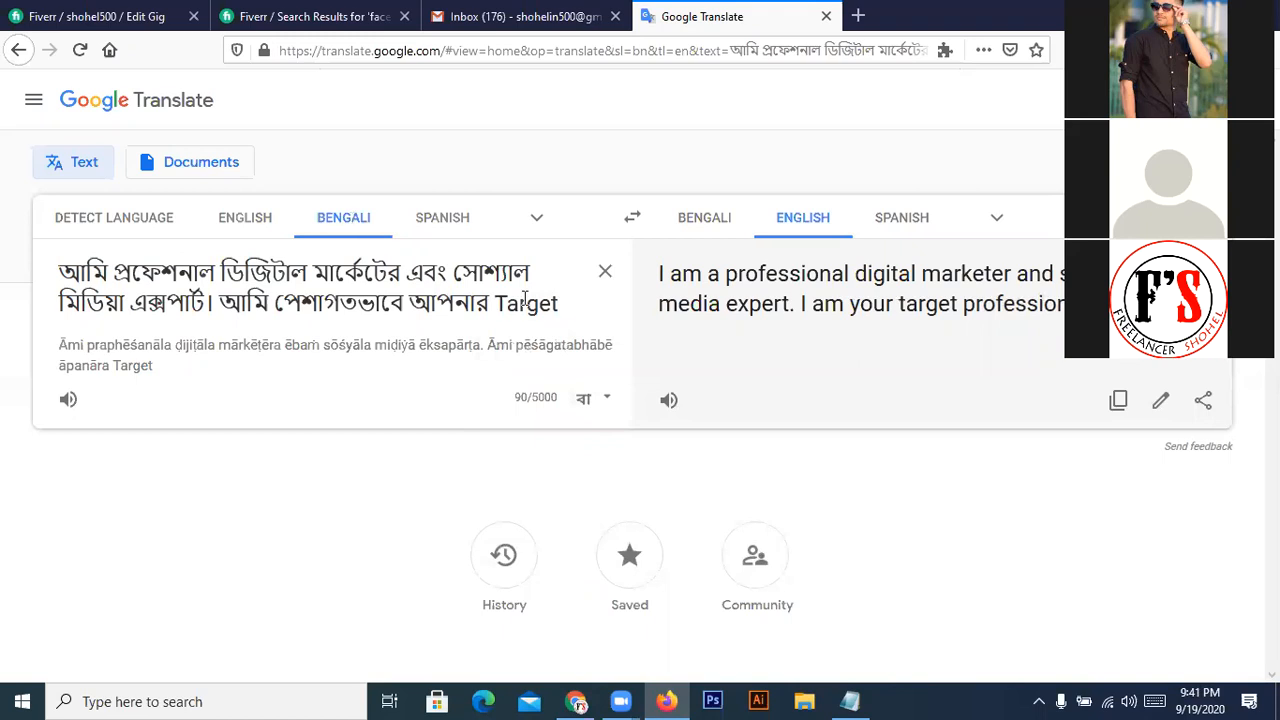
drag(557, 299, 500, 300)
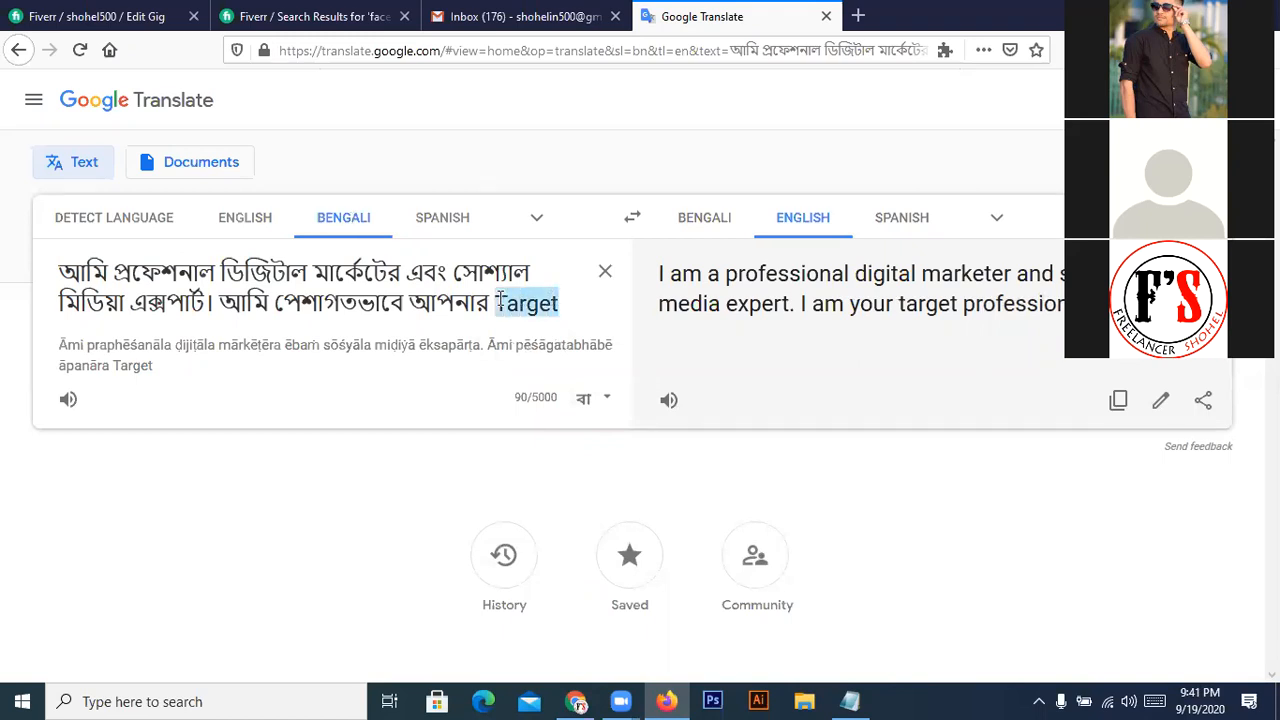
key(BackSpace)
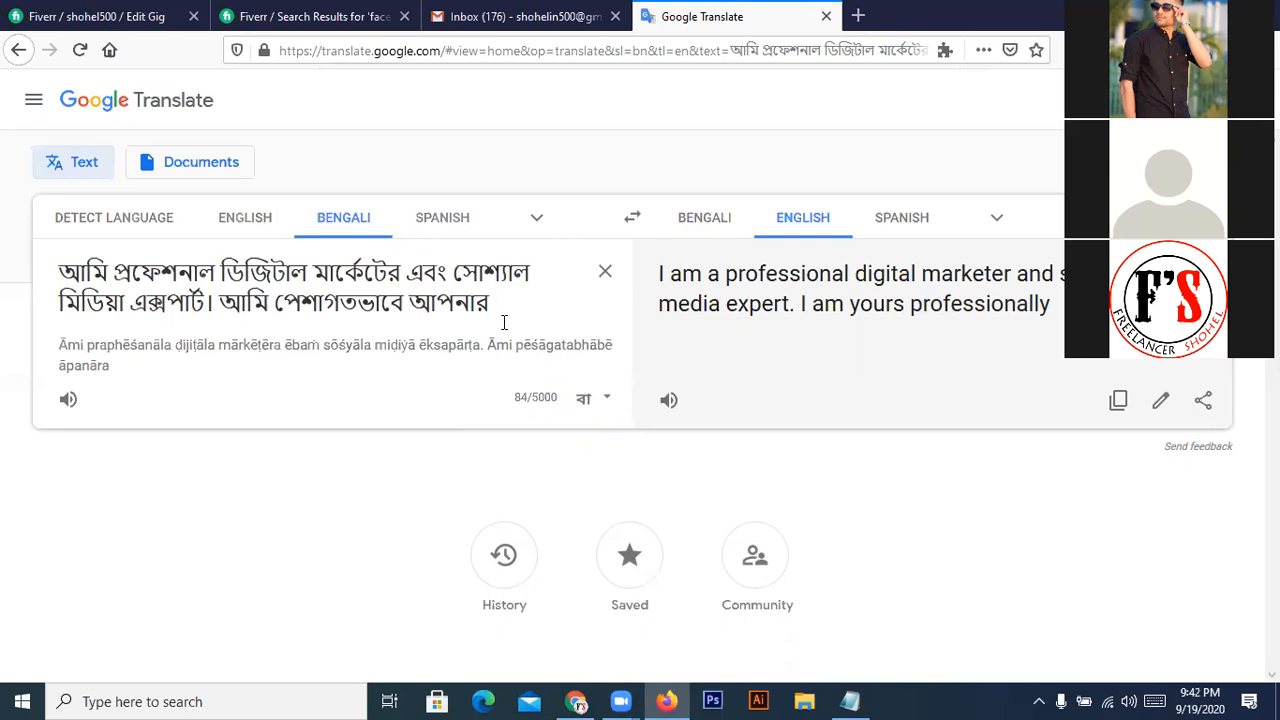
- Continue the second Bengali sentence after "আপনার" with "লক্ষ্য এবং শ্রোতার"
text(লক্ষ্য)
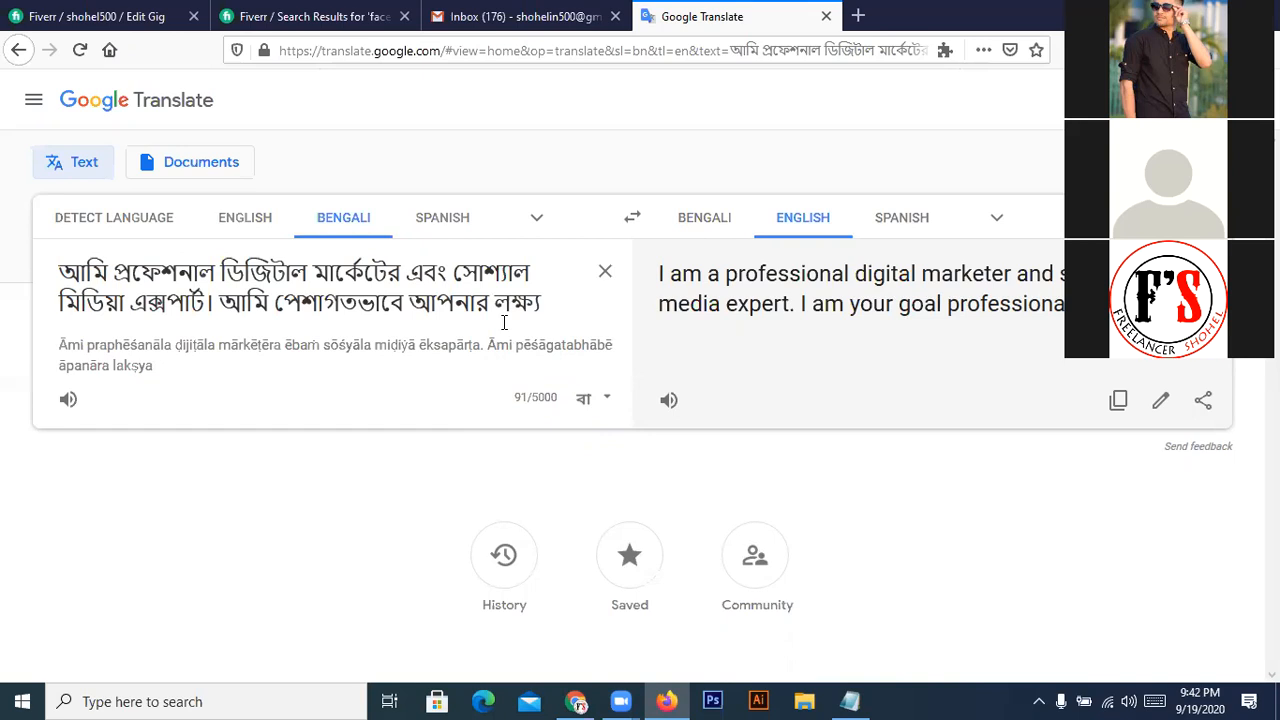
text( ebong)
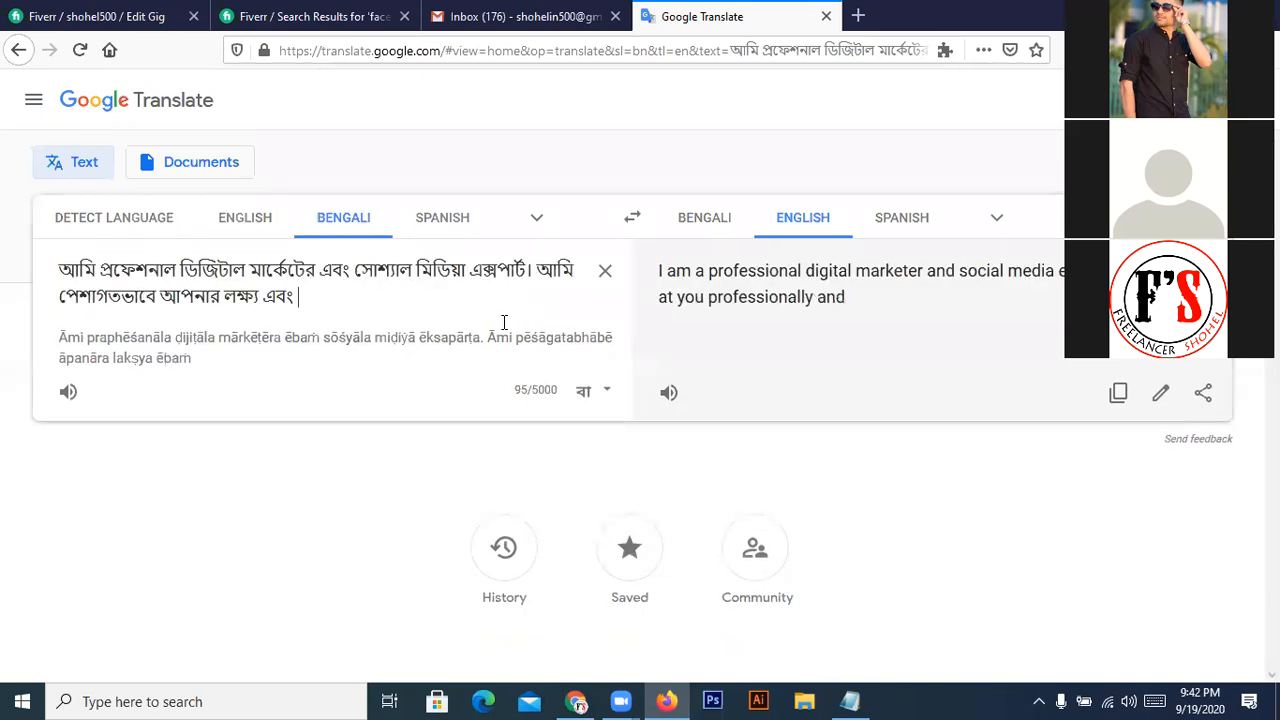
text( shotar)
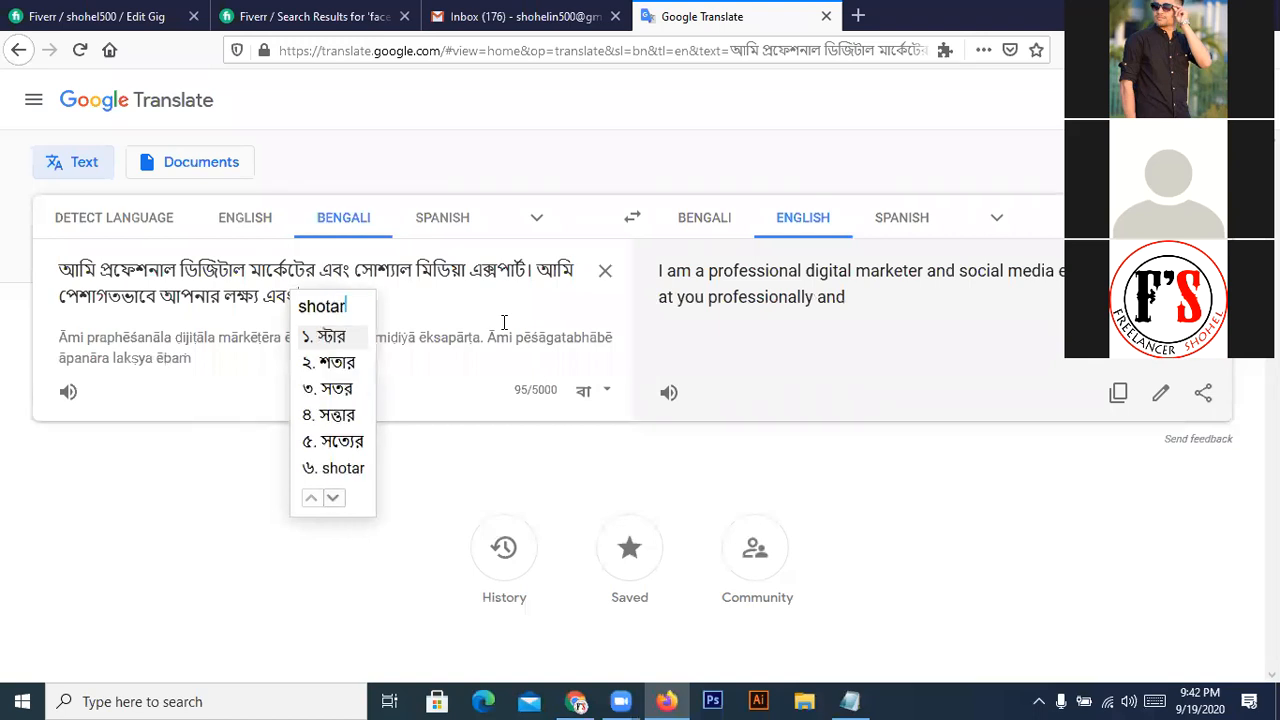
key(BackSpace)
key(BackSpace)
key(BackSpace)
key(BackSpace)
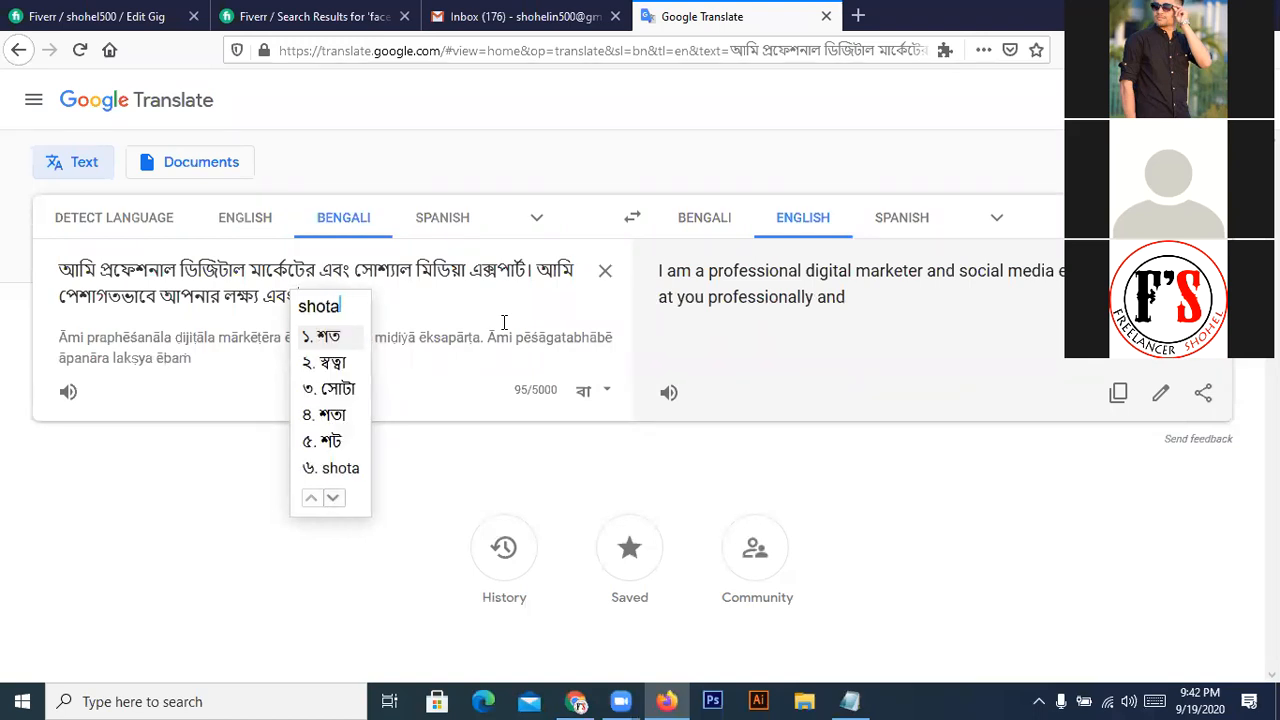
key(BackSpace)
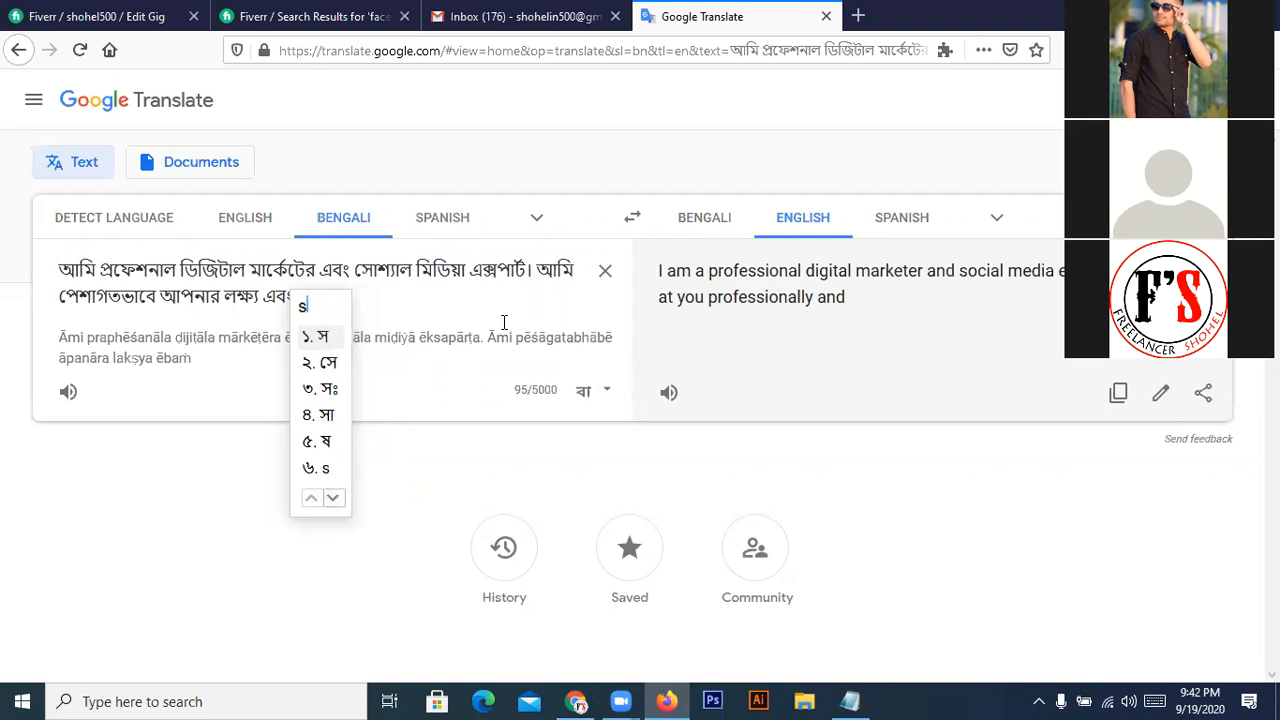
text(rotar)
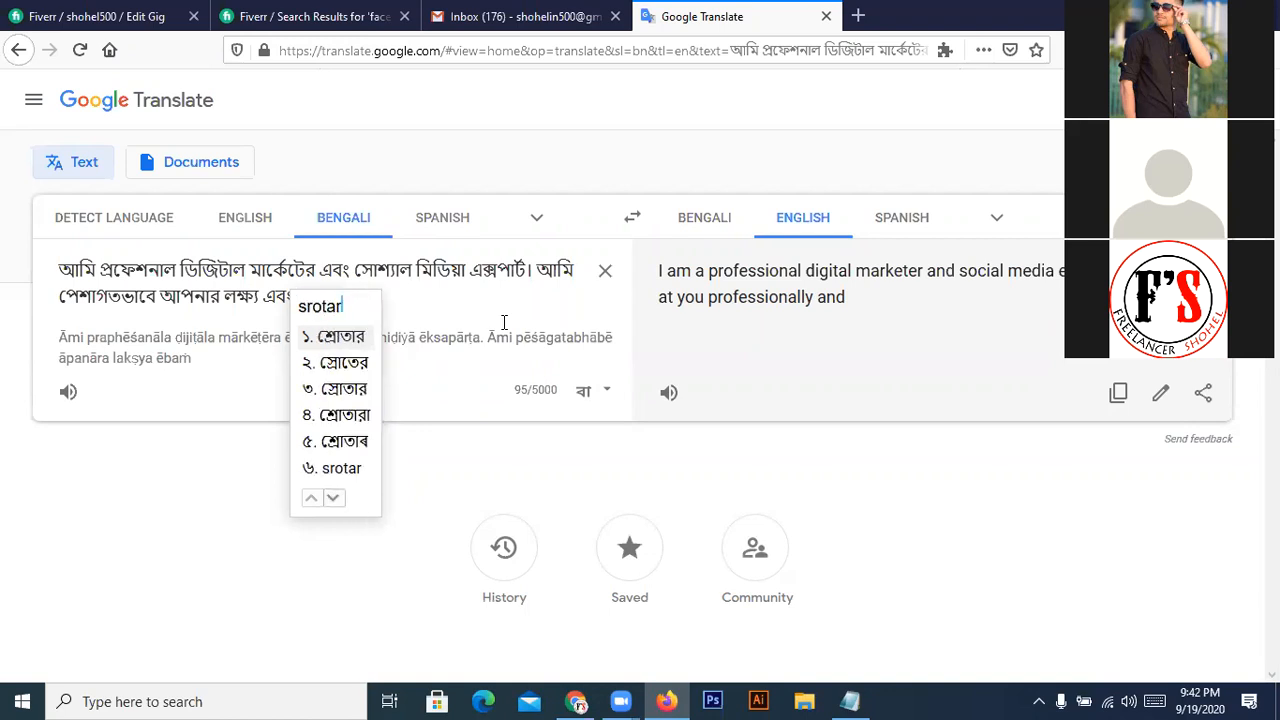
key(space)
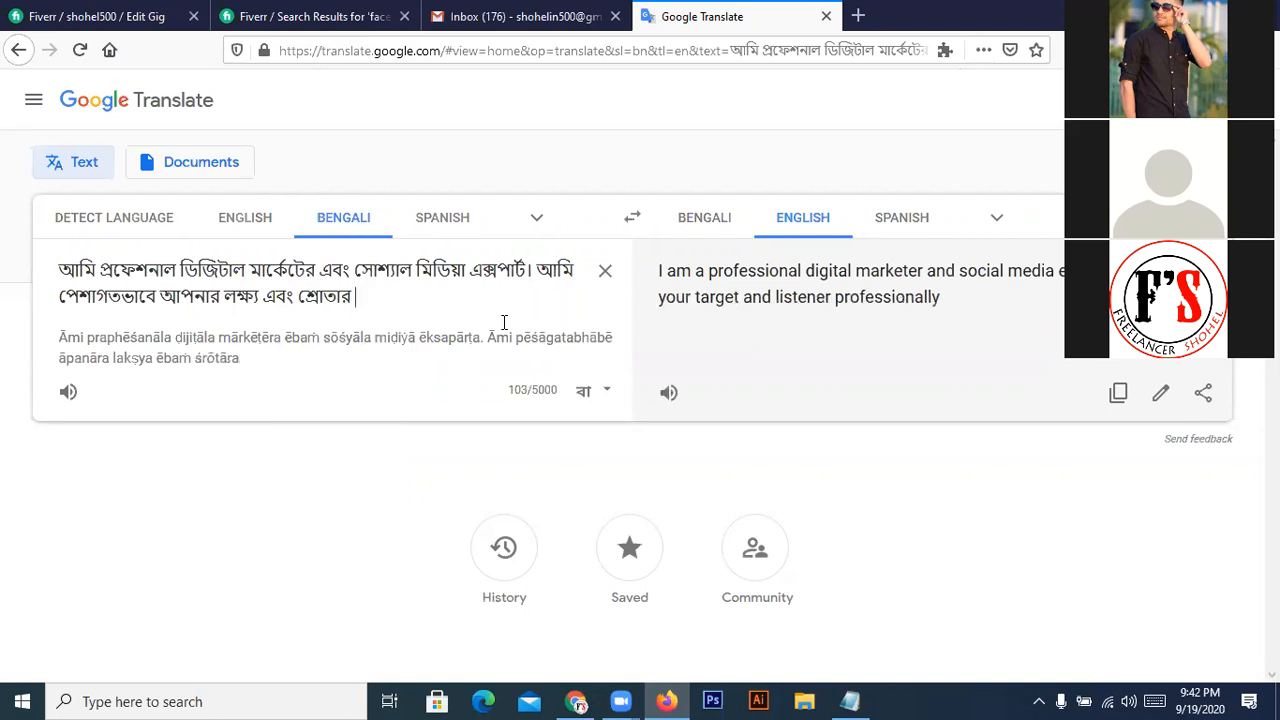
- Extend the Bengali source sentence with "কাছে আপনার বেবসা"
text(kache)
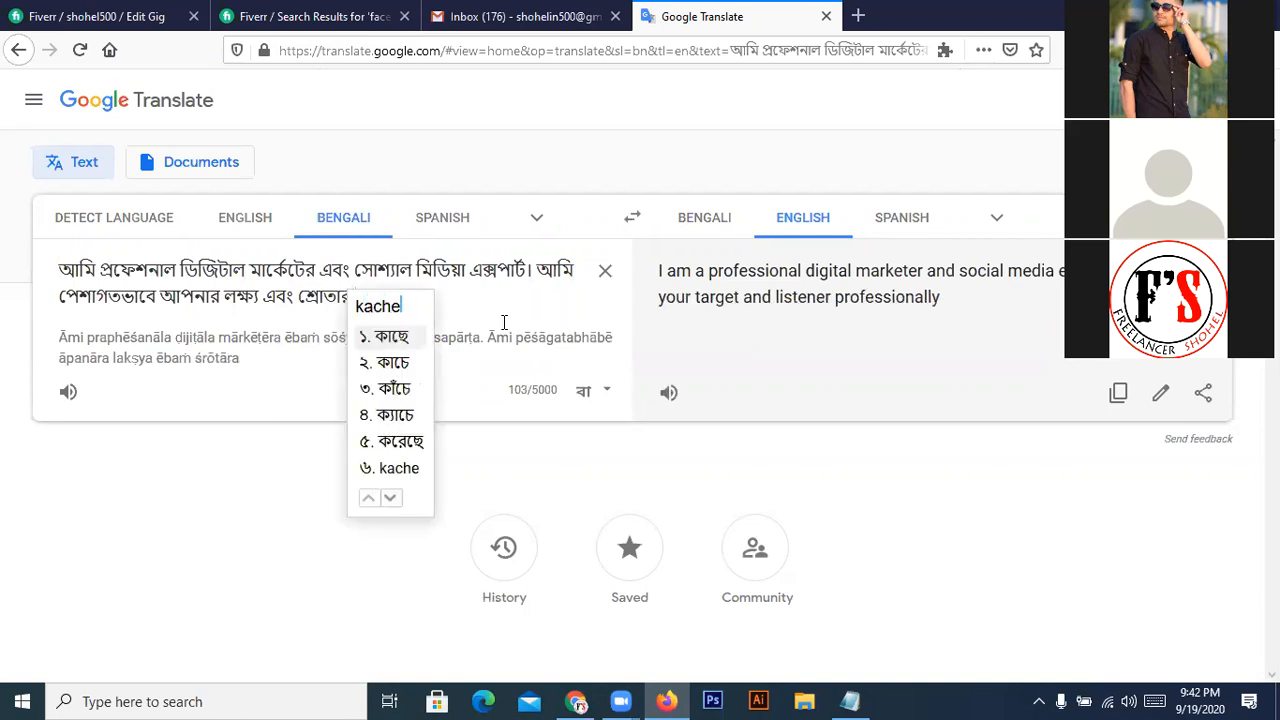
key(space)
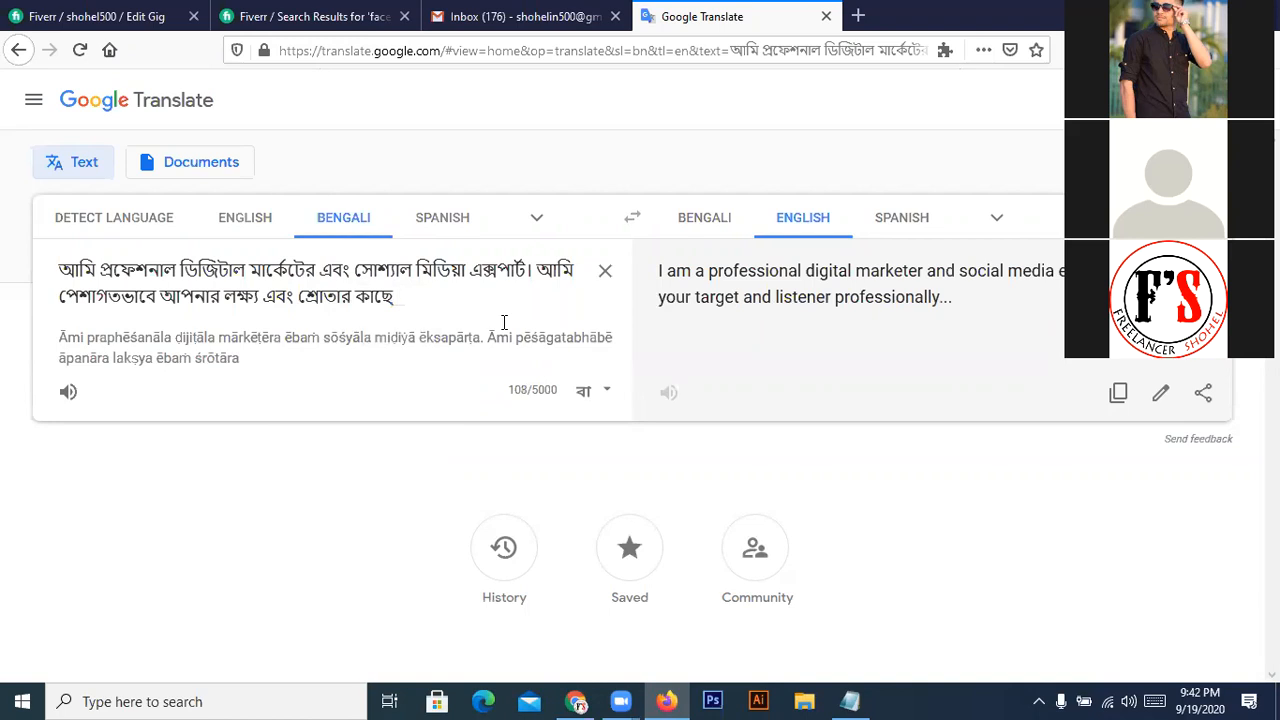
text(apnar)
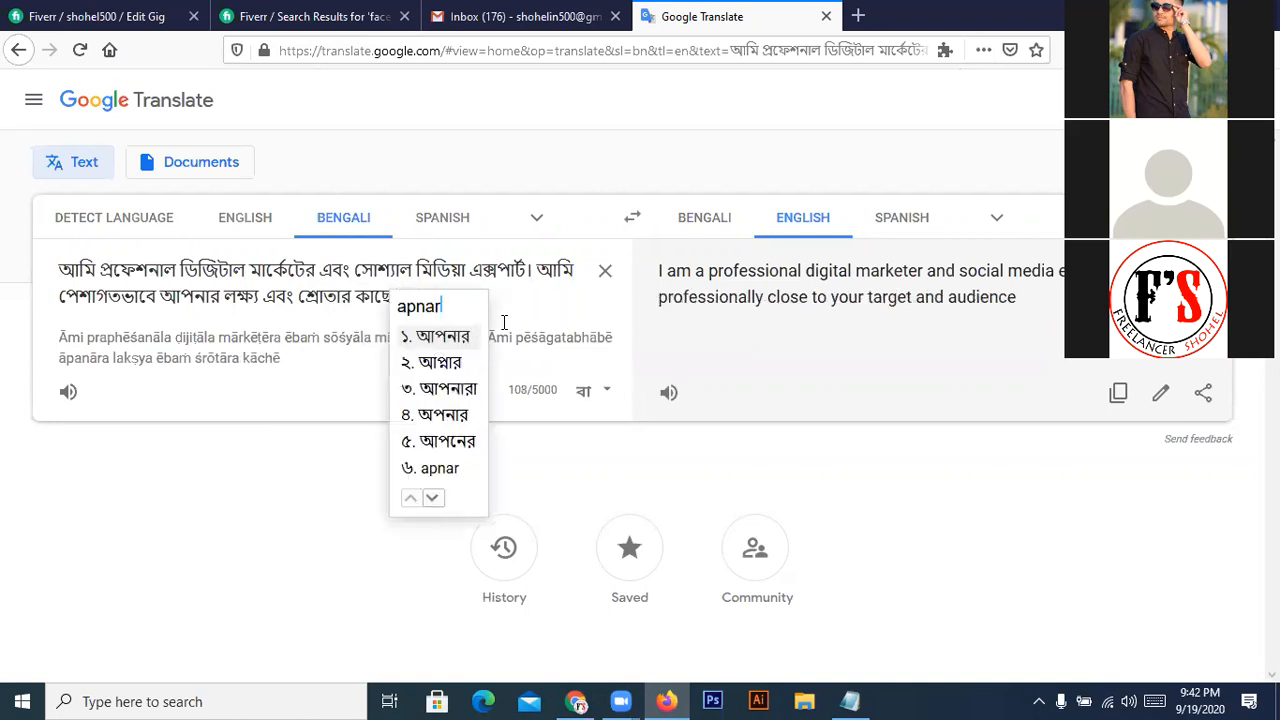
key(space)
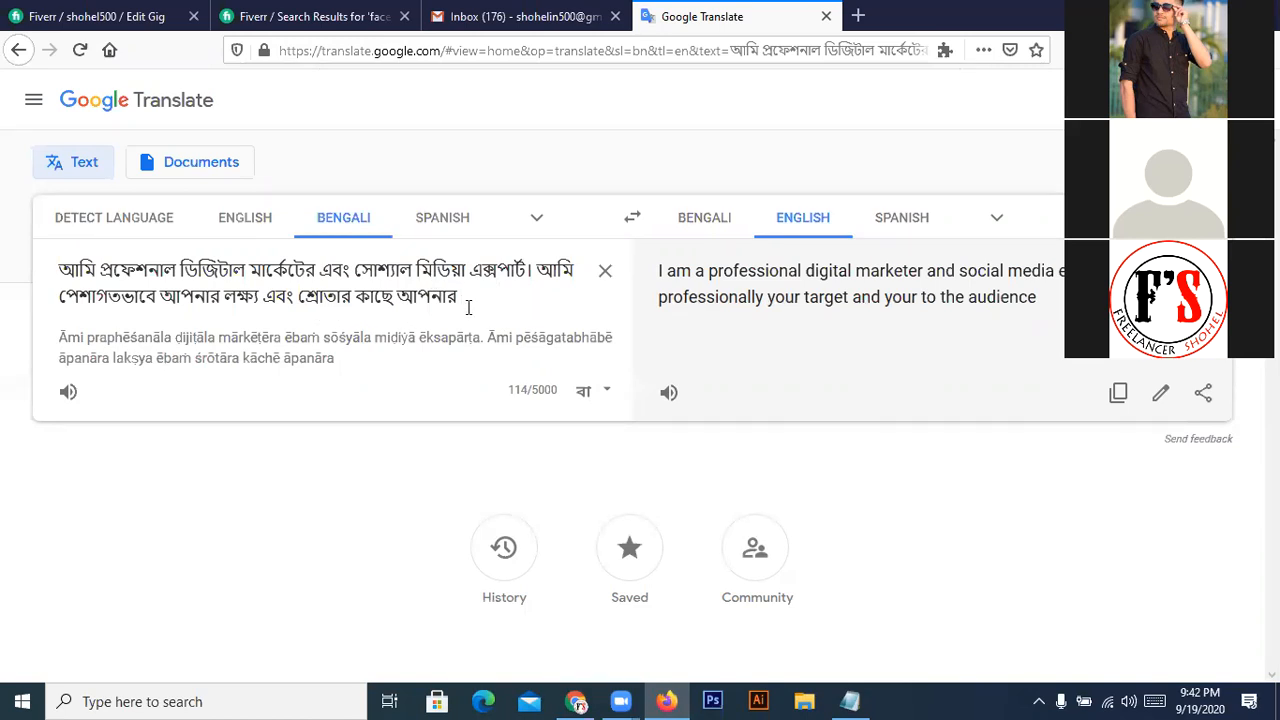
text(bebsha)
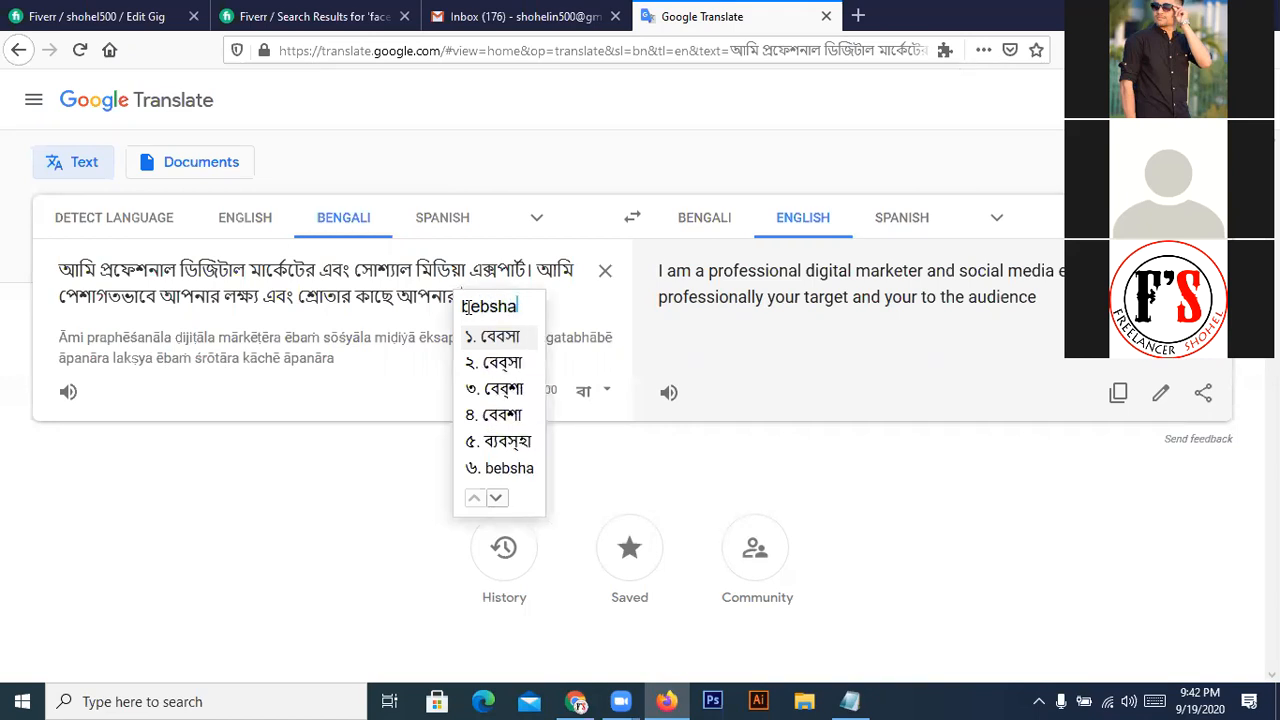
key(space)
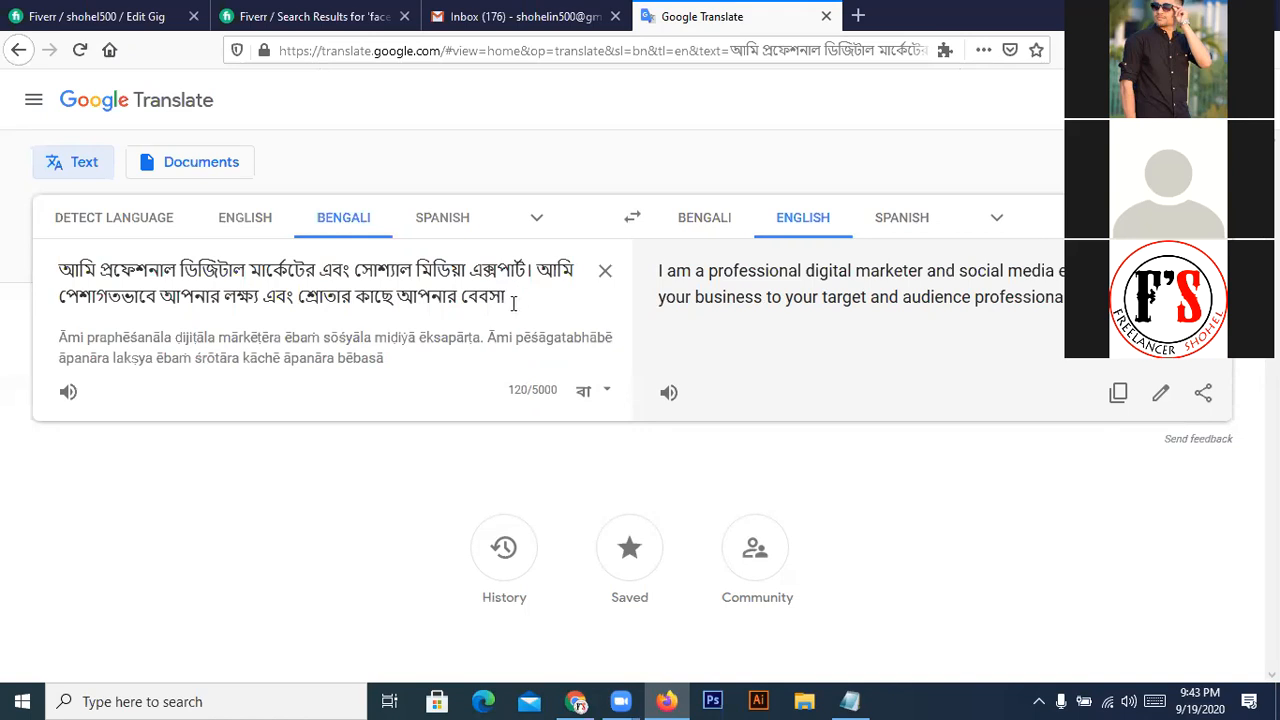
- Finish the second Bengali source sentence after "বেবসা" with "এবং পরিষেবার বিজ্ঞাপন দেব।"
text(ebong)
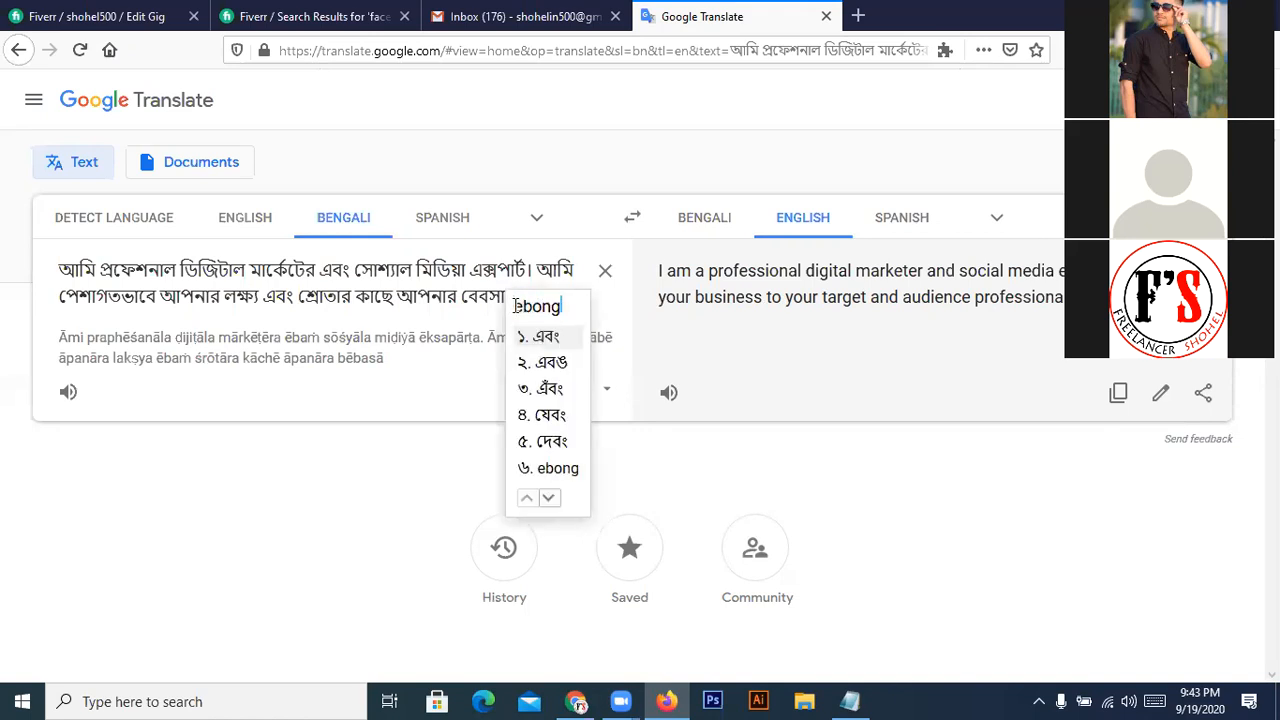
key(space)
text(porisheba)
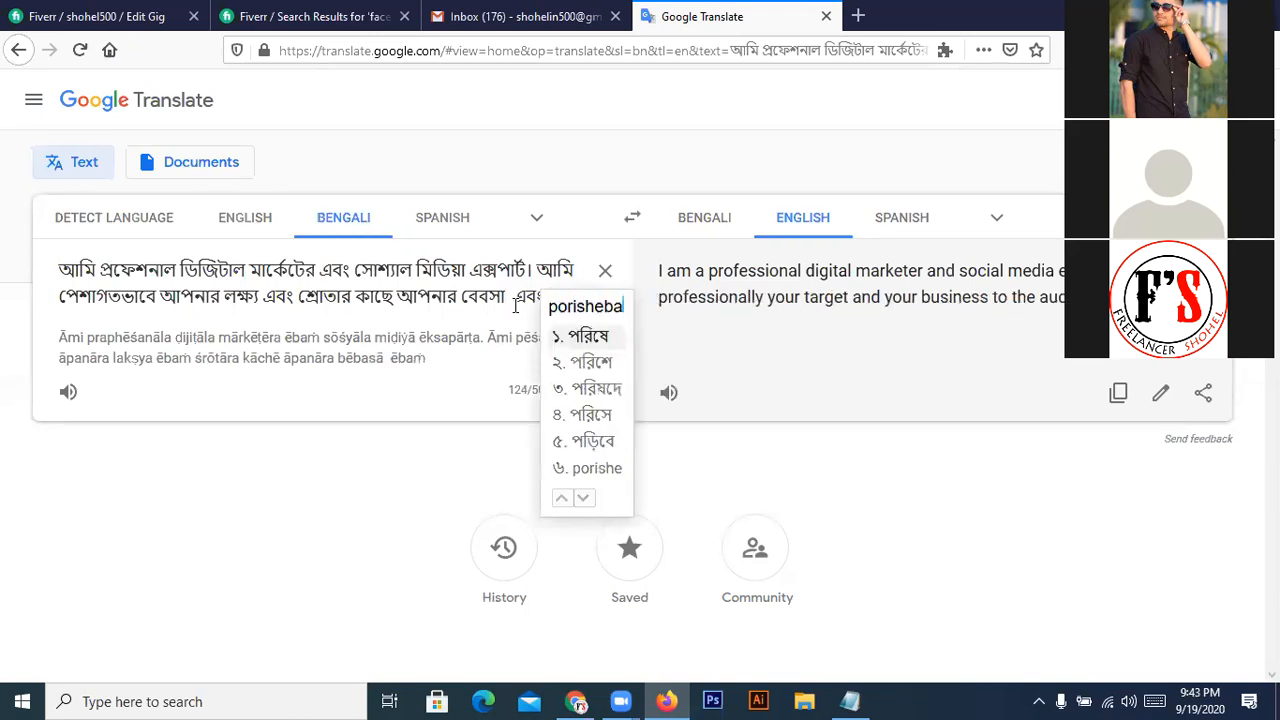
text(r)
key(space)
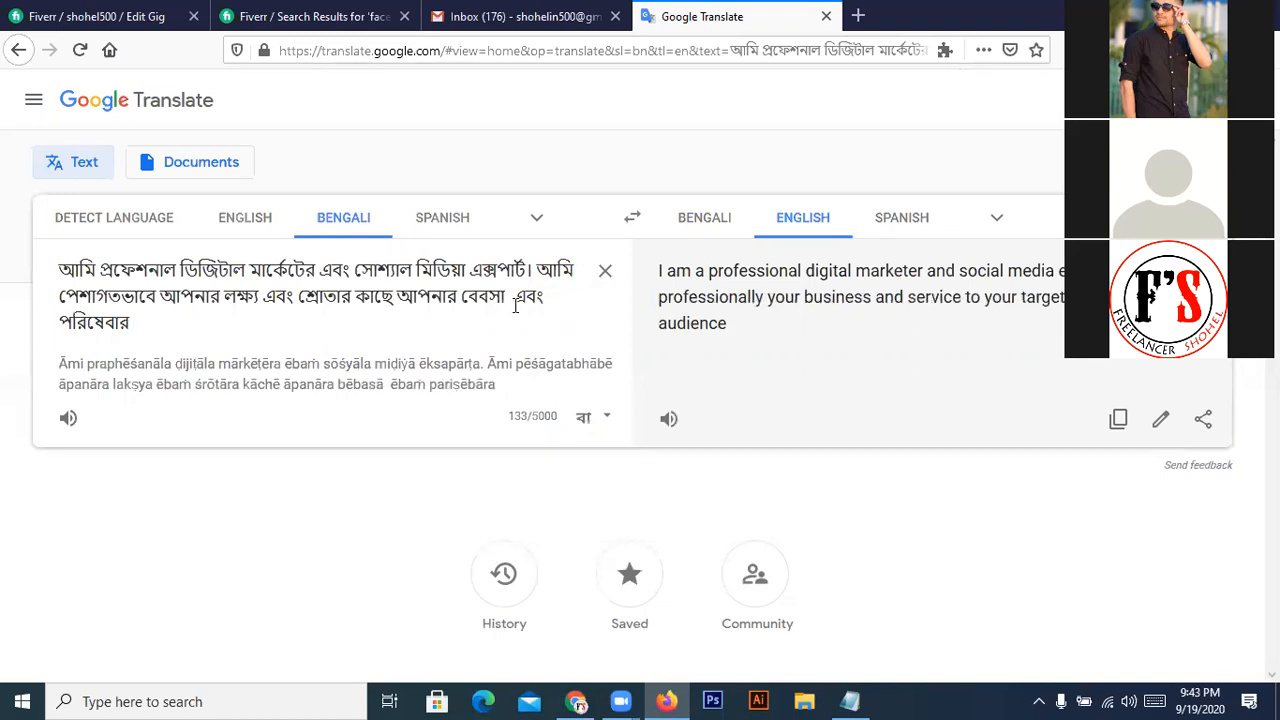
text(biggapon)
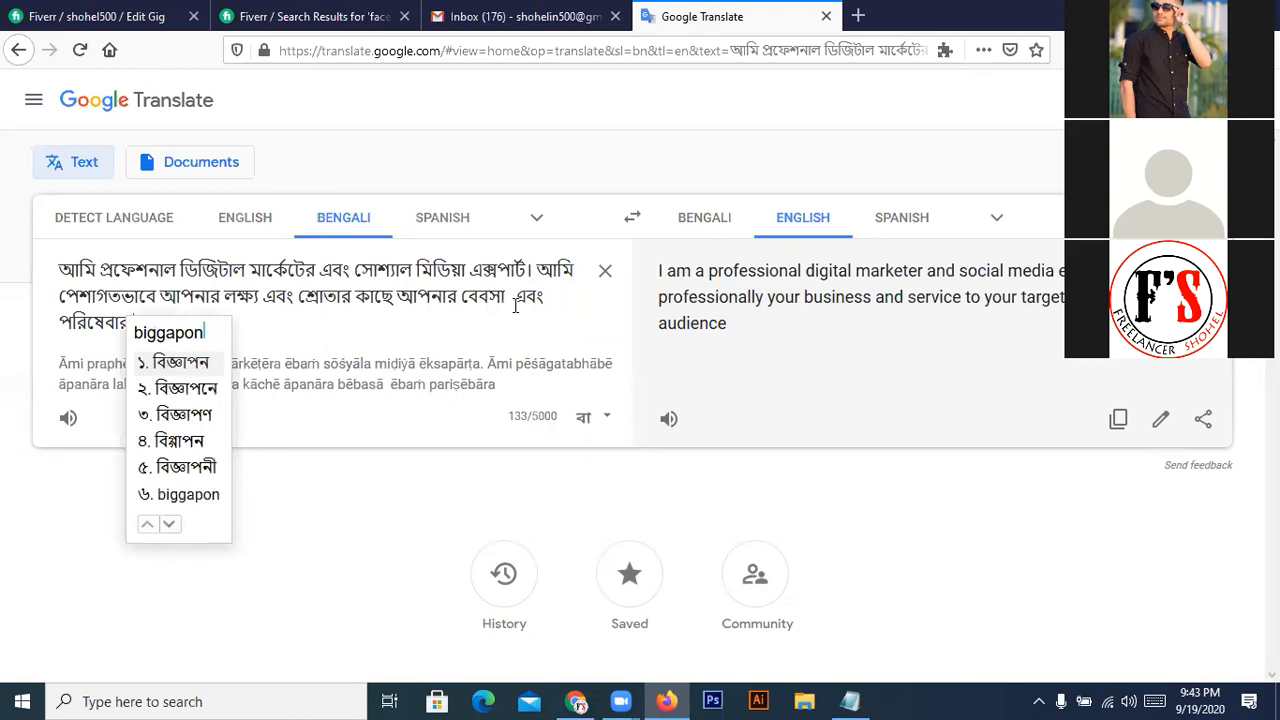
key(space)
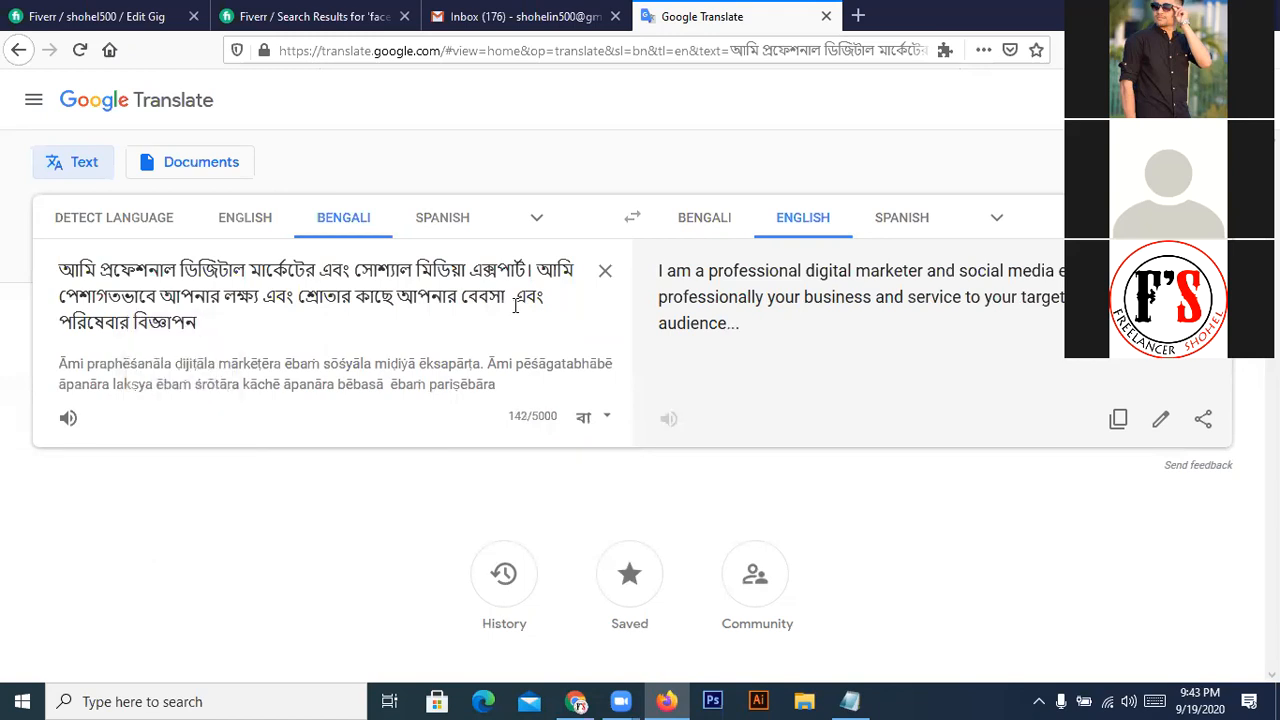
text(debo)
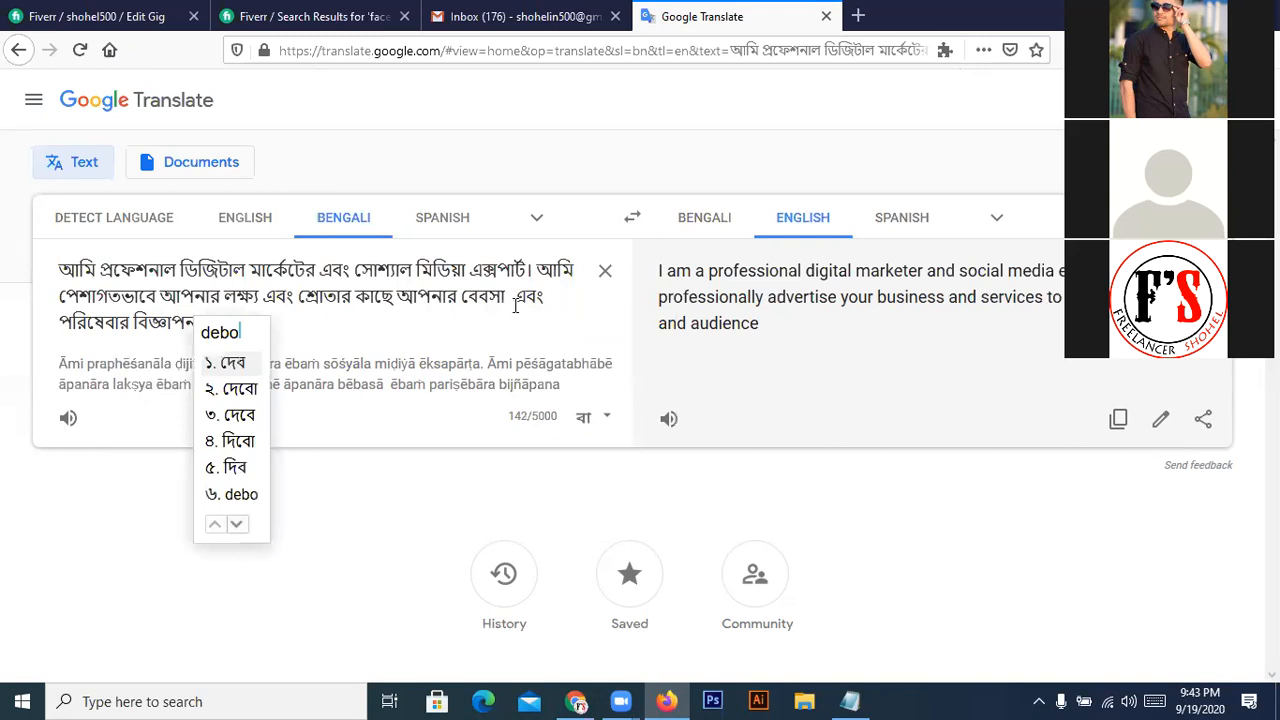
key(space)
text(.)
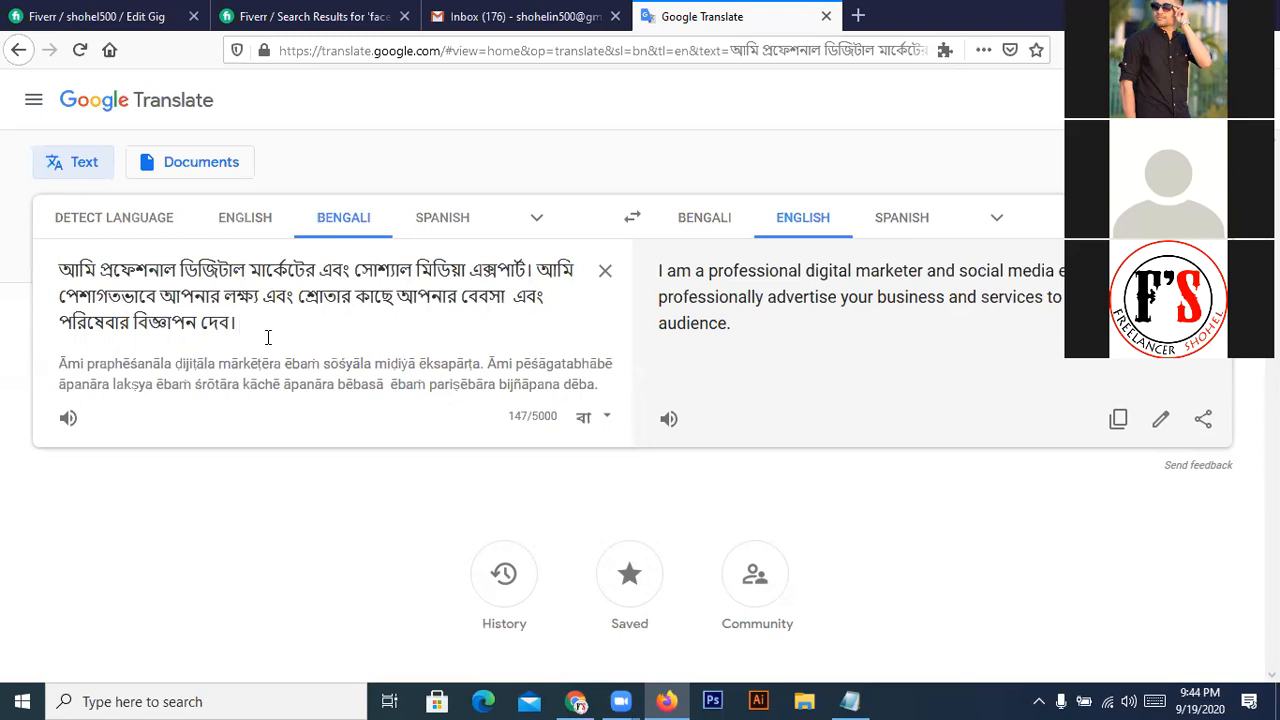
- Start a third sentence in the Bengali source text with "আমি যা করতে পারি তাহলো"
text(ami)
key(space)
text(ja)
key(space)
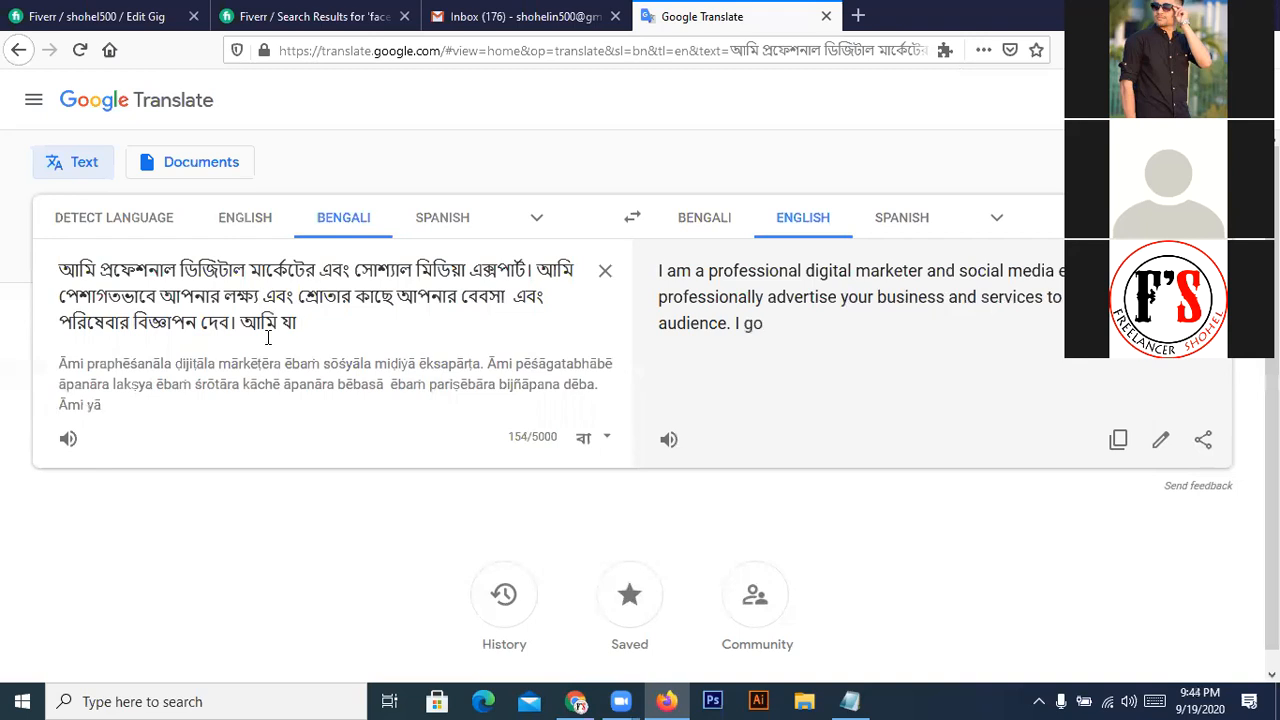
text(korte)
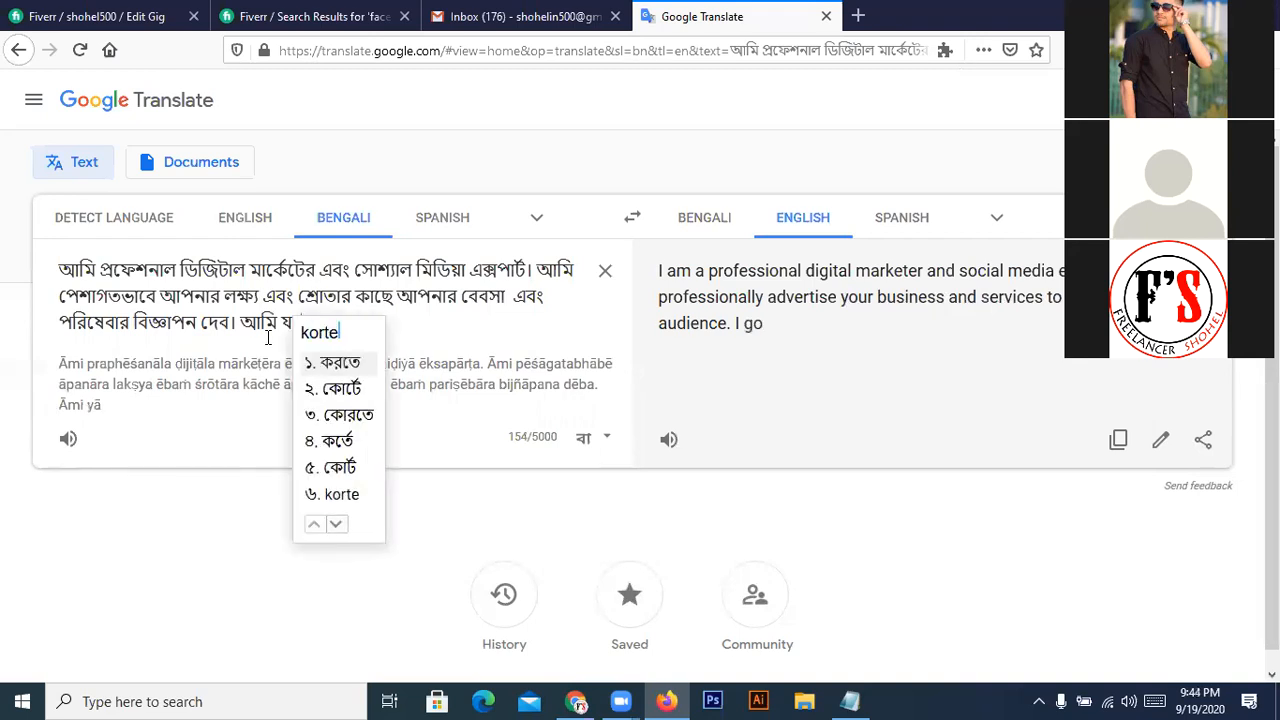
key(space)
text(pari)
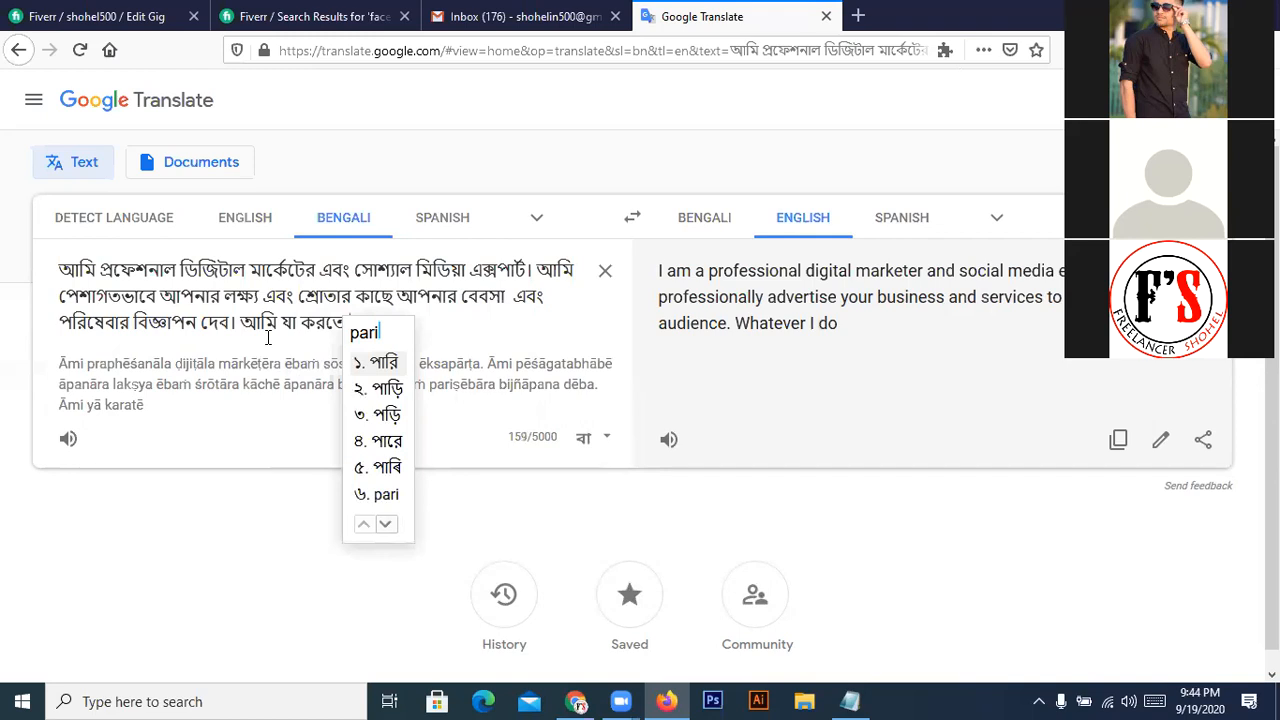
key(space)
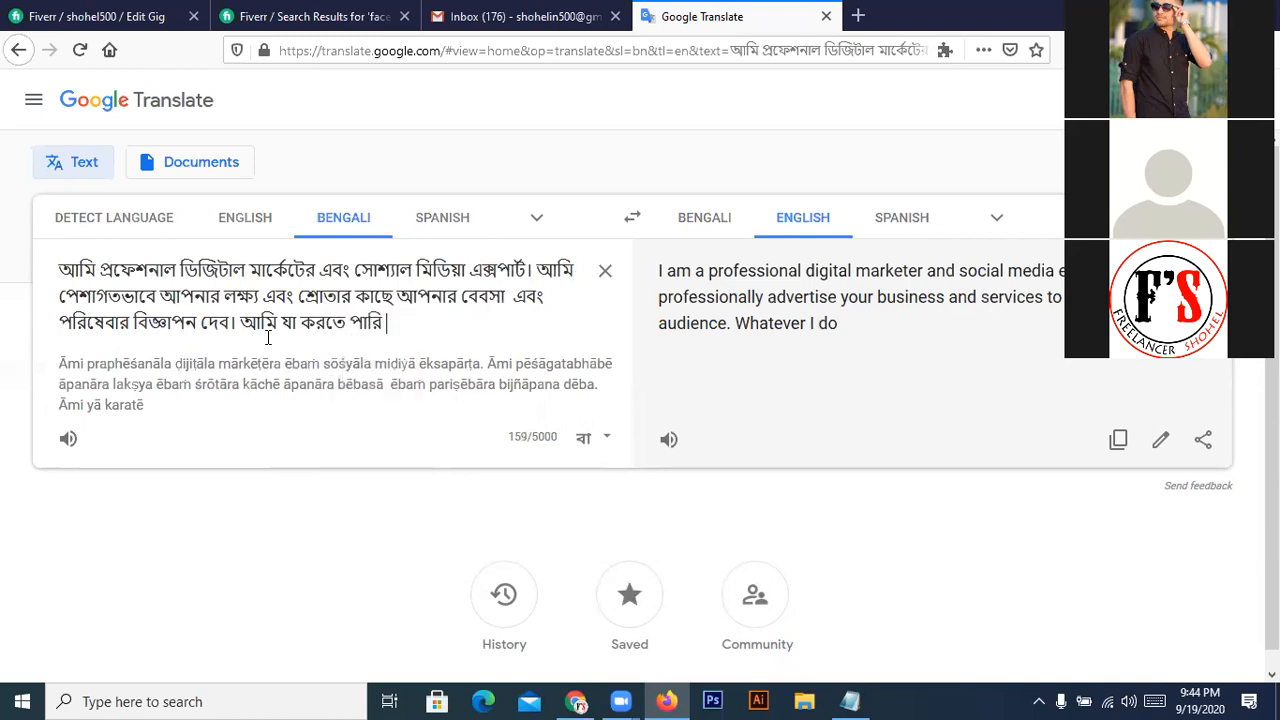
text(taholo)
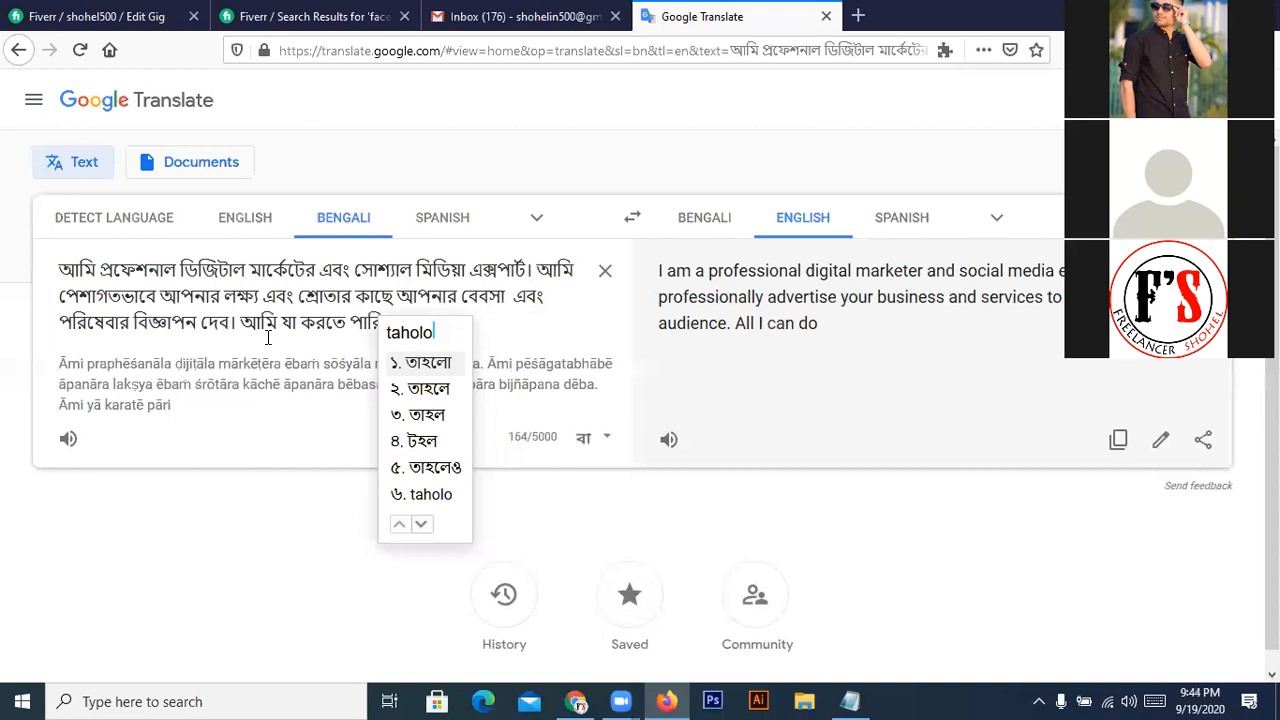
key(space)
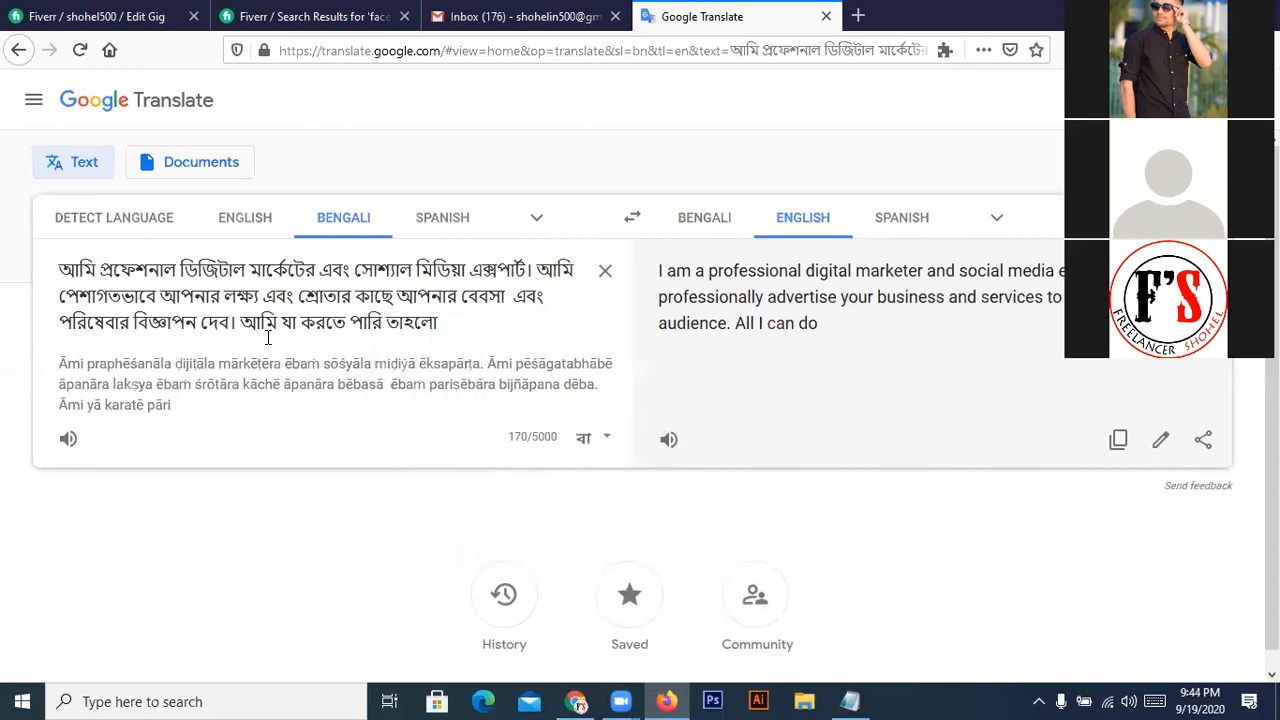
- Continue the third Bengali sentence after "তাহলো" with "সহজেই এবং অল্প সময়ের মধ্যে"
text(sohoj)
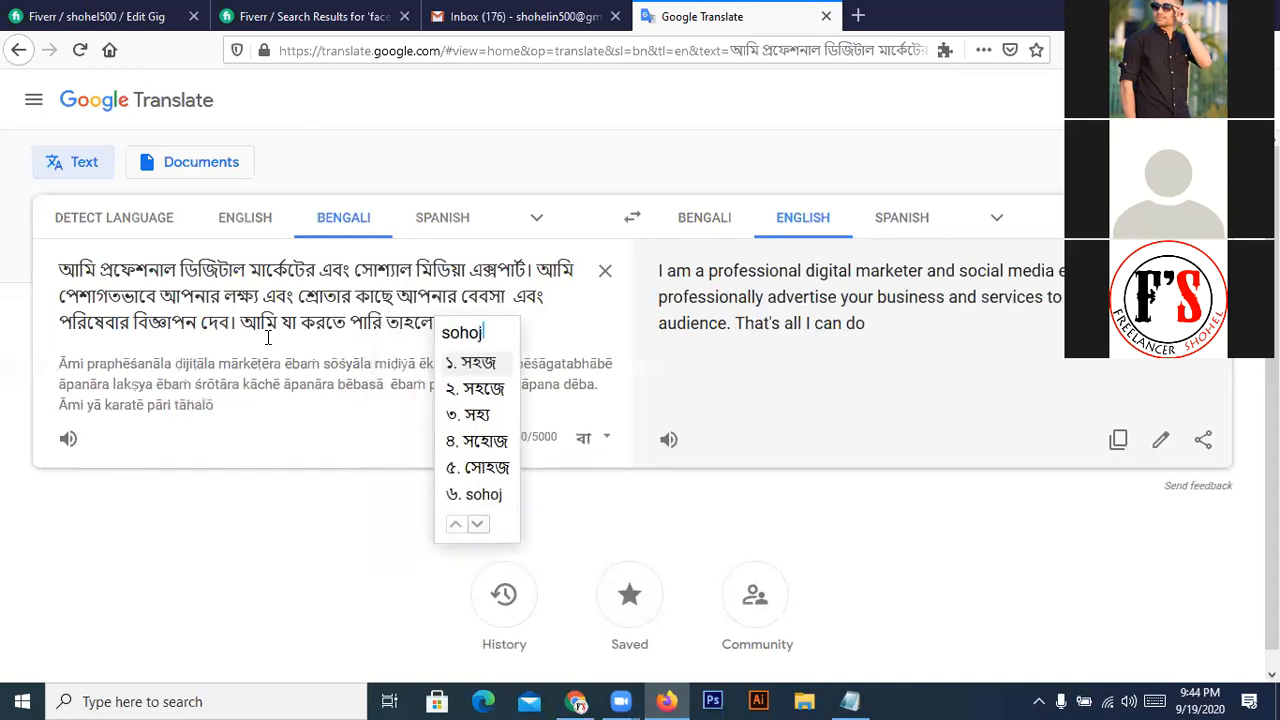
text(ei)
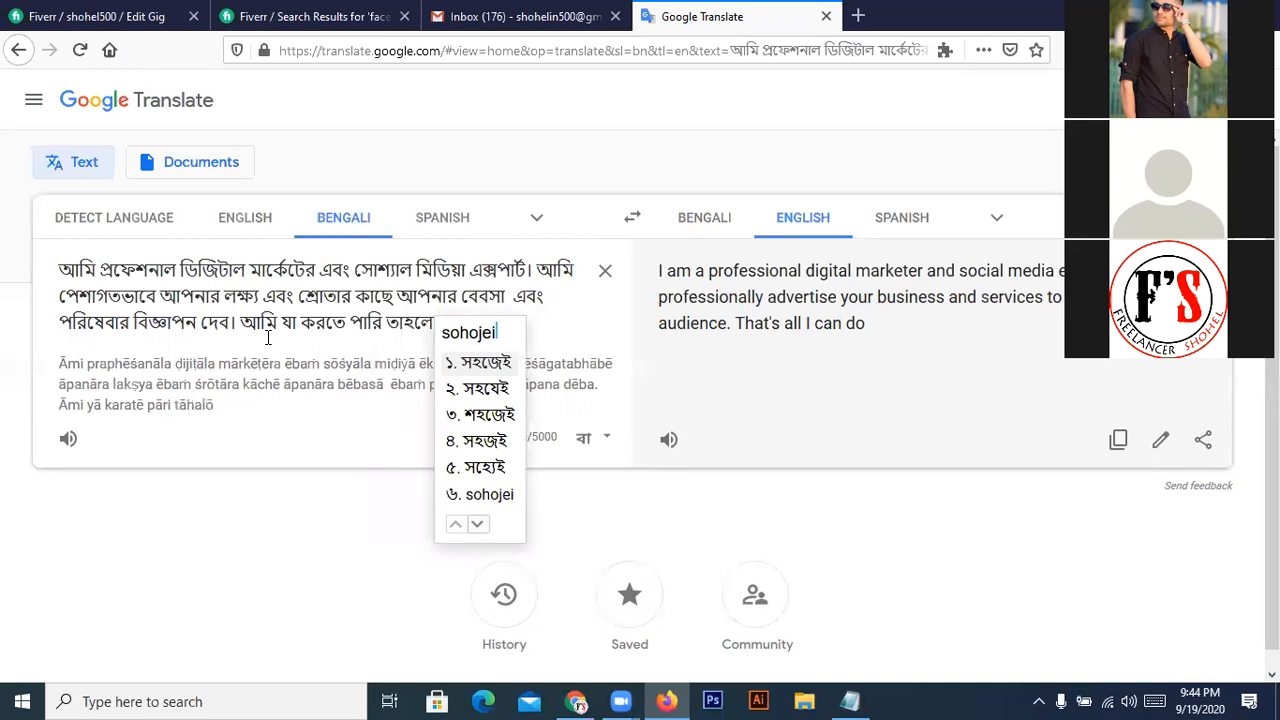
key(space)
text(ebo)
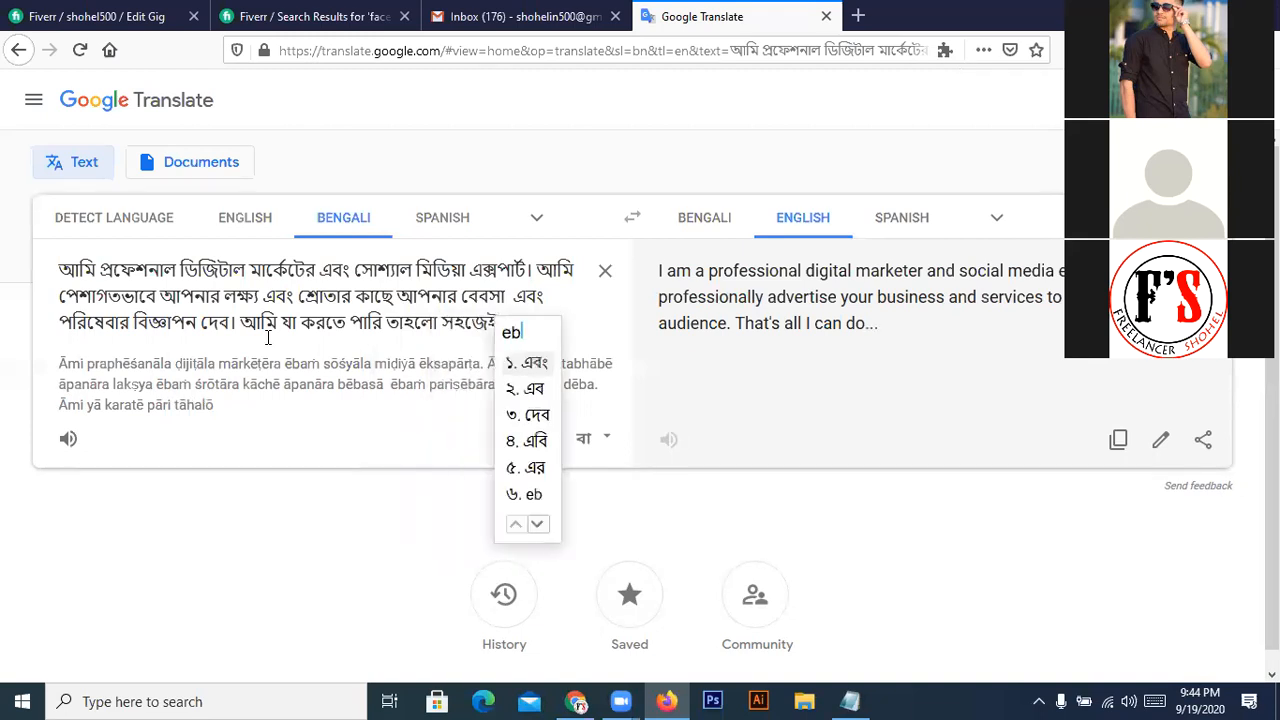
text(ng)
key(space)
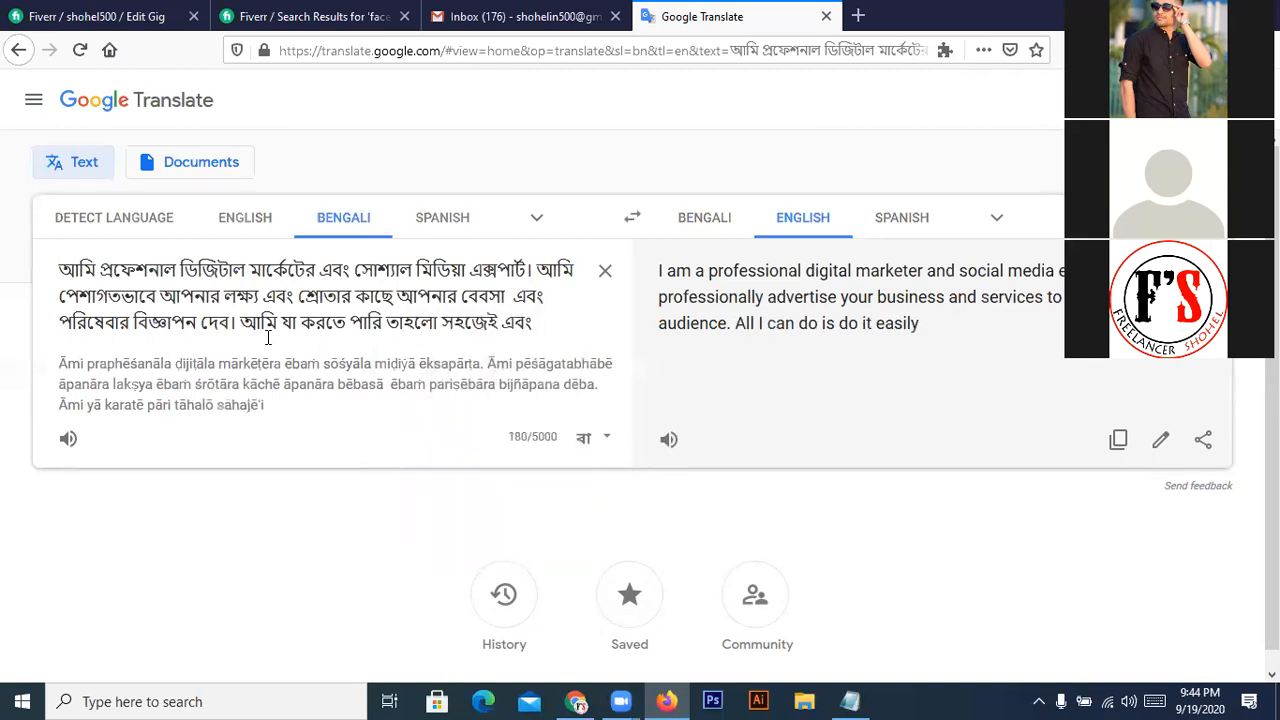
text(olpo)
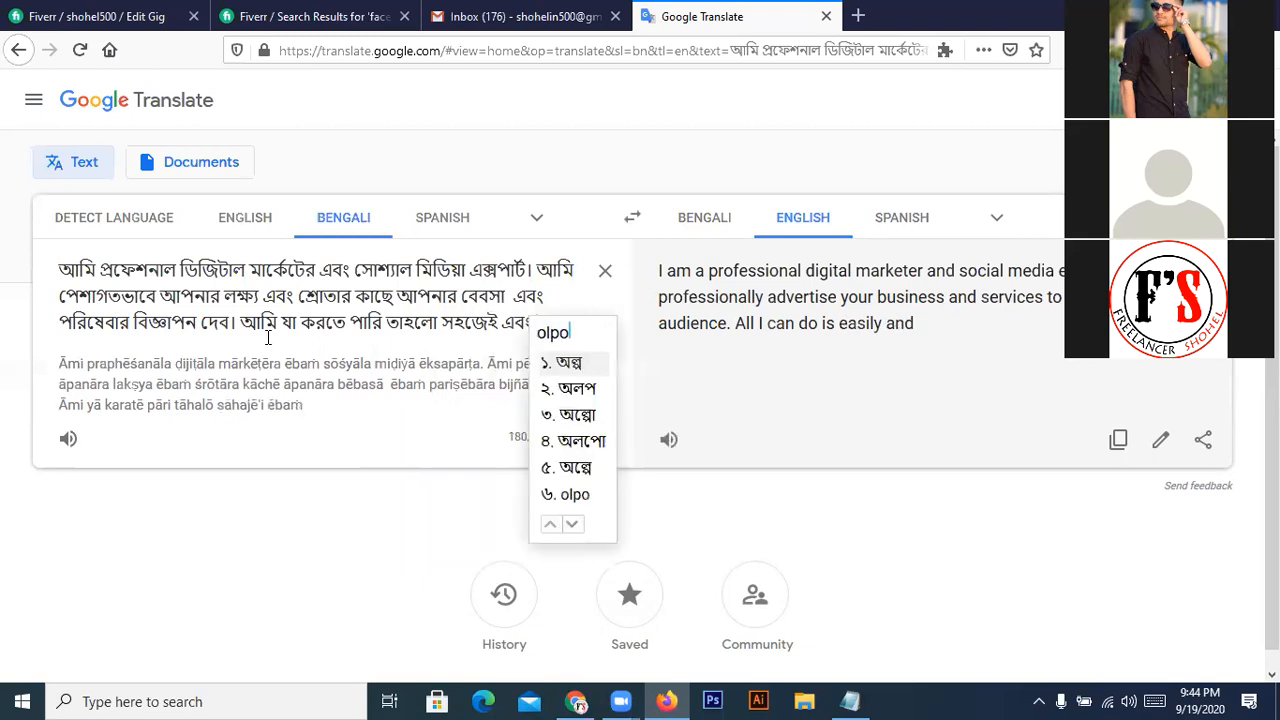
key(space)
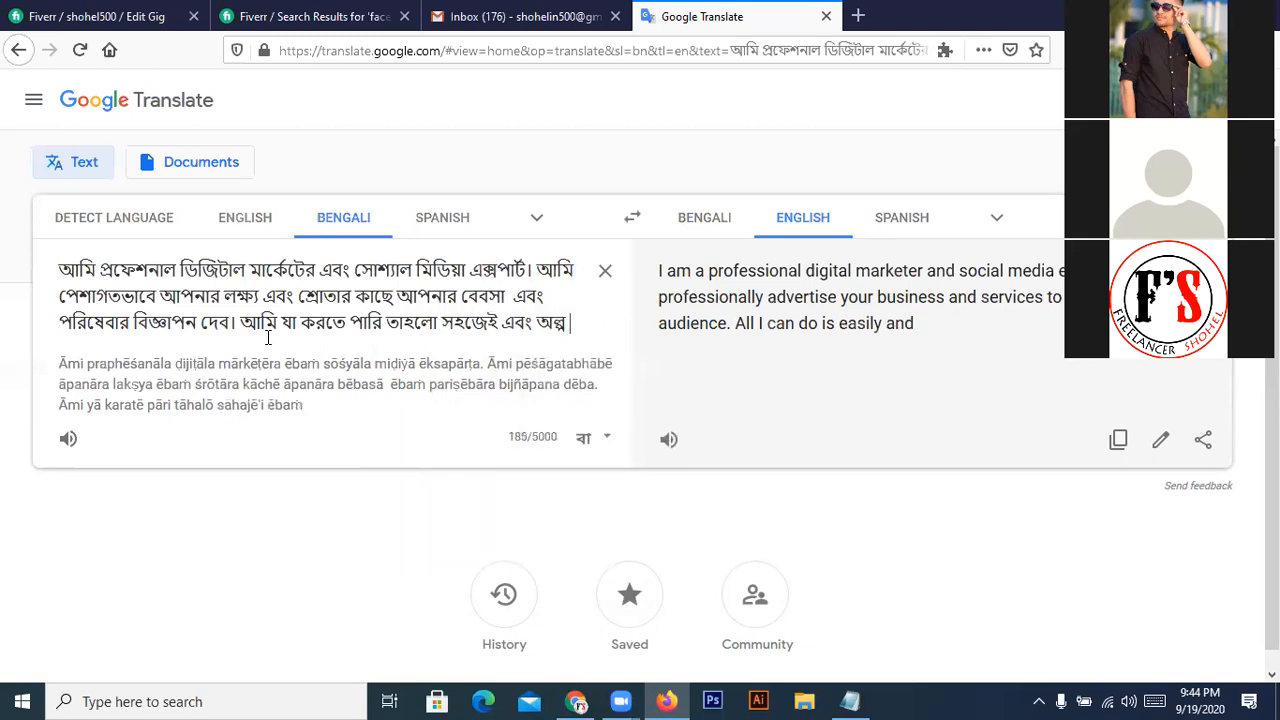
text(somoyer)
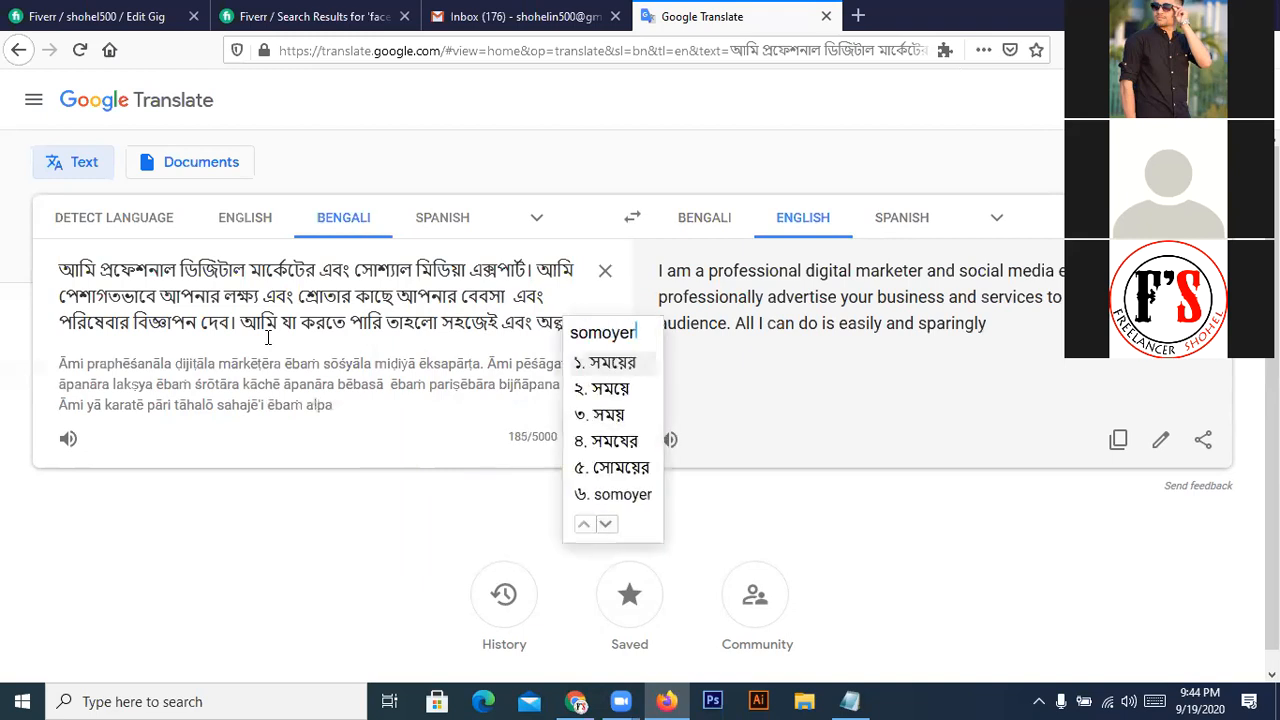
key(space)
text(modhe)
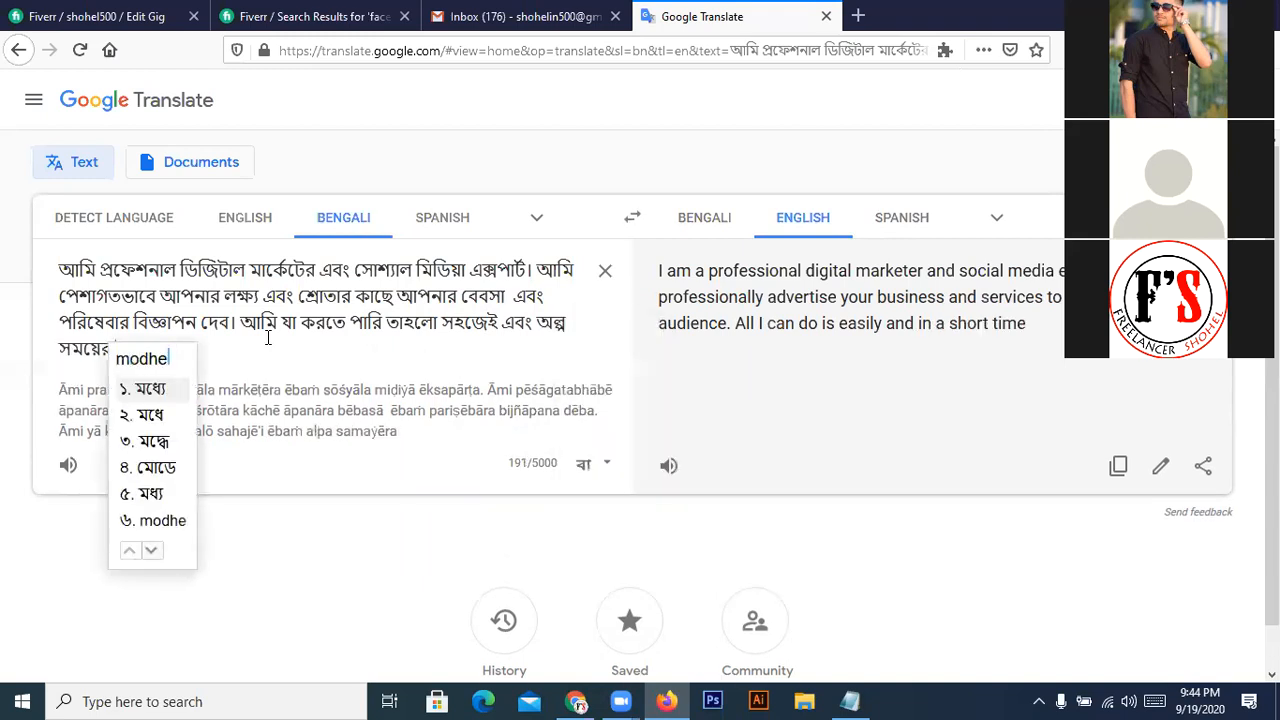
key(space)
- Add "আপনার বেবসাকে বড়" to the third Bengali sentence, picking the spelling "বড়" from the suggestions
text(apnar)
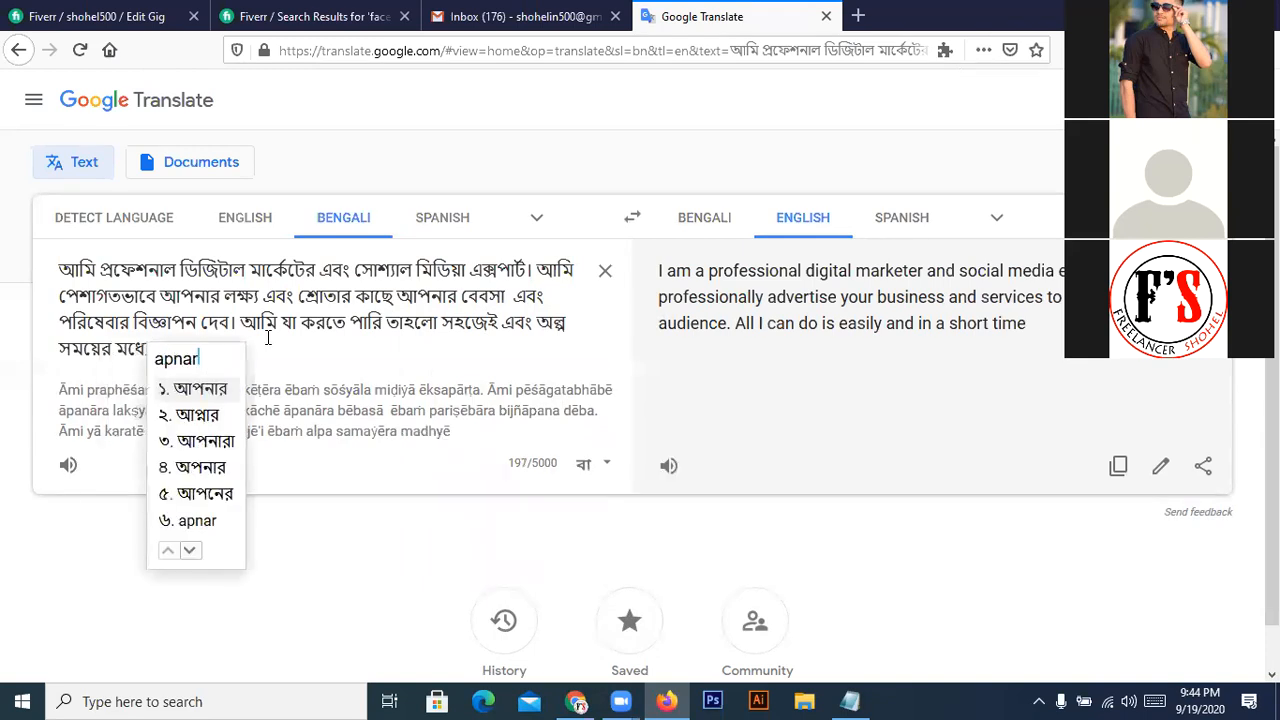
key(space)
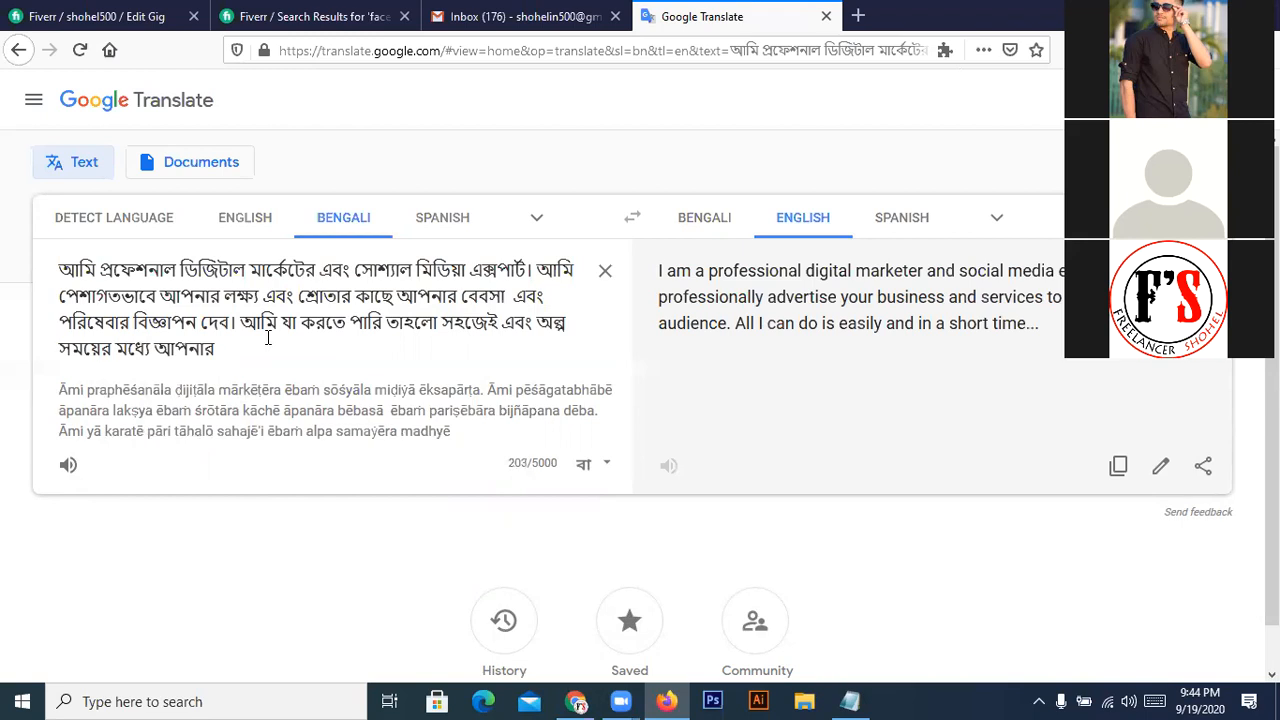
text(bebsha)
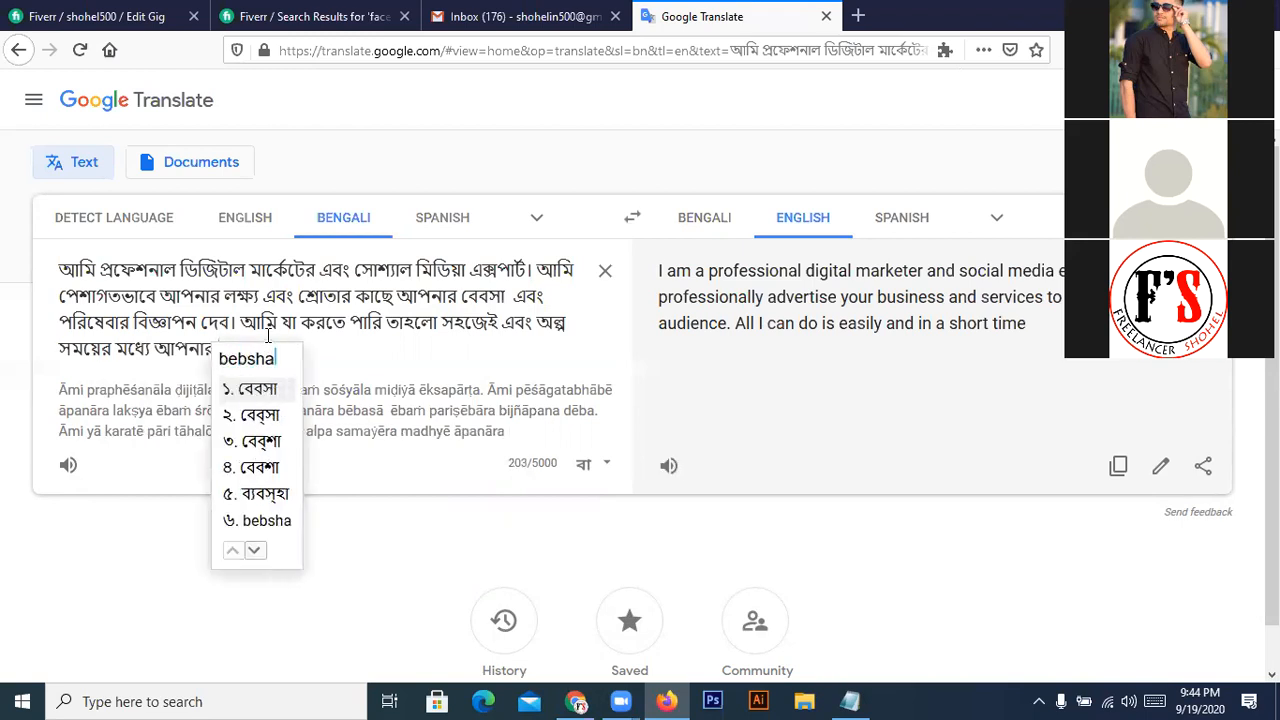
text(ke)
key(space)
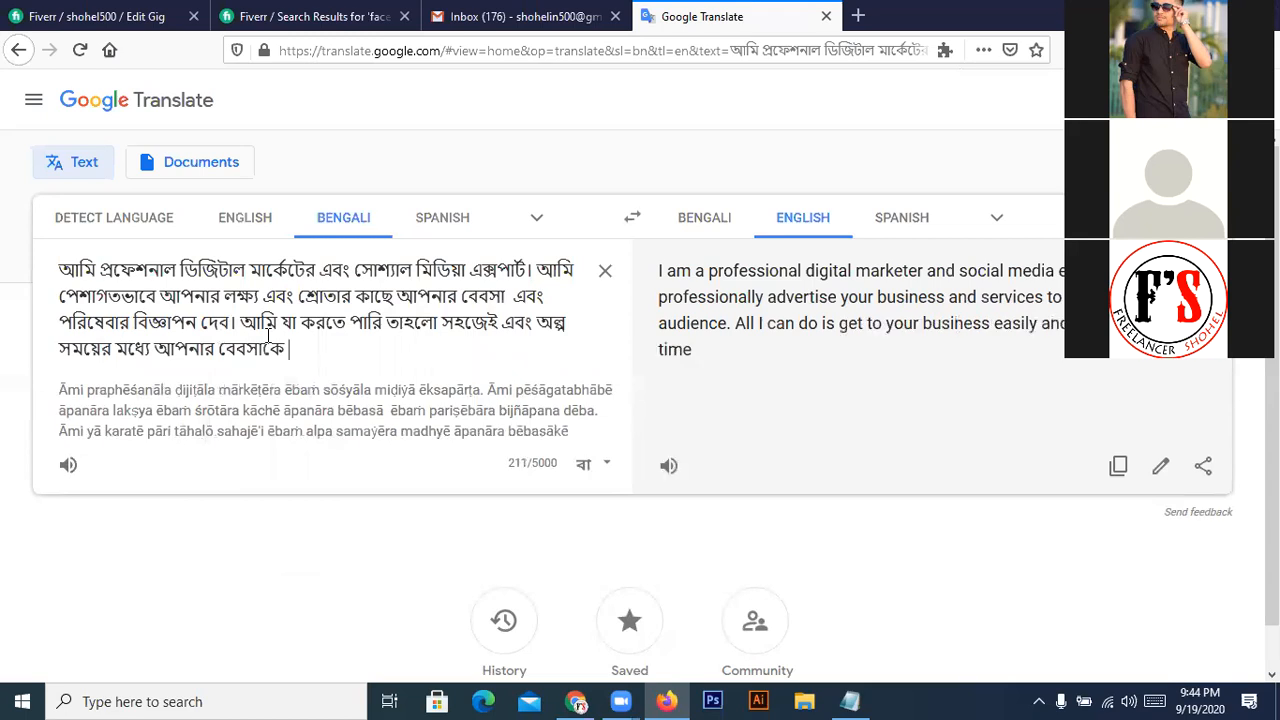
text(boro)
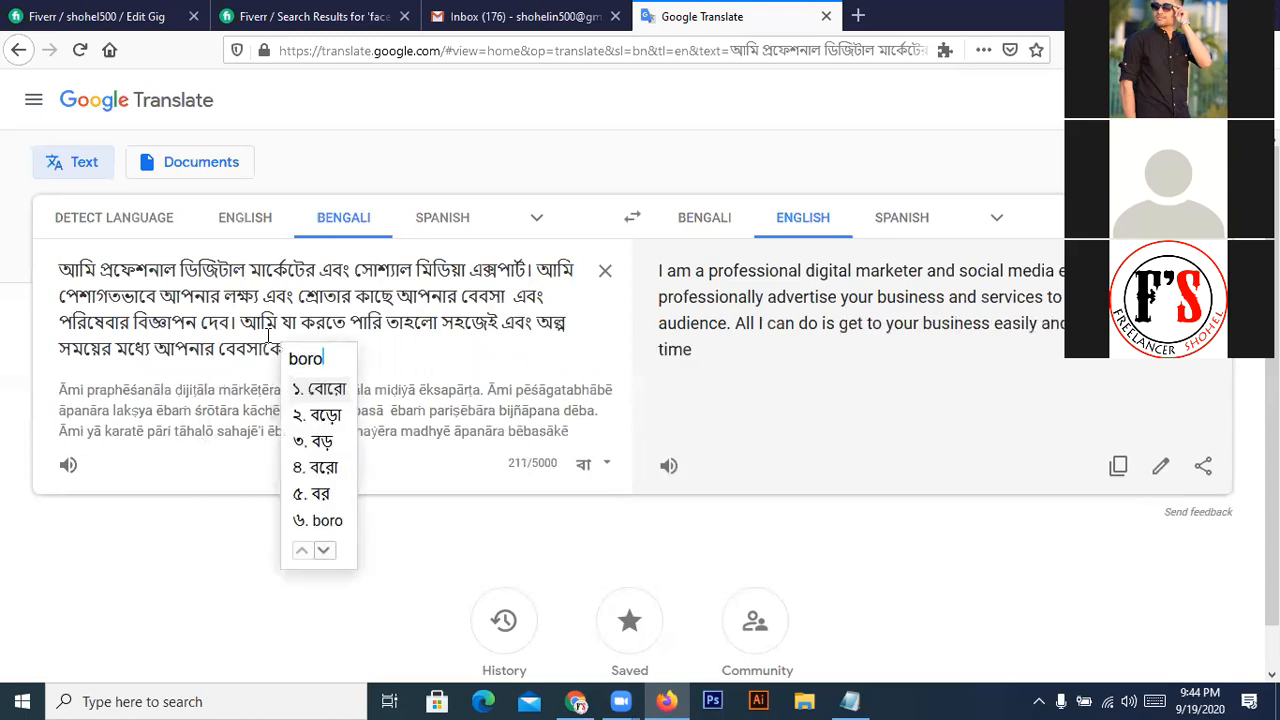
key(Down)
key(Return)
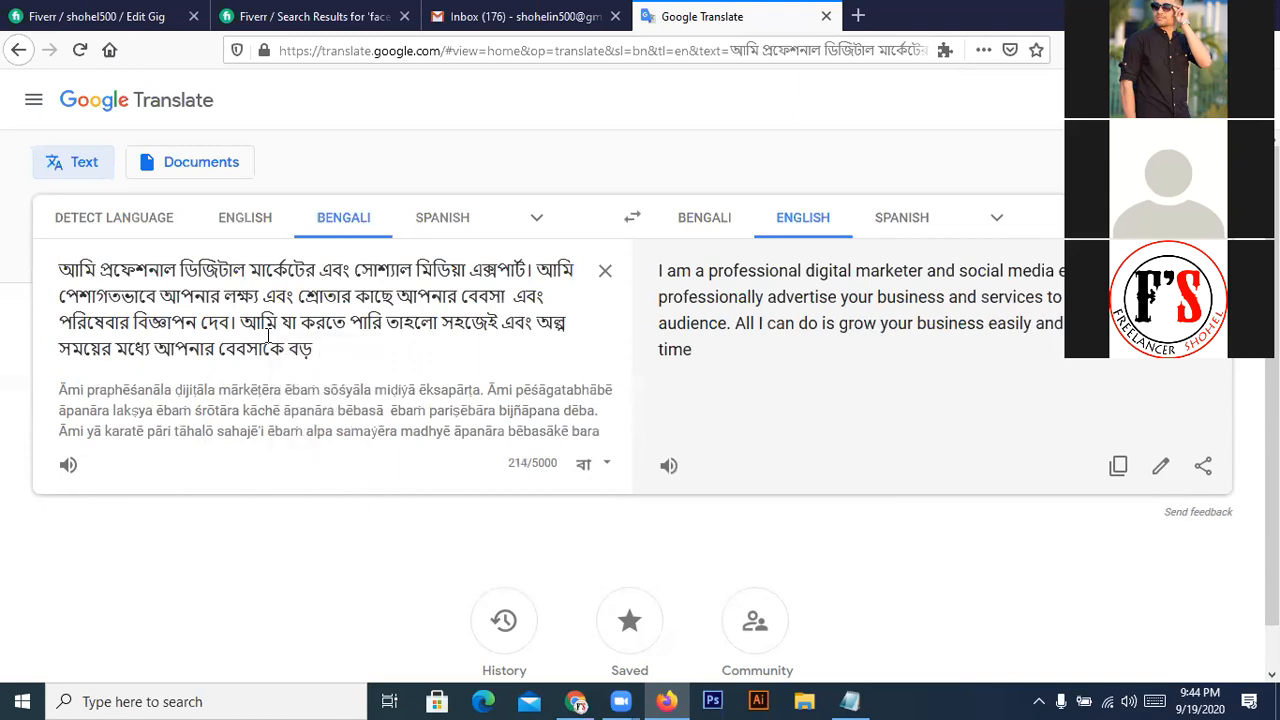
- Extend the third Bengali sentence after "বড়" with "ফেইসবুক পৃষ্টা এবং গুষ্টিতে"
text(facebook)
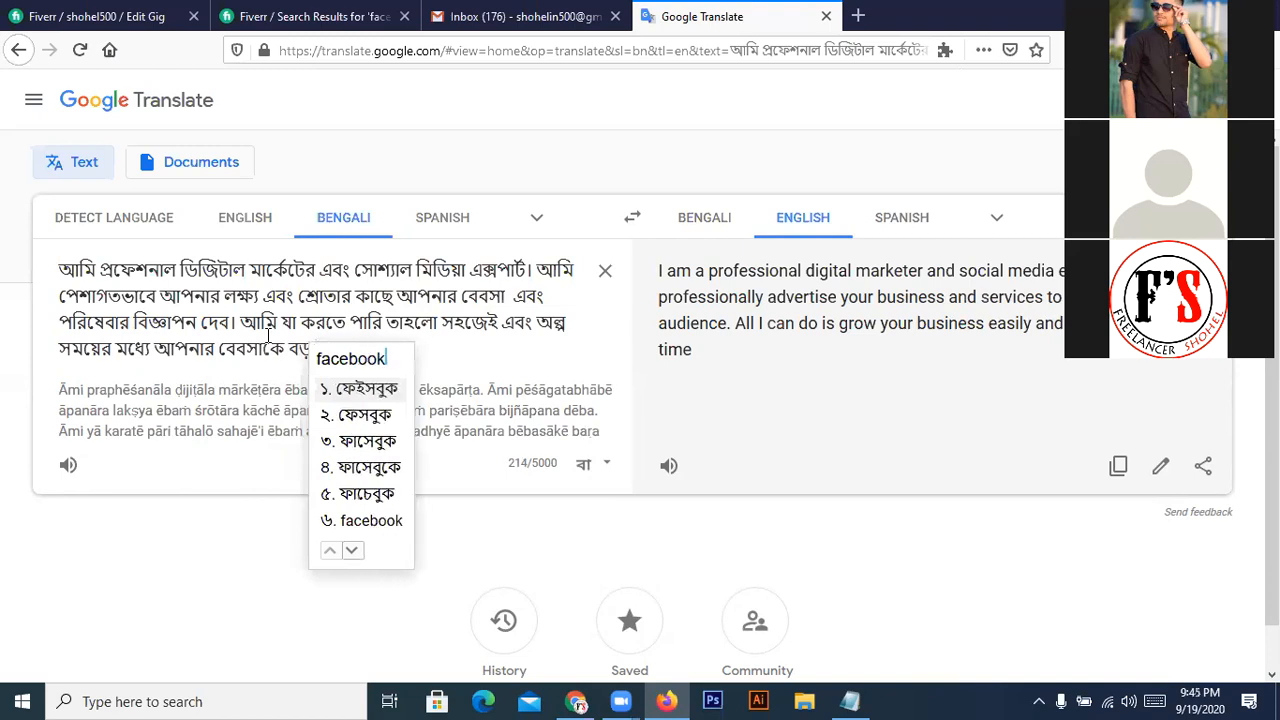
key(space)
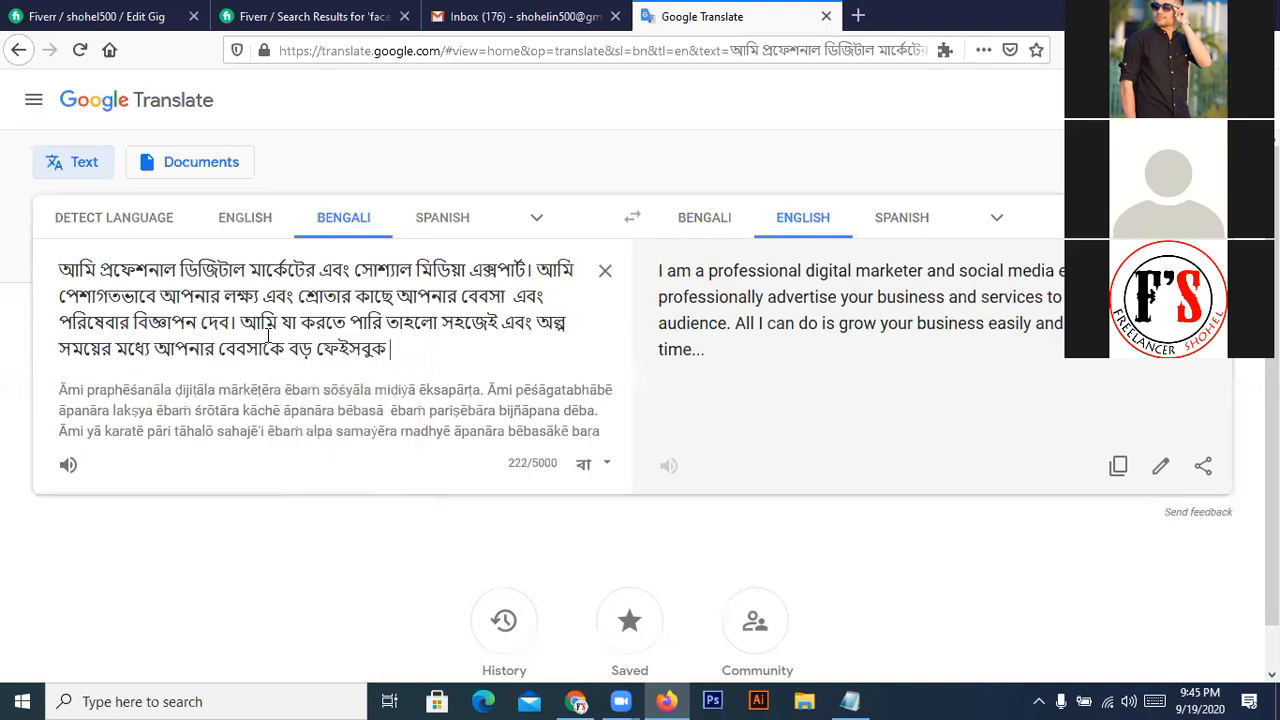
text(prista)
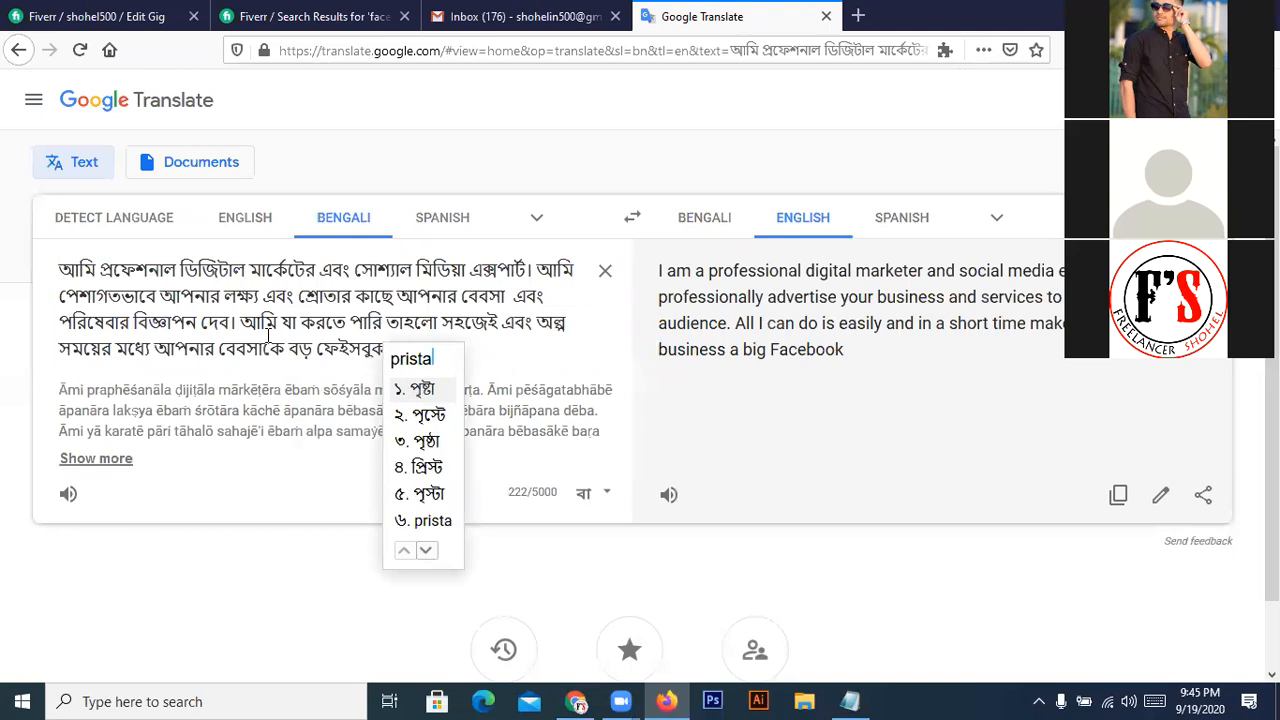
key(space)
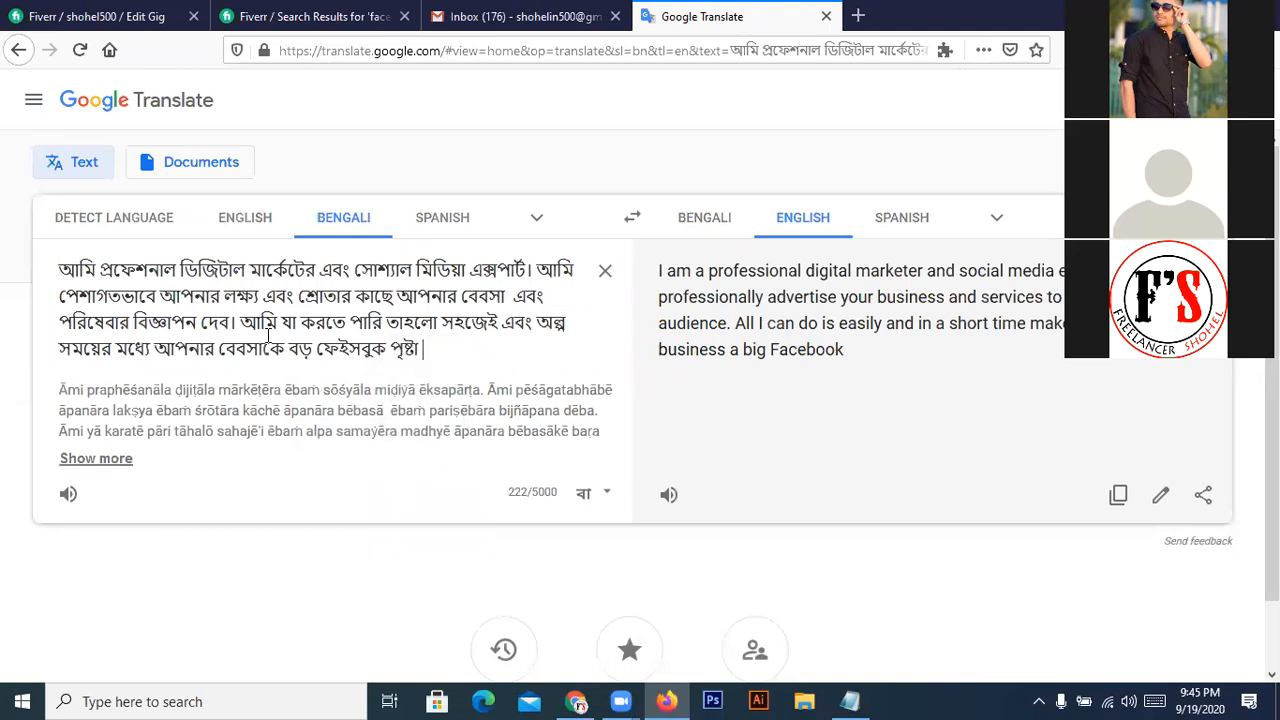
text(ebong)
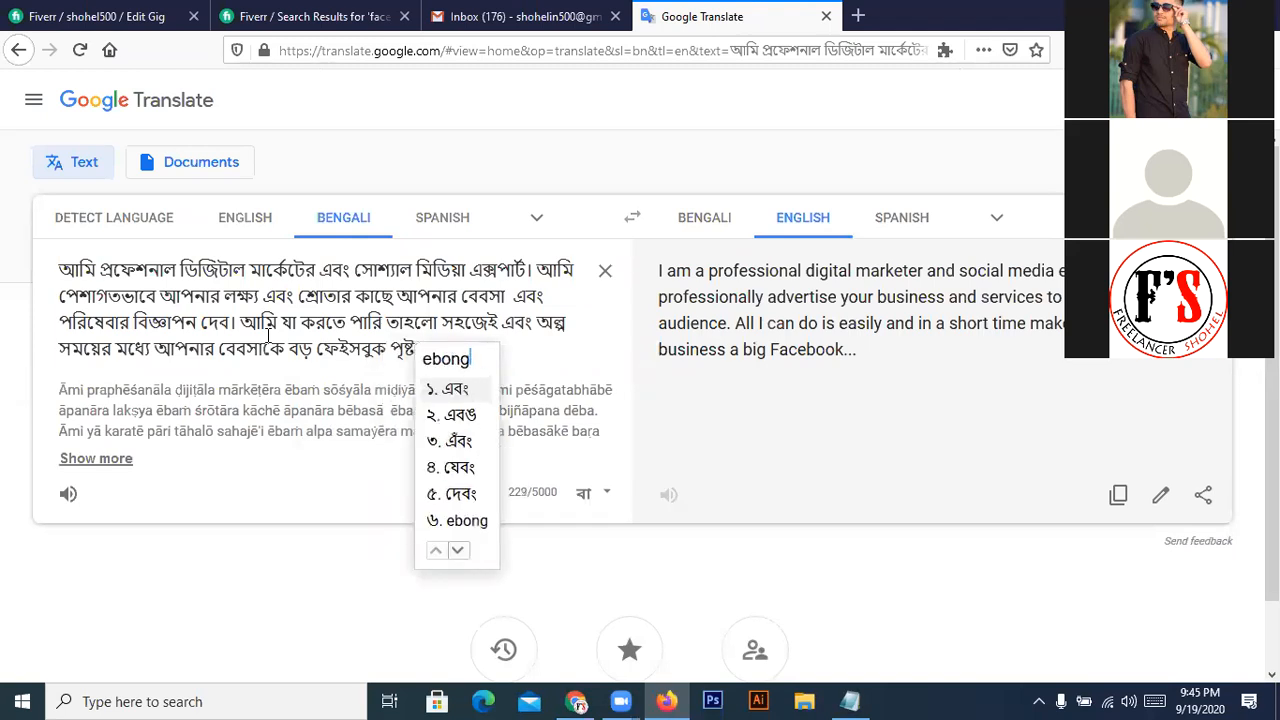
key(space)
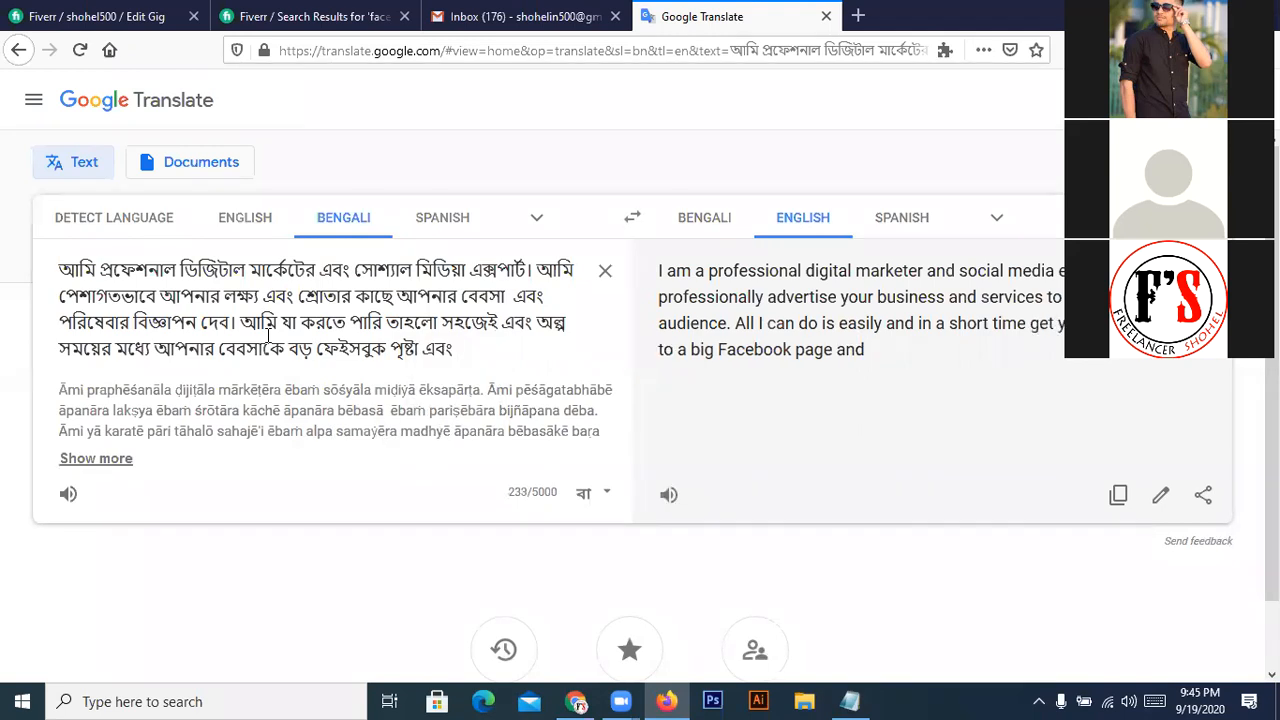
text(gustite)
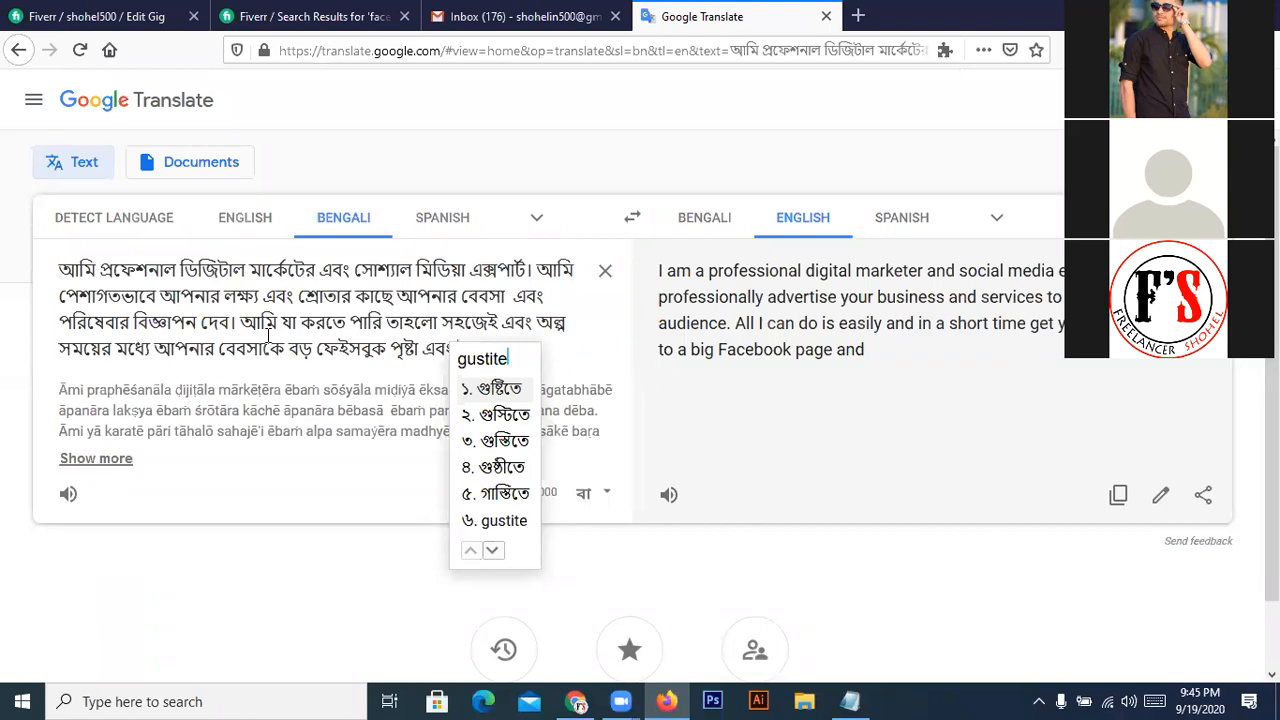
key(space)
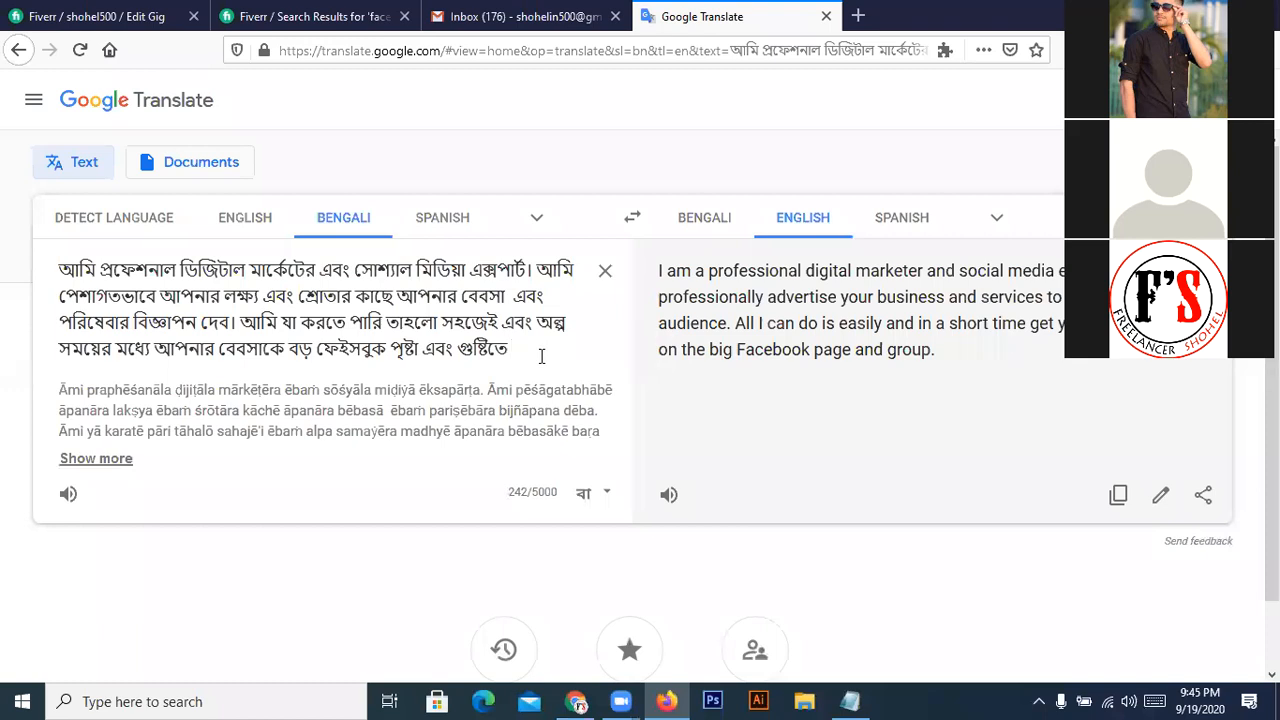
- Finish the third Bengali sentence after "গুষ্টিতে" with "নিয়ে যাওয়া।"
text(niye)
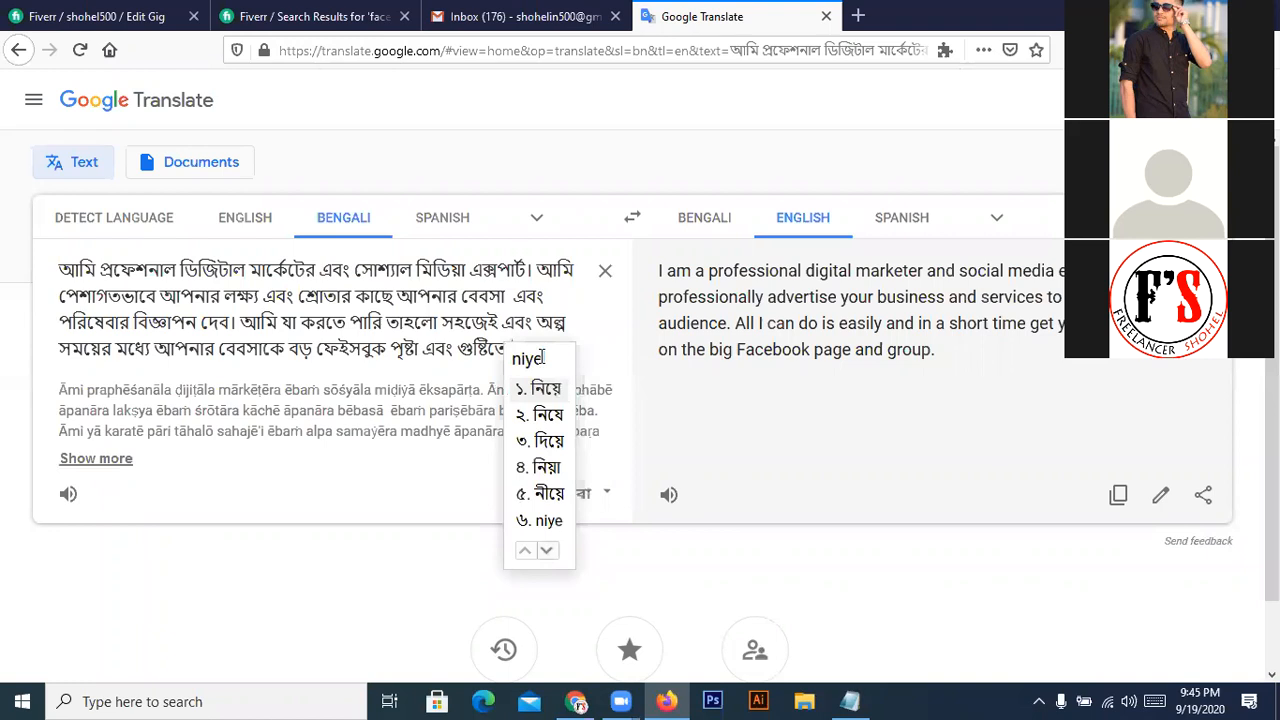
key(Return)
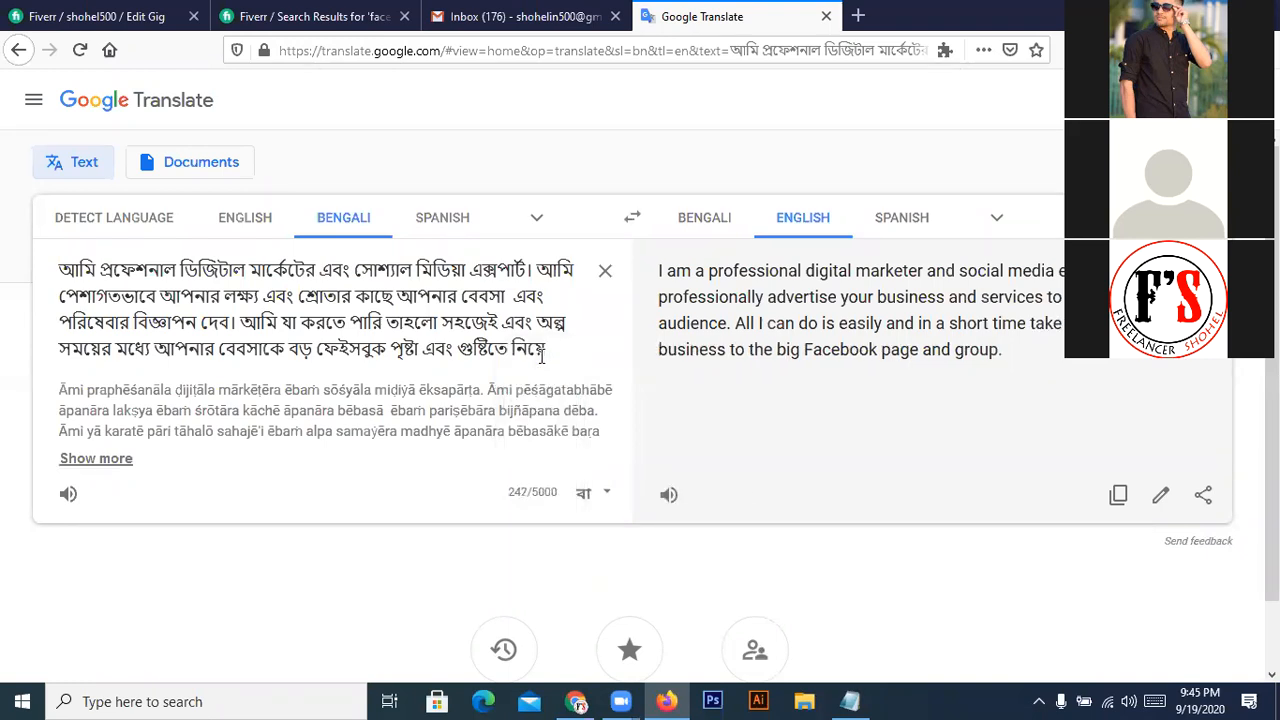
text(ja)
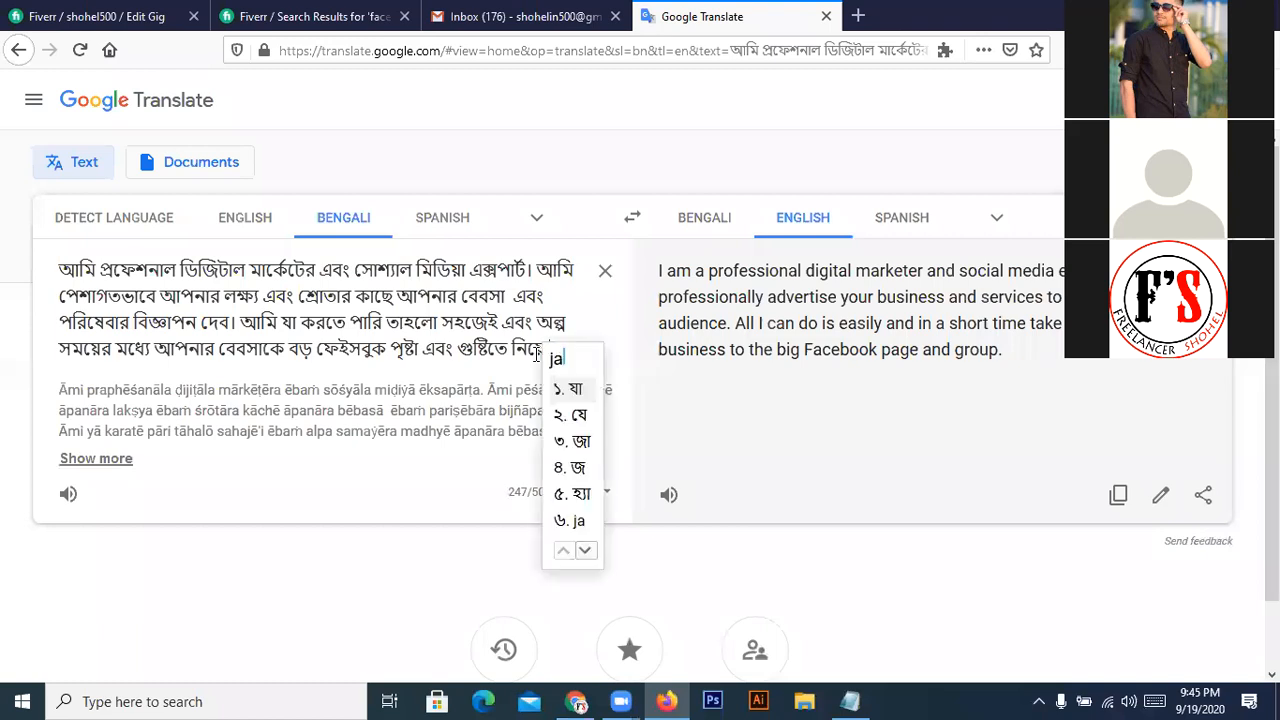
text(w)
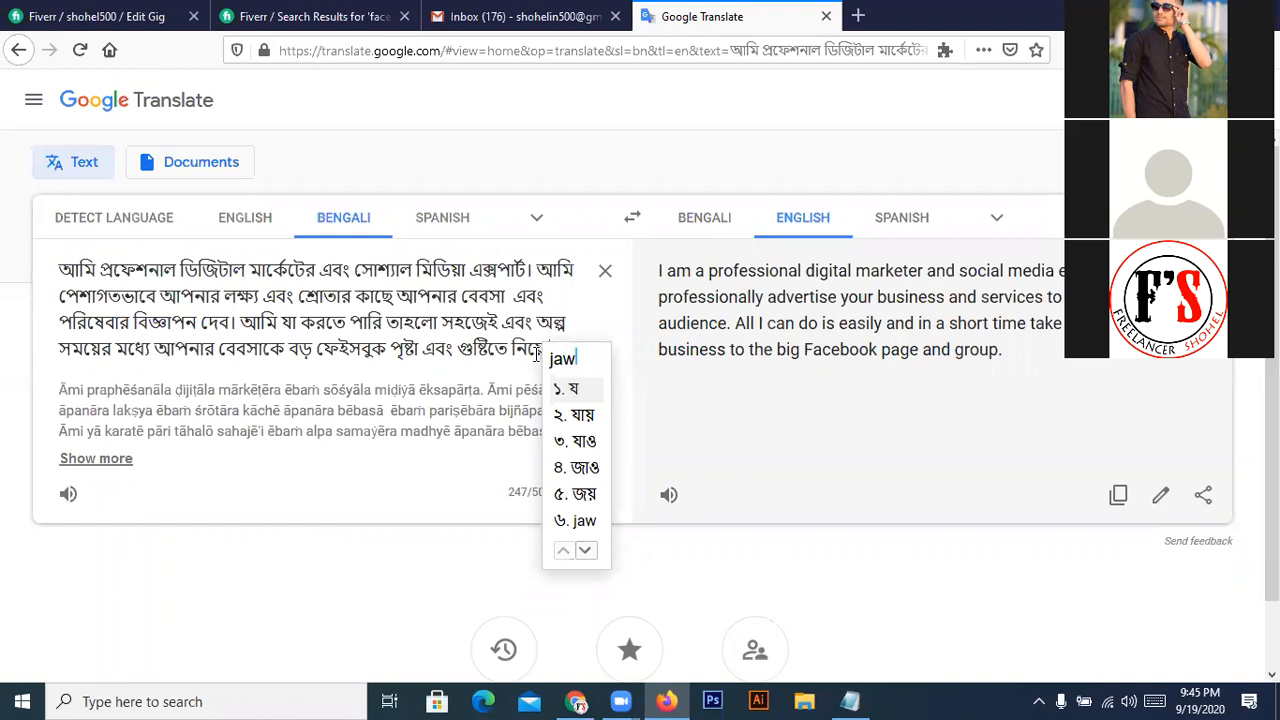
text(wa)
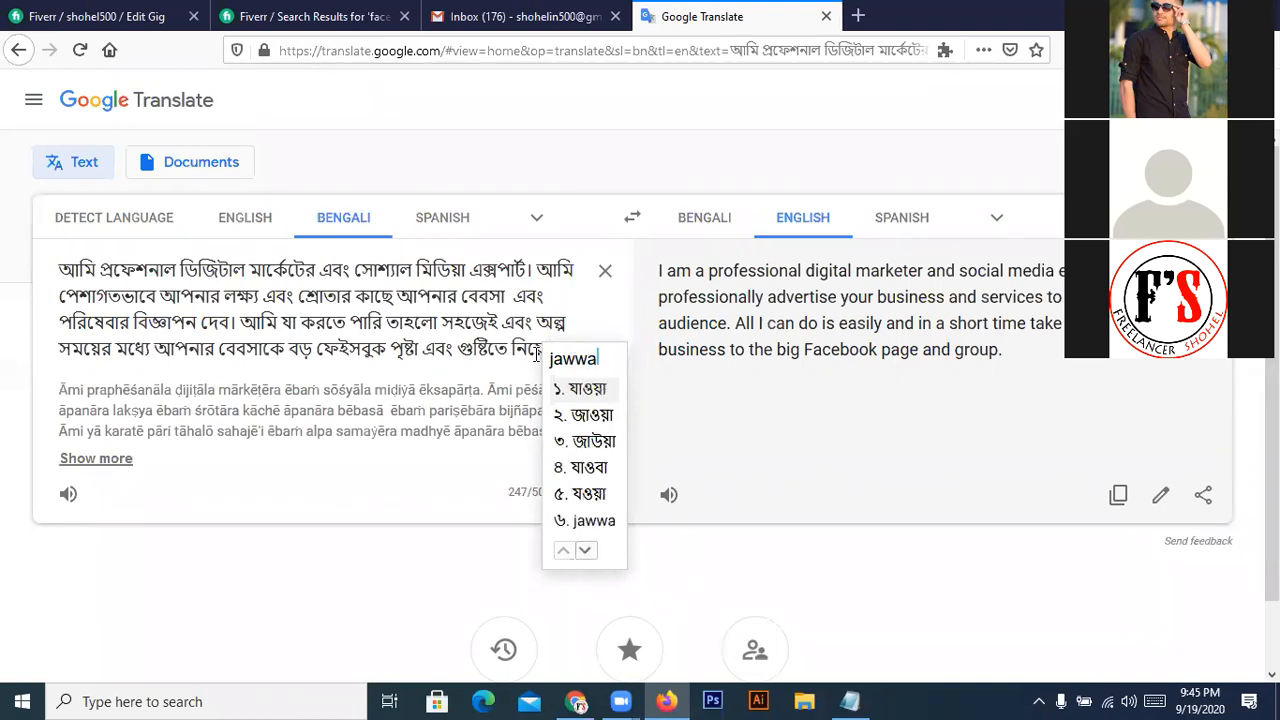
text(.)
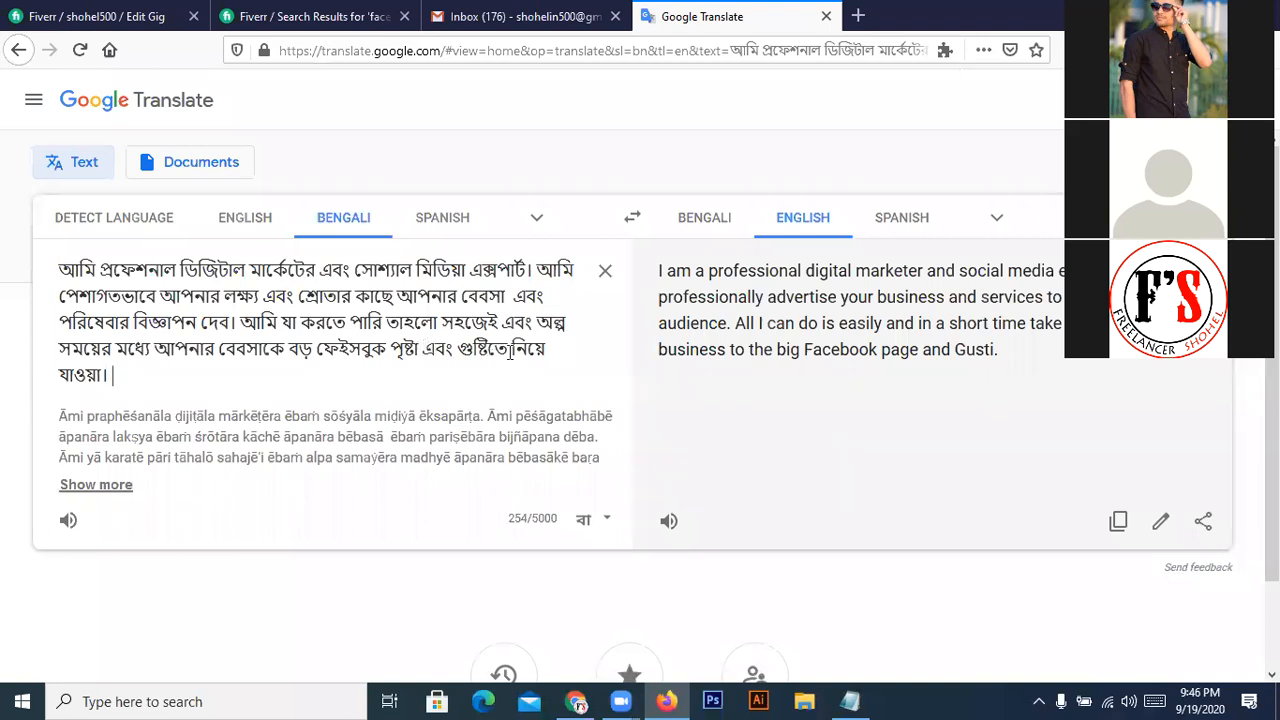
drag(509, 349, 480, 347)
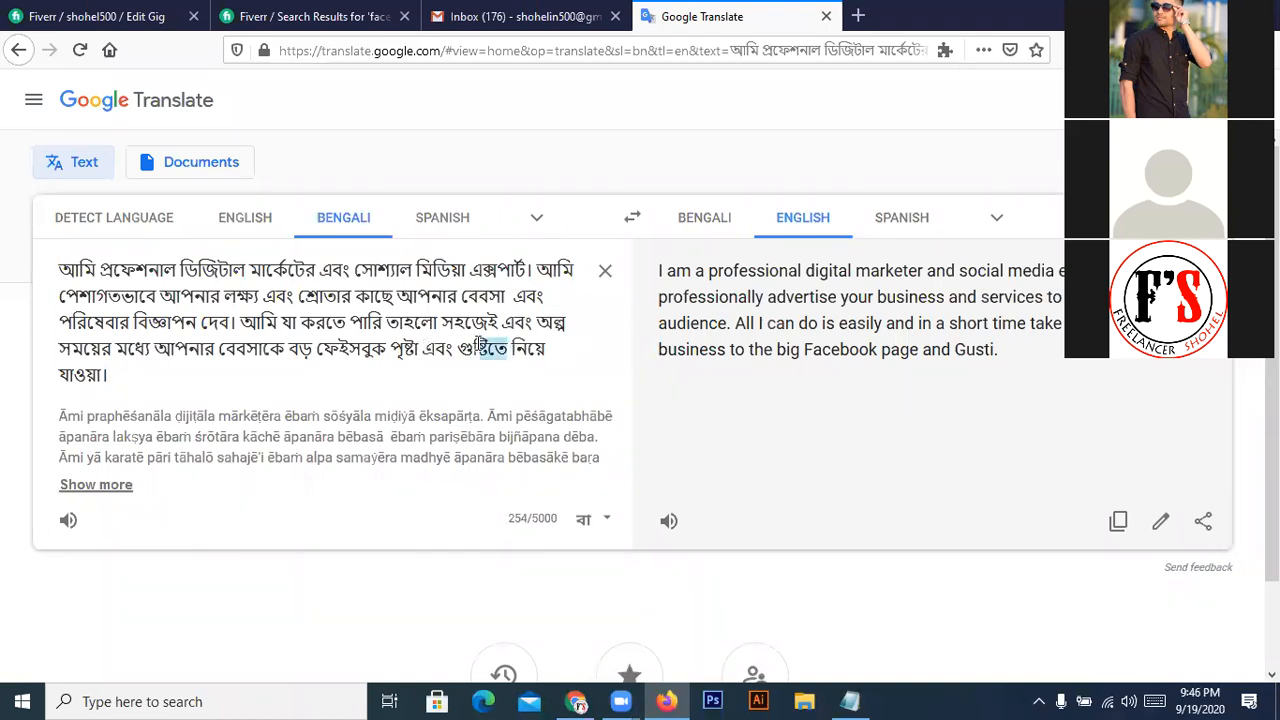
click(507, 352)
- Start a fourth sentence in the Bengali source text with "আমার এই কাজের মাধ্যমে আপনি আপনার"
text(amar )
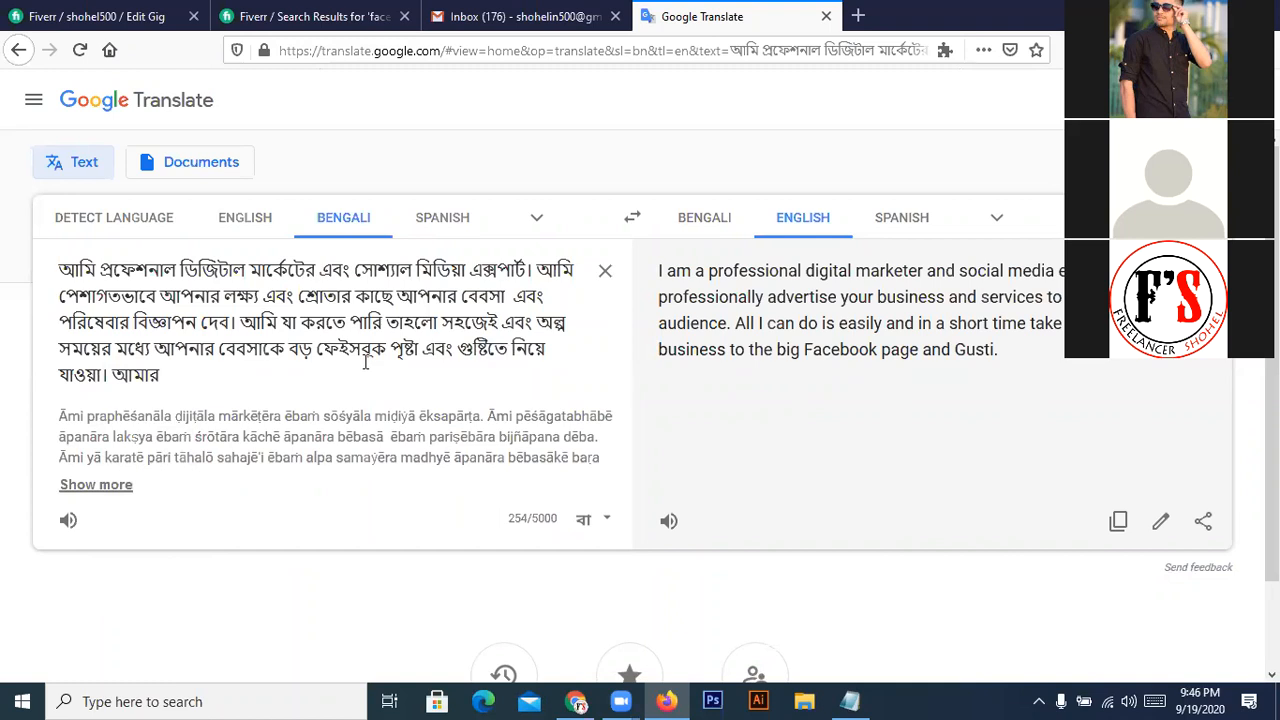
text(ei kajer )
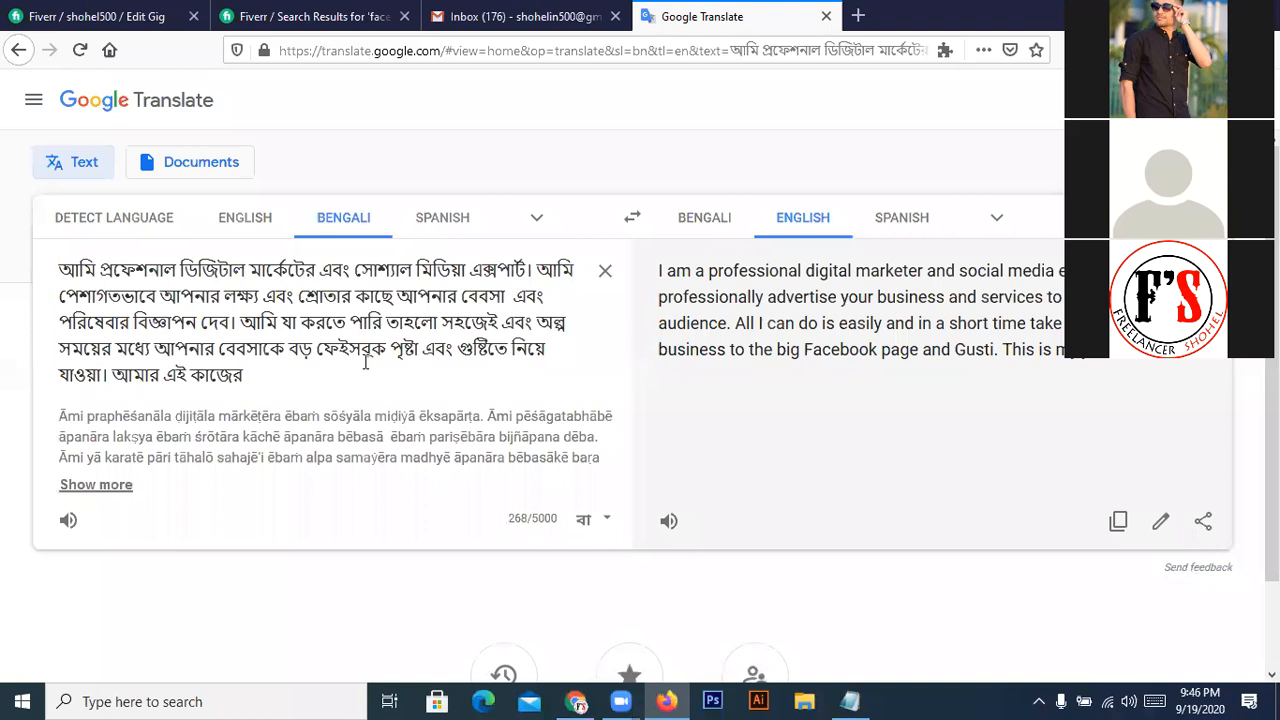
text(mad)
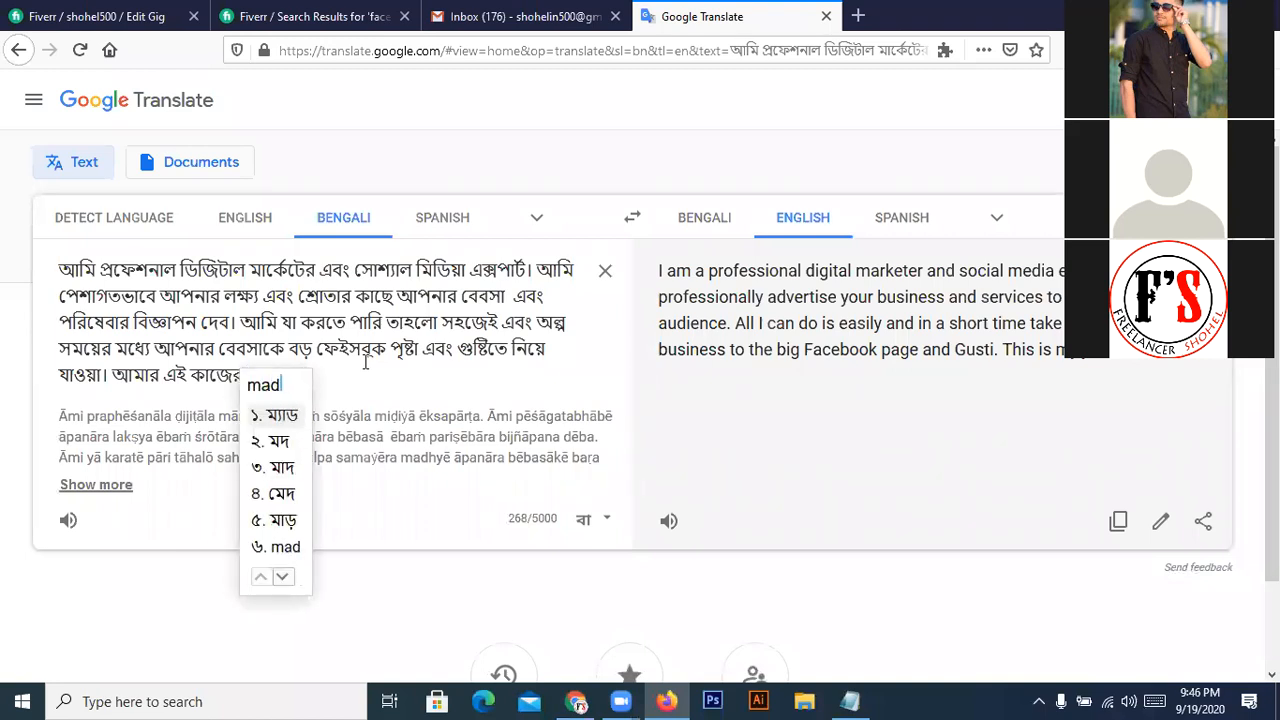
text(home )
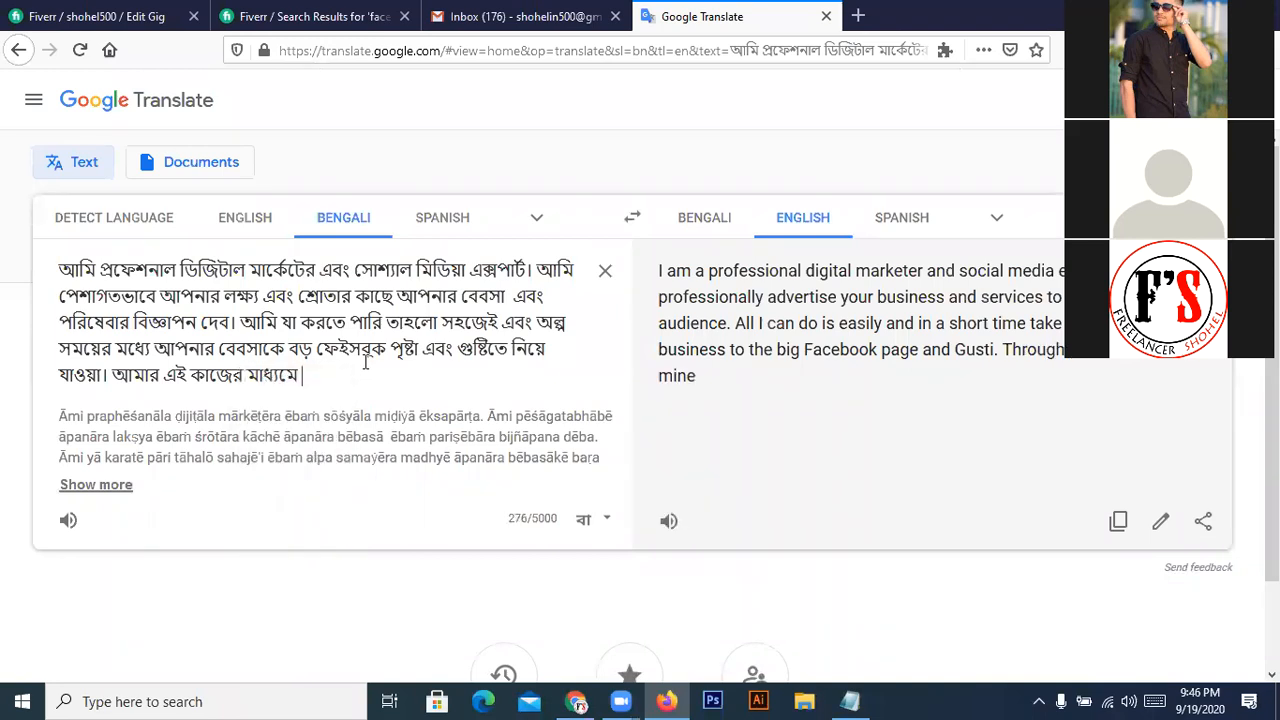
text(apni apnar)
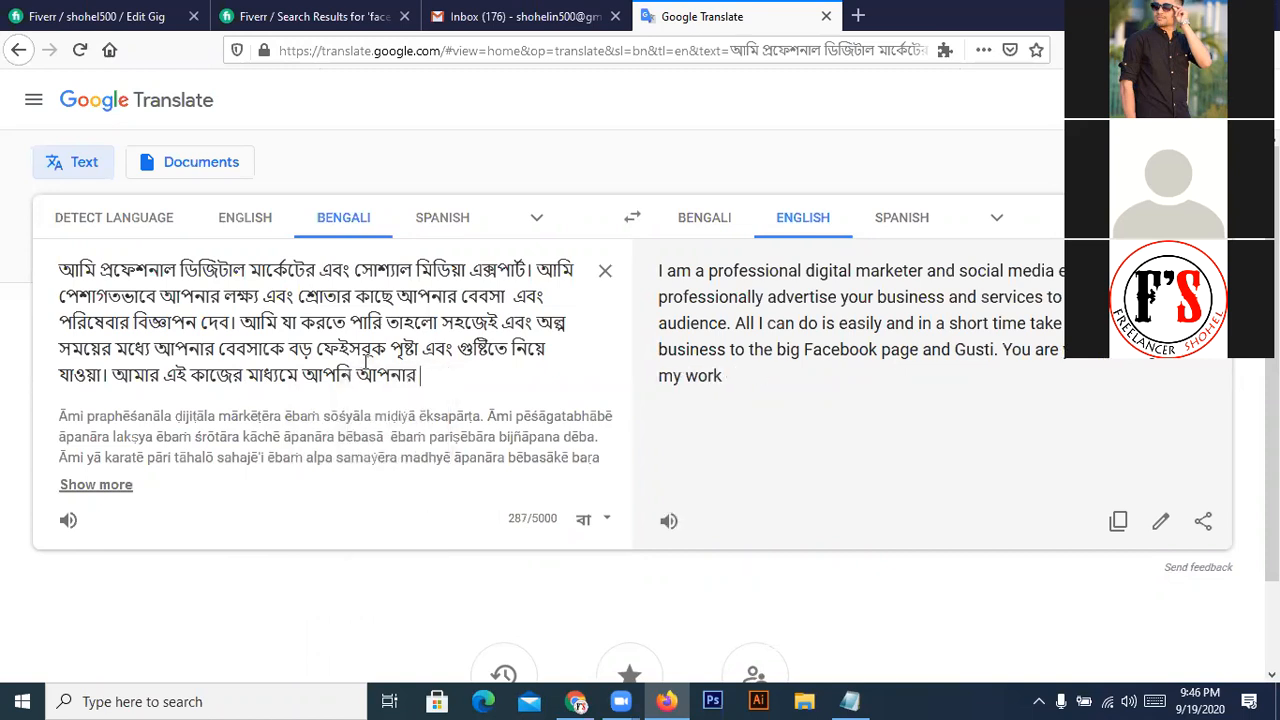
text( poso)
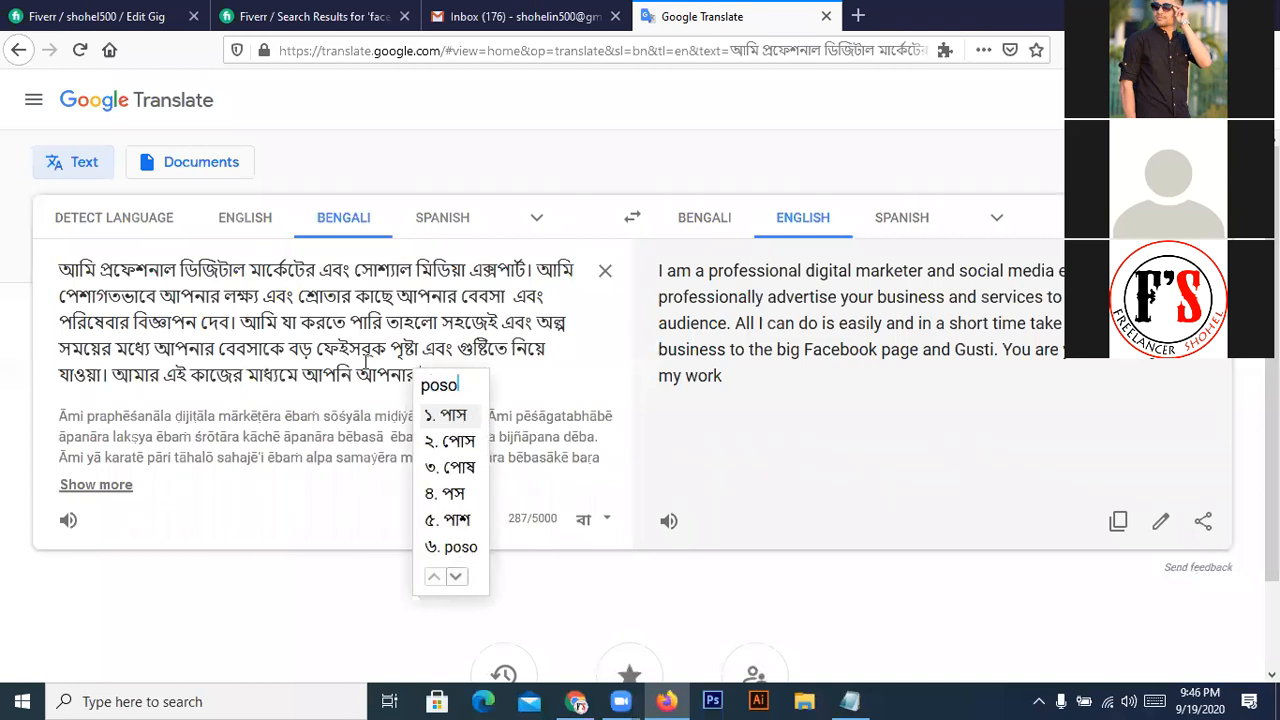
text(ndho)
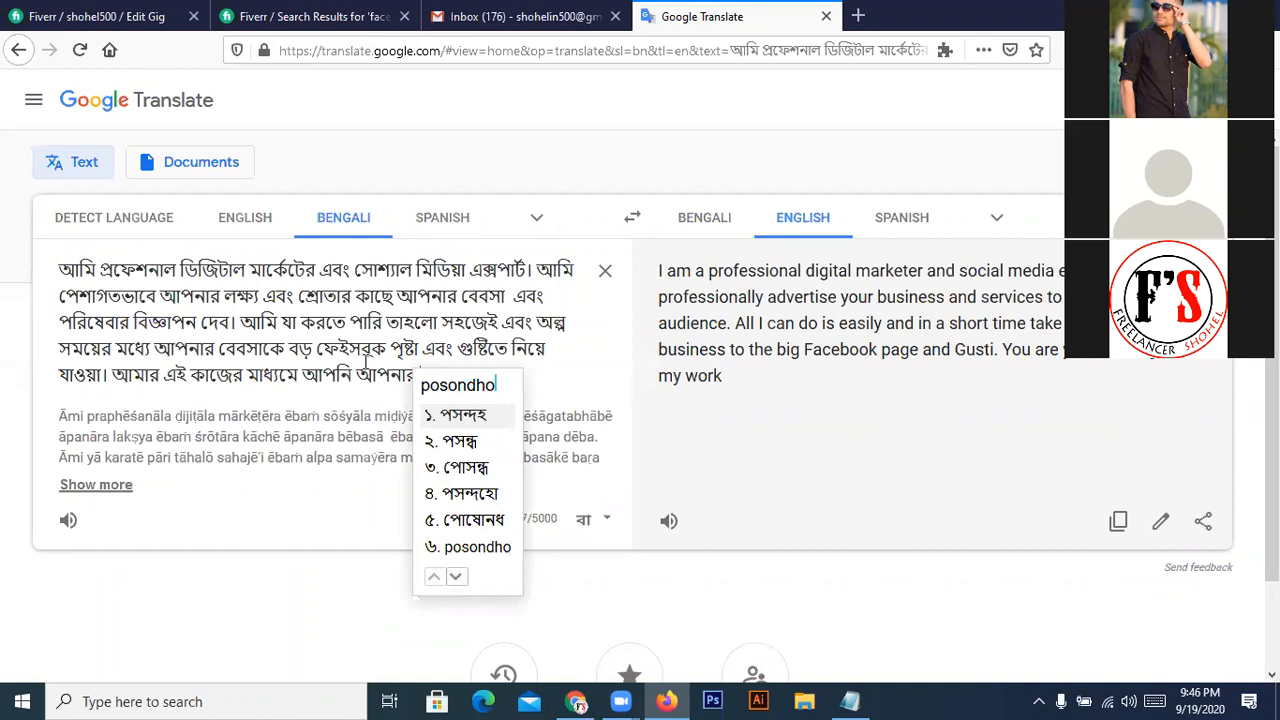
text(soi)
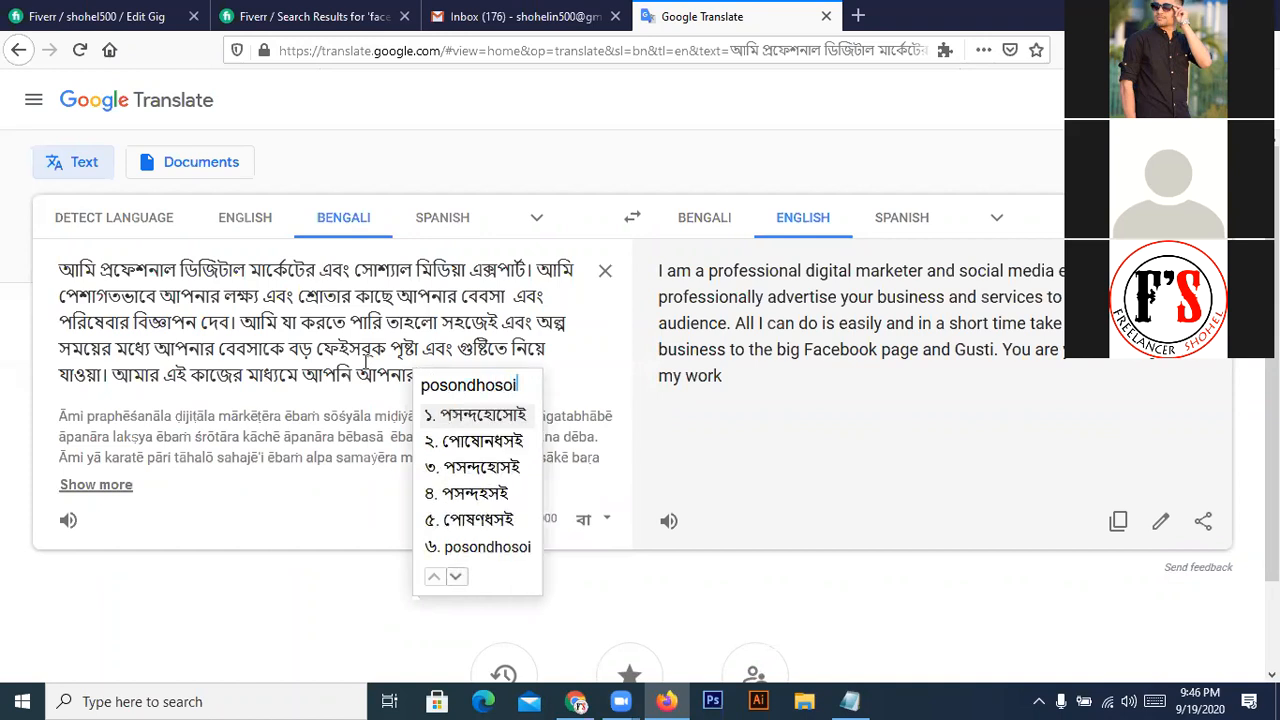
key(BackSpace)
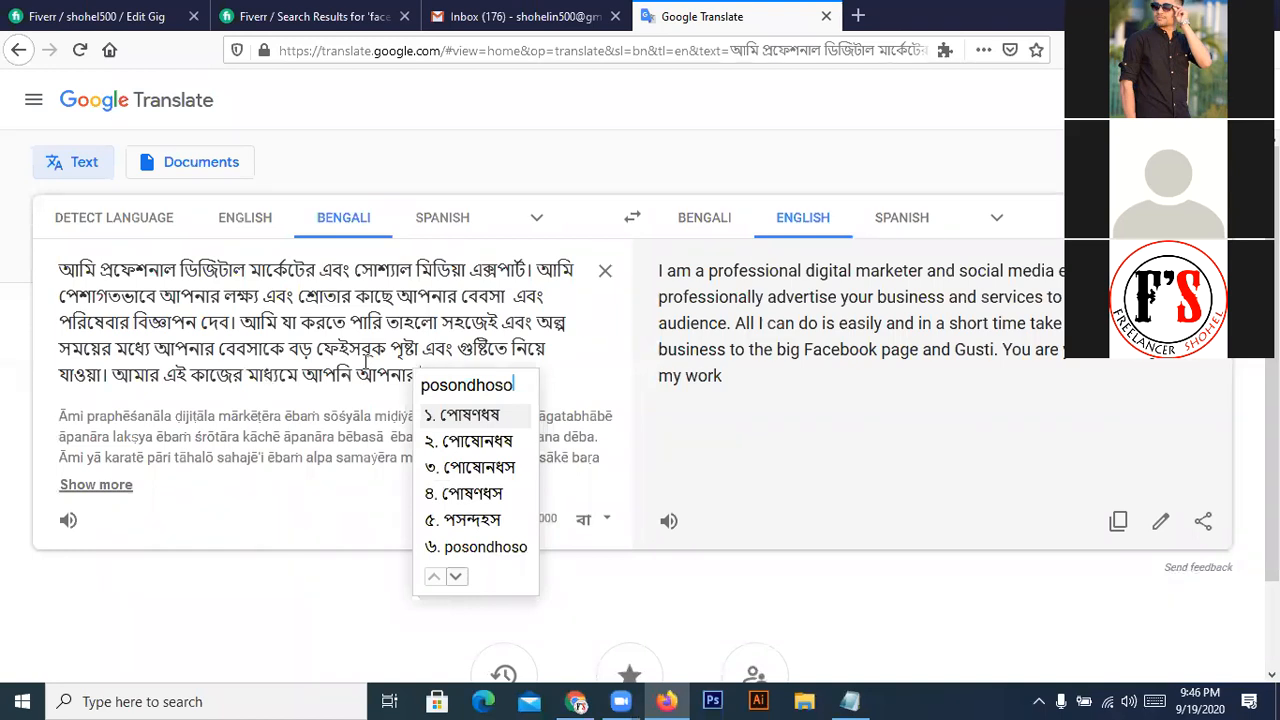
key(BackSpace)
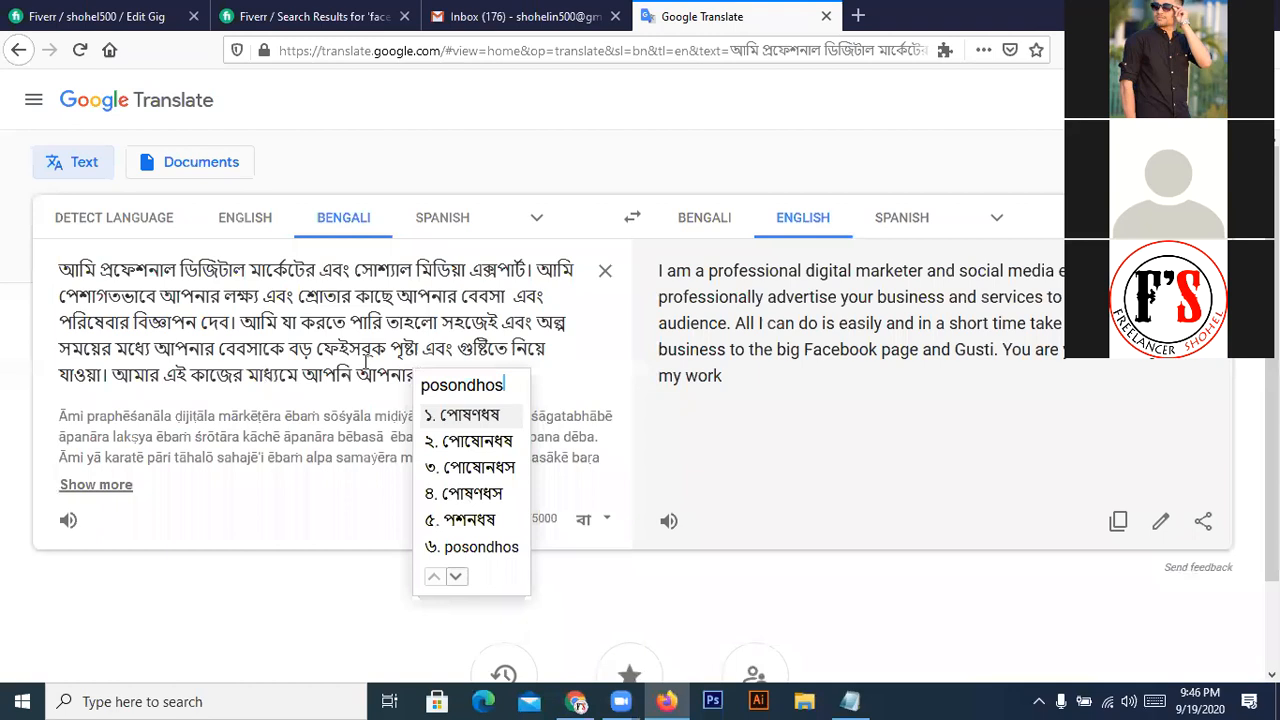
key(BackSpace)
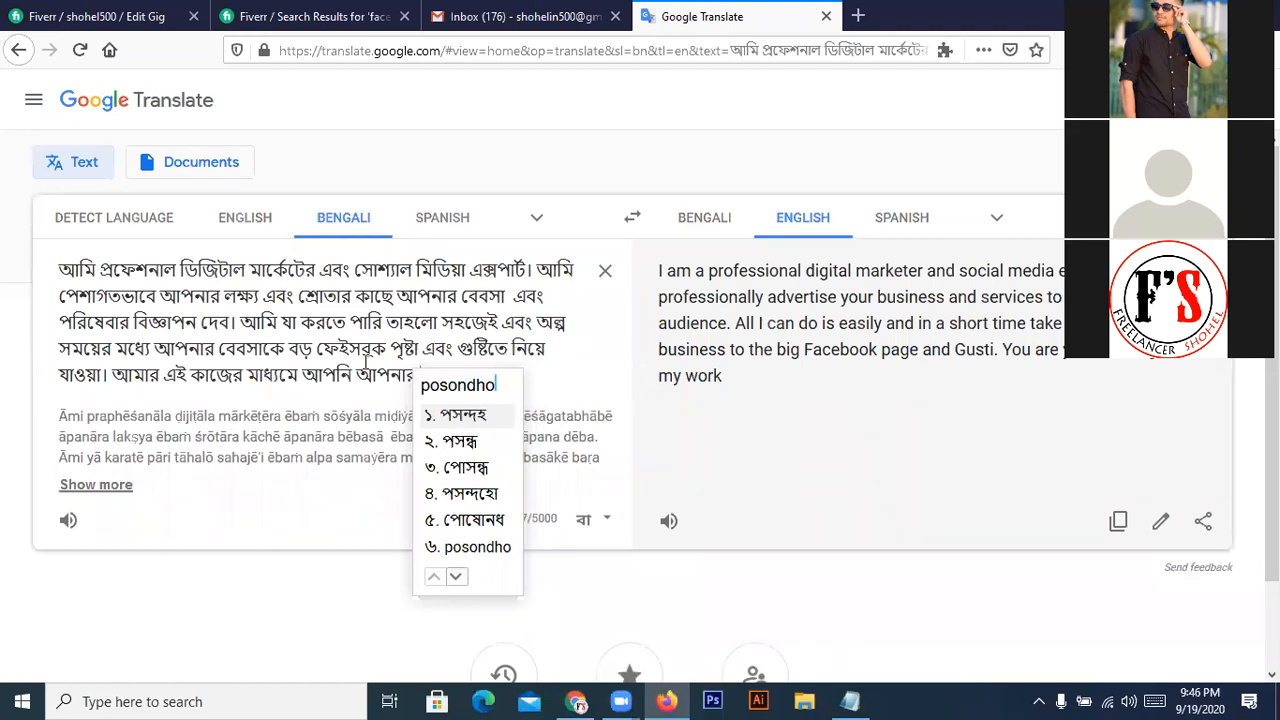
key(Return)
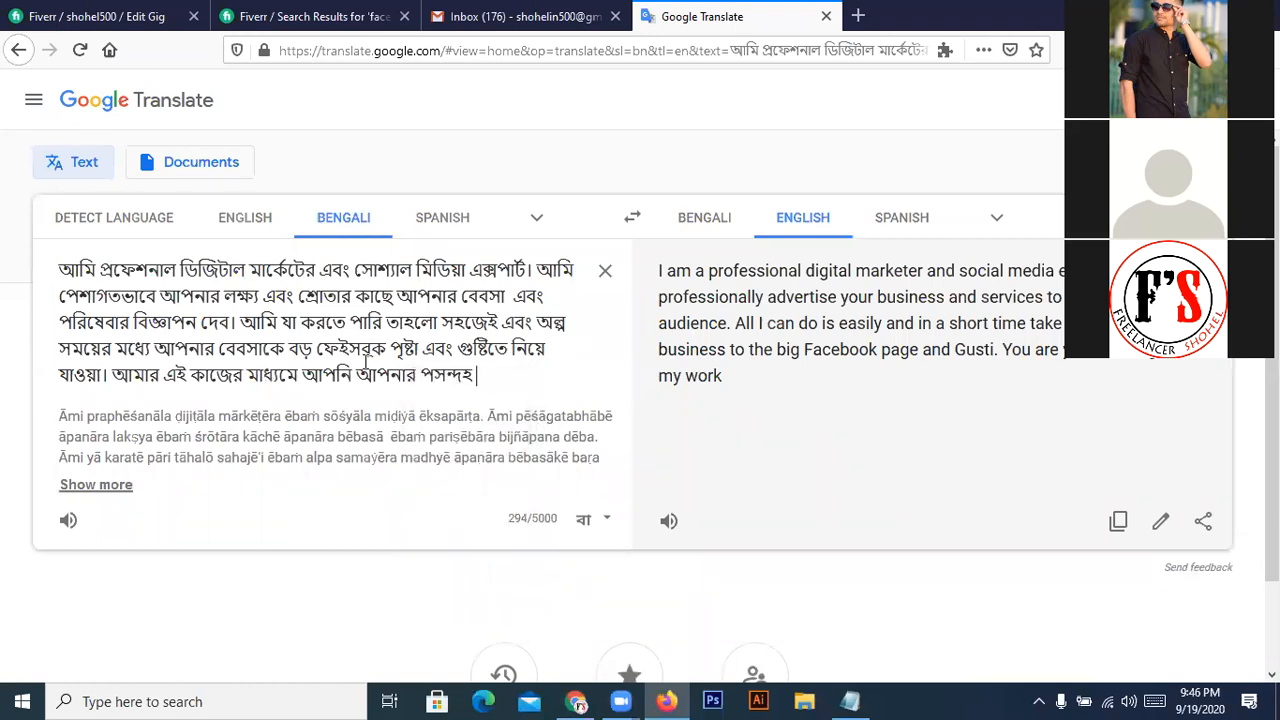
key(BackSpace)
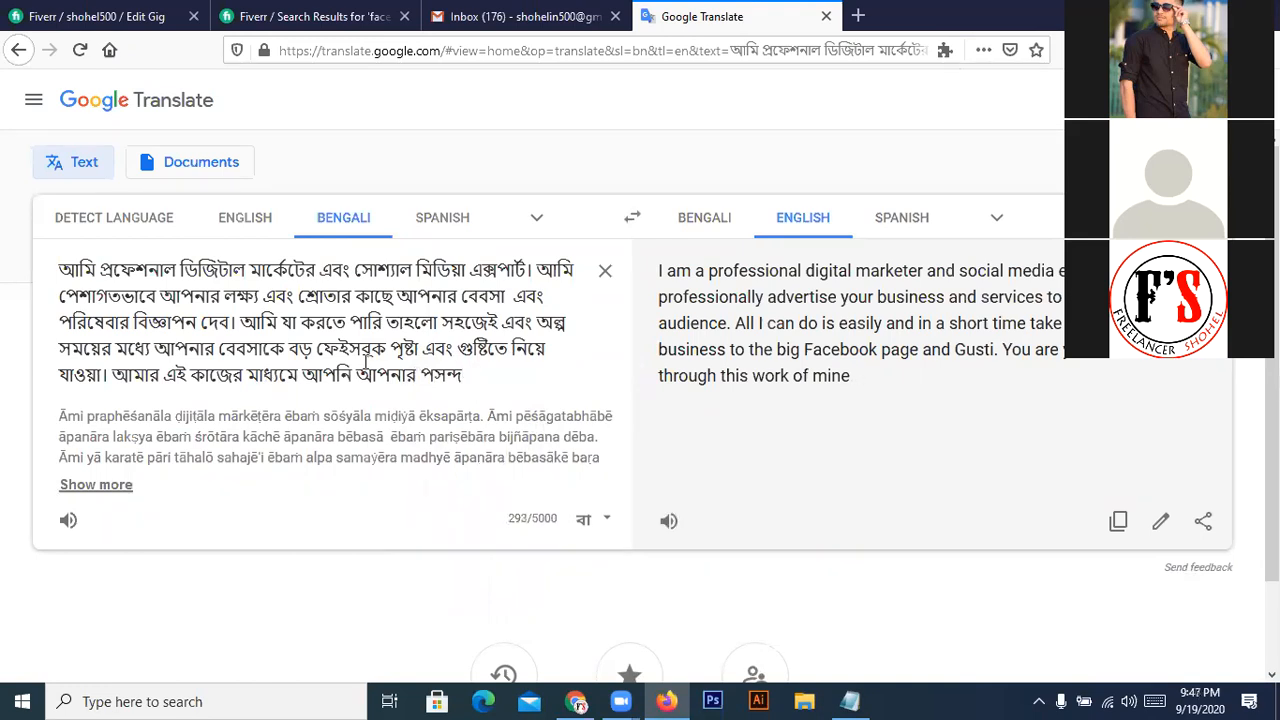
key(BackSpace)
key(BackSpace)
key(BackSpace)
key(BackSpace)
key(BackSpace)
key(BackSpace)
key(BackSpace)
key(BackSpace)
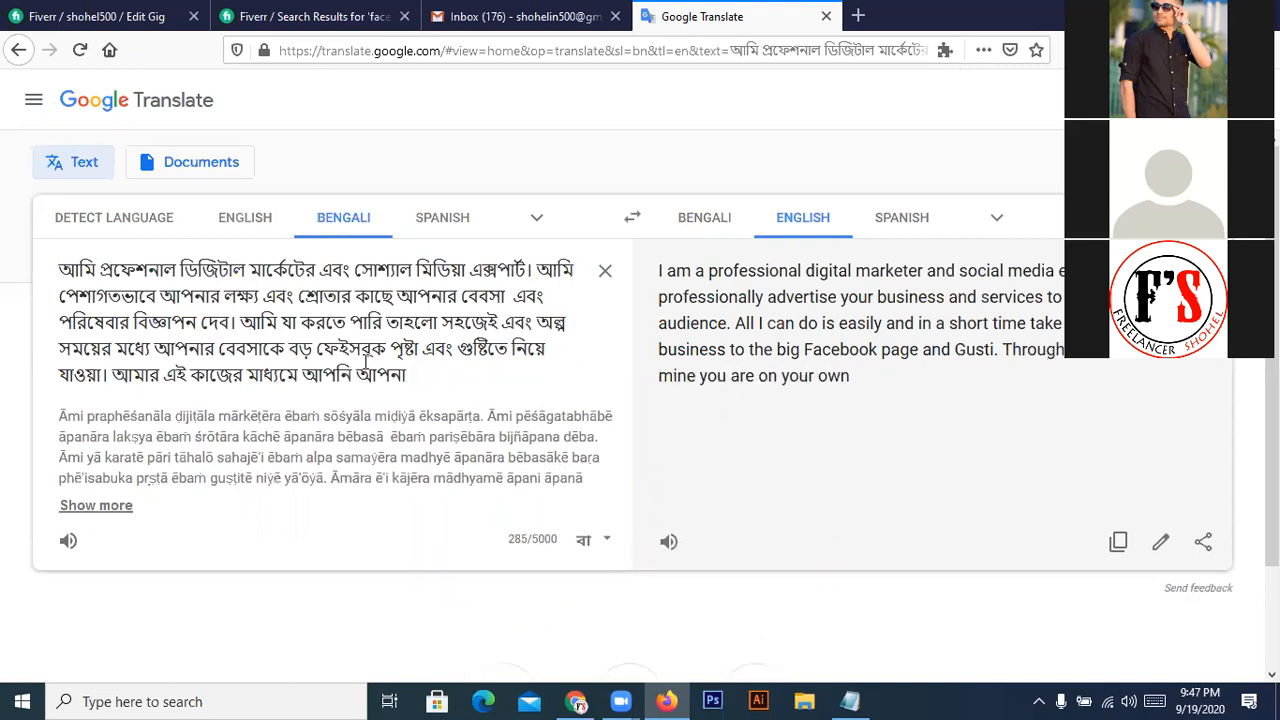
- Restore the final letter of "আপনার" and continue the fourth Bengali sentence with "পছন্দসই লক্ষ্য", writing "পছন্দসই" as one word
text(r)
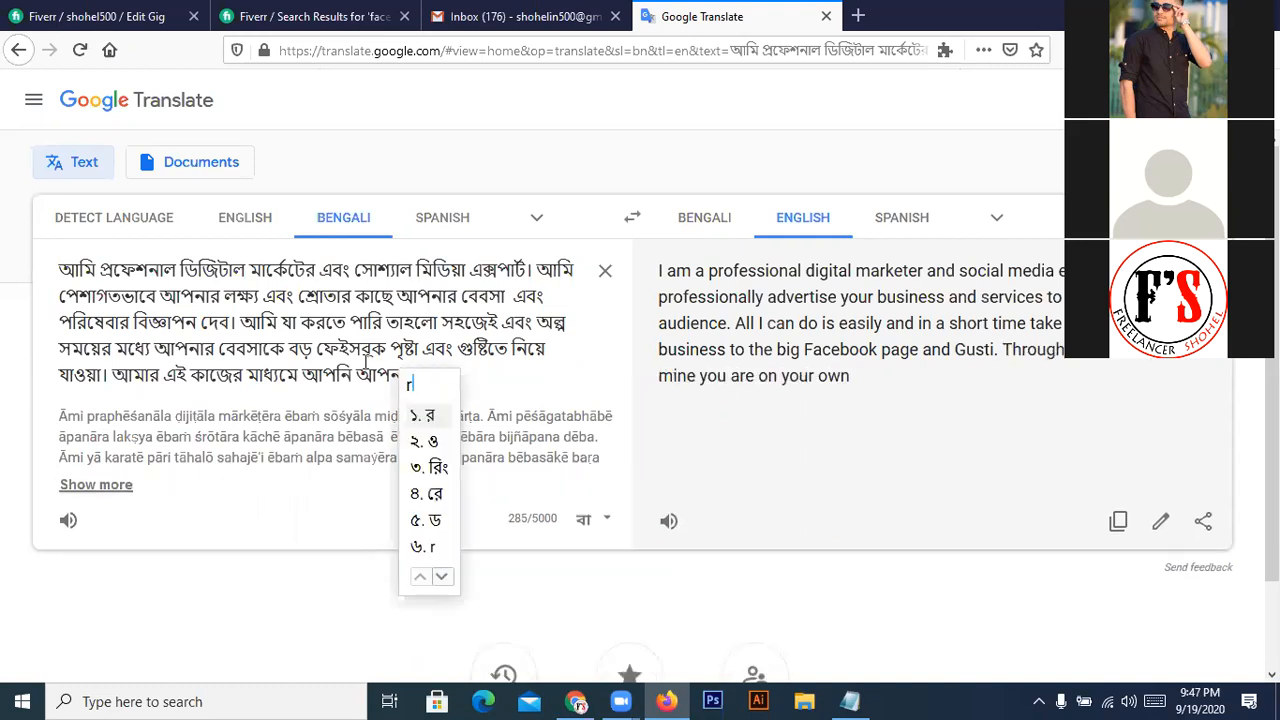
text( po)
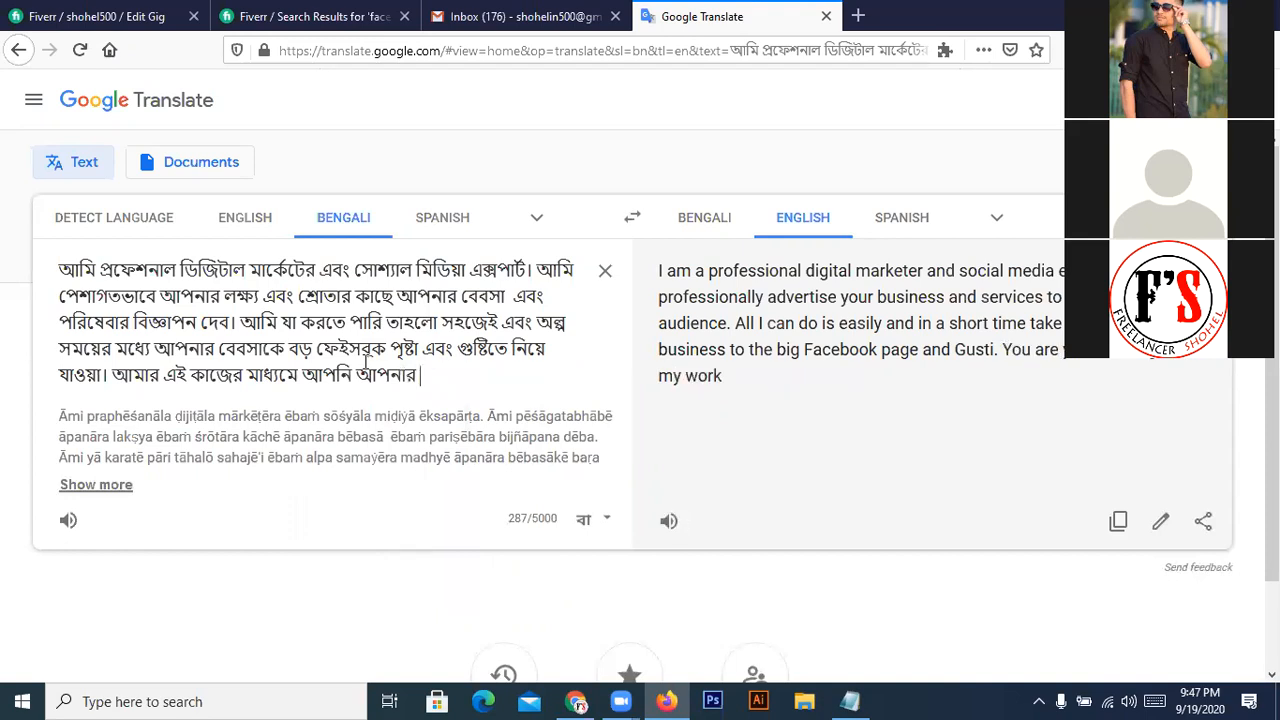
text(chondo)
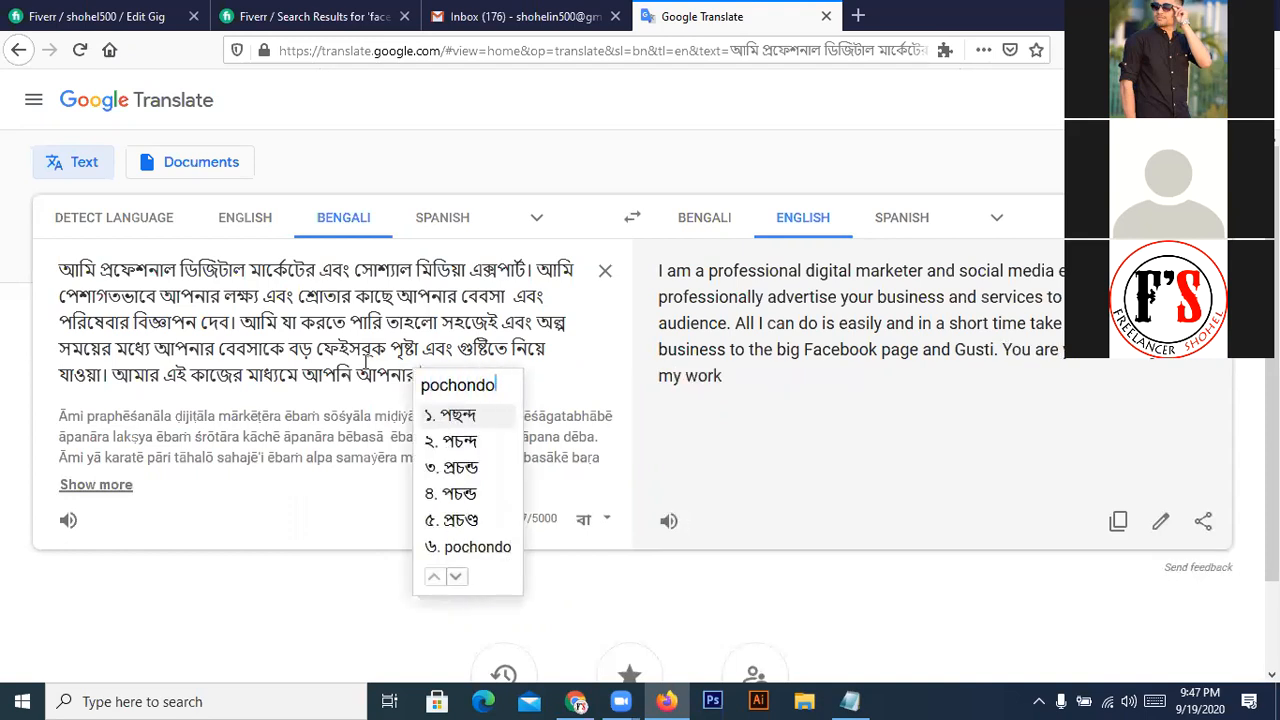
text( soi)
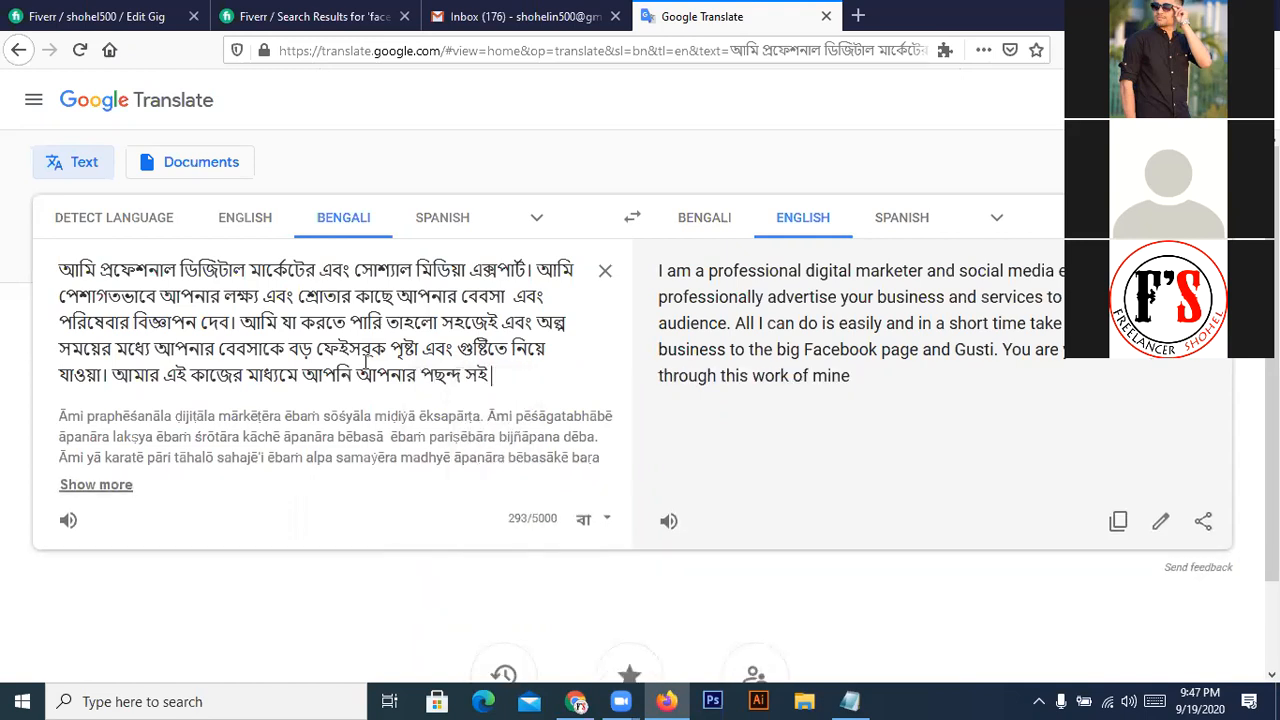
key(Left)
key(Left)
key(Left)
key(BackSpace)
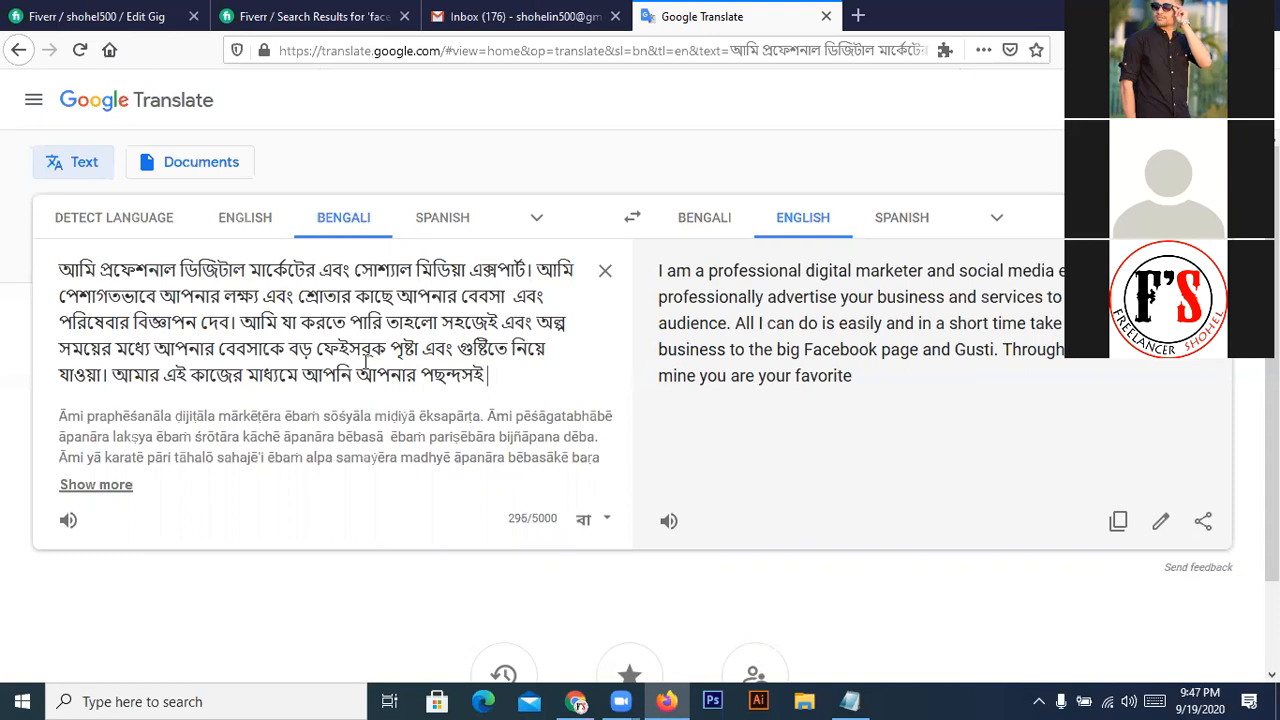
text(lokkho)
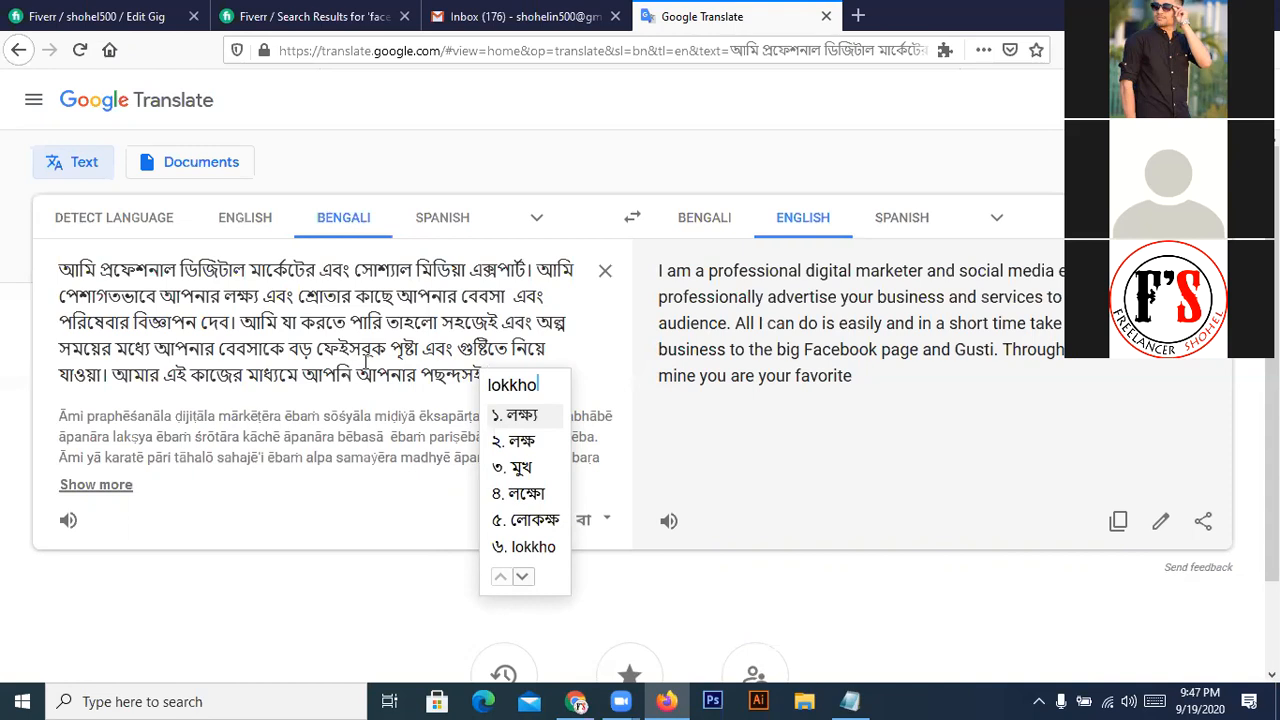
key(space)
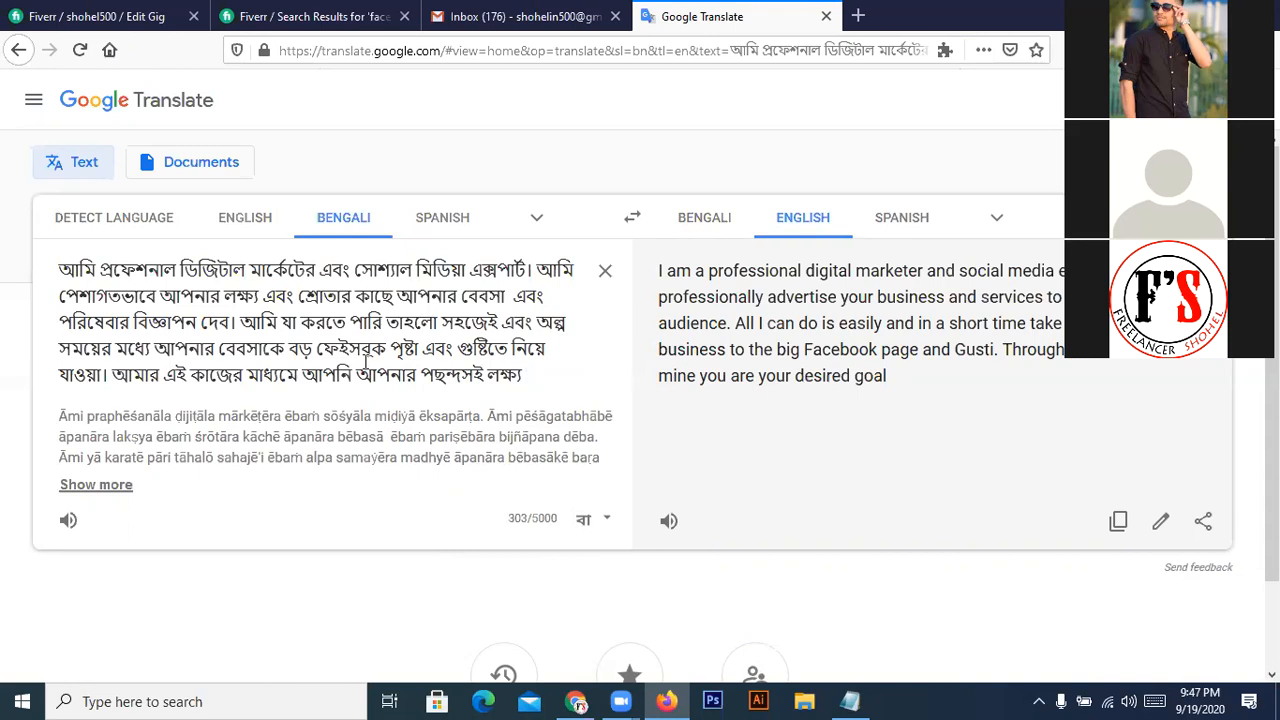
- Complete the fourth Bengali sentence after "লক্ষ্য" with "পৌঁছাতে সক্ষম হবেন।"
text(p)
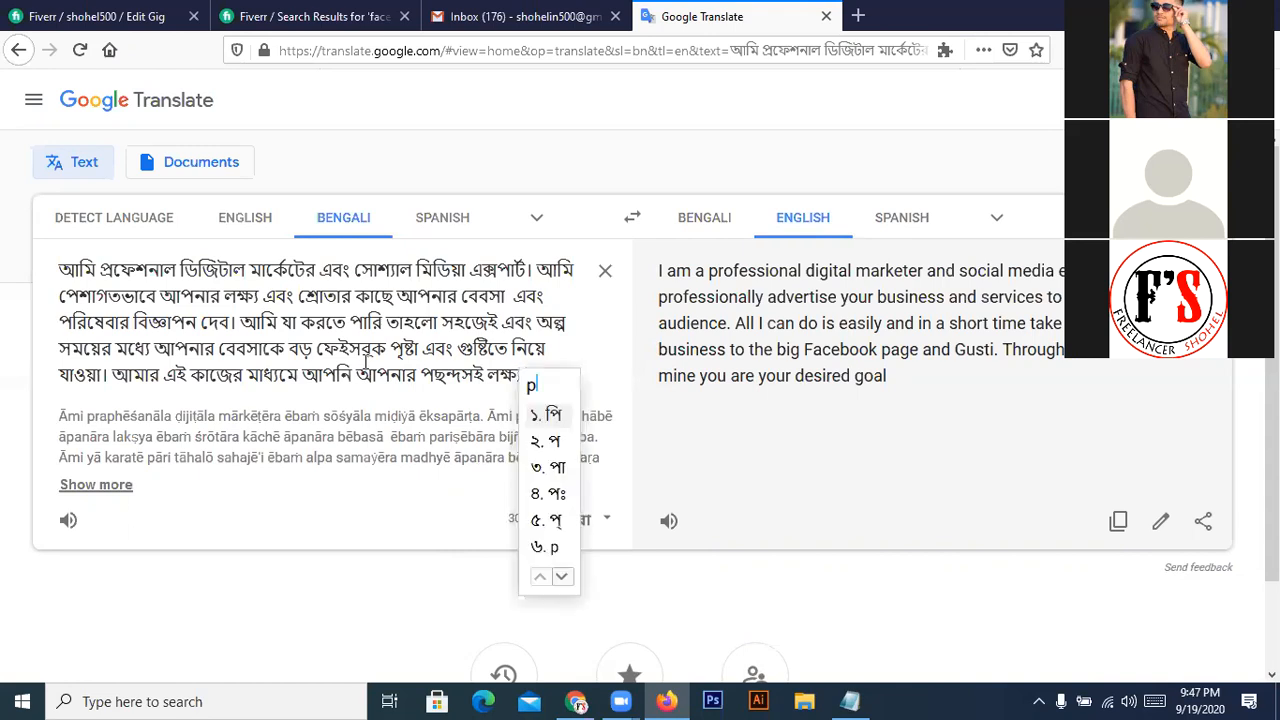
text(oushate)
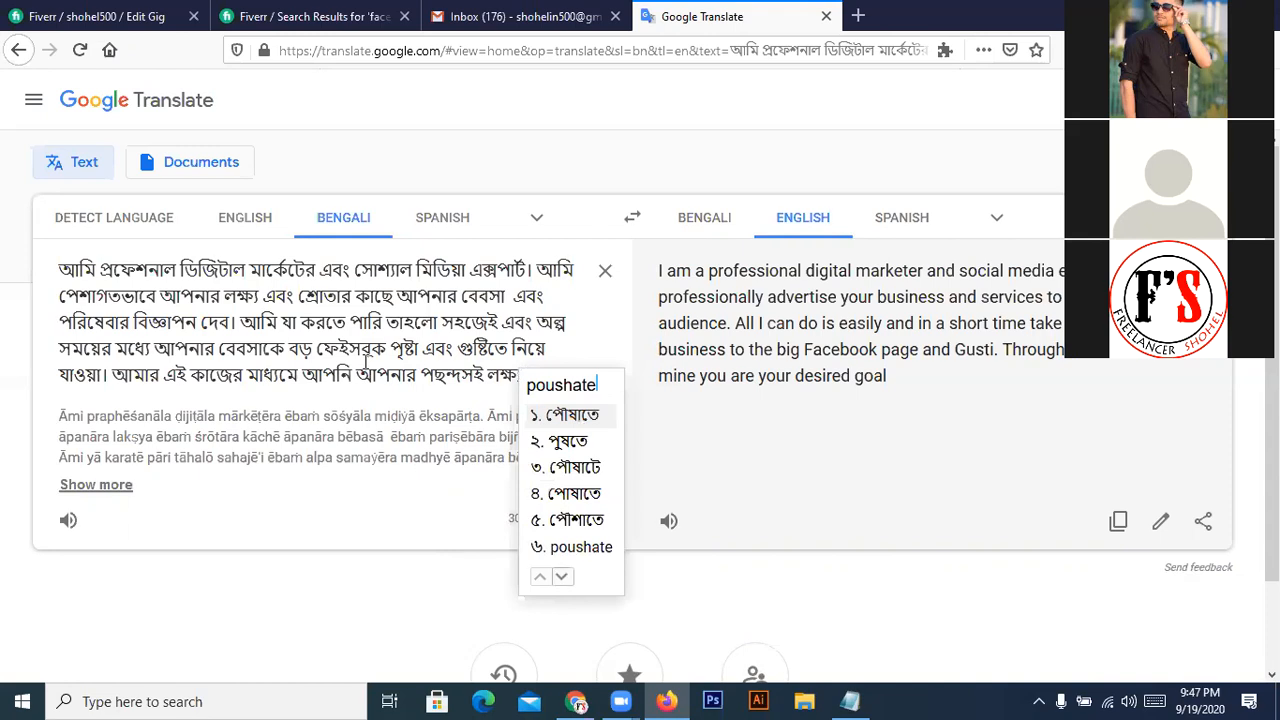
key(BackSpace)
key(BackSpace)
key(BackSpace)
key(BackSpace)
key(BackSpace)
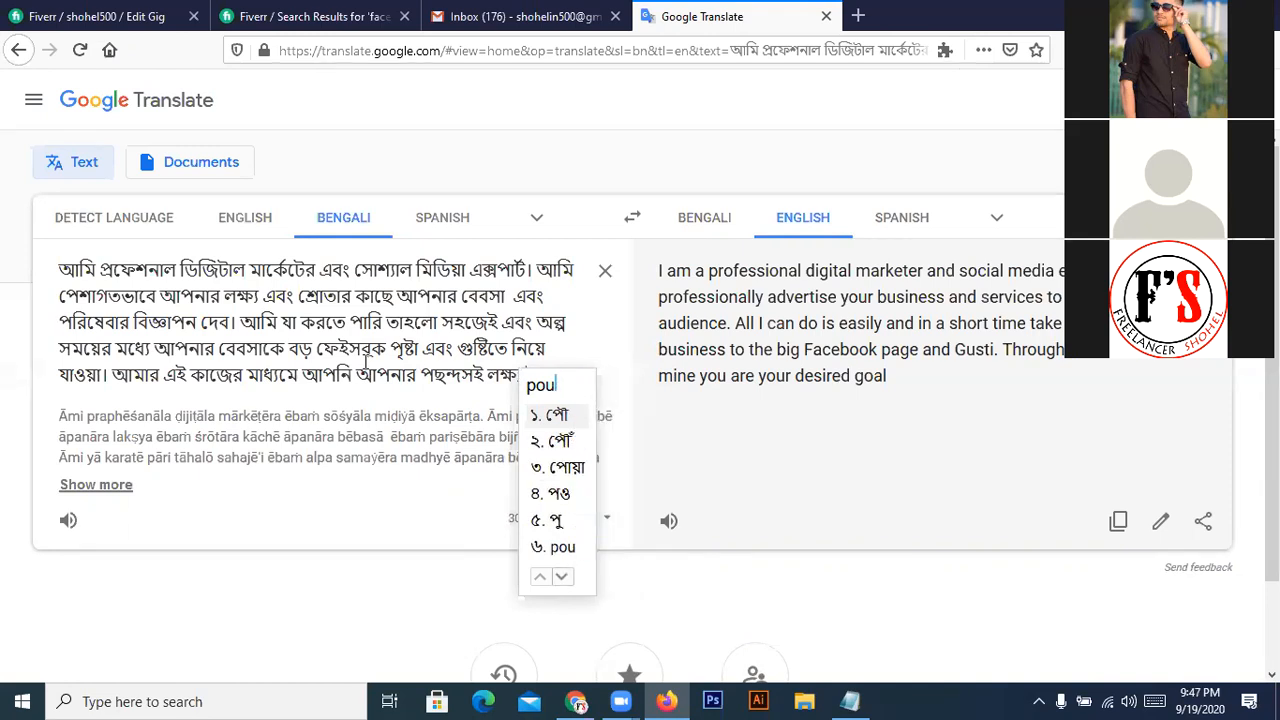
text(chate)
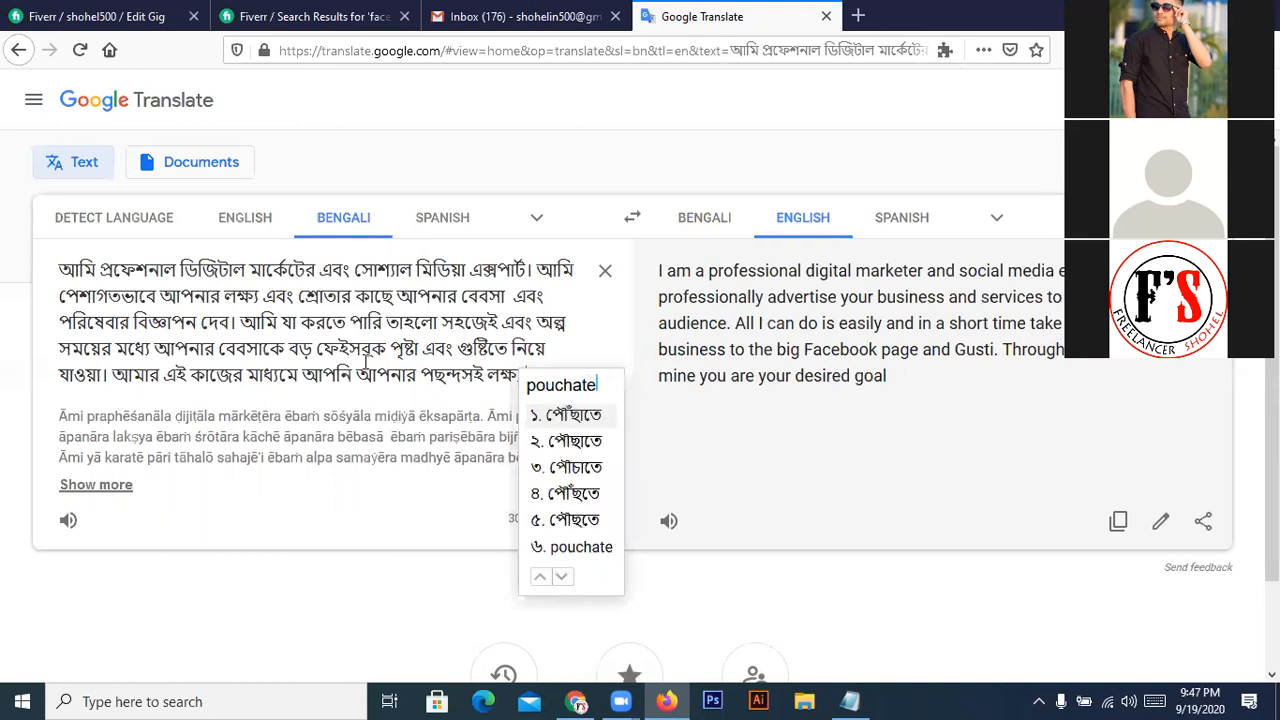
key(space)
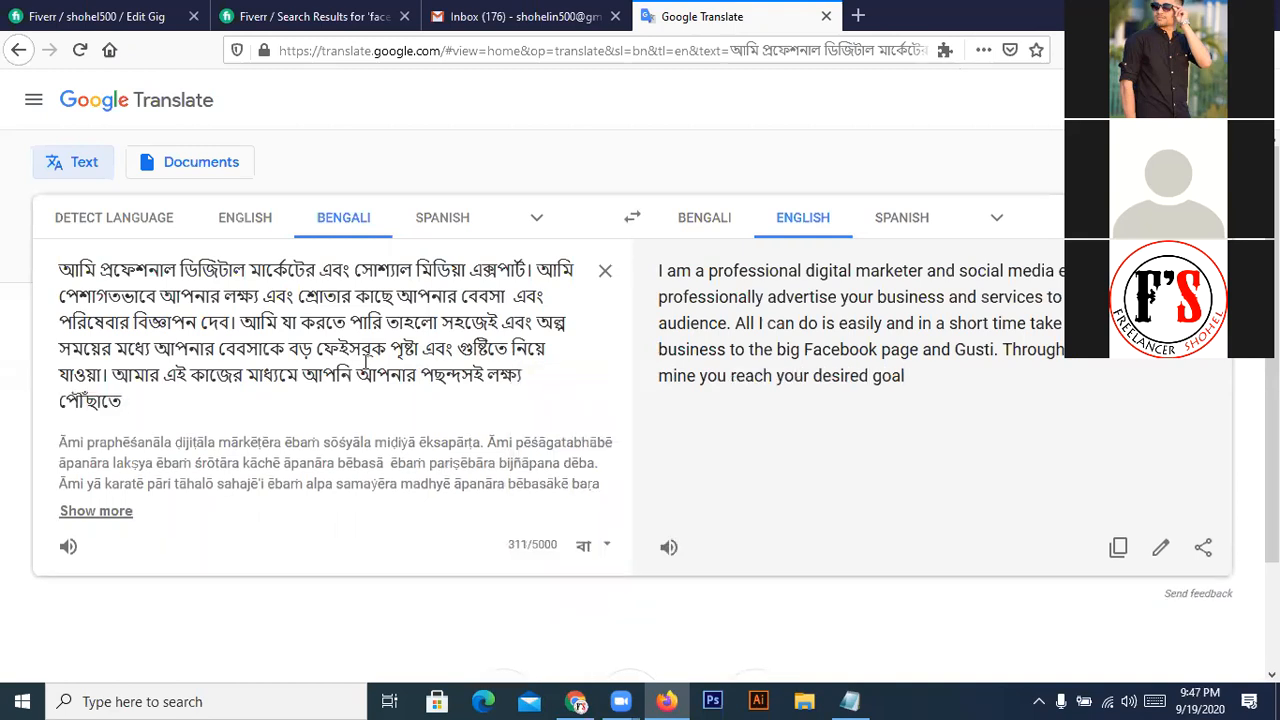
text(sokhom)
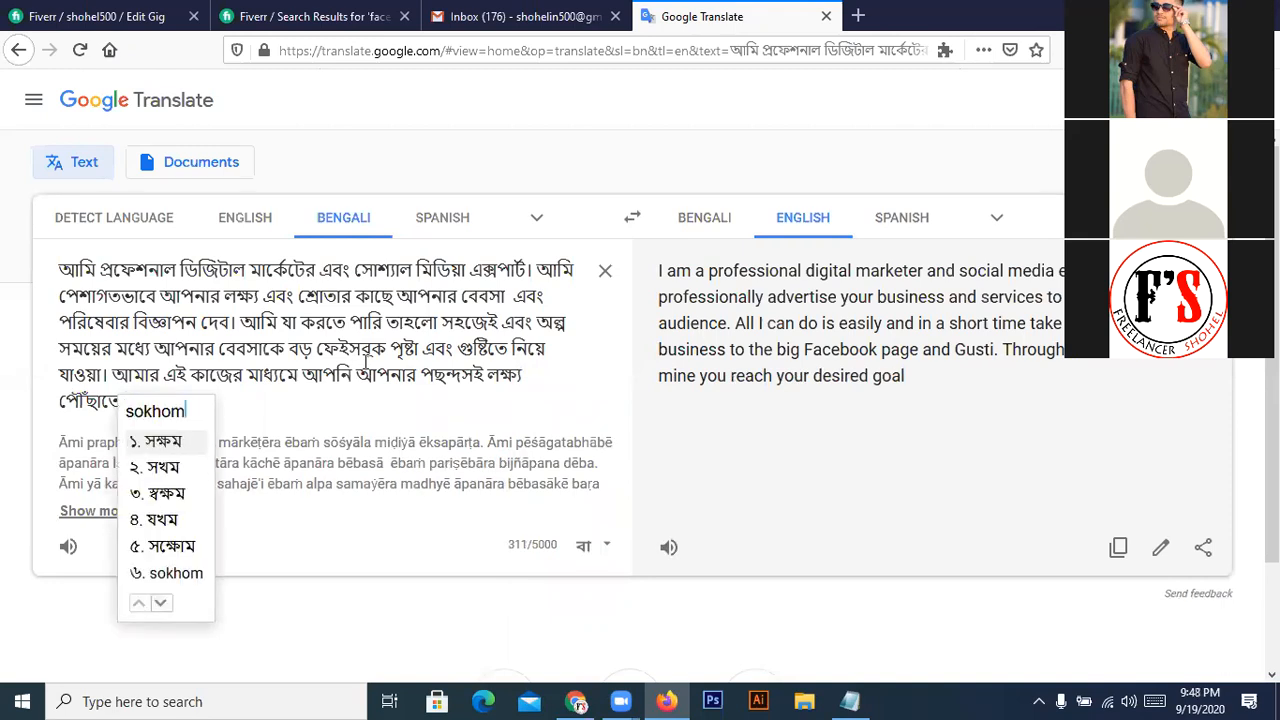
text( hoben.)
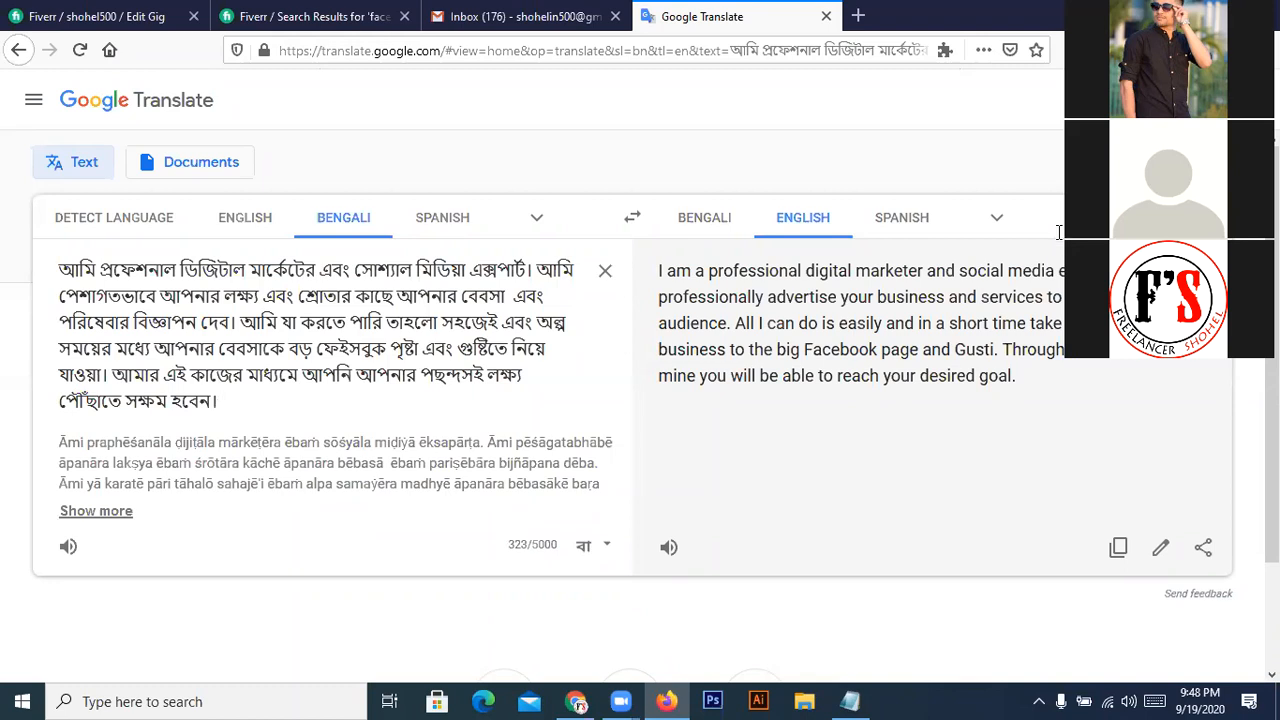
- Replace "গুষ্টিতে" in the third Bengali sentence with the English word "Group", keeping the translation direction Bengali to English
drag(510, 347, 461, 341)
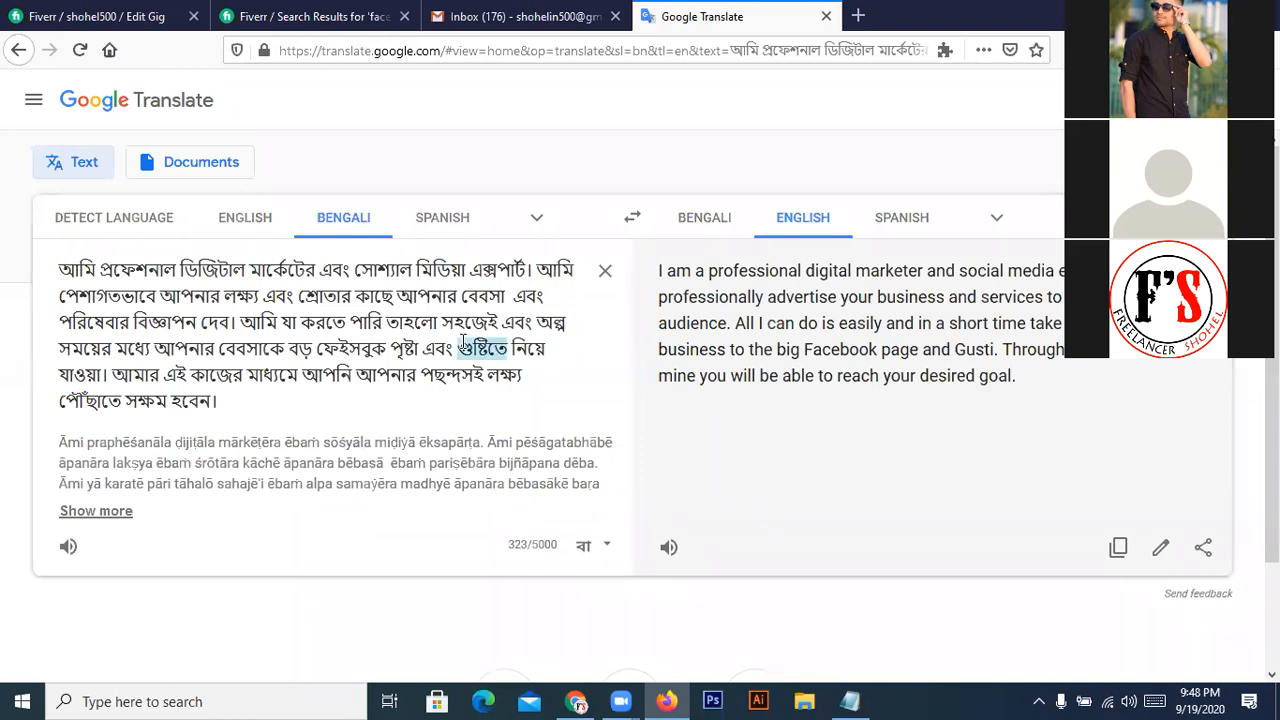
key(BackSpace)
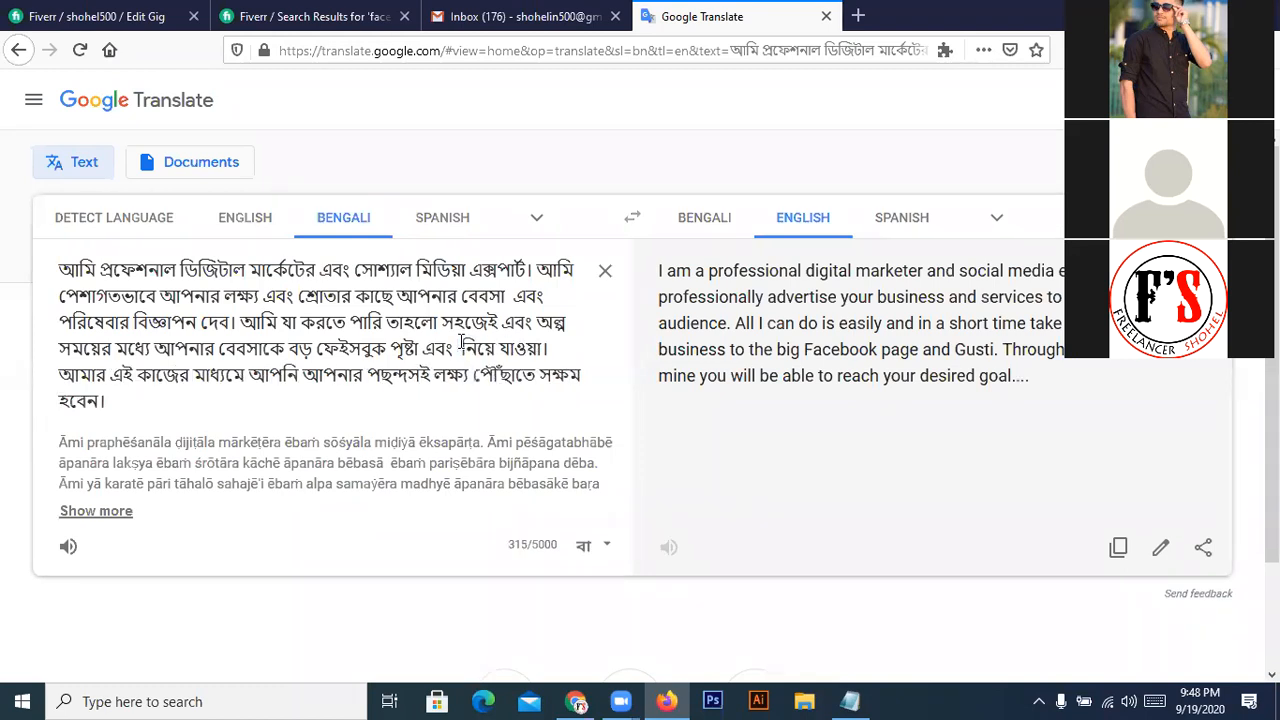
click(248, 223)
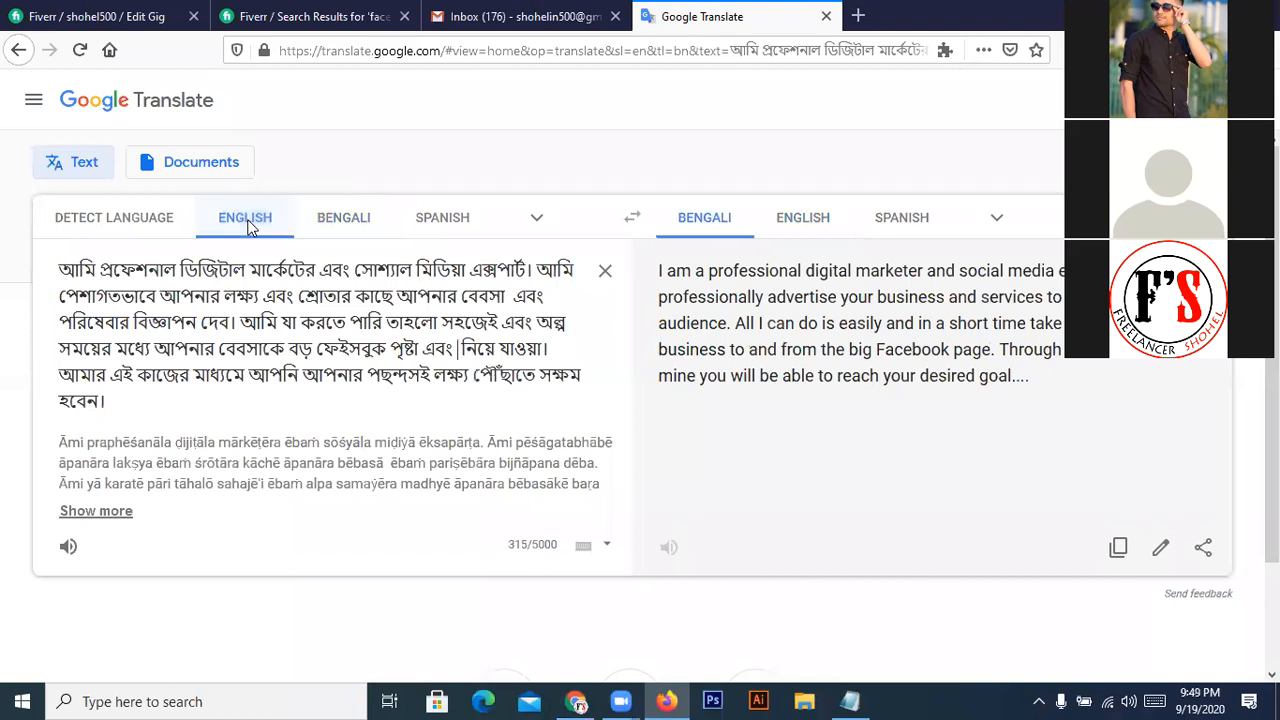
text(Gr)
text(oup)
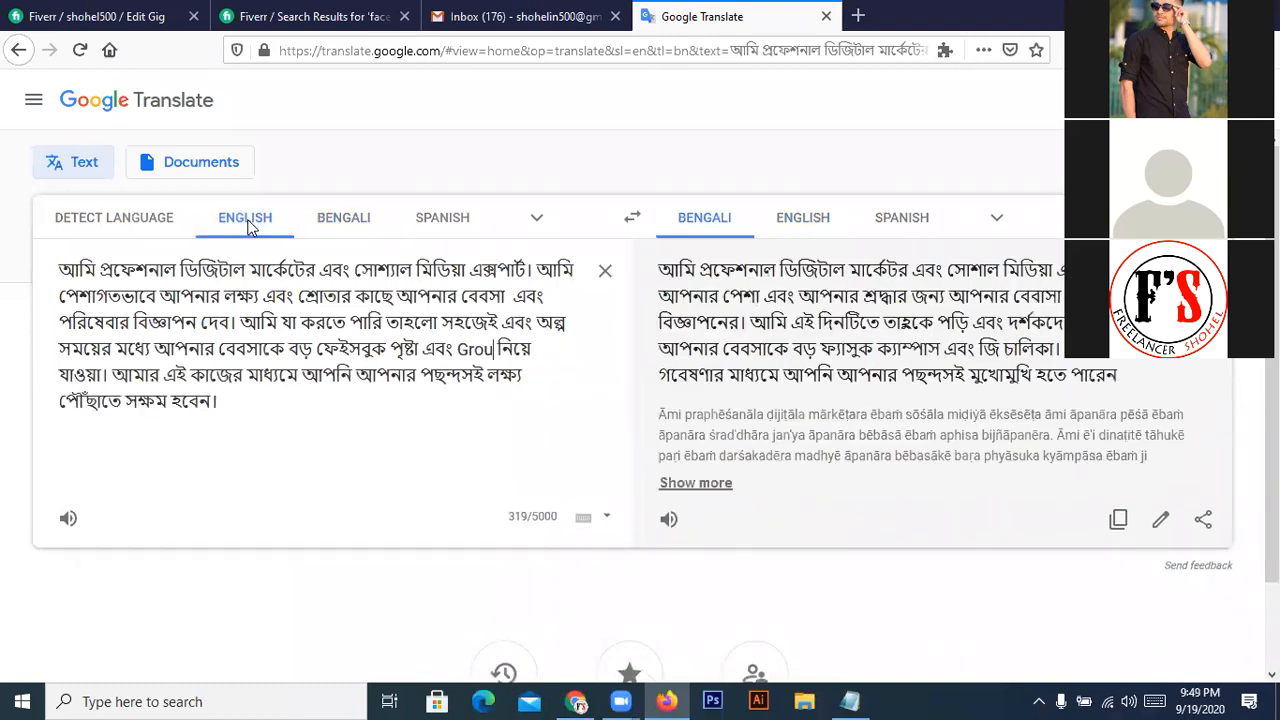
click(368, 219)
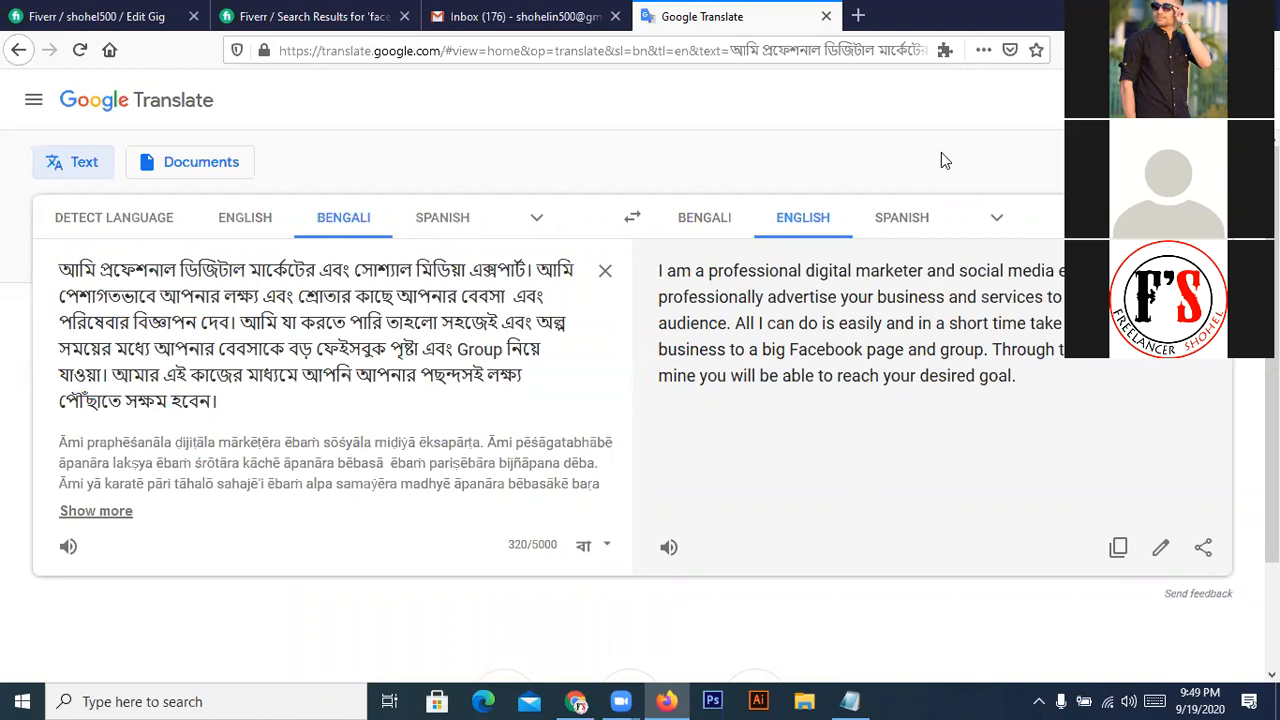
- Copy the English translation and start a bulleted list below the "right place." line in the Fiverr gig description
click(1118, 547)
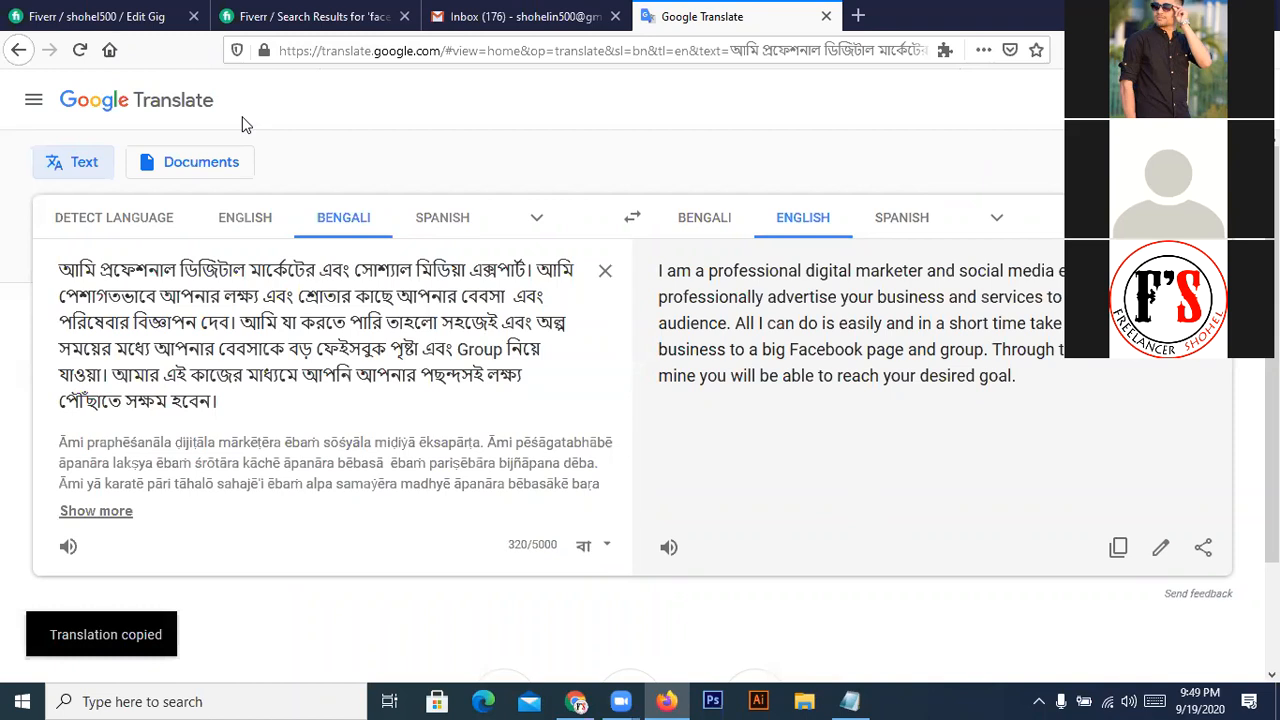
click(163, 20)
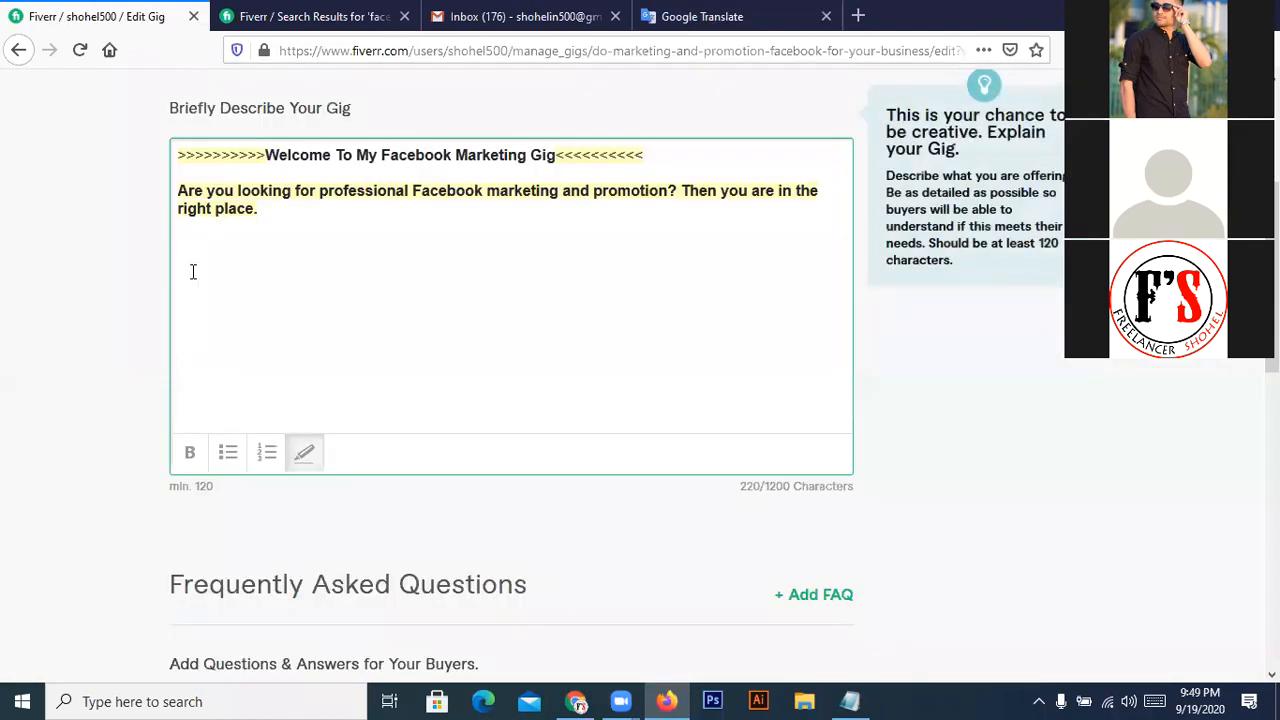
click(228, 458)
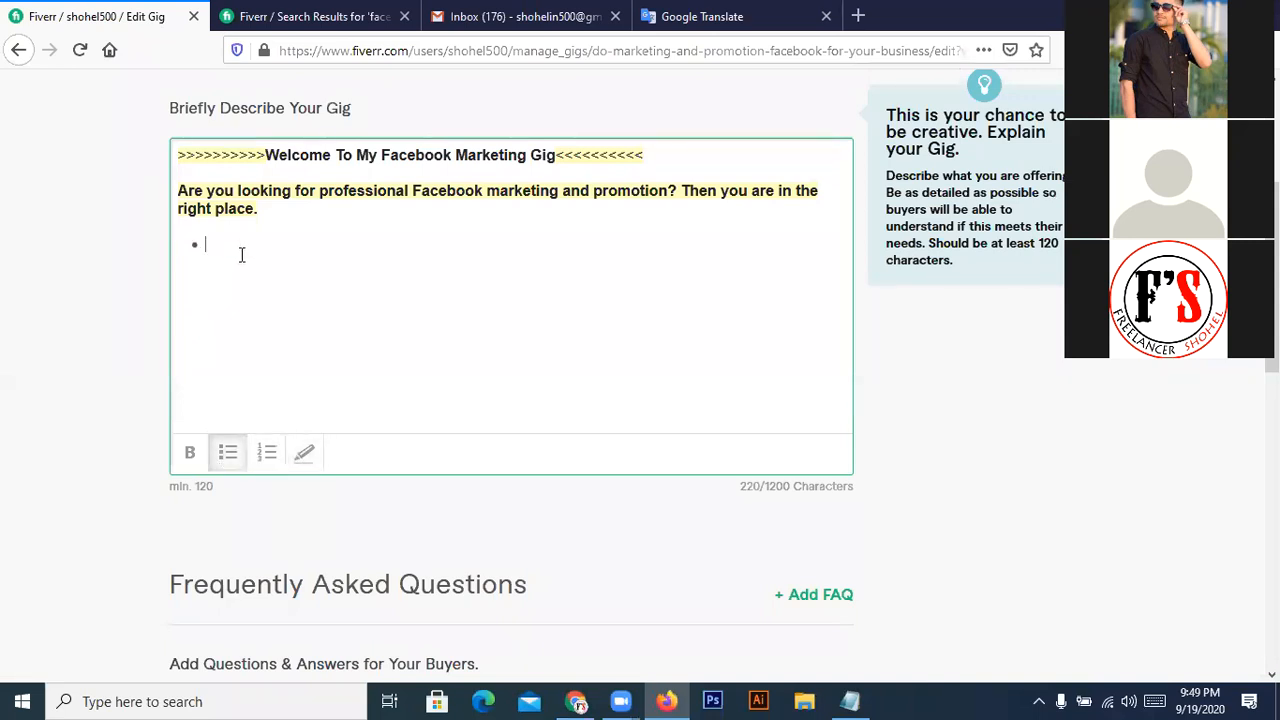
- Paste the copied professional digital marketer introduction into the empty bullet without highlighting, and start a new line after it
key(ctrl+v)
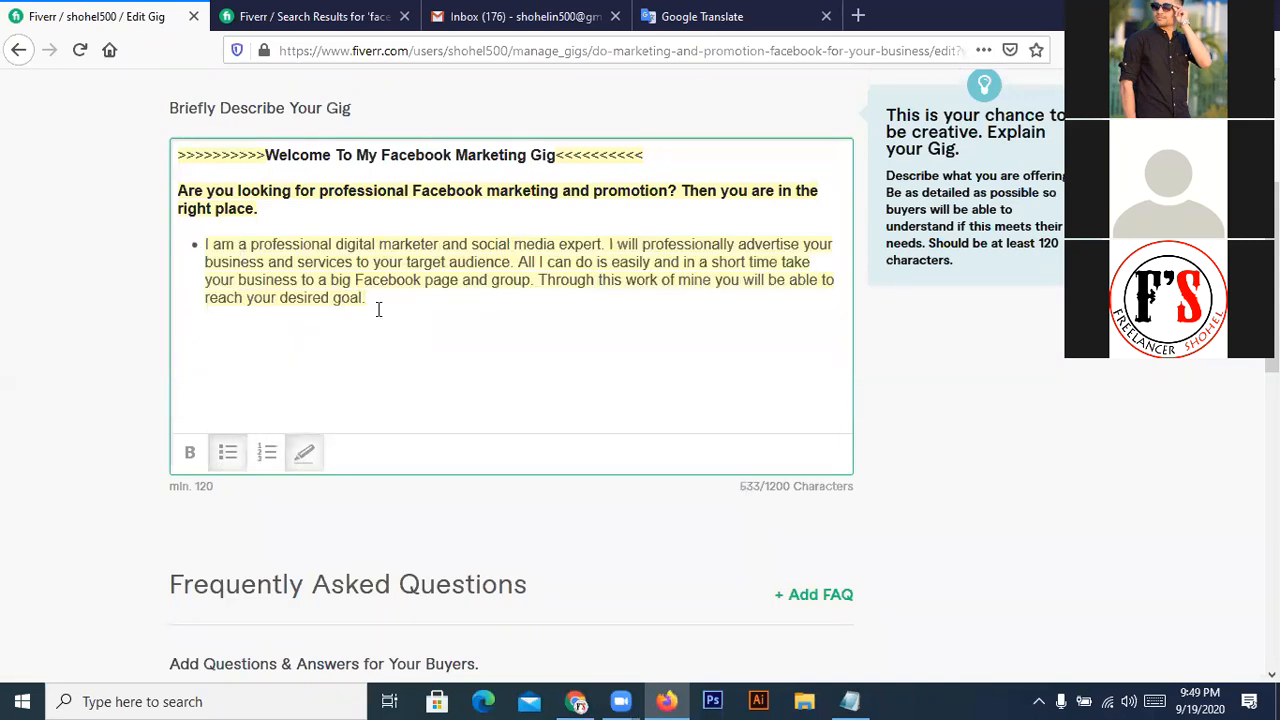
drag(366, 300, 206, 244)
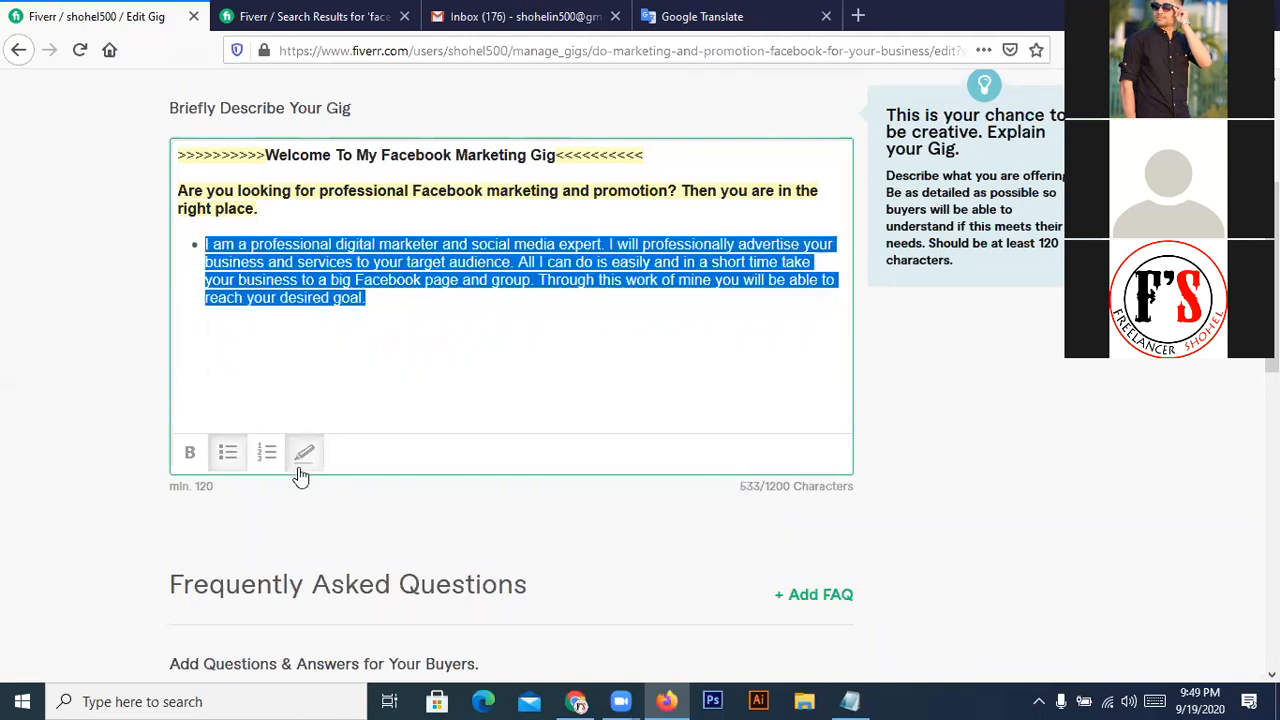
click(427, 317)
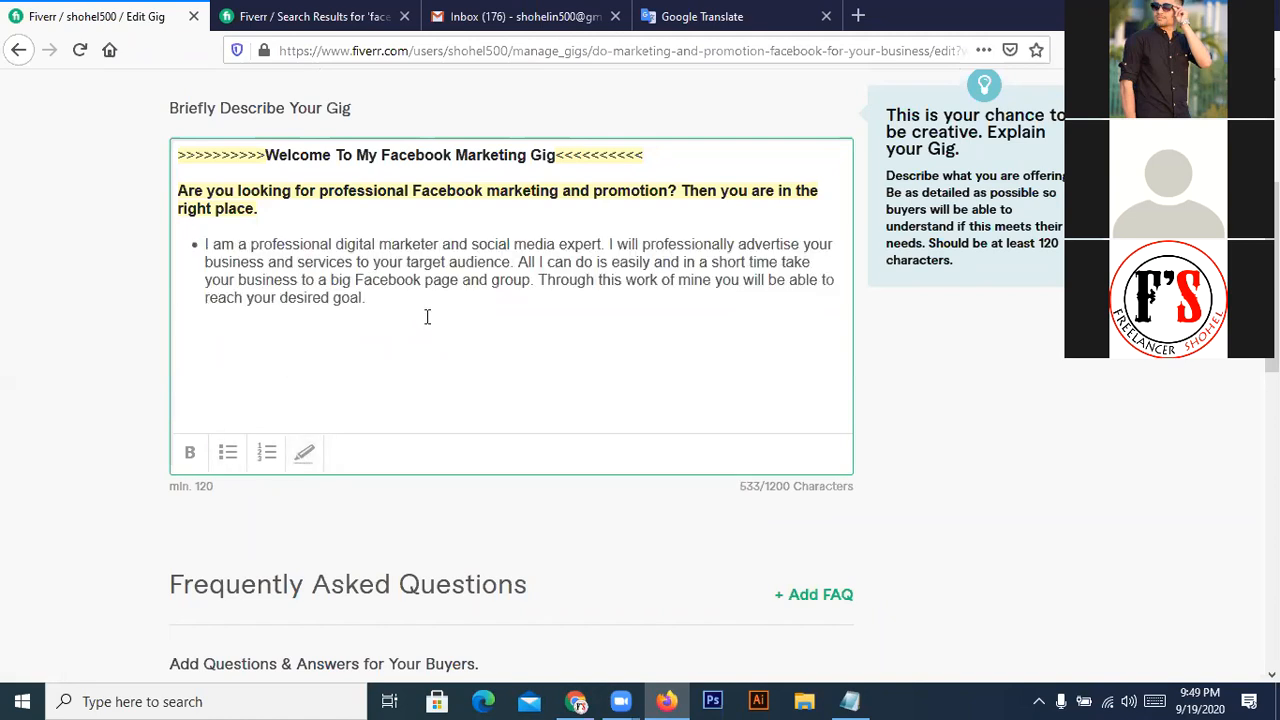
key(Return)
- Switch to Google Translate and clear the old Bengali source text
click(320, 20)
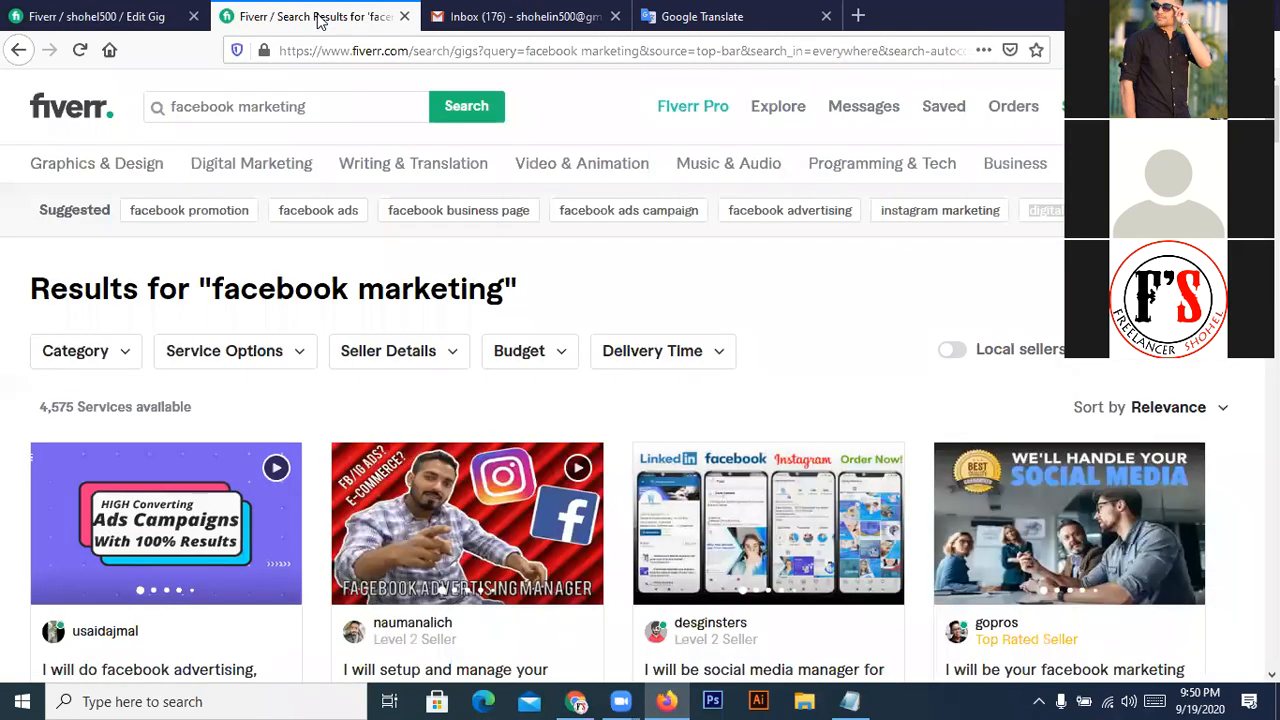
click(706, 18)
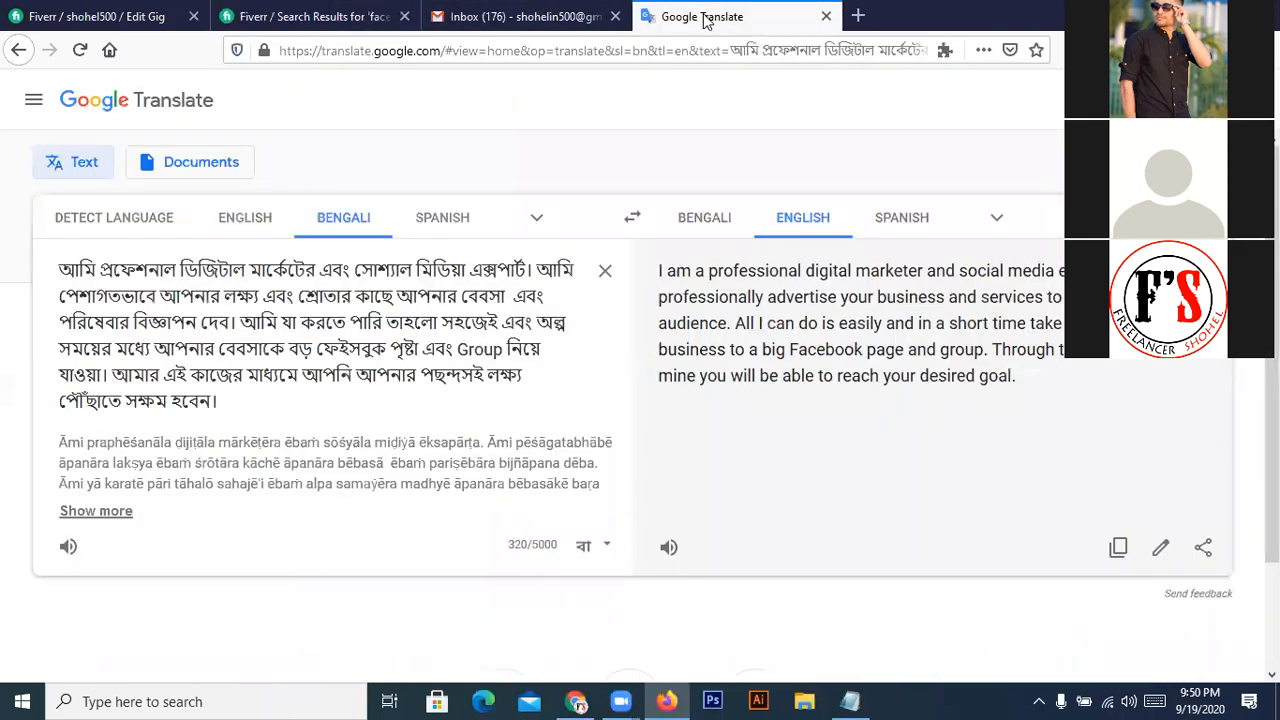
click(604, 272)
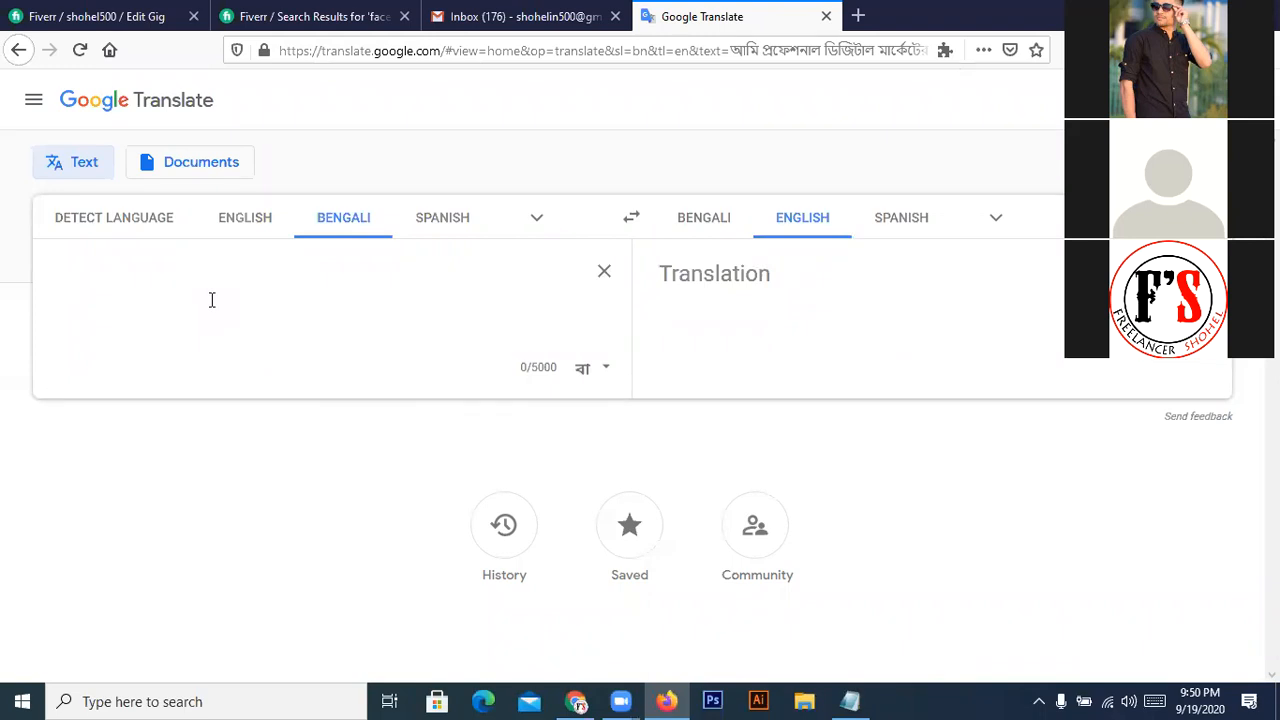
- Enter the Bengali sentence opening "আমি সামাজিক মিডিয়া বিপণনের জন্য" as the source text for English translation
text(ami)
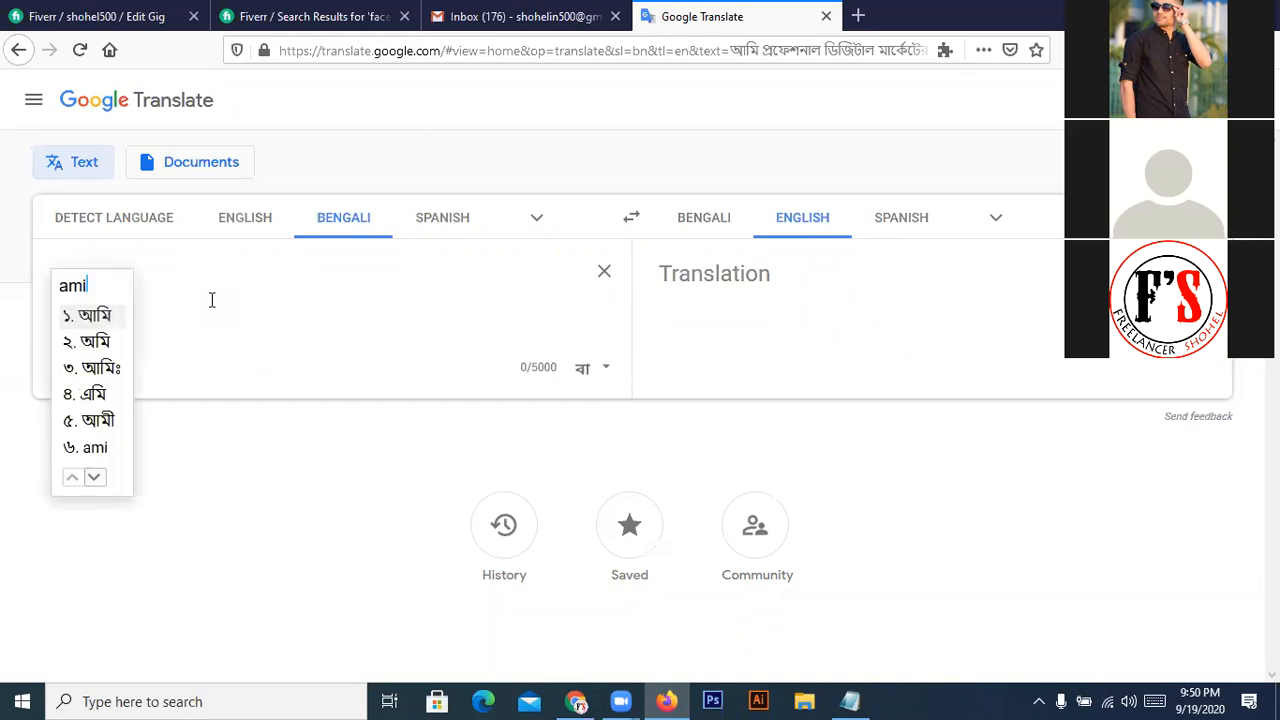
key(space)
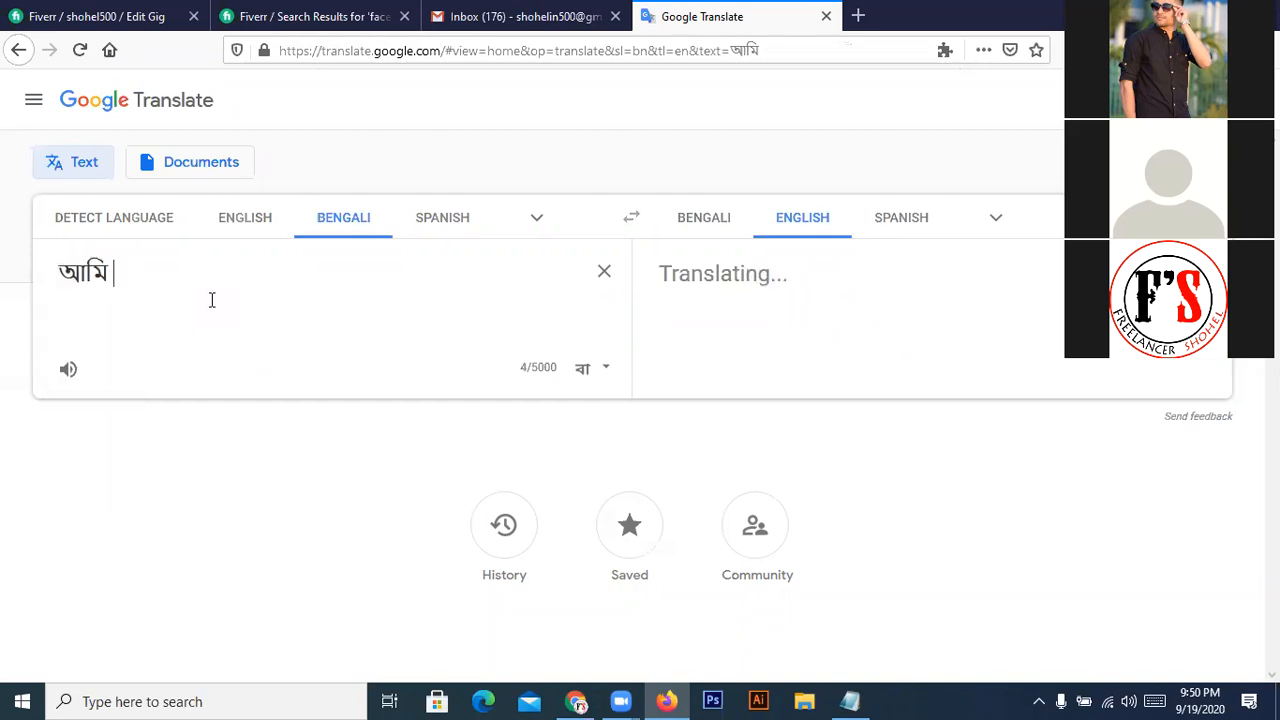
text(samajik)
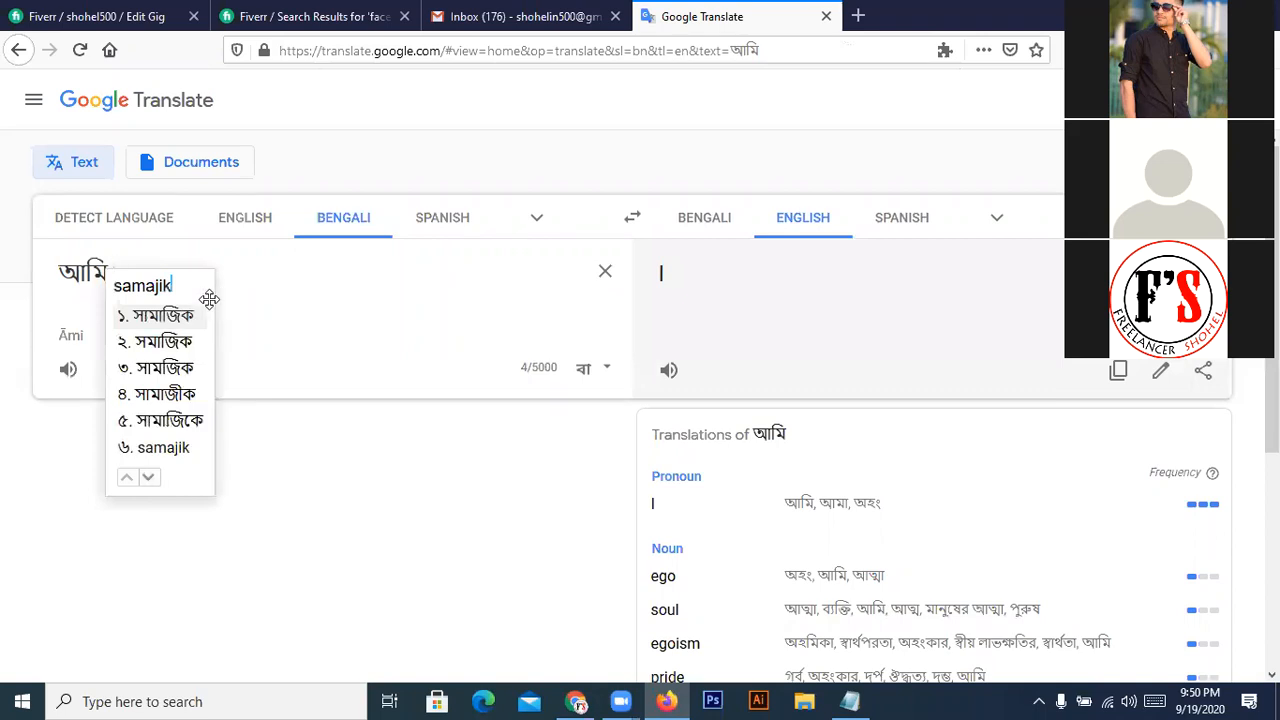
key(space)
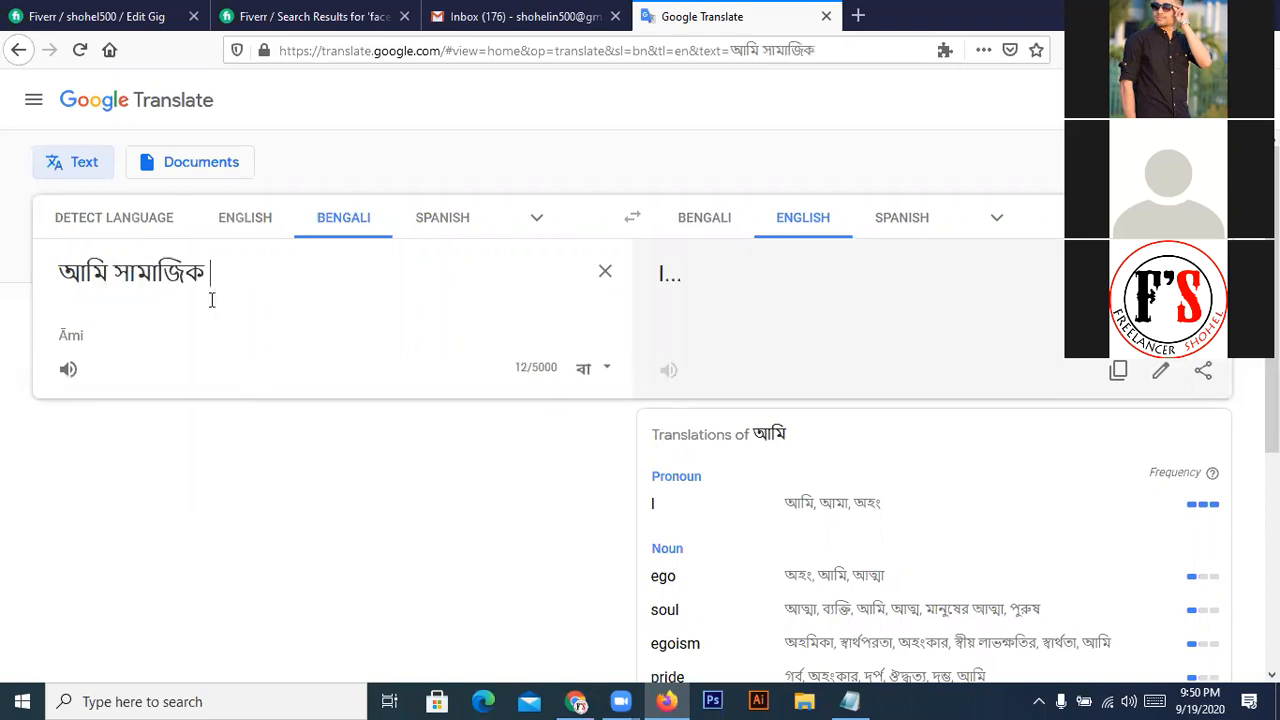
text(midiya)
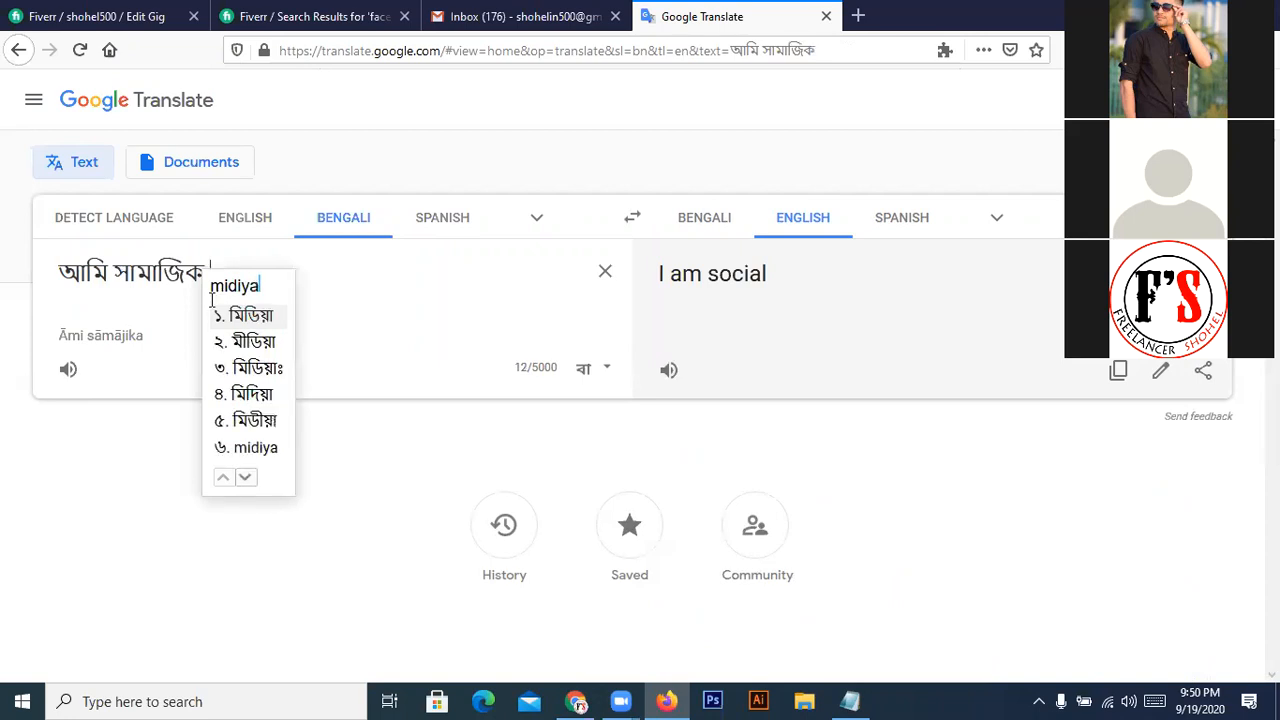
key(space)
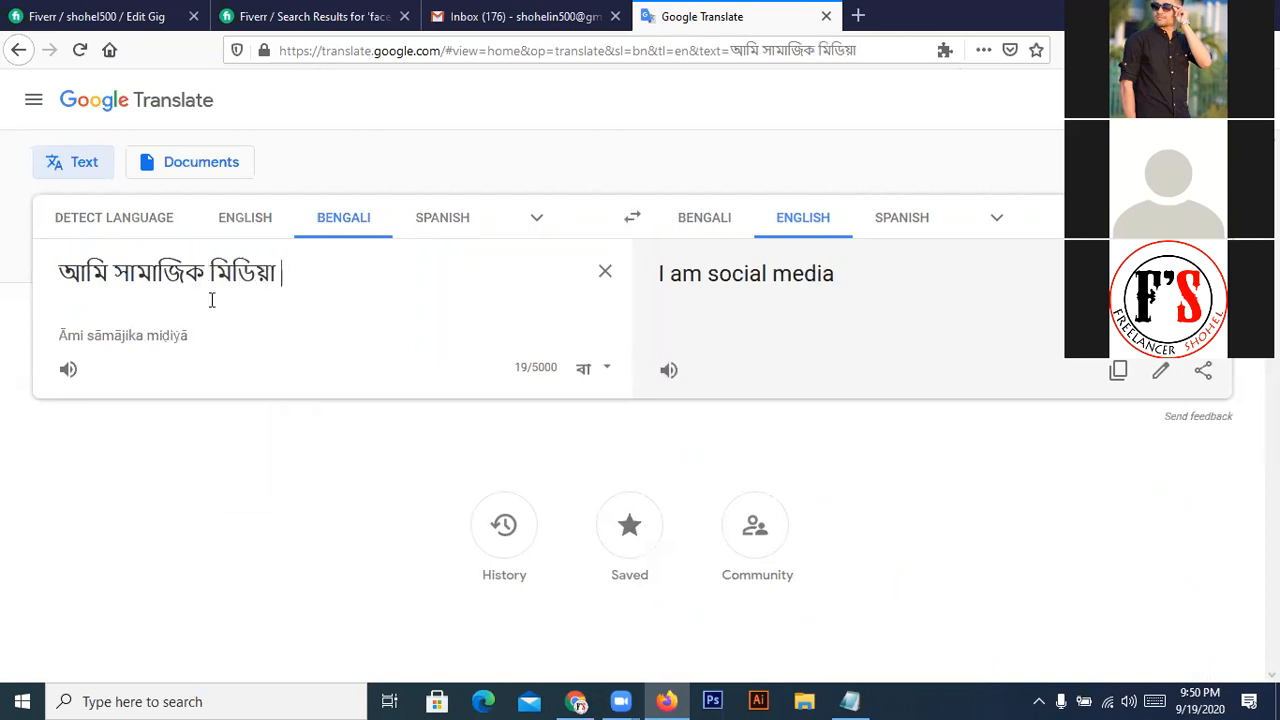
text(bipononer)
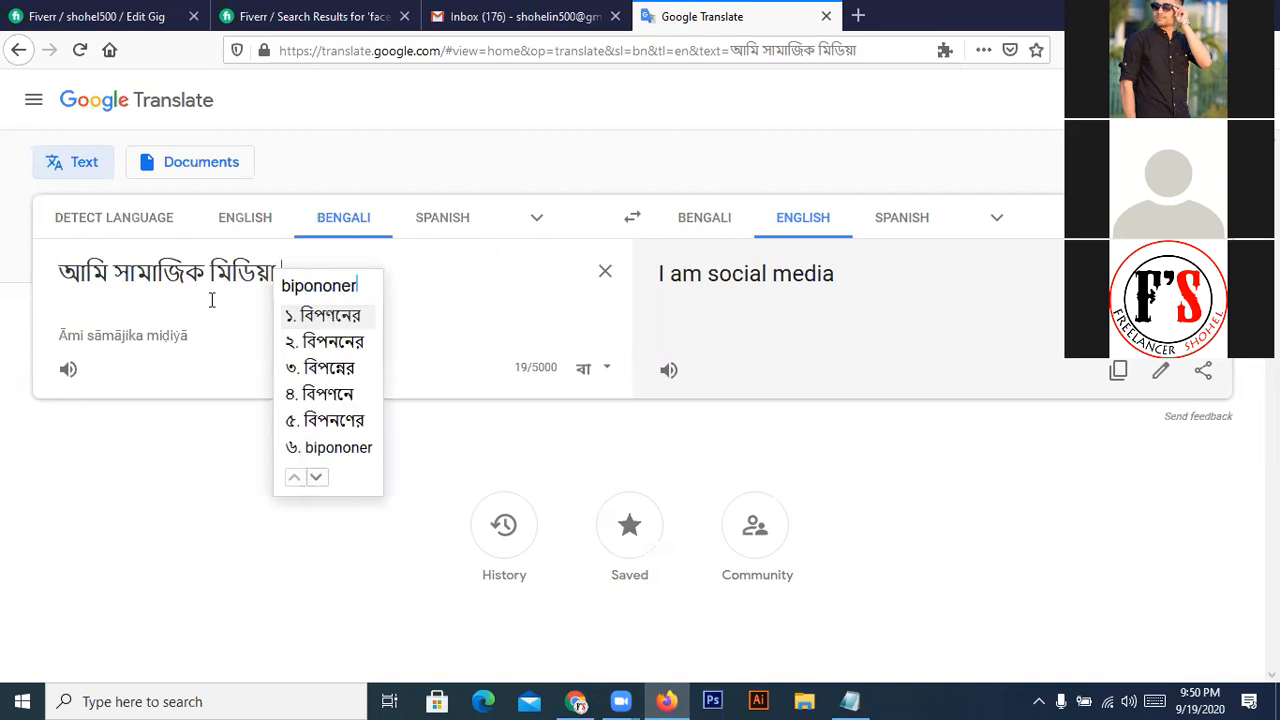
text( jonno)
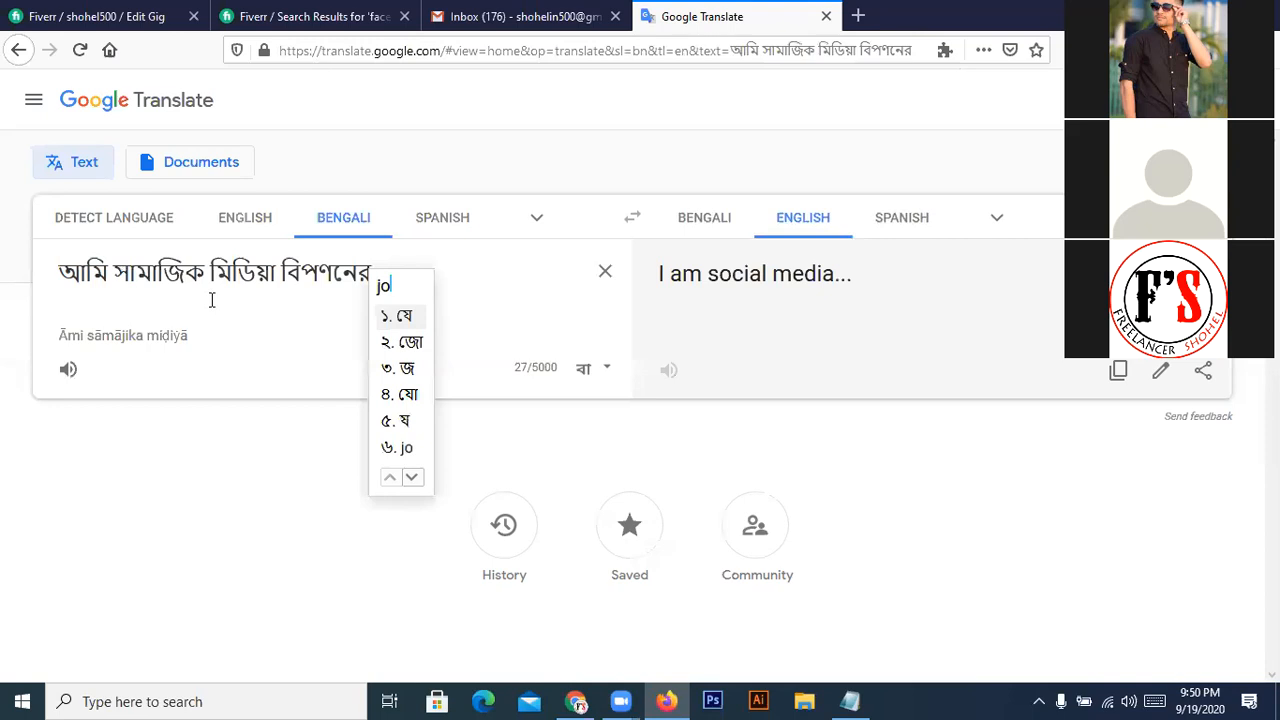
- Continue the Bengali source sentence with "কোনো ধরণের বট", picking the suggested spellings কোনো and বট
text( ku)
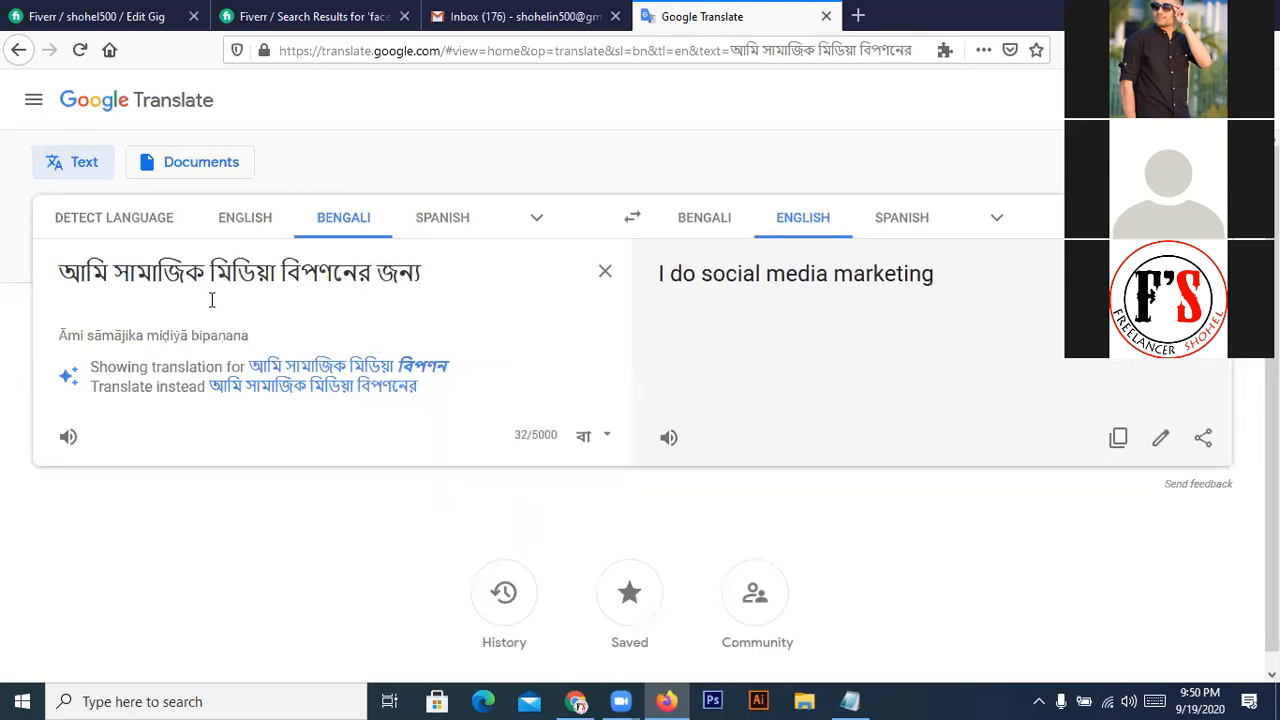
text(no)
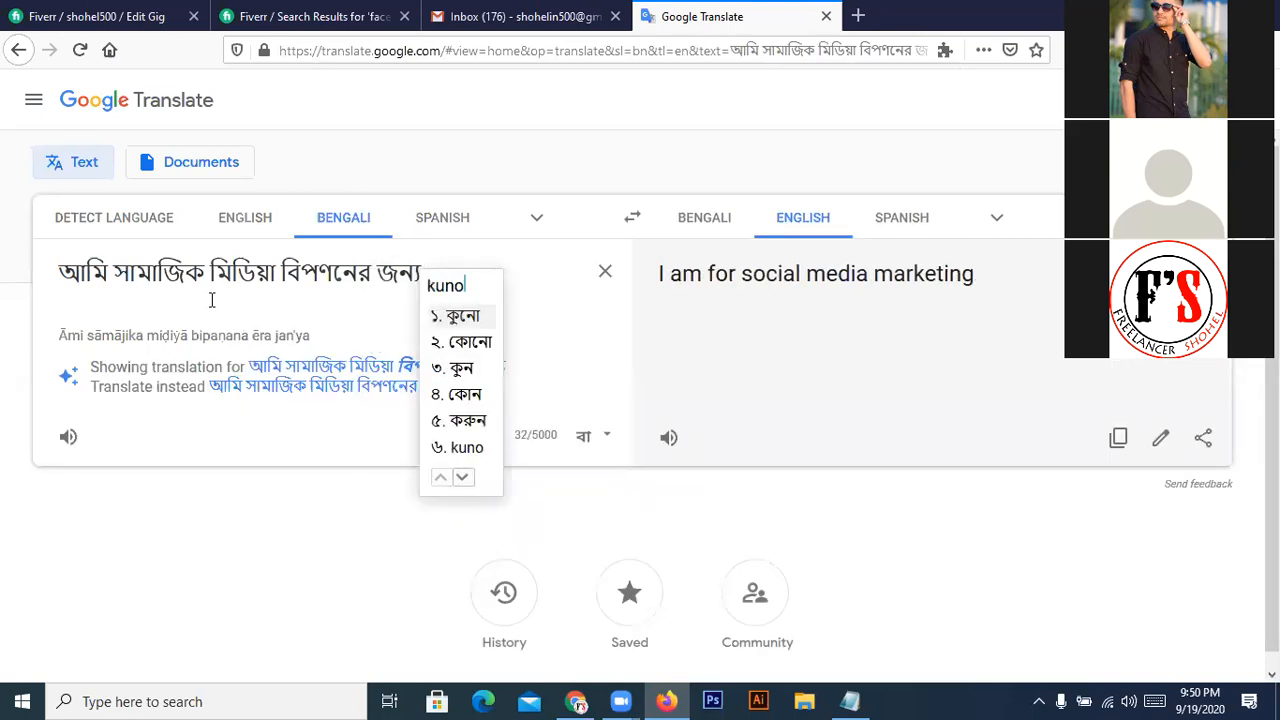
key(Down)
key(space)
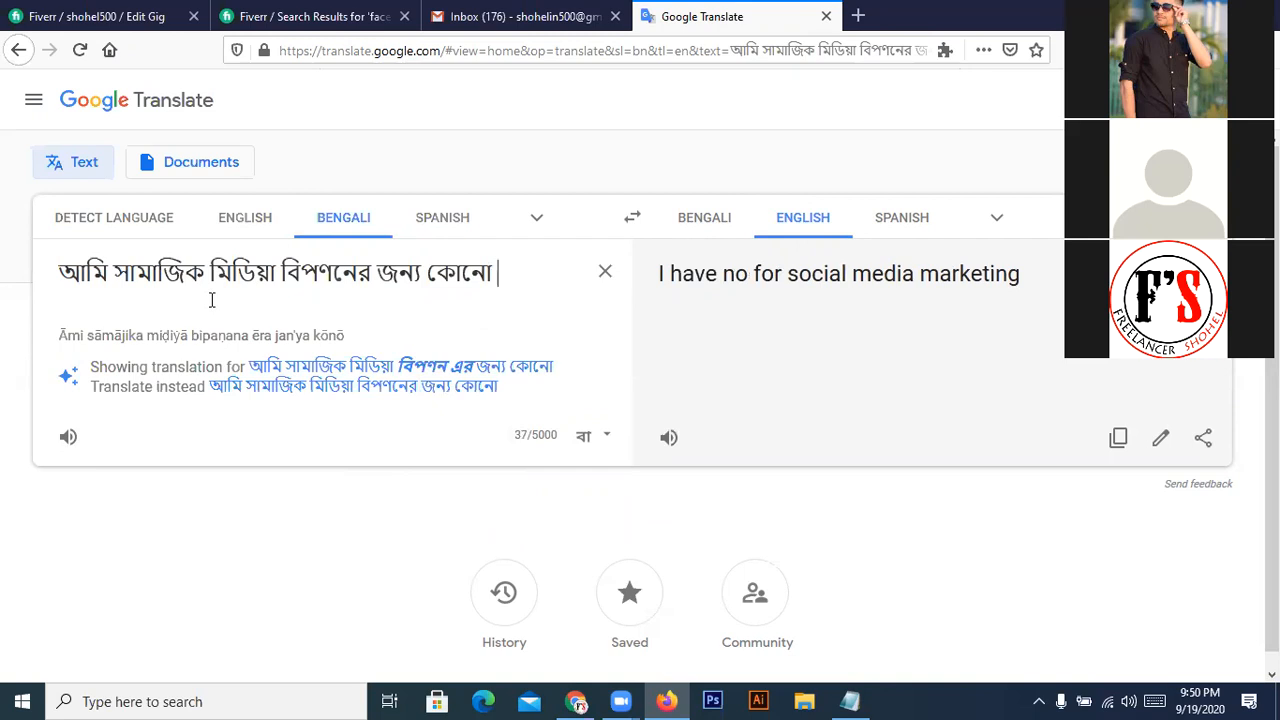
text(dhoroner)
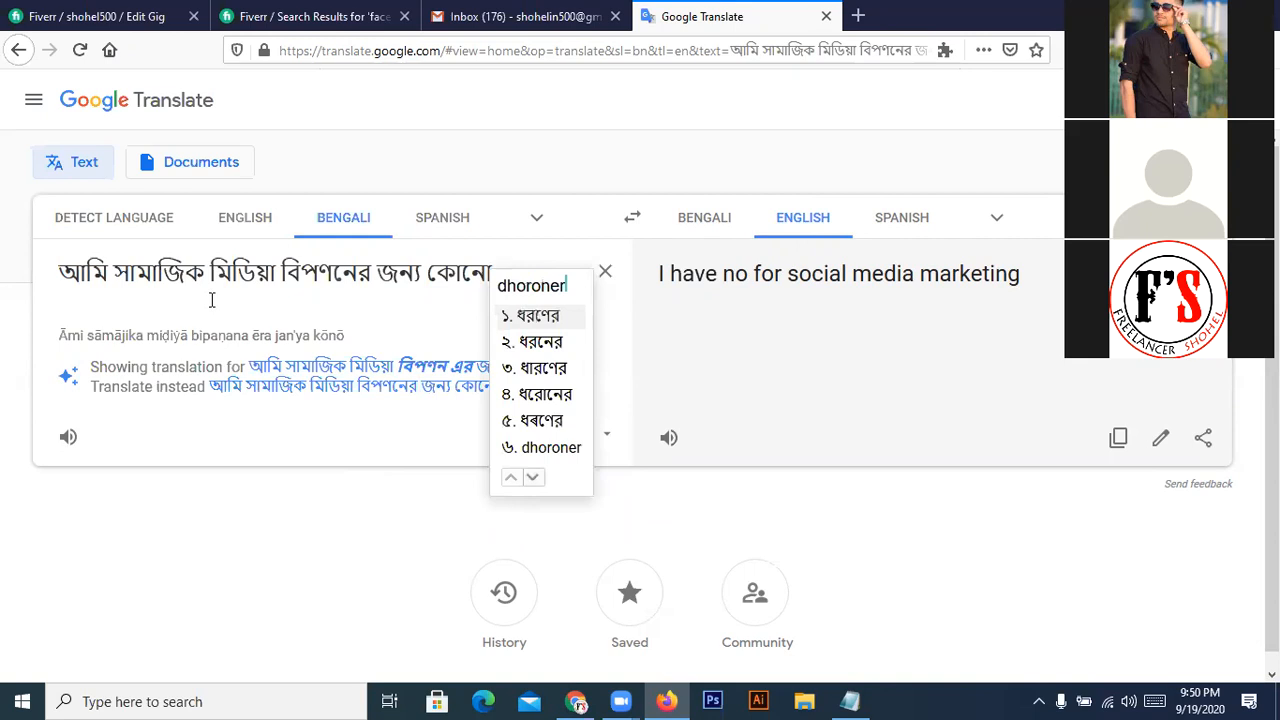
key(space)
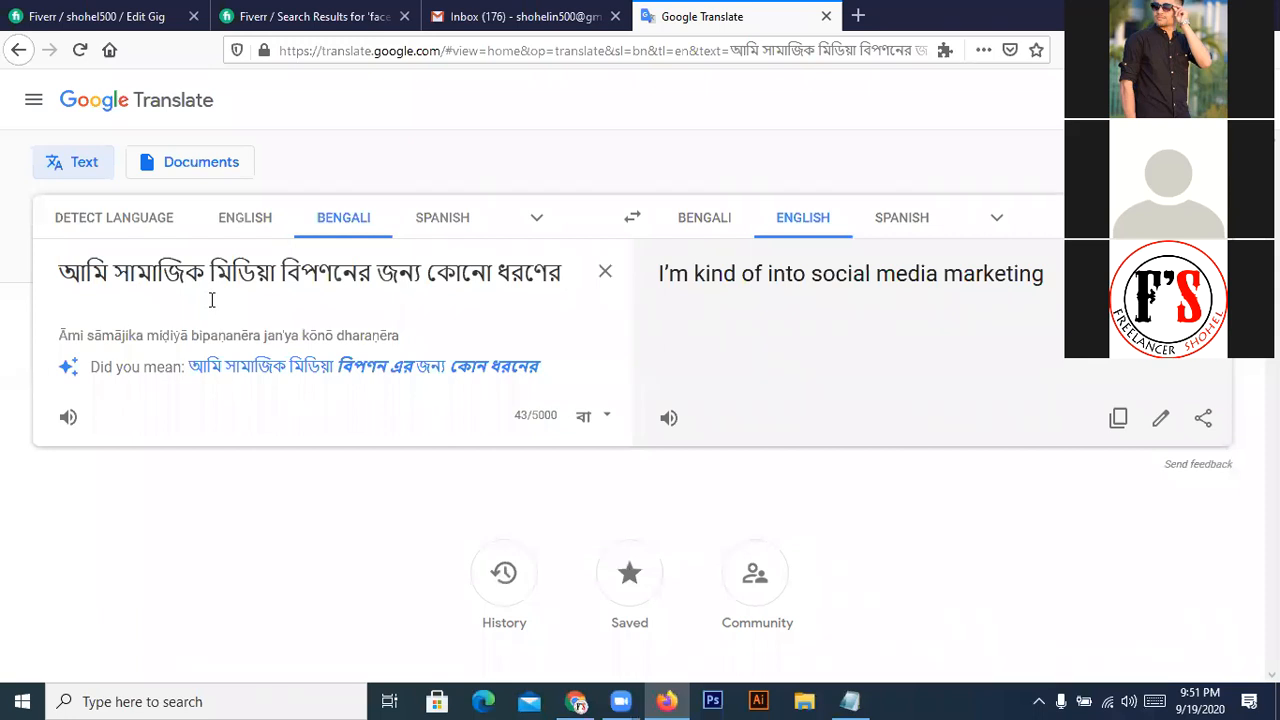
text(bot)
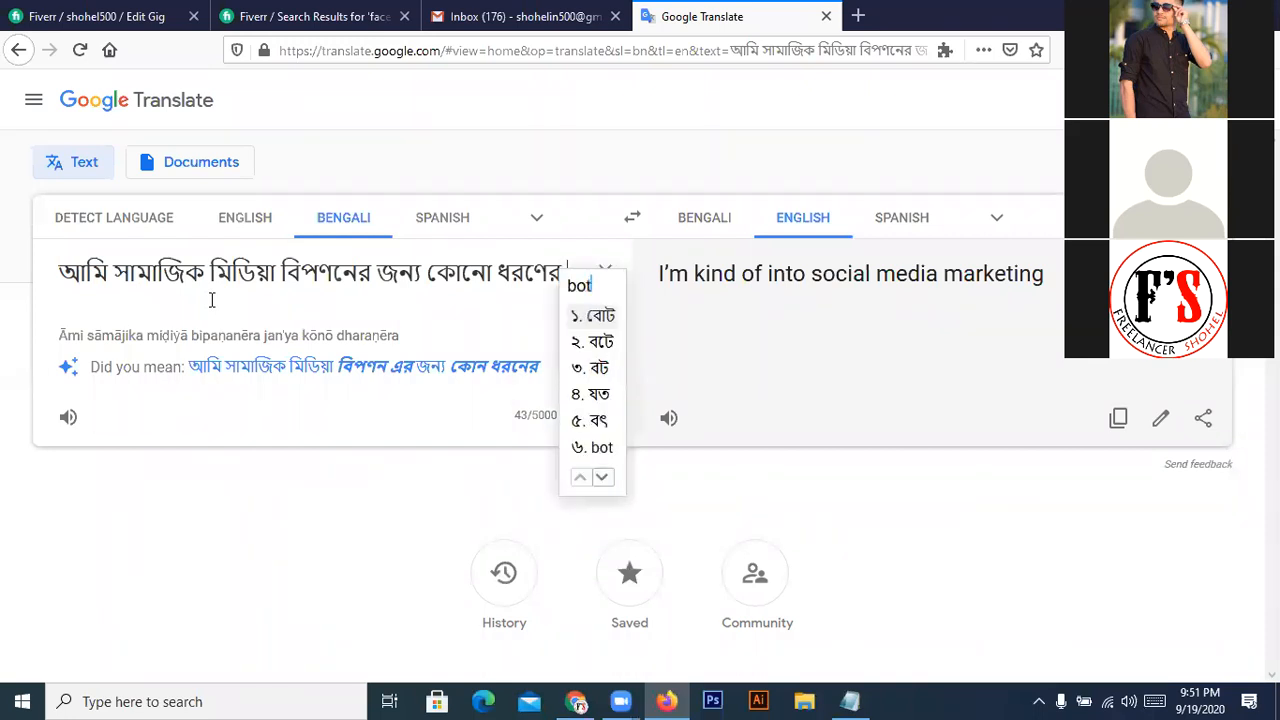
key(Down)
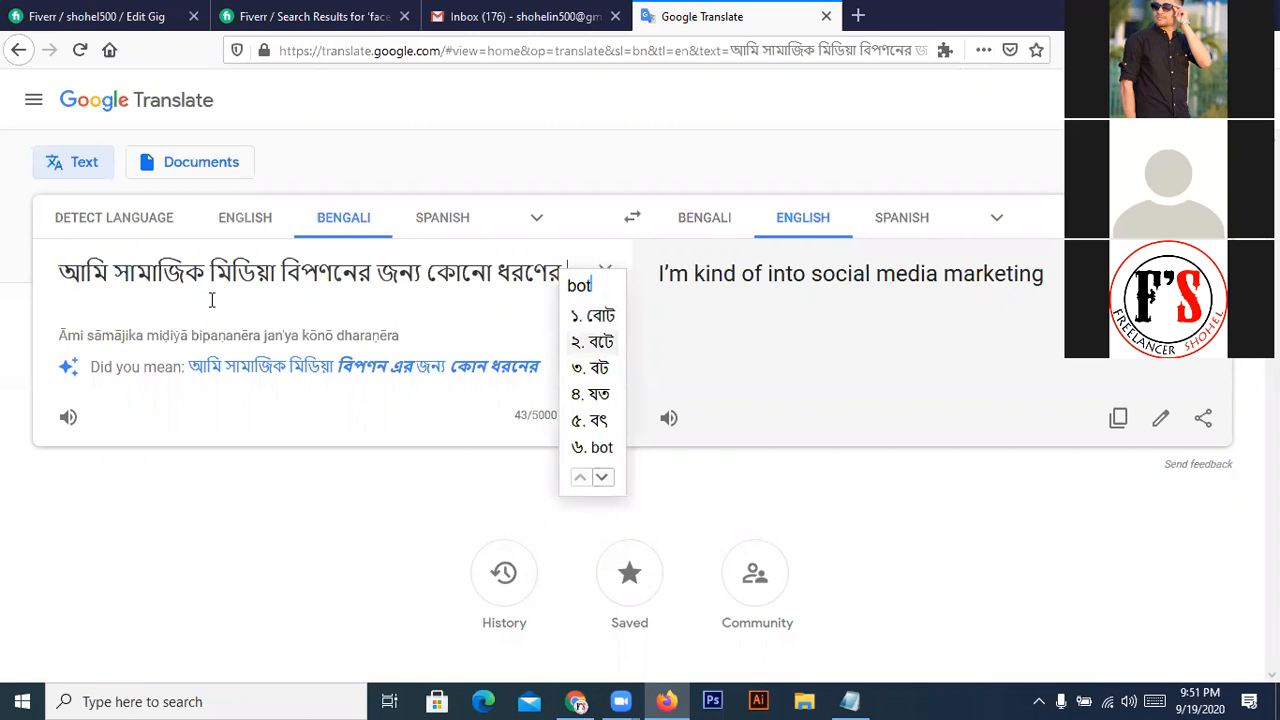
key(Down)
key(space)
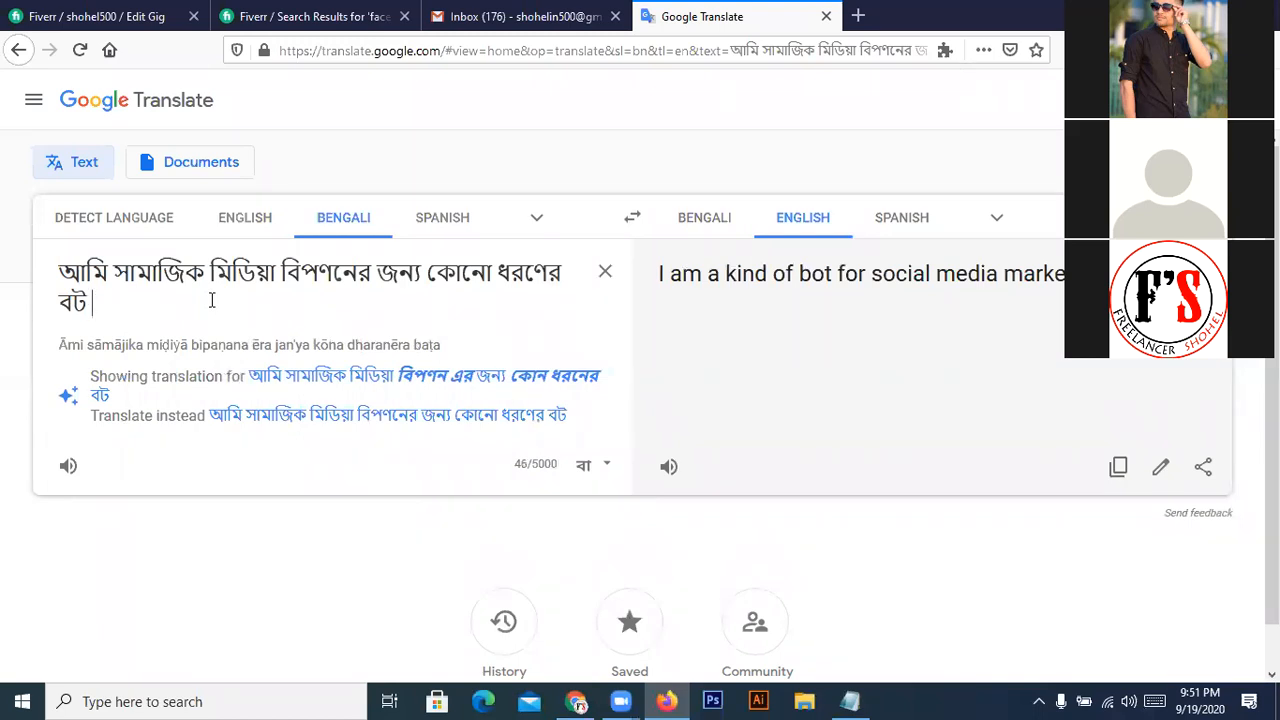
- Add the words "বা তৃতীয় পক্ষের" to the Bengali source sentence
text(ba)
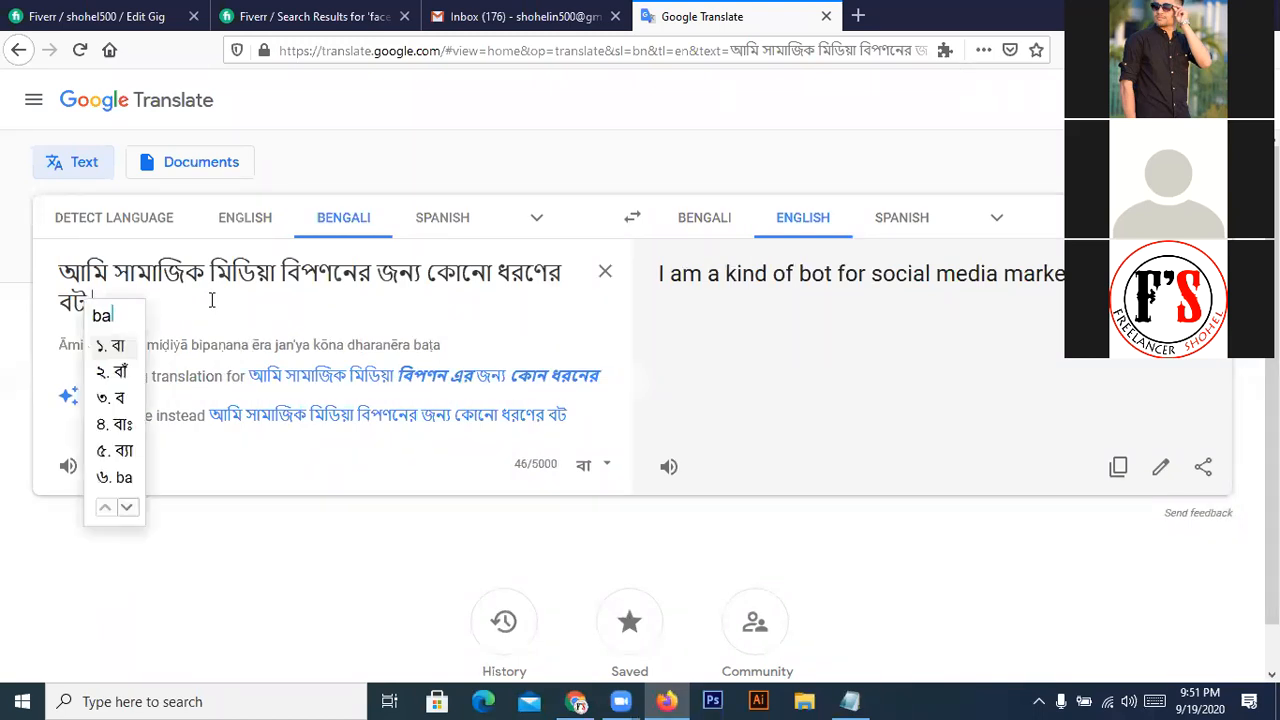
key(space)
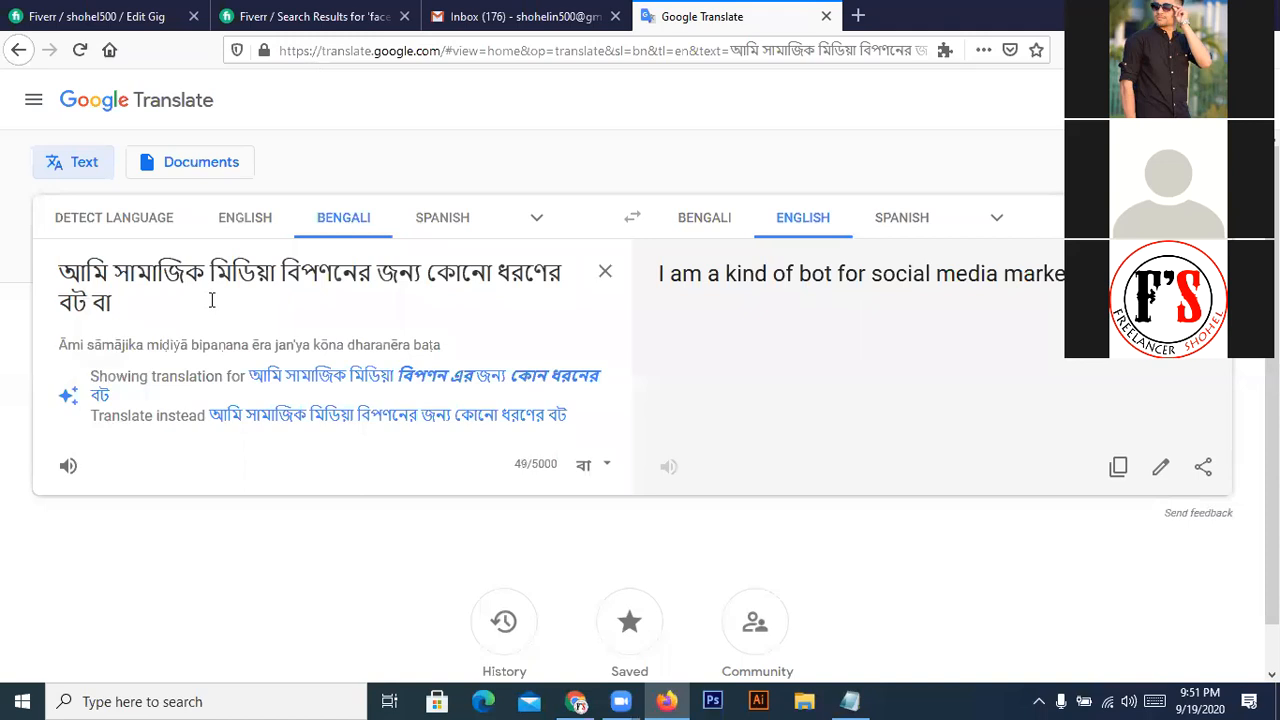
text(t)
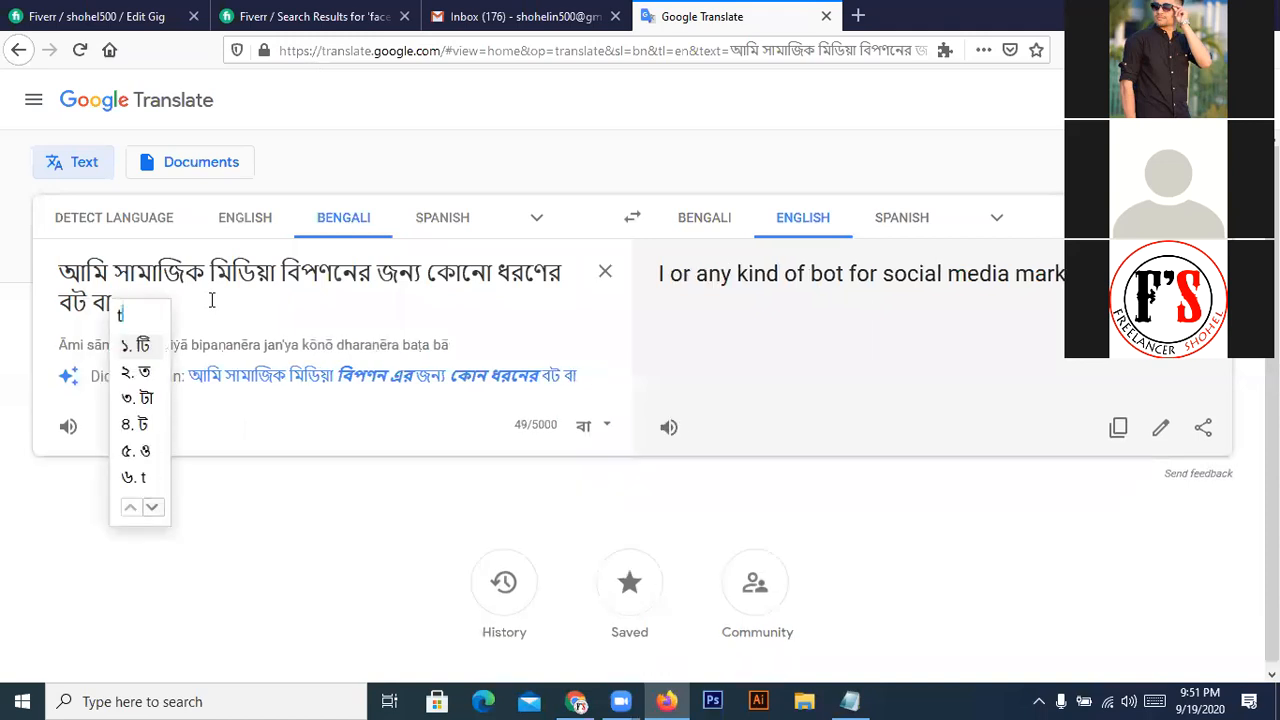
text(ritiyo)
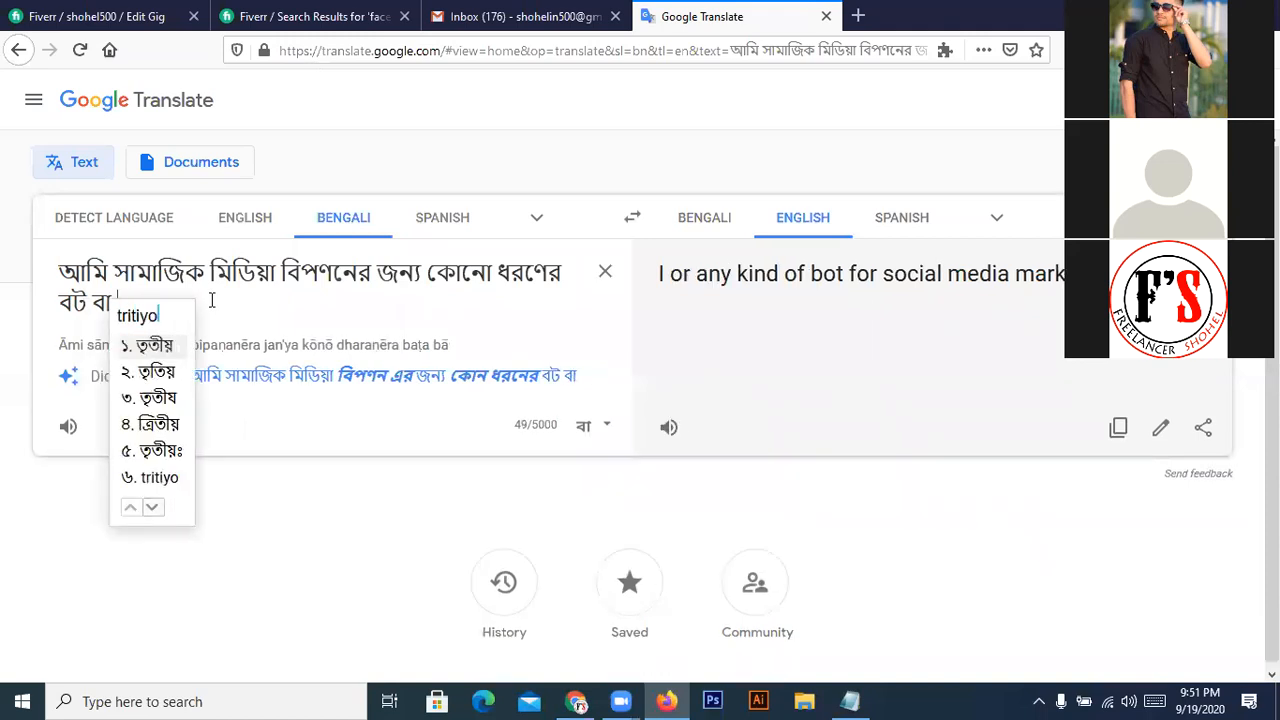
key(space)
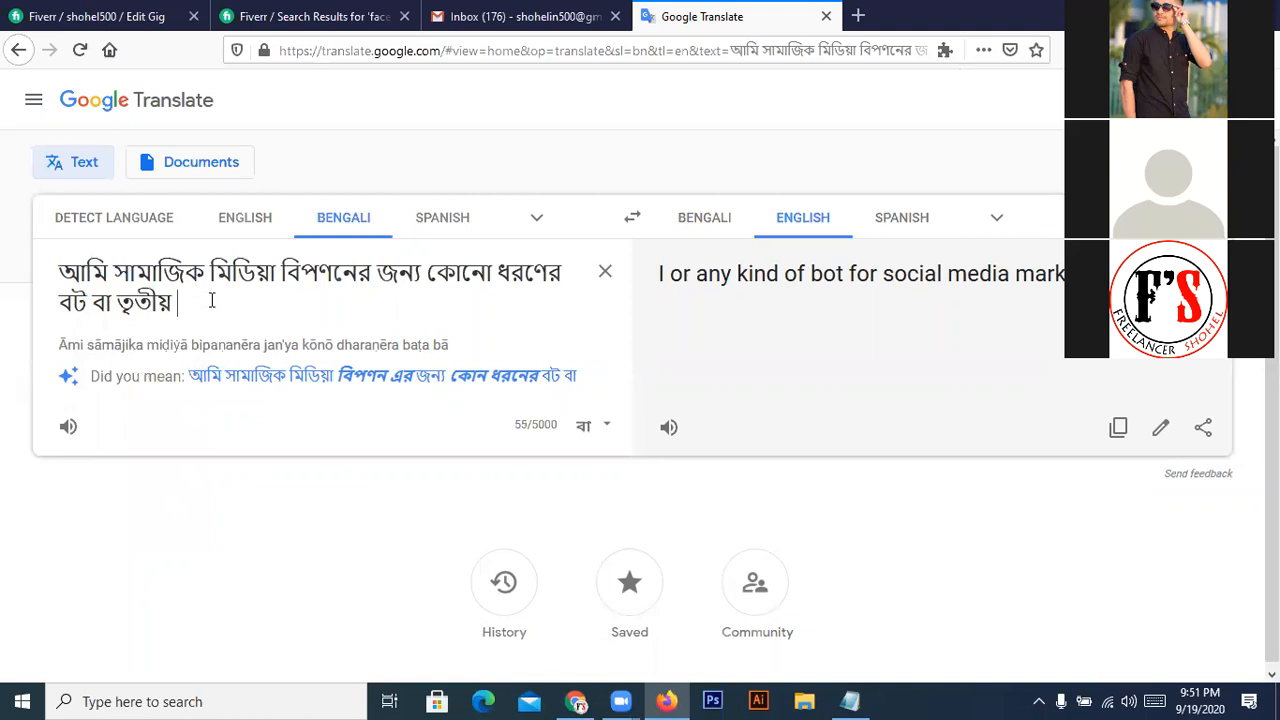
text(po)
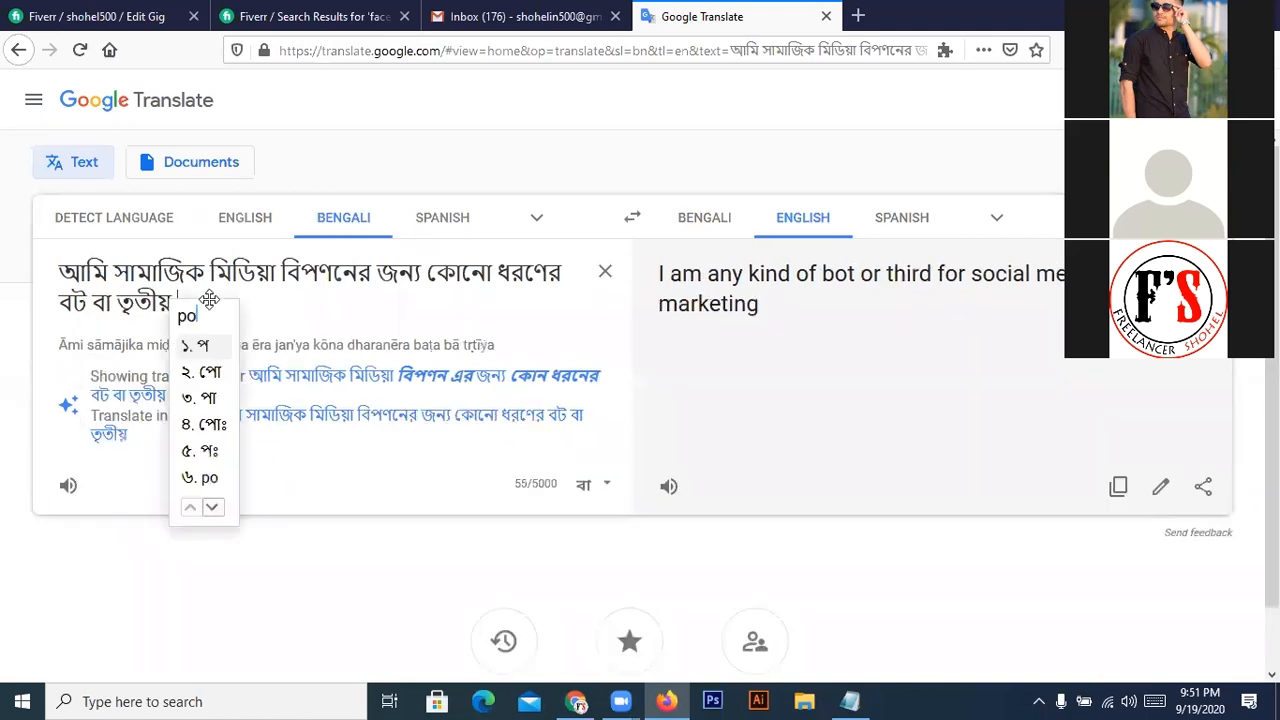
text(kher)
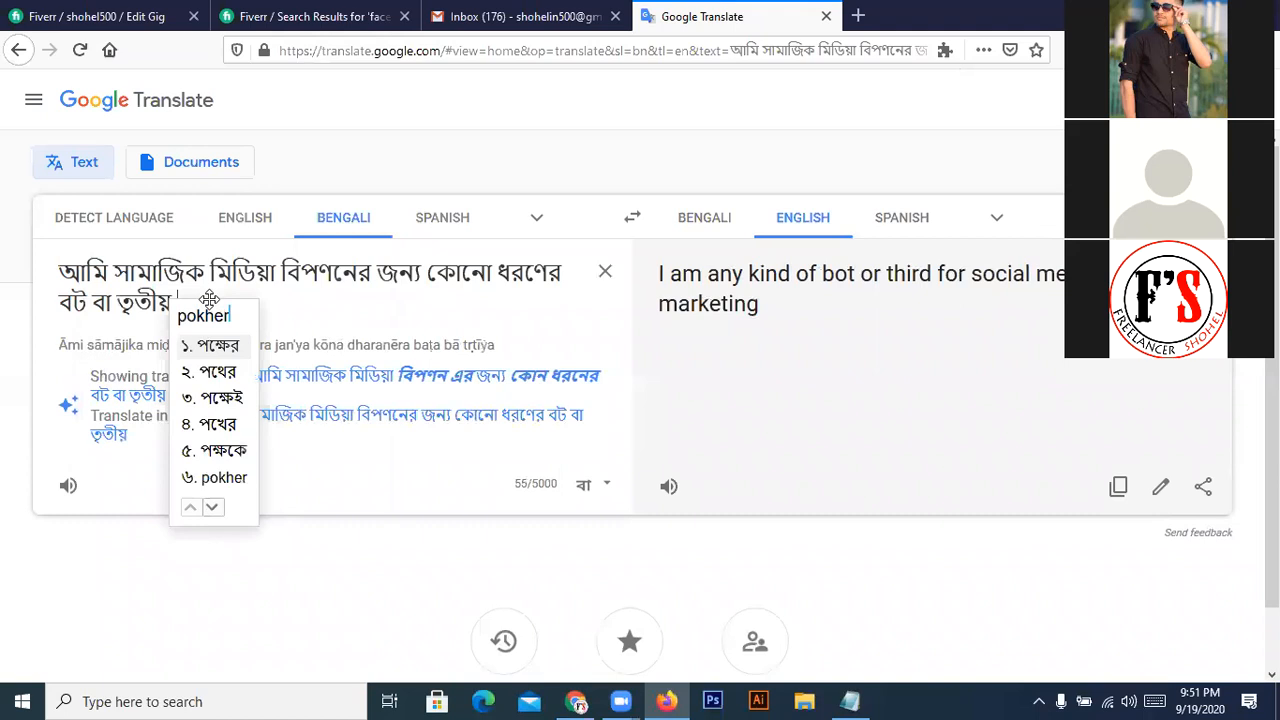
key(space)
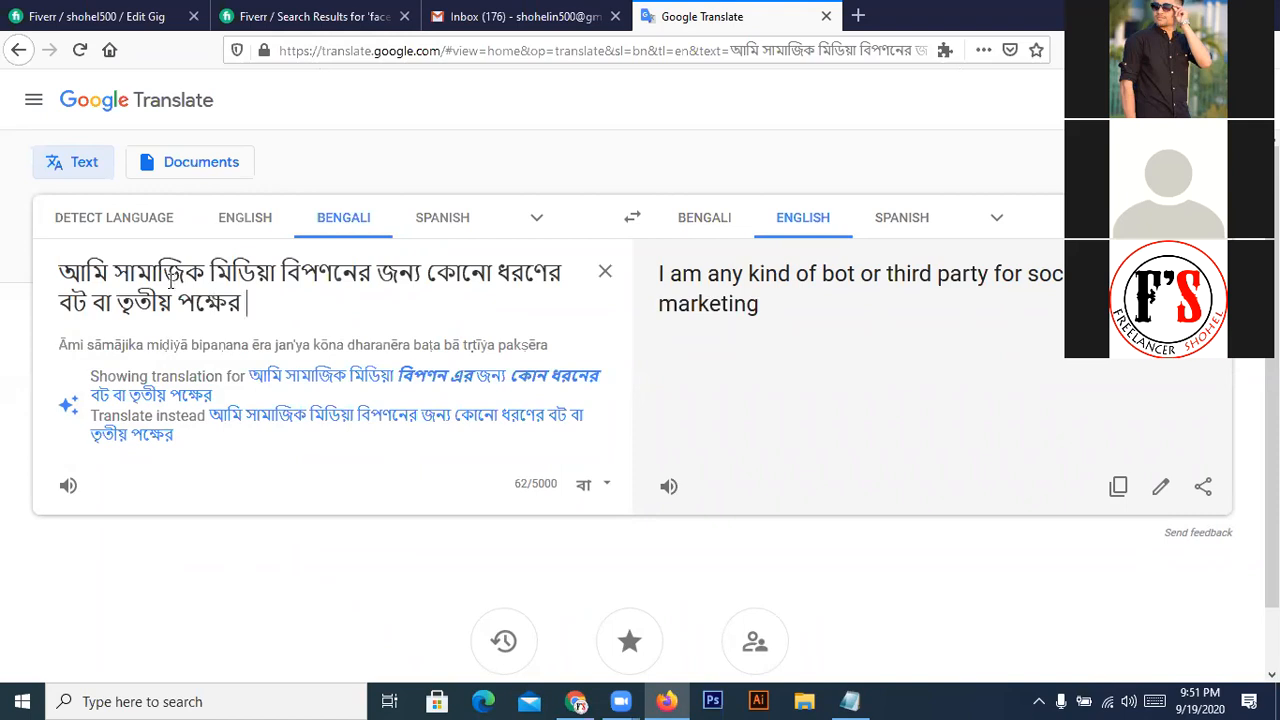
- Finish the first Bengali source sentence with "পরিষেবা ব্যবহার করি না।", picking the suggested spelling ব্যবহার
text(porishe)
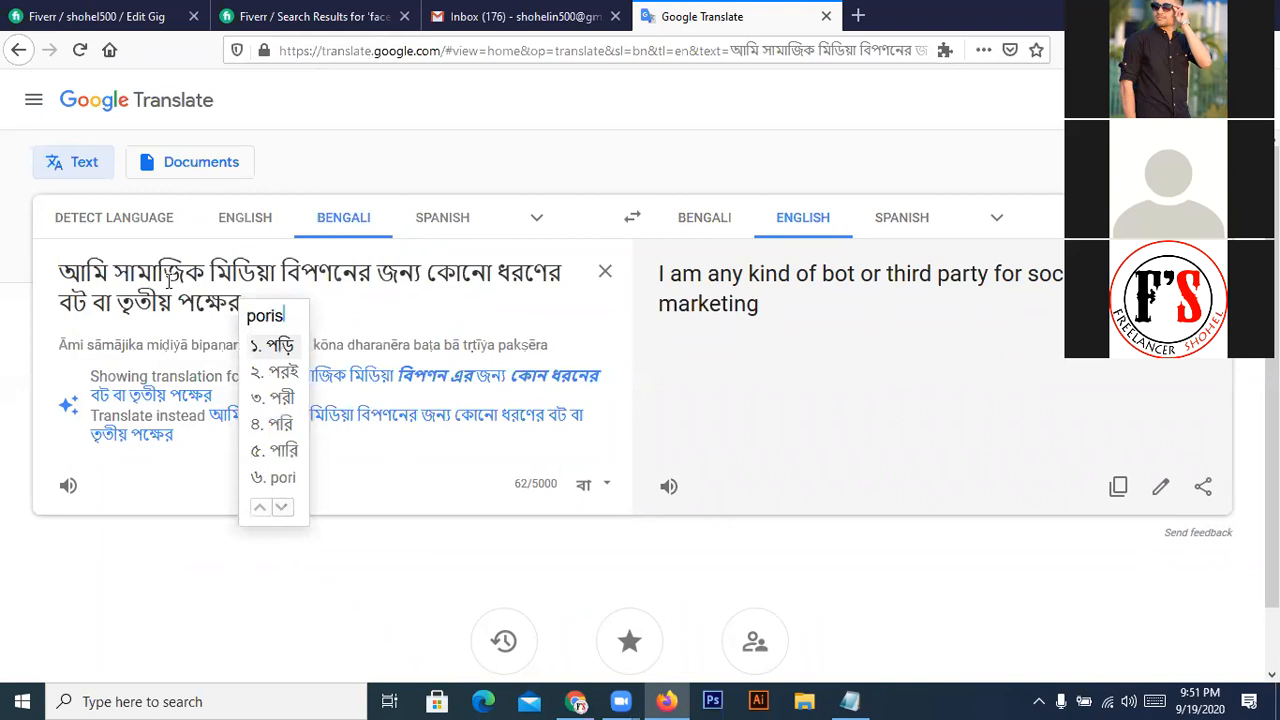
text(ba)
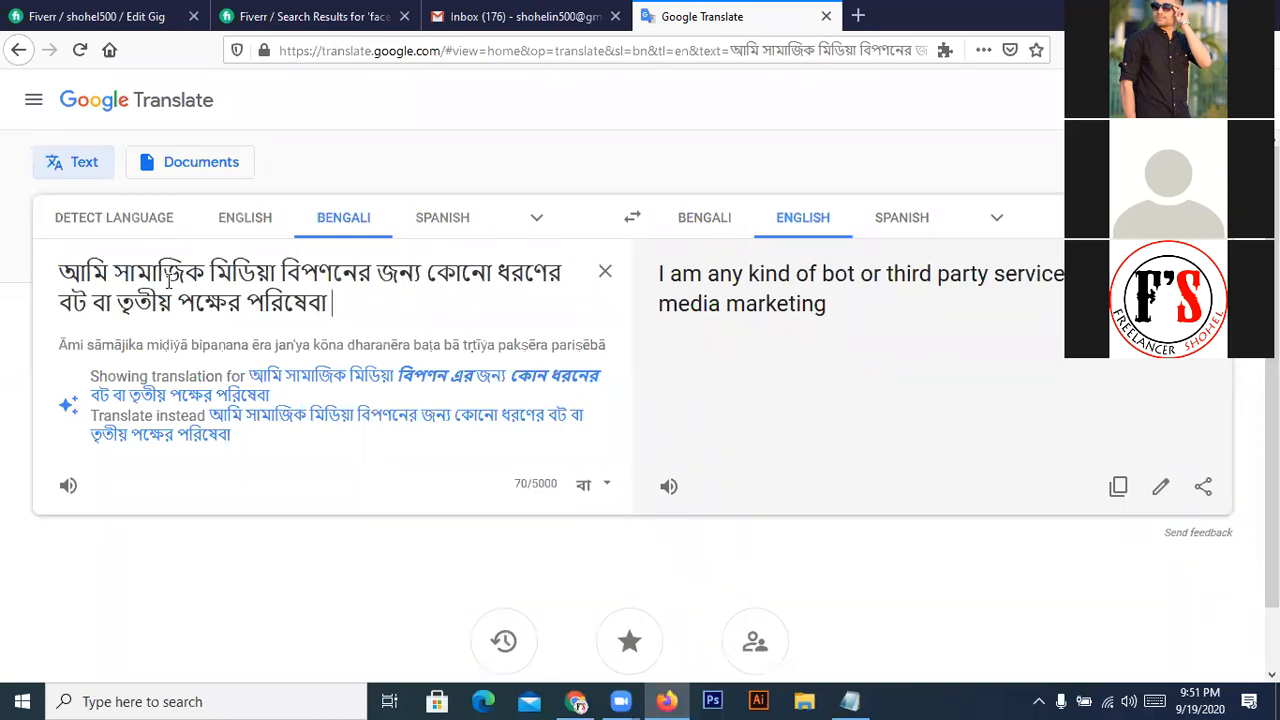
text(bebohar)
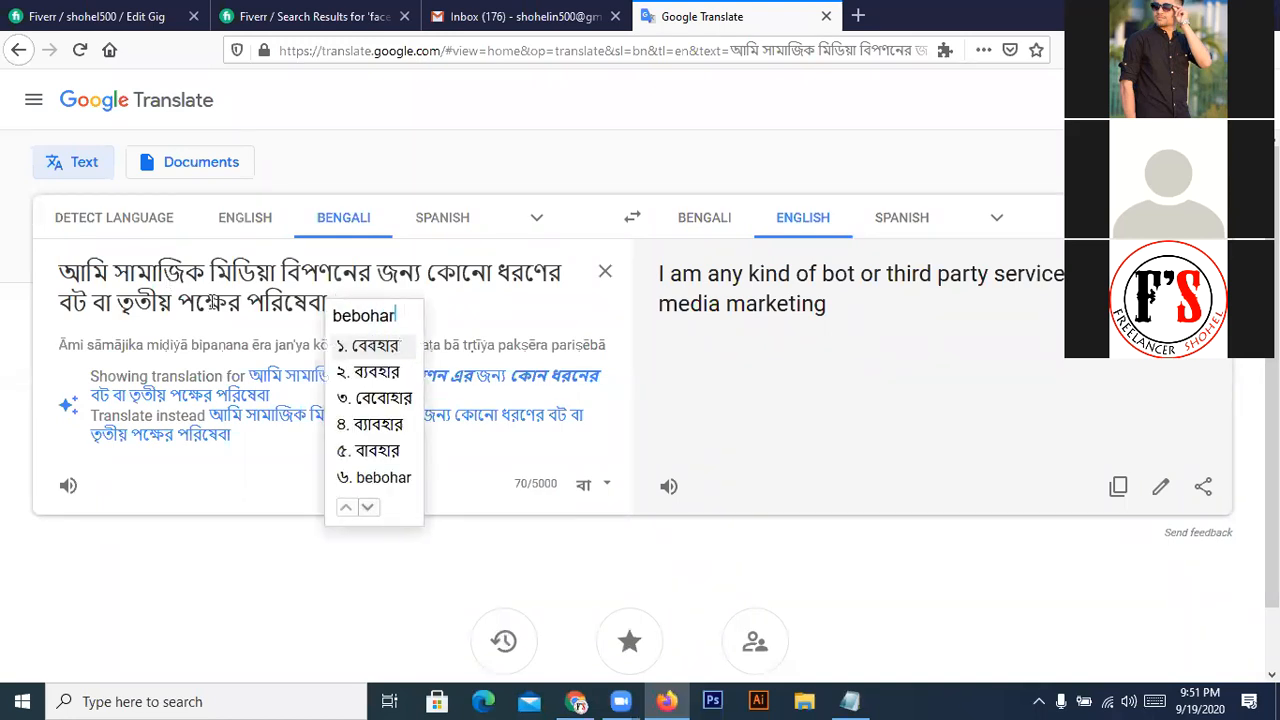
key(Down)
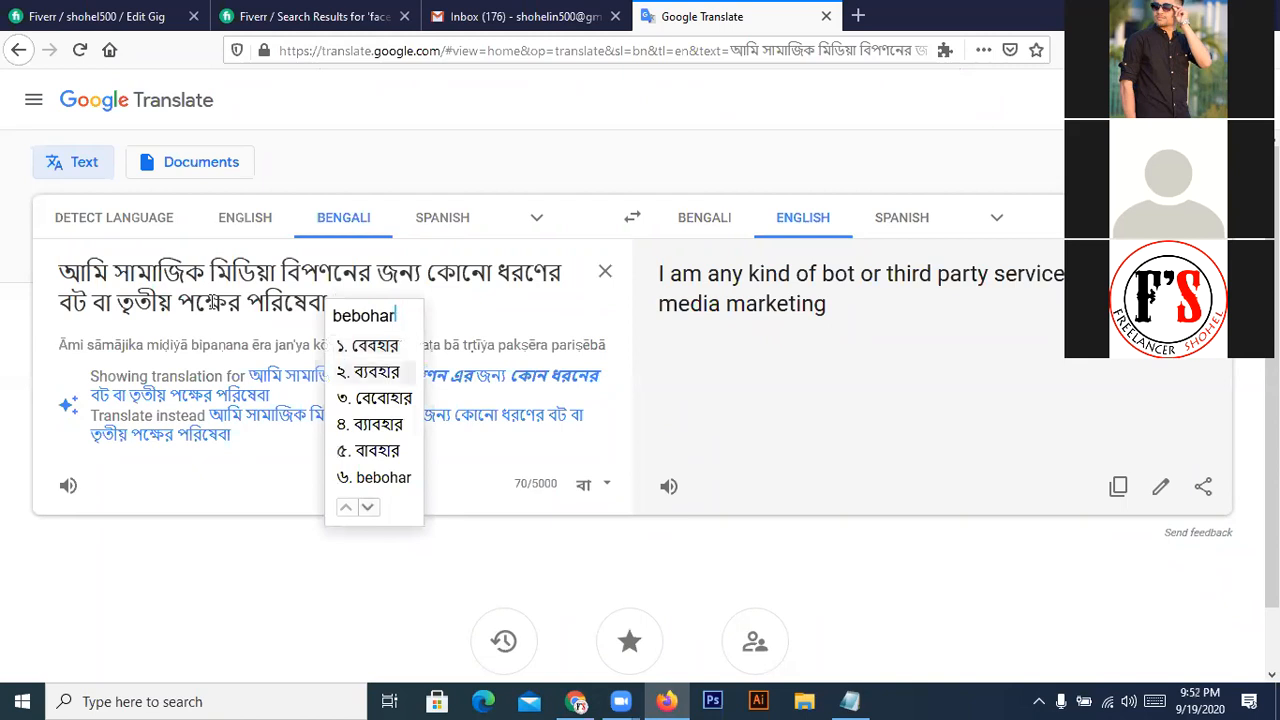
text(kori na)
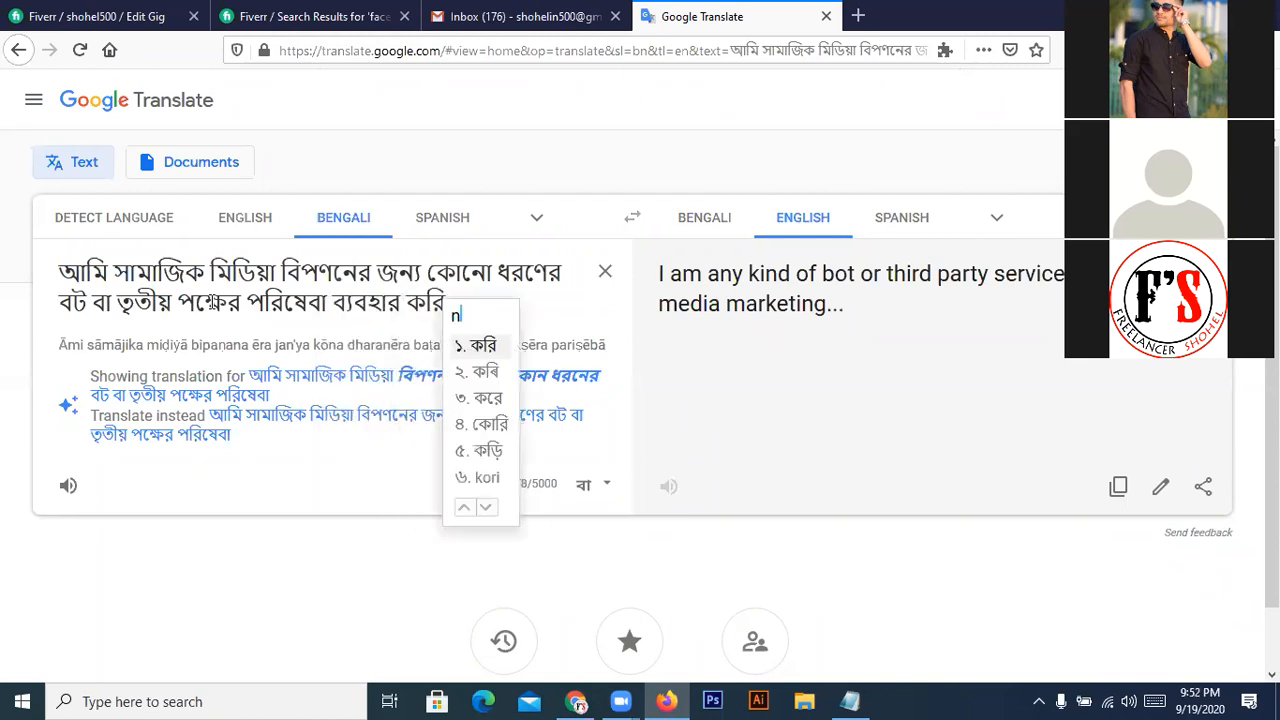
text(.)
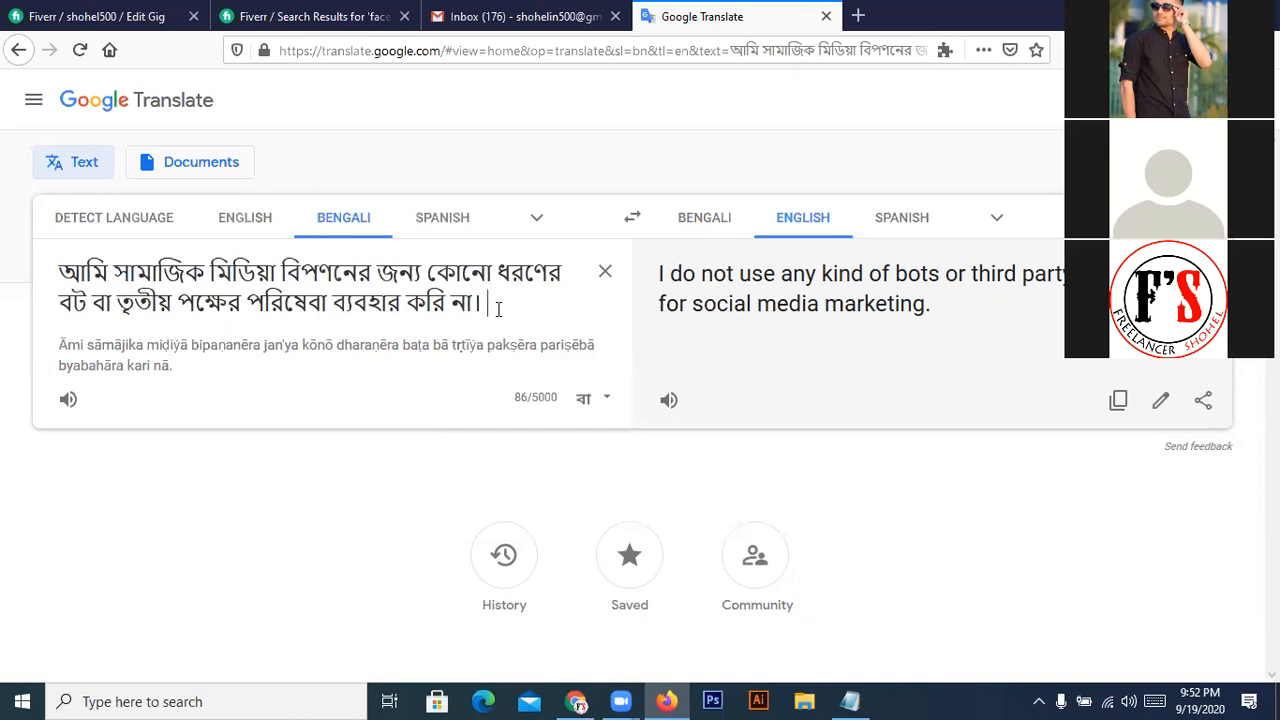
- Begin a second Bengali source sentence with the words "এই জন্য আমার কাজ"
text(ai)
key(space)
text(jonno)
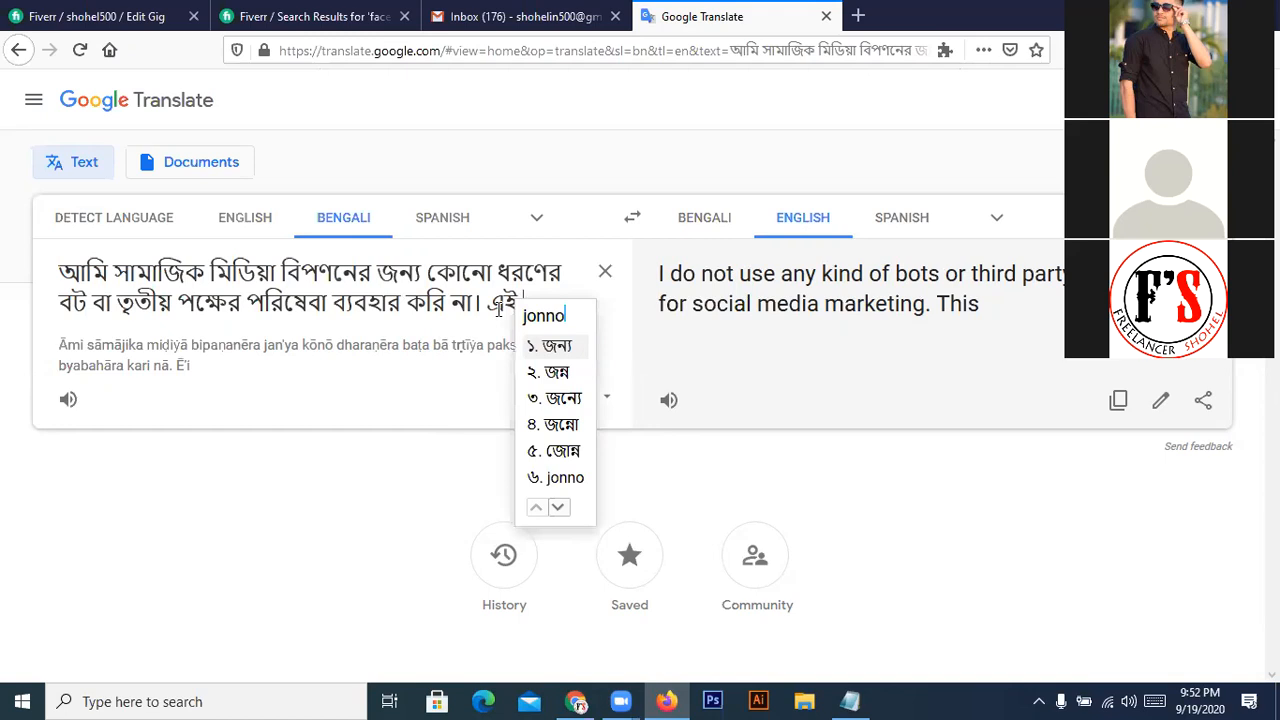
key(space)
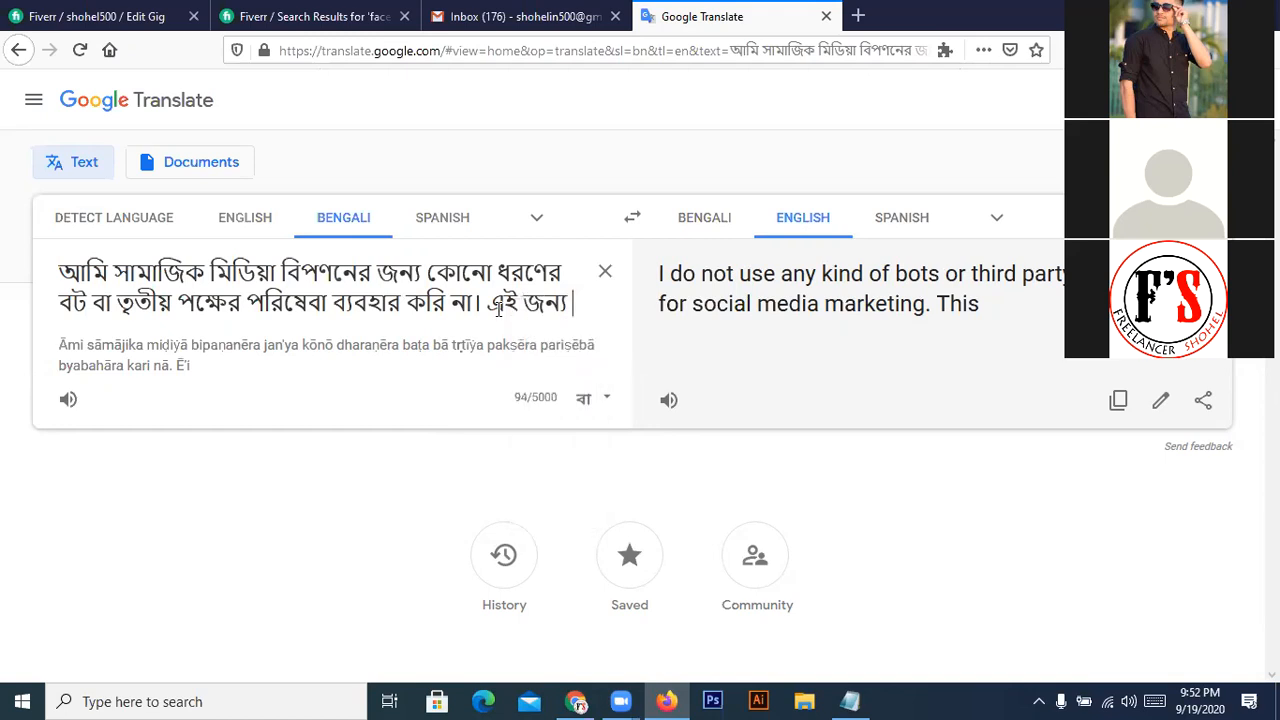
text(amar)
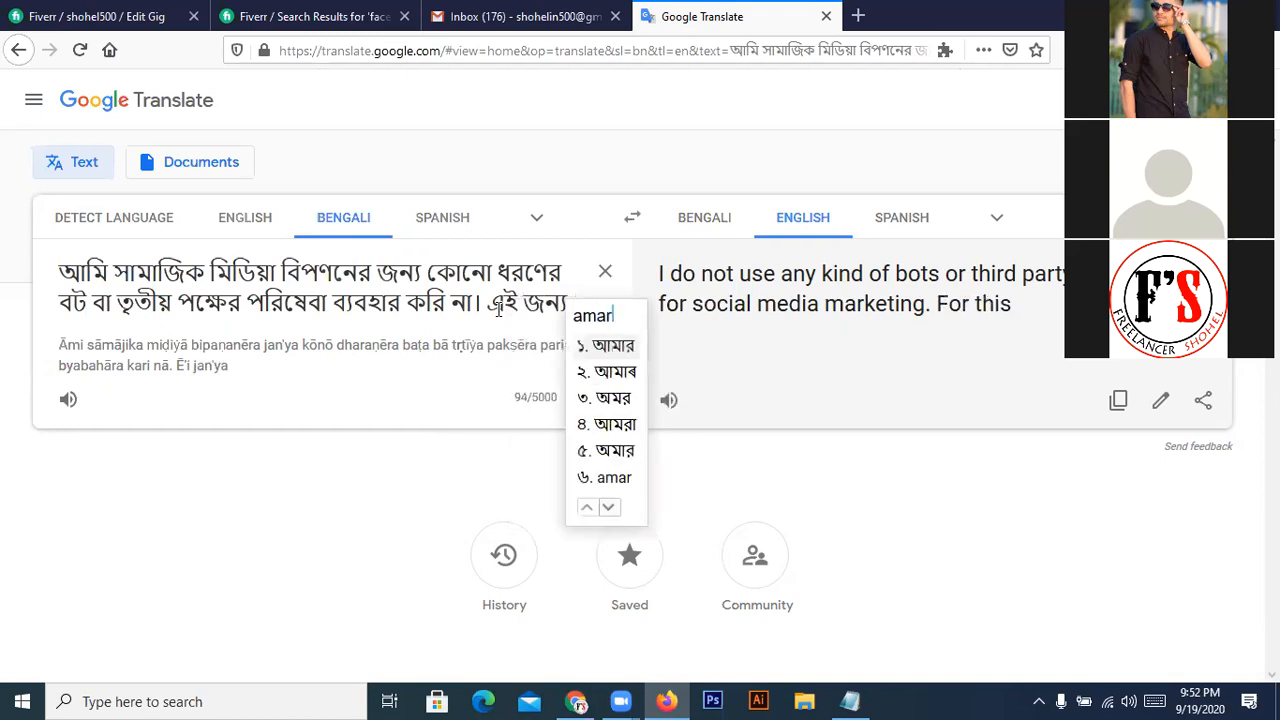
key(space)
text(kaj)
key(space)
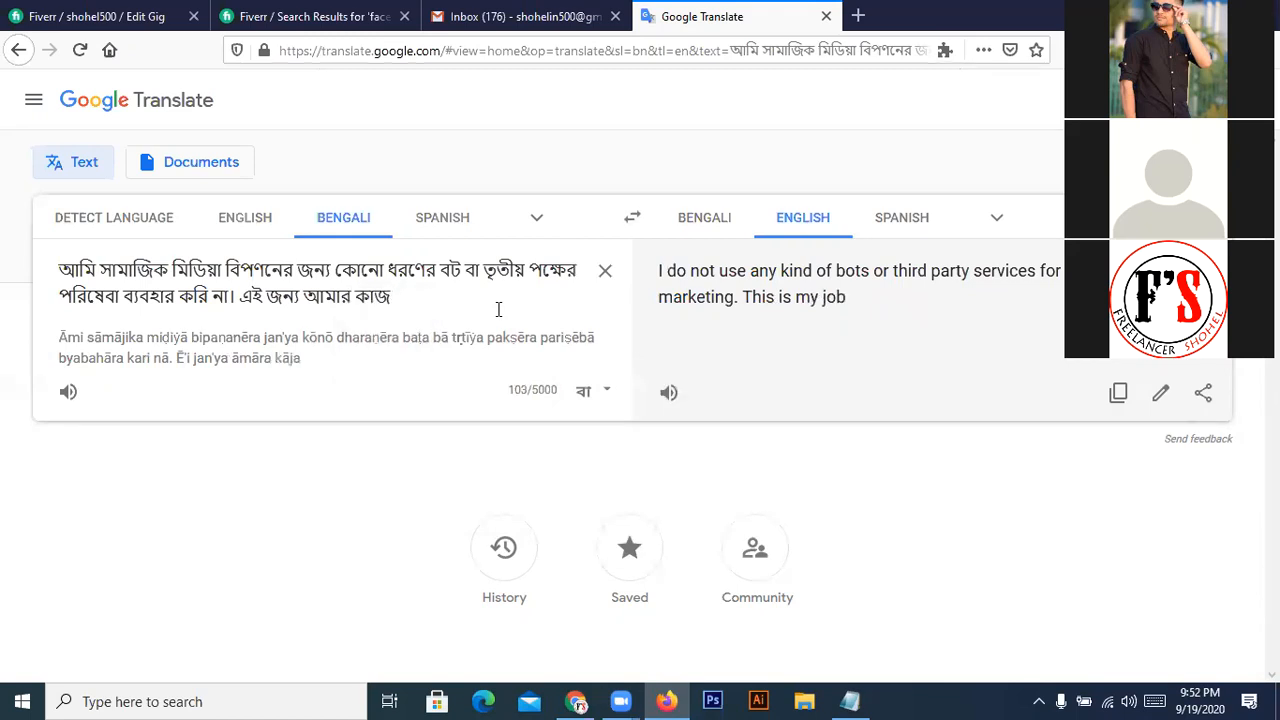
- Continue the second Bengali sentence with "সম্পূর্ণ বাস্তব এবং"
text(sompurno)
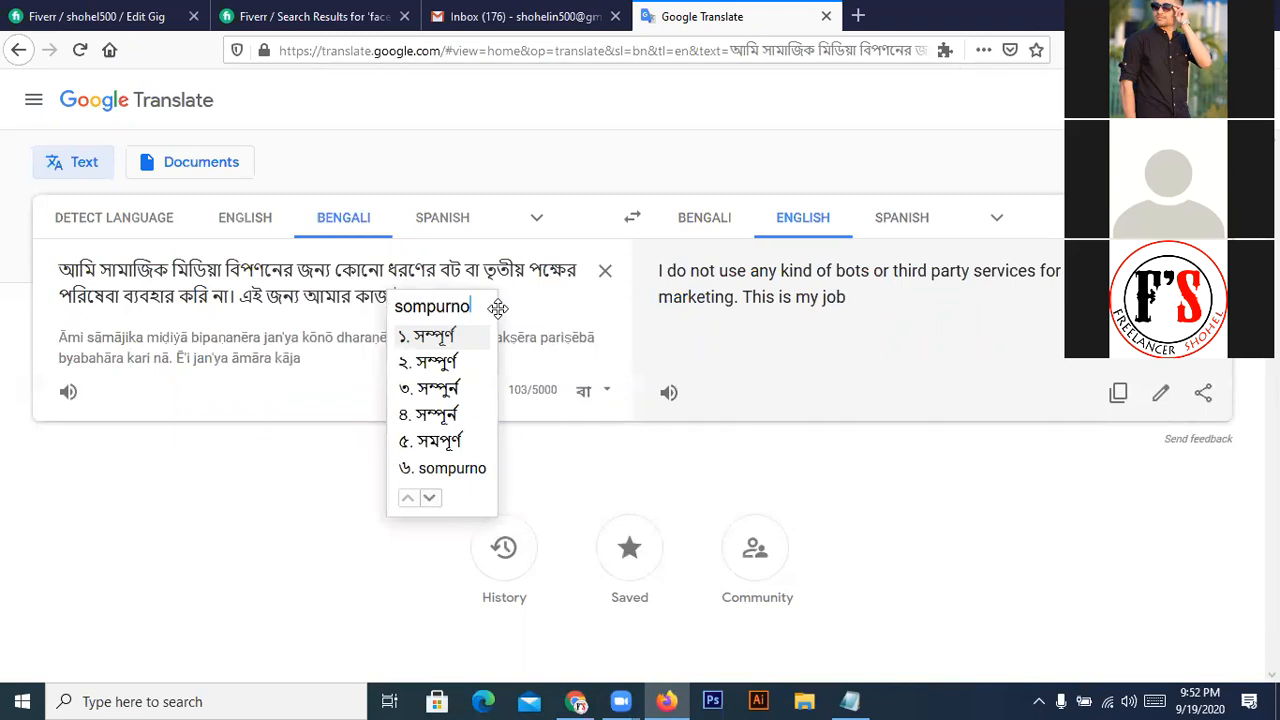
key(space)
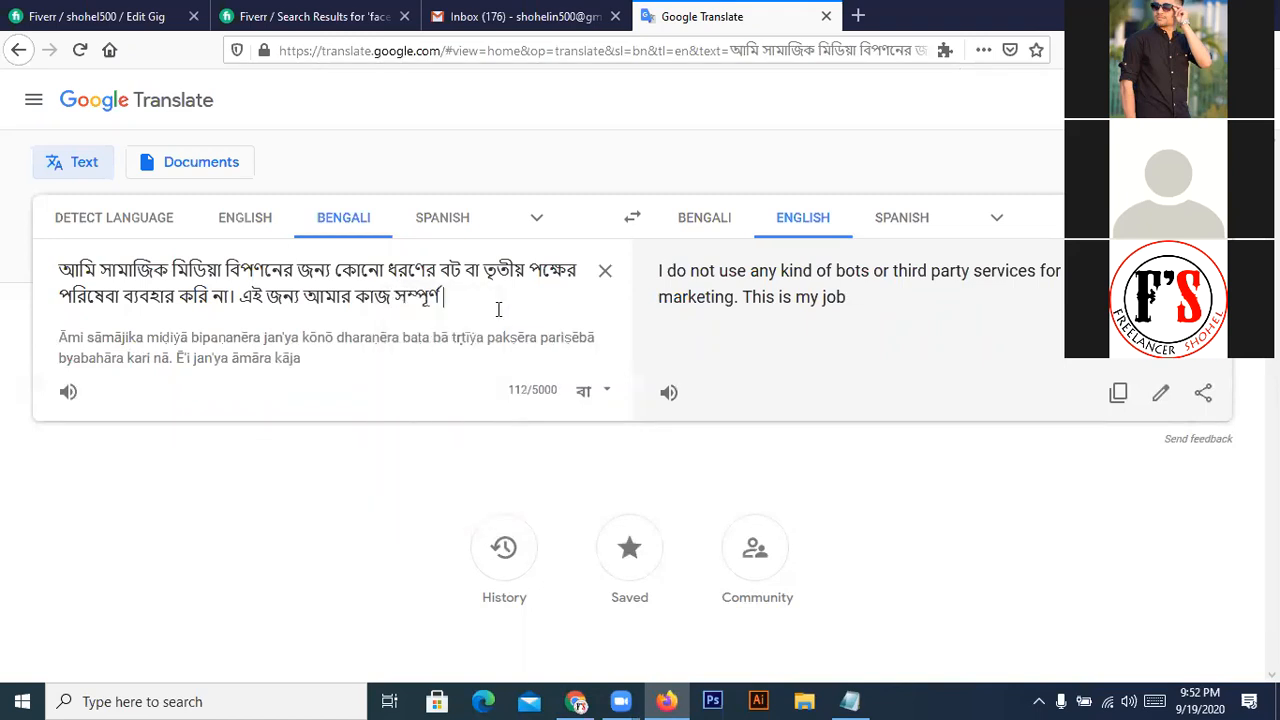
text(bastob)
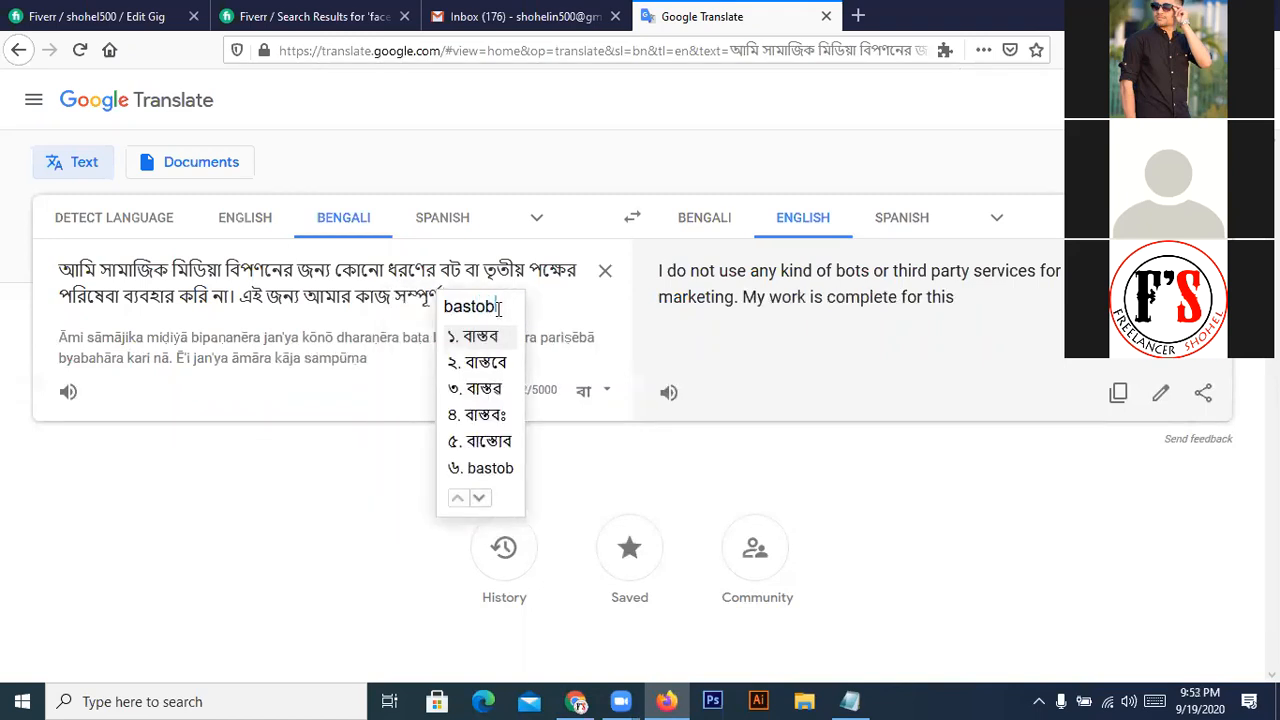
key(space)
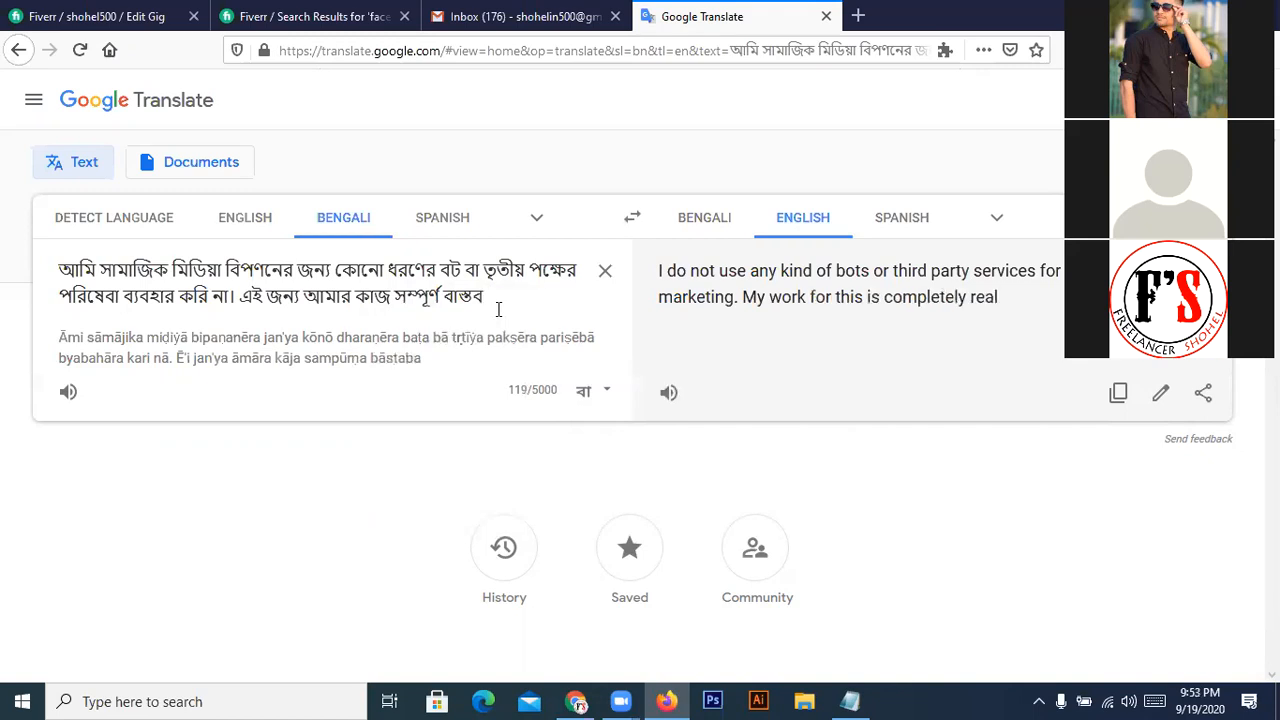
text(ebong)
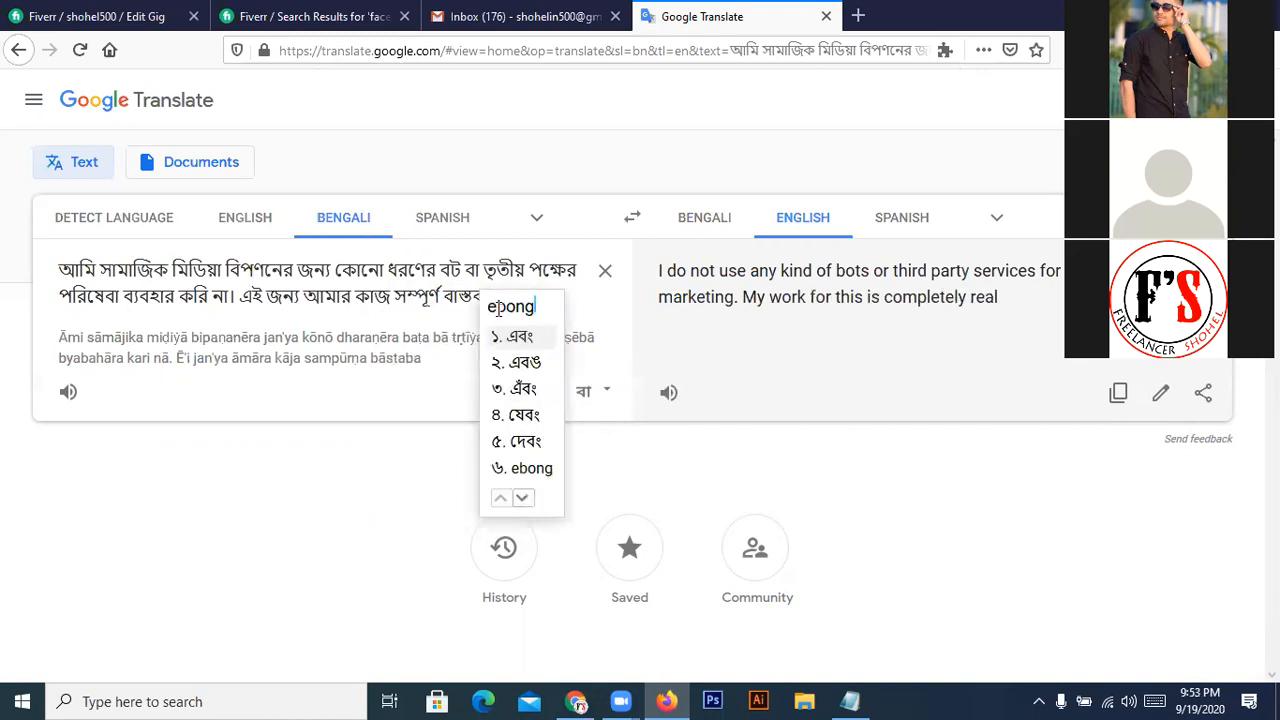
key(space)
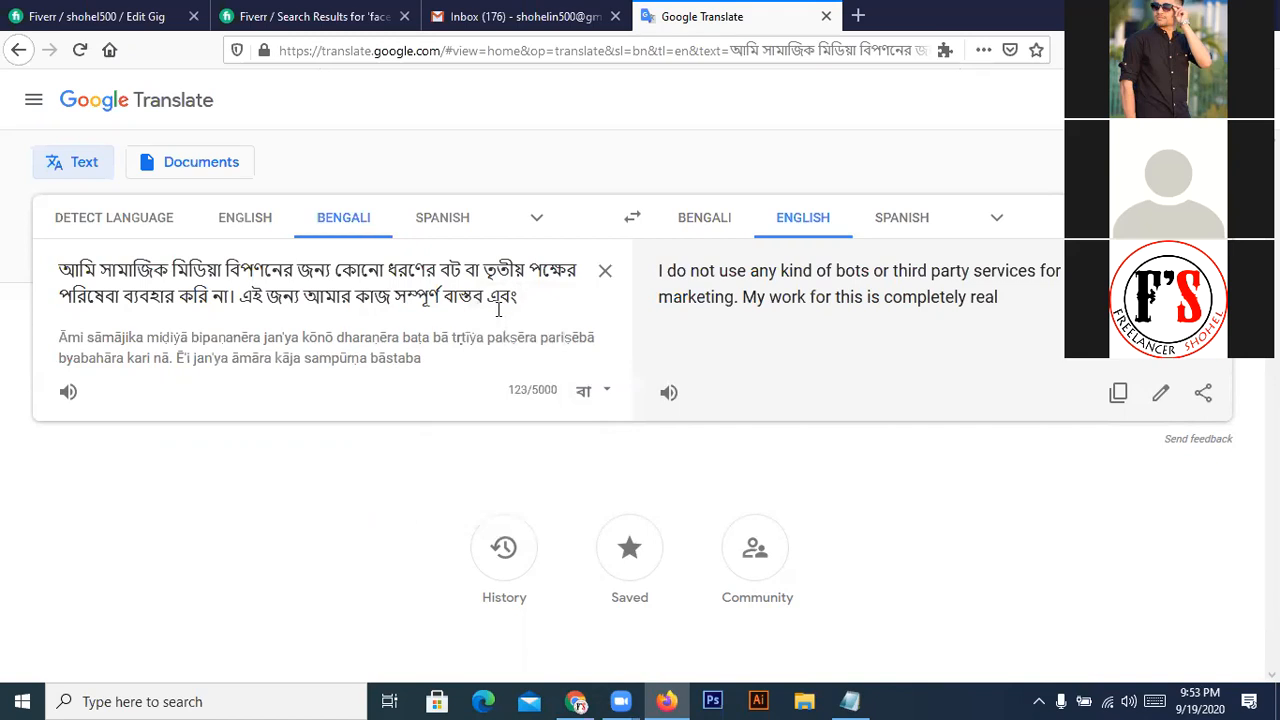
text(sasto)
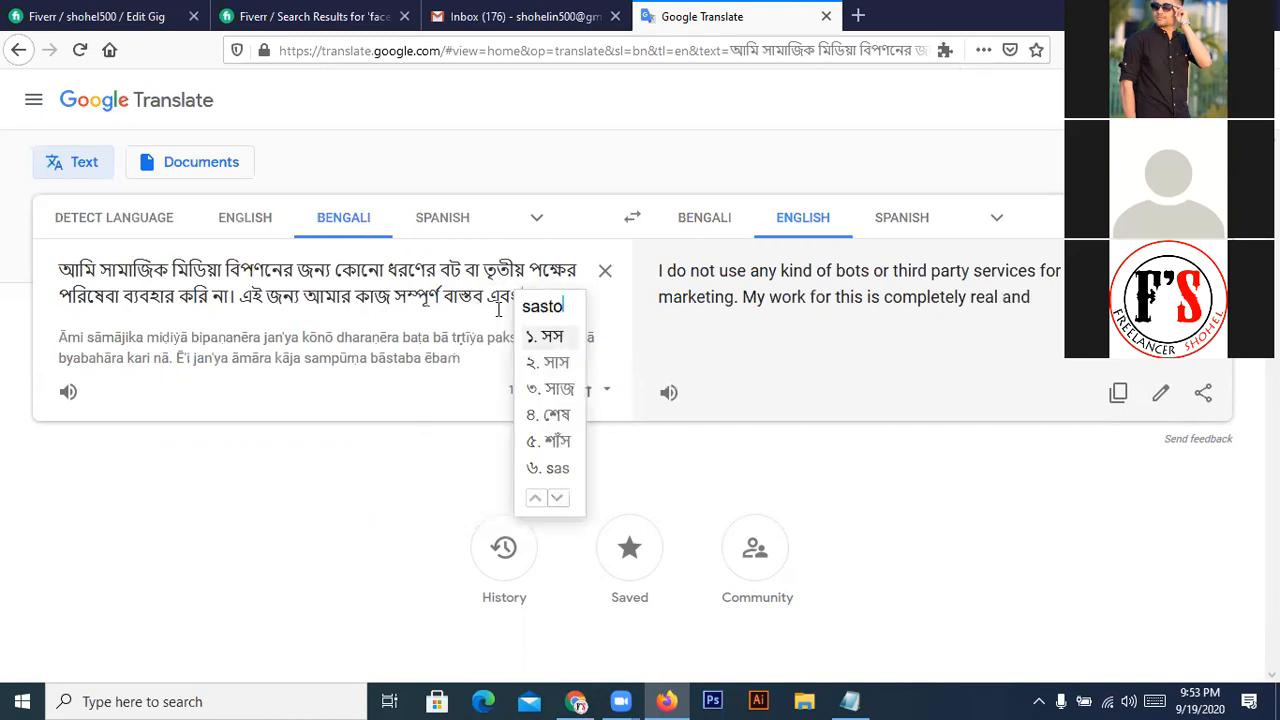
text(kor)
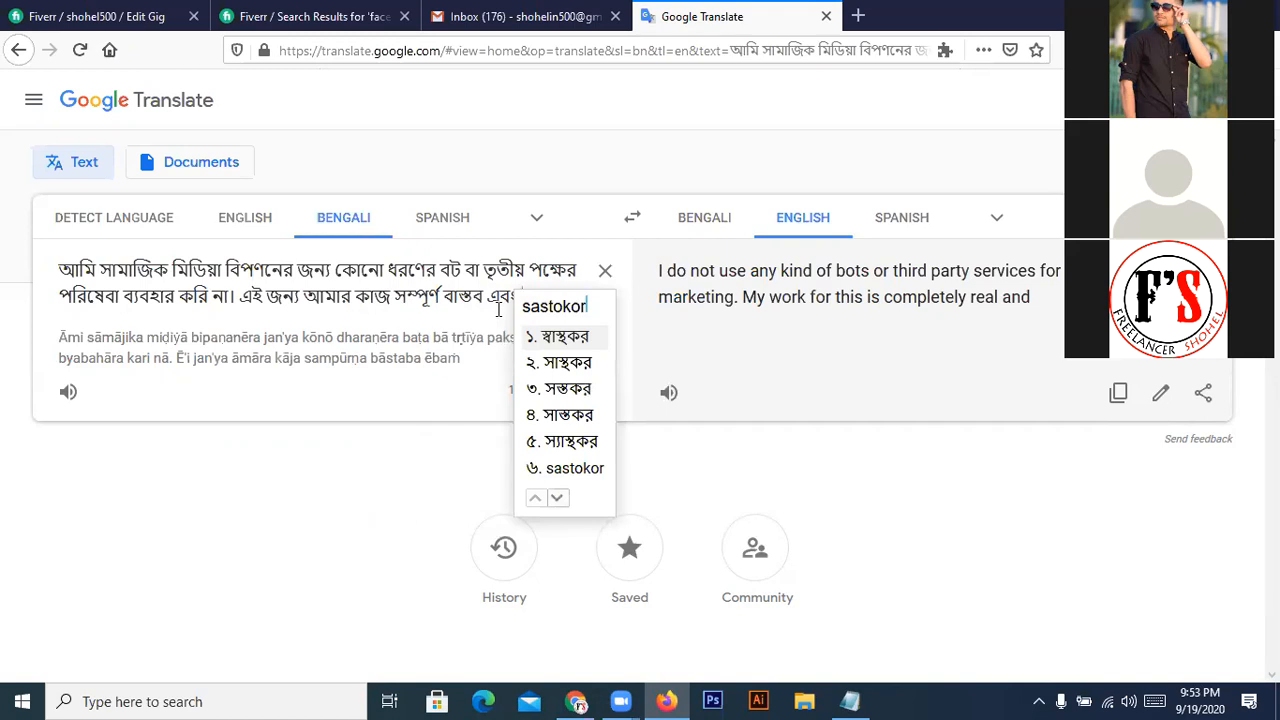
key(BackSpace)
key(BackSpace)
key(BackSpace)
key(BackSpace)
key(BackSpace)
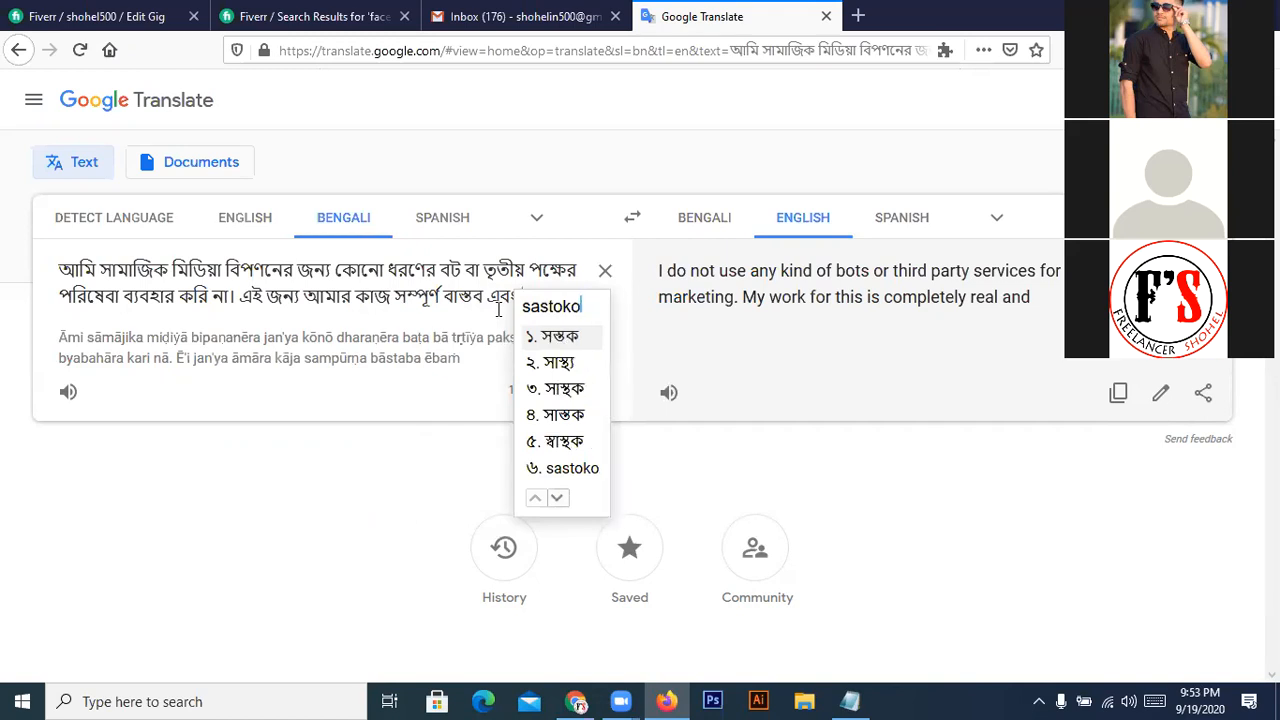
key(BackSpace)
key(BackSpace)
key(BackSpace)
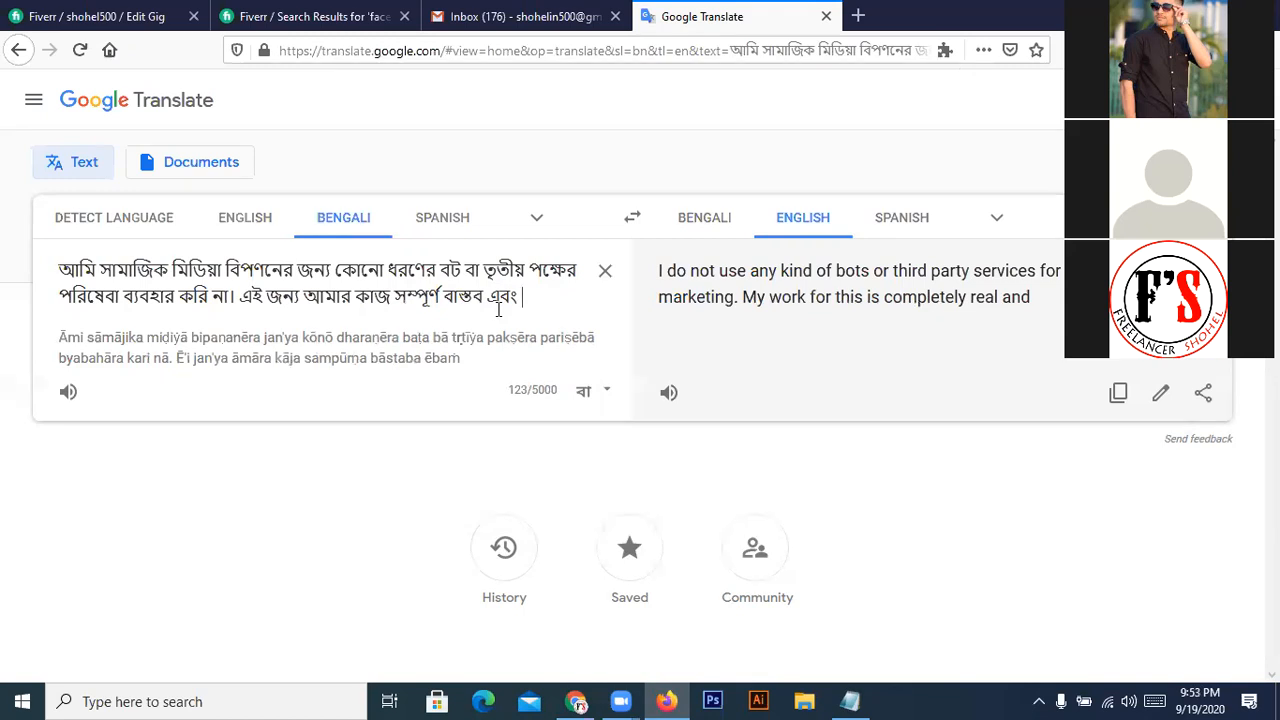
- Complete the second Bengali sentence with "স্থায়ী এবং জৈব।"
text(staye)
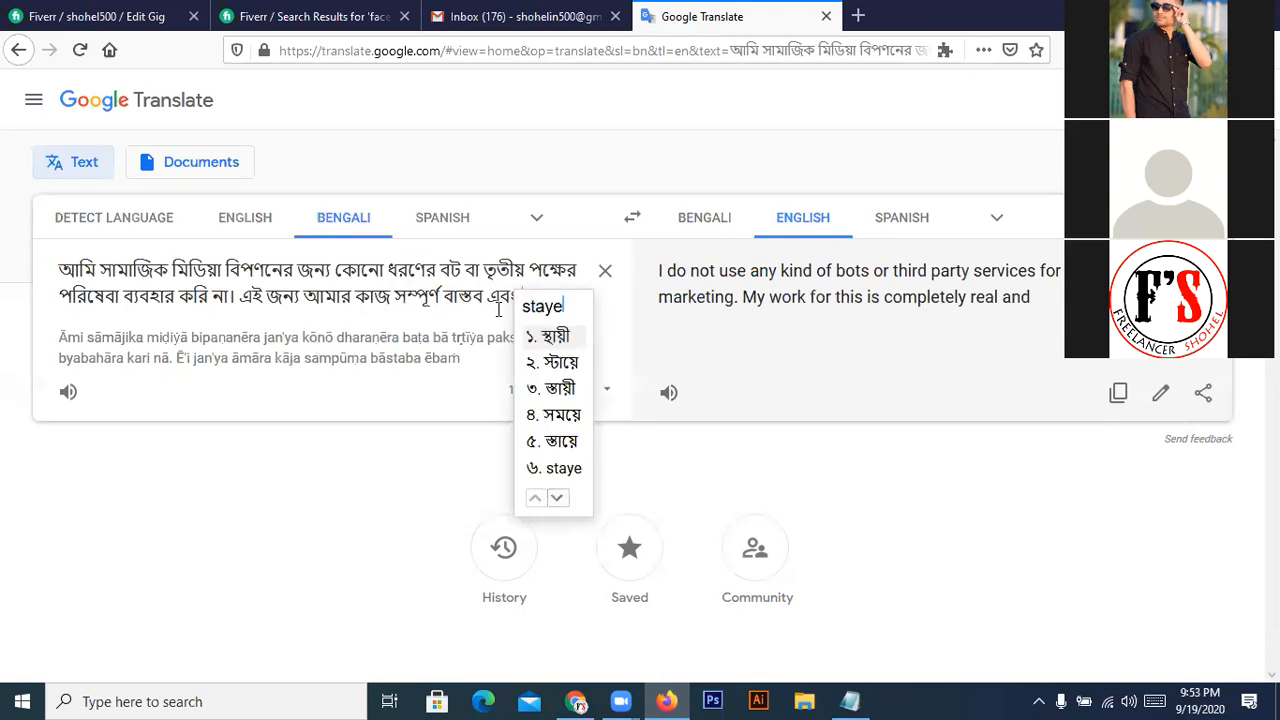
key(space)
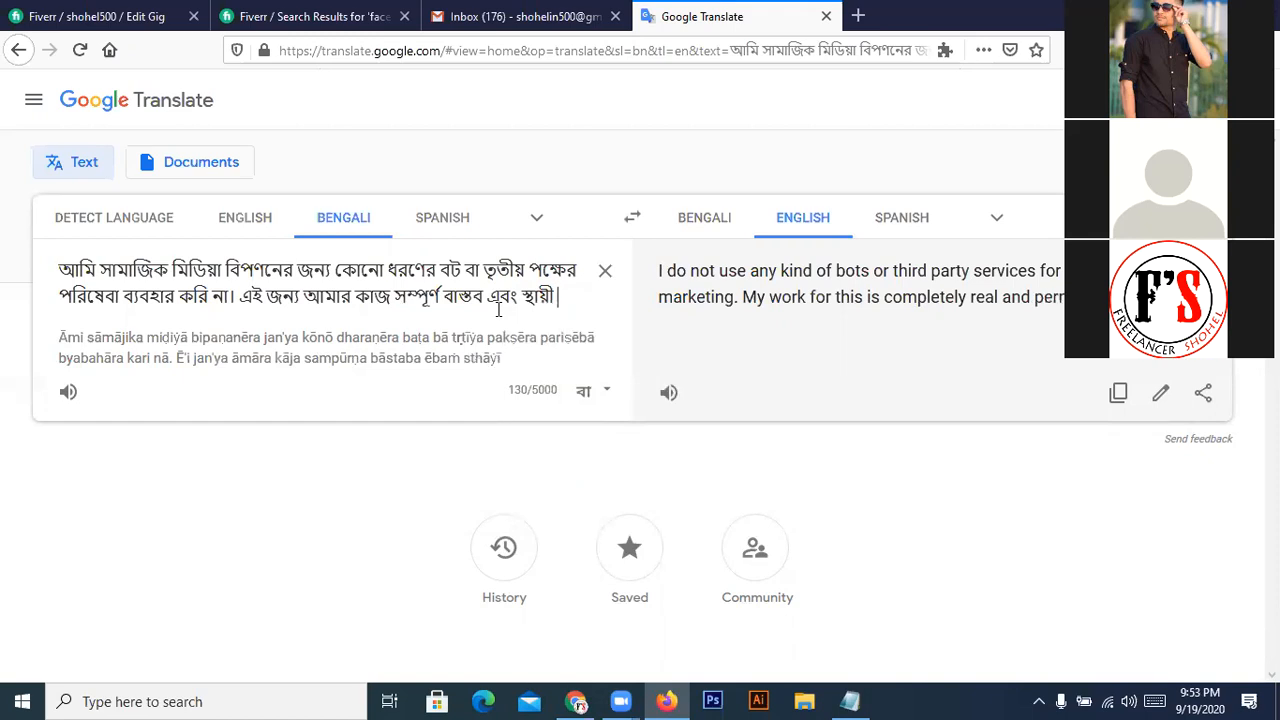
text(ebong)
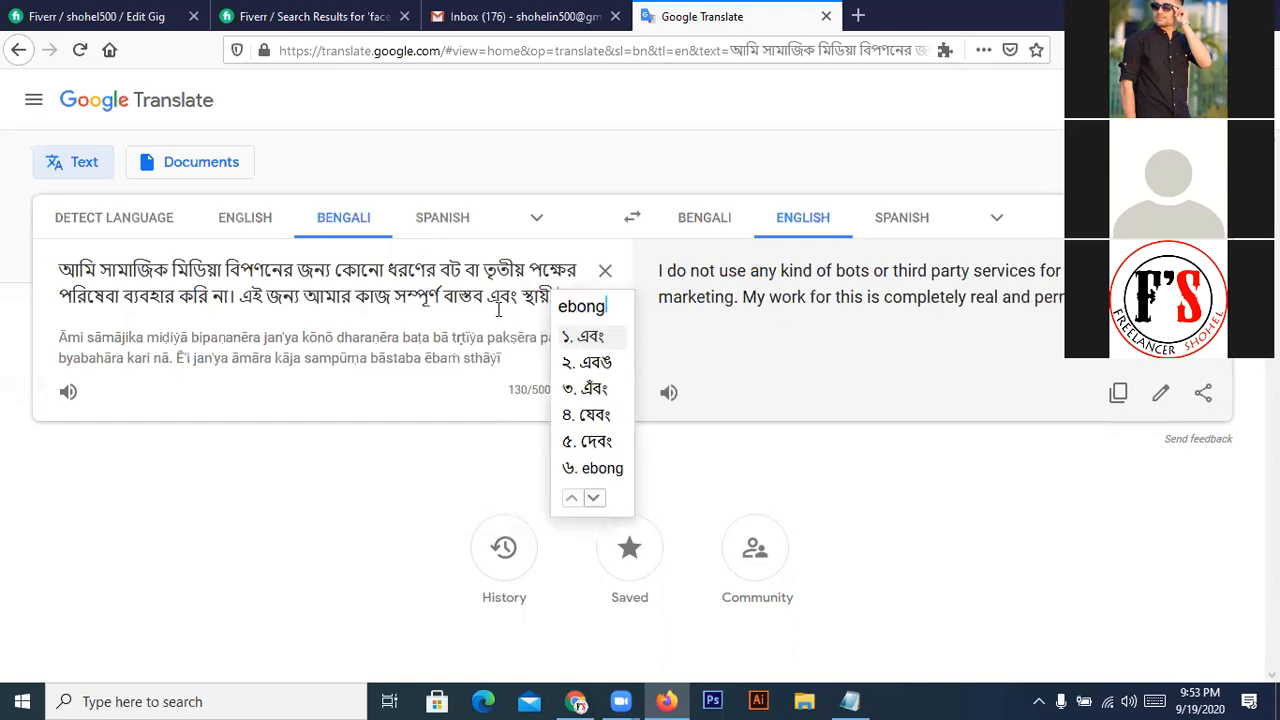
key(space)
text(joibo.)
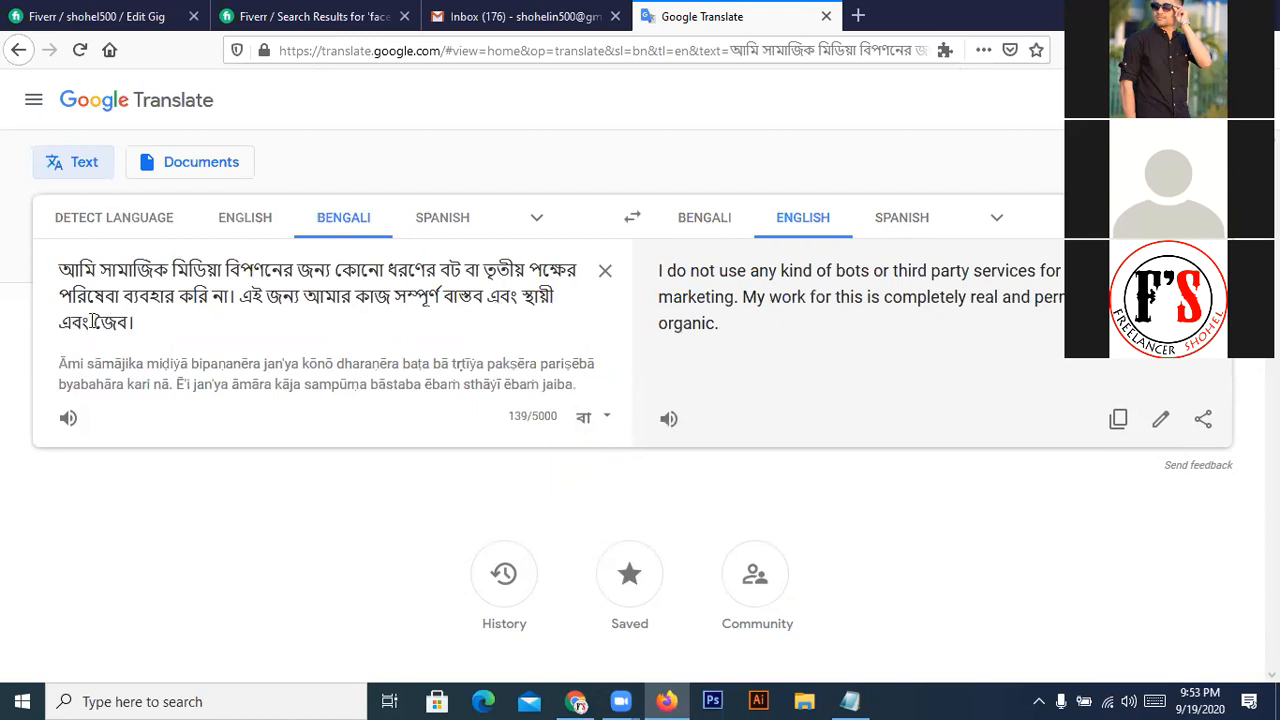
- Replace the first "এবং" in the second Bengali sentence, after বাস্তব, with a comma
double_click(497, 297)
key(BackSpace)
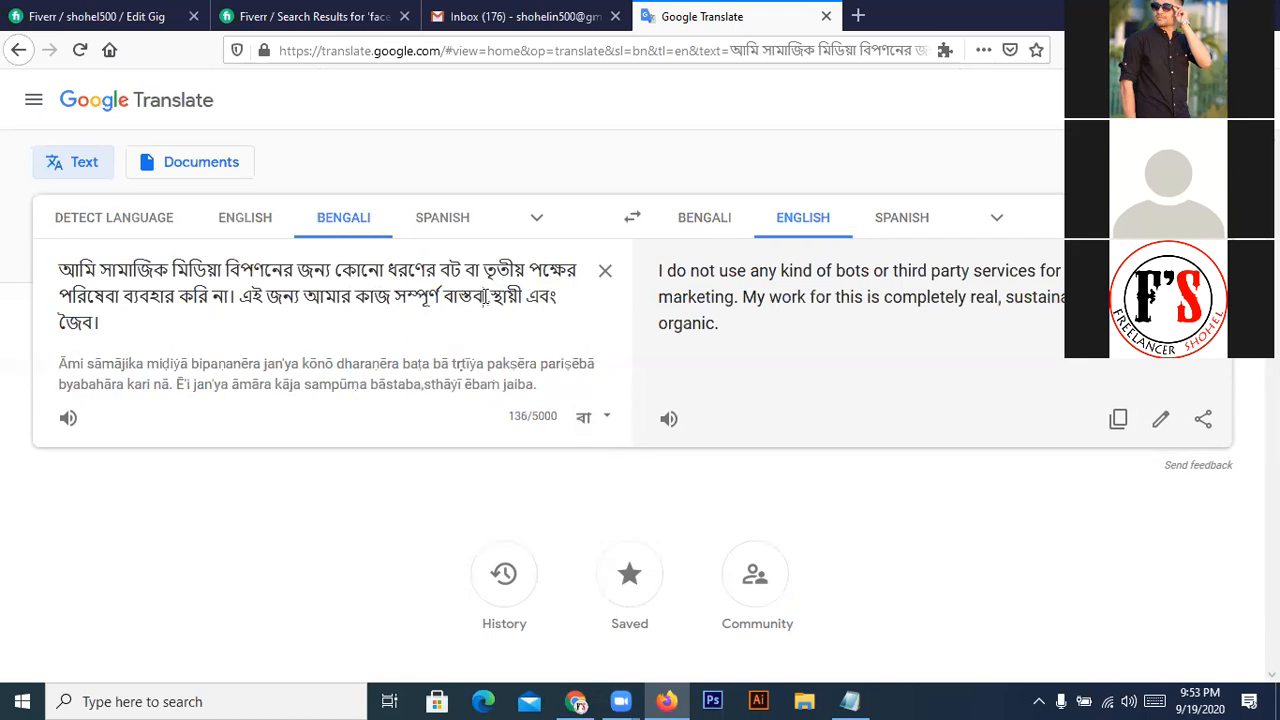
key(BackSpace)
- Begin a third Bengali sentence at the end of the source text with "আমি আপনাকে"
click(163, 330)
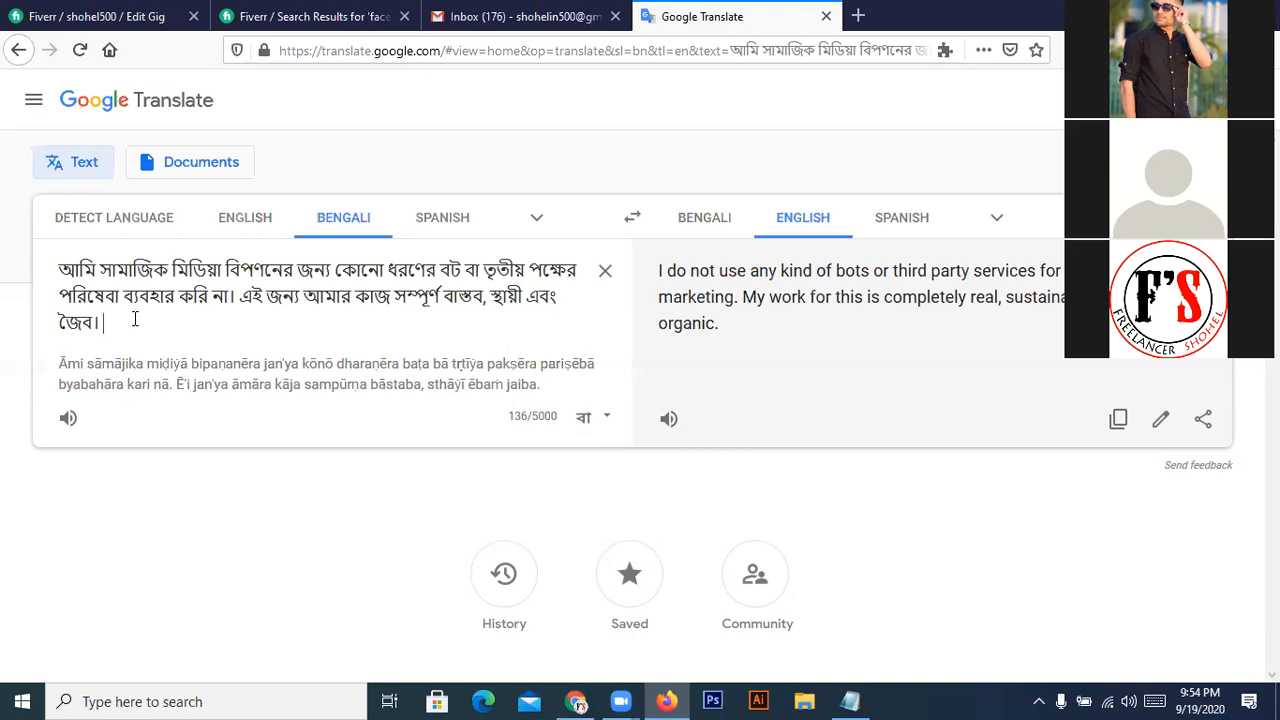
text(ami)
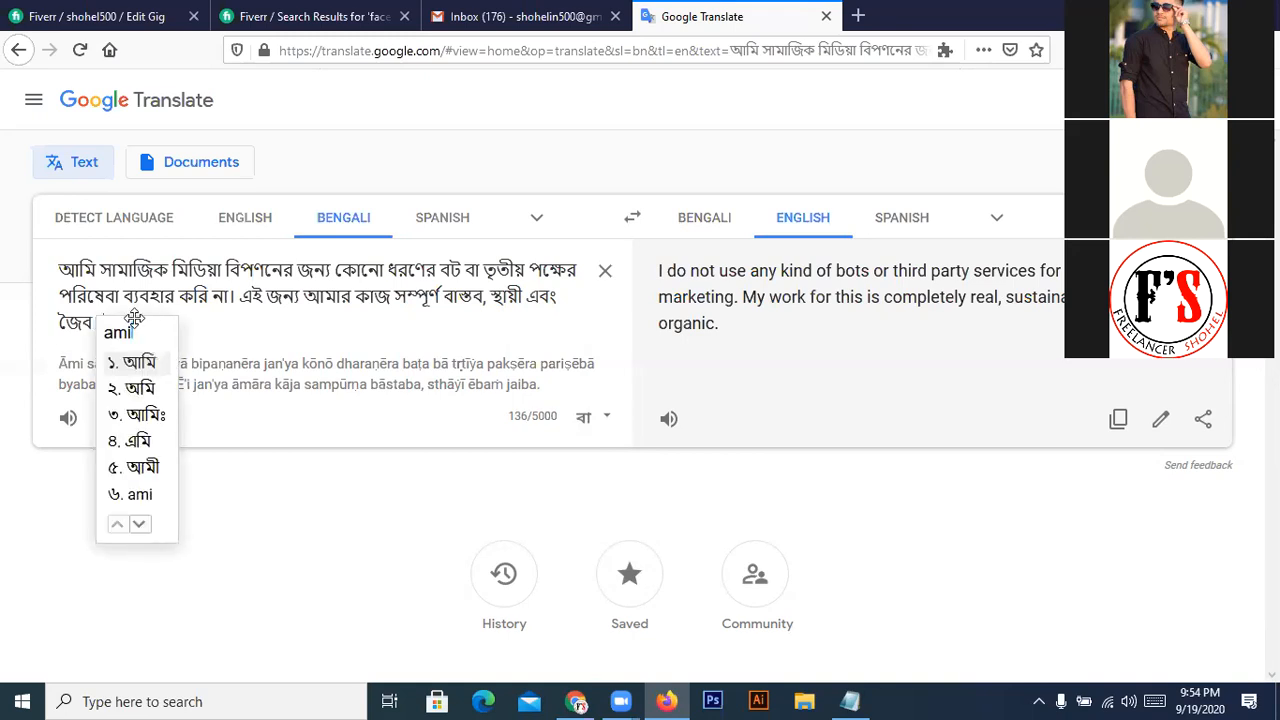
key(space)
text(apnake)
key(space)
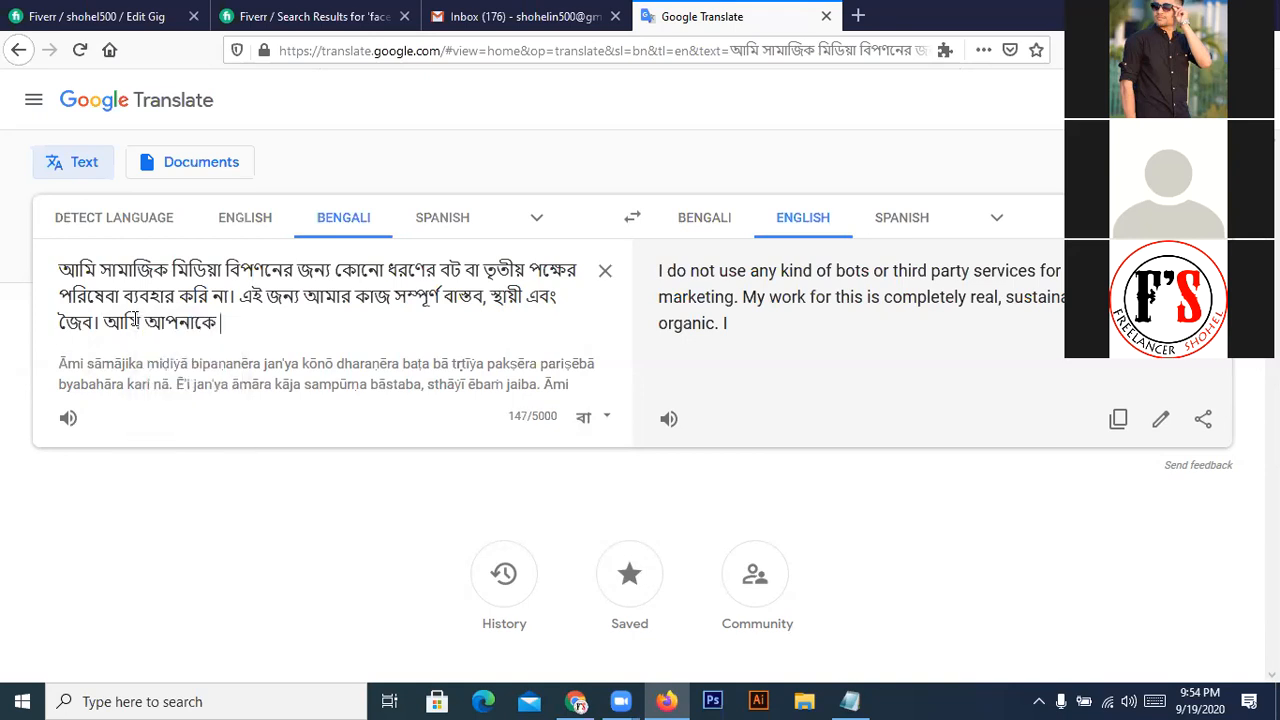
- Continue the third Bengali sentence with "আইনি এবং"
text(ai)
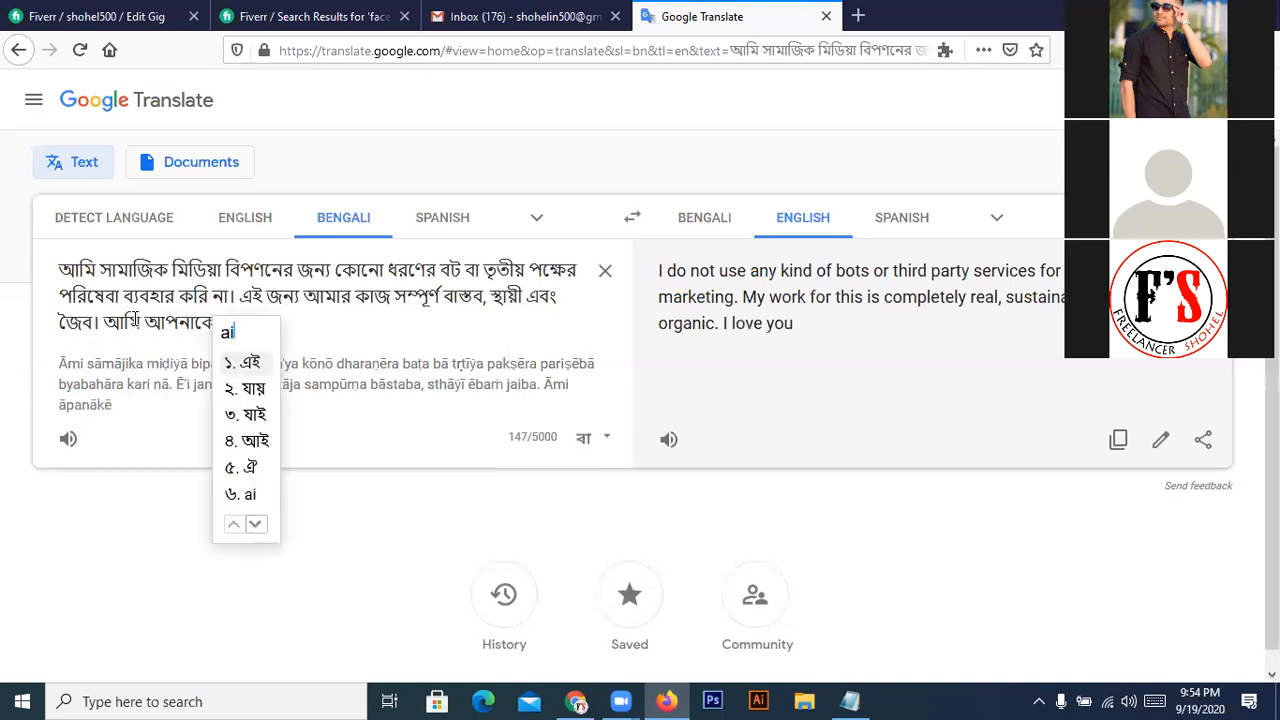
text(ni)
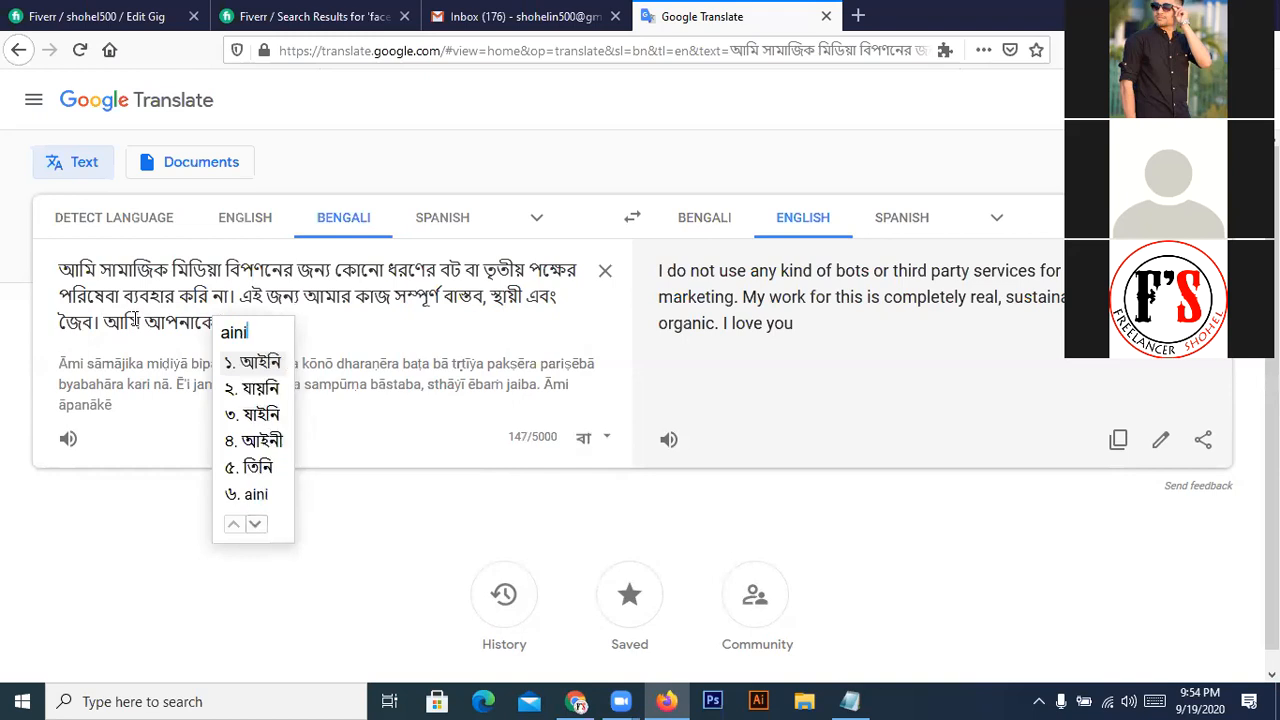
key(space)
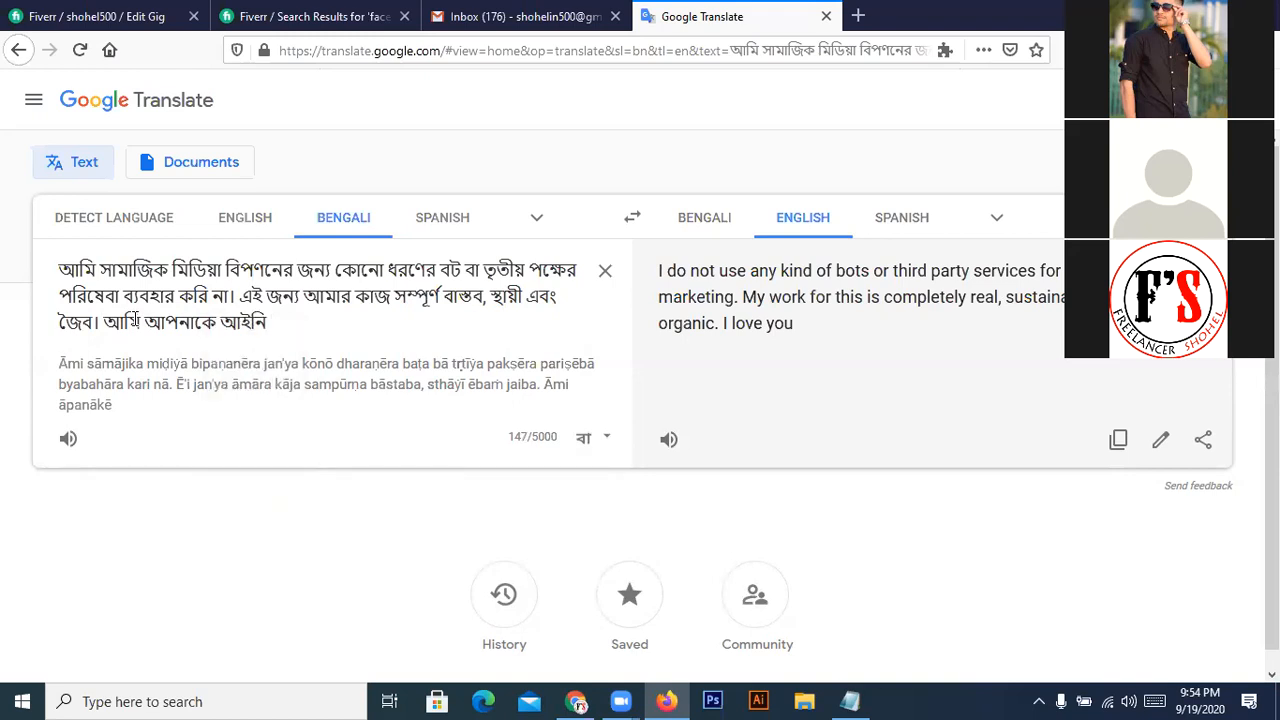
text(ebong)
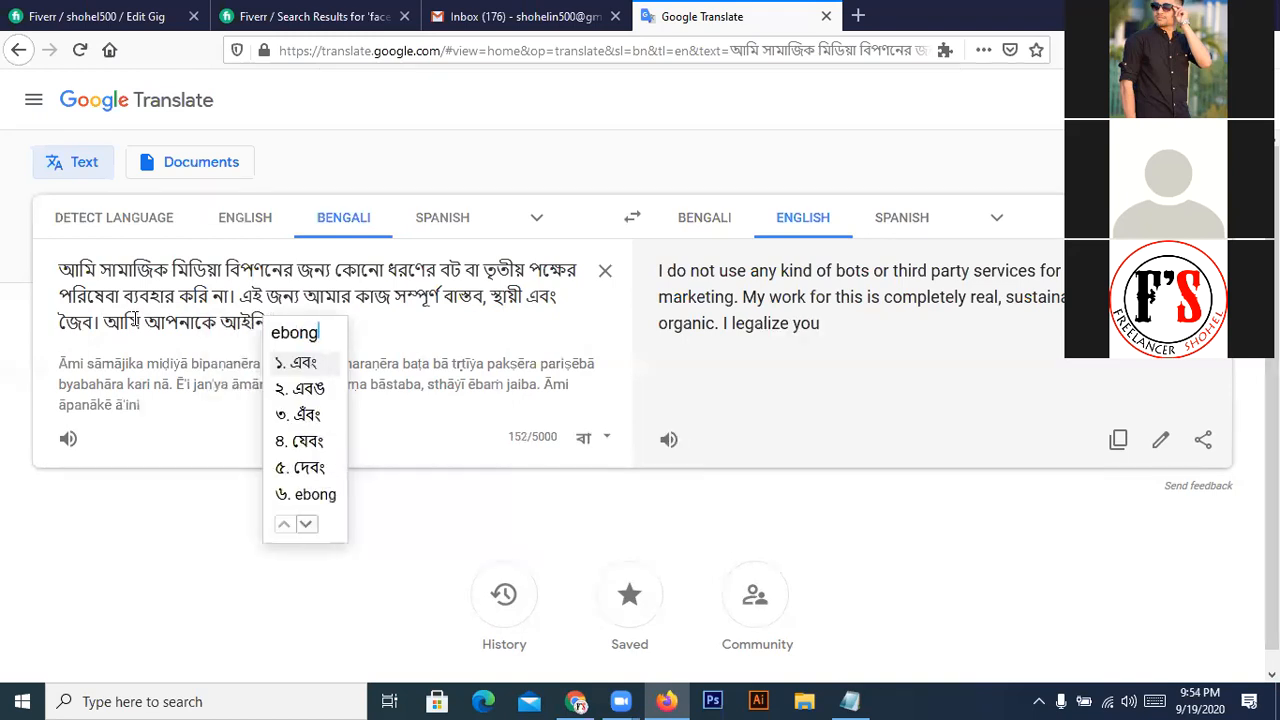
key(space)
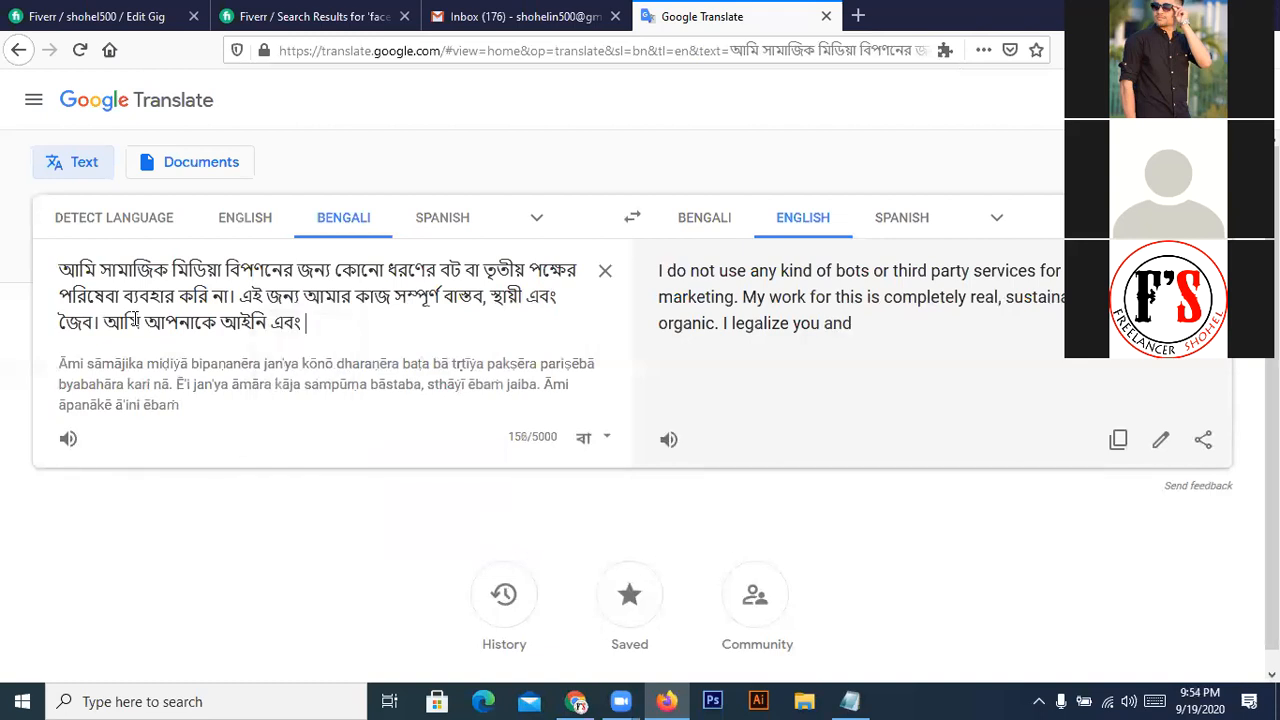
- Continue the third Bengali sentence with "বিশ্বস্ত বিপণন", choosing the suggested spelling বিশ্বস্ত
text(bisosto)
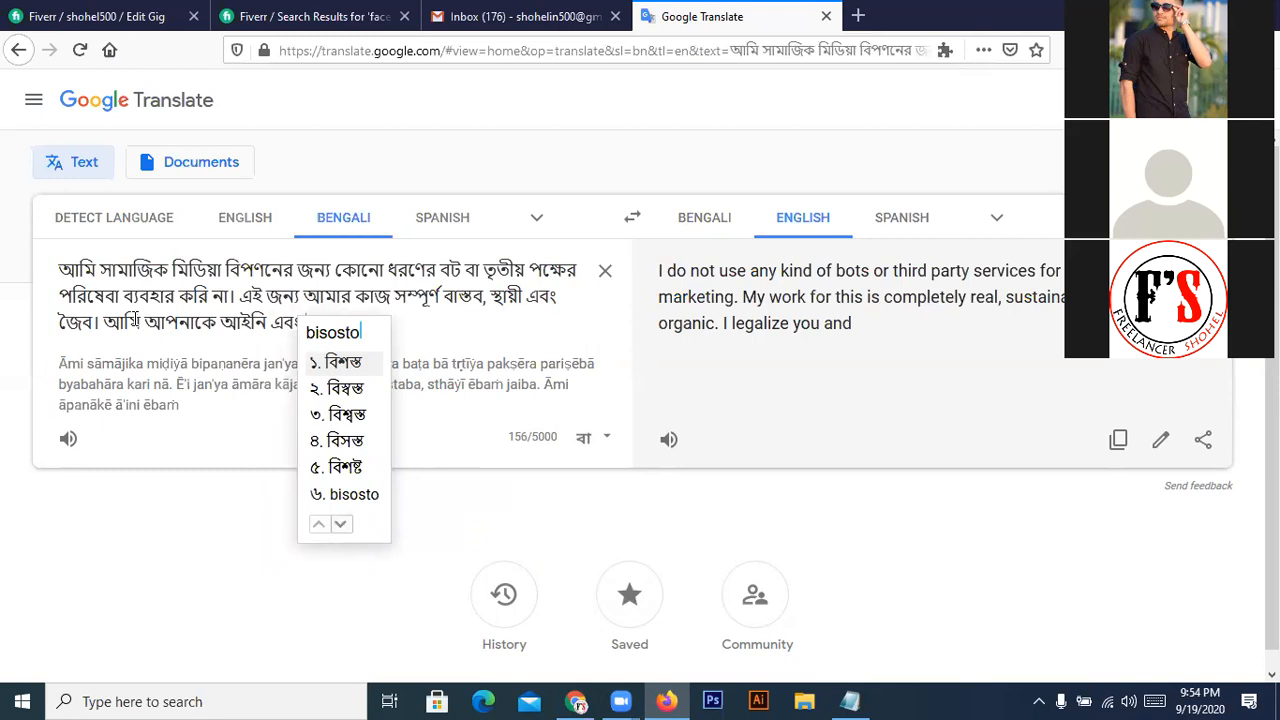
key(Down)
key(Down)
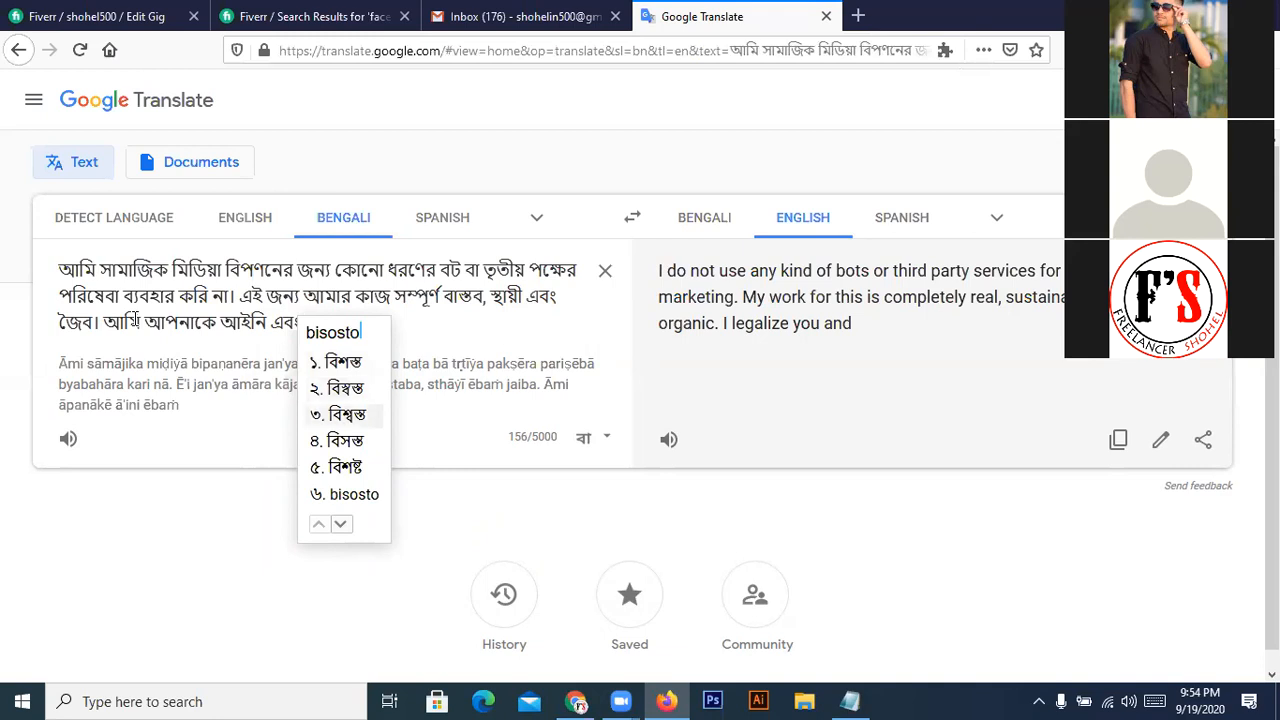
key(space)
text(biponon)
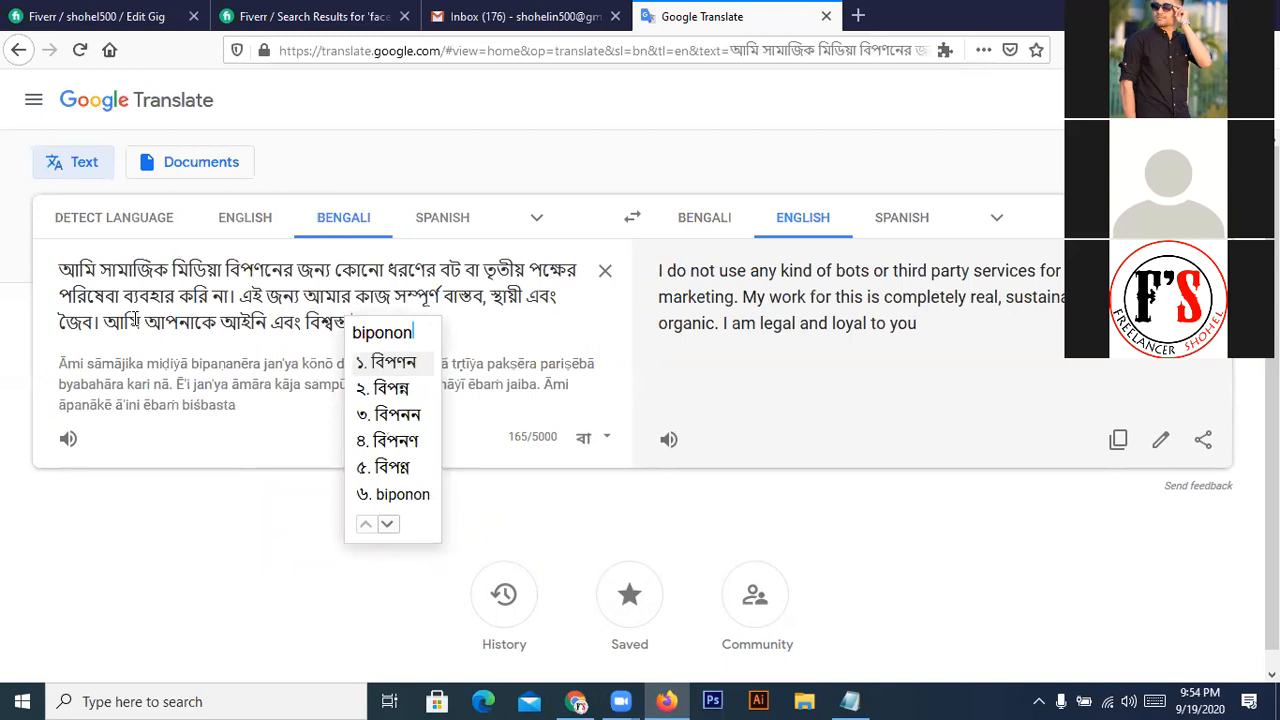
key(space)
- Continue the third Bengali sentence with "সরবরাহ করার জন্য"
text(sorbo)
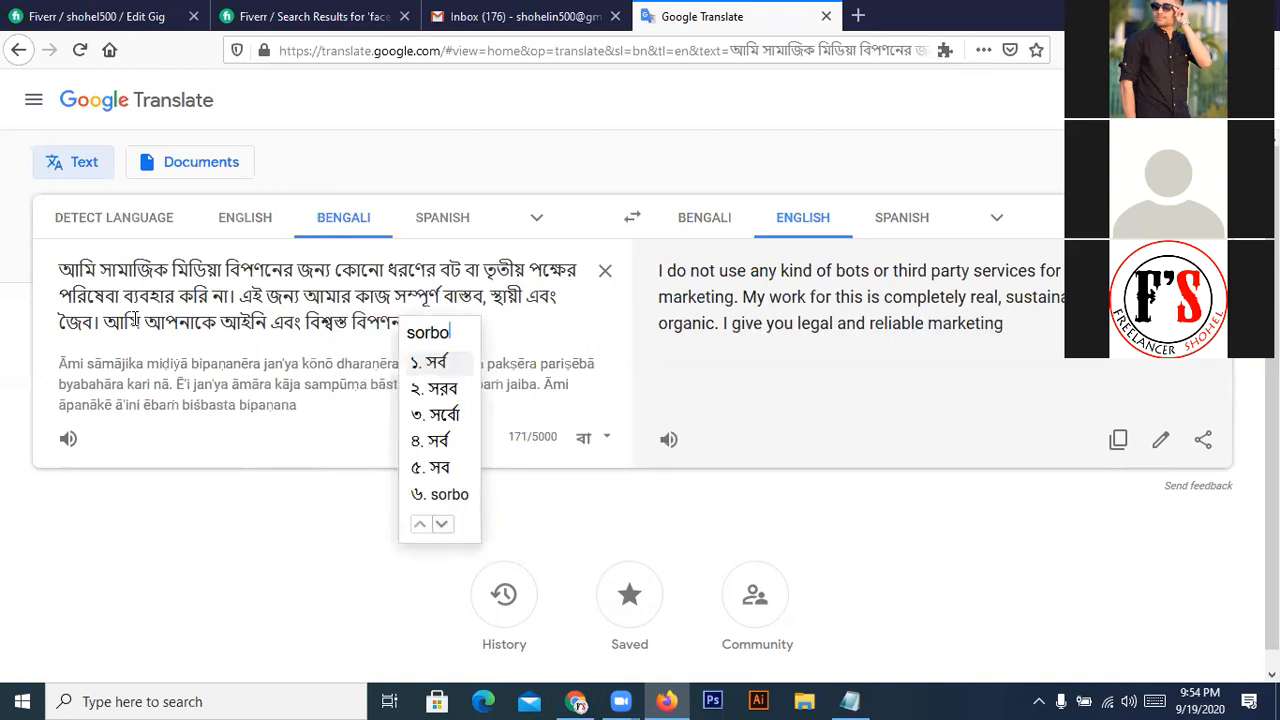
text(rah)
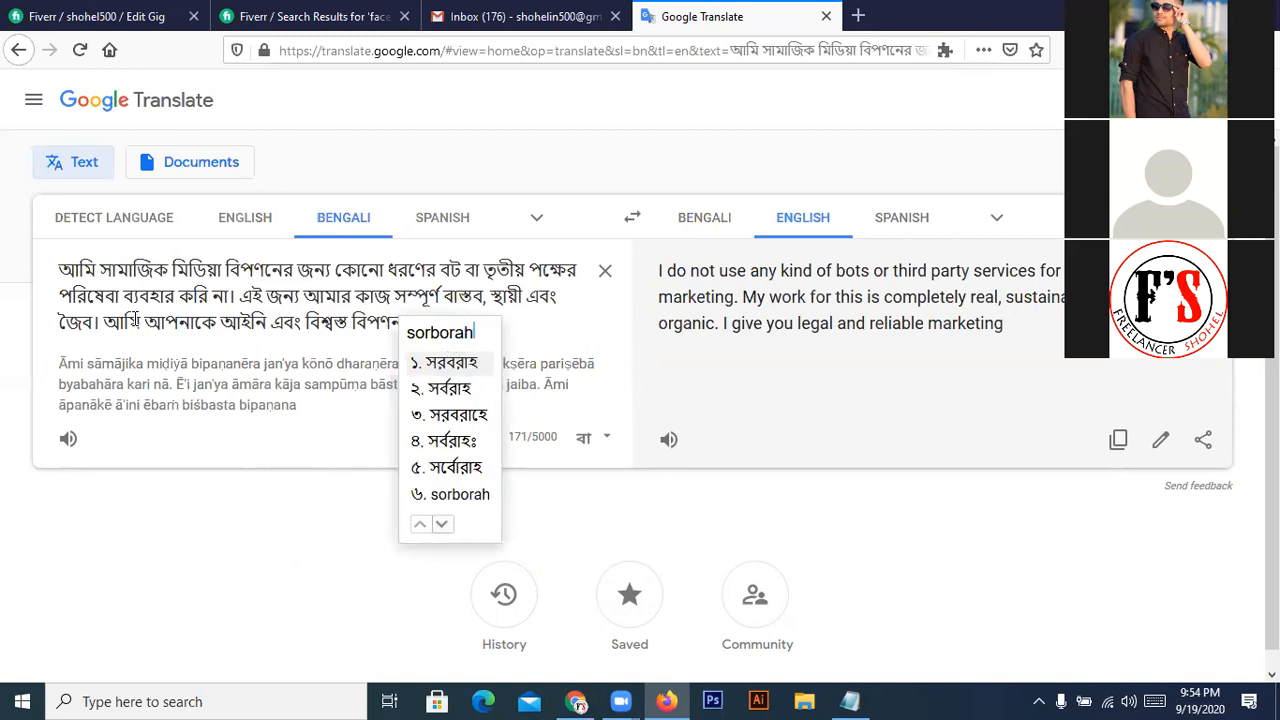
key(space)
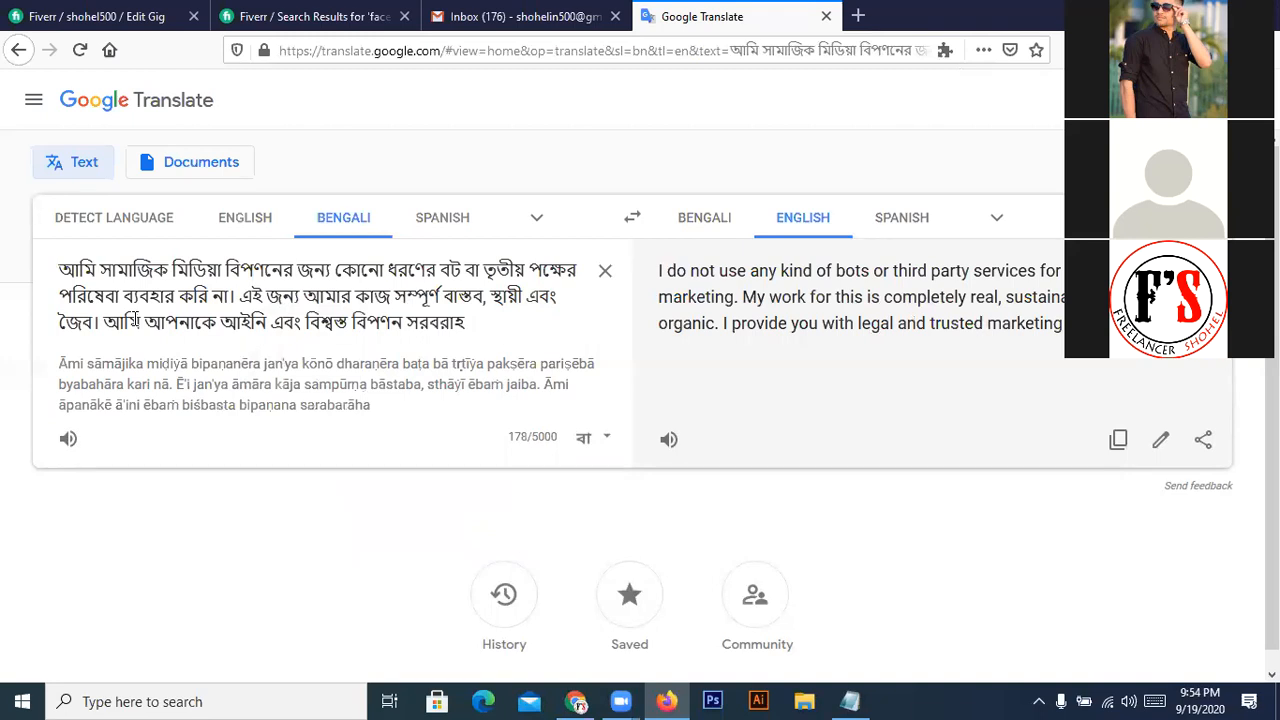
text(korar)
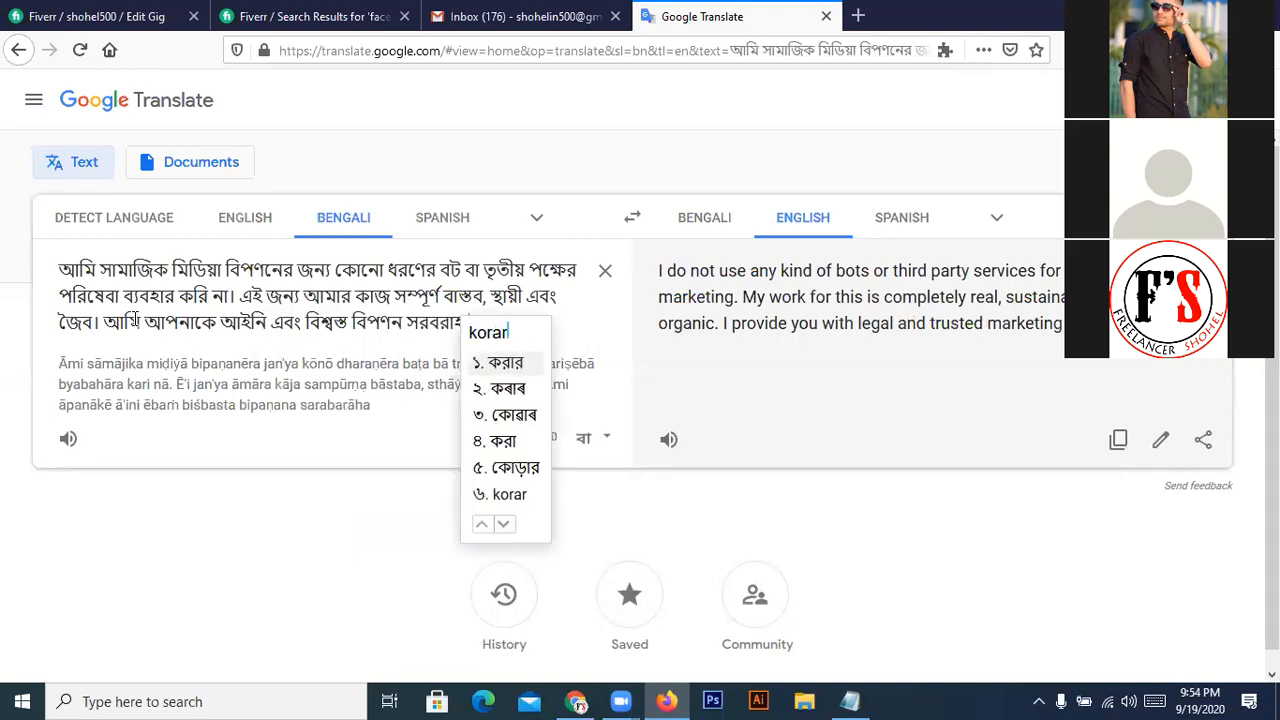
key(space)
text(onn)
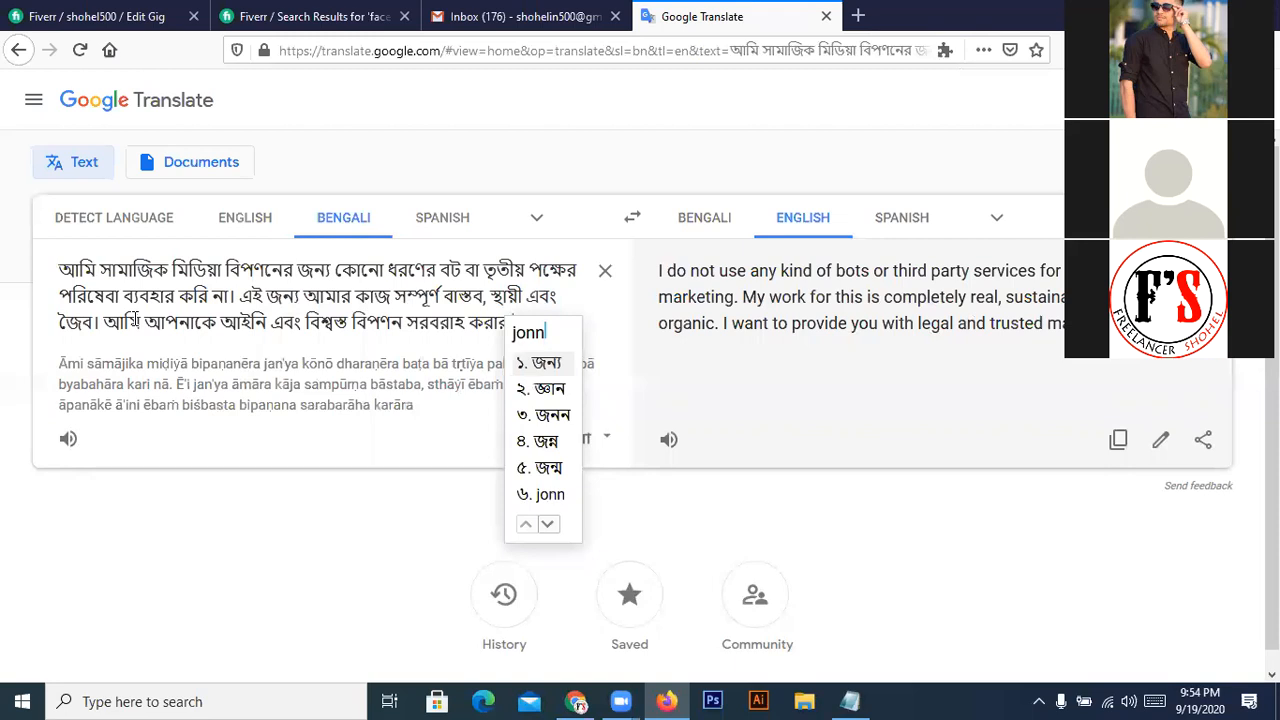
key(space)
- Complete the third Bengali sentence with "নিখুঁত ব্যক্তি হব।", choosing the suggested spellings ব্যক্তি and হব
text(nikhut)
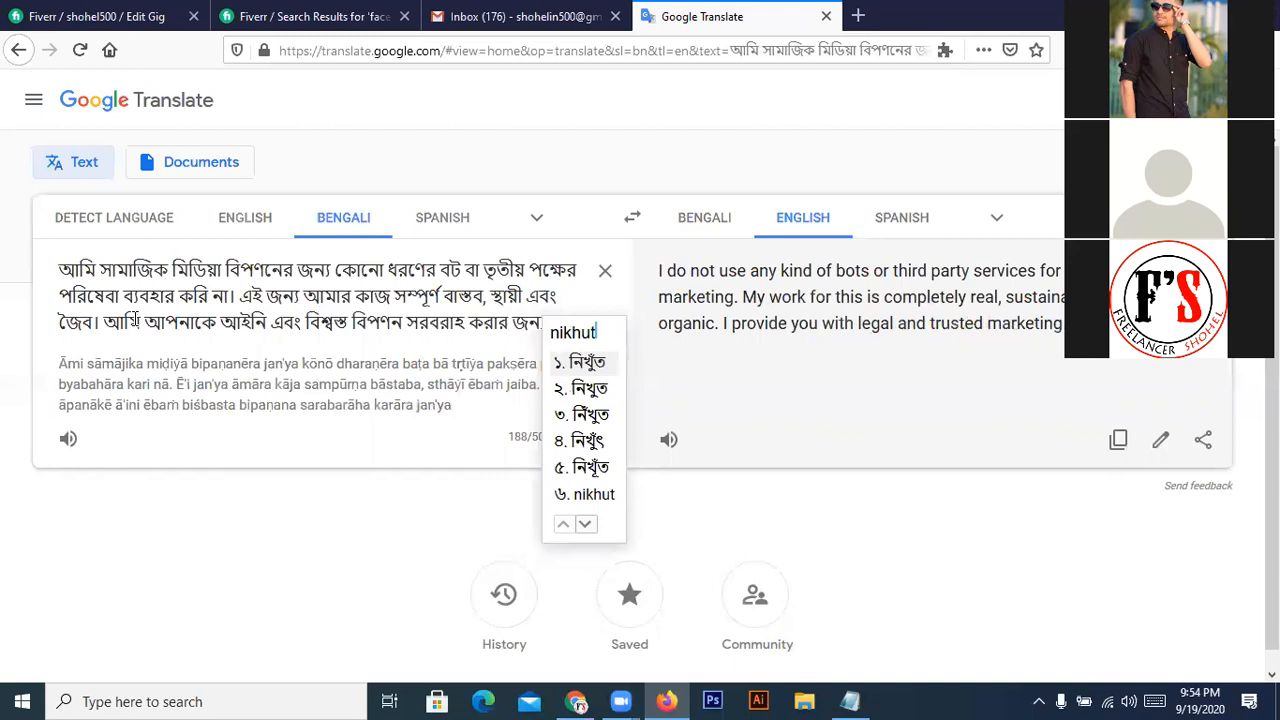
key(space)
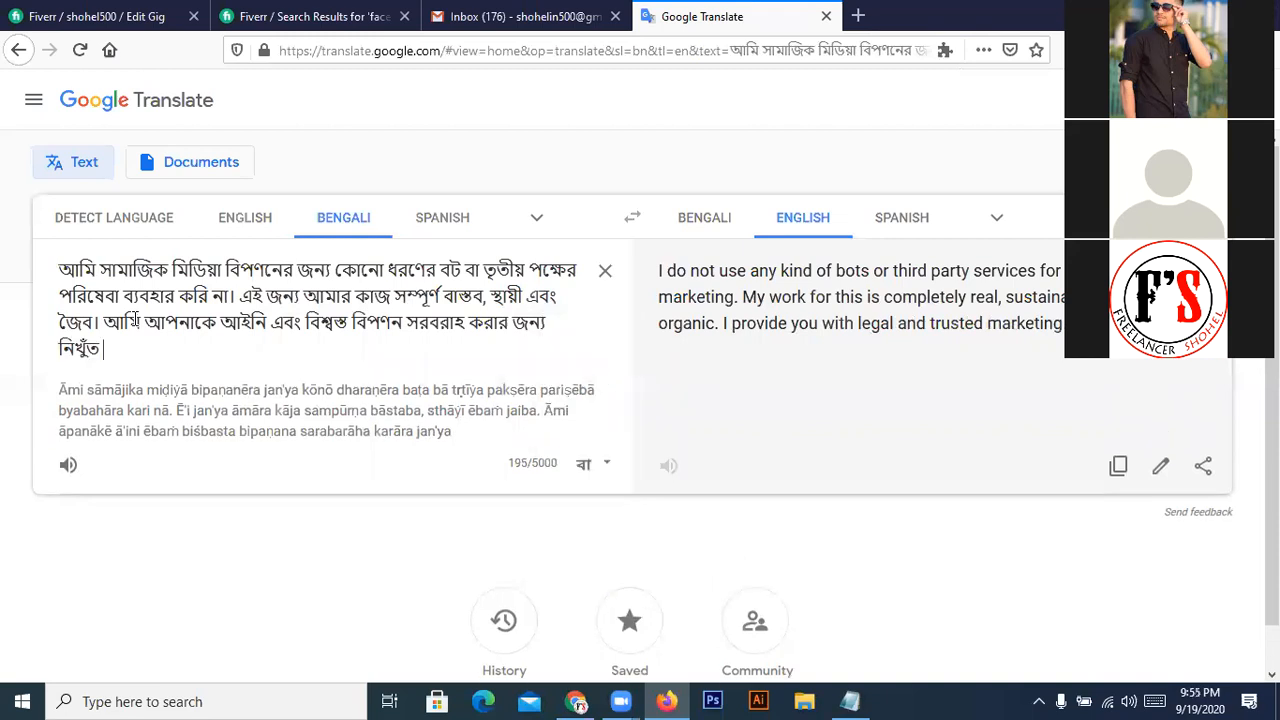
text(bekthi)
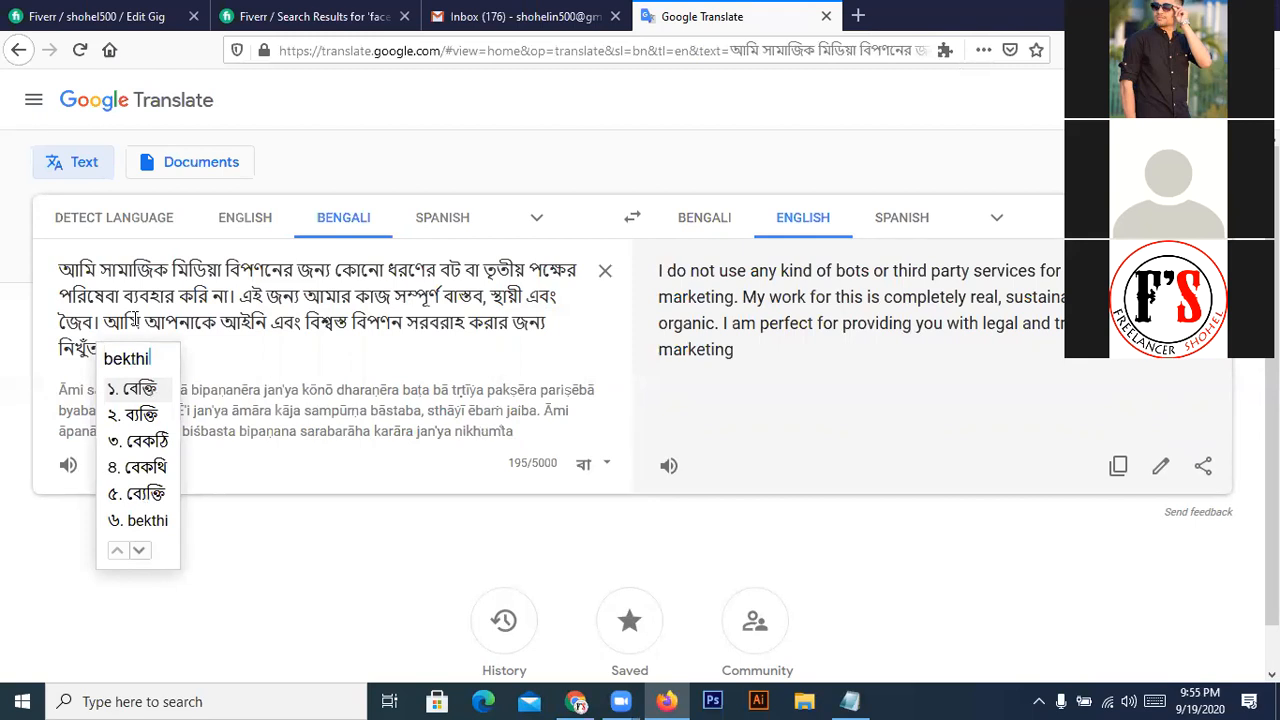
text(2ho)
text(b)
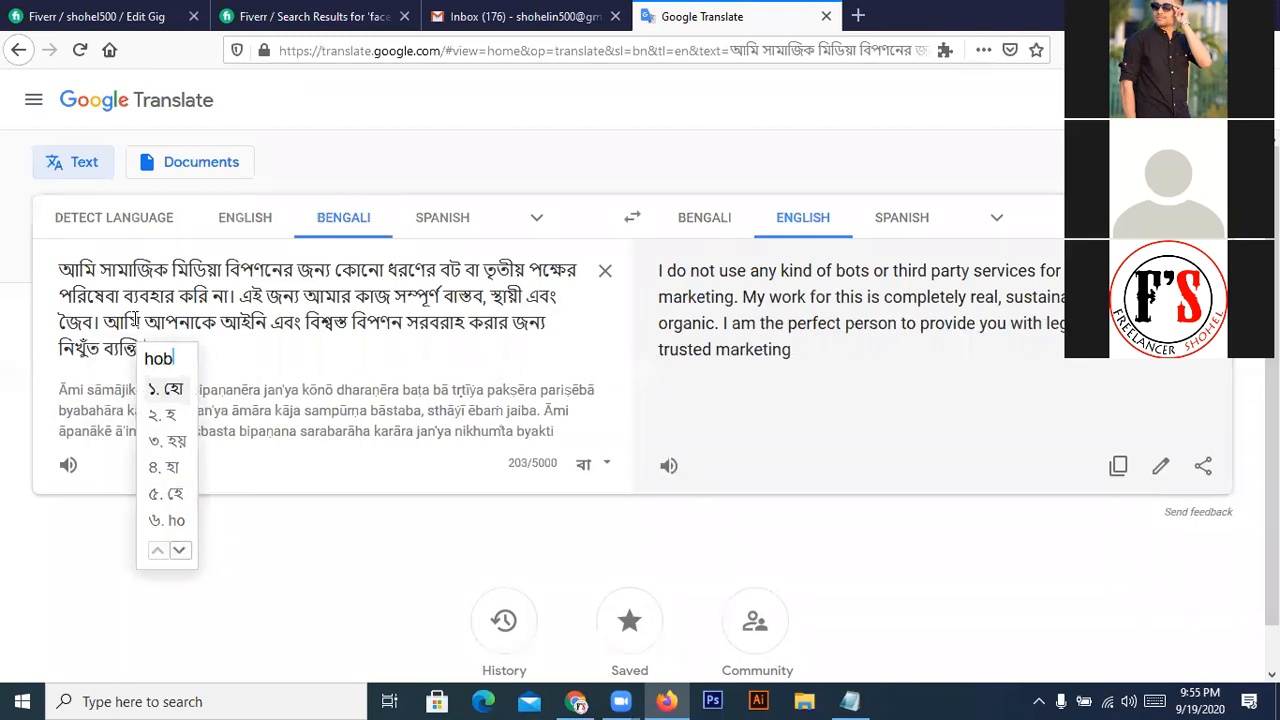
key(Down)
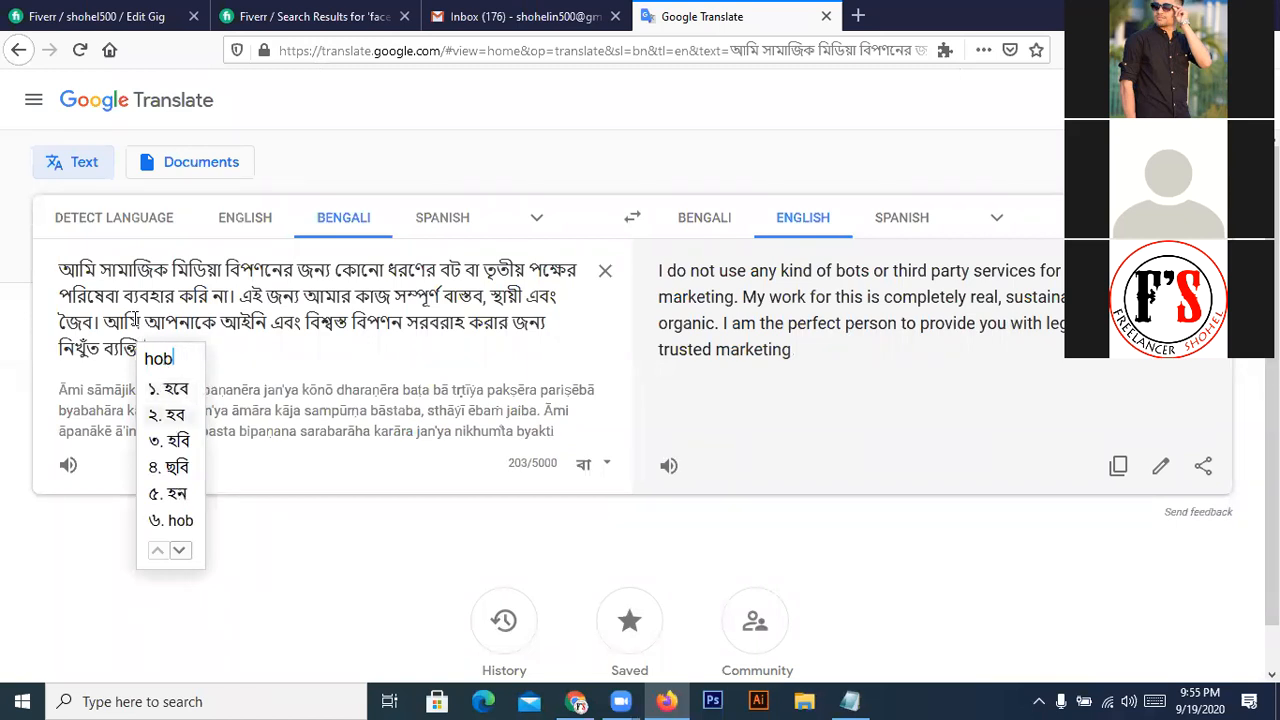
key(Return)
text(।)
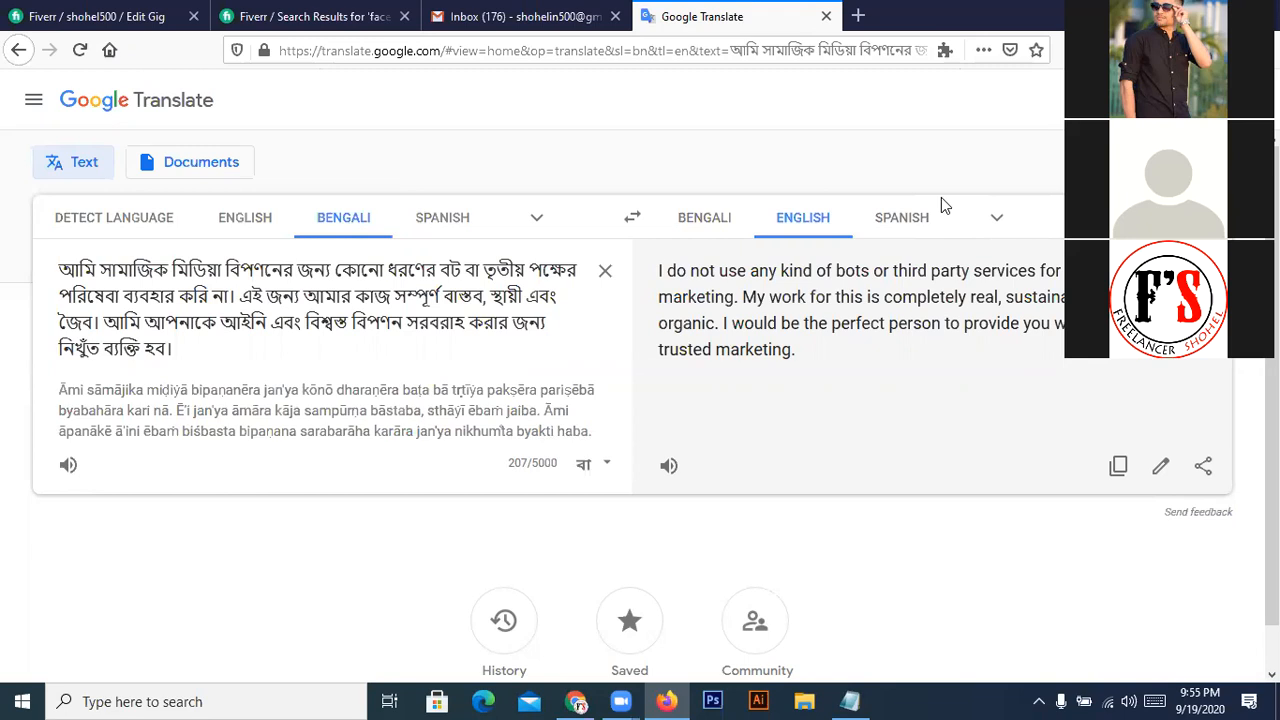
- Copy the English translation into the Fiverr gig description as a second bullet point and start a new unbulleted line below it
click(1118, 466)
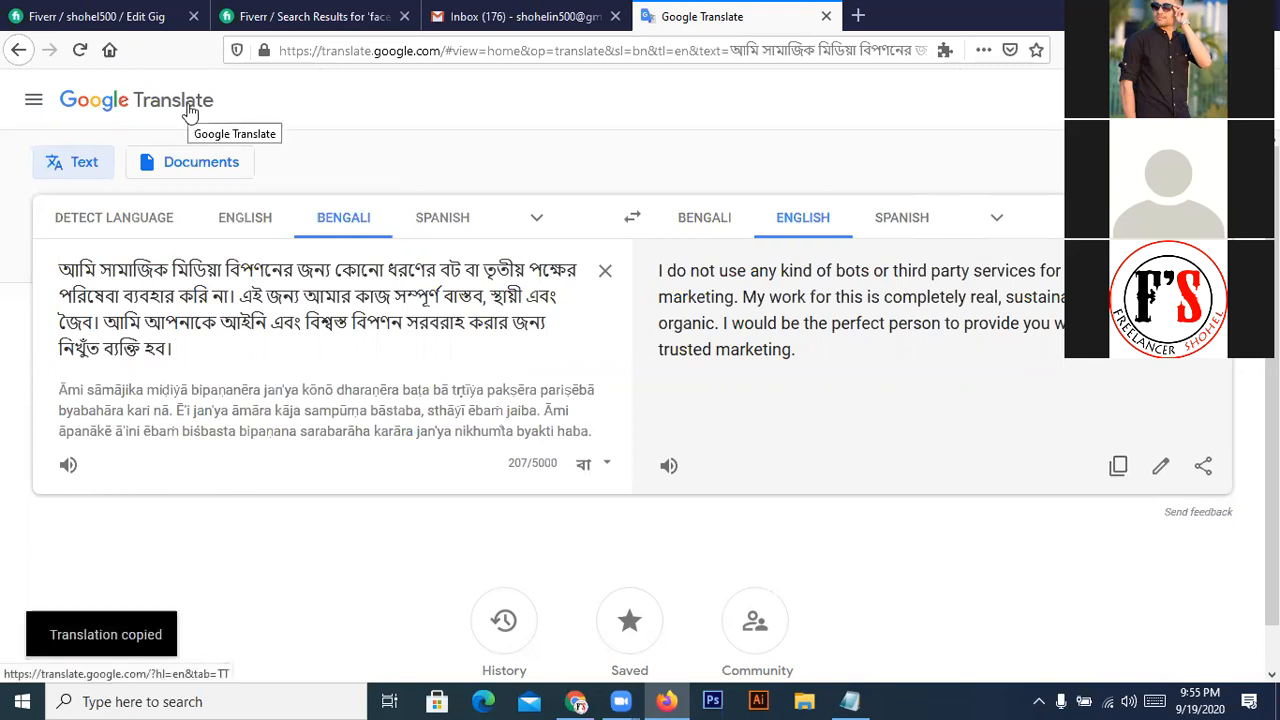
click(153, 16)
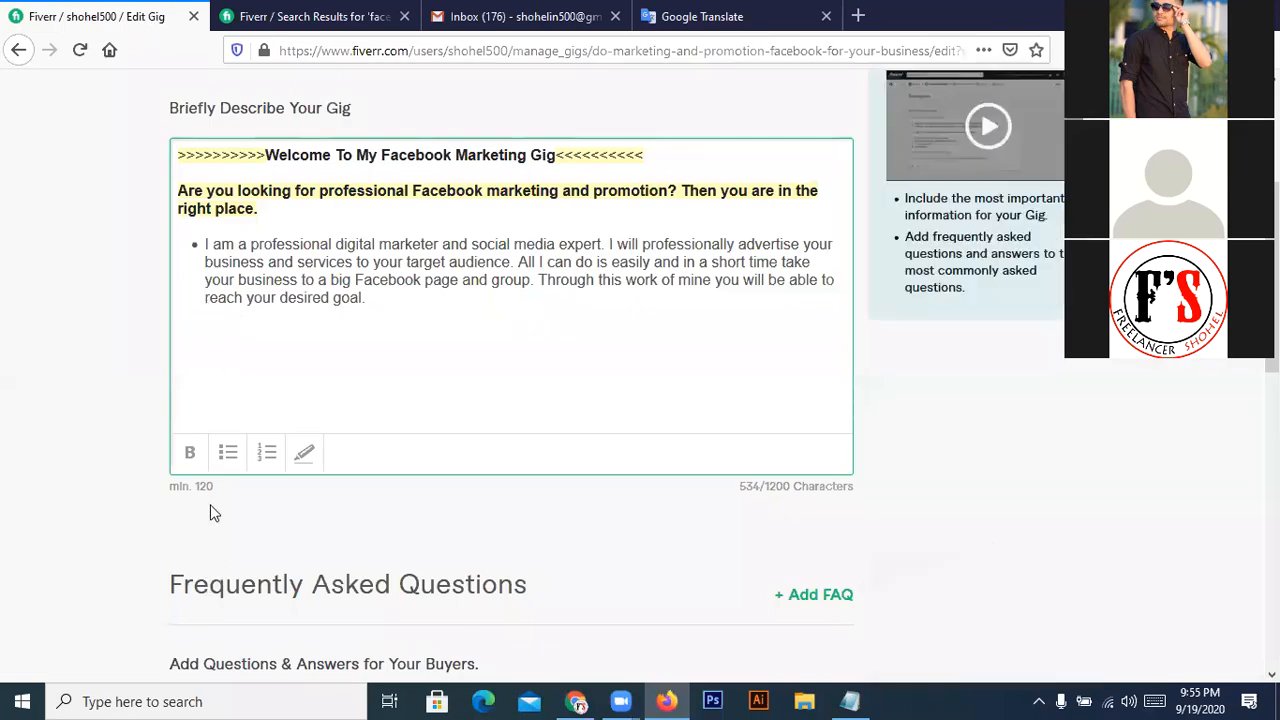
click(228, 458)
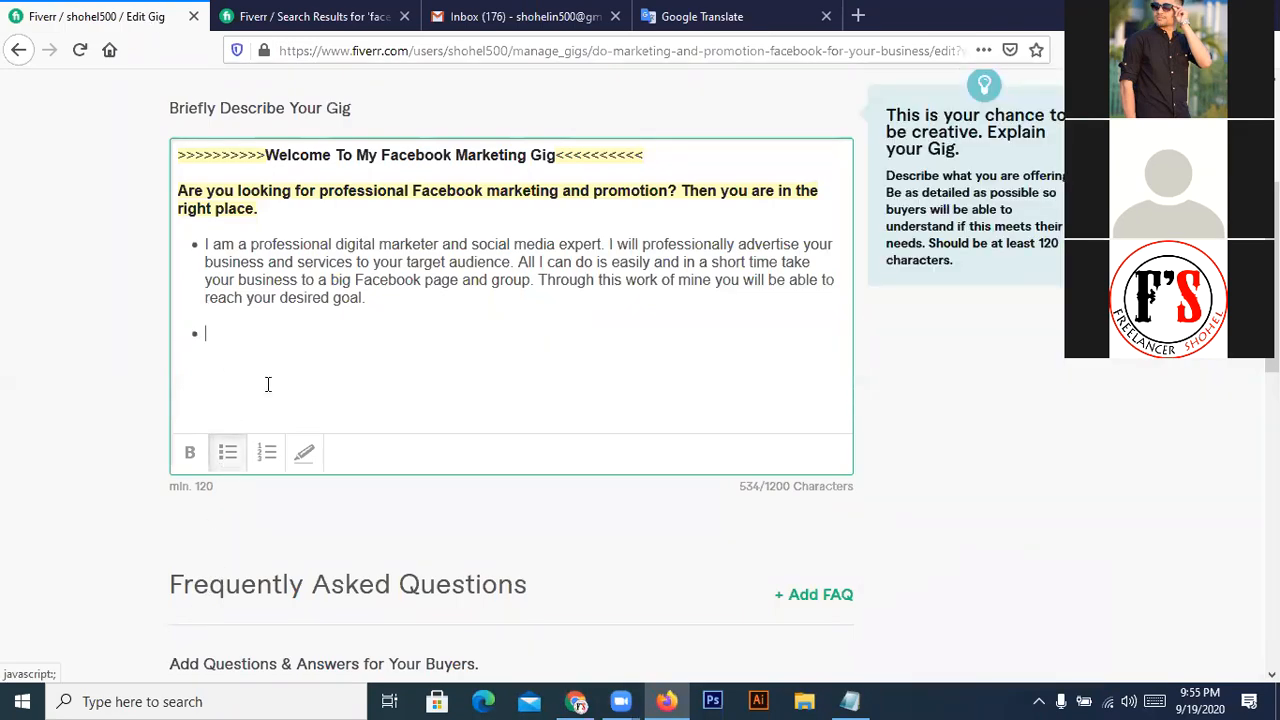
key(ctrl+v)
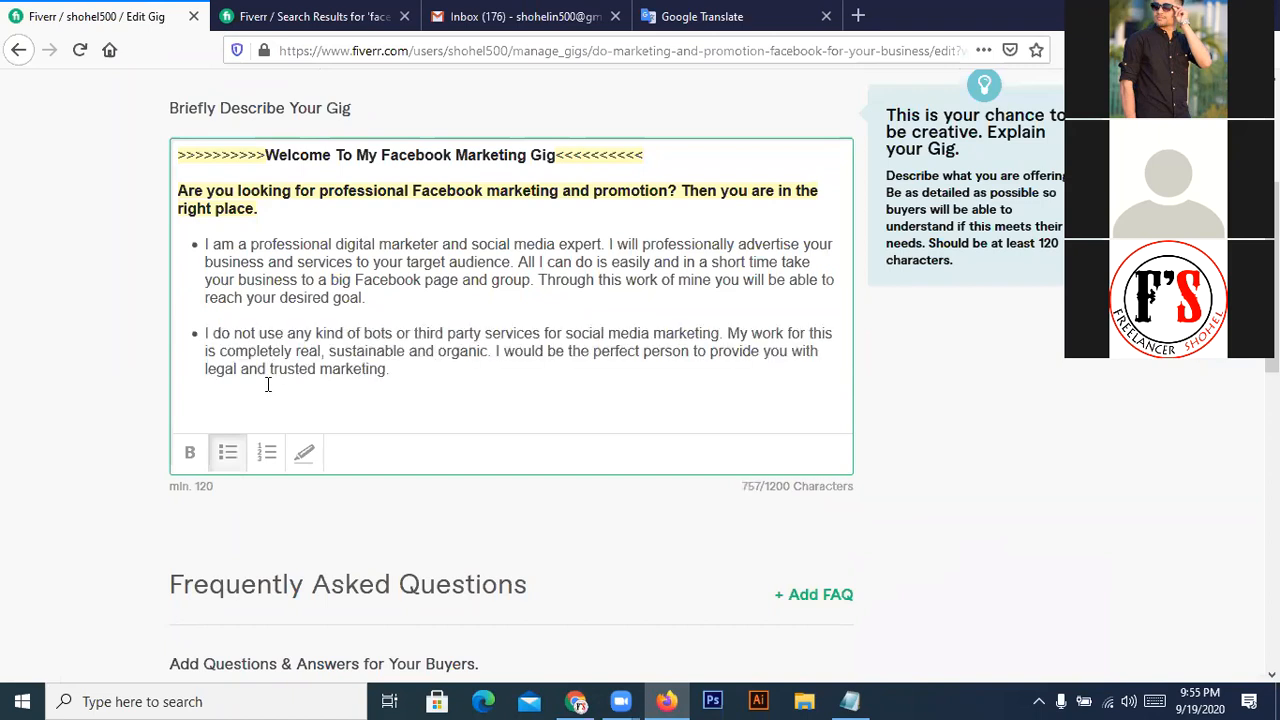
click(417, 384)
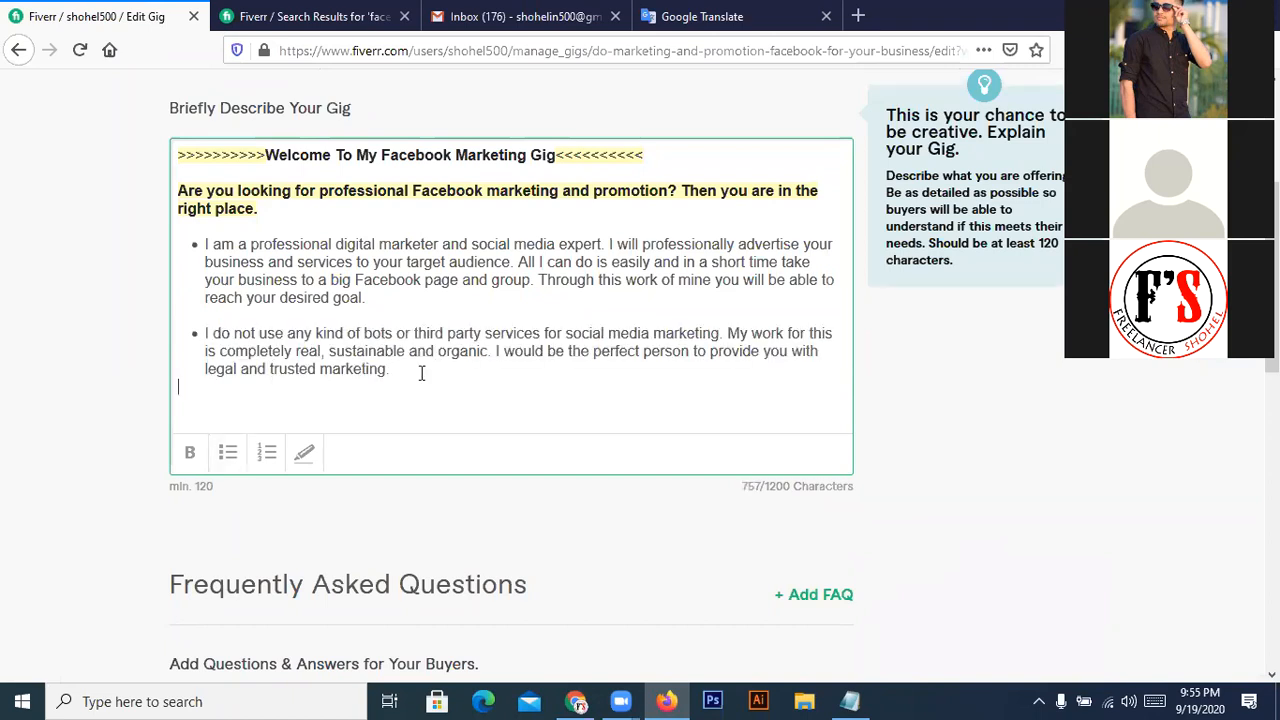
key(Return)
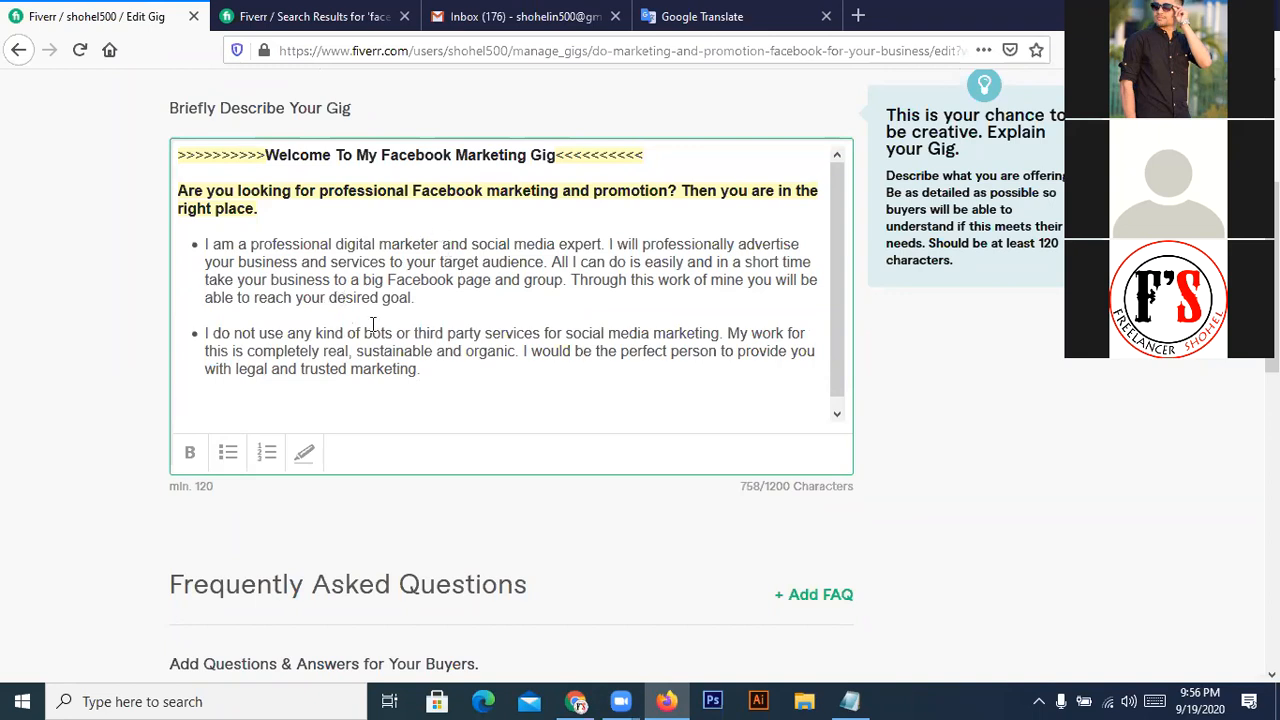
- Replace the Bengali source text in Google Translate with "আমার পরিষেবাগুলি"
click(688, 22)
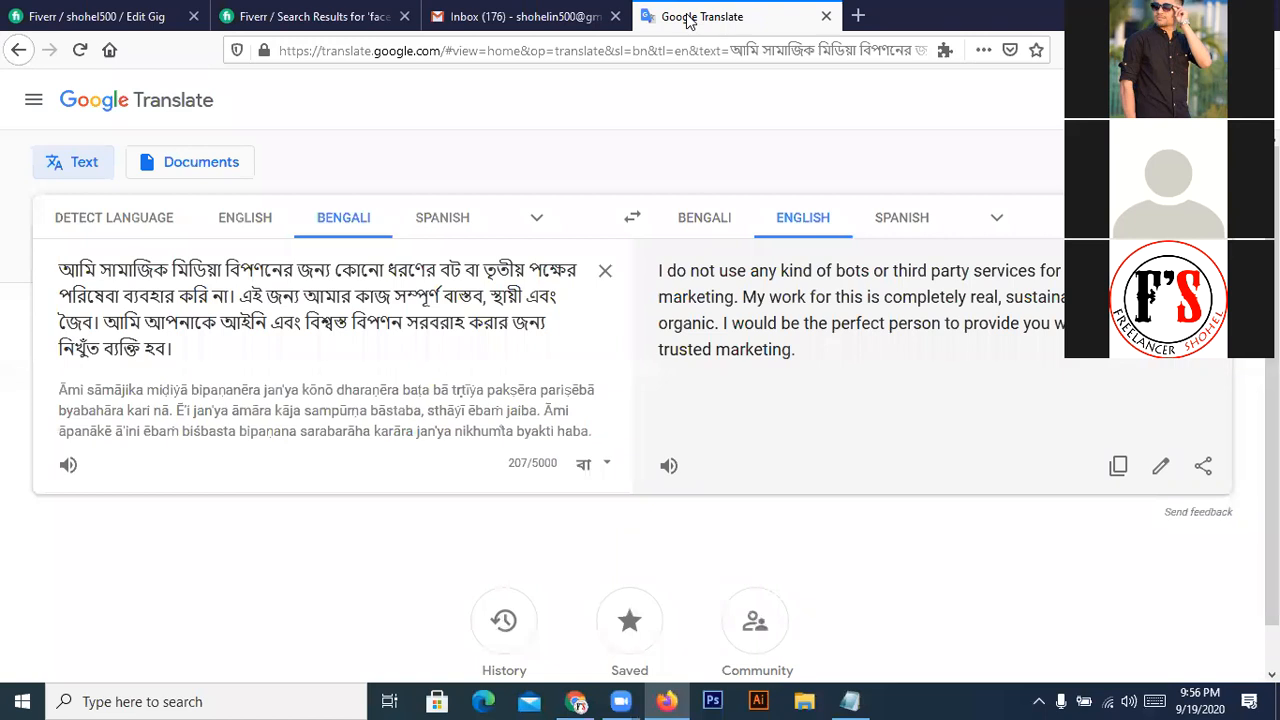
click(605, 271)
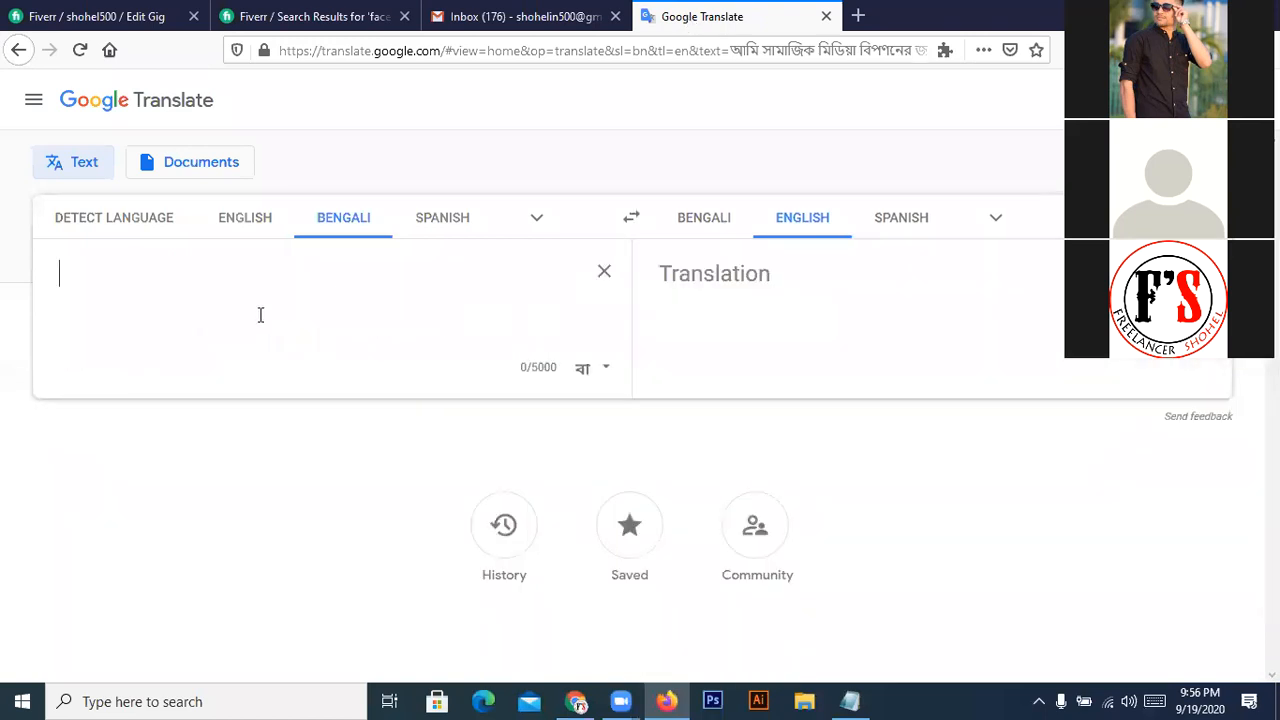
text(amar)
key(space)
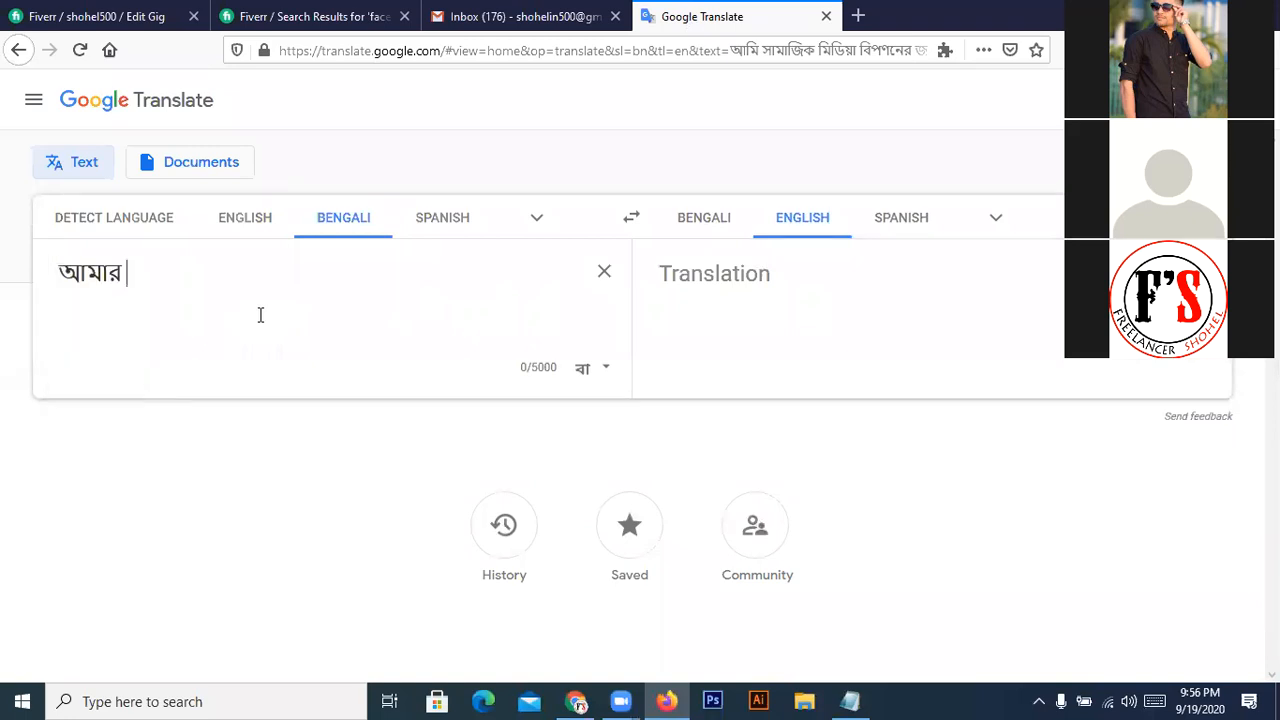
text(porisheba)
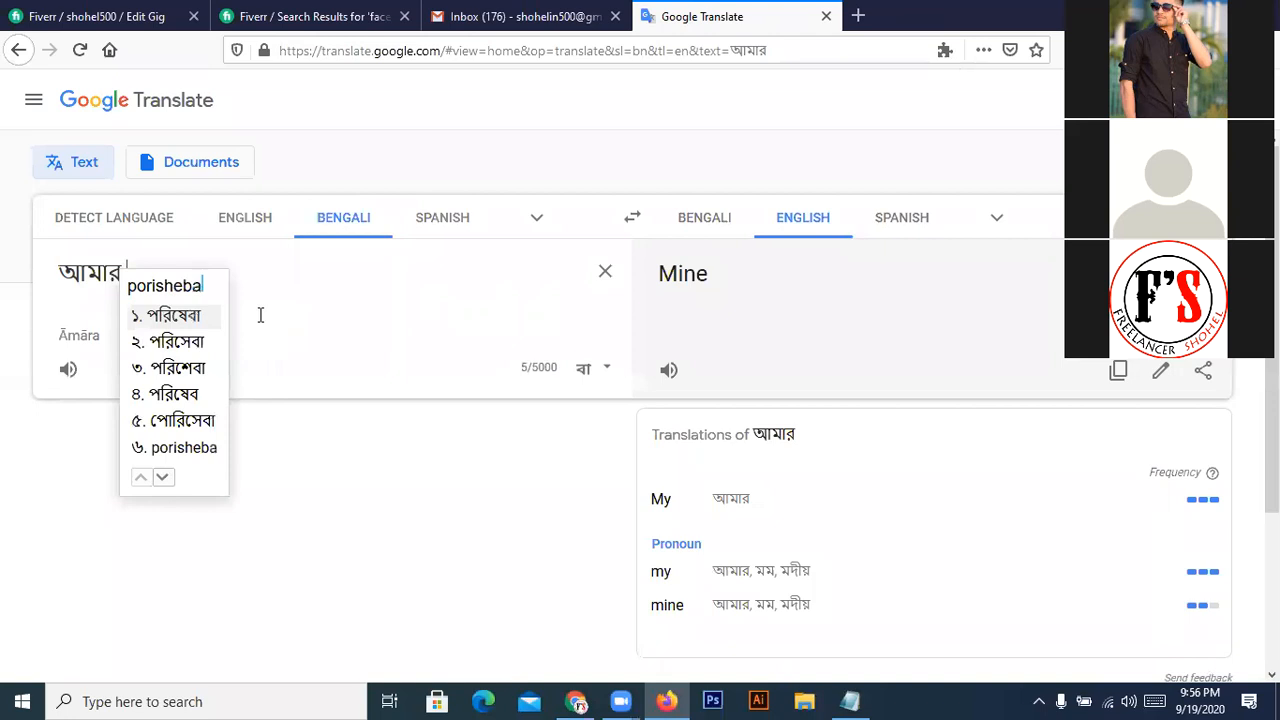
text(g)
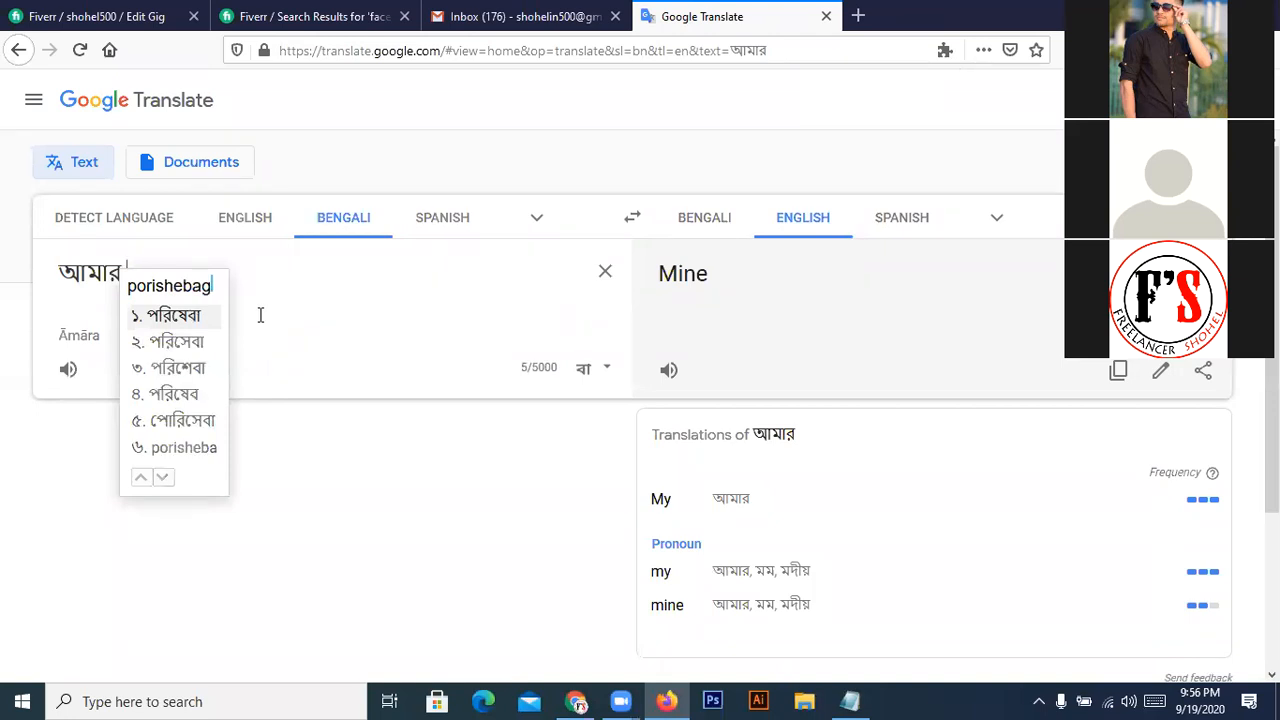
text(uli)
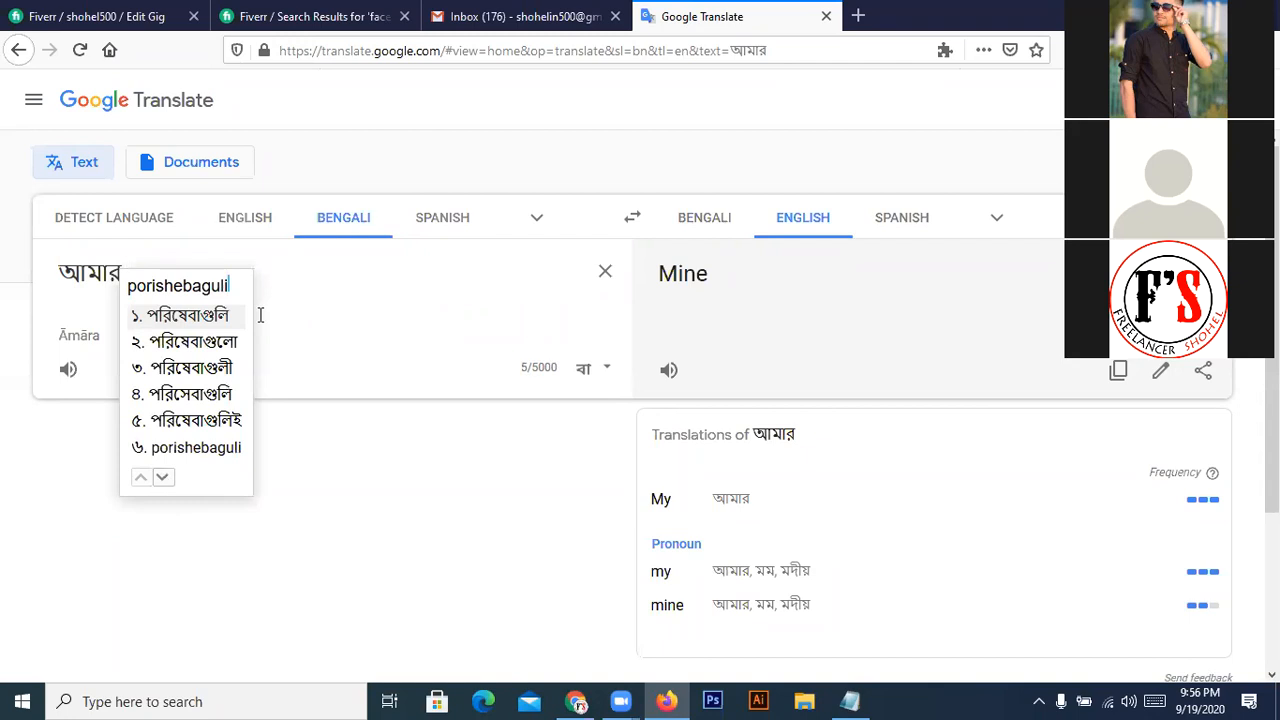
key(space)
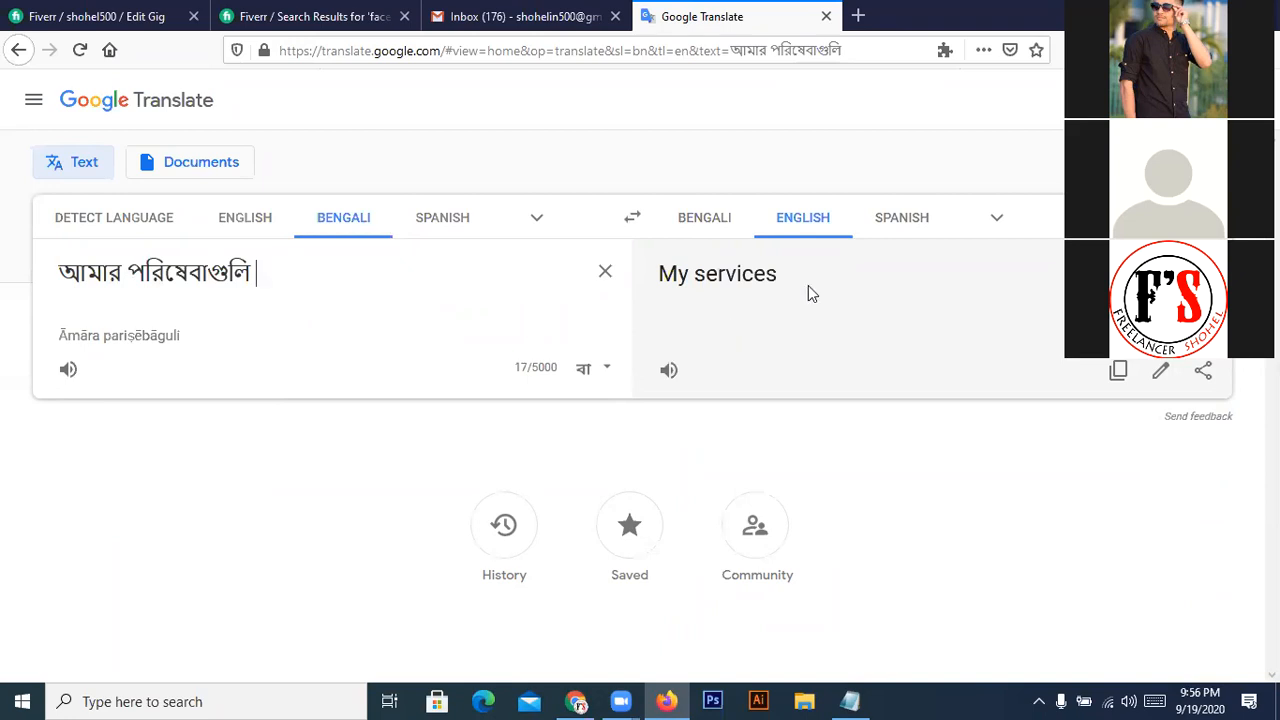
- Copy the translation "My services" into the Fiverr gig description on the empty line below the second bullet point
click(1118, 372)
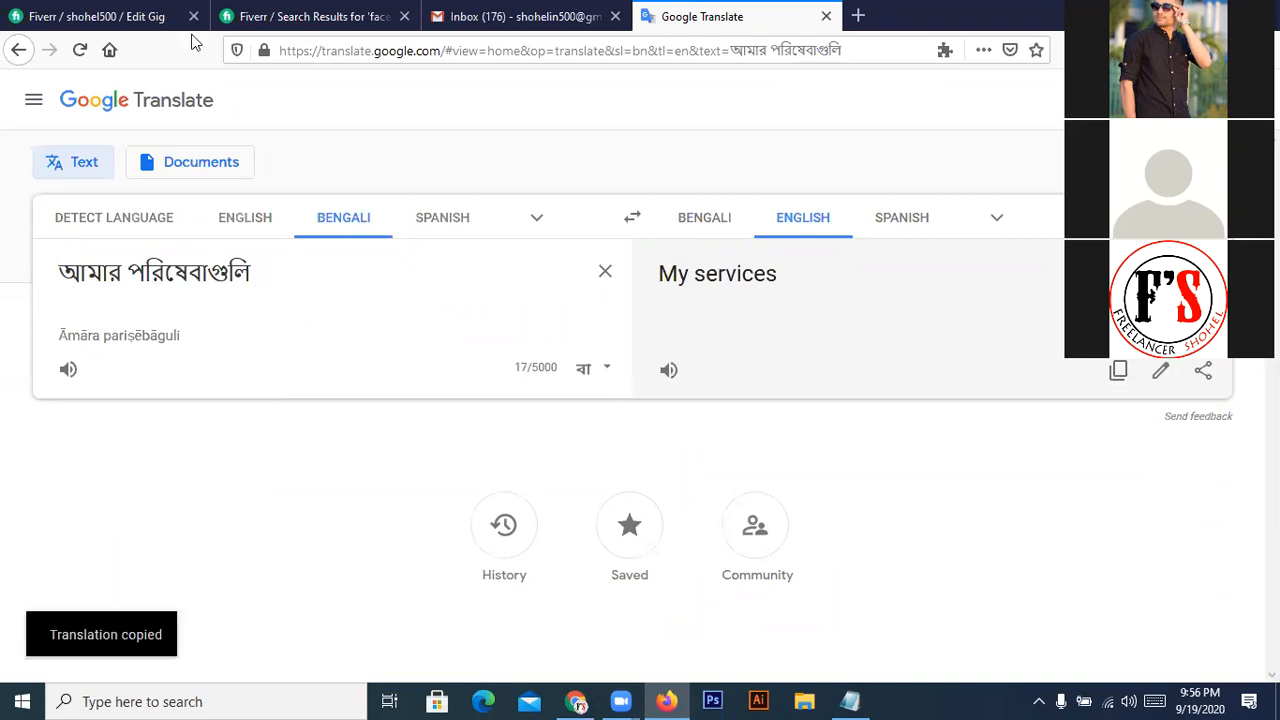
click(157, 8)
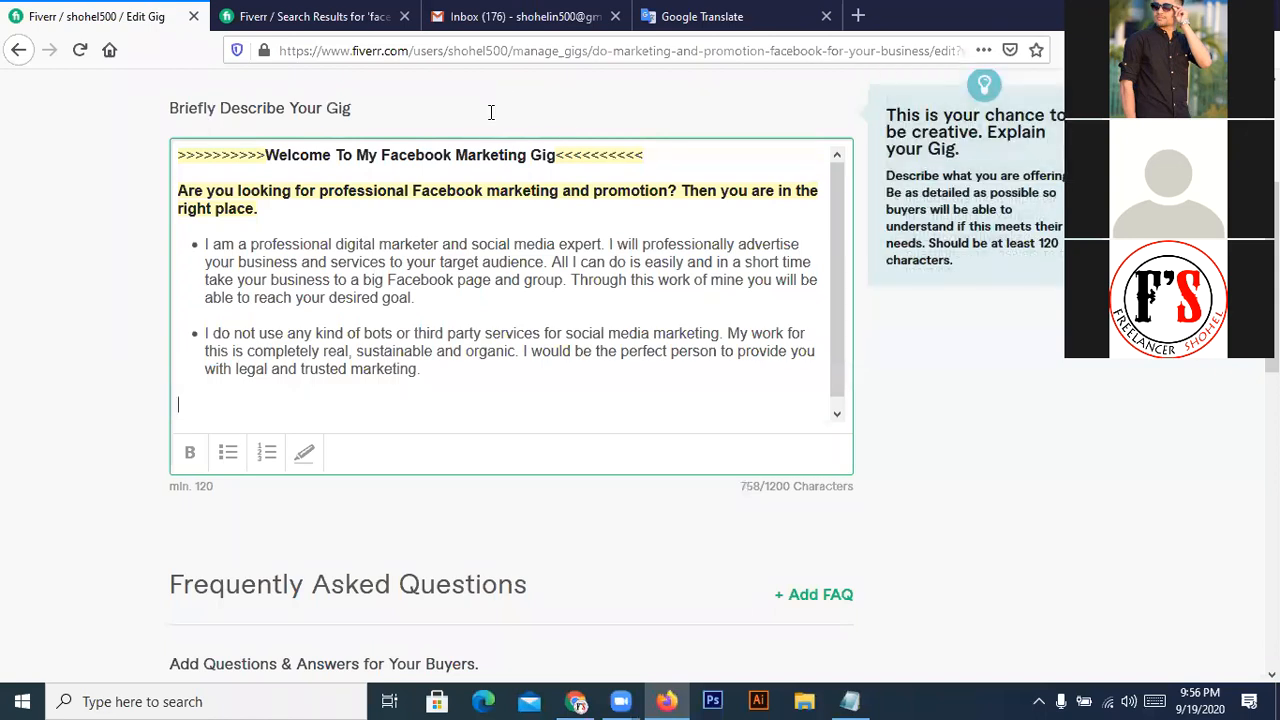
key(ctrl+v)
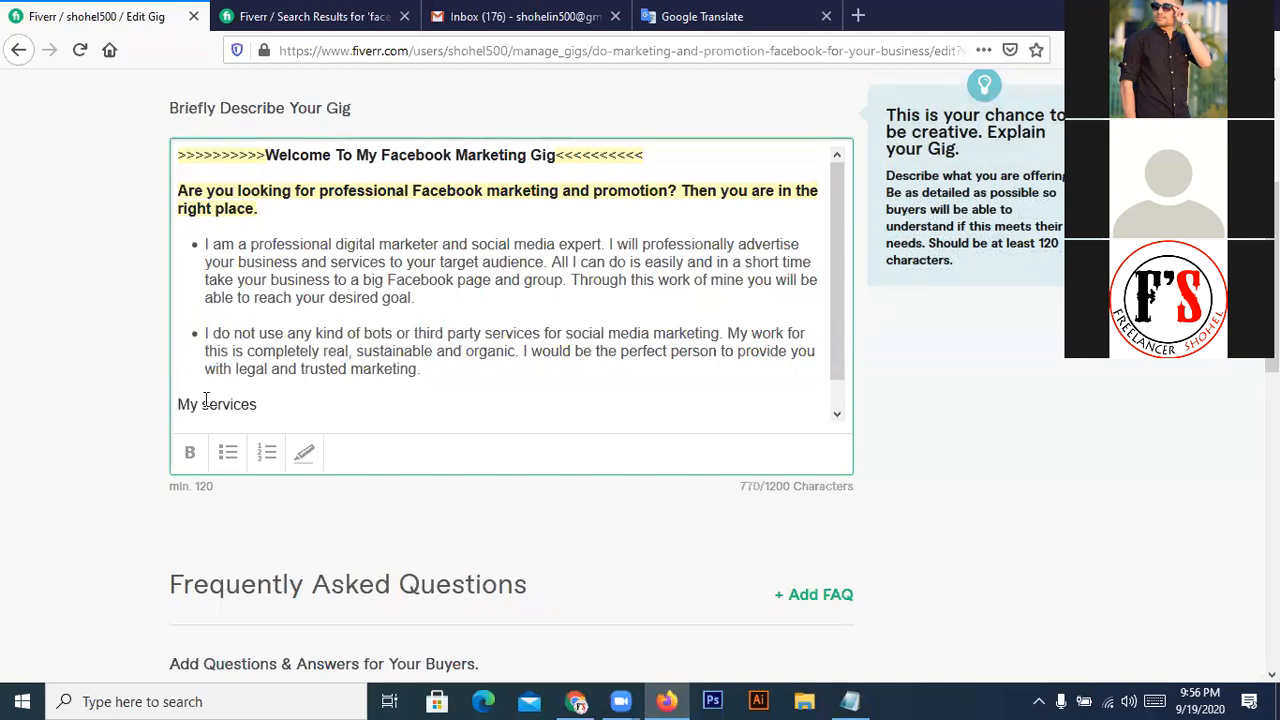
- Add a colon after "My services" in the gig description and make the line bold and highlighted
drag(253, 404, 178, 404)
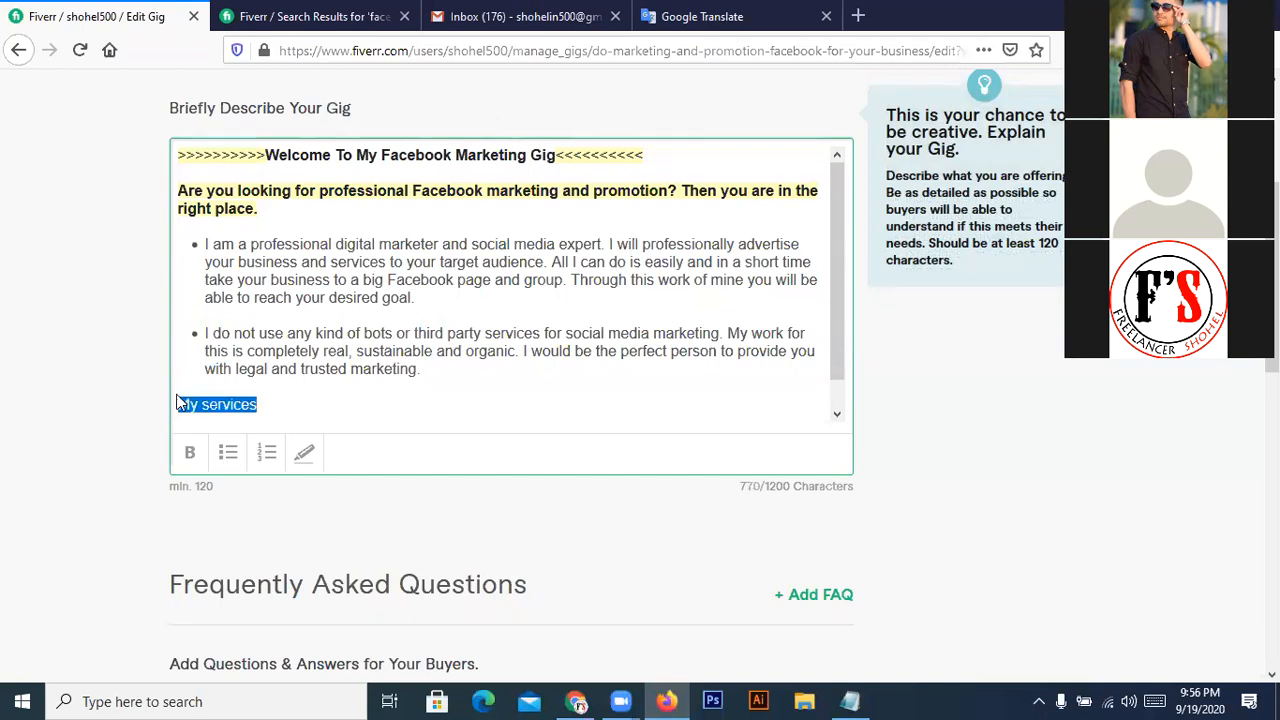
click(290, 405)
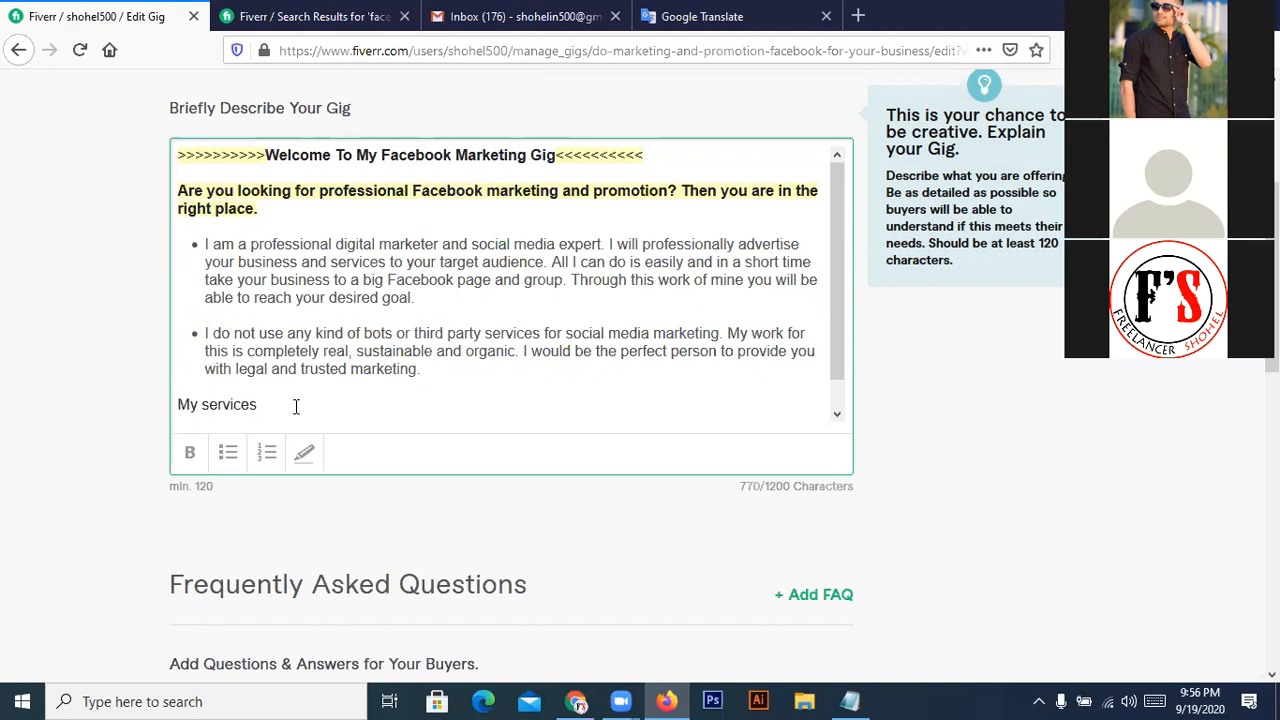
text(:)
drag(269, 405, 165, 411)
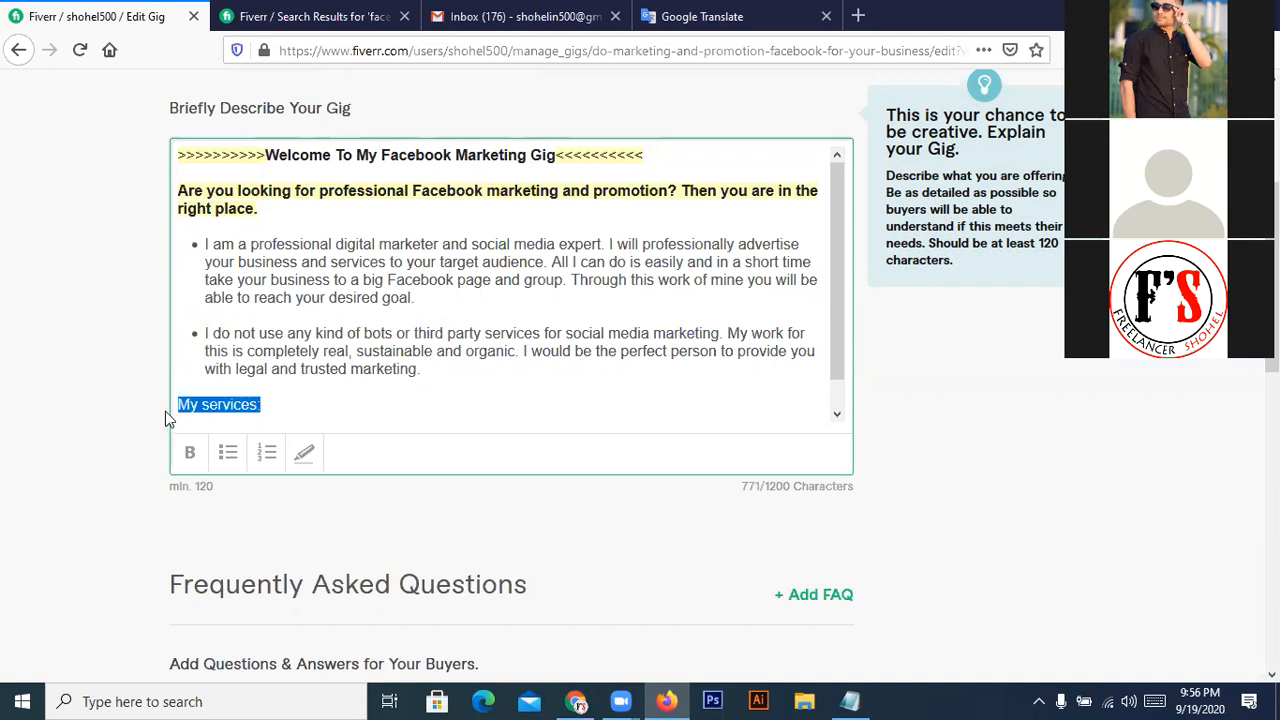
click(189, 453)
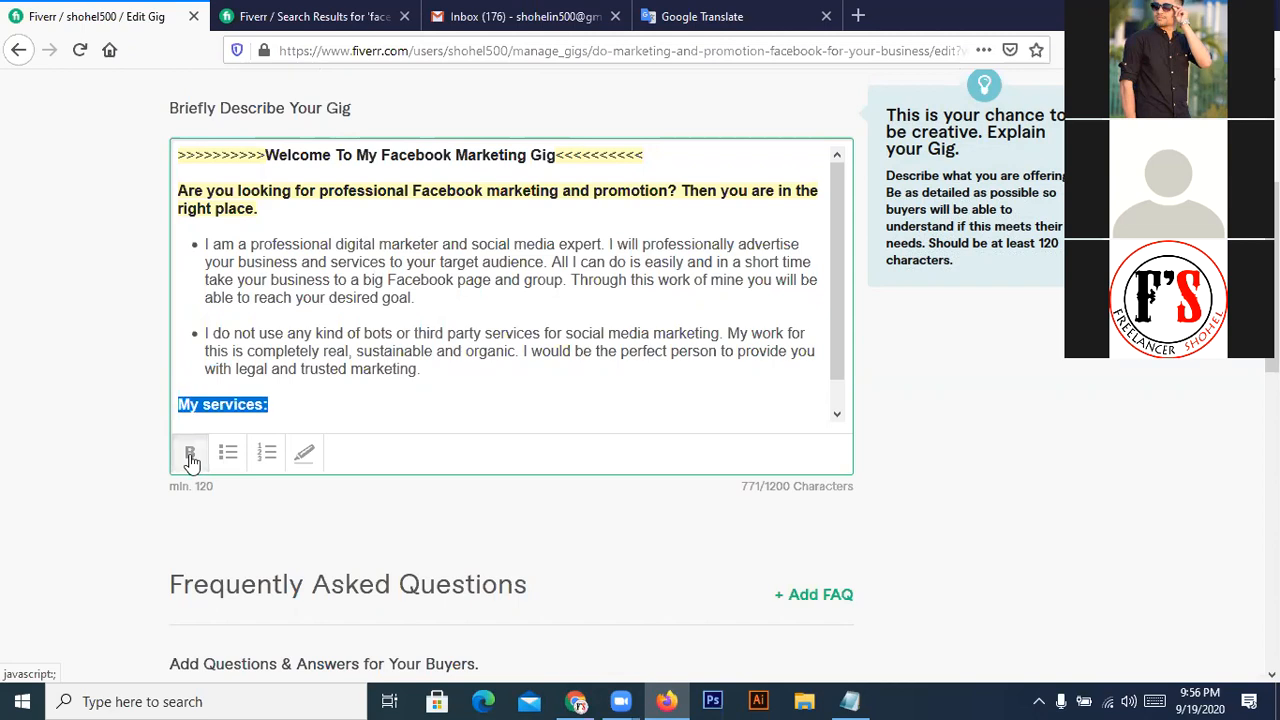
click(303, 452)
click(304, 388)
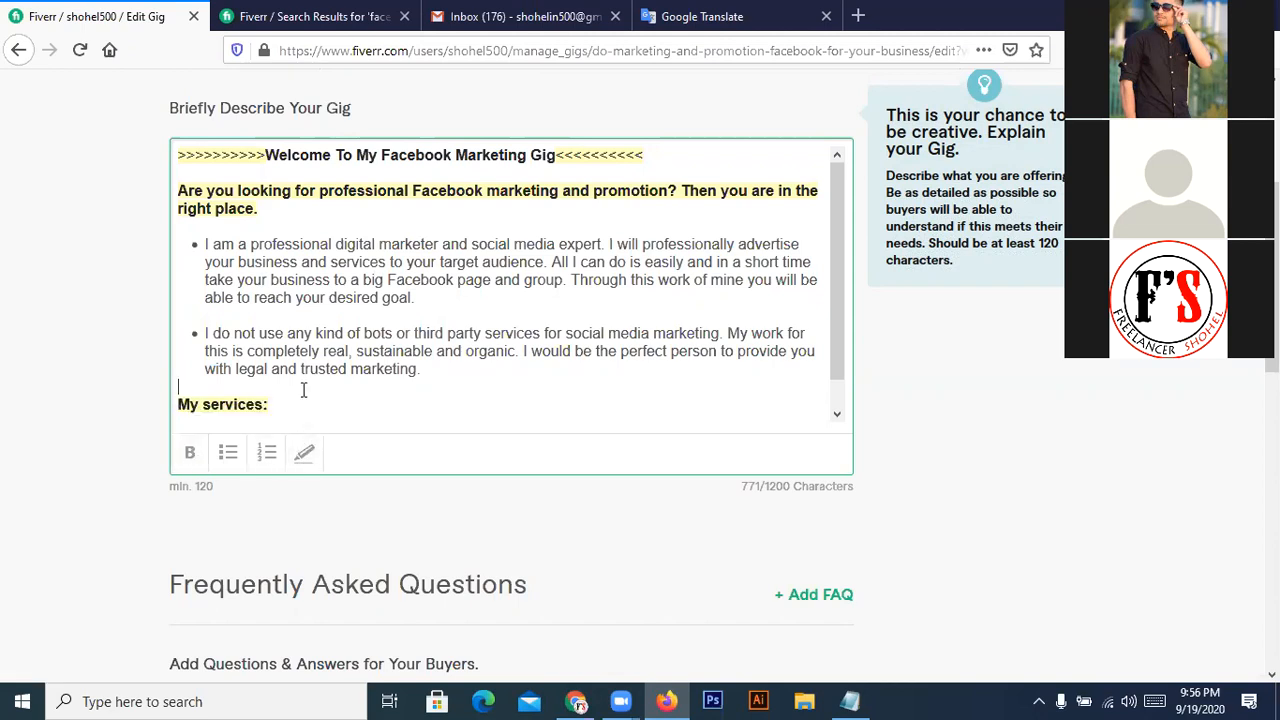
- Start a new line below the "My services:" heading in the gig description
click(292, 407)
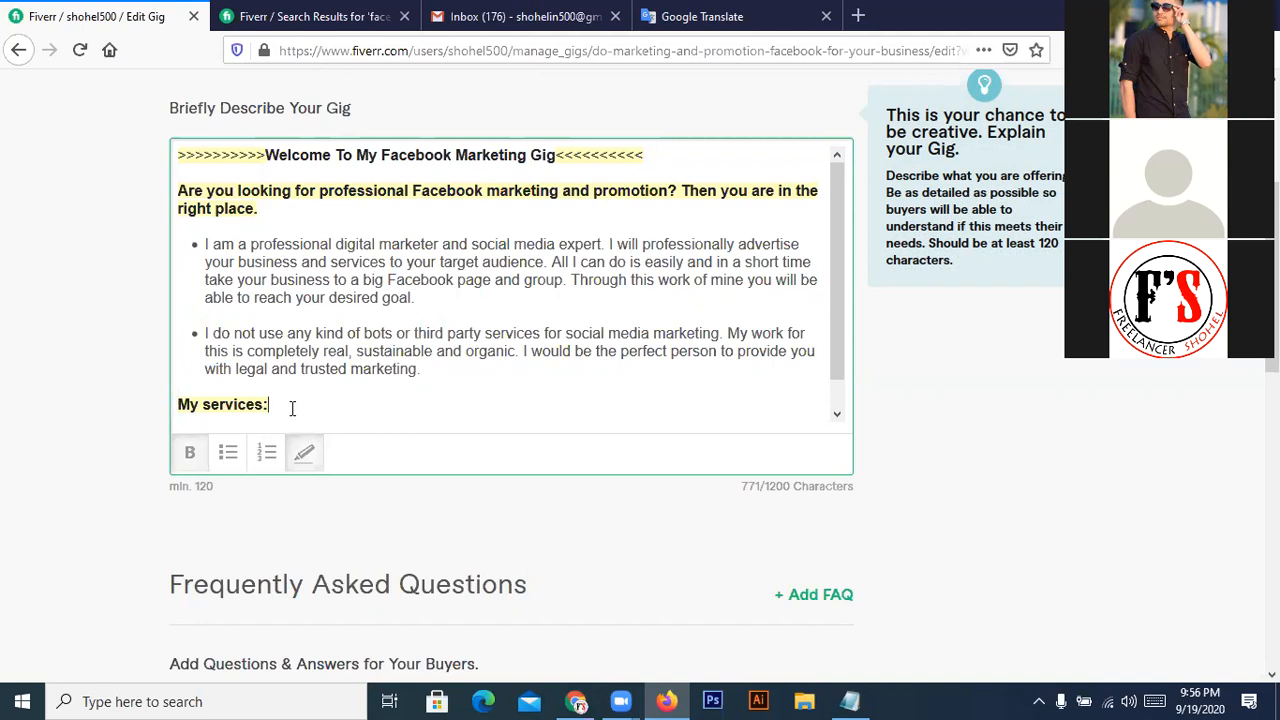
key(Return)
key(Return)
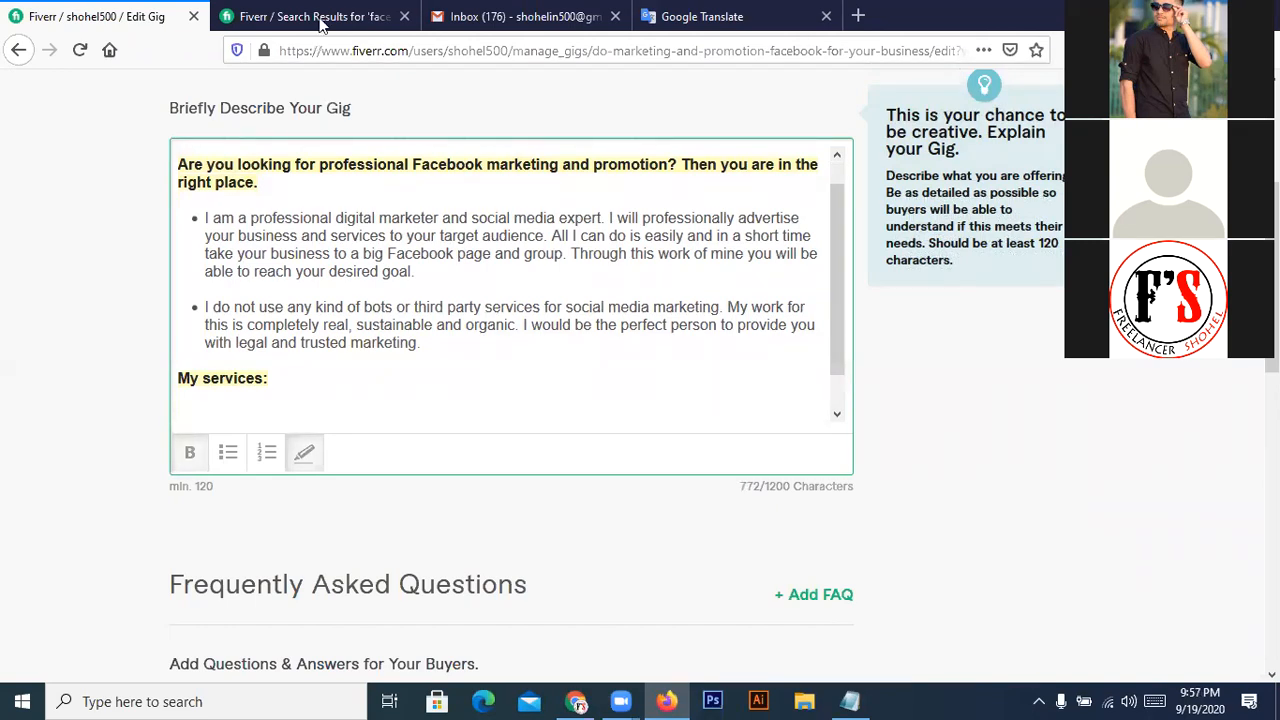
- Switch to Google Translate and replace the Bengali source text with "আপনার"
click(683, 20)
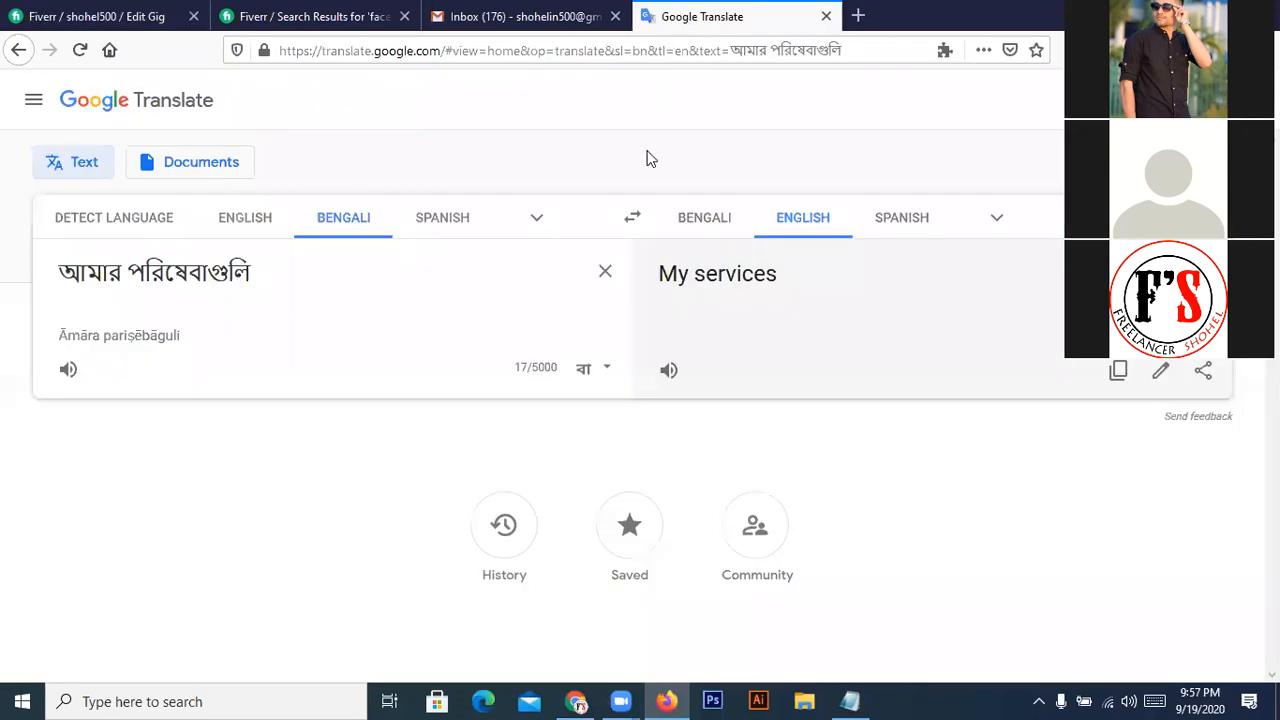
click(605, 271)
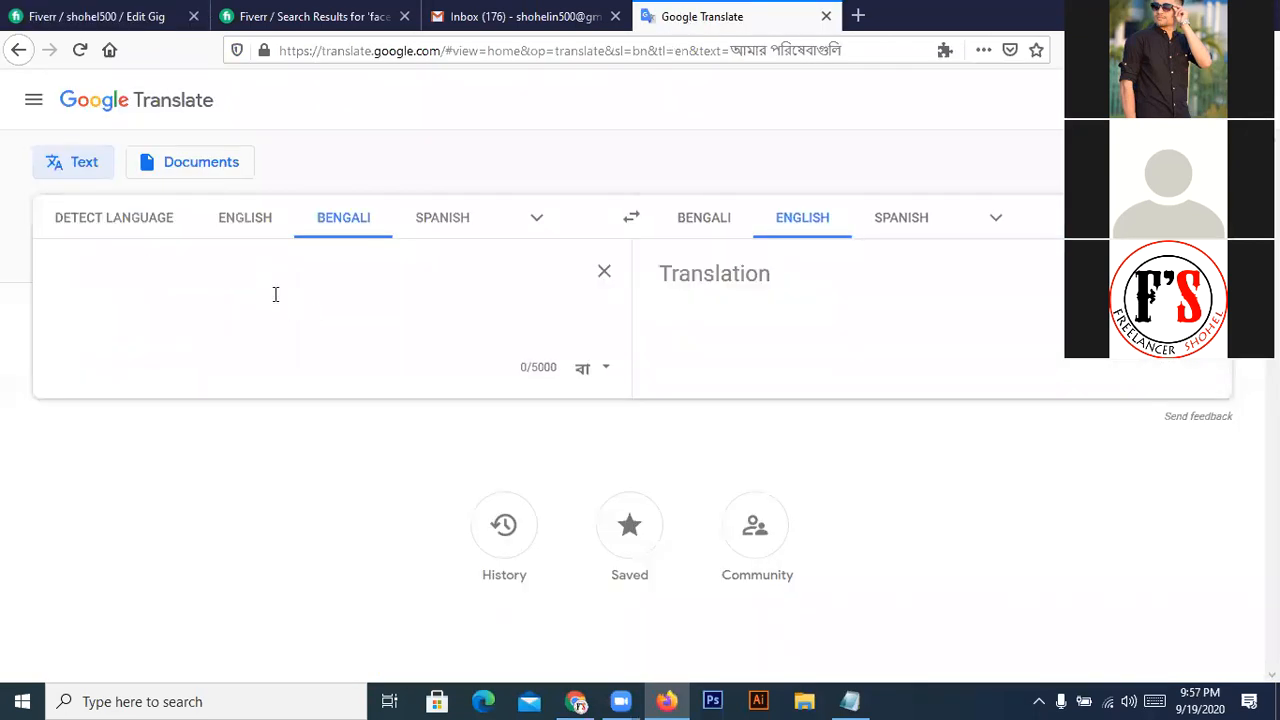
text(apnar)
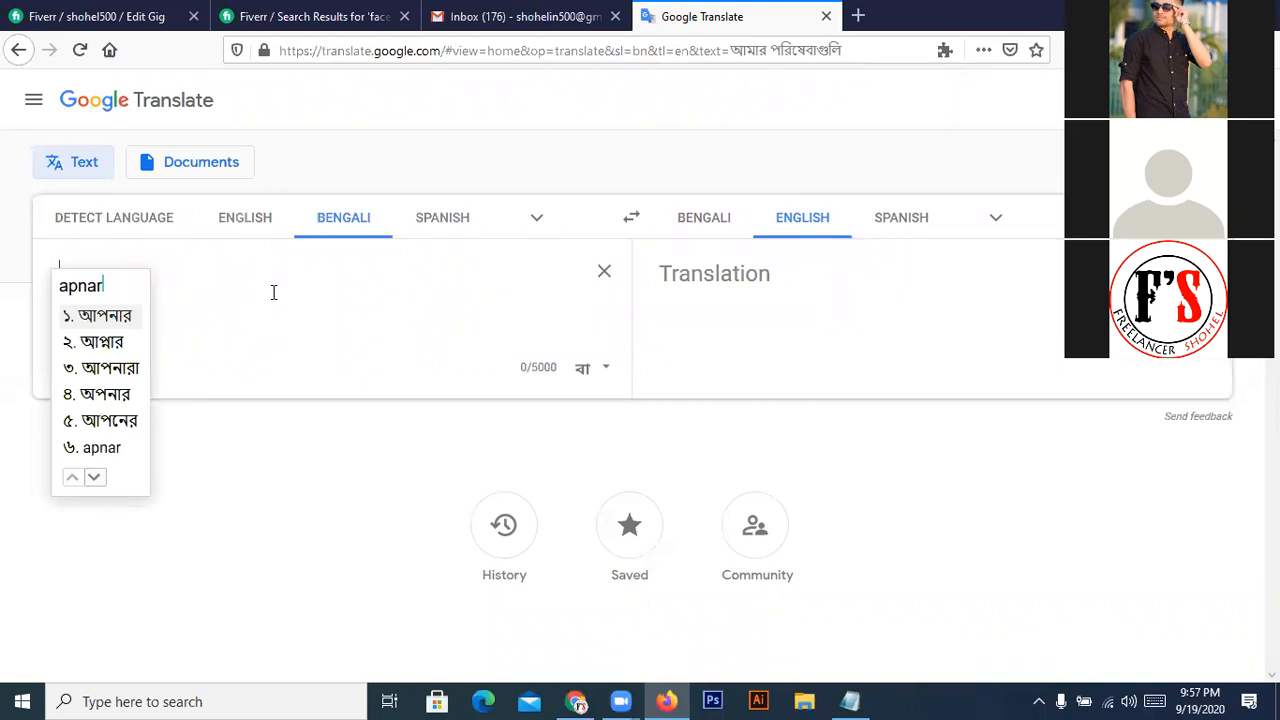
key(space)
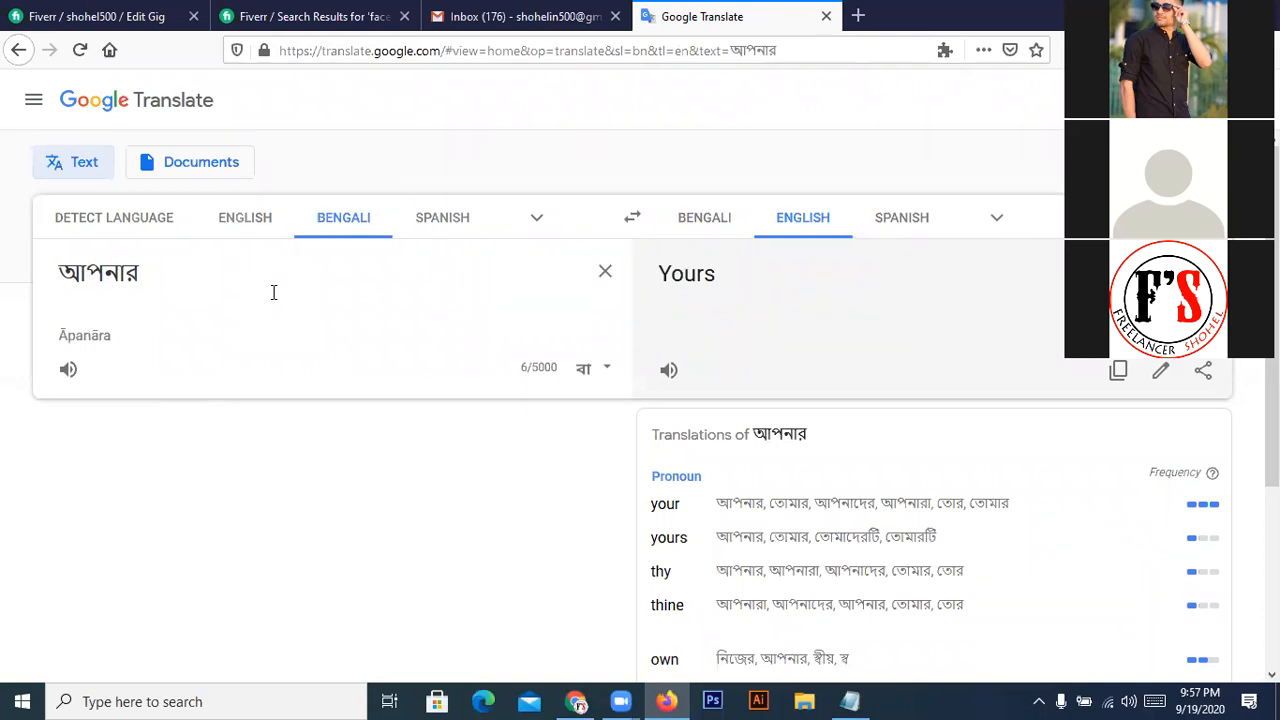
- Add the word "লক্ষ্যবস্তু" after "আপনার" in the Bengali source text, correcting its spelling
text(lokhobosto)
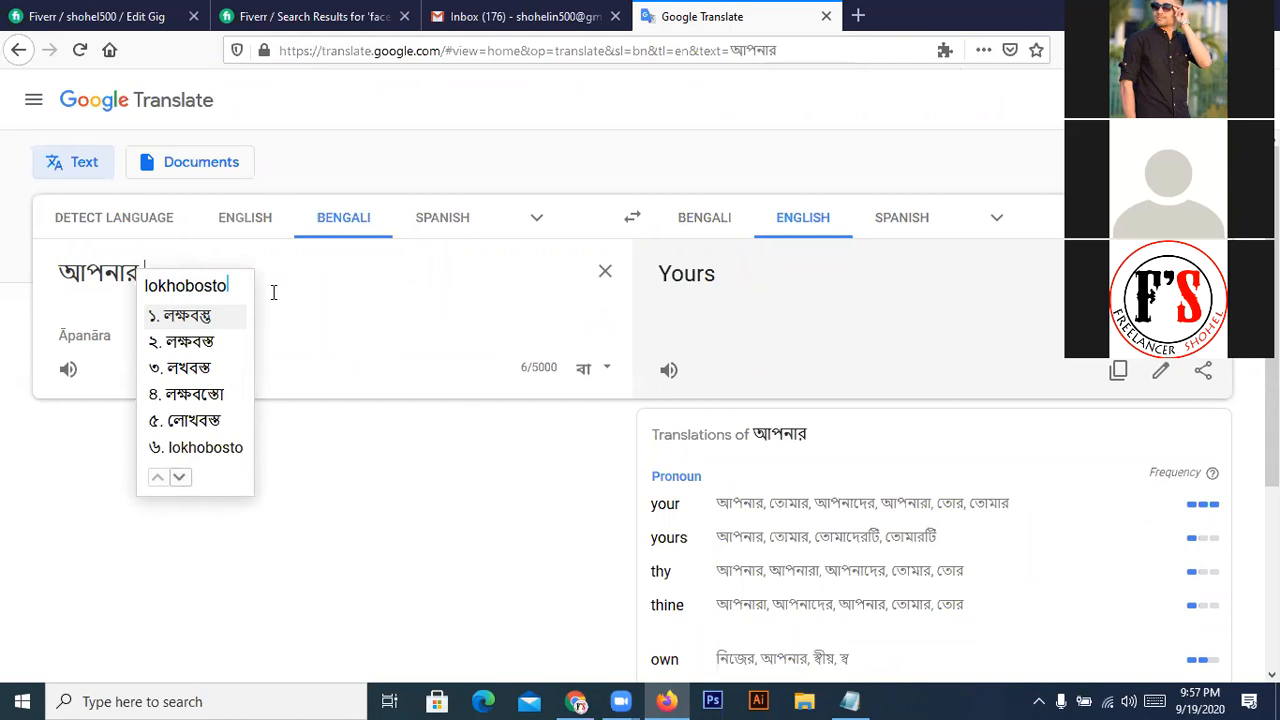
key(Return)
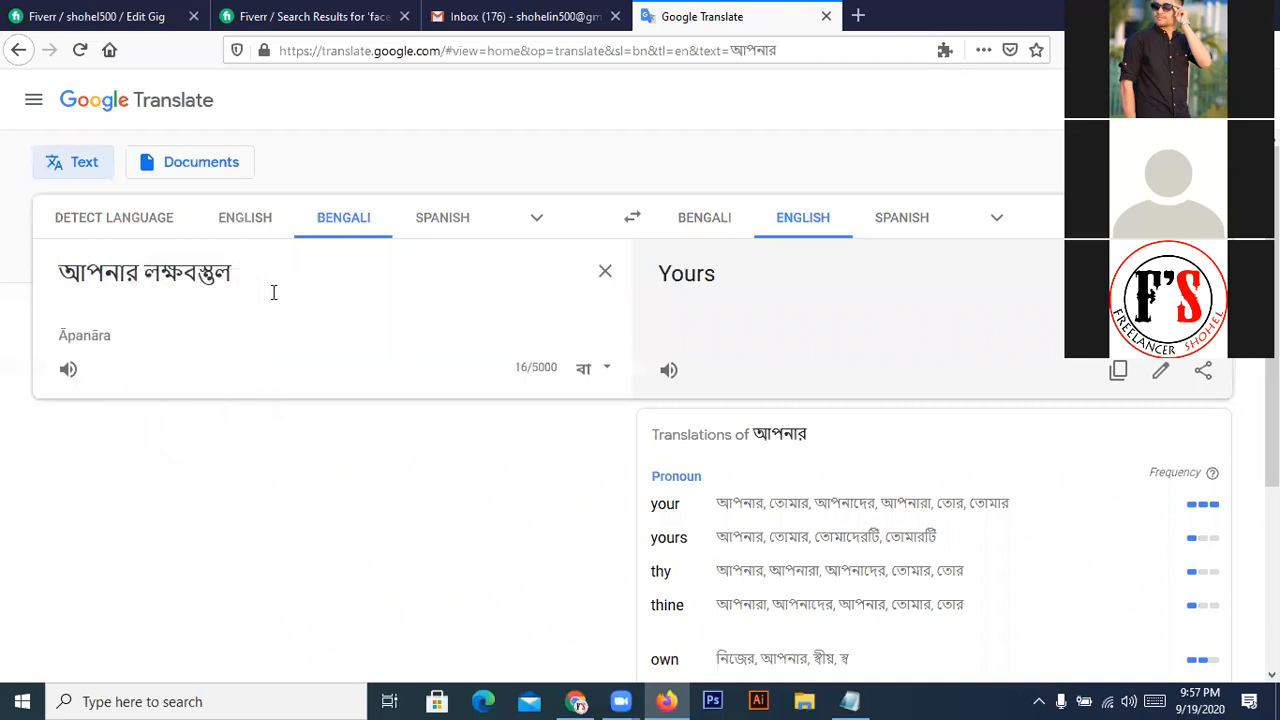
key(BackSpace)
key(BackSpace)
key(BackSpace)
key(BackSpace)
key(BackSpace)
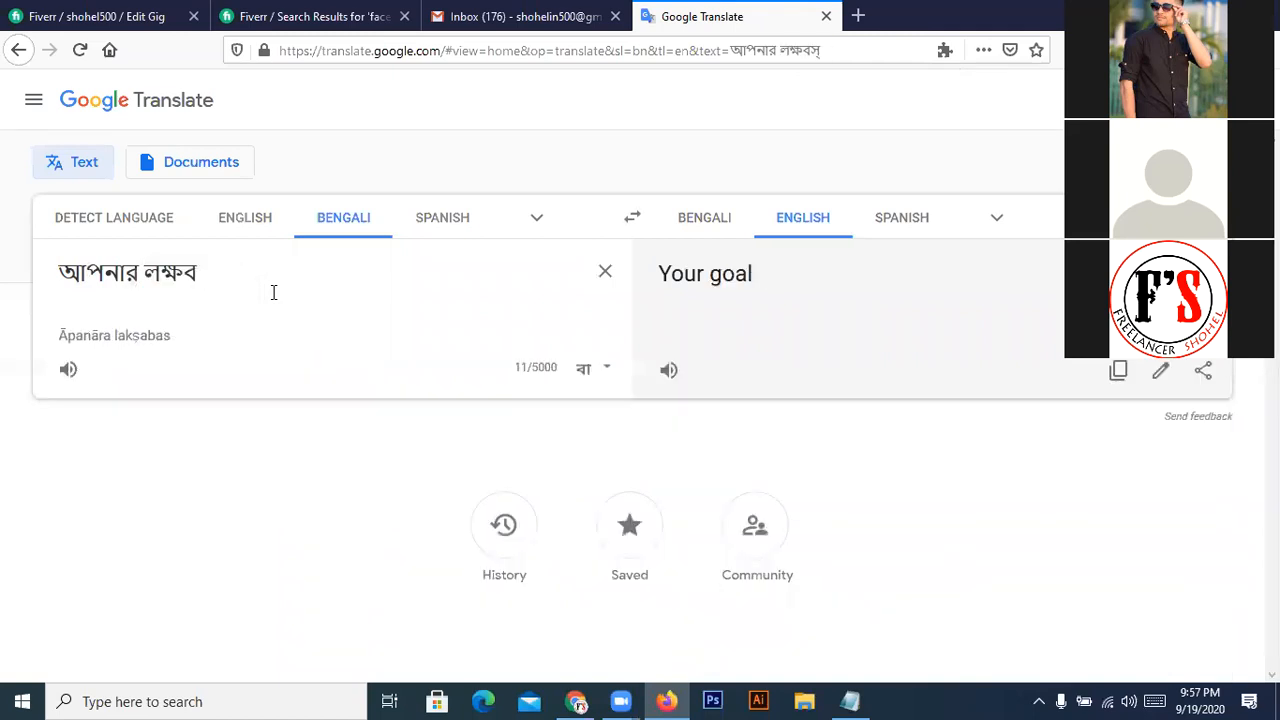
text(্যবস্থ)
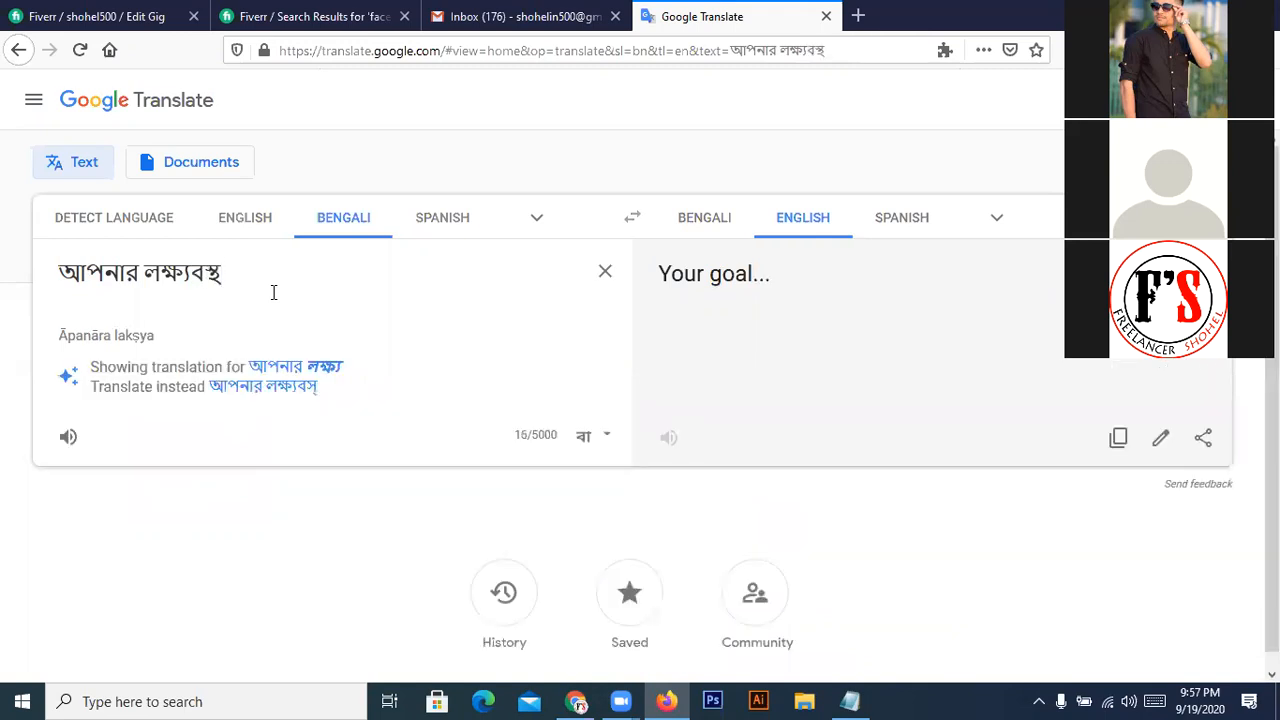
key(BackSpace)
key(BackSpace)
text(্তু)
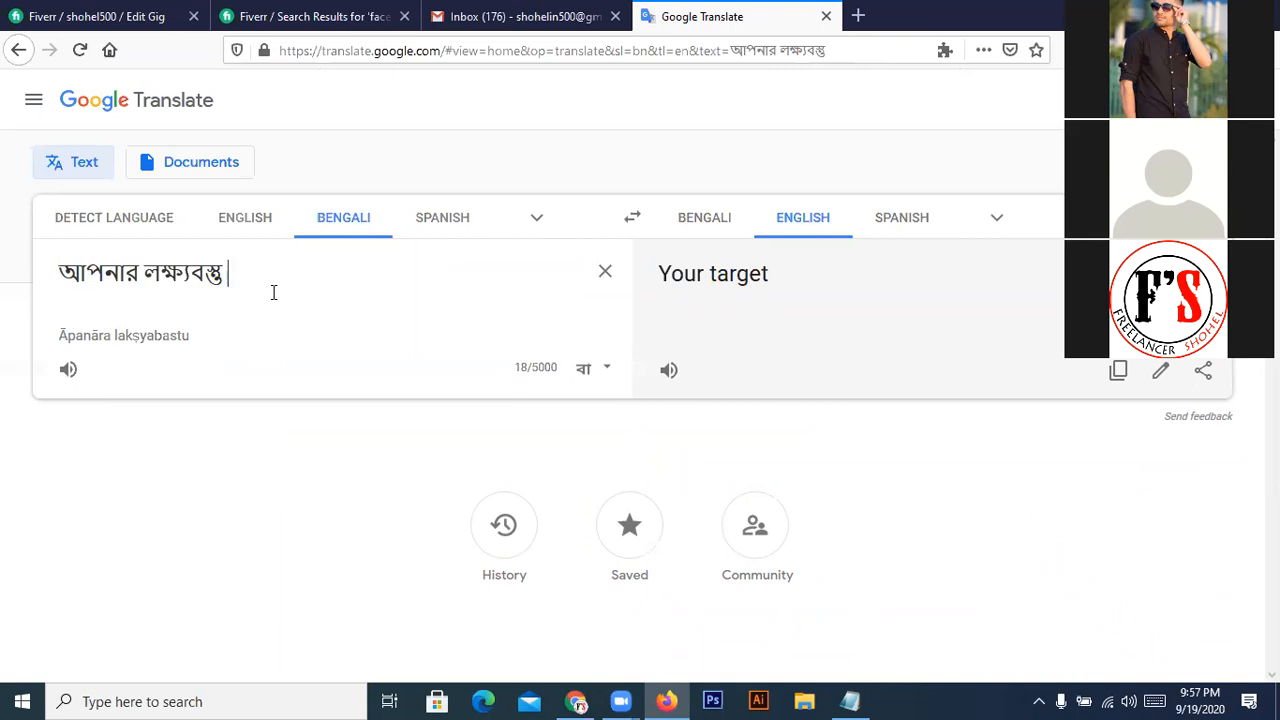
- Continue the Bengali sentence with the word "দর্শকদের", using the suggested spelling
text( dor)
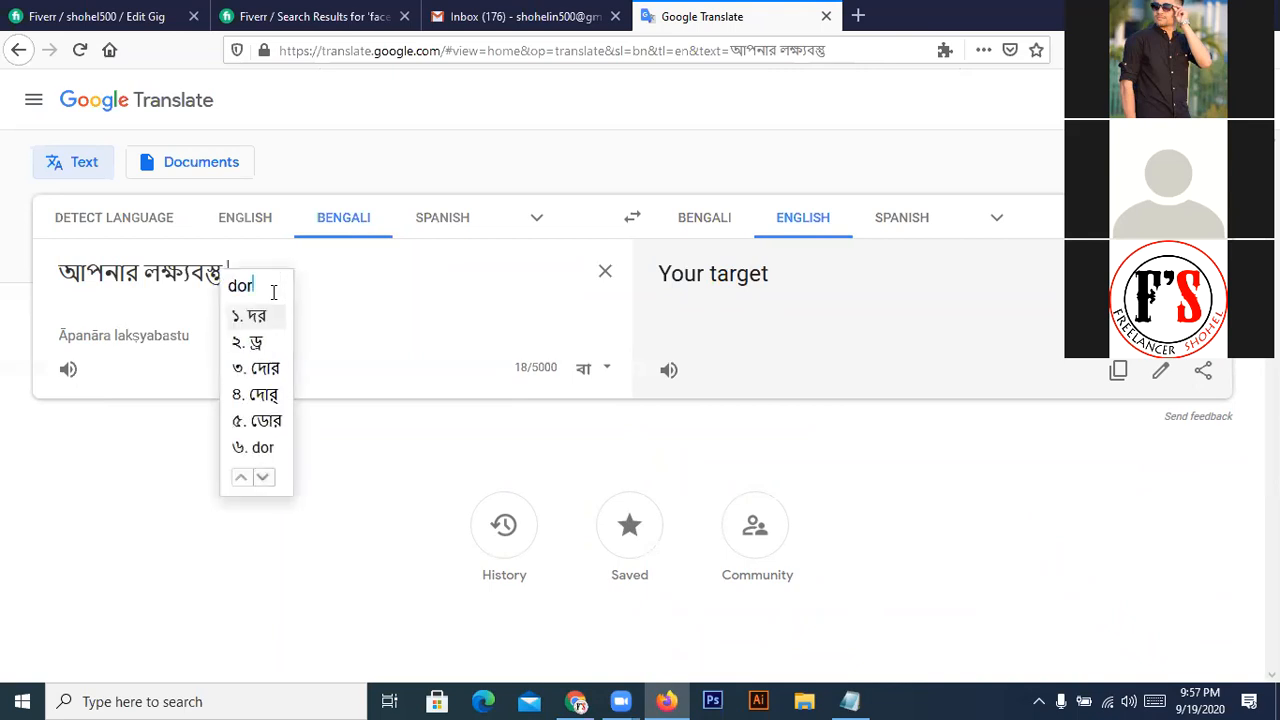
text(shek)
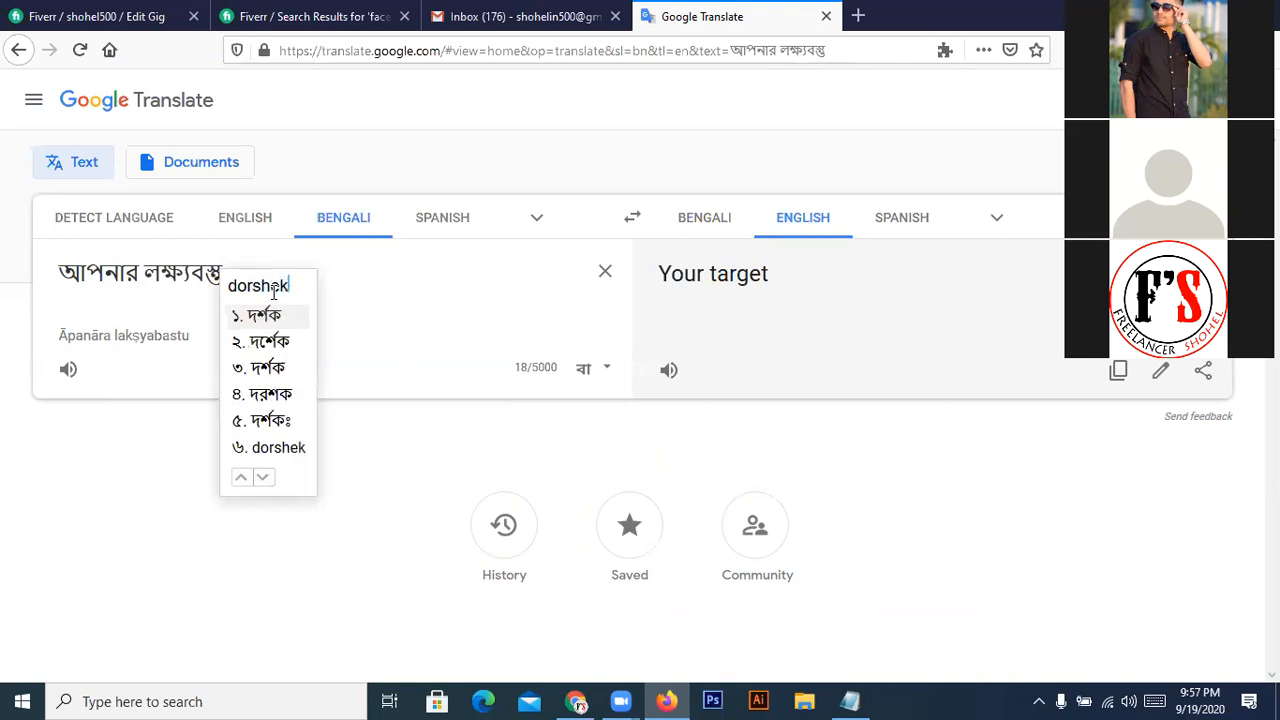
text(deer)
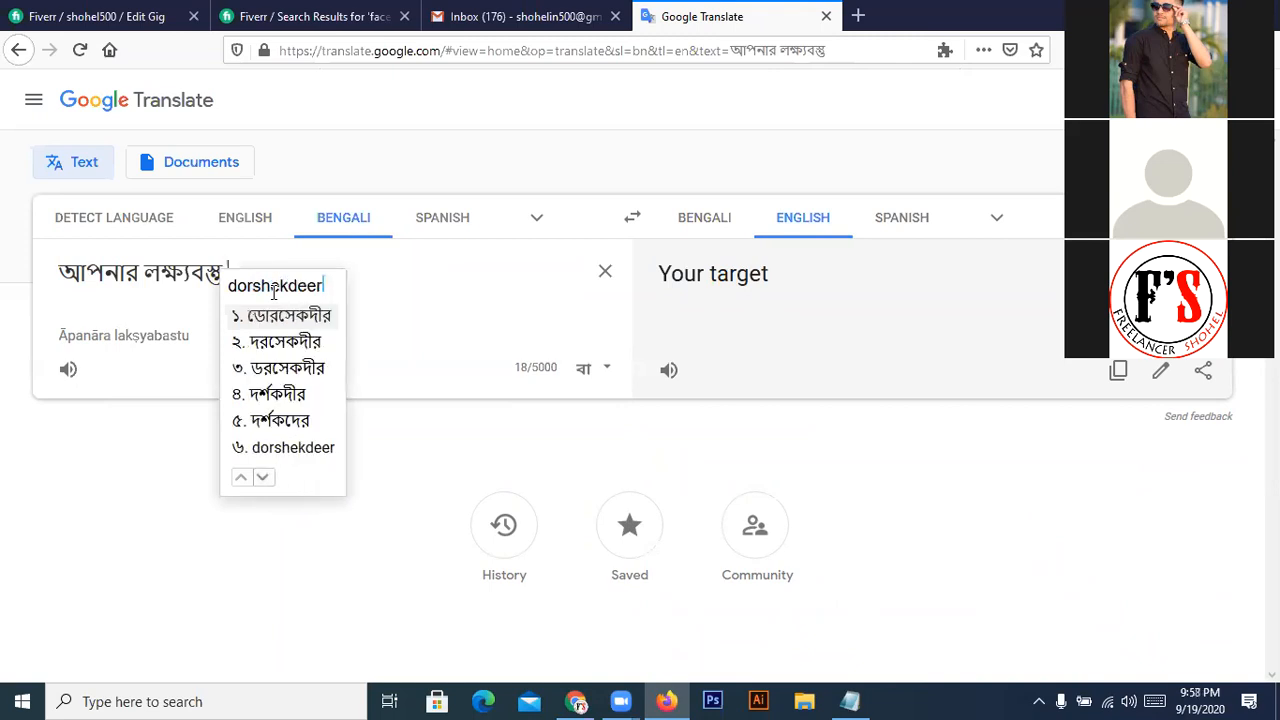
key(BackSpace)
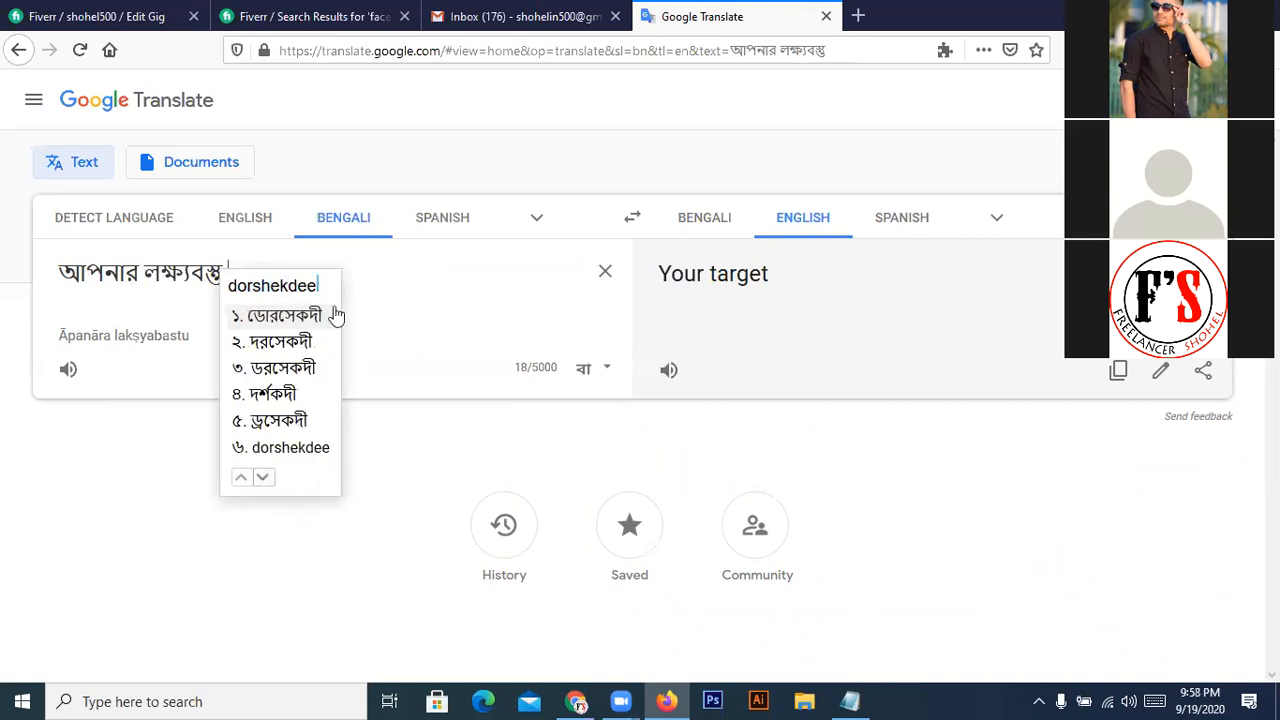
key(BackSpace)
key(BackSpace)
key(BackSpace)
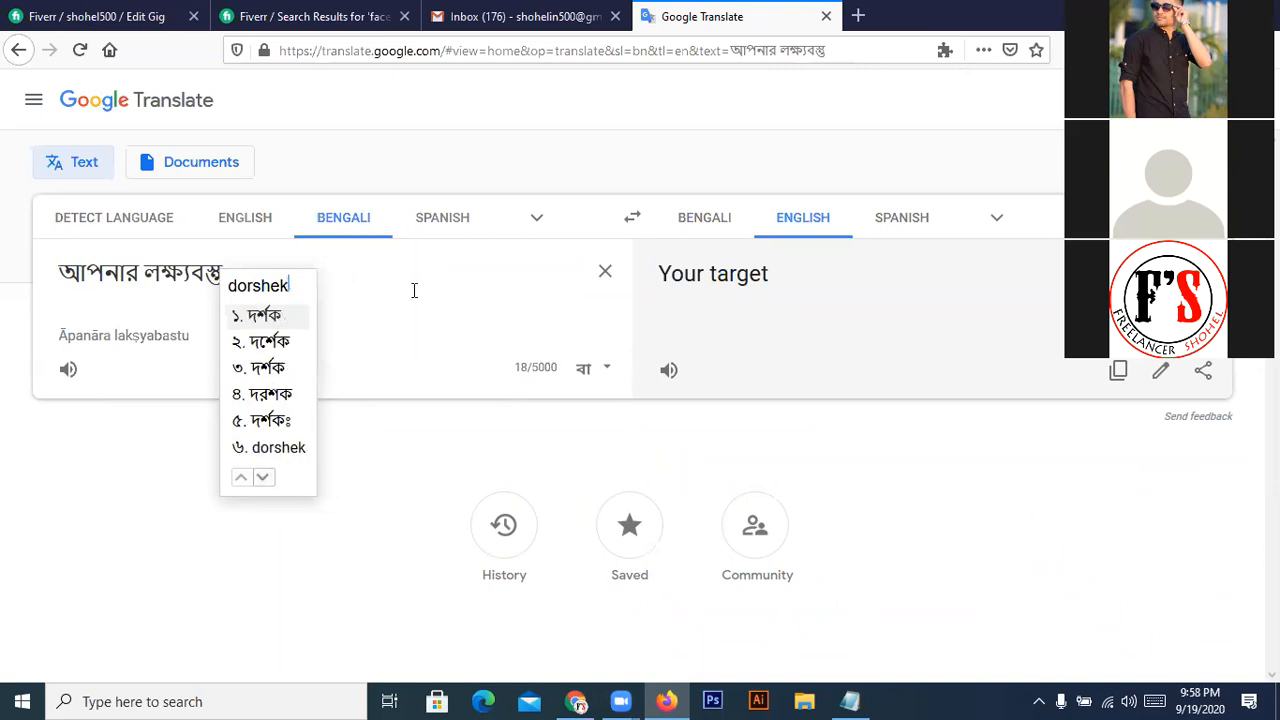
key(BackSpace)
key(BackSpace)
text(okder)
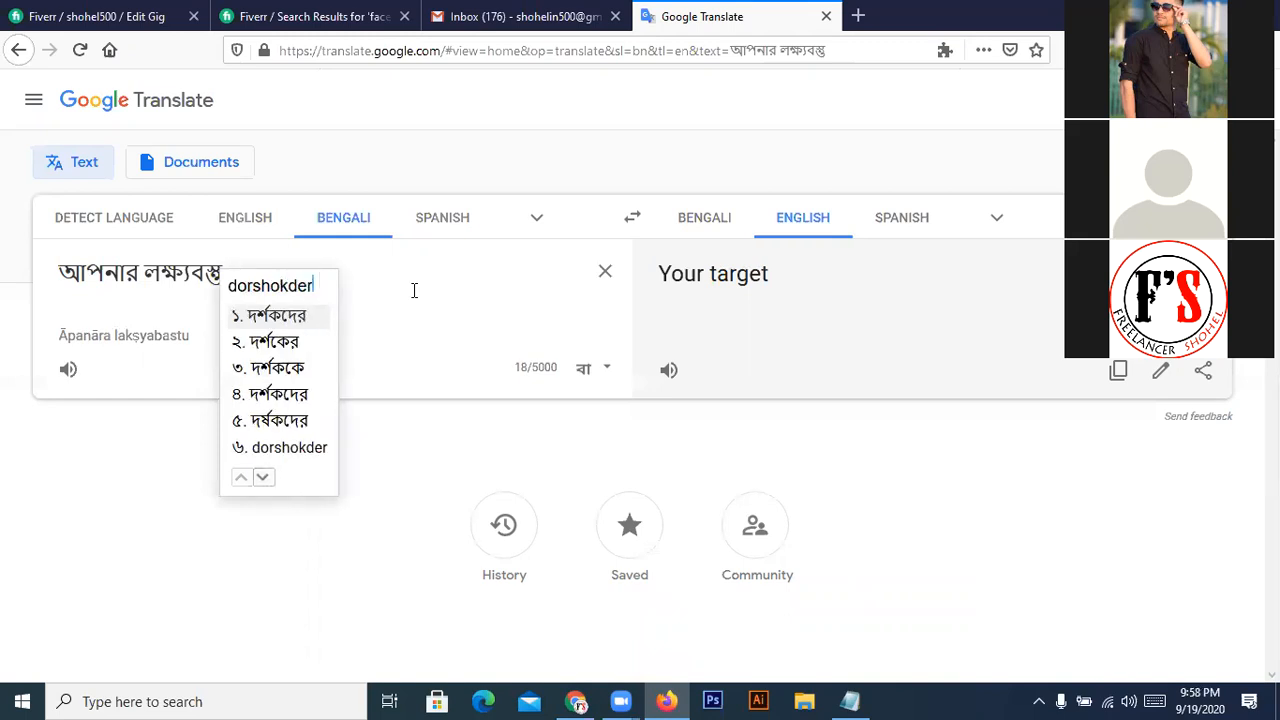
key(space)
- Extend the Bengali sentence with "কাছে আপনার" after "দর্শকদের"
text(kache)
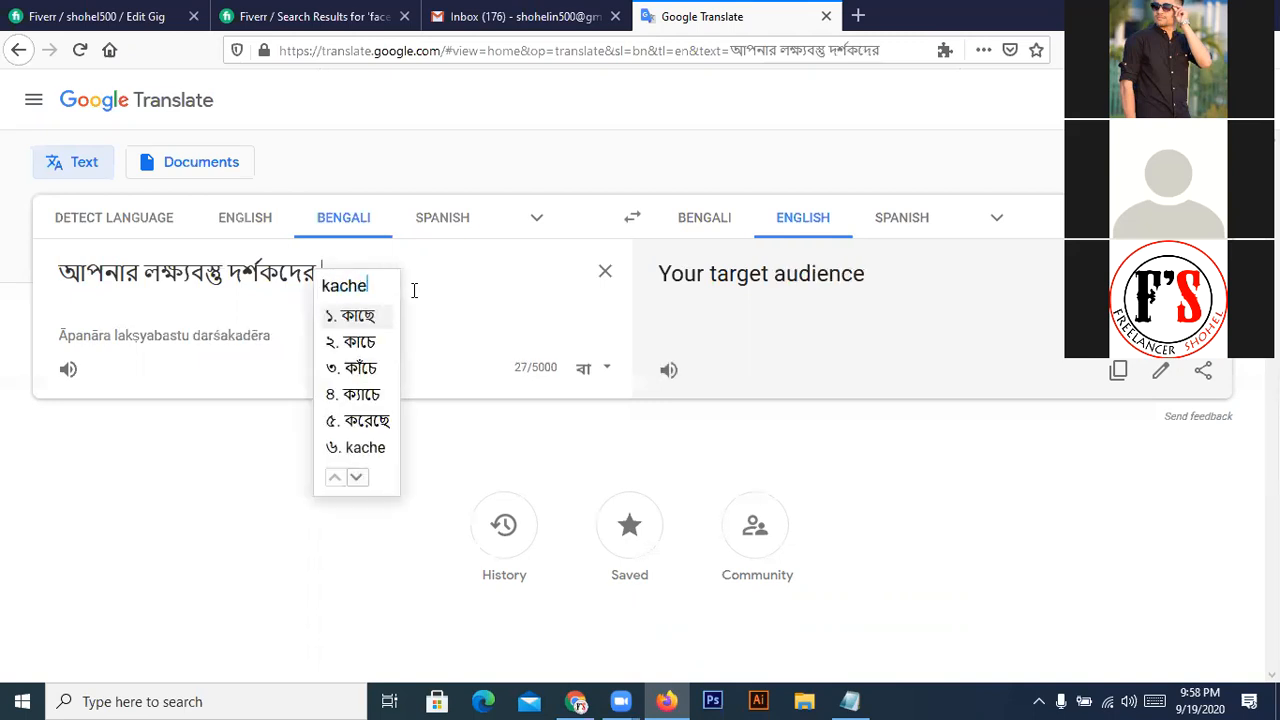
key(space)
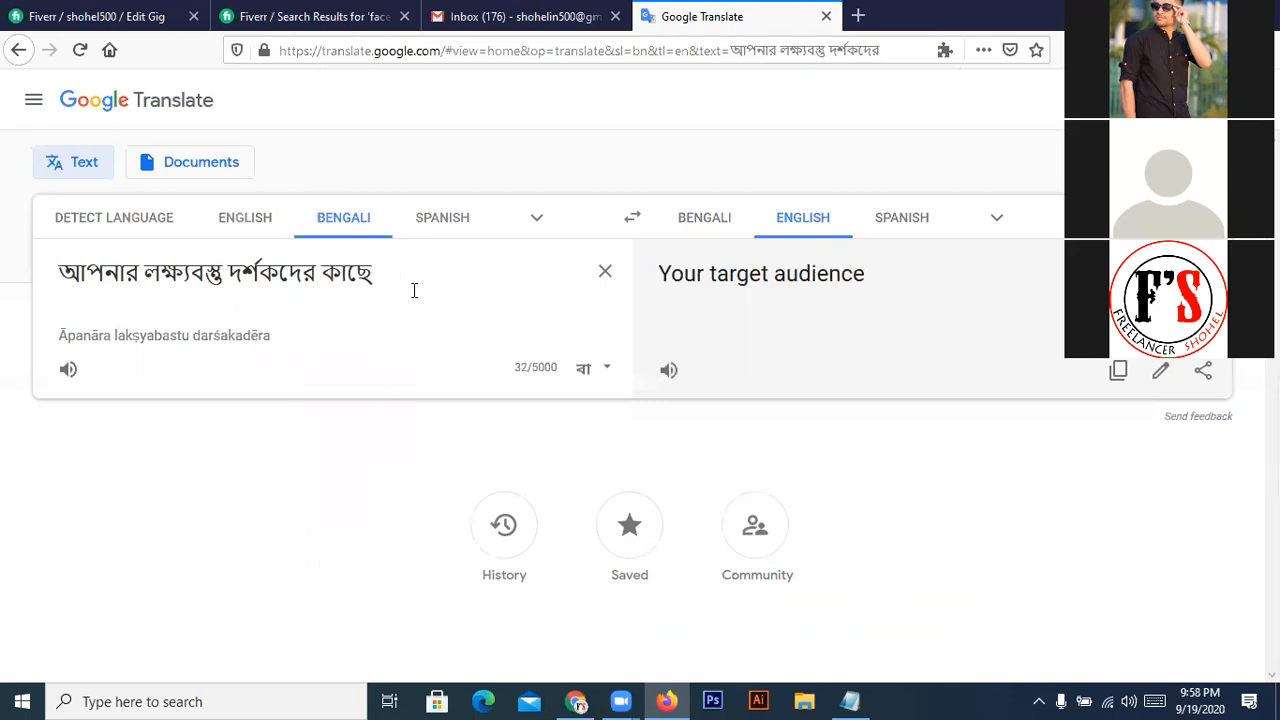
text(apnar)
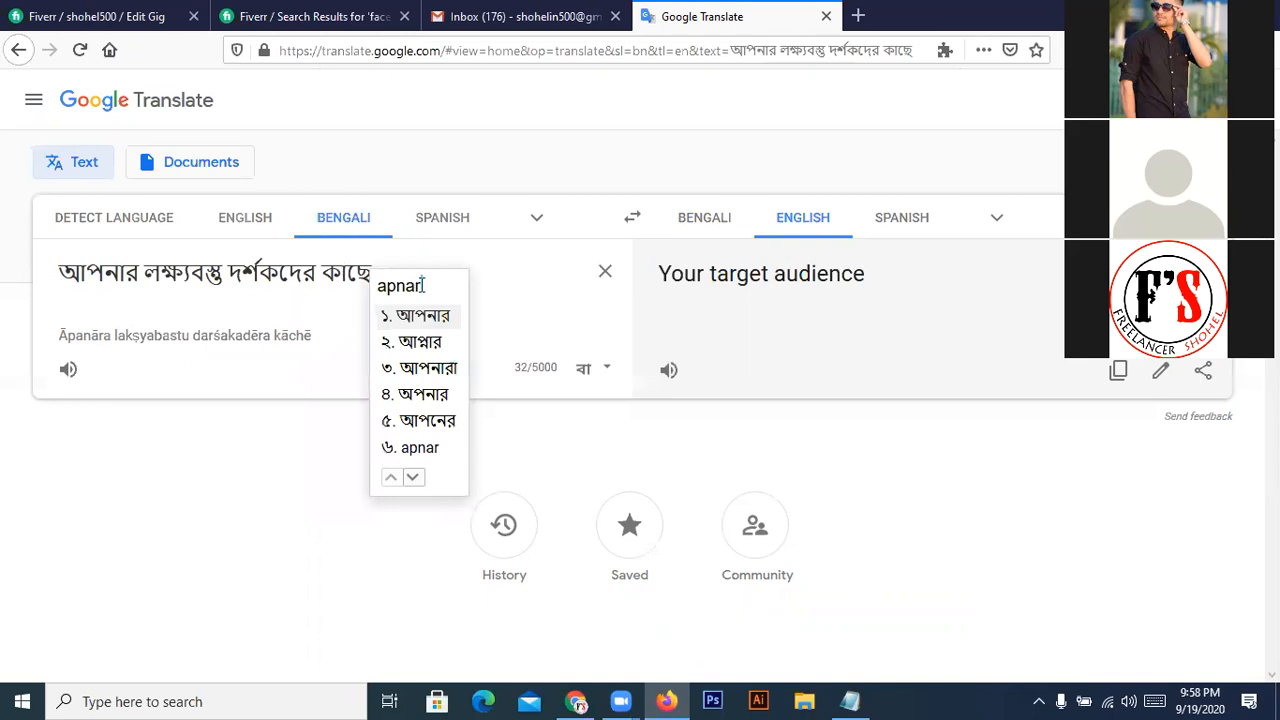
key(space)
- Append "ব্যবসায়ের প্রচার" to the Bengali sentence, using the suggested spellings
text(bebsha)
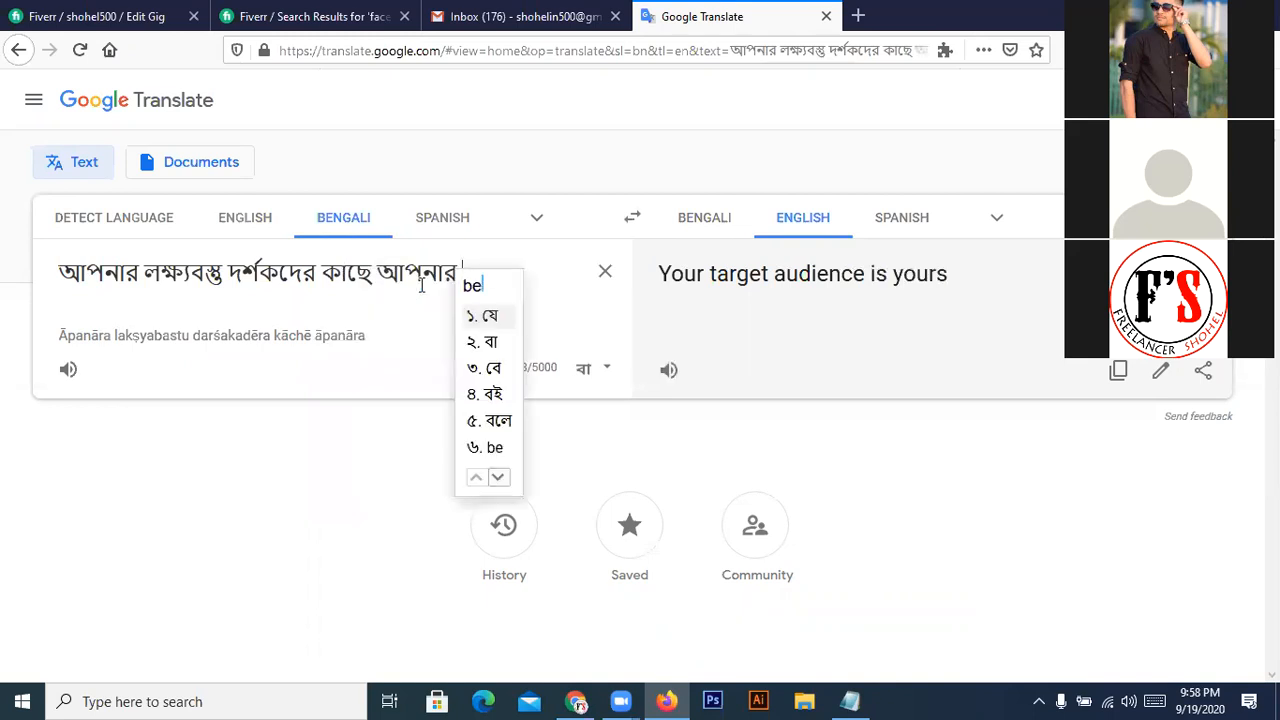
text(yer)
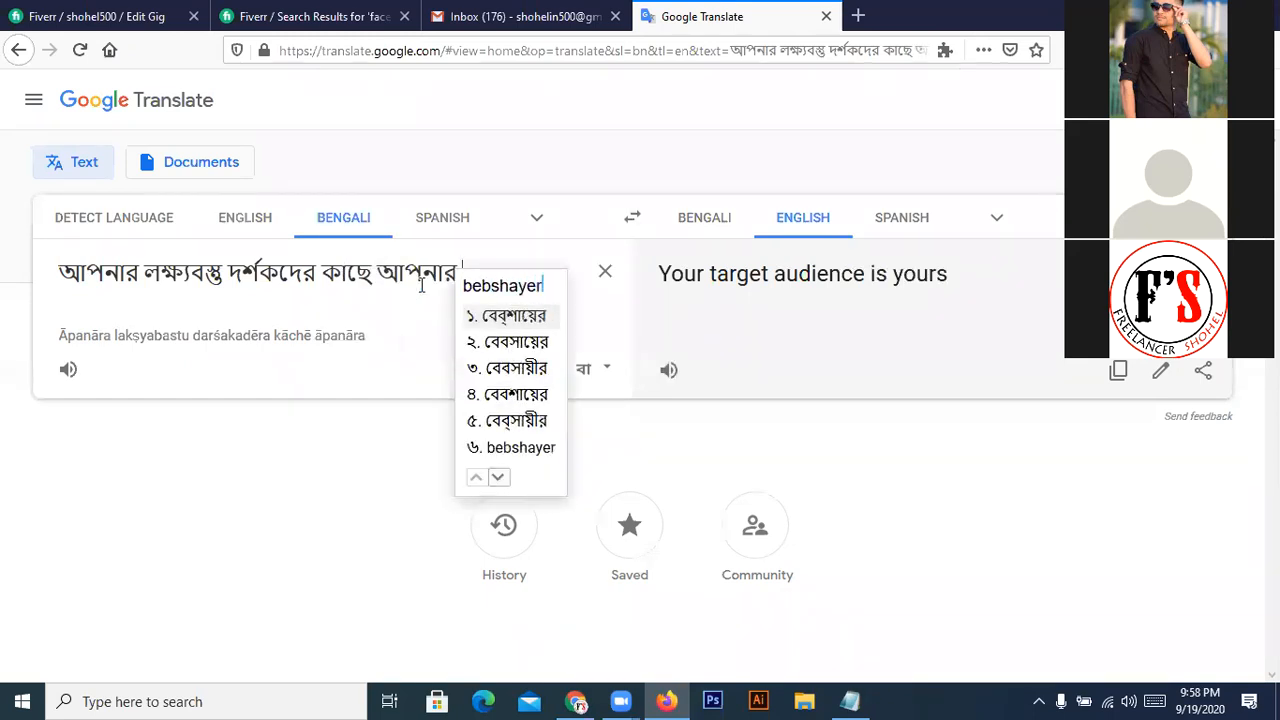
key(BackSpace)
key(BackSpace)
key(BackSpace)
key(BackSpace)
key(BackSpace)
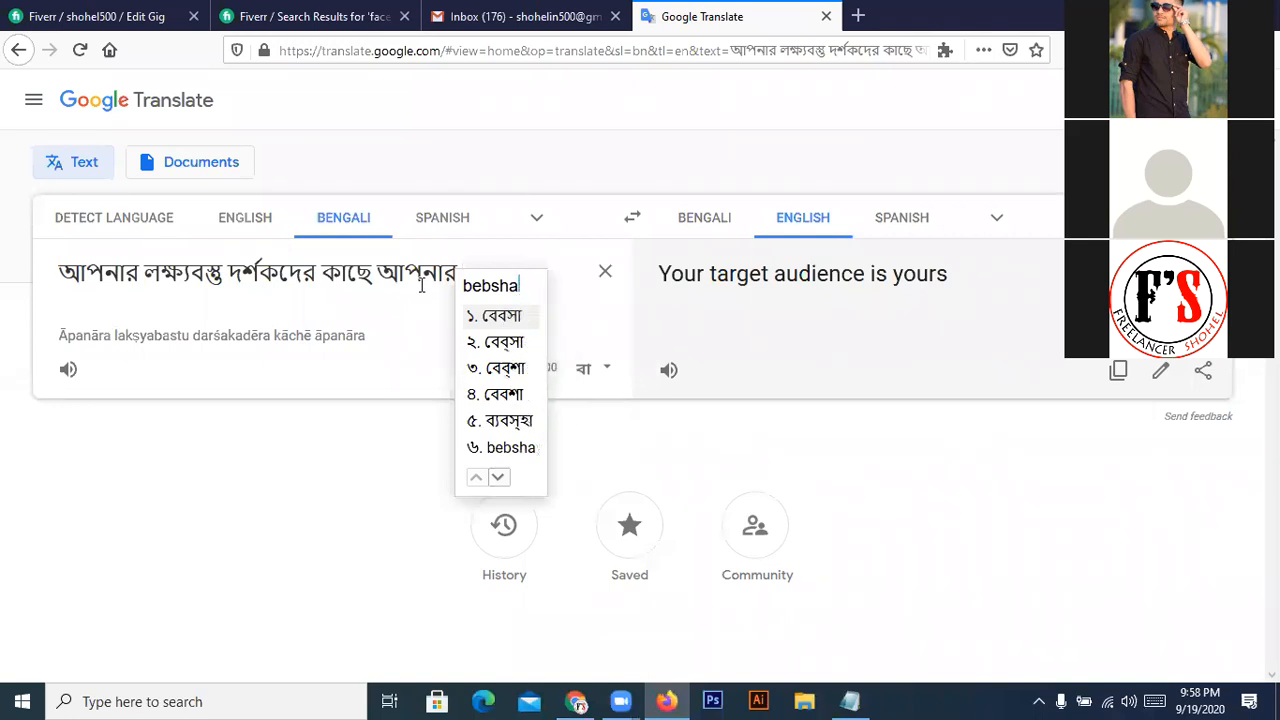
text(ayer)
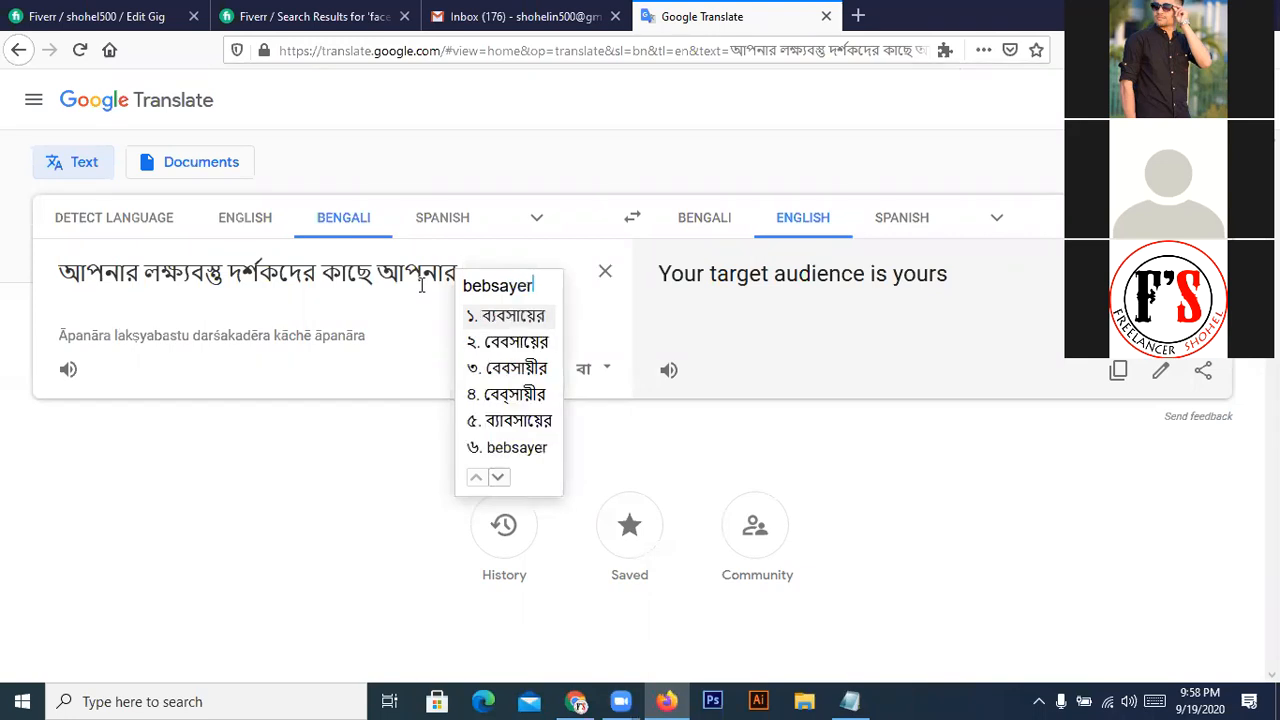
key(space)
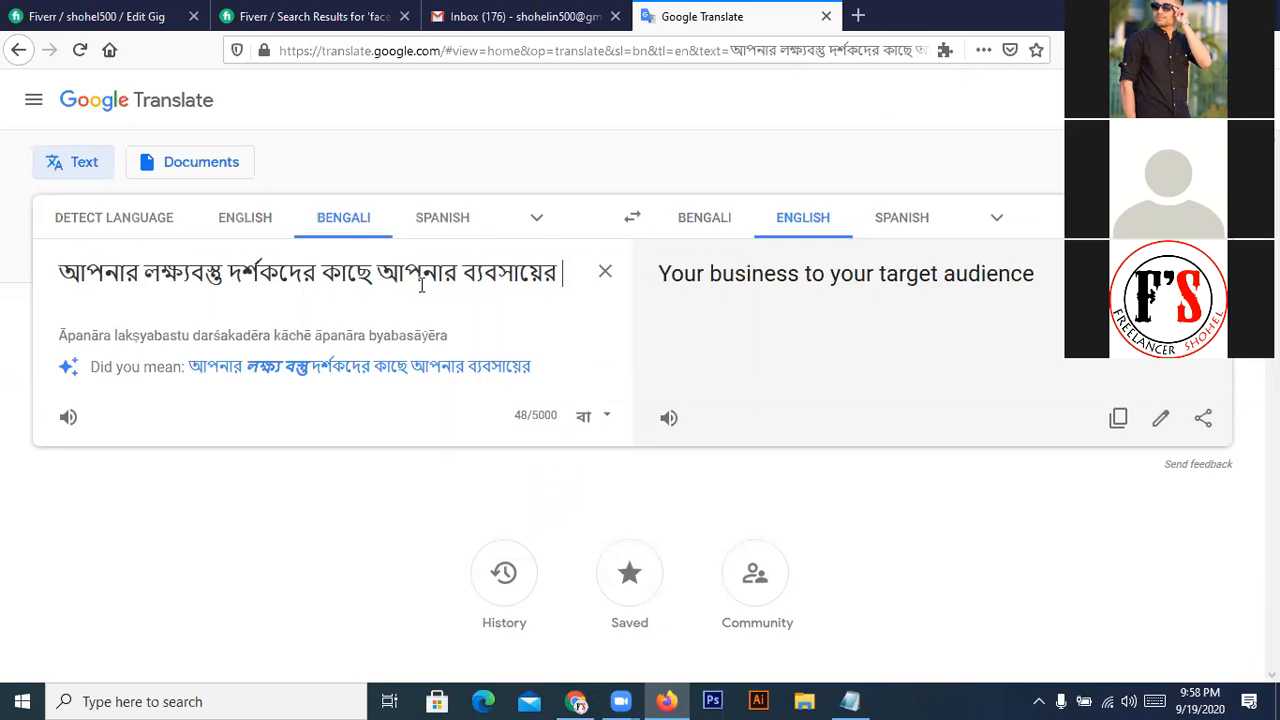
text(procher)
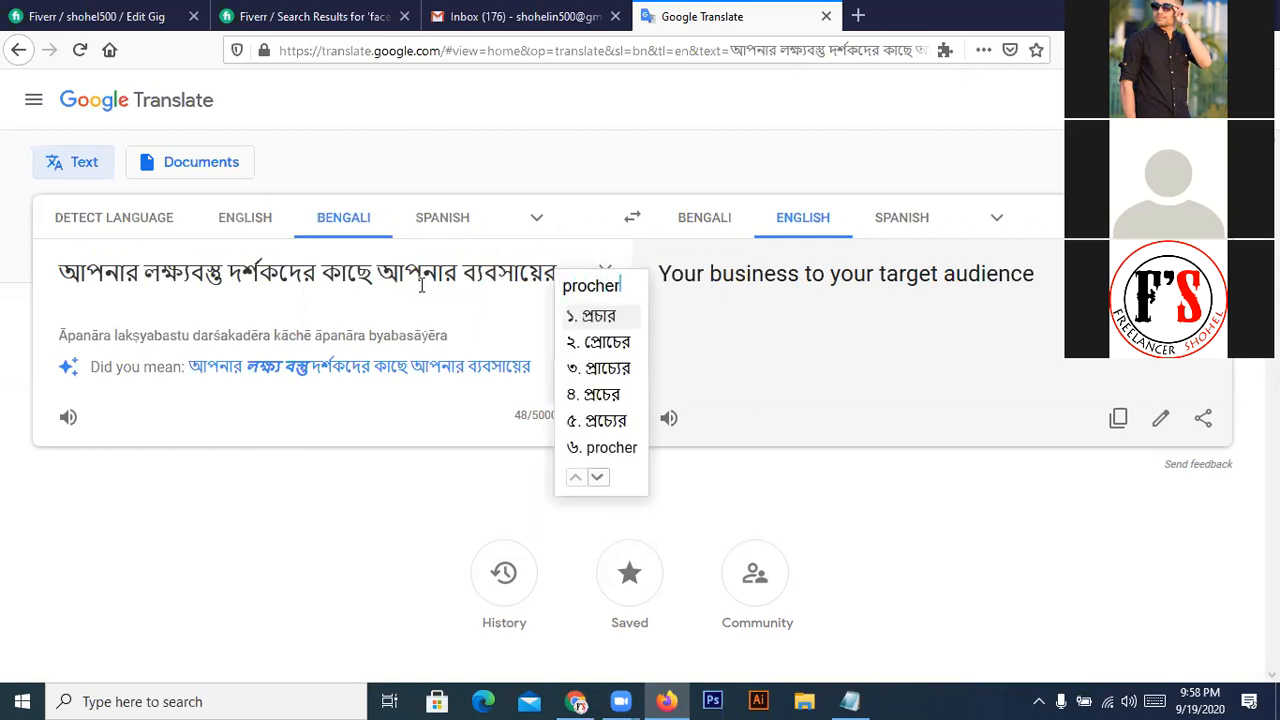
key(space)
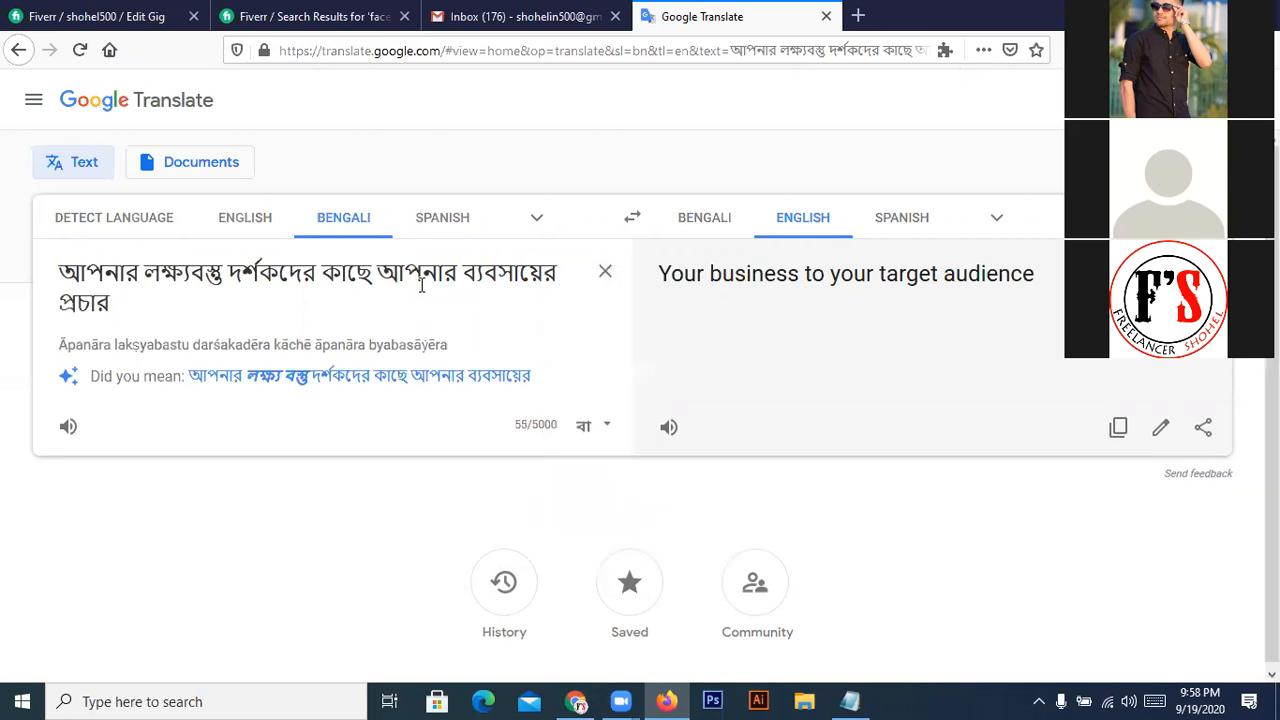
text(korun)
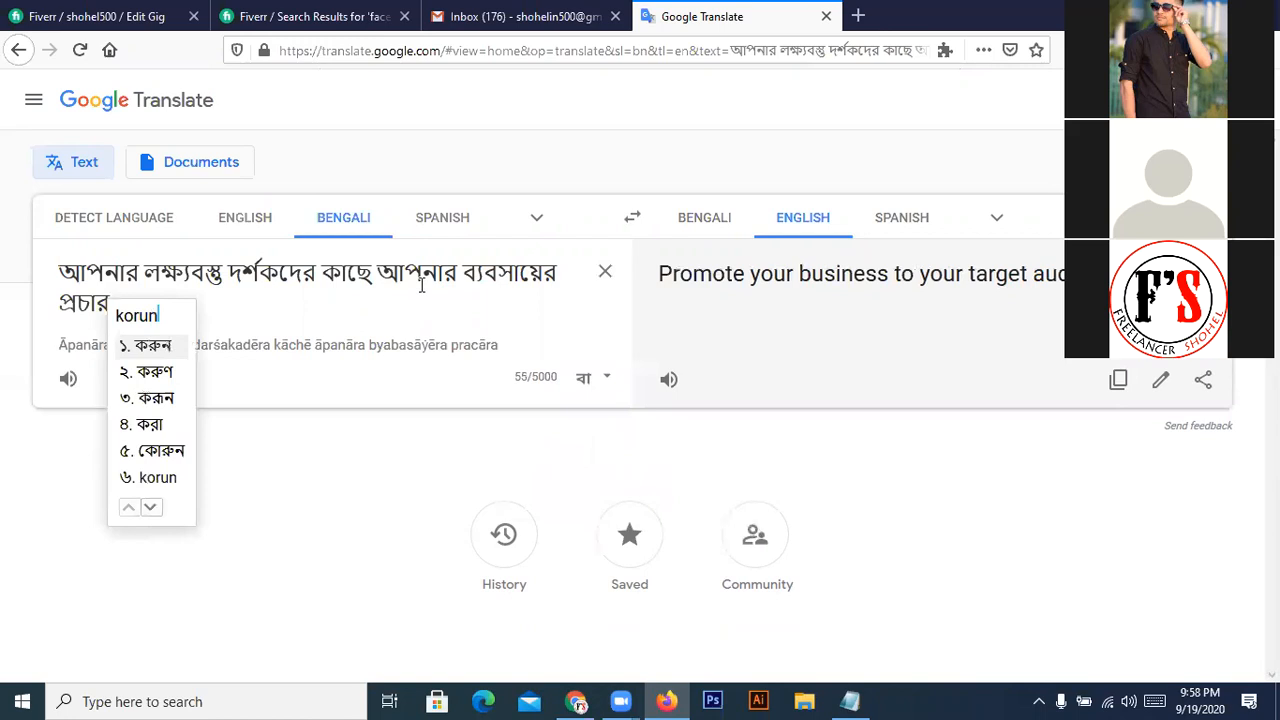
key(space)
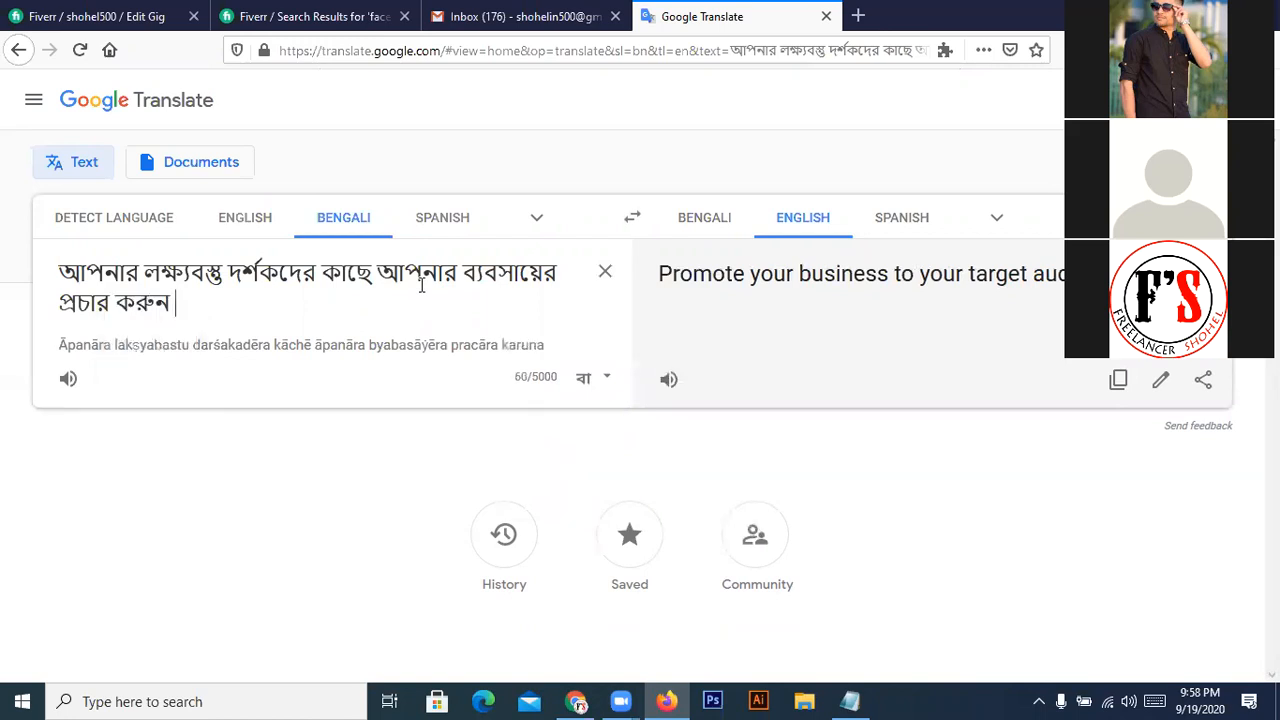
key(BackSpace)
key(BackSpace)
key(BackSpace)
key(BackSpace)
key(BackSpace)
key(BackSpace)
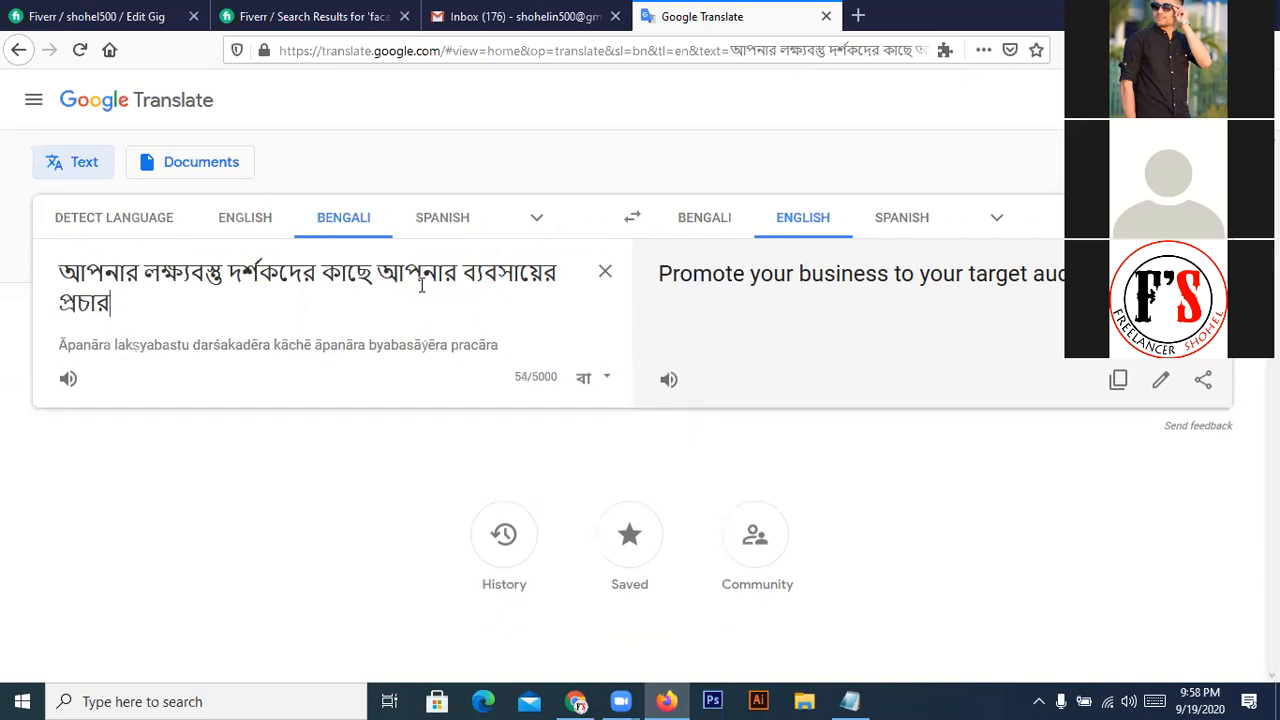
- End the Bengali sentence with "করবো", separate it from "প্রচার" with a space, and start a new line
text(korbo)
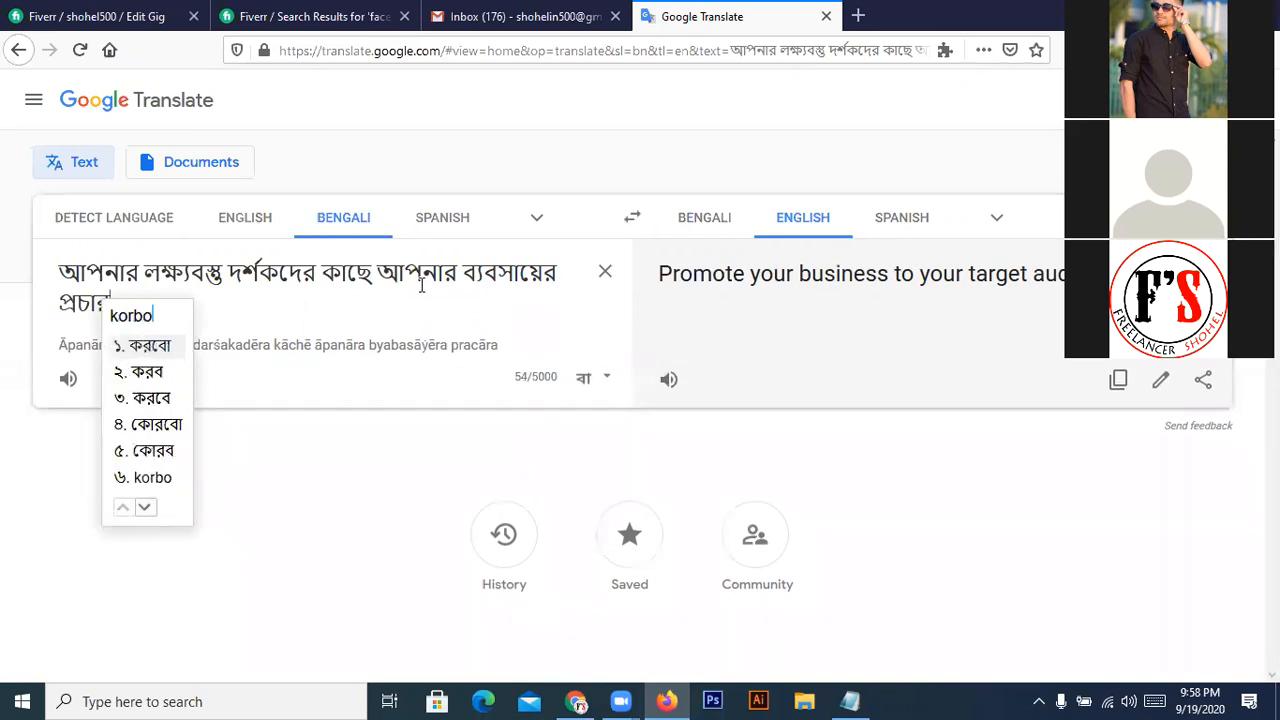
key(space)
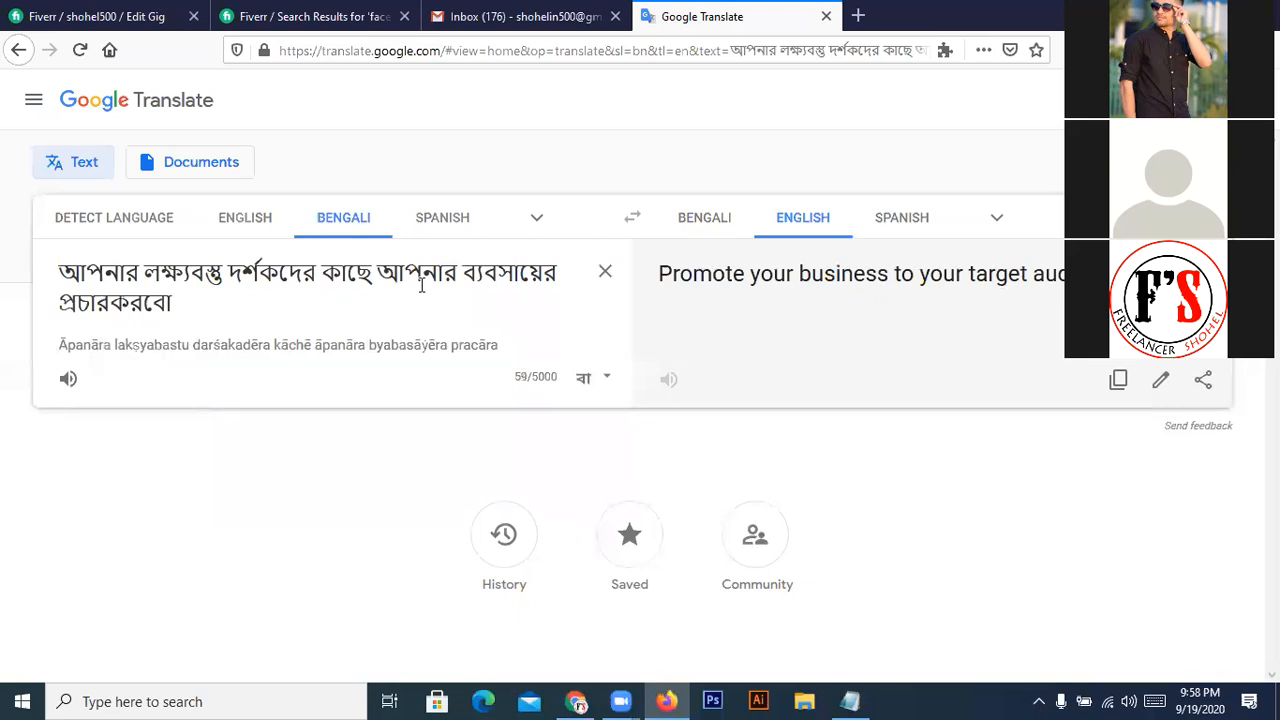
click(111, 303)
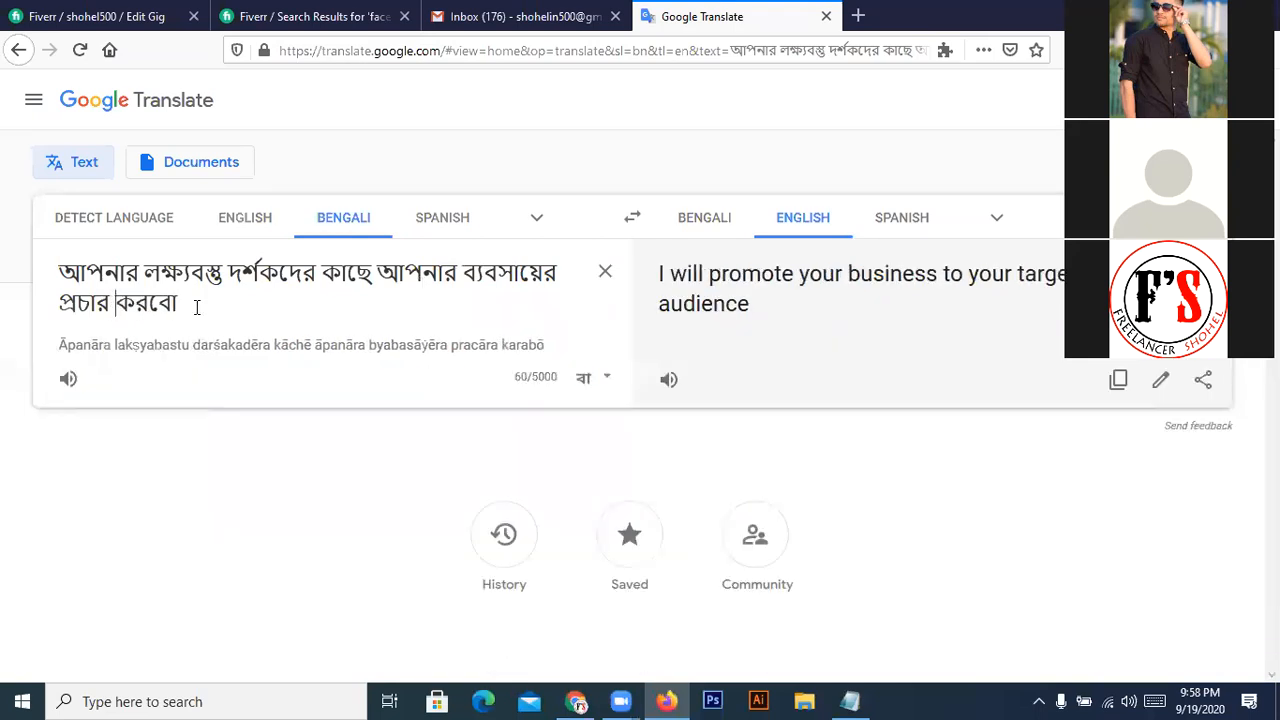
click(197, 304)
key(Return)
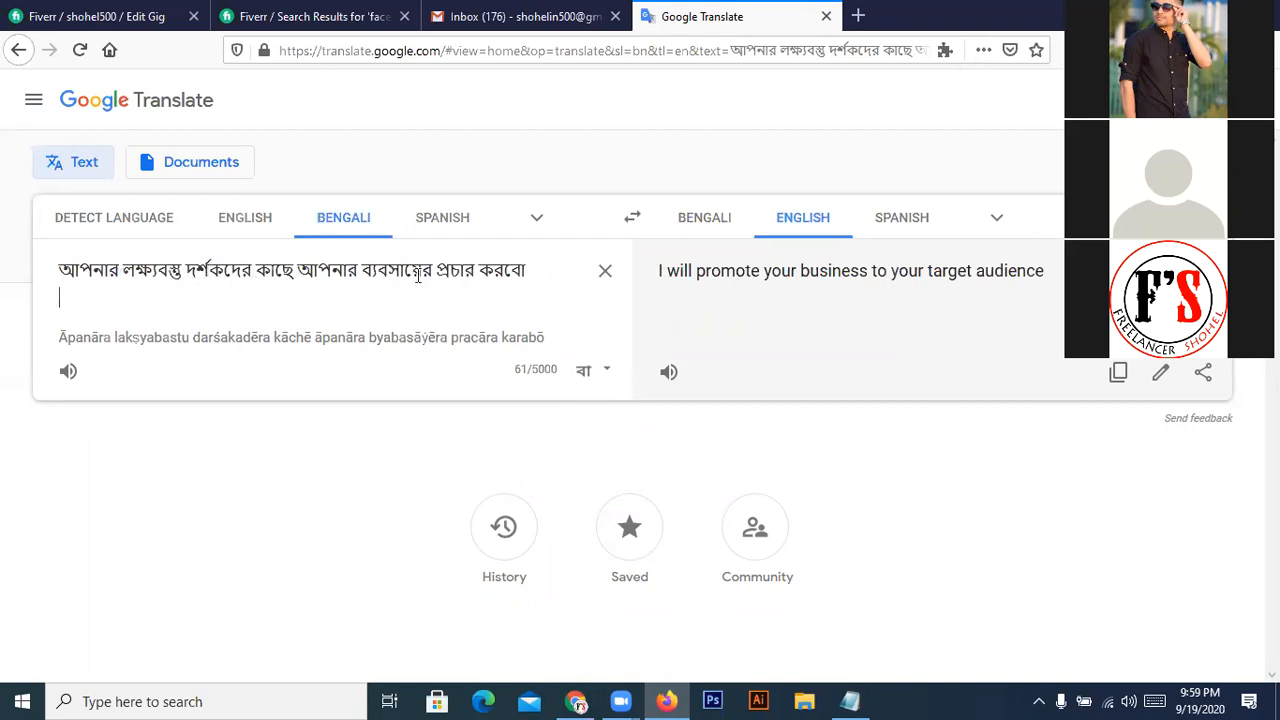
drag(480, 268, 533, 265)
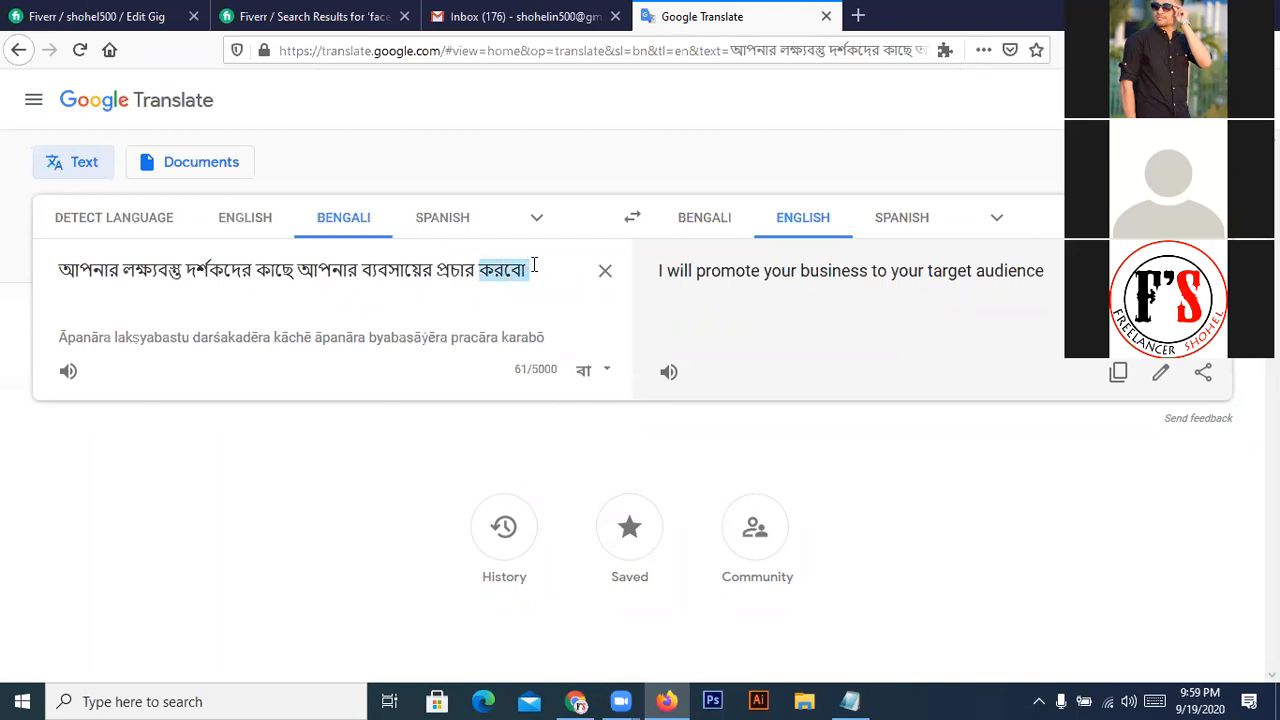
click(534, 268)
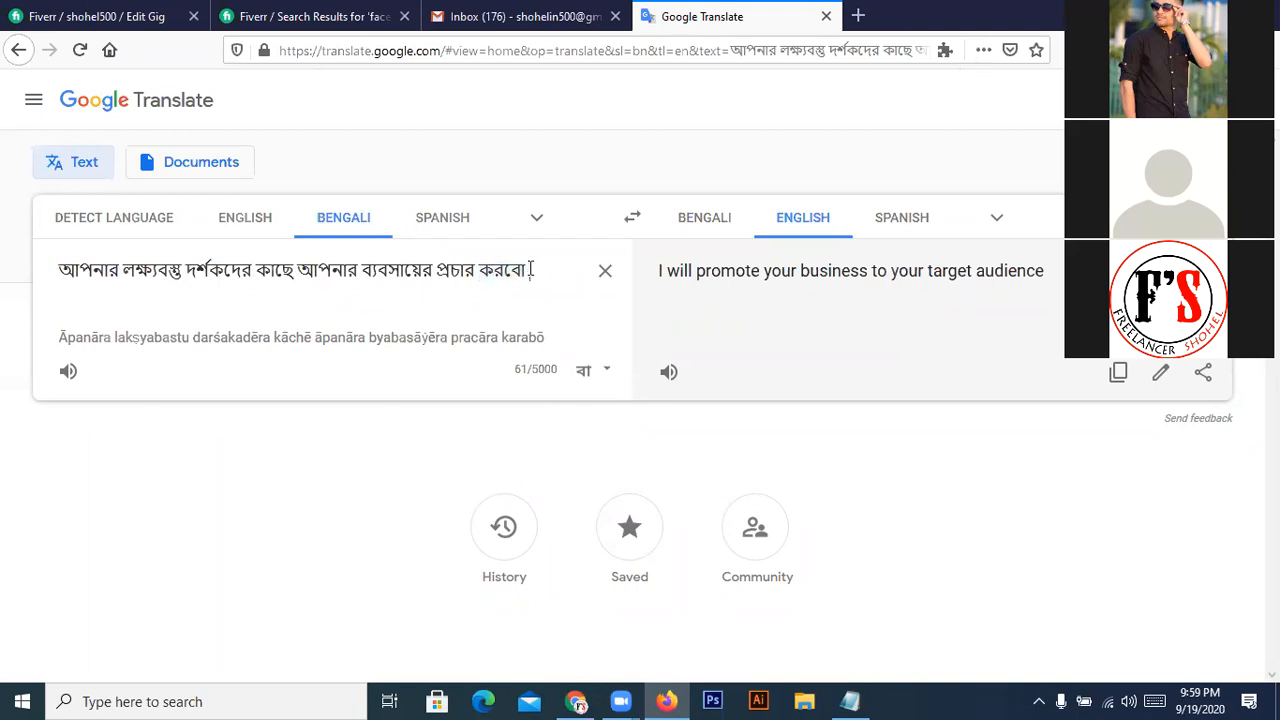
key(Return)
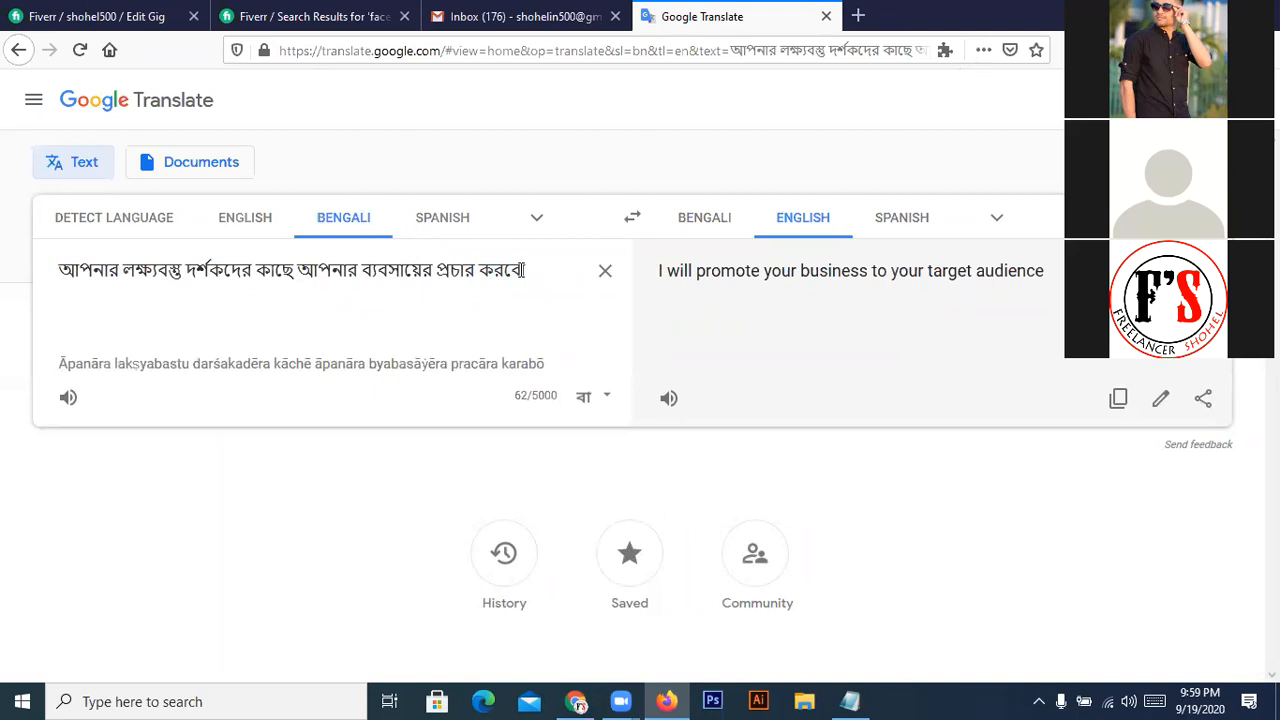
- Begin the second Bengali line with "আপনার ফেইসবুক", using the suggested spellings
text(apnar)
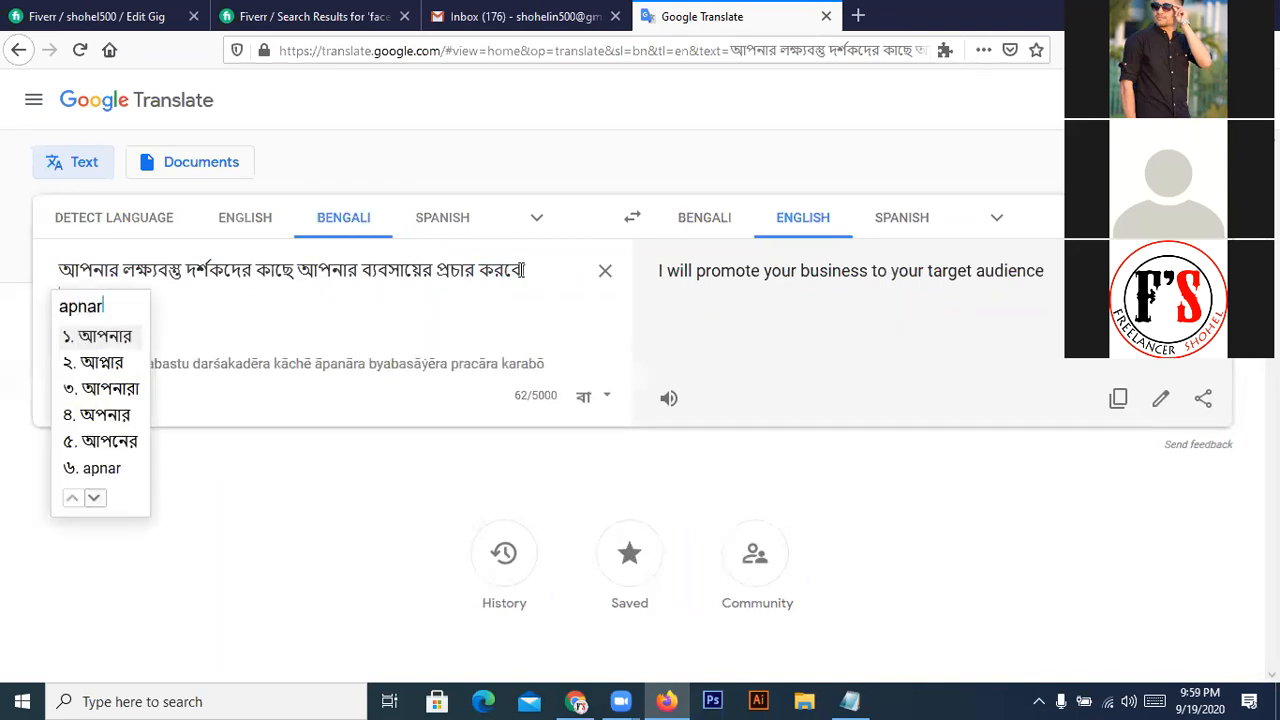
key(space)
text(f)
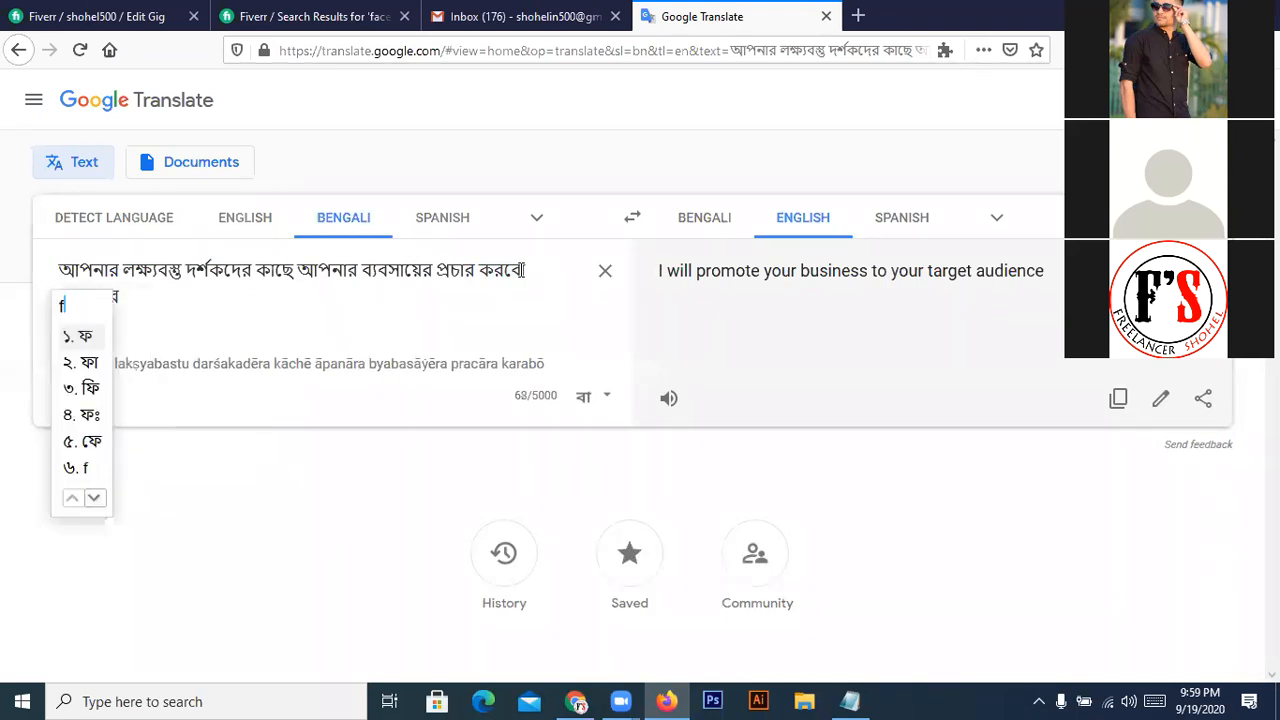
text(acebook)
key(space)
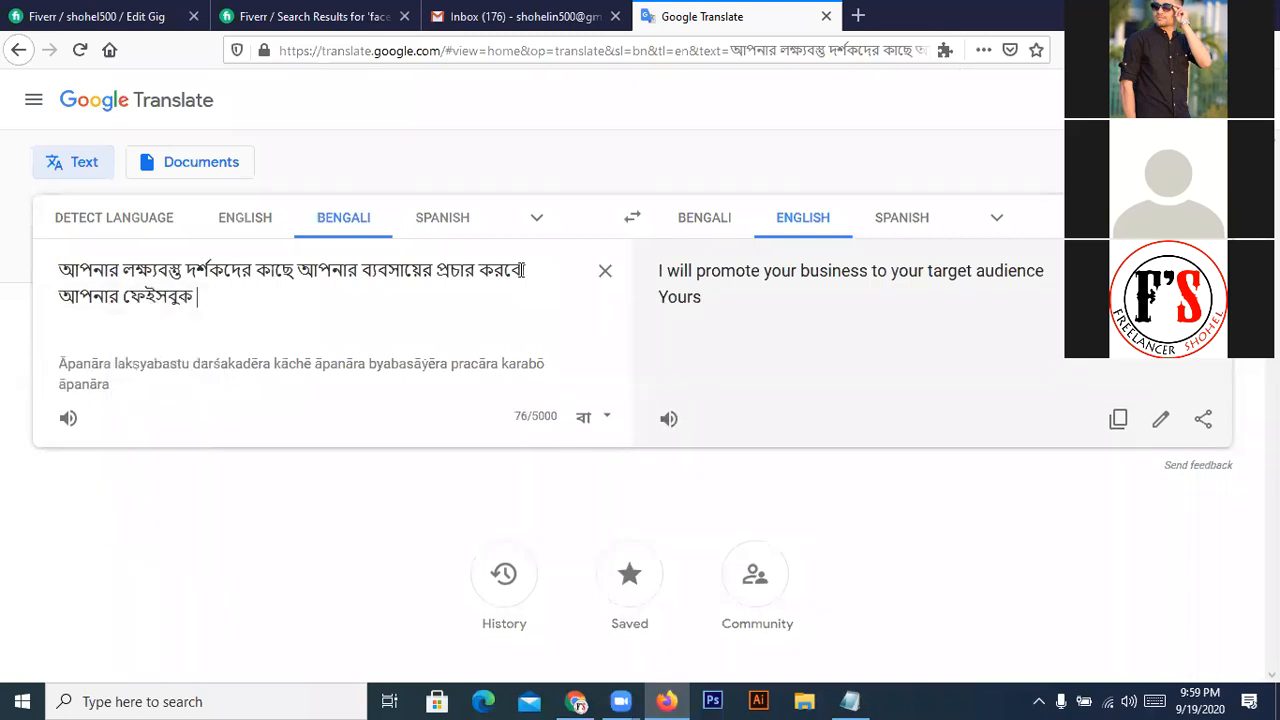
- Add "ব্যবসায়ের" after "ফেইসবুক" on the second line, correcting the phonetic spelling to get the right suggestion
text(bebsha)
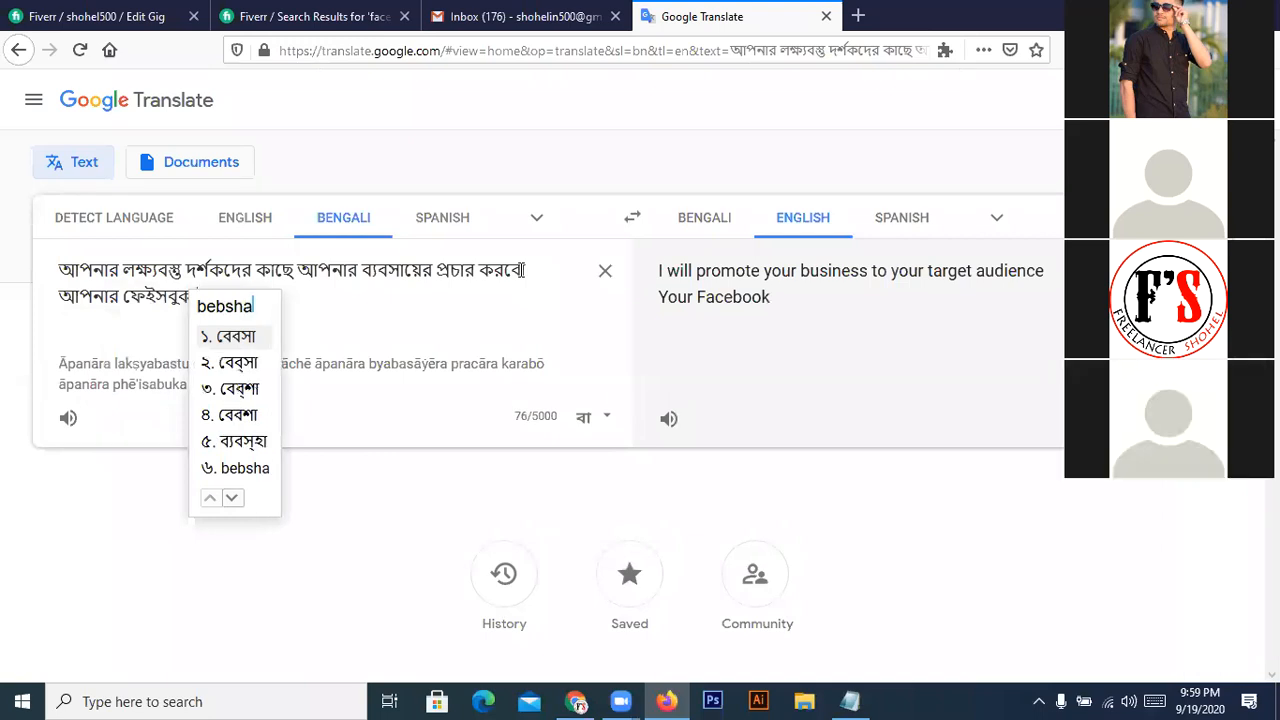
text(yer)
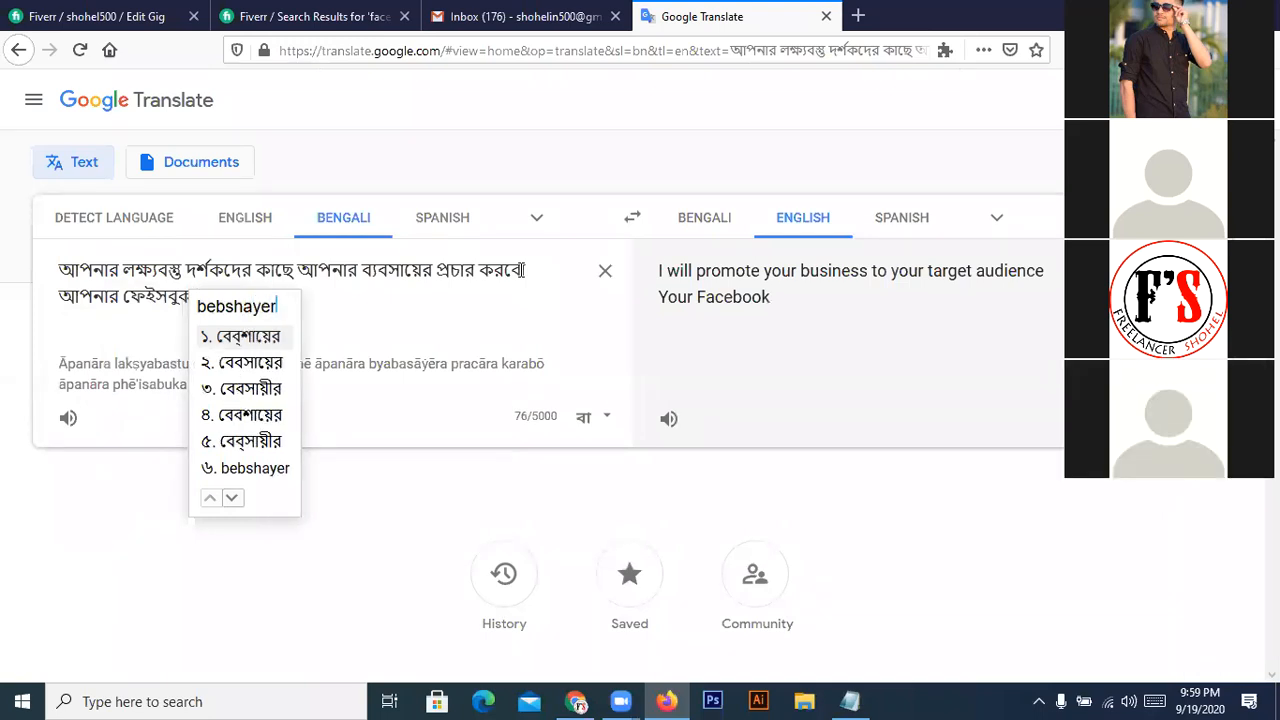
key(BackSpace)
key(BackSpace)
key(BackSpace)
key(BackSpace)
key(BackSpace)
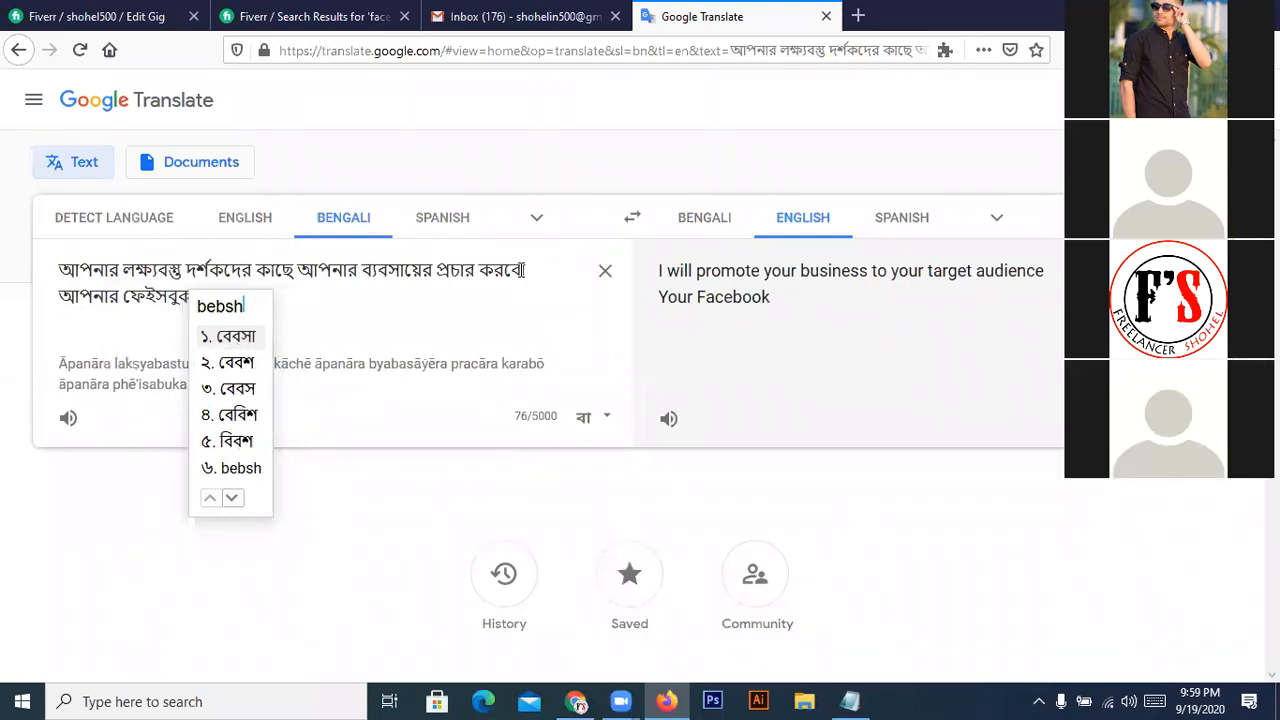
text(ayer)
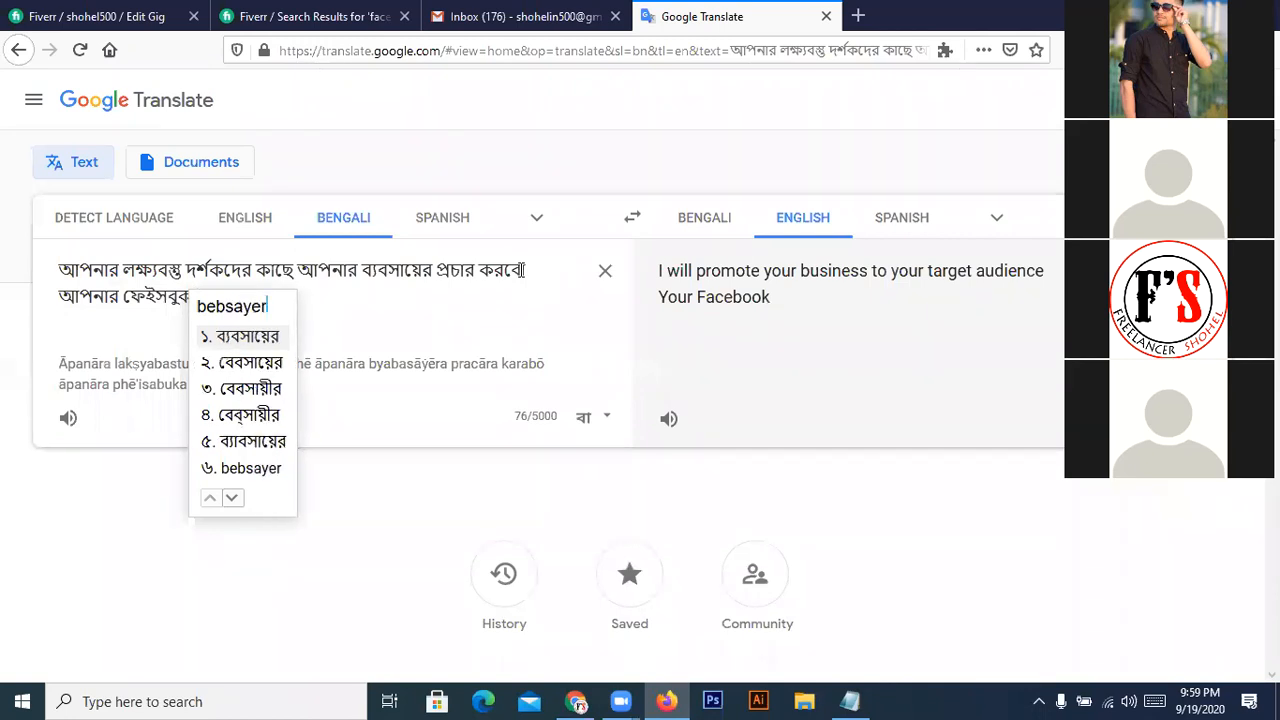
key(space)
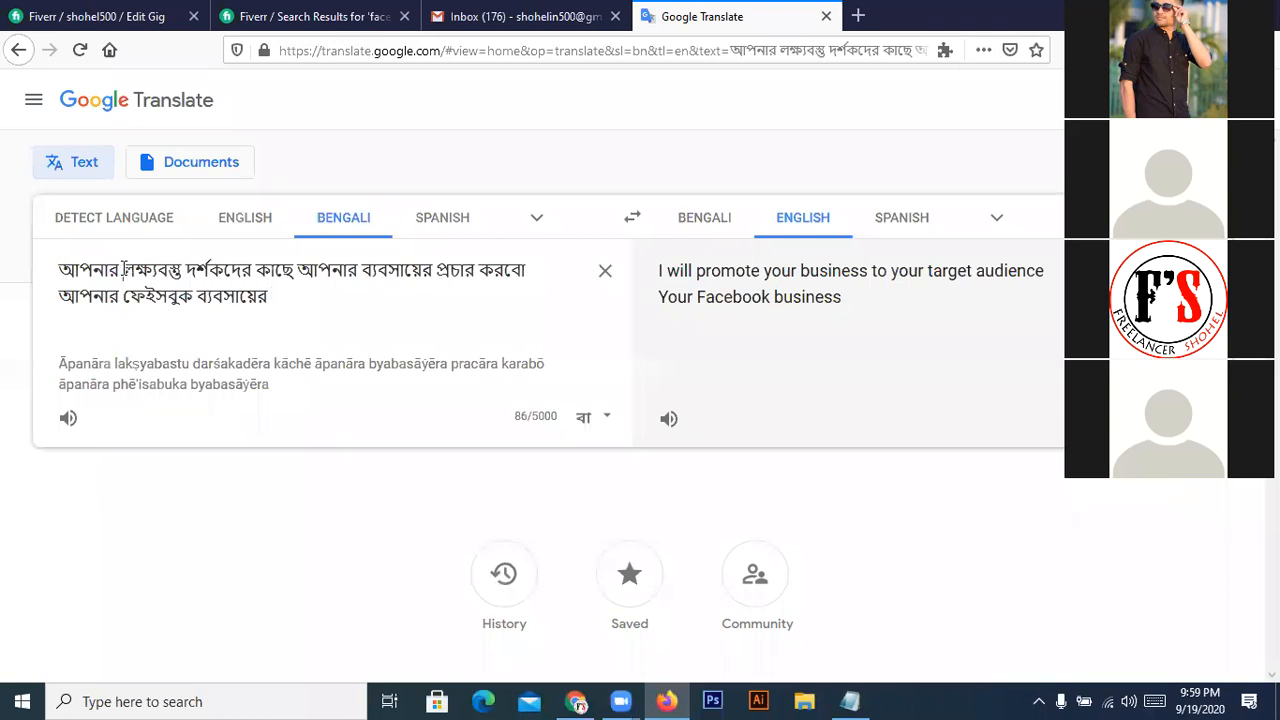
- Delete the word "আপনার" from the beginning of both Bengali lines
drag(124, 270, 37, 262)
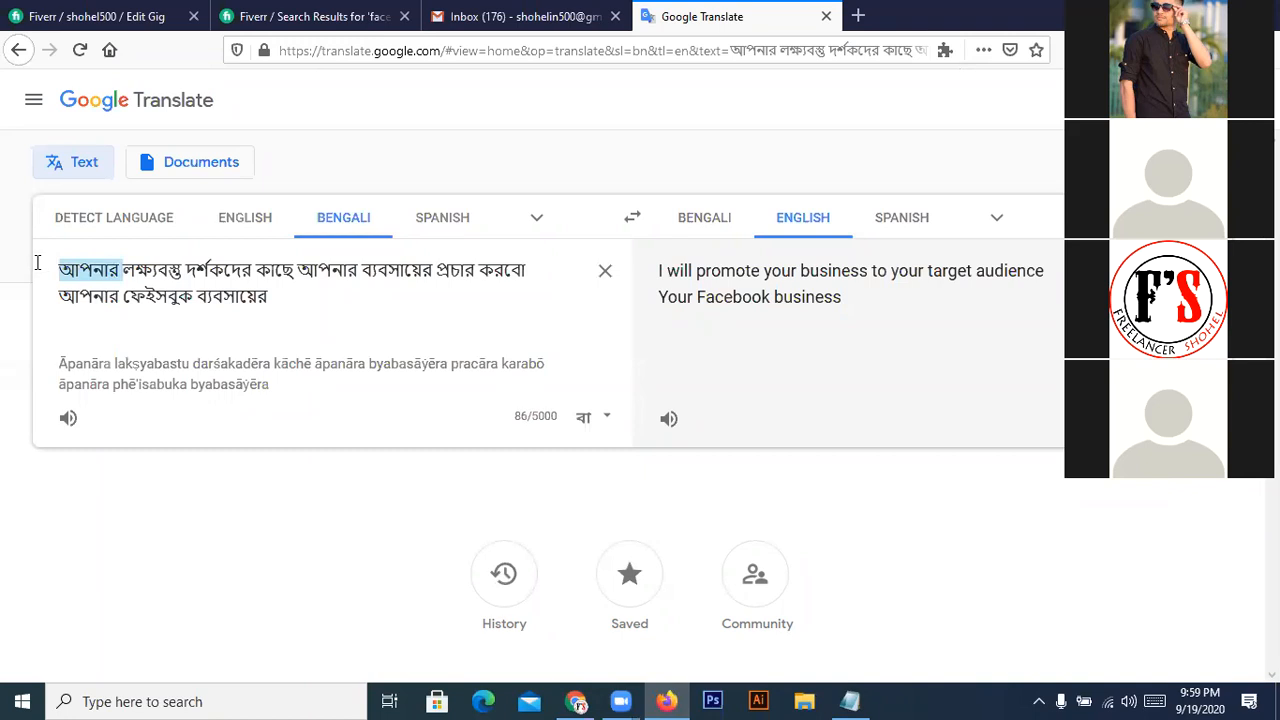
key(BackSpace)
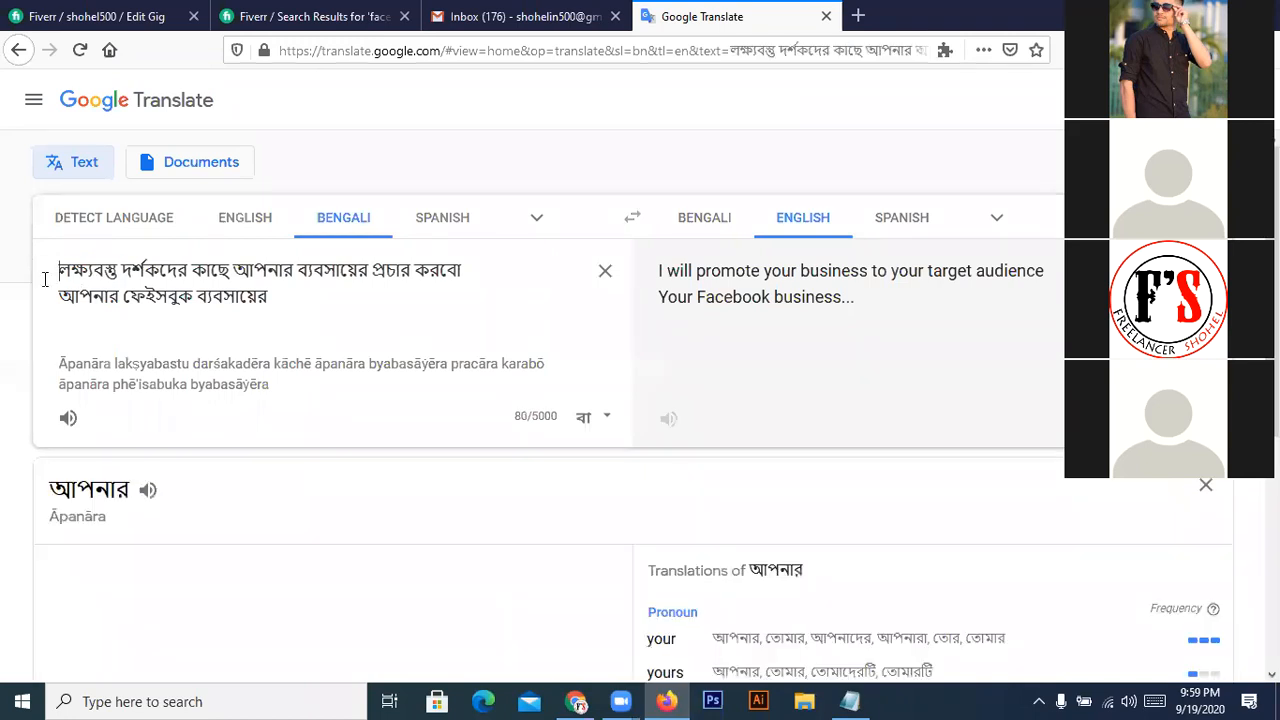
drag(121, 295, 30, 292)
key(BackSpace)
- Append "পৃষ্টাটি" to the end of the second Bengali line, correcting its phonetic spelling
click(225, 296)
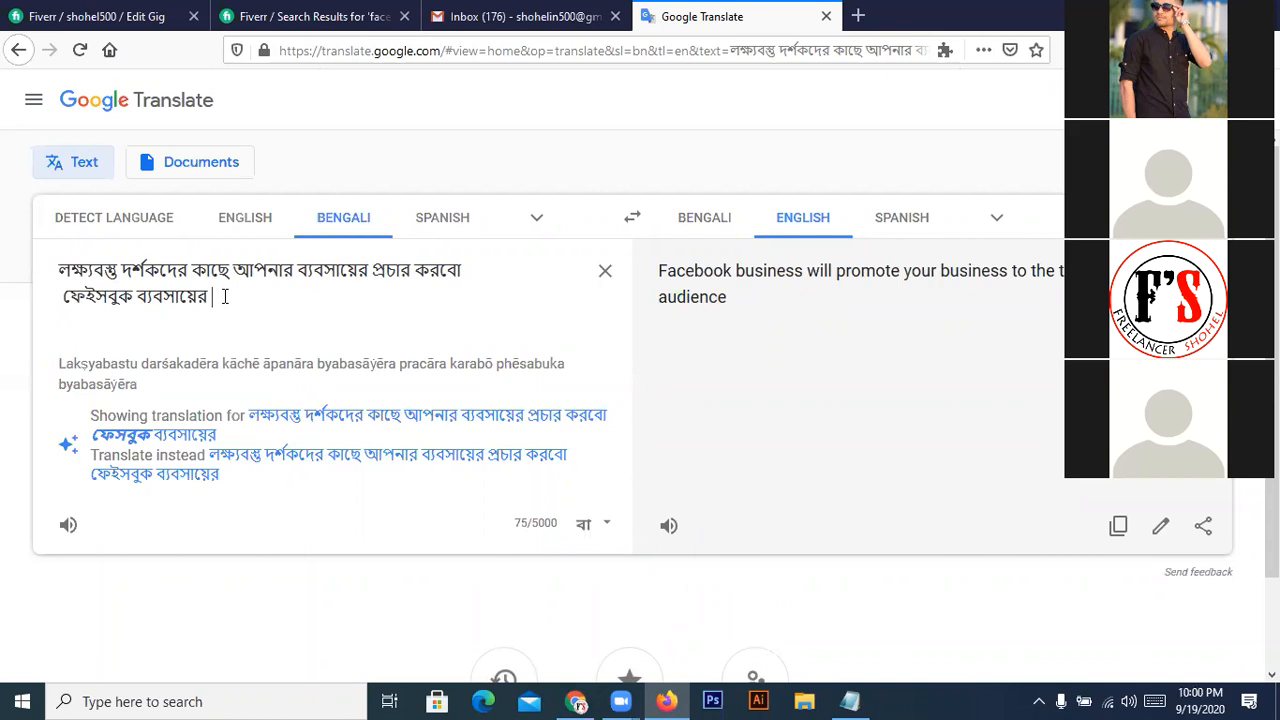
text(pr)
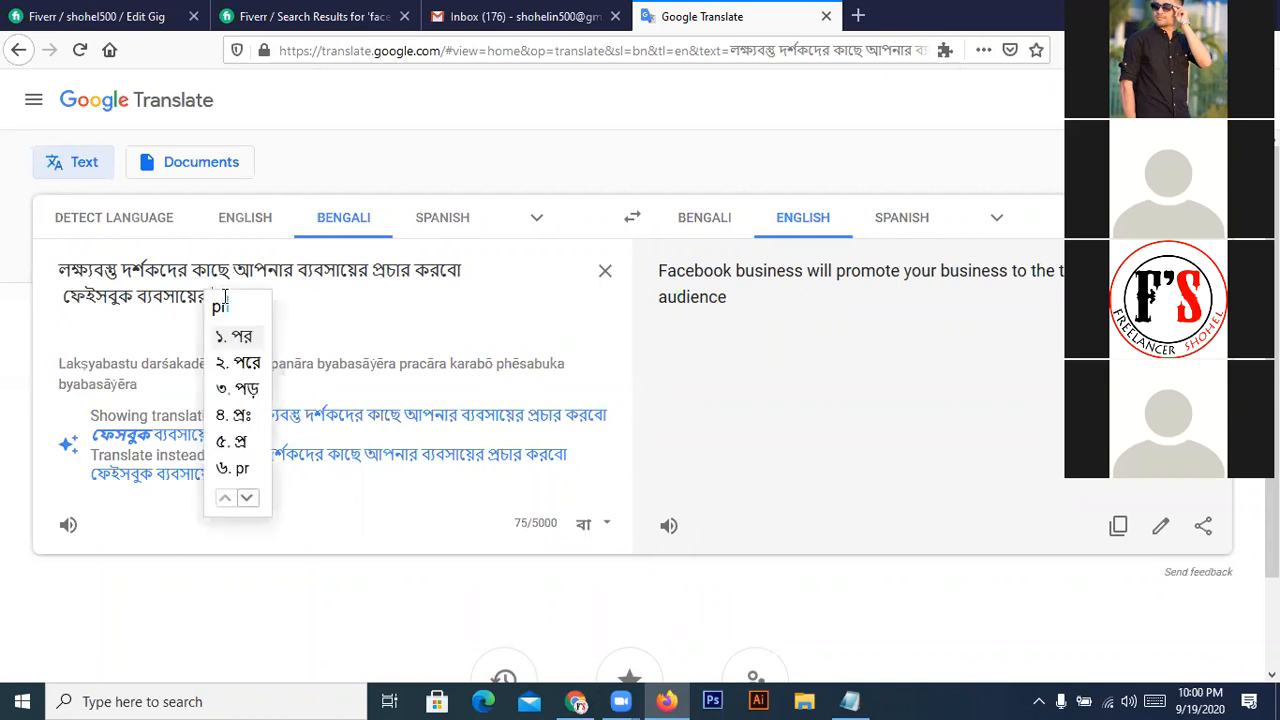
text(itati)
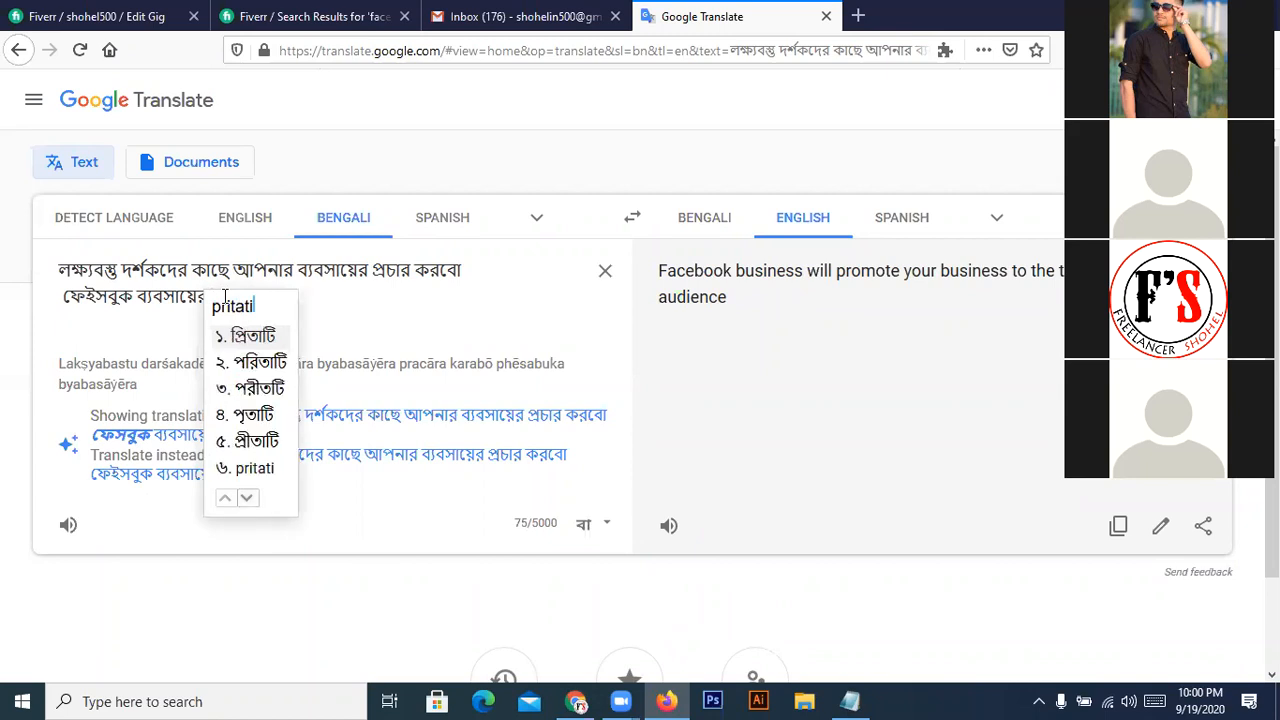
key(BackSpace)
key(BackSpace)
key(BackSpace)
key(BackSpace)
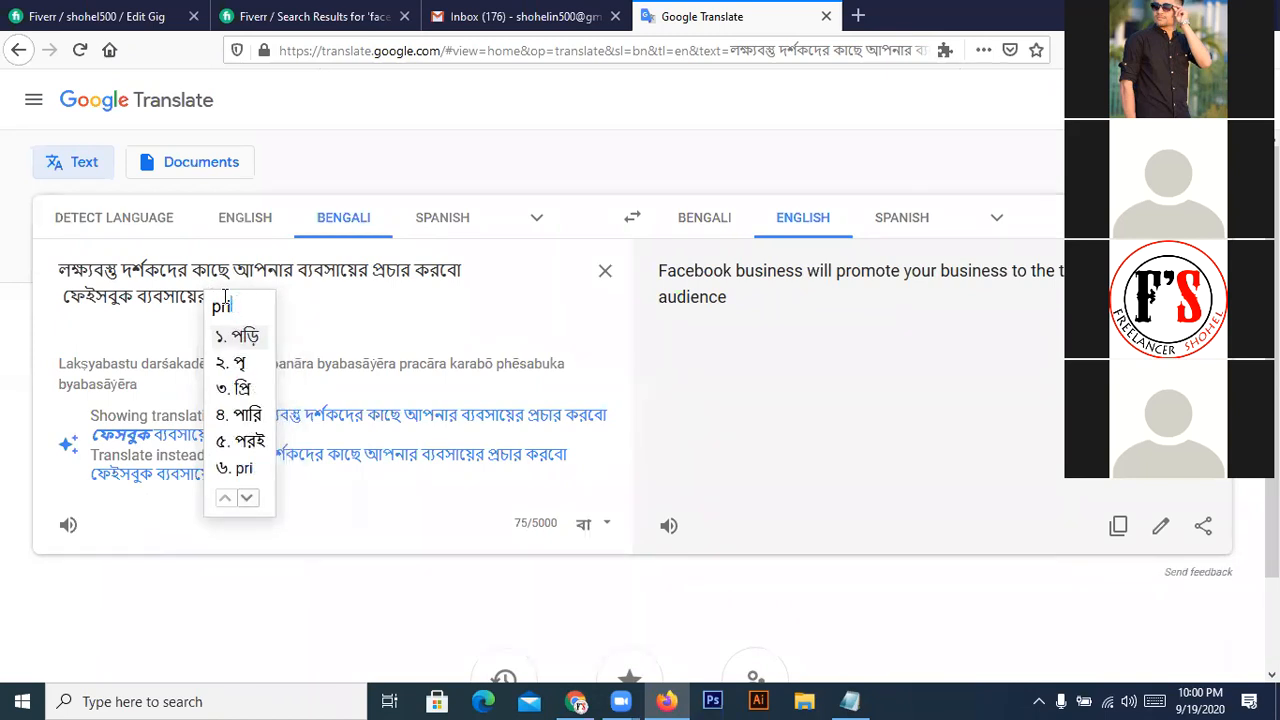
text(stati)
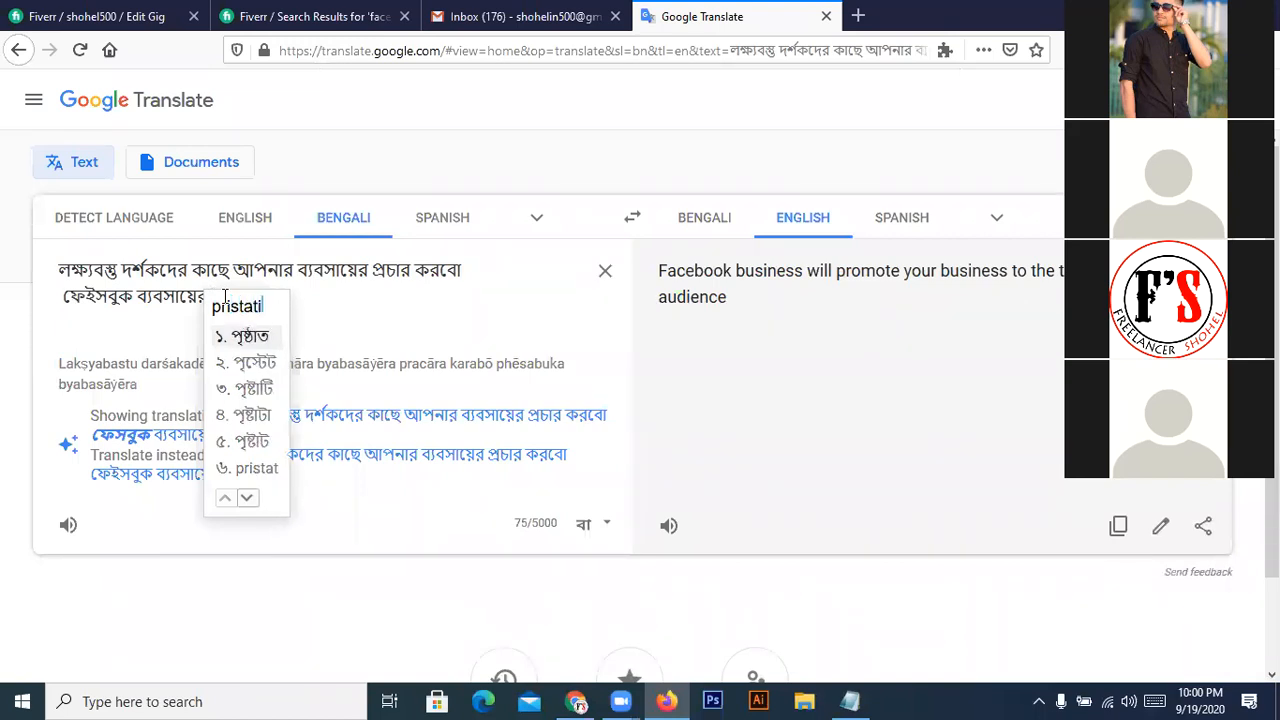
key(space)
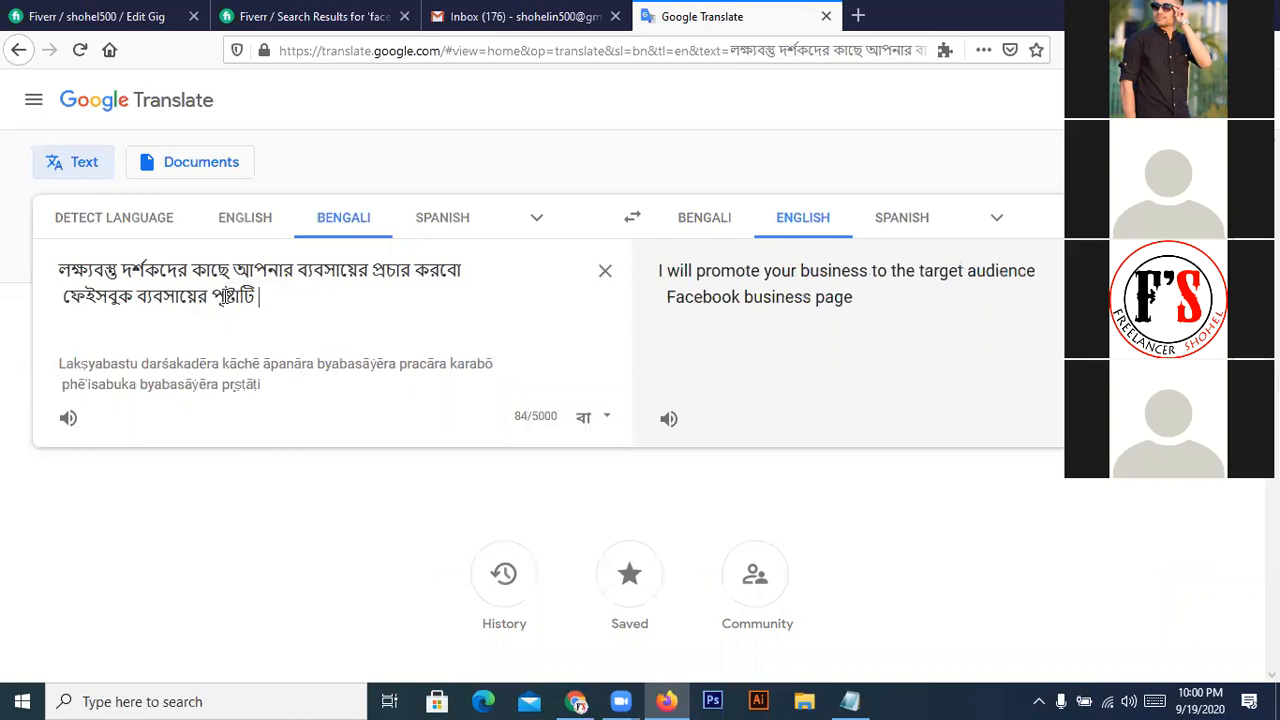
- Continue the second Bengali line with "তৈরী এবং" after "পৃষ্টাটি", using the suggested spellings
text(toiri)
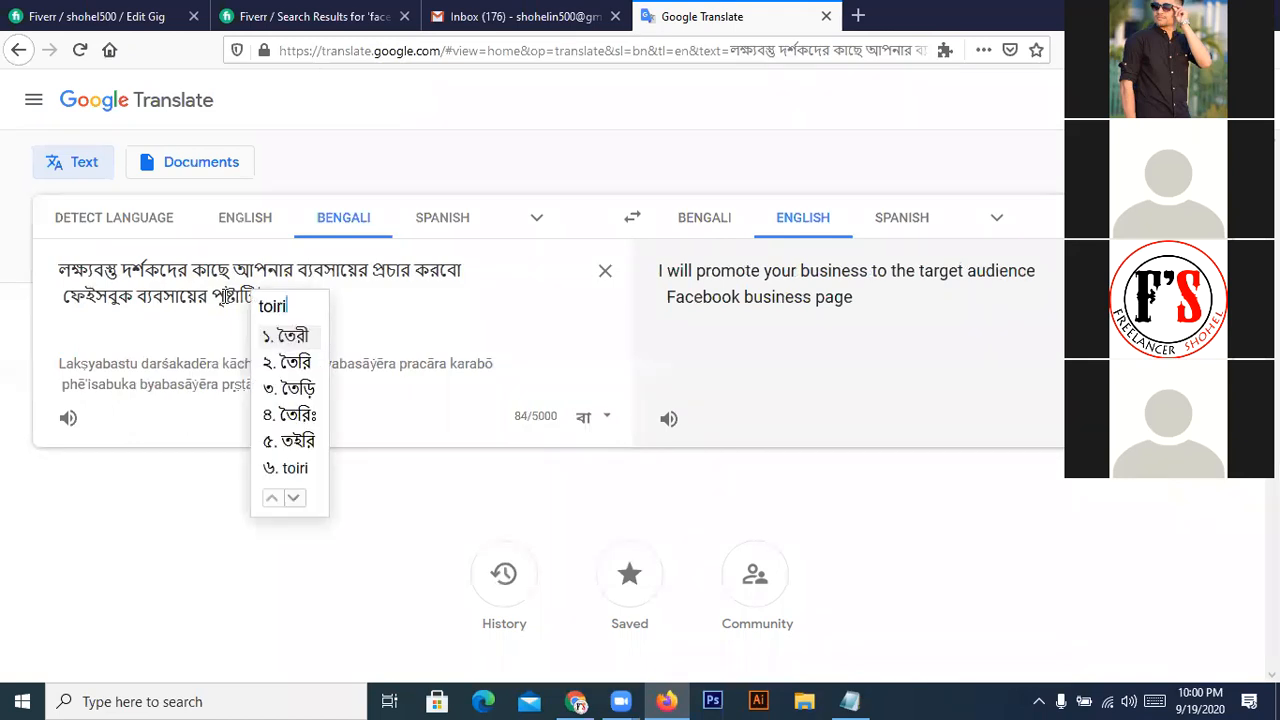
key(space)
text(ebon)
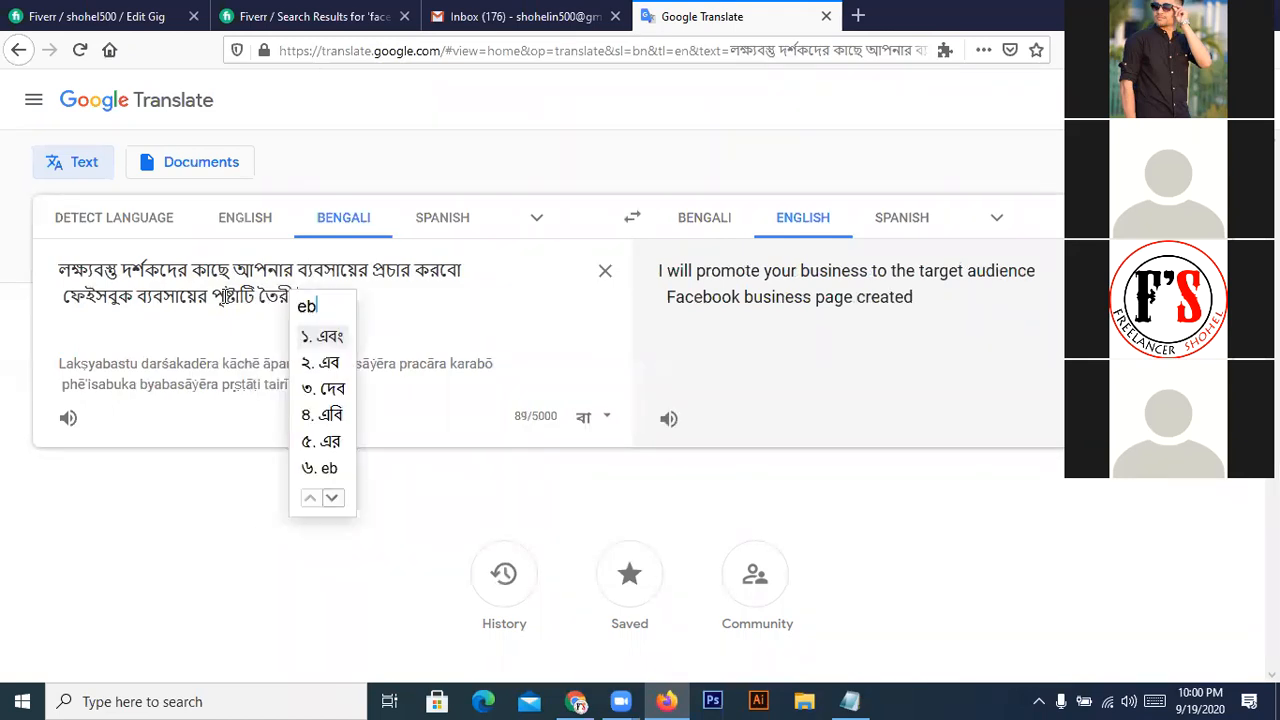
text(g)
key(space)
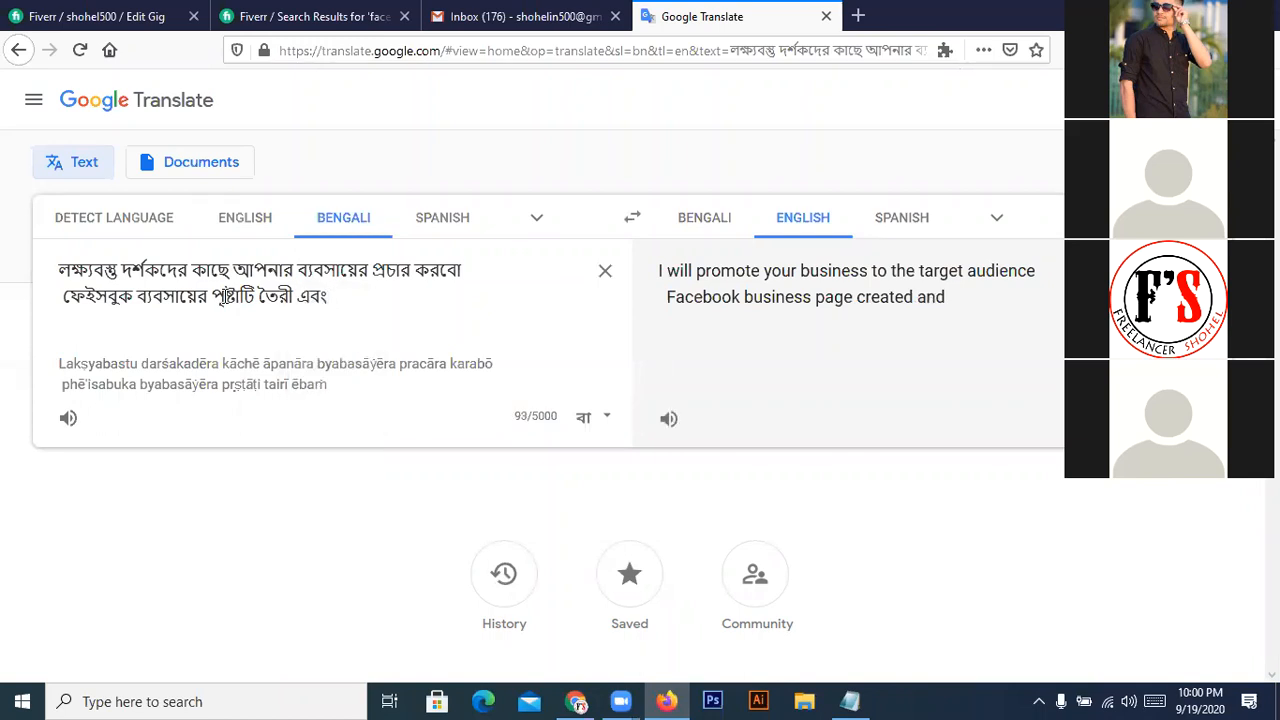
- Complete the second Bengali line with "কাস্টোমাইজে করবো", correcting the phonetic spelling of "customize"
text(customo)
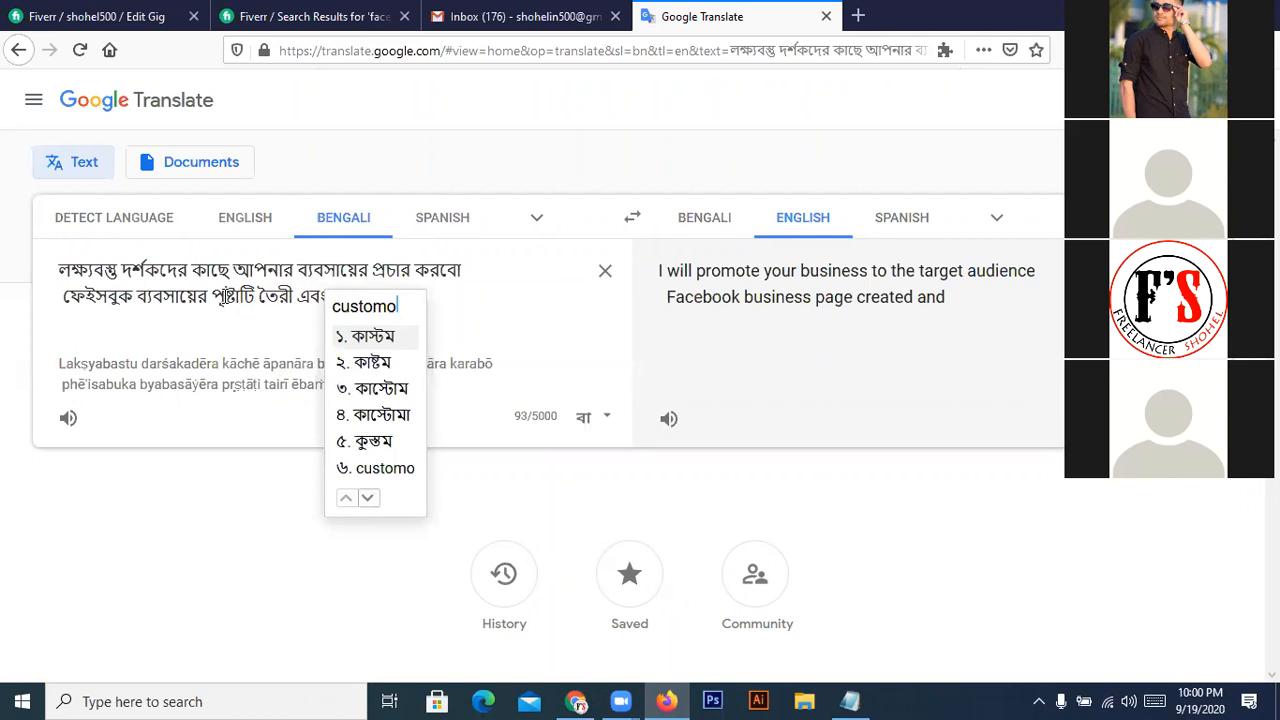
text(ze)
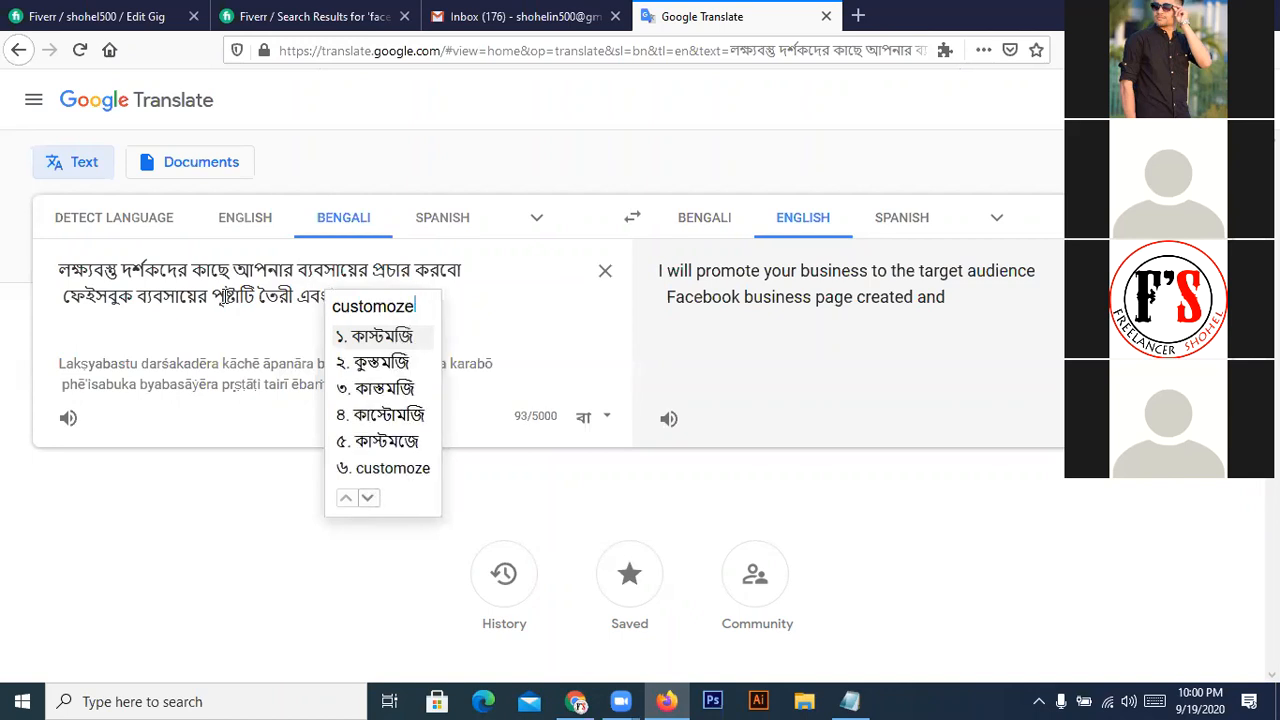
key(BackSpace)
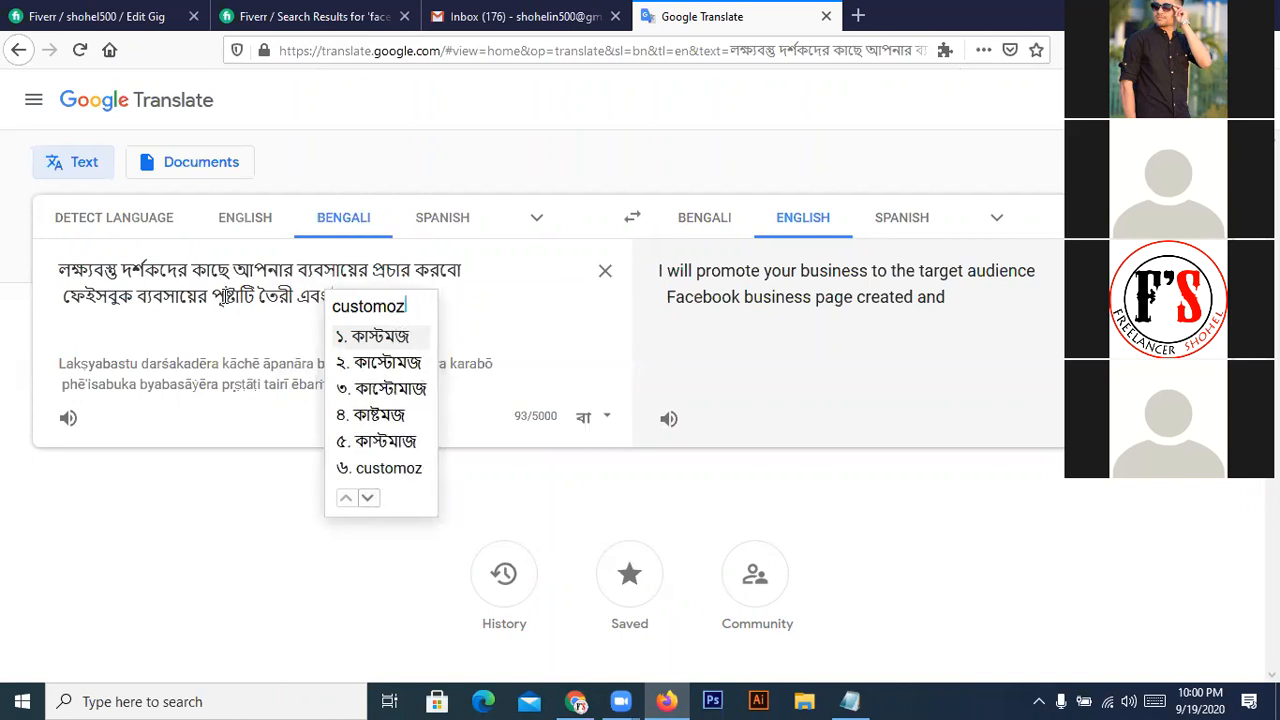
key(BackSpace)
key(BackSpace)
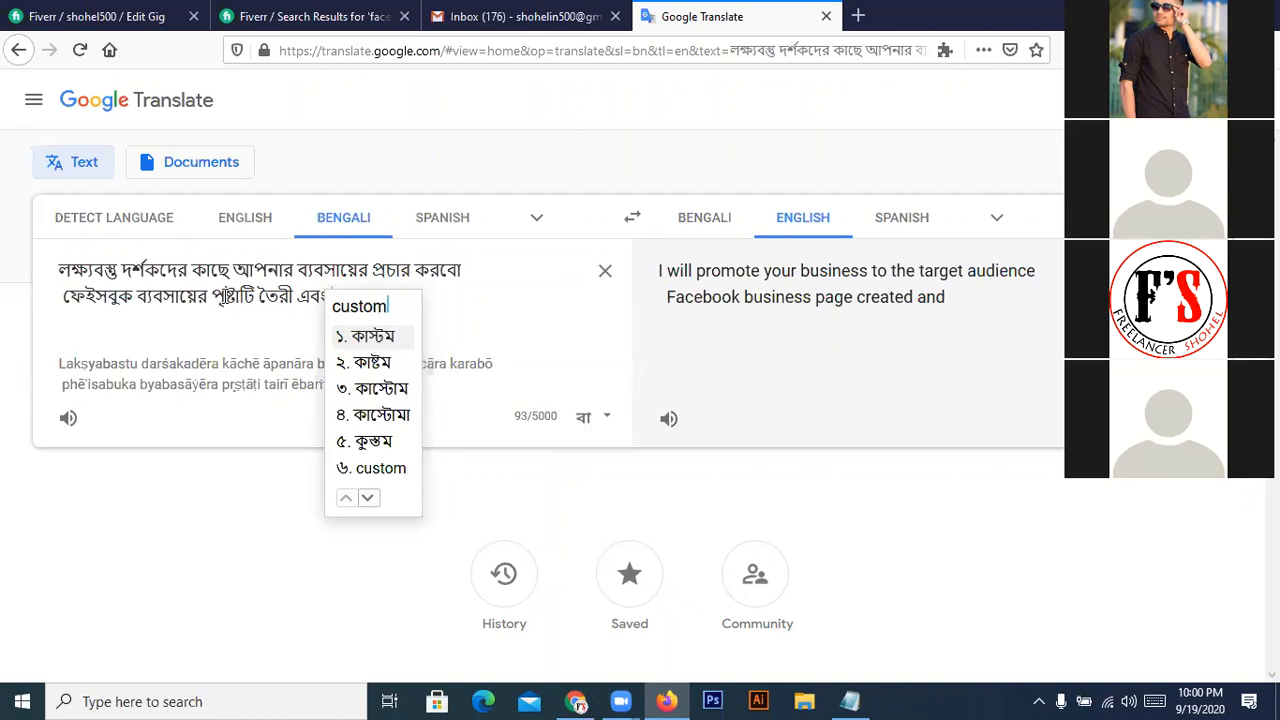
text(ixe)
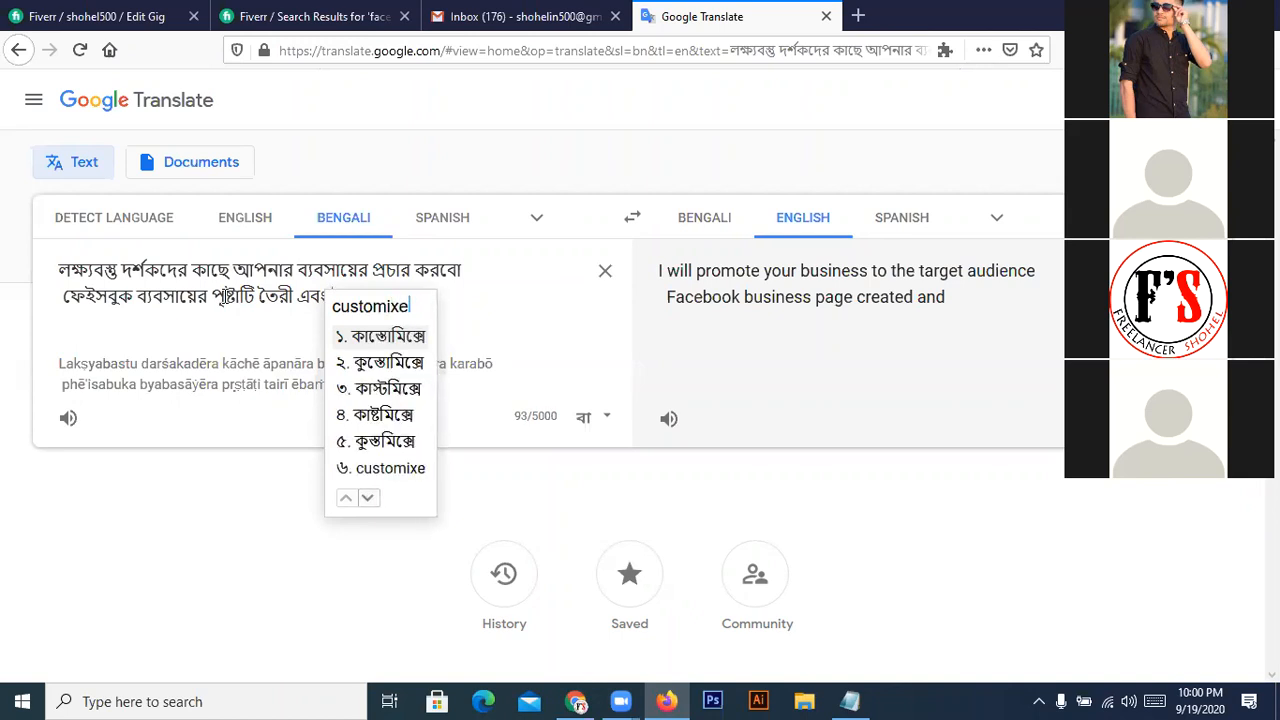
key(BackSpace)
key(BackSpace)
text(ze)
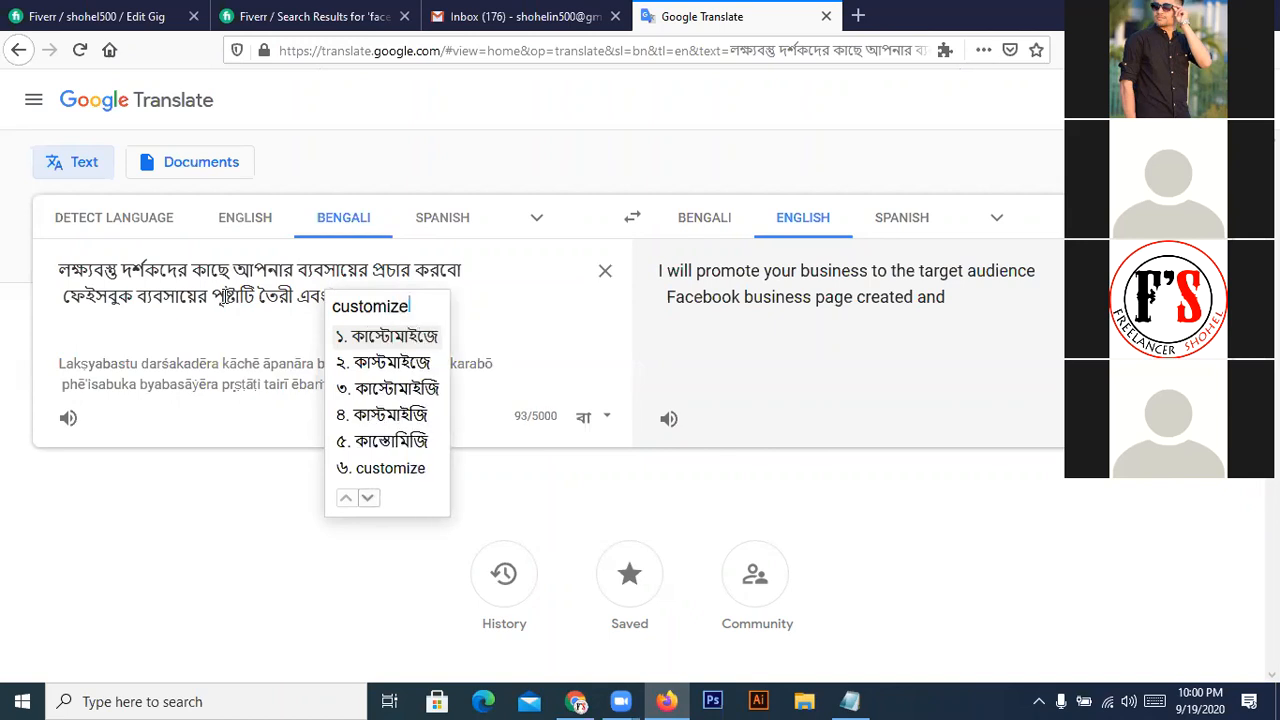
key(space)
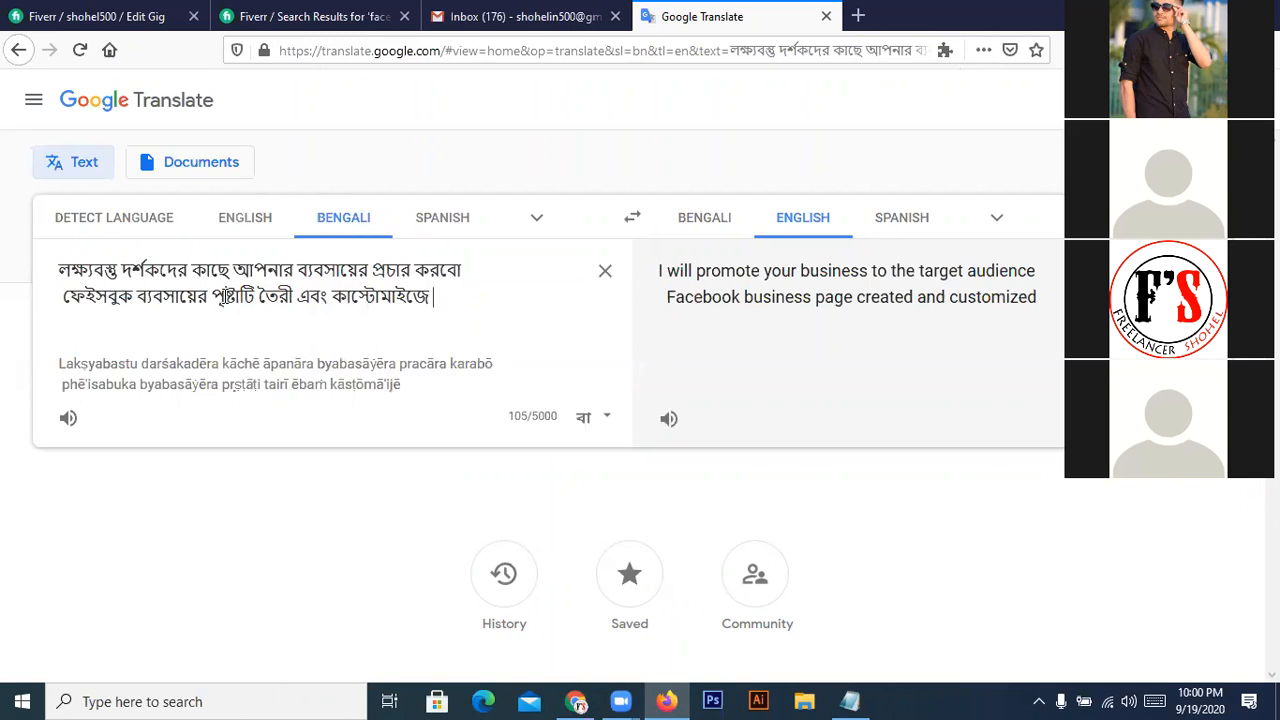
text(korbo)
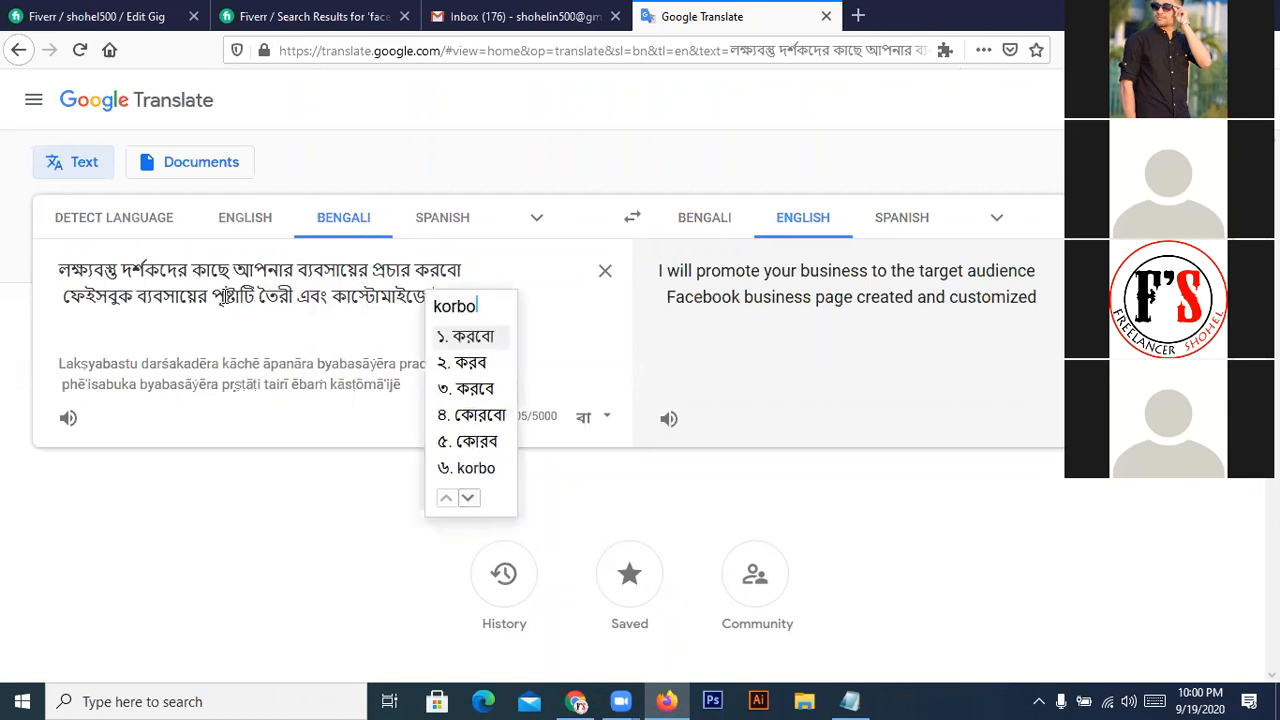
key(space)
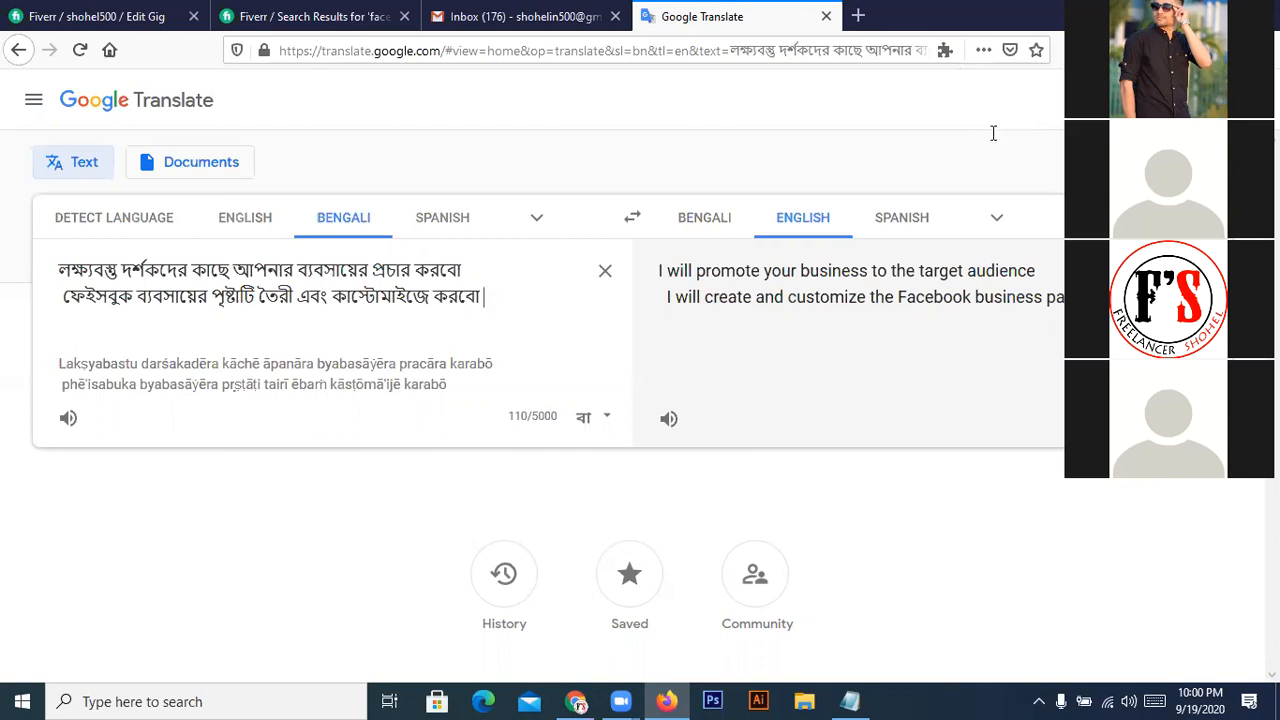
- Start a third Bengali line with the word "আকর্ষণীয়", using the suggested spelling
key(Return)
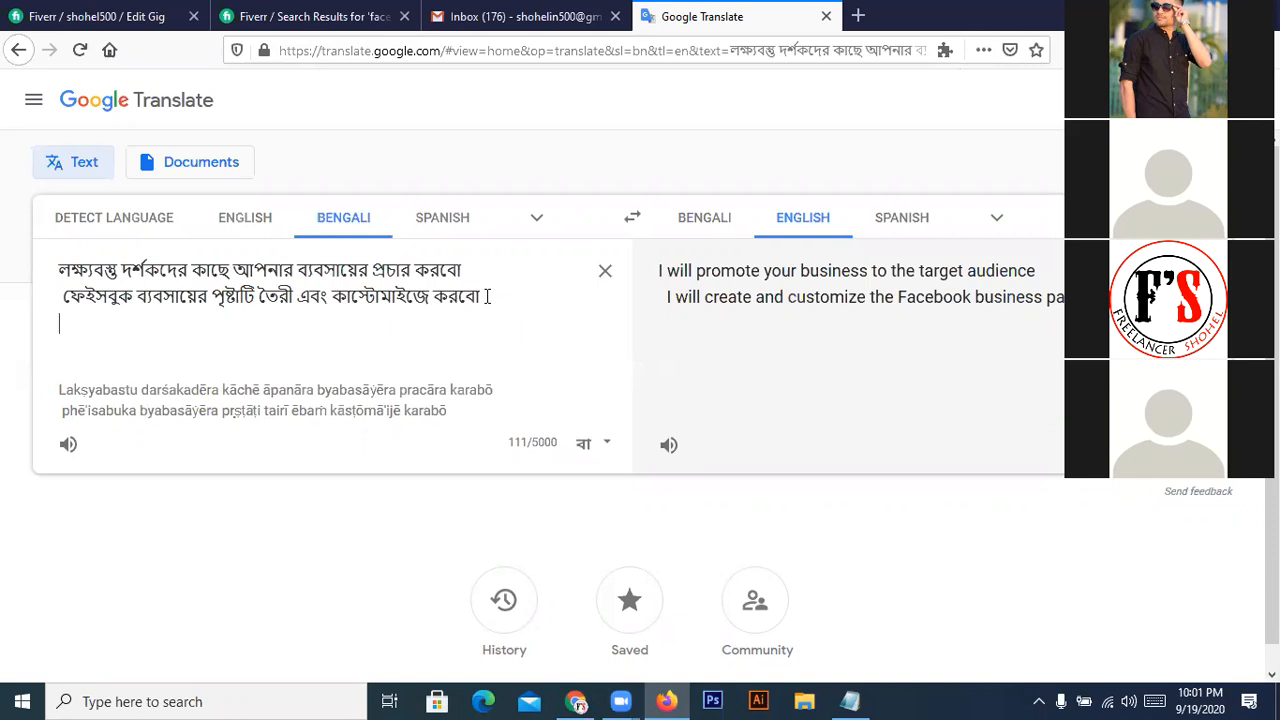
key(Return)
text(a)
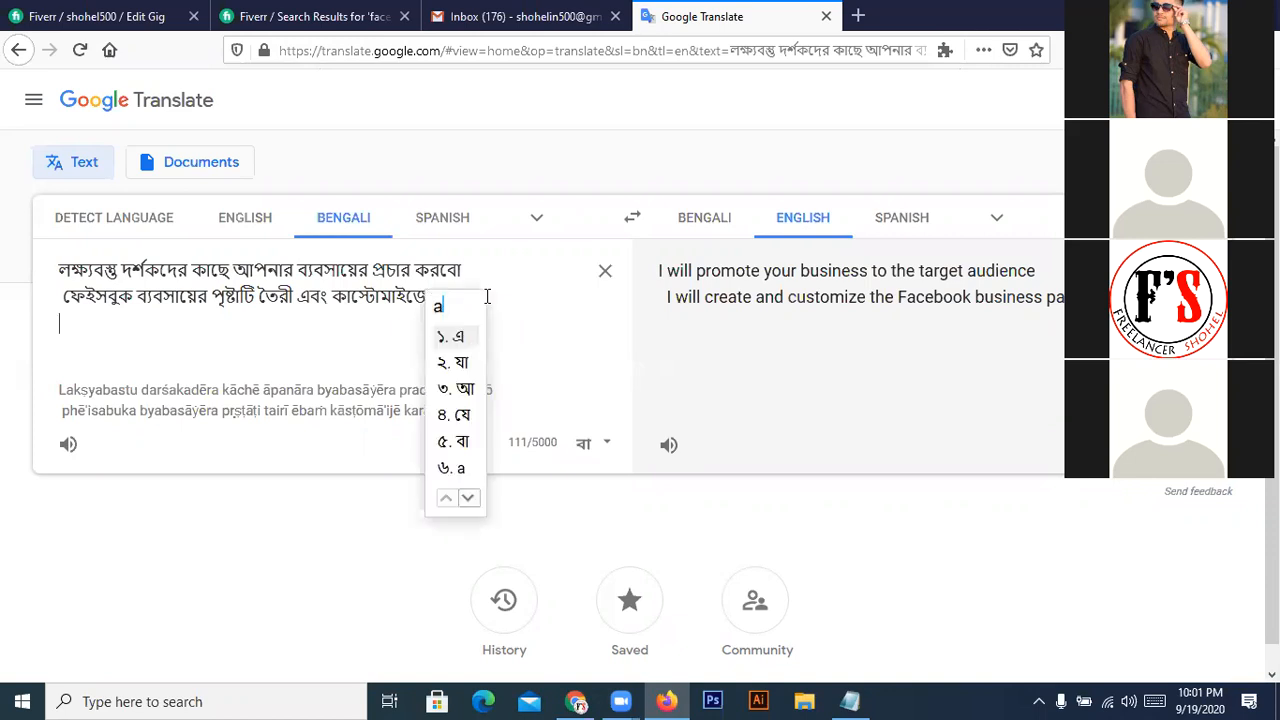
text(korshoniyo)
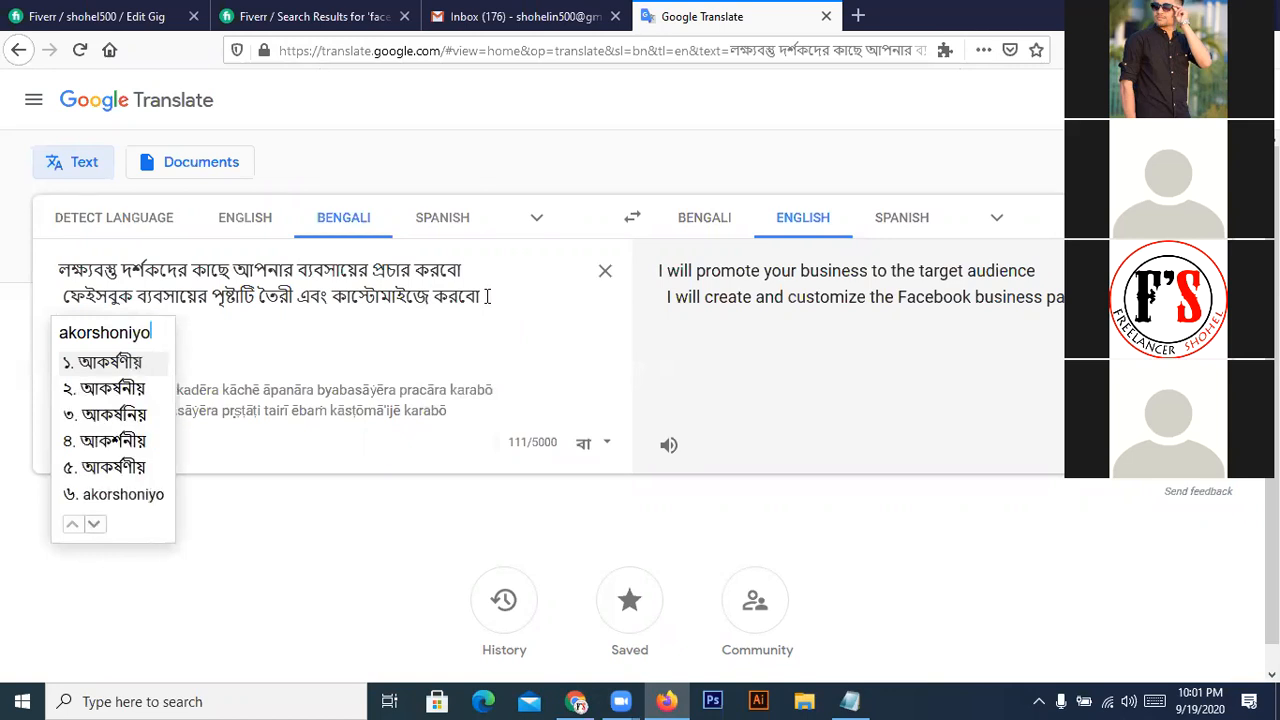
key(Return)
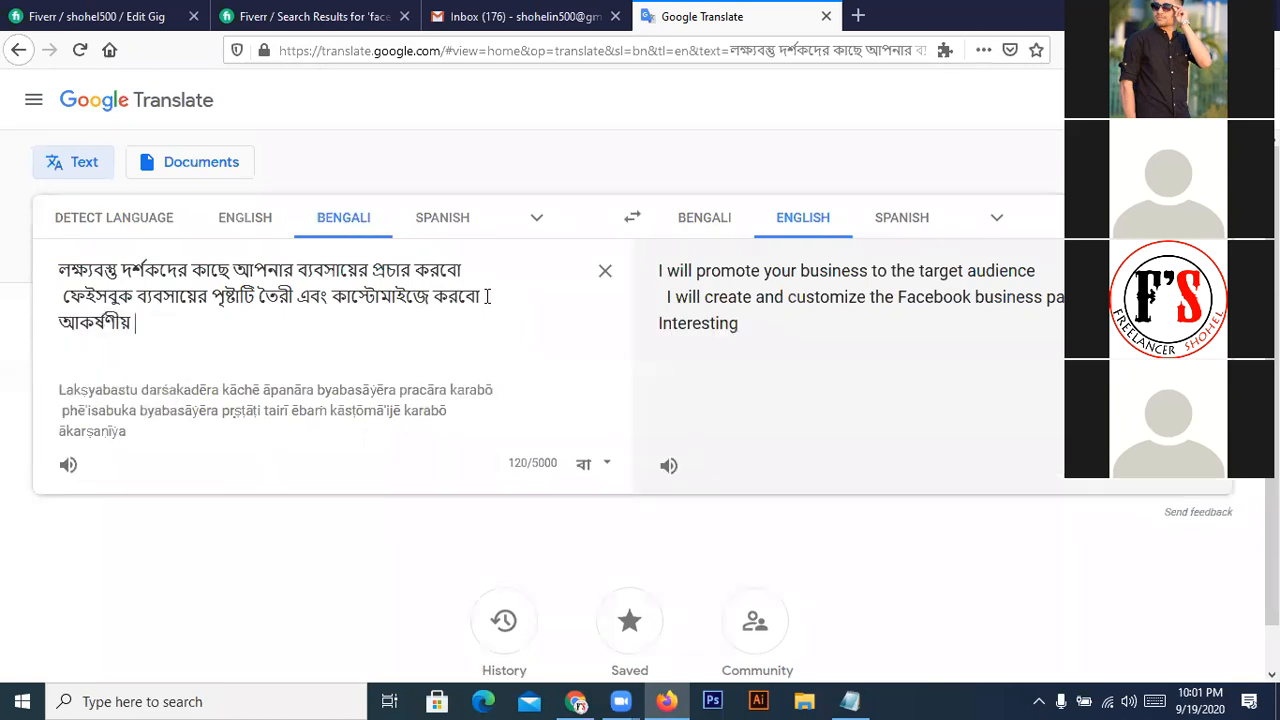
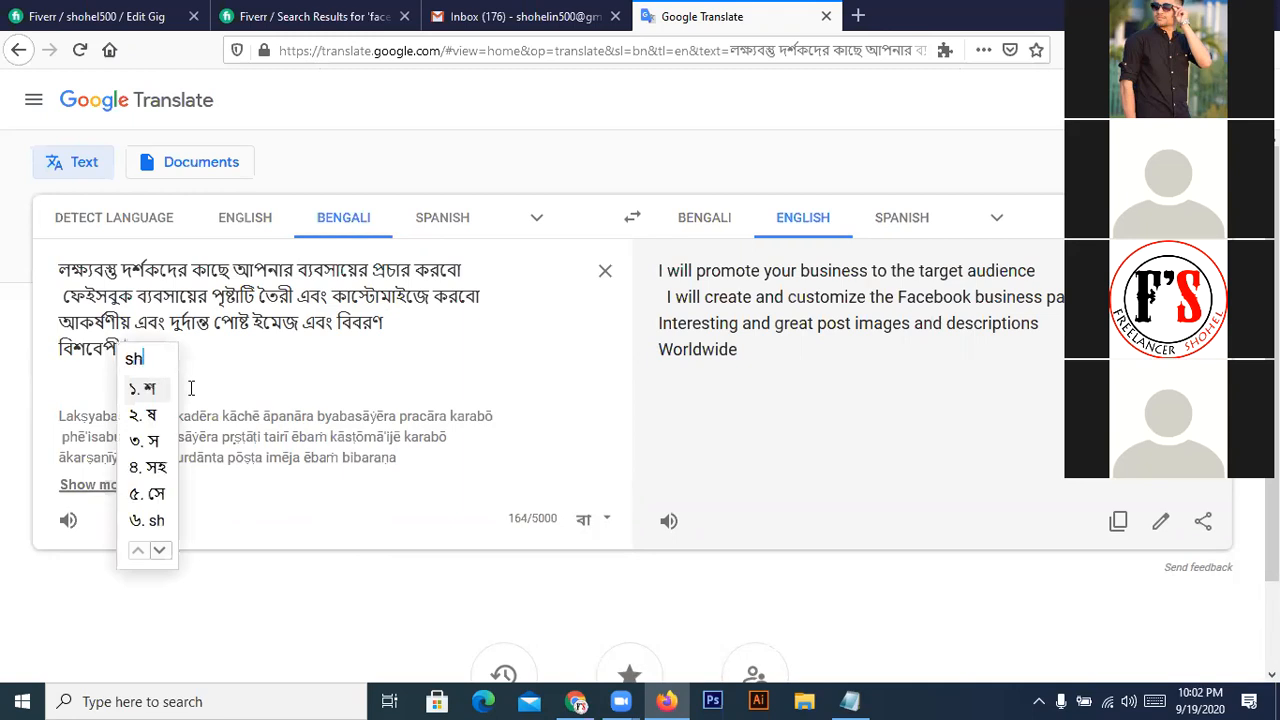
- Complete the fourth Bengali line with "শ্রোতা" after "বিশবেপী", correcting the phonetic spelling and choosing the suggested word
key(BackSpace)
text(rota)
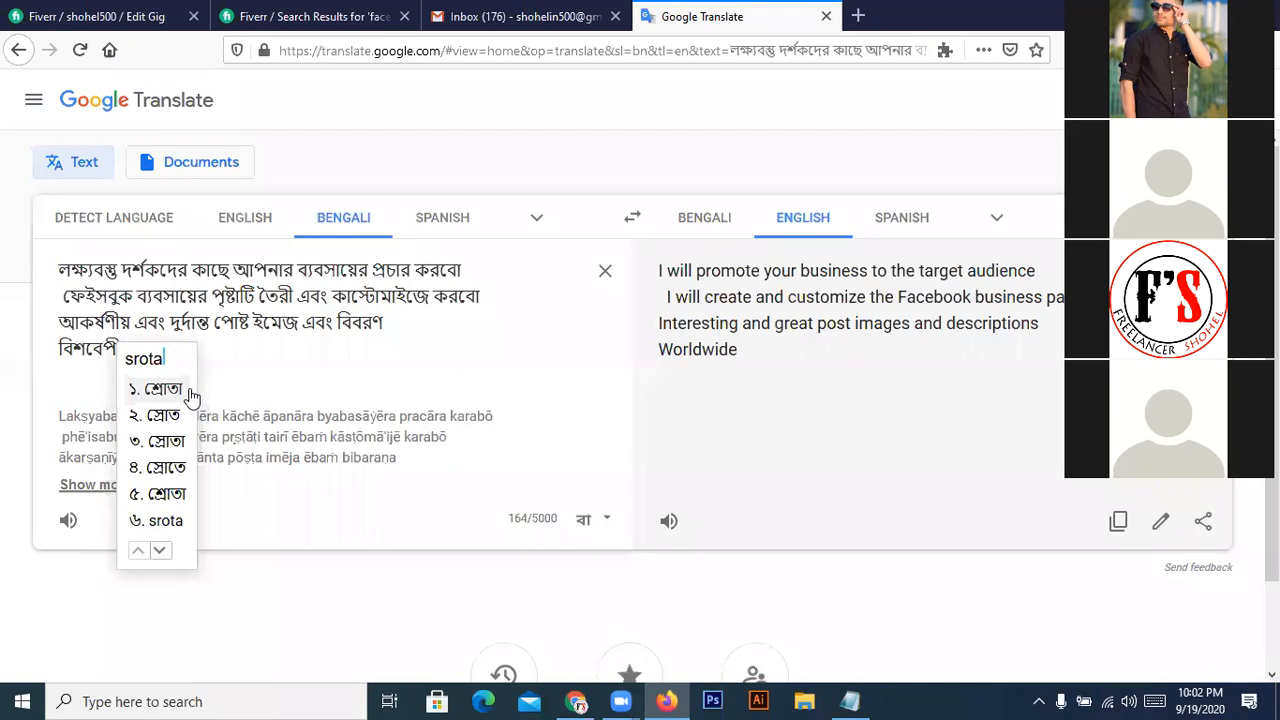
click(190, 389)
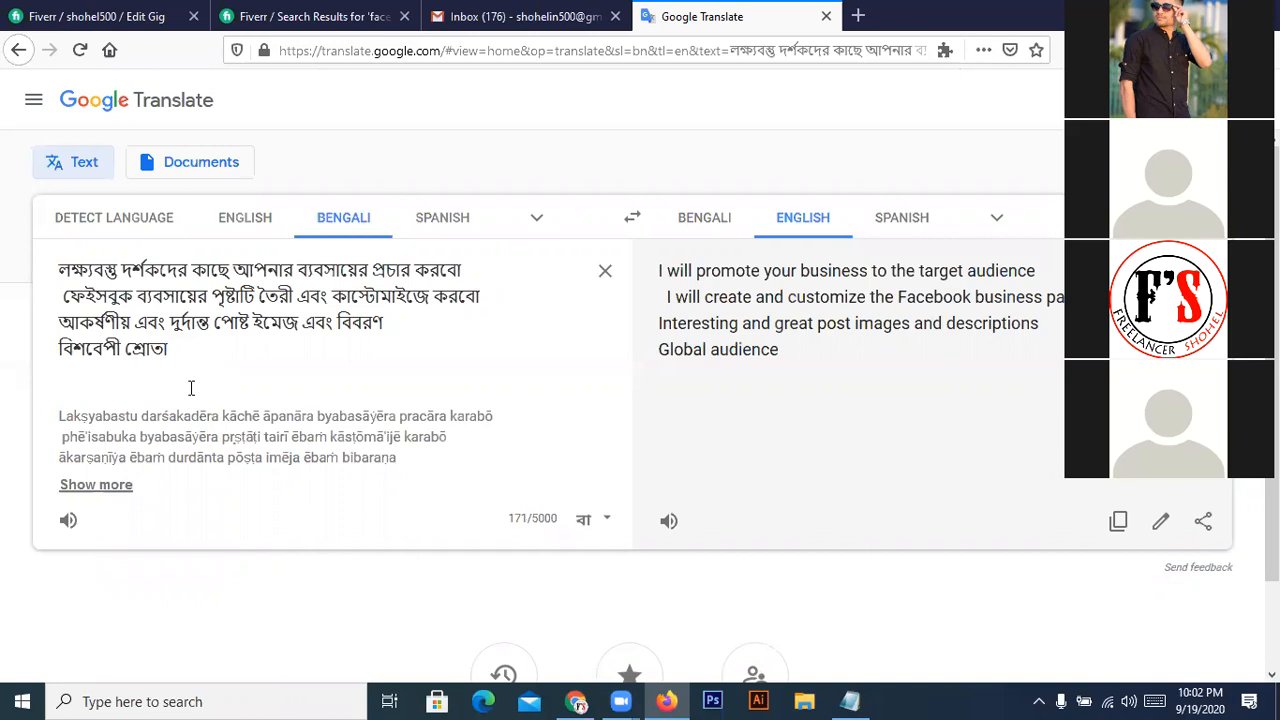
- Start a fifth Bengali line with "বাস্তব এবং", using the suggested spellings
key(Return)
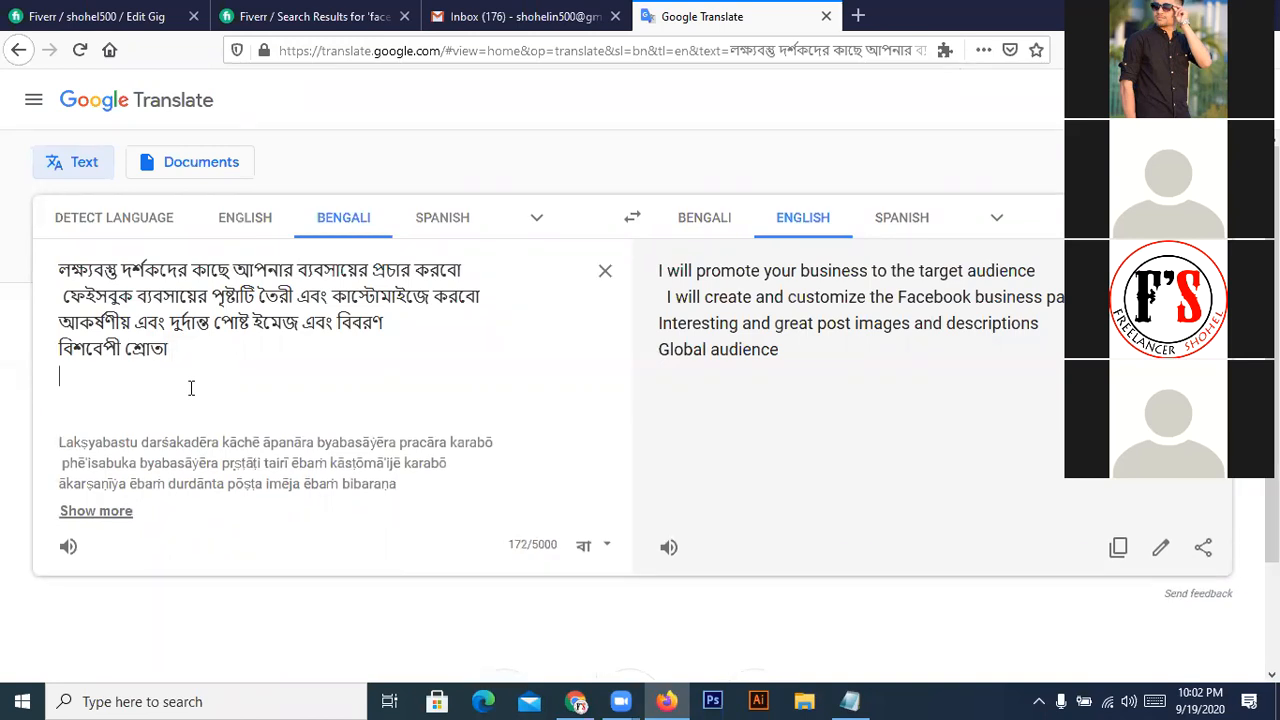
text(bastob)
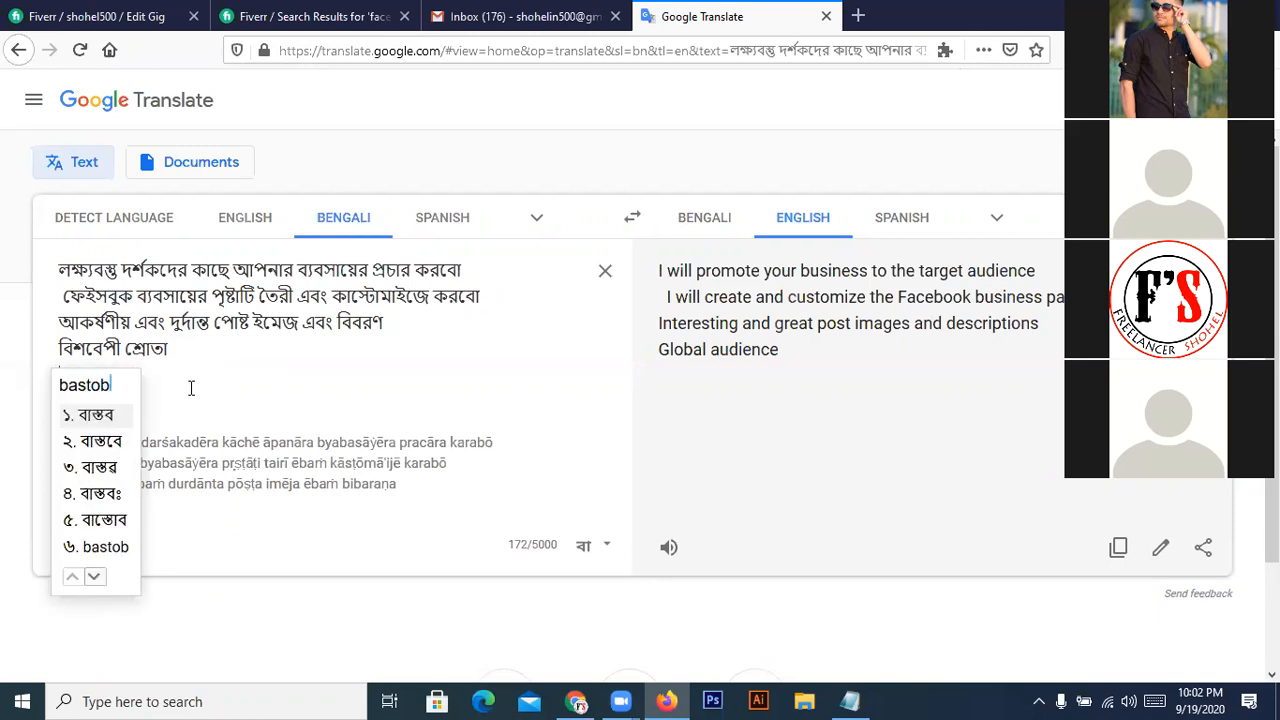
key(space)
text(ebo)
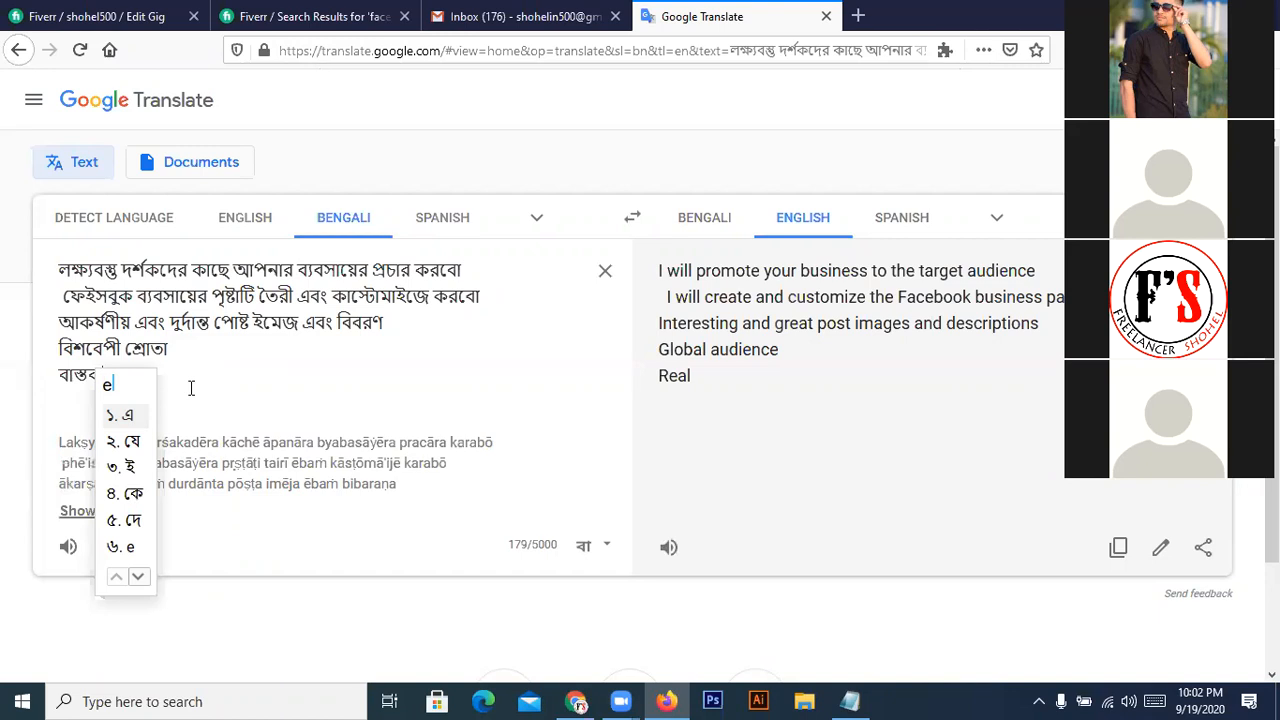
text(ng)
key(space)
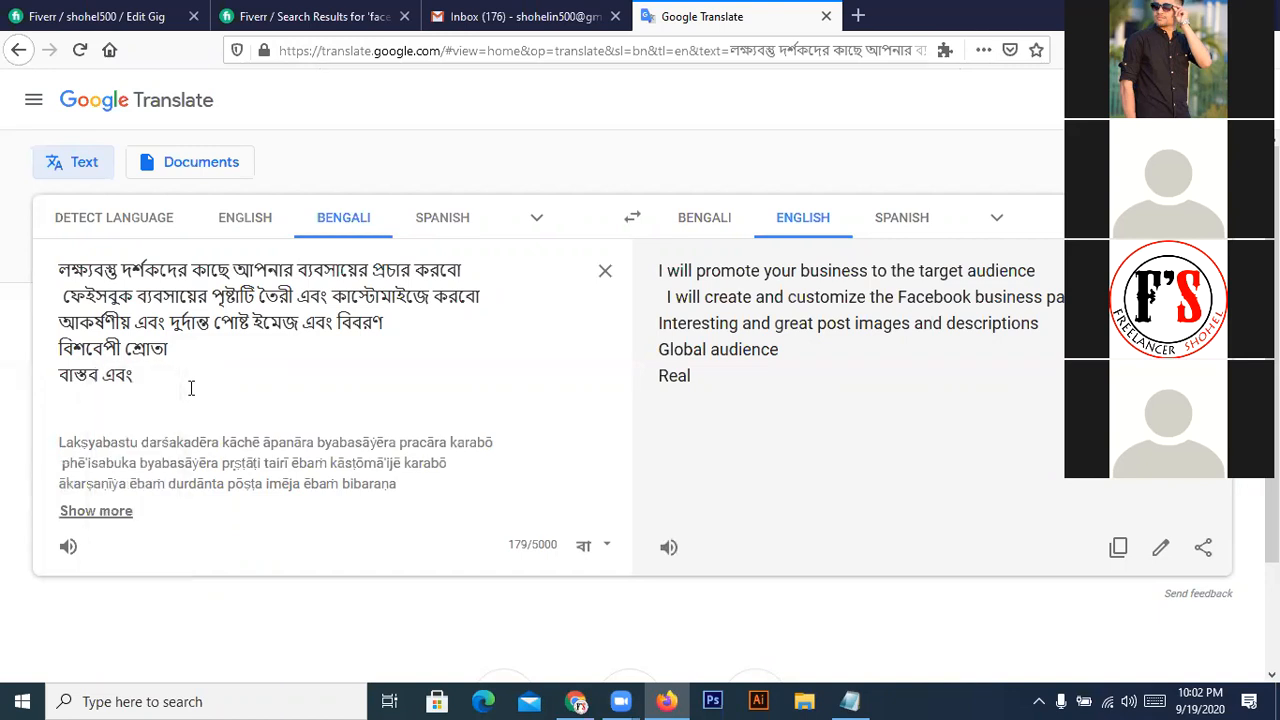
- Complete the fifth Bengali line with "অর্গানিক পরিষেবা", correcting the phonetic spelling of "organic"
text(og)
key(BackSpace)
text(rgani)
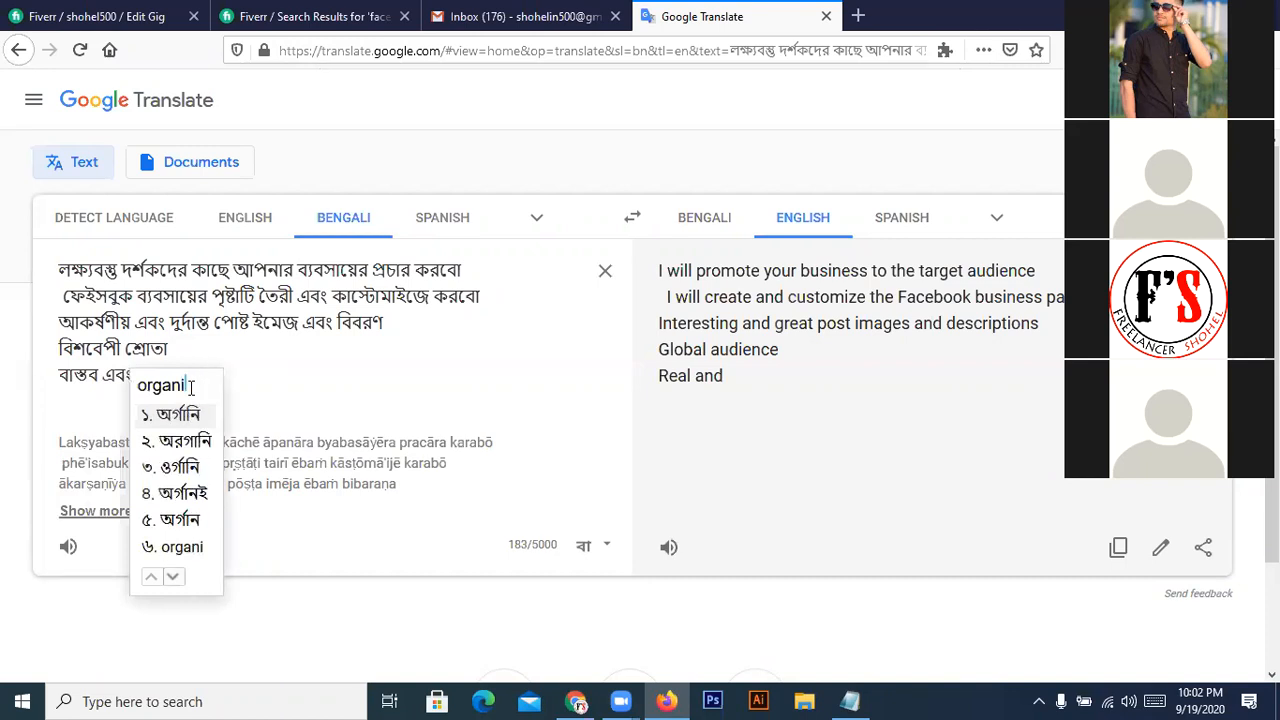
text(c)
key(space)
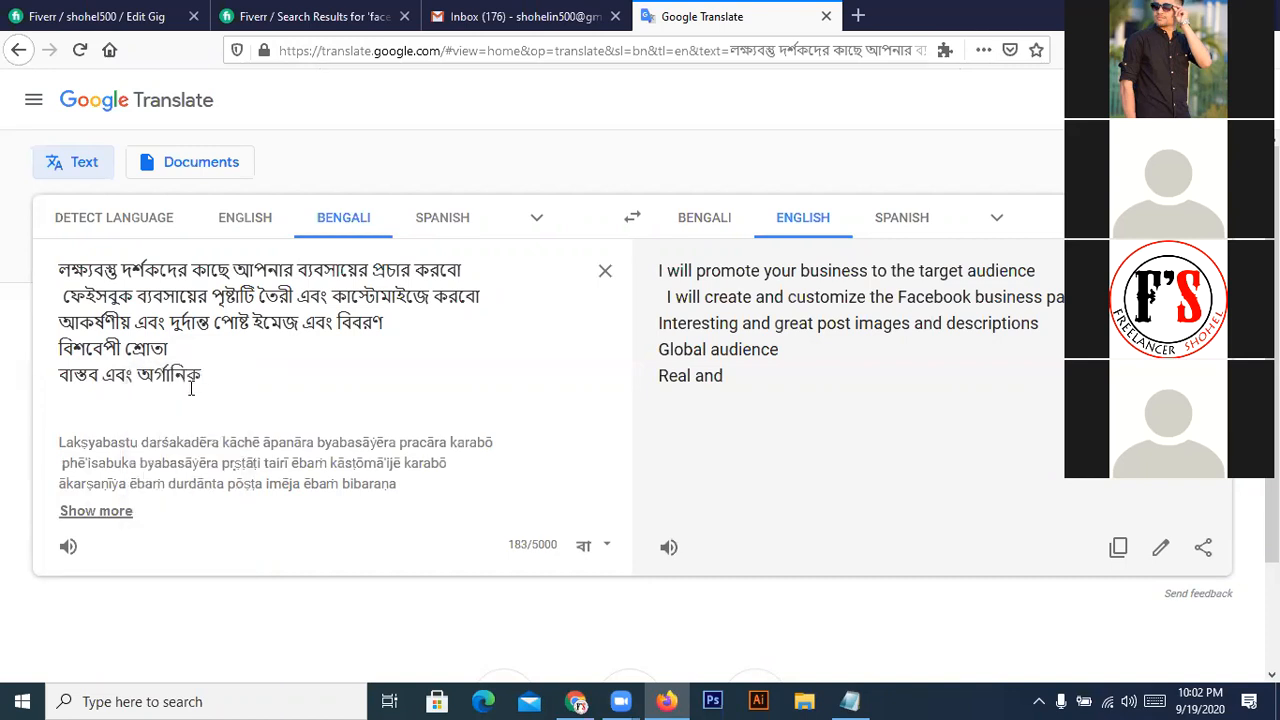
text(pori)
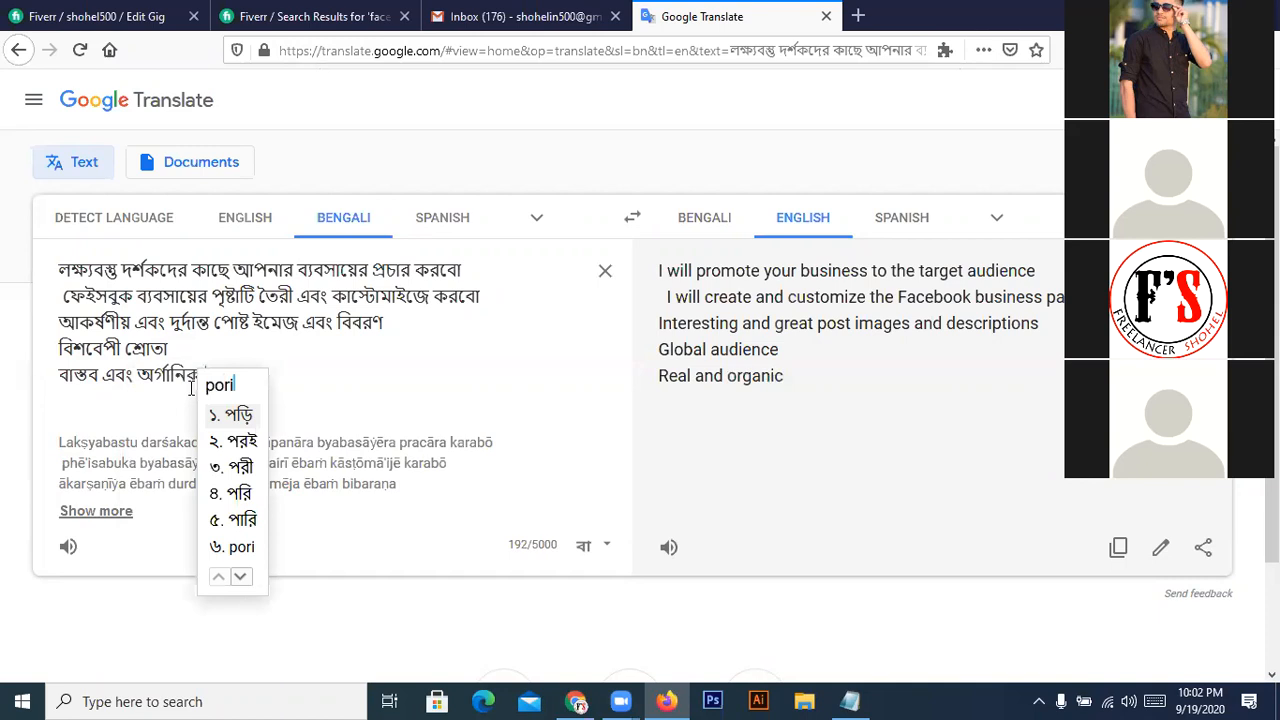
text(sheba)
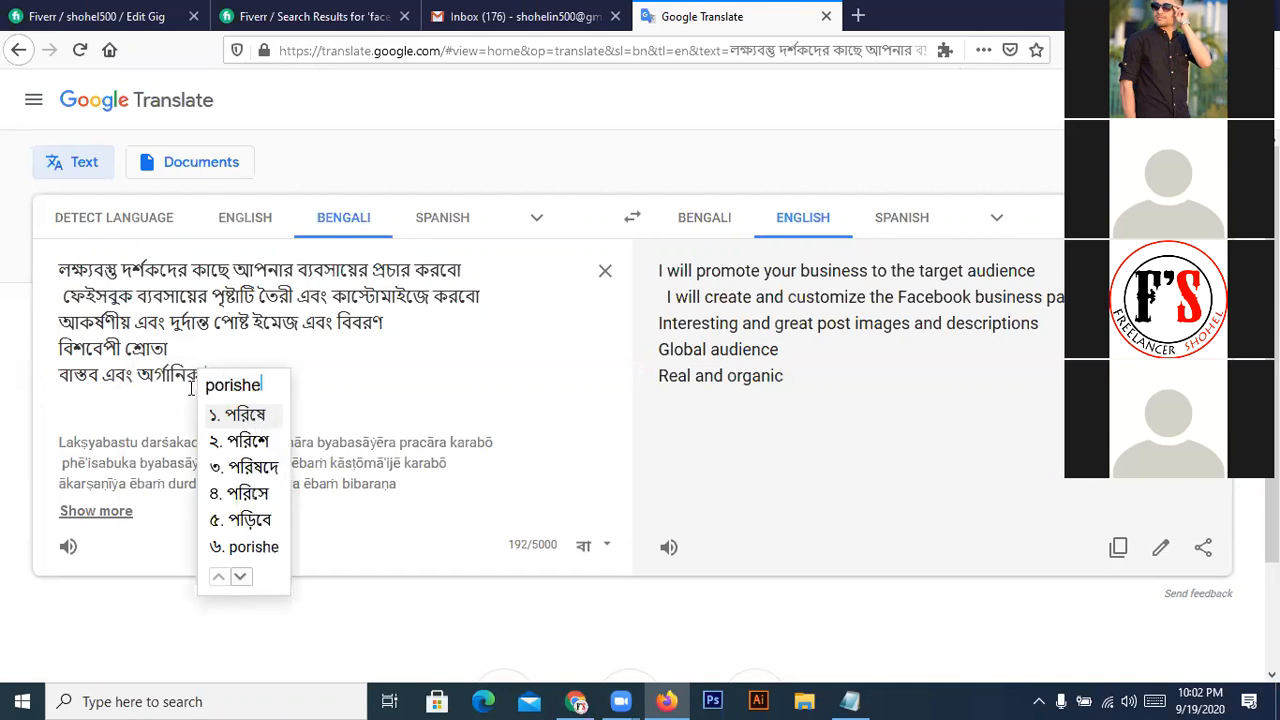
key(space)
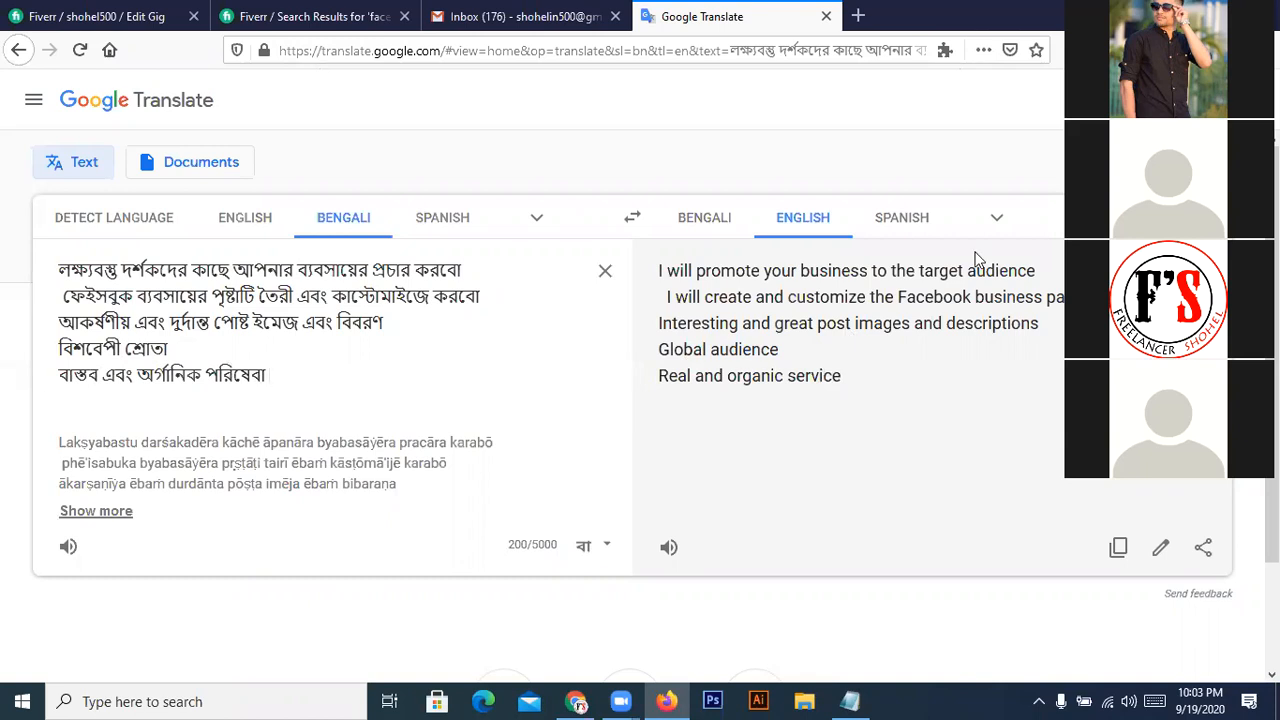
- Copy the translation "I will promote your business to the target audience" into the Fiverr gig description as numbered item 1 under "My services:", ending with a period
click(1033, 275)
click(1050, 268)
drag(1046, 270, 651, 270)
key(ctrl+c)
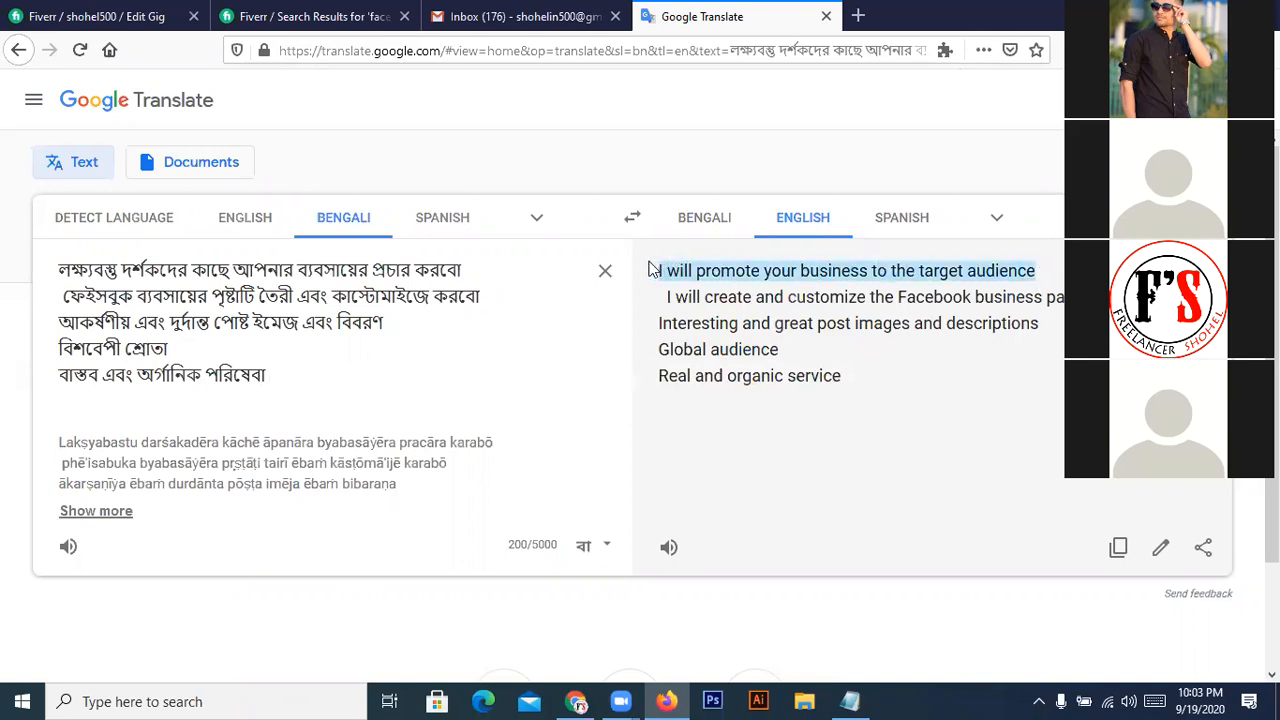
click(157, 18)
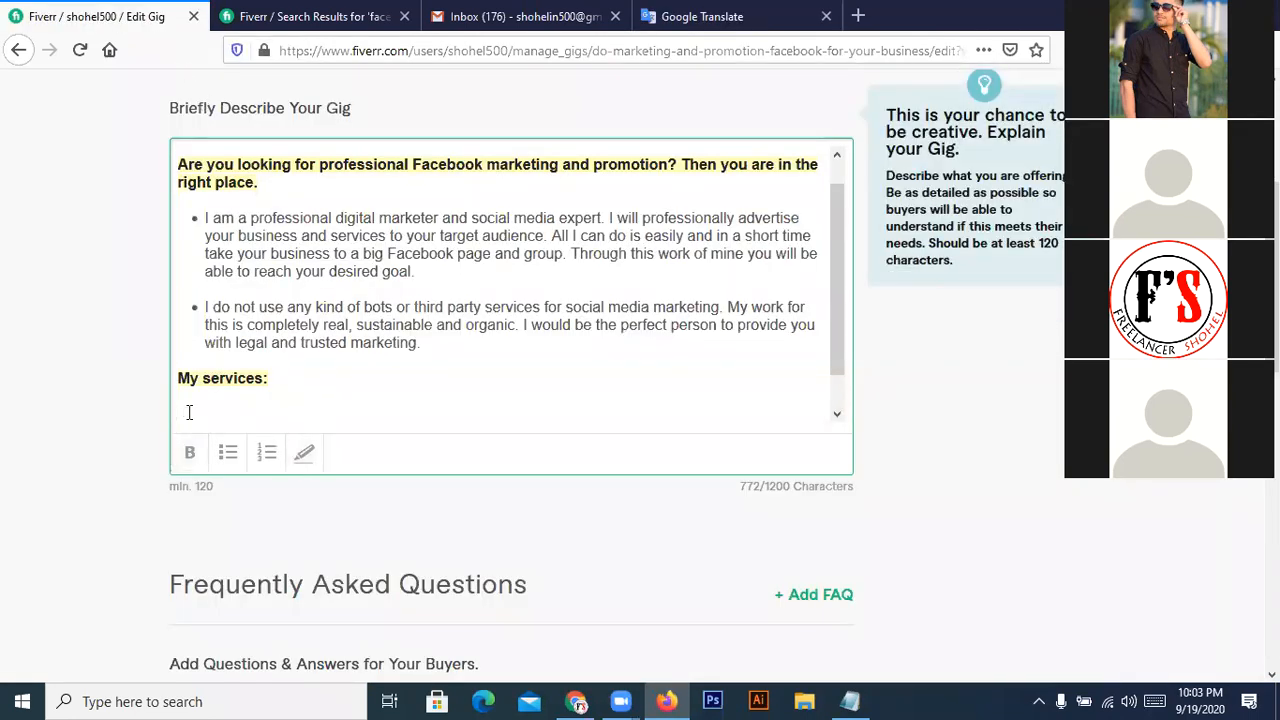
click(266, 456)
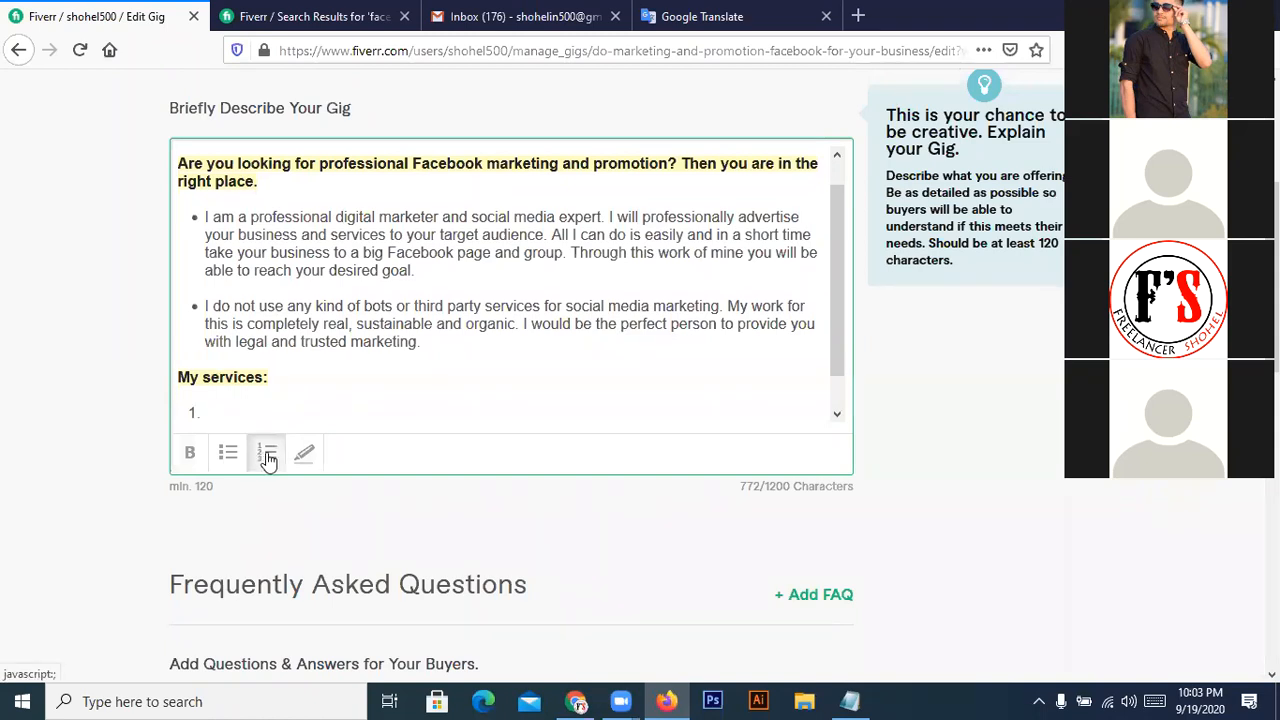
key(ctrl+v)
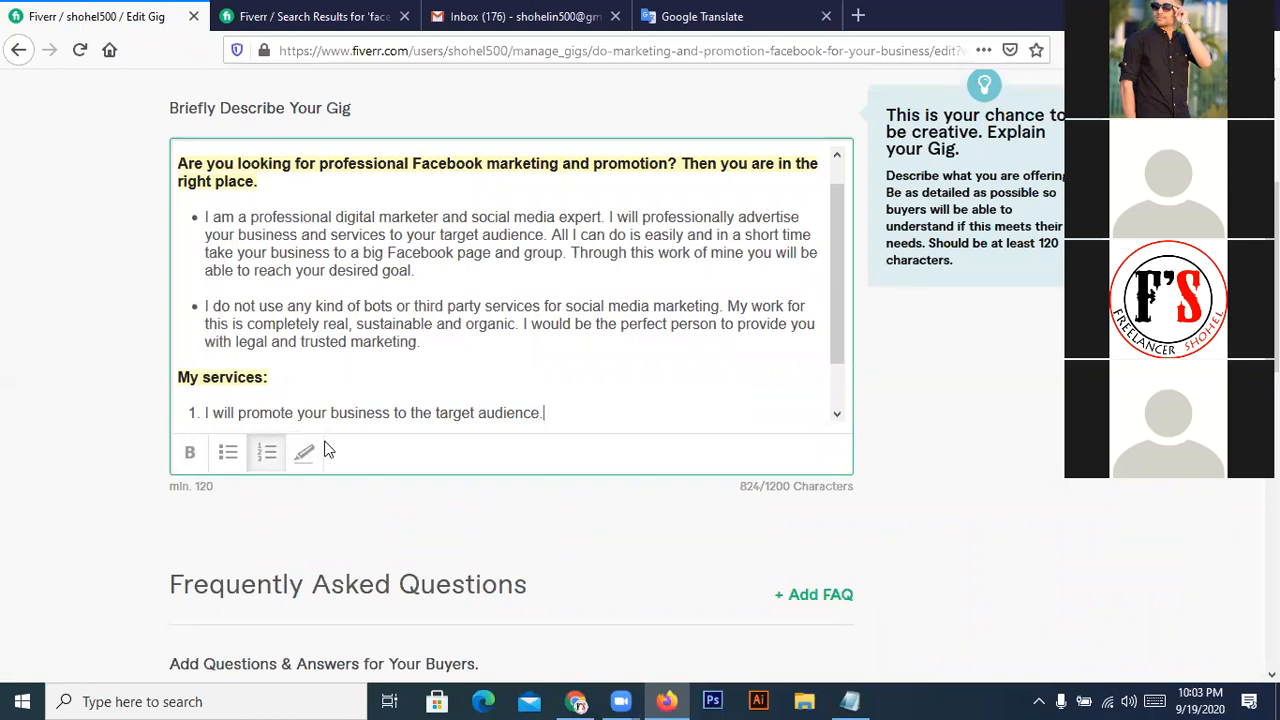
key(Return)
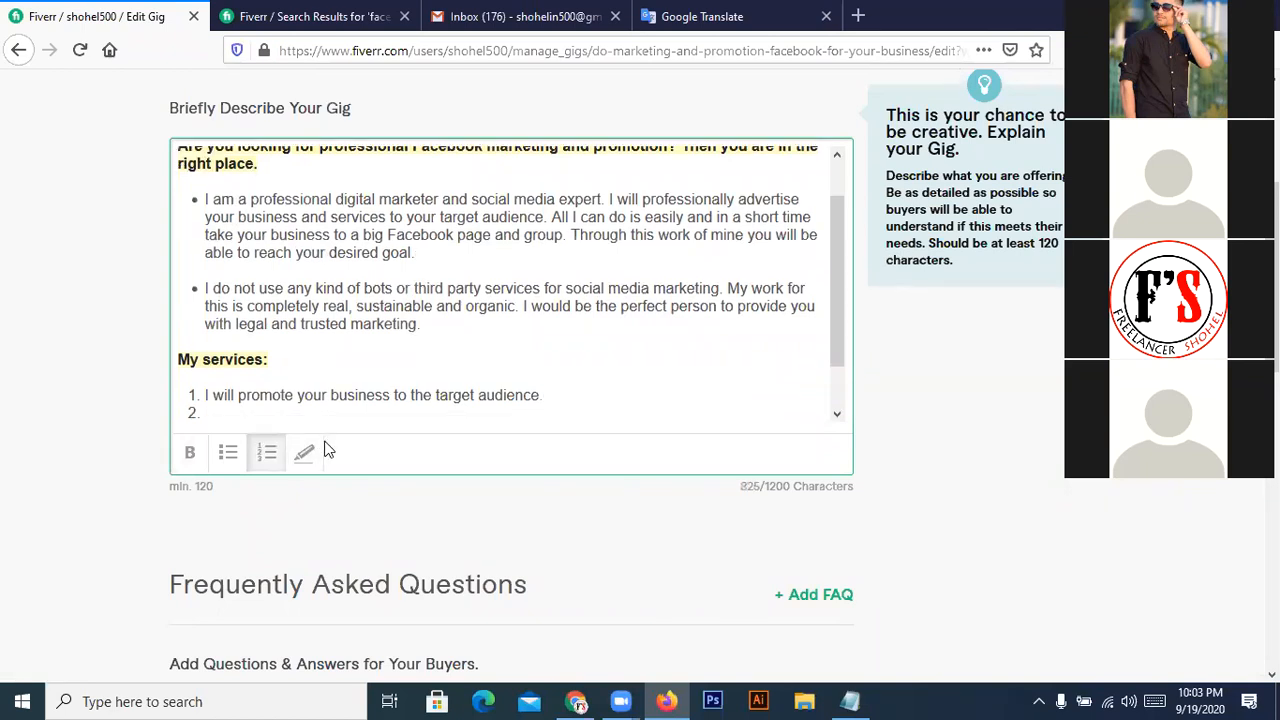
- Copy the translation "I will create and customize the Facebook business page" into item 2 of the services list, removing the extra line break and adding a period
click(675, 17)
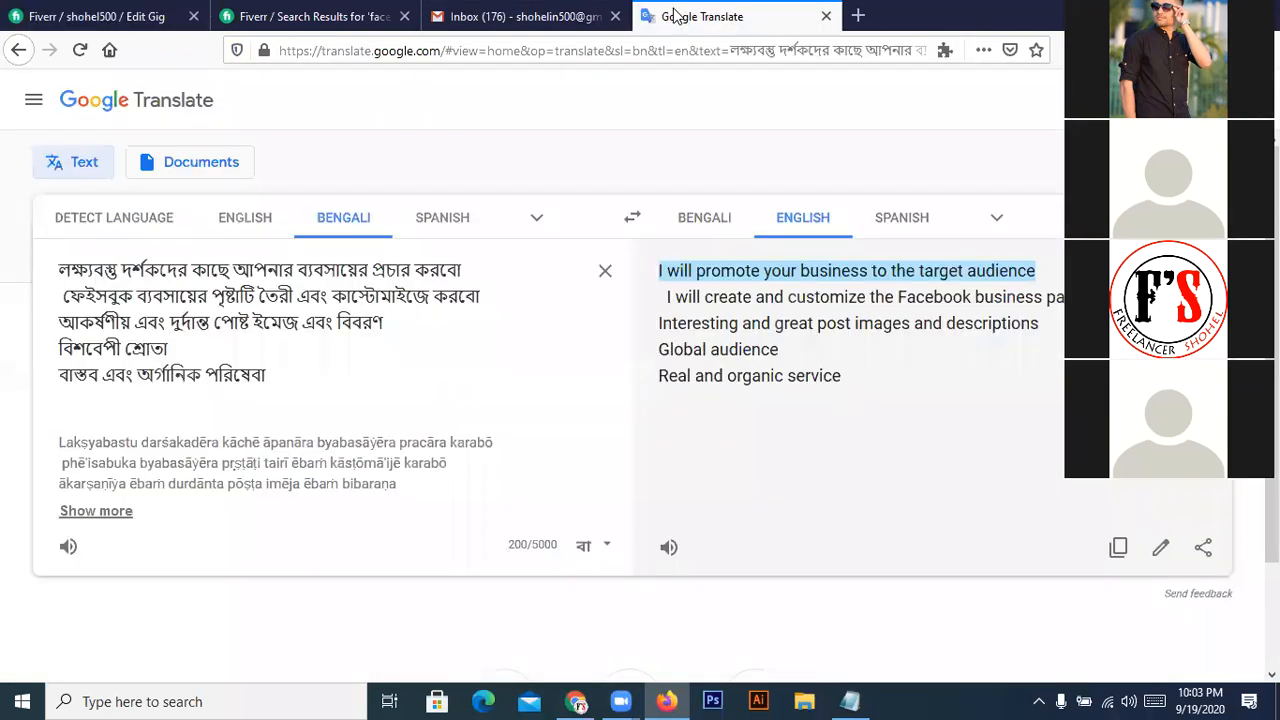
click(655, 298)
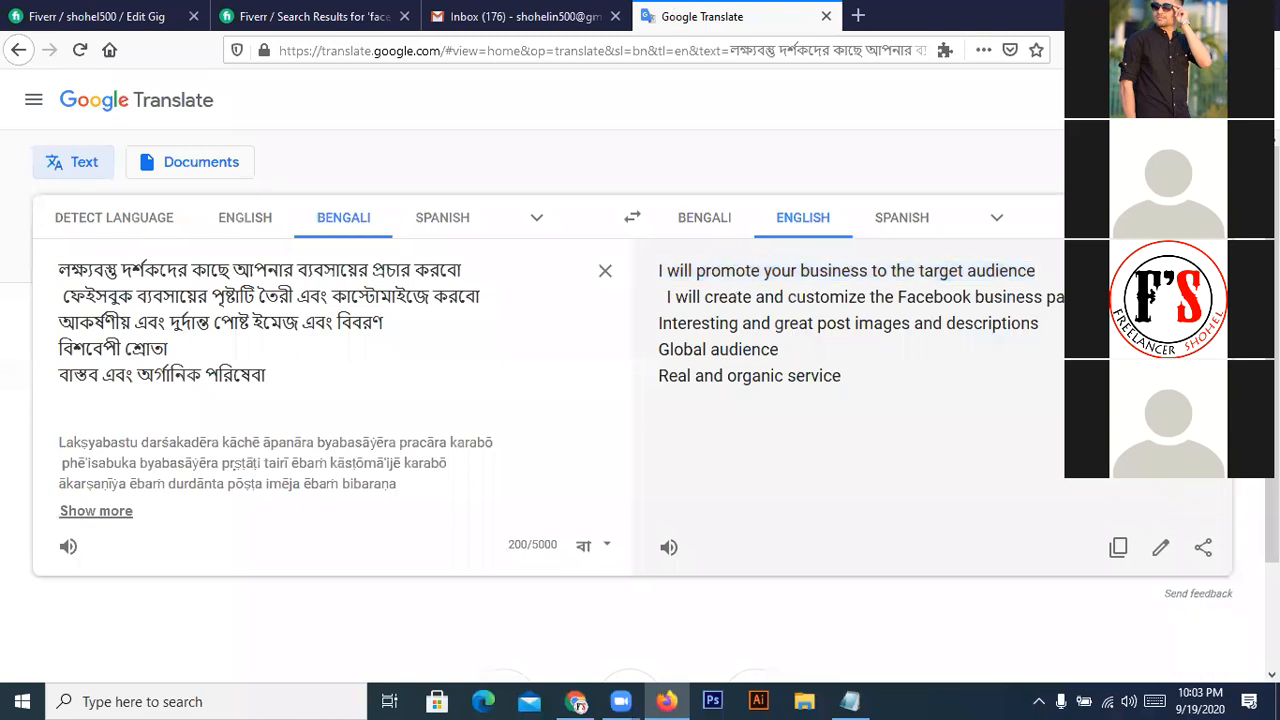
drag(1060, 297, 662, 297)
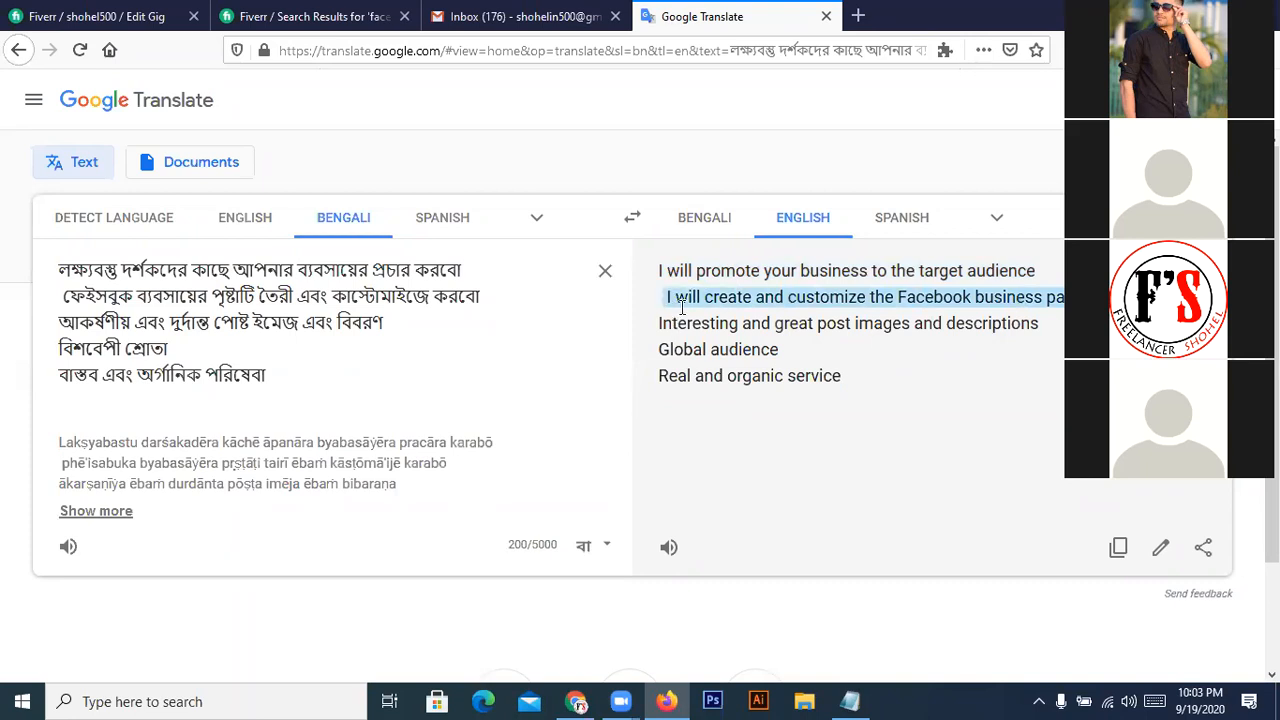
click(155, 18)
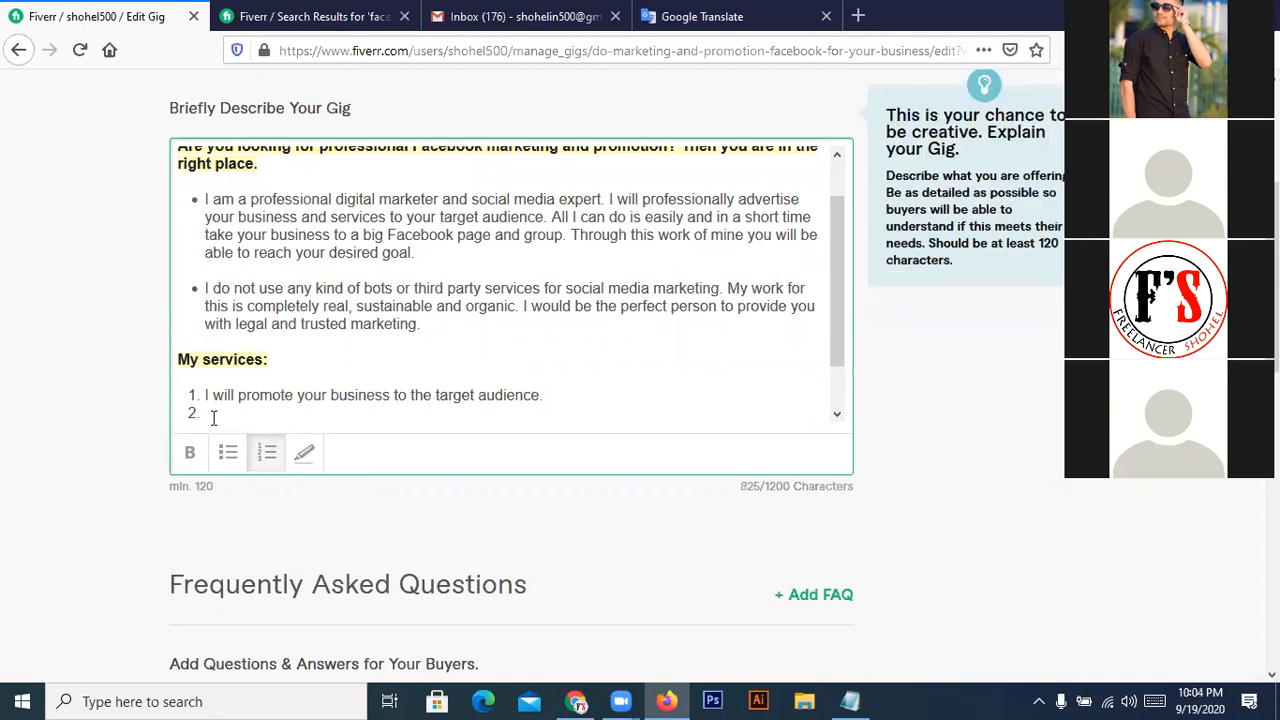
text(I will create and customize the Facebook business page)
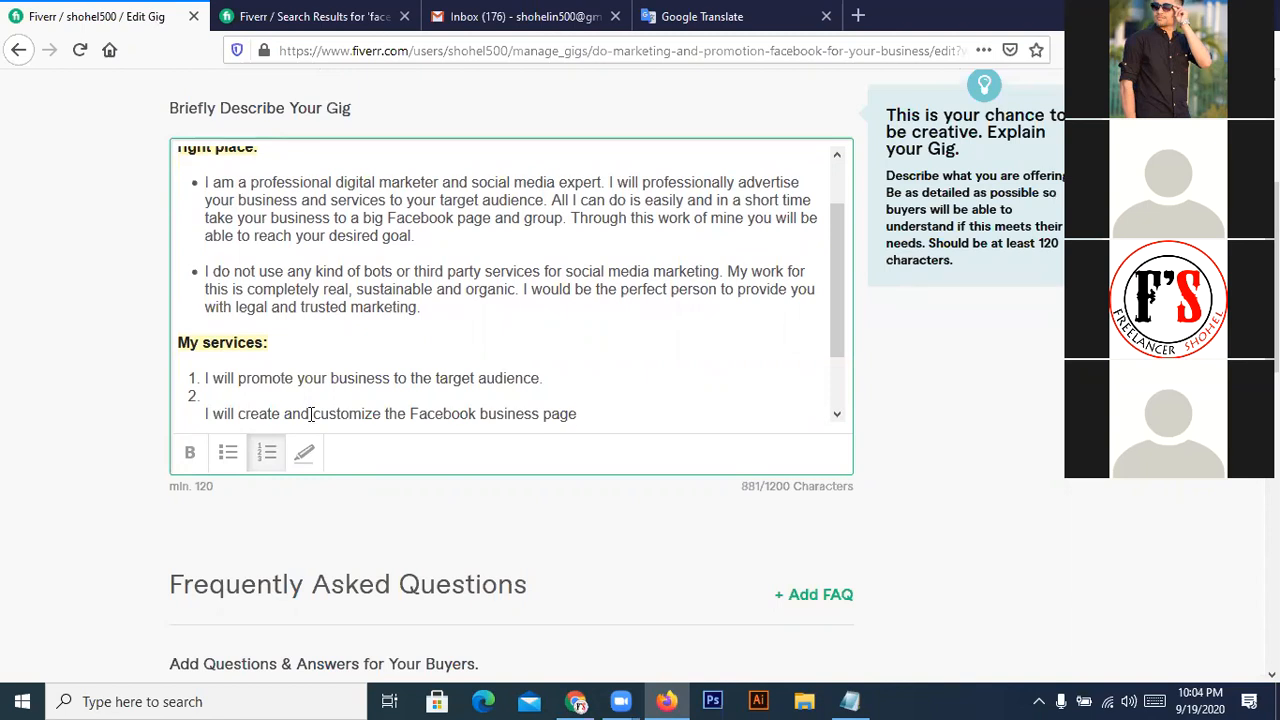
key(ctrl+z)
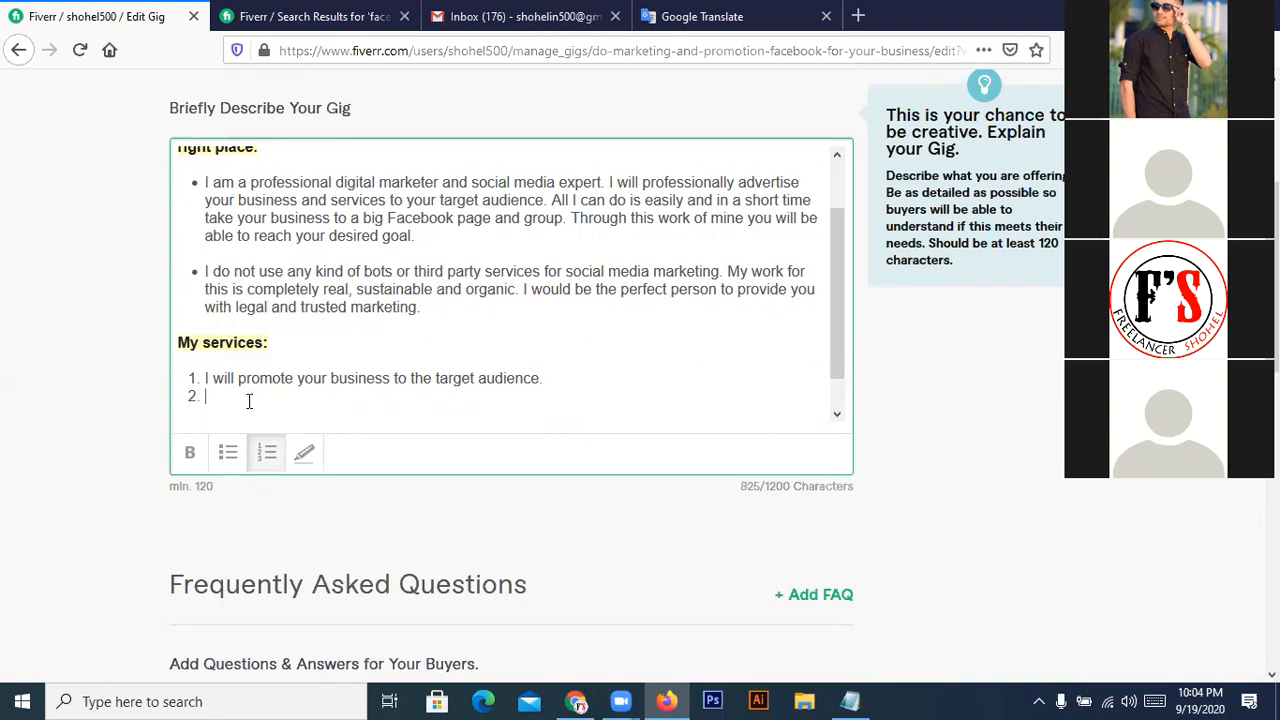
text(I will create and customize the Facebook business page)
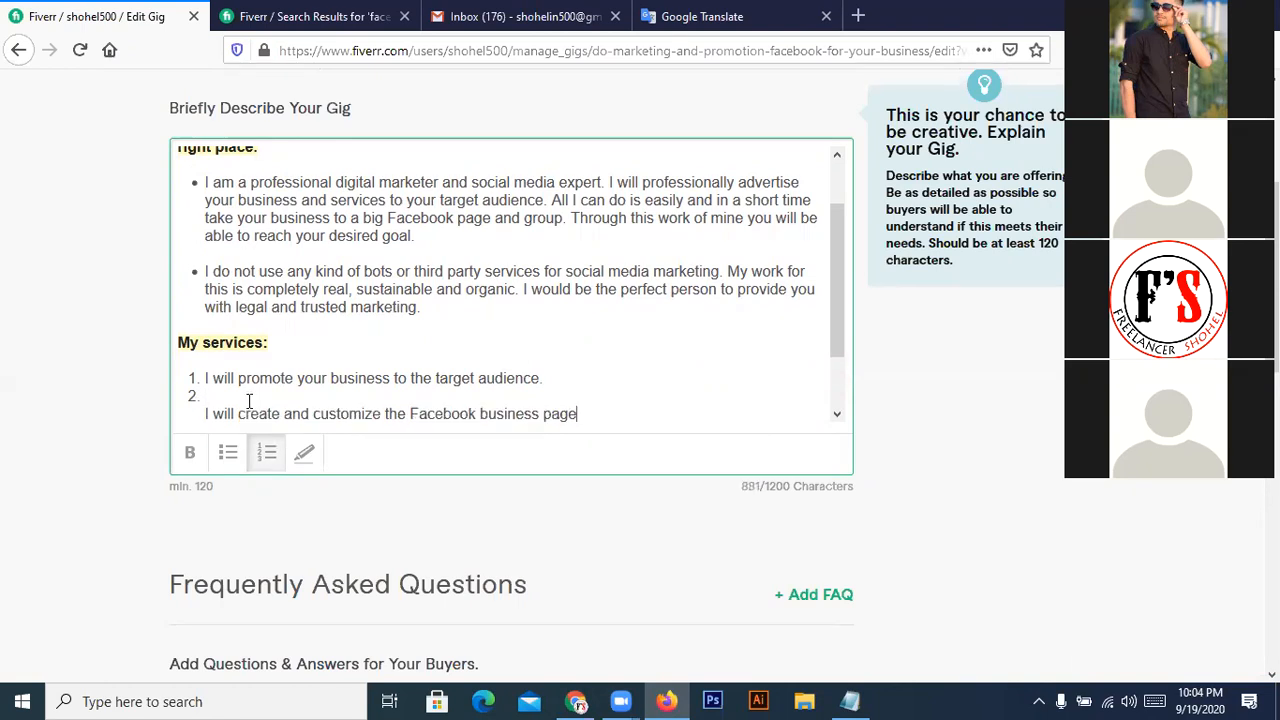
click(205, 413)
key(BackSpace)
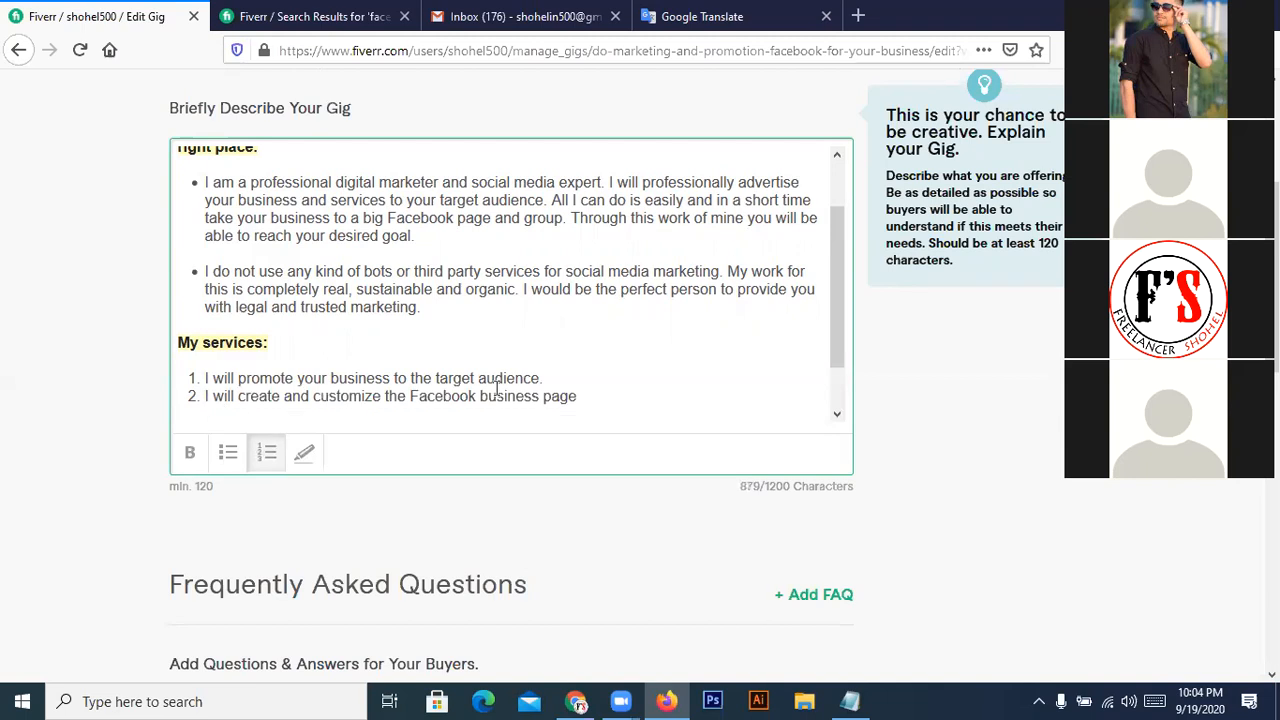
click(583, 394)
key(Return)
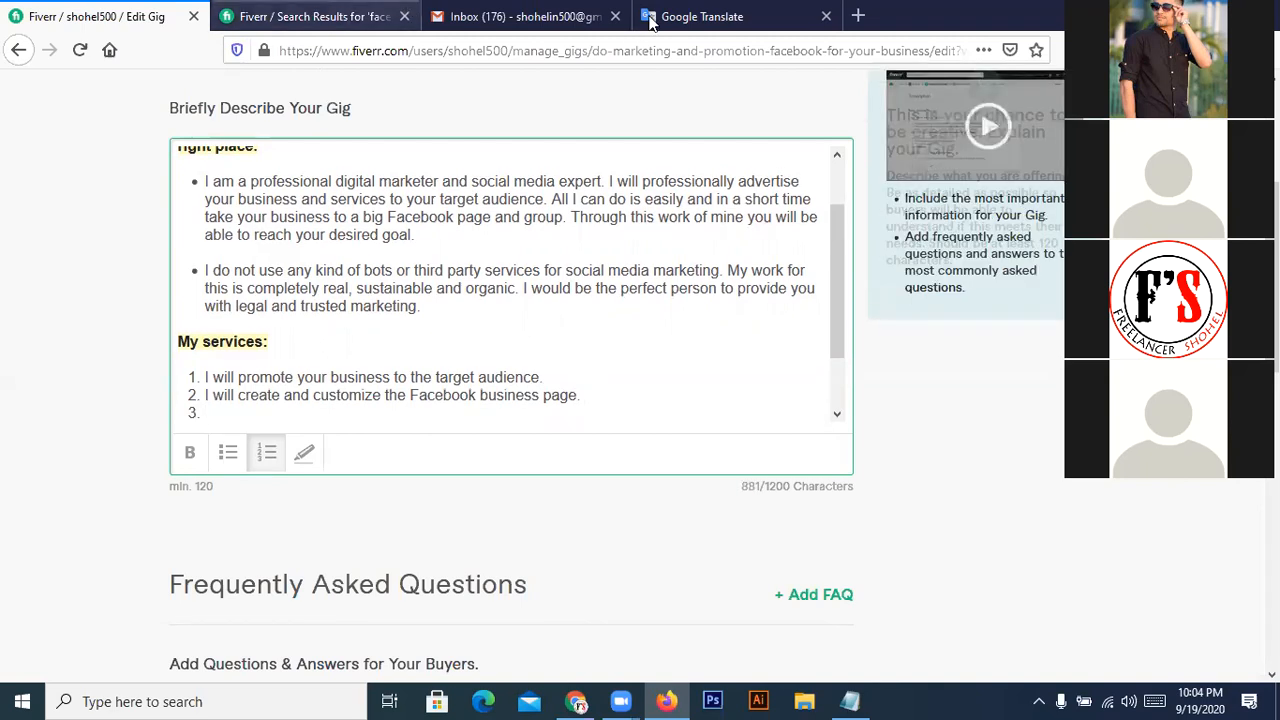
- Copy the translation "Interesting and great post images and descriptions" into item 3 of the services list, remove the extra line break, and start item 4
click(680, 12)
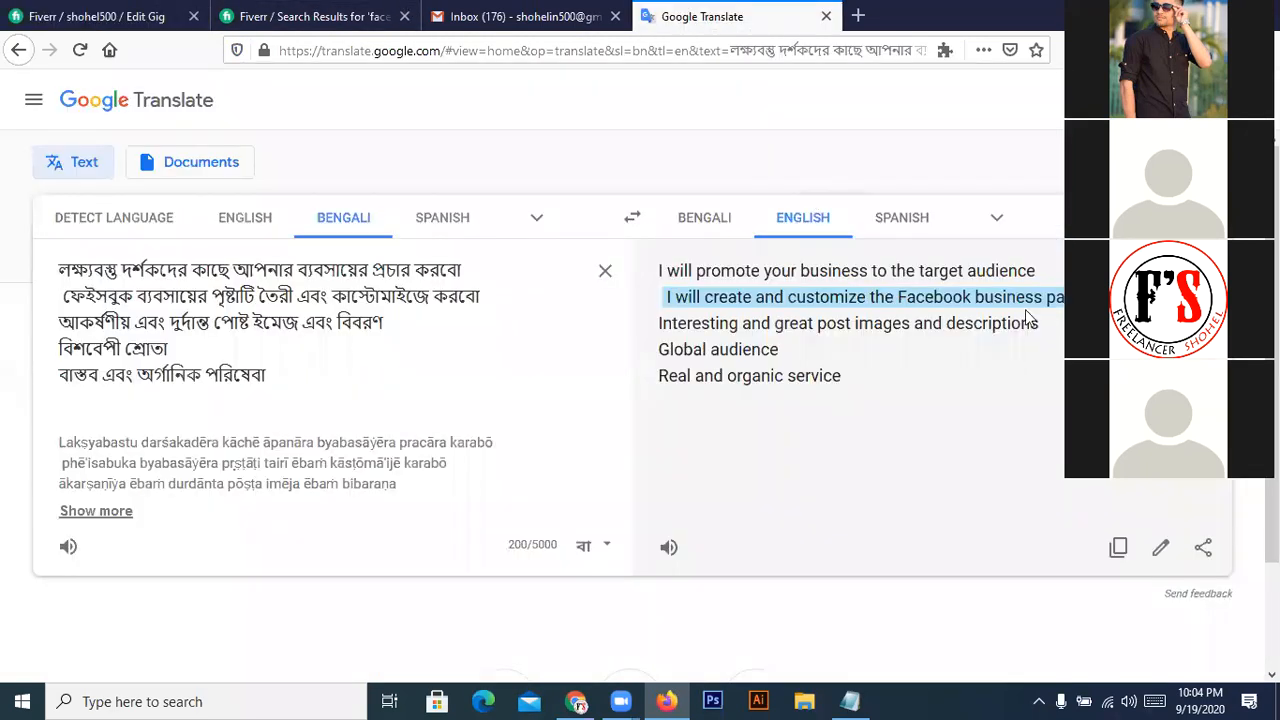
click(1058, 330)
drag(1040, 323, 652, 327)
key(ctrl+c)
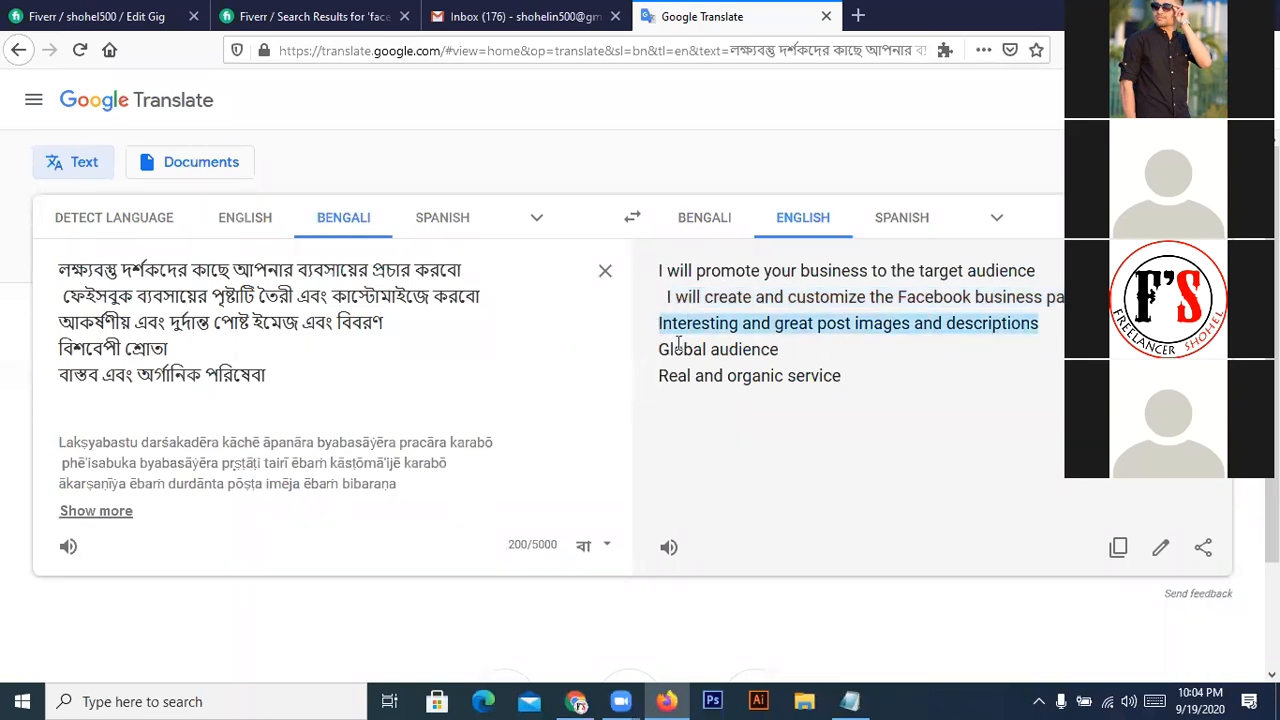
click(155, 20)
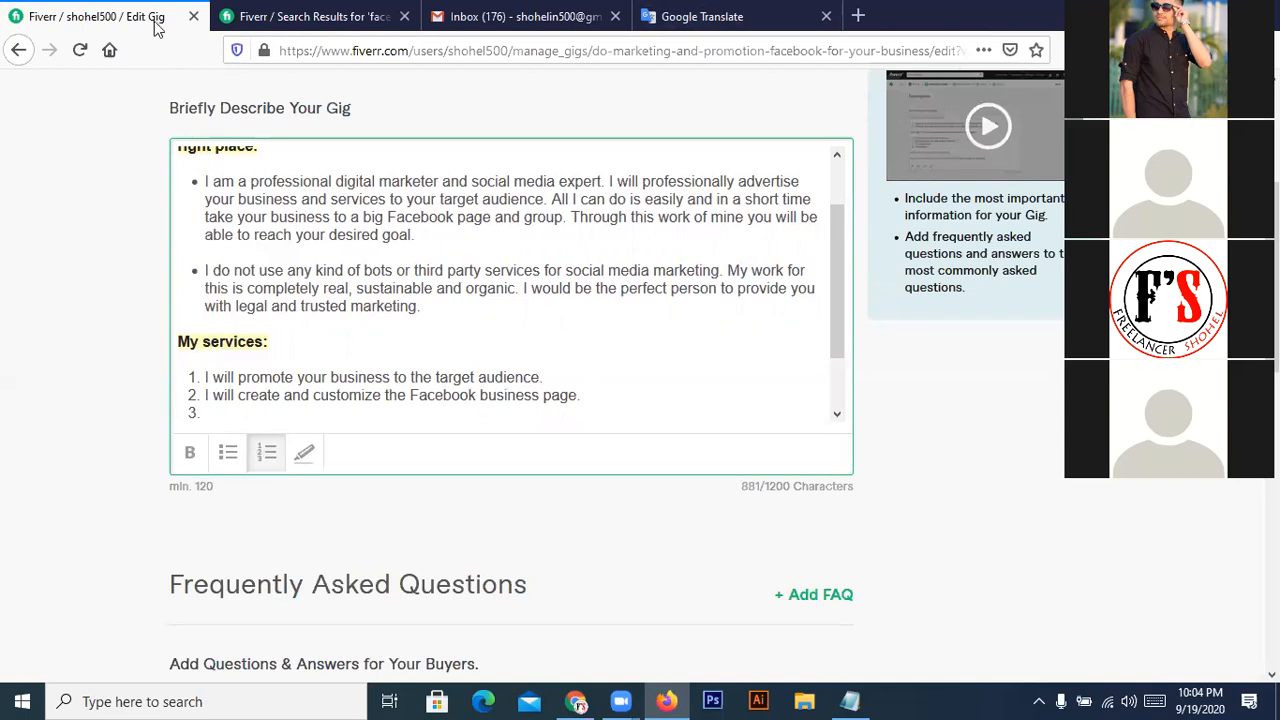
click(306, 406)
key(ctrl+v)
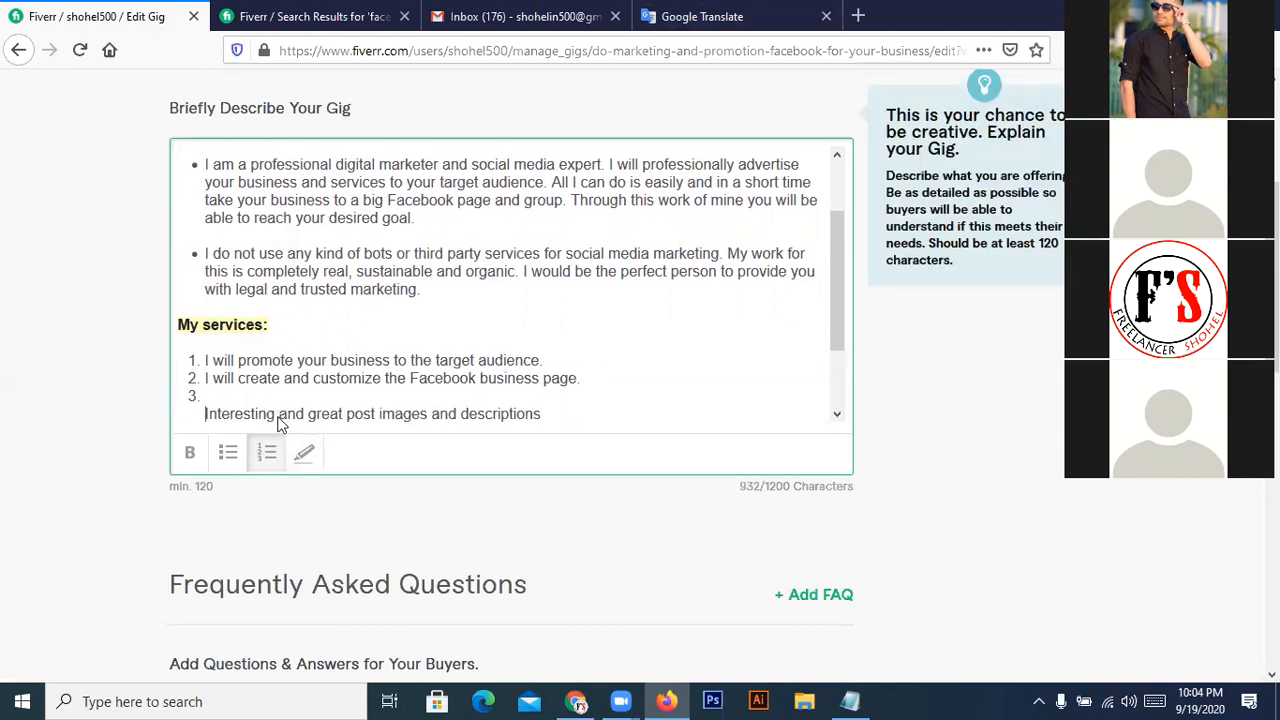
key(BackSpace)
click(556, 397)
key(Return)
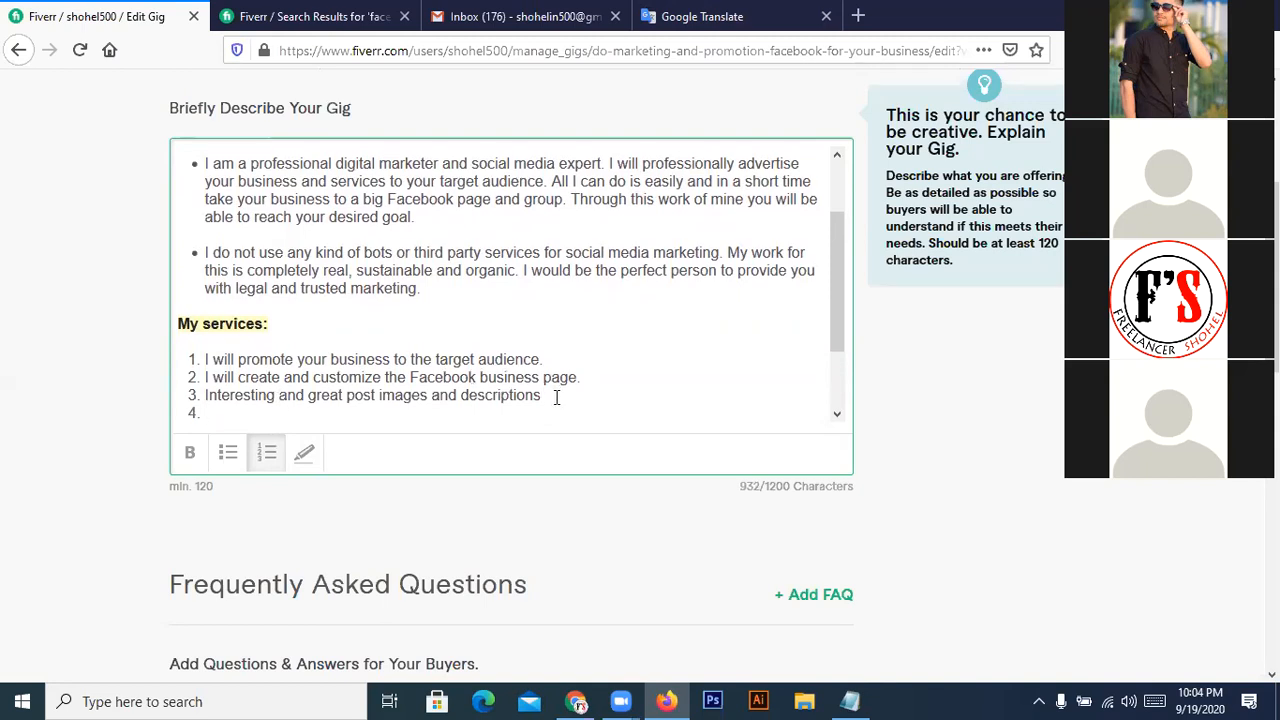
- Copy the translation "Global audience" into item 4 of the services list, removing the extra line break, adding a period and starting item 5
click(722, 20)
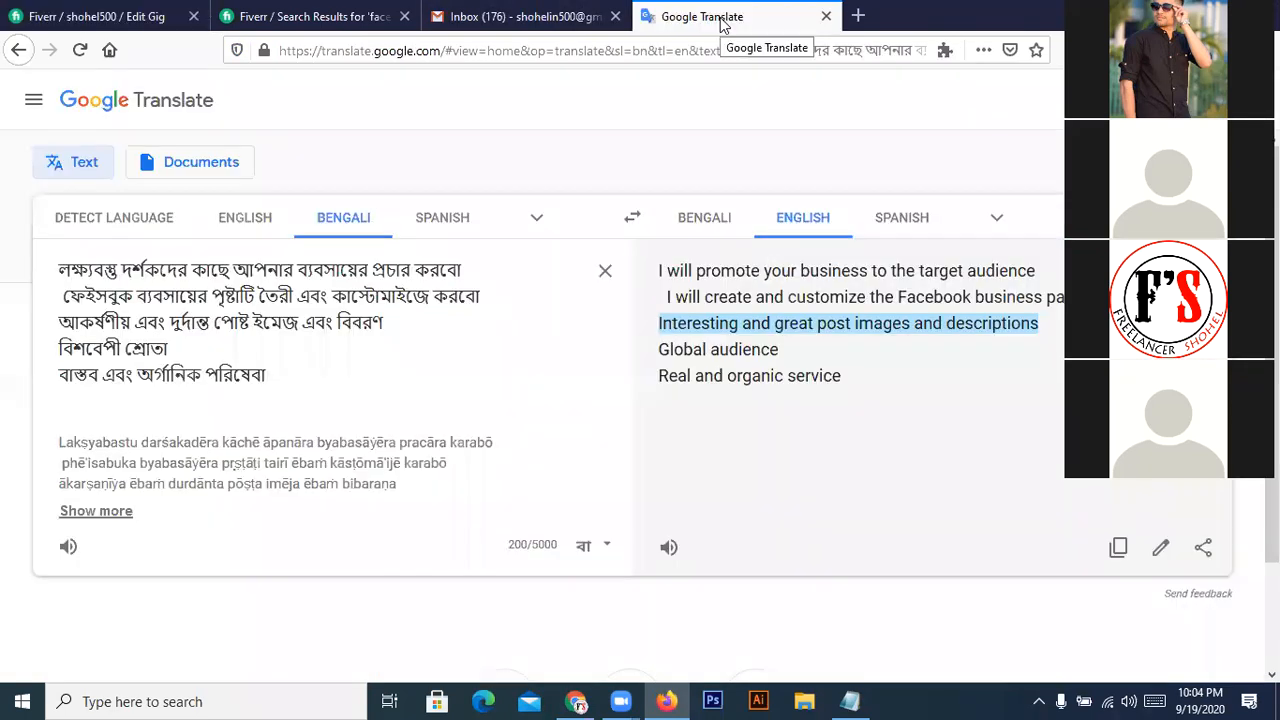
click(763, 352)
triple_click(763, 352)
key(ctrl+c)
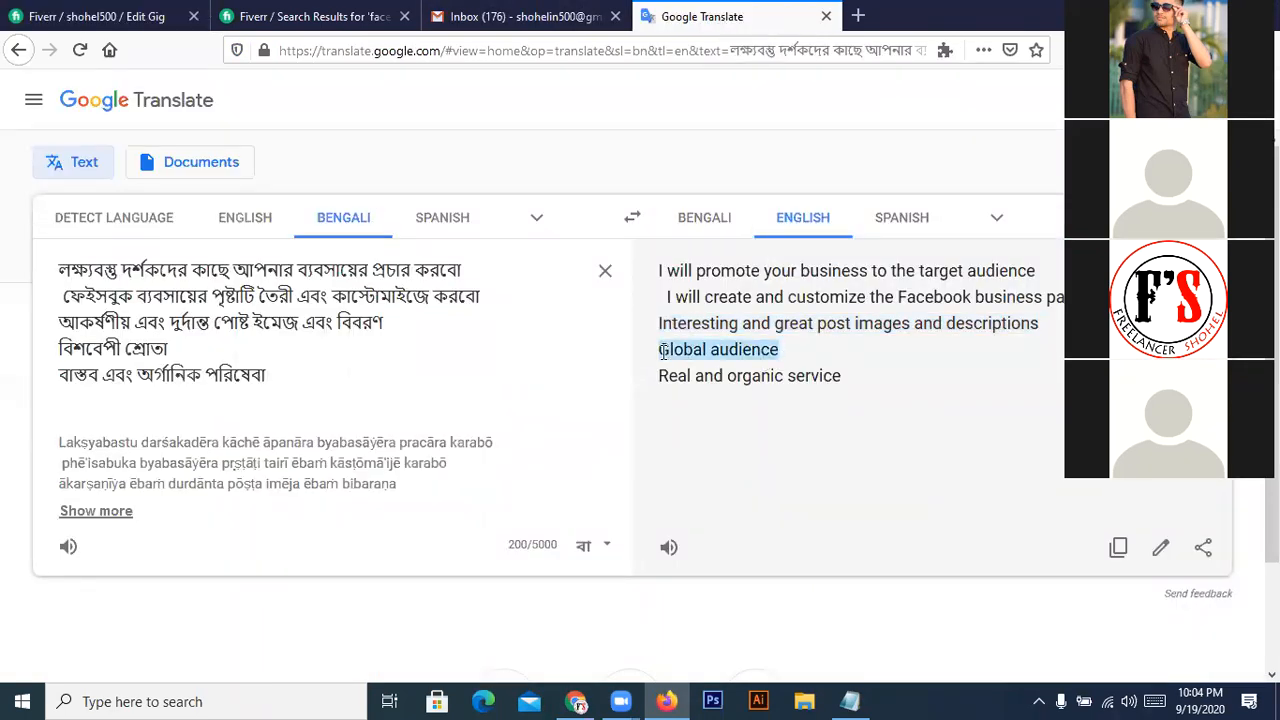
click(154, 20)
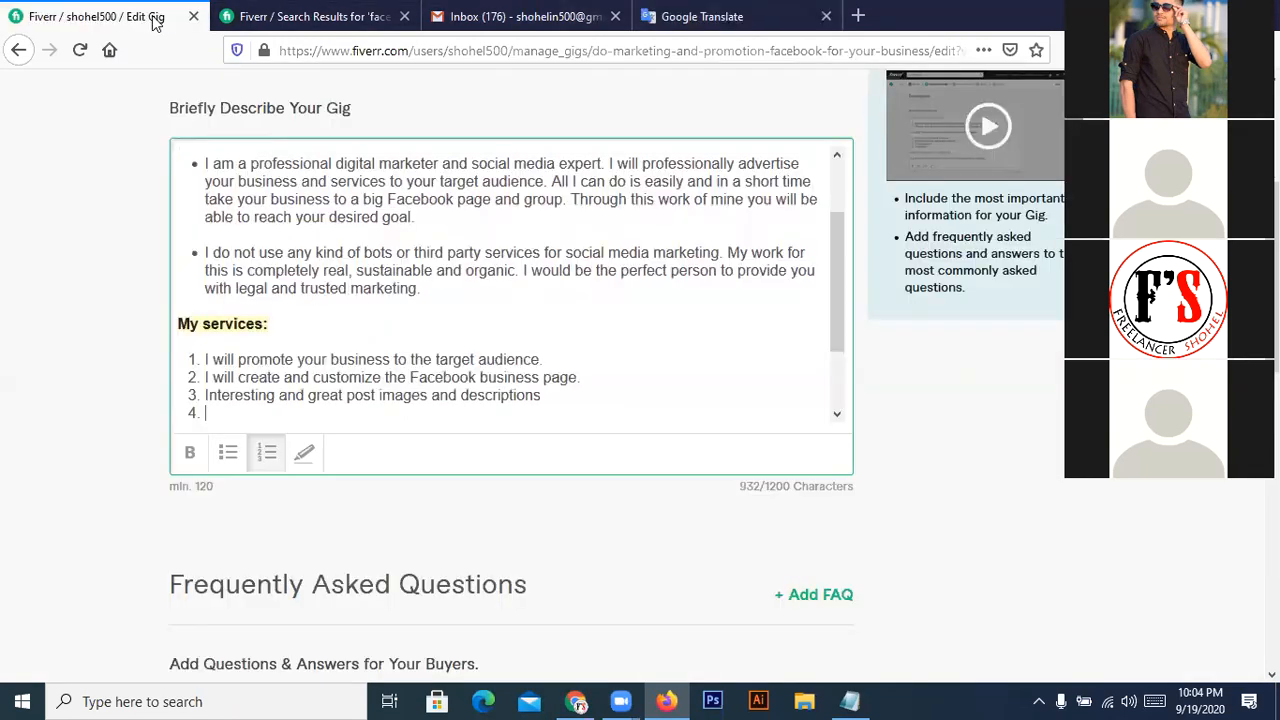
click(256, 418)
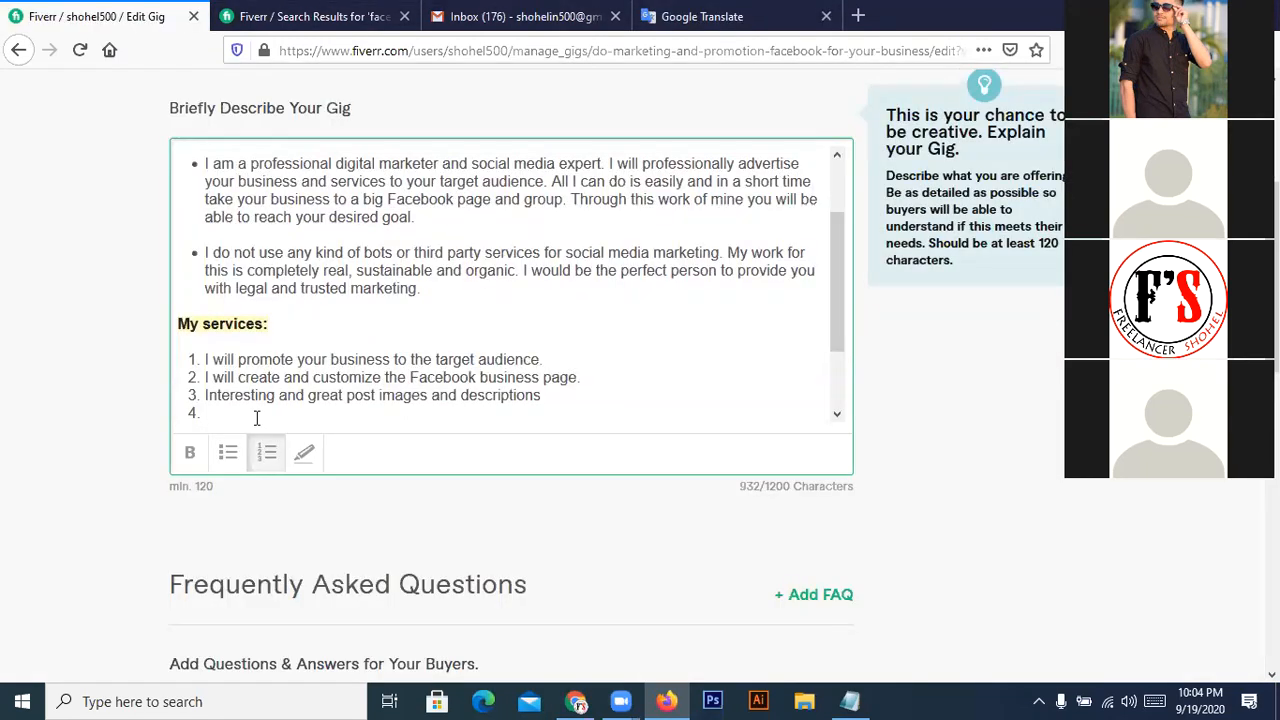
key(ctrl+v)
click(205, 412)
key(BackSpace)
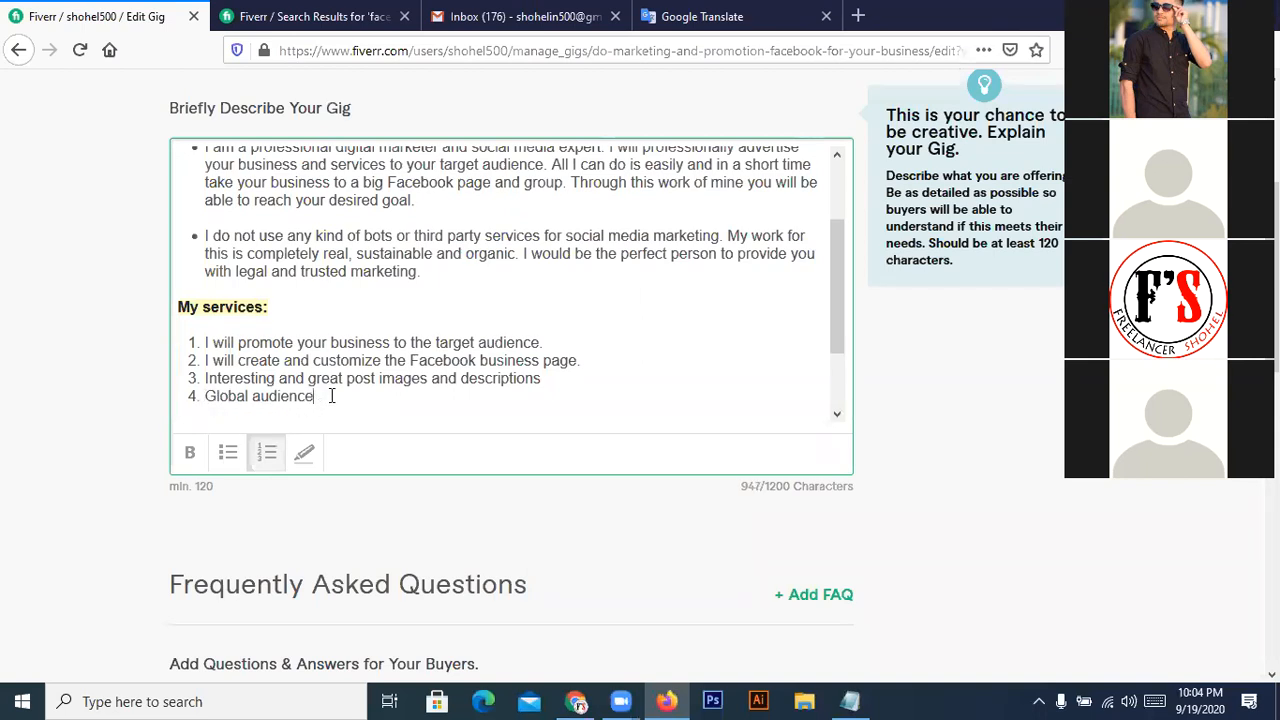
text(.)
key(Return)
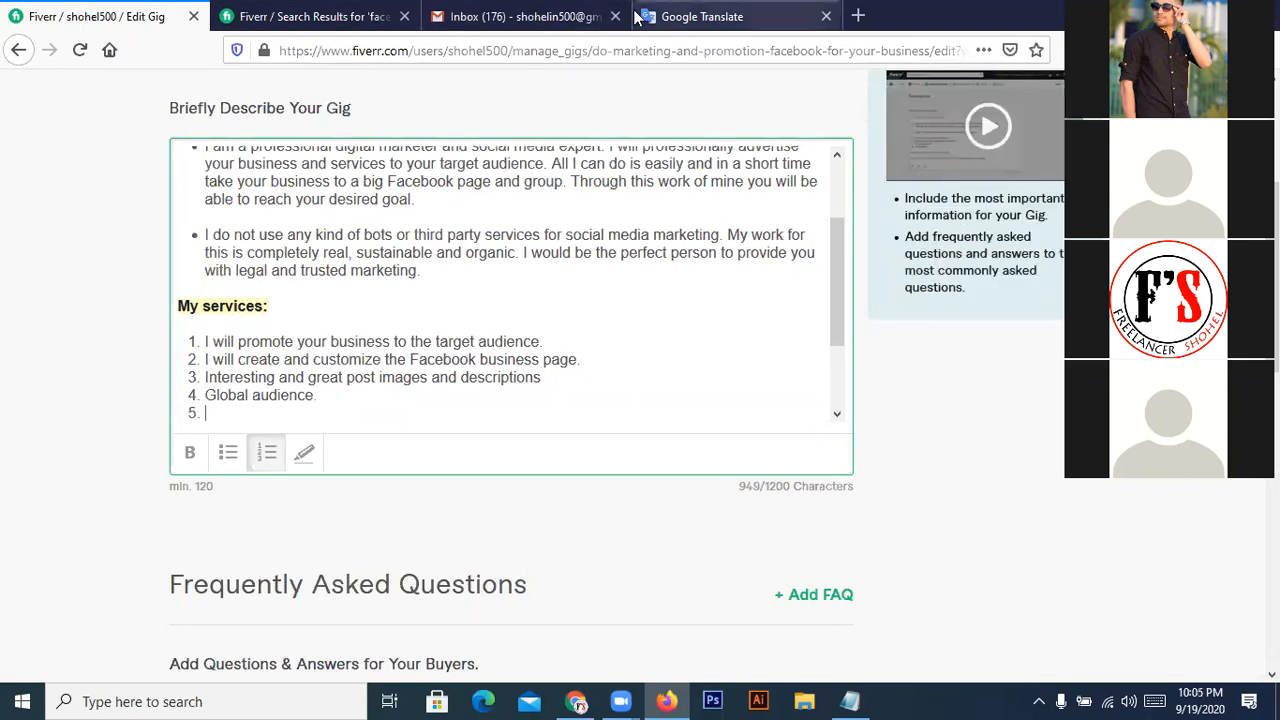
- Copy the translation "Real and organic service" into item 5, remove the extra line break, add a period and end the numbered list
click(680, 16)
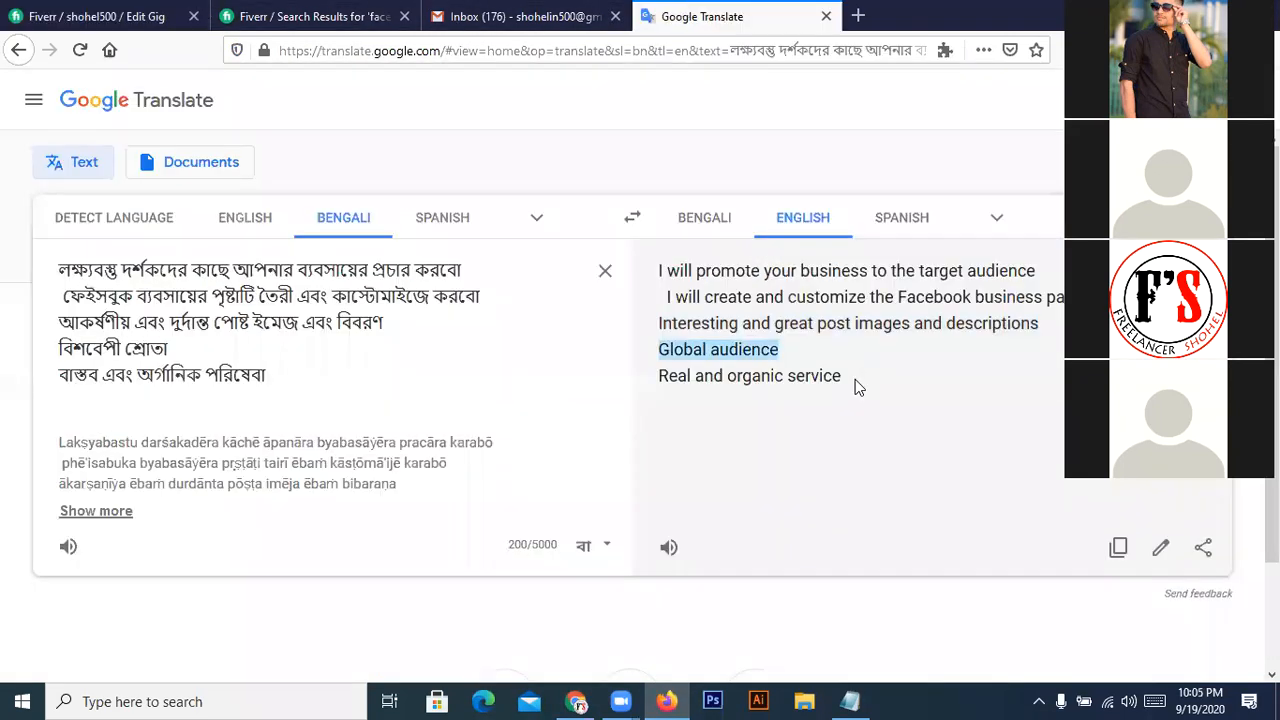
drag(845, 379, 660, 375)
key(ctrl+c)
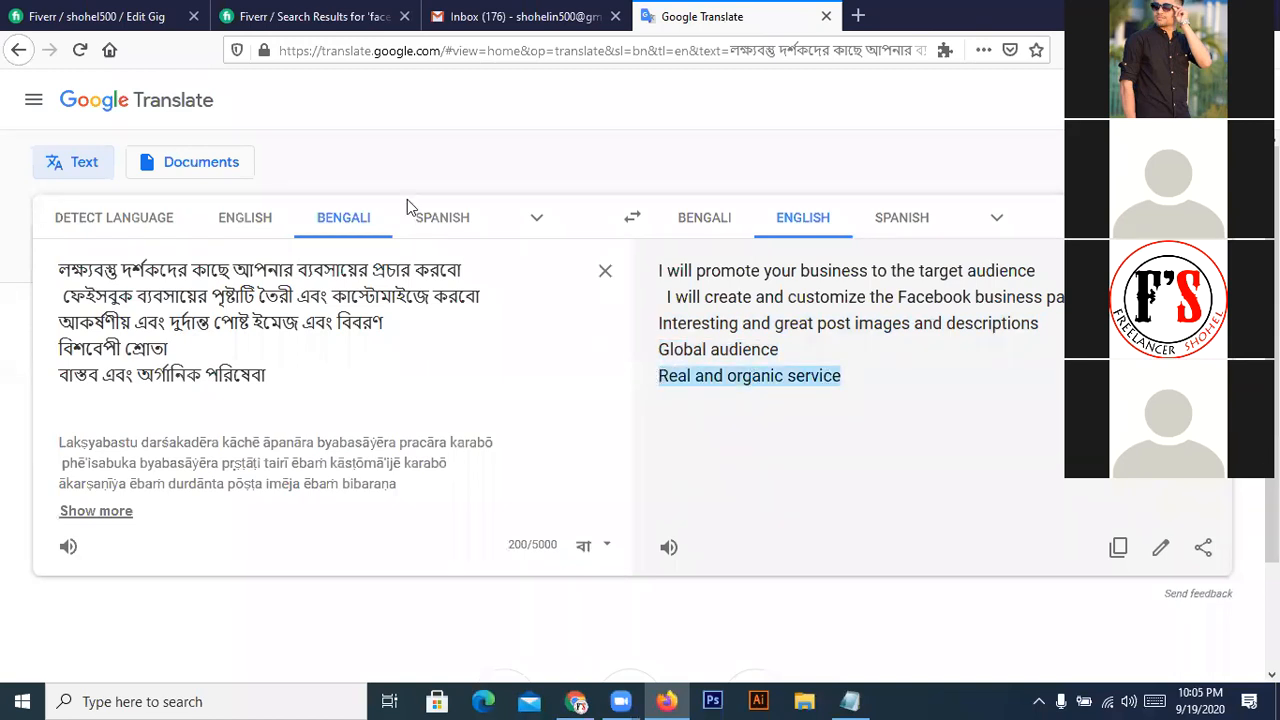
click(165, 18)
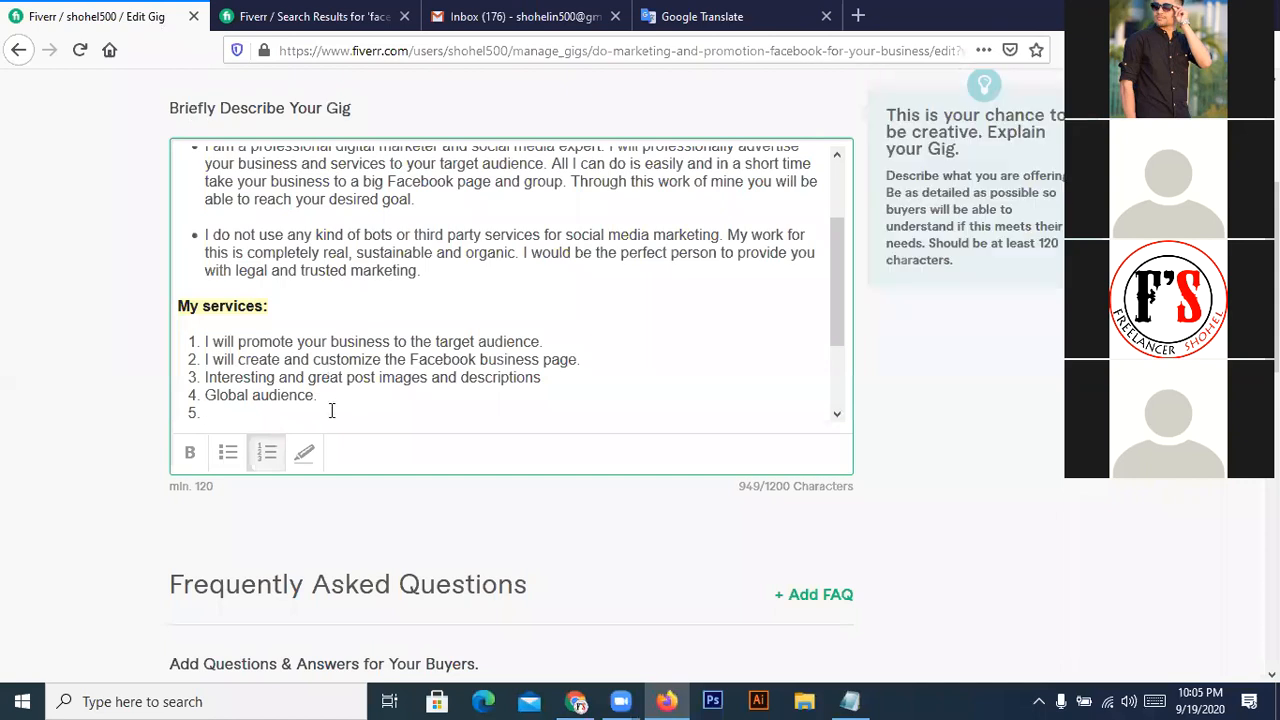
key(ctrl+v)
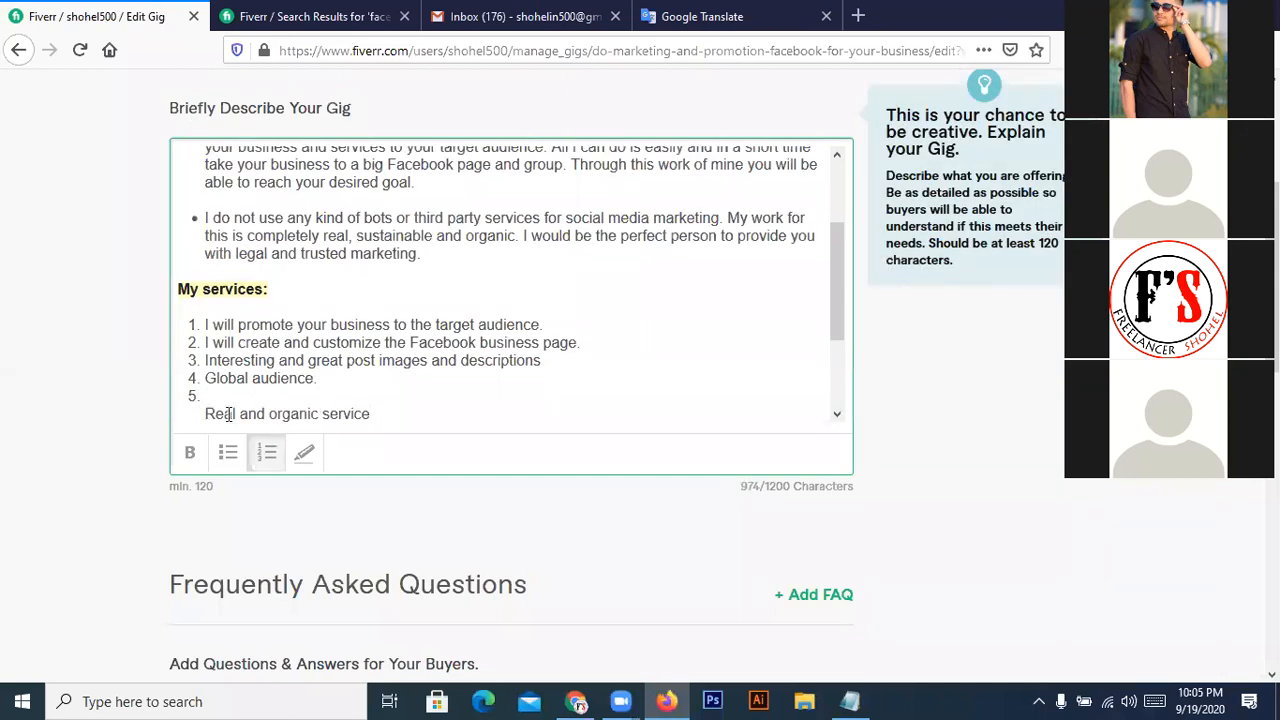
key(BackSpace)
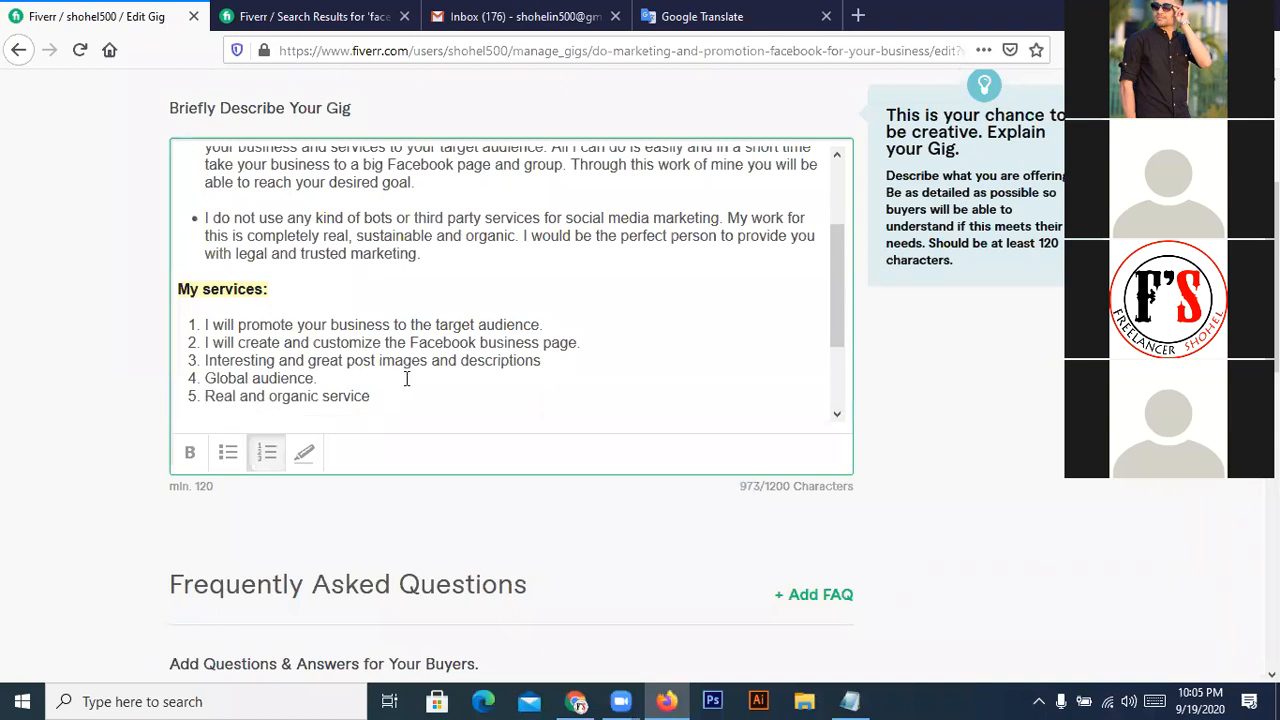
text(.)
key(Return)
key(Return)
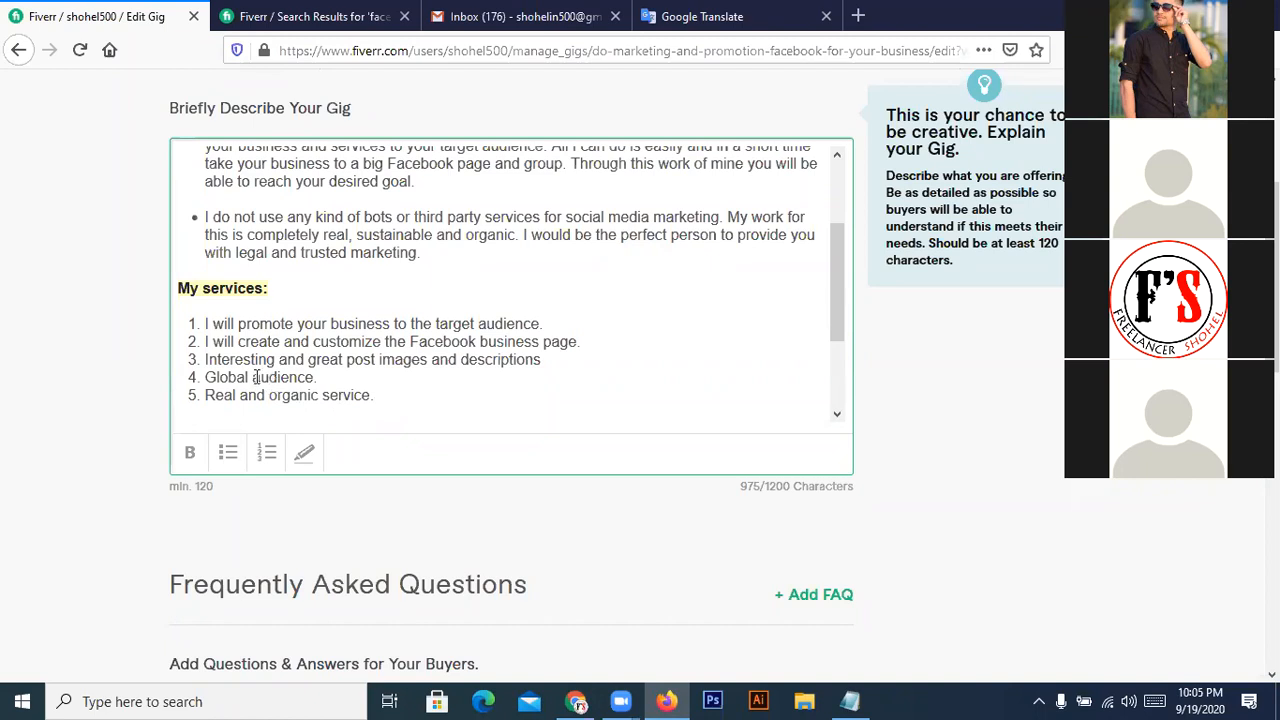
- Insert a comma after "post" in item 3 and add an empty line below the services list
click(466, 384)
text(,)
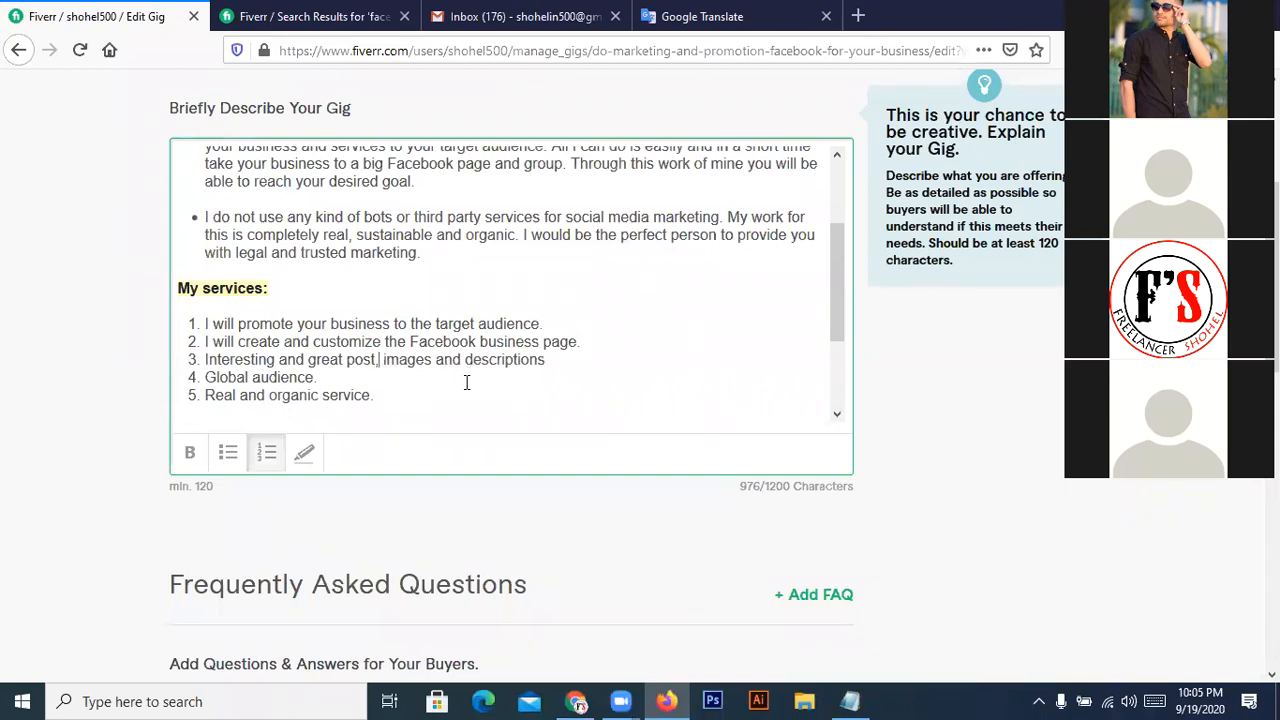
click(268, 408)
scroll(267, 415, down, 2)
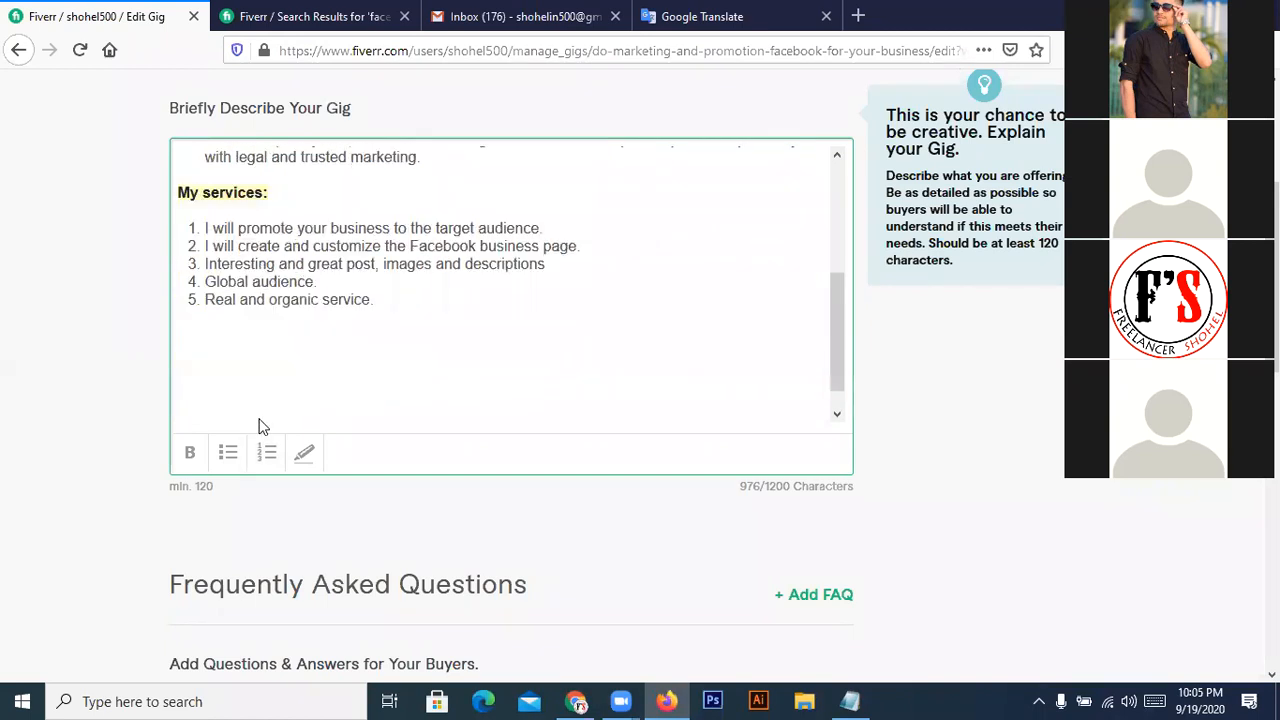
key(Return)
- Replace the Bengali source text in Google Translate with "আপনি আমাকে কেন ভাড়া দিচ্ছেন"
click(667, 17)
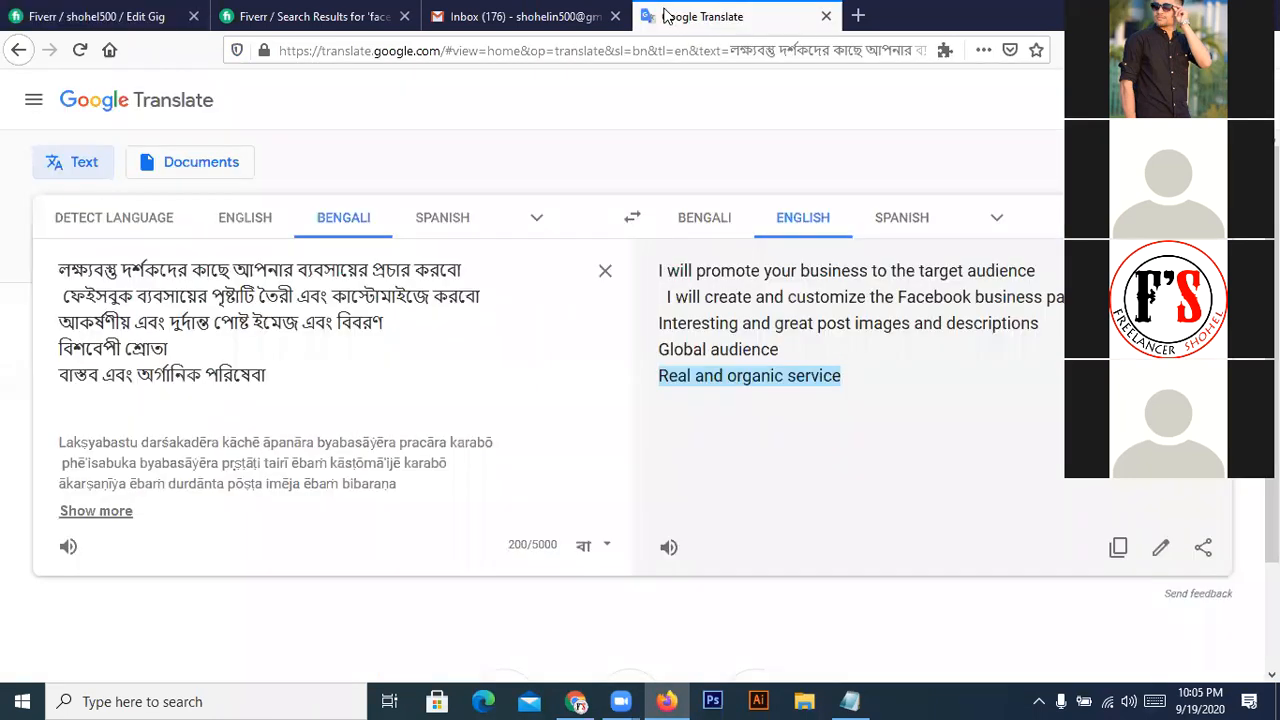
click(605, 273)
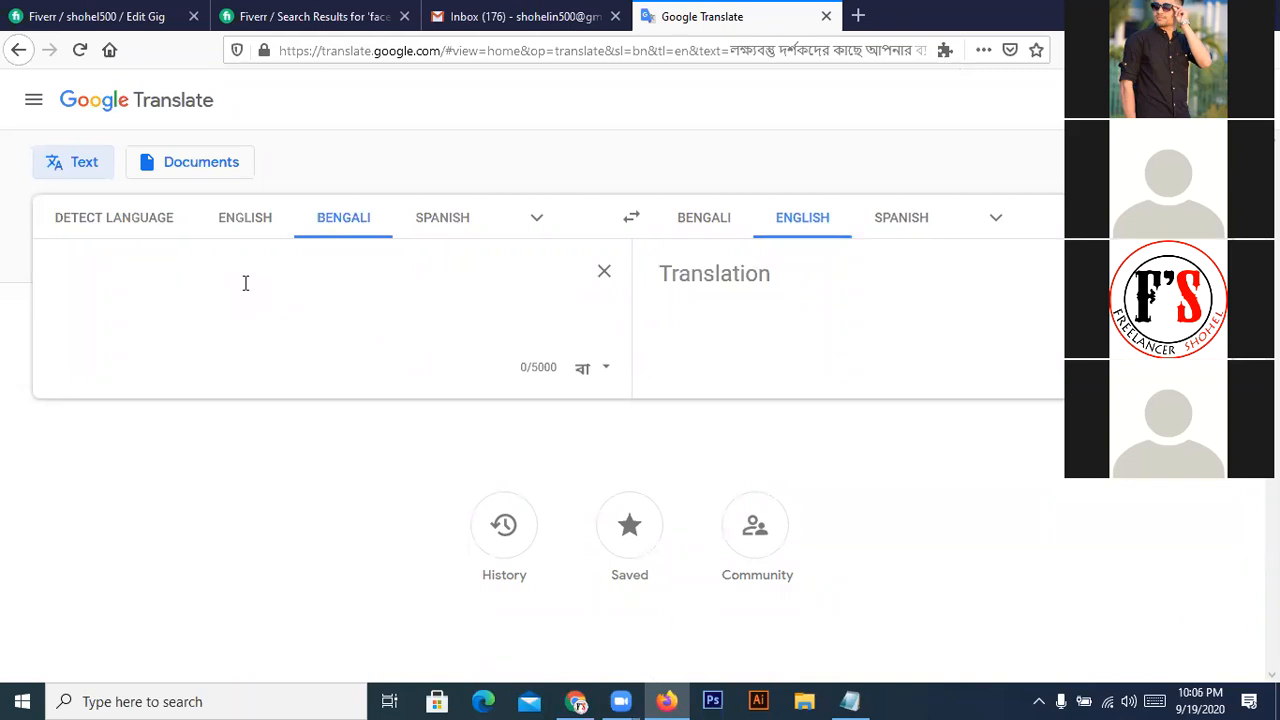
text(apni)
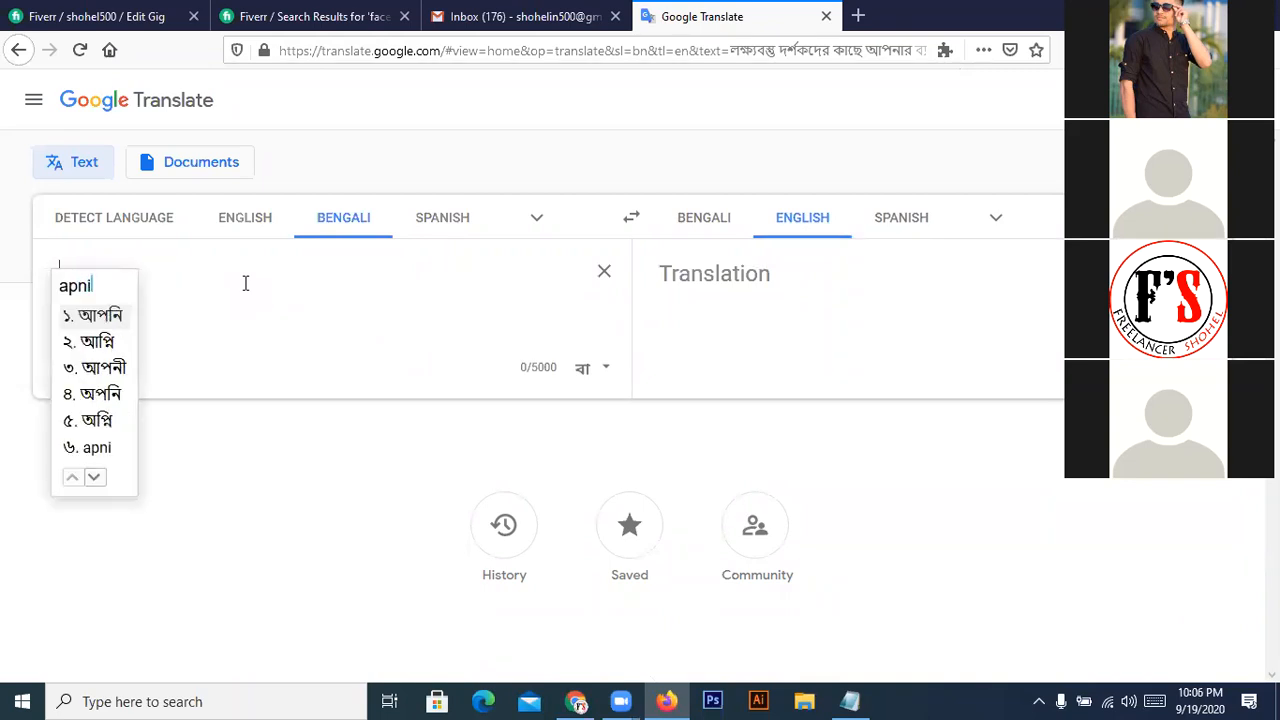
key(space)
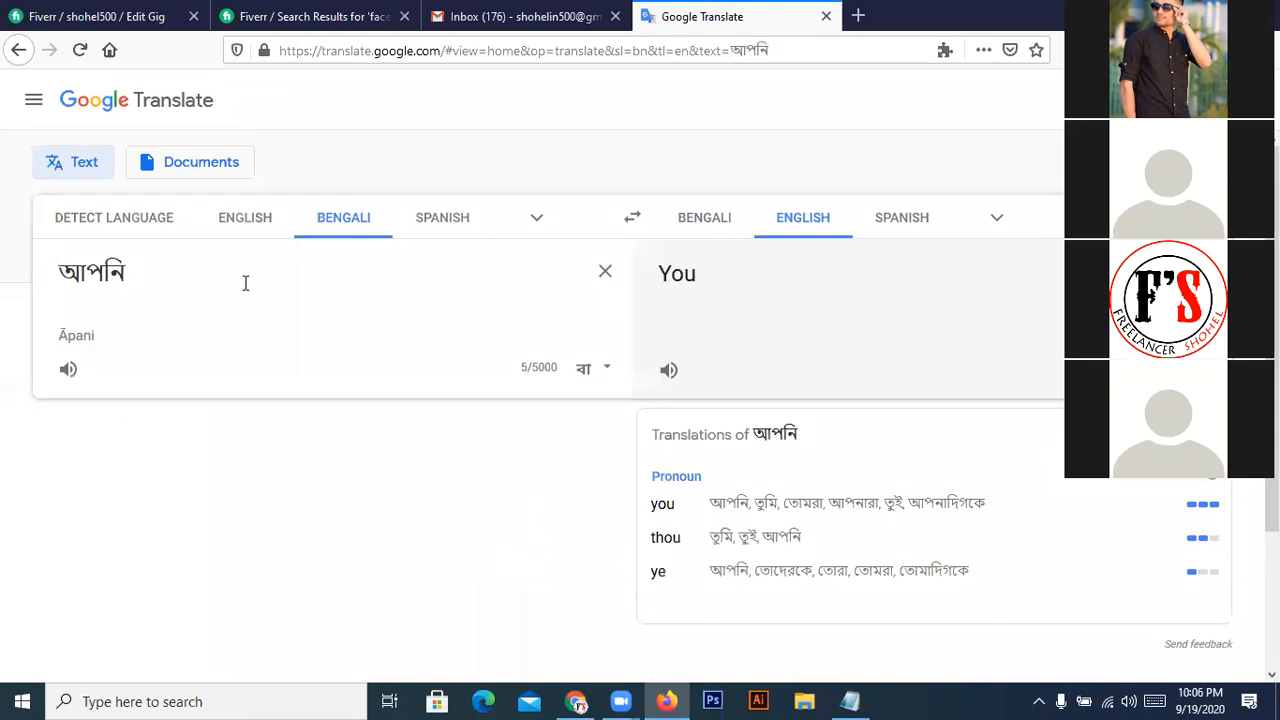
text(amake)
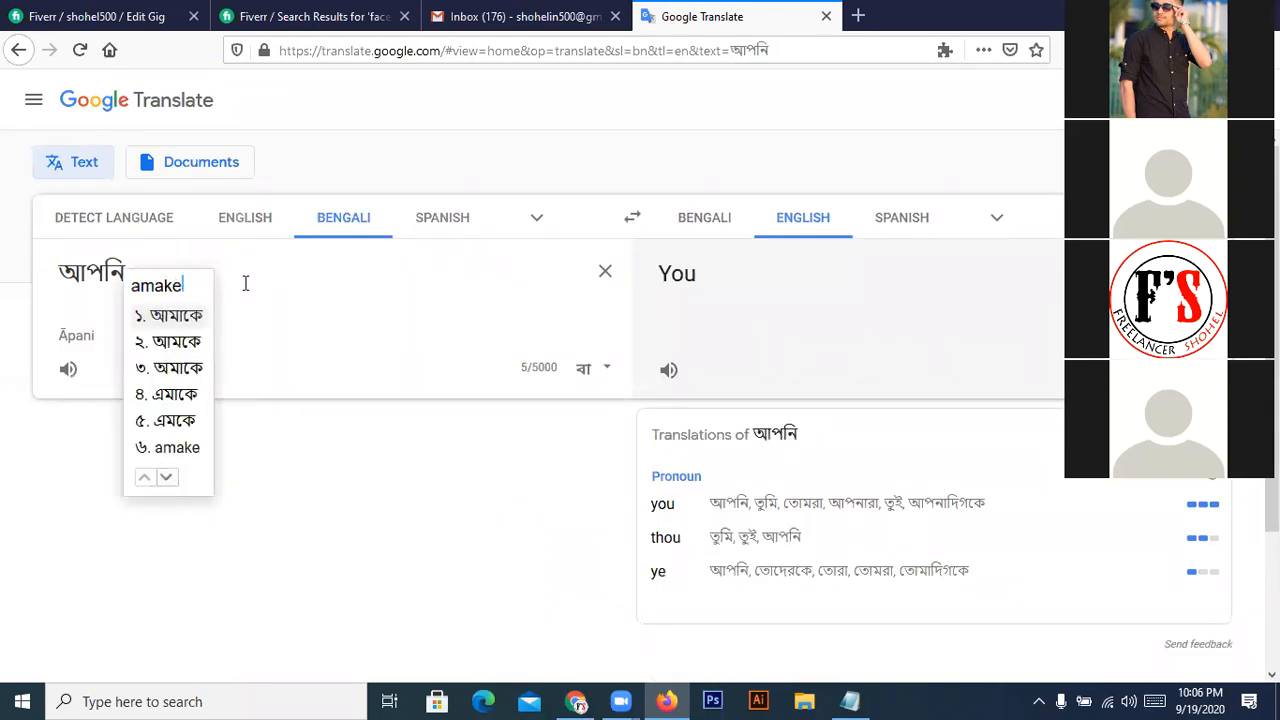
key(space)
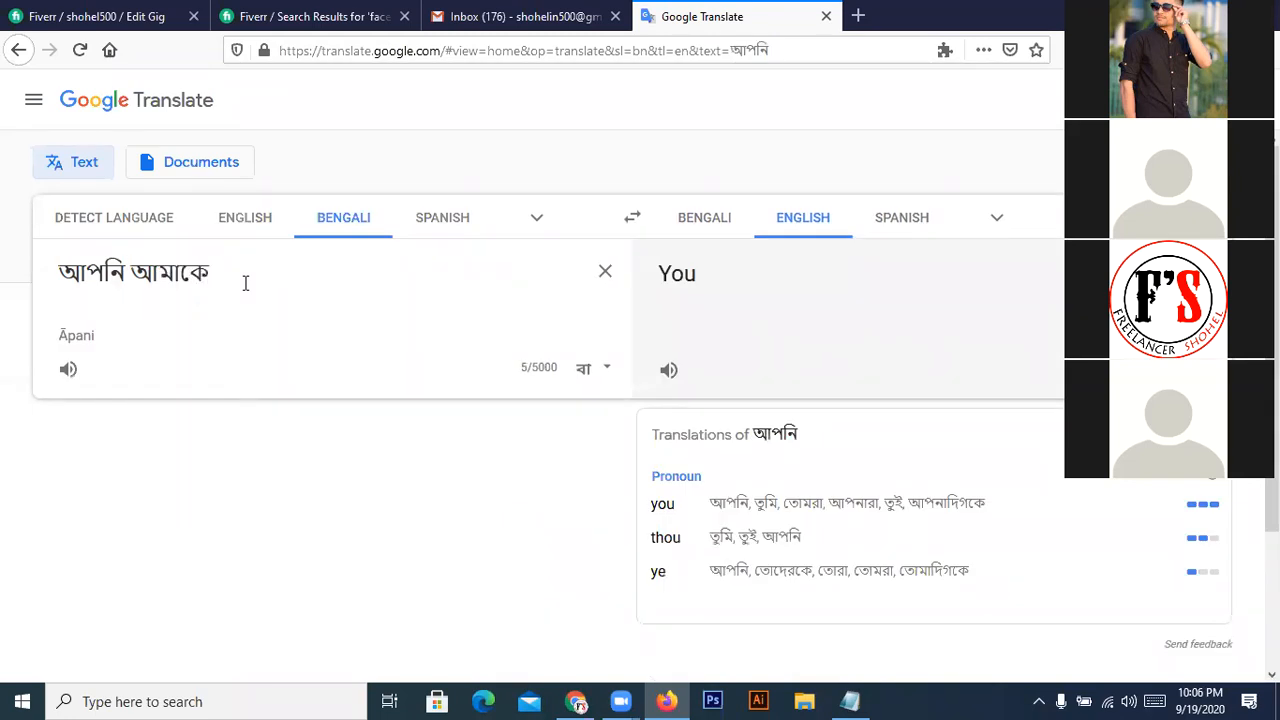
text(keno)
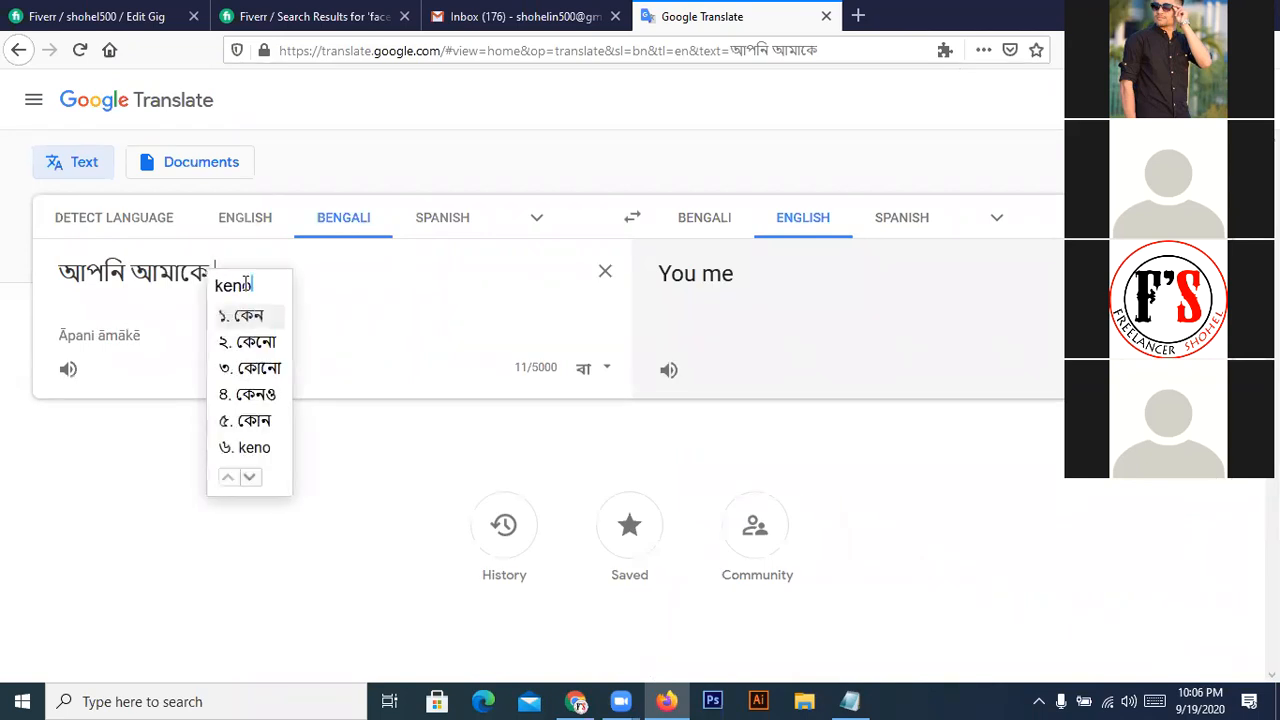
key(space)
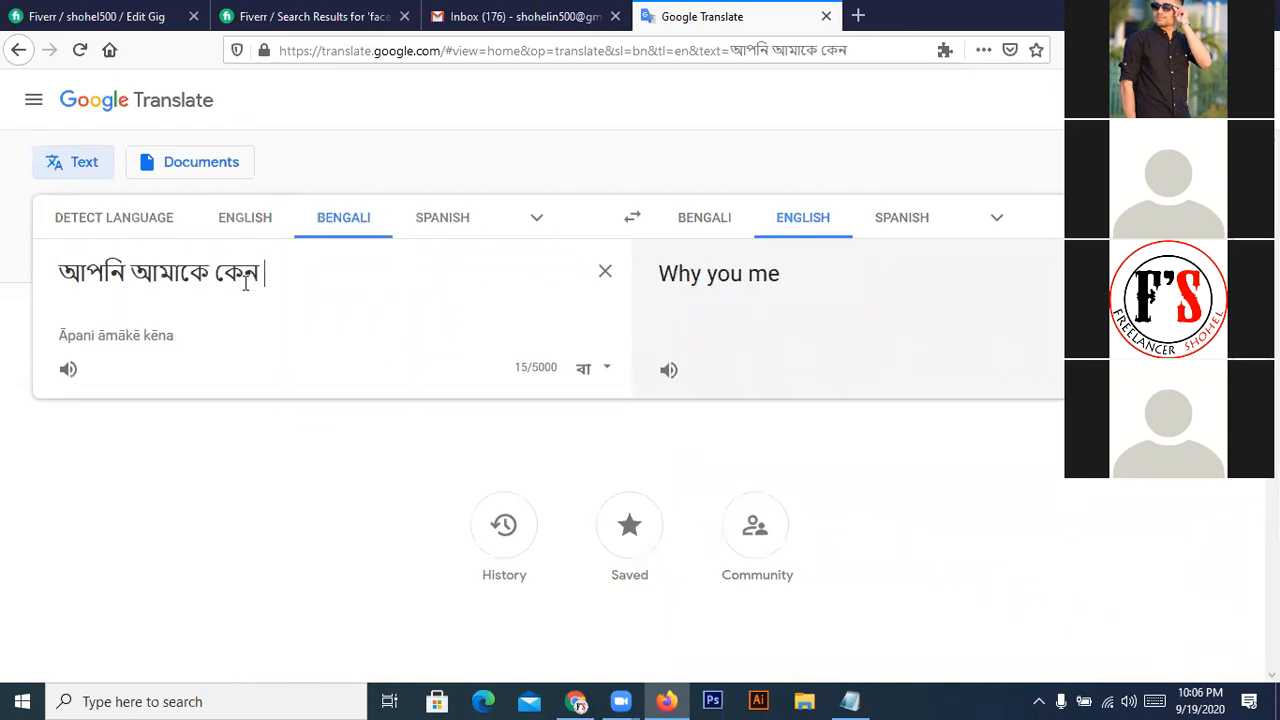
text(vara)
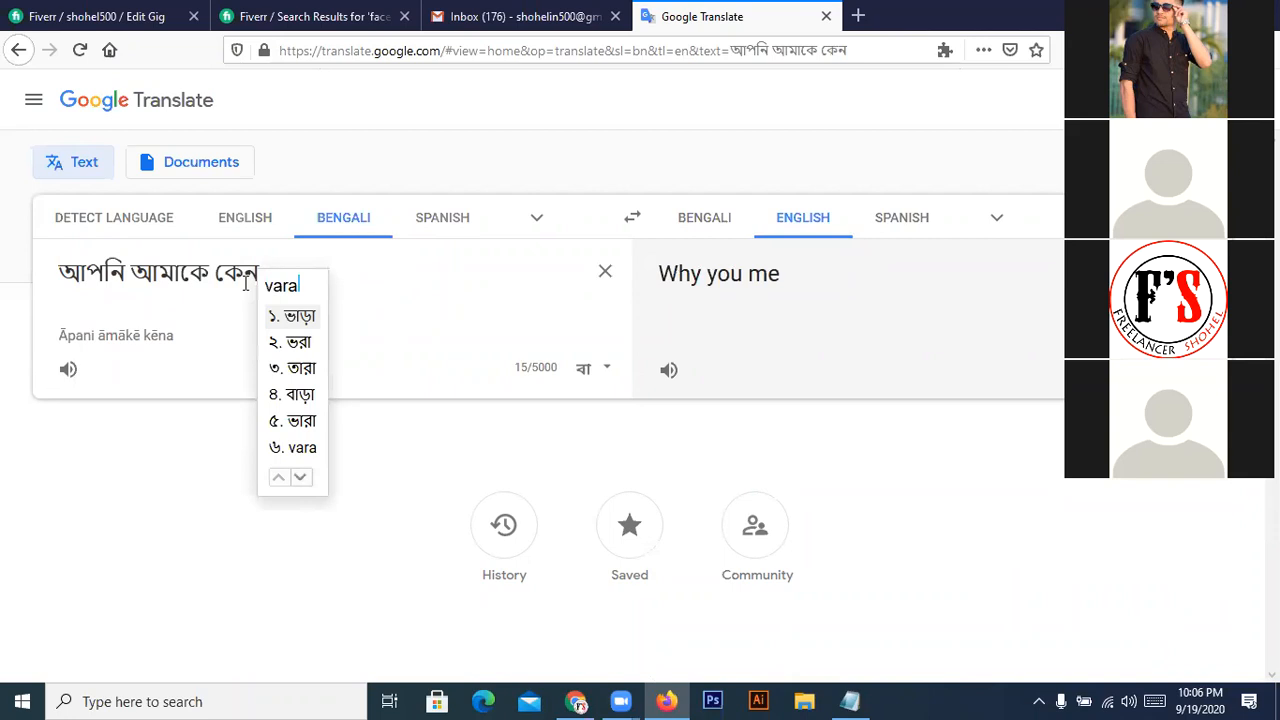
key(space)
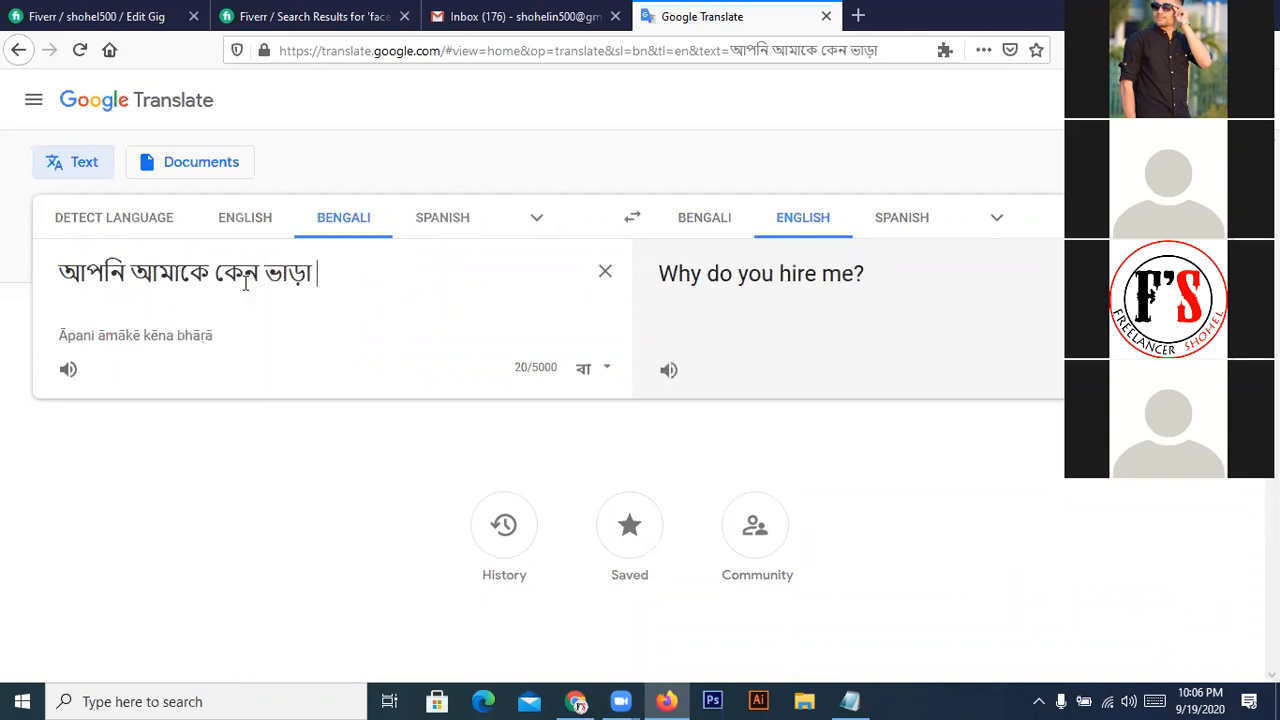
text(dichen)
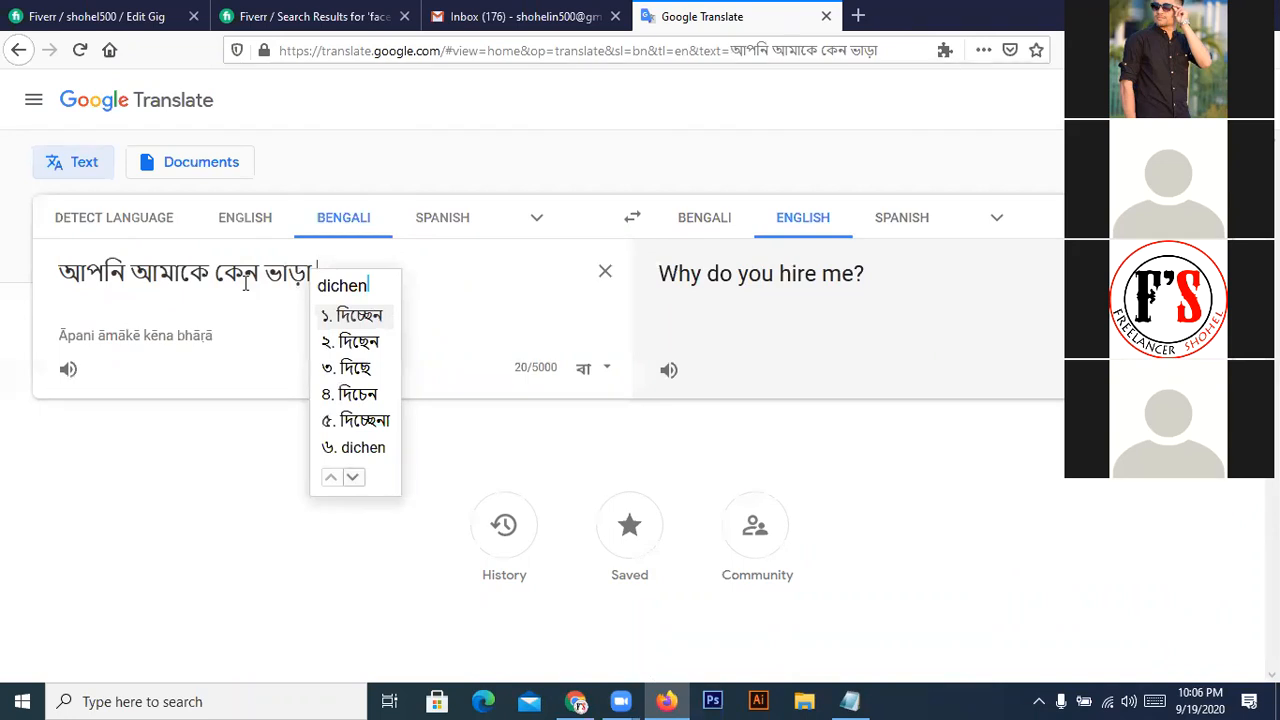
key(space)
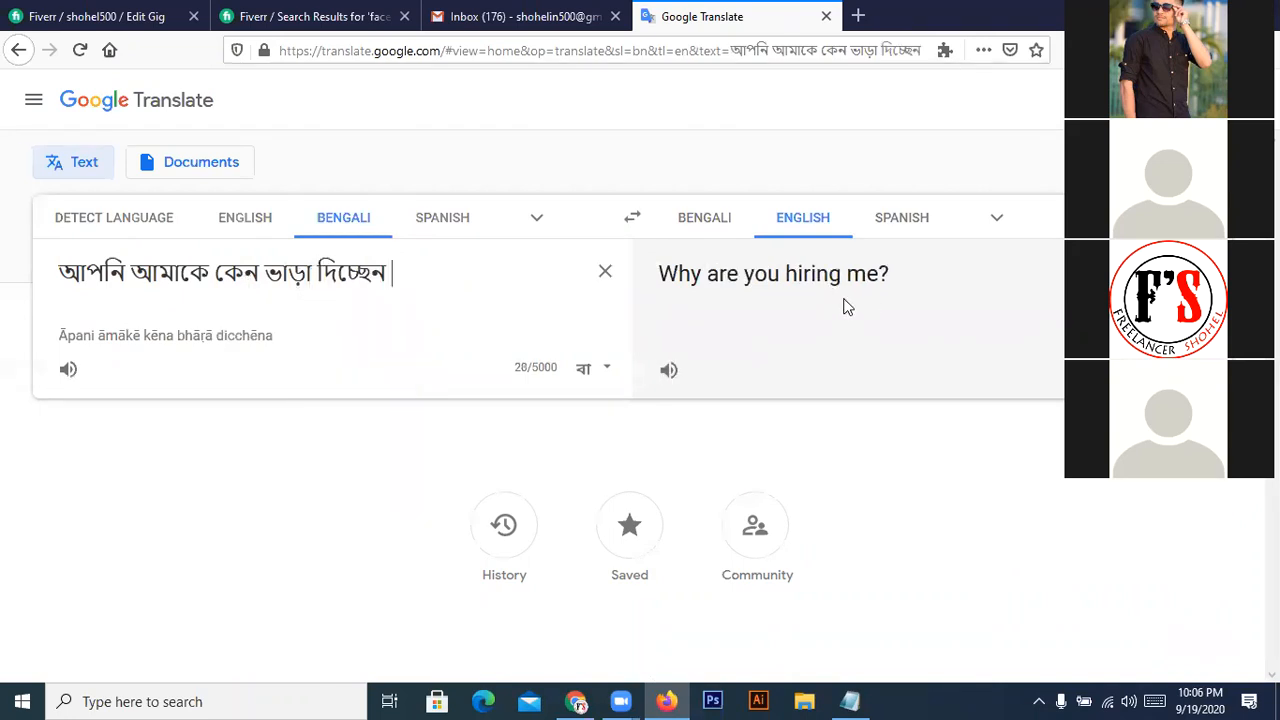
- Copy the translation "Why are you hiring me?" into the Fiverr gig description below the services list
click(1120, 370)
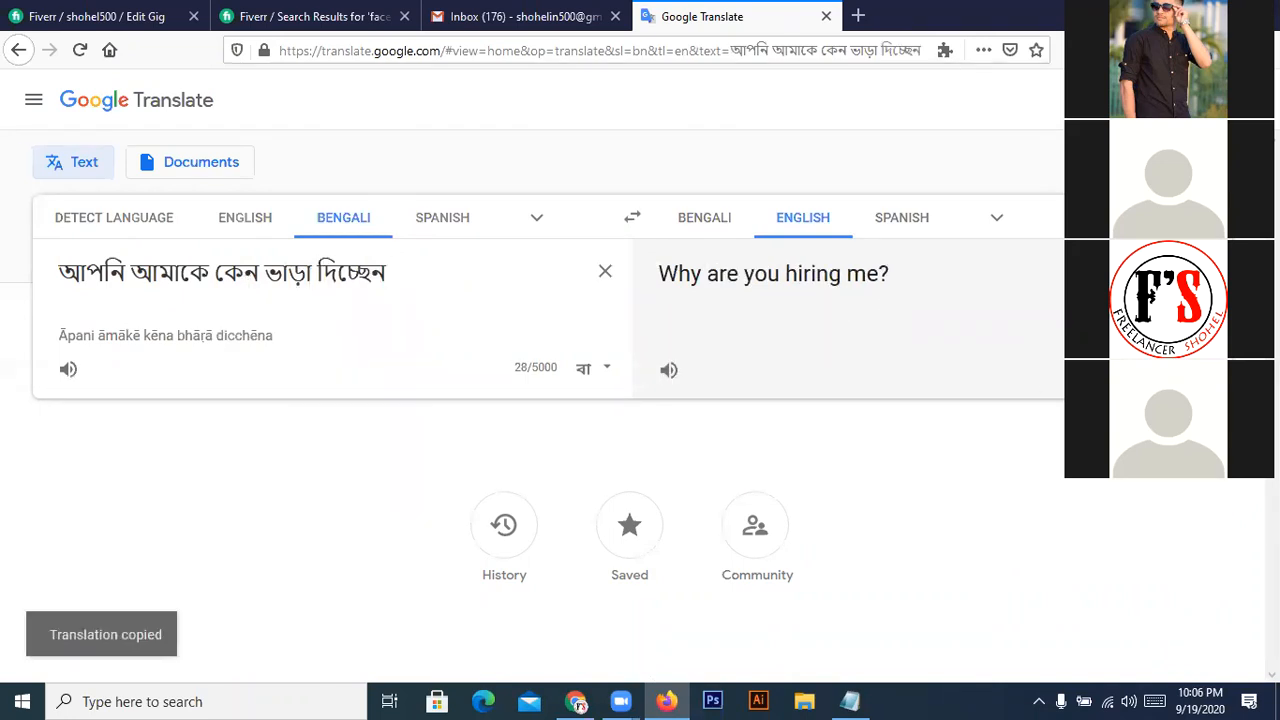
click(160, 16)
click(214, 337)
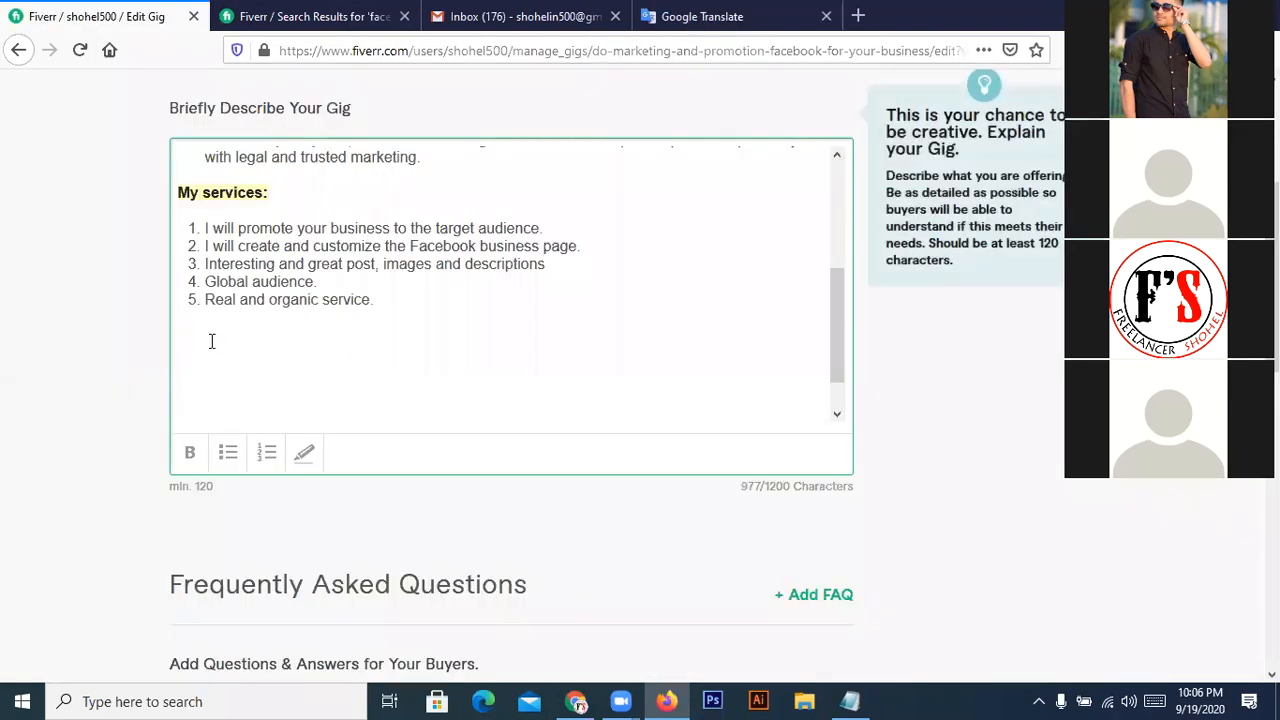
key(ctrl+v)
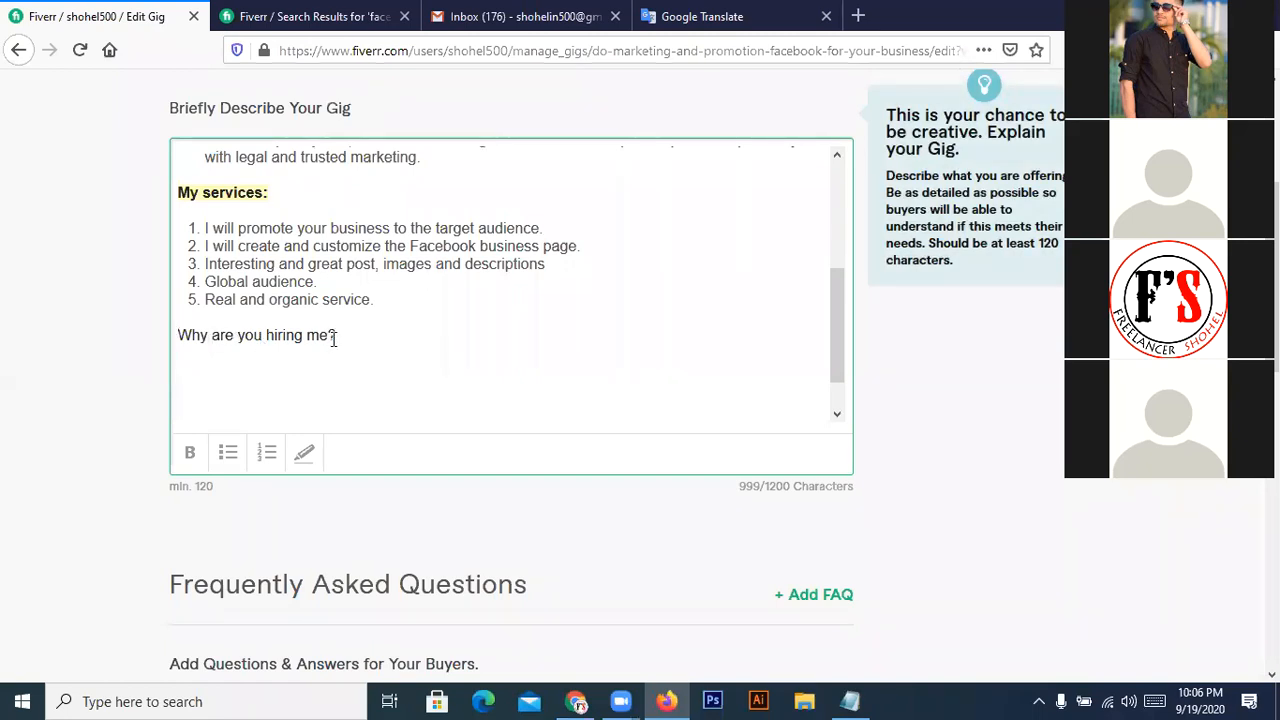
- Make the "Why are you hiring me?" line bold and highlighted, and start a new line below it
drag(338, 335, 176, 340)
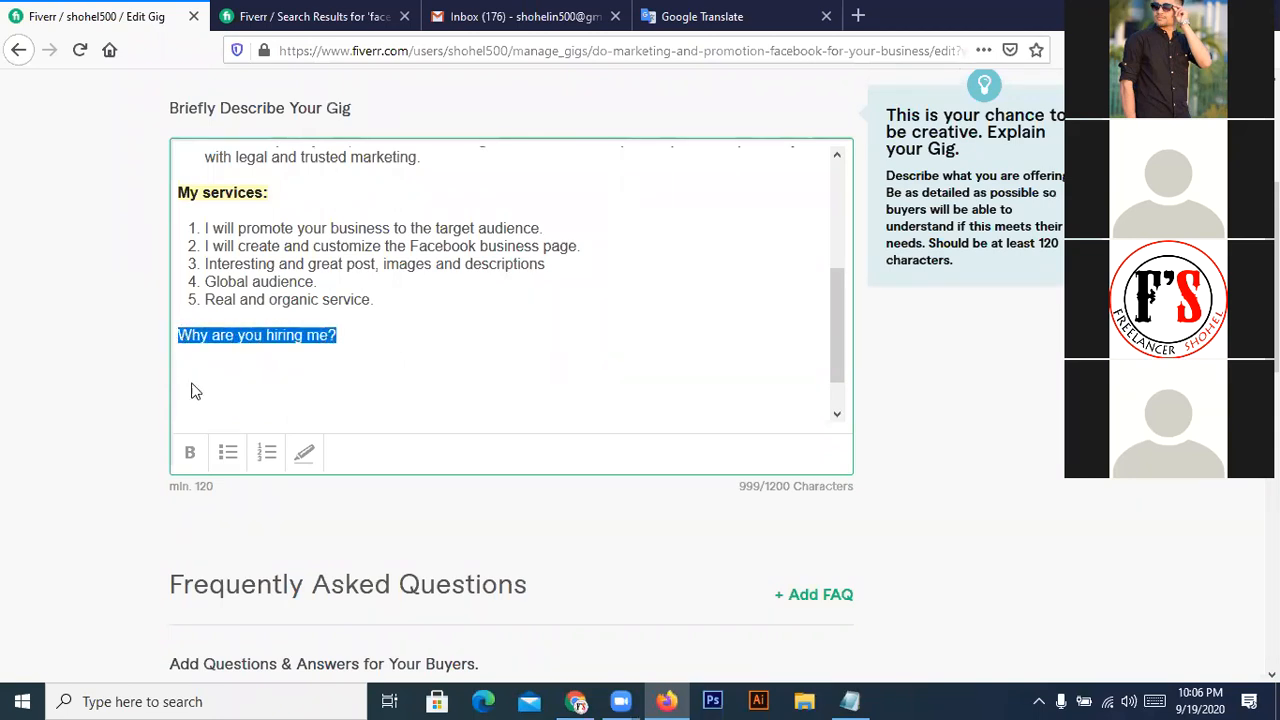
click(185, 462)
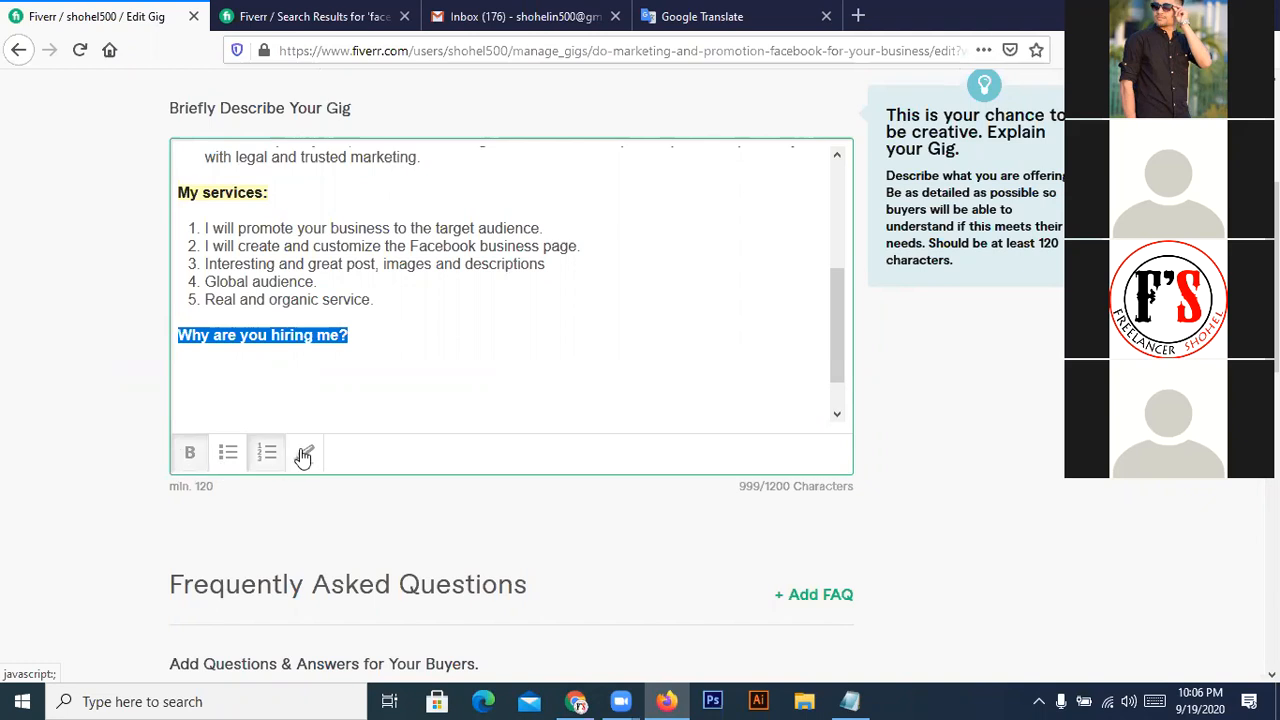
click(364, 346)
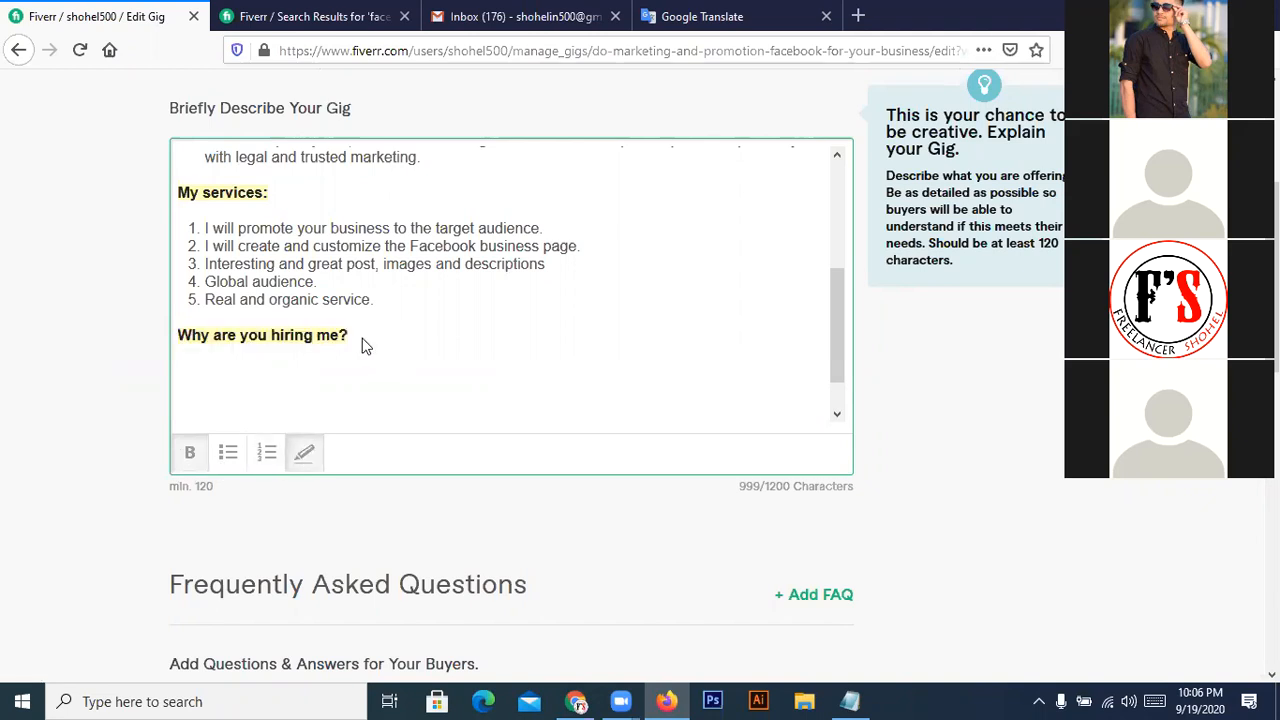
key(Return)
- Switch to Google Translate and replace the Bengali source text with "১০০% ম্যানুয়াল এবং আসল ট্রাফিক"
click(702, 20)
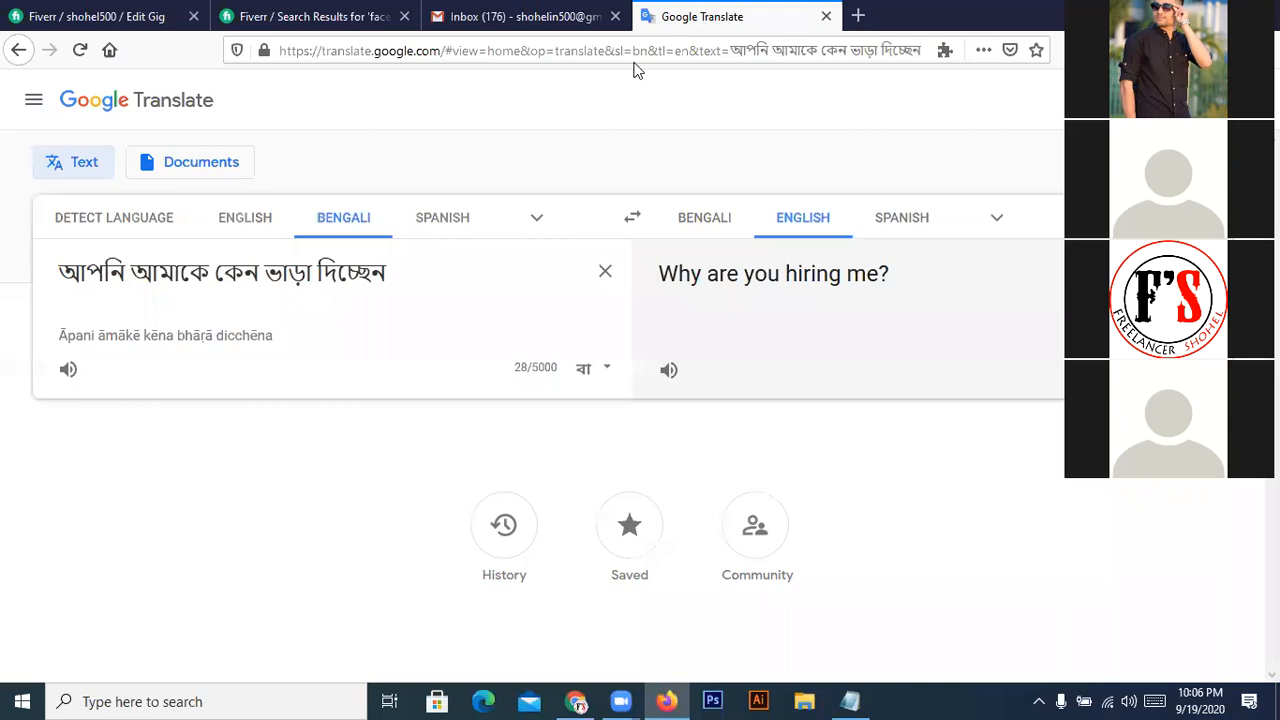
click(605, 272)
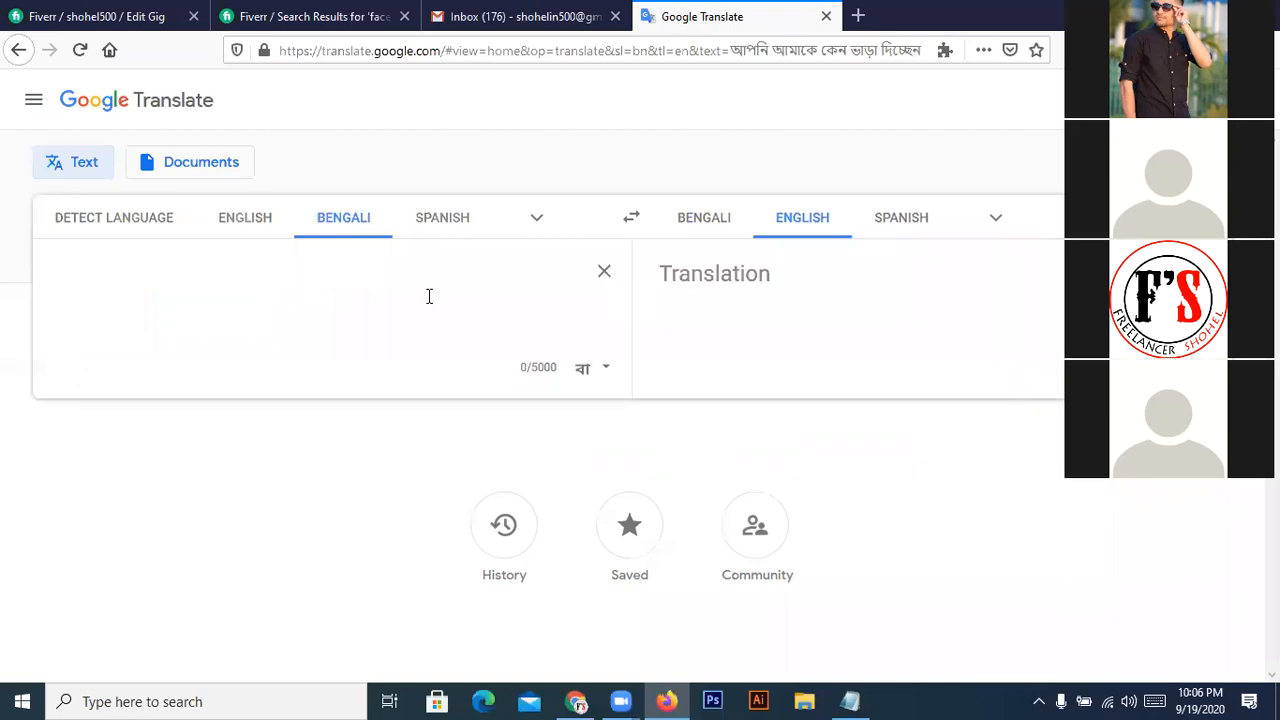
text(১০০)
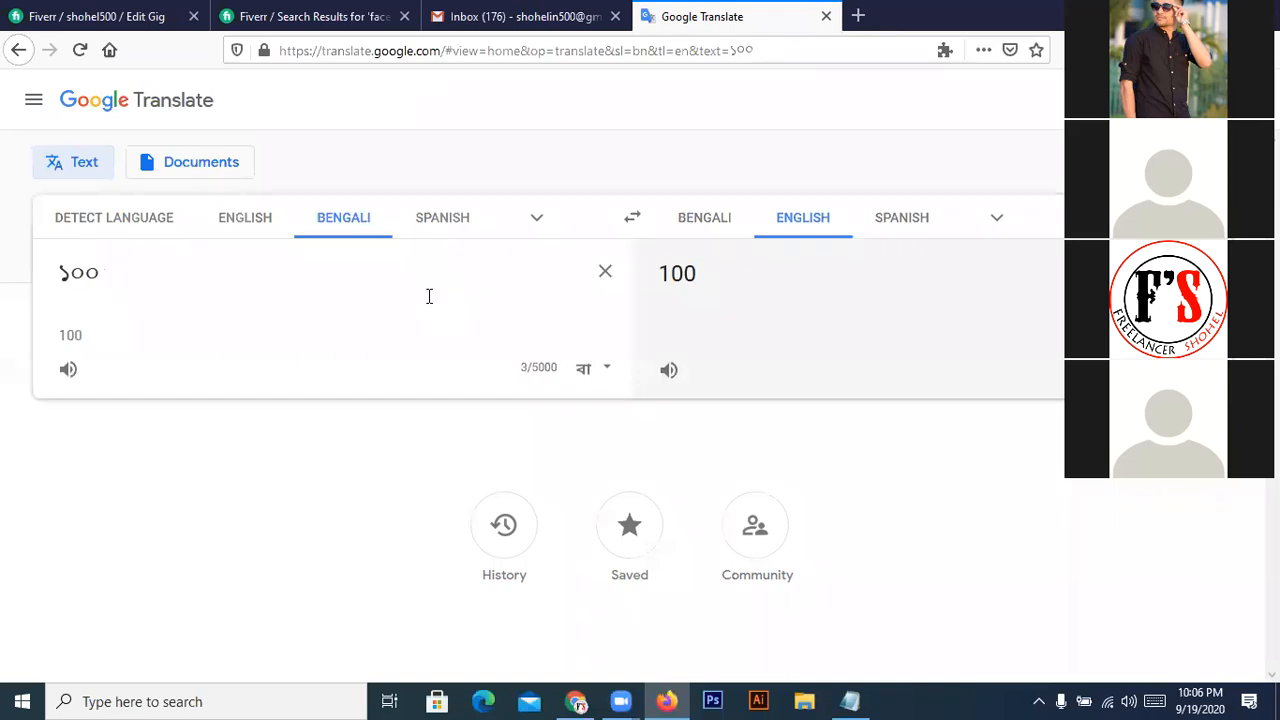
text(% manual)
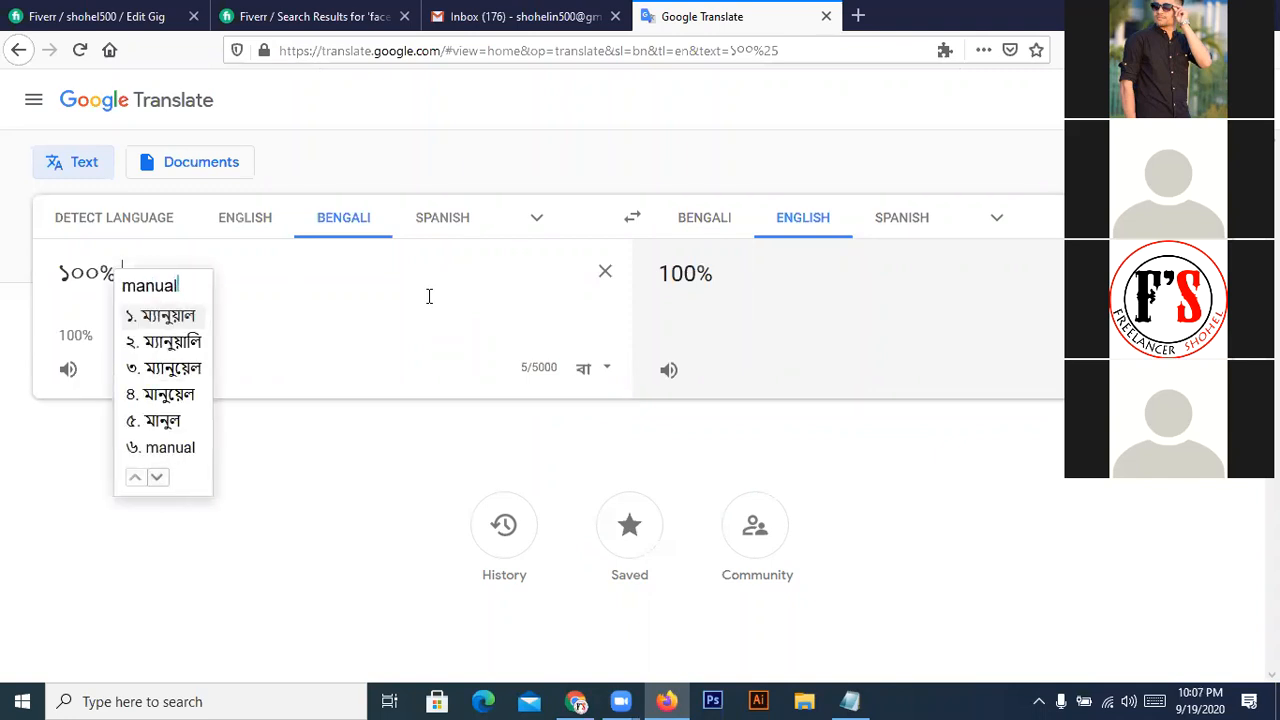
key(space)
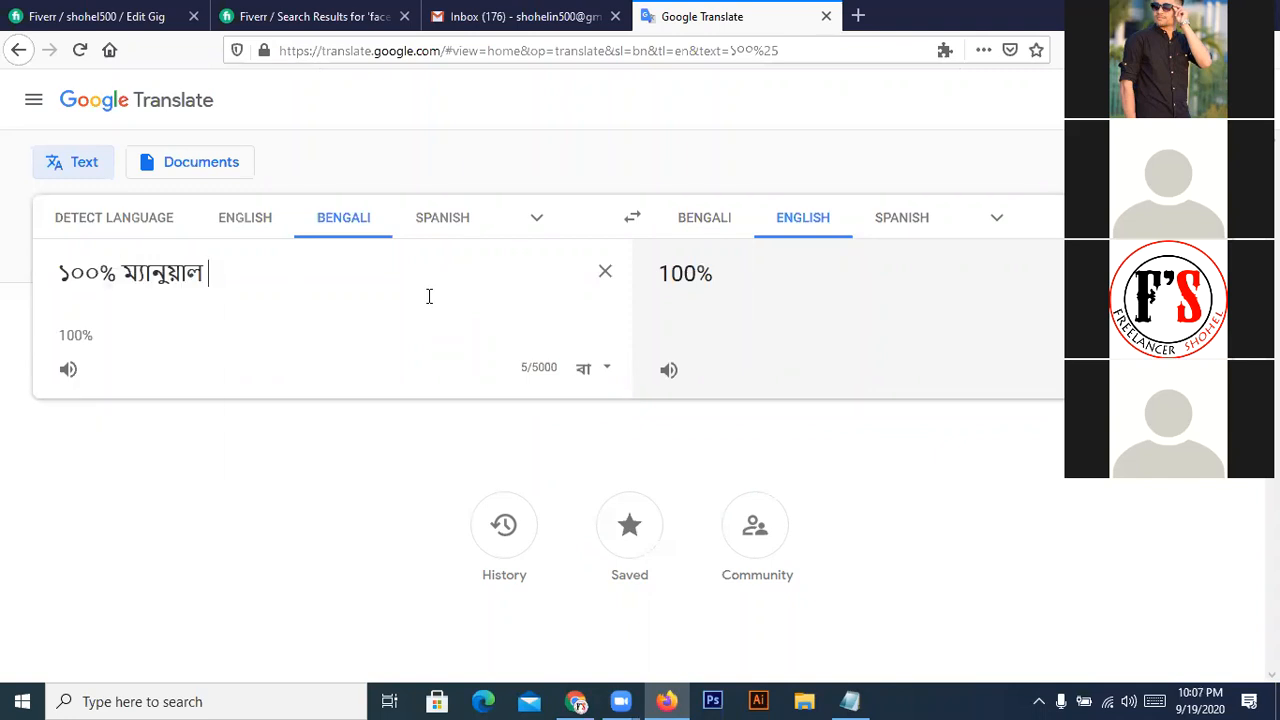
text(ebong)
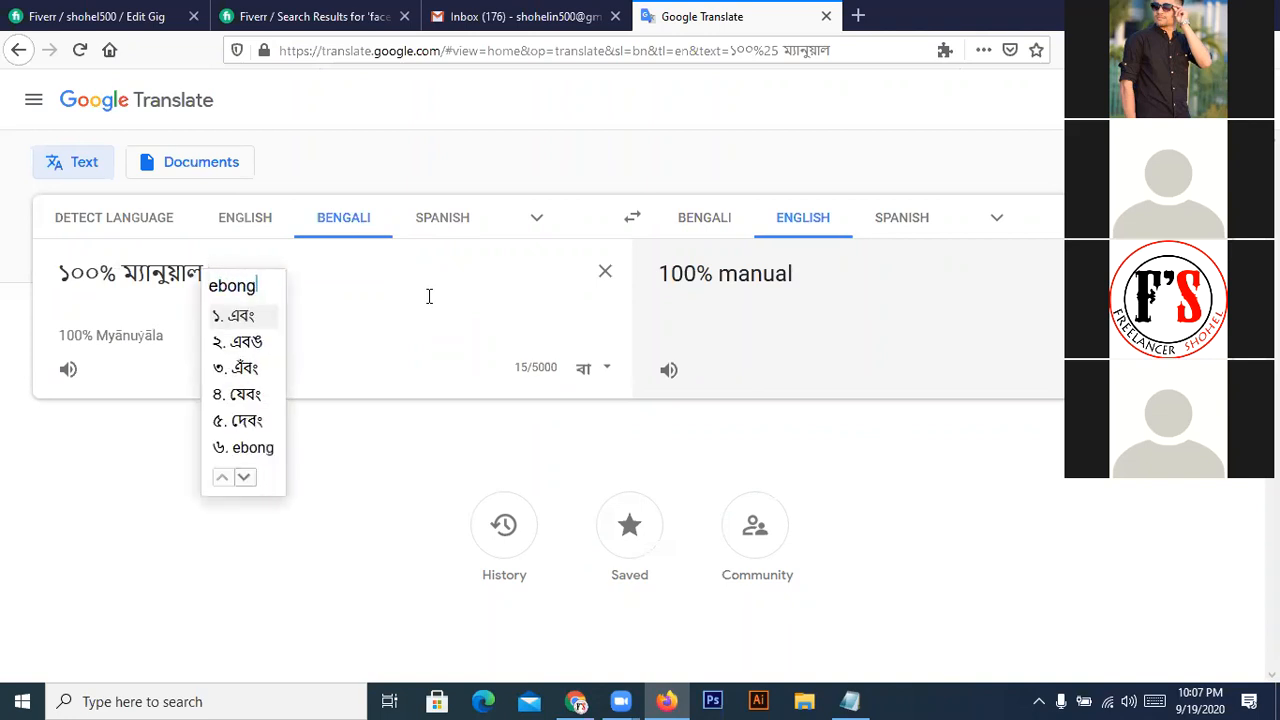
key(space)
text(ashol)
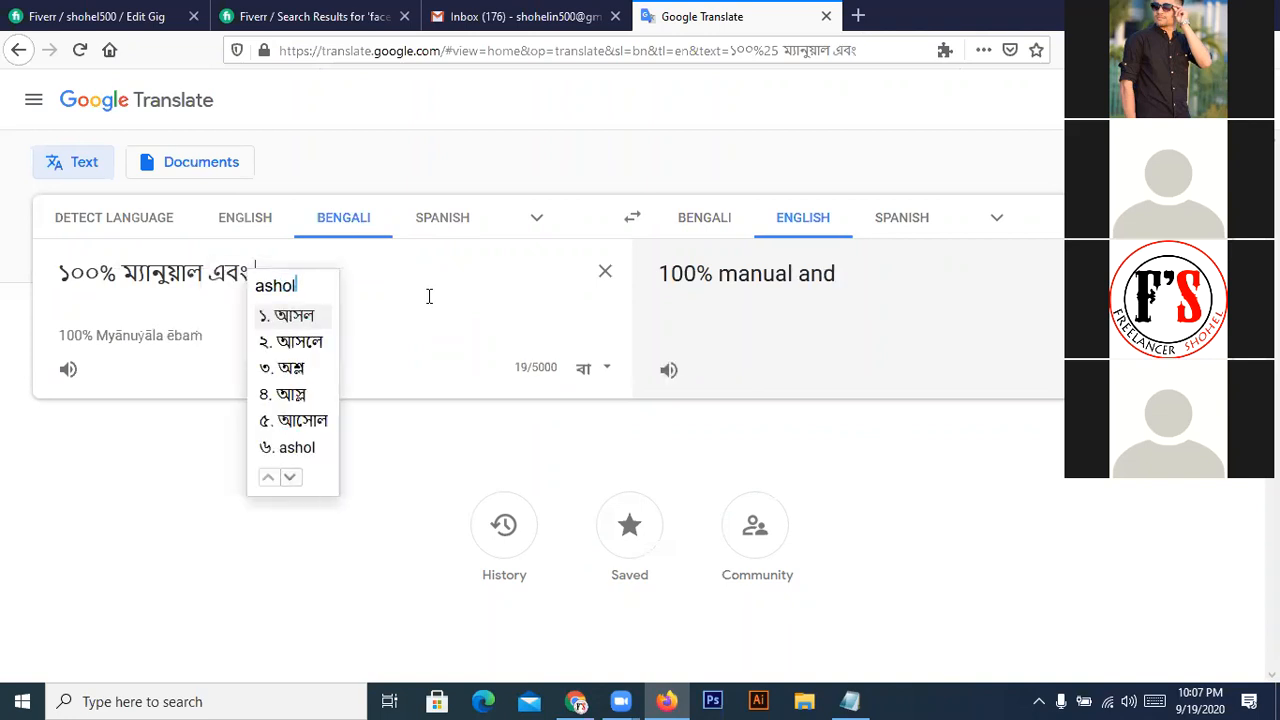
key(space)
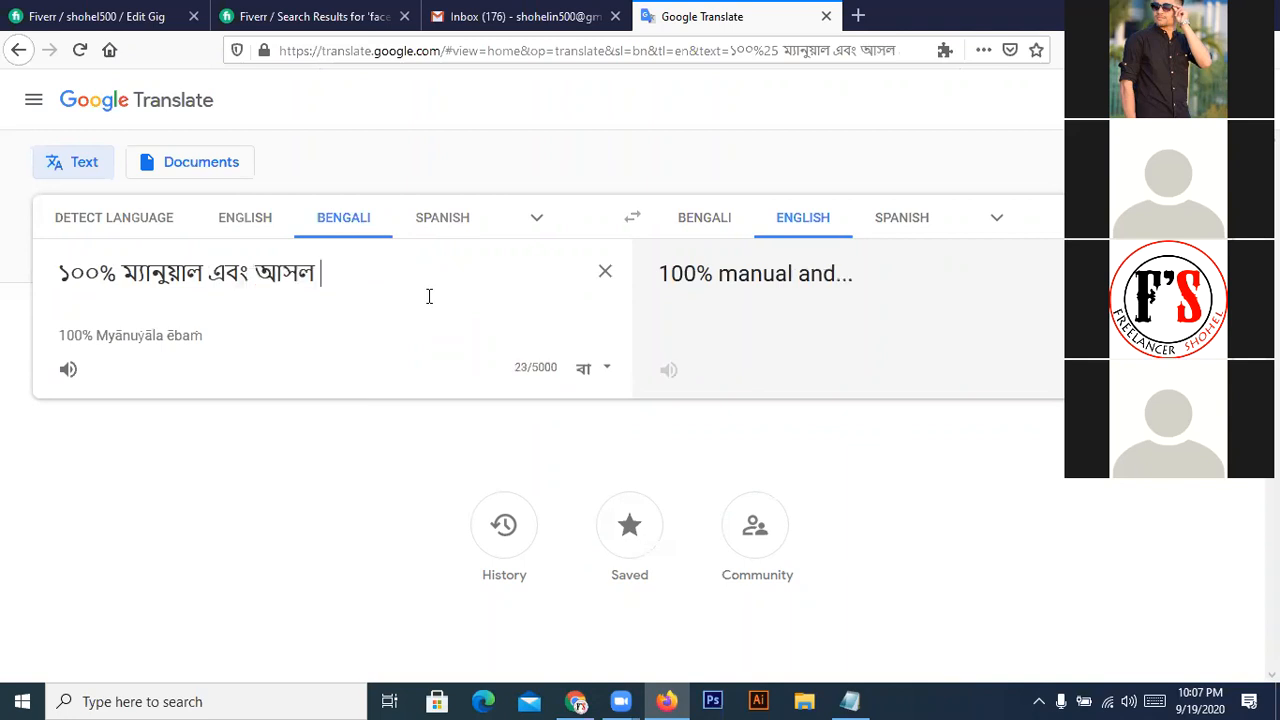
text(traffic)
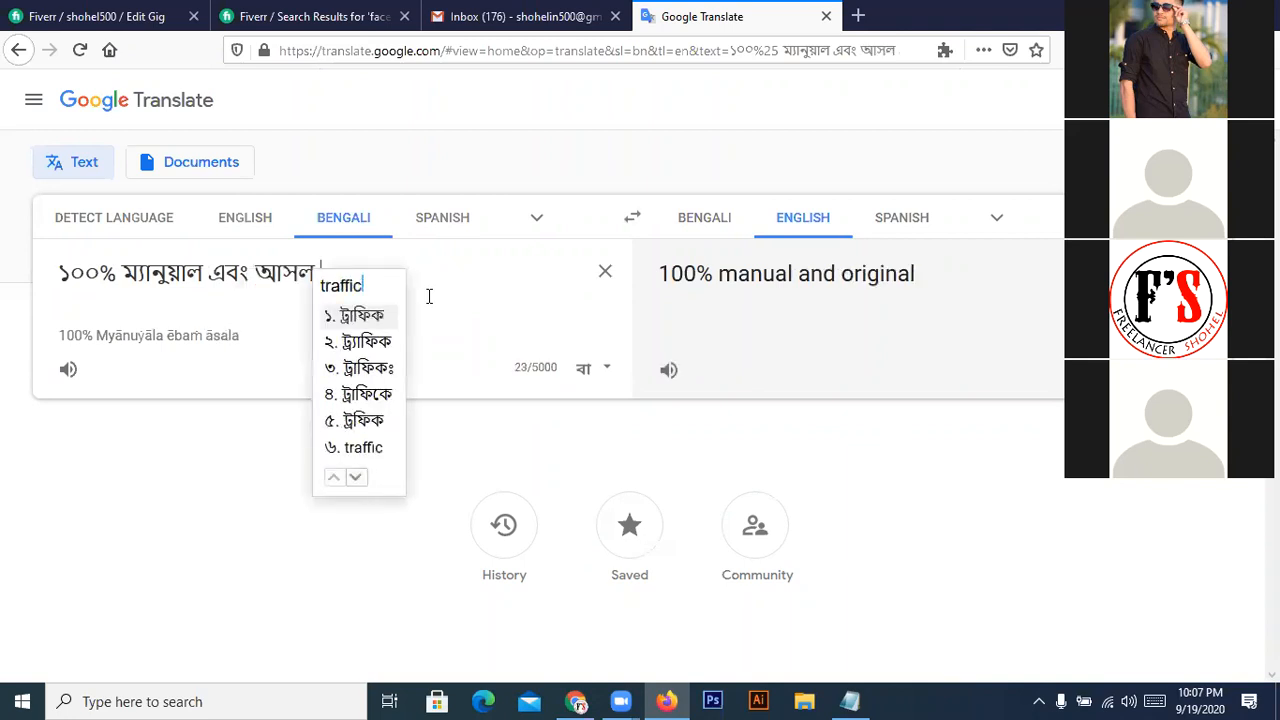
key(space)
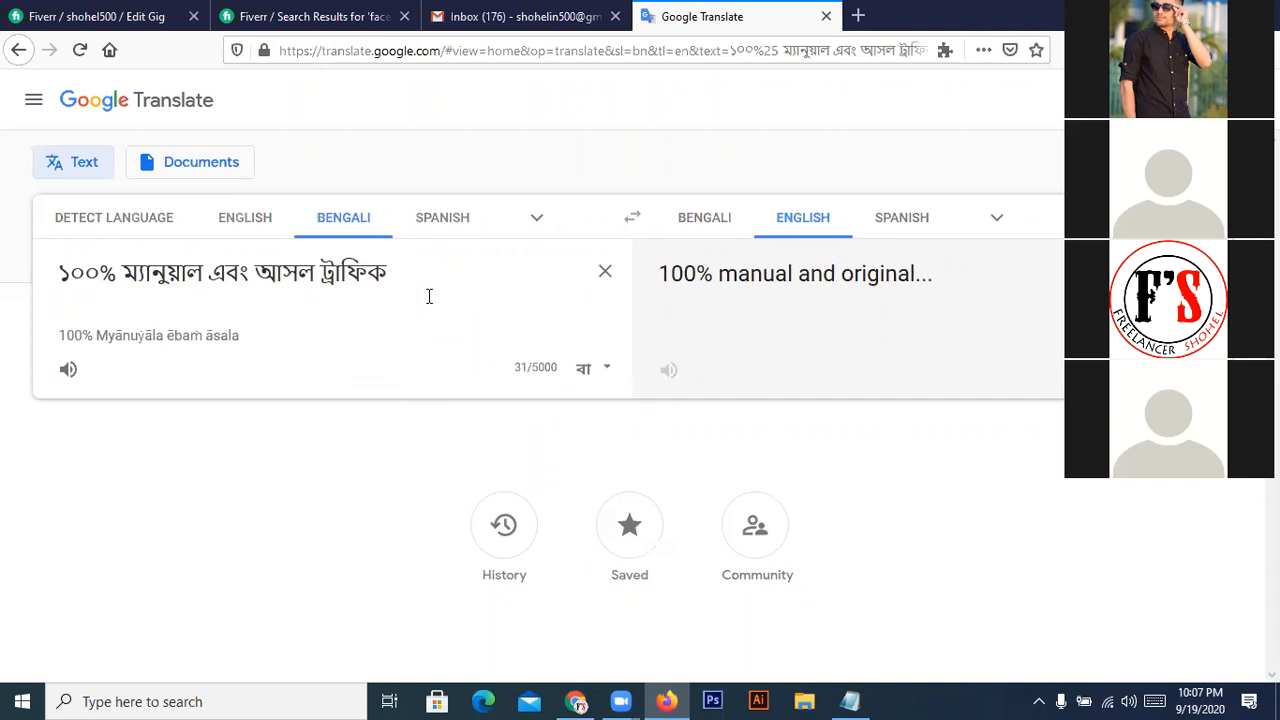
- Add a second line to the Bengali source text reading "অন্তহীন গ্রাহক পরিষেবা"
key(Return)
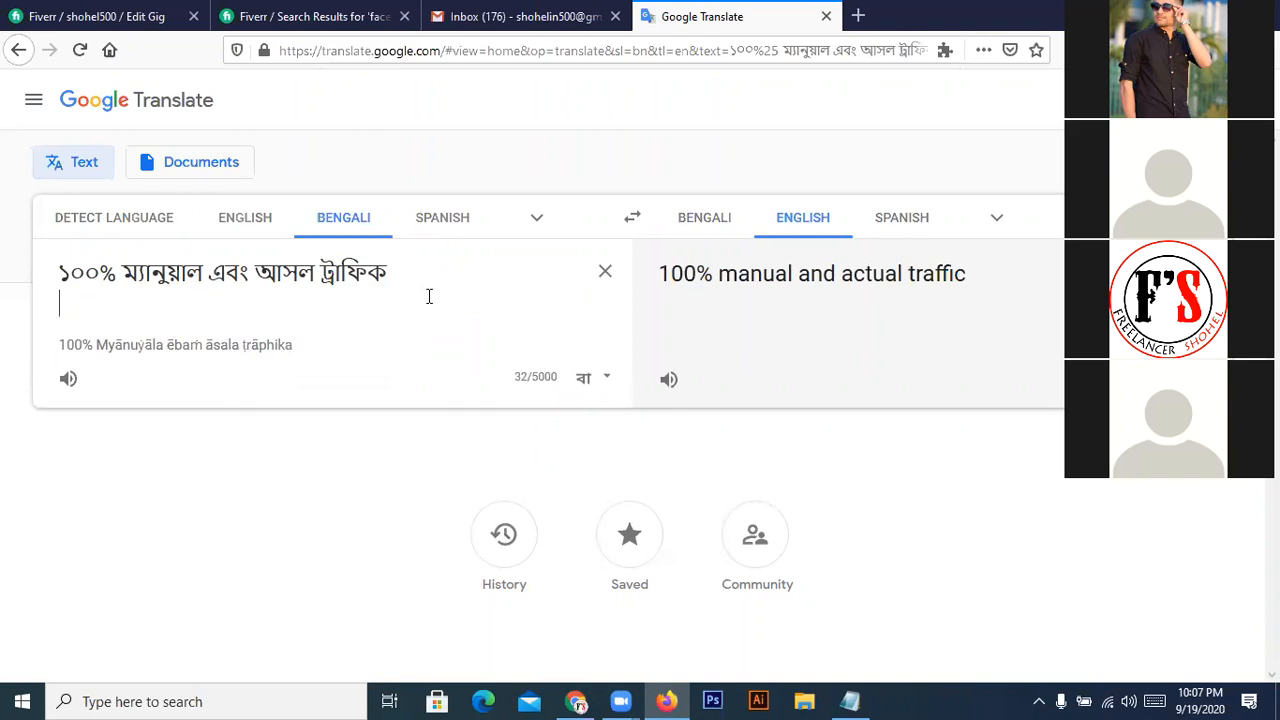
text(ontho)
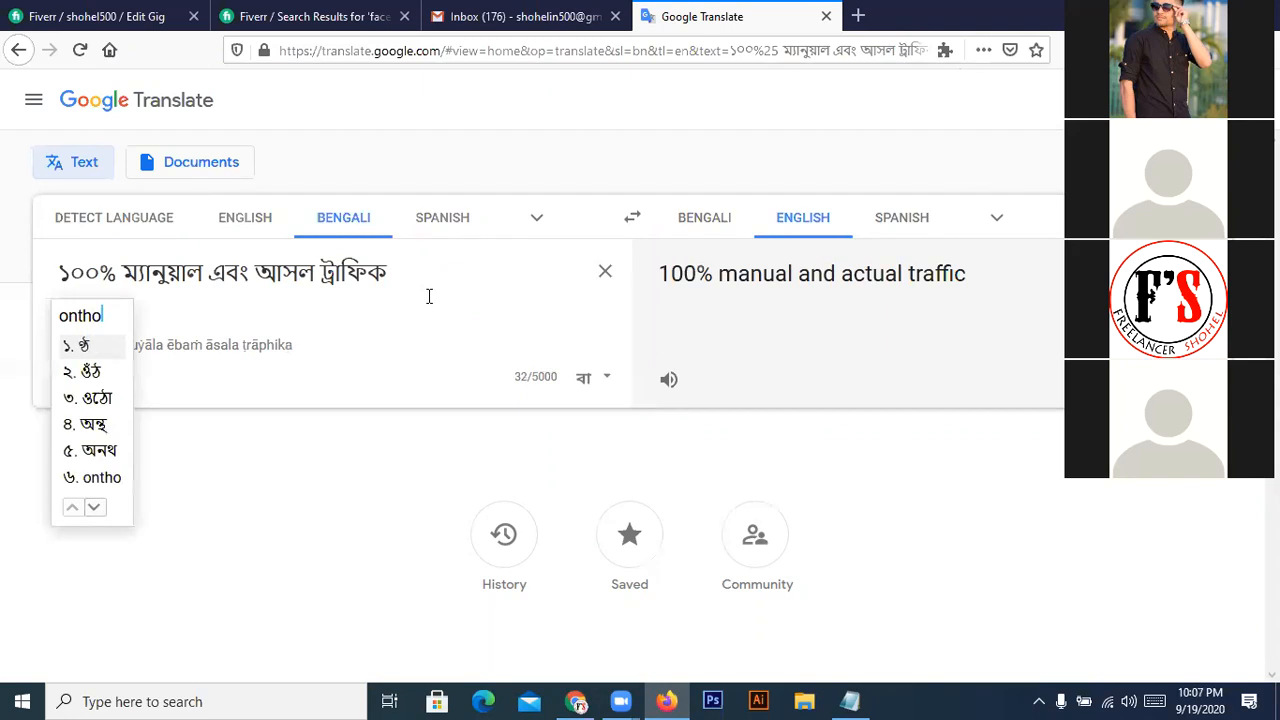
key(BackSpace)
key(BackSpace)
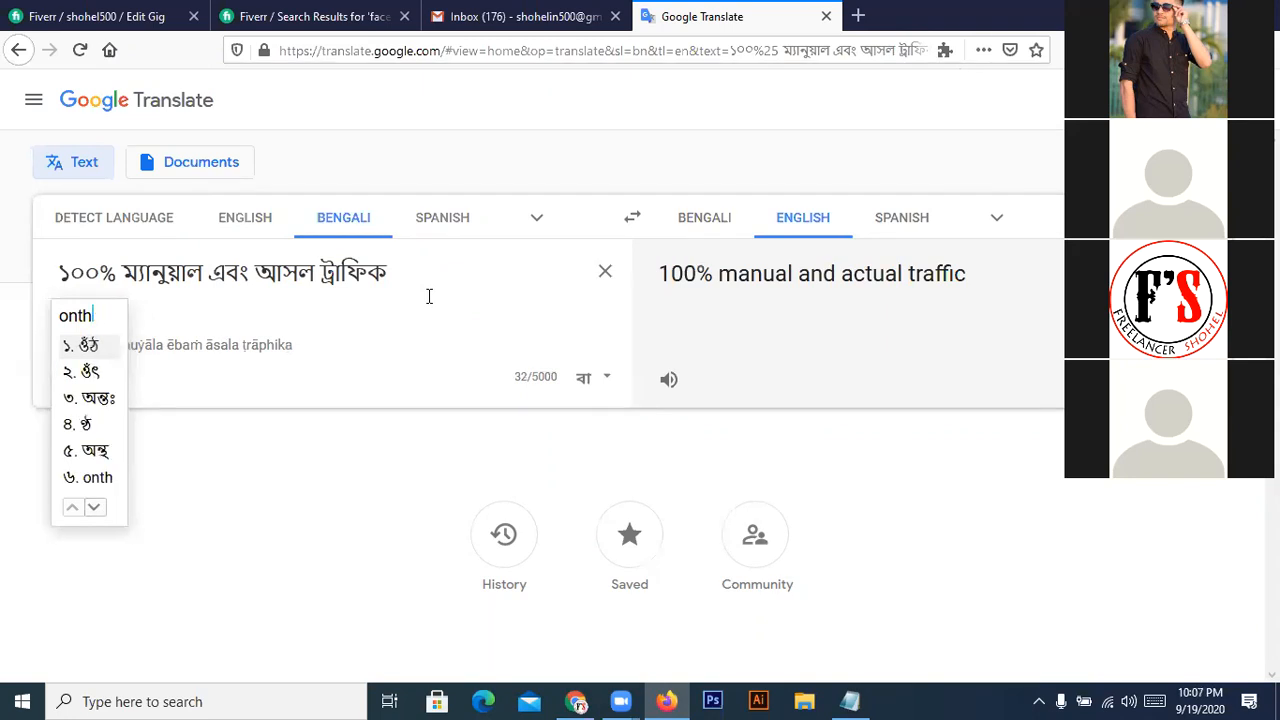
text(ohin)
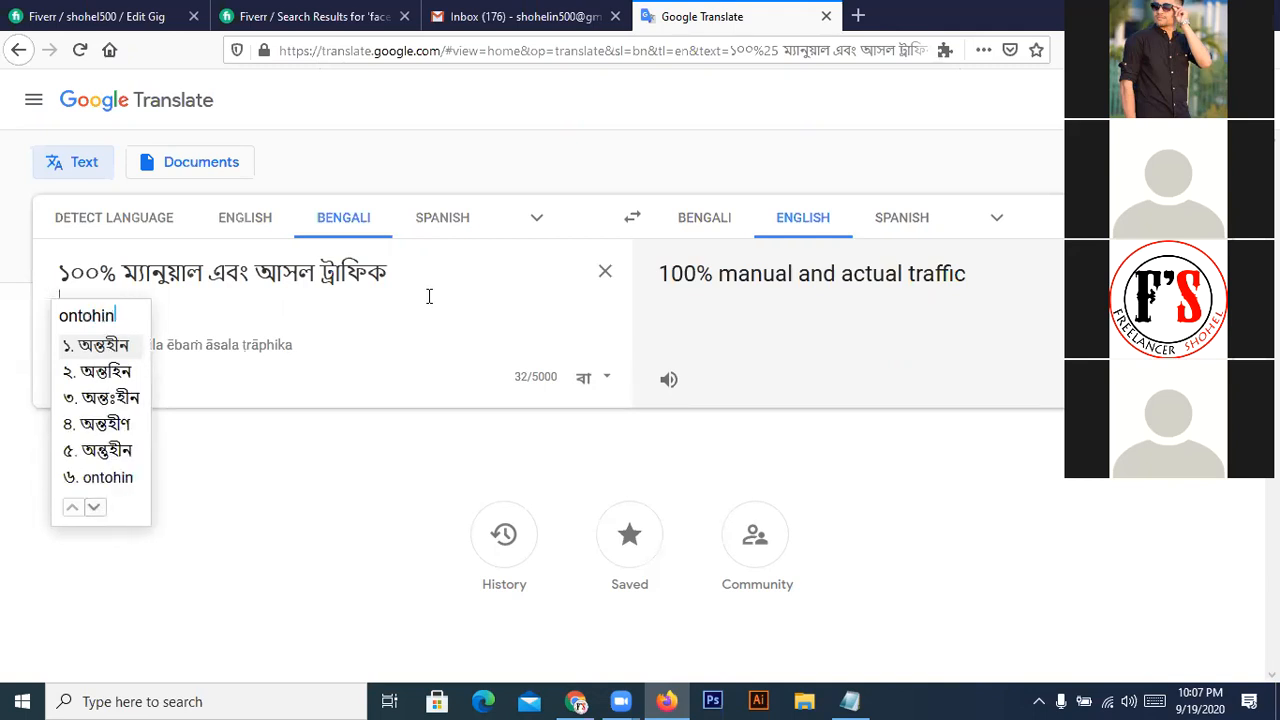
key(space)
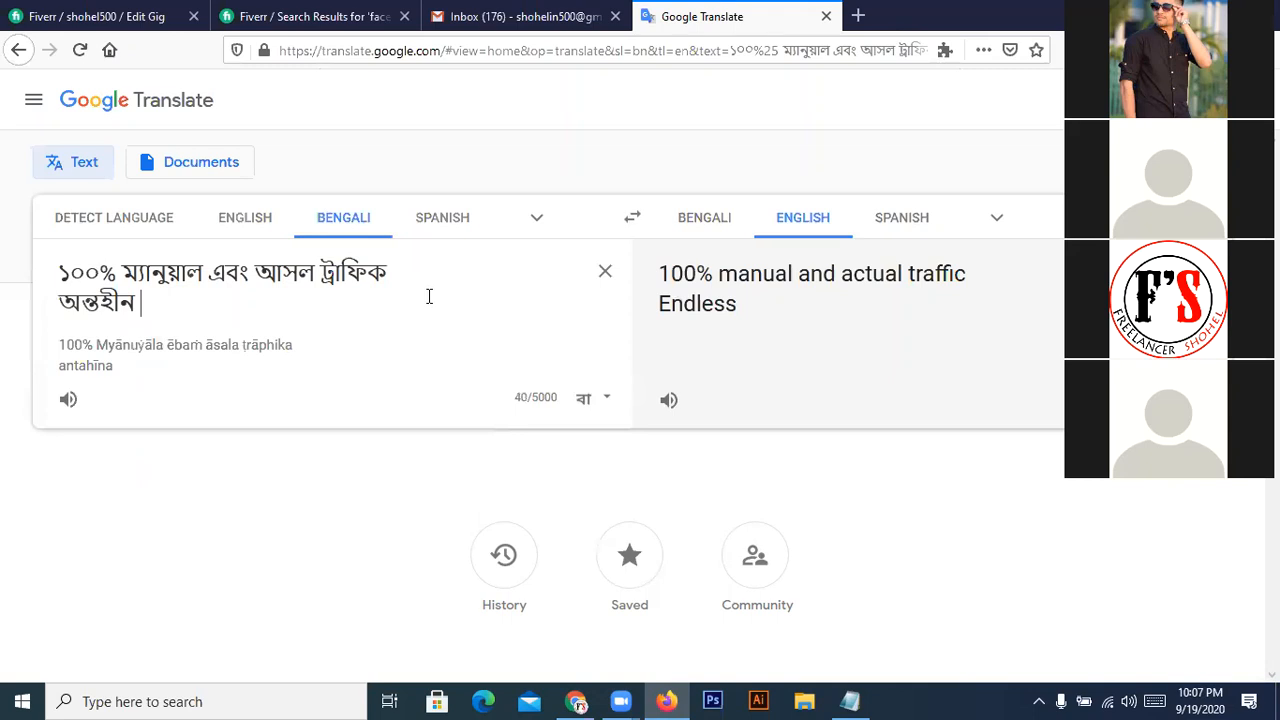
text(grahok)
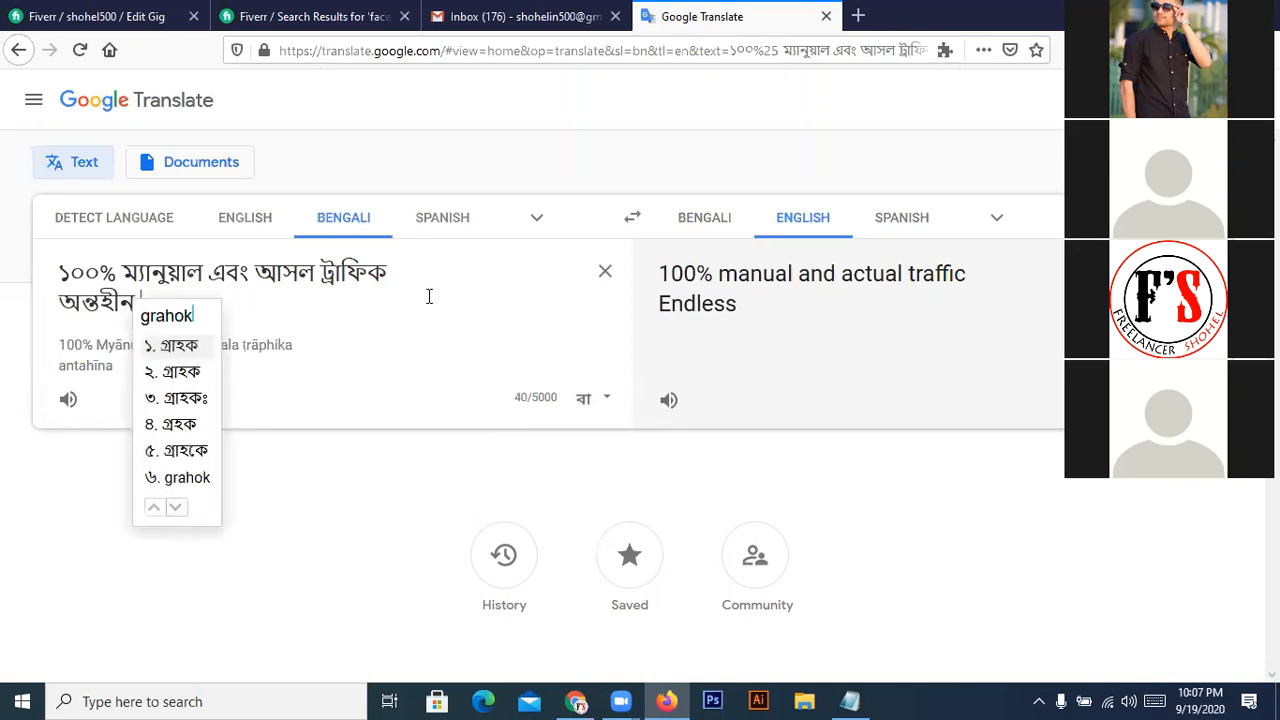
key(space)
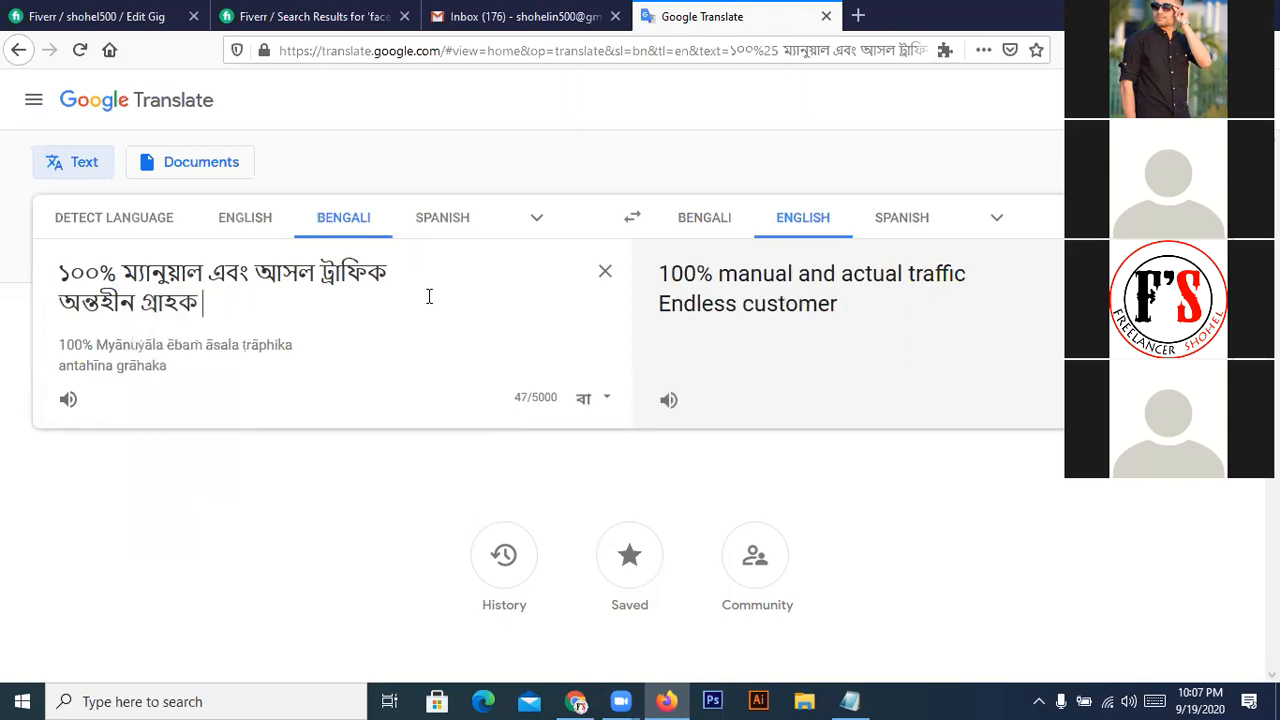
text(porisheba)
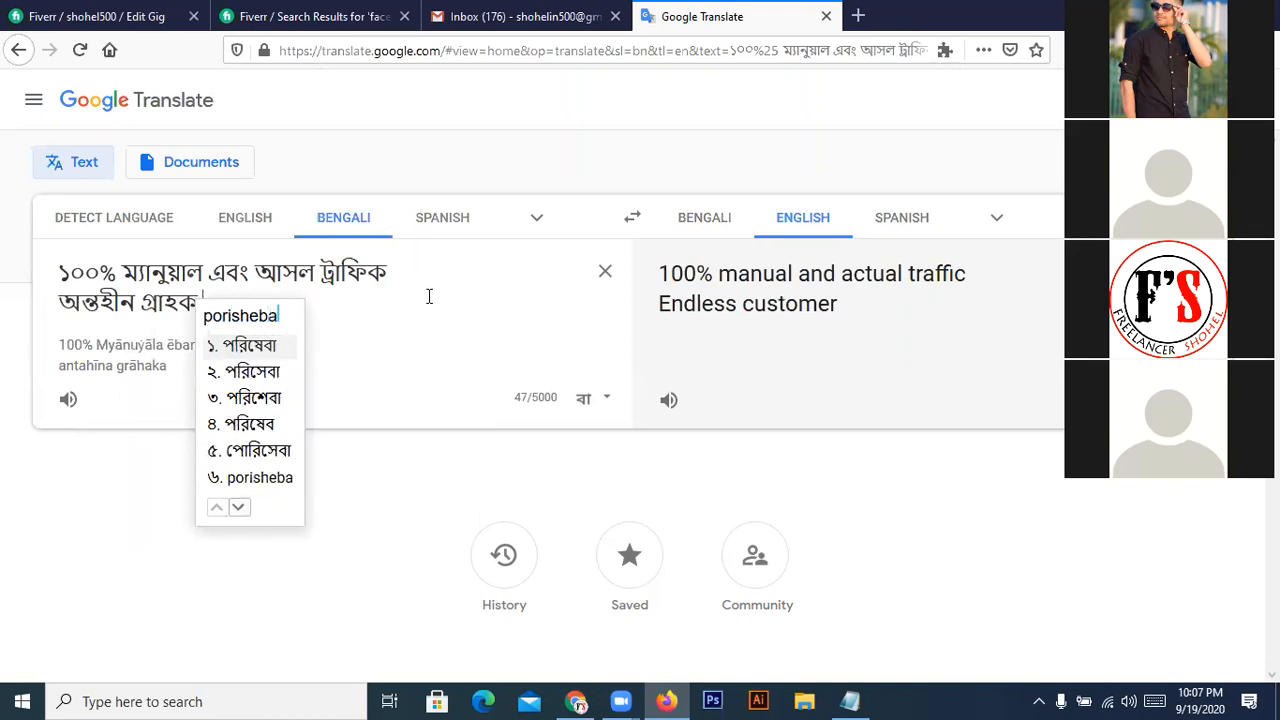
key(space)
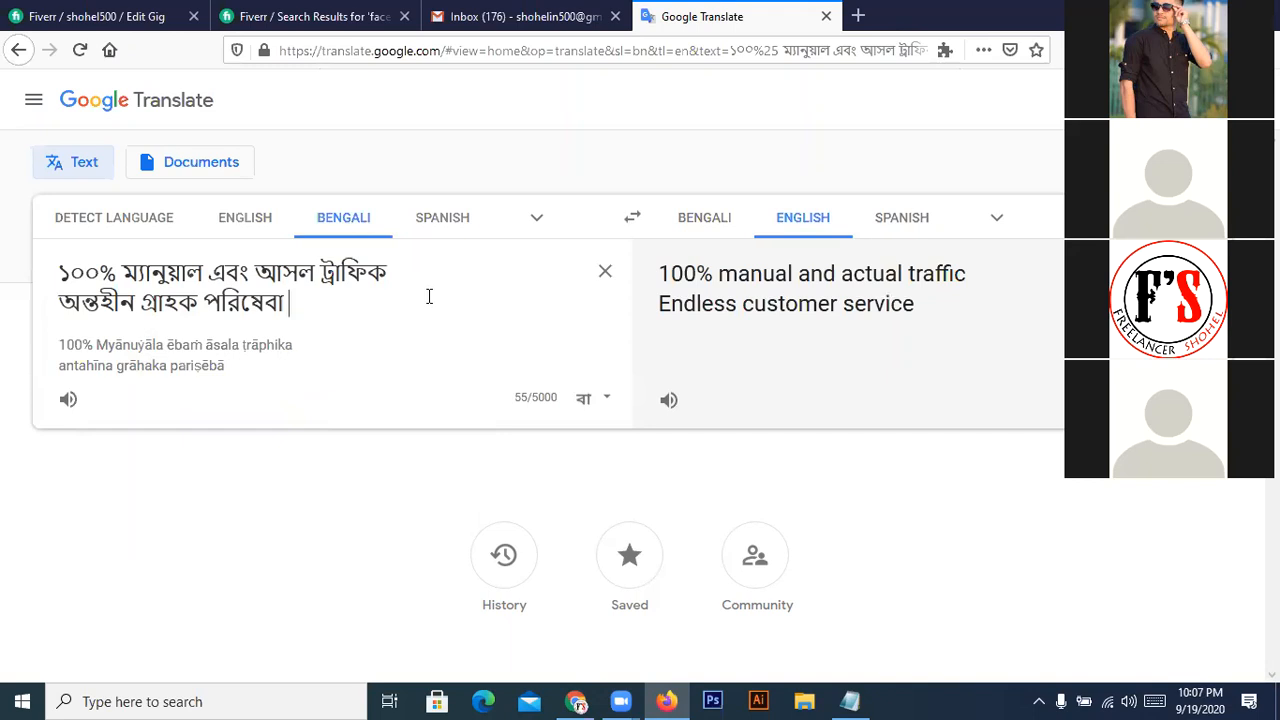
- Add a third line to the Bengali source text reading "দ্রুত বিতরণ"
key(Return)
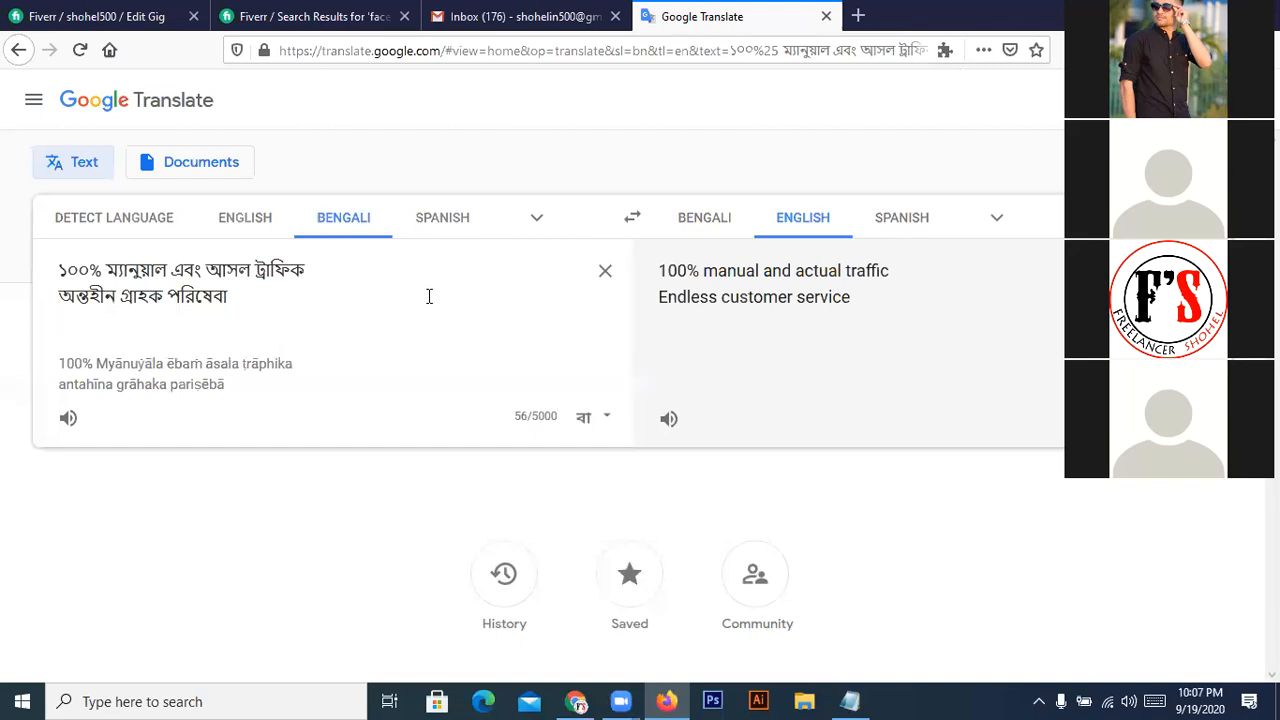
text(druto)
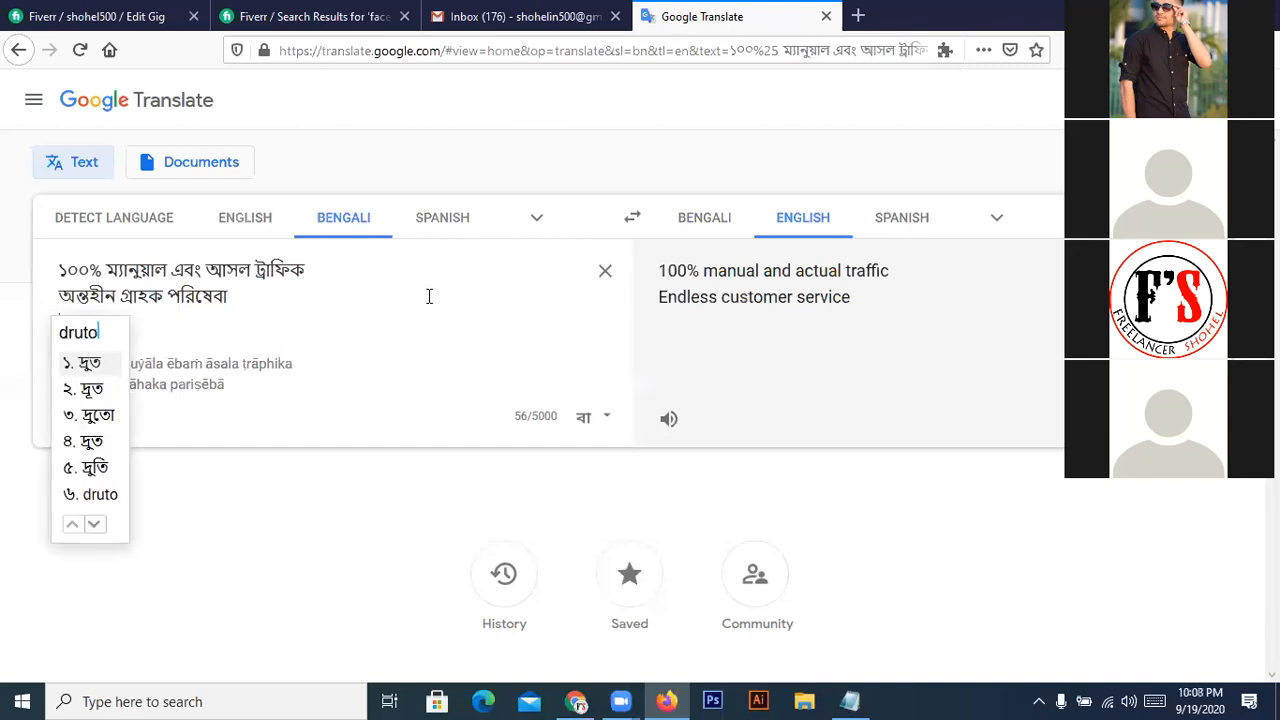
key(space)
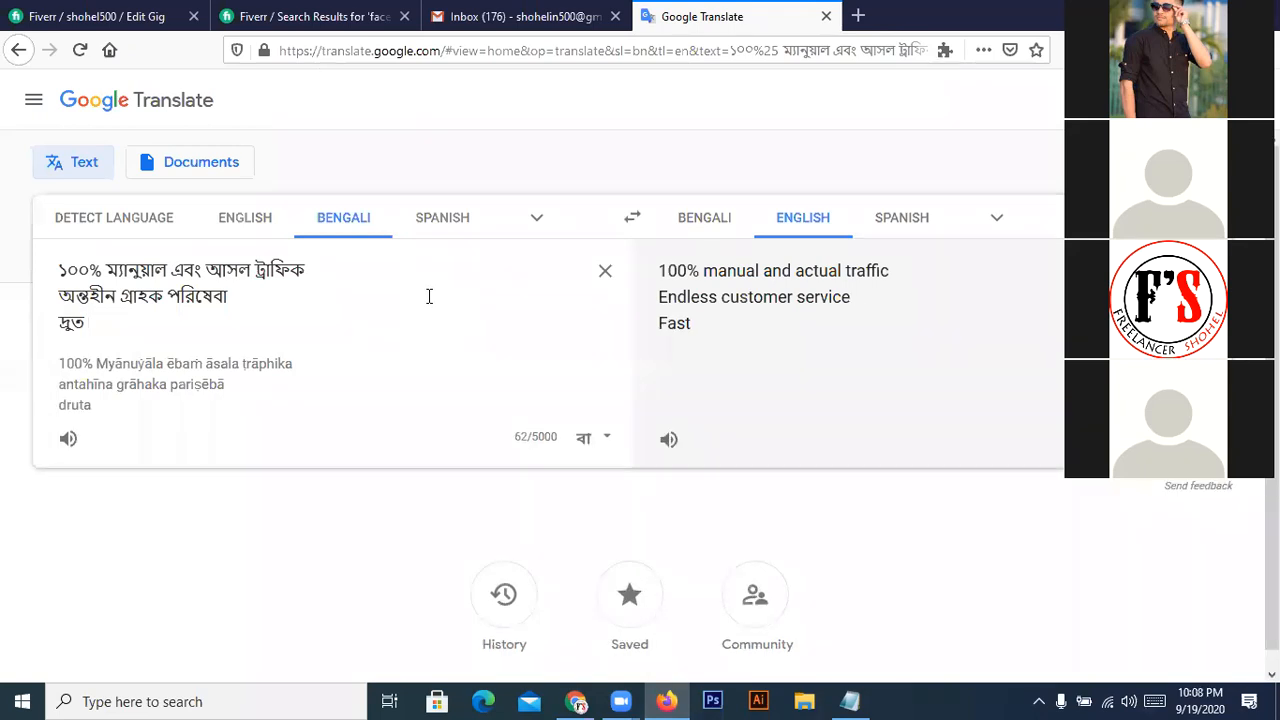
text(bit)
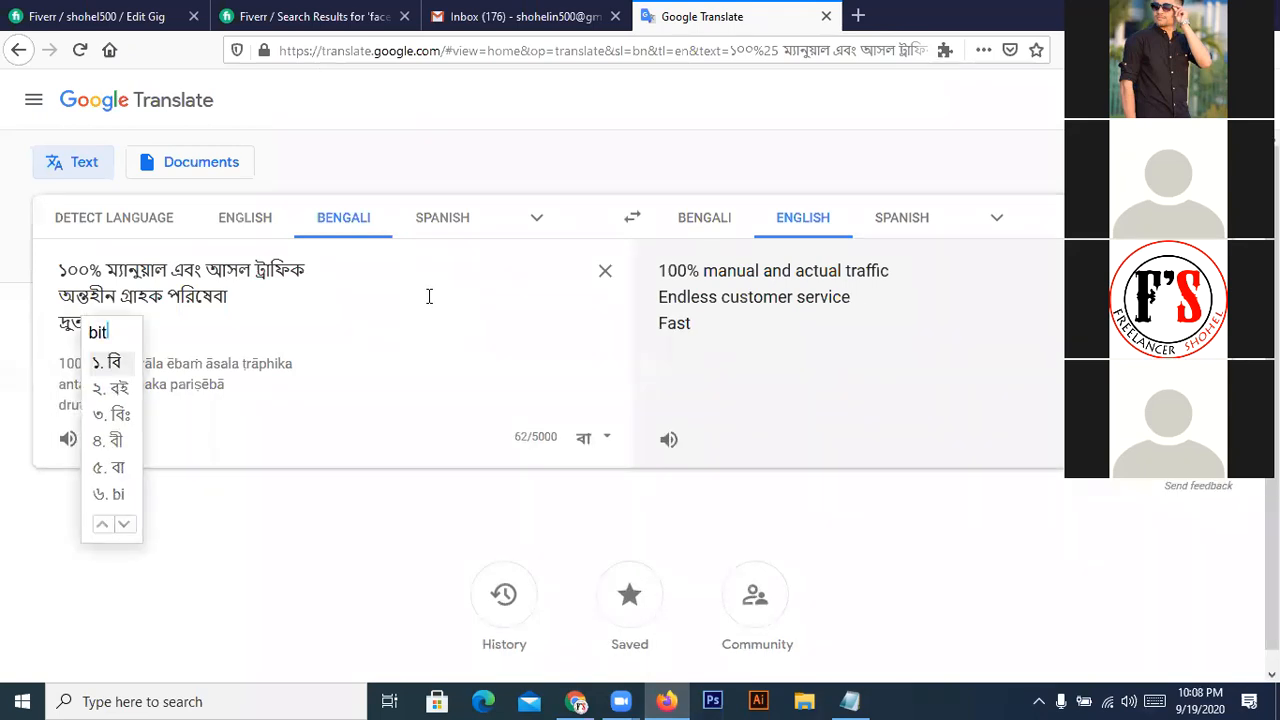
text(oron)
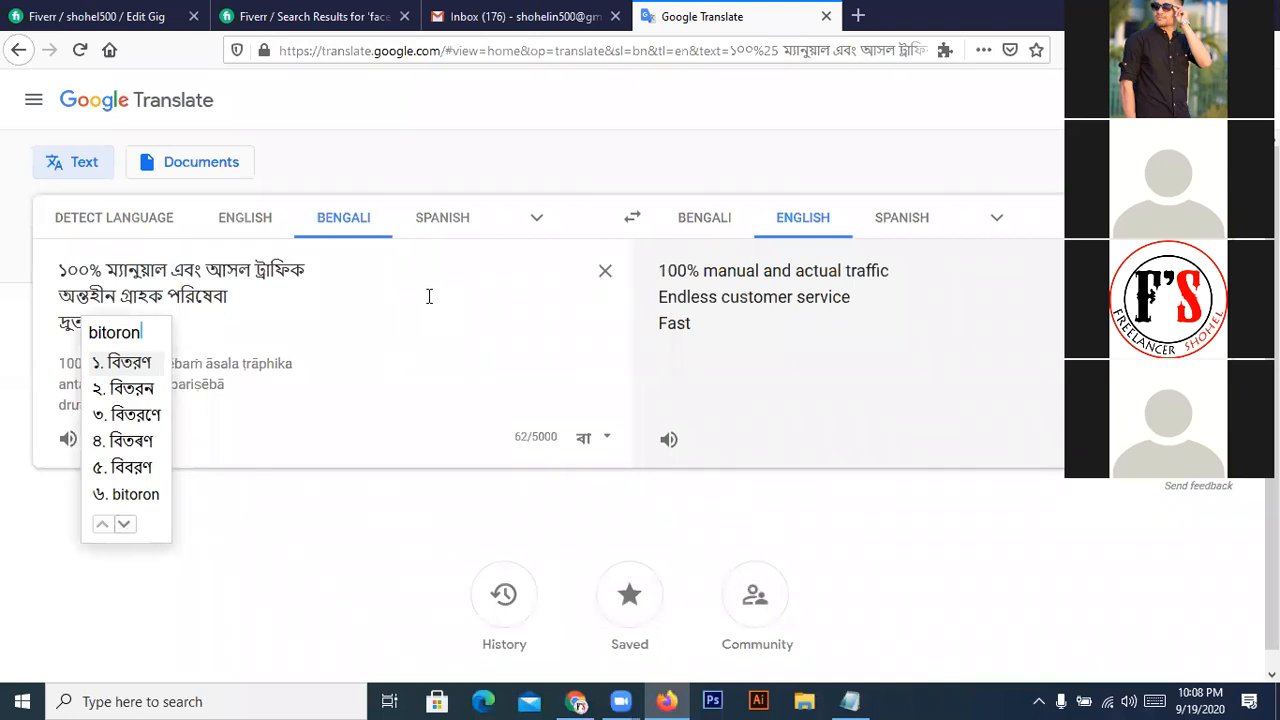
key(space)
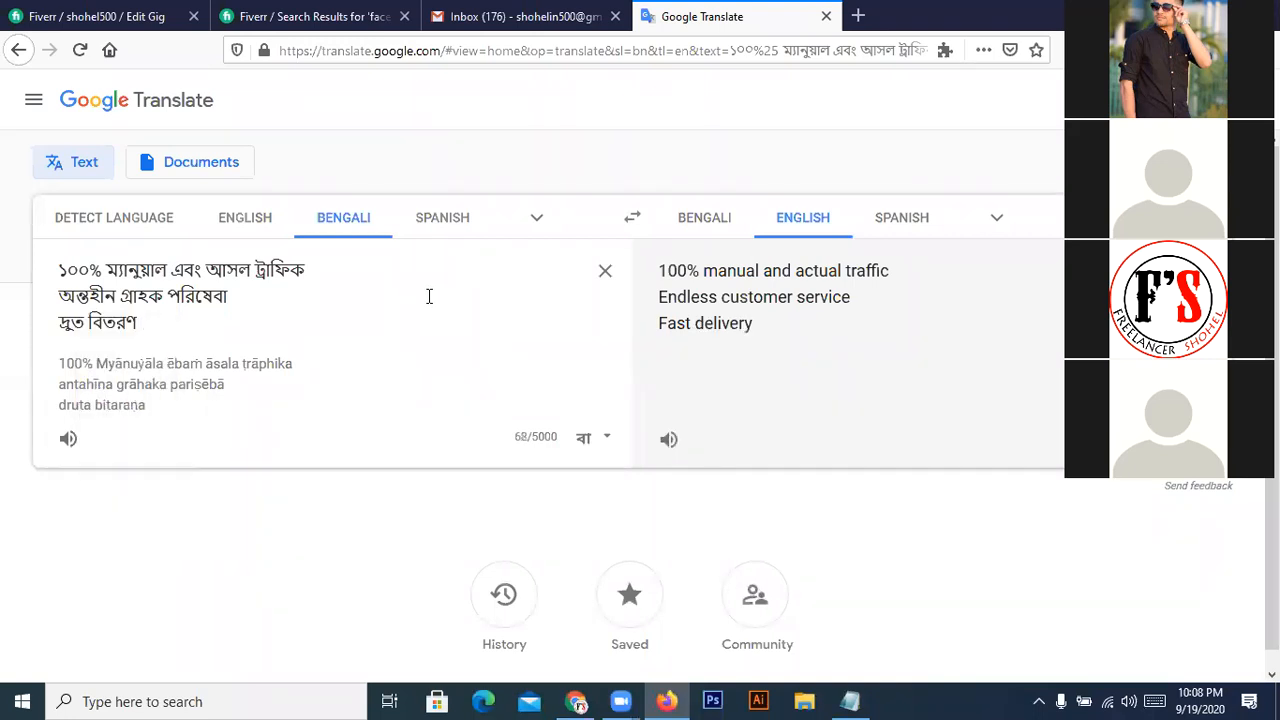
- Add a fourth line to the Bengali source text reading "গ্রাহকের অনুরুধ অনুযায়ী পরিষেবা"
key(Return)
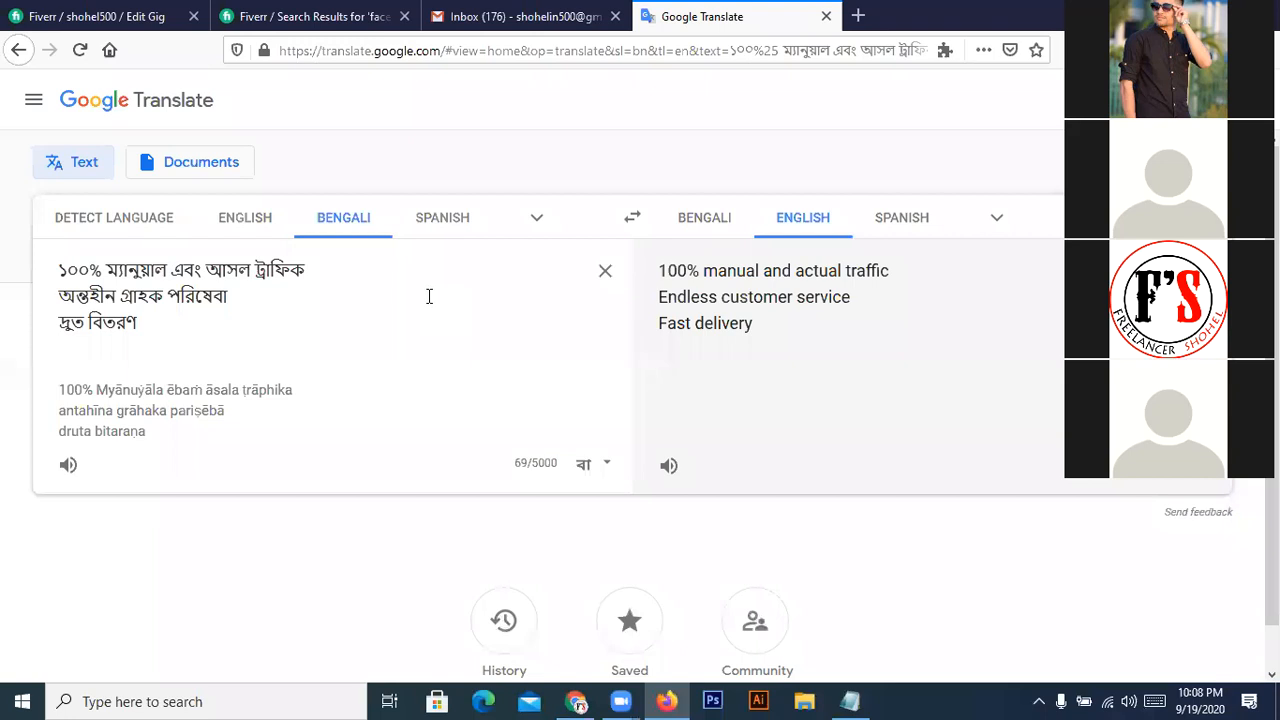
text(grahoke)
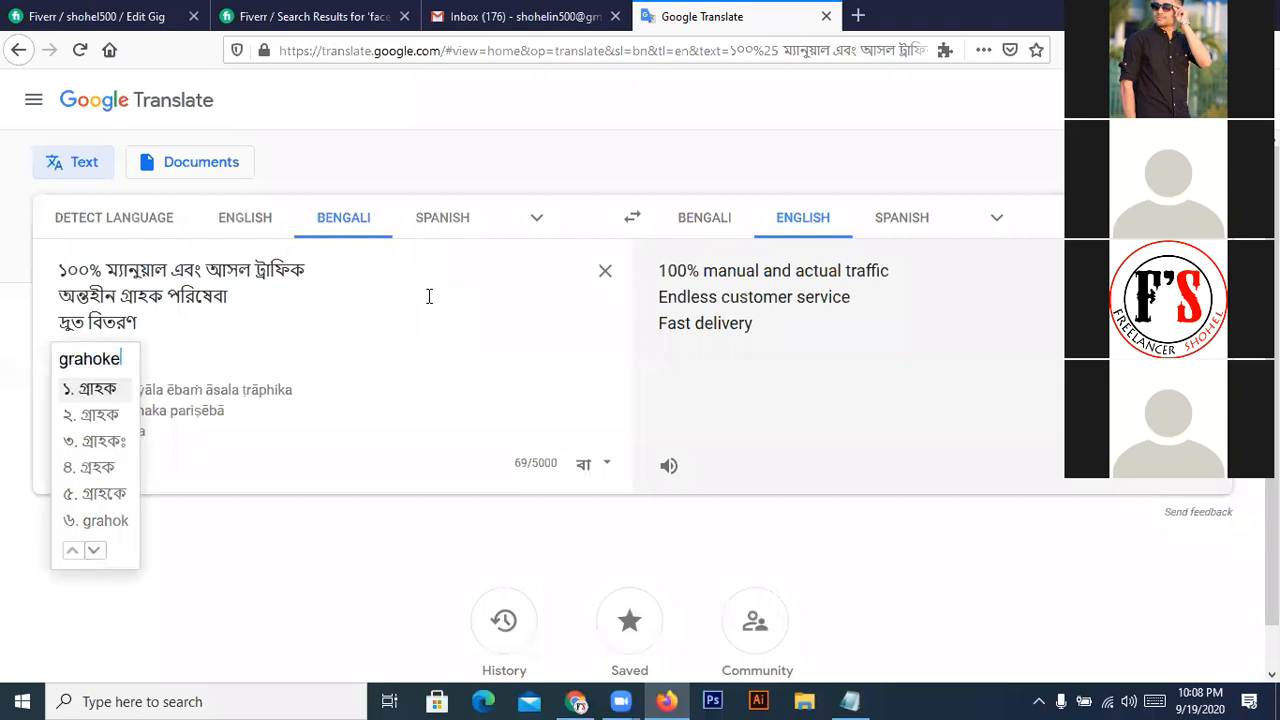
text(r)
key(space)
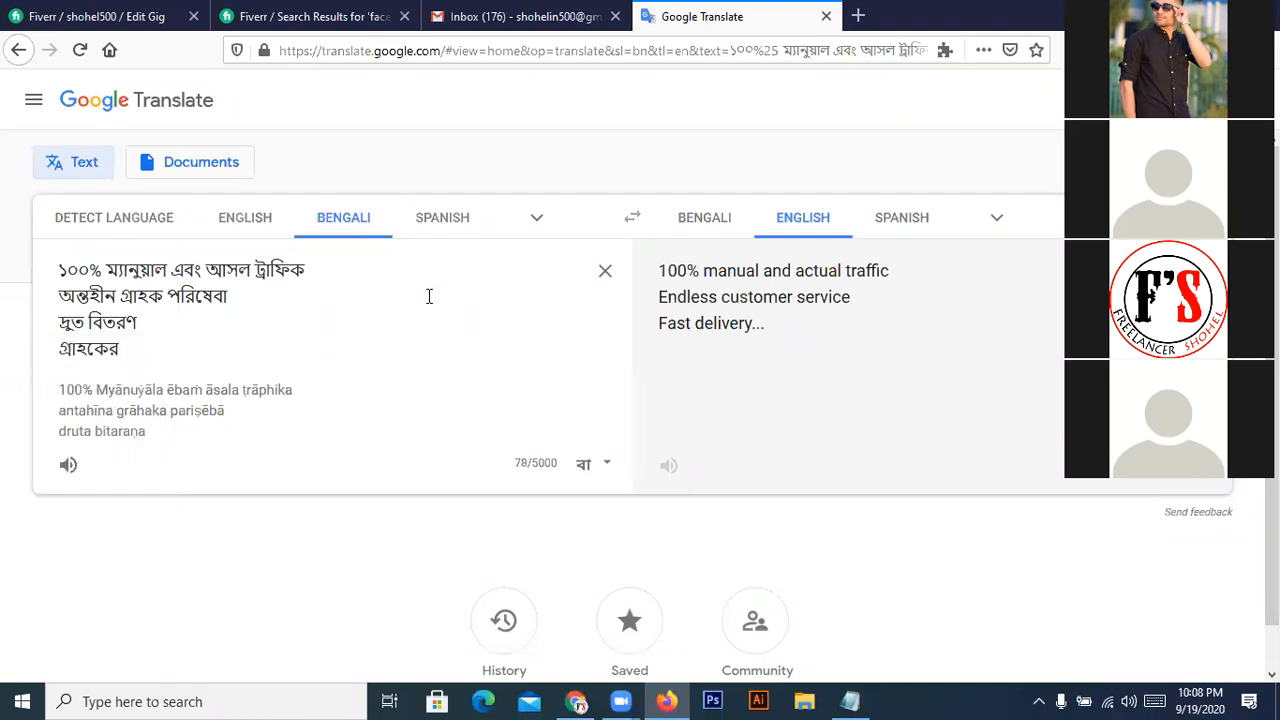
text(onuru)
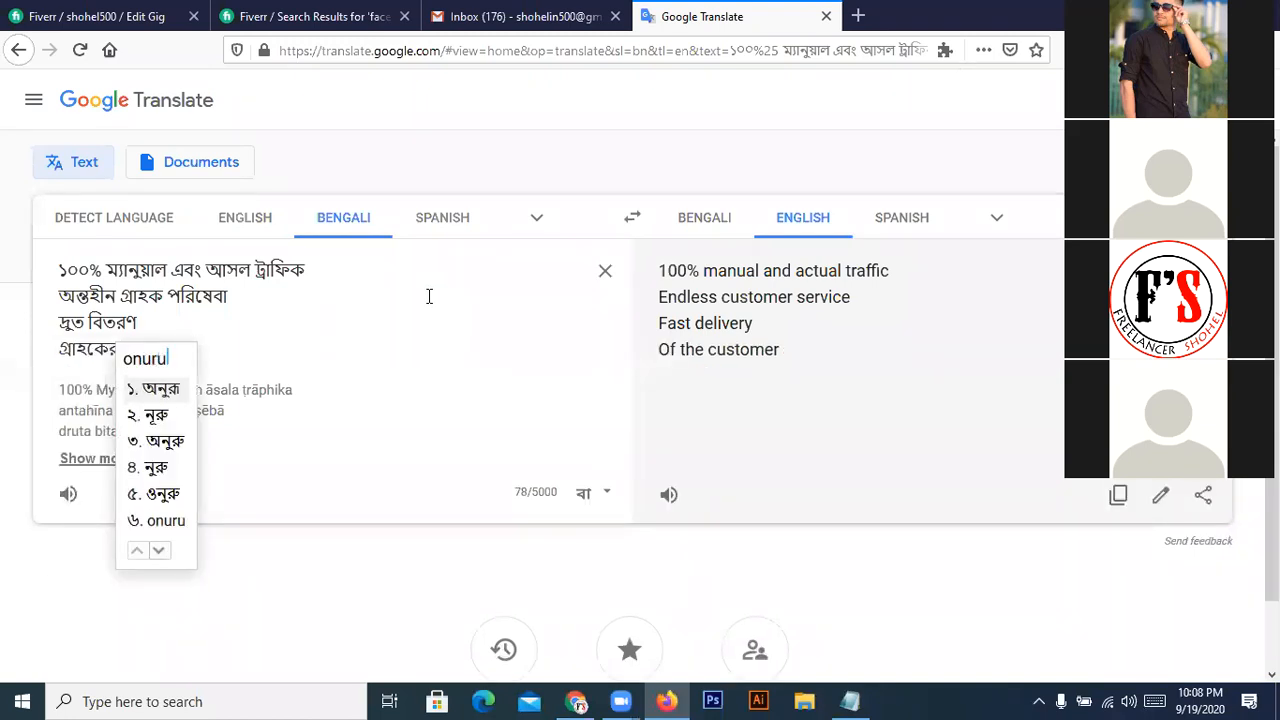
text(d)
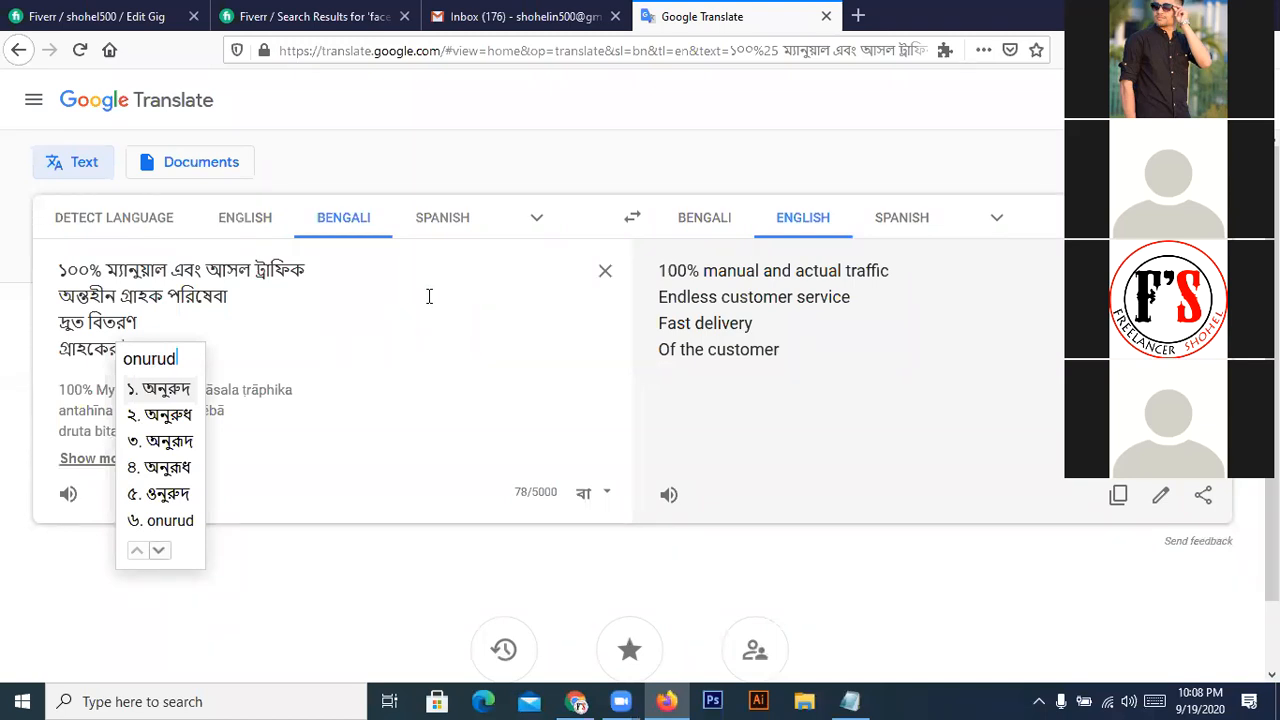
key(Down)
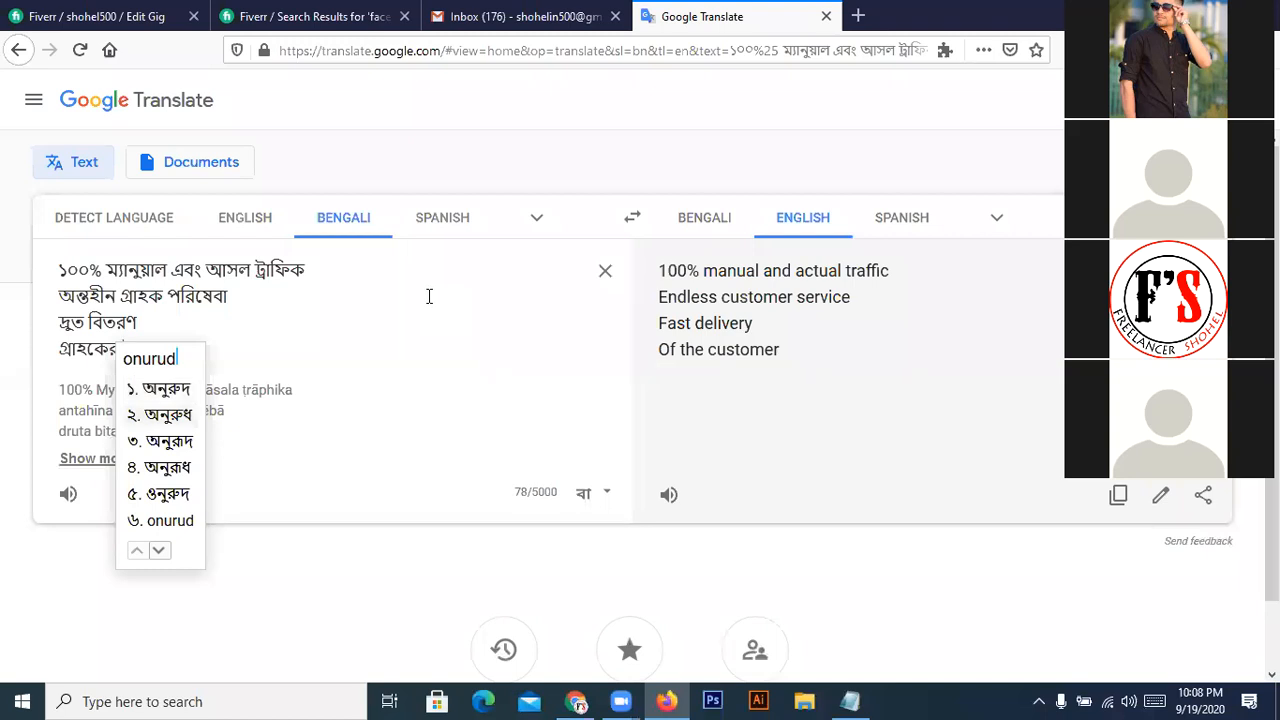
key(space)
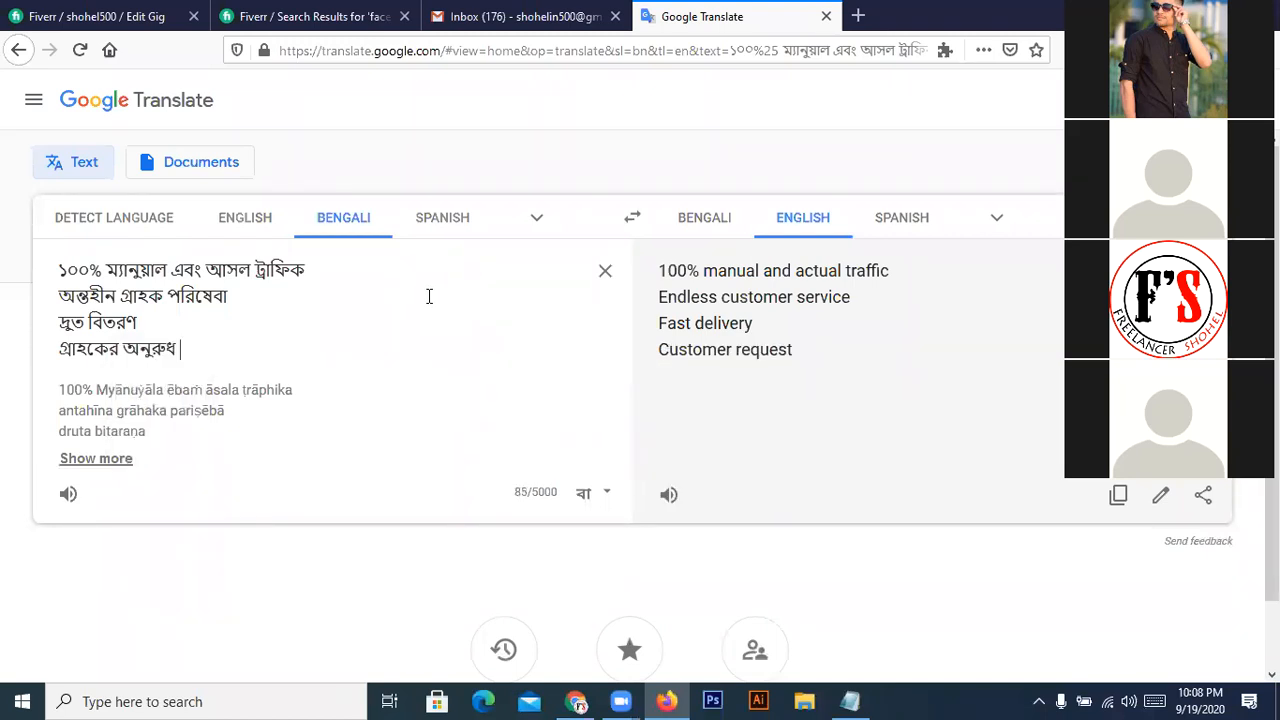
text(anujaye)
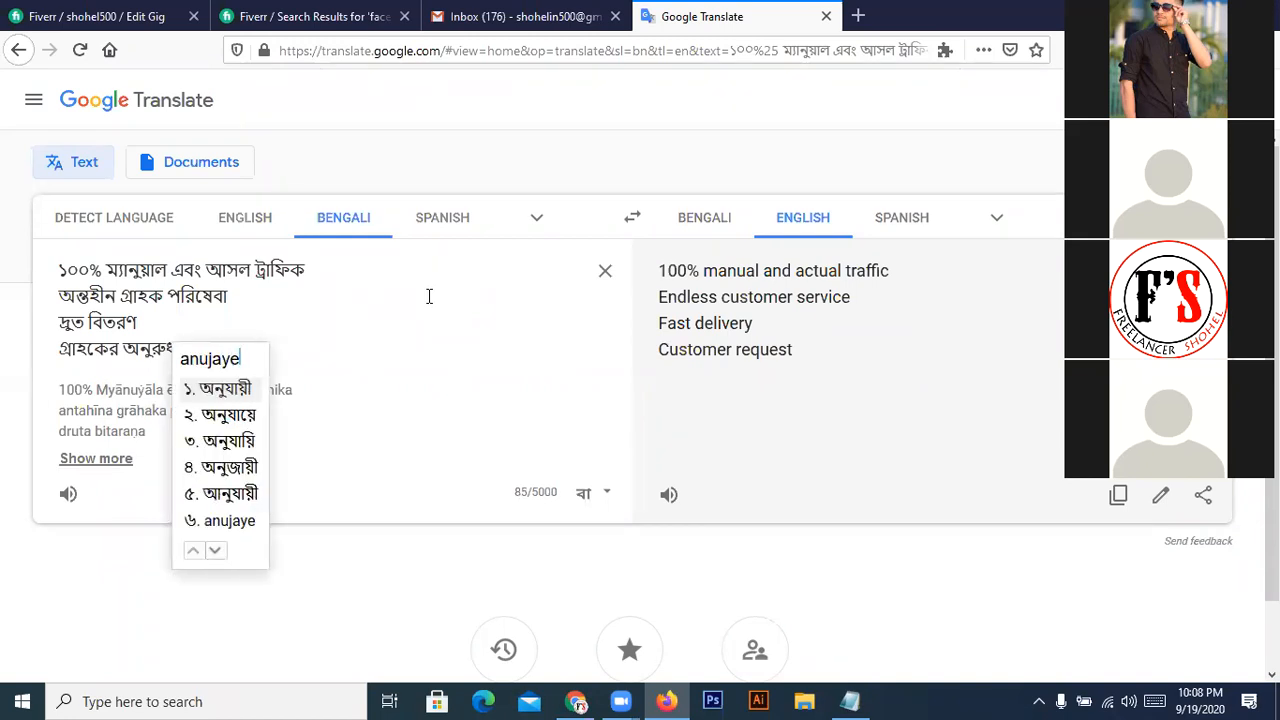
key(space)
text(porisheba)
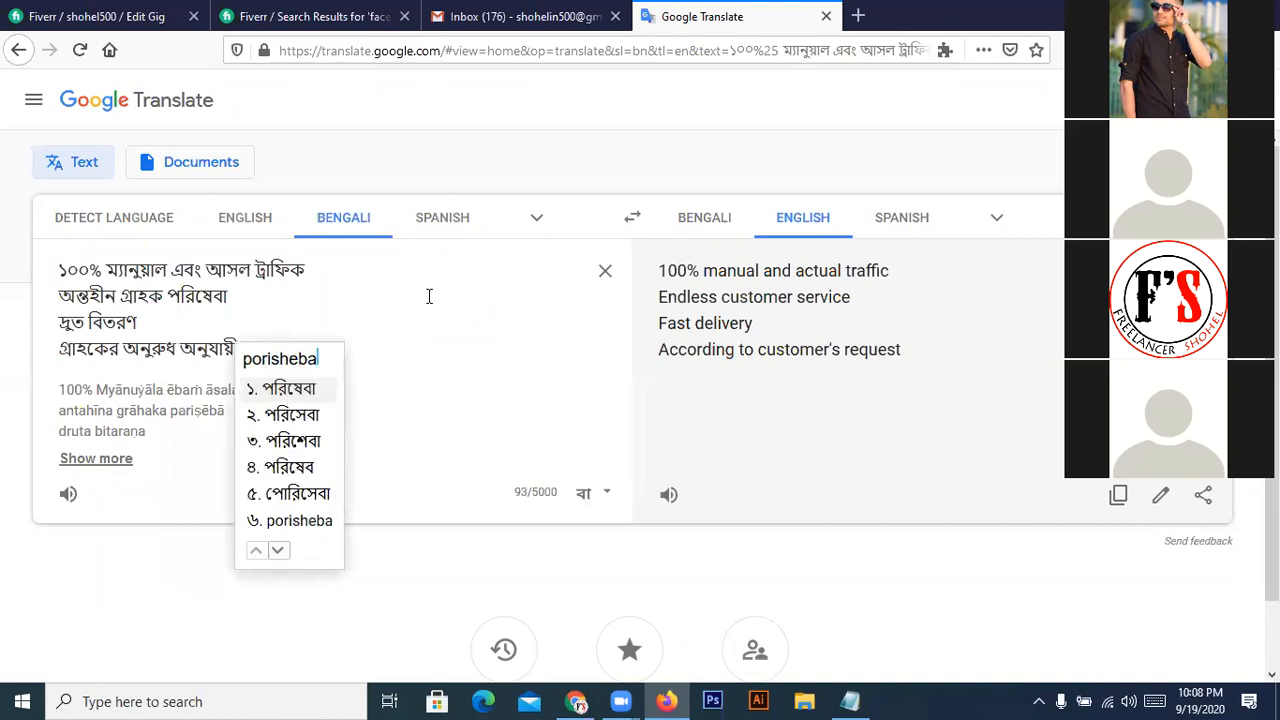
key(space)
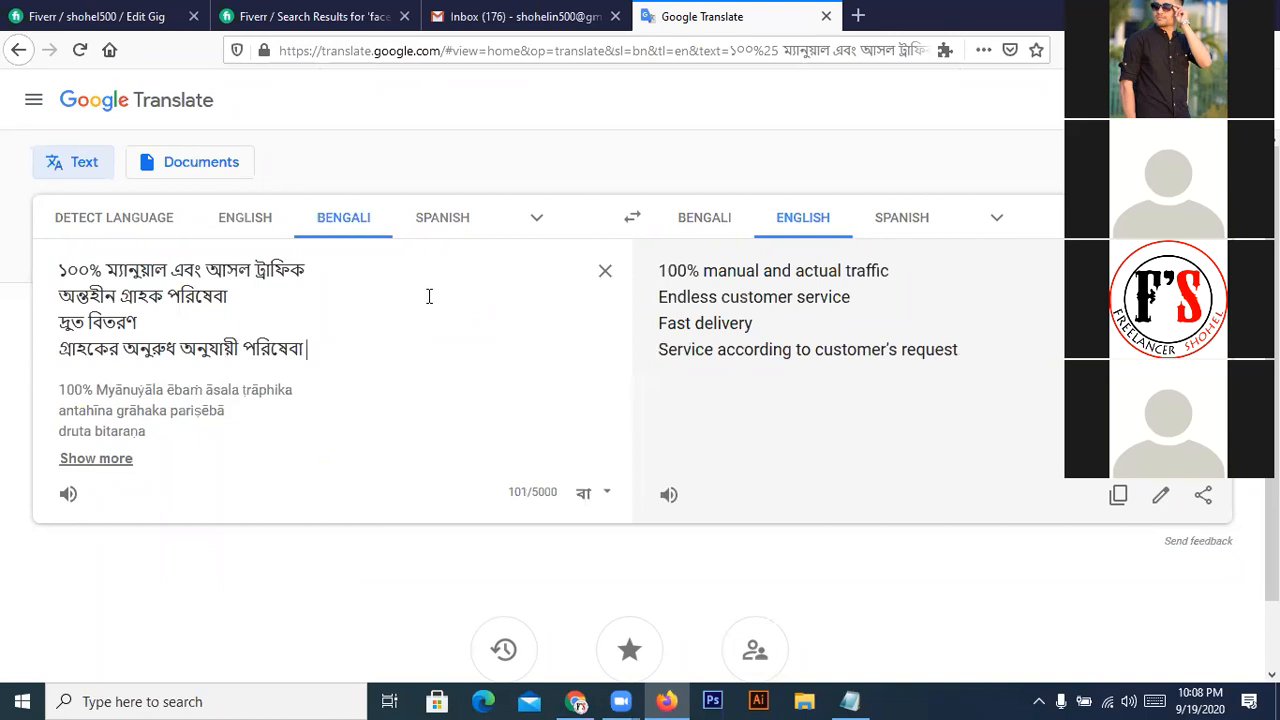
- Extend the fourth line of the Bengali source text with the word "সরবরাহ"
text(sorb)
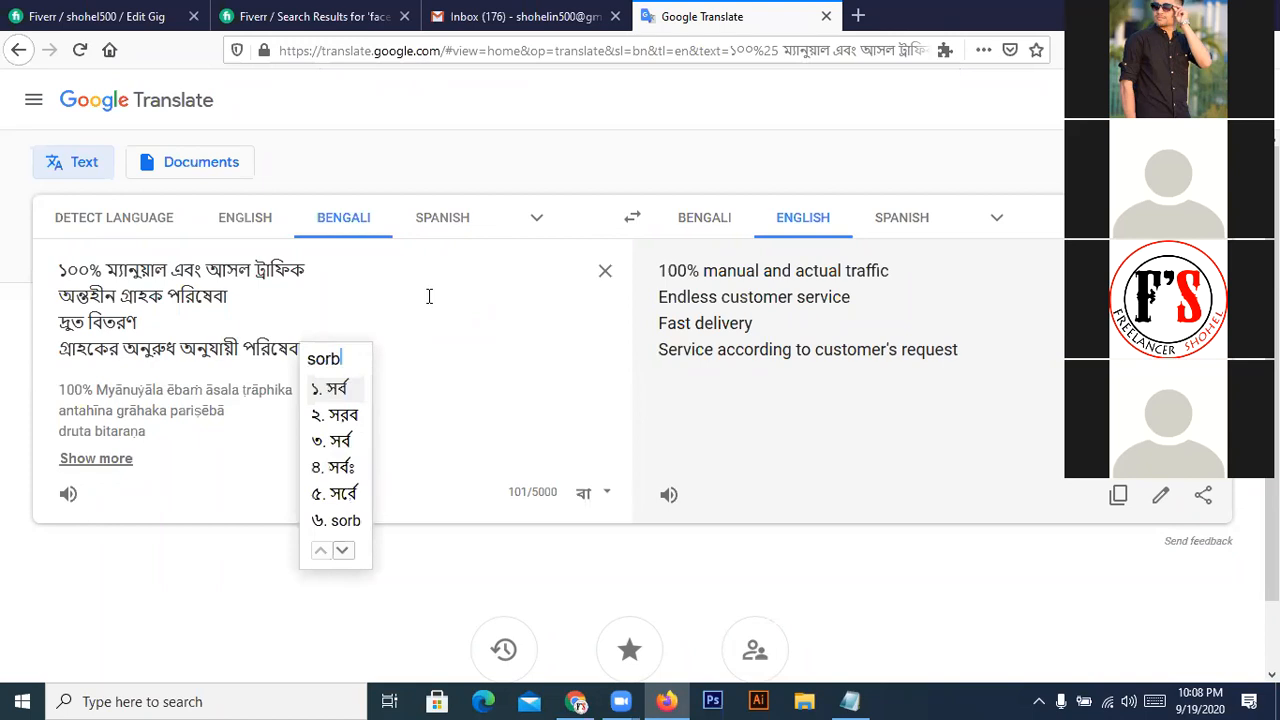
text(o)
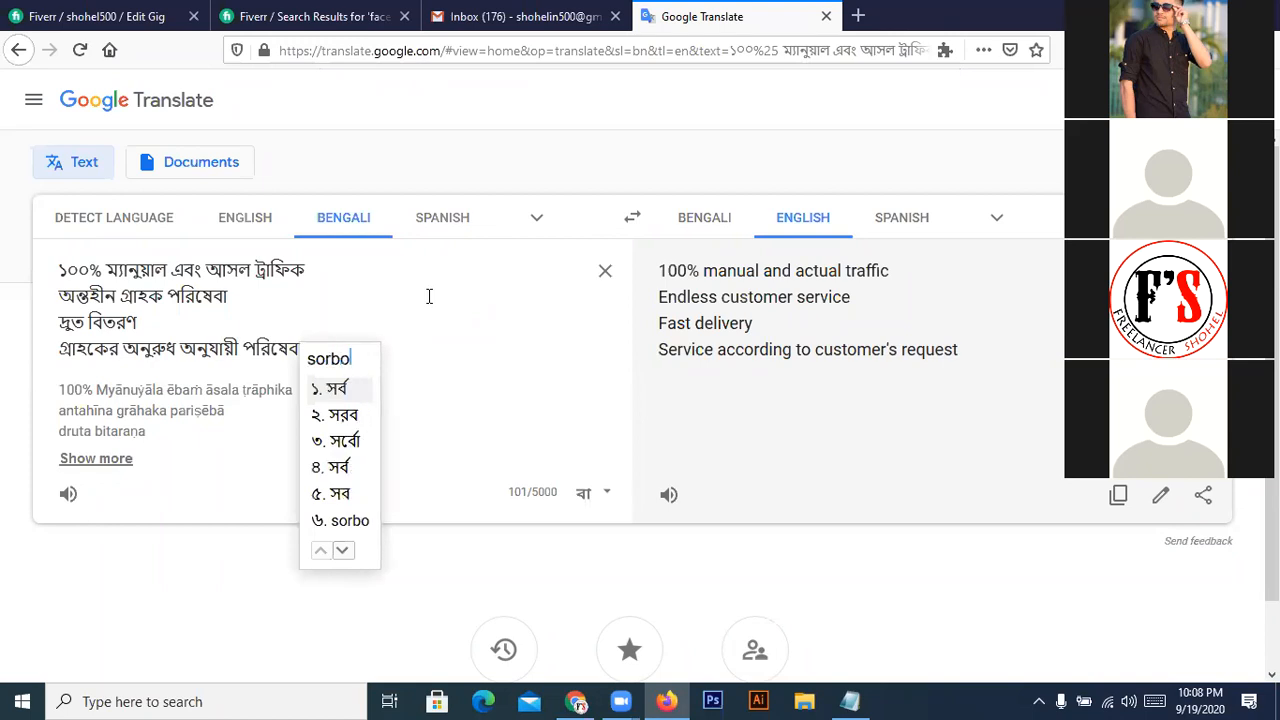
text(rah)
key(space)
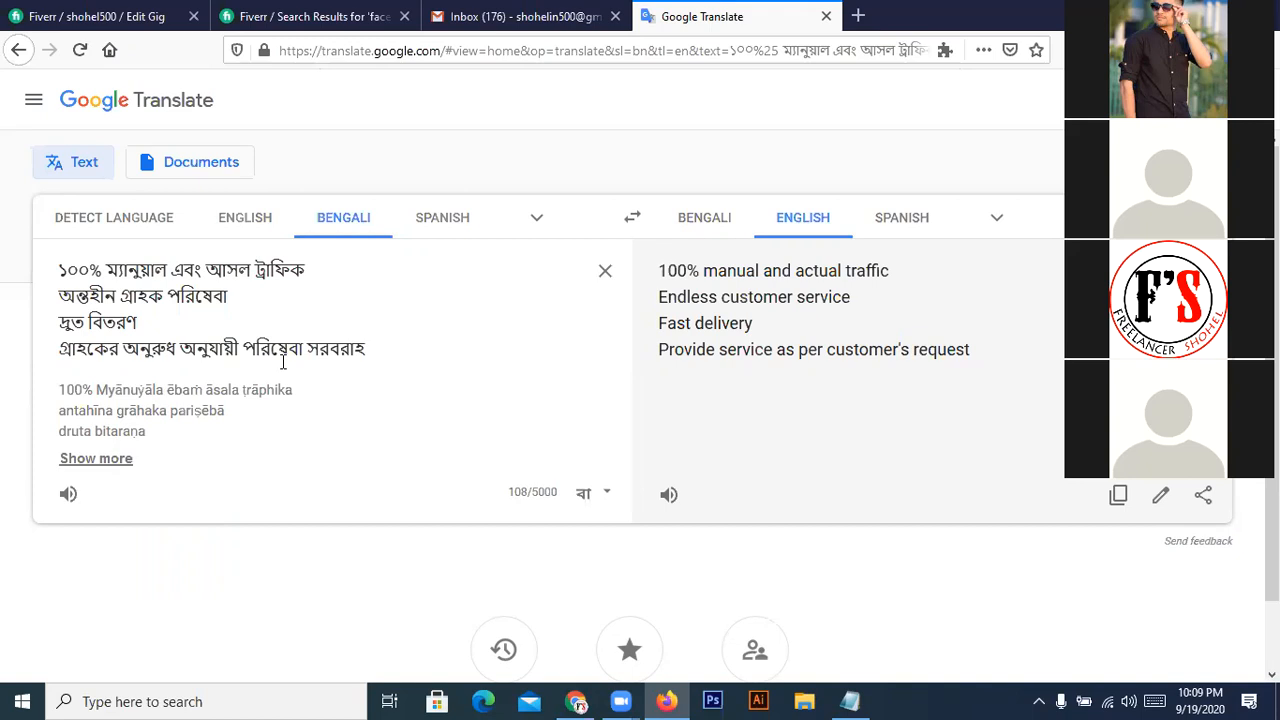
- Add a fifth line to the Bengali source text reading "দ্রুত রেস্পন্স"
key(Return)
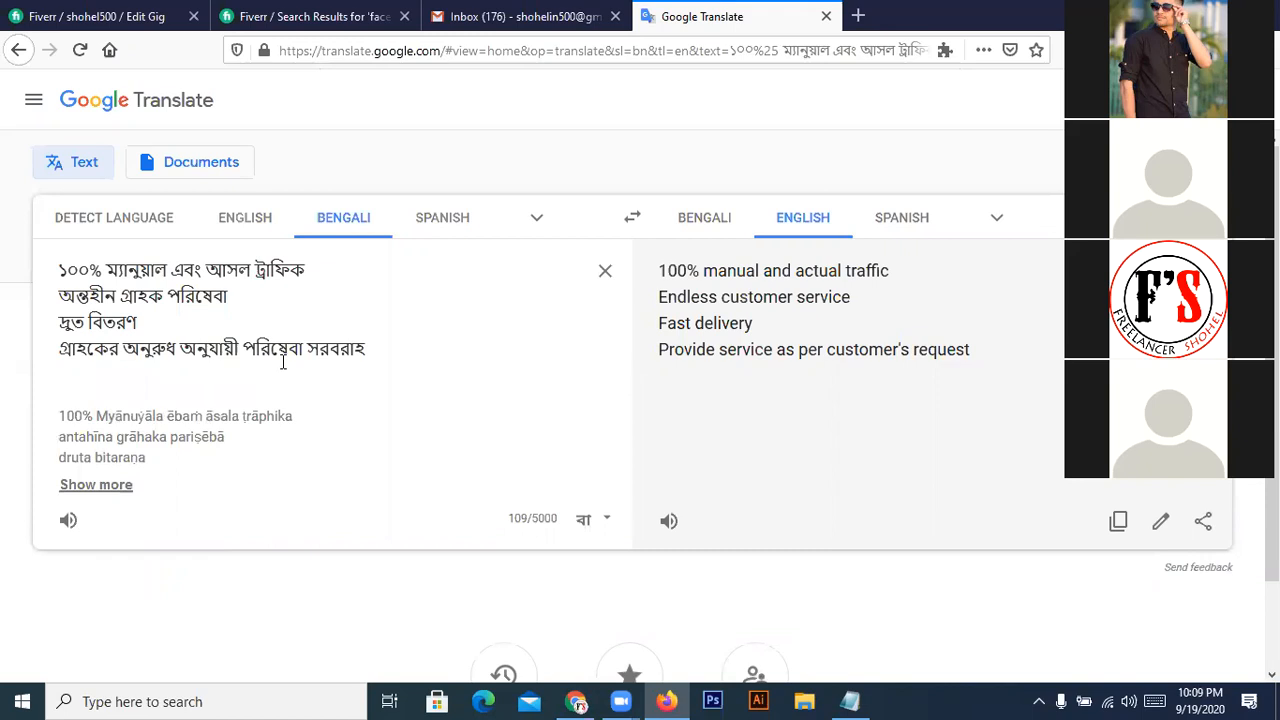
text(druto)
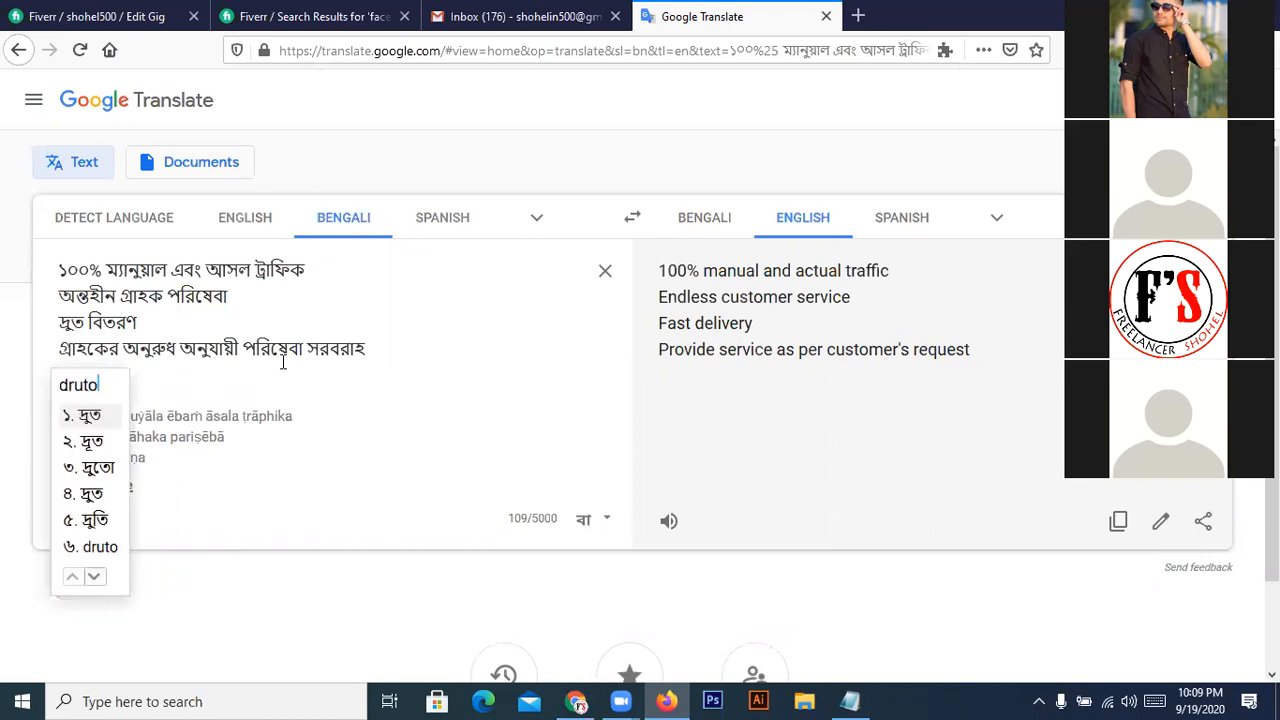
key(space)
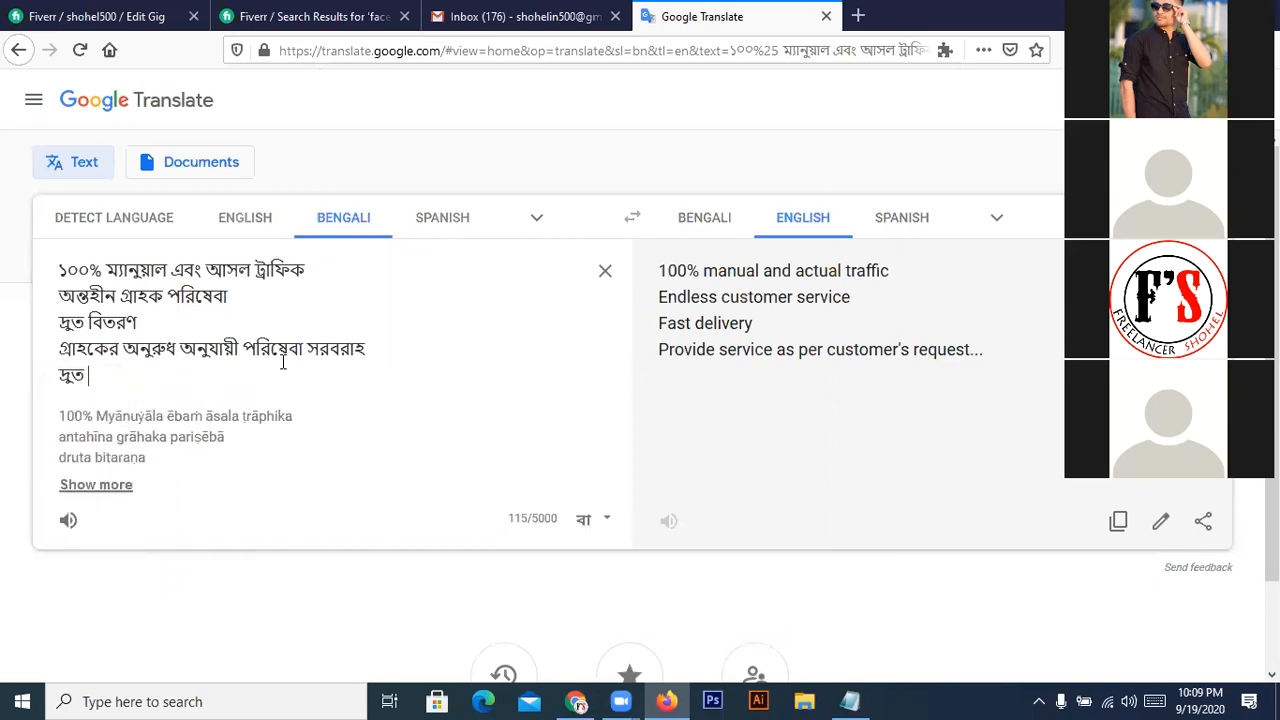
text(respons)
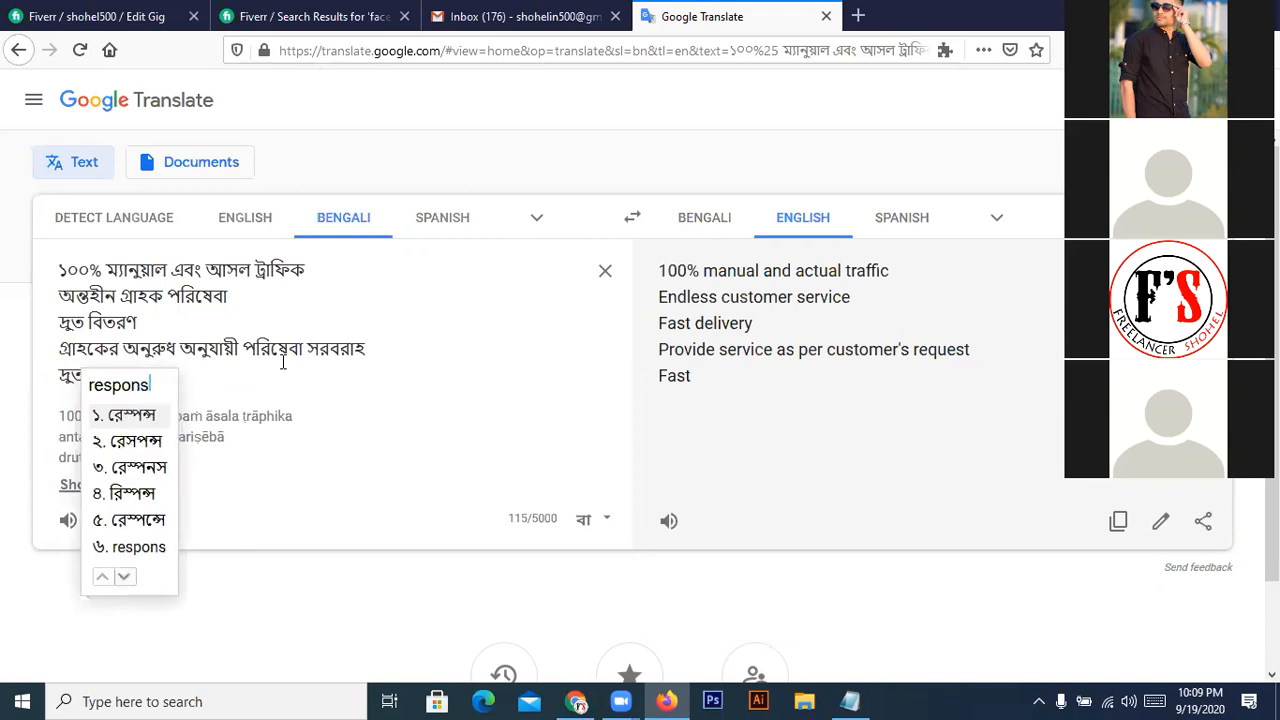
key(space)
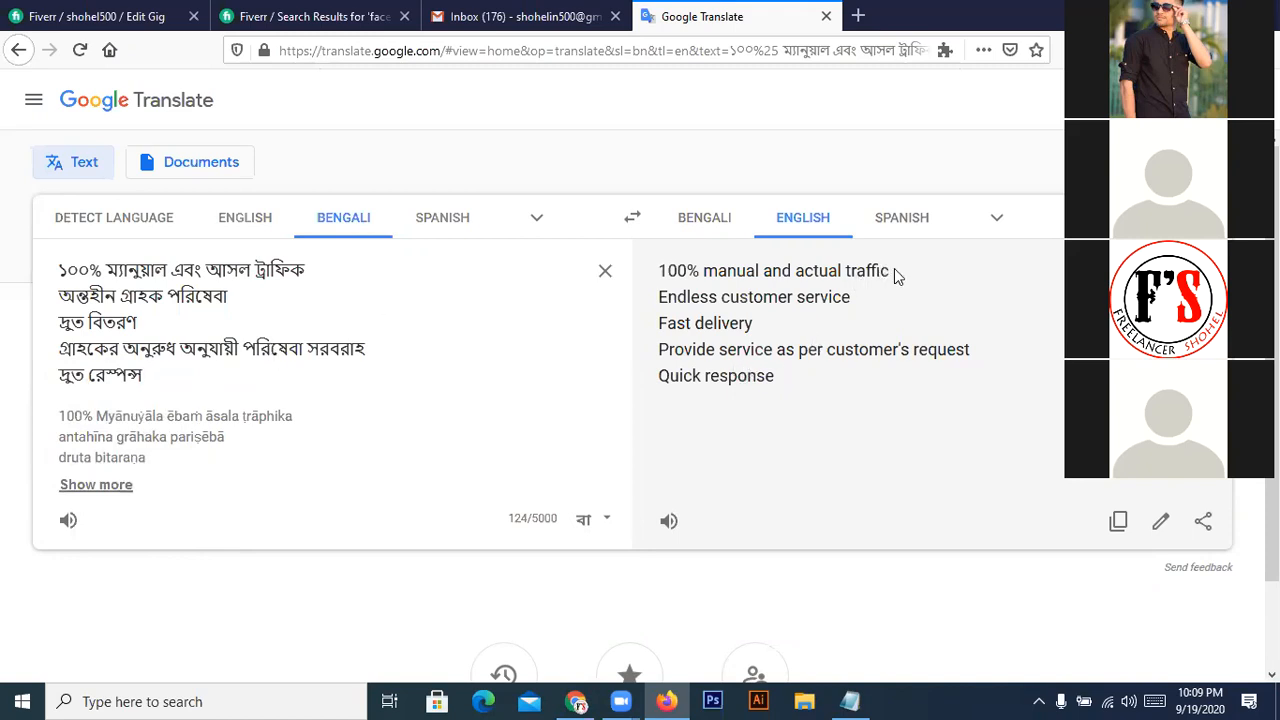
- Copy the translation "100% manual and actual traffic" into the Fiverr gig description as the first bullet under "Why are you hiring me?"
drag(896, 276, 650, 272)
key(ctrl+c)
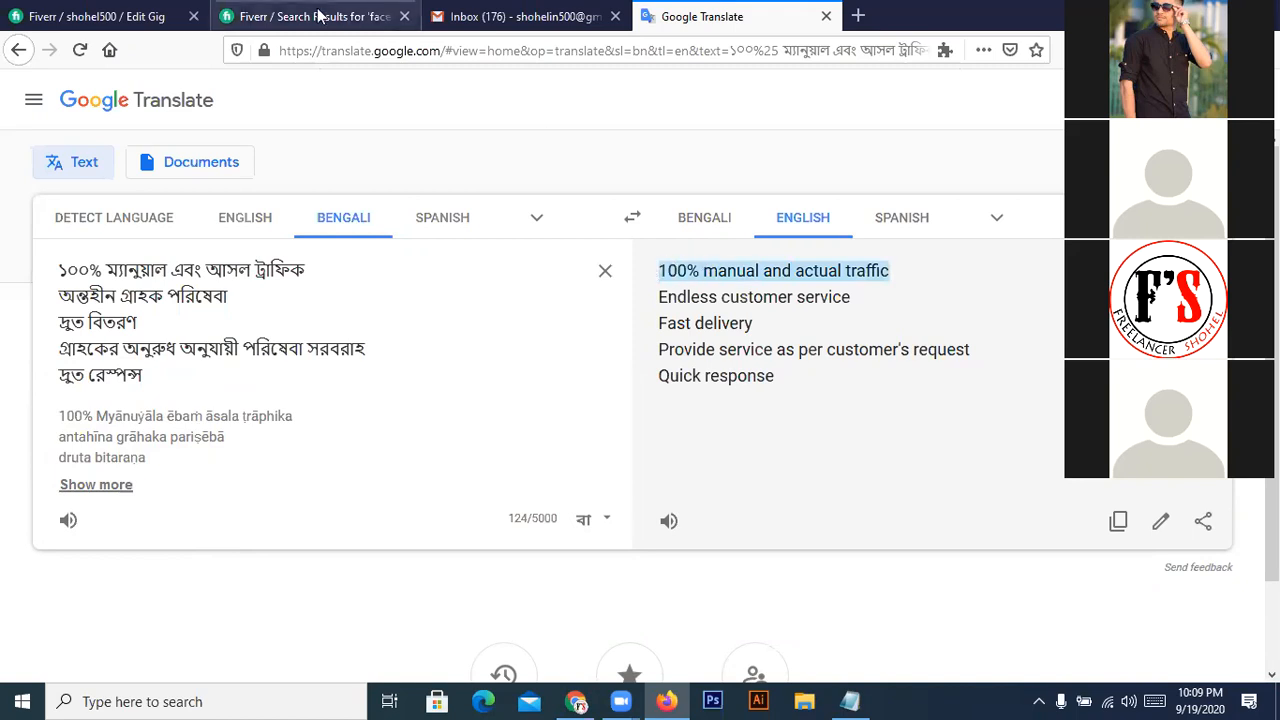
click(170, 24)
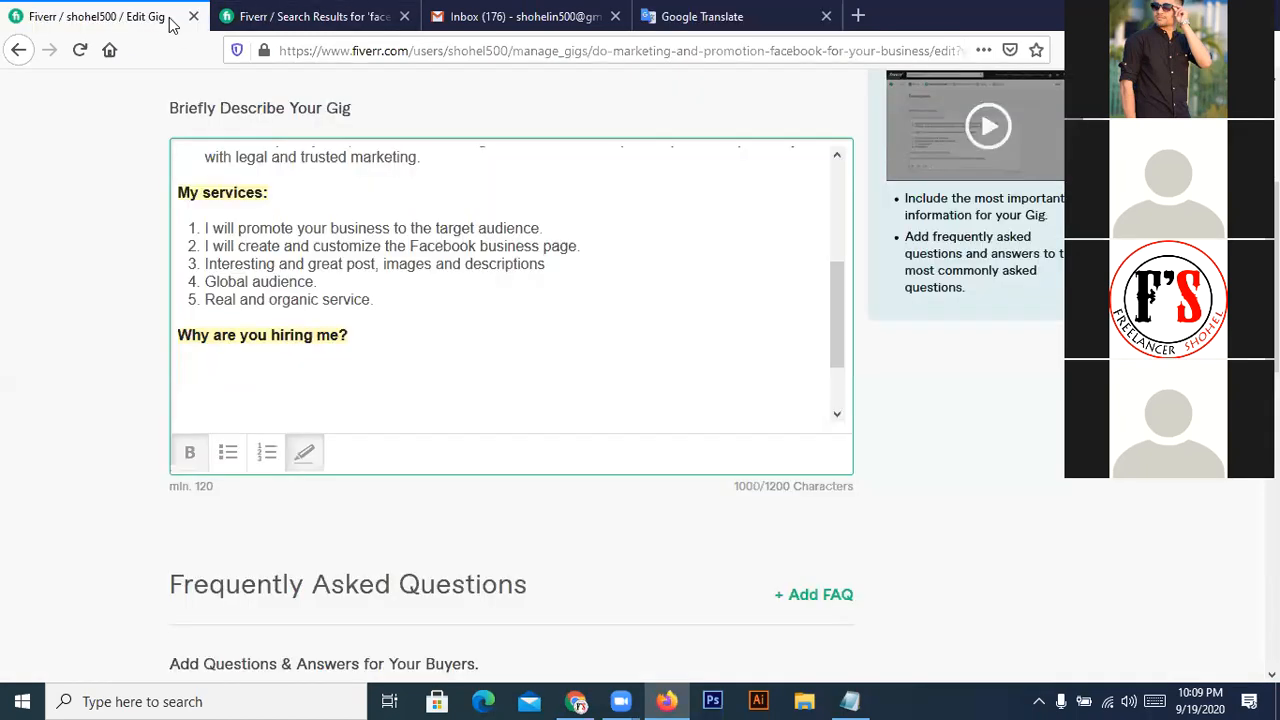
click(229, 456)
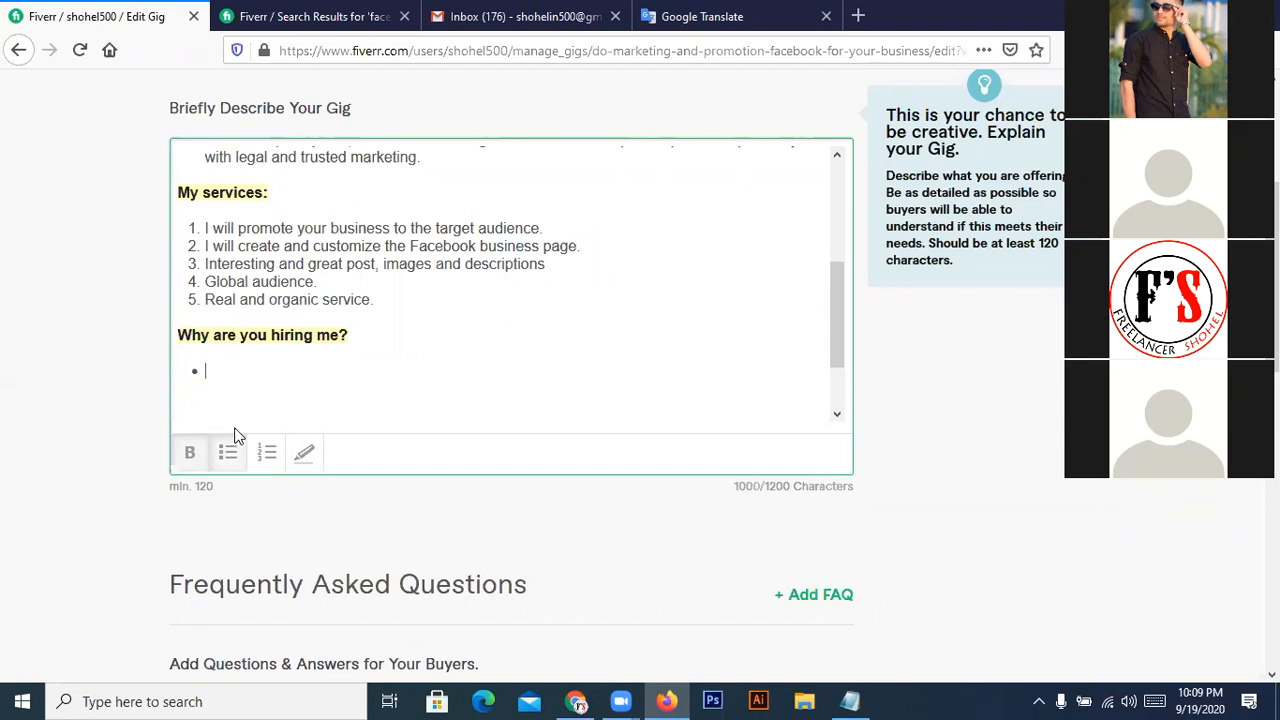
key(ctrl+v)
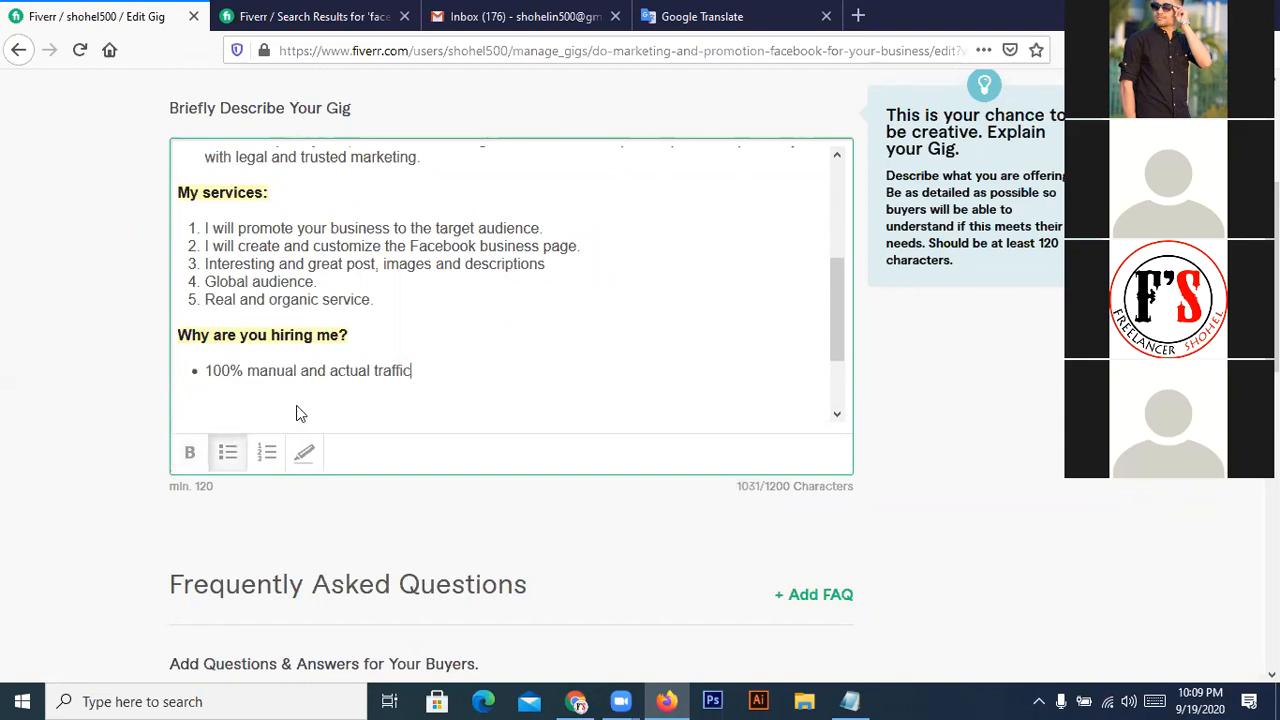
- Add the translated line "Endless customer service" from Google Translate as the second bullet in the gig description, without the extra line break
key(Return)
click(720, 12)
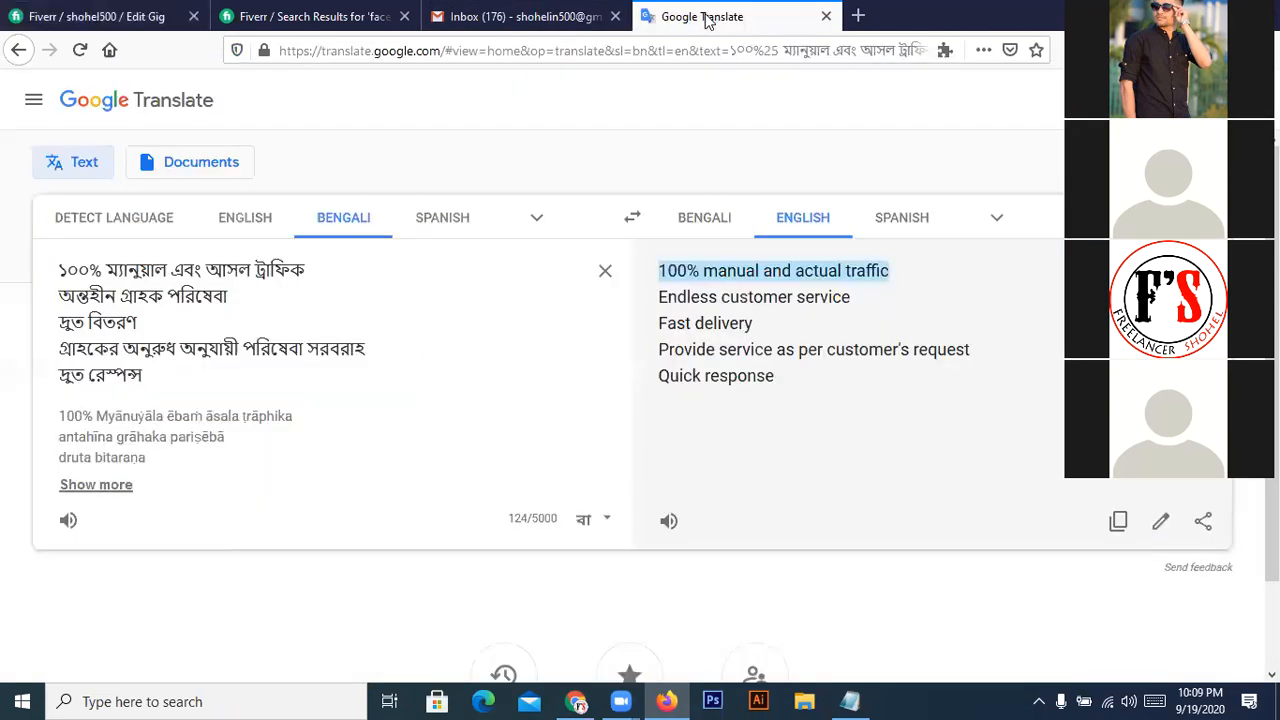
drag(850, 300, 658, 310)
key(ctrl+c)
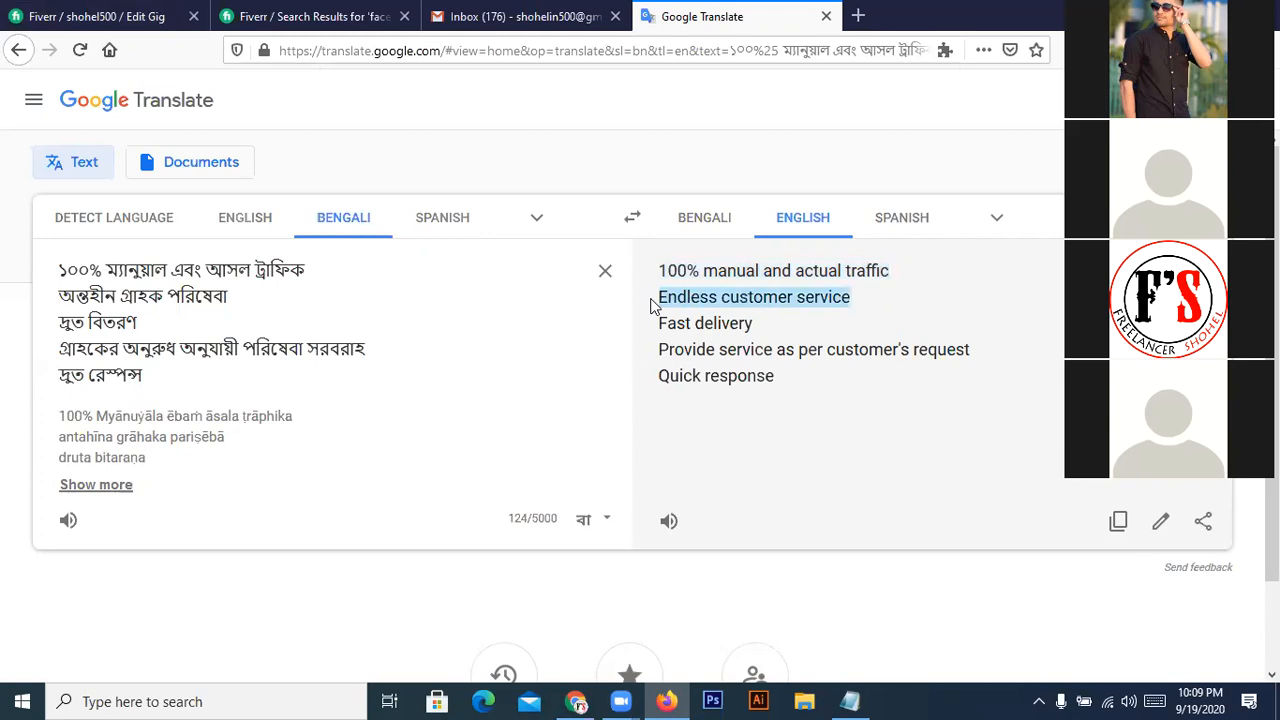
click(167, 18)
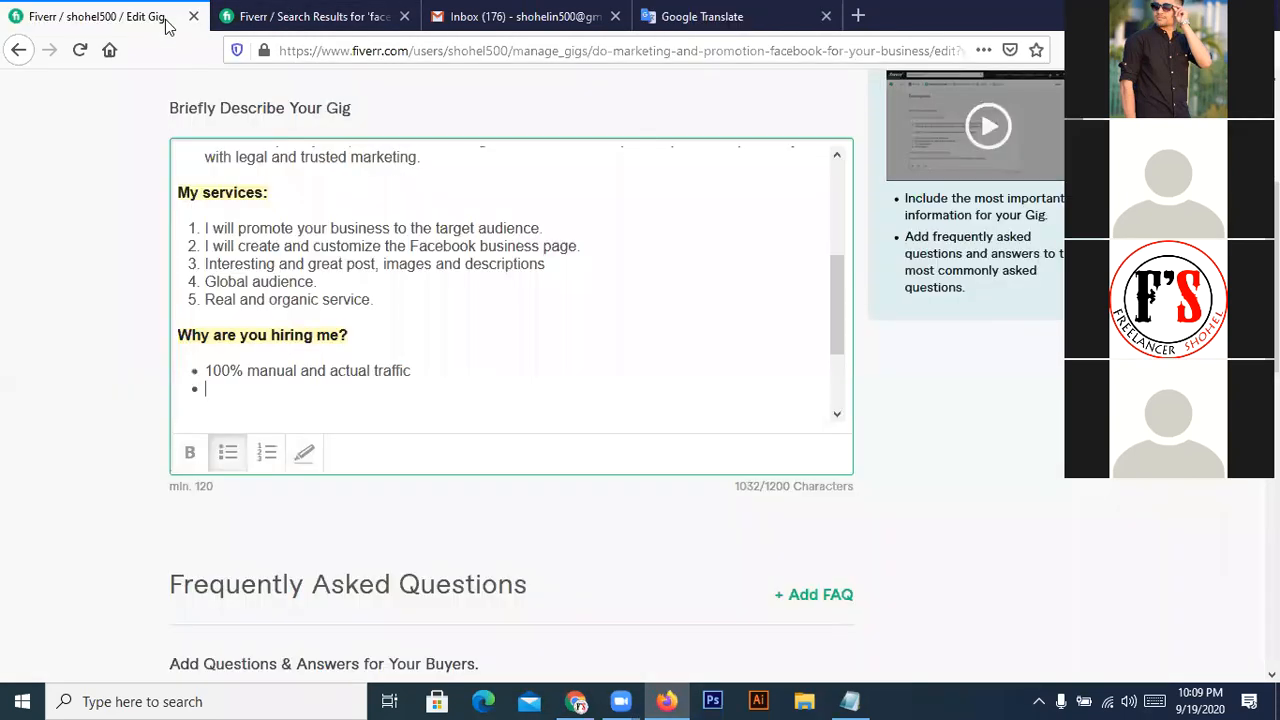
click(246, 409)
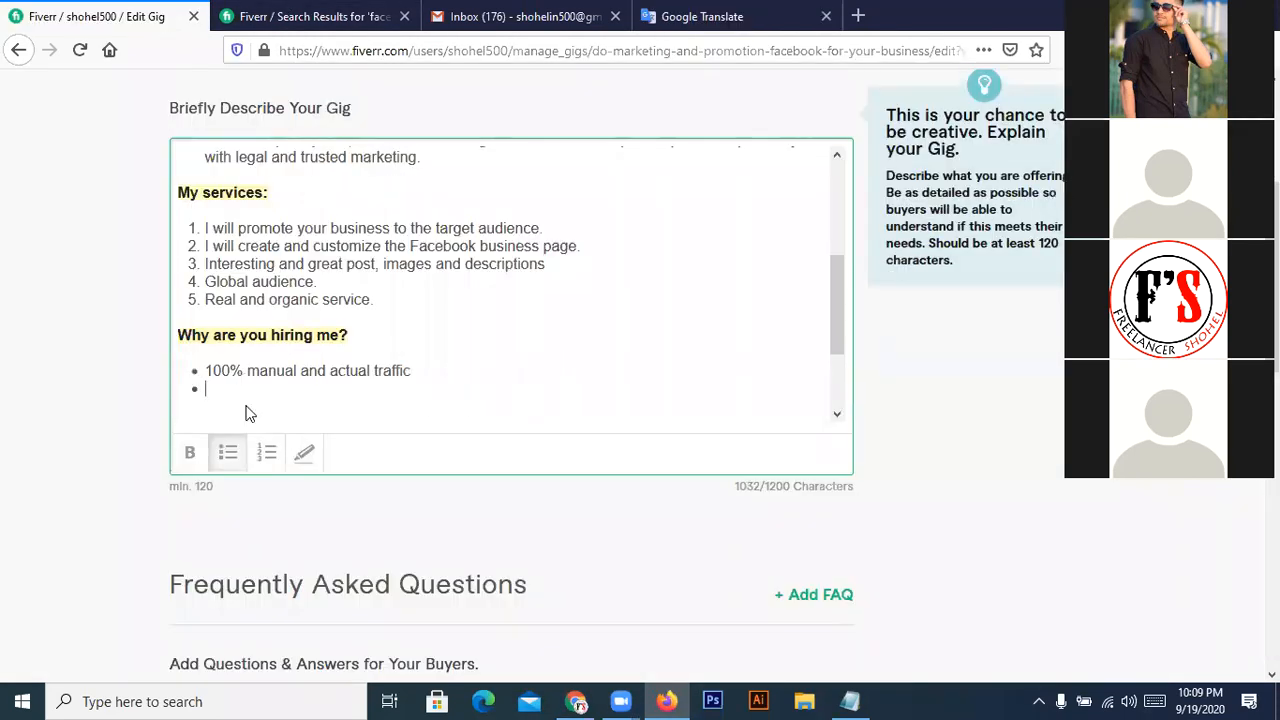
key(ctrl+v)
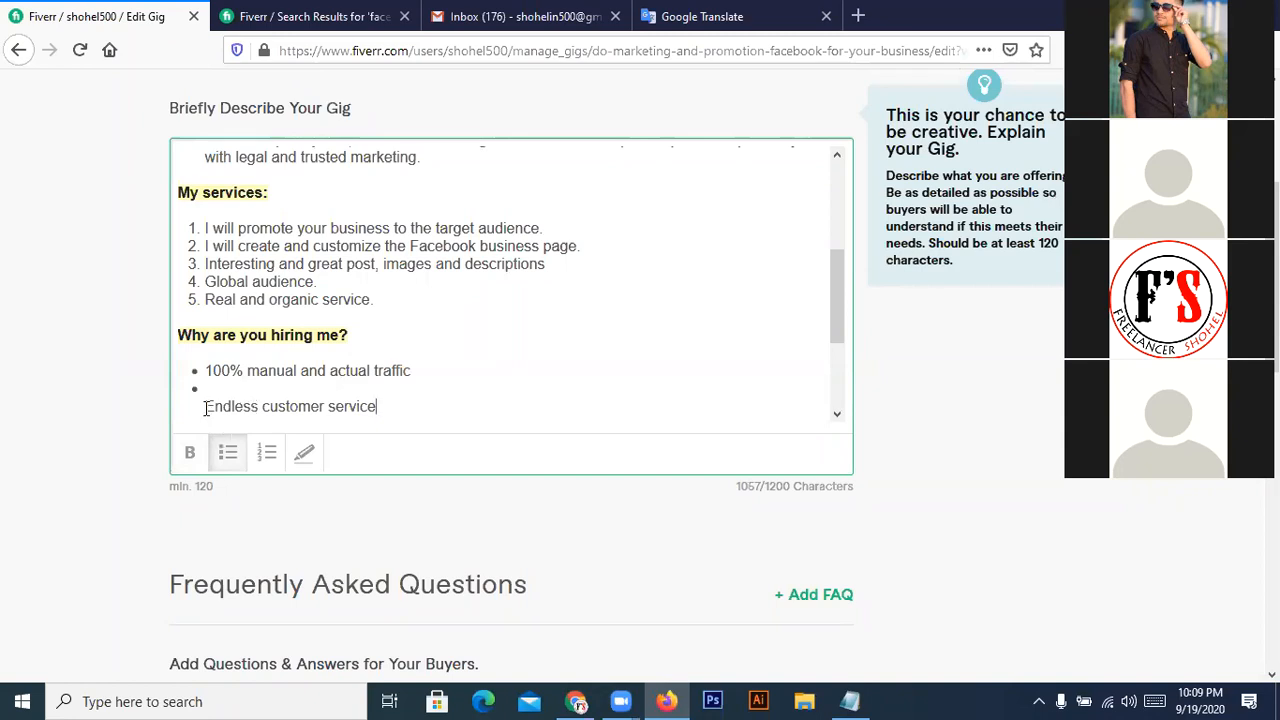
key(BackSpace)
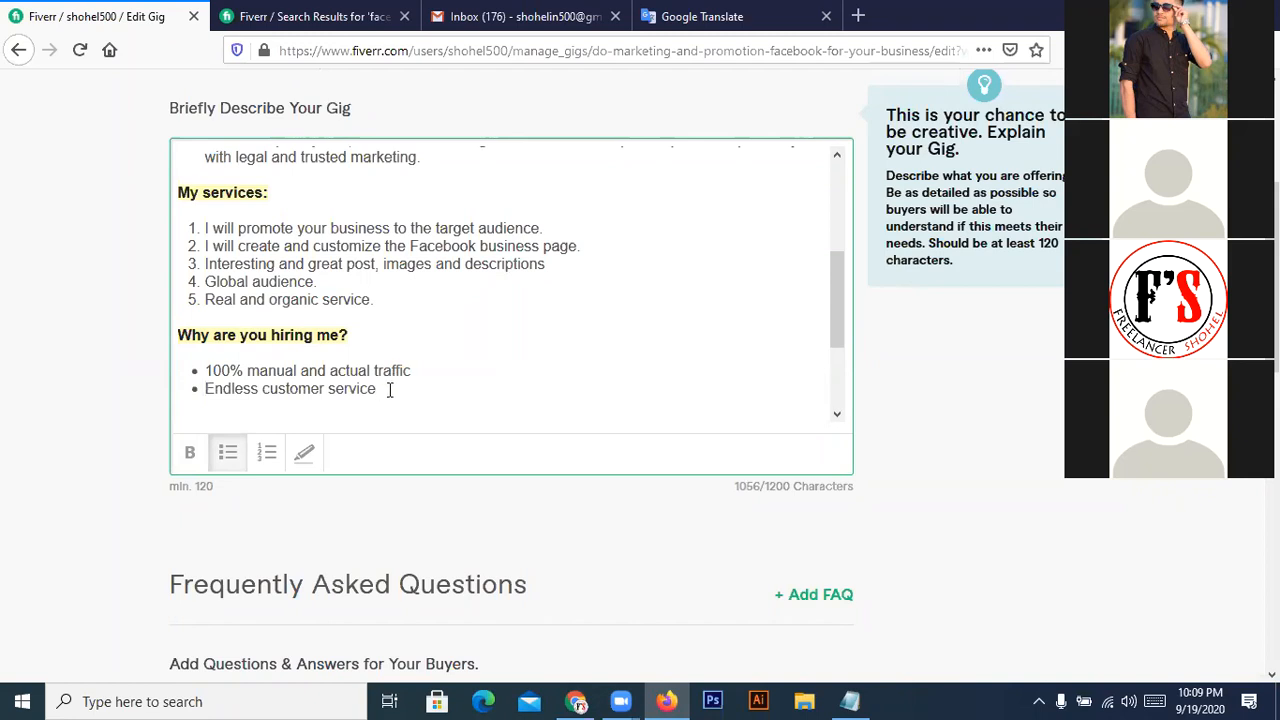
- Add the translated line "Fast delivery" from Google Translate as the third bullet in the gig description, without the extra line break
key(Return)
click(673, 18)
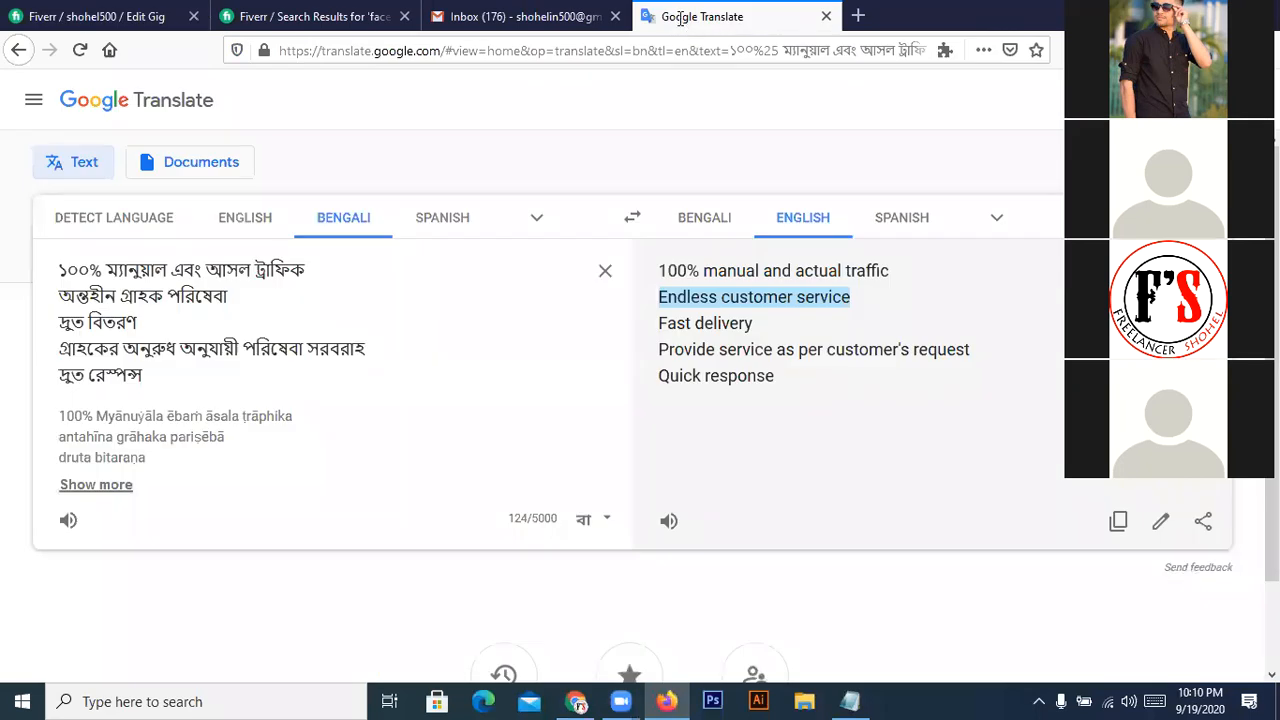
triple_click(740, 326)
key(ctrl+c)
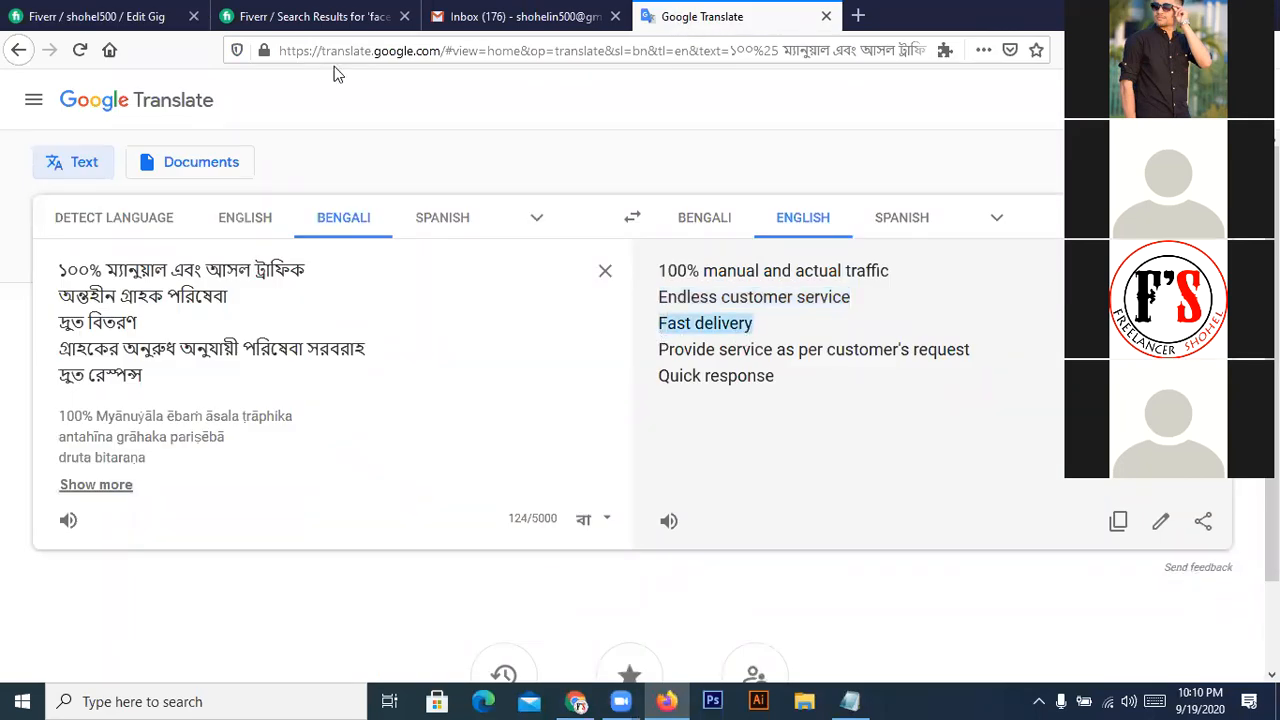
click(148, 18)
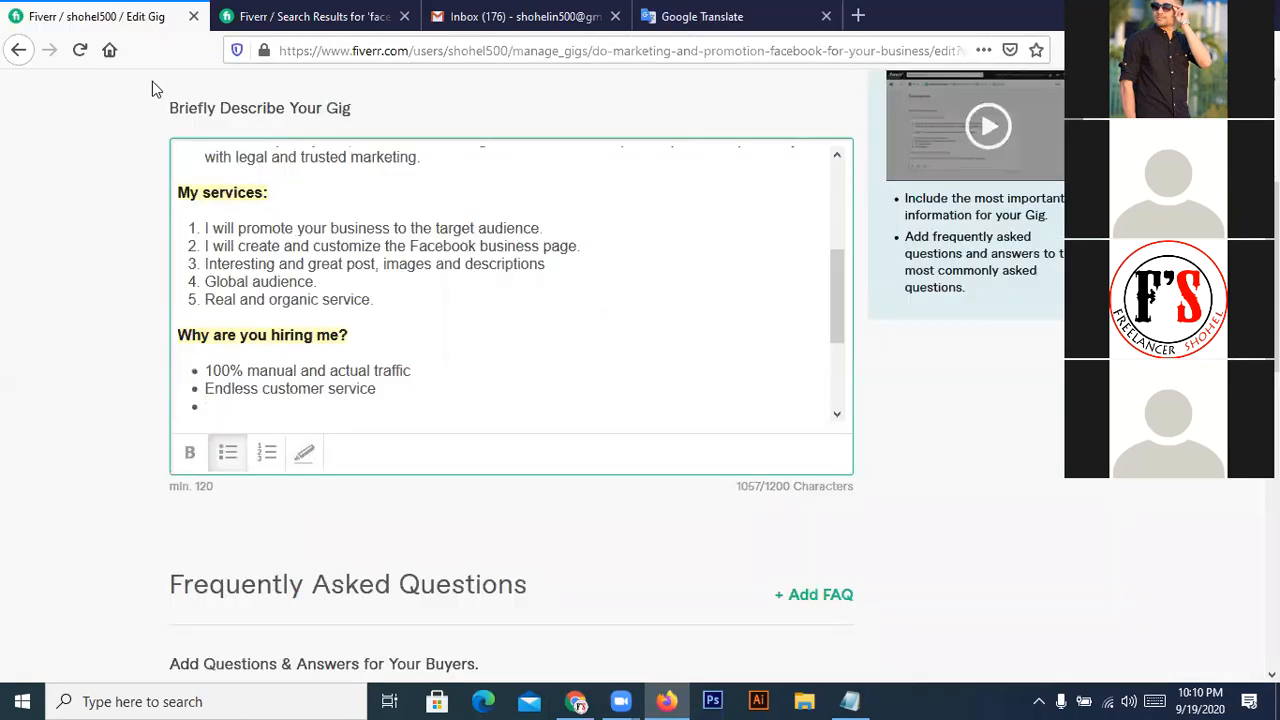
click(309, 417)
key(ctrl+v)
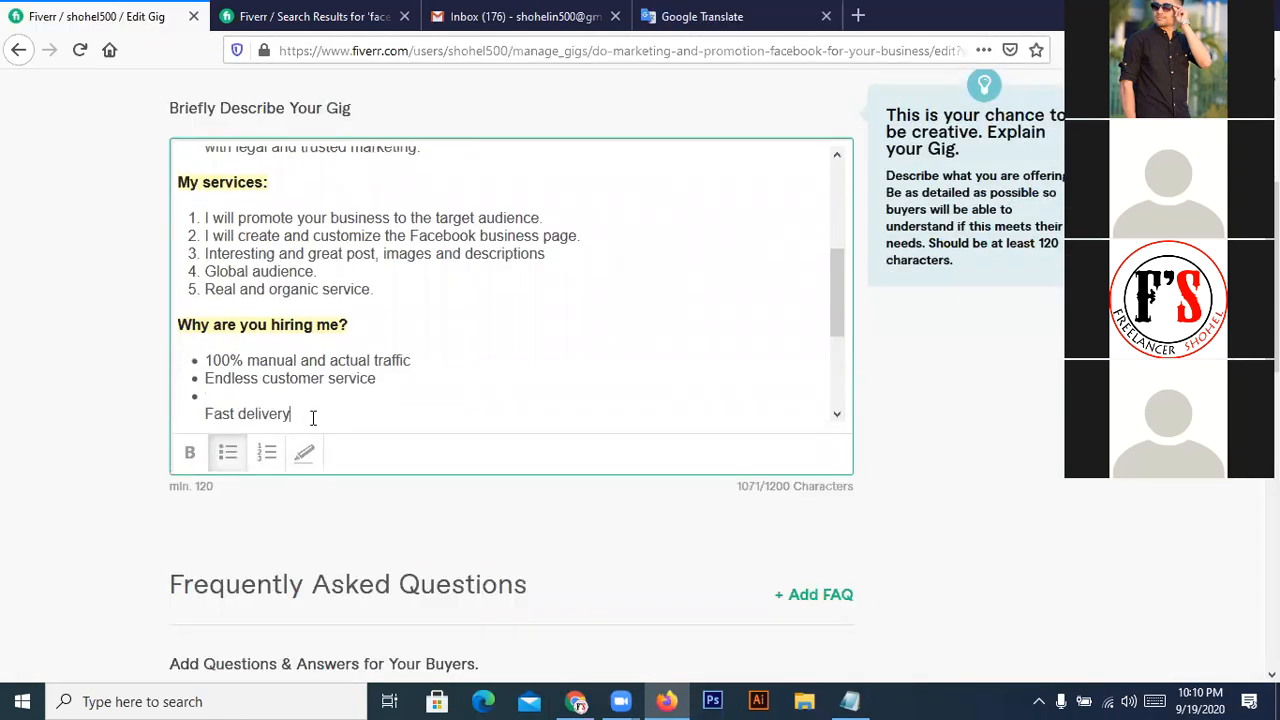
click(206, 413)
key(BackSpace)
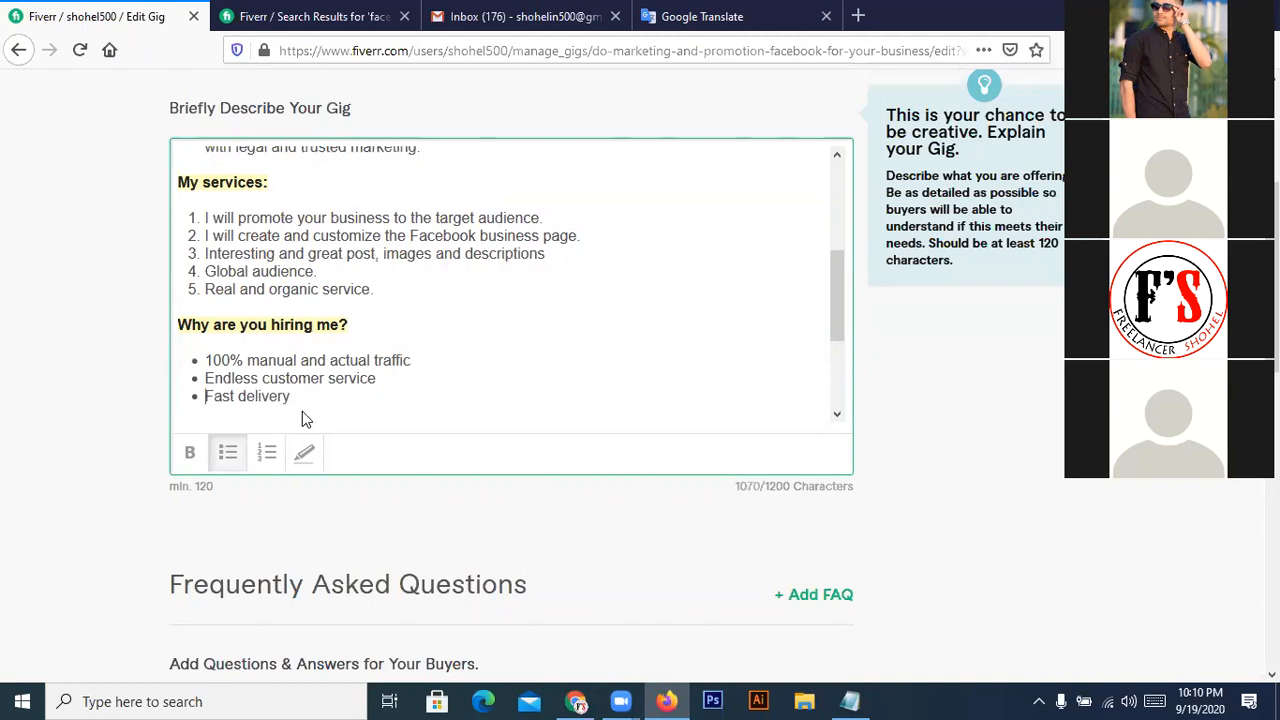
- Add the translated line "Provide service as per customer's request" from Google Translate as the fourth bullet, without the extra line break
click(299, 397)
key(Return)
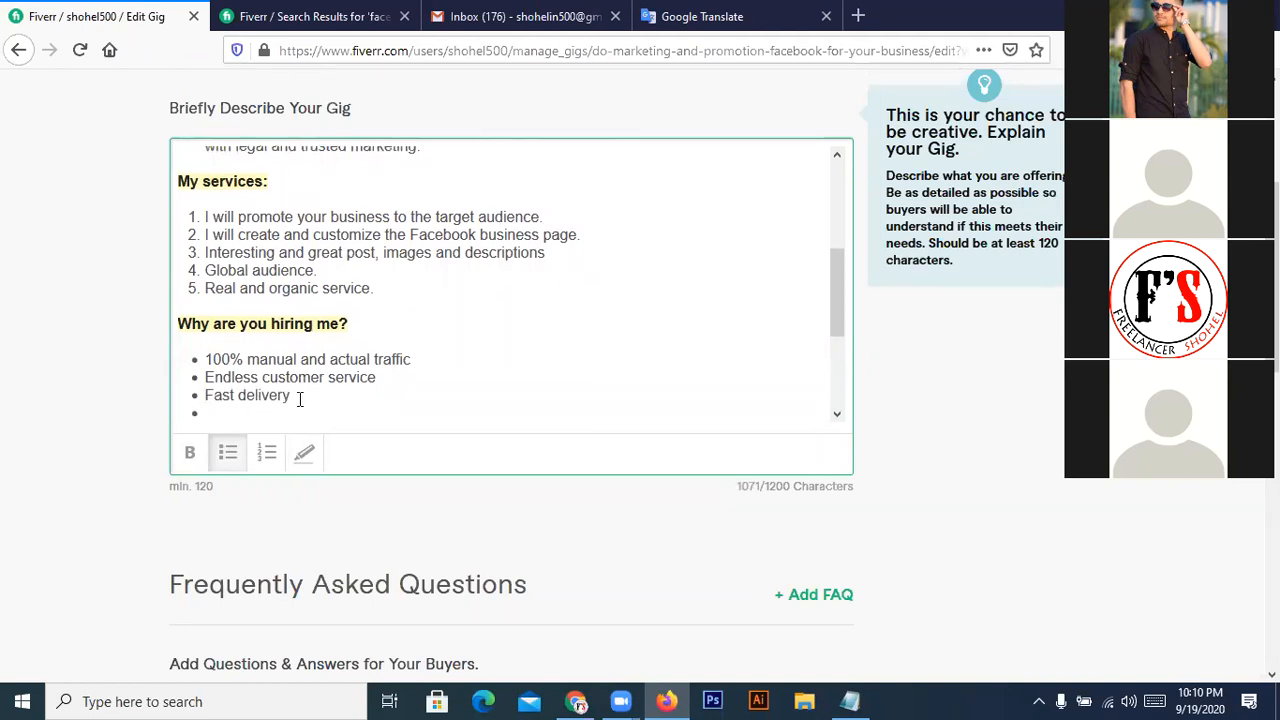
click(665, 12)
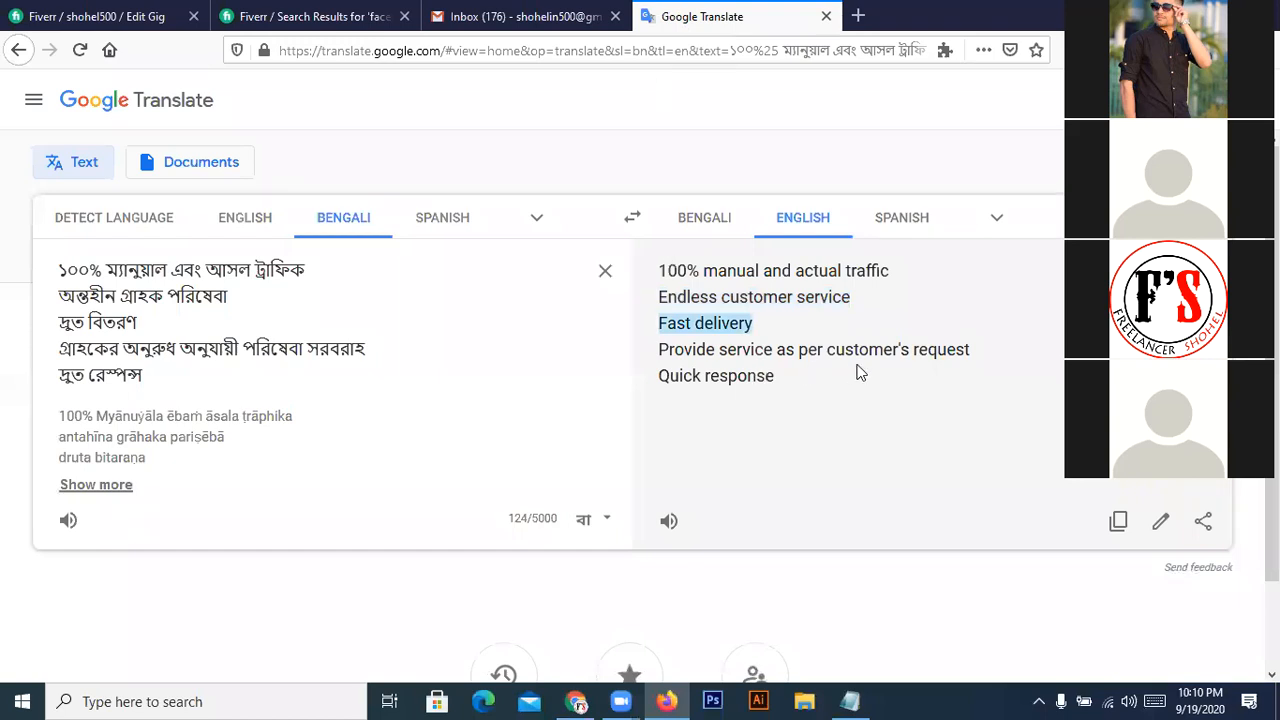
drag(970, 352, 658, 362)
key(ctrl+c)
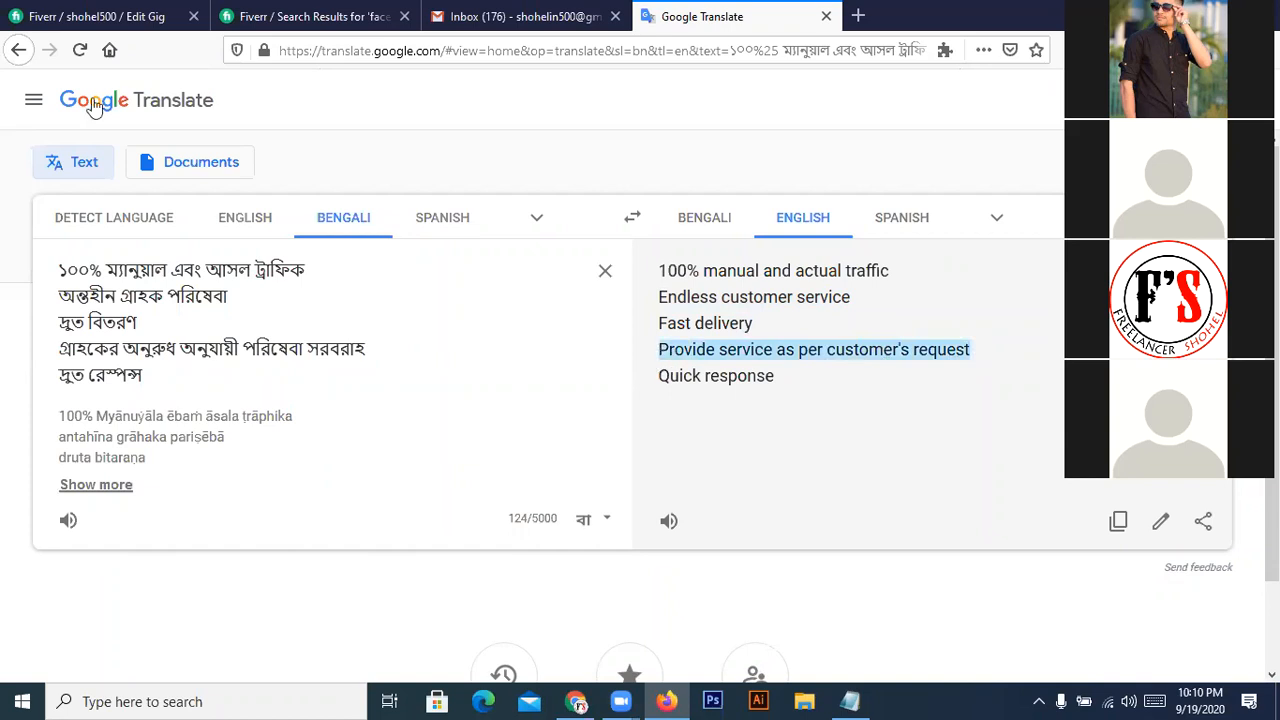
click(97, 16)
click(346, 437)
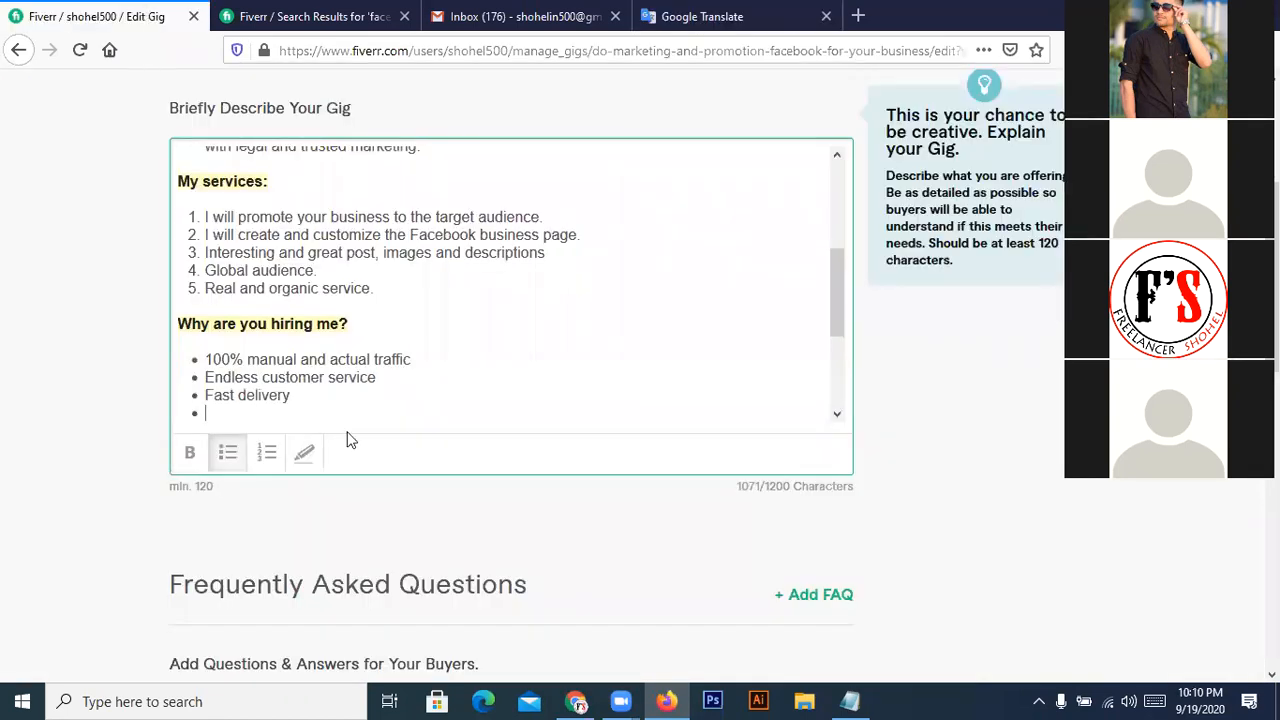
key(ctrl+v)
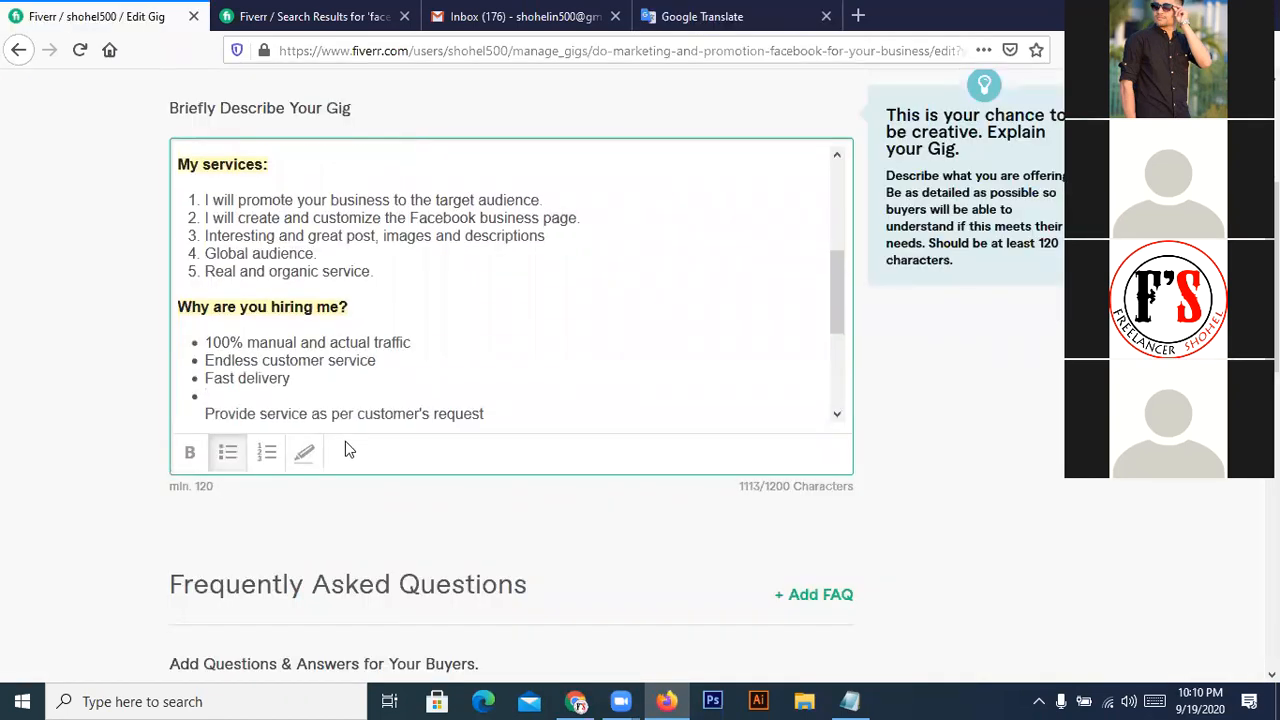
click(206, 413)
key(BackSpace)
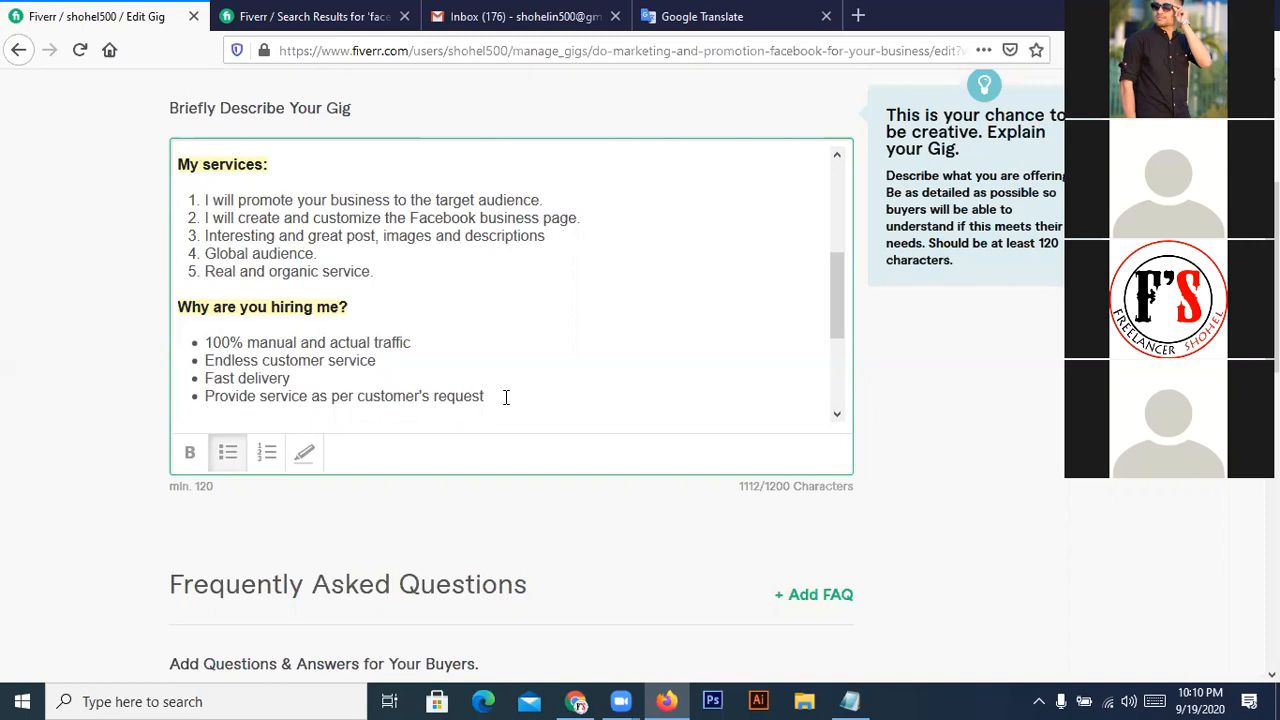
- Add the translated line "Quick response" from Google Translate as the fifth bullet in the gig description, without the extra line break
key(Return)
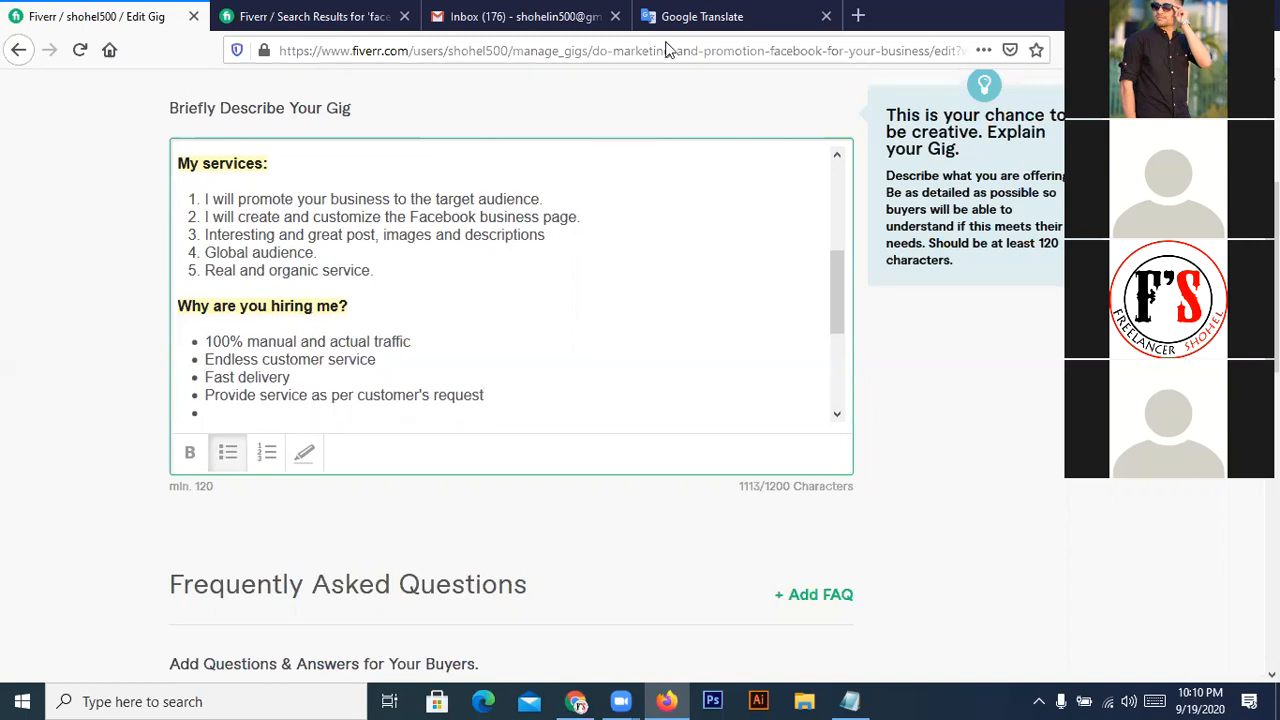
click(688, 16)
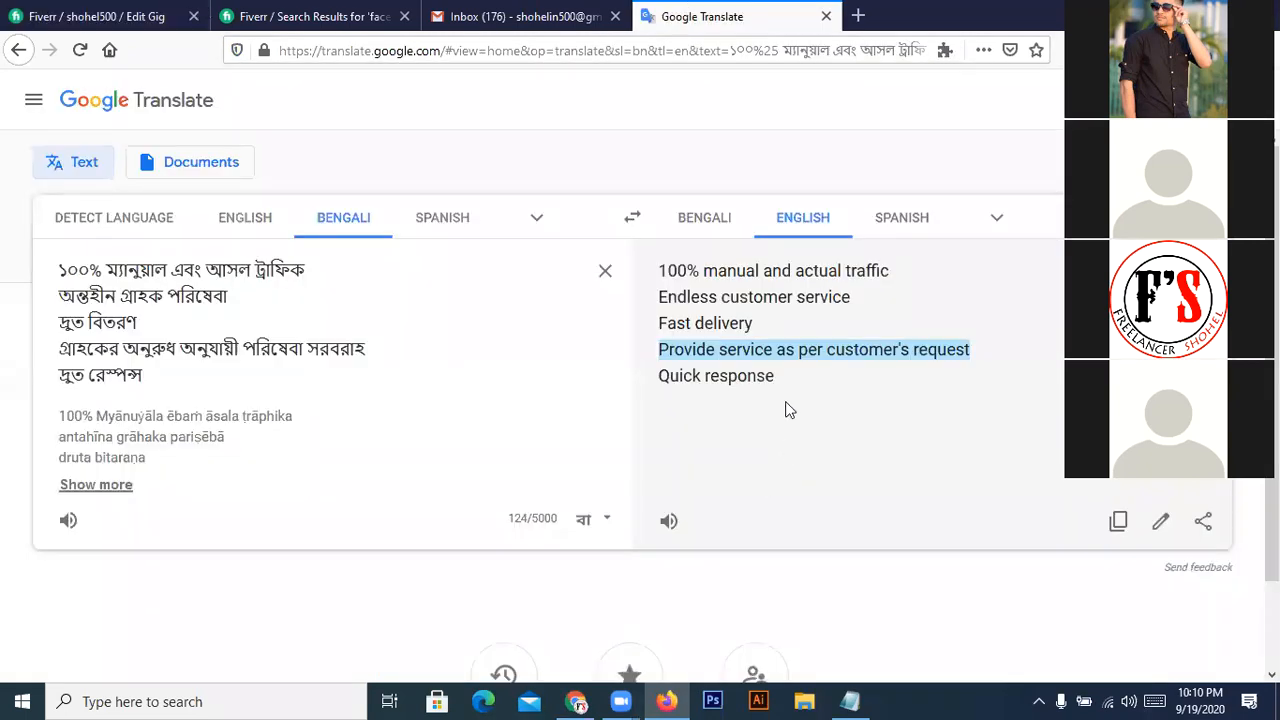
drag(774, 377, 656, 388)
key(ctrl+c)
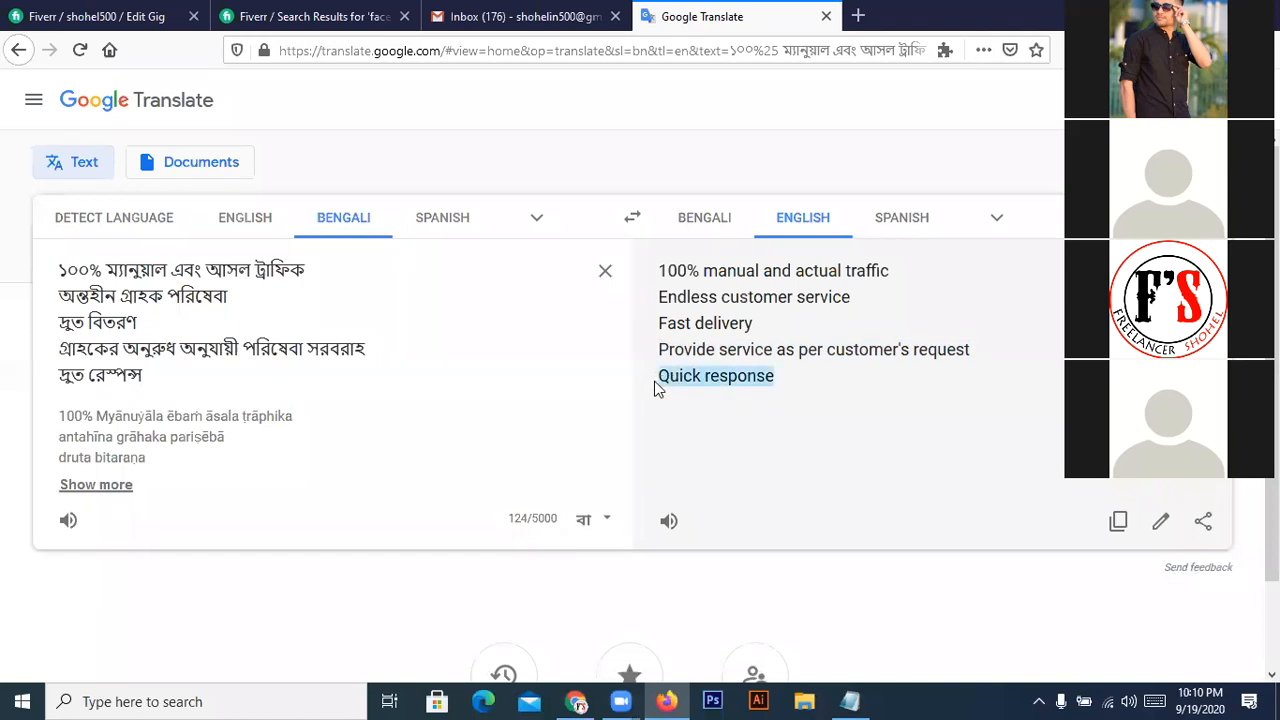
click(157, 28)
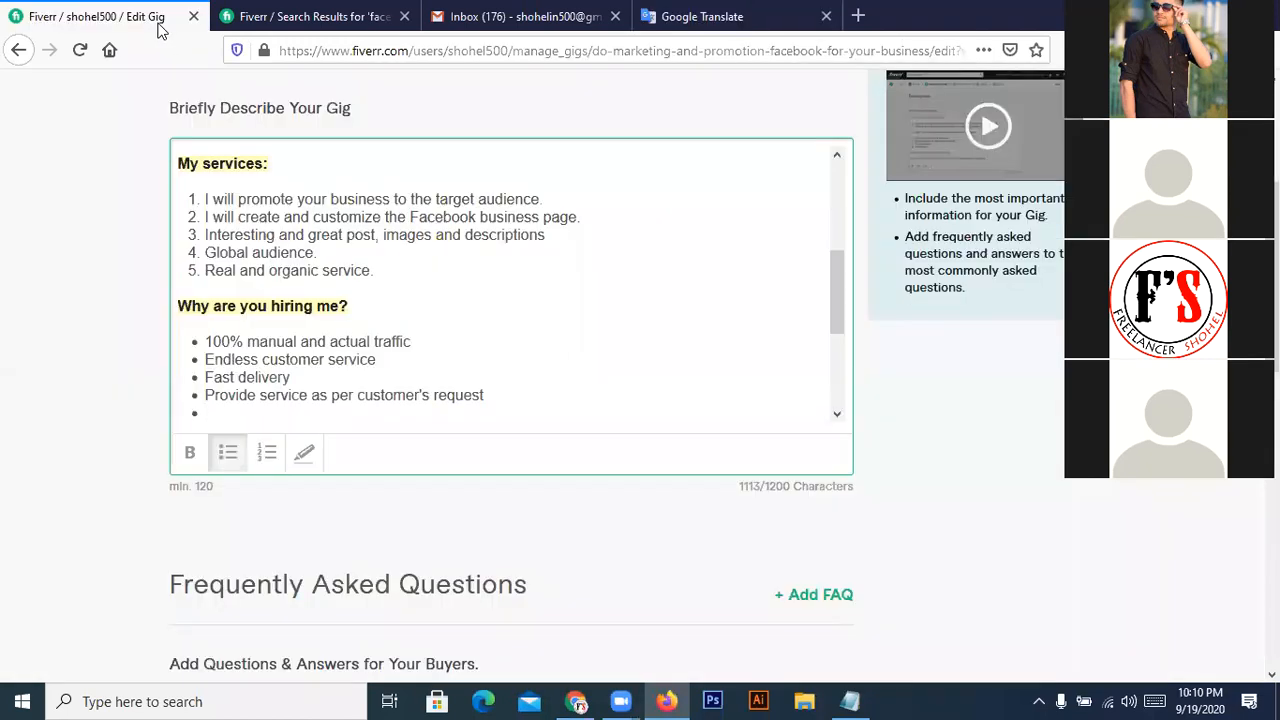
click(314, 392)
key(ctrl+v)
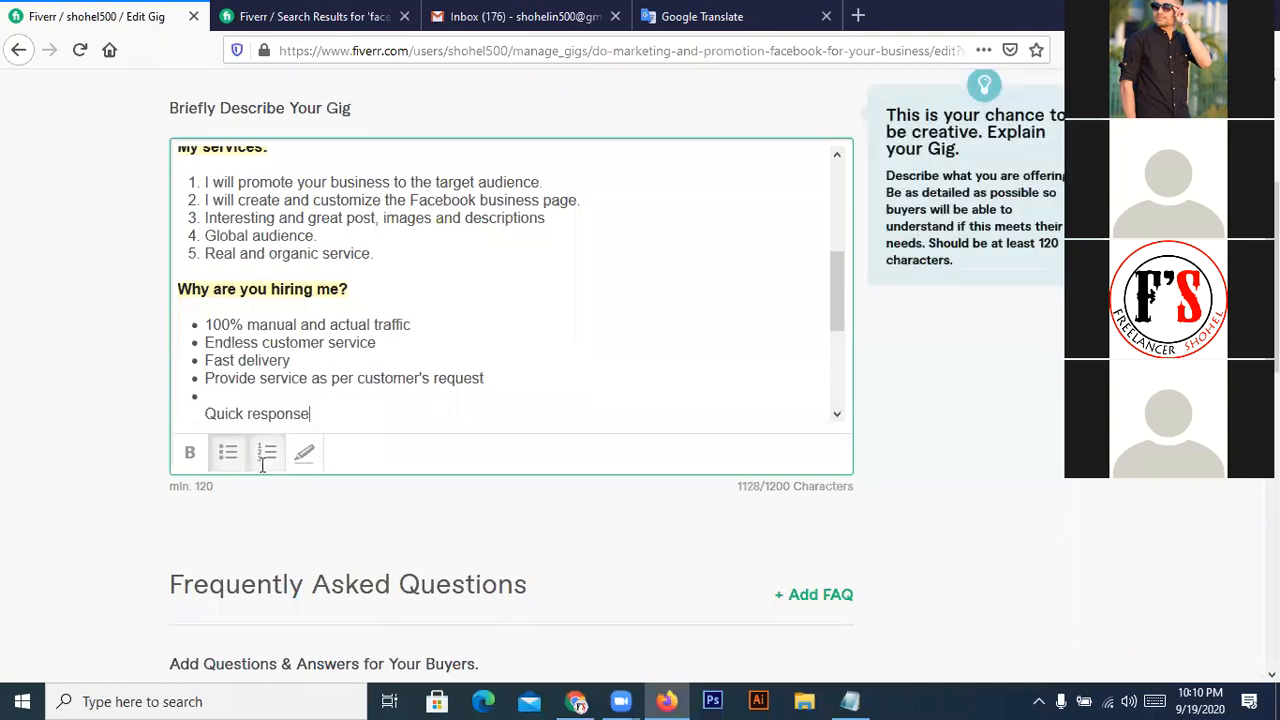
click(205, 410)
key(BackSpace)
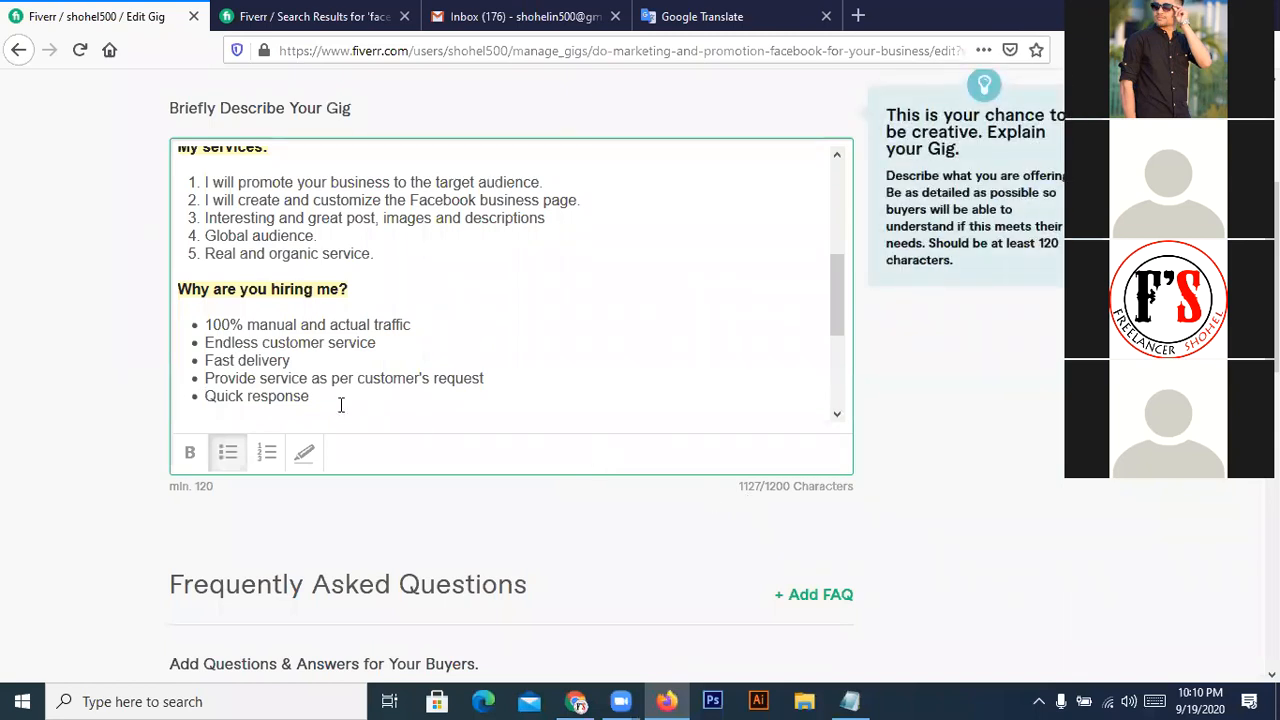
- End the bullet list and add the closing line "Best Regard" below it, with the spelling corrected
key(Return)
key(Return)
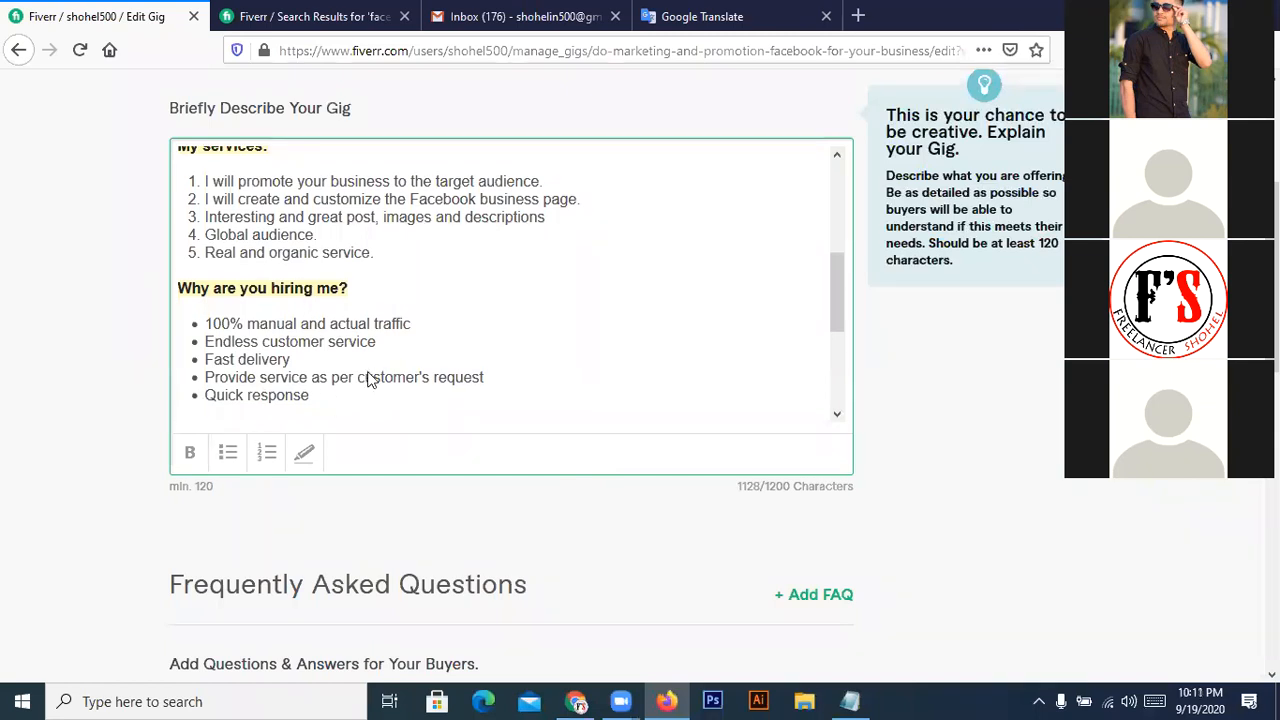
scroll(366, 377, down, 2)
key(Return)
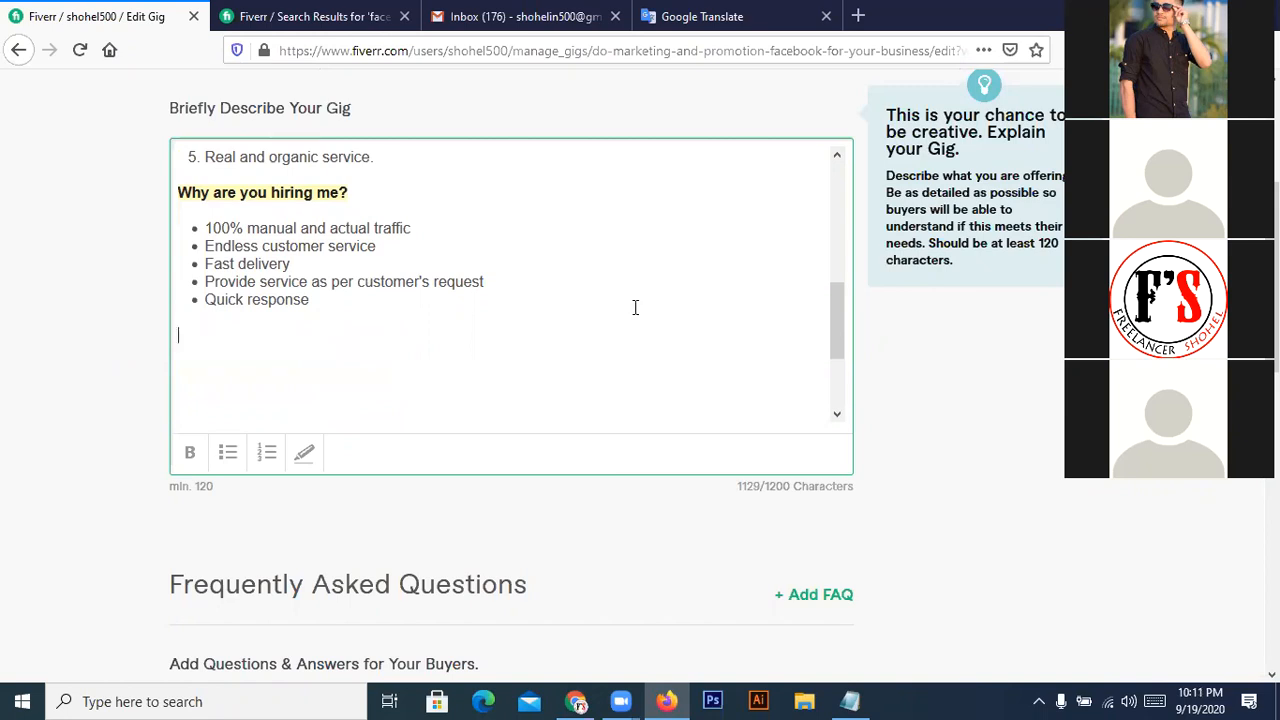
text(Best Reguard)
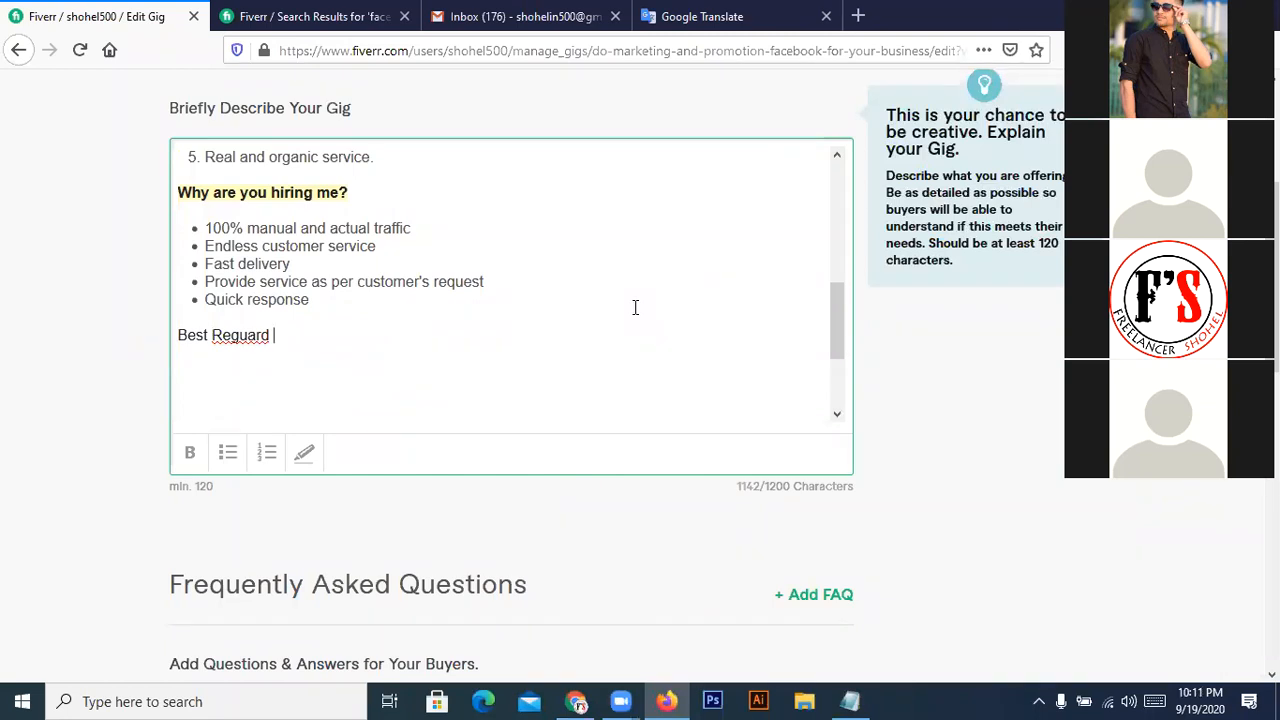
right_click(257, 338)
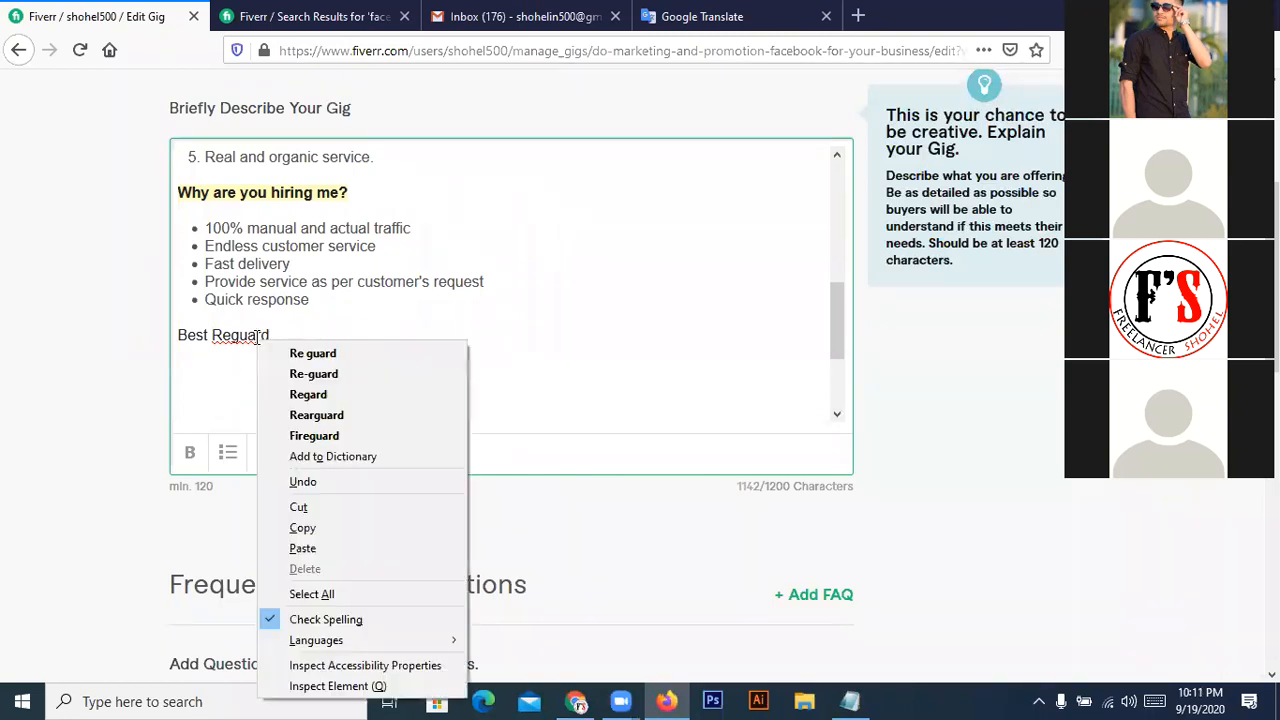
click(324, 396)
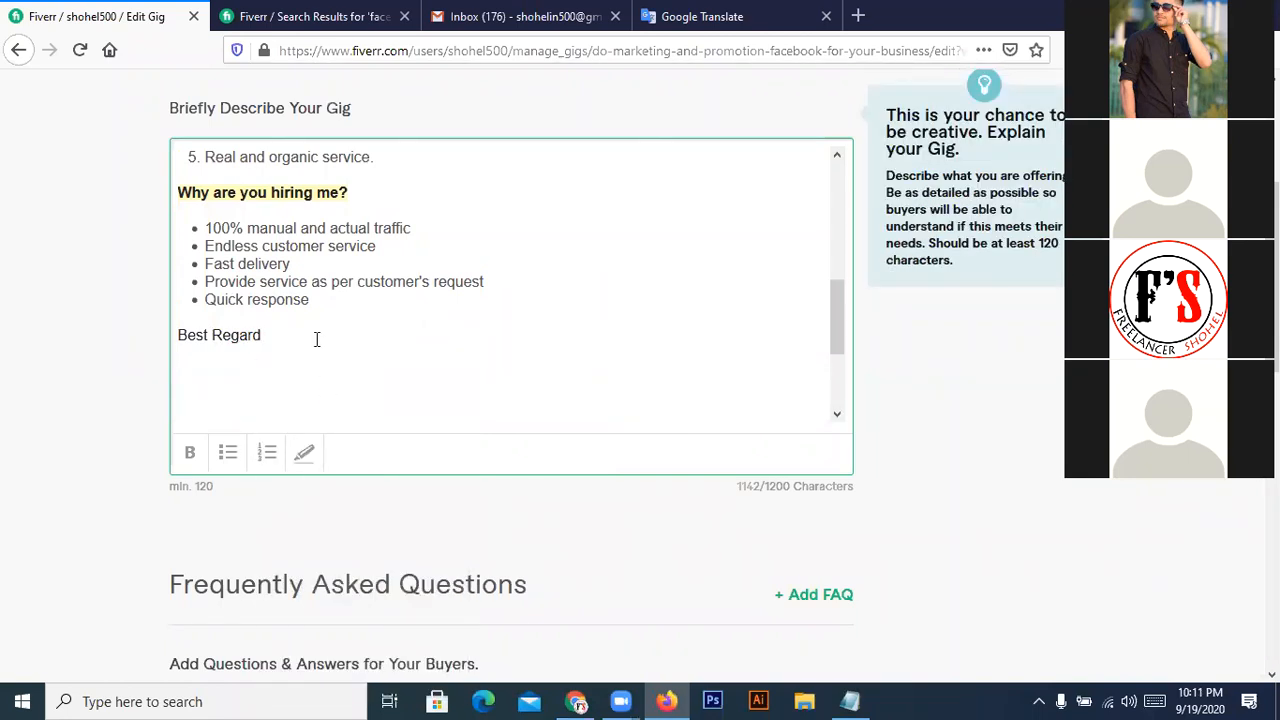
- Enter the seller's username on the line below "Best Regard", correcting the mistyped letters
text(shoehk)
key(BackSpace)
key(BackSpace)
key(BackSpace)
text(hel500)
- Make the closing line "Best Regard" bold and highlighted
drag(832, 326, 838, 163)
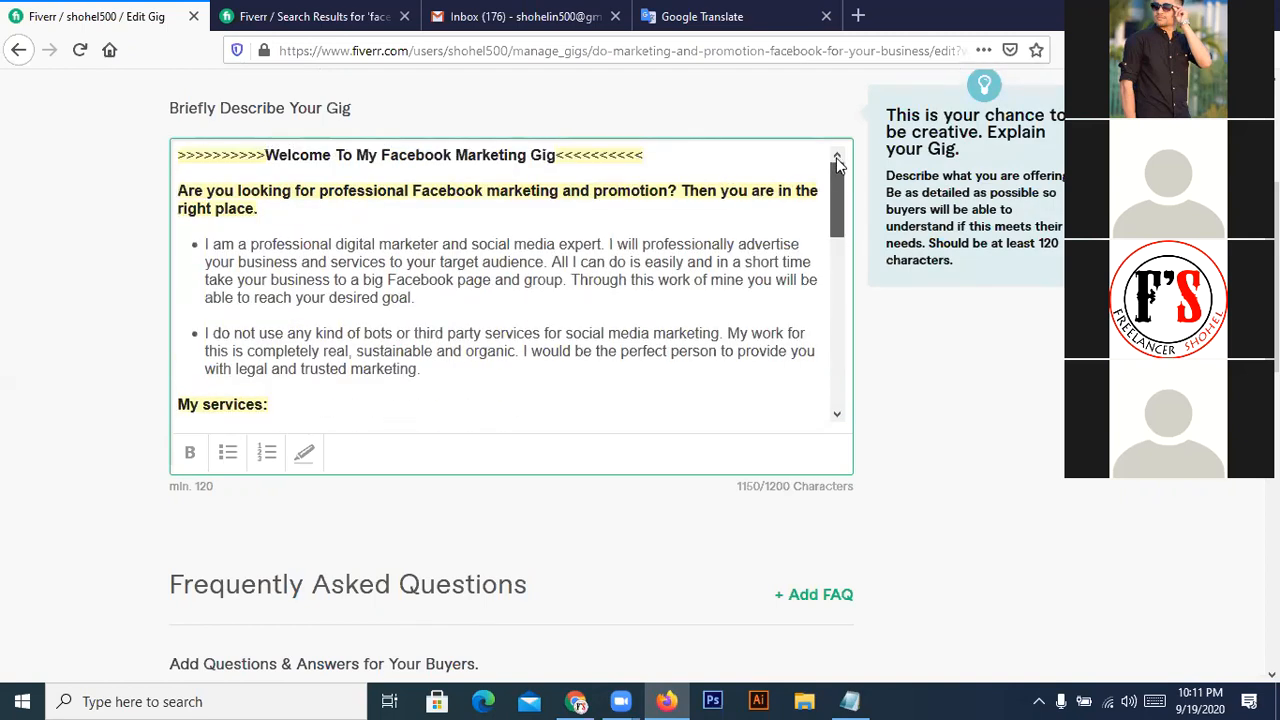
drag(837, 158, 833, 337)
drag(261, 346, 174, 346)
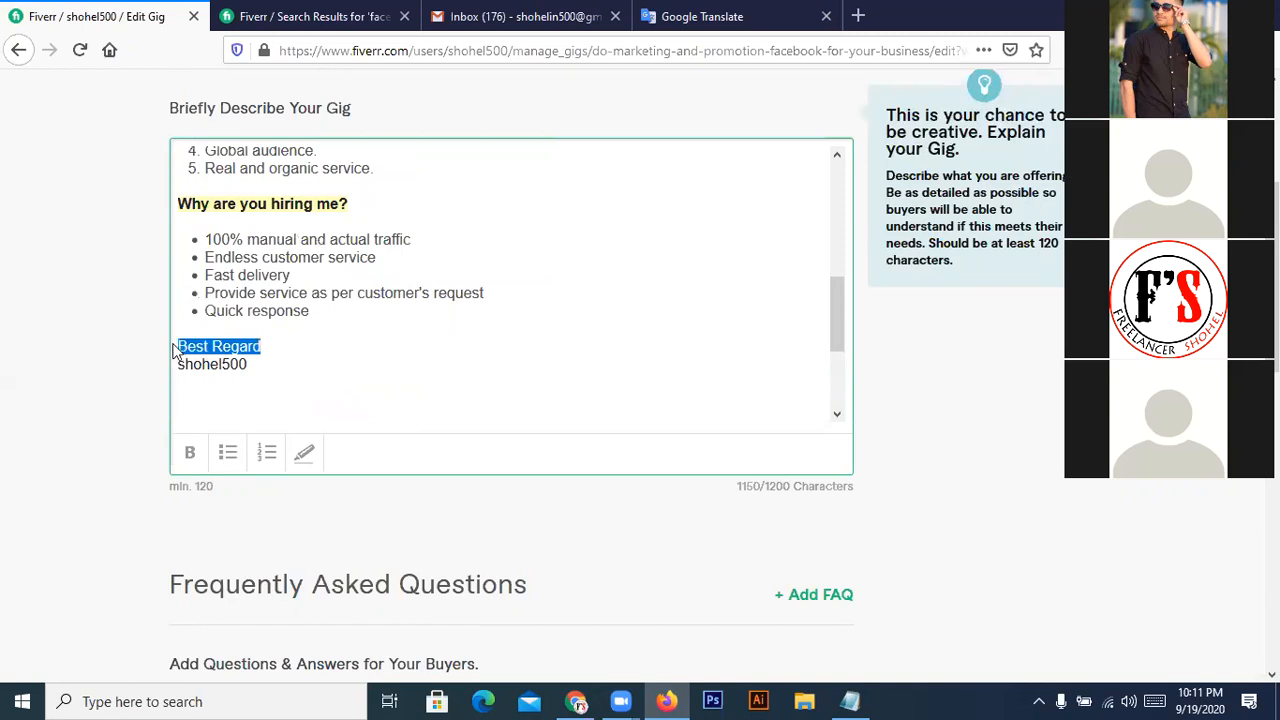
click(191, 455)
click(304, 453)
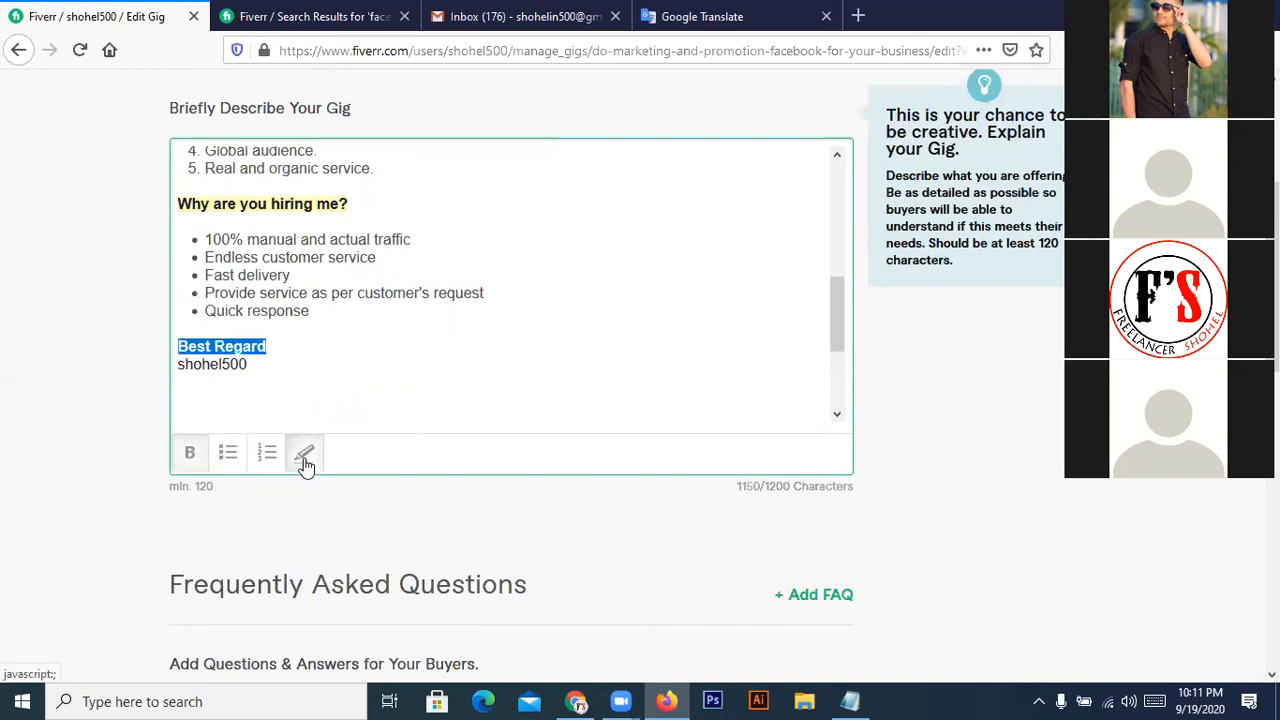
click(335, 358)
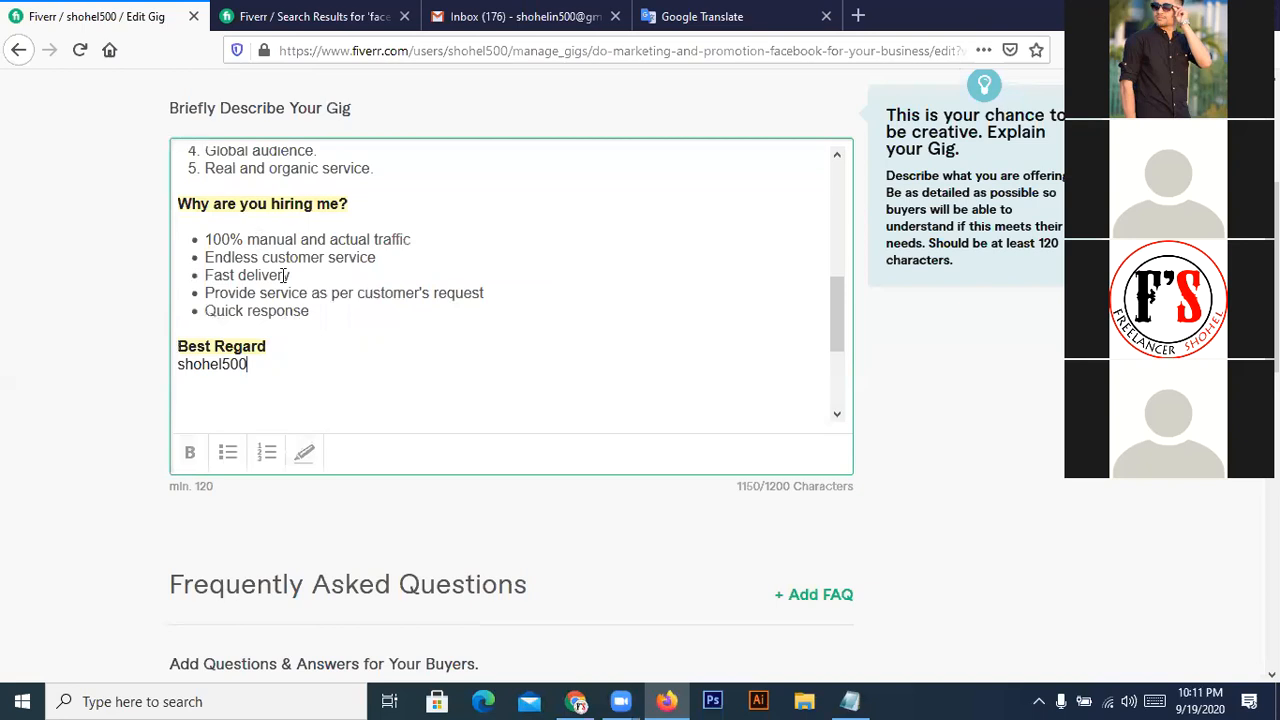
- Make all five bullet points under "Why are you hiring me?" bold
drag(312, 313, 204, 240)
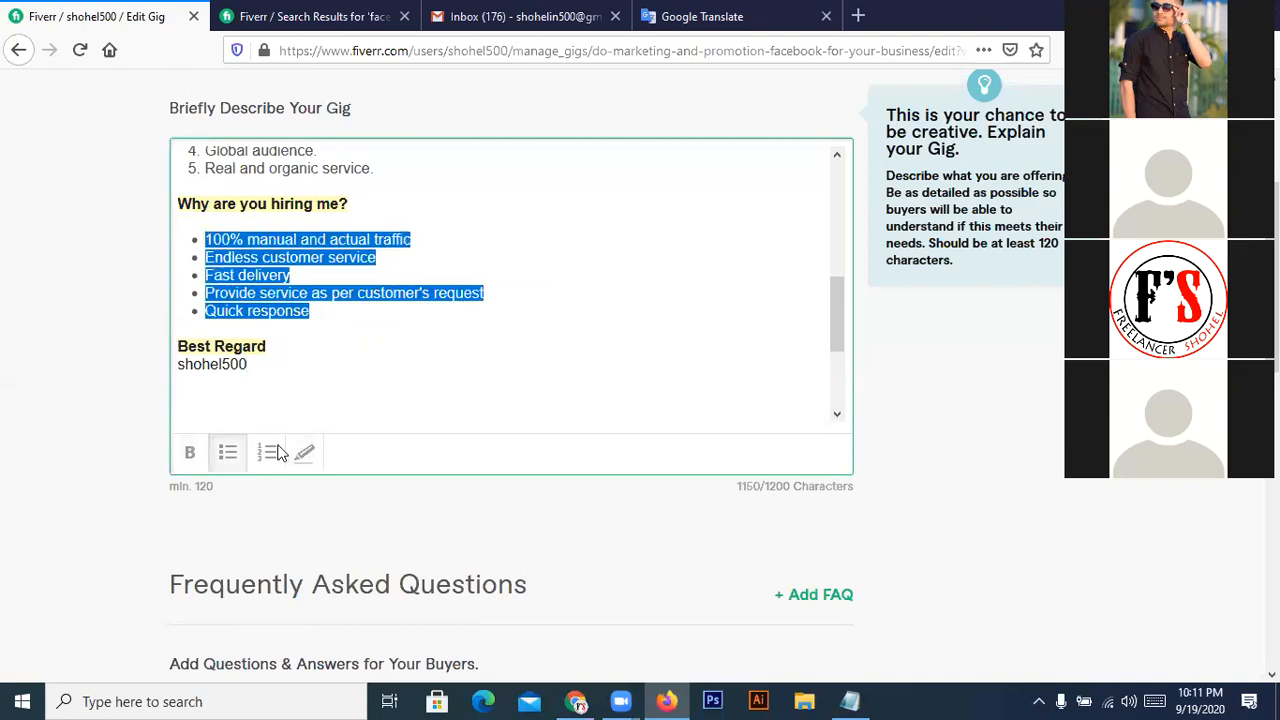
click(193, 460)
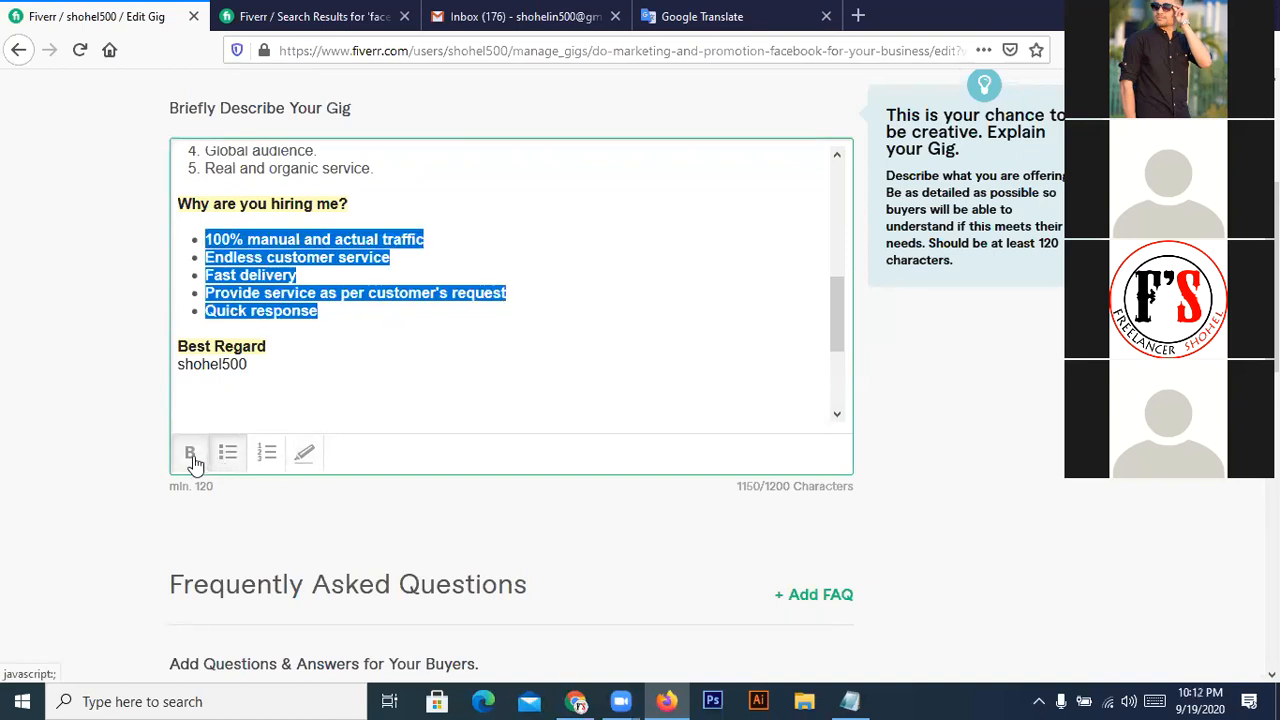
click(329, 378)
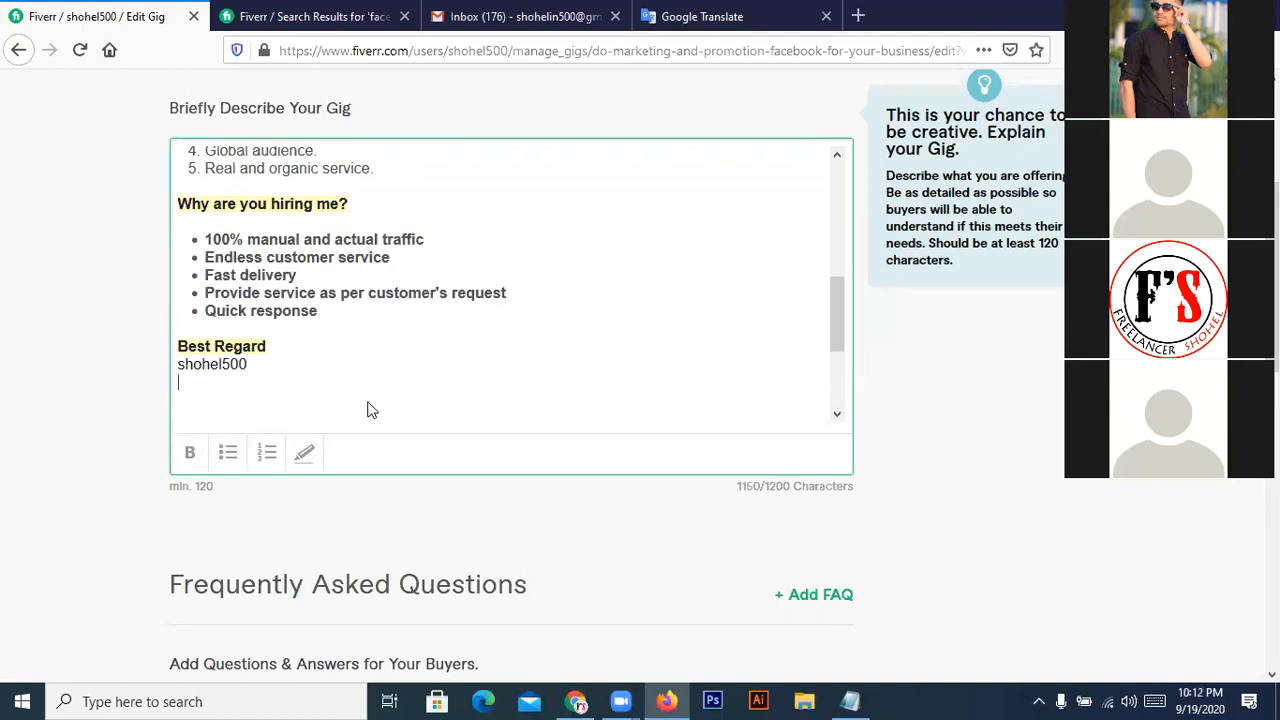
- Review the gig description from the "My services:" list down to the closing signature
scroll(390, 379, up, 2)
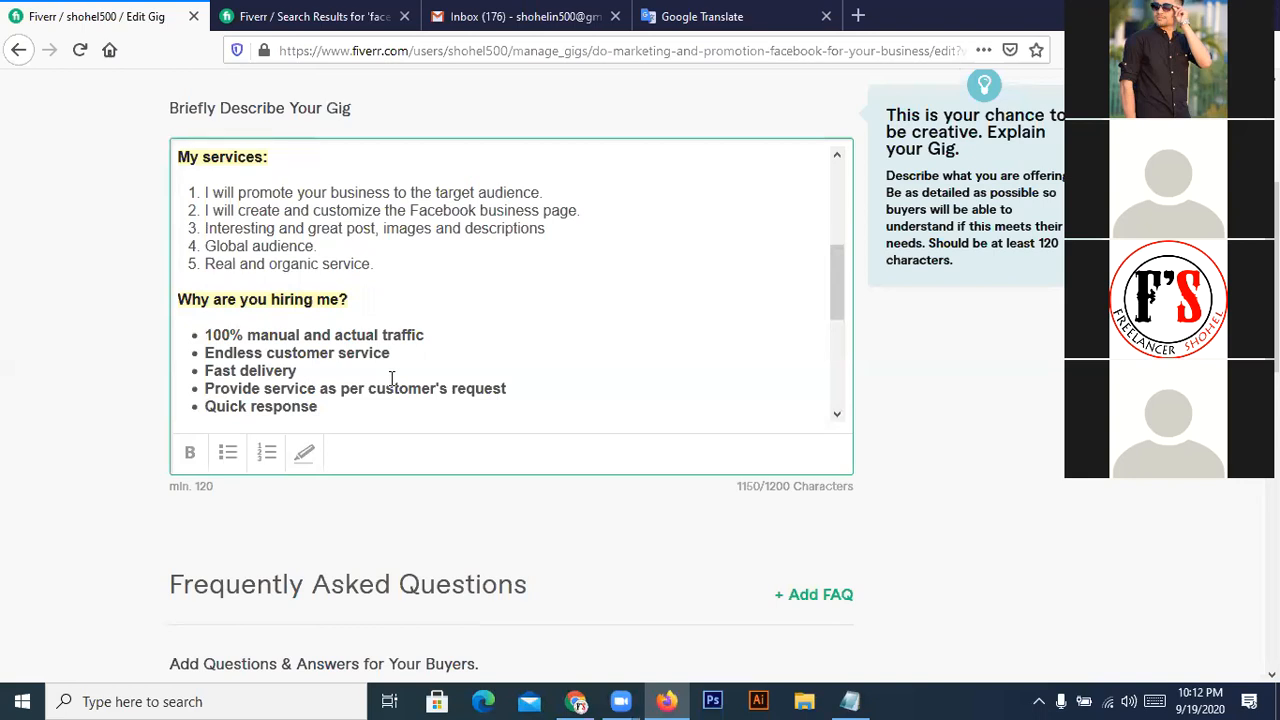
click(556, 336)
scroll(560, 340, down, 2)
scroll(560, 340, down, 2)
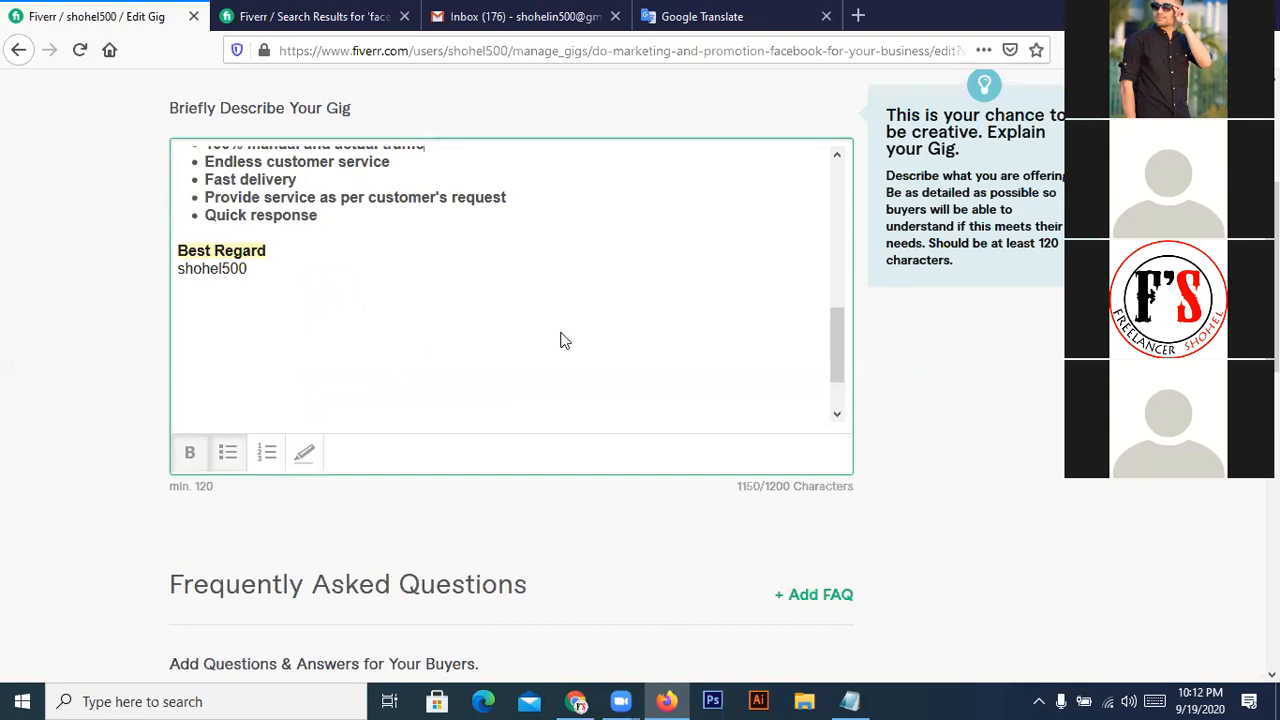
scroll(462, 314, up, 2)
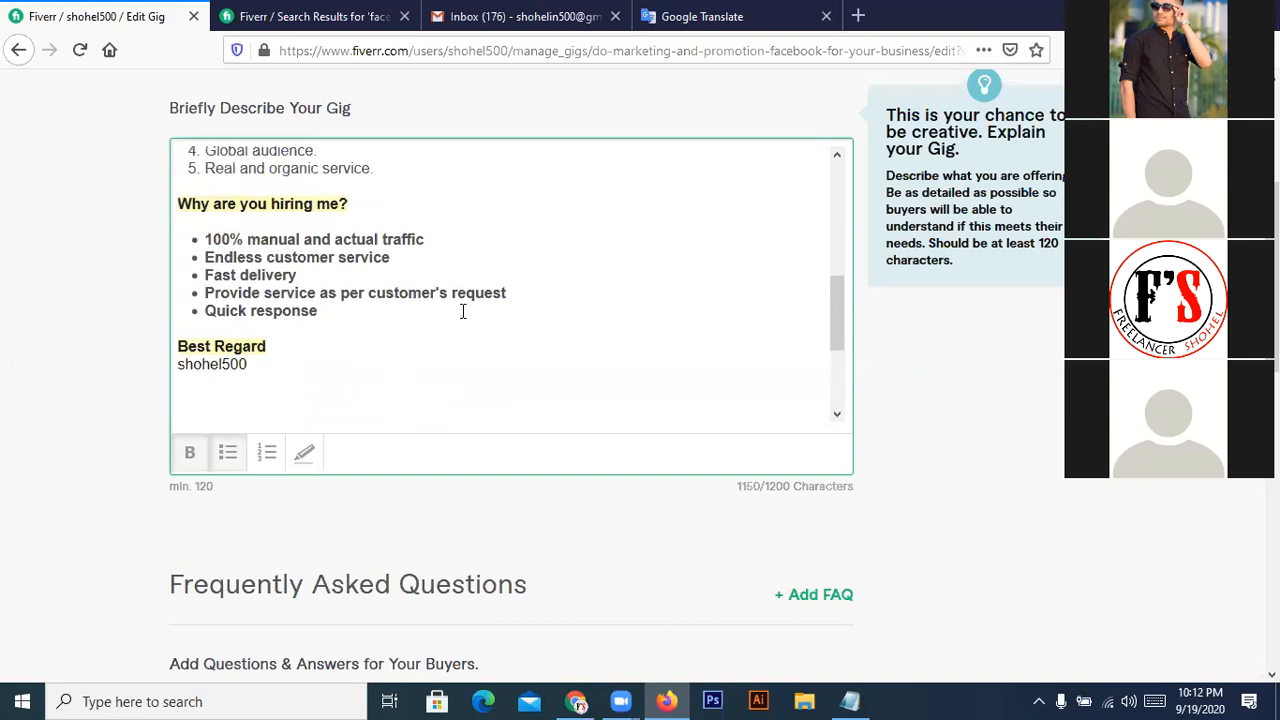
scroll(462, 311, up, 4)
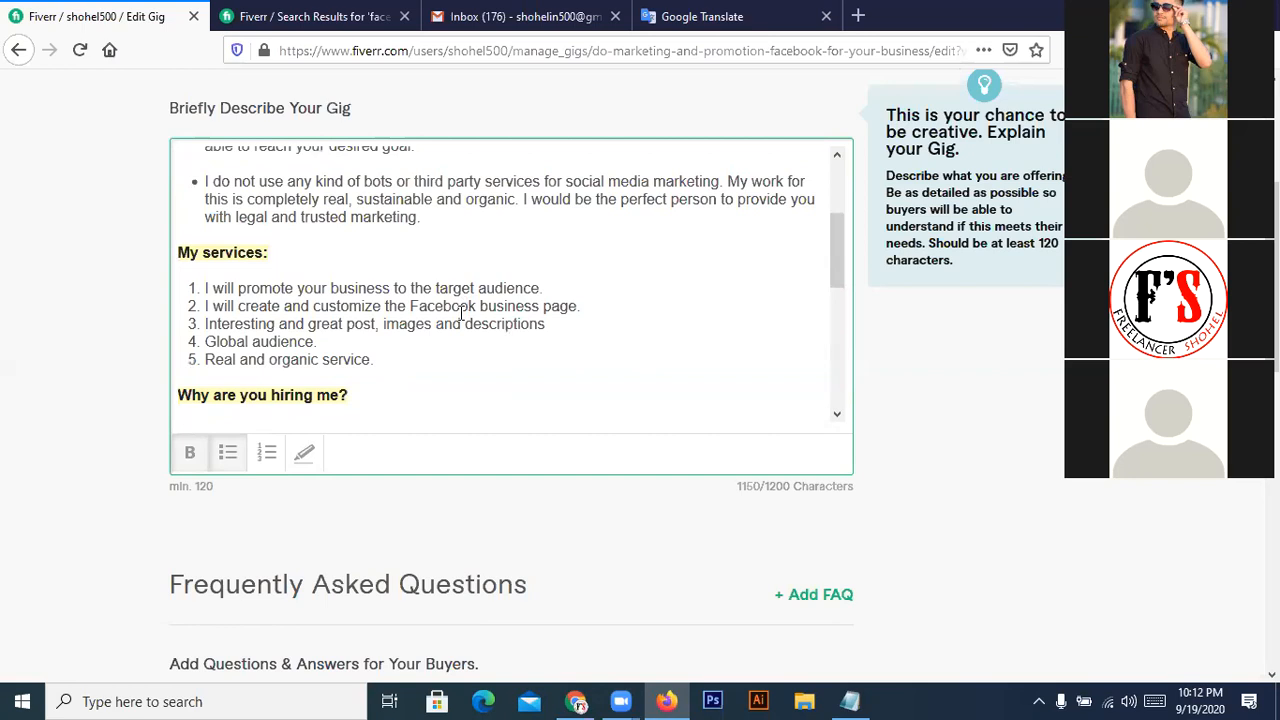
scroll(462, 312, down, 2)
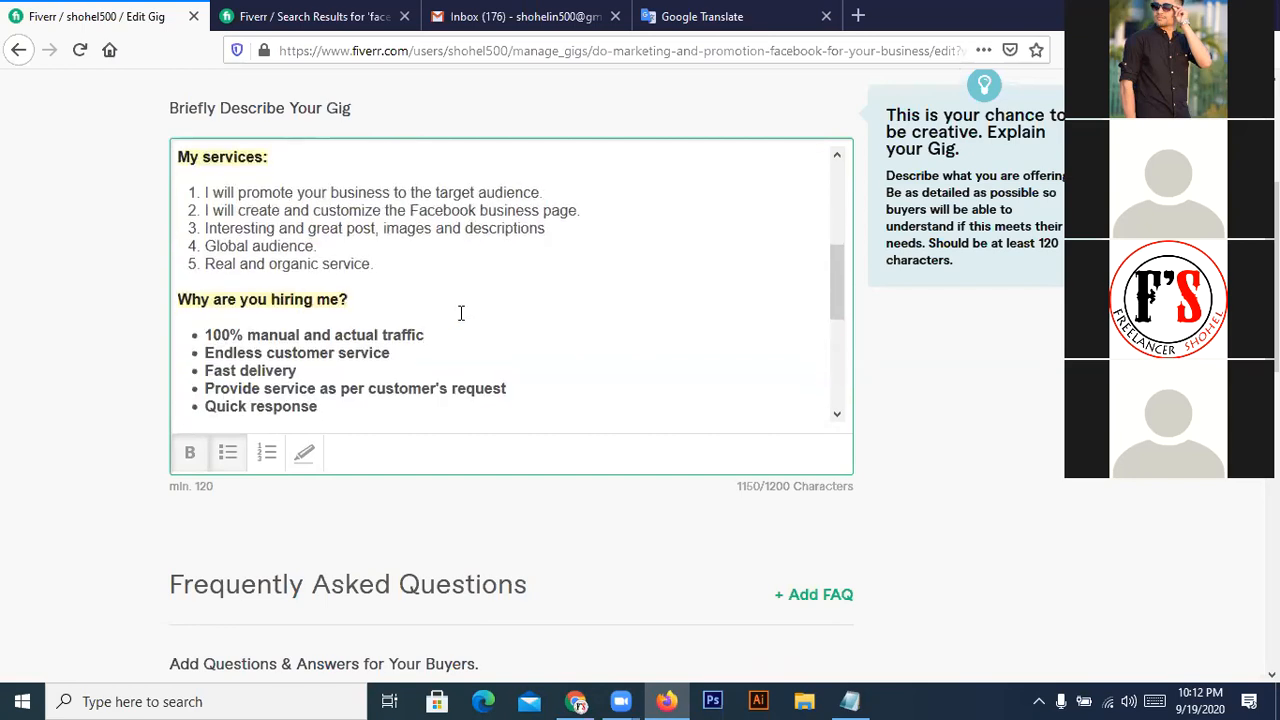
scroll(461, 313, down, 2)
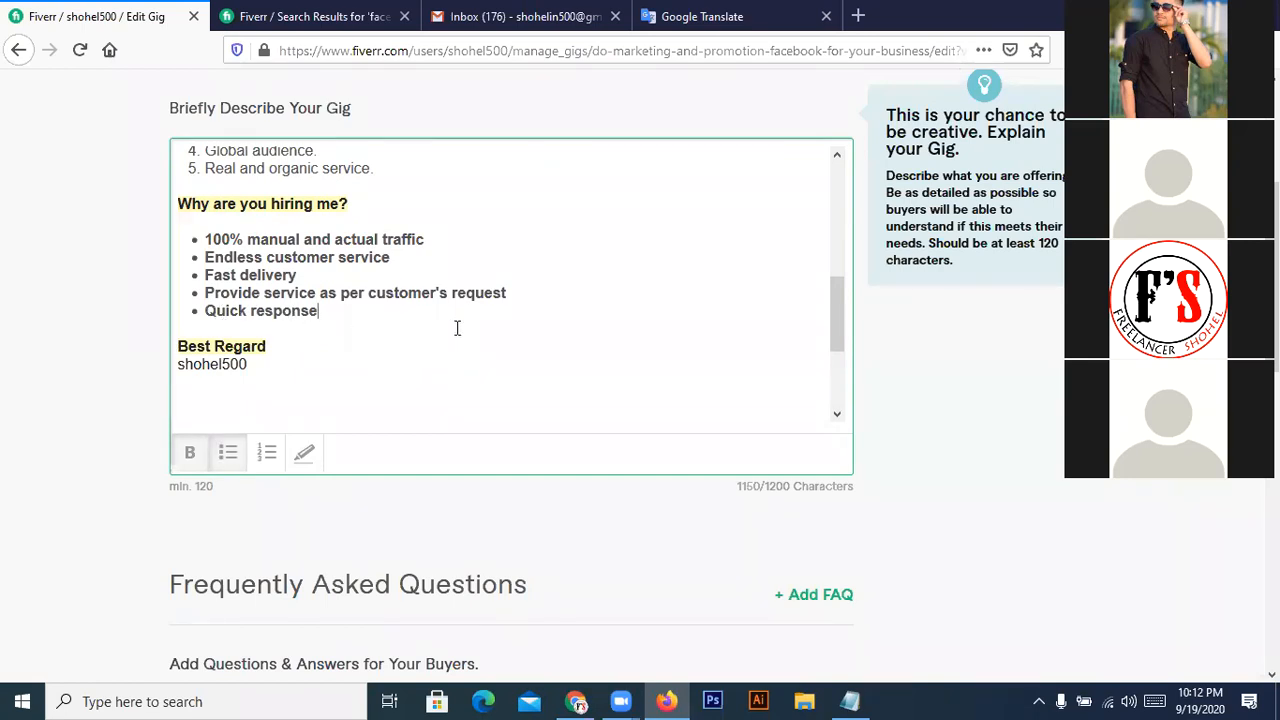
- Add a sixth bullet "24/7 Hour Delivery." after "Quick response" in the "Why are you hiring me?" list
key(Return)
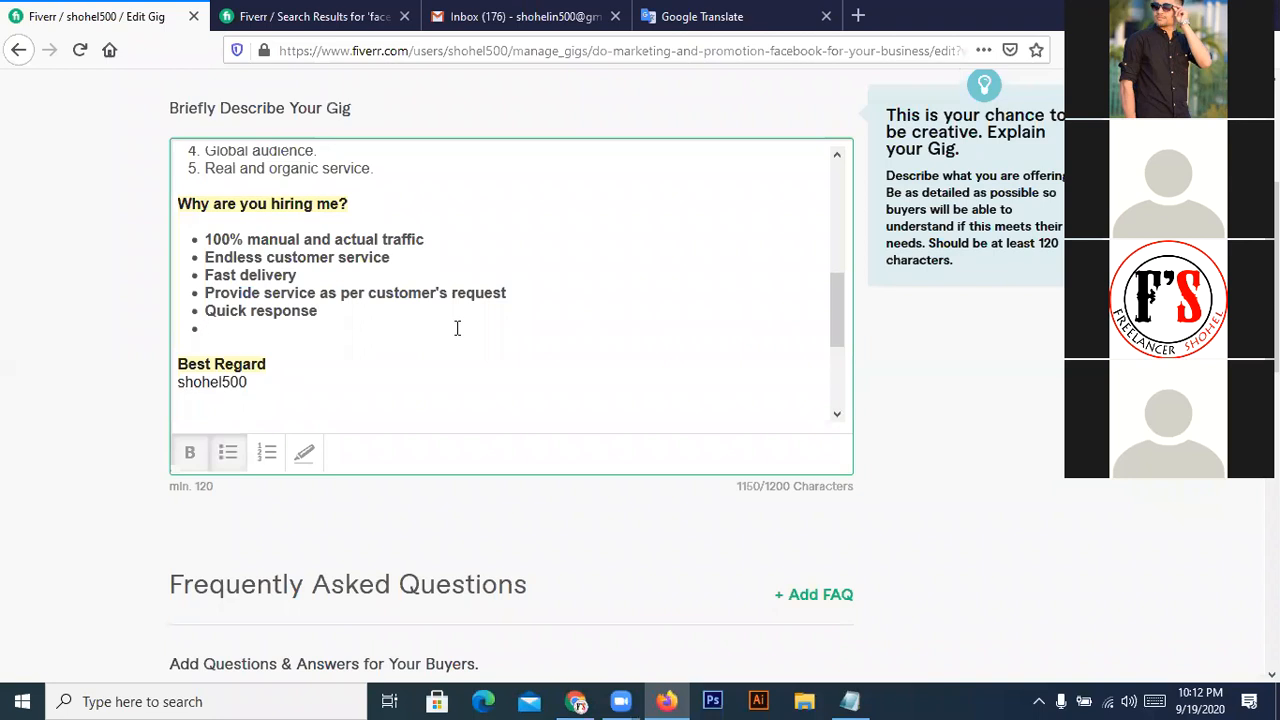
text(24/7 Hourse)
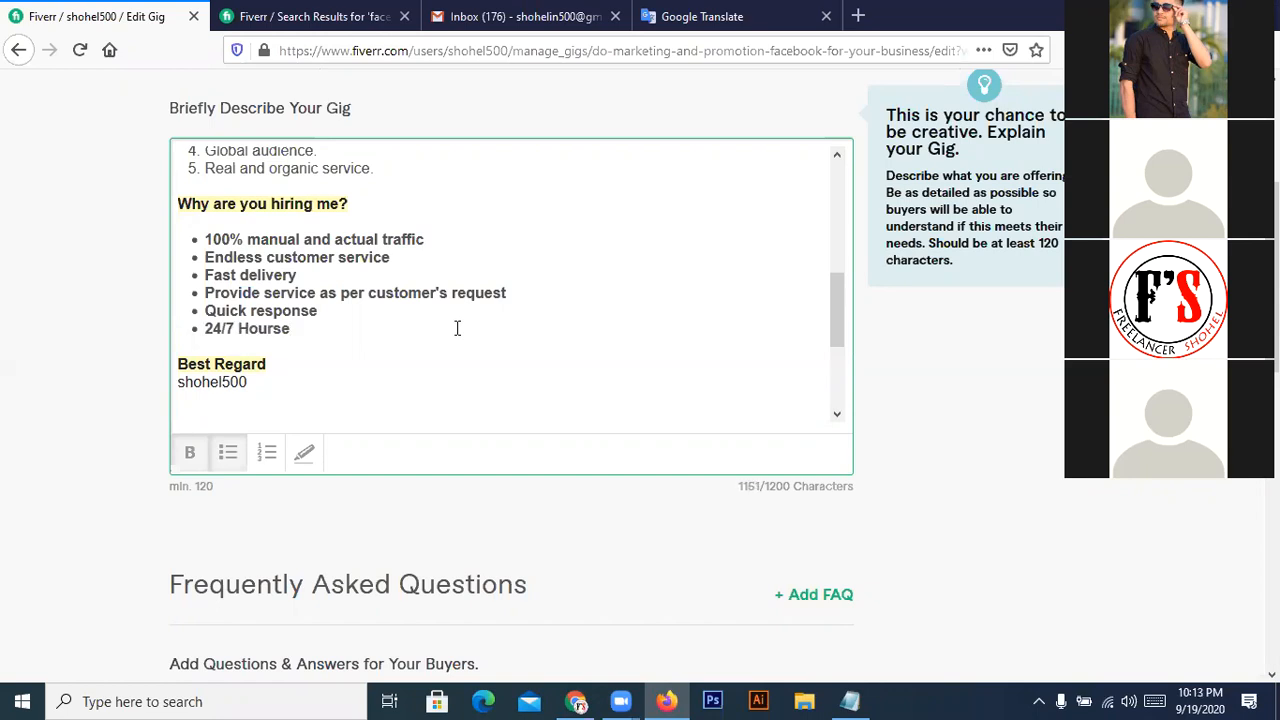
key(BackSpace)
key(BackSpace)
key(BackSpace)
text(Delivery)
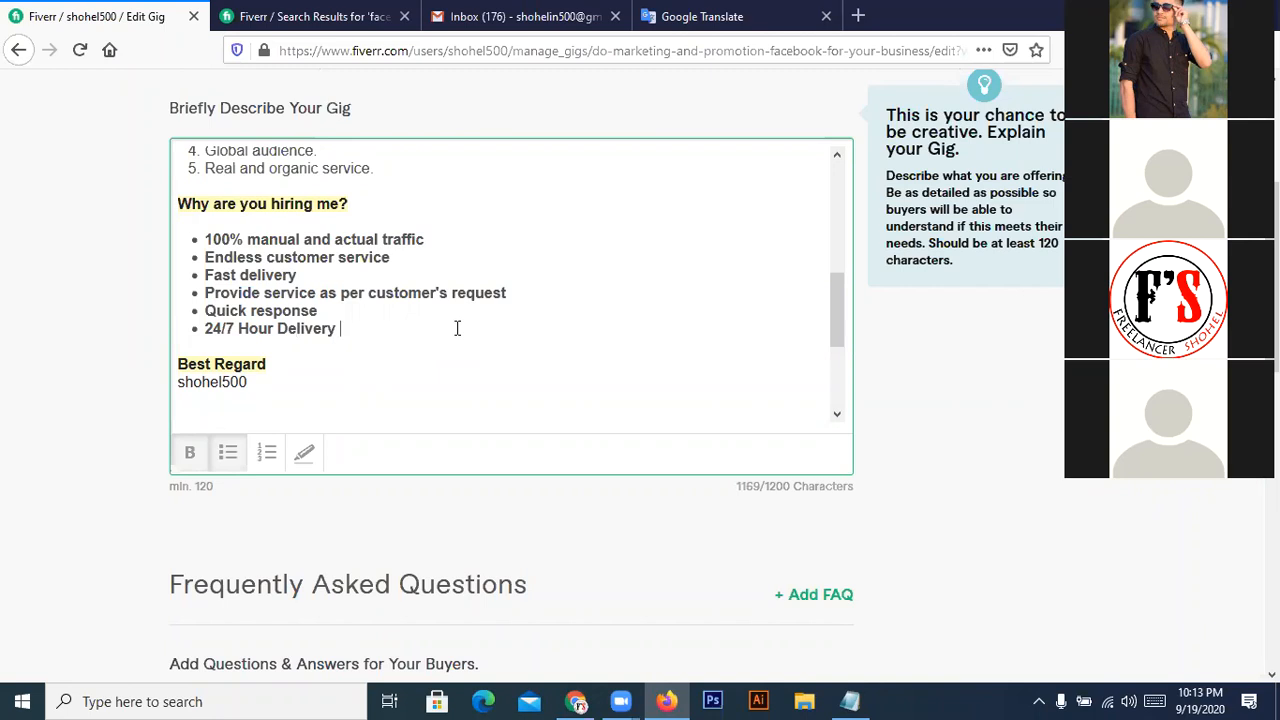
key(BackSpace)
text(.)
- Add a full stop to the end of each of the first five bullets under "Why are you hiring me?"
click(324, 311)
text(.)
click(511, 292)
text(.)
click(298, 274)
text(.)
click(392, 259)
text(.)
click(427, 240)
text(.)
- Try a "Thank You For Read My Gig" line above "Best Regard" and remove its text again
click(181, 364)
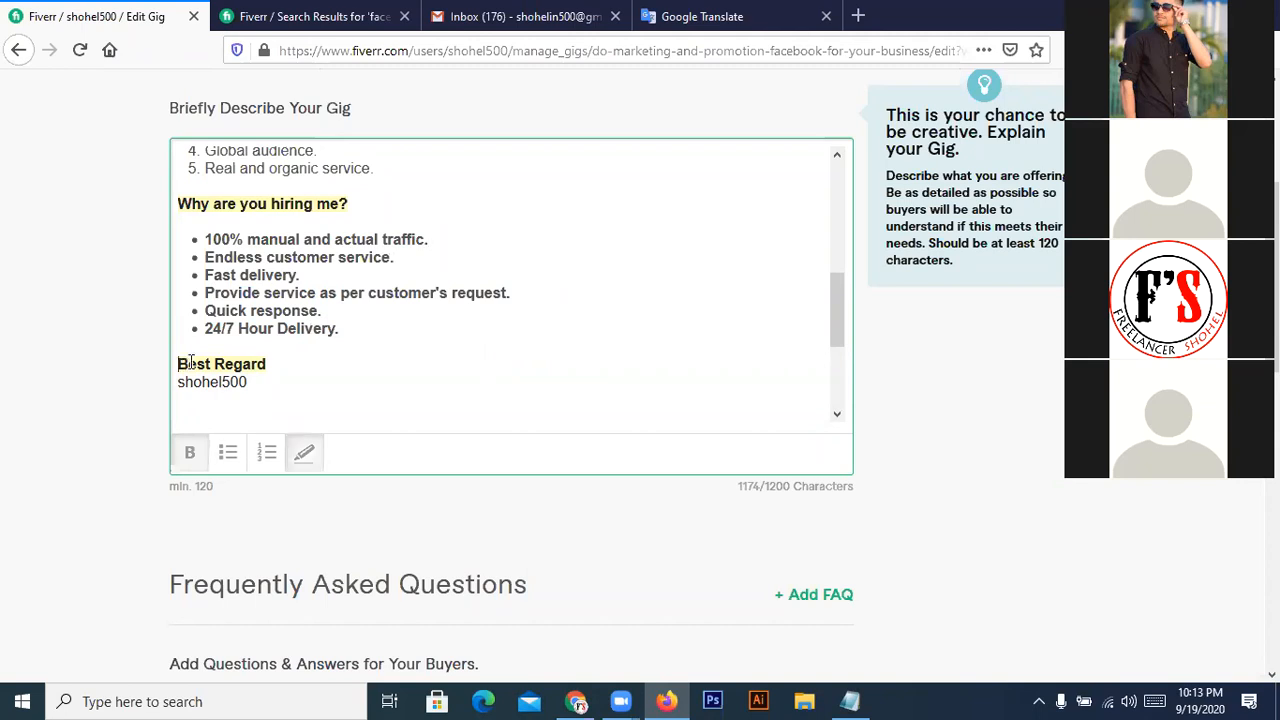
key(Return)
key(Return)
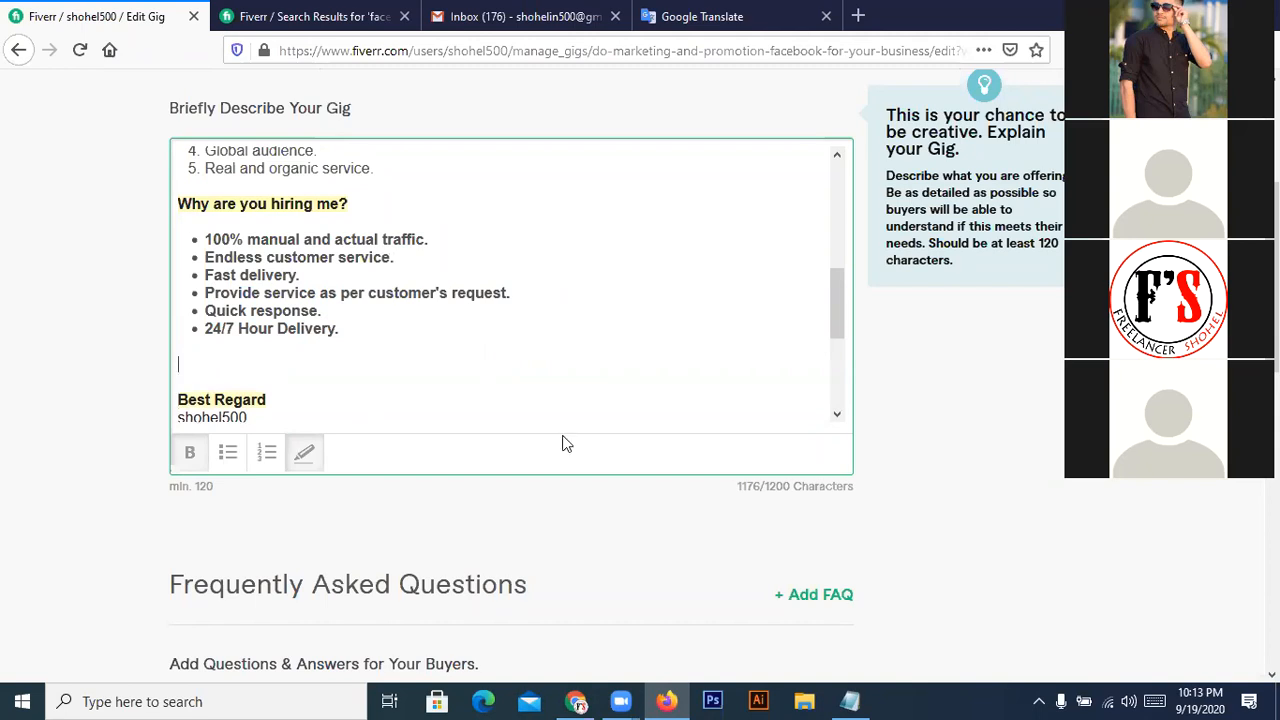
text(Thank You For)
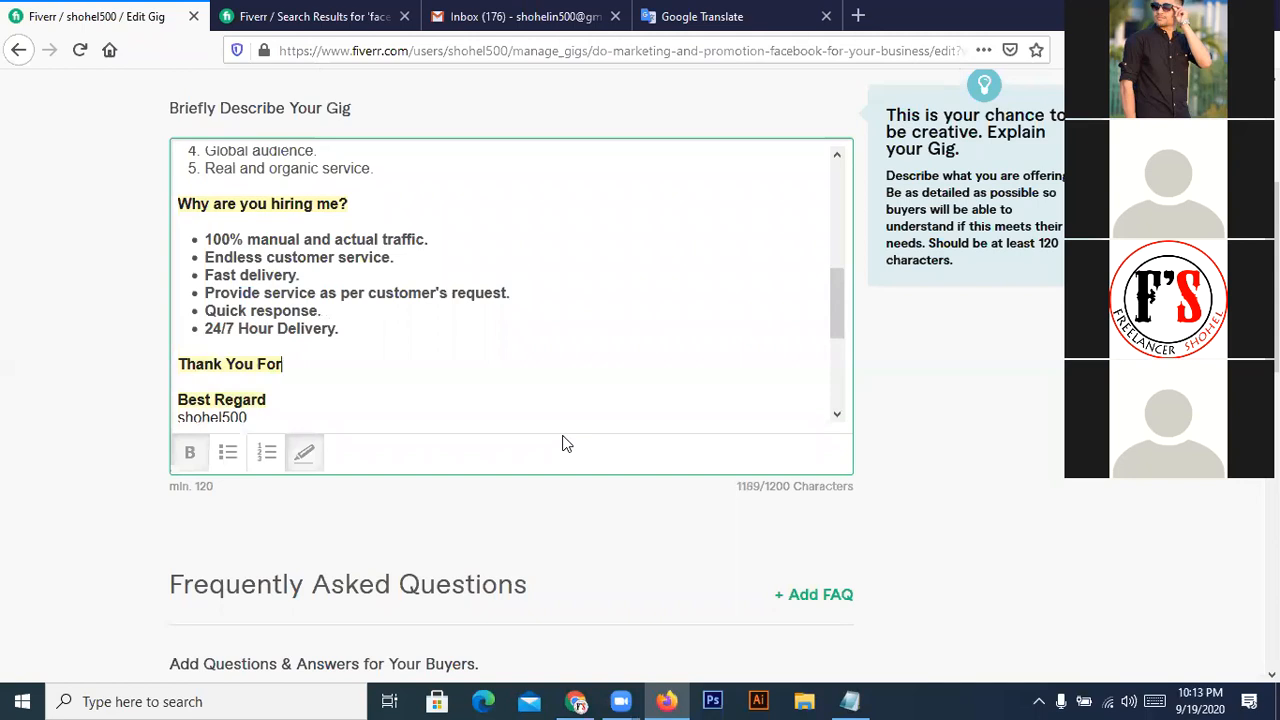
text( Read My )
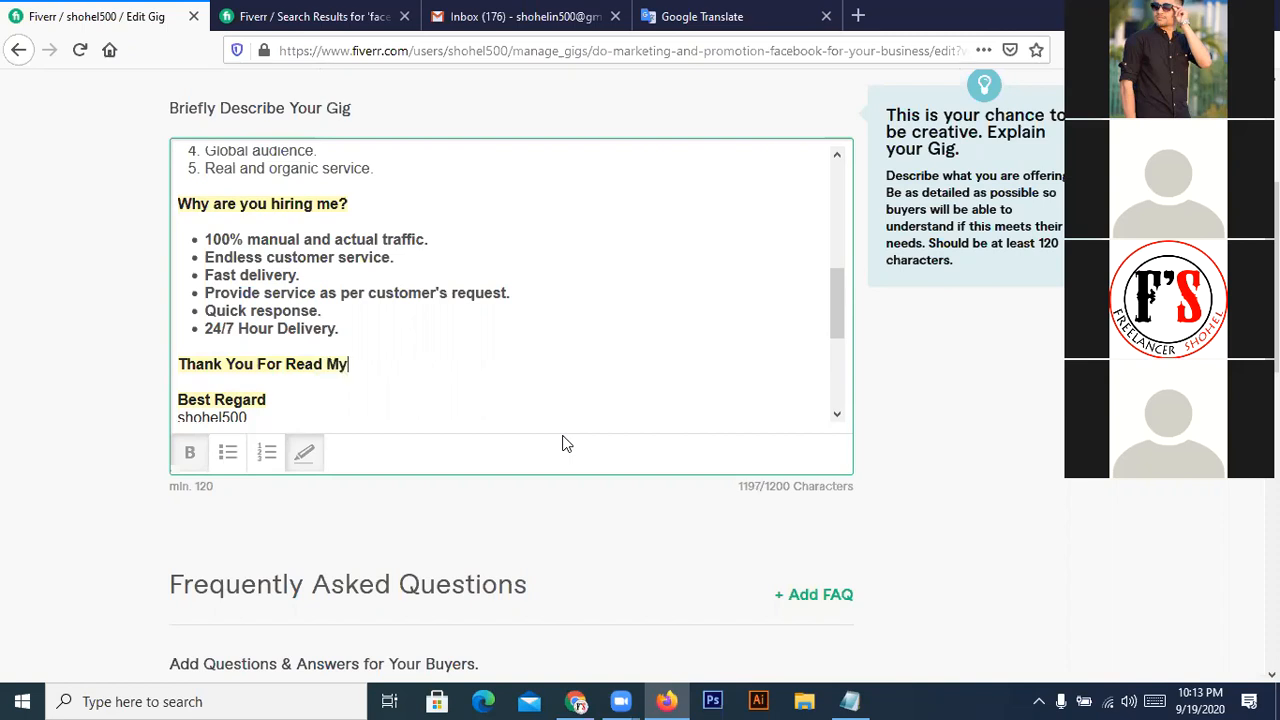
text(G)
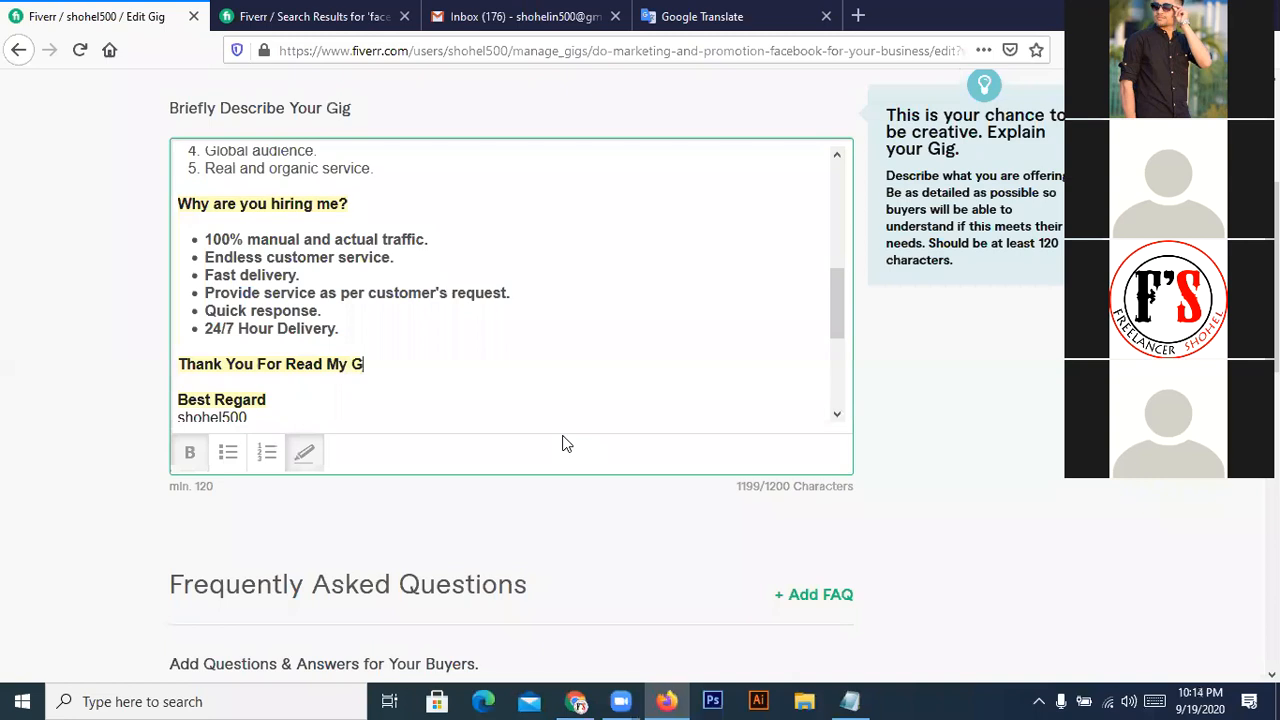
text(ig)
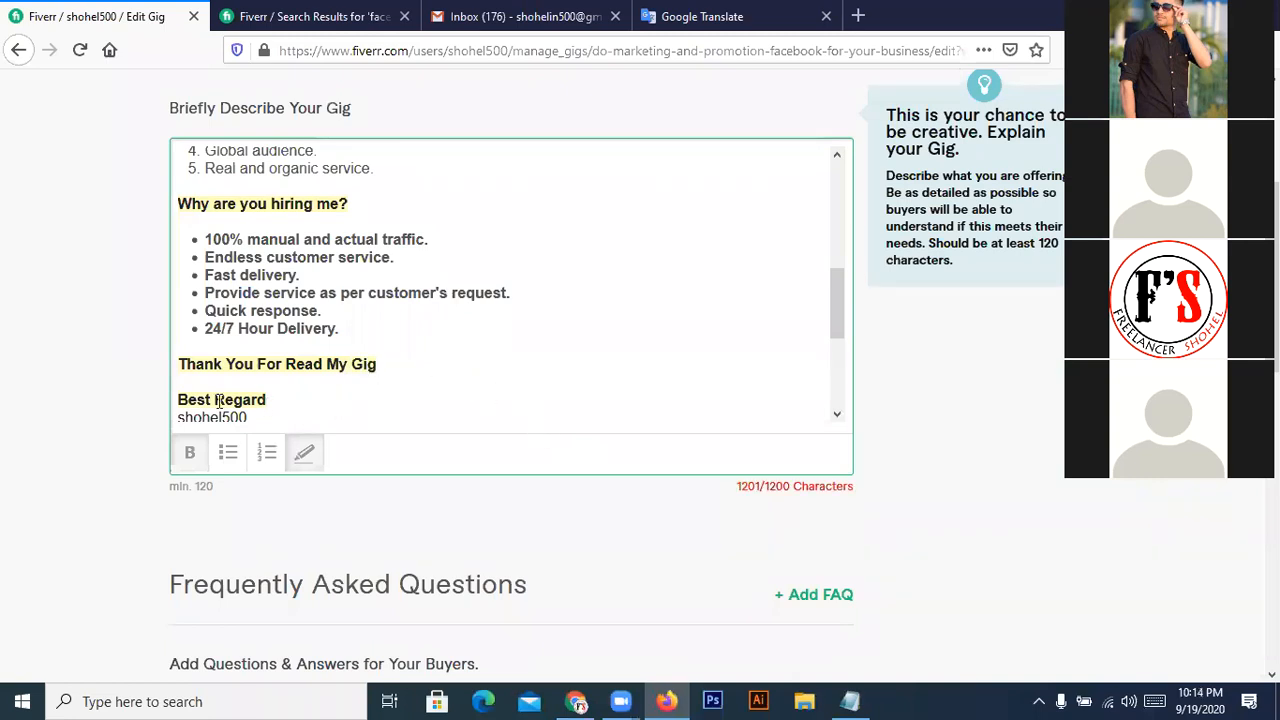
drag(390, 364, 164, 360)
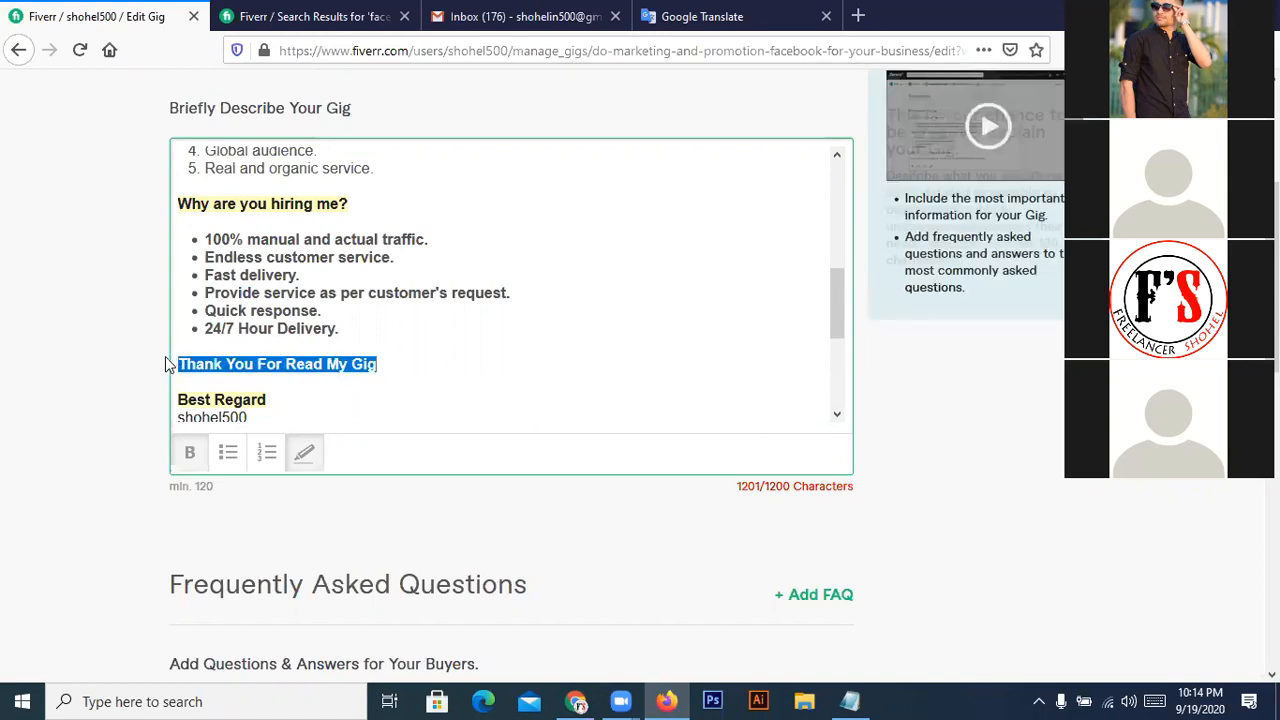
key(BackSpace)
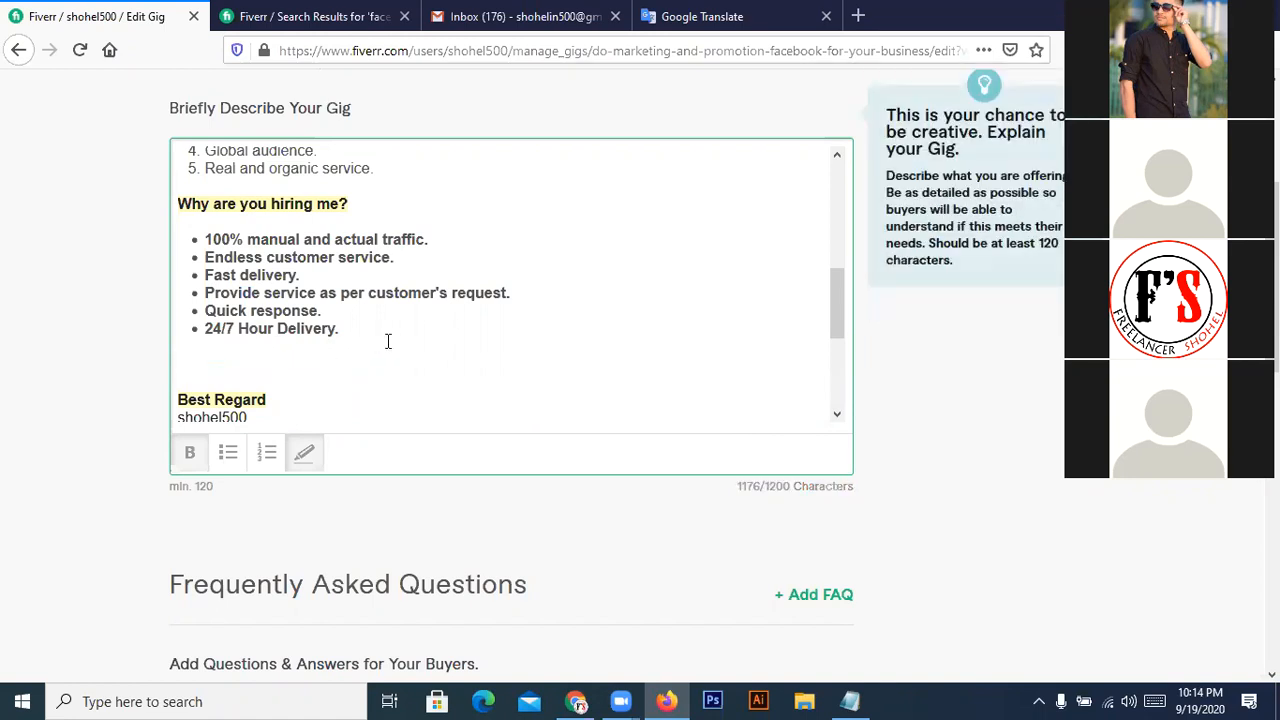
- Make all five numbered items under "My services:" bold
scroll(388, 341, up, 5)
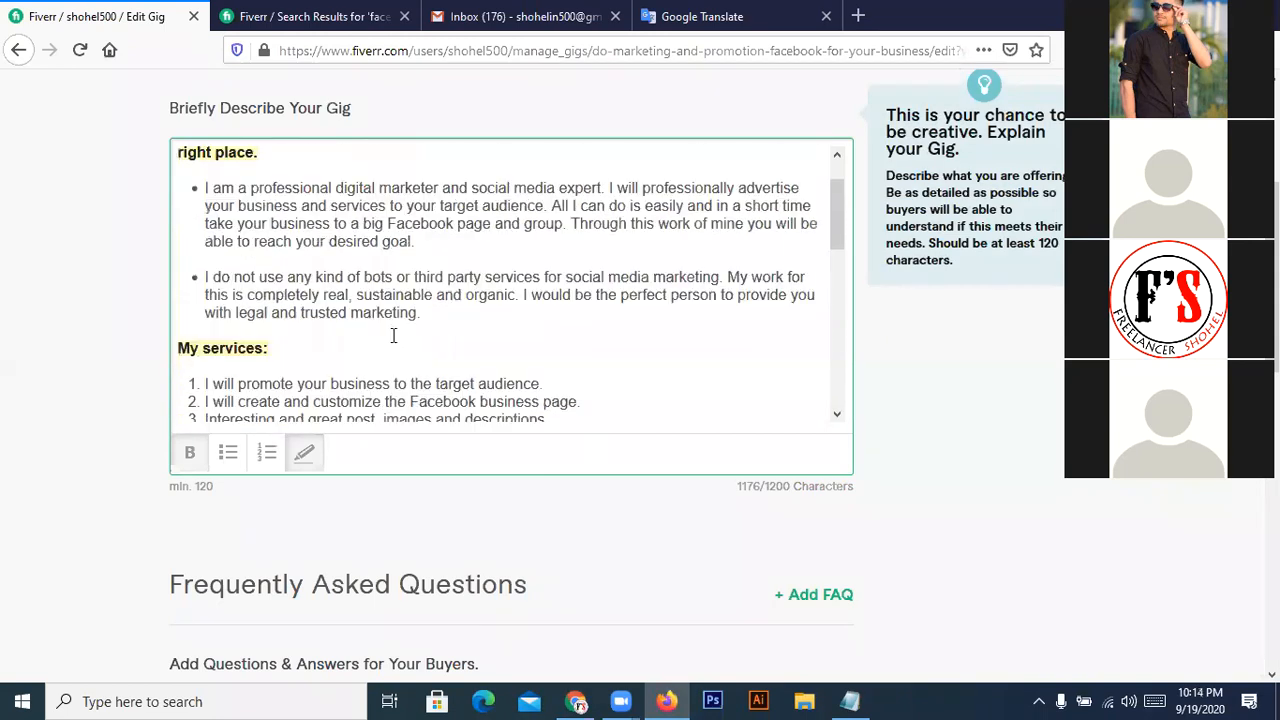
scroll(391, 335, down, 2)
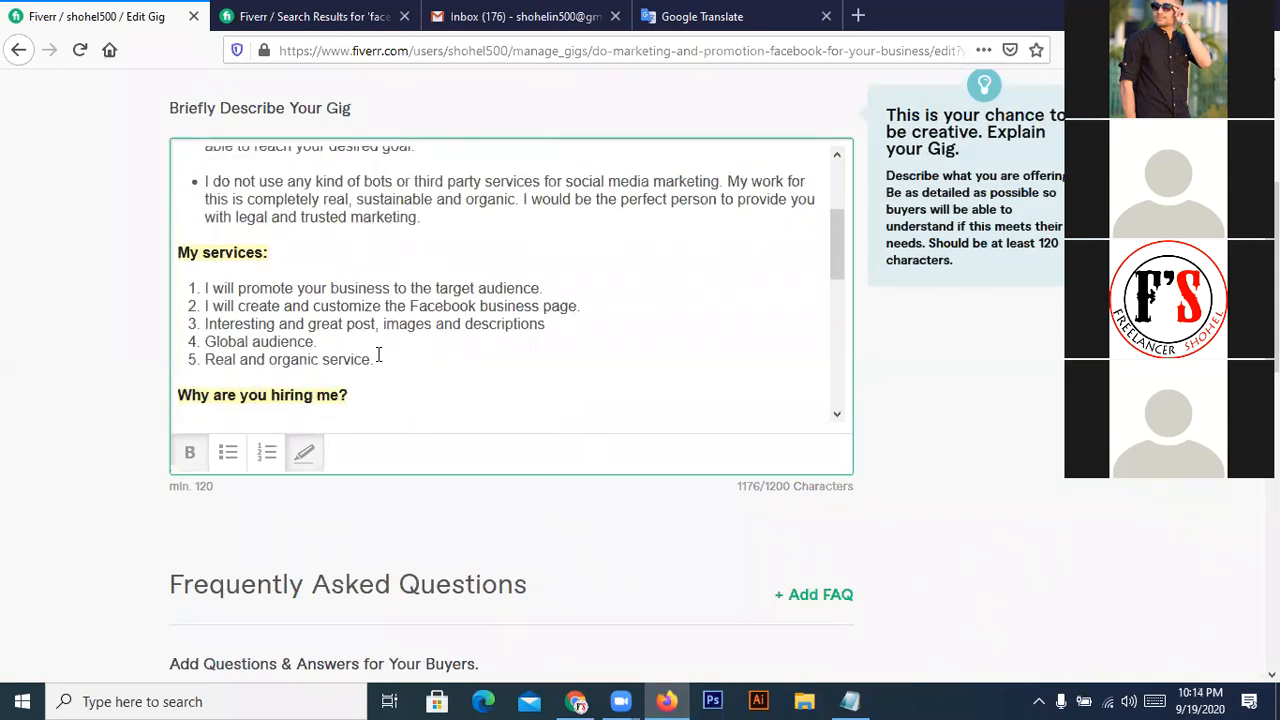
drag(378, 359, 184, 282)
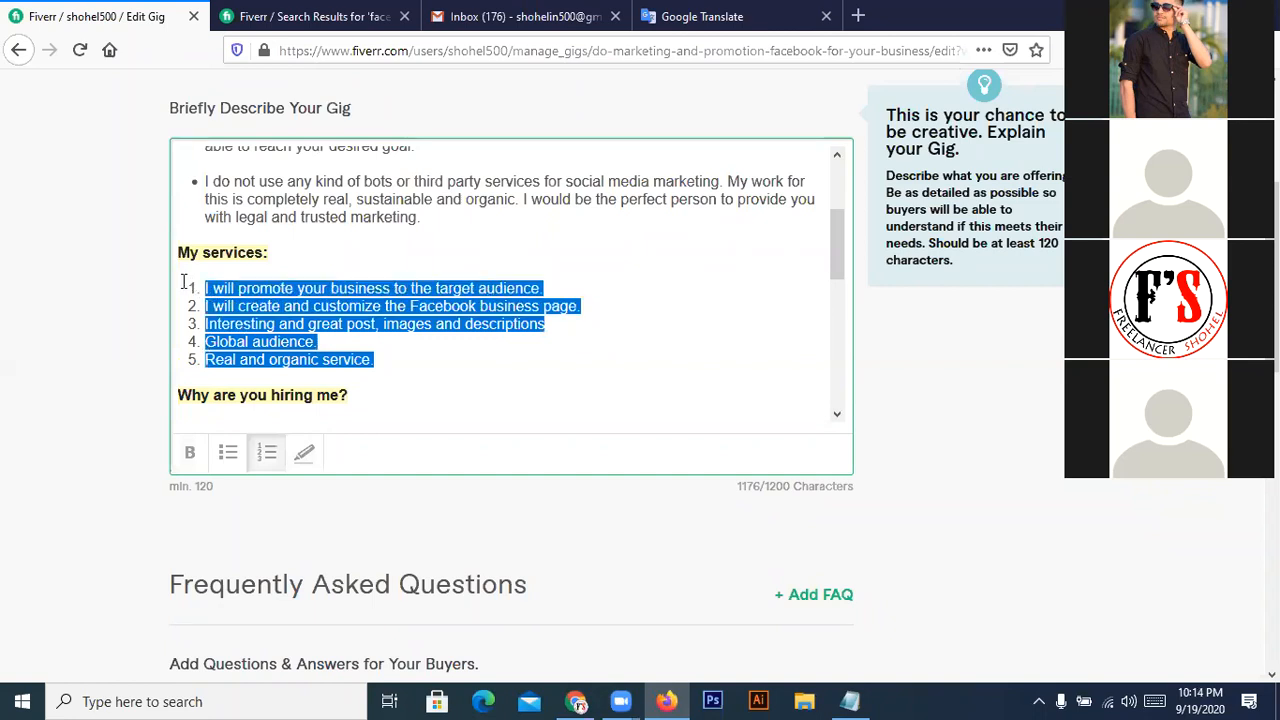
click(190, 454)
click(435, 380)
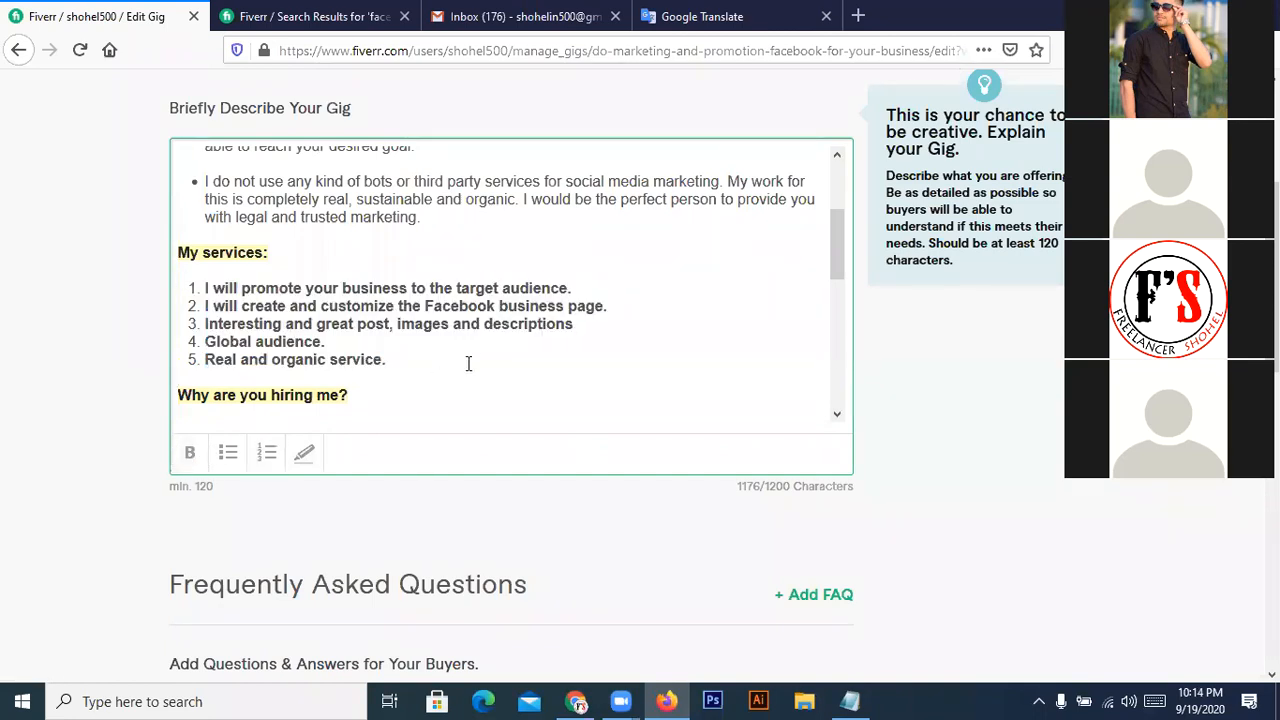
- Make the introductory bullet starting "I do not use any kind of bots" bold and highlighted
scroll(474, 360, up, 3)
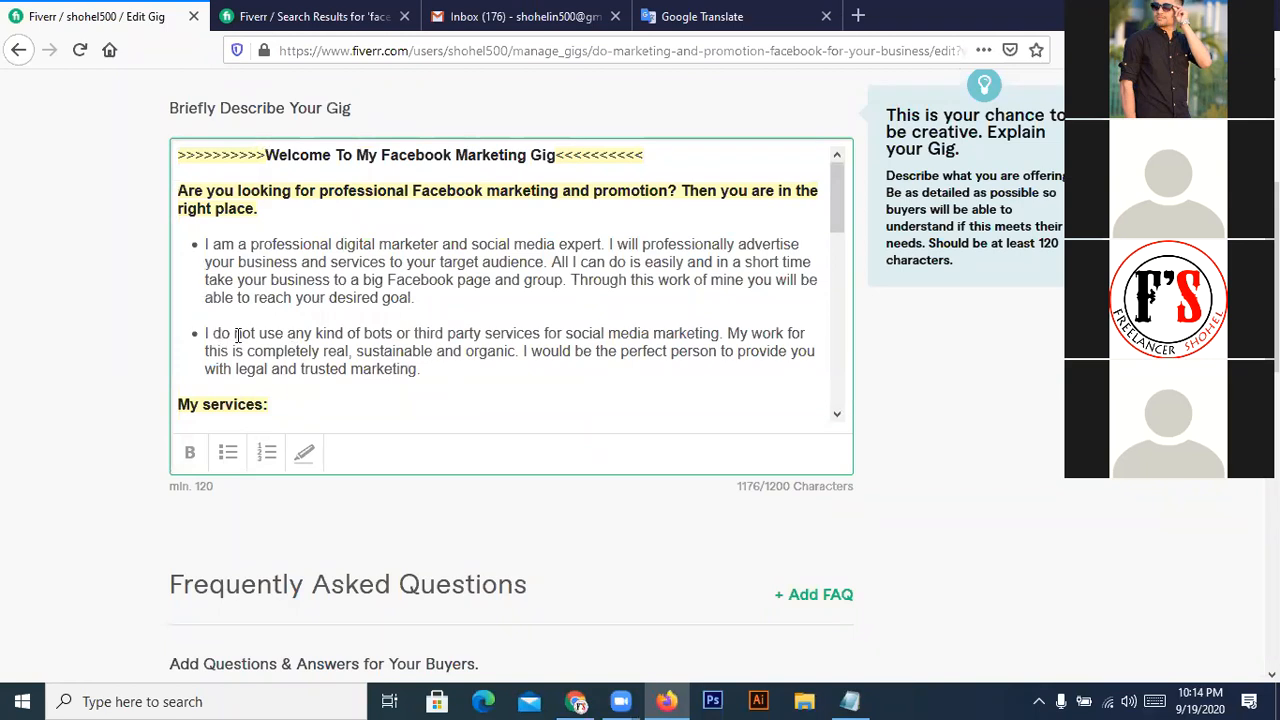
drag(422, 369, 198, 333)
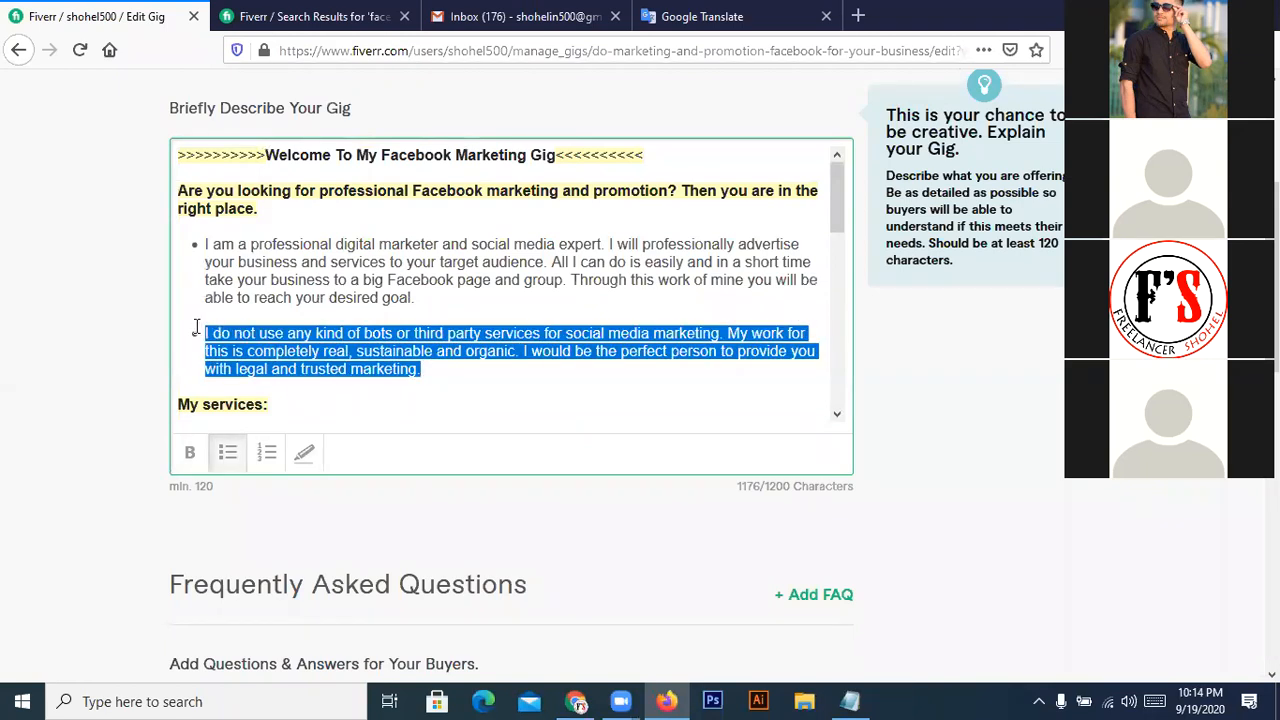
click(190, 462)
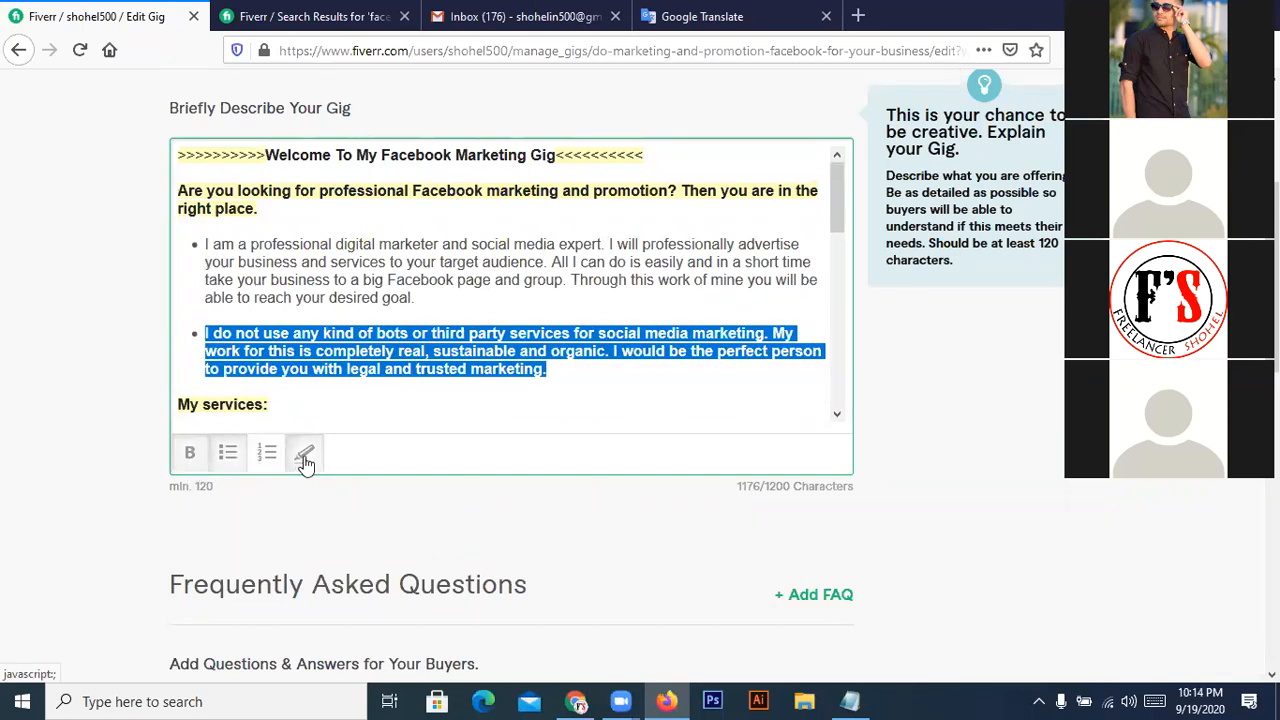
click(399, 403)
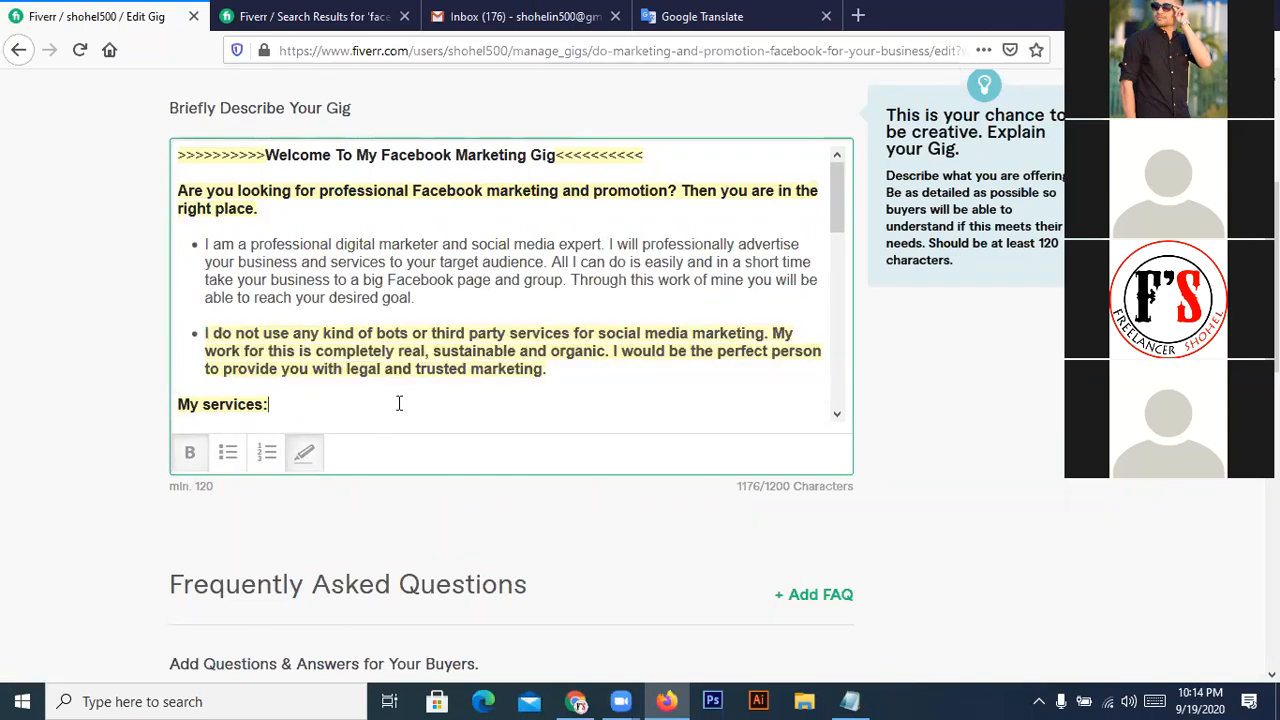
scroll(540, 355, up, 2)
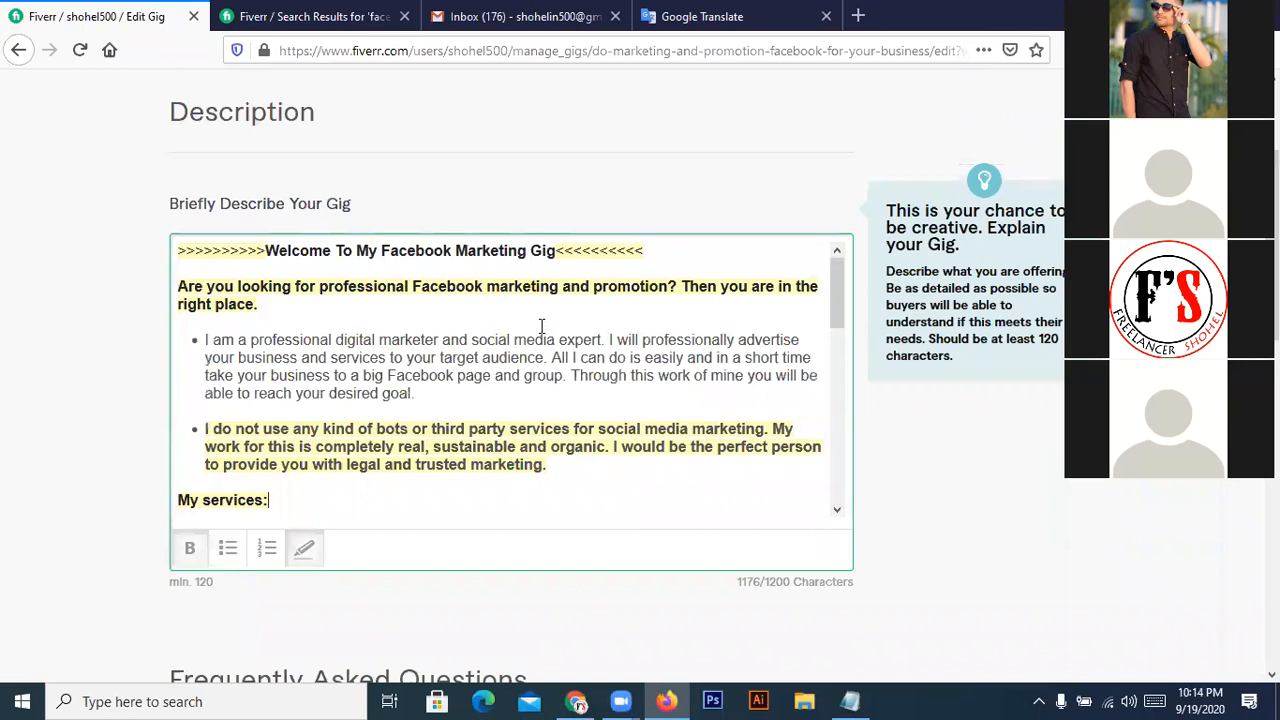
scroll(541, 335, down, 2)
scroll(541, 335, down, 2)
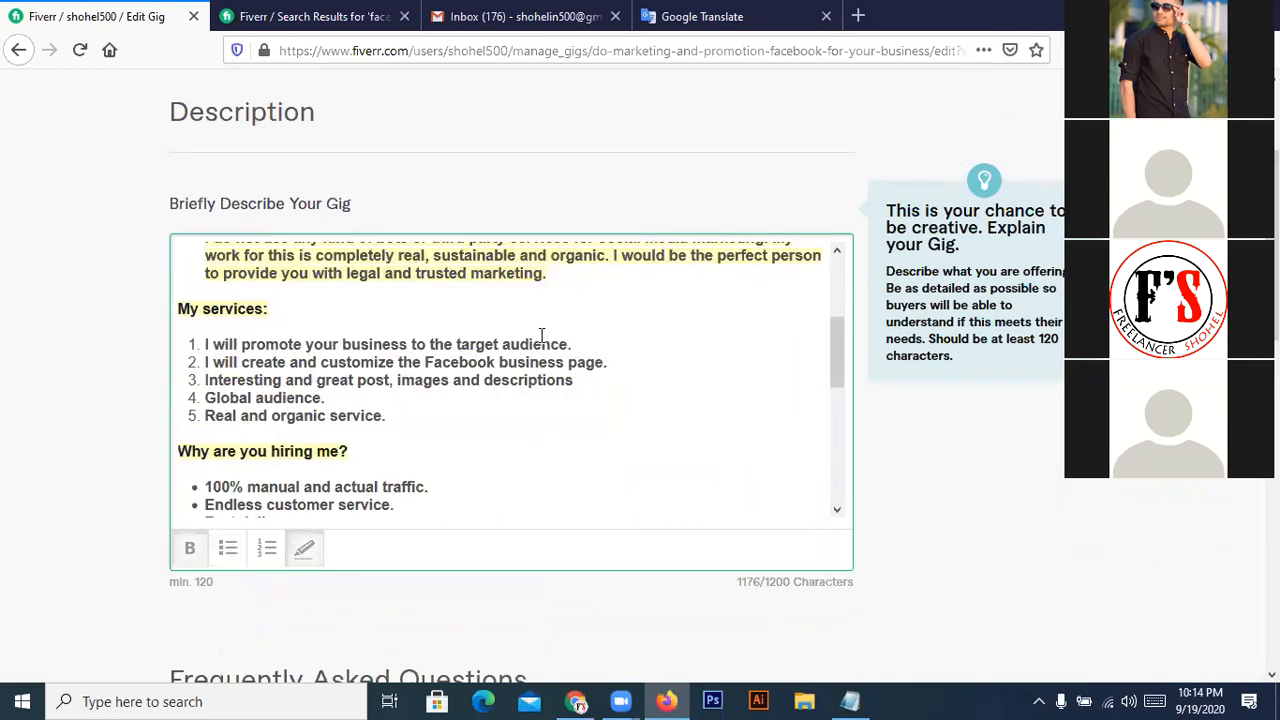
scroll(541, 337, down, 3)
scroll(541, 339, down, 2)
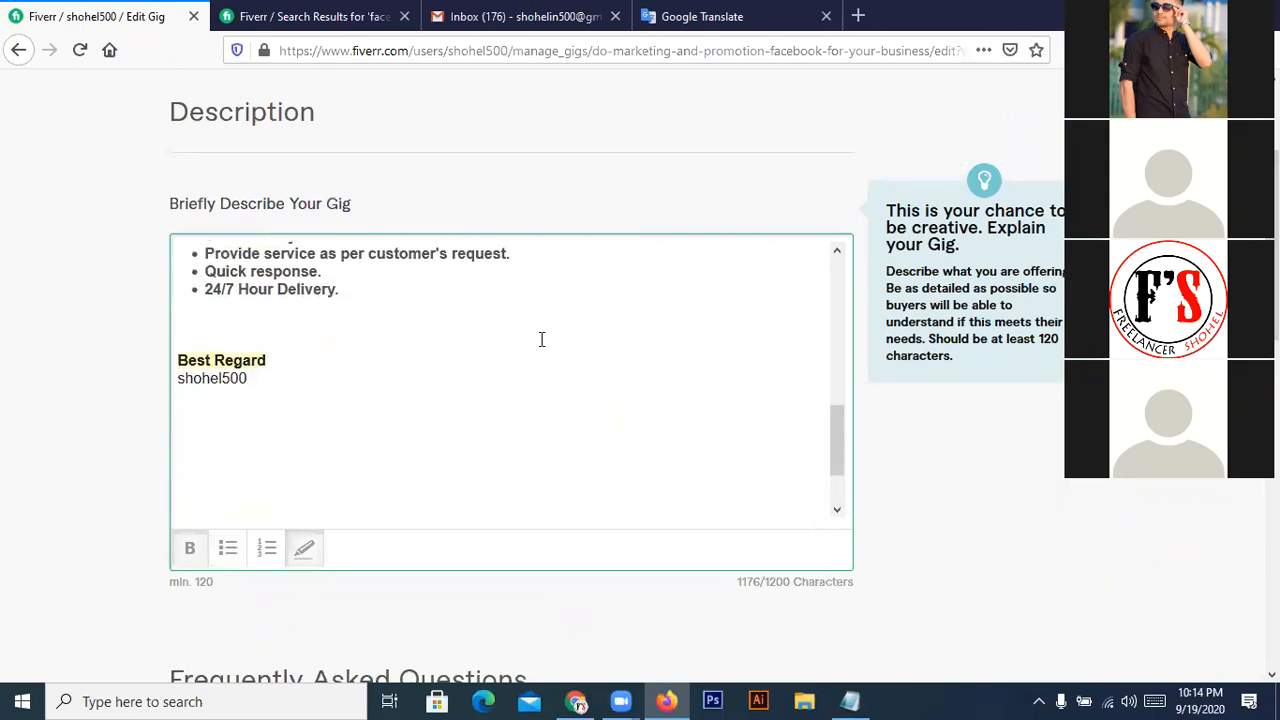
- Save the gig description and start a new question in the buyer requirements
scroll(955, 479, down, 3)
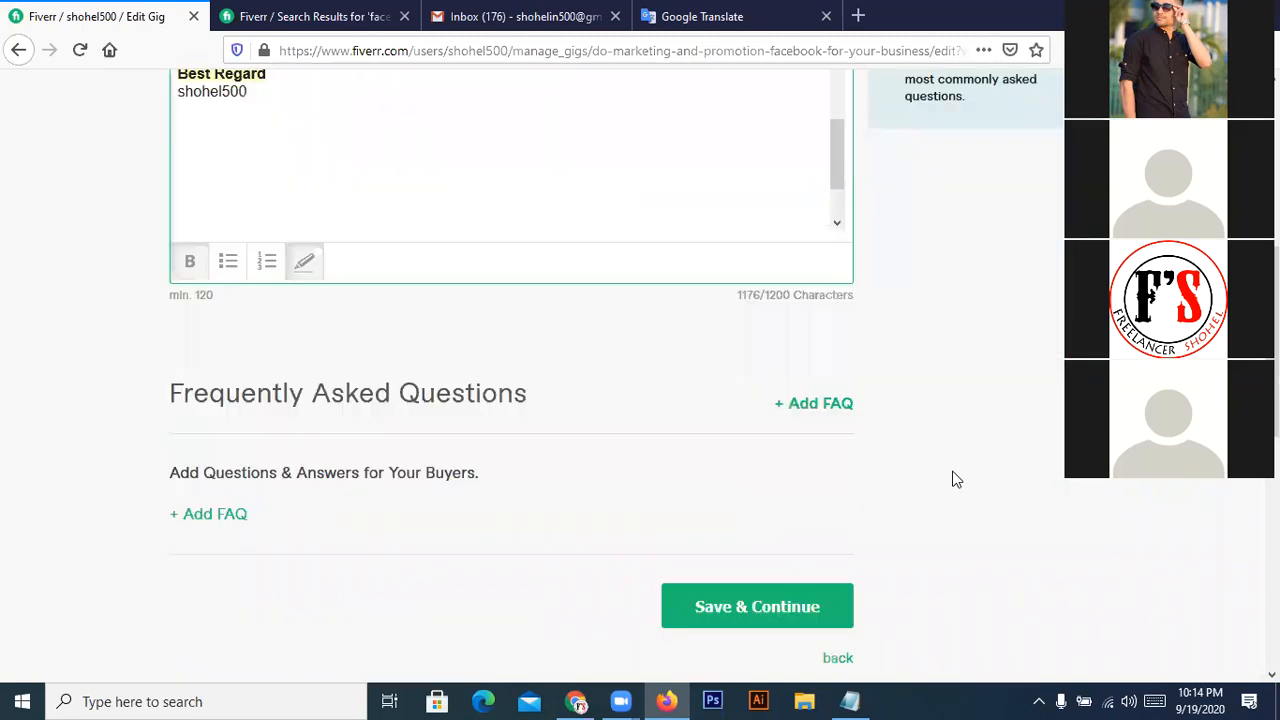
click(733, 608)
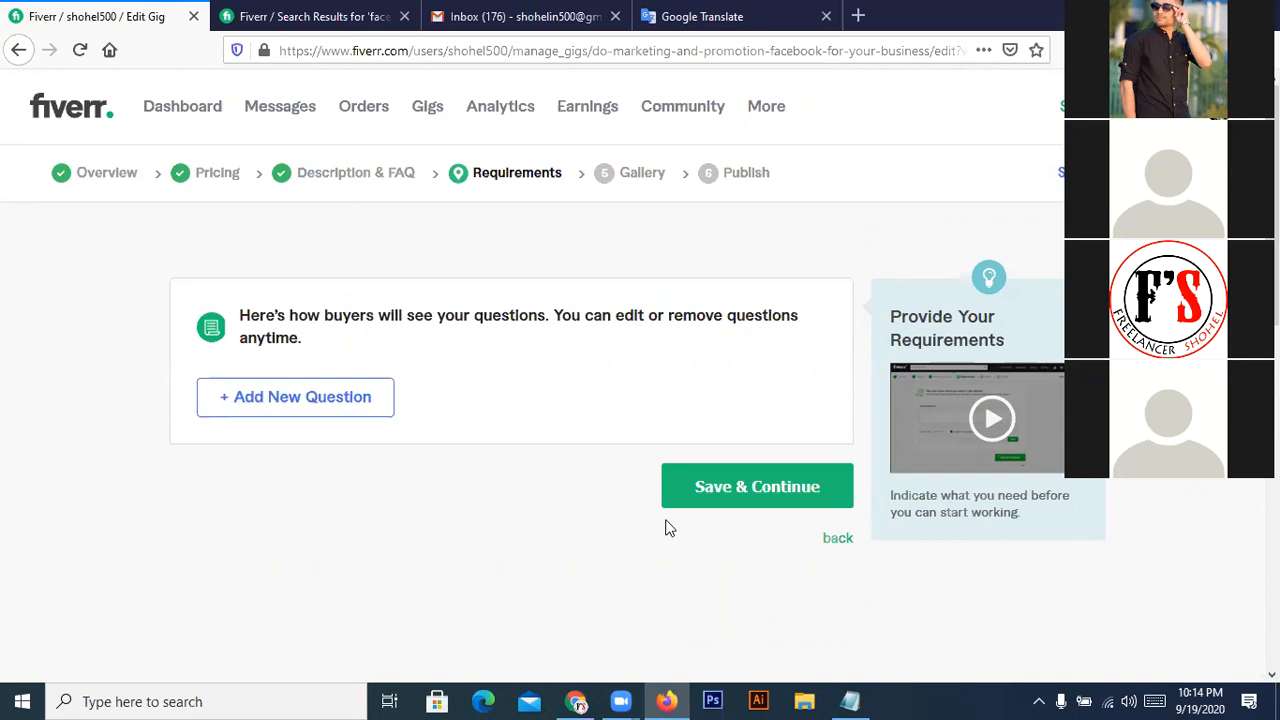
click(314, 408)
- Enter the question text as a three-line numbered list: "1. Product image", "2. Product Link", "3. Product Description"
click(273, 436)
text(I)
key(BackSpace)
text(1. )
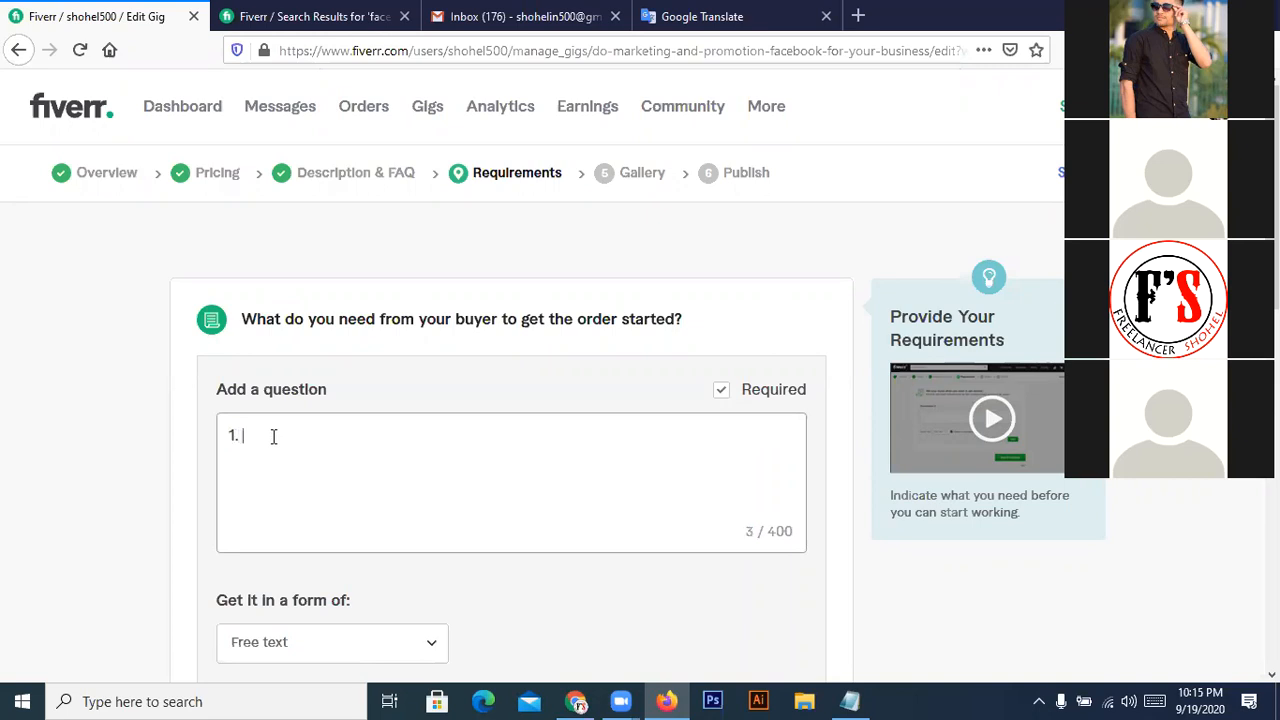
text(Product image)
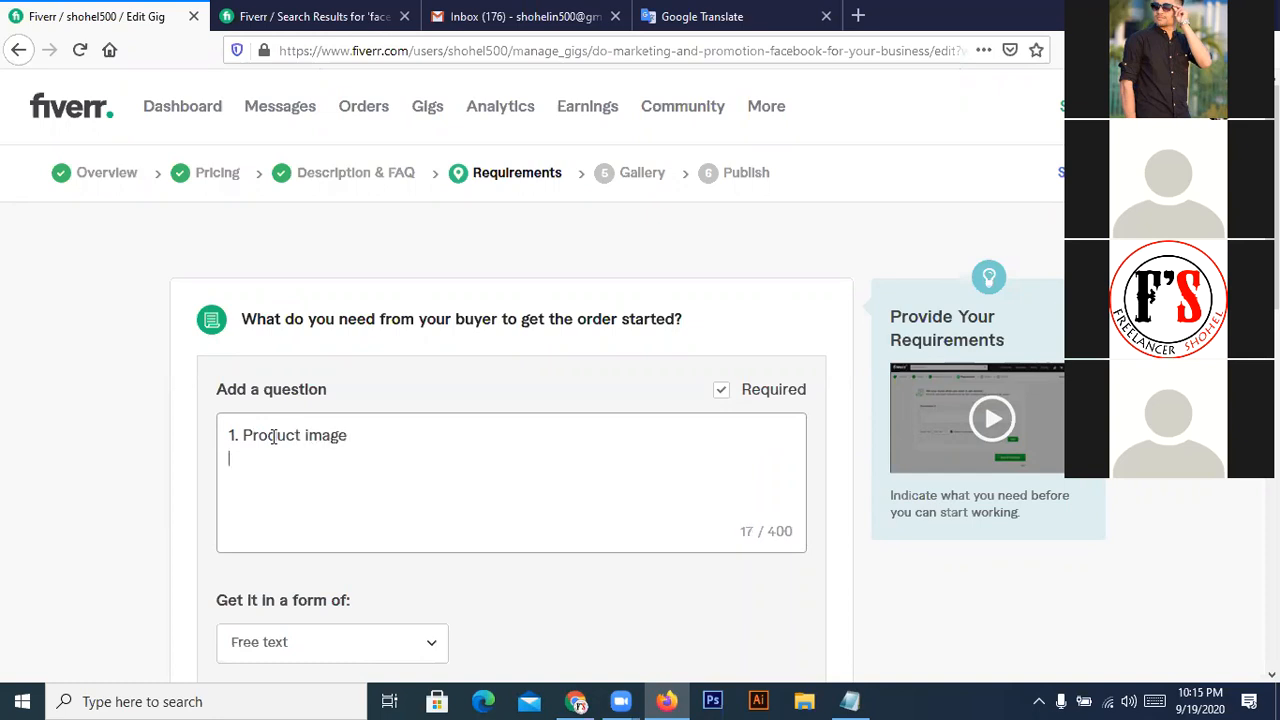
key(Return)
text(2.)
text(Product Link)
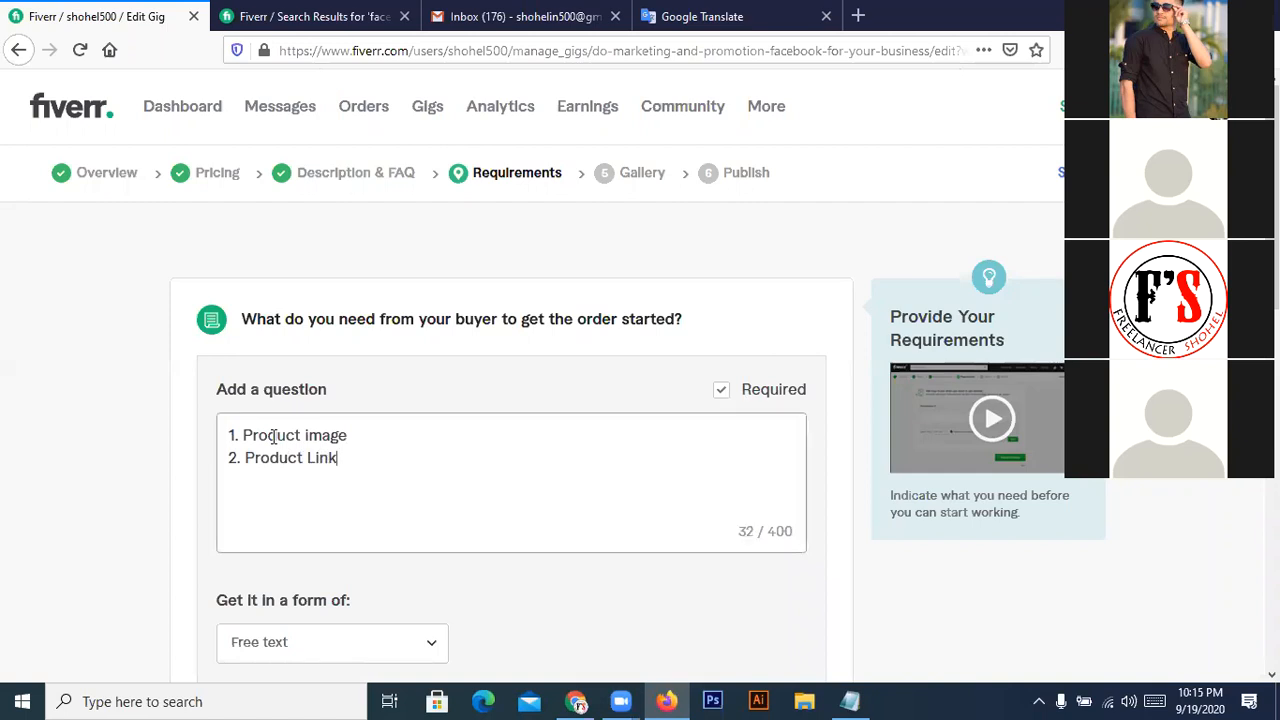
key(Return)
text(3. Product)
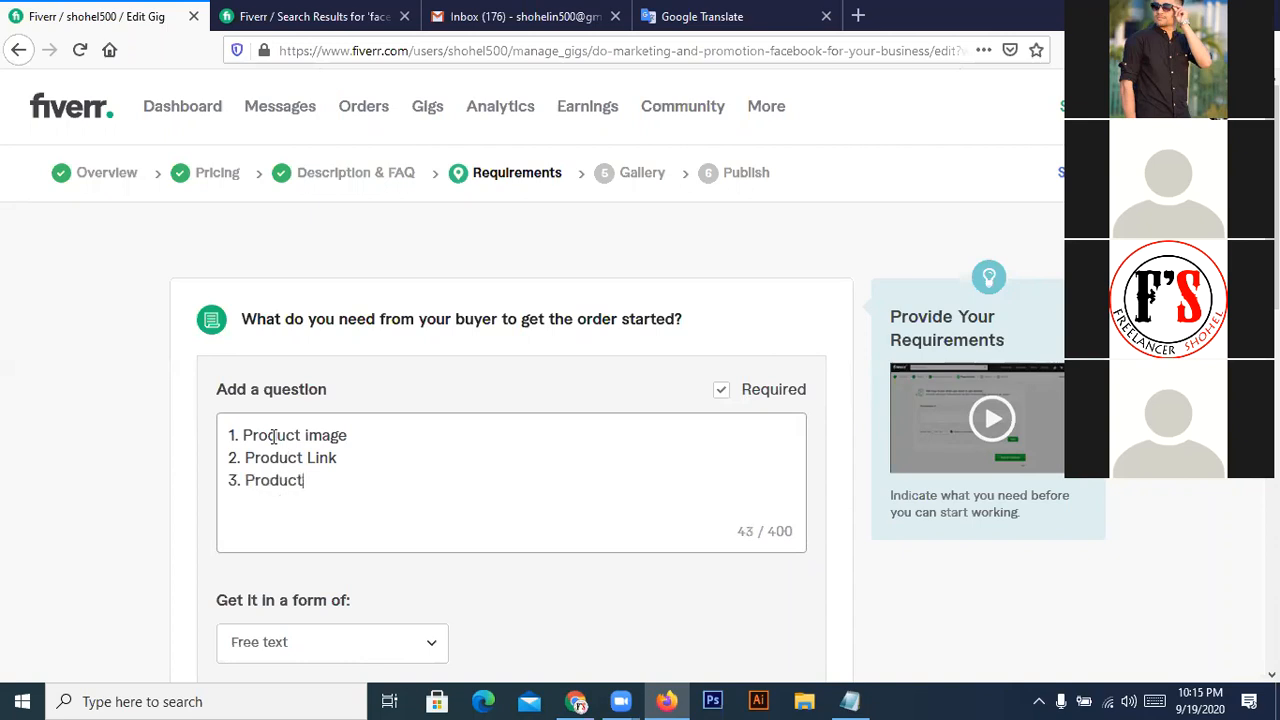
text(Description)
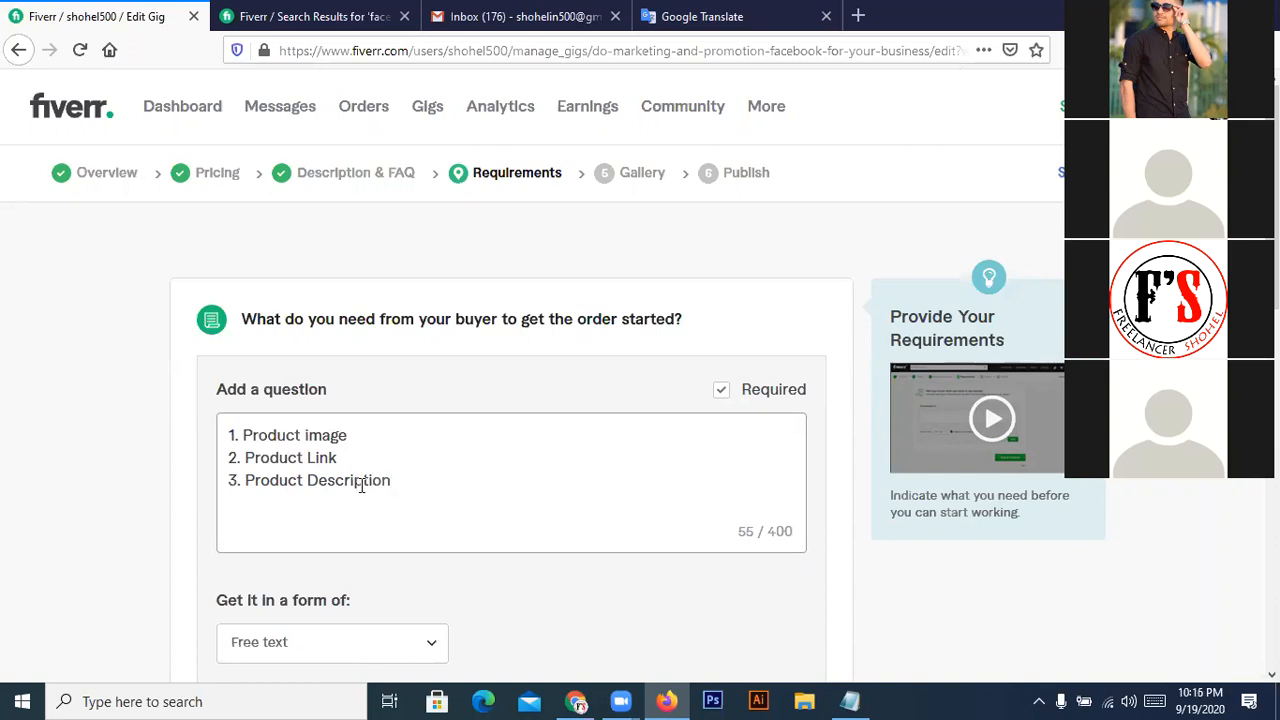
- Set the question's answer form to Attachment and add the question to the requirements
scroll(410, 474, down, 1)
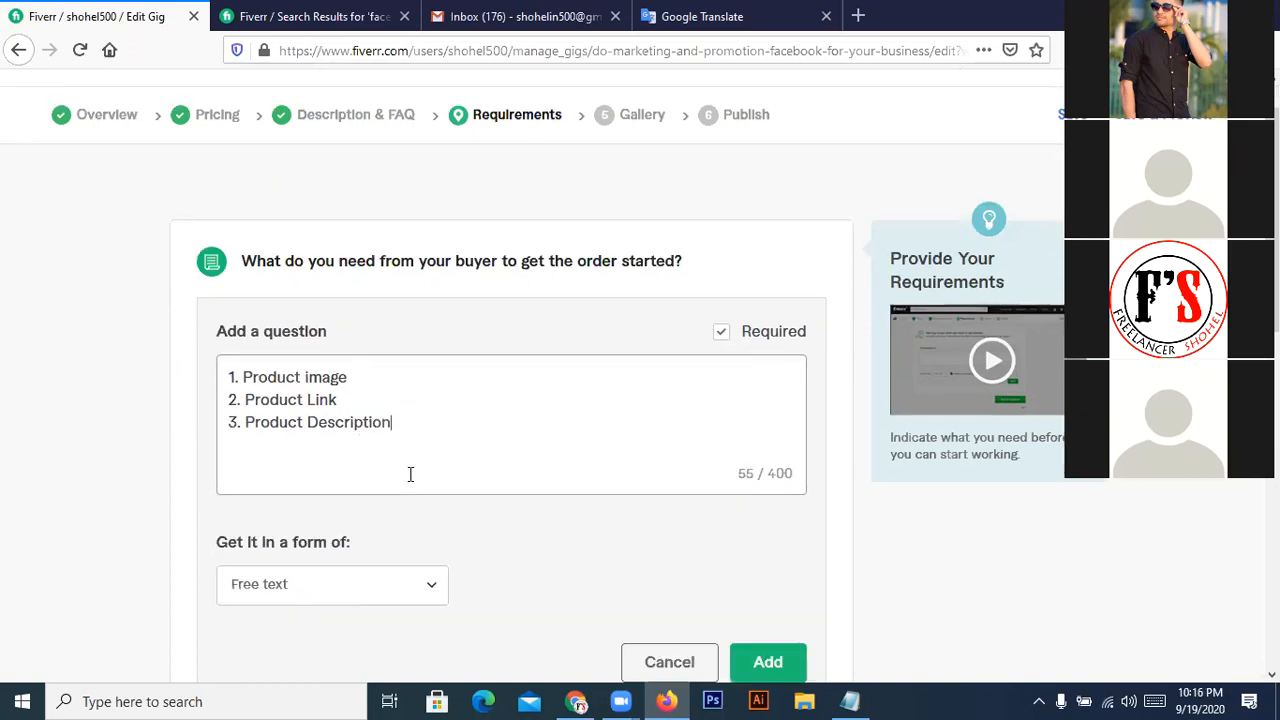
scroll(410, 474, down, 2)
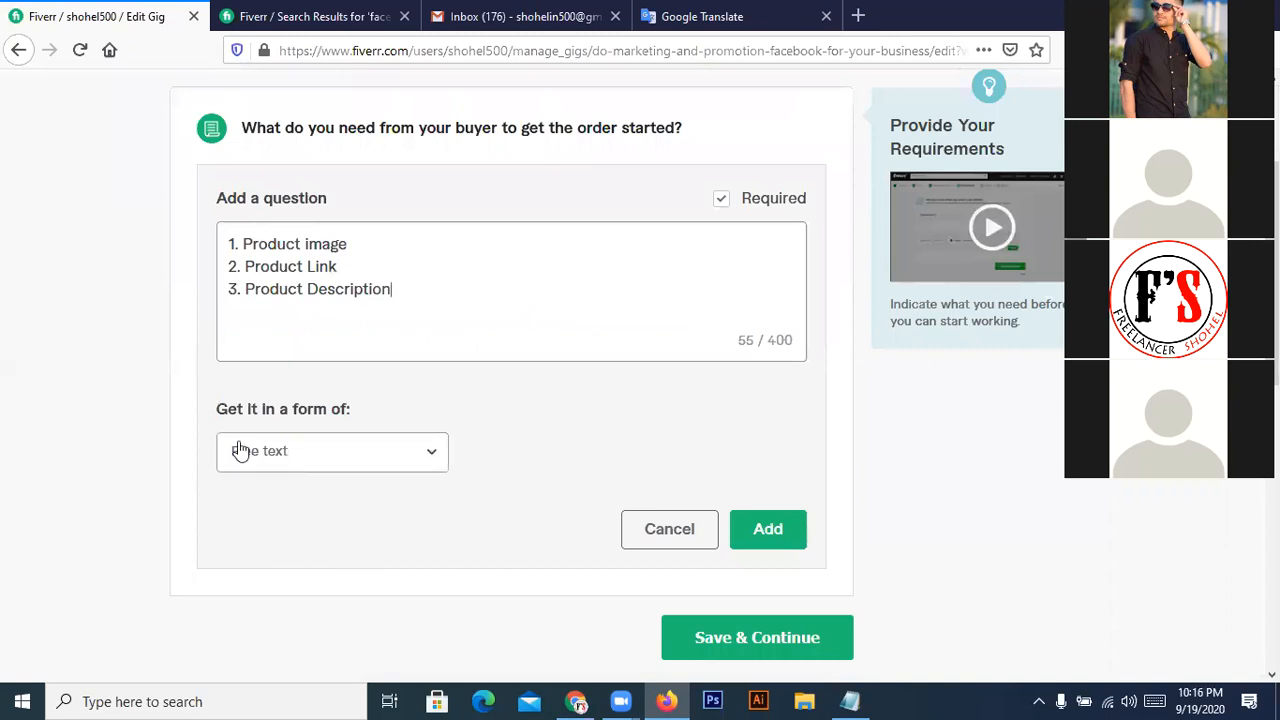
click(340, 462)
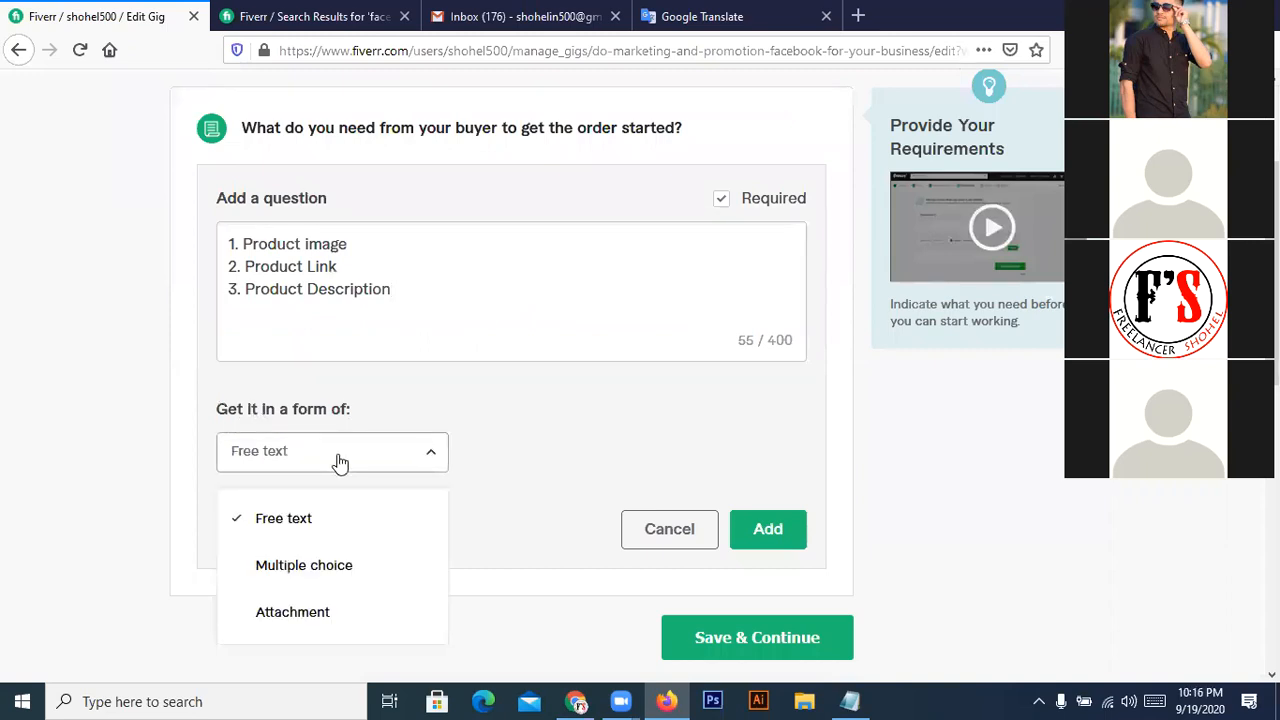
click(278, 614)
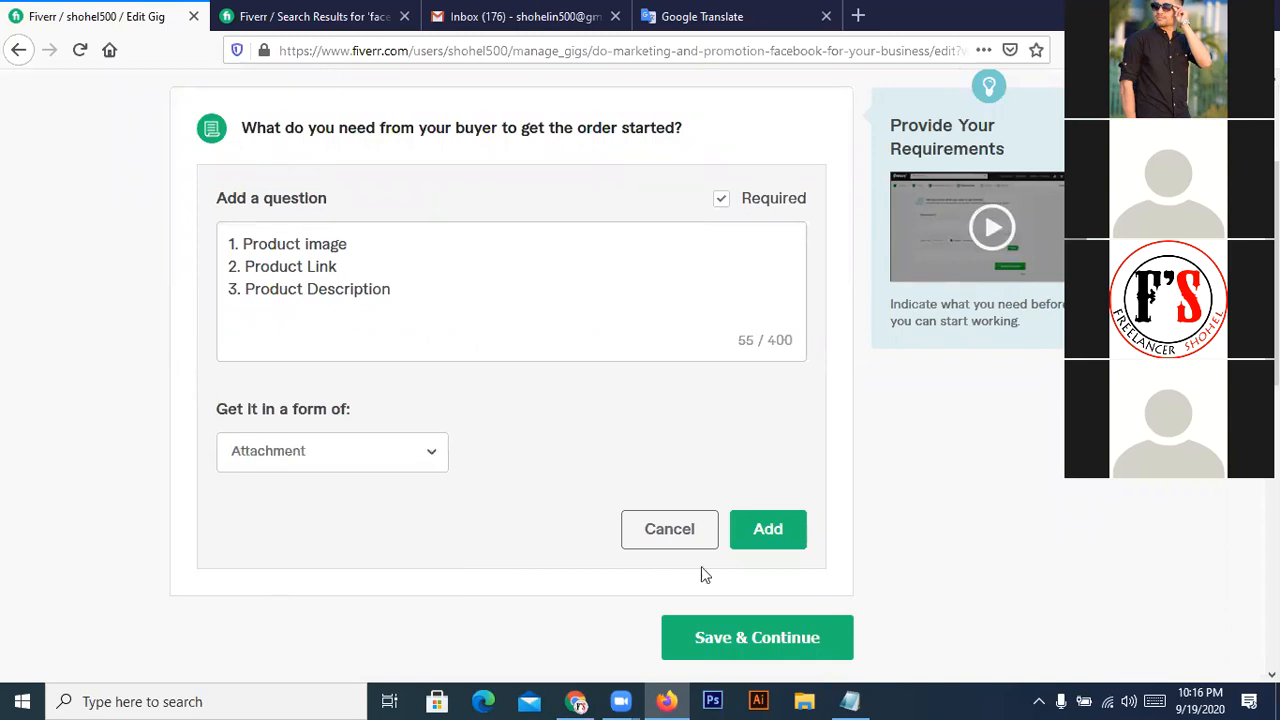
click(755, 538)
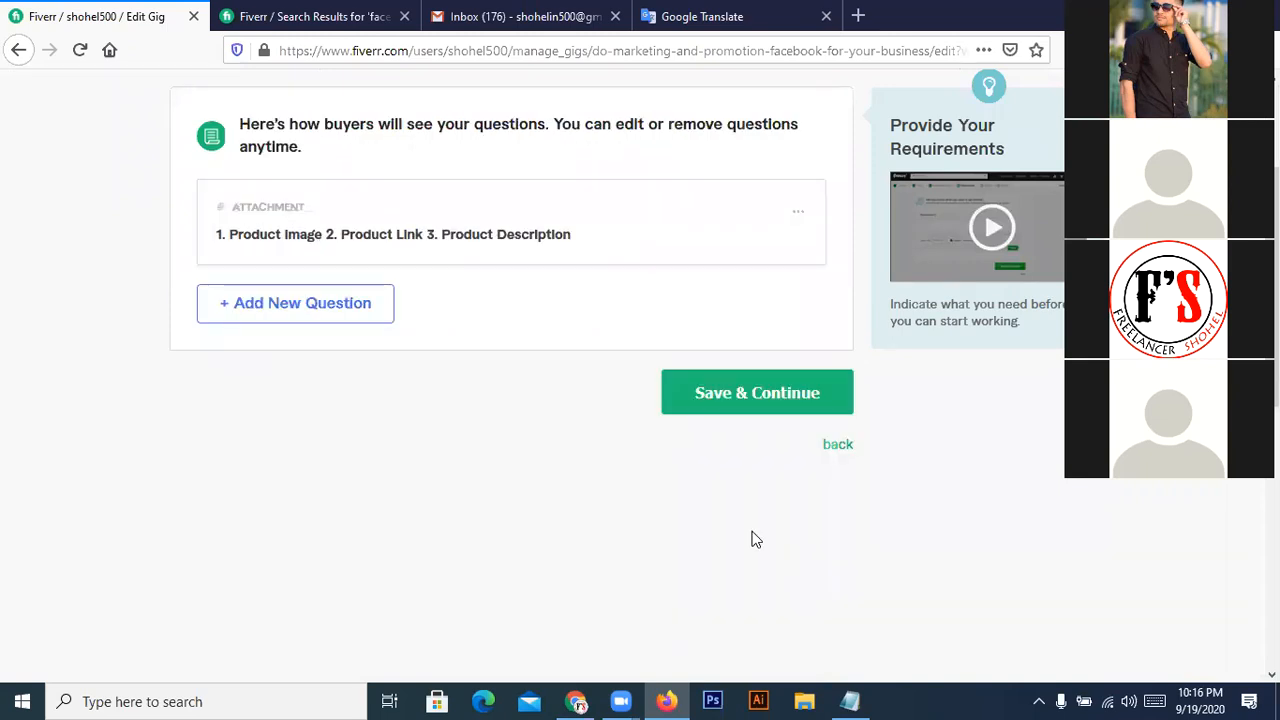
- Save the requirements and go to the Gig Photos section of the gallery
click(703, 399)
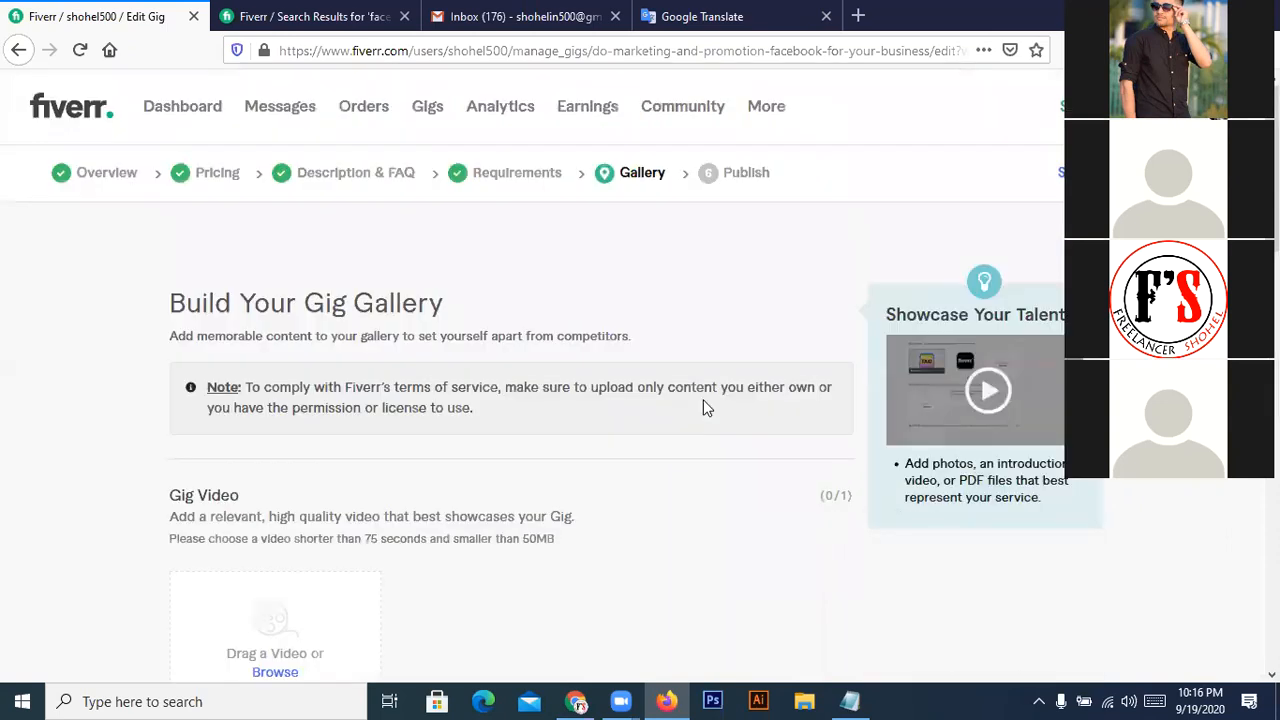
scroll(678, 332, down, 3)
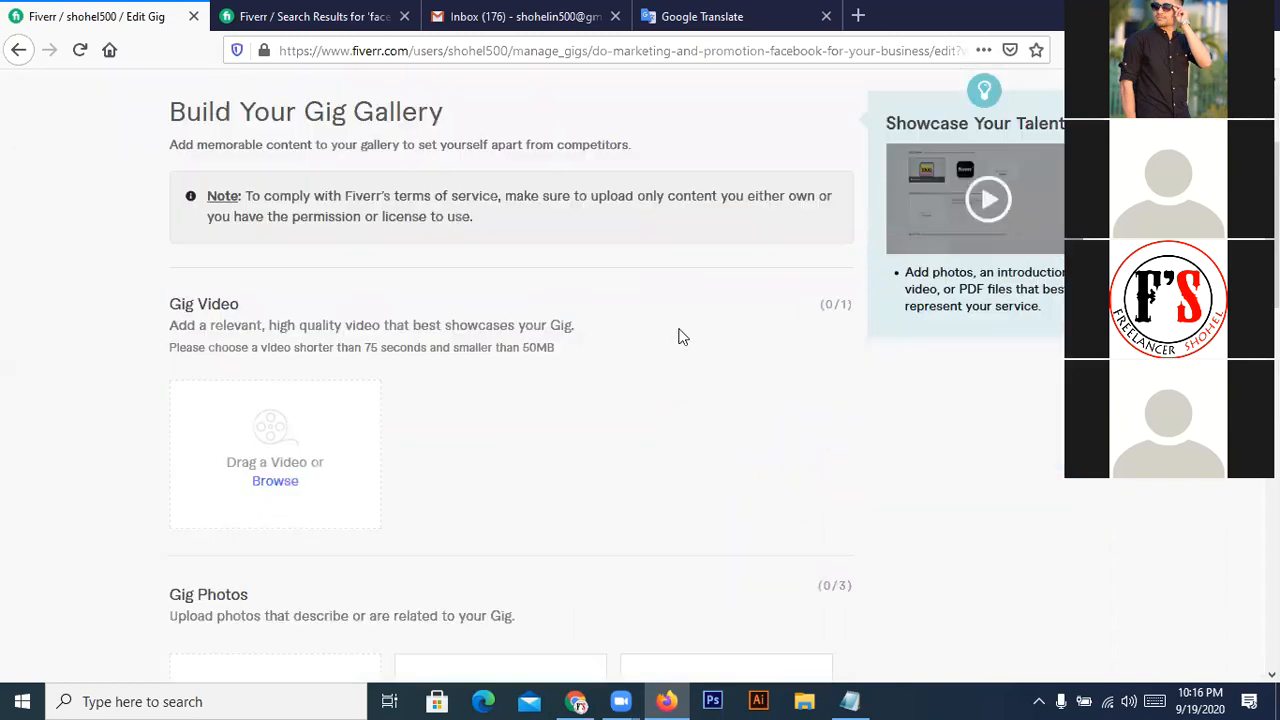
scroll(675, 332, down, 3)
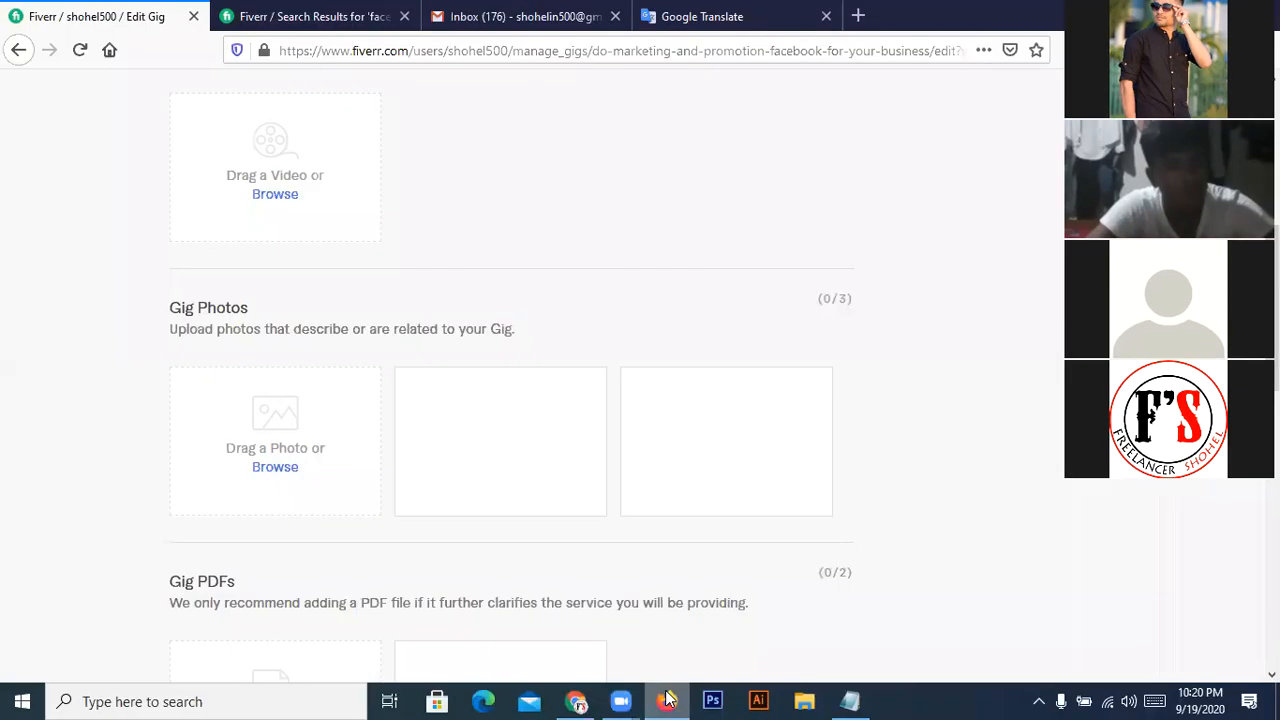
click(668, 700)
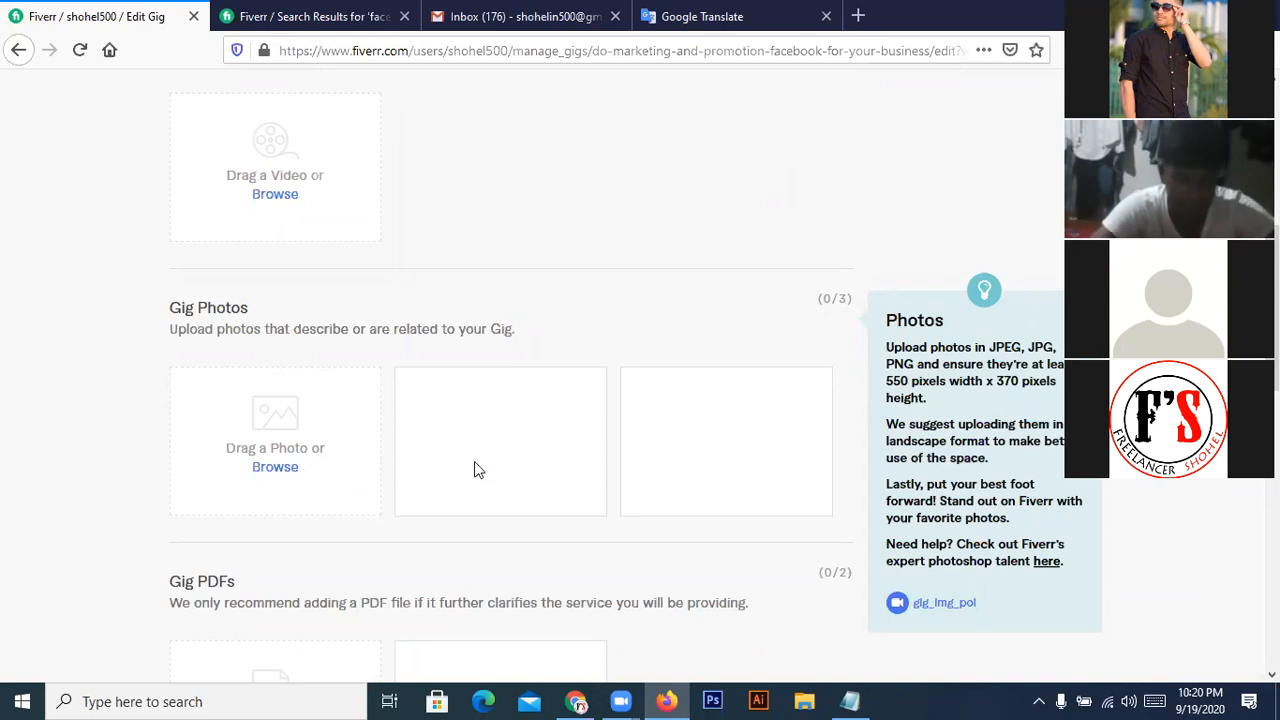
triple_click(1197, 603)
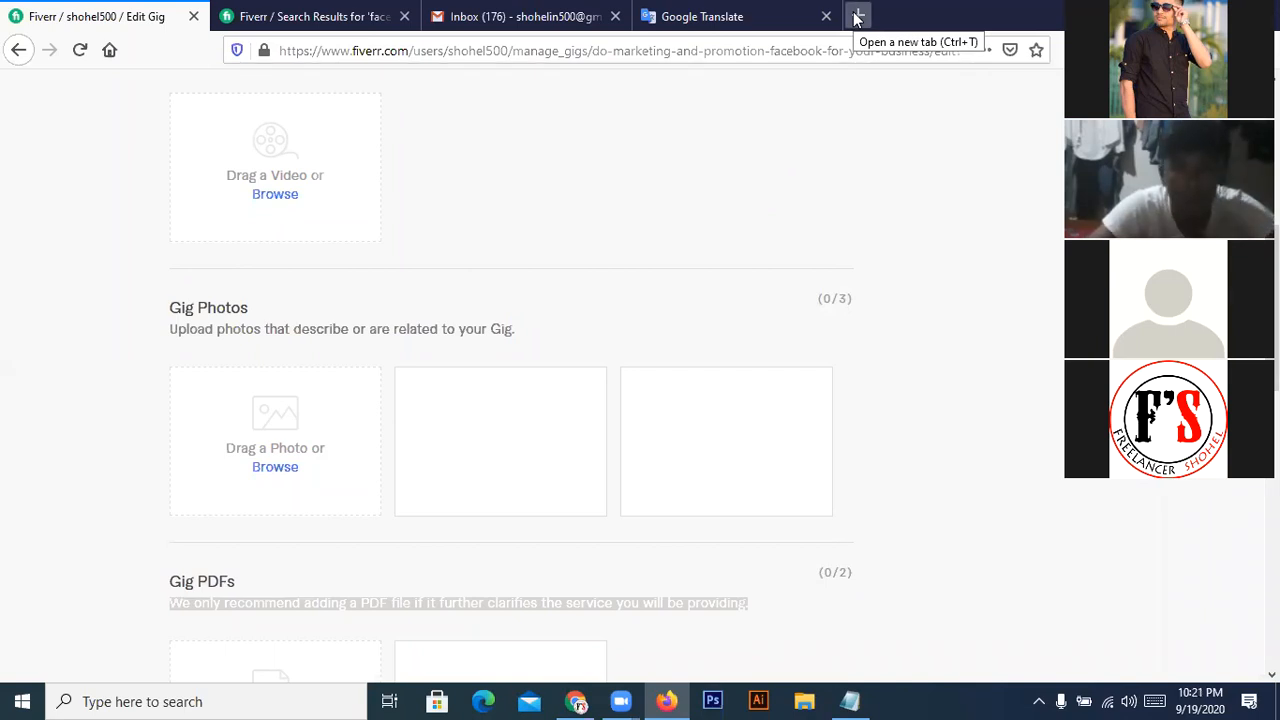
- Switch to Canva in Chrome and create a new design with custom dimensions of 550 × 370 px
click(579, 701)
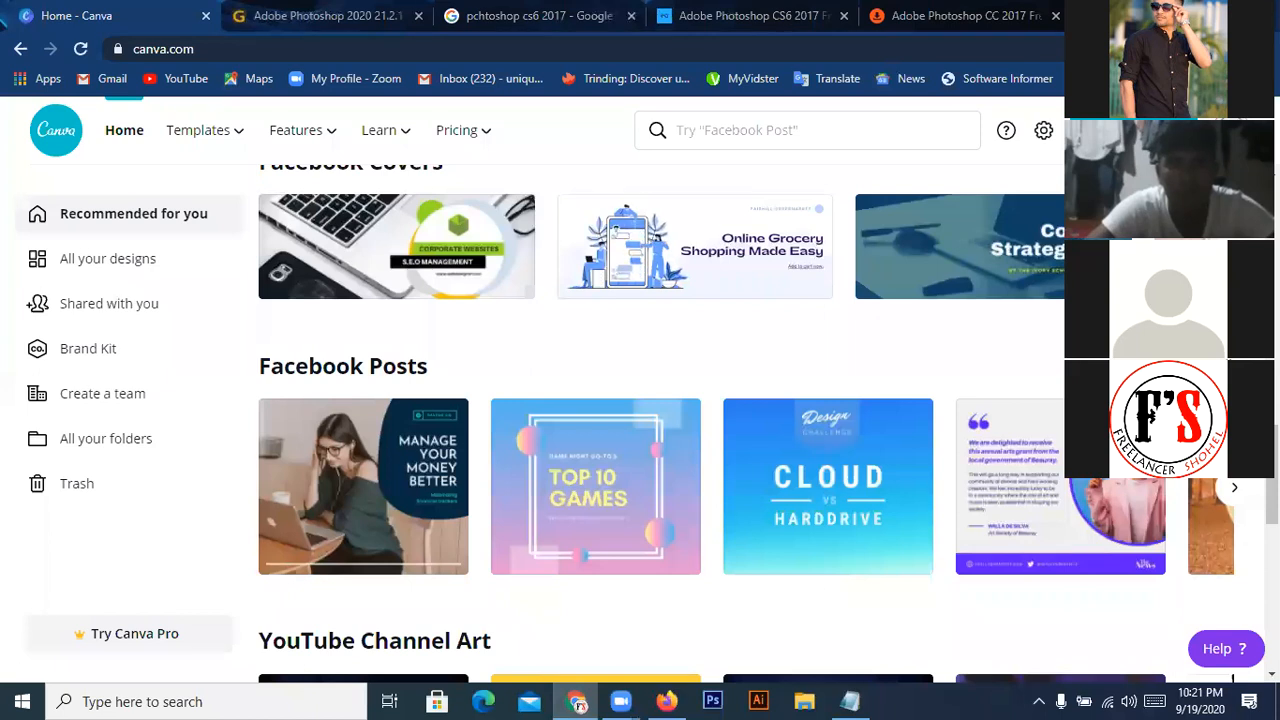
click(1132, 130)
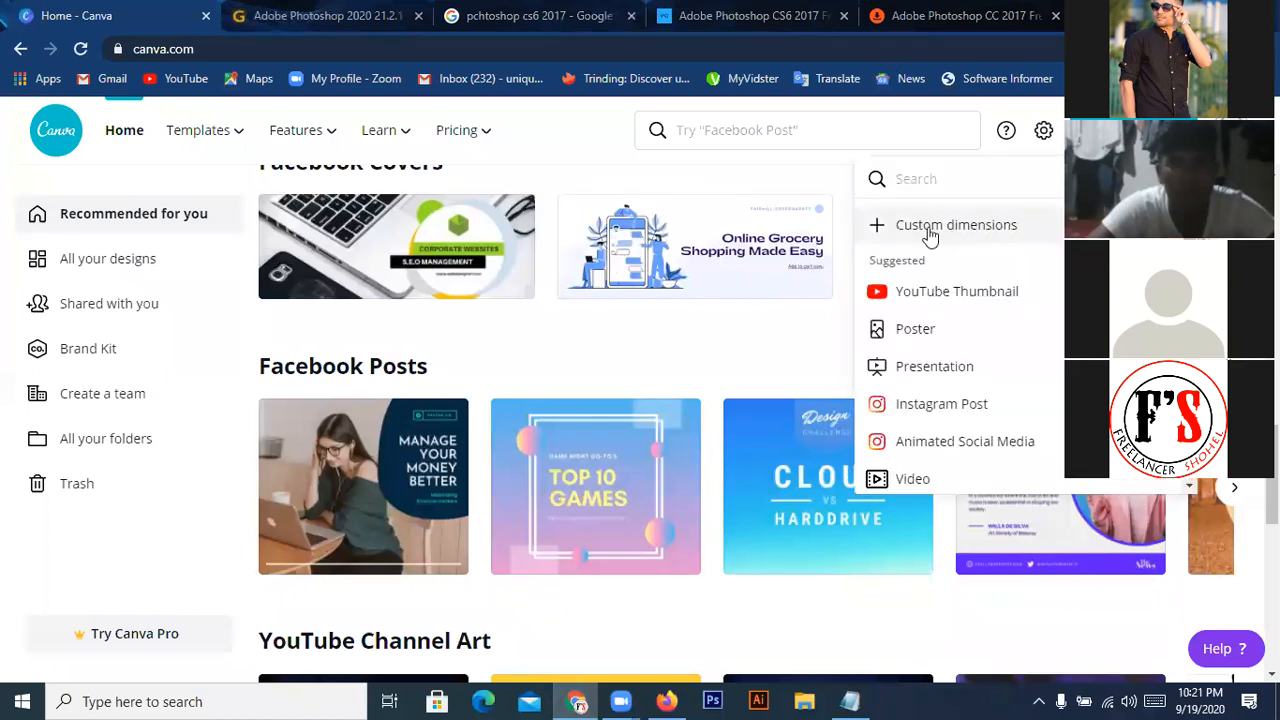
click(975, 226)
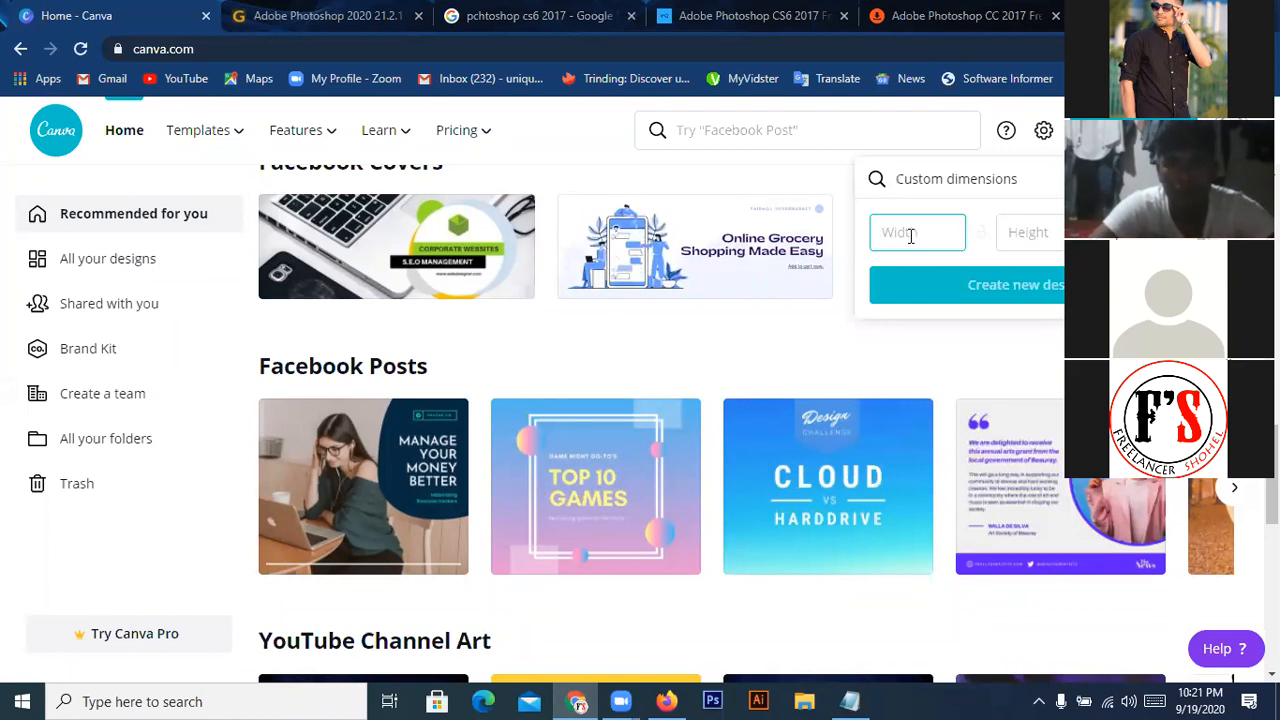
text(550)
click(1030, 233)
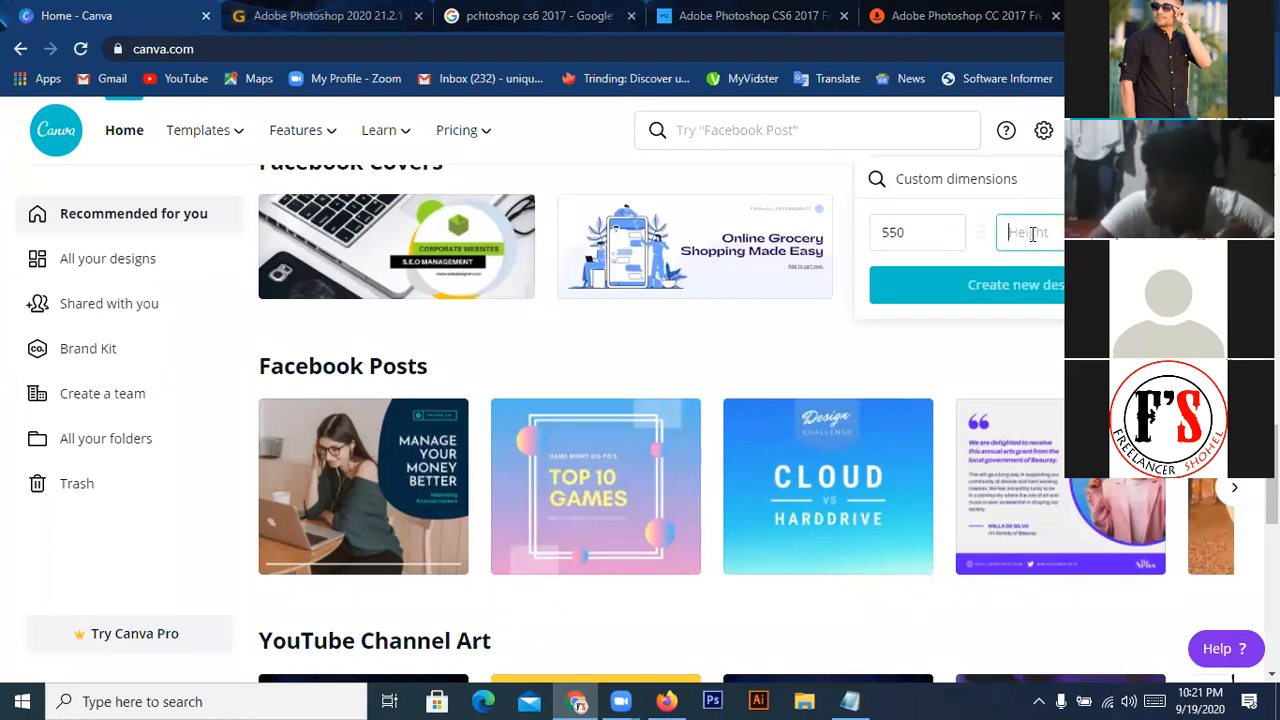
text(370)
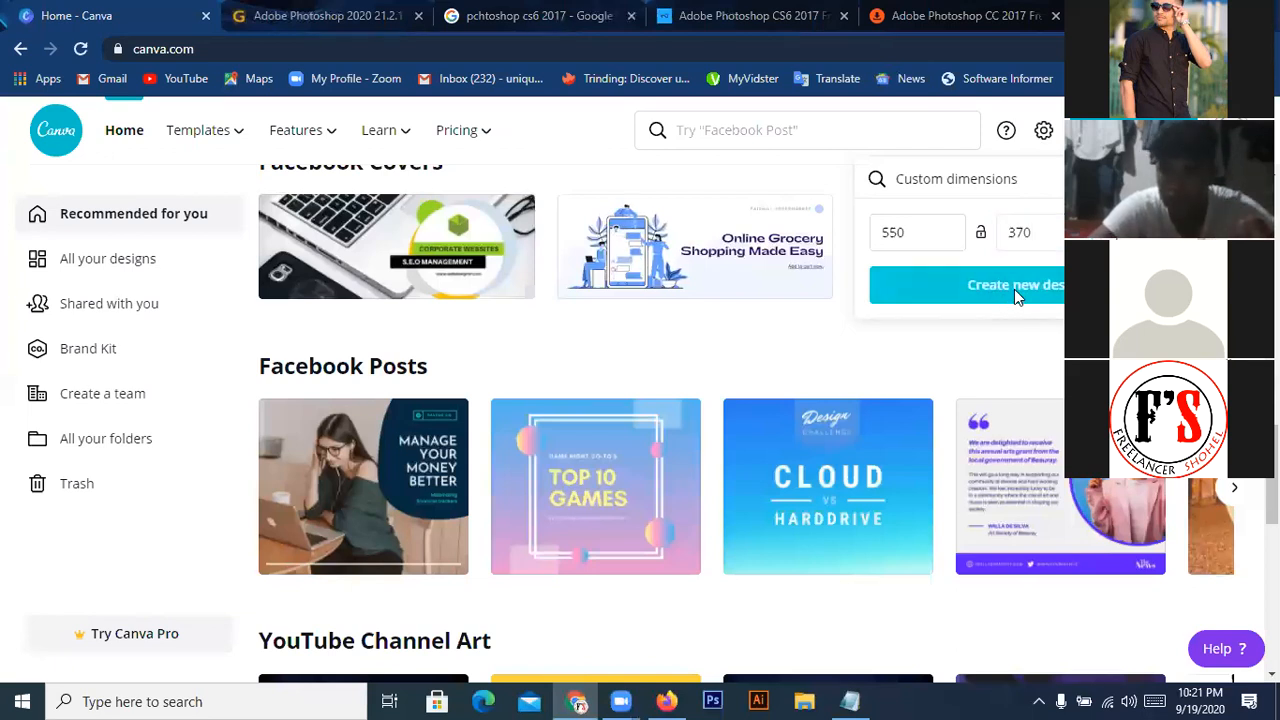
click(1015, 287)
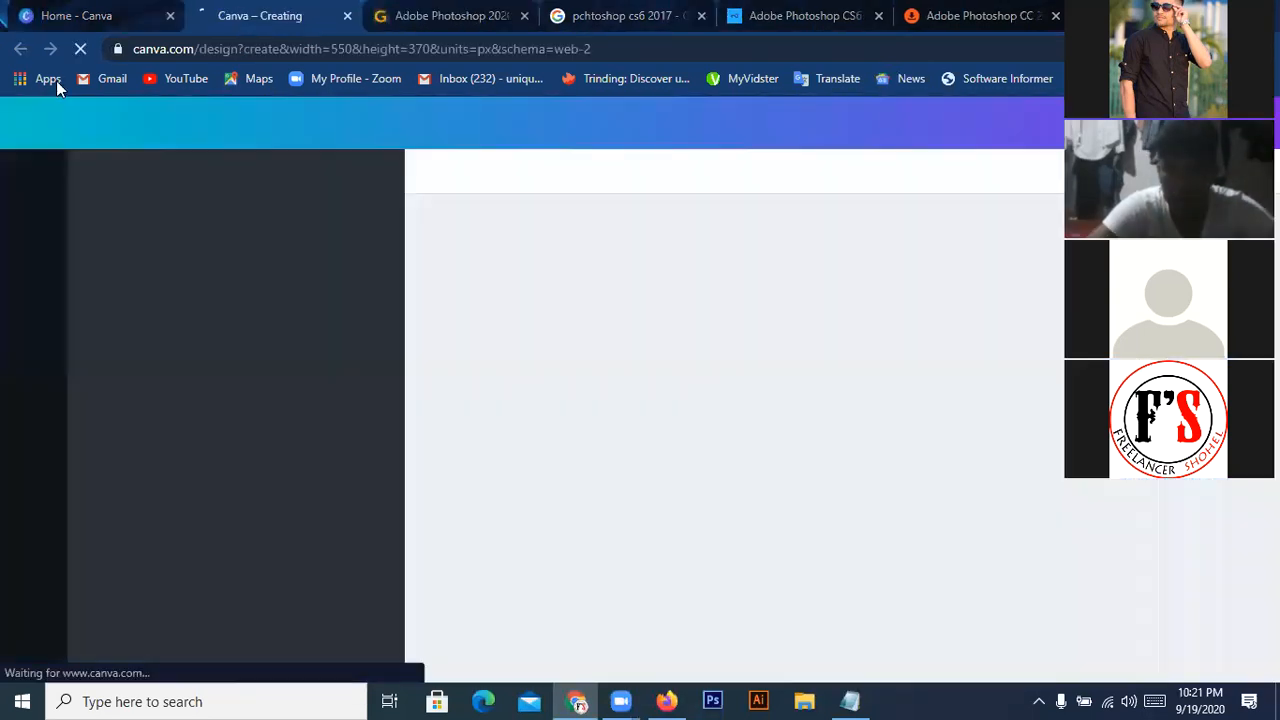
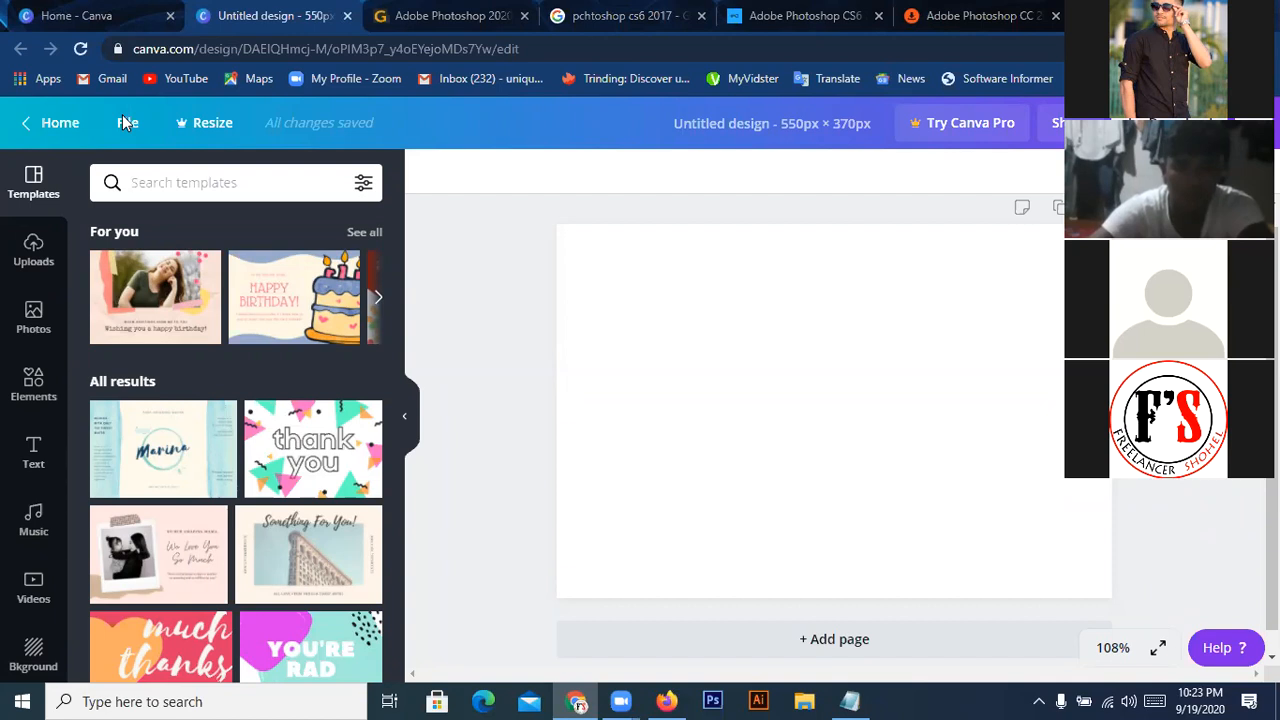
- Show the full collection of Lines in the Elements library and browse through it
click(33, 392)
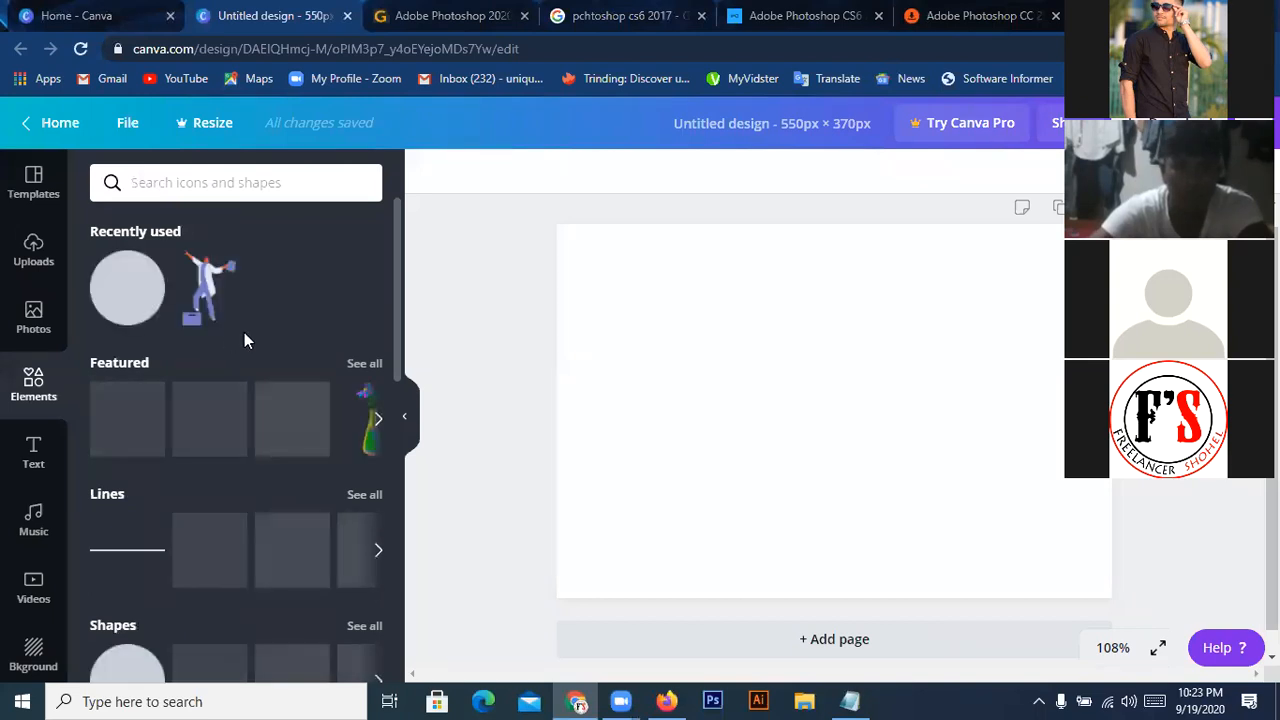
click(366, 494)
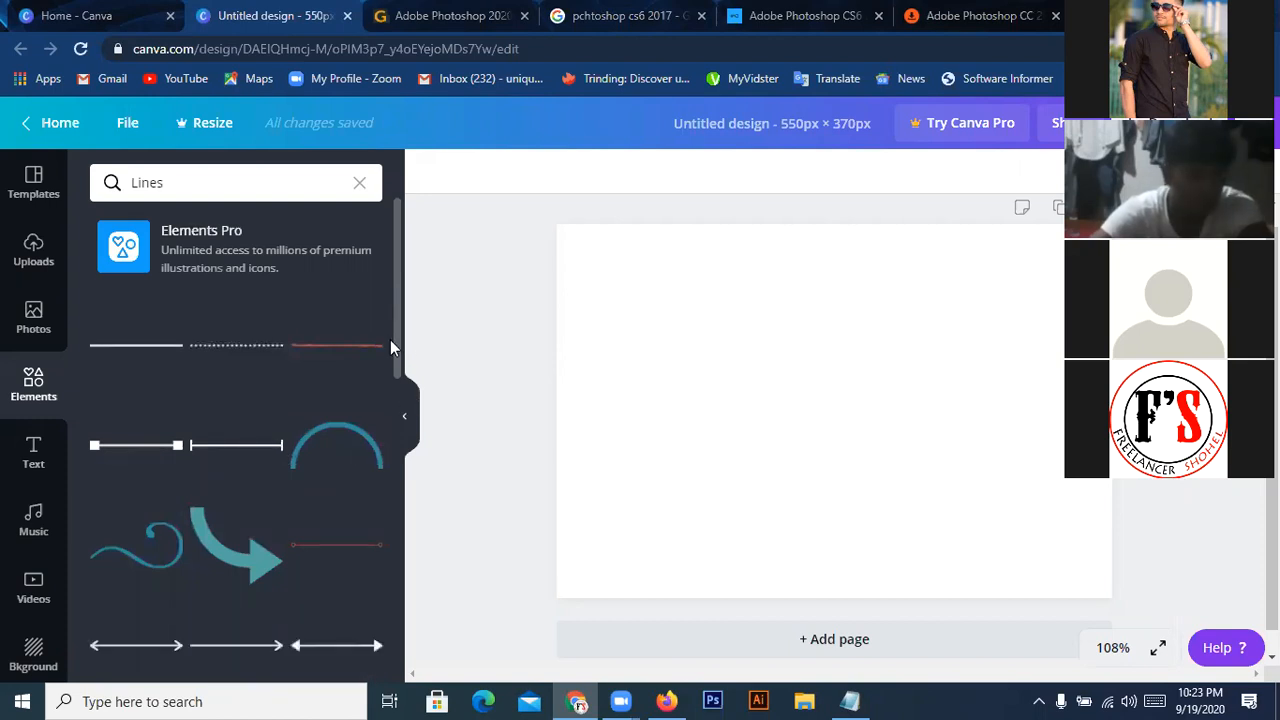
drag(395, 365, 400, 537)
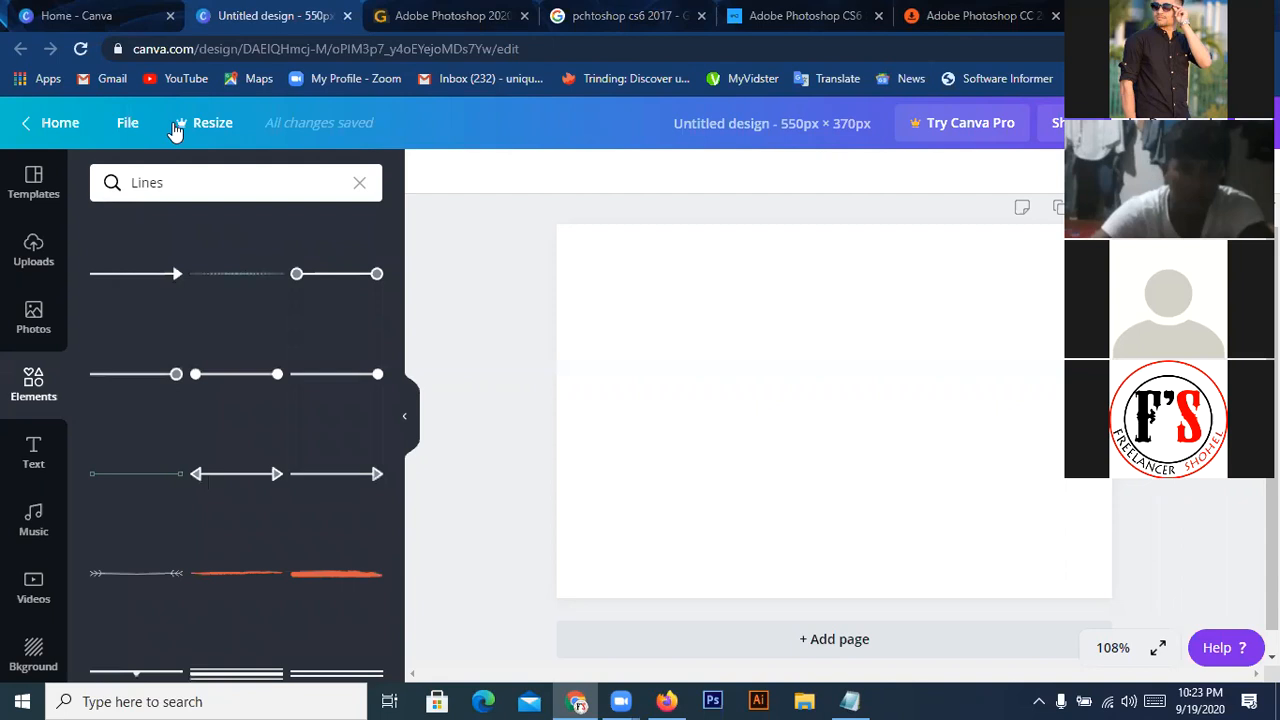
- Close the four Photoshop-related browser tabs, keeping only the Canva ones open
click(701, 17)
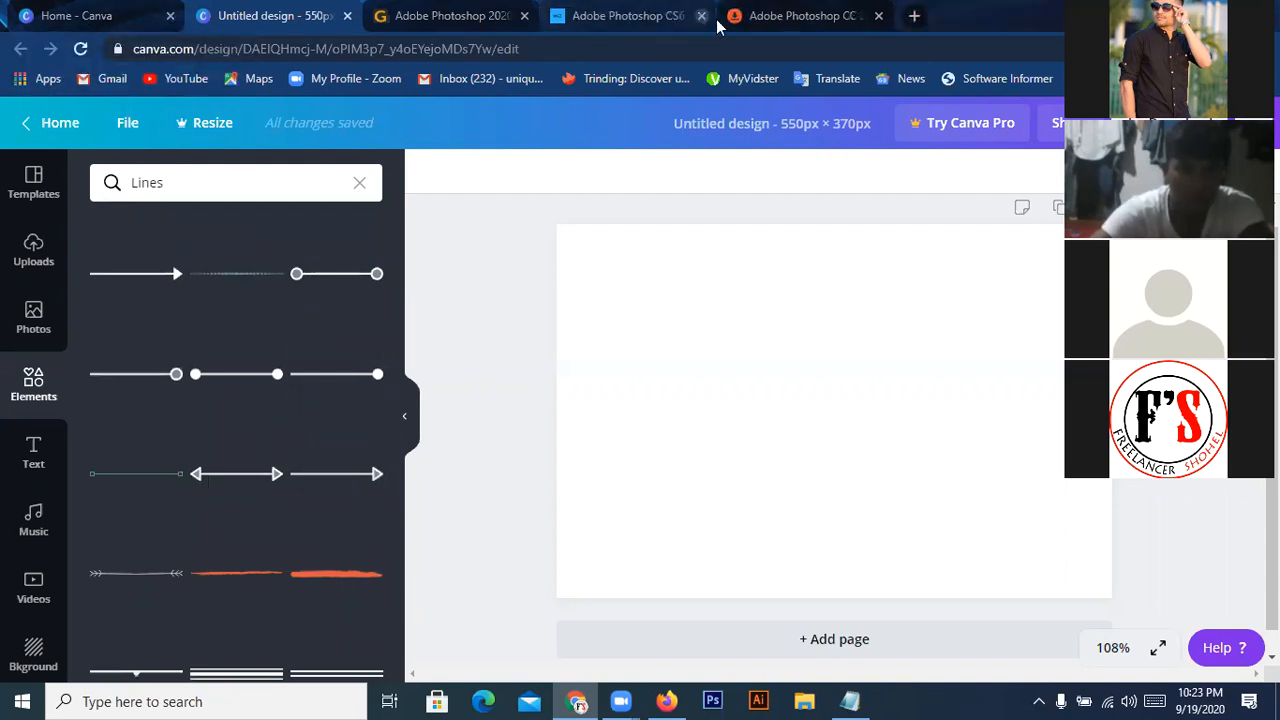
click(701, 17)
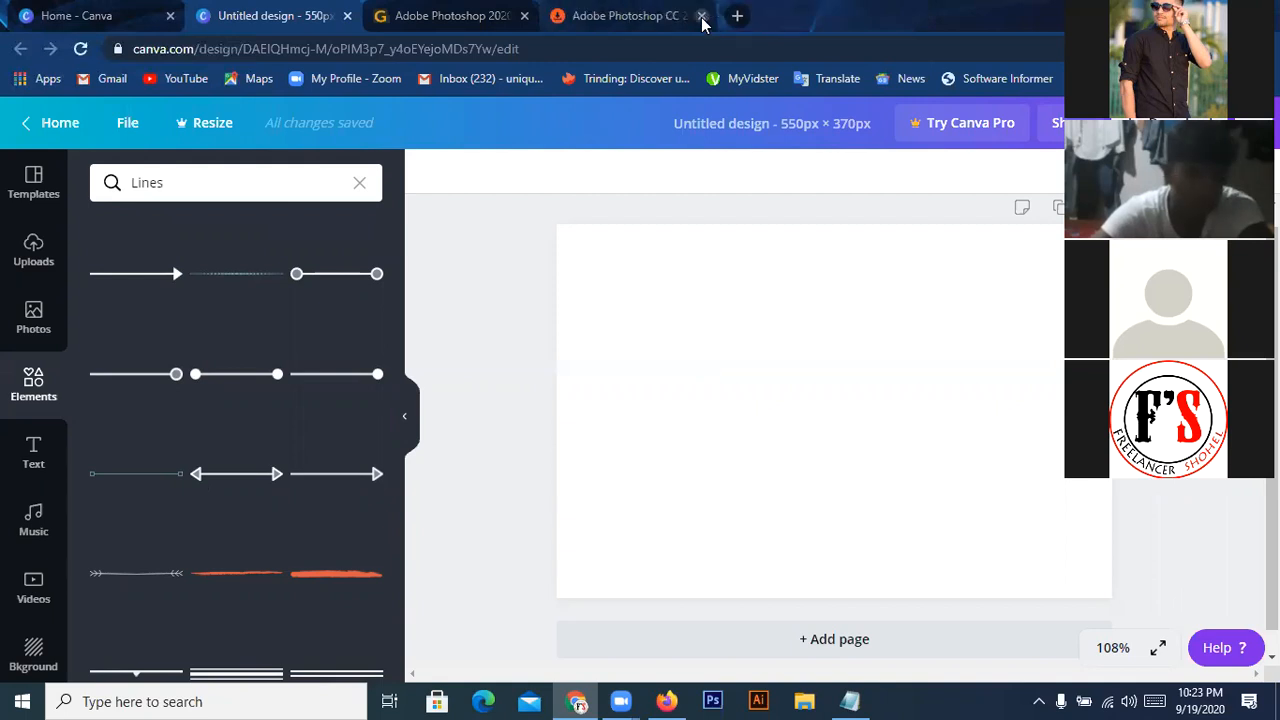
click(701, 17)
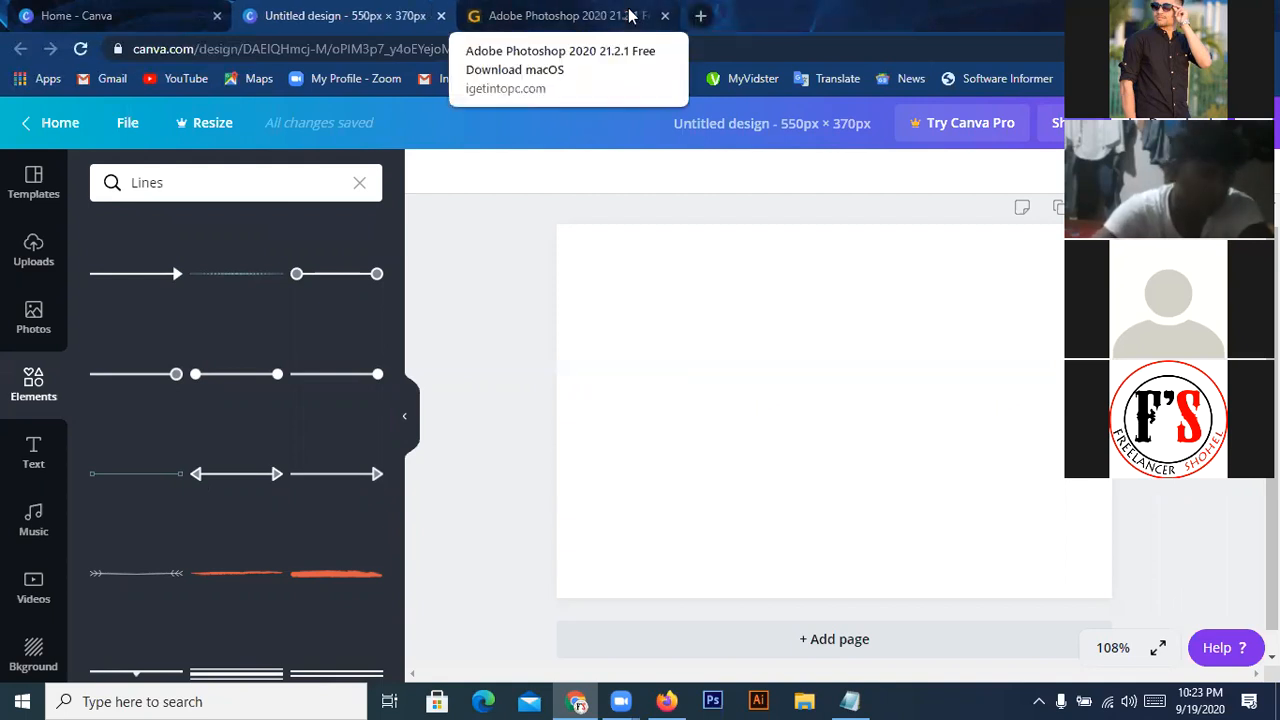
click(665, 16)
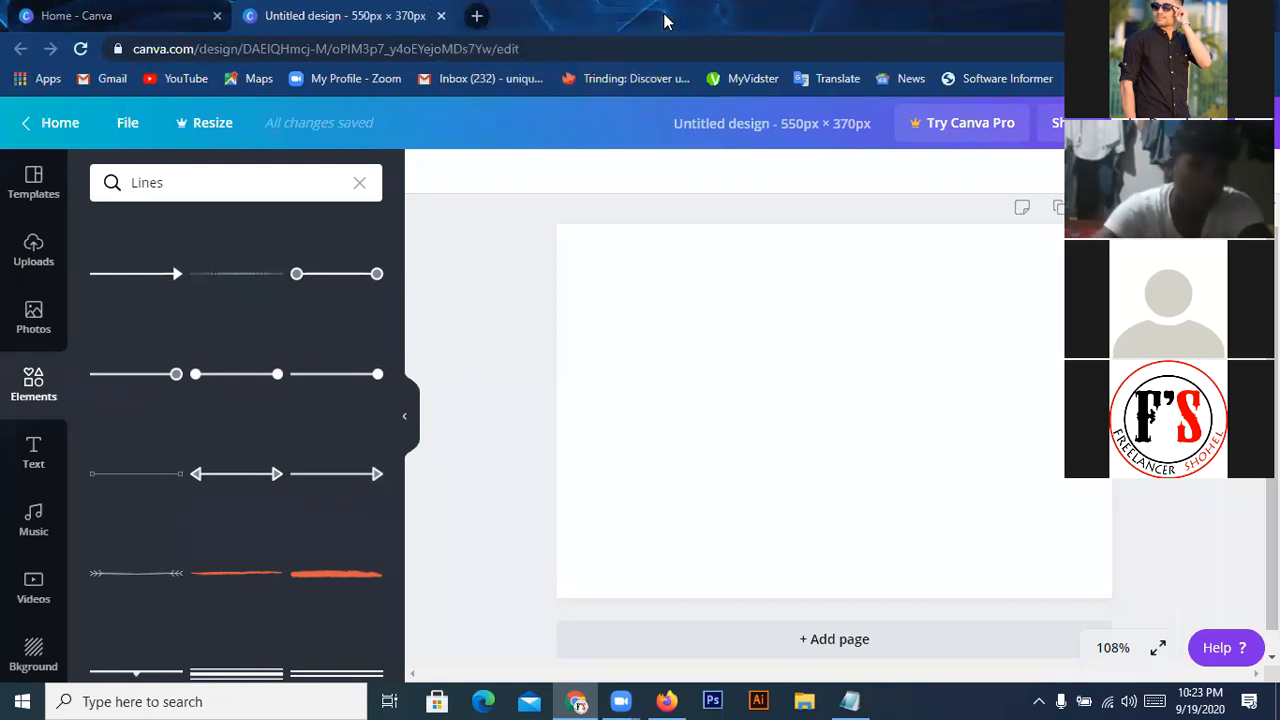
- Add the free white ribbon banner from Lines to the design, move it near the page's upper edge and enlarge it
scroll(304, 385, down, 2)
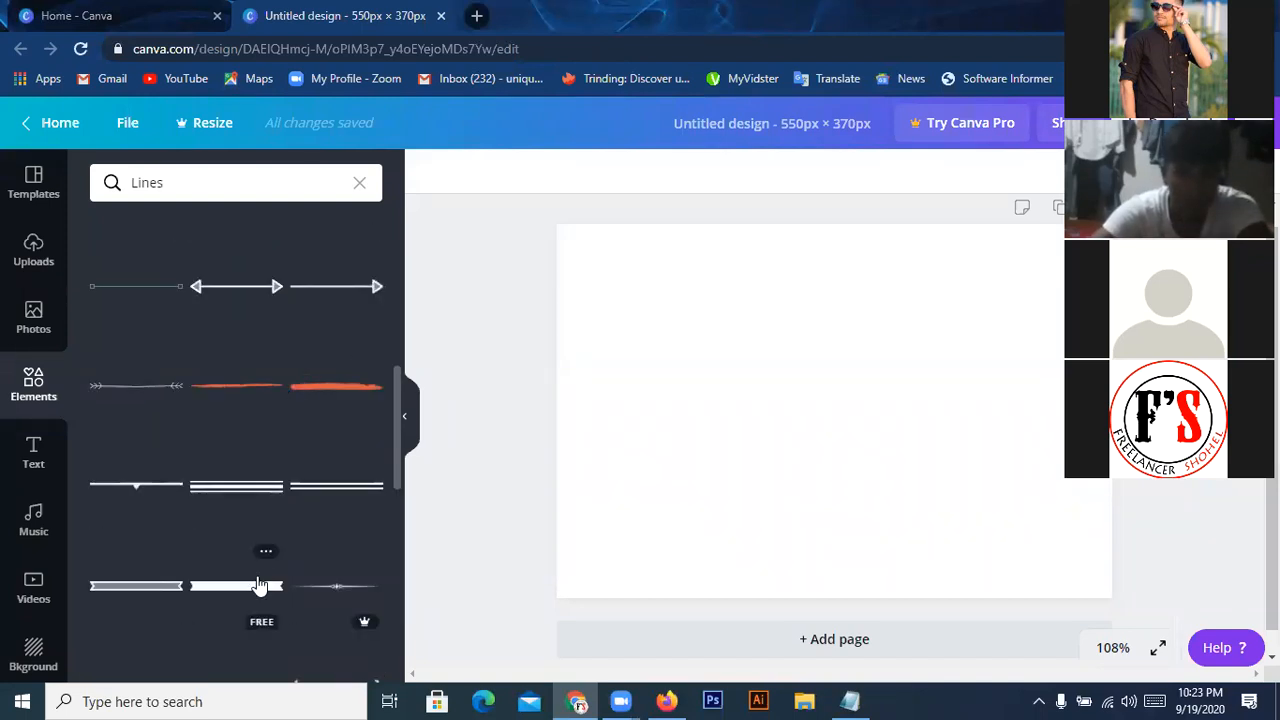
click(248, 597)
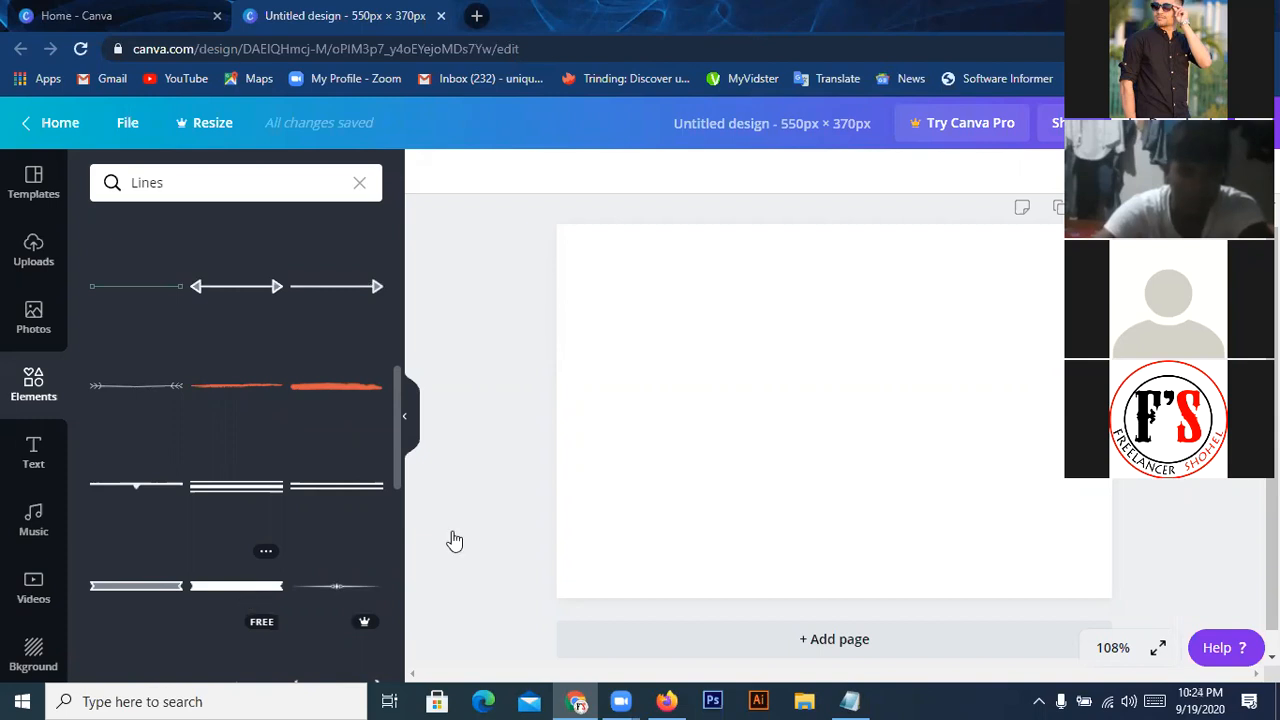
drag(836, 412, 853, 260)
drag(1004, 285, 1035, 289)
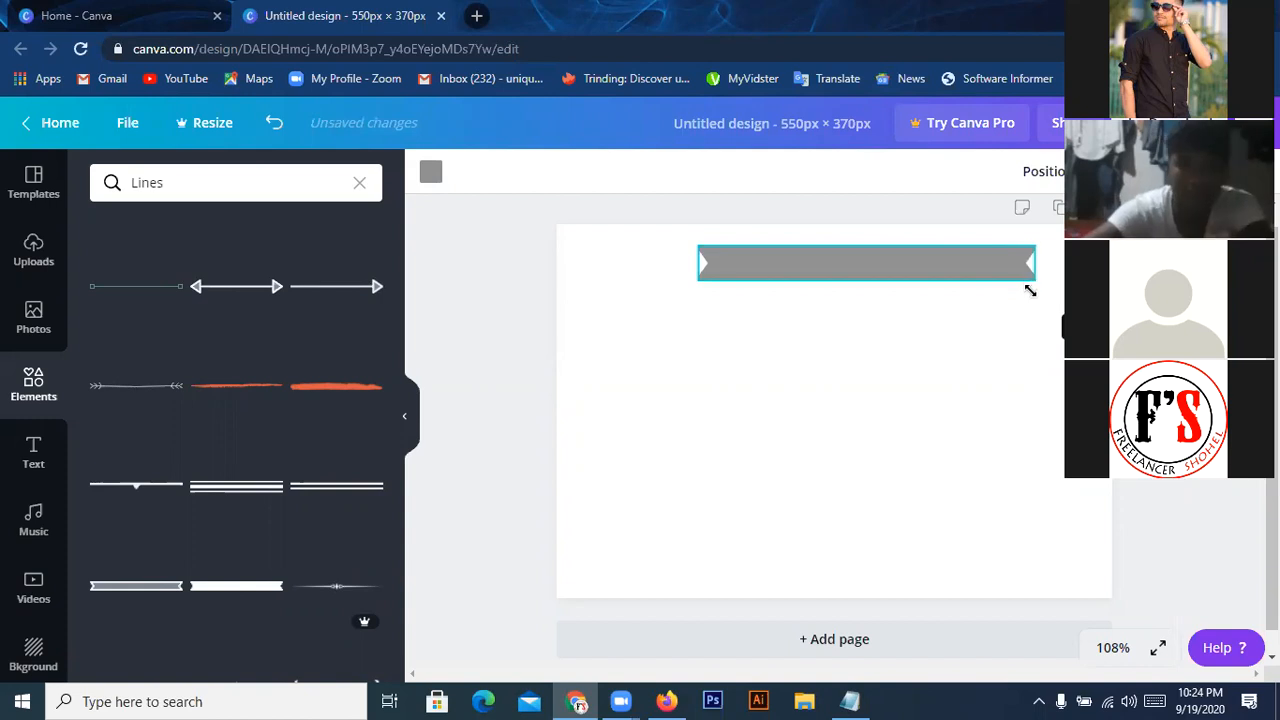
- Recolour the ribbon banner black and move it slightly closer to the page's upper edge
click(430, 176)
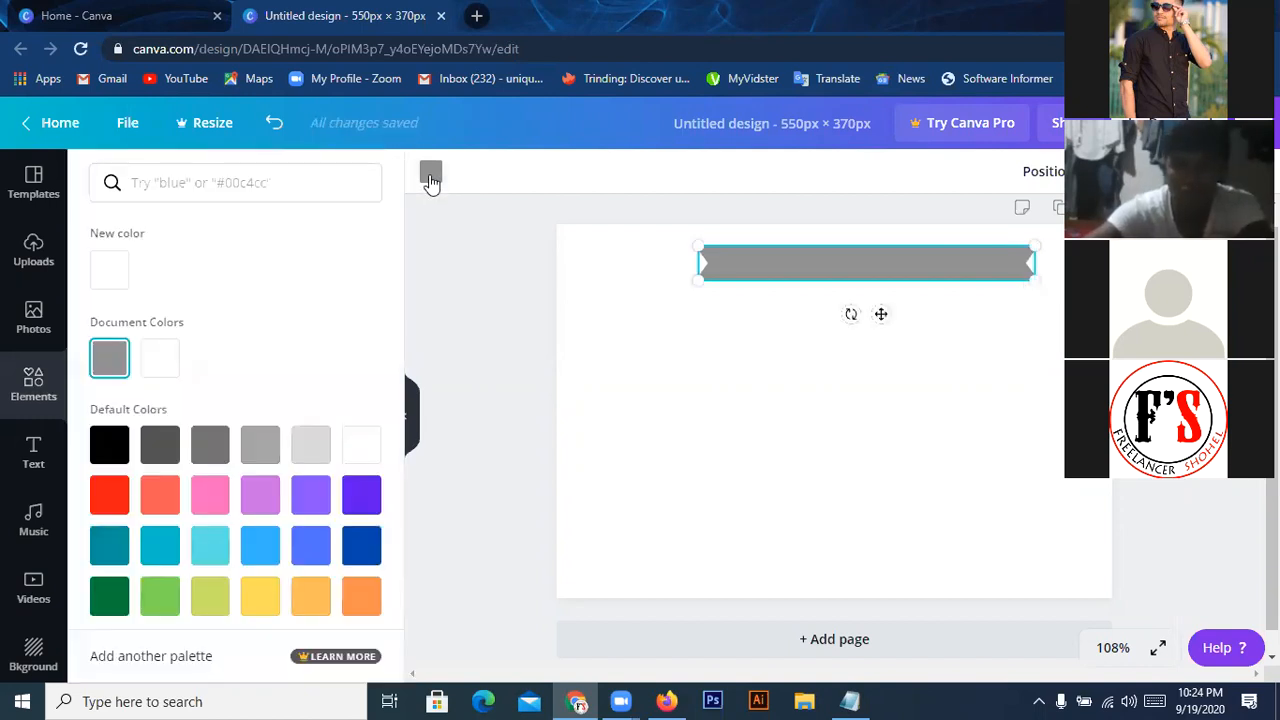
click(110, 446)
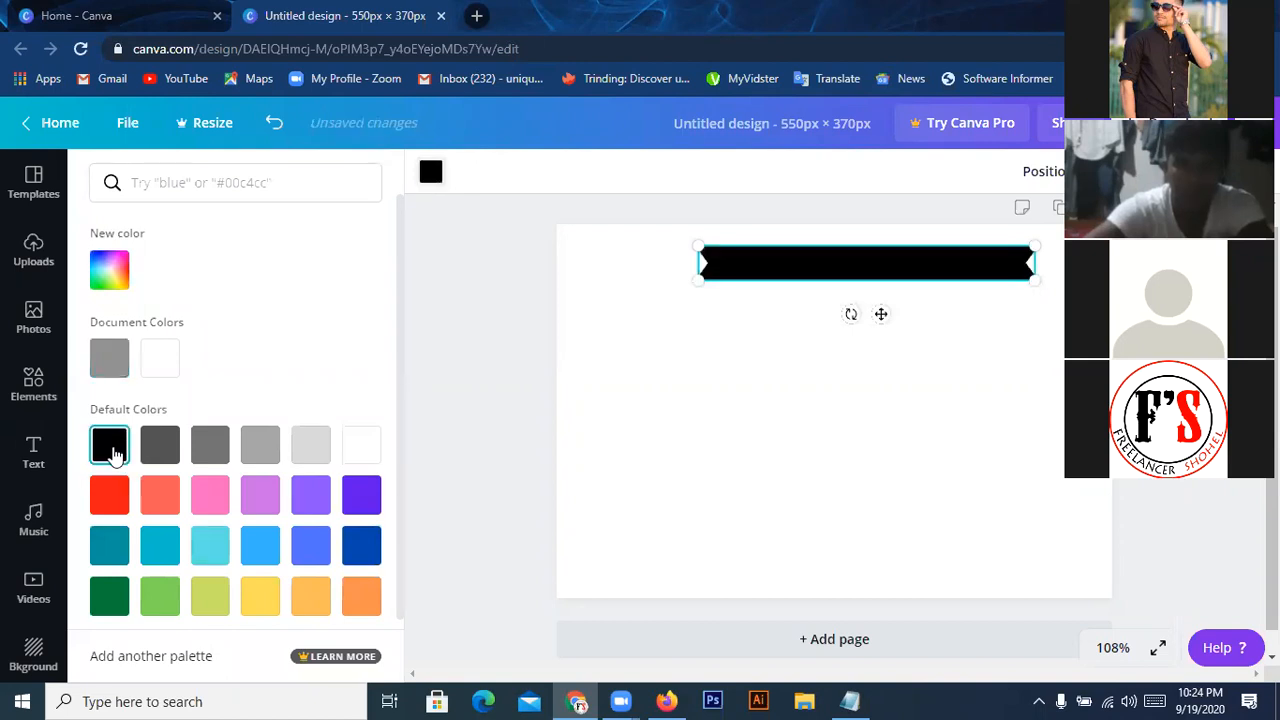
drag(920, 262, 904, 249)
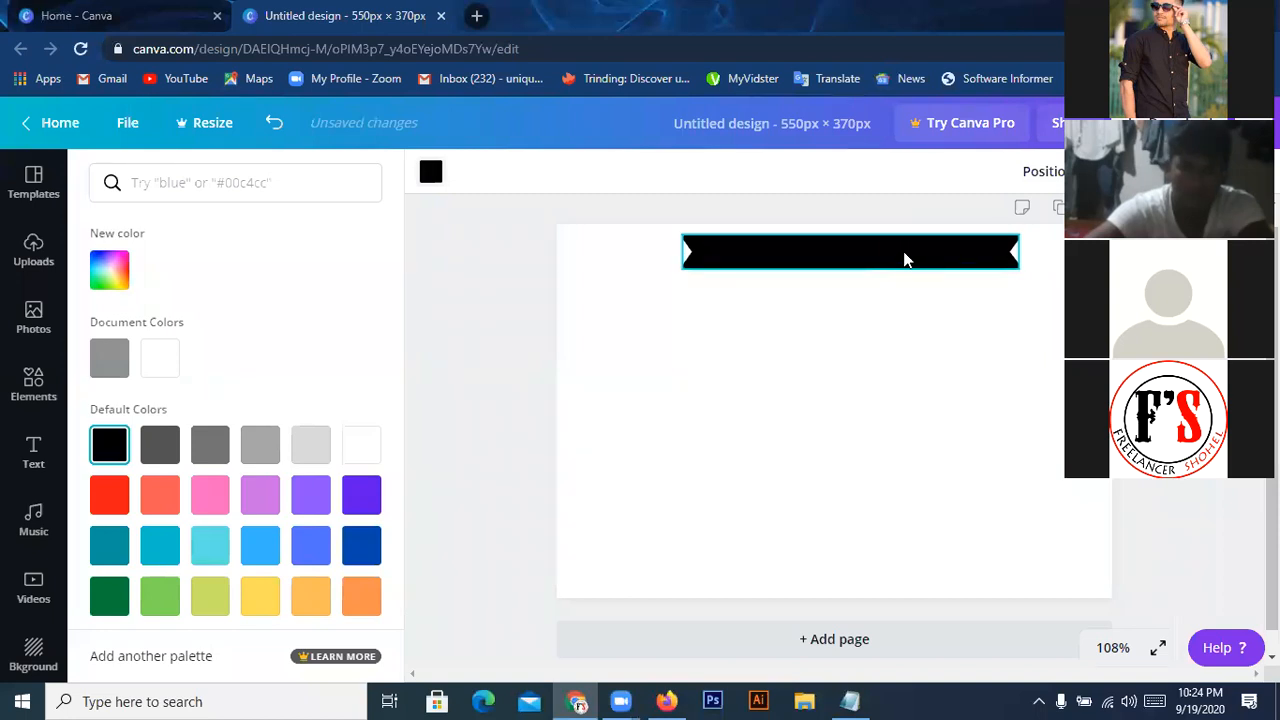
- Add a heading text reading "Expert In" to the page
click(22, 467)
click(22, 467)
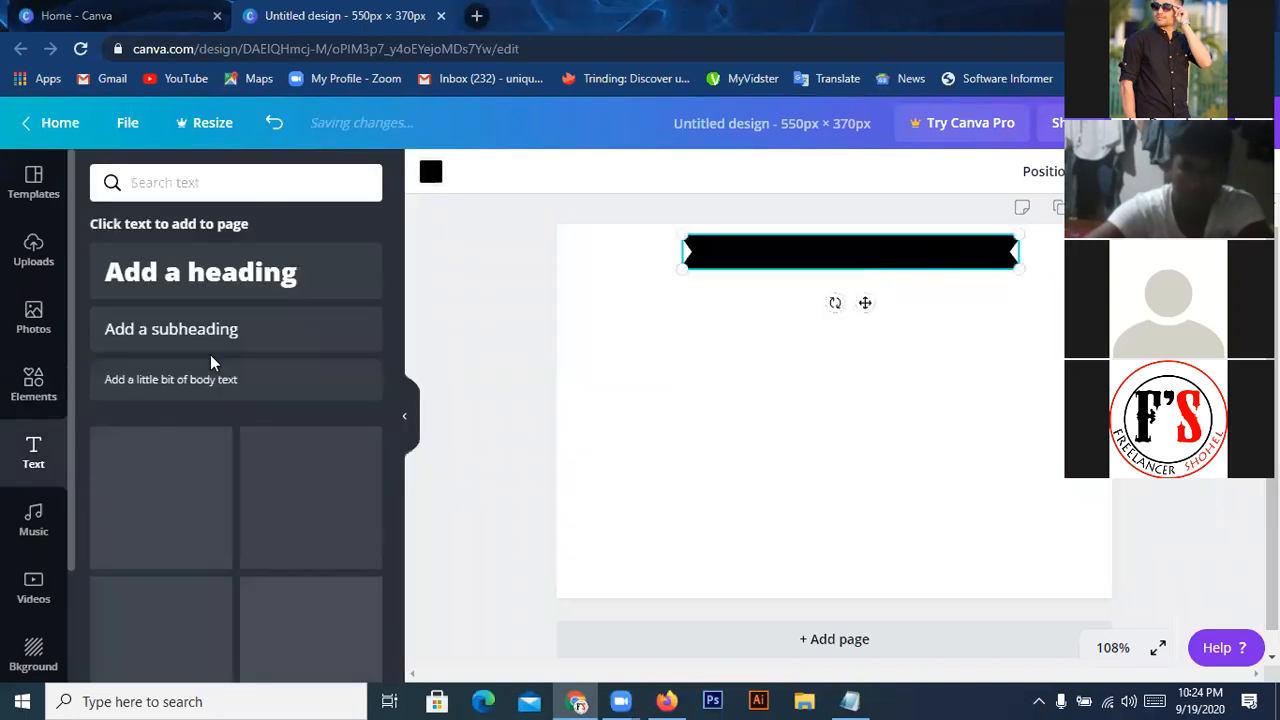
click(213, 280)
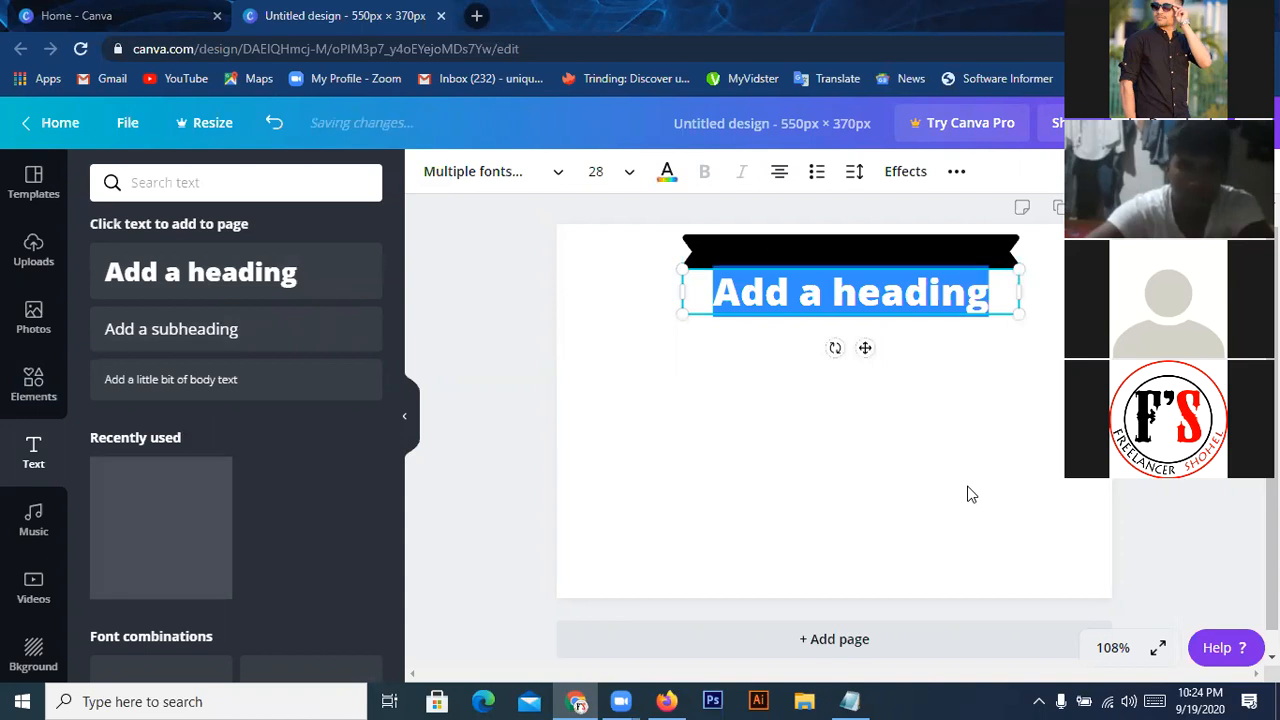
text(E)
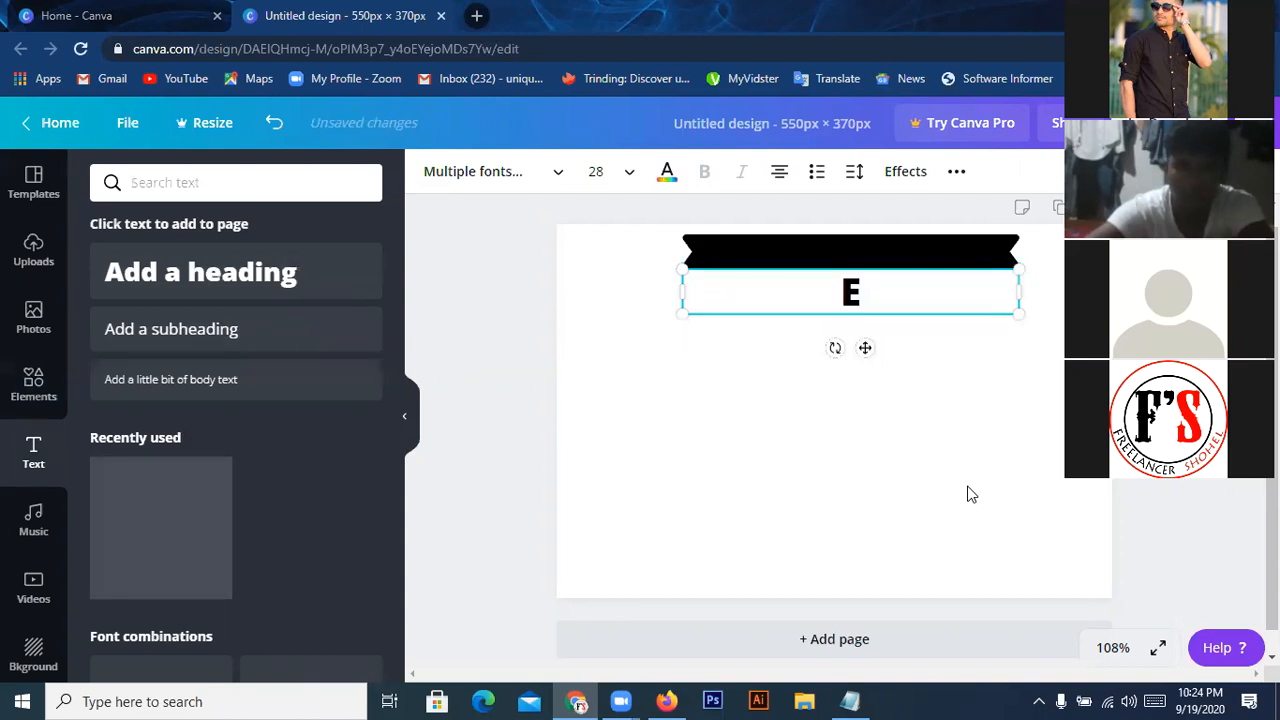
text(xpert)
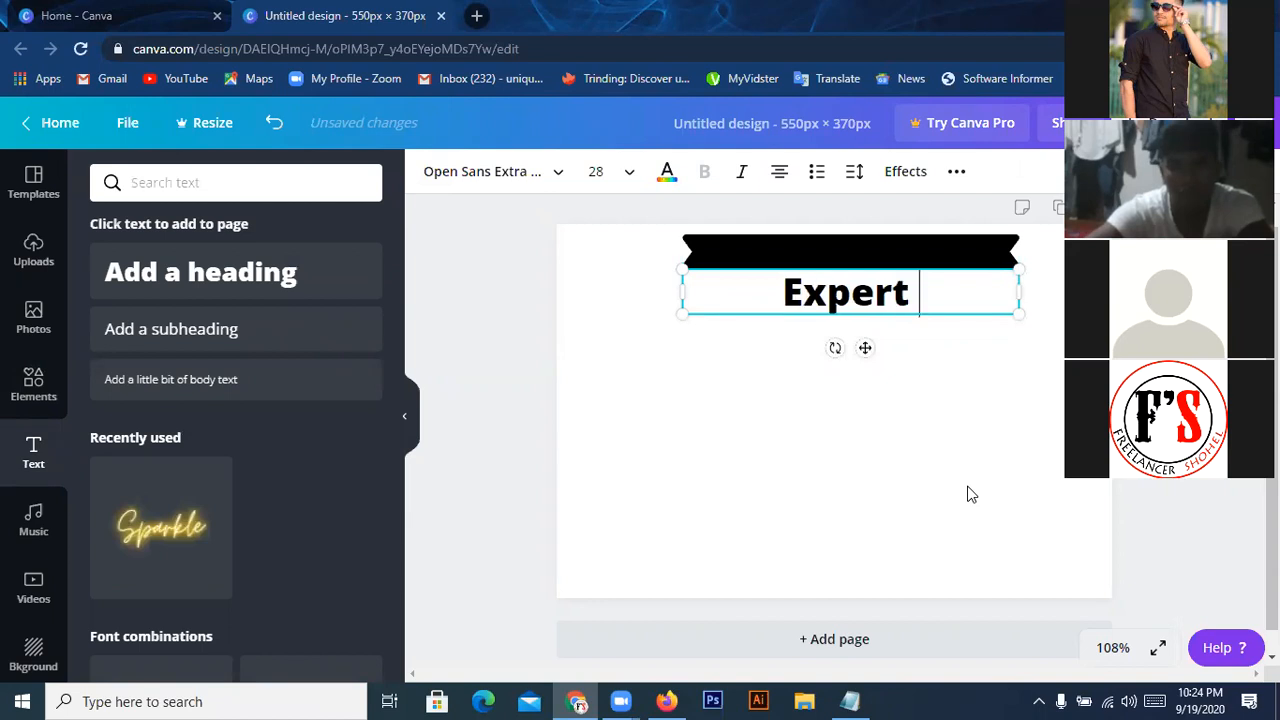
text( In)
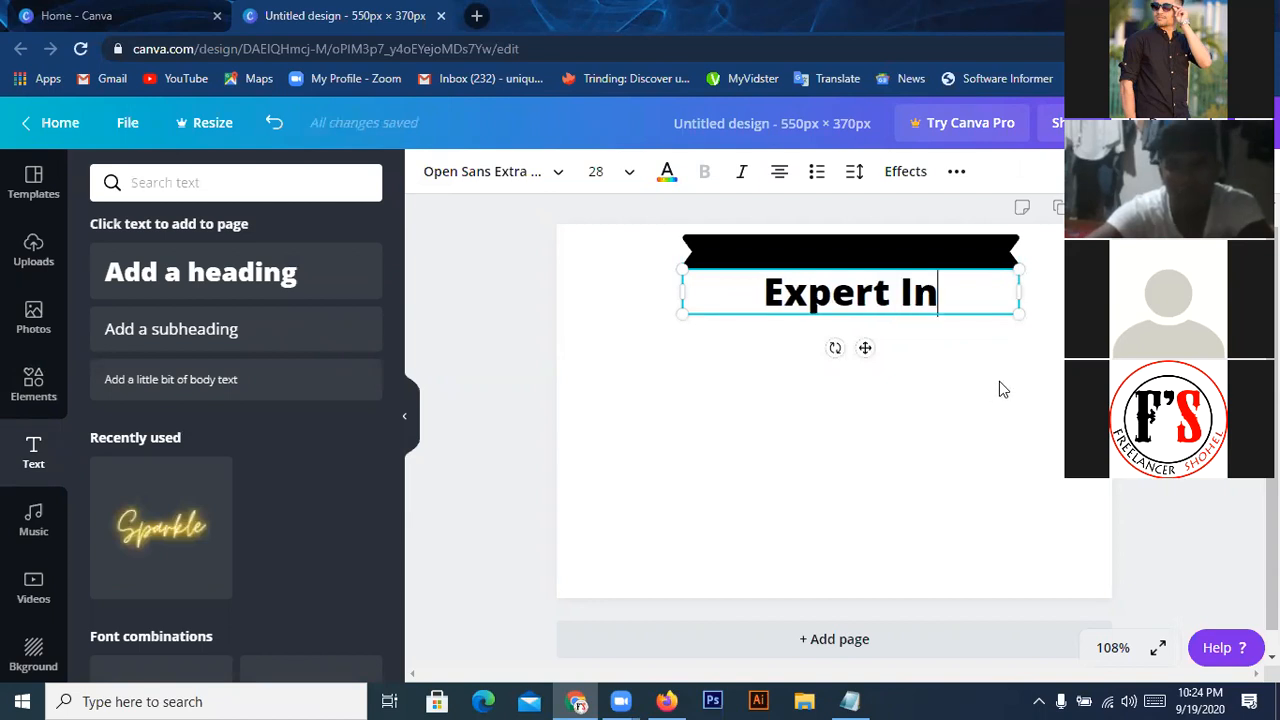
click(896, 330)
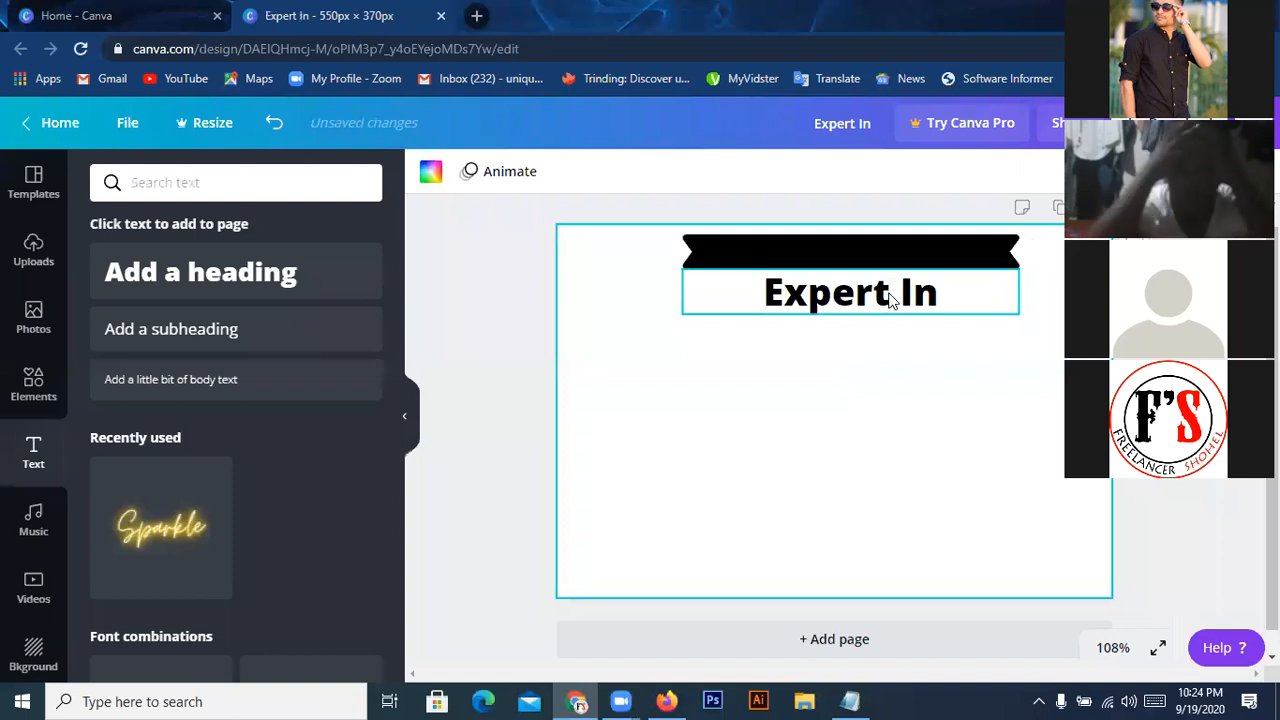
- Colour the "Expert In" heading red and move it up onto the black banner
click(905, 295)
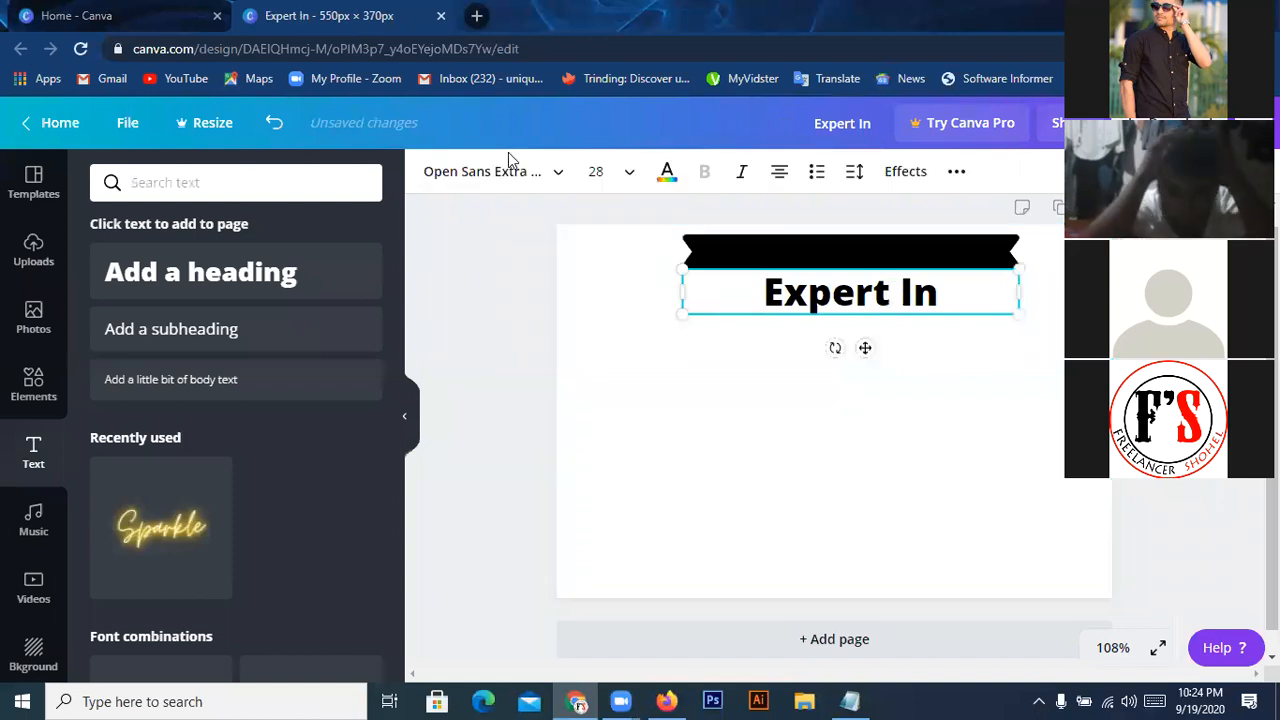
click(667, 173)
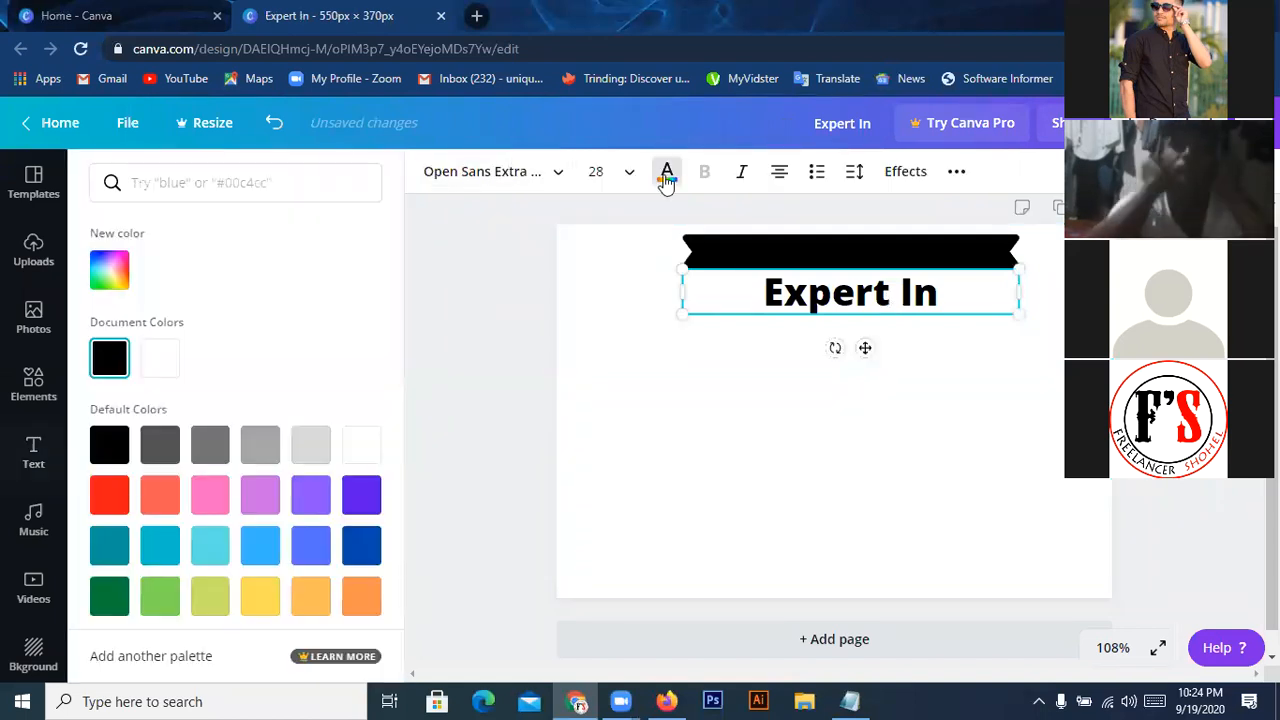
click(120, 500)
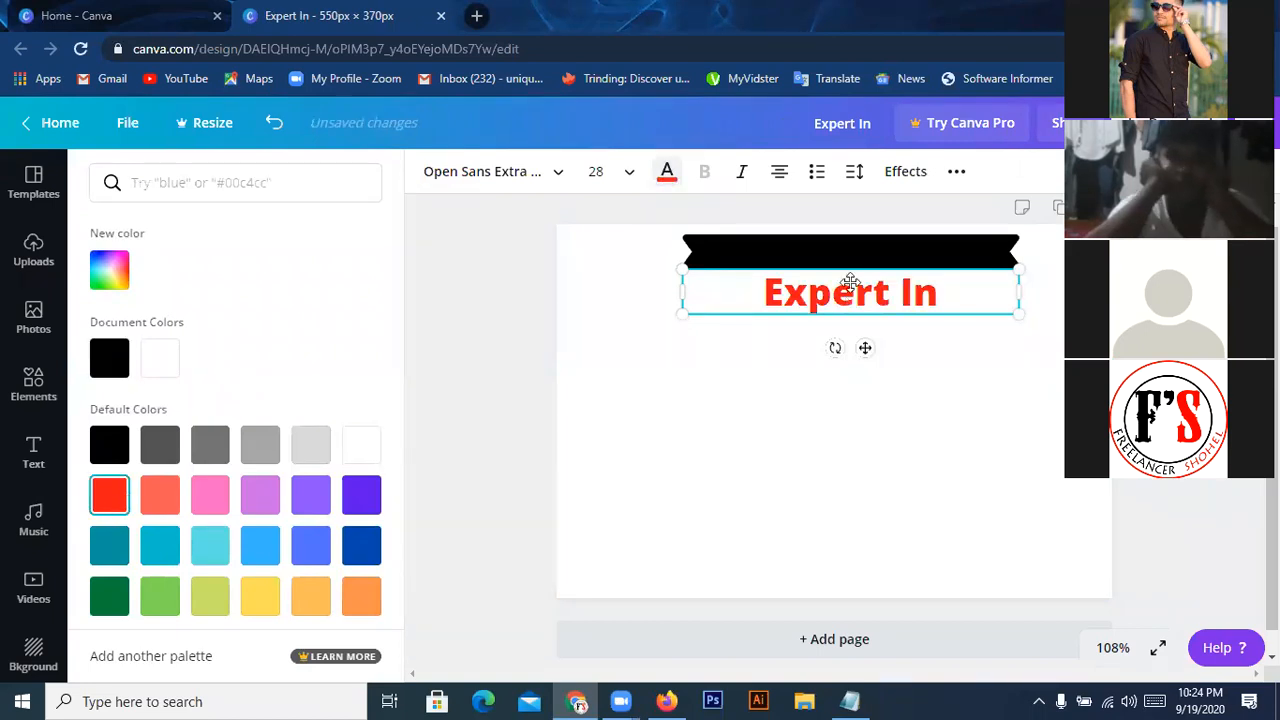
drag(850, 281, 853, 248)
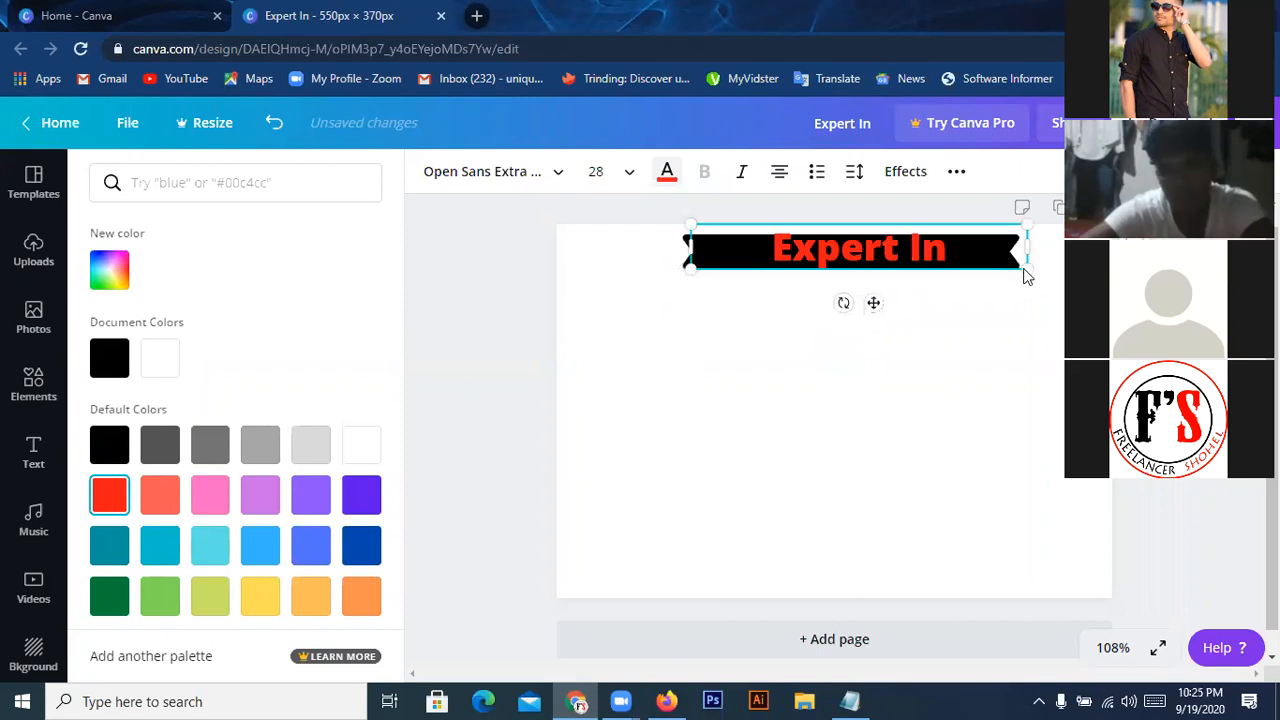
click(997, 340)
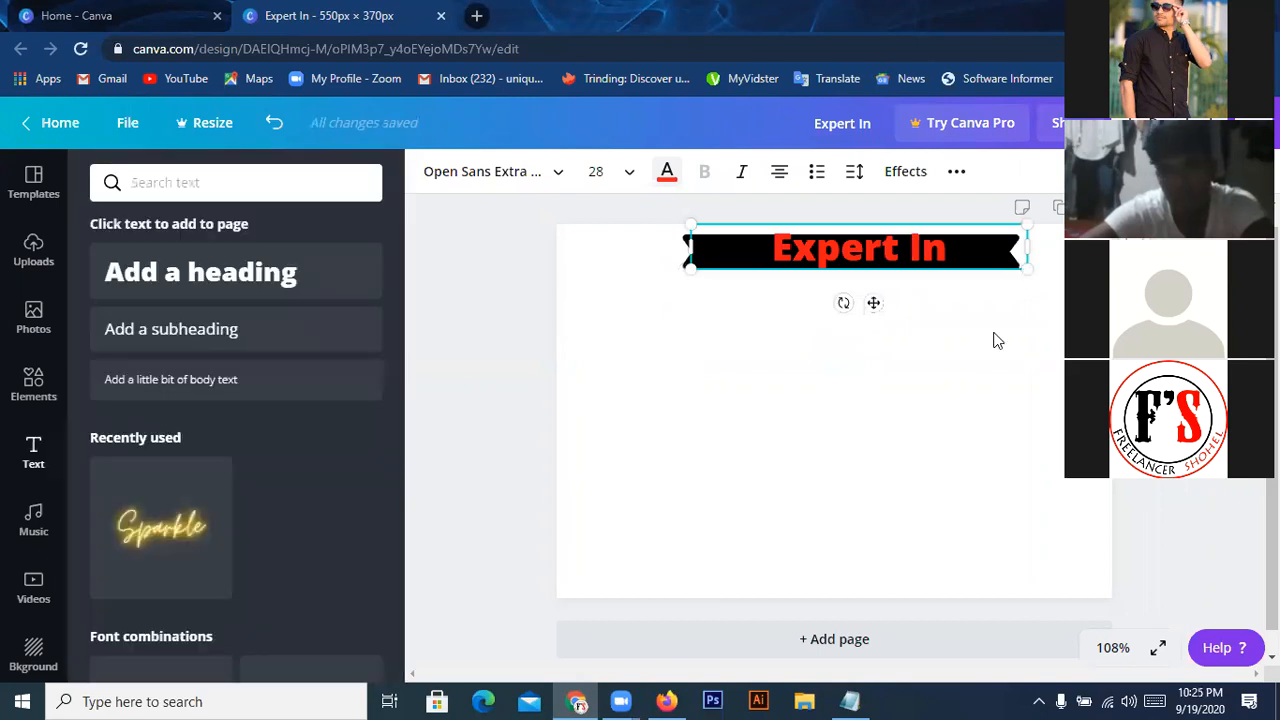
click(878, 250)
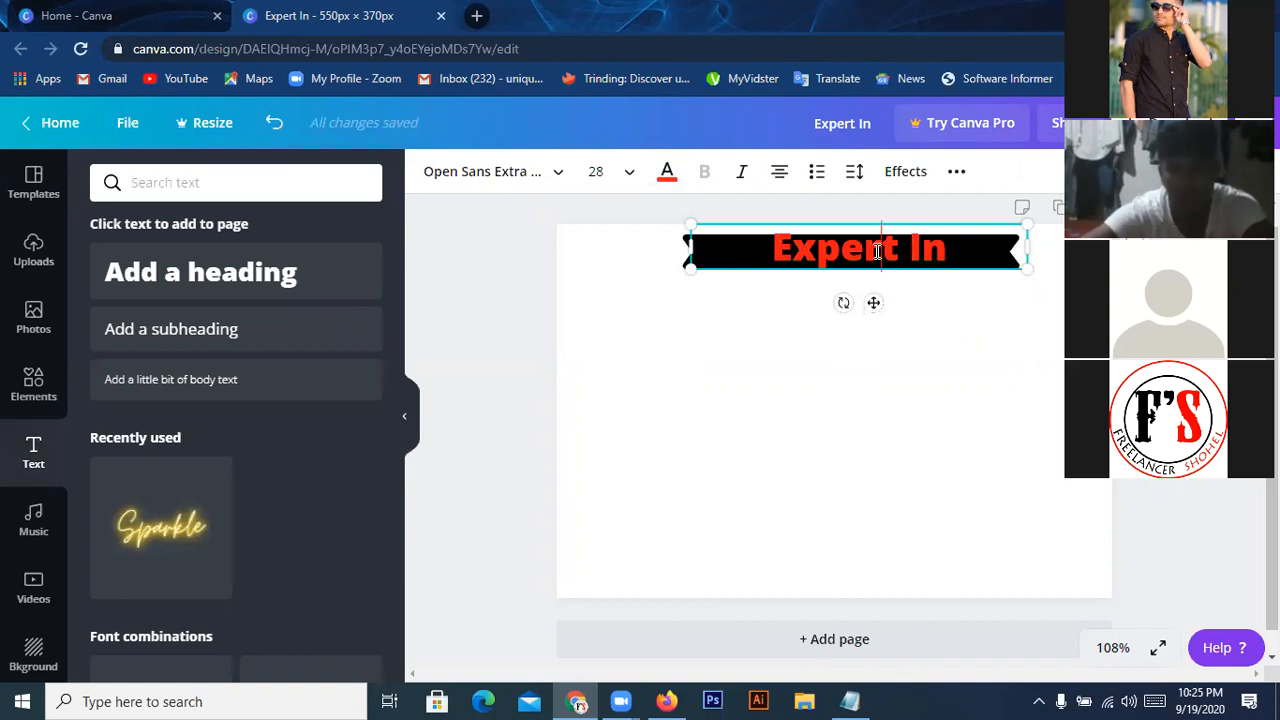
click(926, 362)
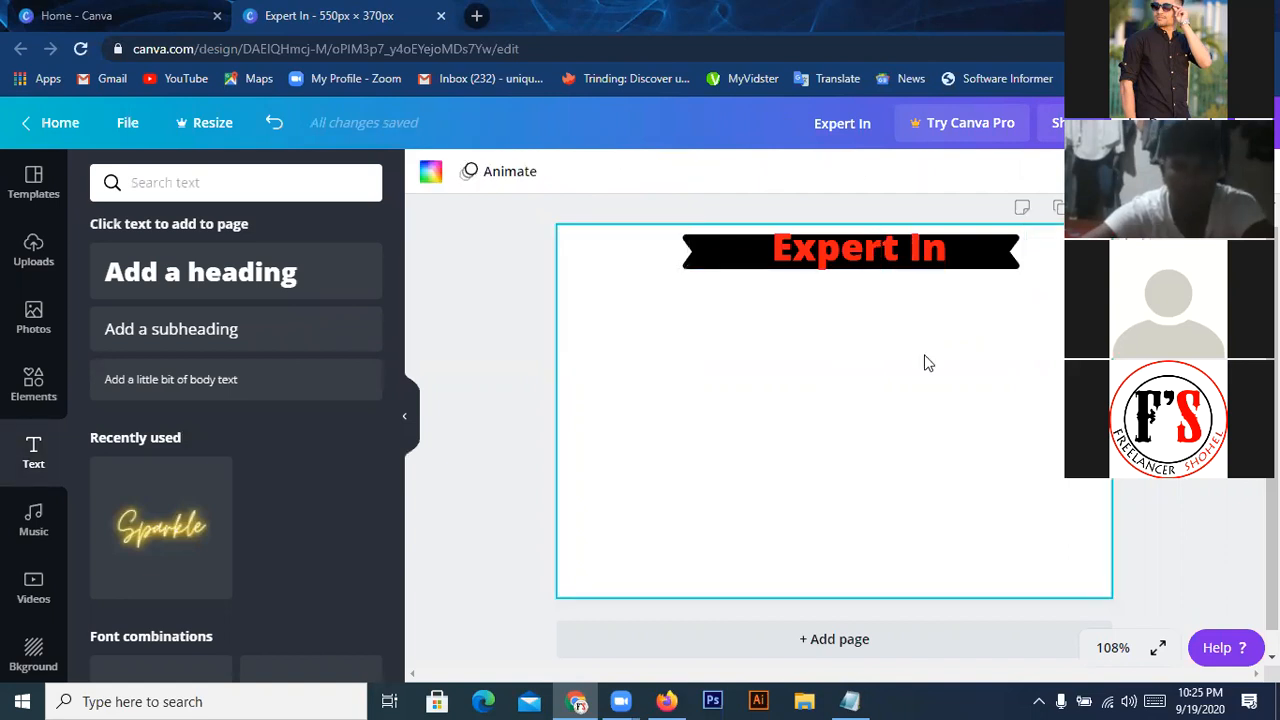
- Move the "Expert In" heading below the banner, then enlarge the banner slightly and centre it horizontally on the page
click(897, 260)
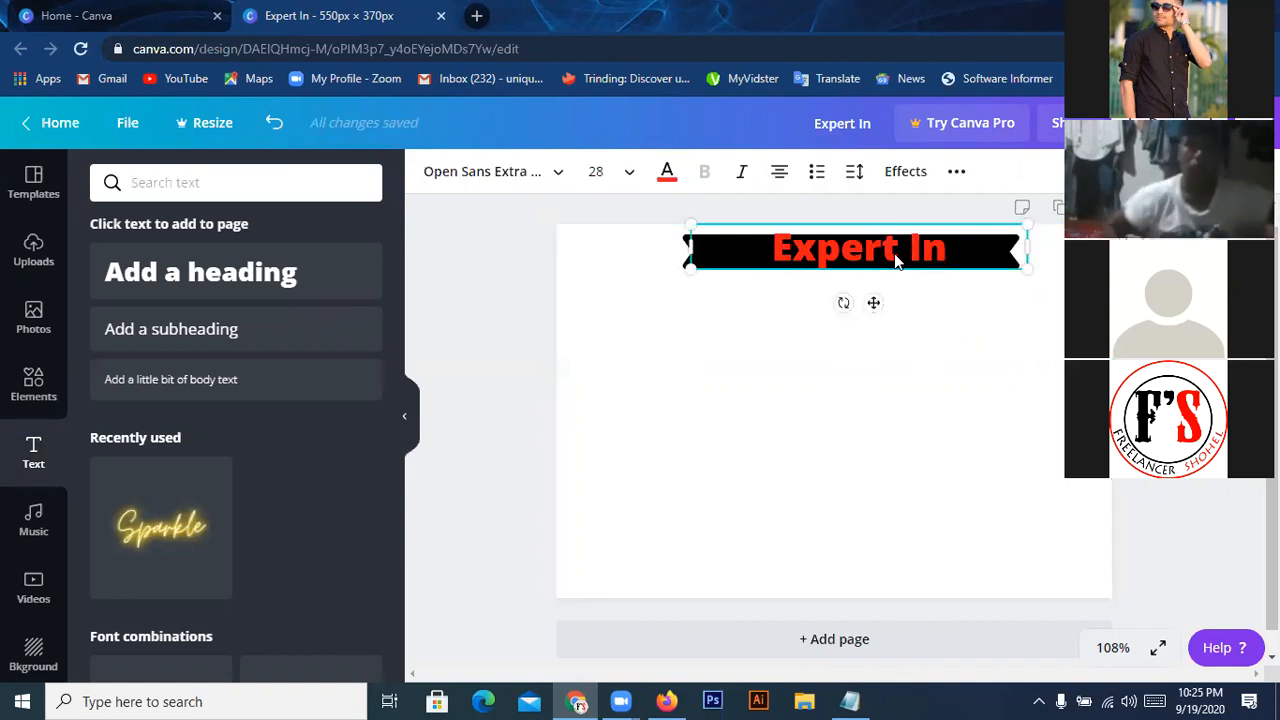
drag(897, 260, 896, 345)
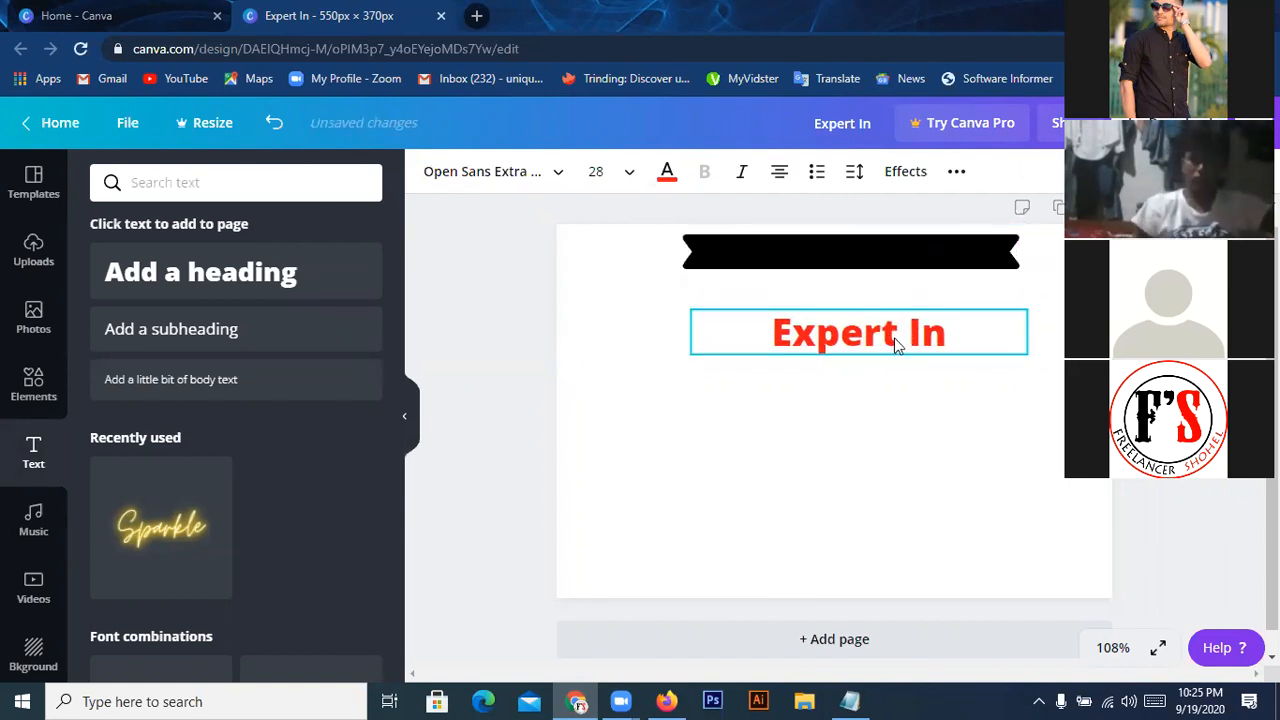
click(885, 265)
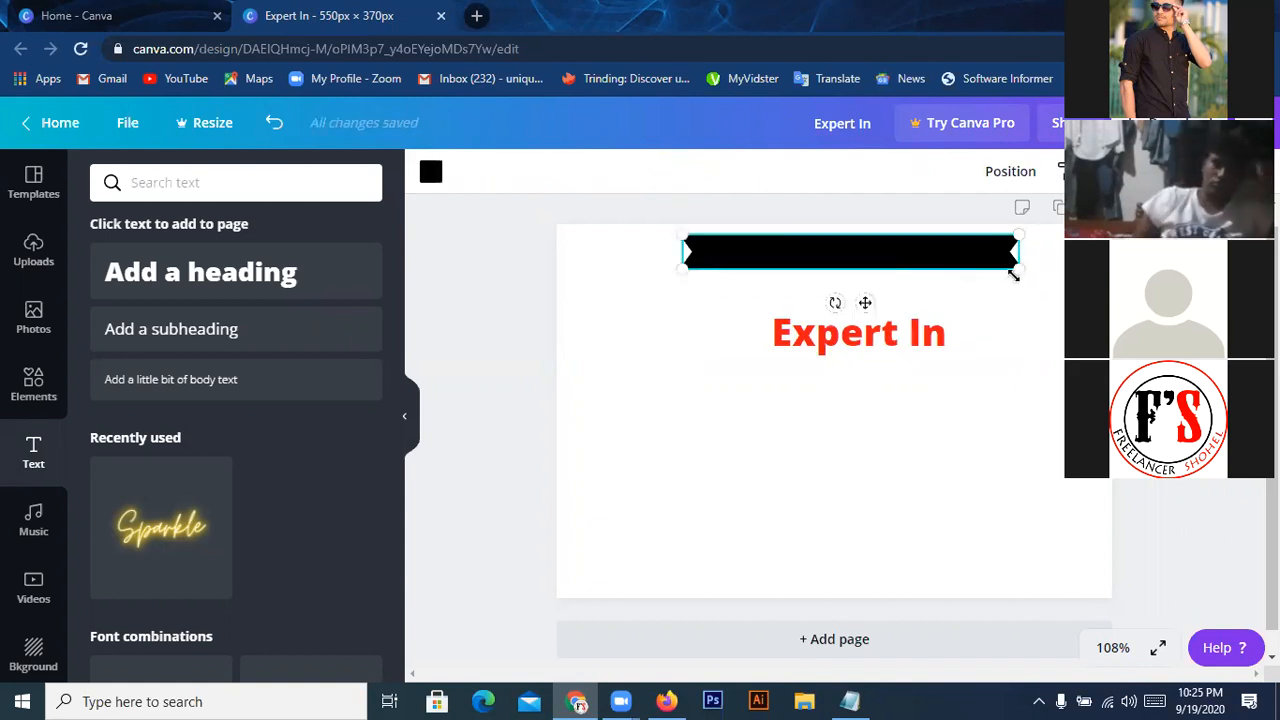
mouse_move(1026, 272)
mouse_down()
mouse_move(1052, 283)
mouse_move(1036, 280)
mouse_up()
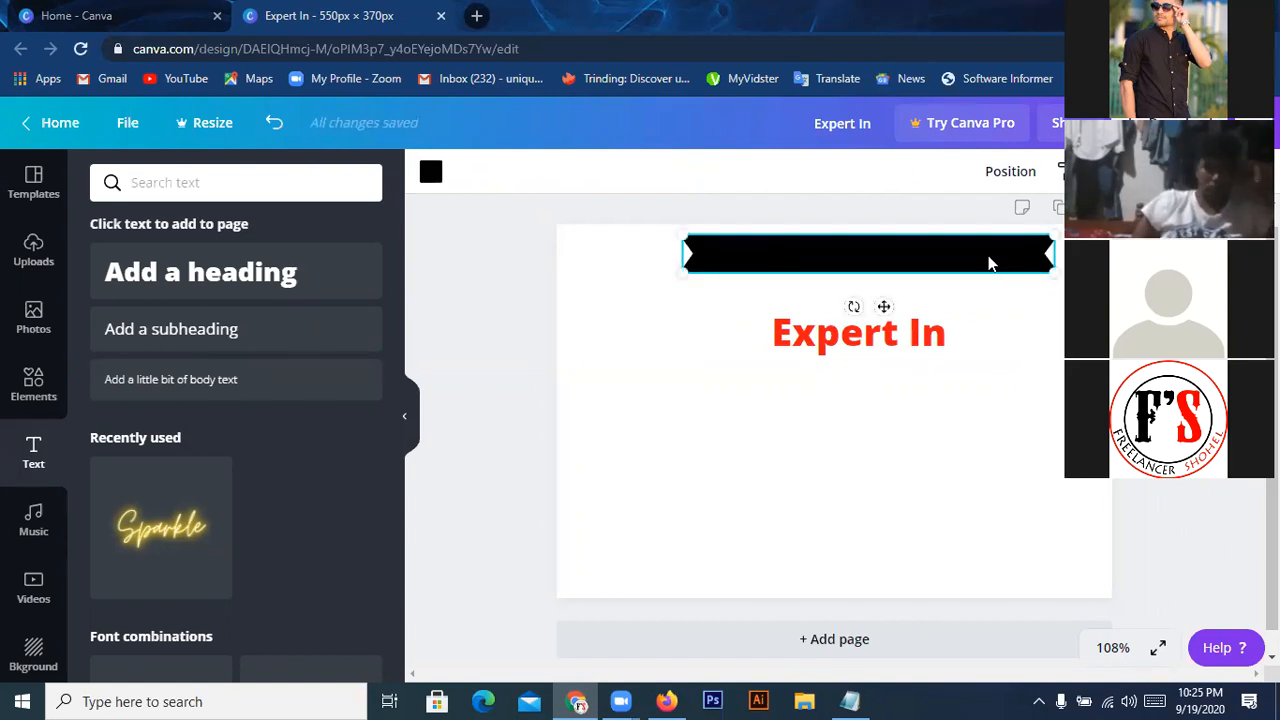
drag(969, 251, 948, 254)
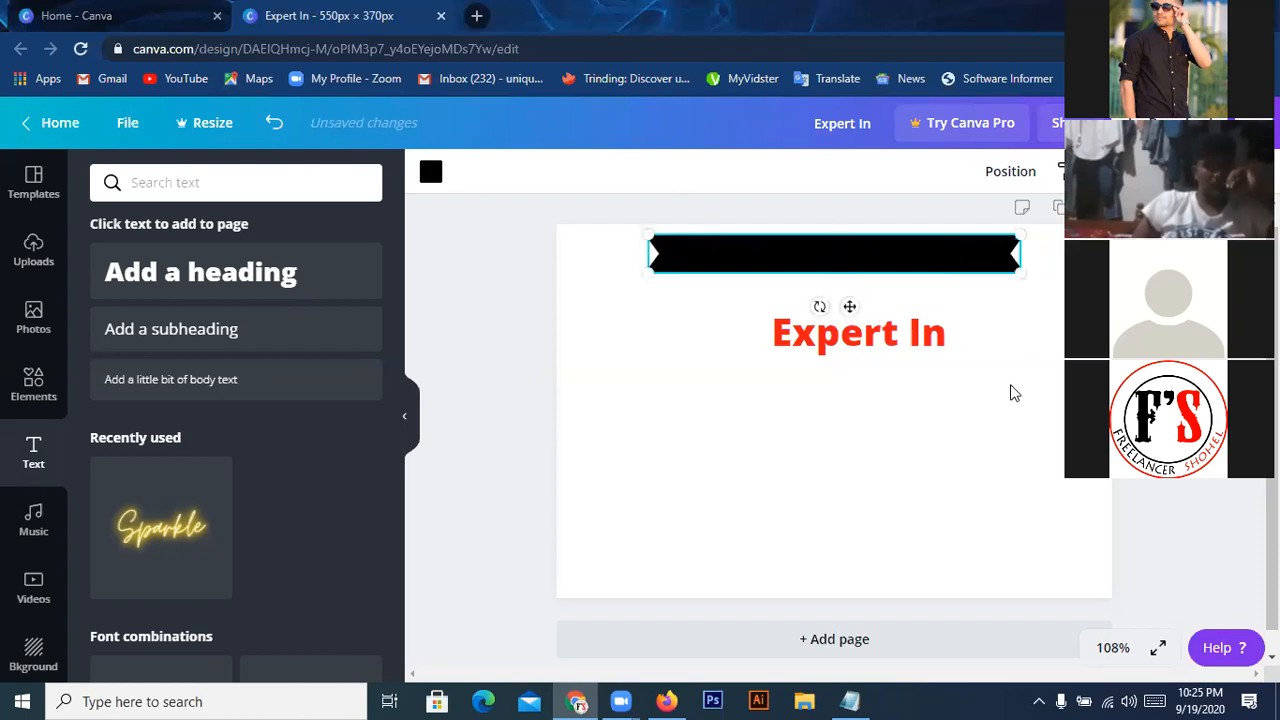
- Place the "Expert In" heading back on the banner, shrink it to font size 26, centre it and nudge it slightly upward
click(893, 338)
drag(889, 330, 871, 235)
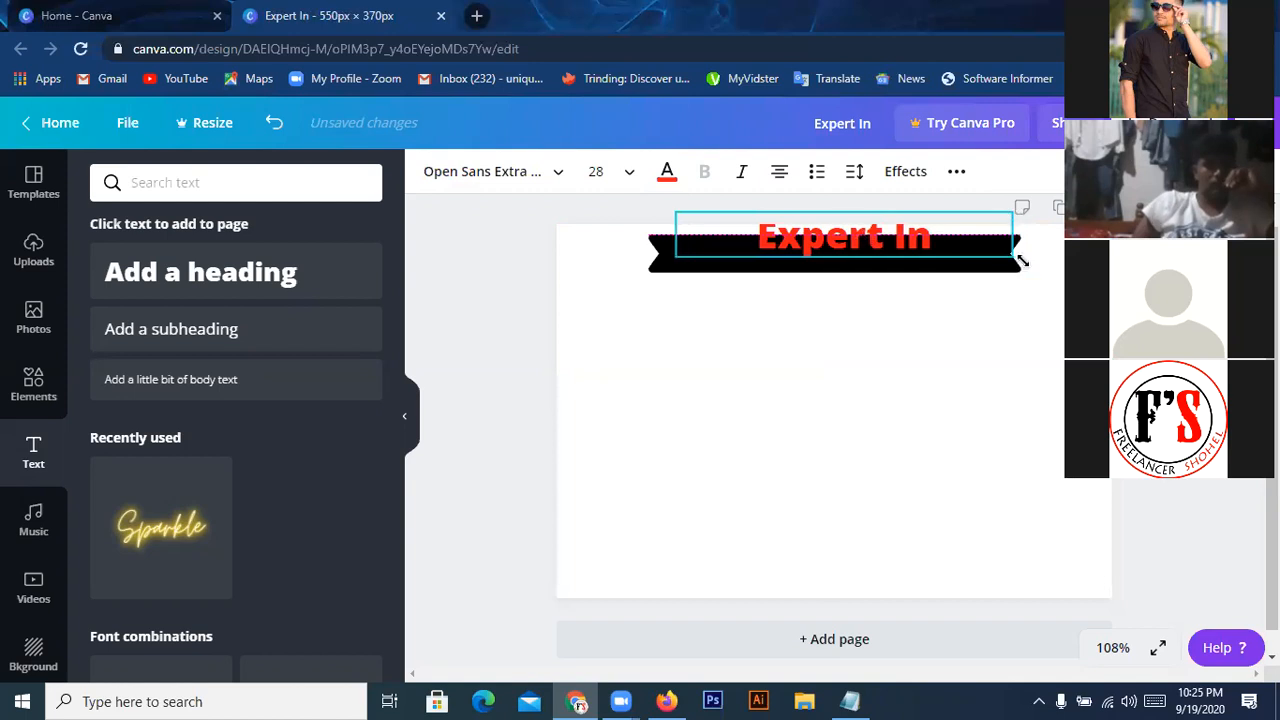
drag(1005, 256, 990, 256)
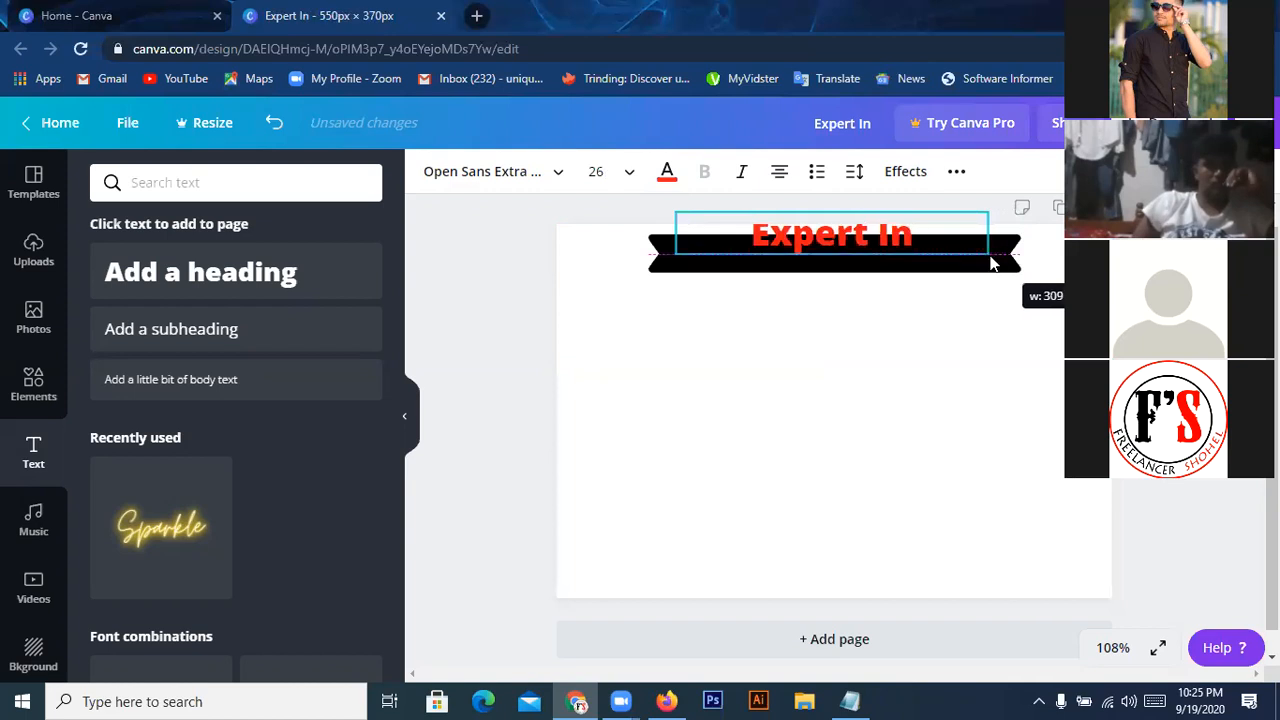
drag(857, 234, 855, 257)
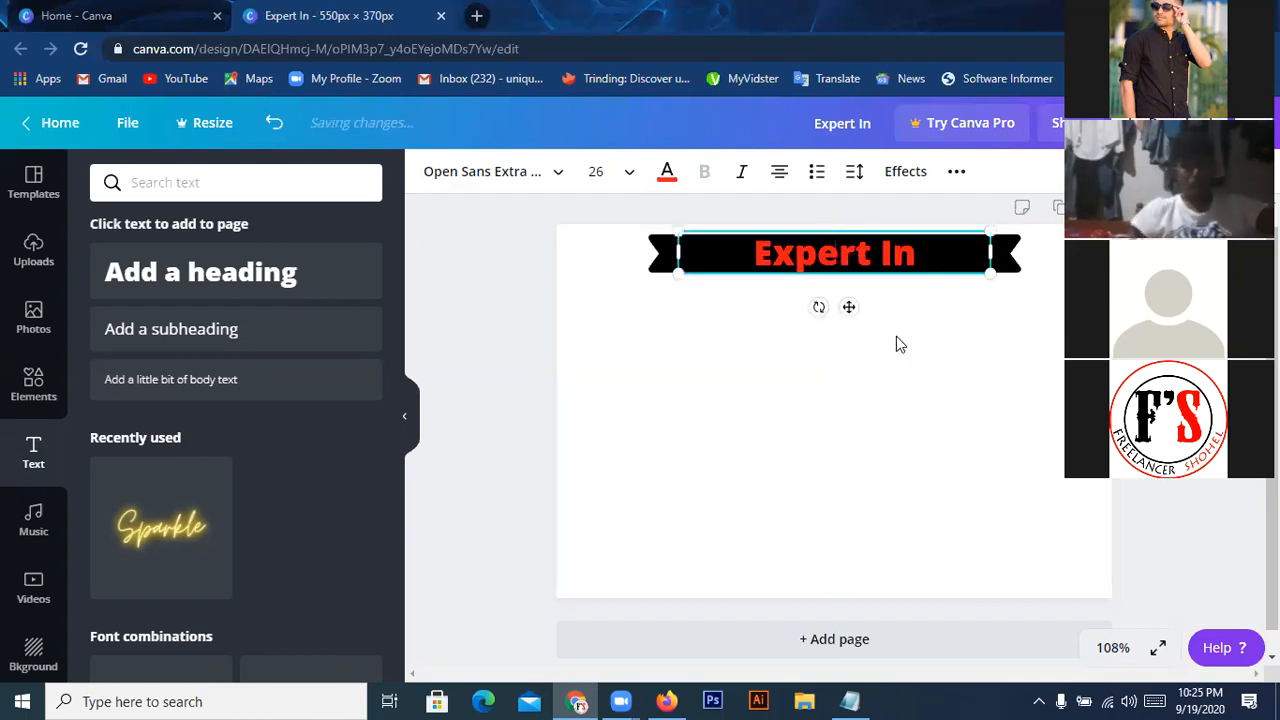
key(Up)
key(Up)
key(Up)
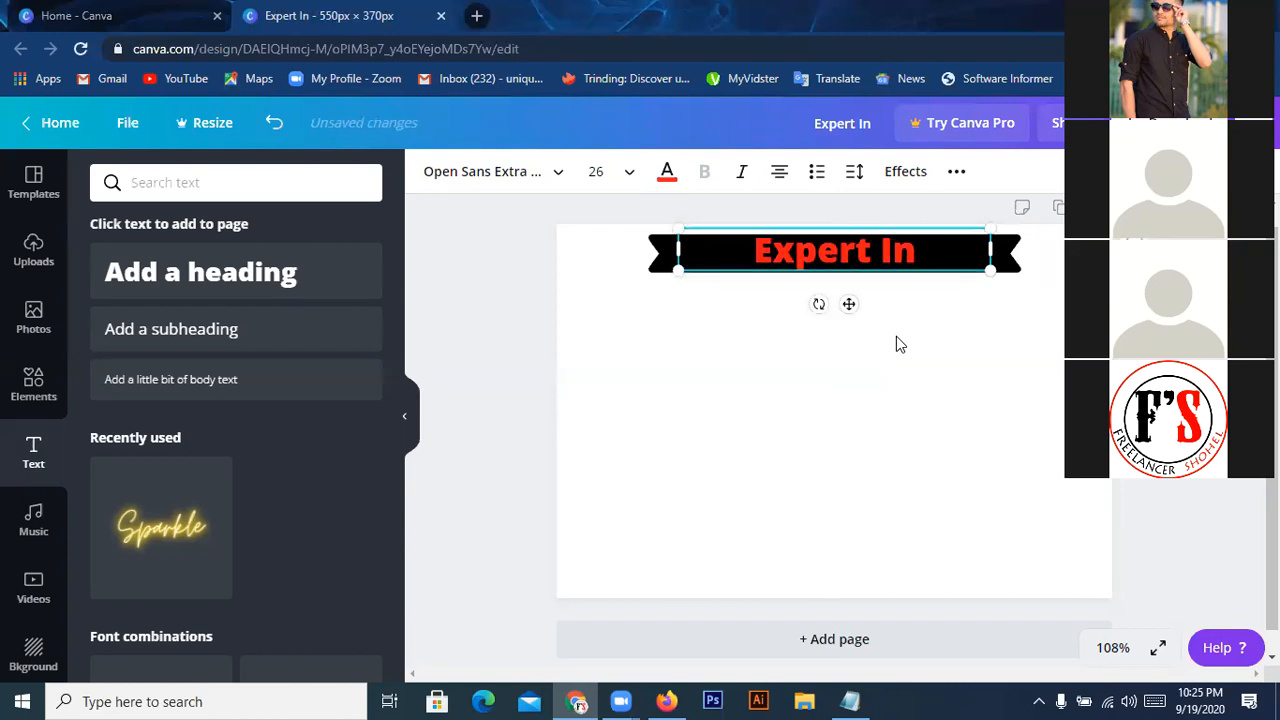
click(968, 350)
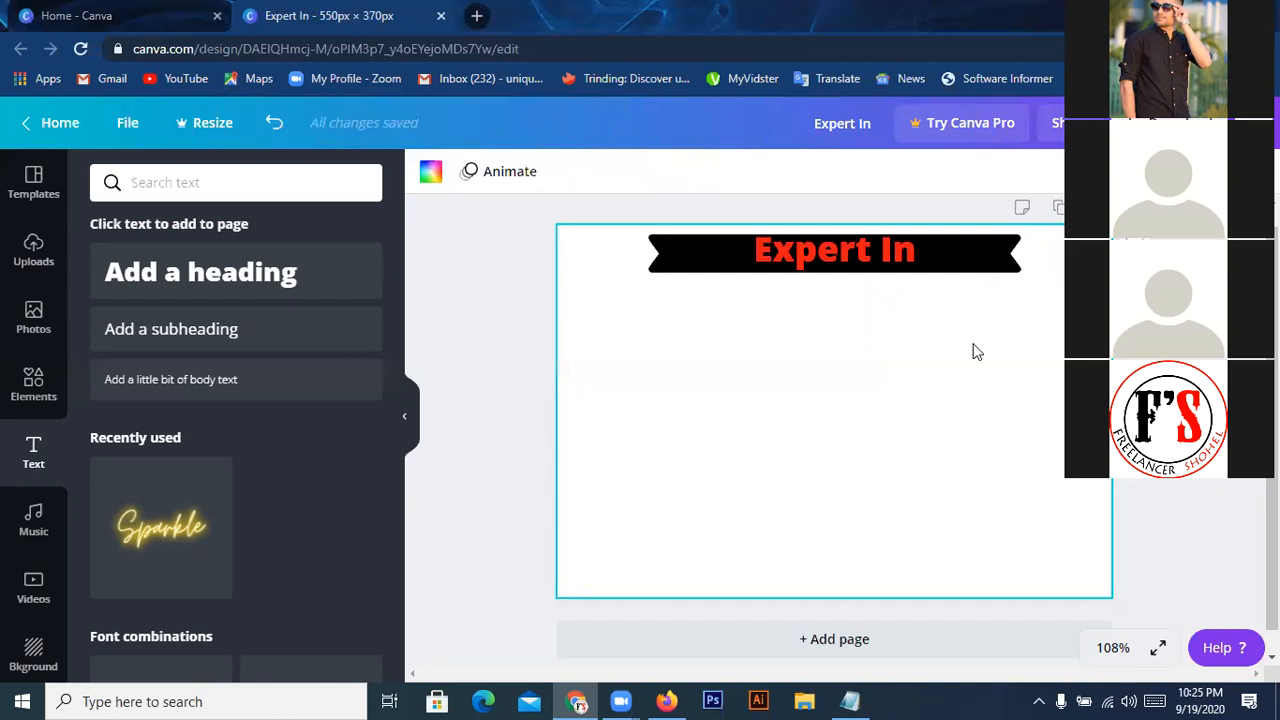
- Add a second heading reading "Facebook Marketing" in the middle of the page
click(210, 278)
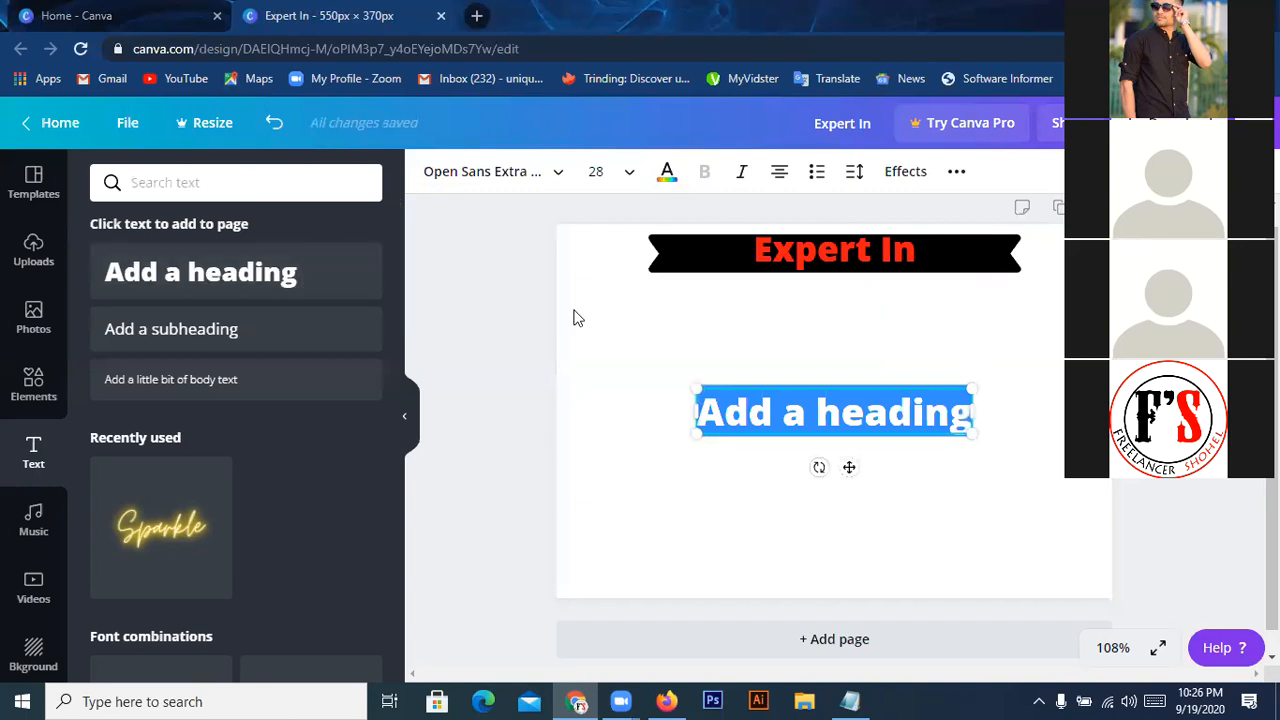
text(Facebook)
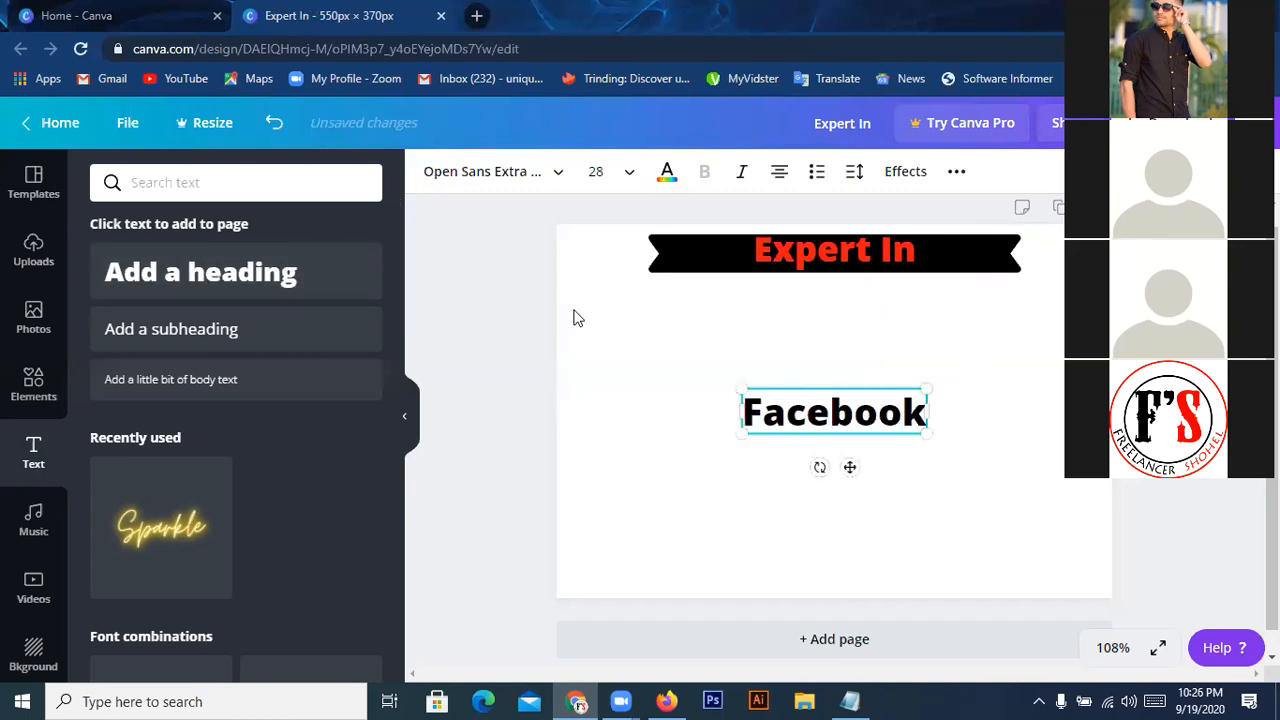
text( M)
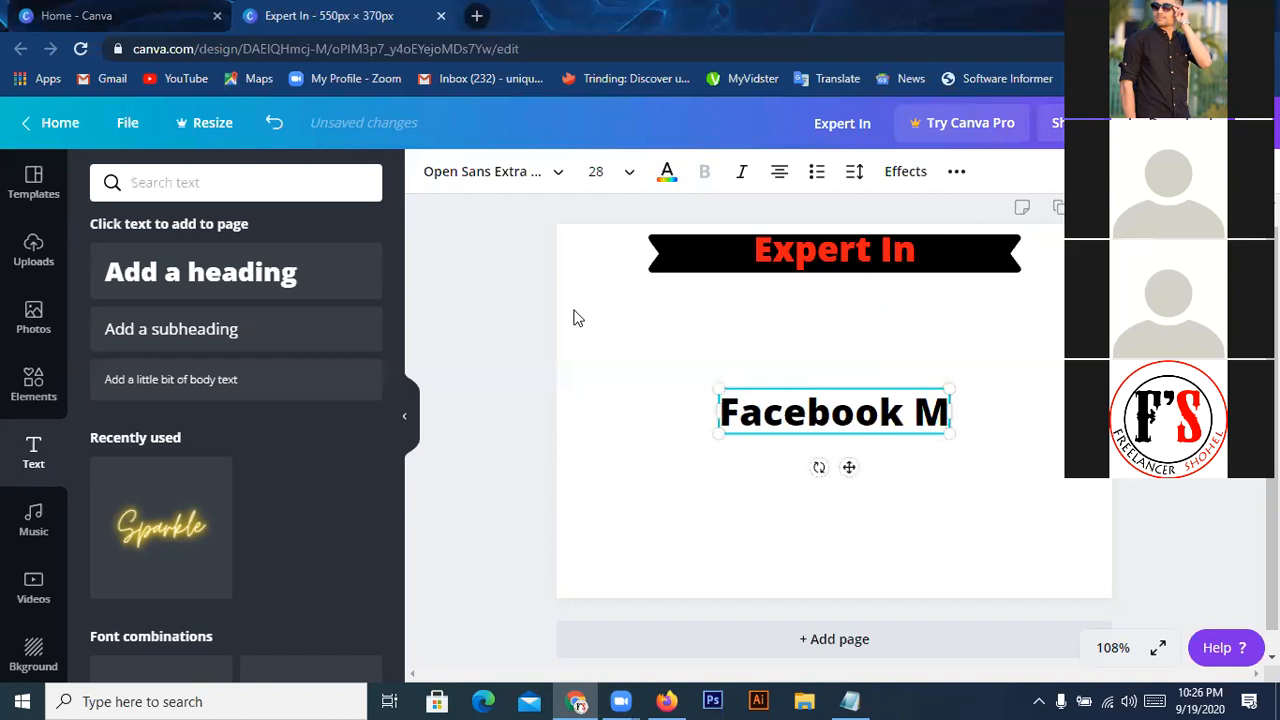
text(arke)
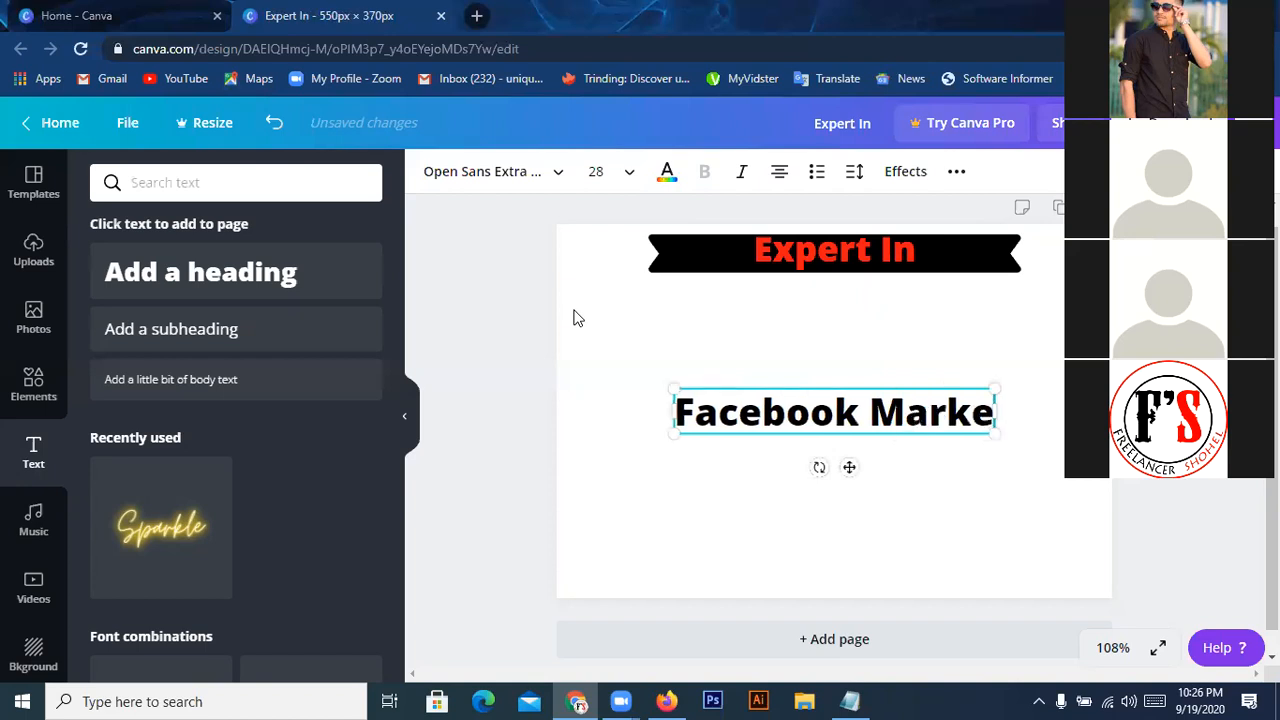
text(ting)
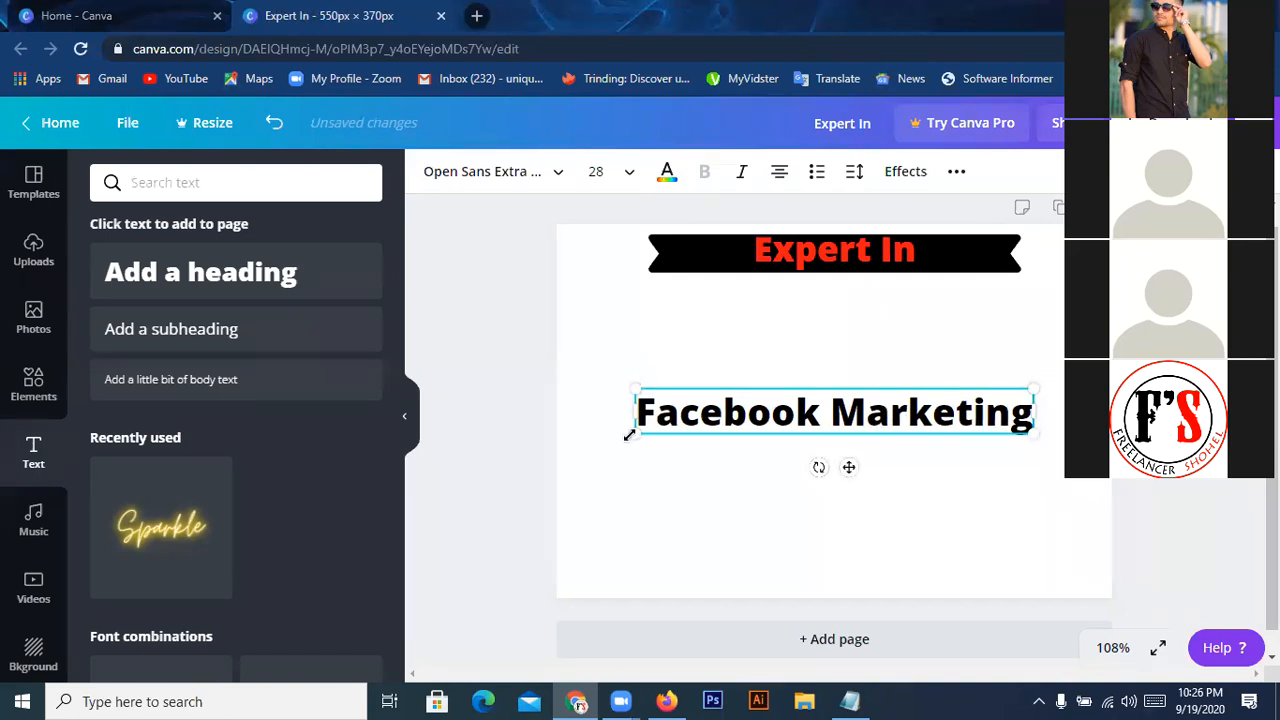
- Enlarge the "Facebook Marketing" heading to about font size 37.8 so it spans nearly the full page width
drag(629, 435, 558, 430)
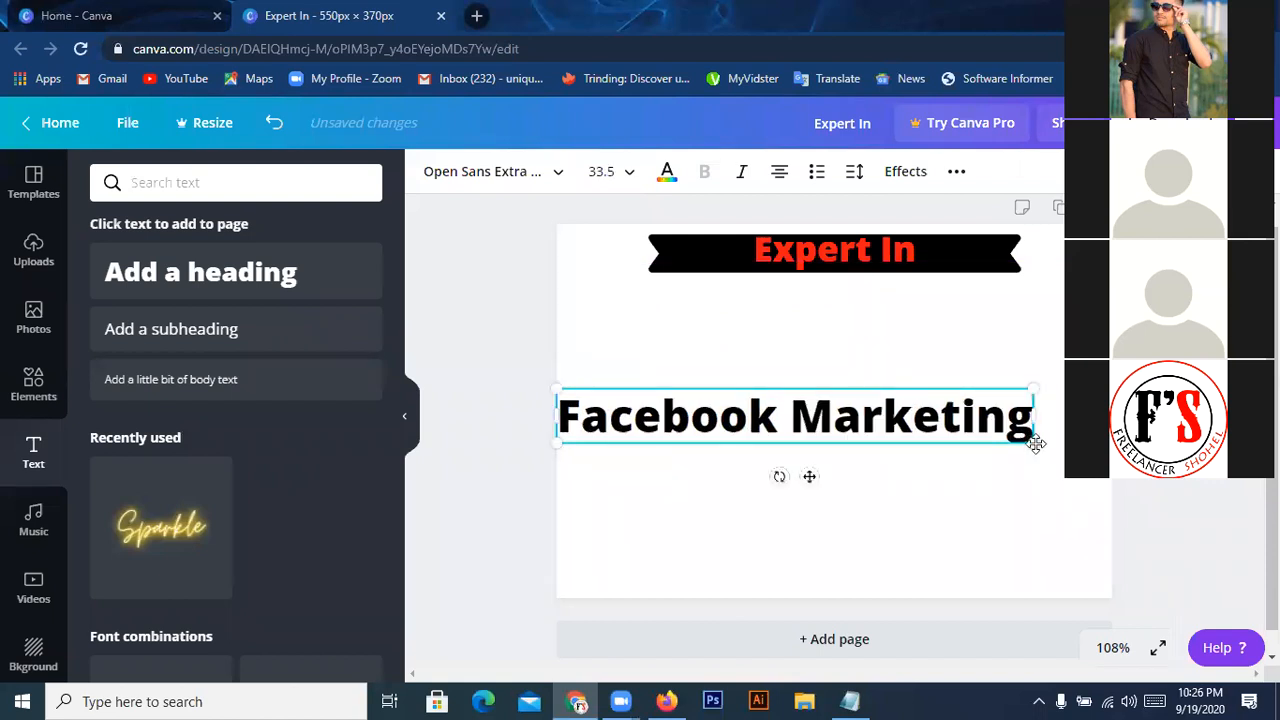
drag(1062, 445, 1096, 455)
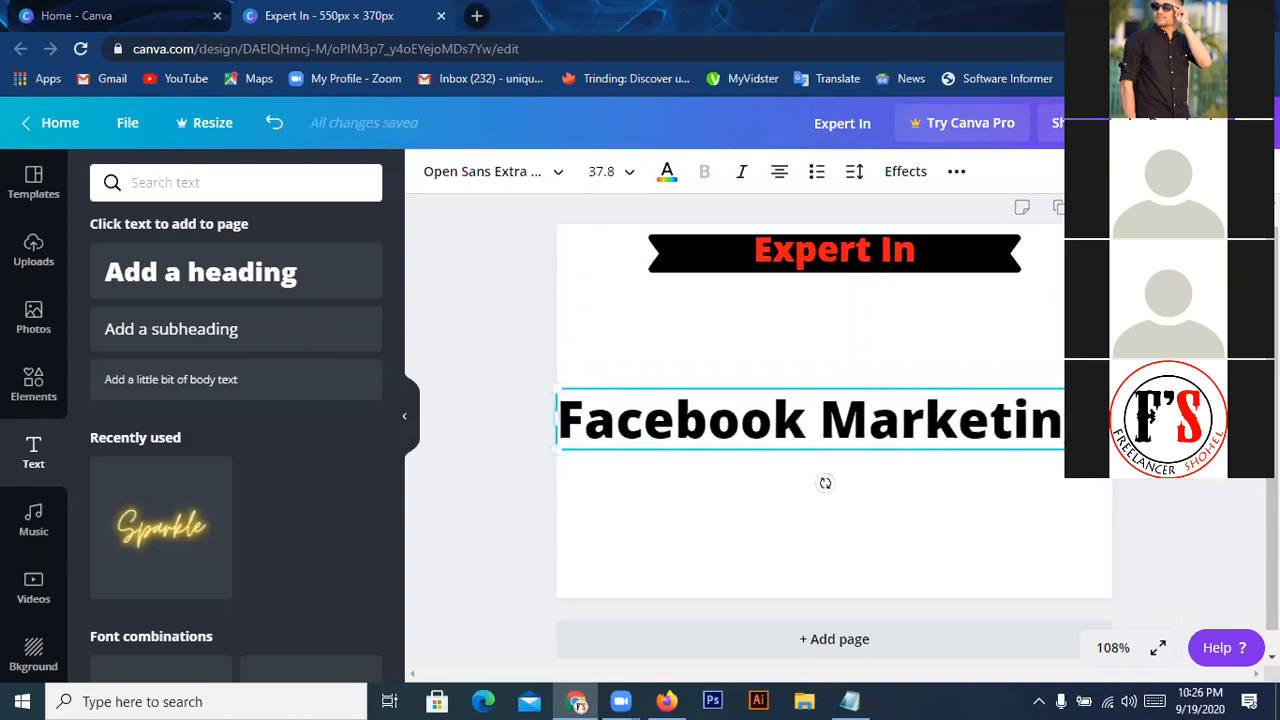
click(911, 514)
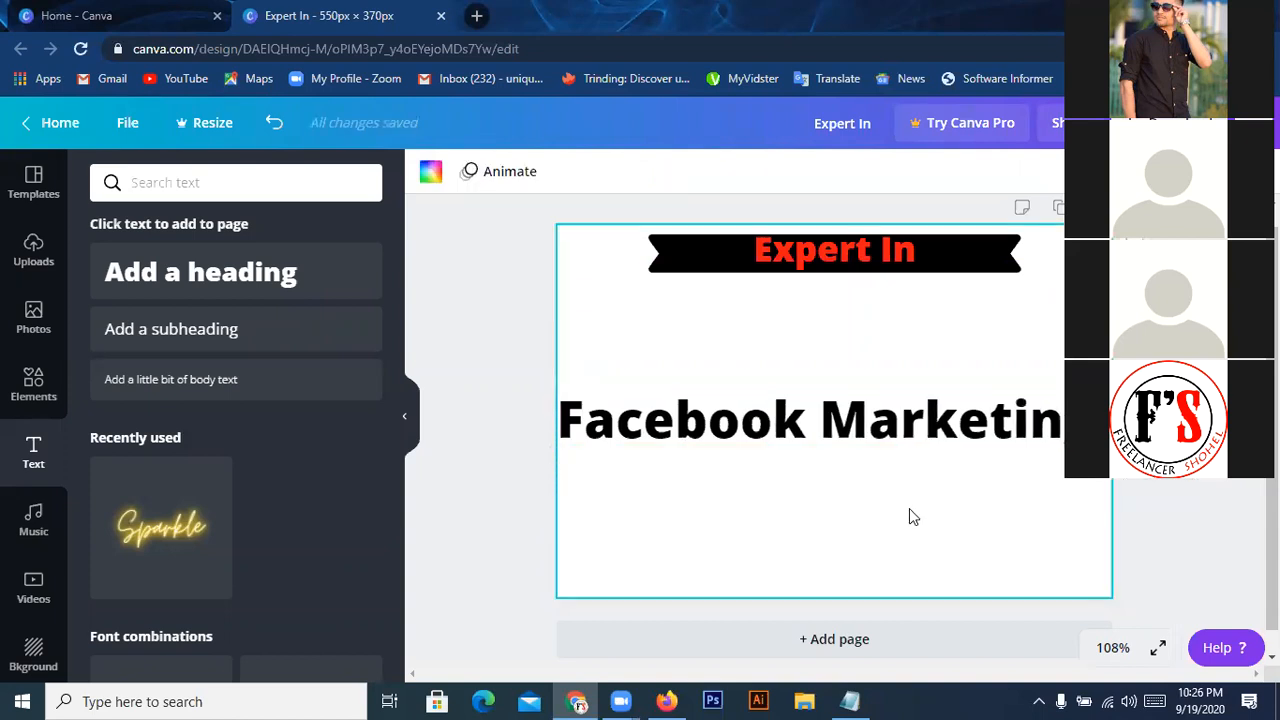
click(893, 435)
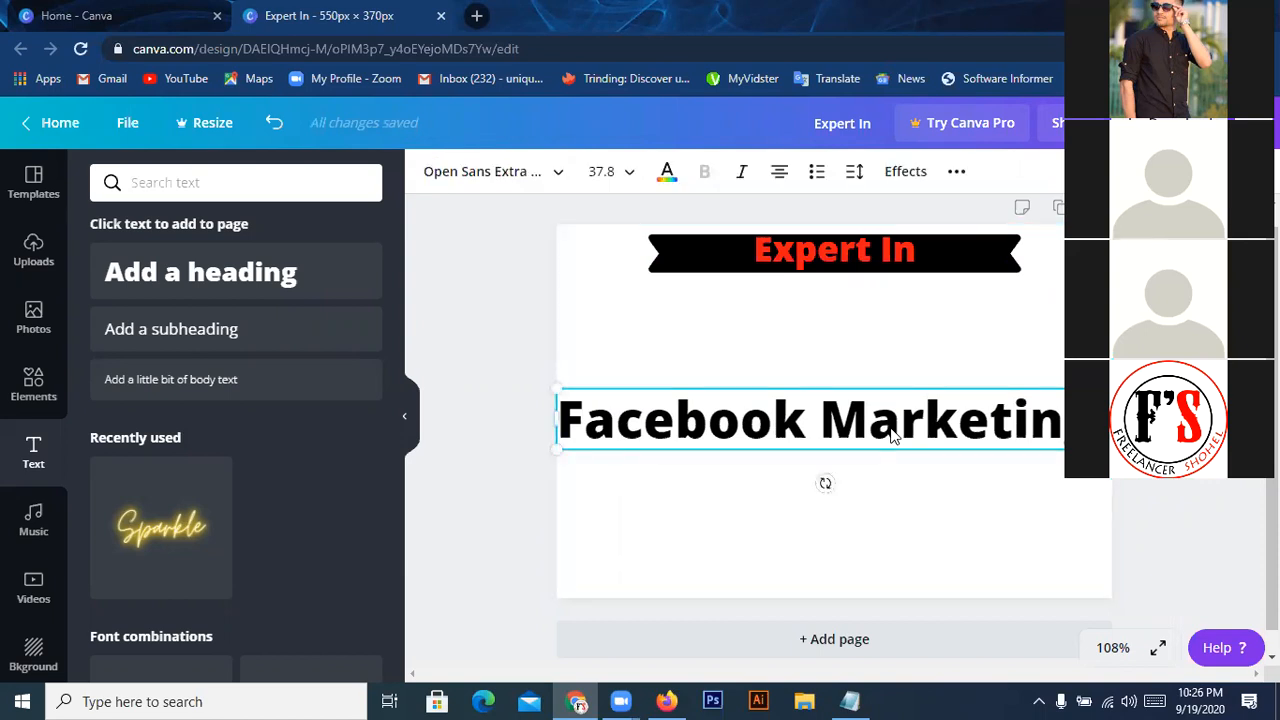
- Move the "Facebook Marketing" heading up directly beneath the banner and colour its text dark blue
drag(885, 430, 900, 323)
click(727, 460)
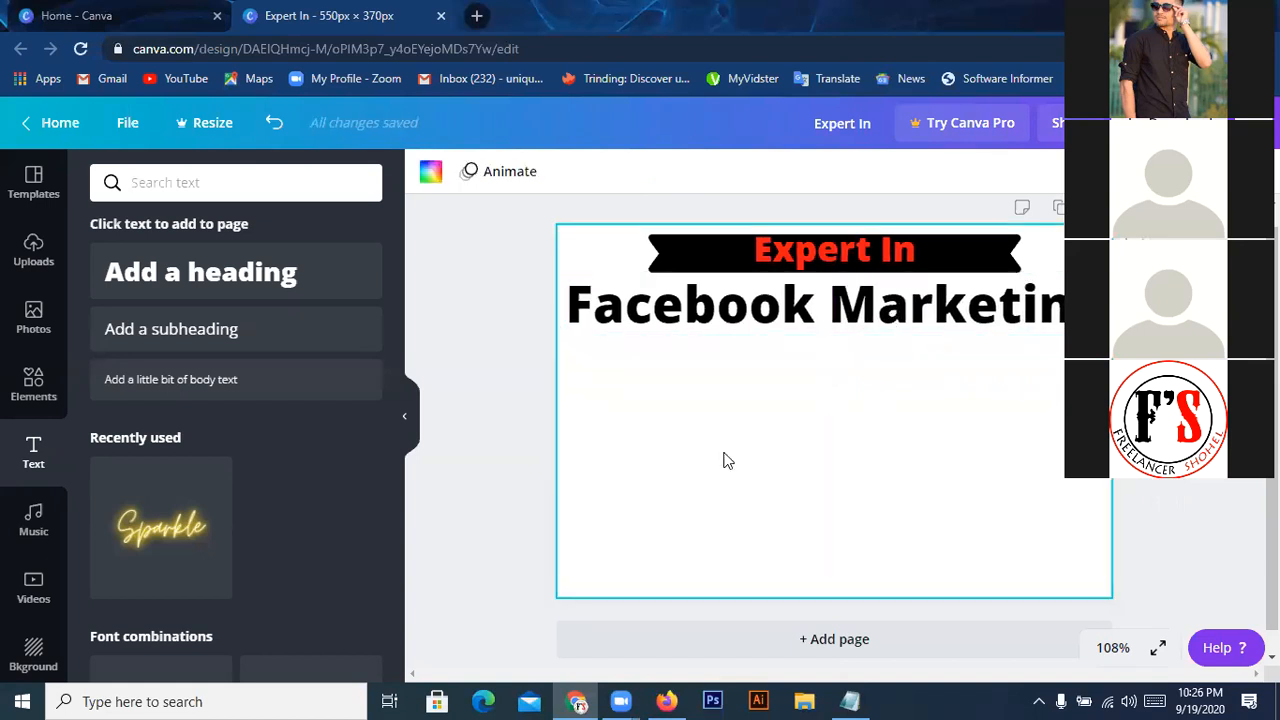
click(777, 316)
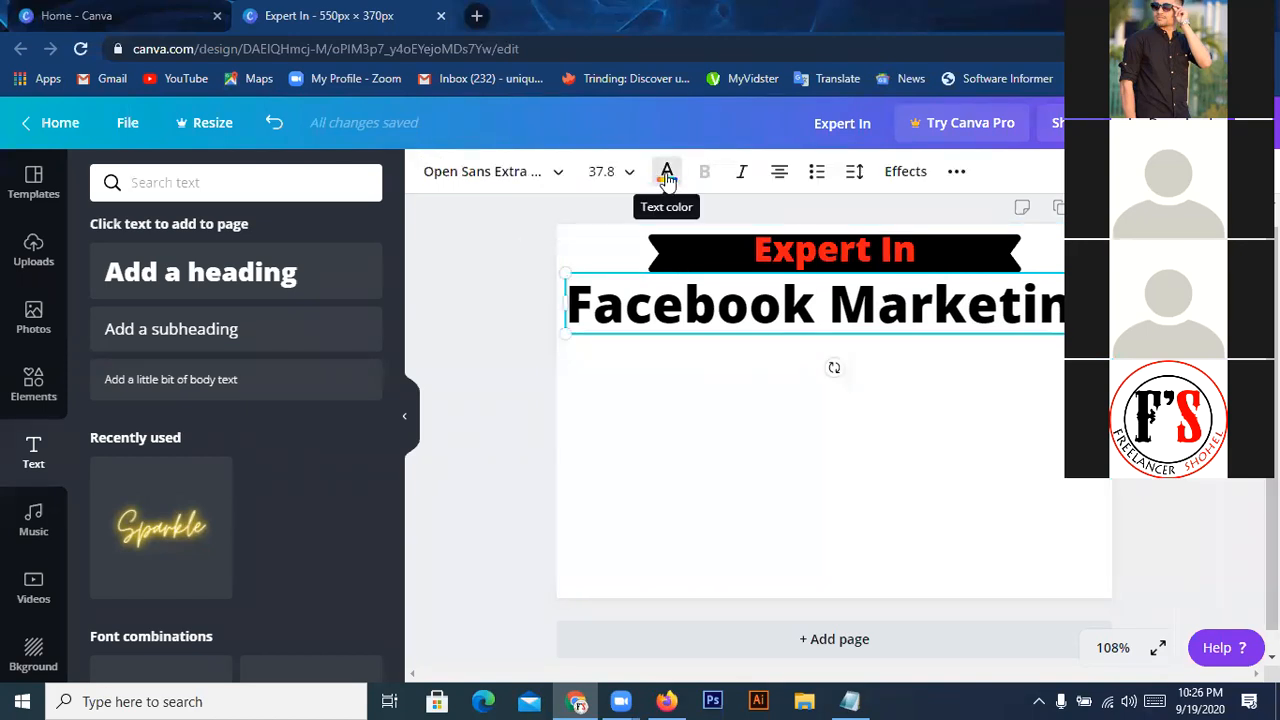
click(667, 175)
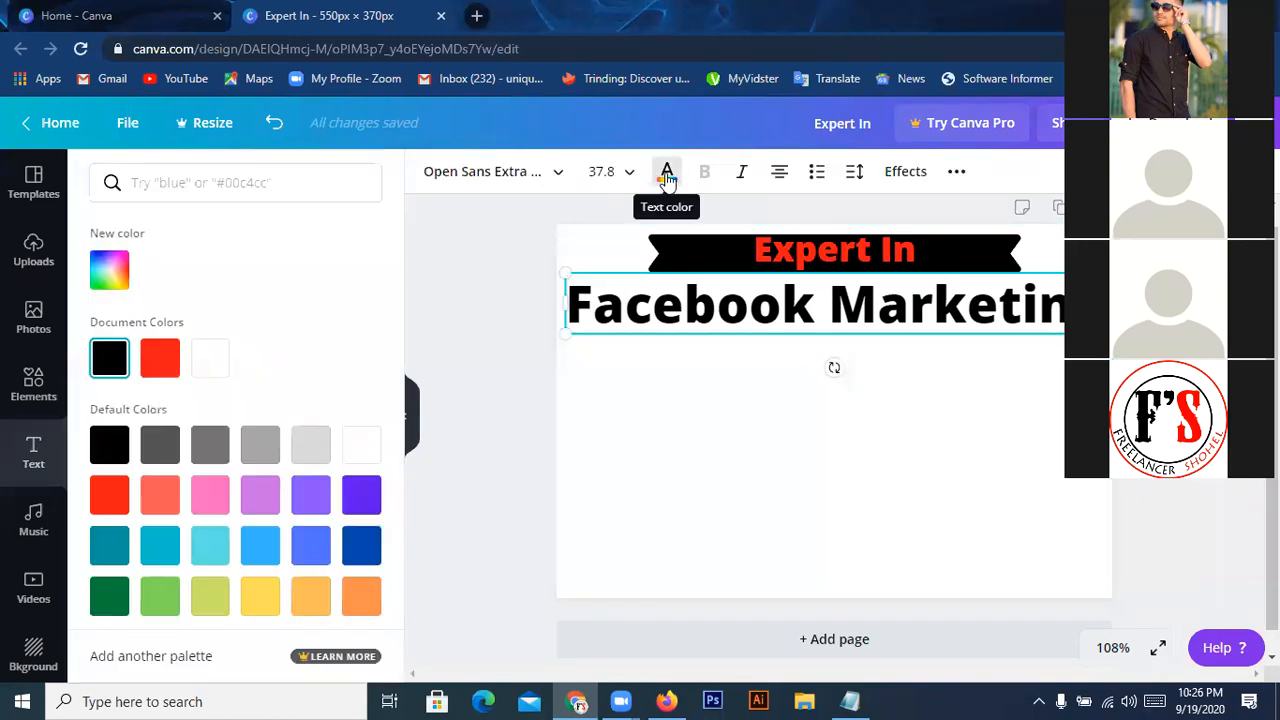
click(361, 560)
click(822, 479)
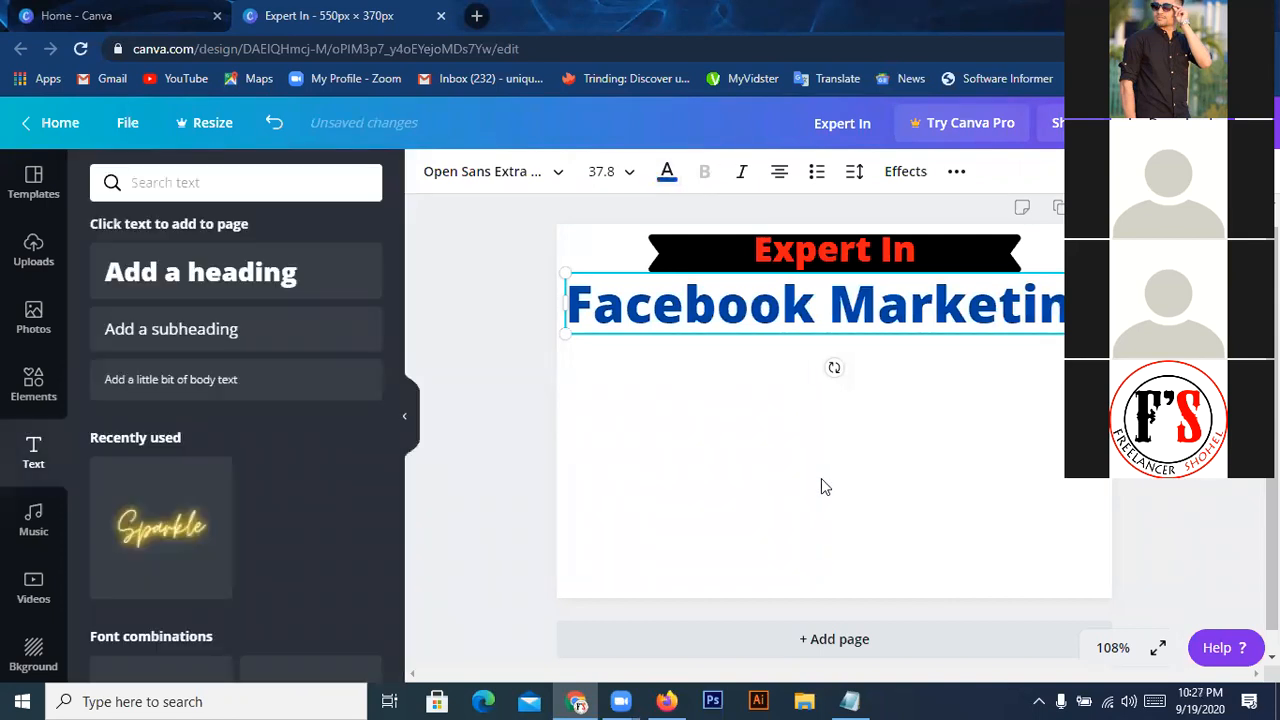
click(827, 463)
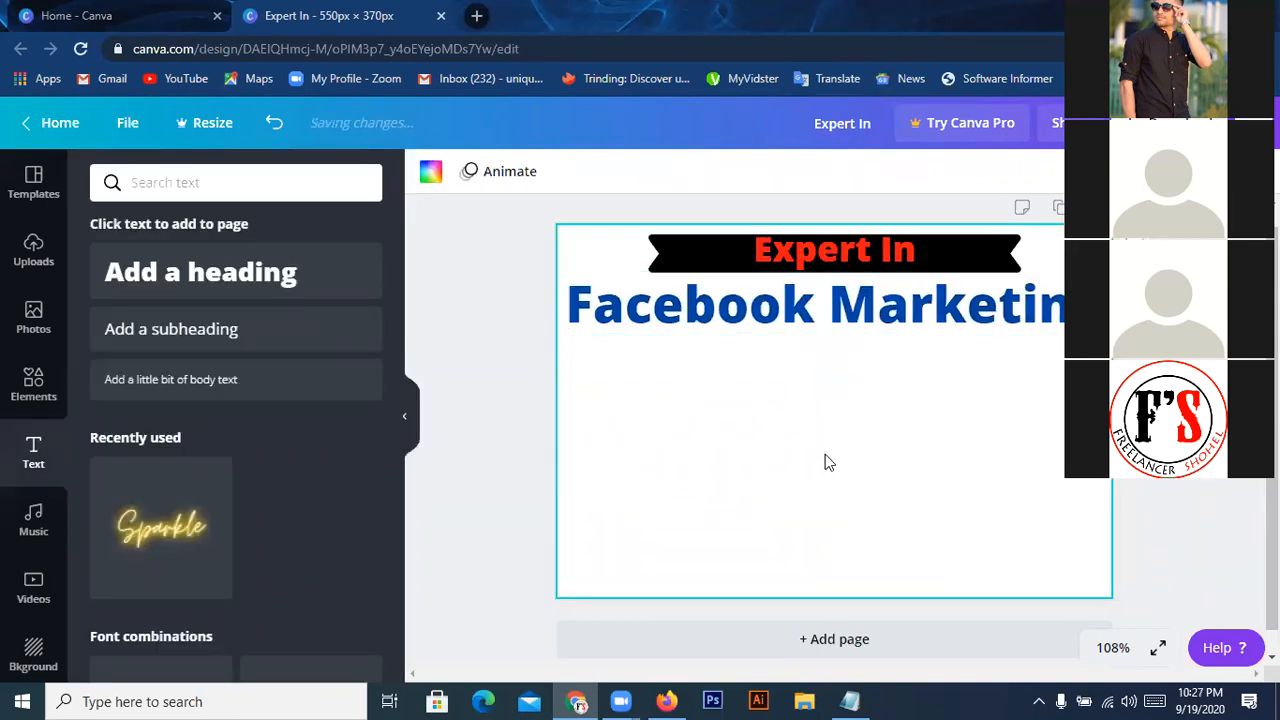
- Nudge the "Expert In" heading slightly downward so it sits vertically centred on the black banner
click(818, 262)
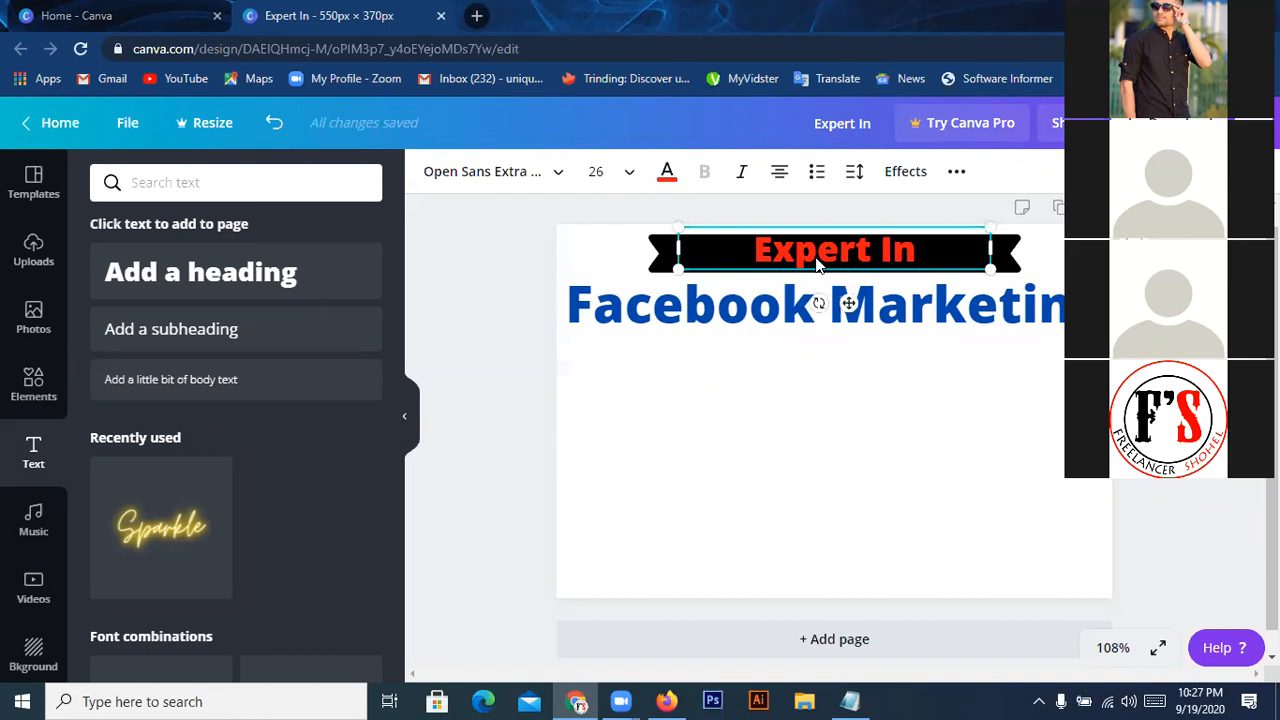
key(Down)
key(Down)
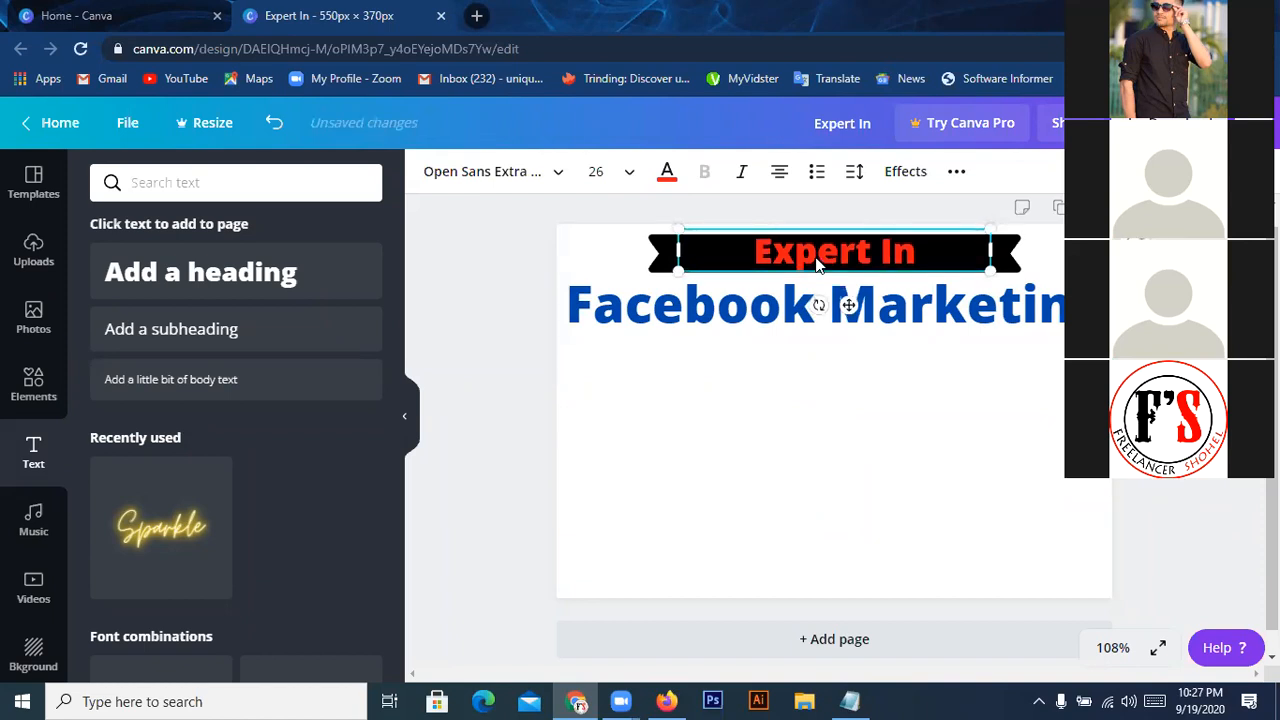
click(872, 453)
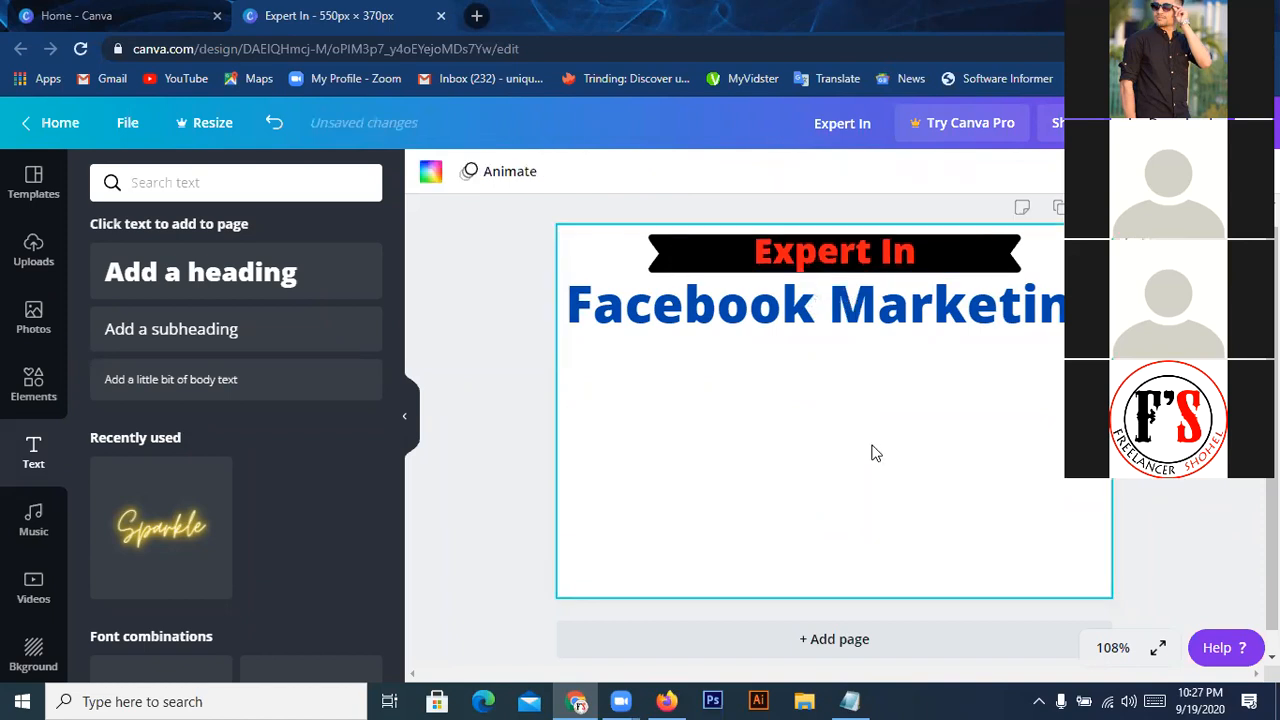
click(821, 249)
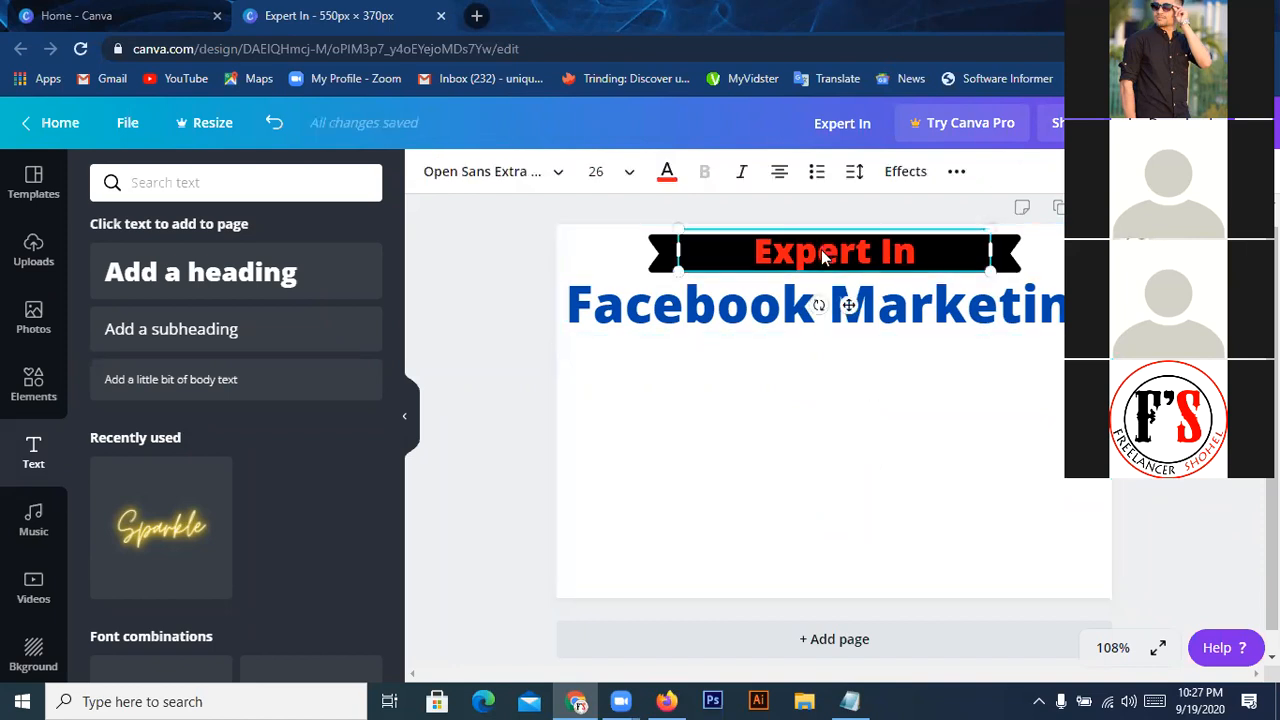
click(832, 440)
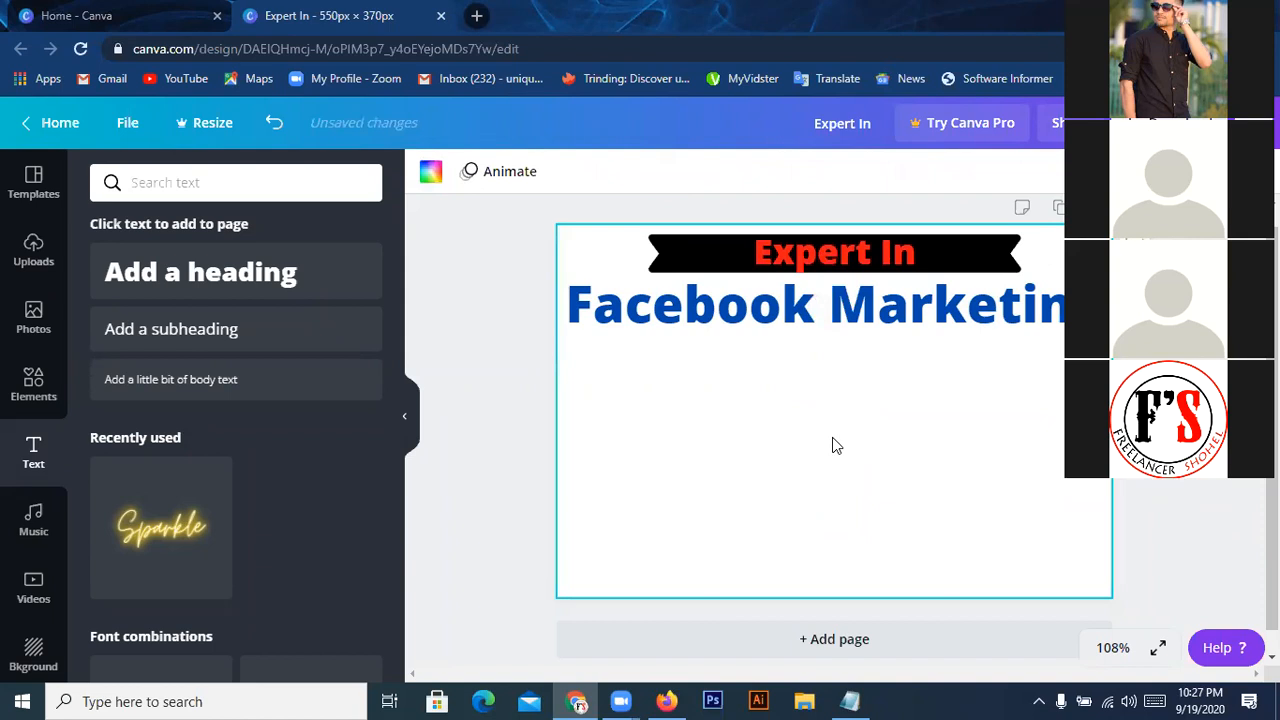
- Enlarge the black banner slightly and nudge it left to recentre it behind the "Expert In" heading
click(956, 244)
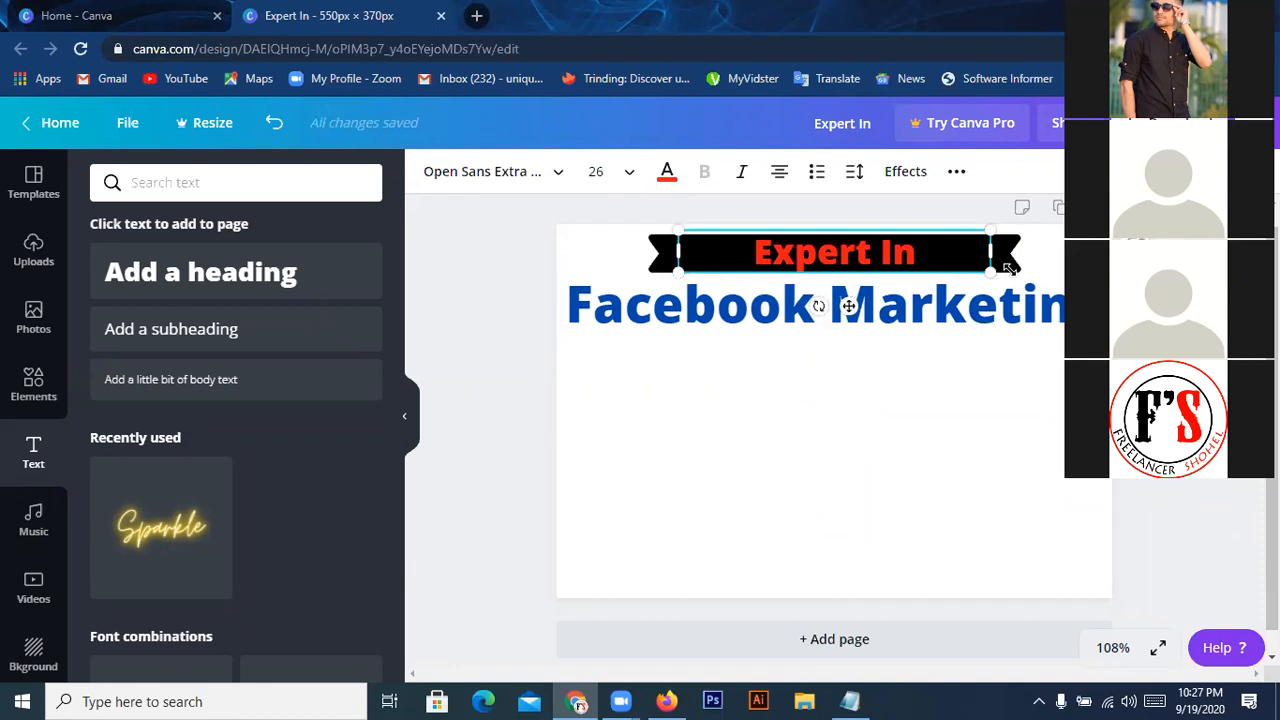
click(985, 435)
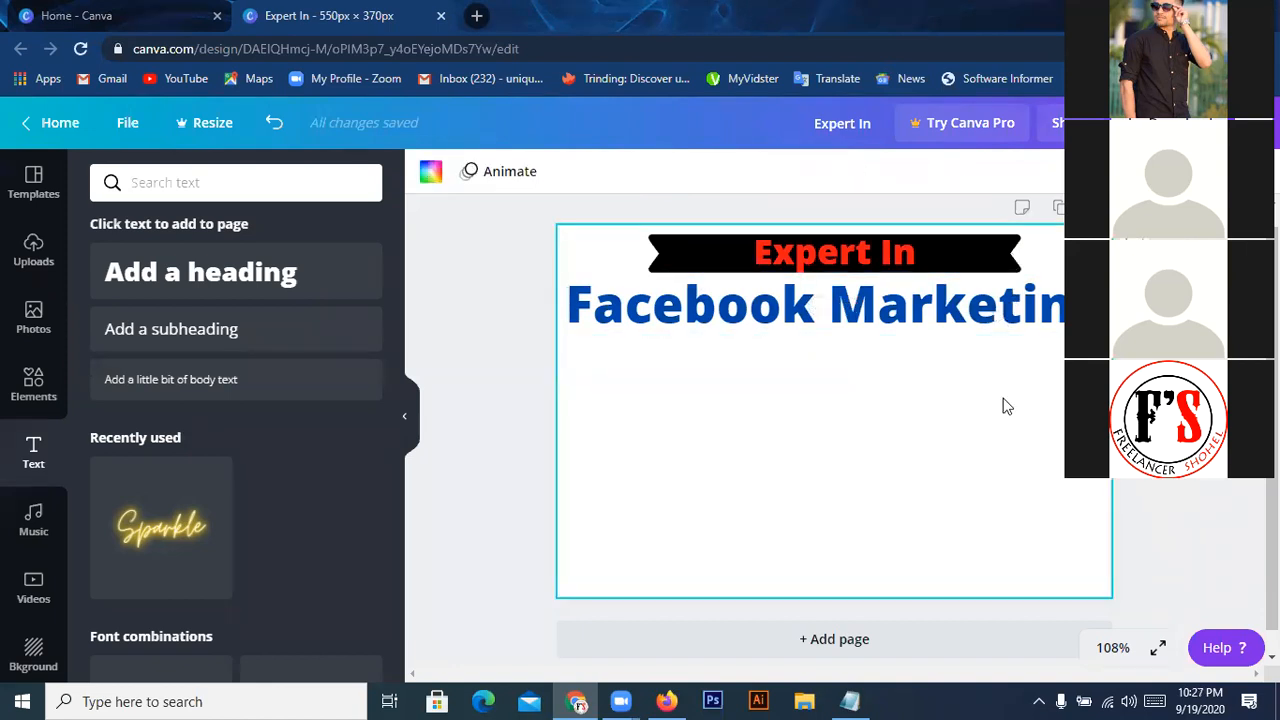
click(1008, 248)
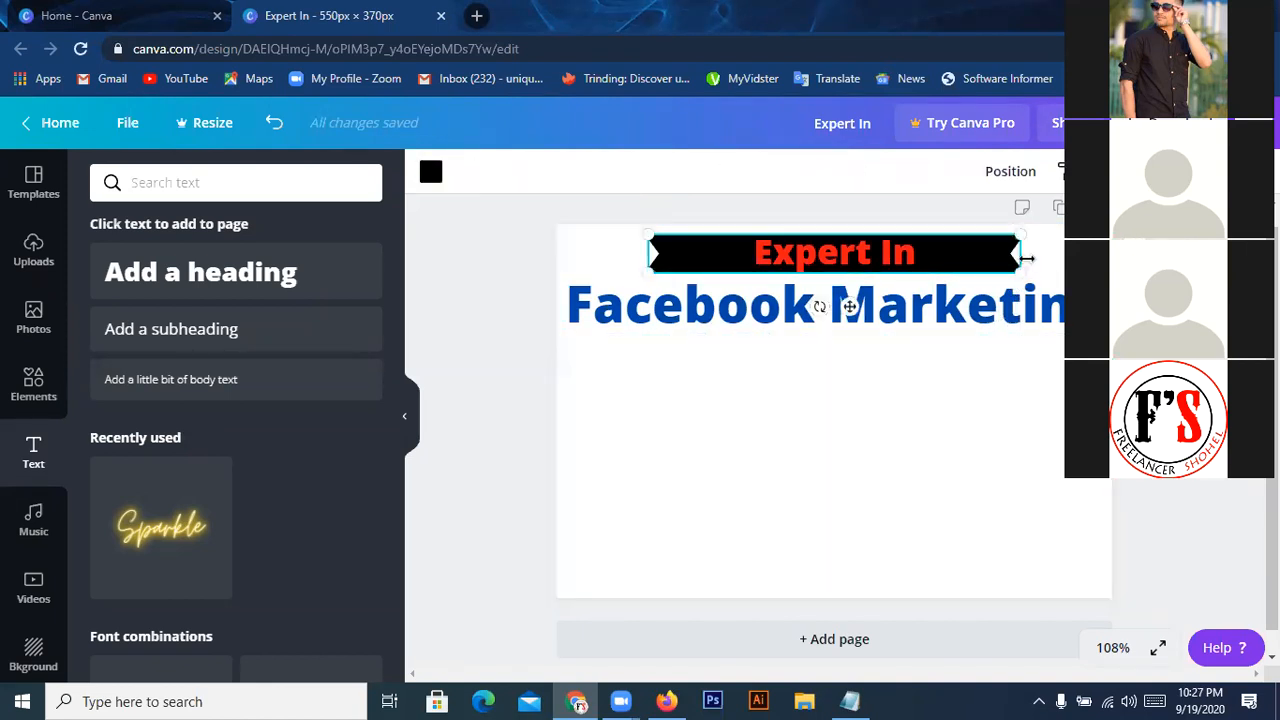
drag(1018, 270, 1042, 270)
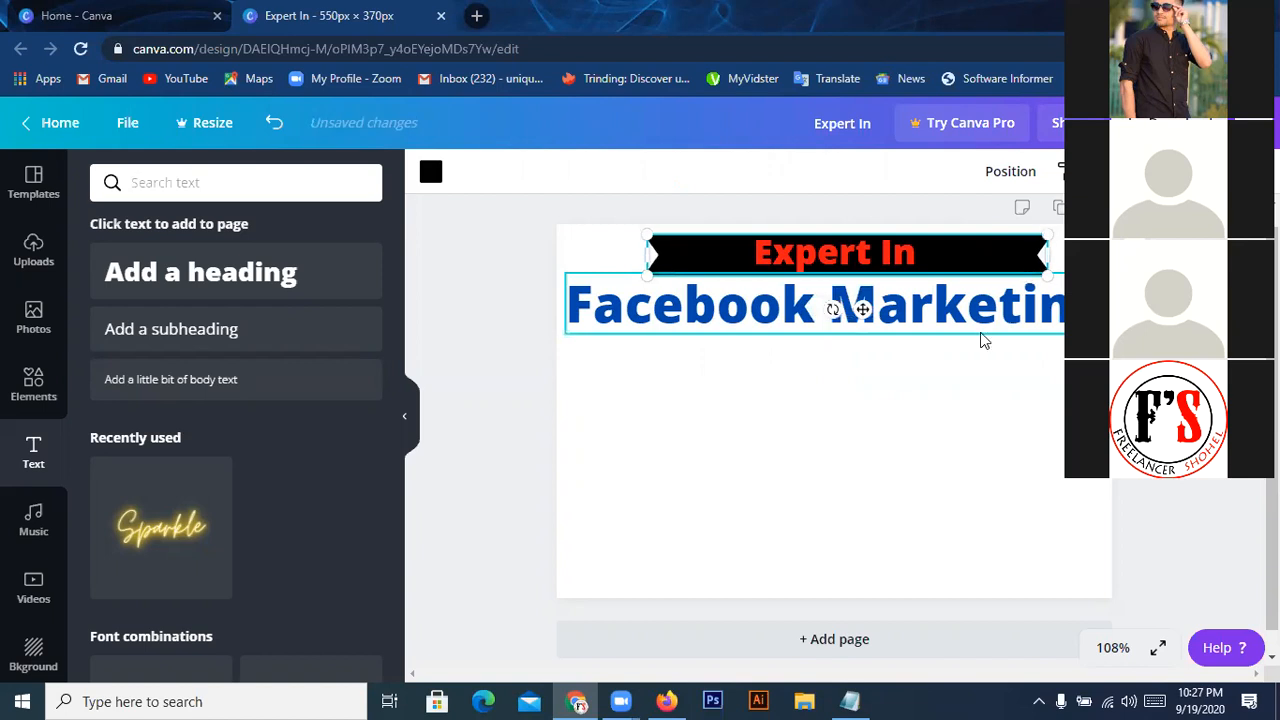
key(Left)
key(Left)
key(Left)
key(Left)
key(Left)
key(Left)
key(Left)
key(Left)
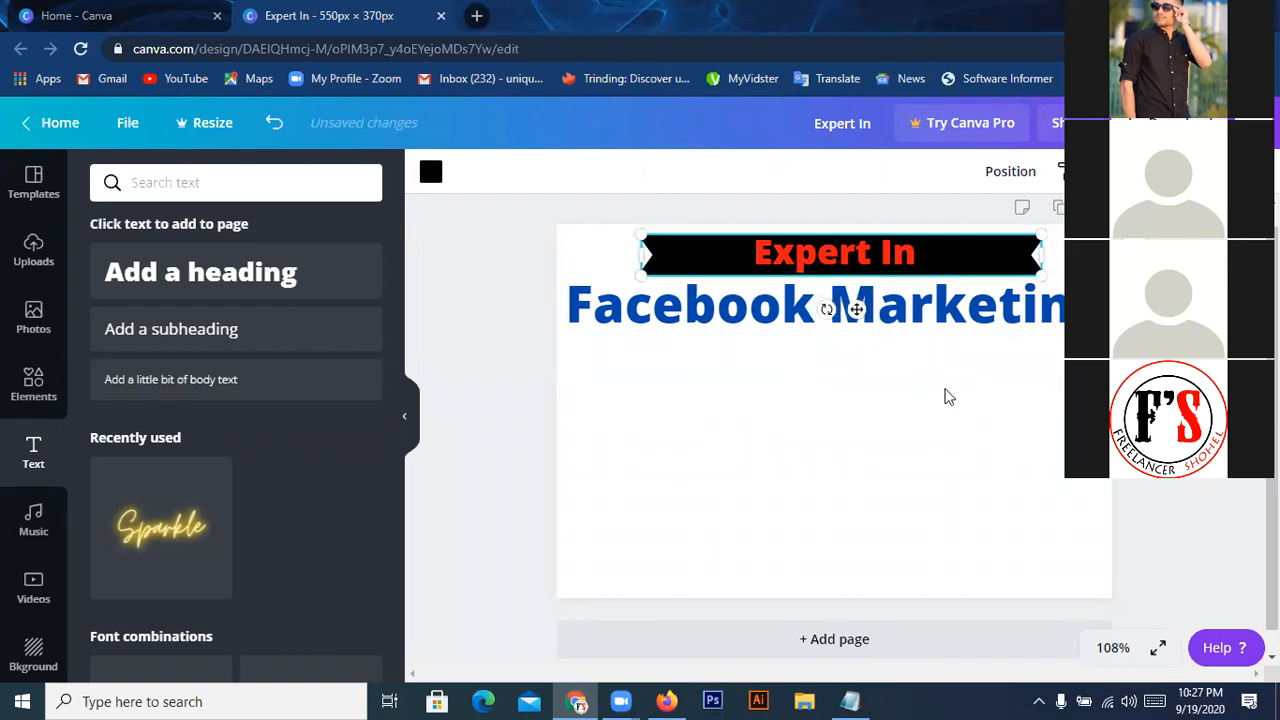
key(Left)
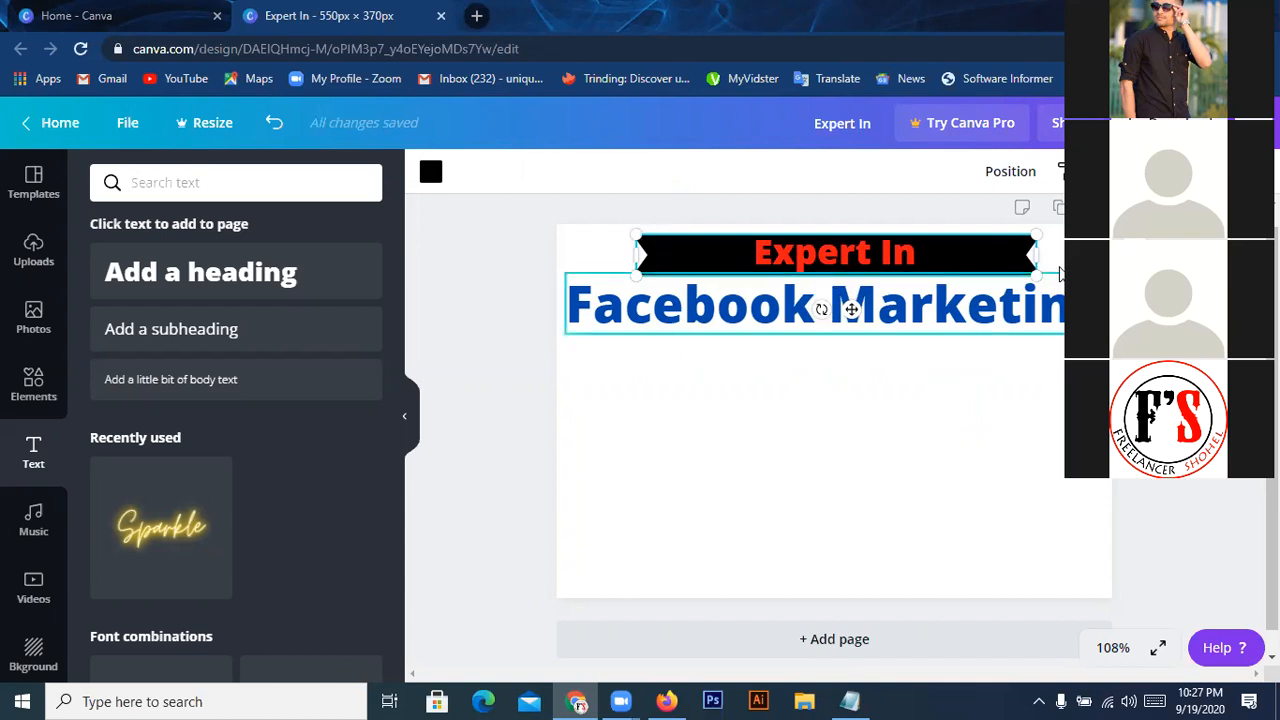
- Shorten the black banner from both ends so it fits closely around the "Expert In" heading
drag(1035, 252, 968, 247)
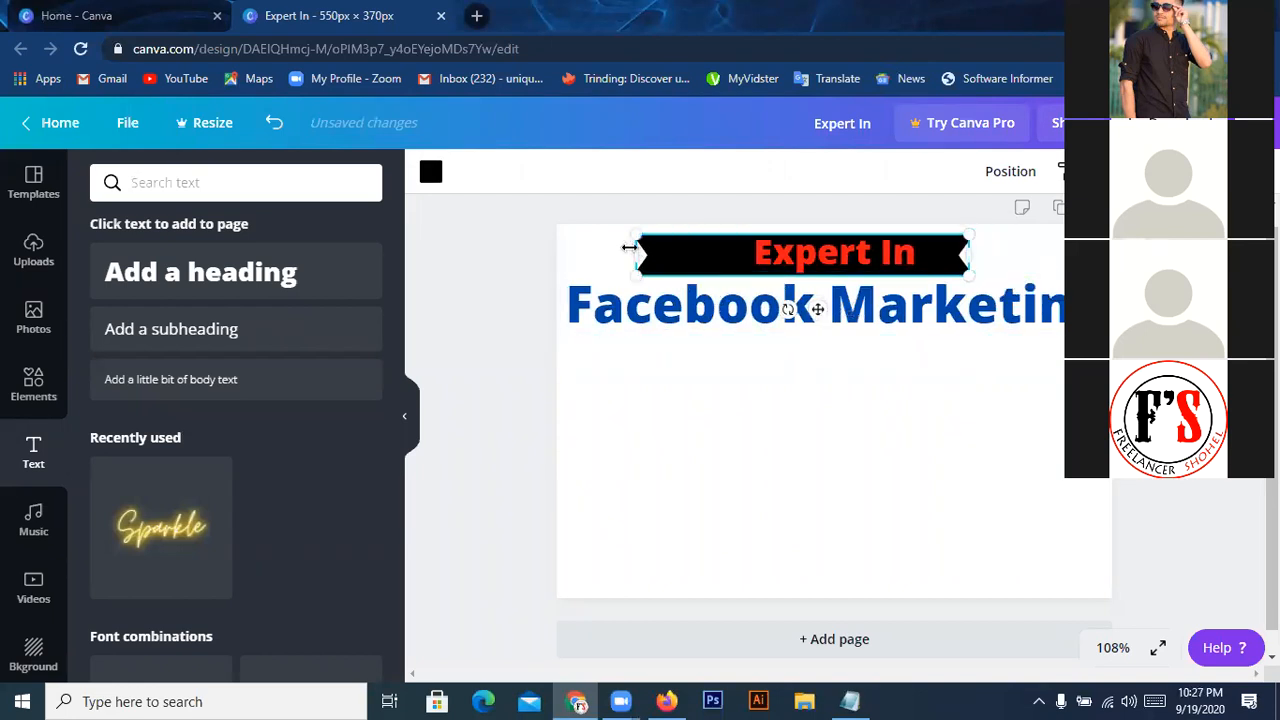
drag(631, 247, 709, 253)
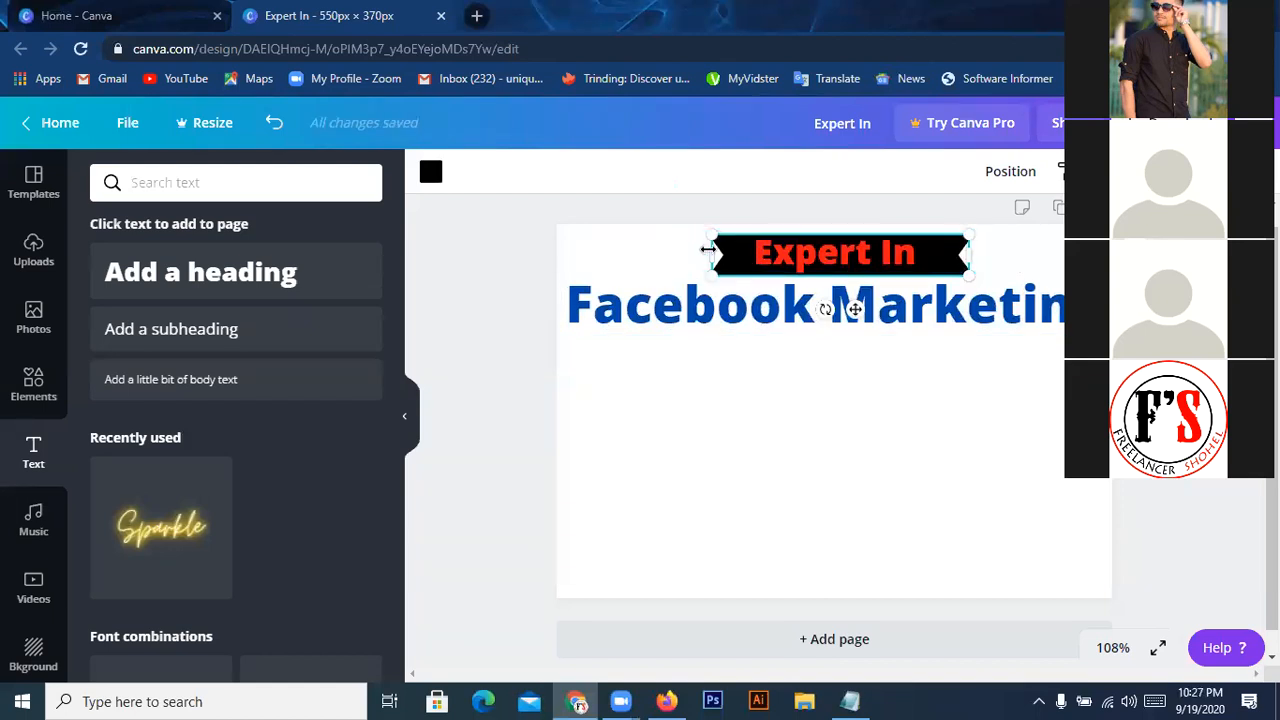
drag(706, 253, 704, 253)
click(898, 427)
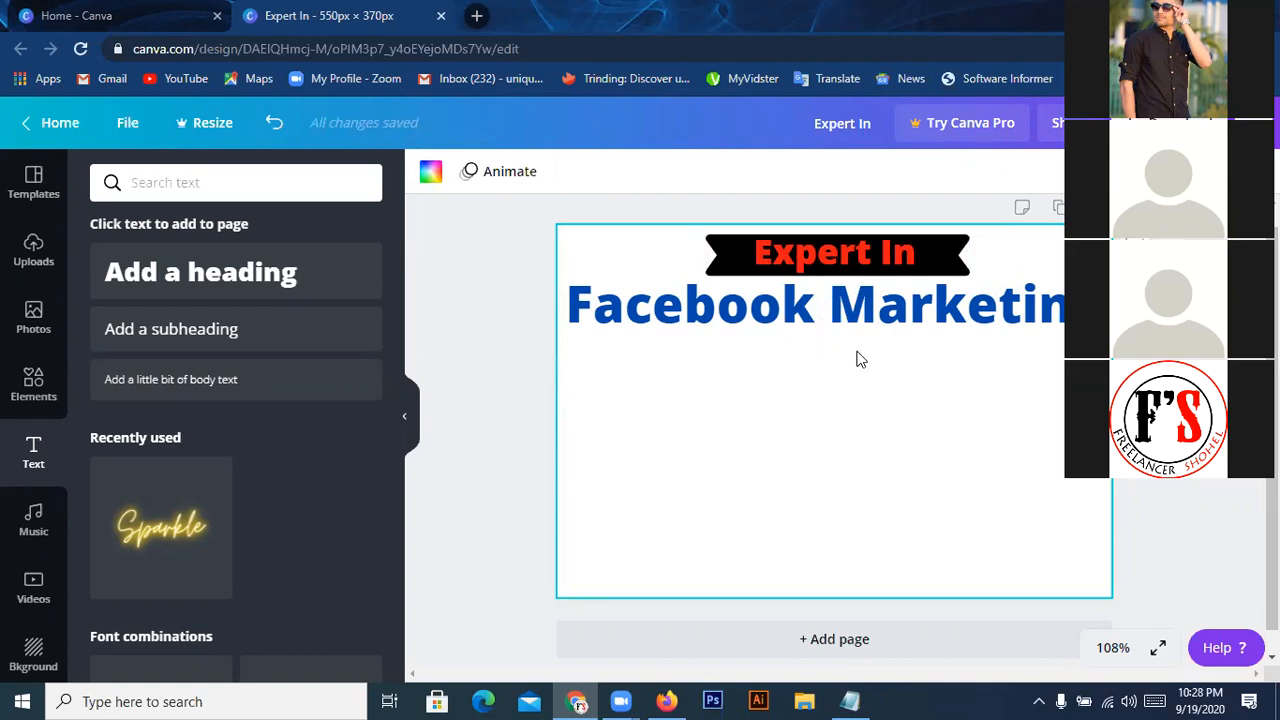
- Find the rounded blue-to-pink gradient bar among the "Lines" elements and add it to the page
click(28, 394)
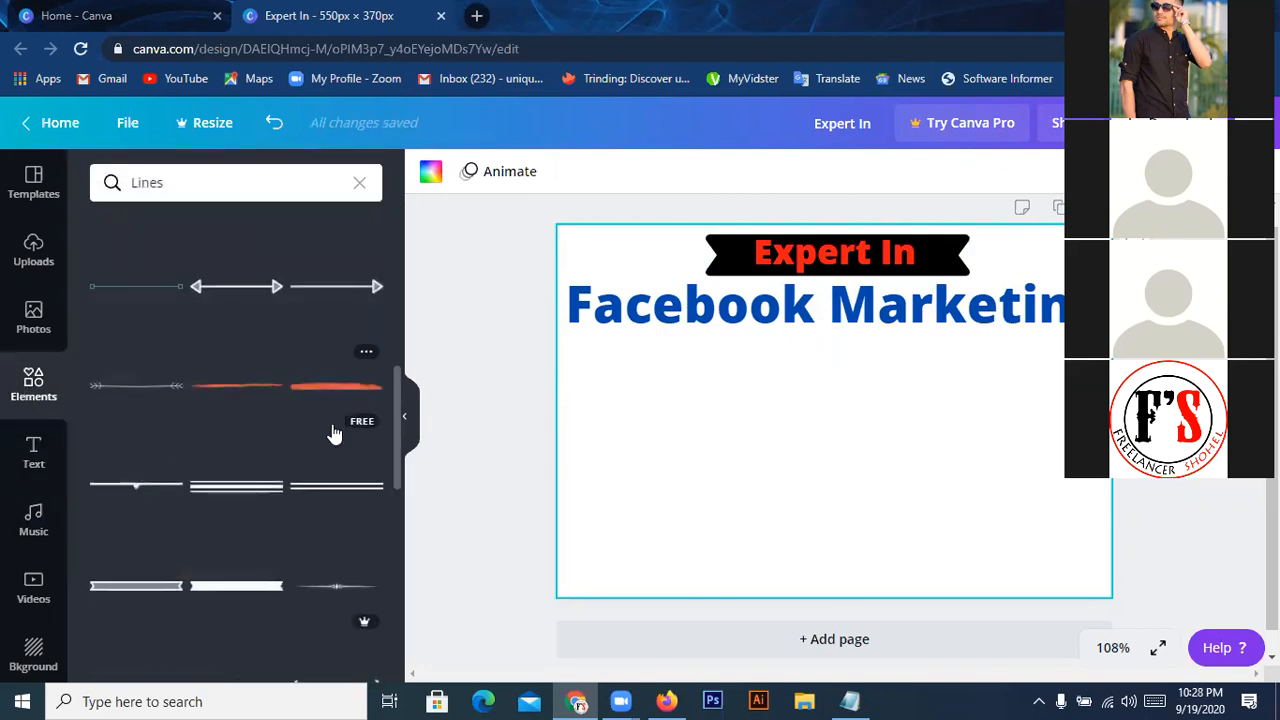
scroll(334, 427, down, 2)
scroll(334, 432, down, 2)
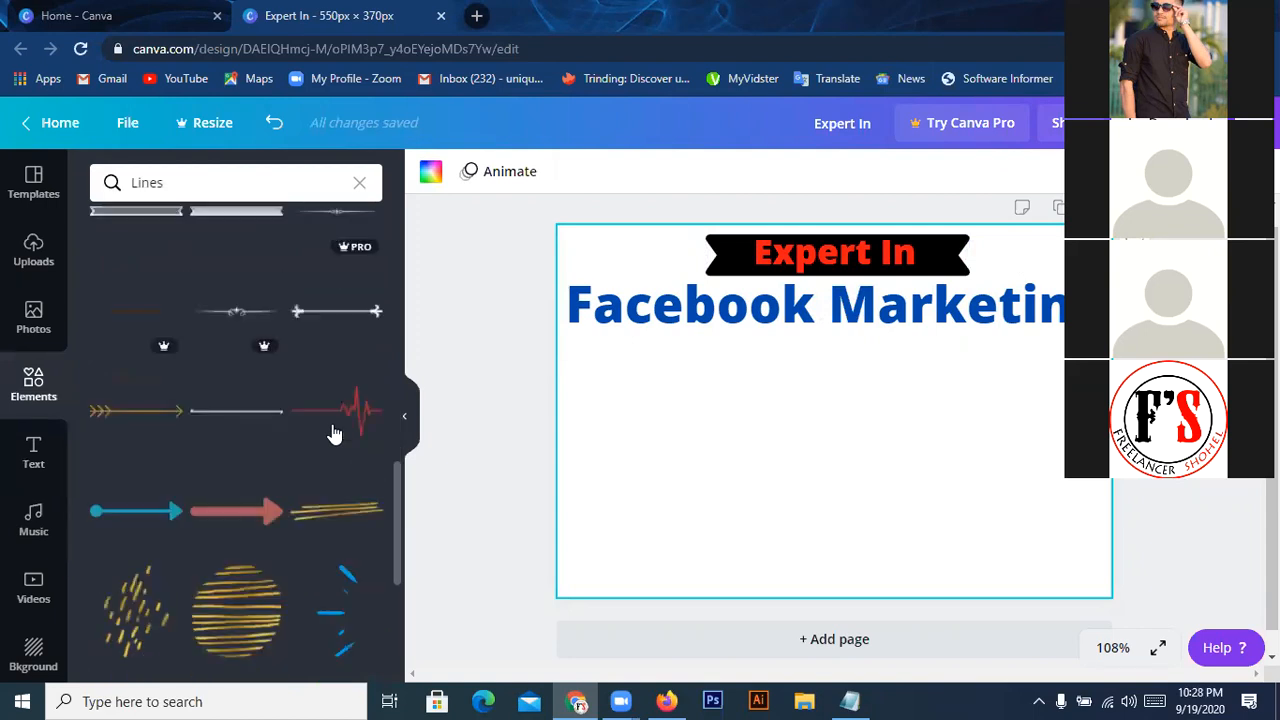
scroll(334, 432, down, 2)
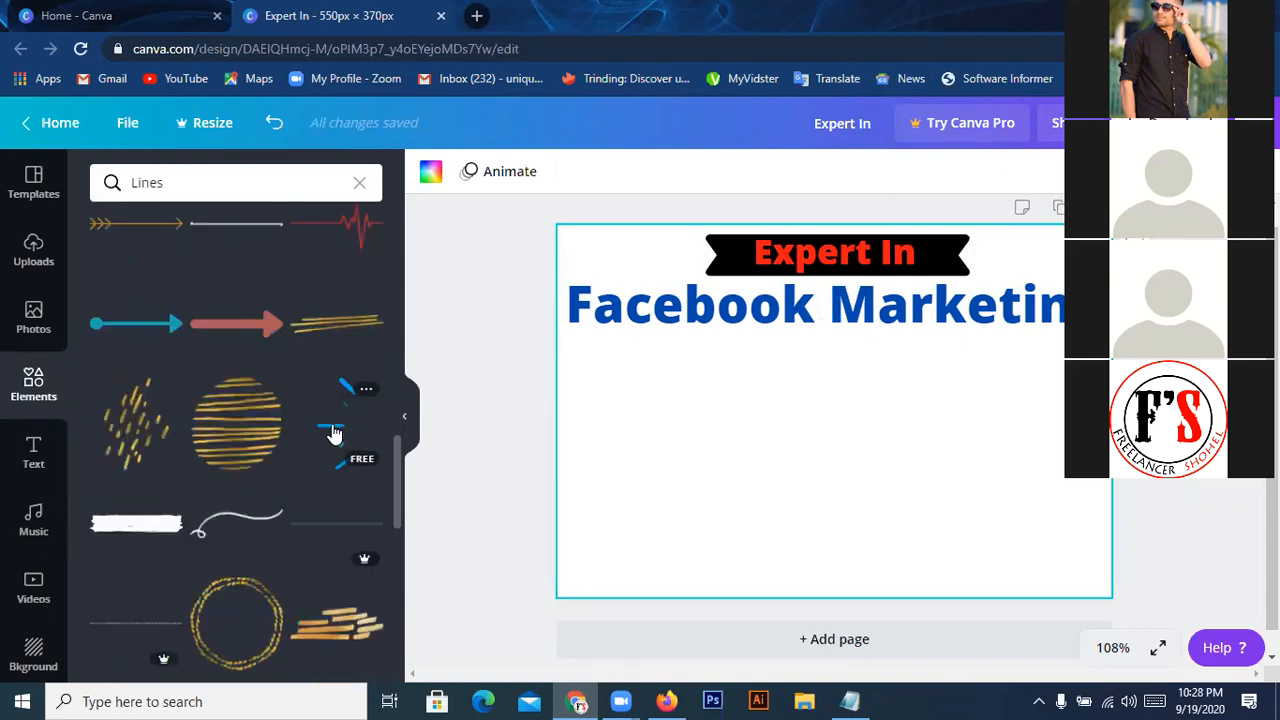
scroll(334, 432, down, 2)
scroll(334, 432, down, 2)
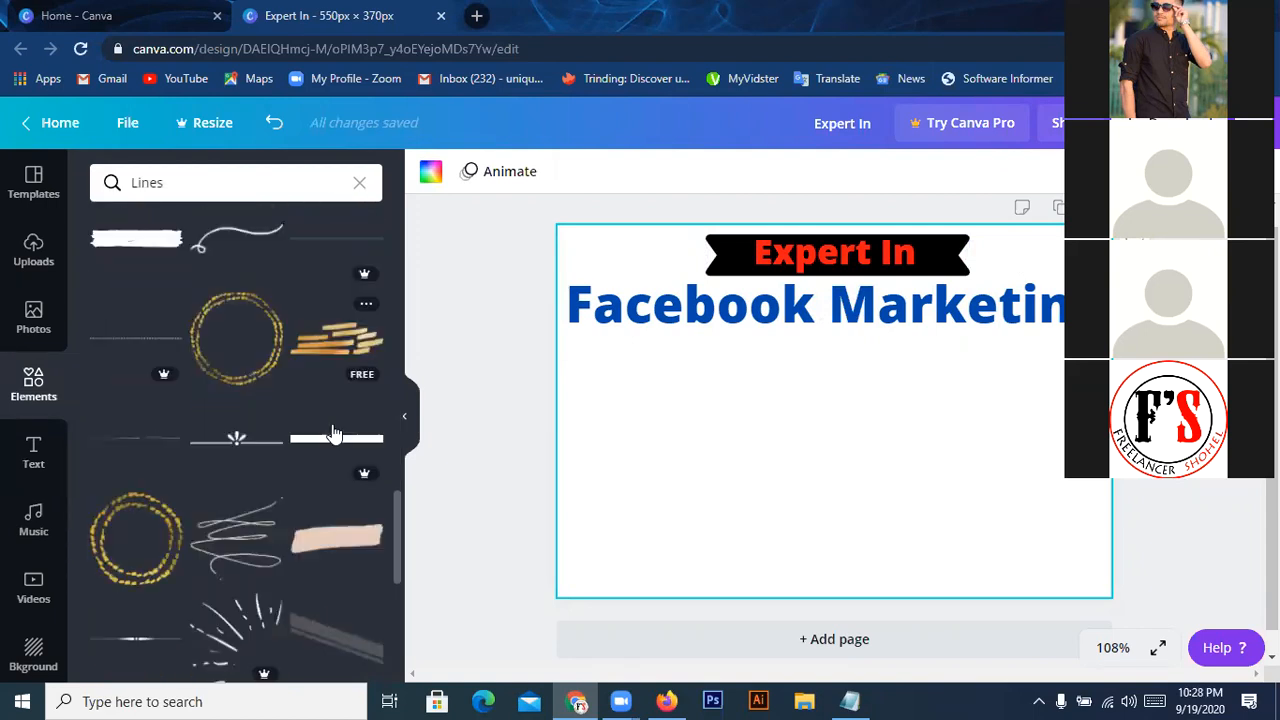
scroll(334, 432, down, 2)
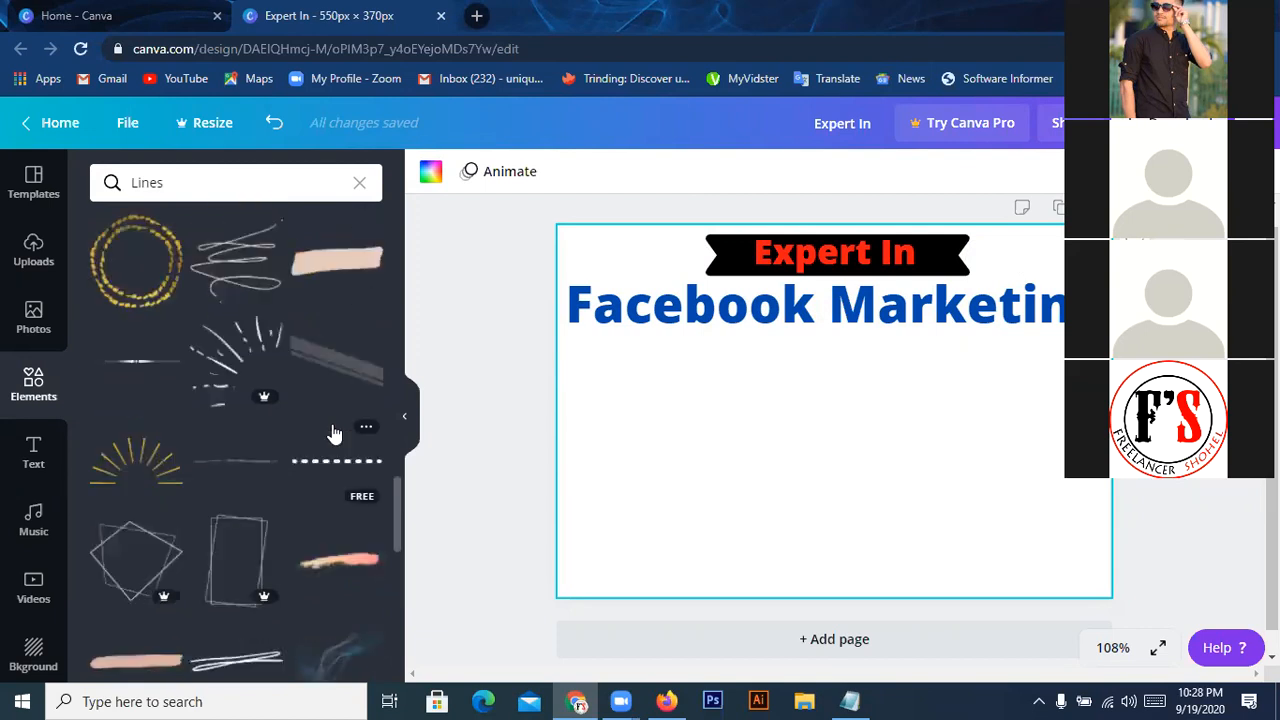
scroll(334, 432, down, 2)
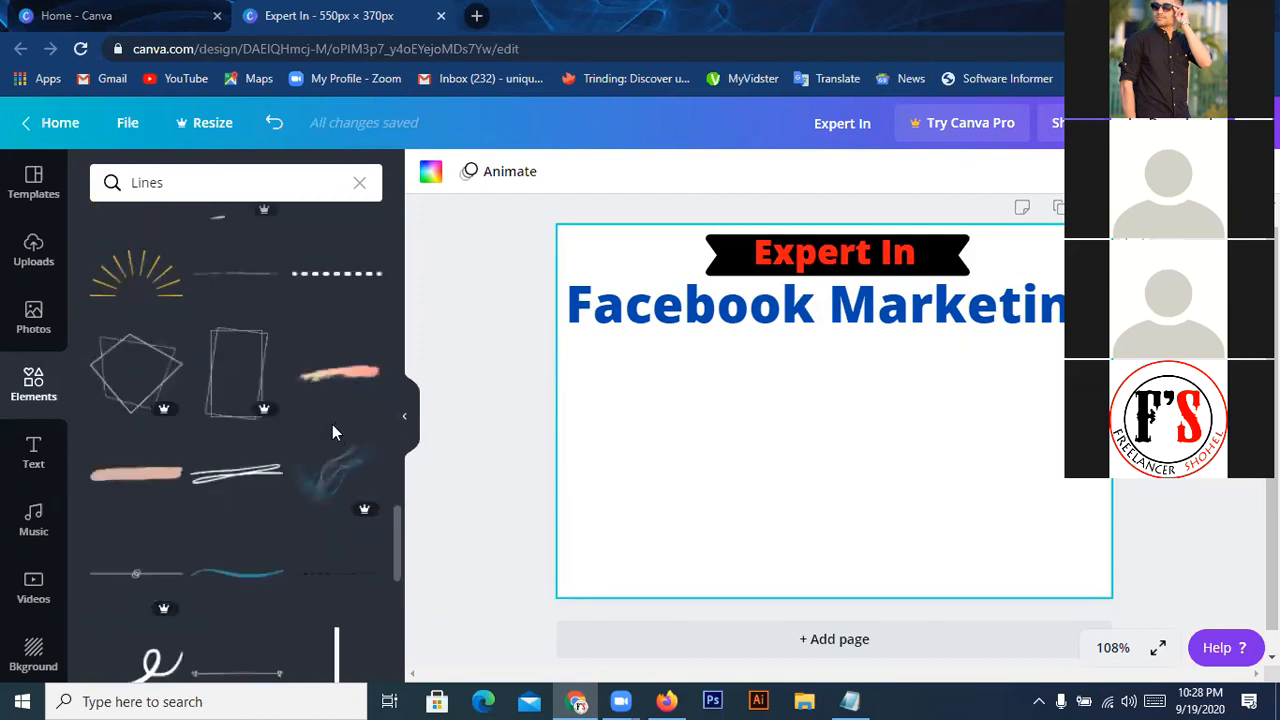
scroll(334, 432, down, 2)
scroll(334, 432, down, 2)
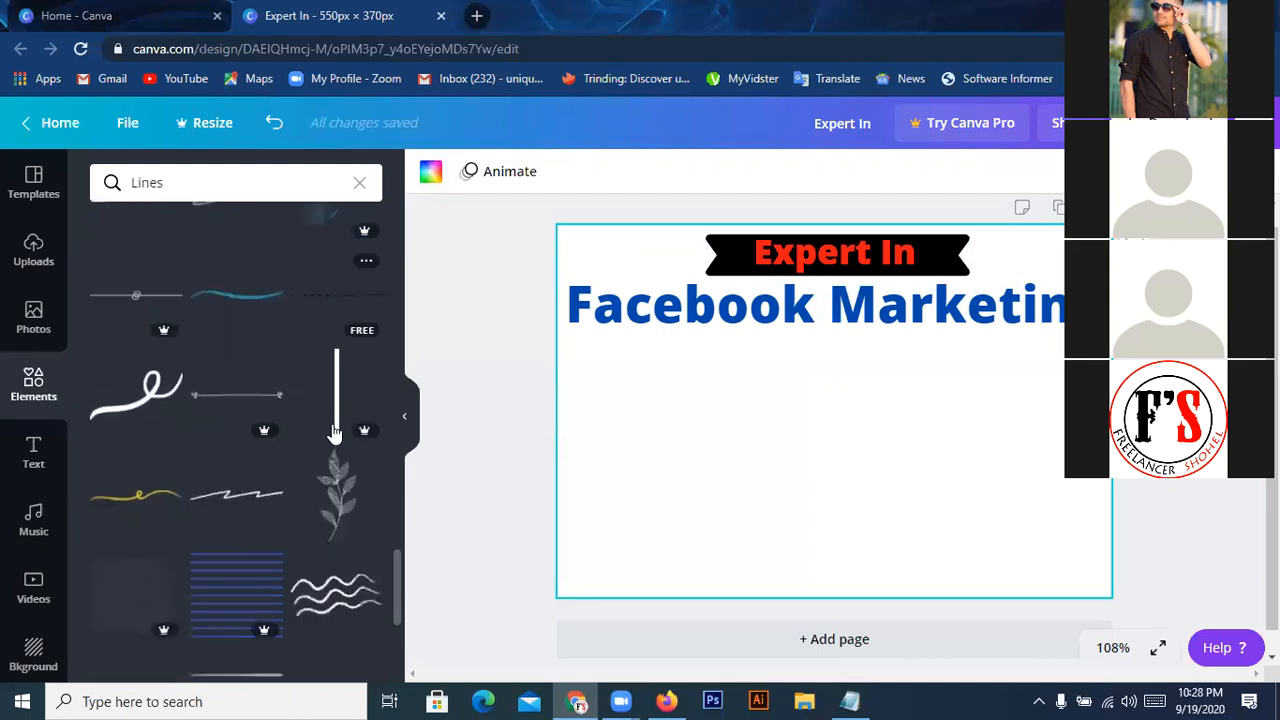
scroll(334, 432, down, 1)
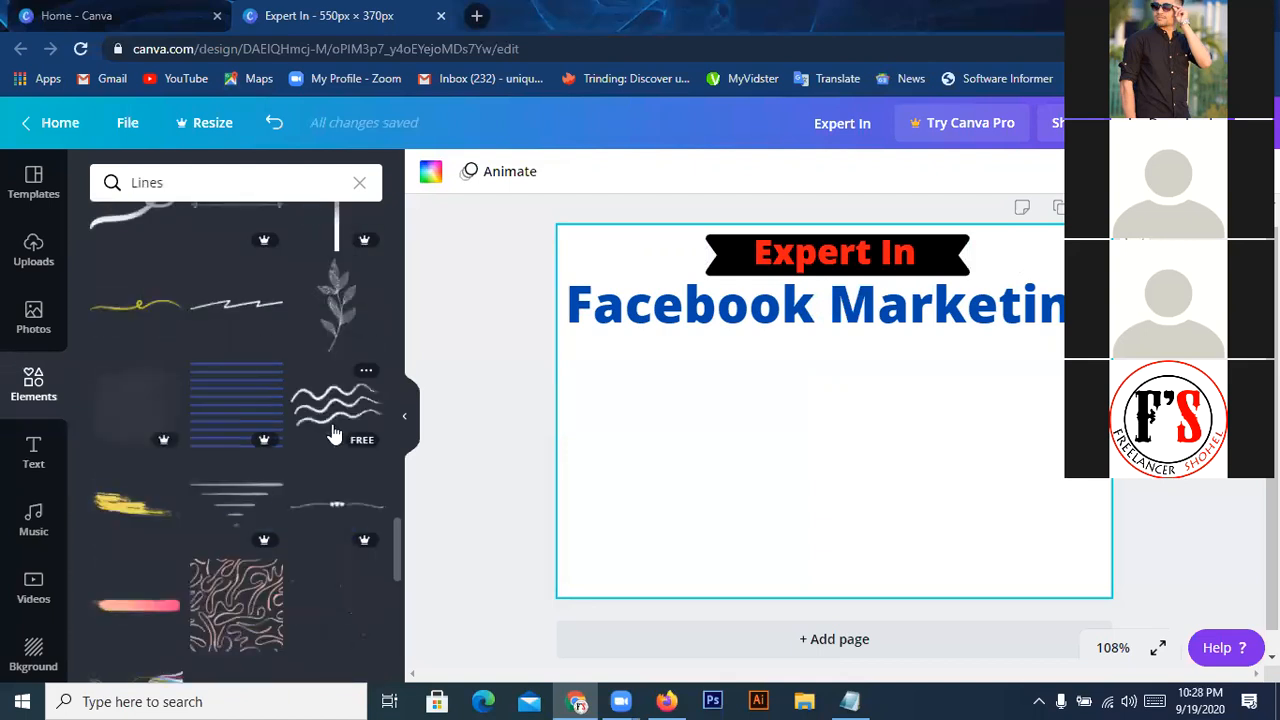
scroll(334, 434, down, 1)
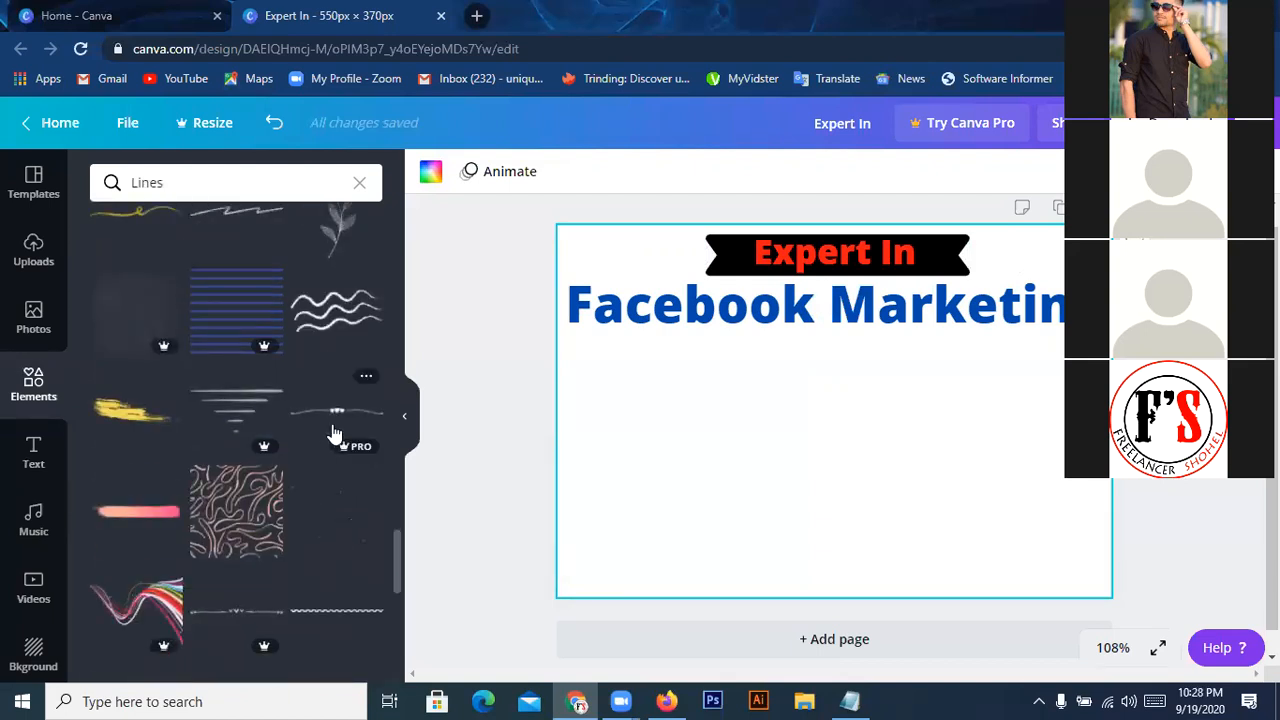
scroll(334, 434, down, 2)
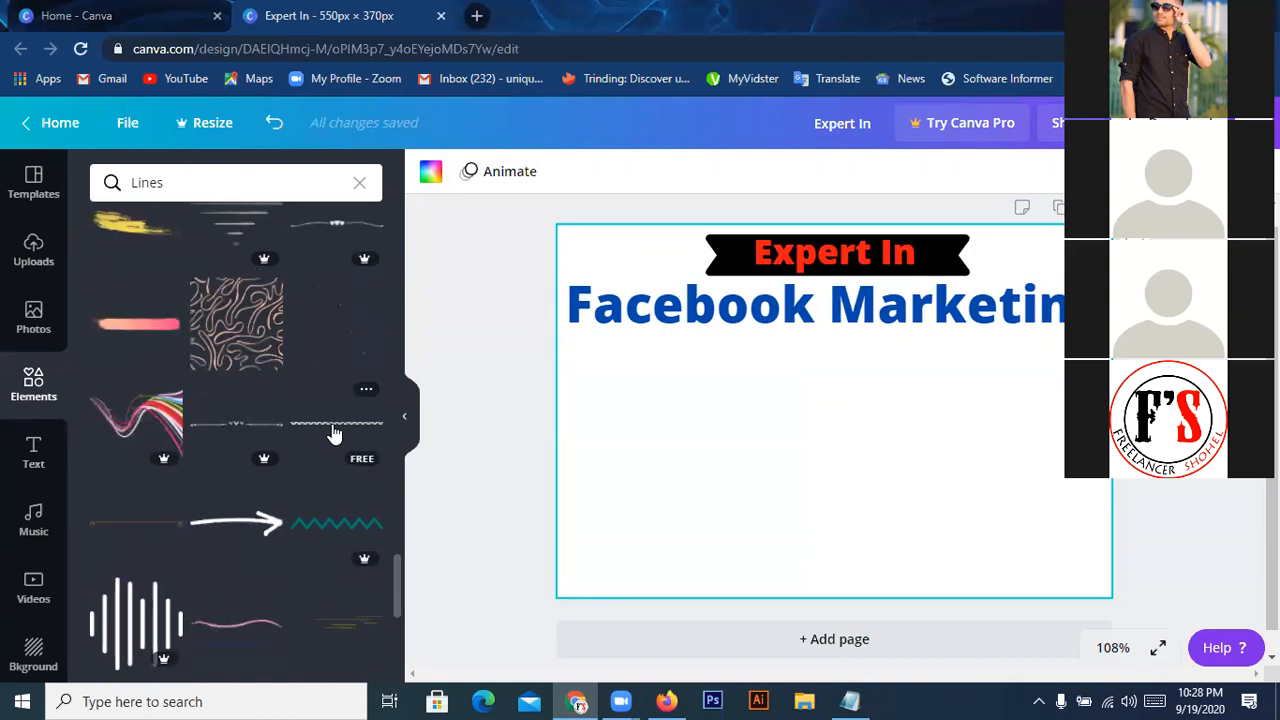
scroll(334, 434, down, 1)
scroll(334, 434, down, 2)
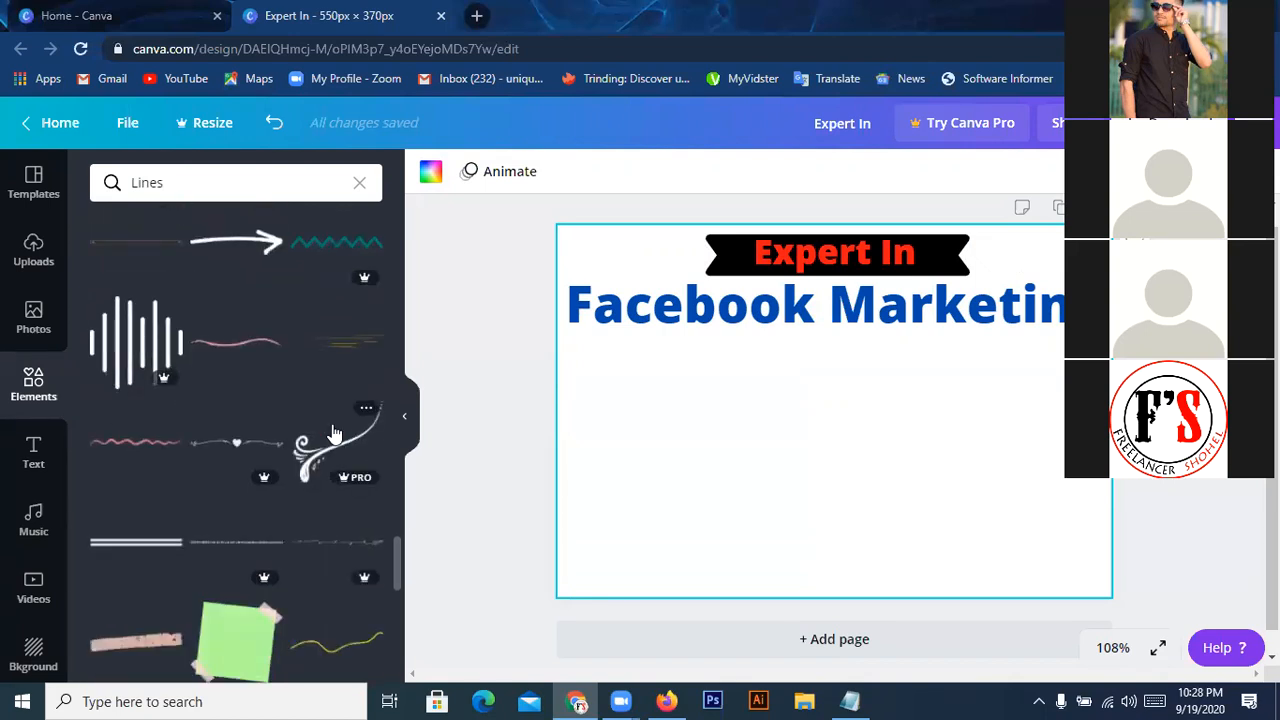
scroll(334, 434, down, 2)
scroll(334, 434, down, 4)
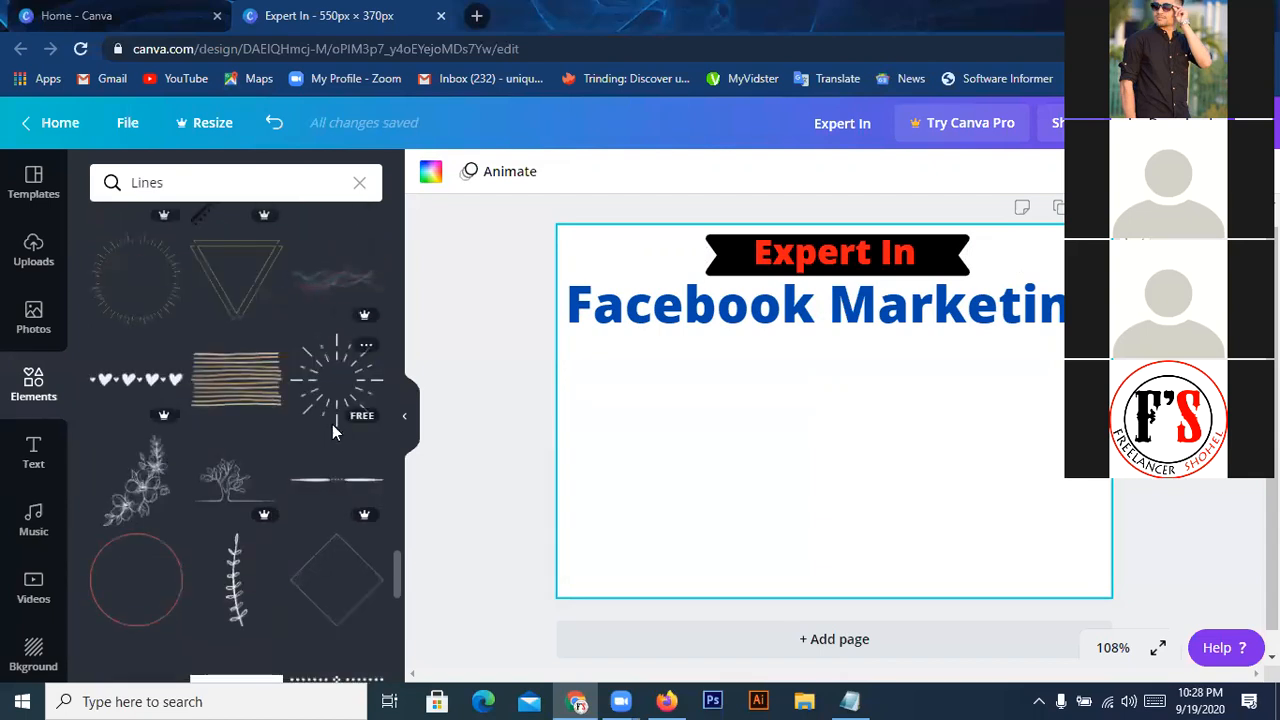
scroll(334, 432, down, 2)
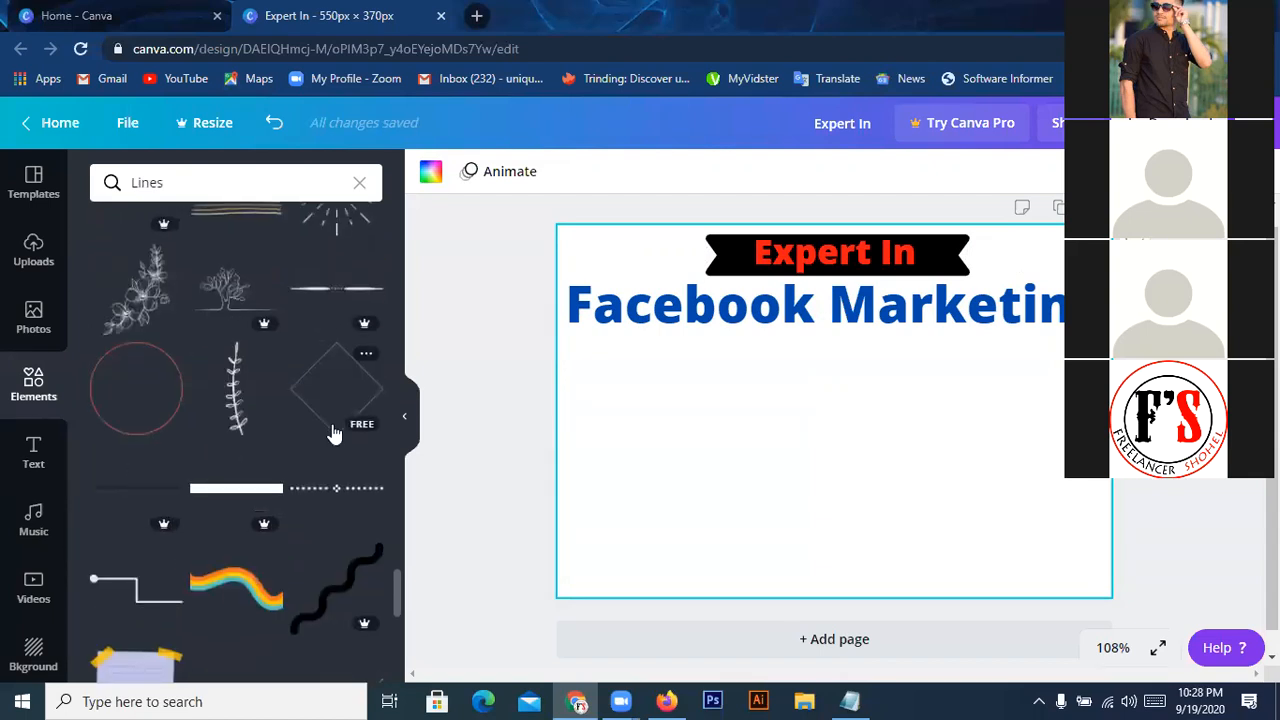
scroll(334, 432, down, 2)
scroll(334, 434, down, 2)
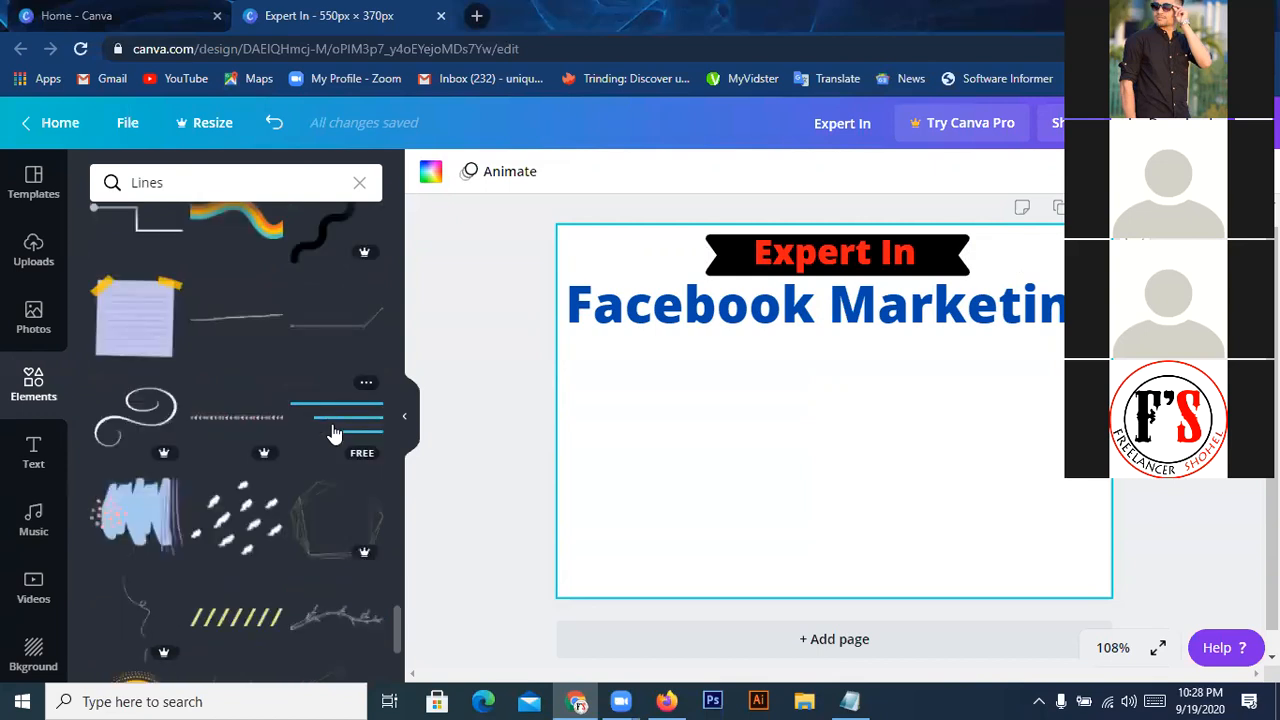
scroll(334, 434, down, 3)
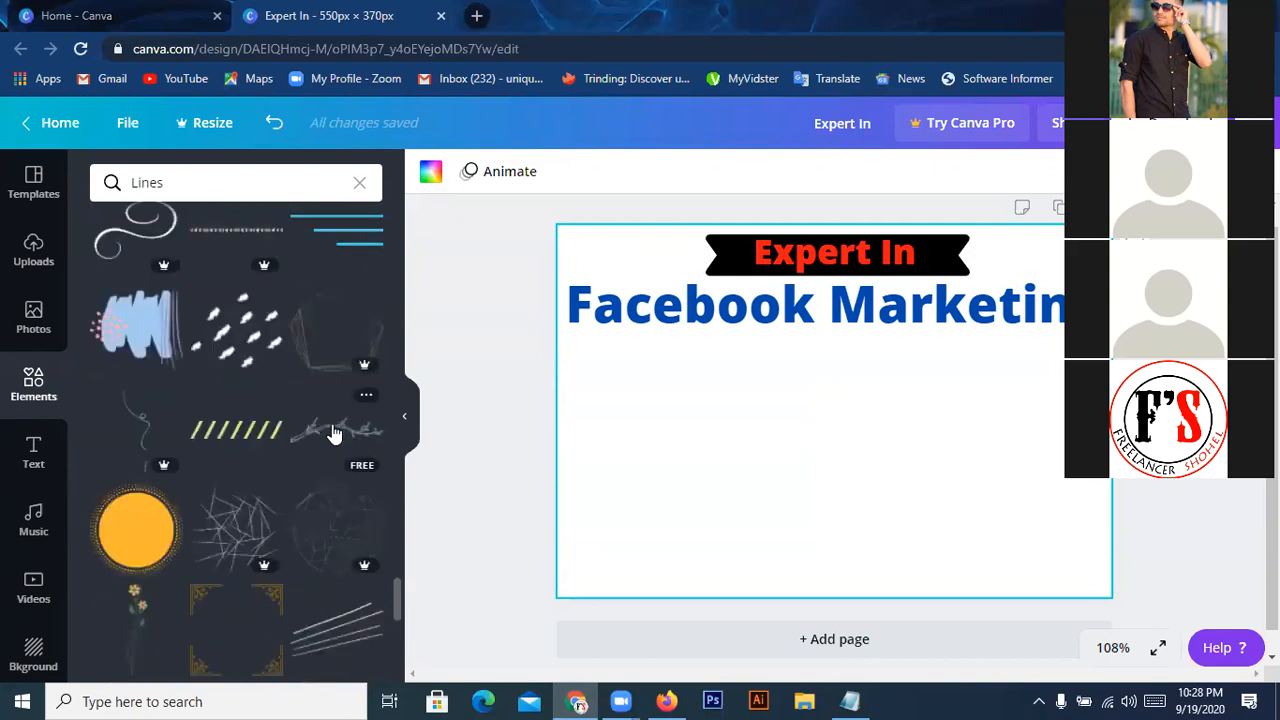
scroll(334, 434, down, 4)
scroll(334, 434, down, 3)
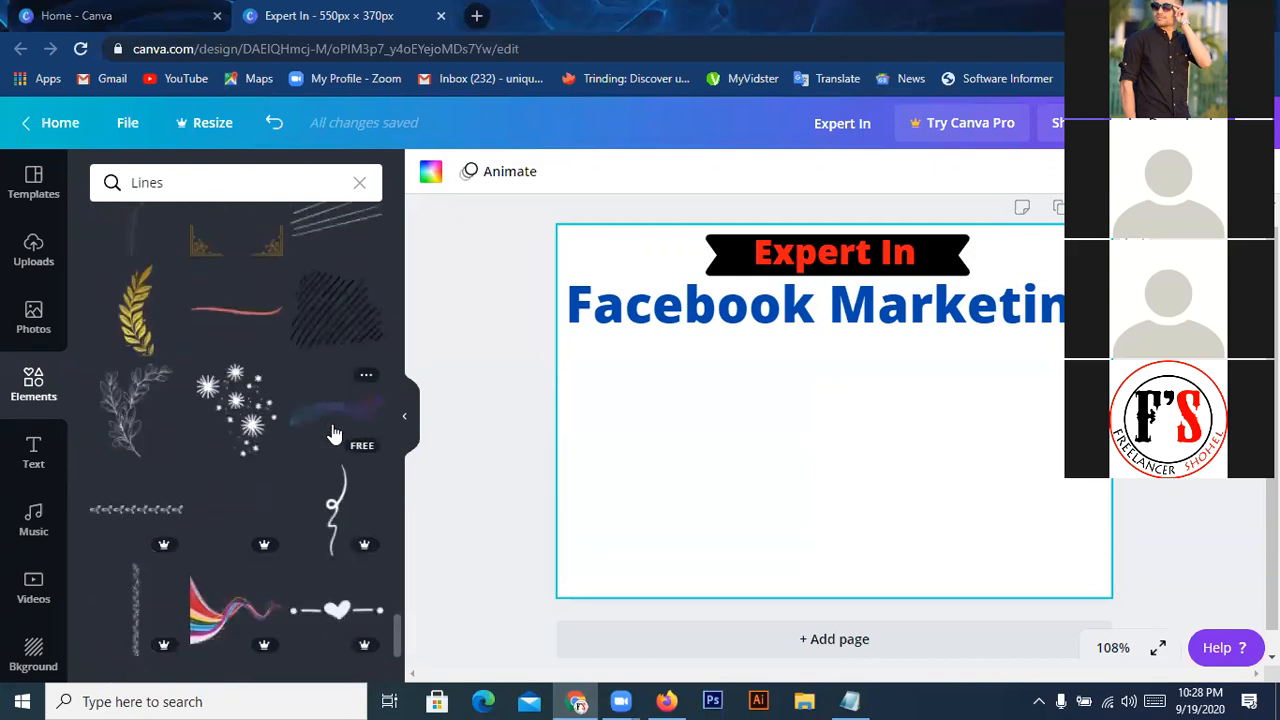
scroll(334, 434, down, 2)
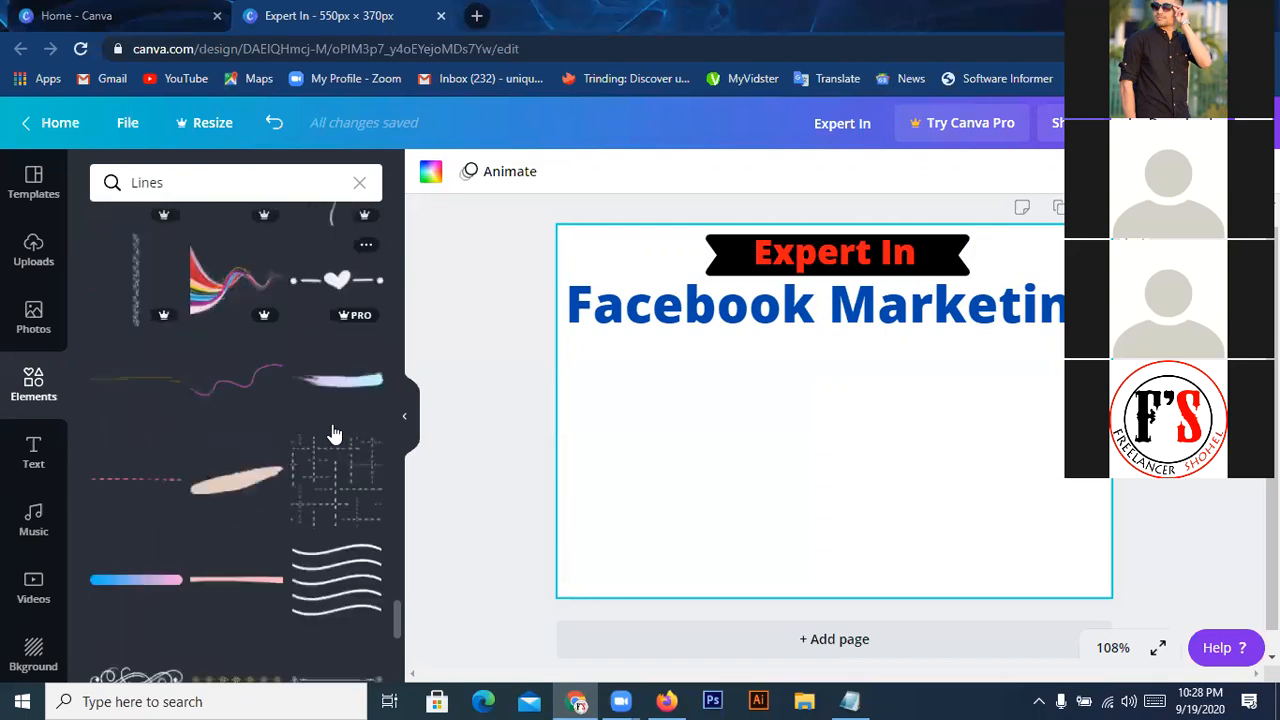
scroll(334, 434, down, 1)
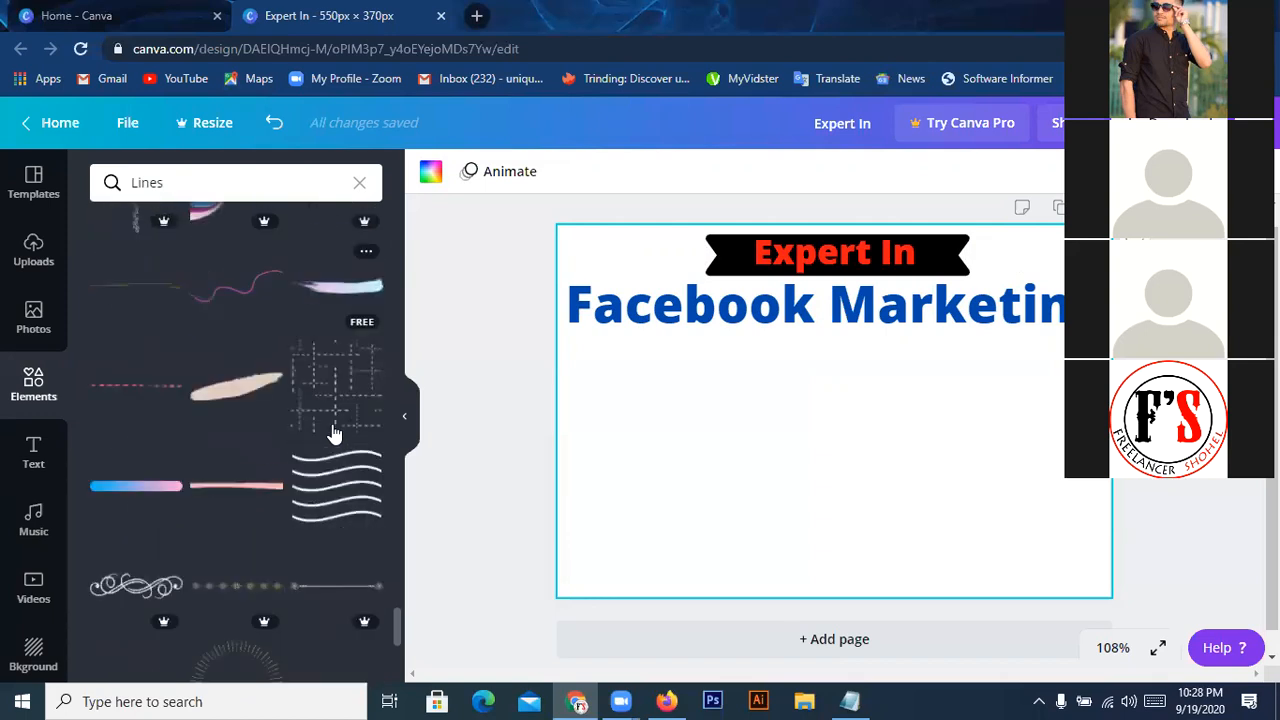
click(132, 487)
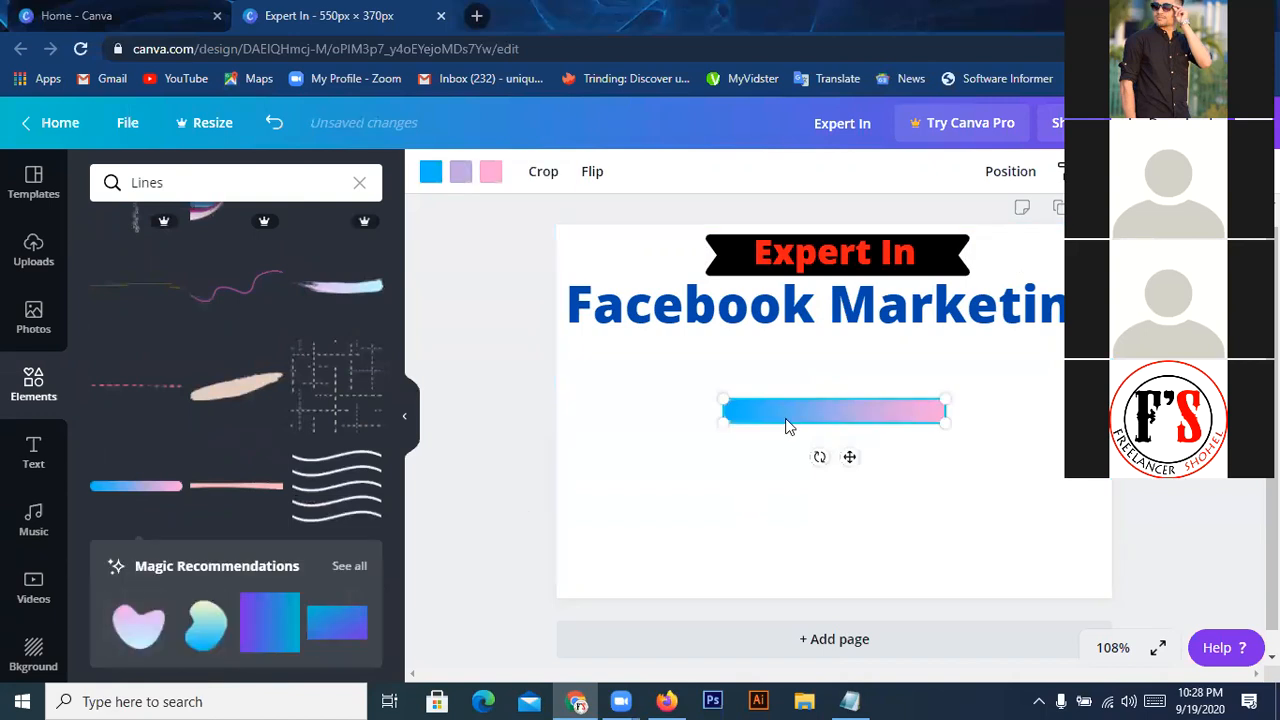
- Enlarge the gradient bar to span the full page width and move it up directly beneath the "Facebook Marketing" heading
drag(727, 421, 551, 402)
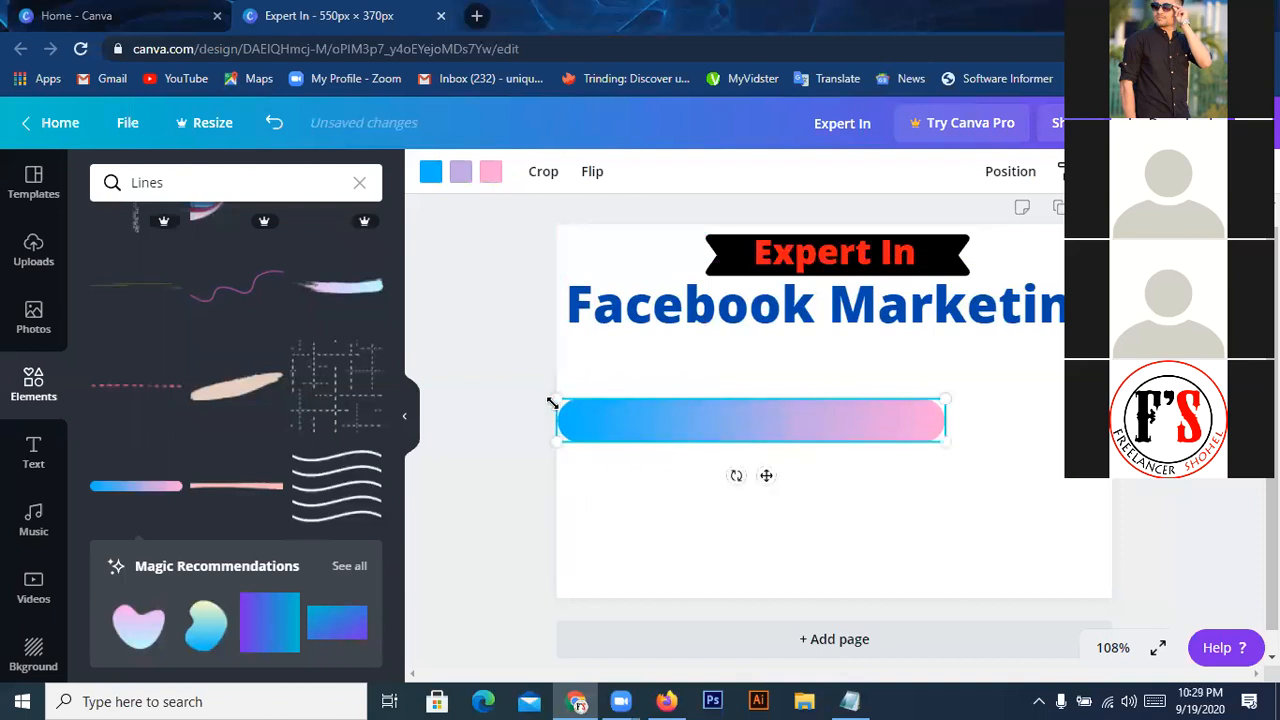
drag(944, 398, 1112, 381)
key(Up)
key(Up)
key(Up)
key(Up)
key(Up)
key(Up)
key(Up)
key(Up)
key(Up)
key(Up)
key(Up)
key(Up)
key(Up)
key(Up)
key(Up)
key(Up)
key(Up)
key(Up)
key(Up)
key(Up)
key(Up)
key(Up)
key(Up)
key(Up)
key(Up)
key(Up)
key(Down)
key(Down)
key(Down)
key(Down)
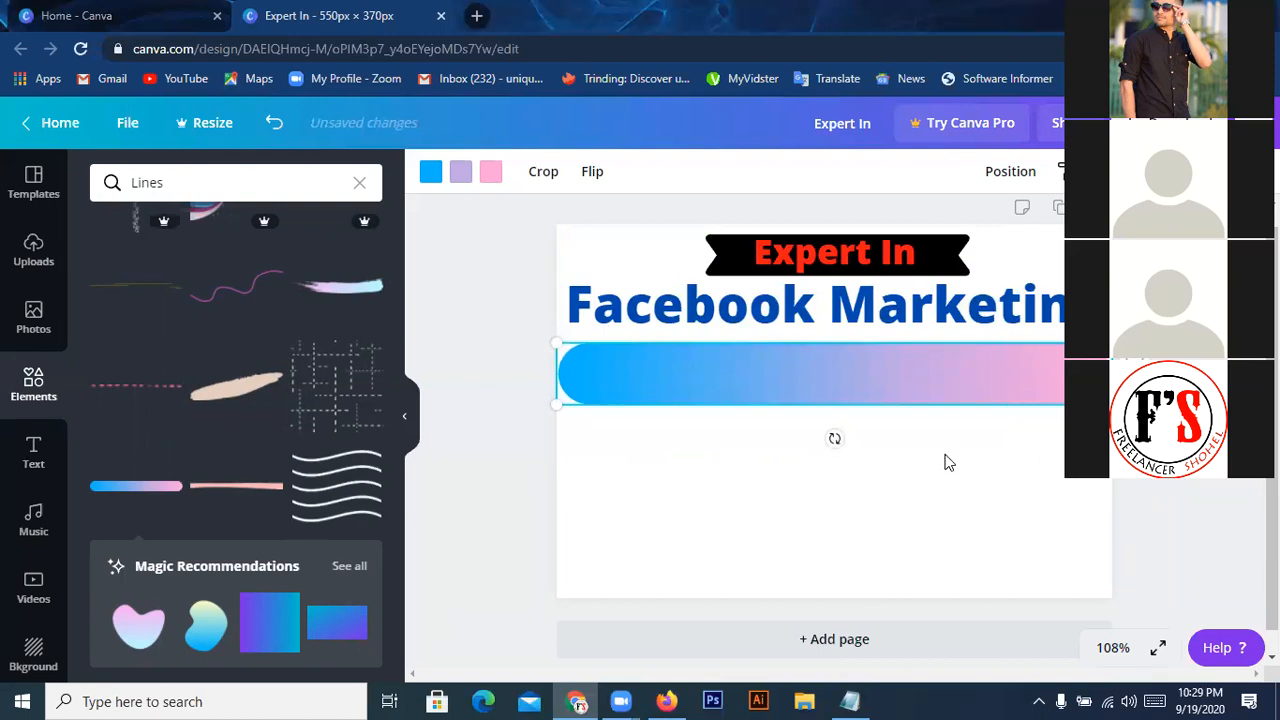
click(745, 496)
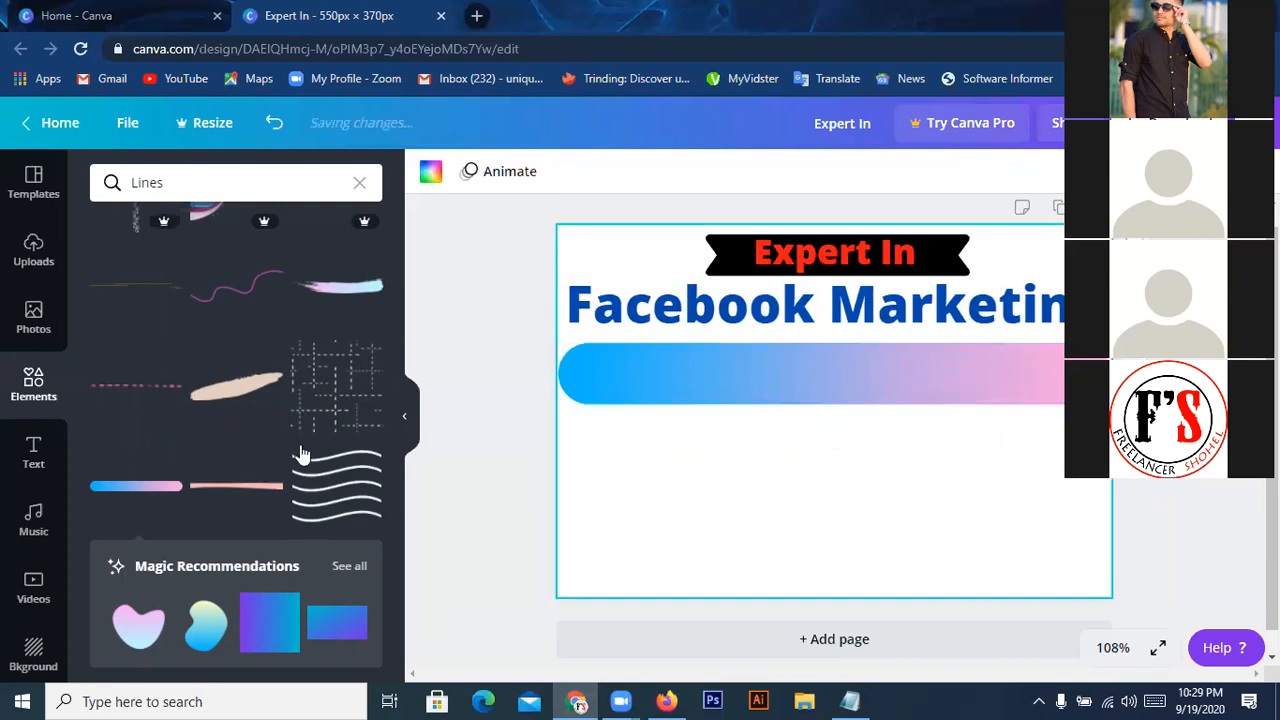
- Add a heading that reads "Create Facebook Business Page"
click(33, 455)
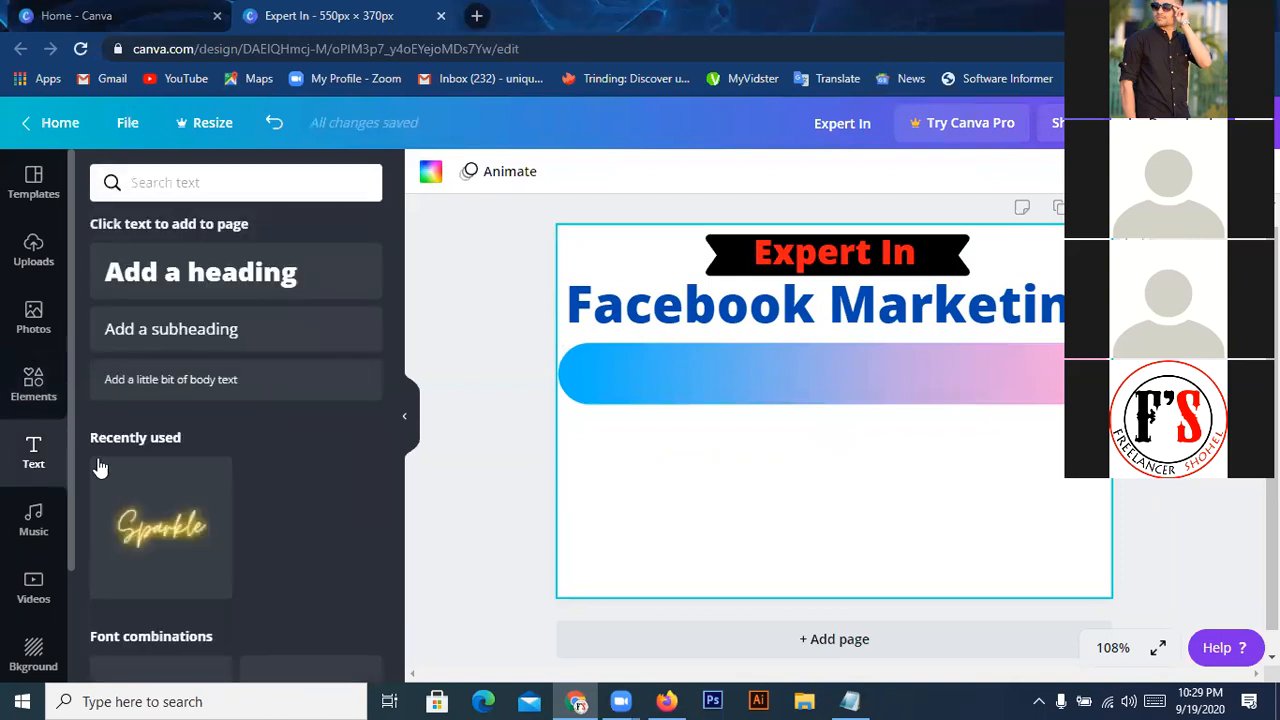
click(207, 291)
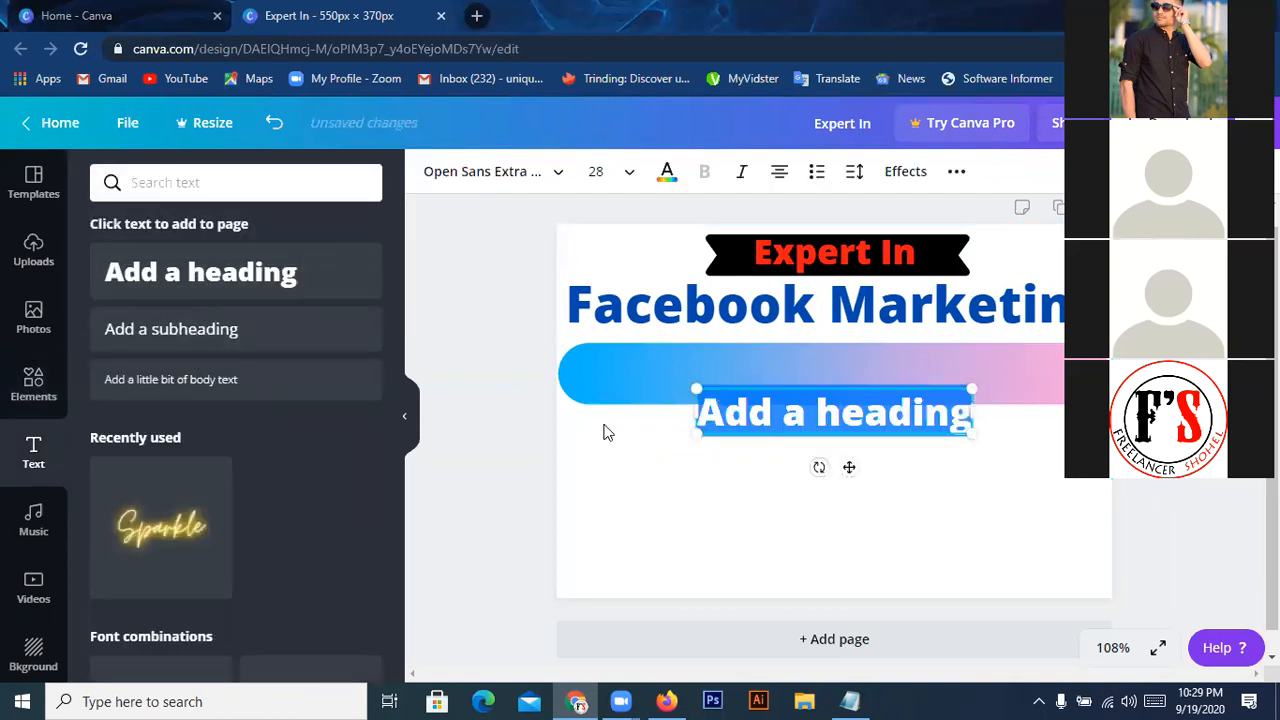
text(Create)
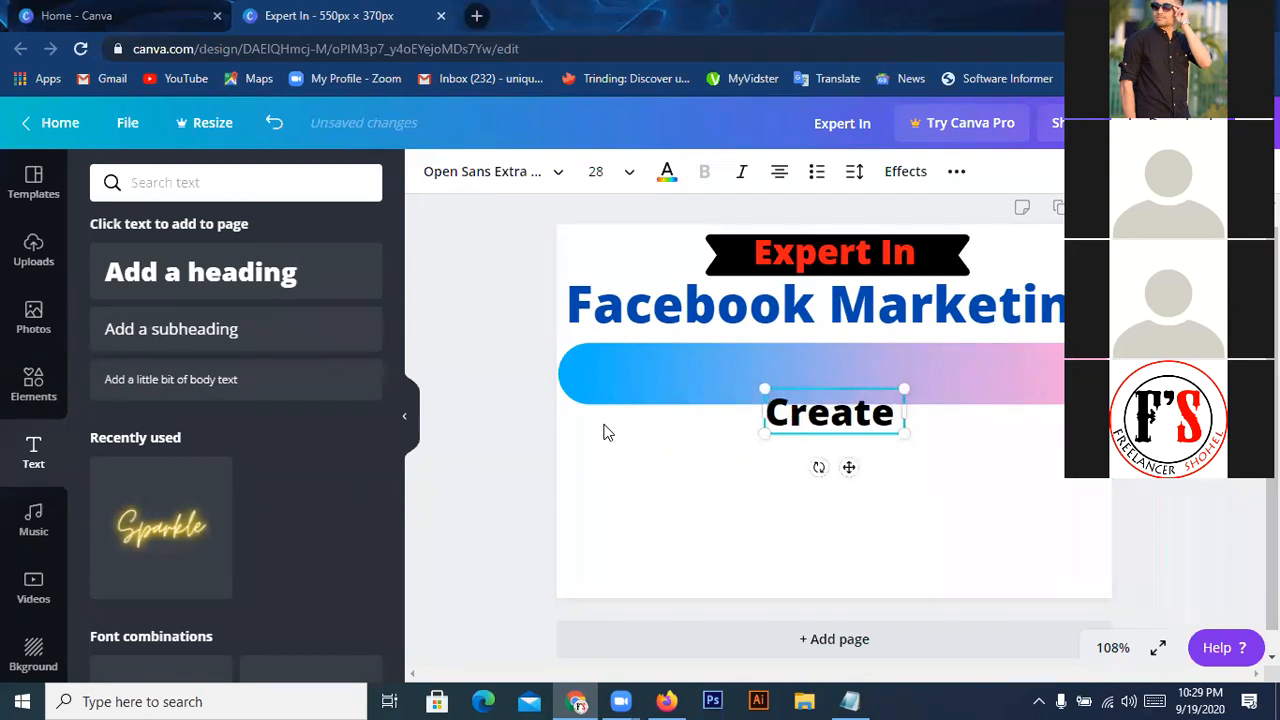
text( Faceb)
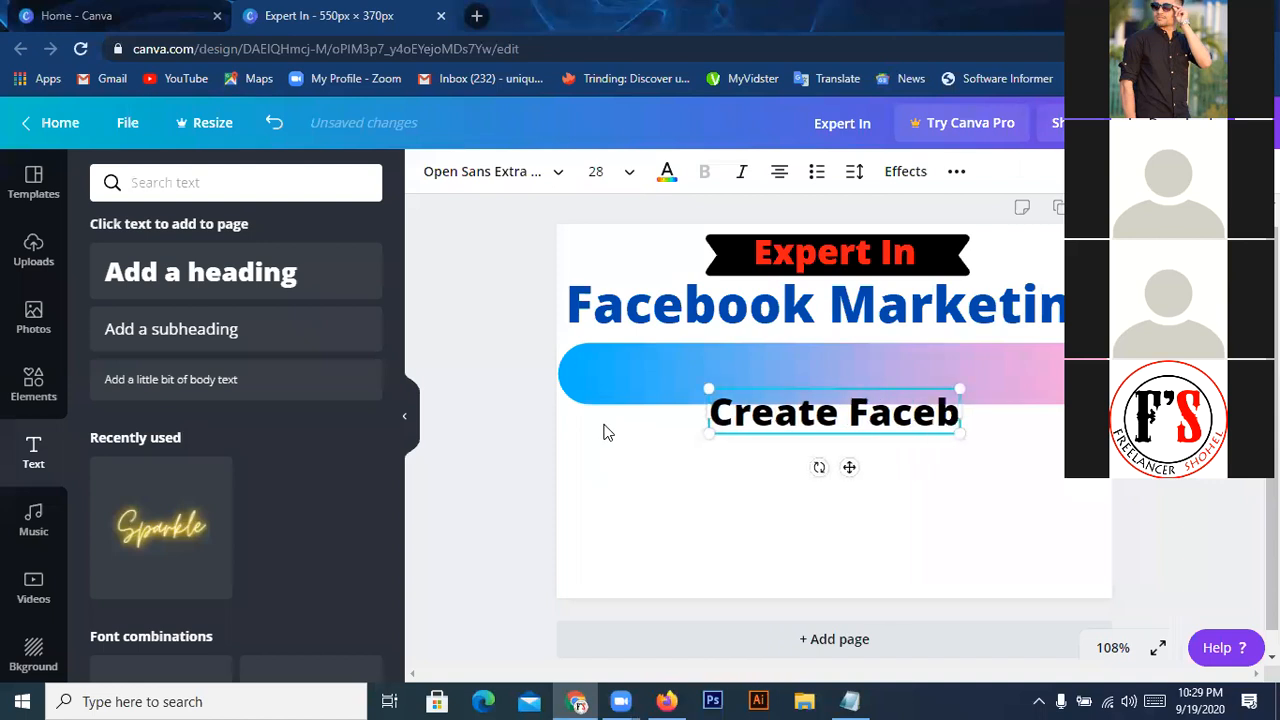
text(ook)
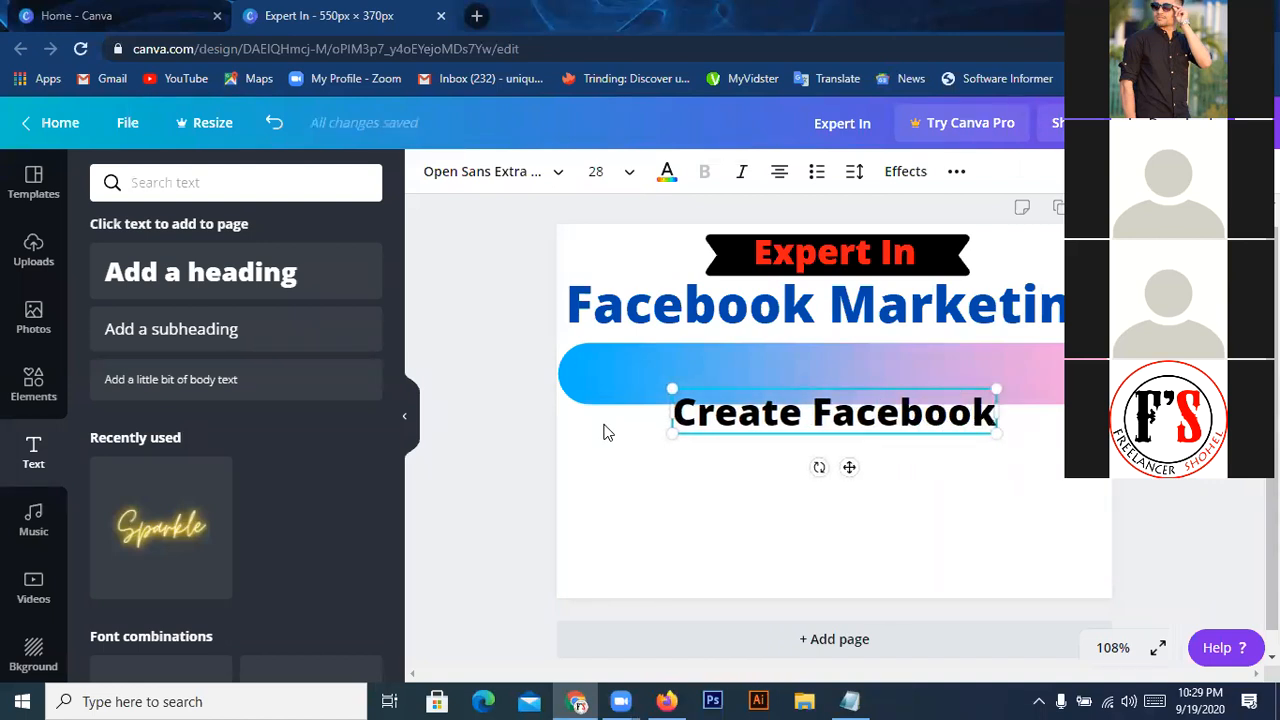
text( Bu)
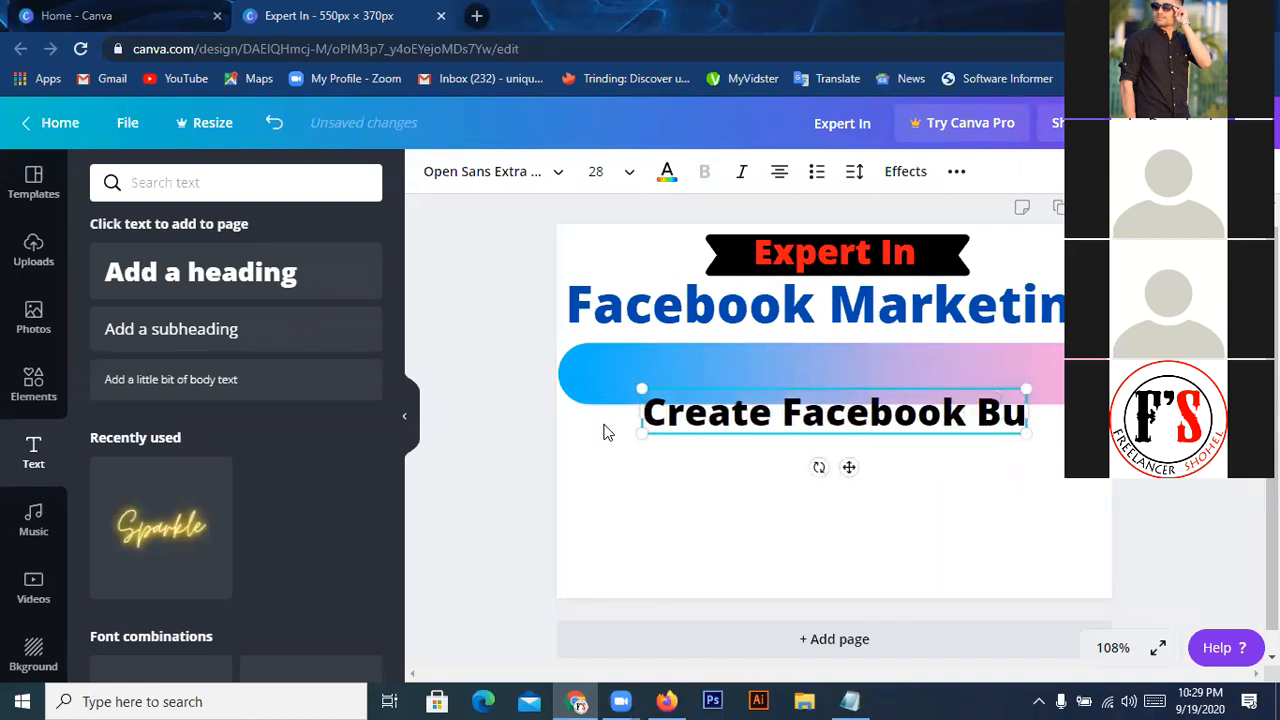
text(sines)
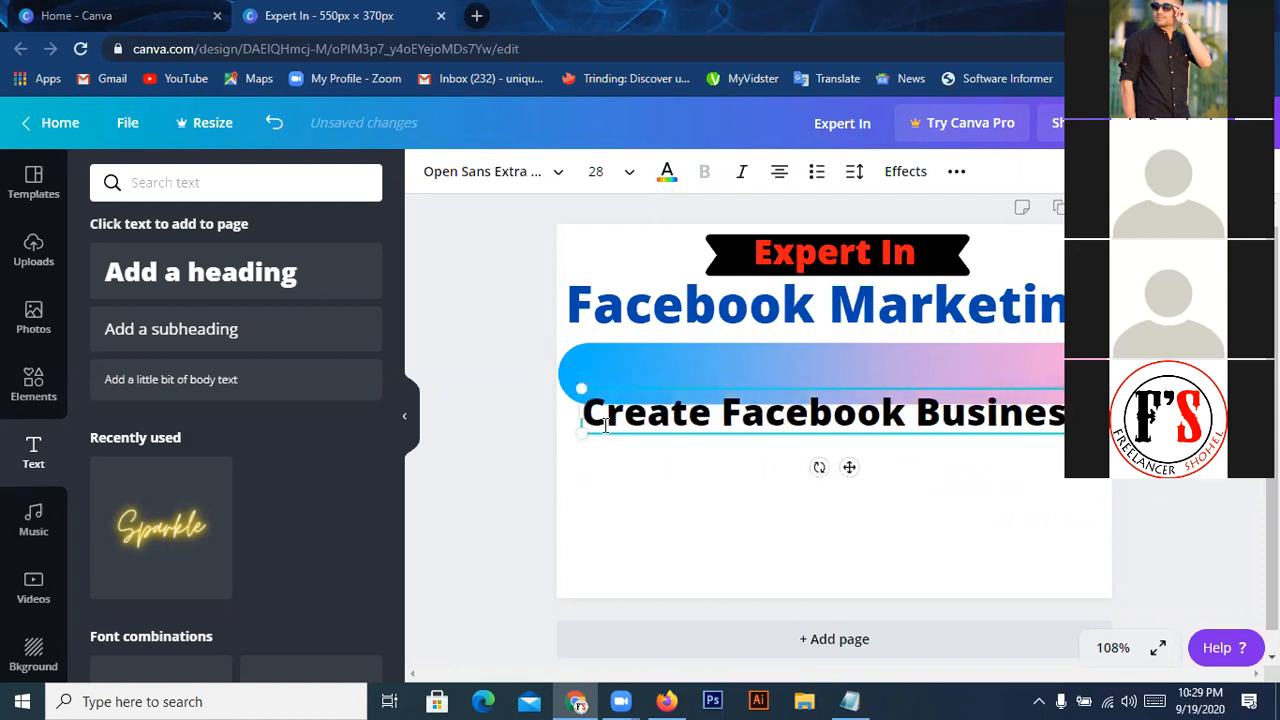
text(s)
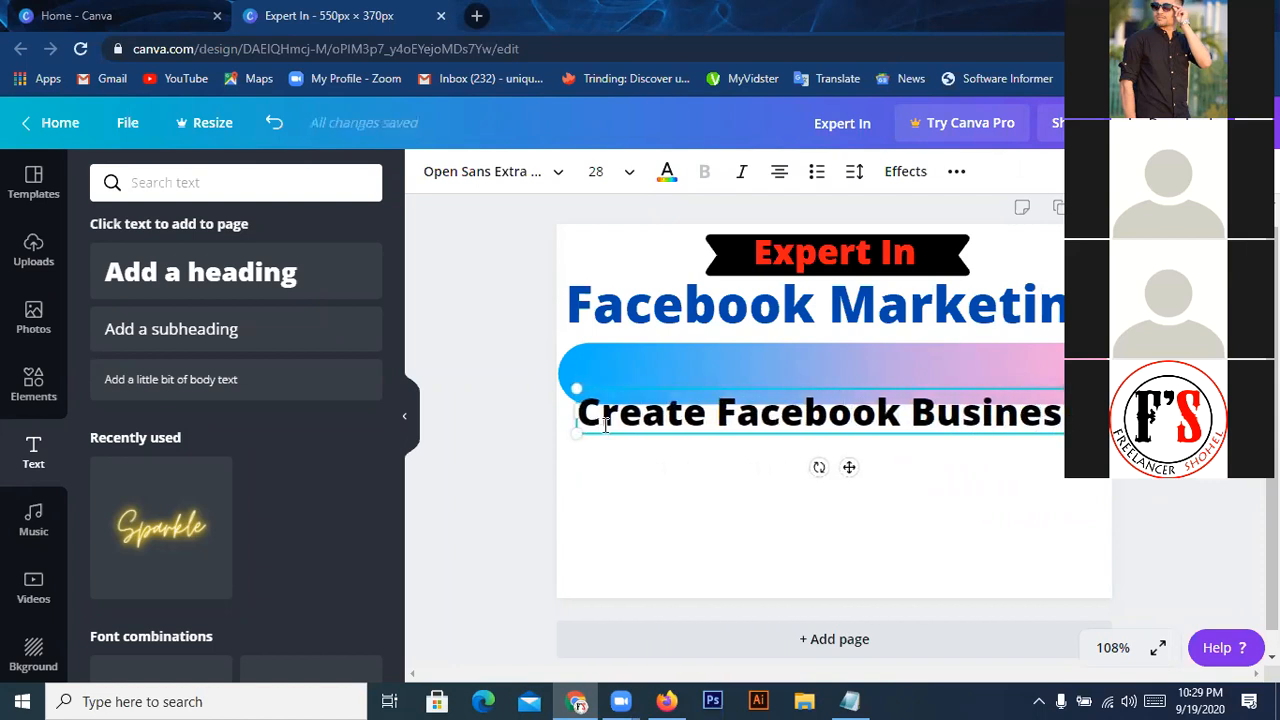
text( Page)
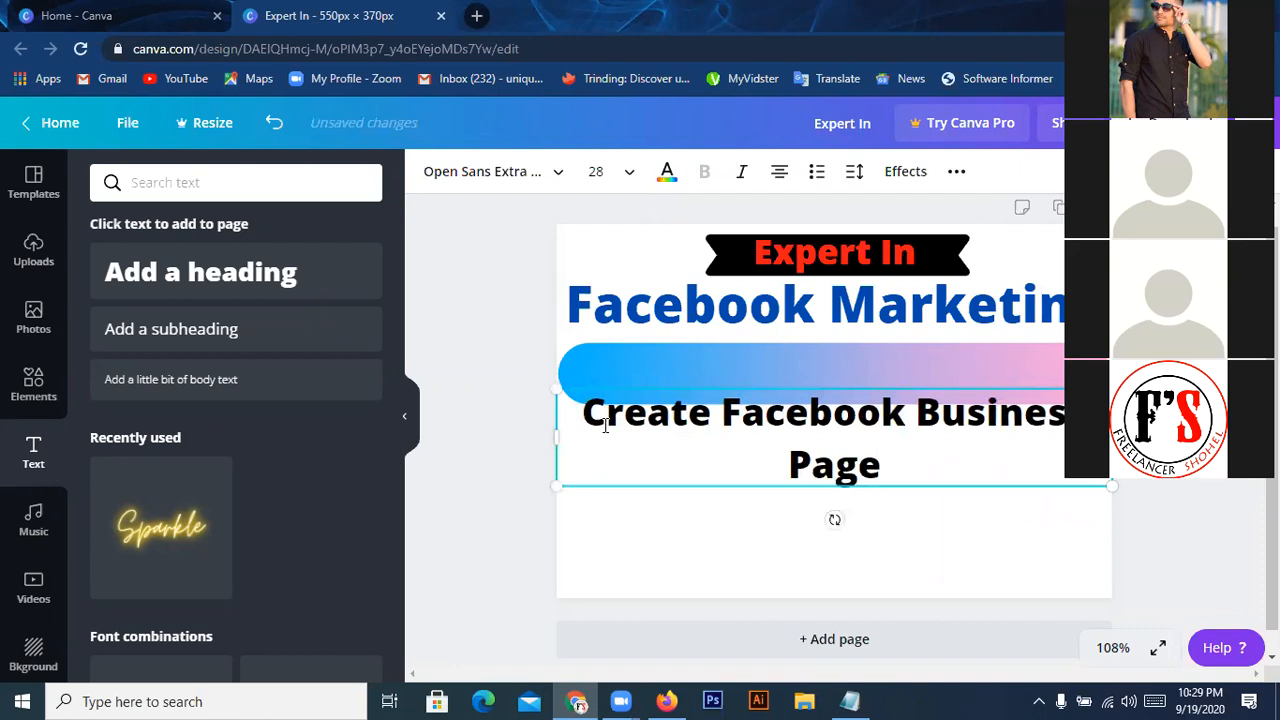
click(640, 533)
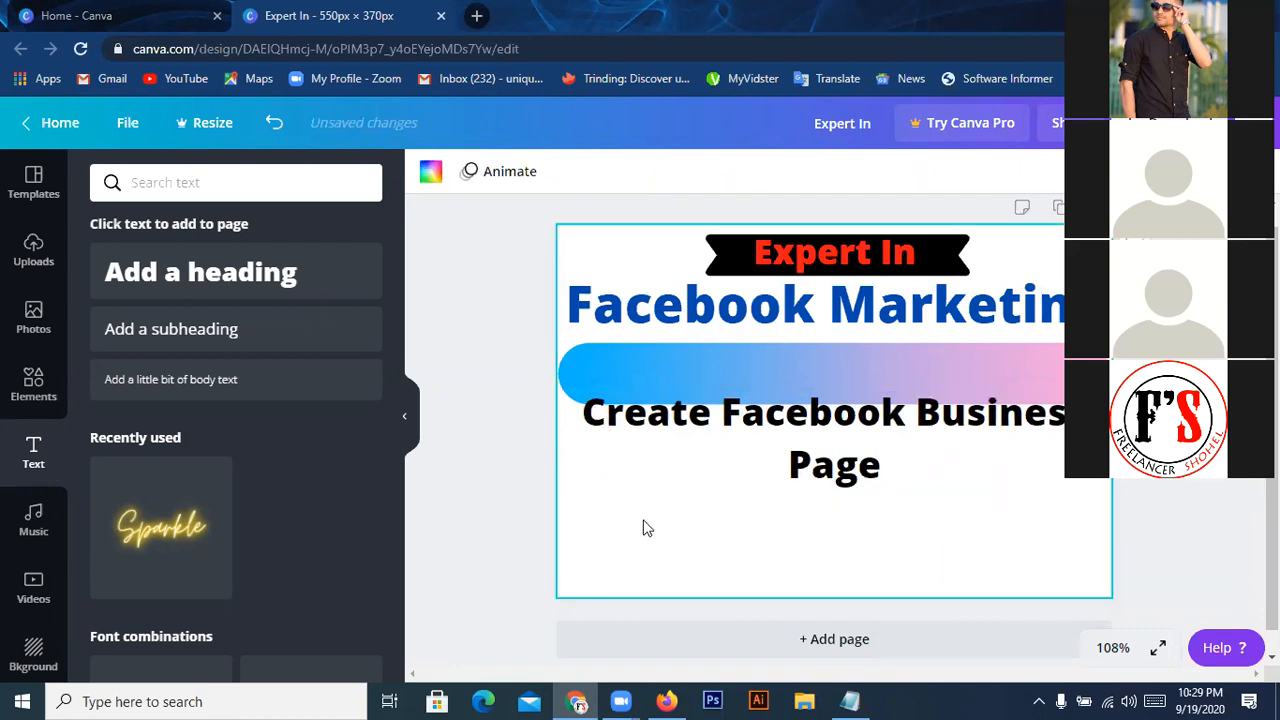
- Set the "Create Facebook Business Page" heading's font size to 24 and centre it on the gradient bar
click(694, 420)
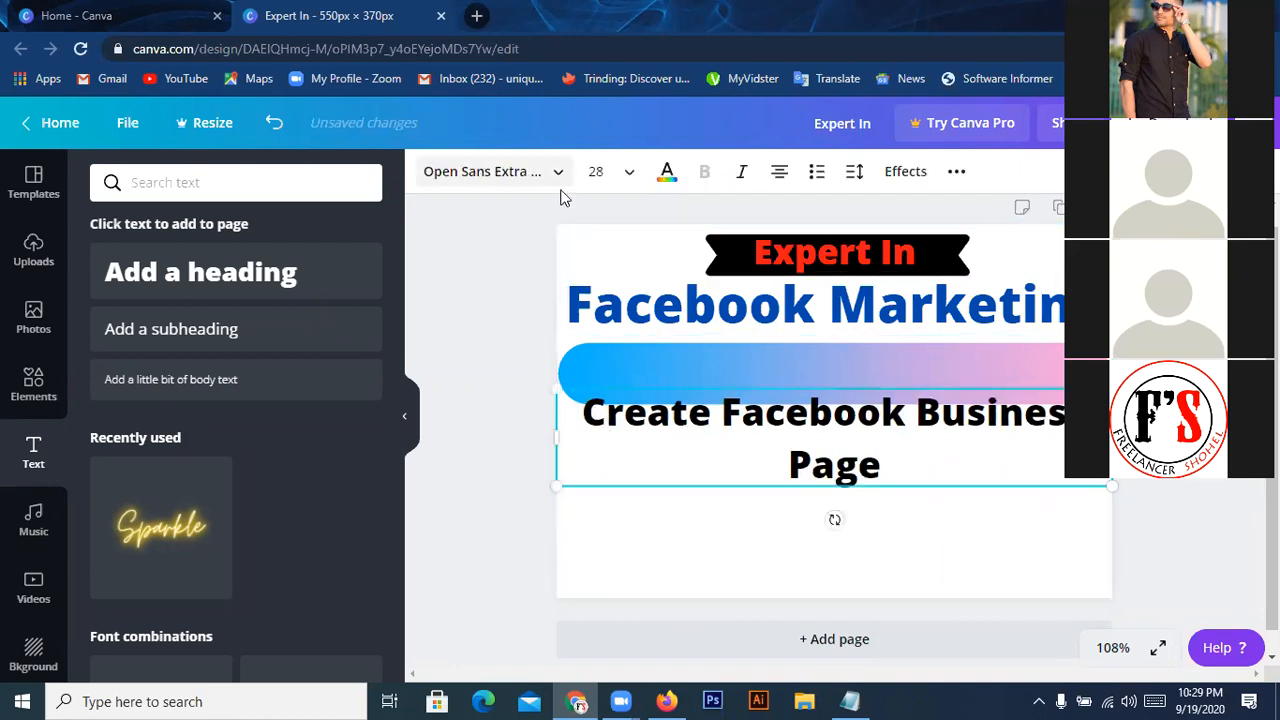
click(666, 171)
click(618, 173)
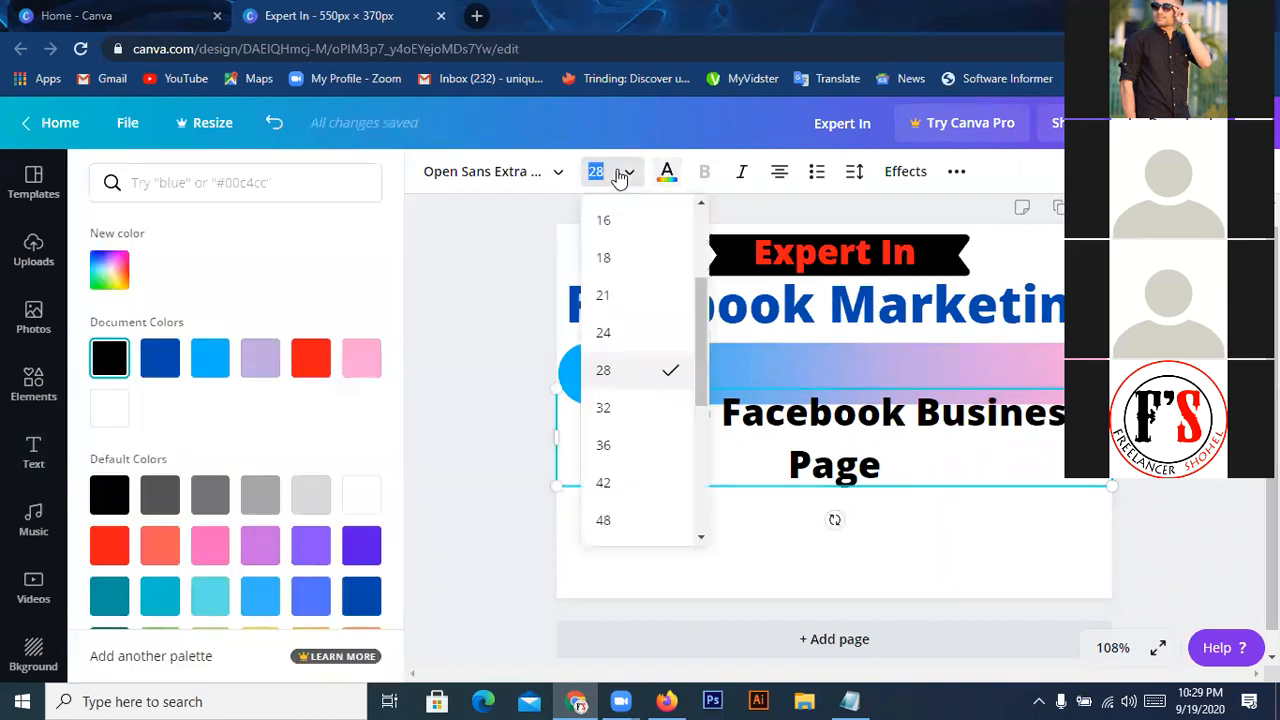
click(608, 332)
drag(919, 412, 917, 369)
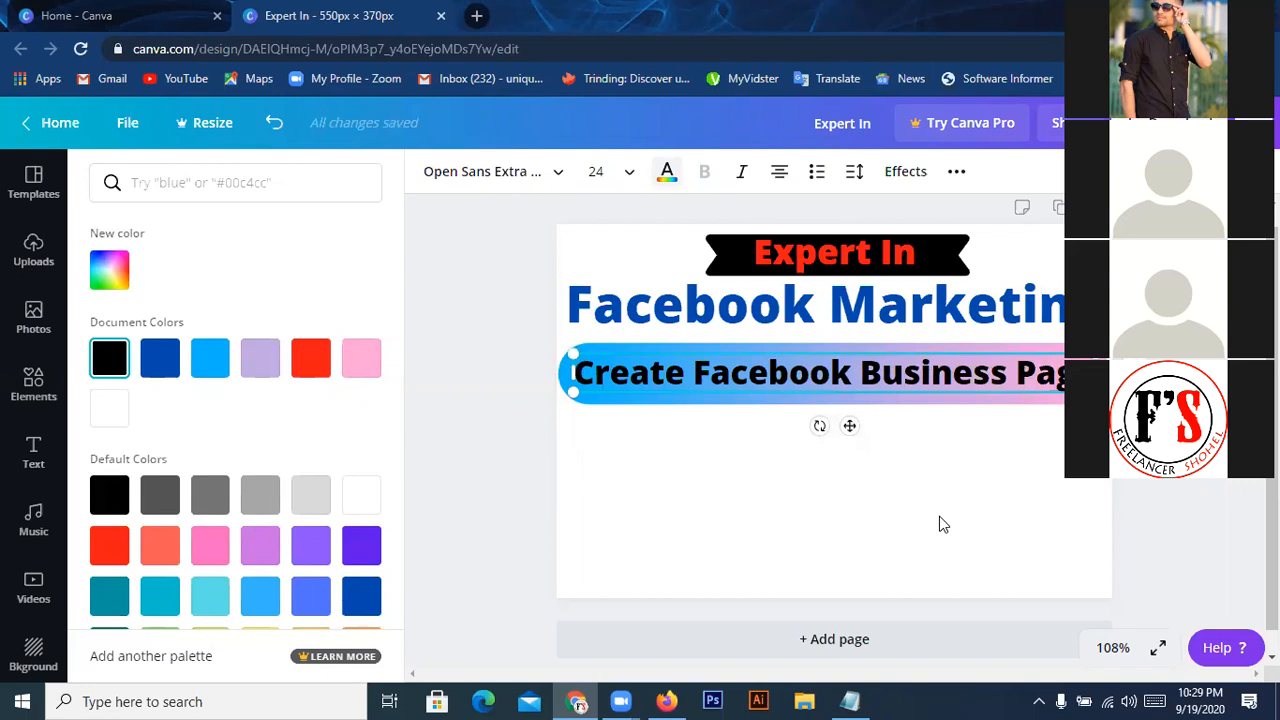
key(Escape)
click(700, 478)
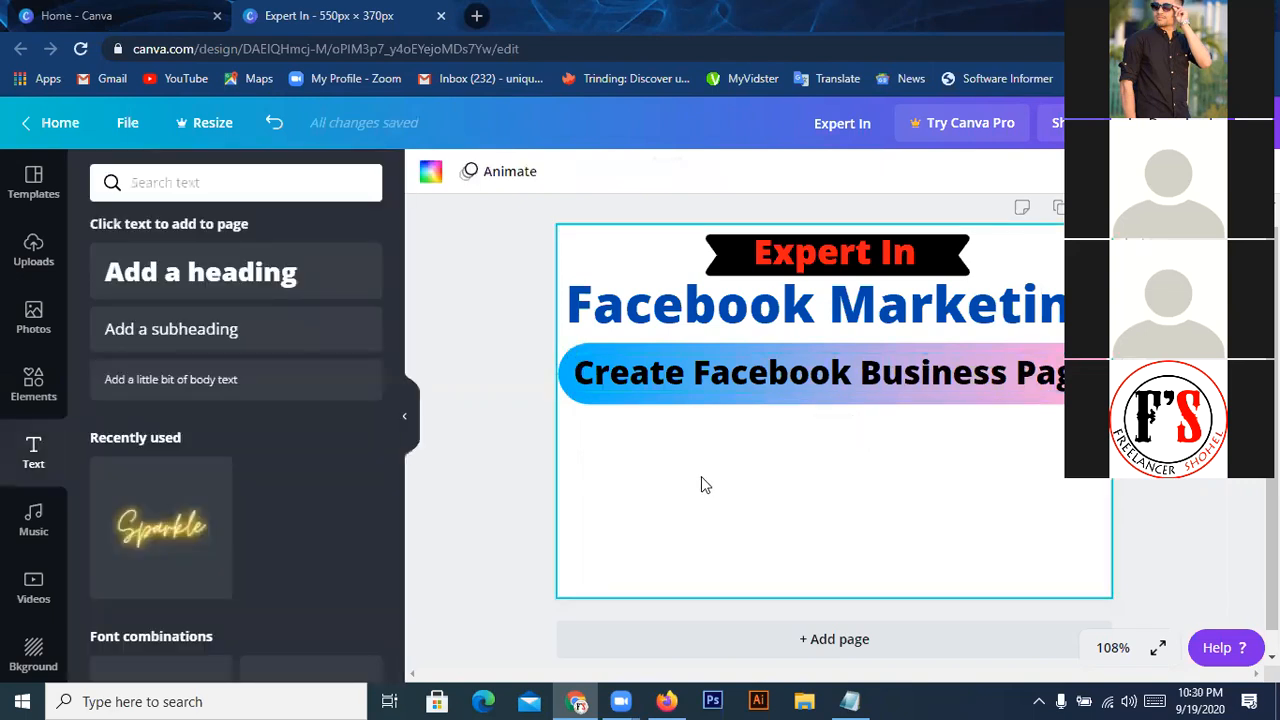
click(673, 396)
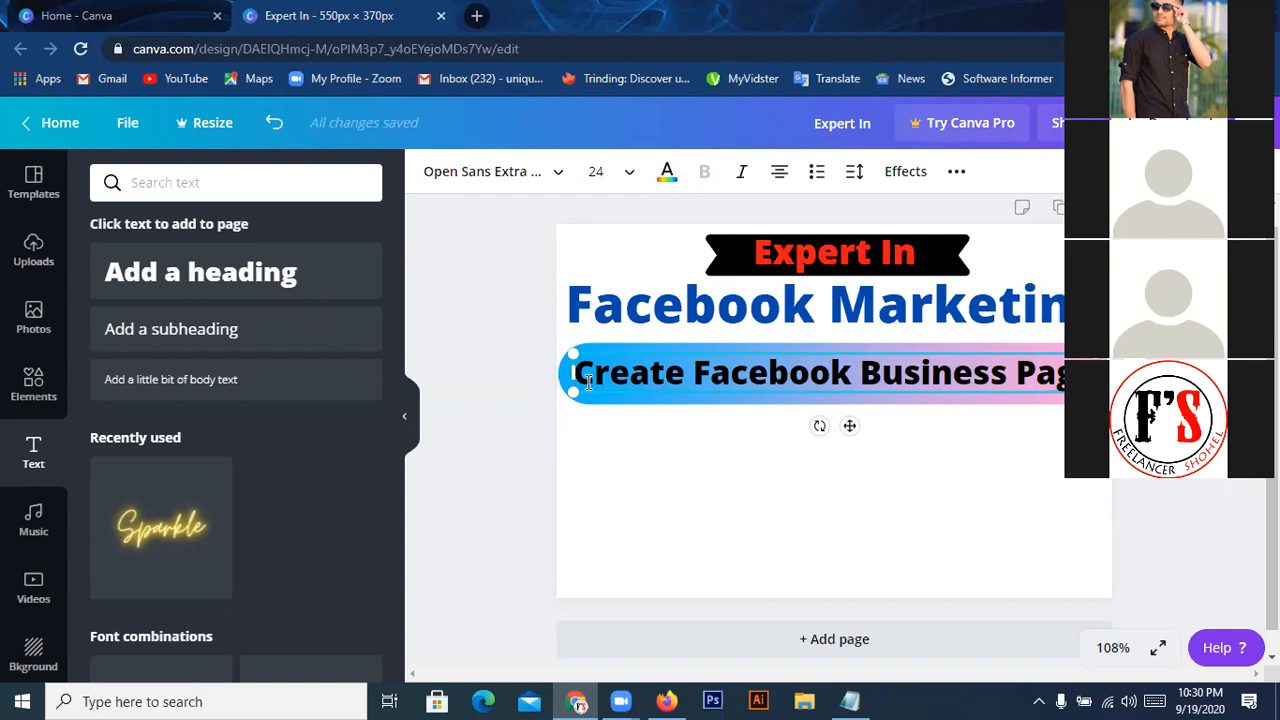
click(650, 447)
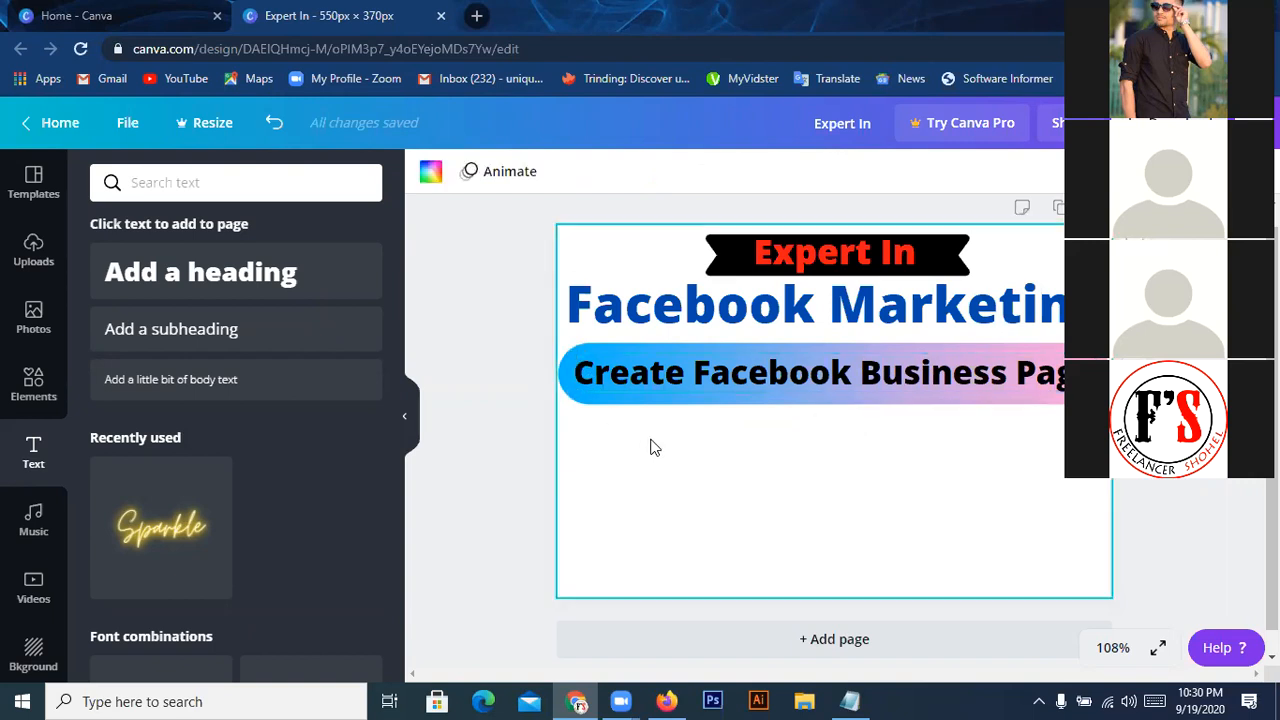
click(1040, 407)
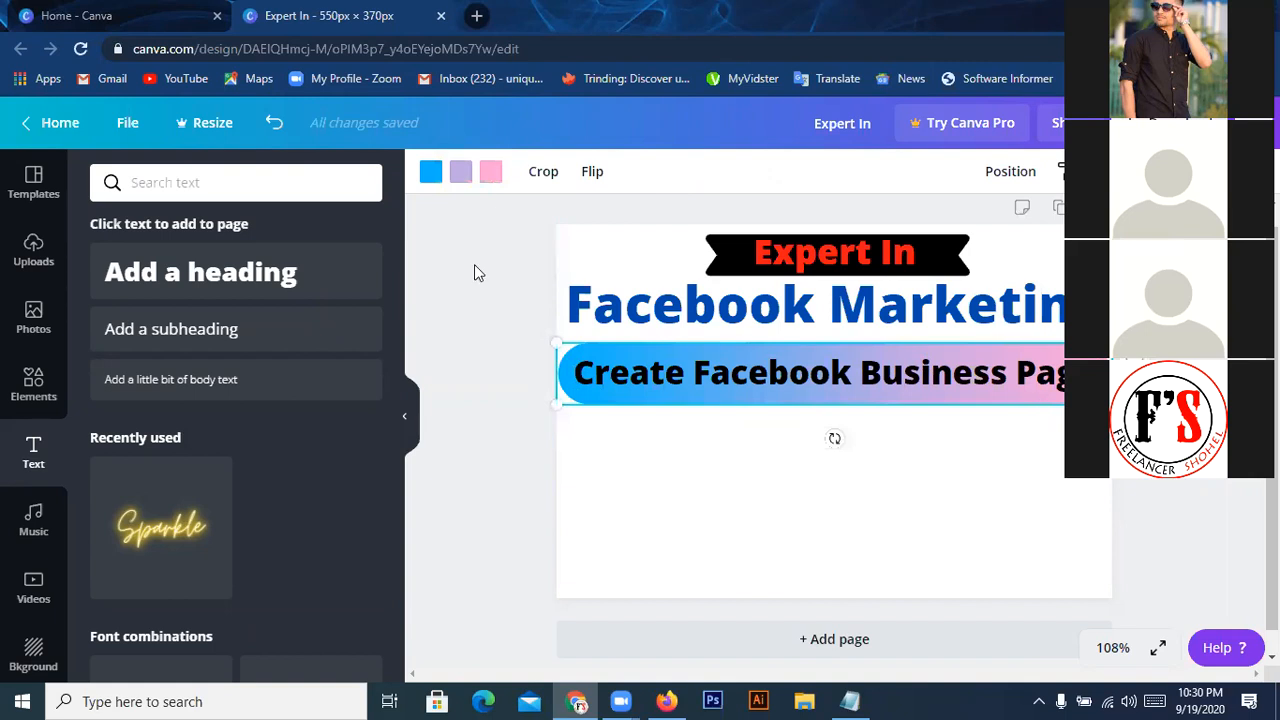
click(460, 171)
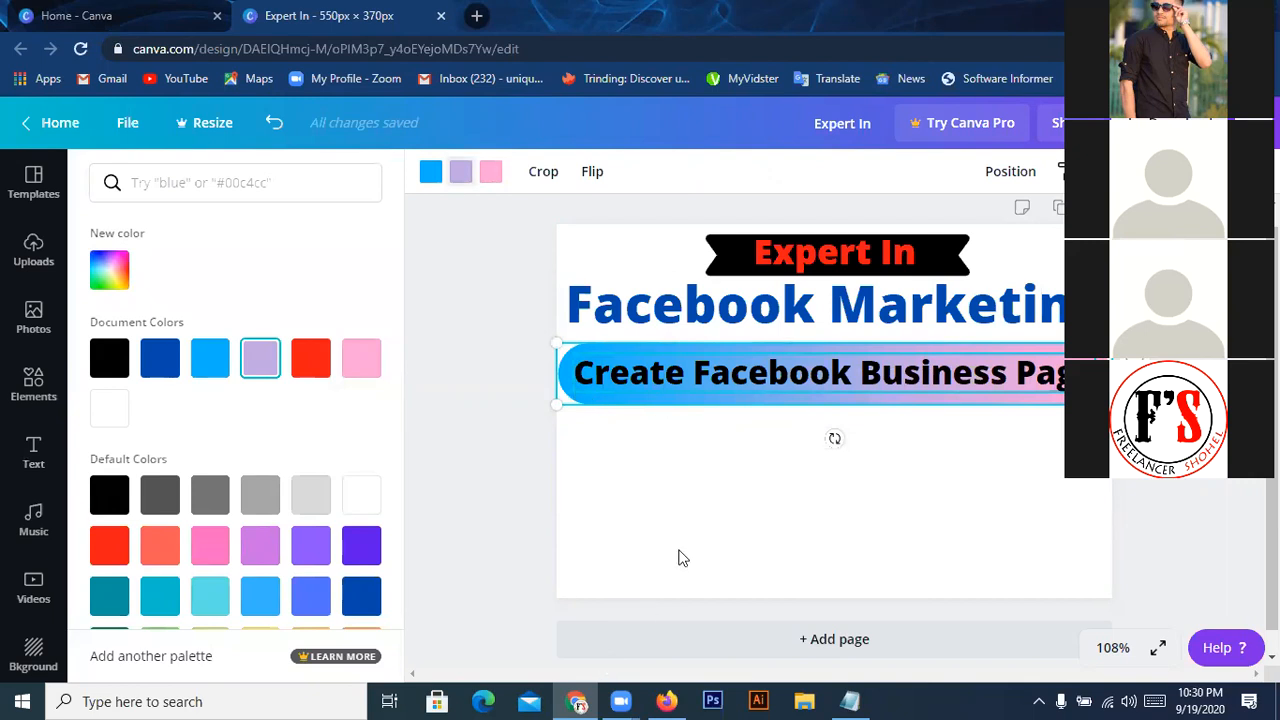
key(Escape)
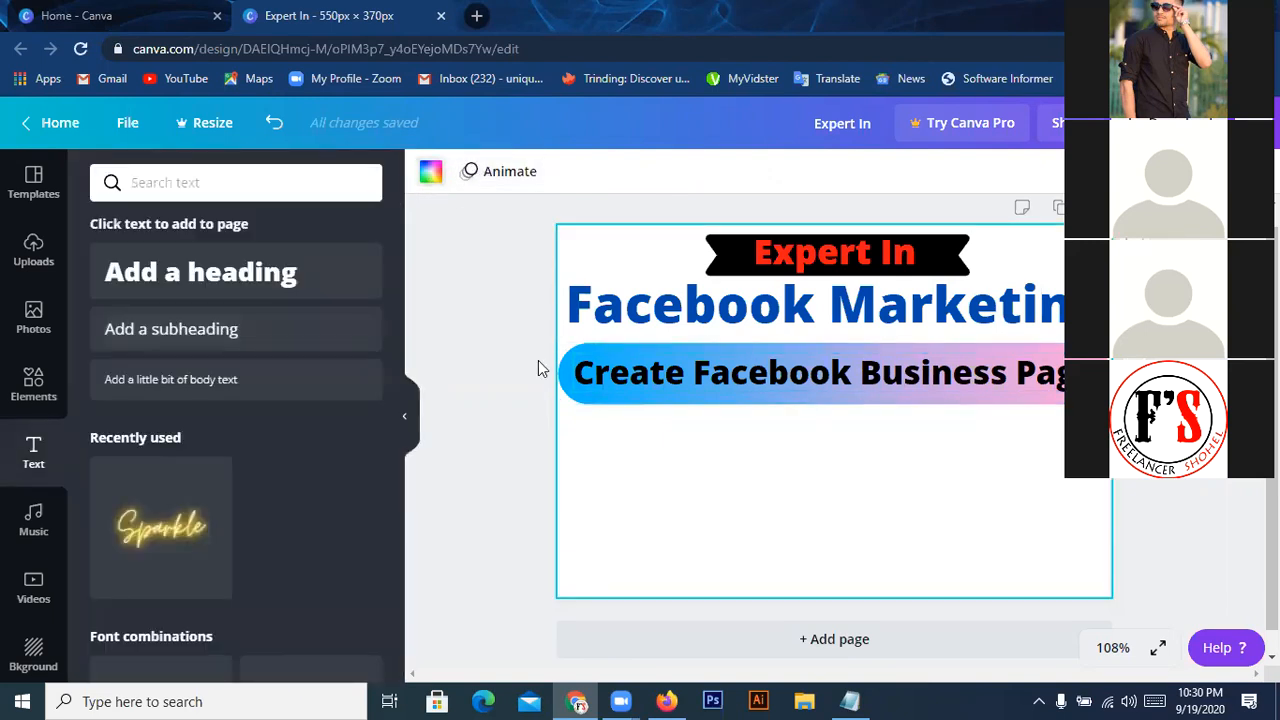
- Recolour all three gradient colours of the bar behind "Create Facebook Business Page" to the dark blue default colour
click(570, 392)
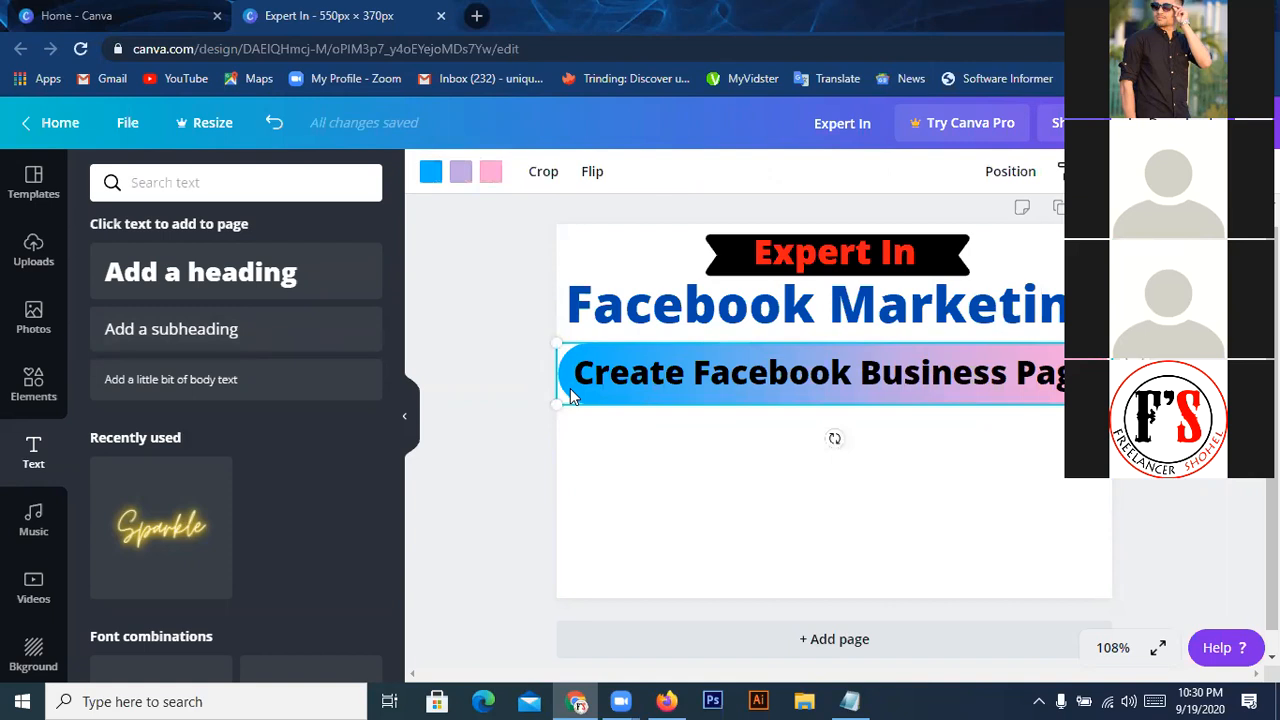
click(428, 180)
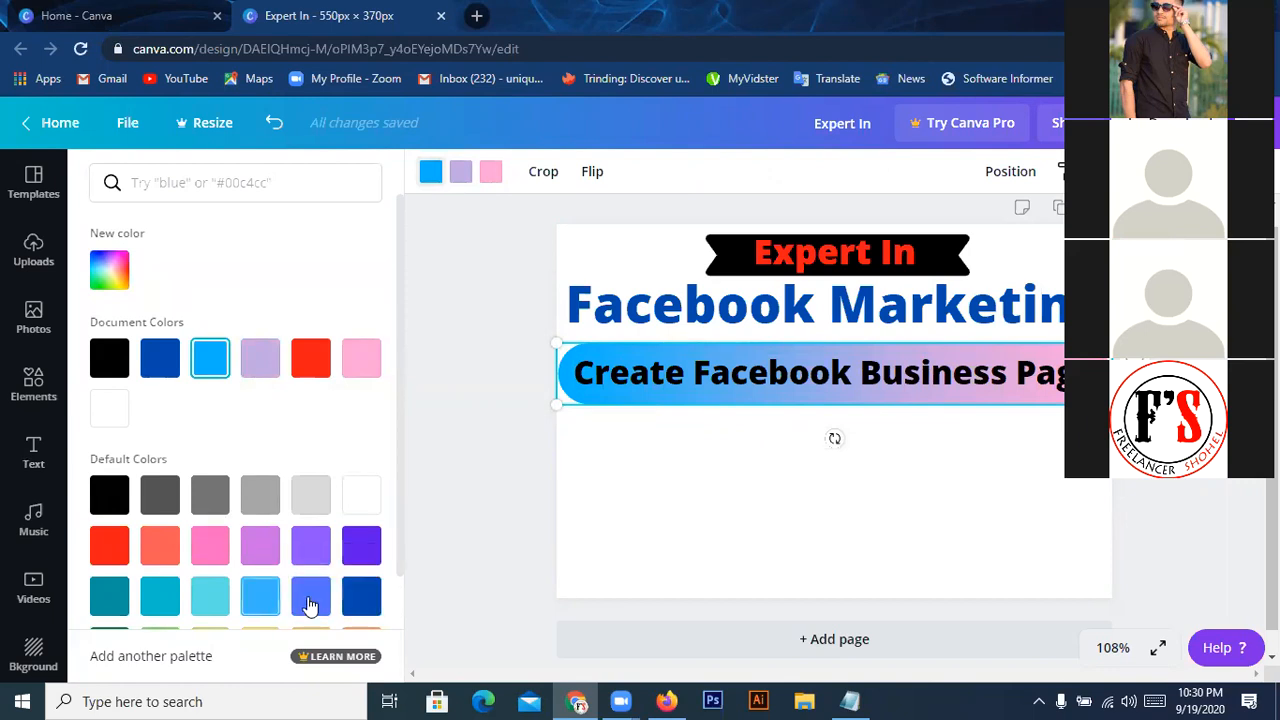
click(356, 600)
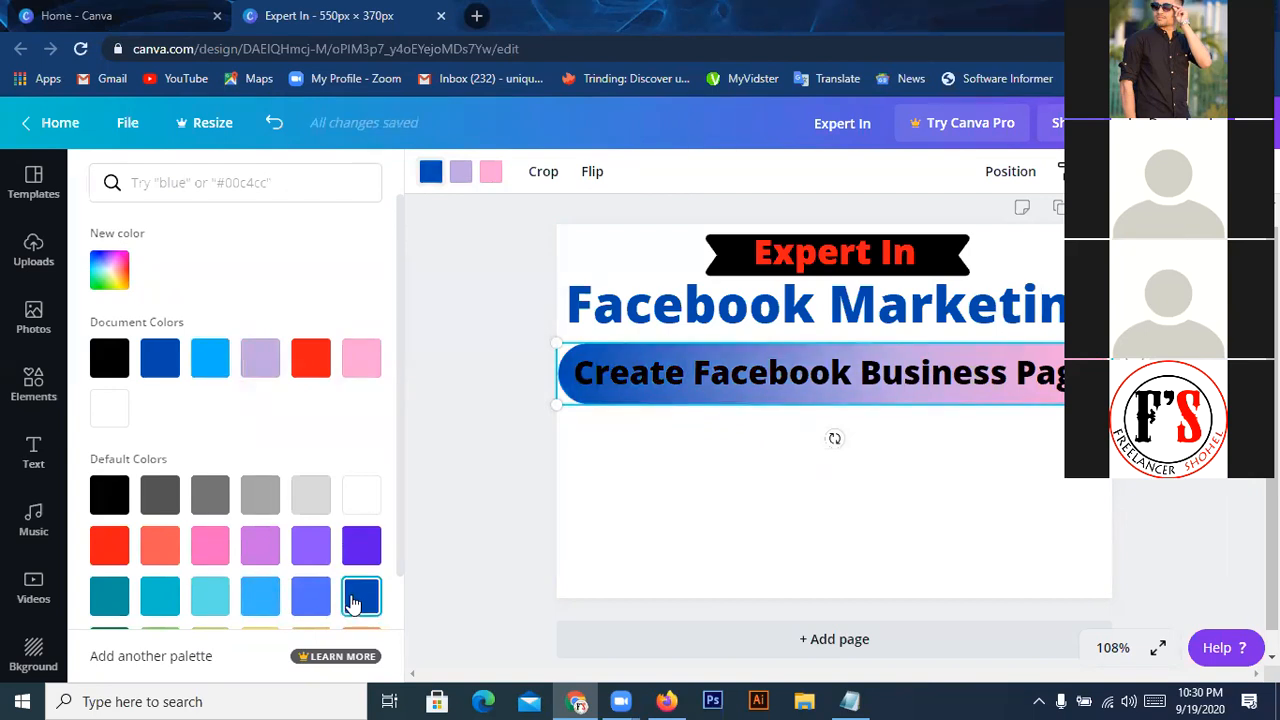
click(460, 171)
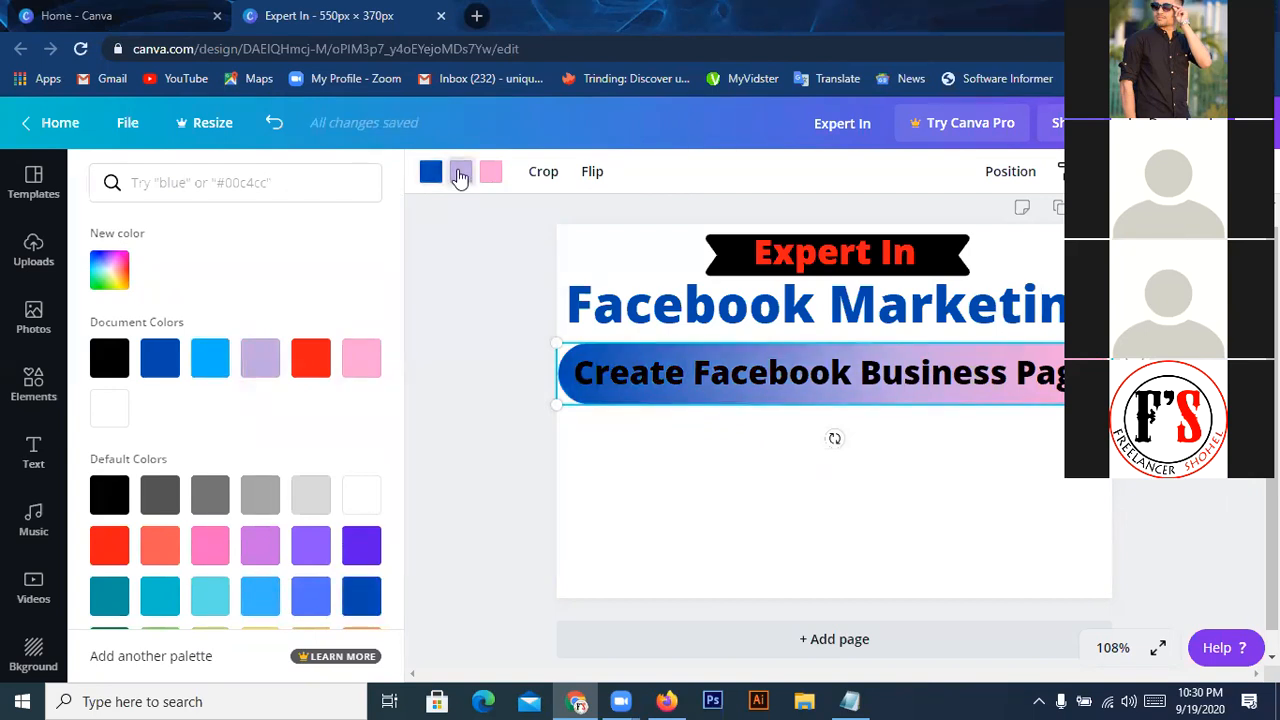
click(354, 605)
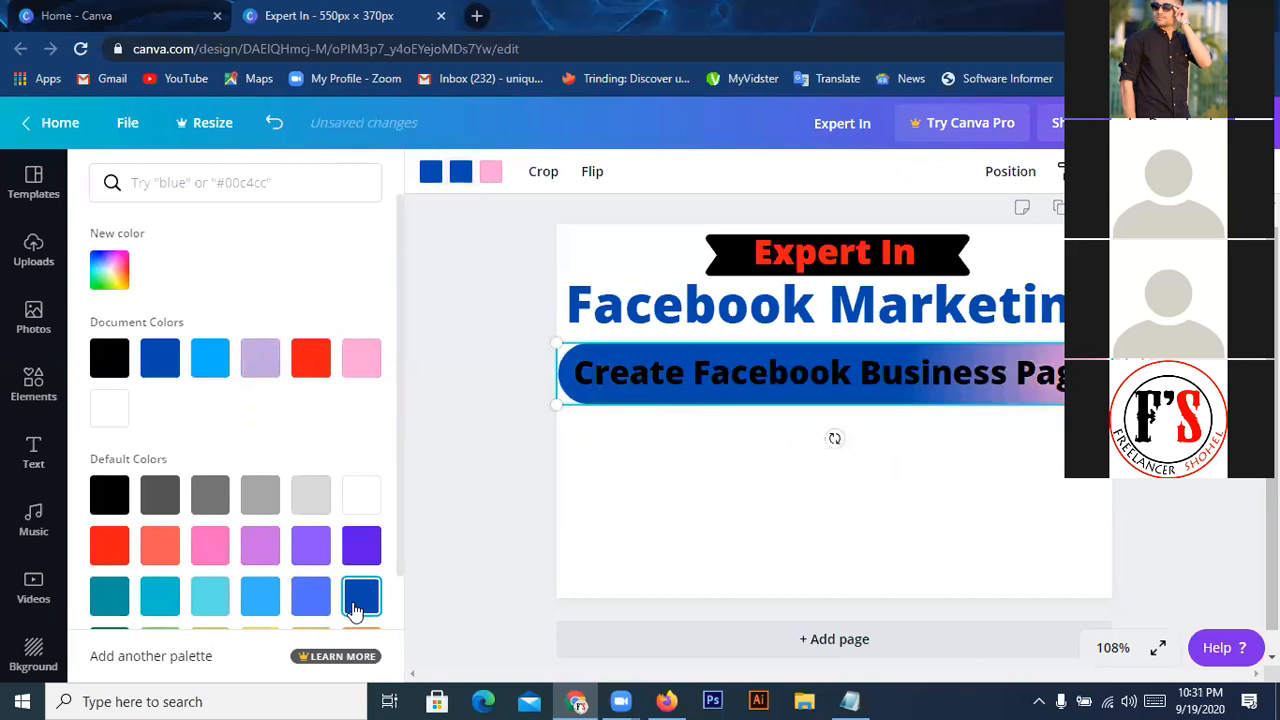
click(489, 171)
click(362, 600)
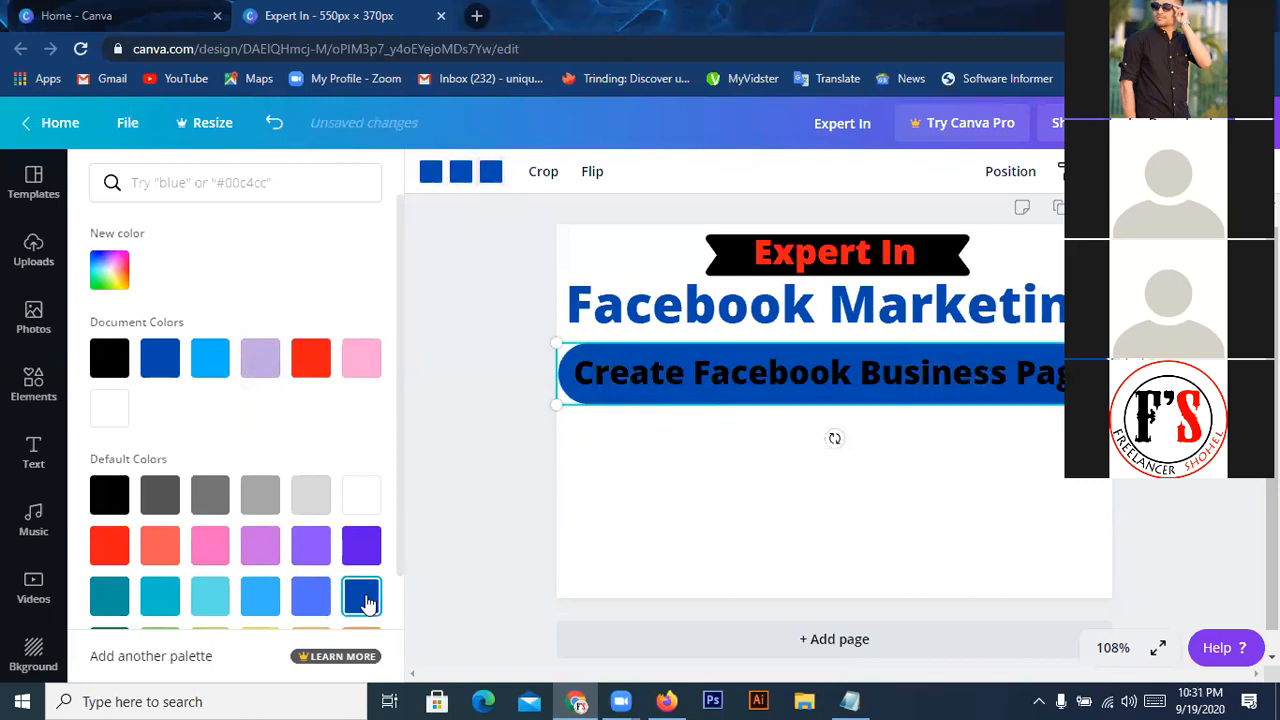
- Change the text colour of the "Create Facebook Business Page" heading to white
double_click(694, 375)
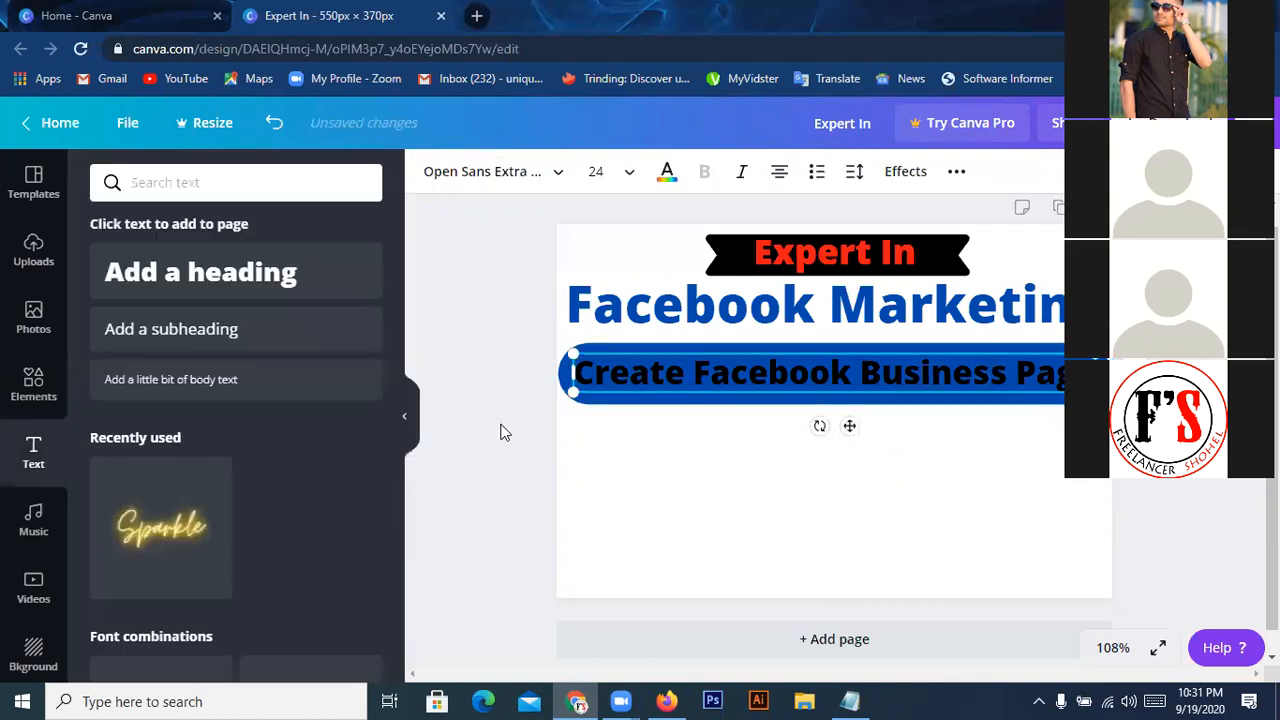
click(667, 172)
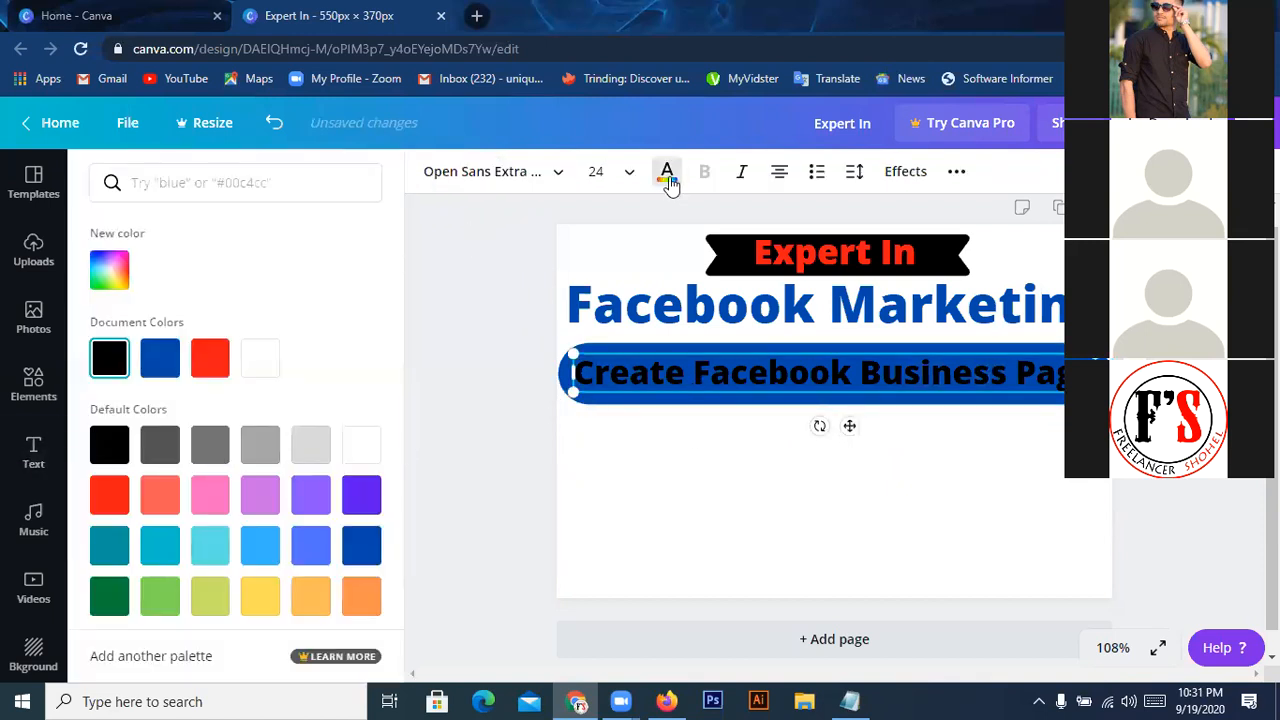
click(266, 369)
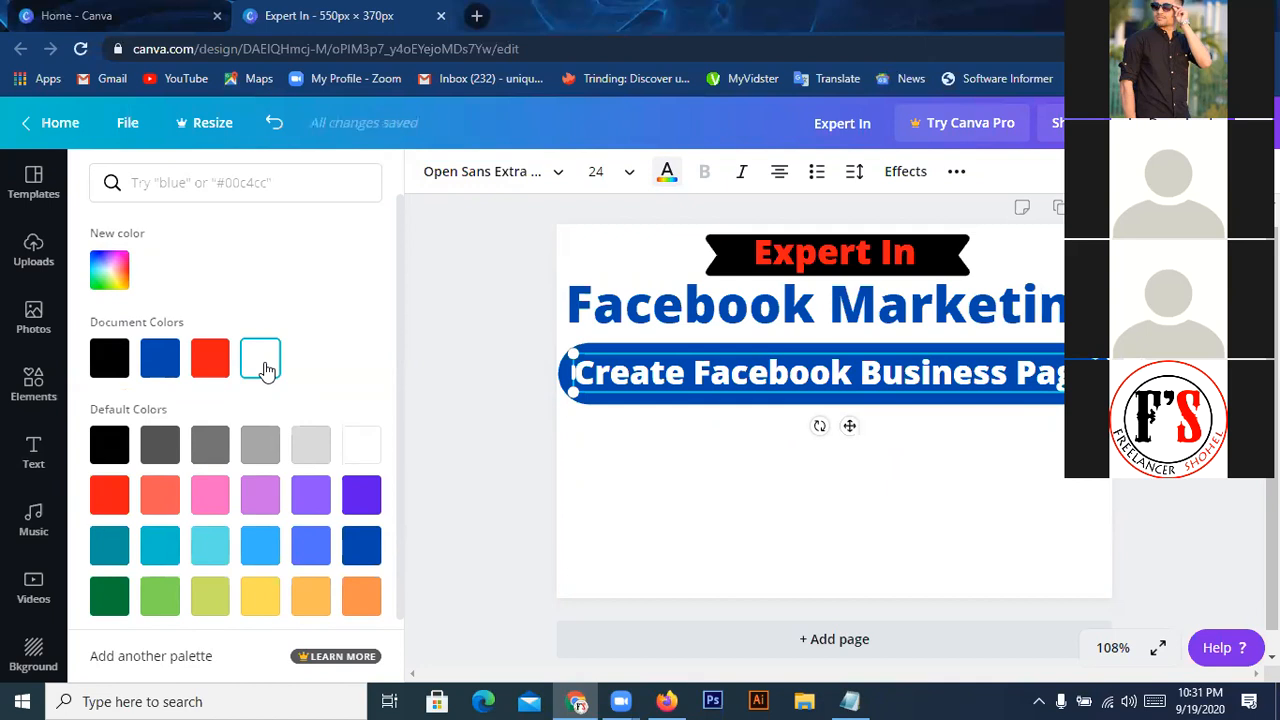
click(650, 408)
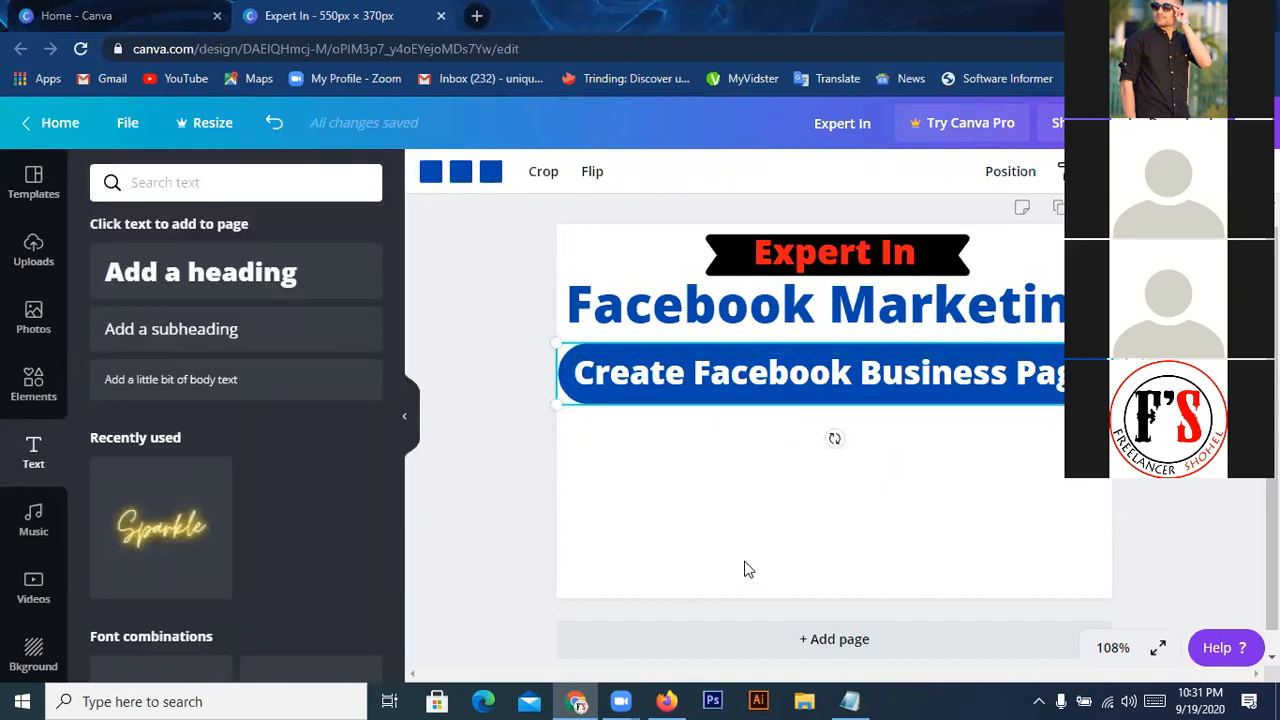
click(737, 509)
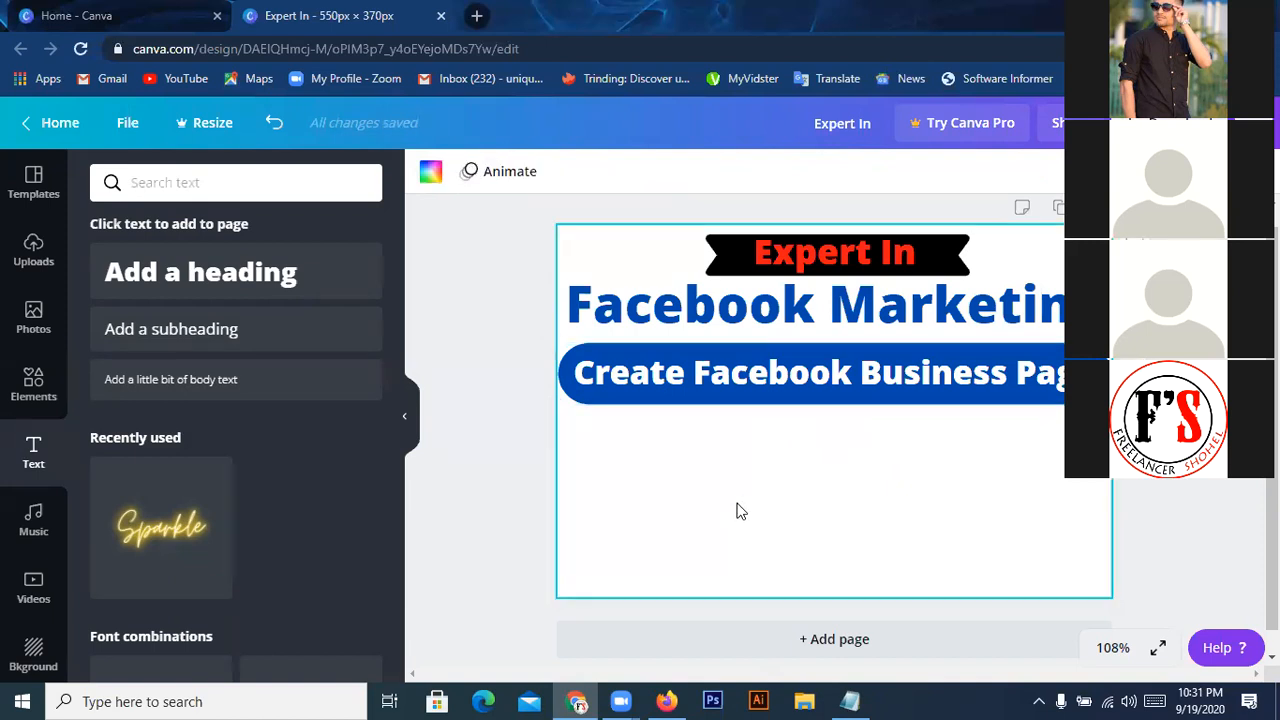
- Duplicate the blue bar and place the copy directly beneath the first one with a narrow gap
click(598, 400)
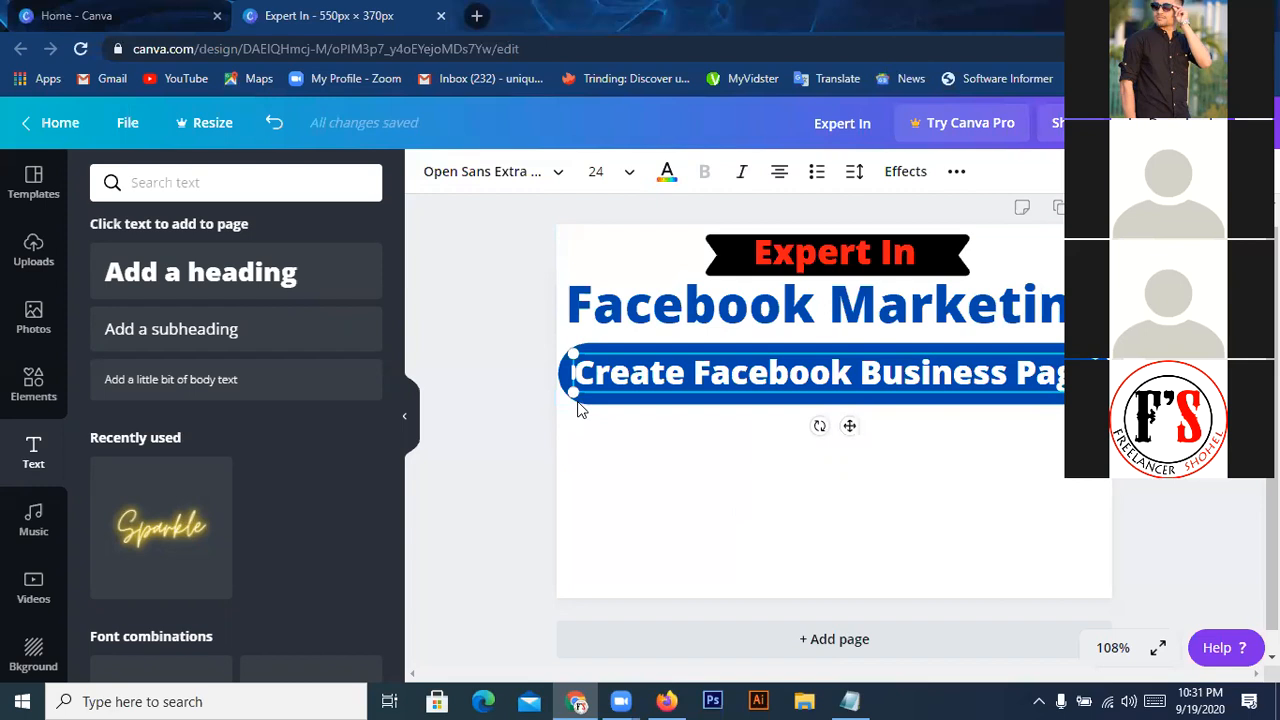
click(679, 486)
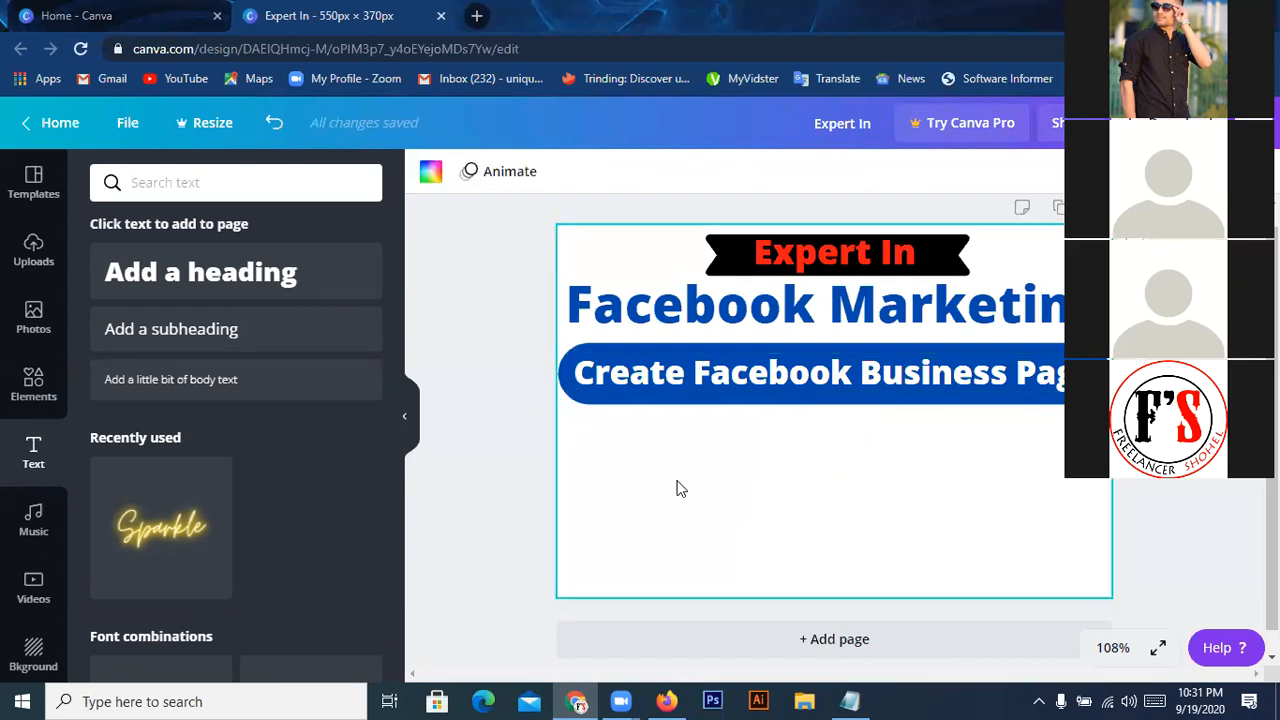
click(620, 409)
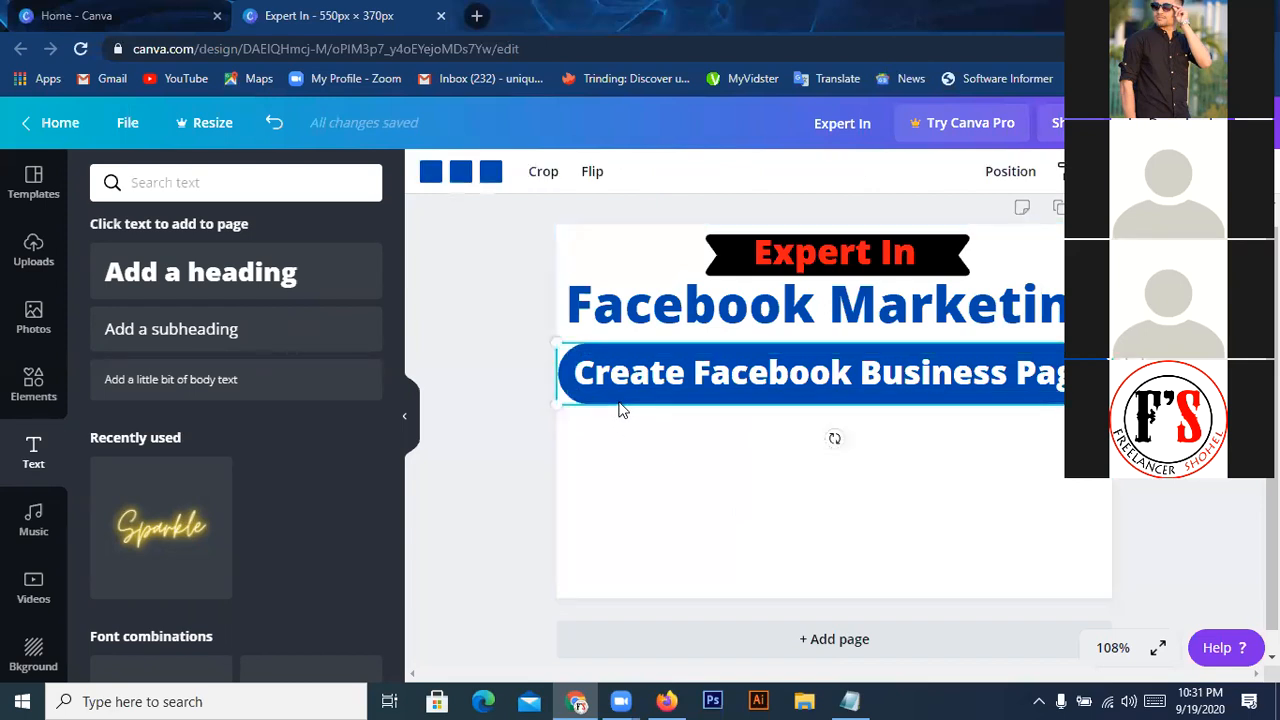
click(638, 478)
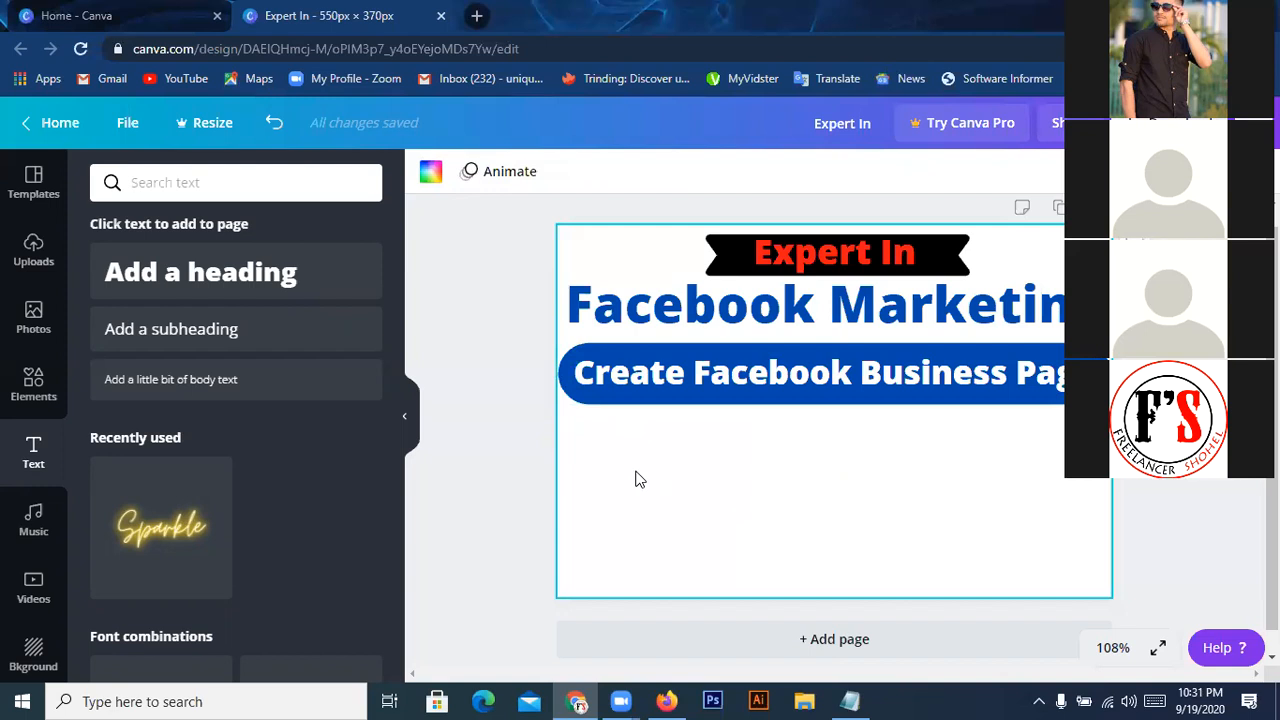
key(ctrl+v)
drag(671, 417, 663, 445)
click(652, 558)
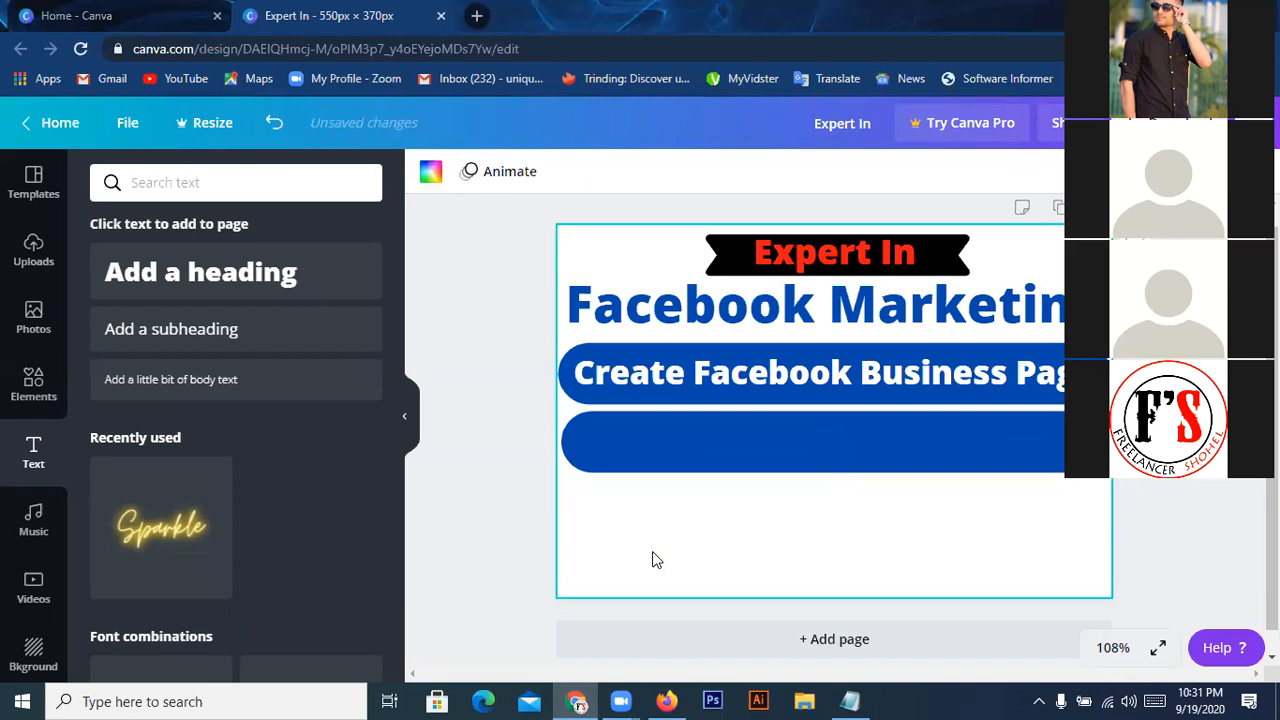
- Add a new heading to the page and shift the second blue bar left to line up with the first
click(198, 275)
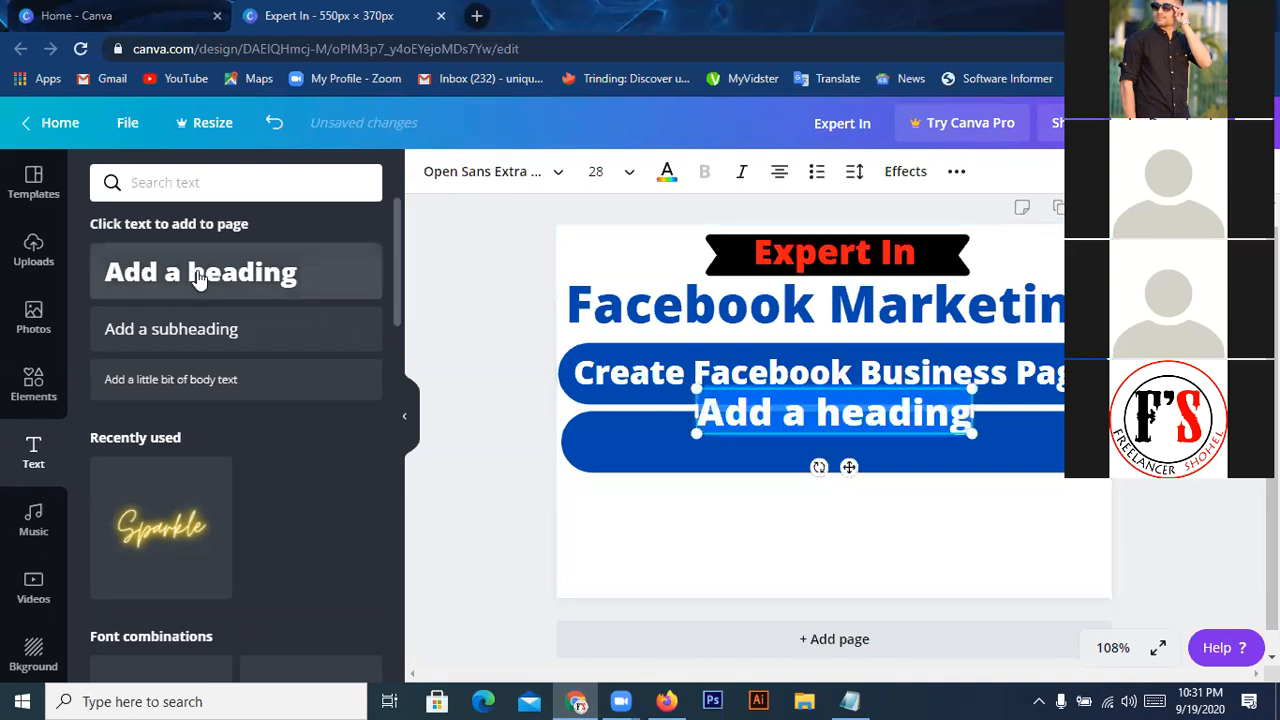
click(572, 437)
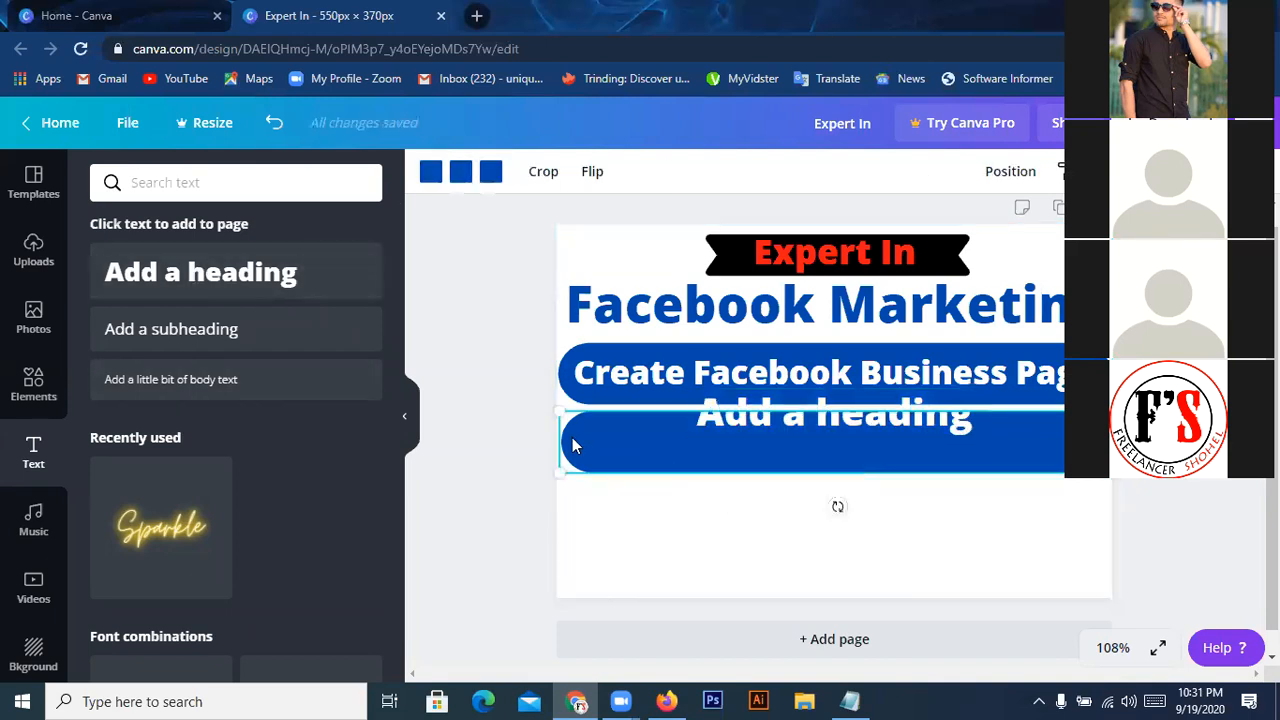
drag(618, 472, 620, 476)
key(Left)
click(637, 511)
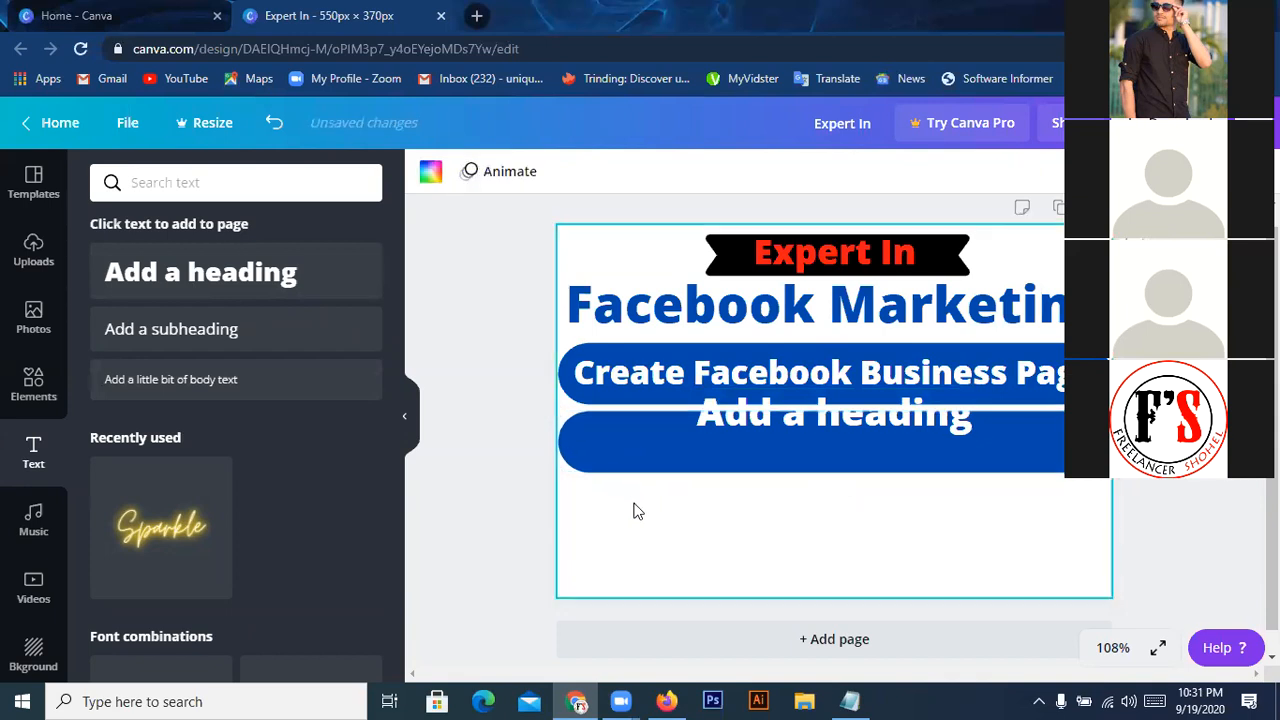
- Replace the new heading's placeholder text with "Promote Millions of Peeople"
click(797, 423)
double_click(967, 420)
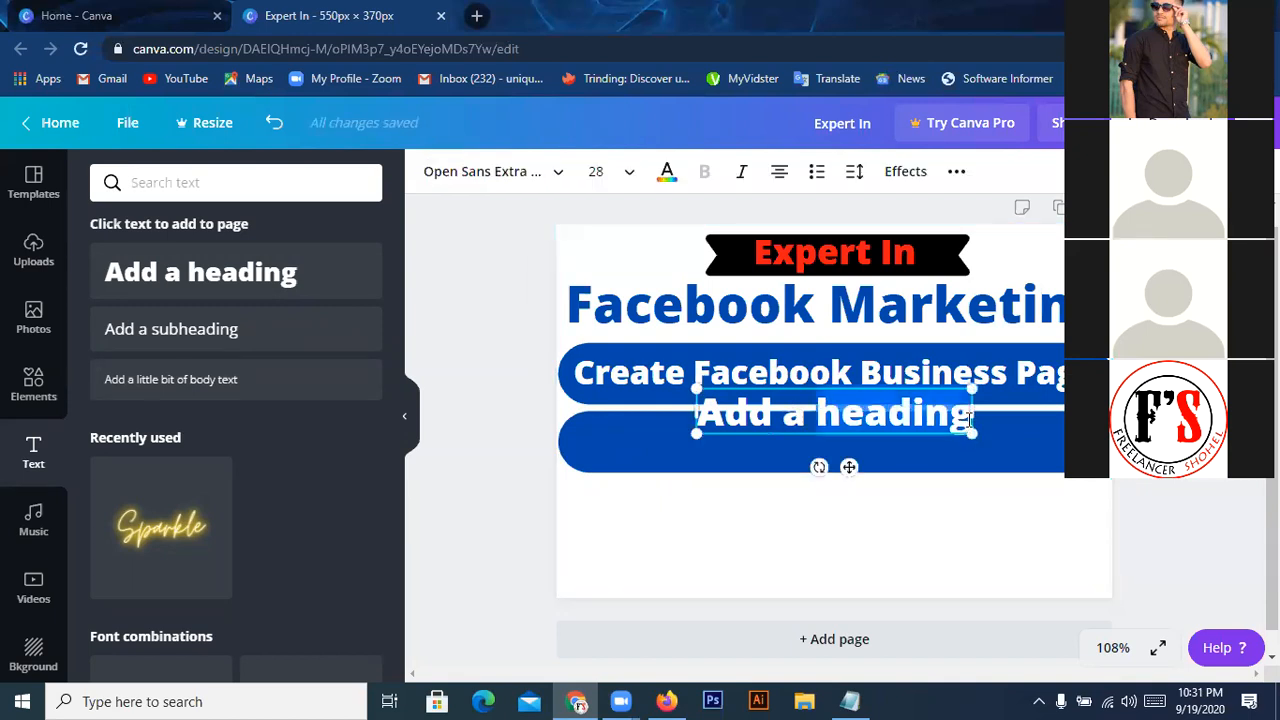
key(BackSpace)
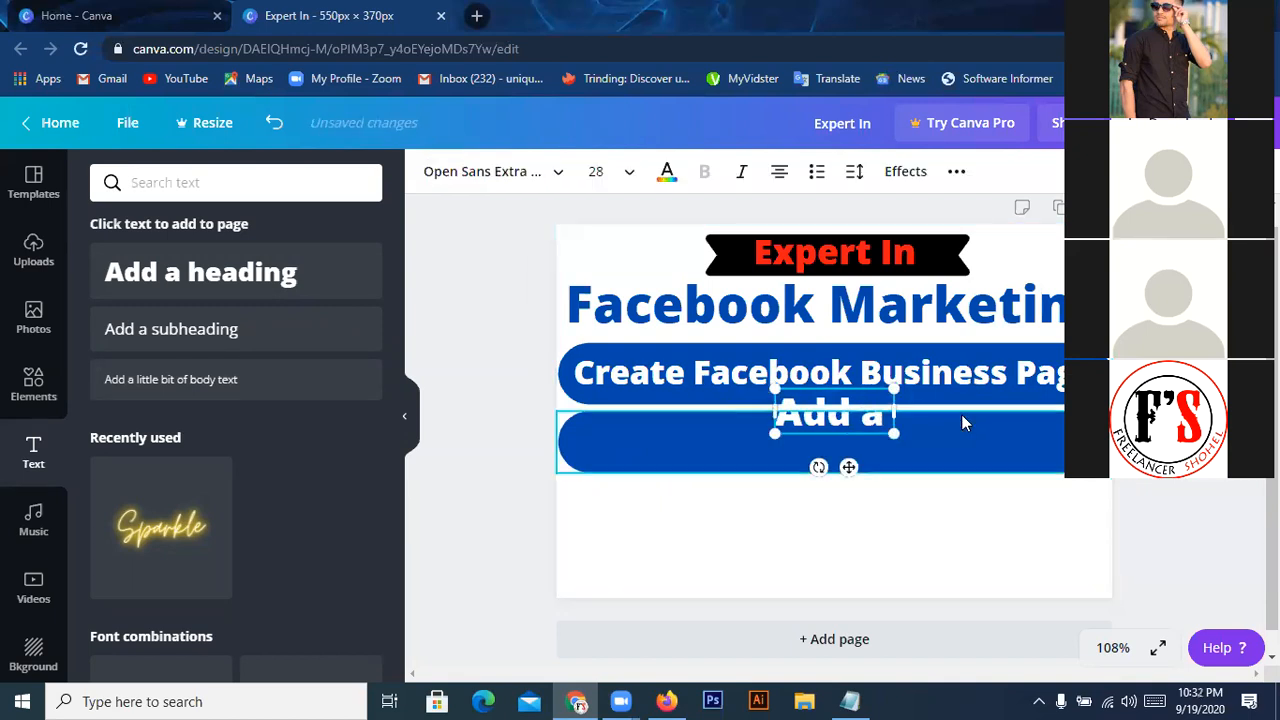
key(BackSpace)
key(BackSpace)
key(BackSpace)
key(BackSpace)
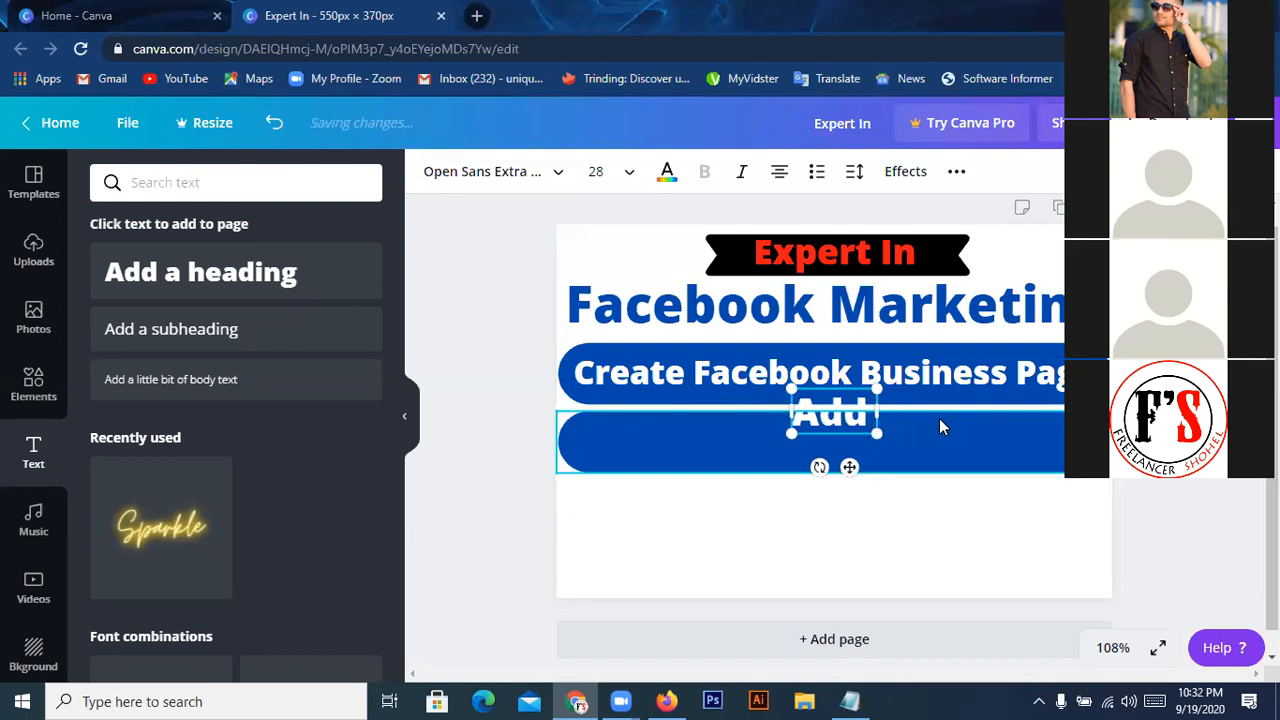
key(BackSpace)
key(BackSpace)
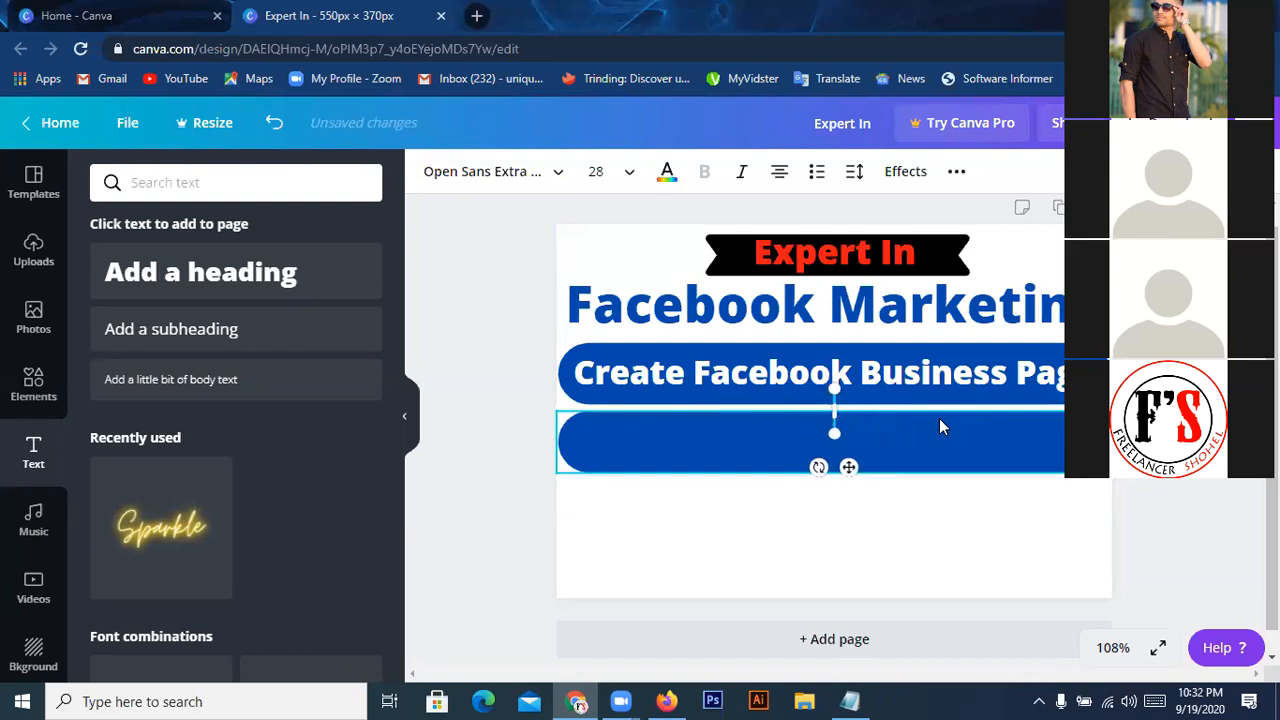
text(P)
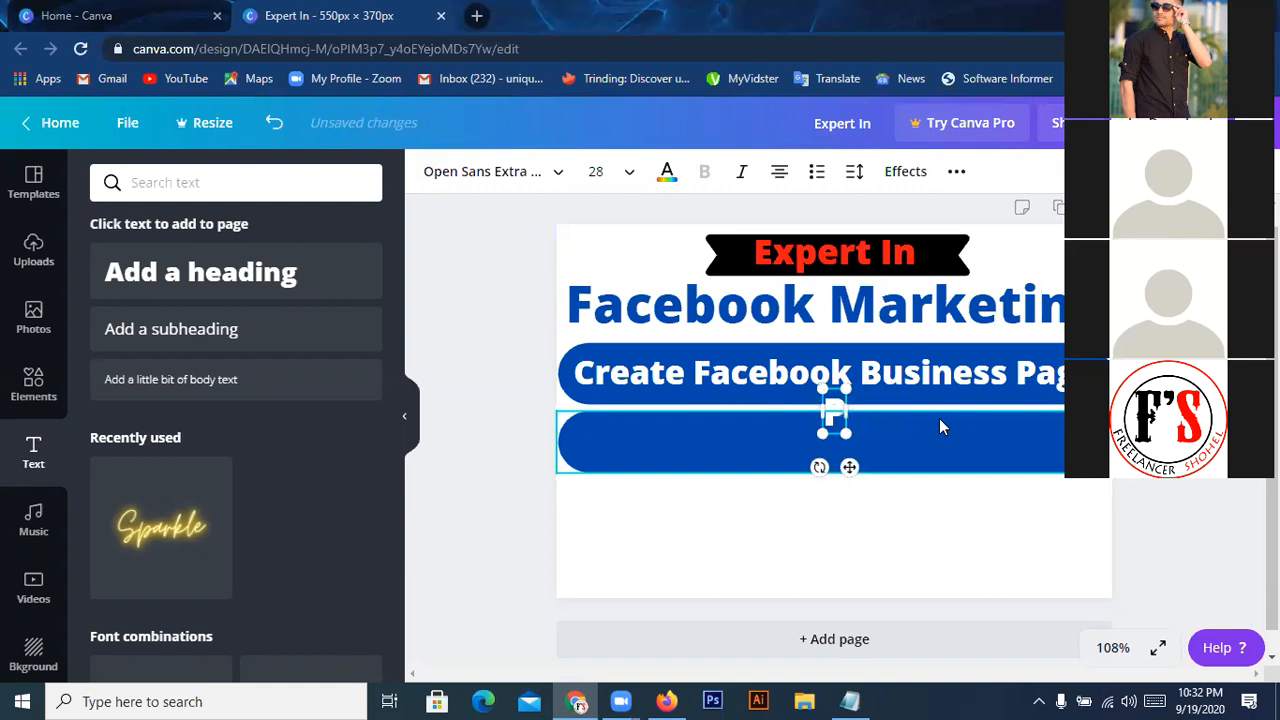
text(romote)
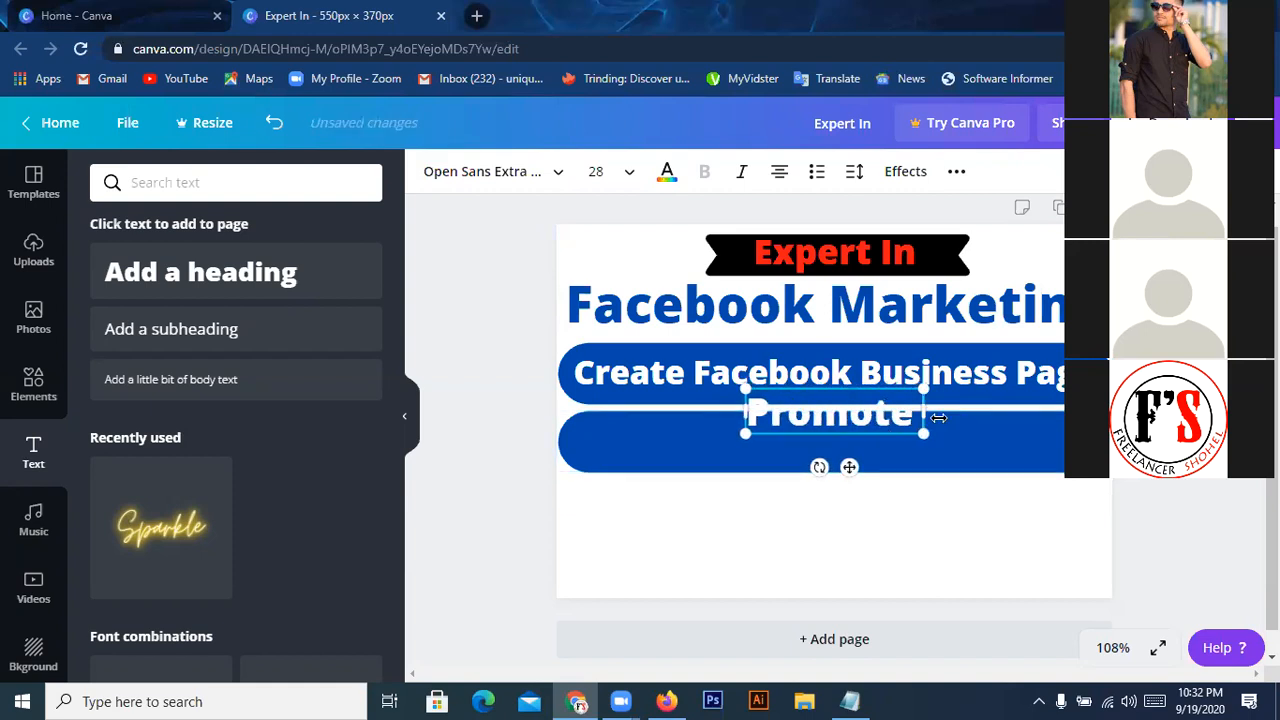
text( Mi)
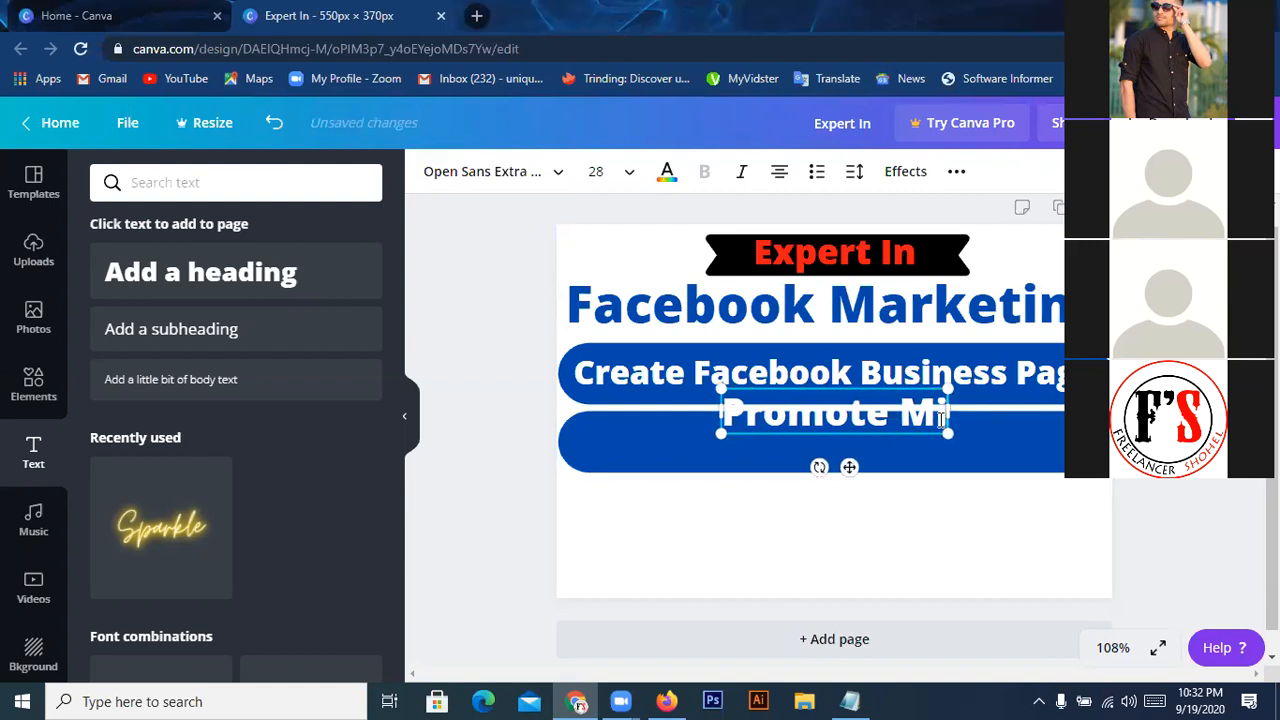
text(llions)
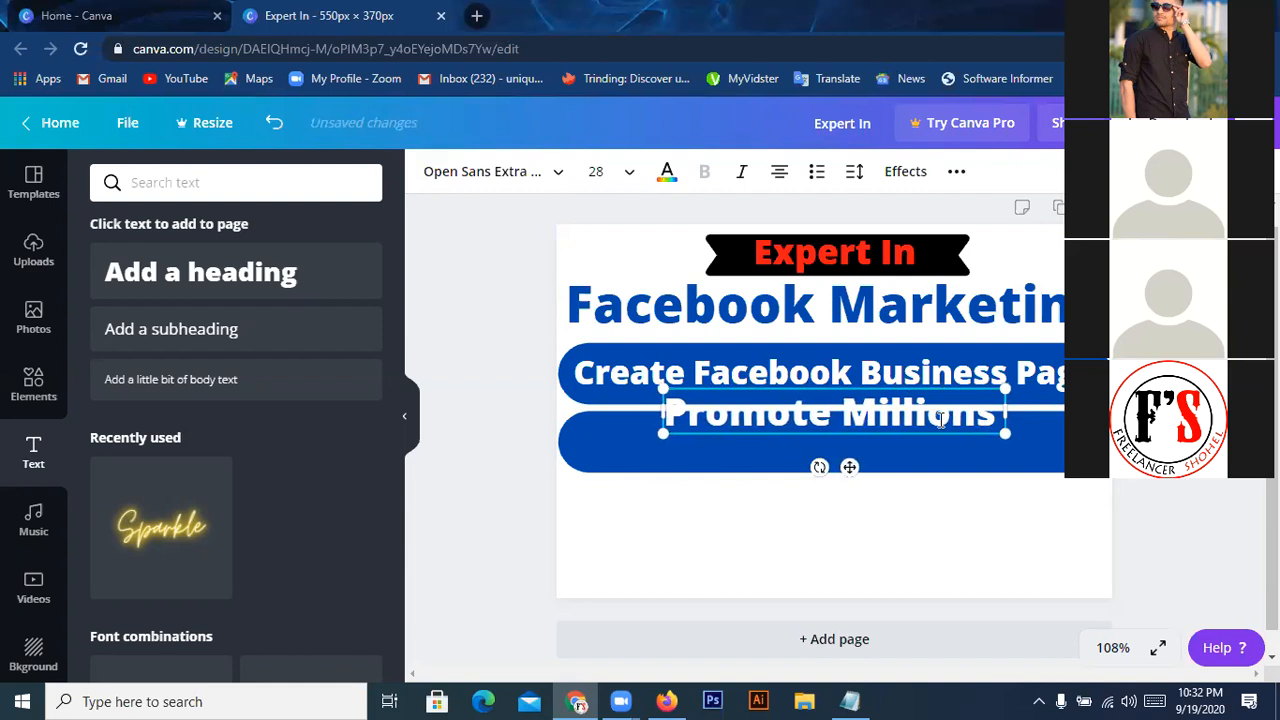
text( of)
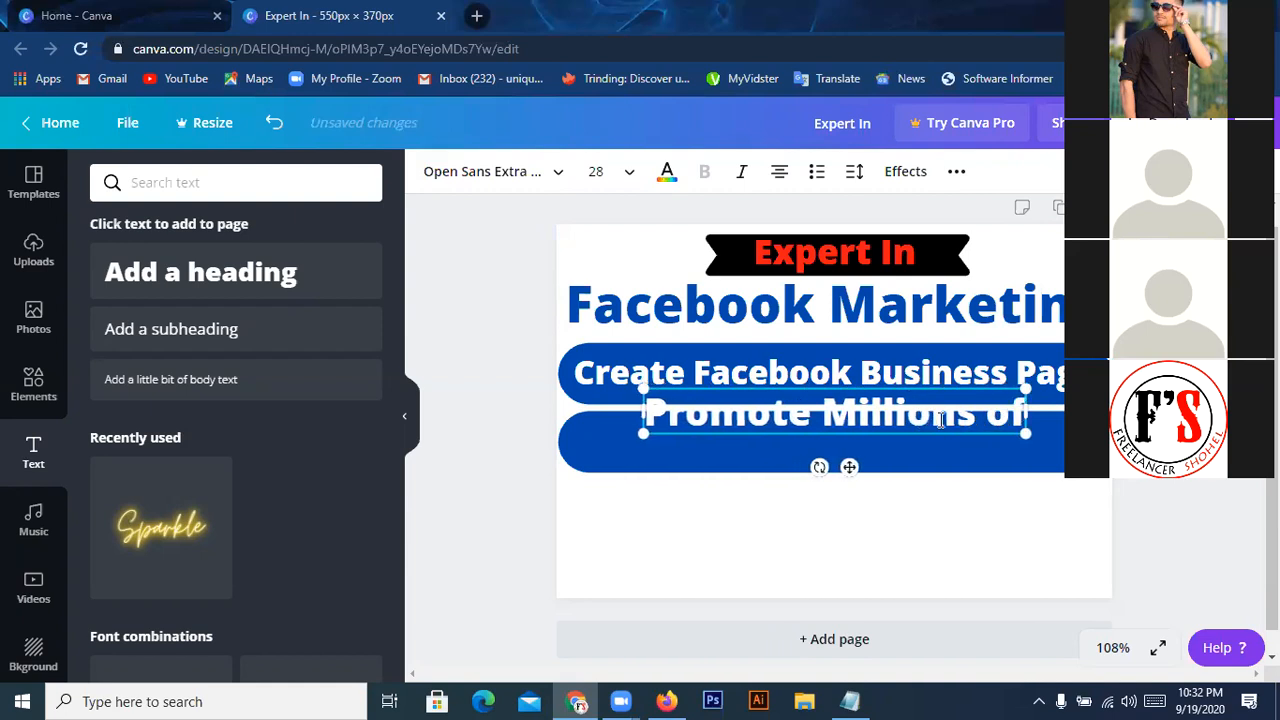
text( Pee)
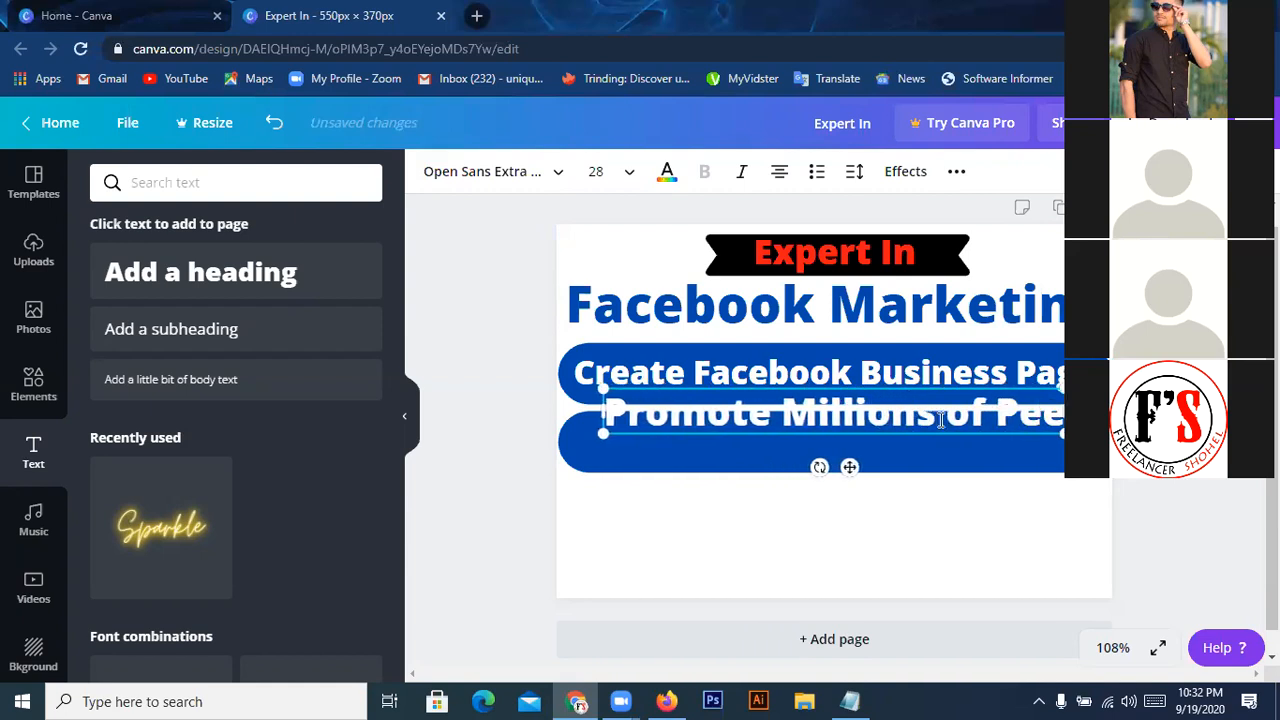
text(ople)
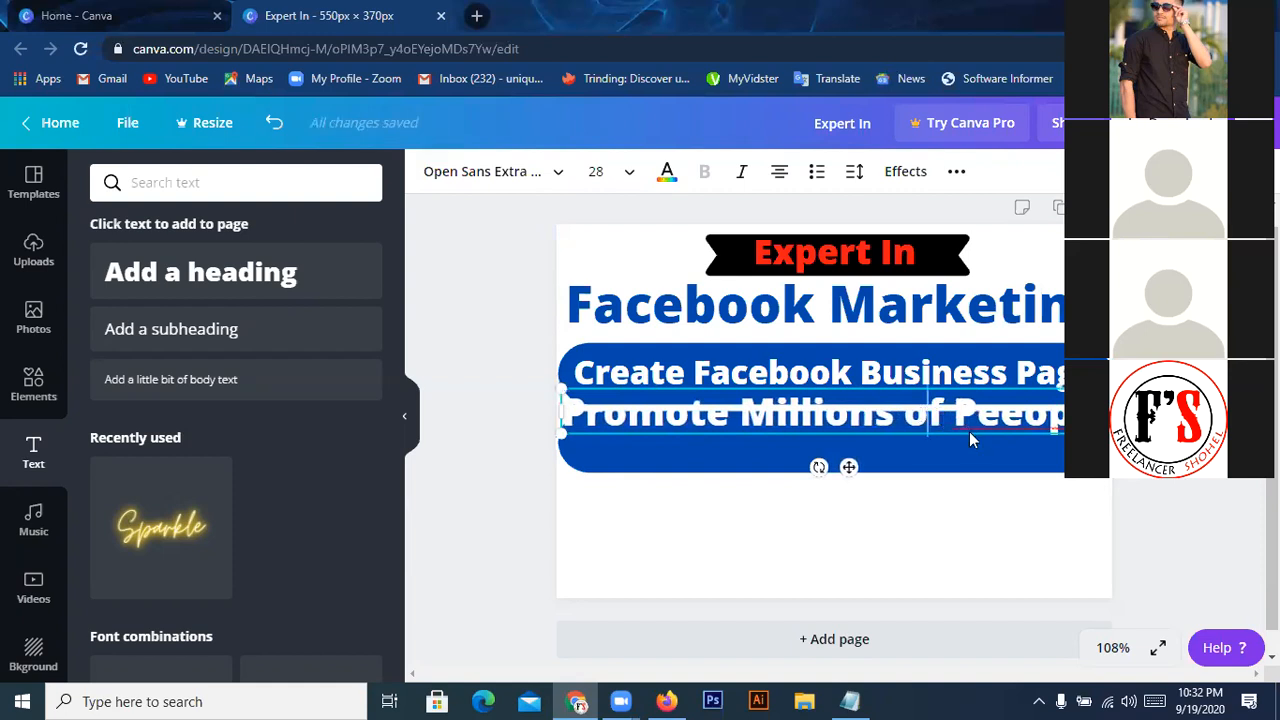
- Try capitalising "of" as "Of" in the "Promote Millions" heading and restore the lowercase spelling
key(Left)
key(Left)
key(Left)
key(Left)
key(Left)
key(Left)
key(Left)
key(Left)
key(Left)
key(BackSpace)
text(O)
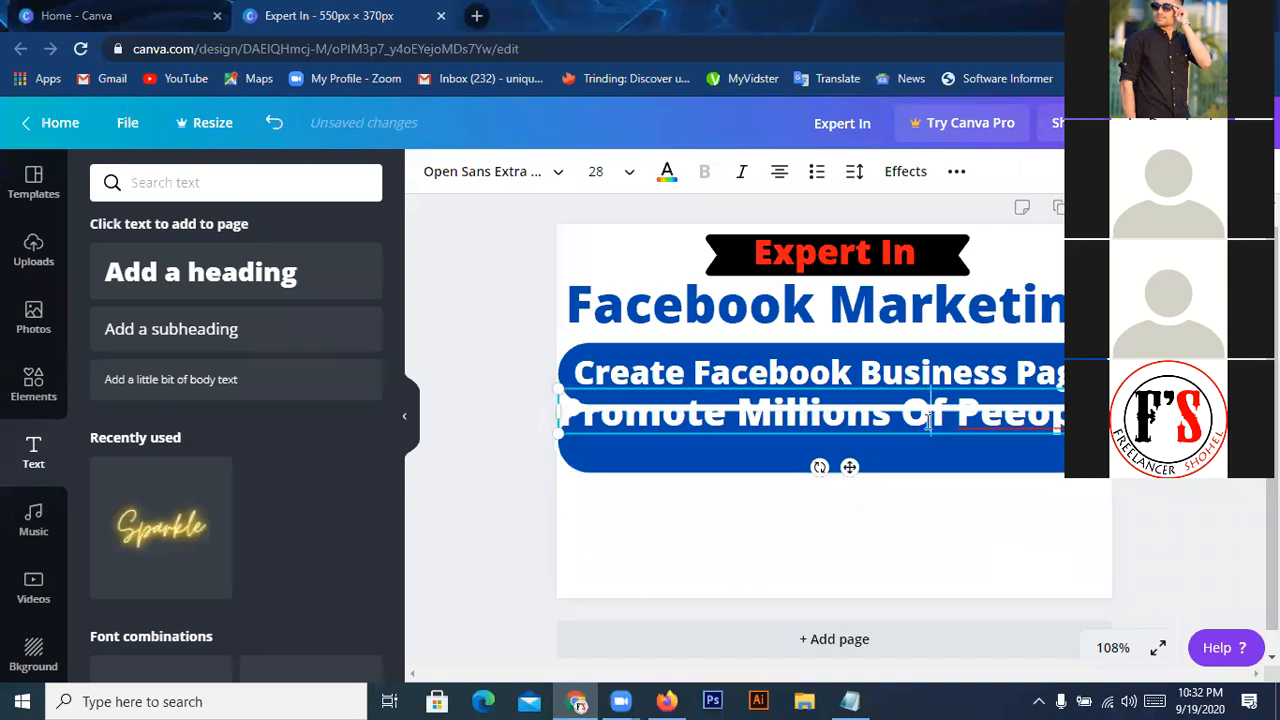
key(BackSpace)
text(o)
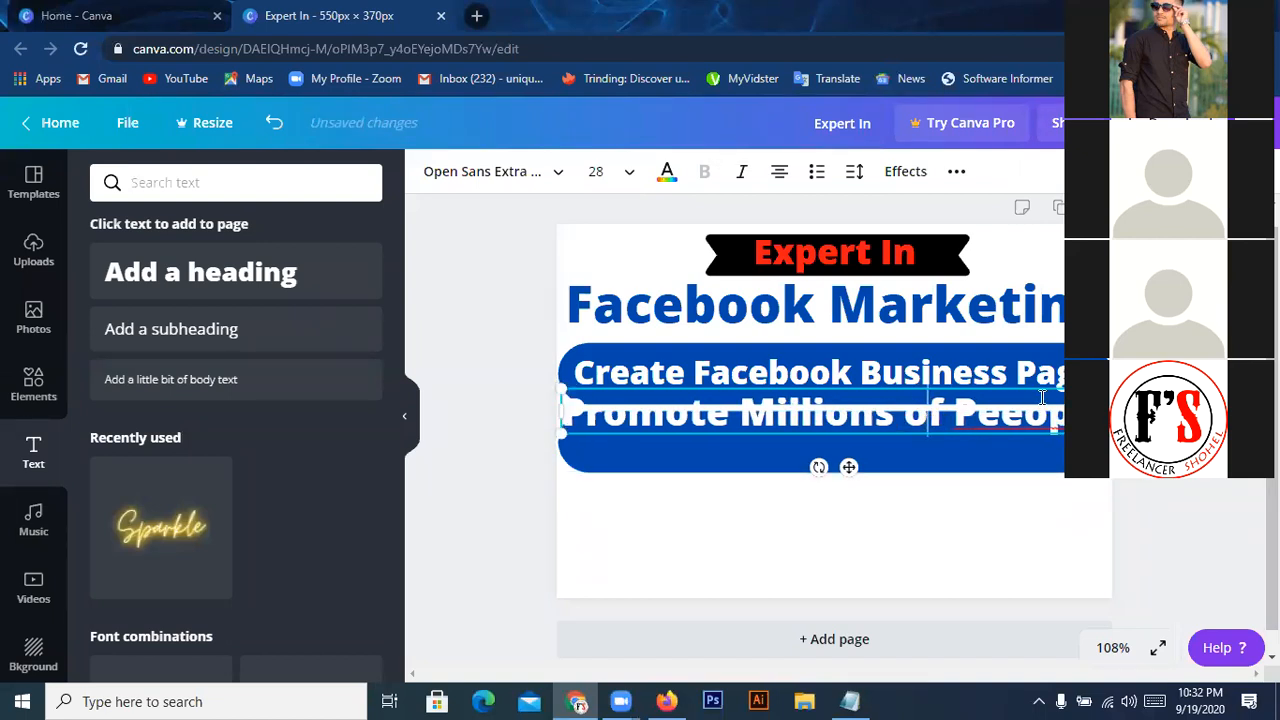
- Scale the "Promote Millions" heading down to font size 27 and move it onto the second blue bar
drag(1107, 388, 1088, 390)
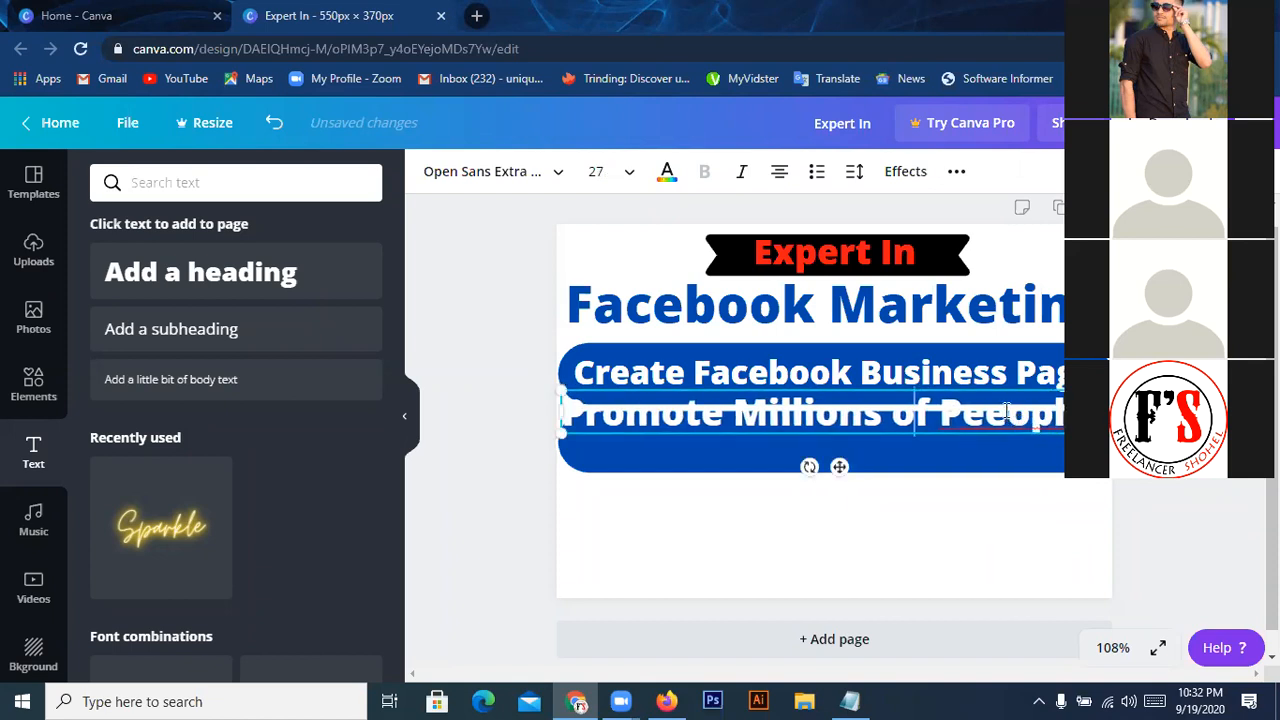
drag(1006, 378, 1004, 416)
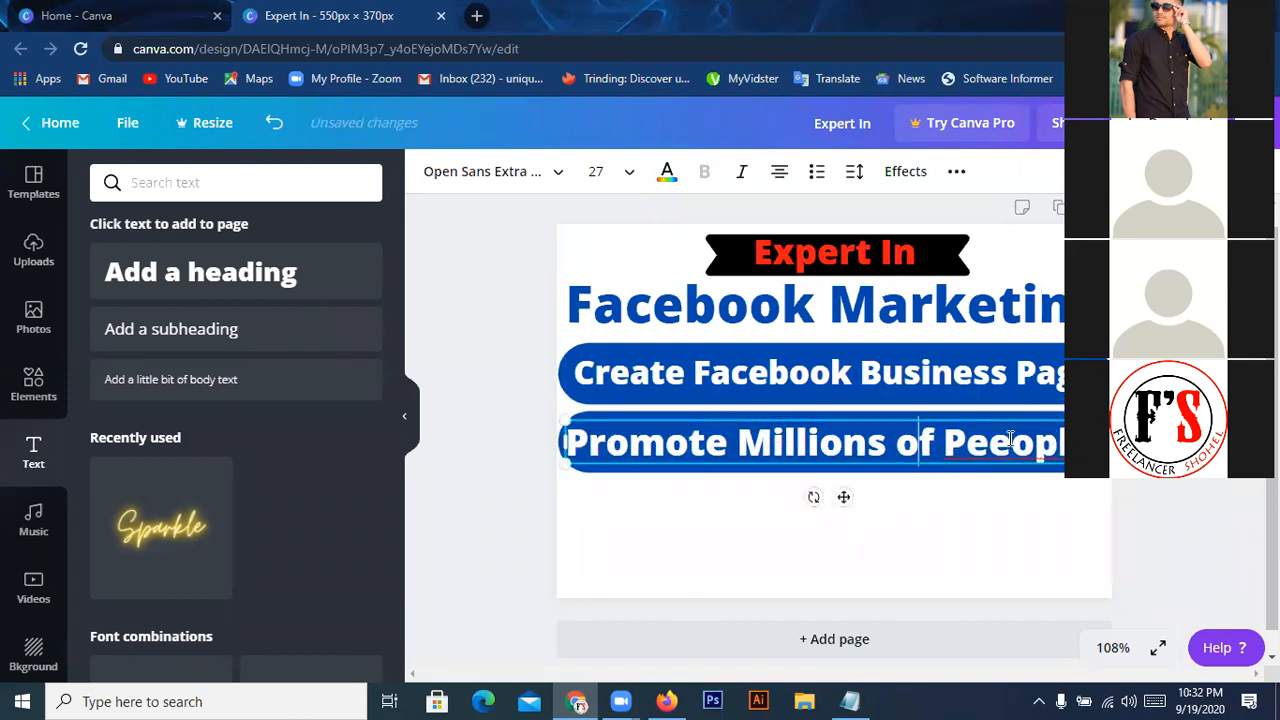
- Correct "Peeople" to "People" in the second bar's heading and nudge the heading slightly to the right
key(BackSpace)
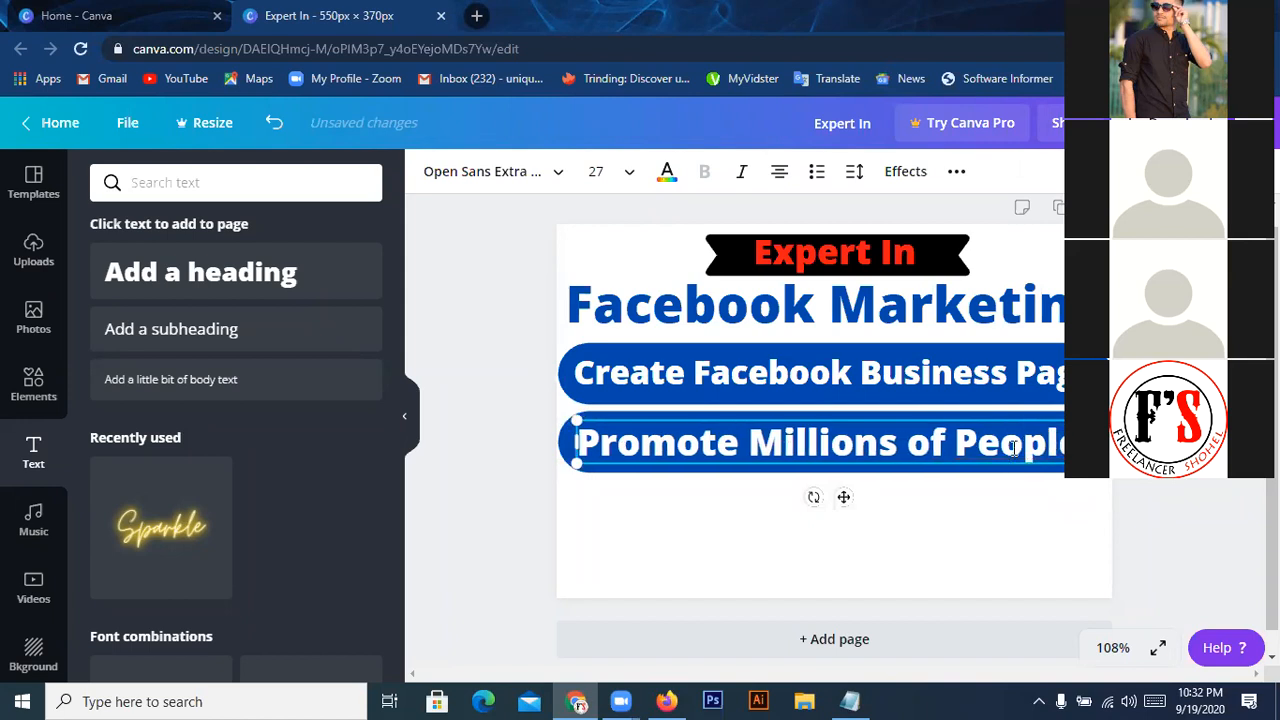
click(958, 530)
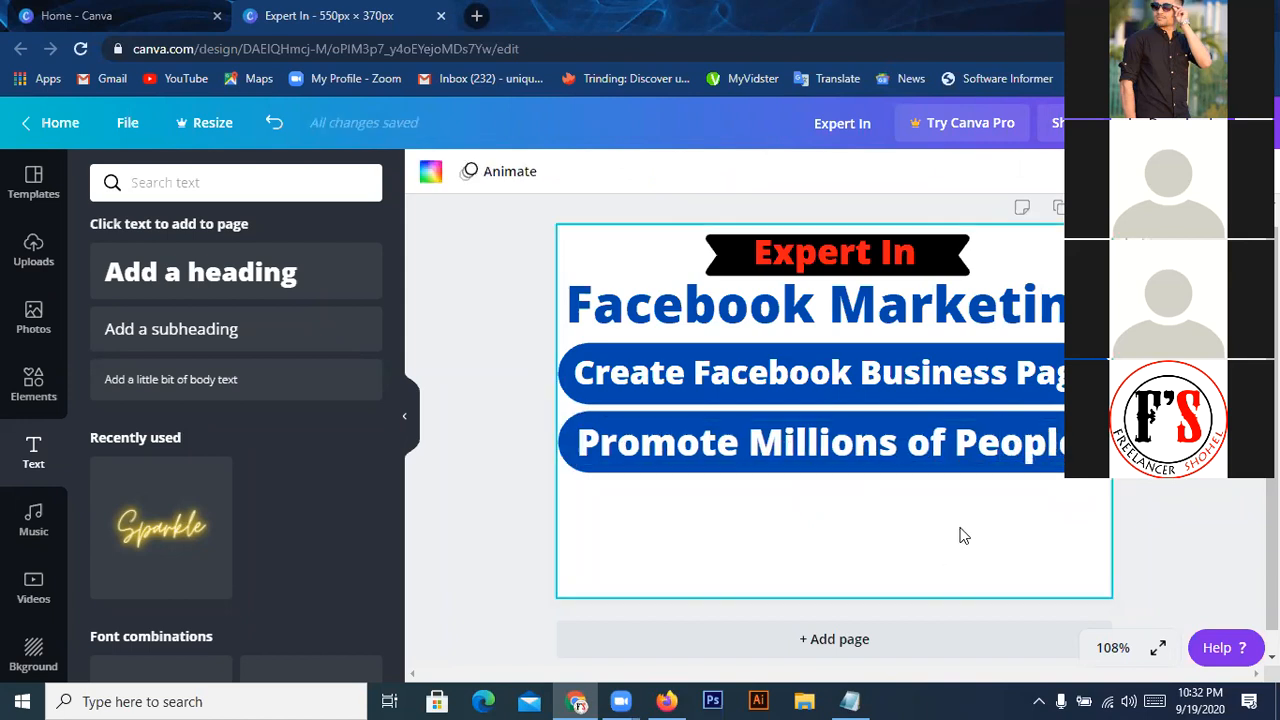
click(974, 448)
key(Right)
key(Right)
key(Right)
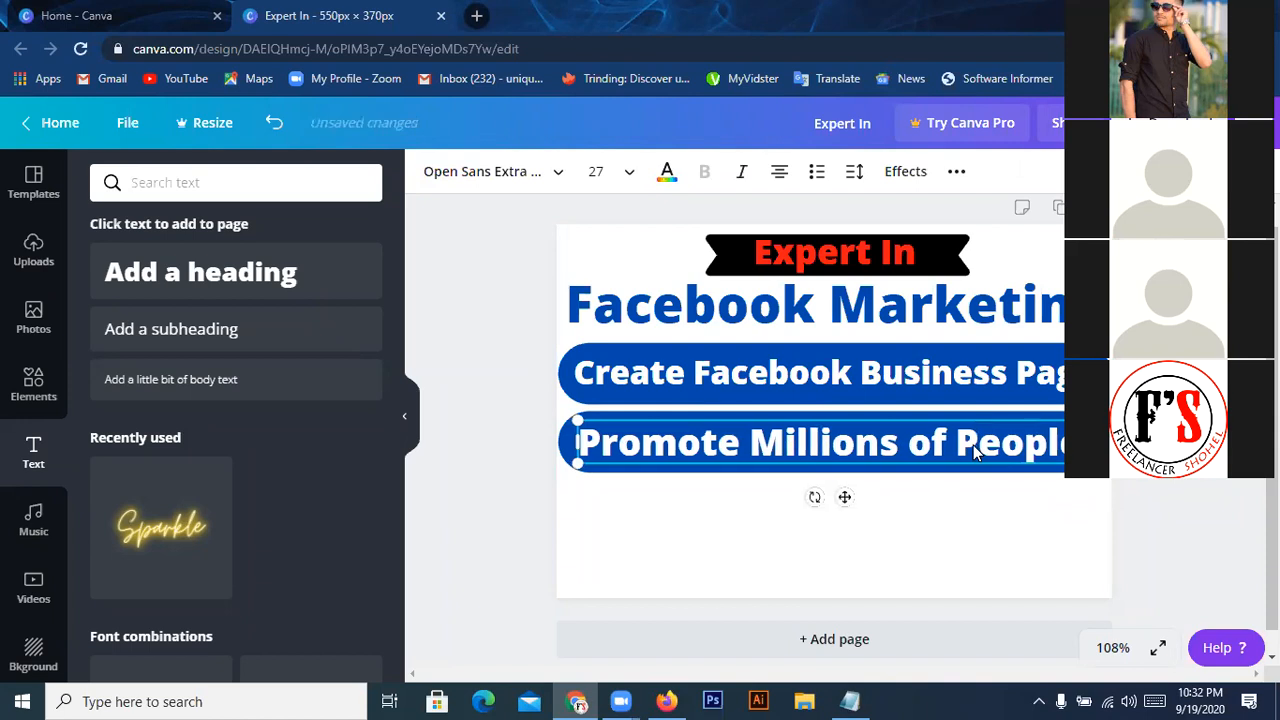
- Insert an apostrophe in the second bar's heading so that "Millions" reads "Million's"
click(881, 449)
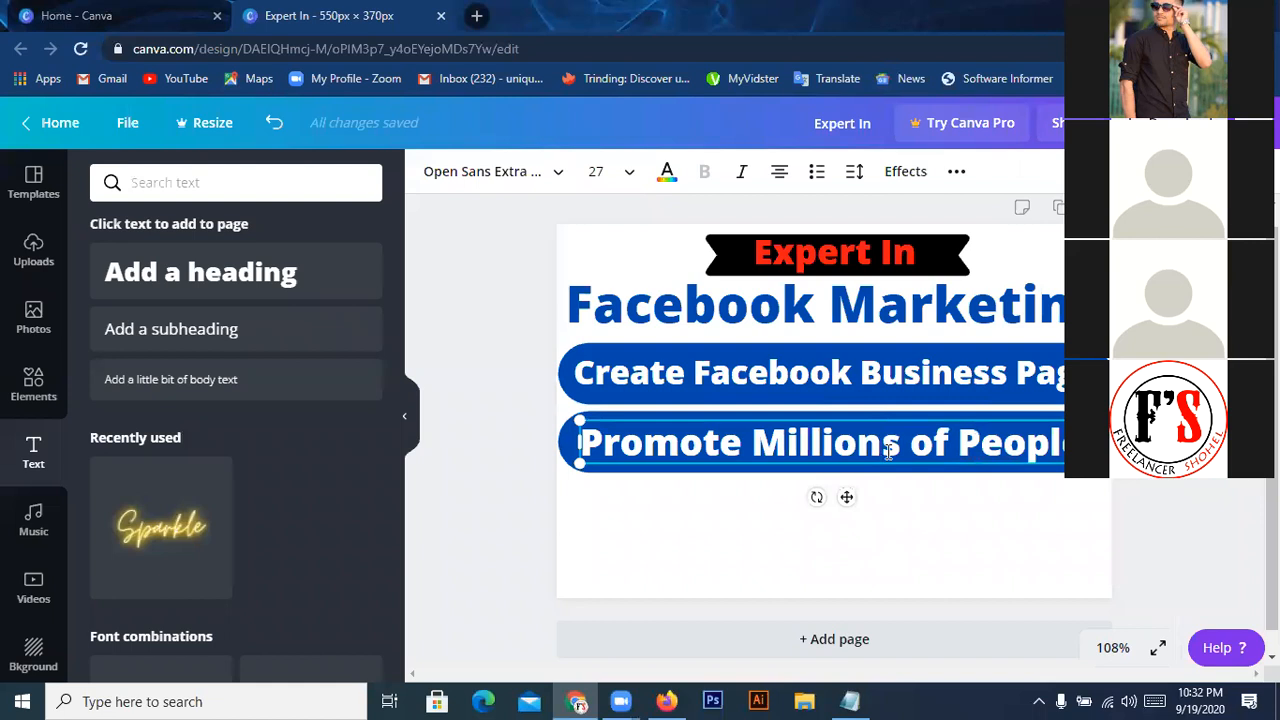
text(')
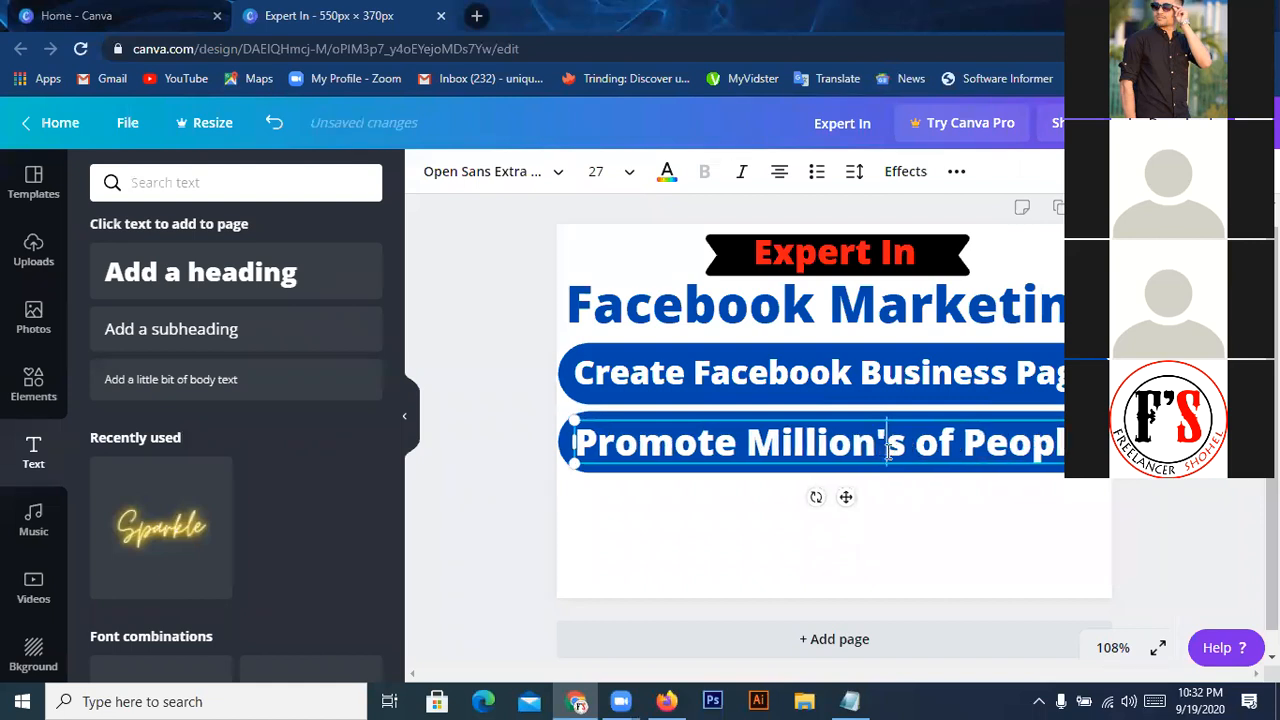
click(951, 523)
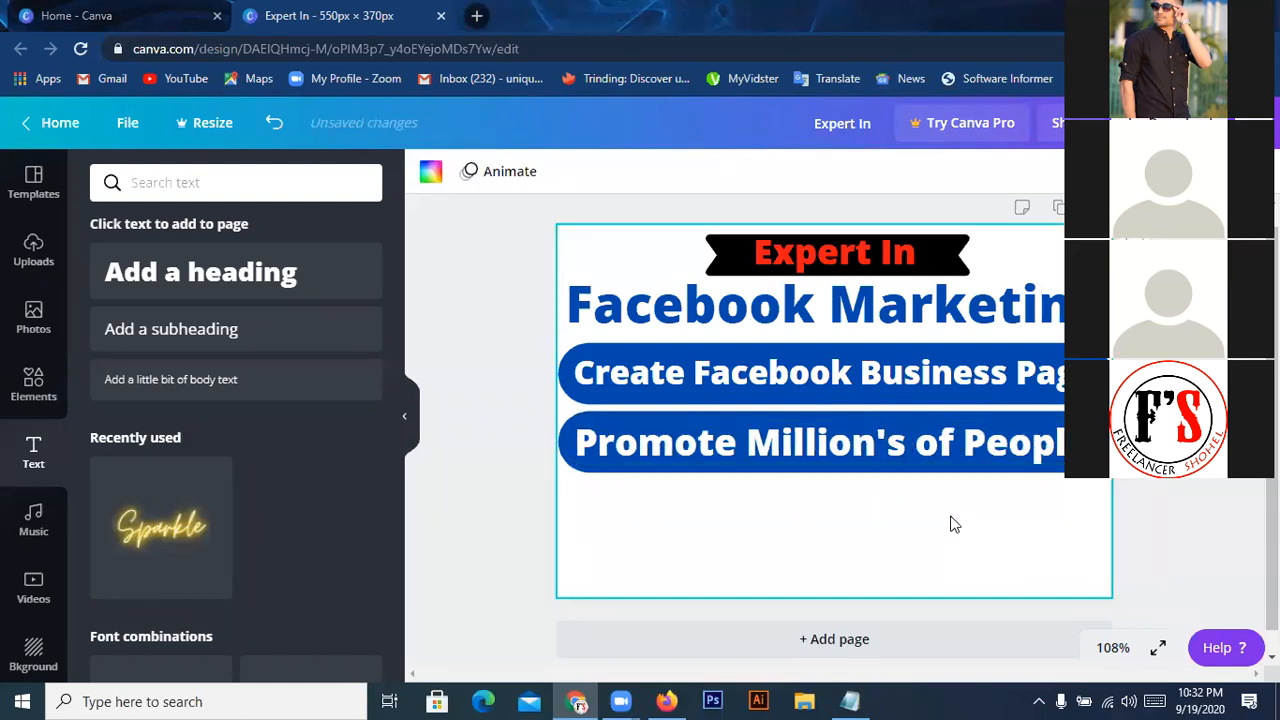
- Fine-tune the "Promote Million's of People" heading within its blue bar, nudging it slightly right and slightly up
click(952, 446)
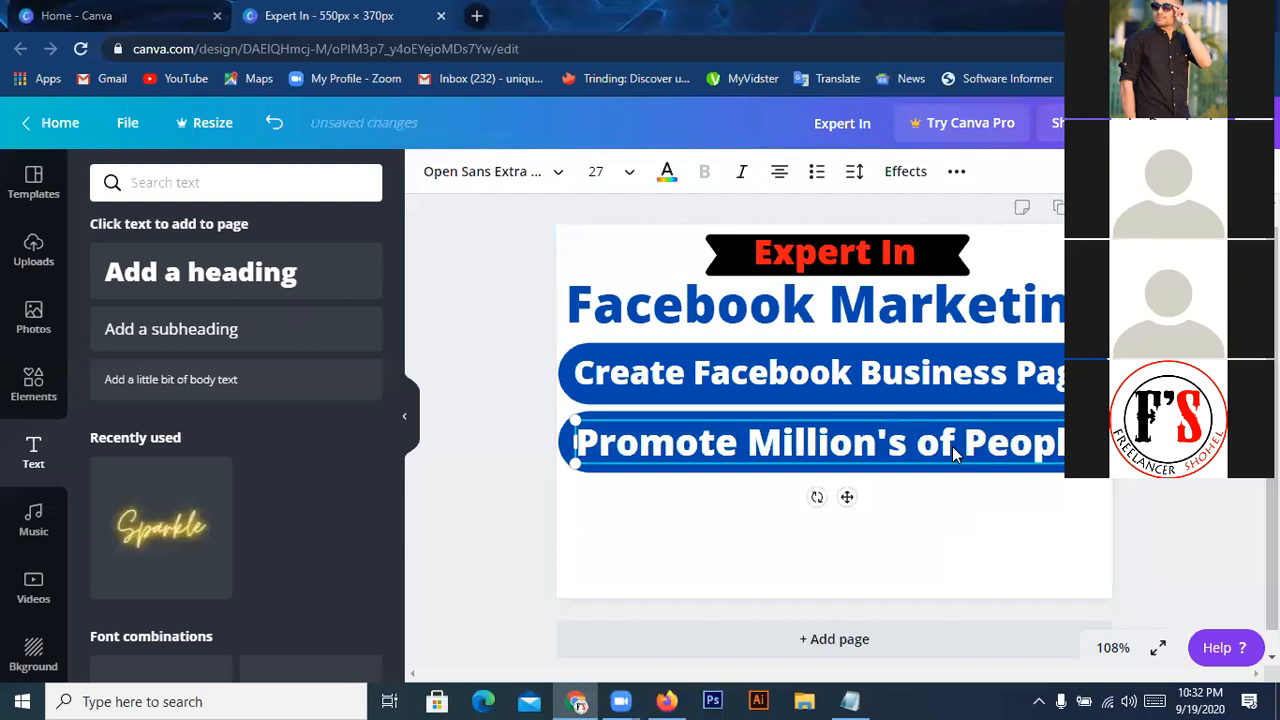
key(Right)
key(Right)
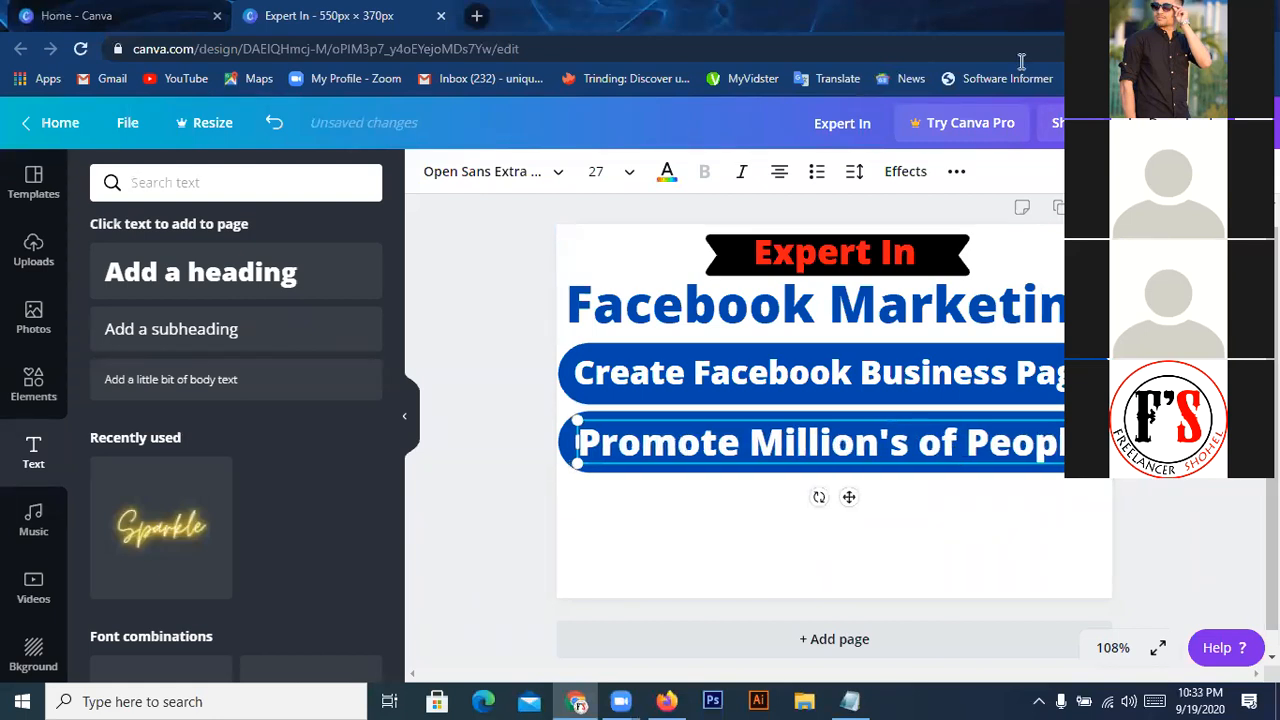
key(Right)
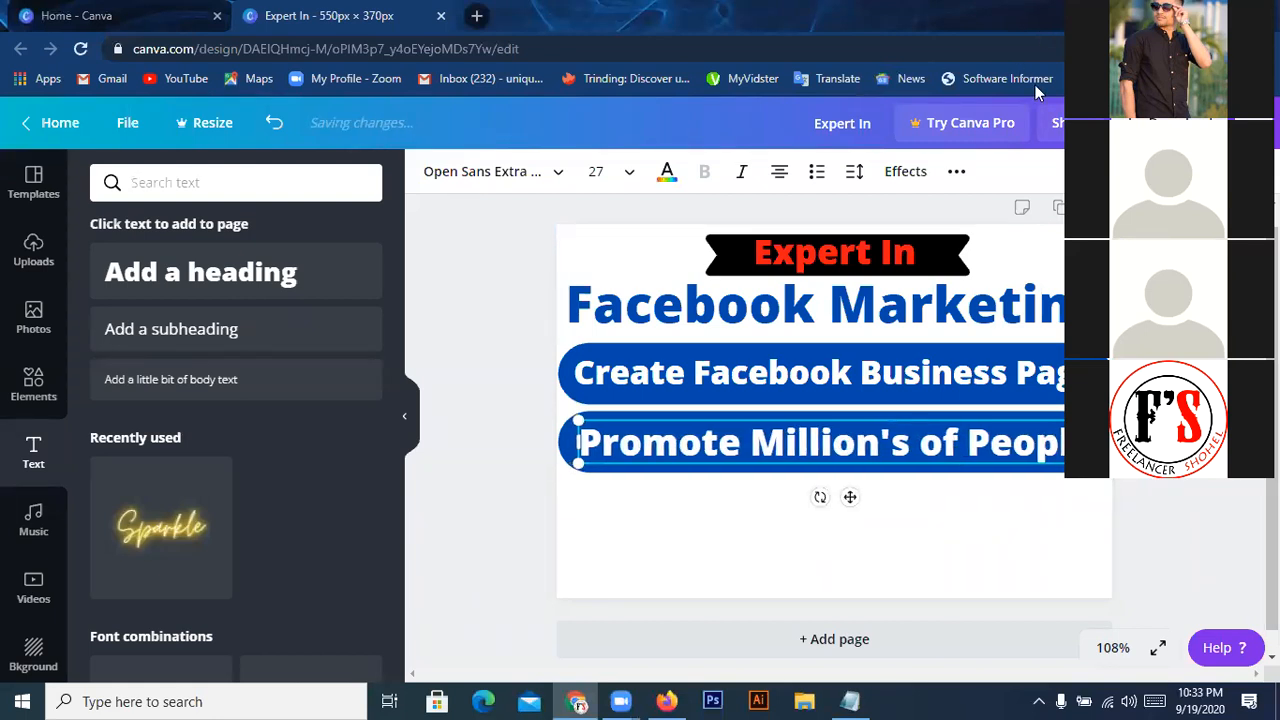
click(988, 513)
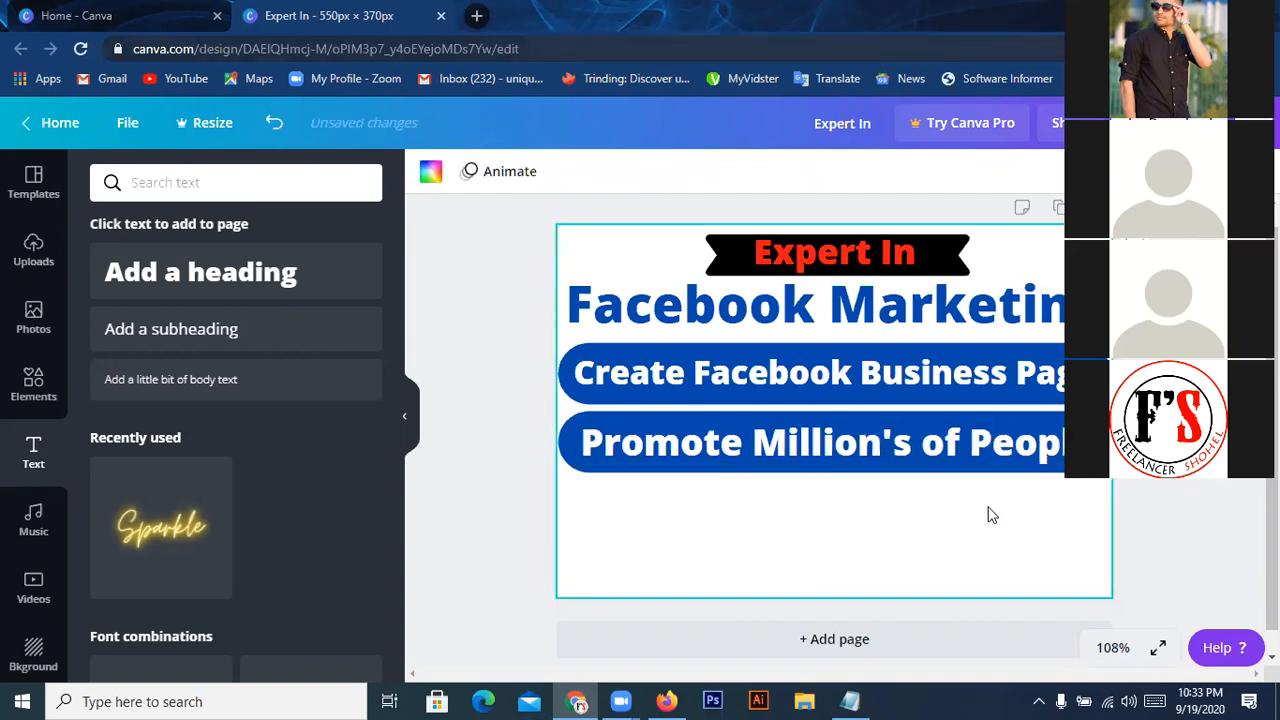
click(966, 441)
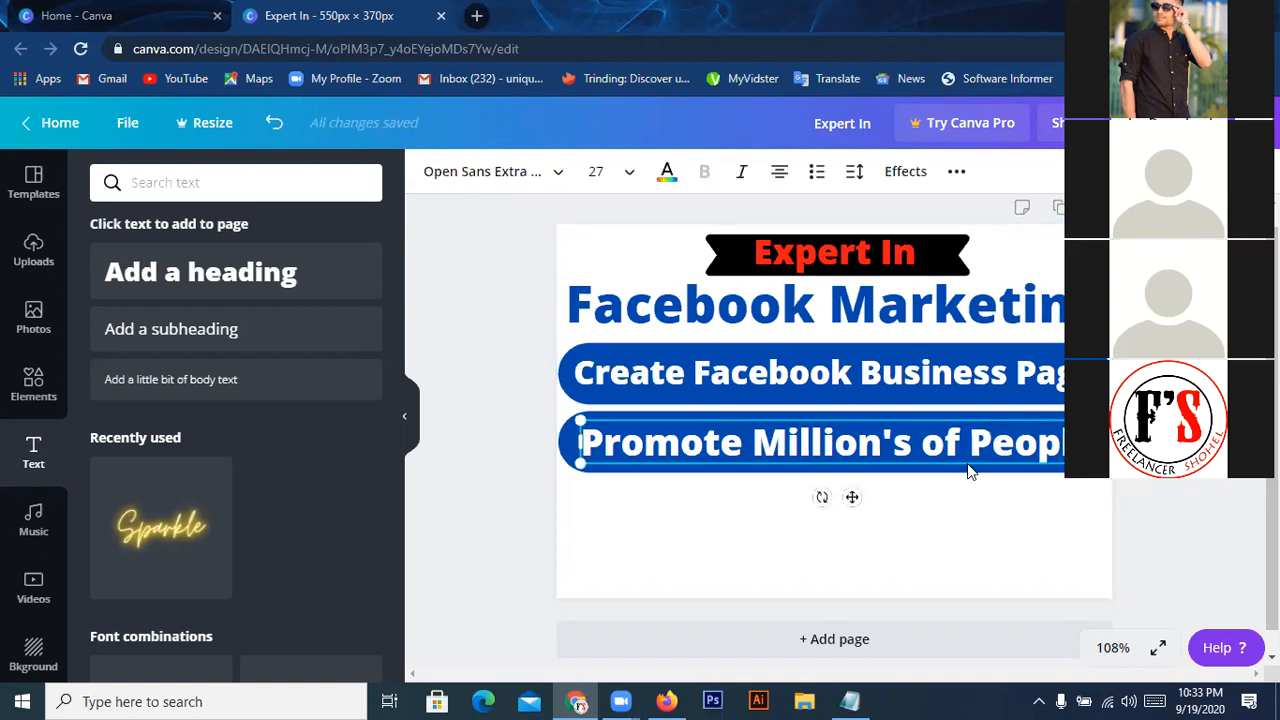
click(978, 511)
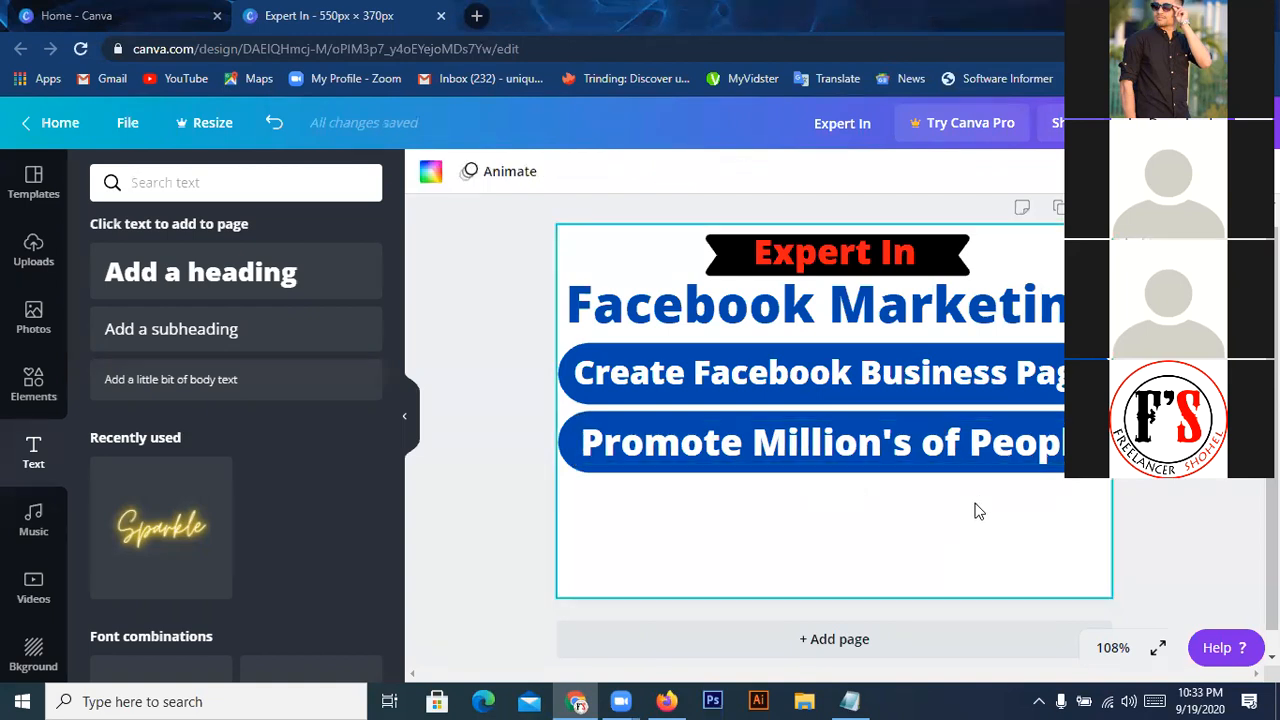
click(978, 450)
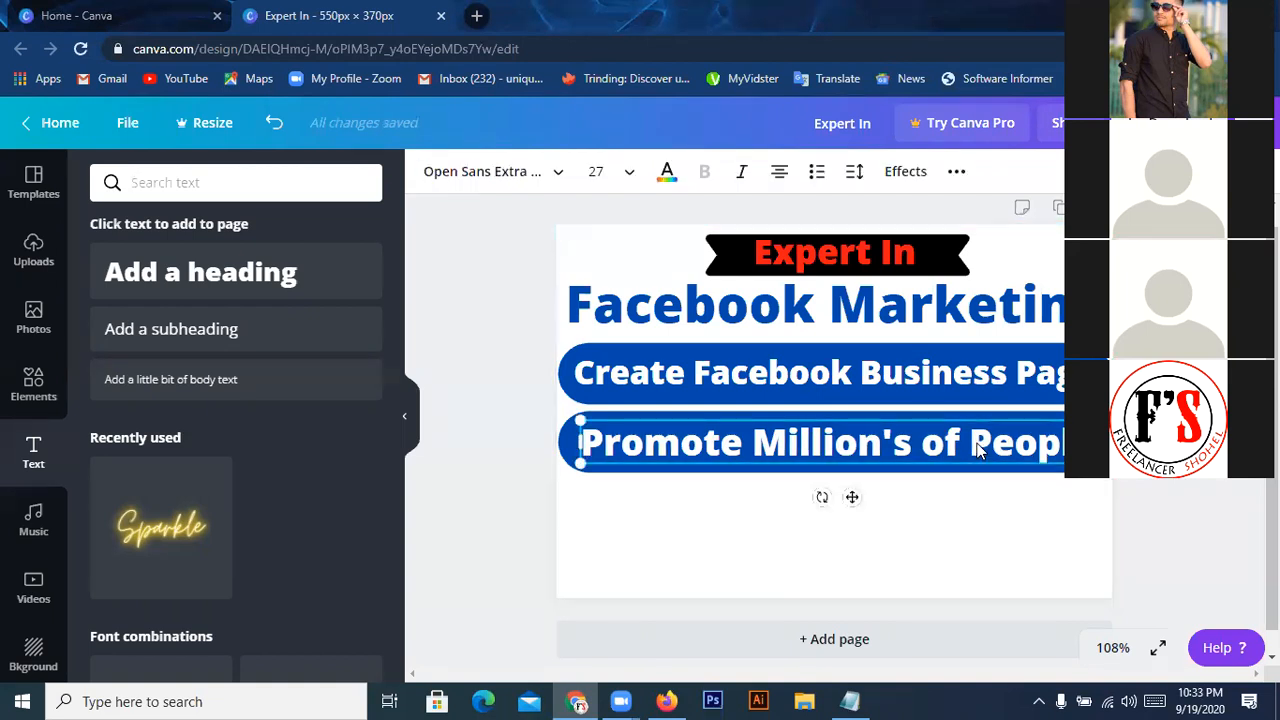
key(Left)
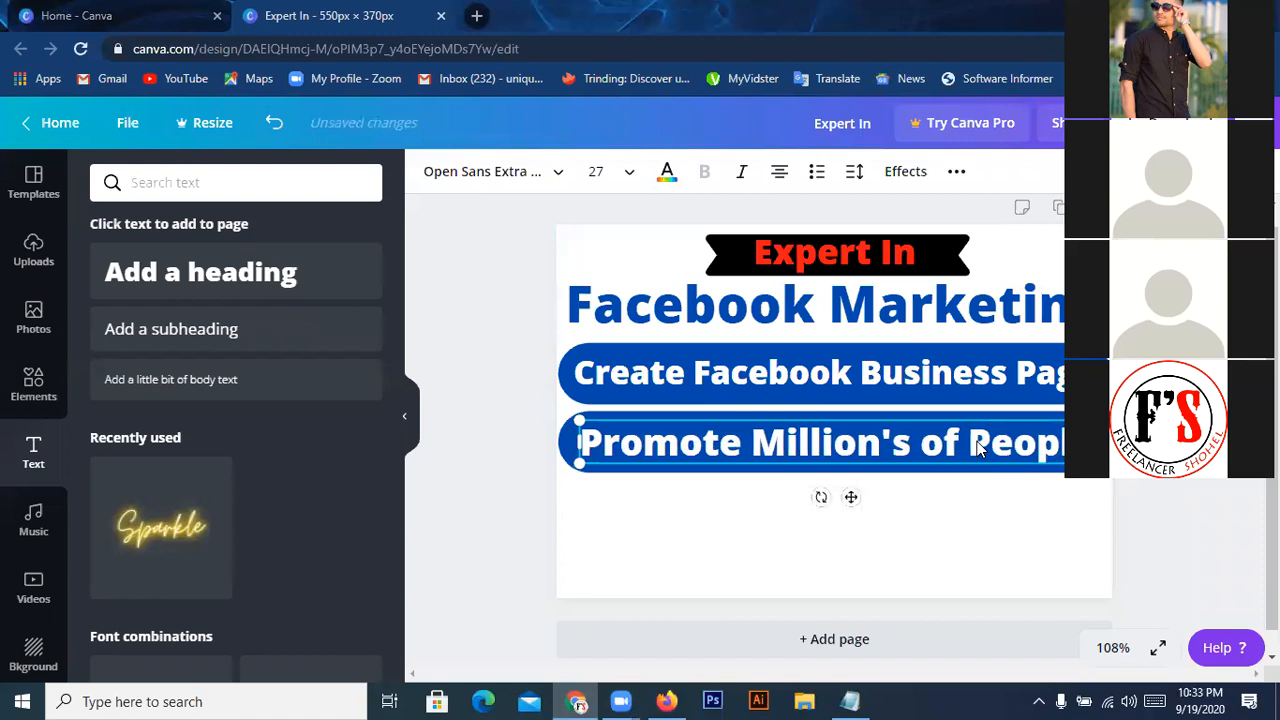
key(Left)
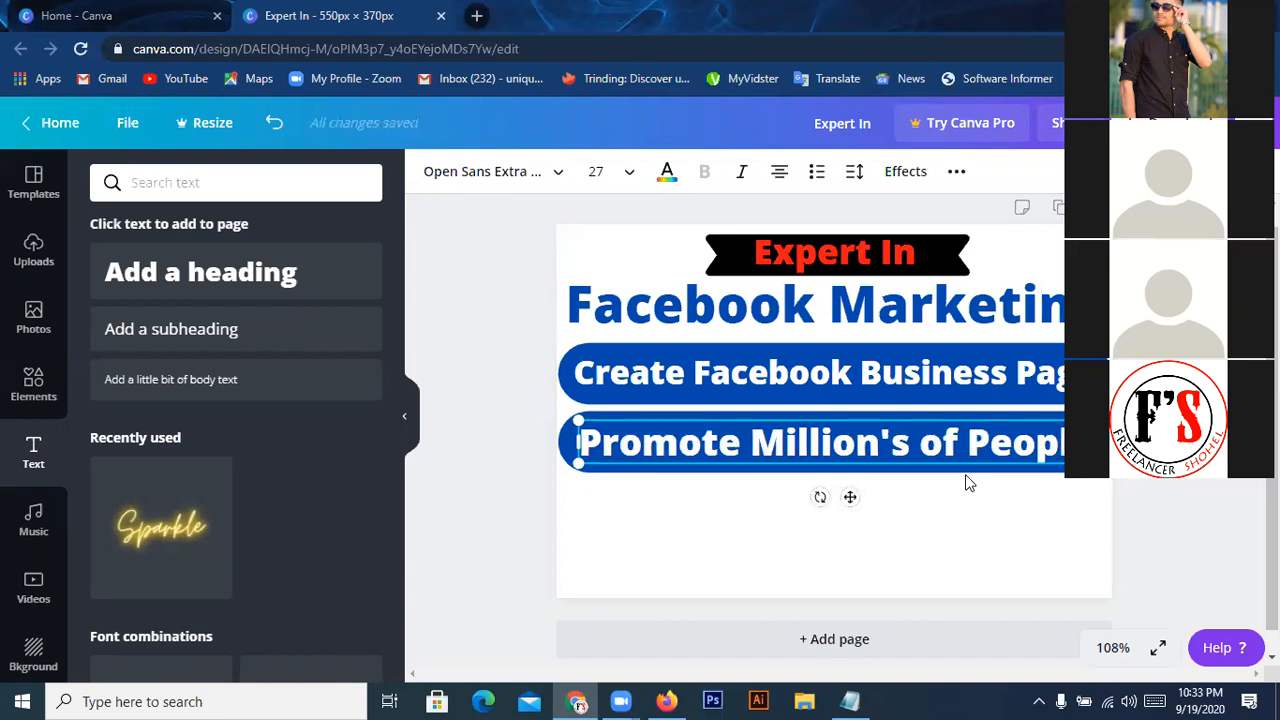
key(Up)
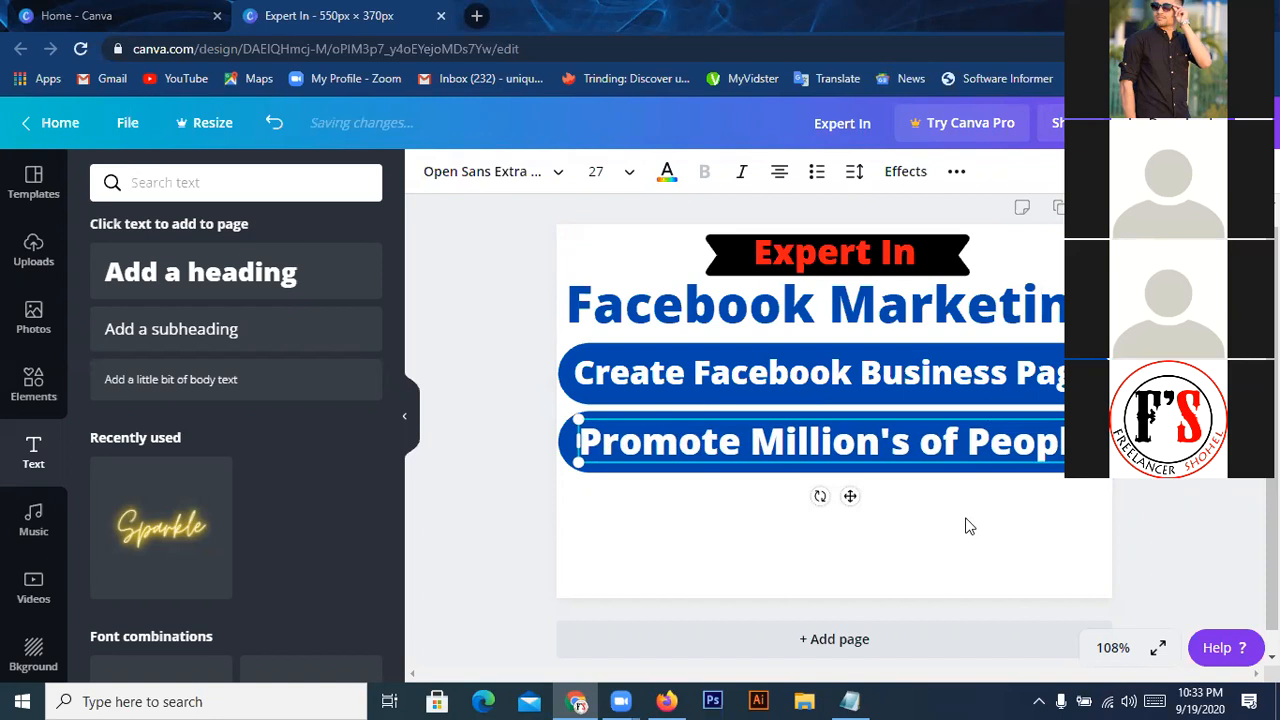
click(972, 522)
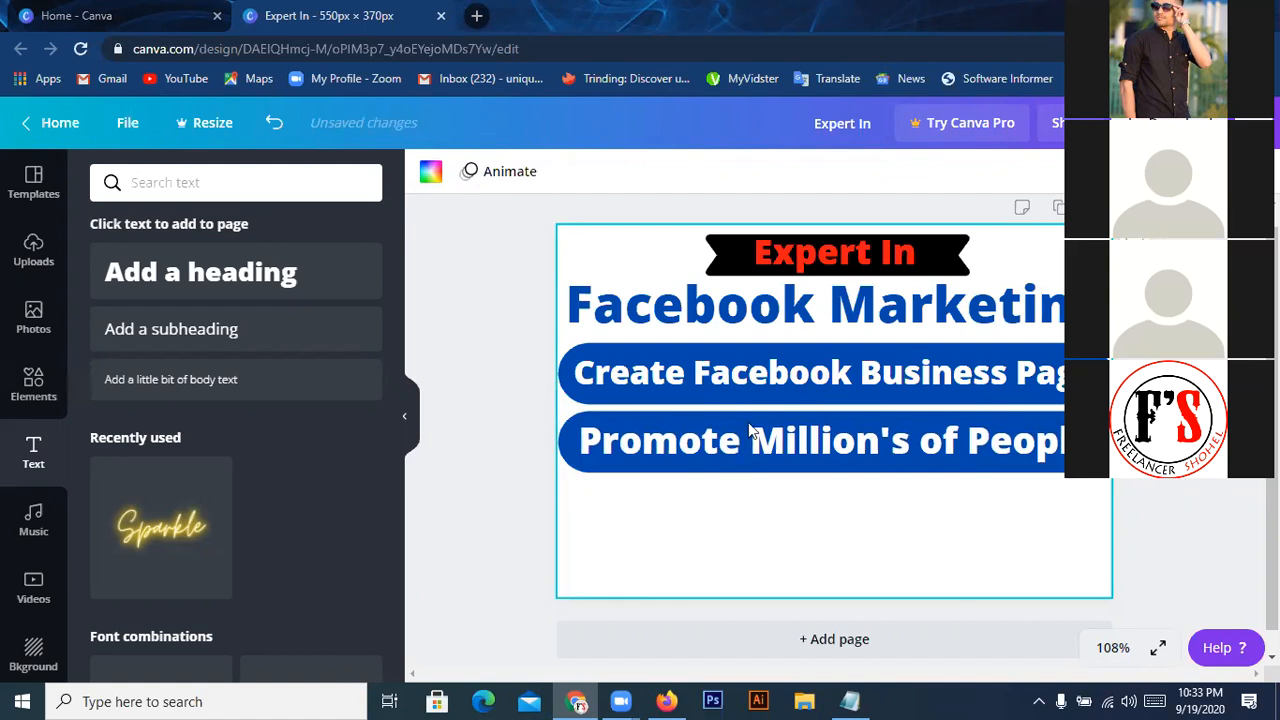
- Paste another copy of the blue bar and place it directly beneath the second bar, aligned with a narrow gap
key(ctrl+v)
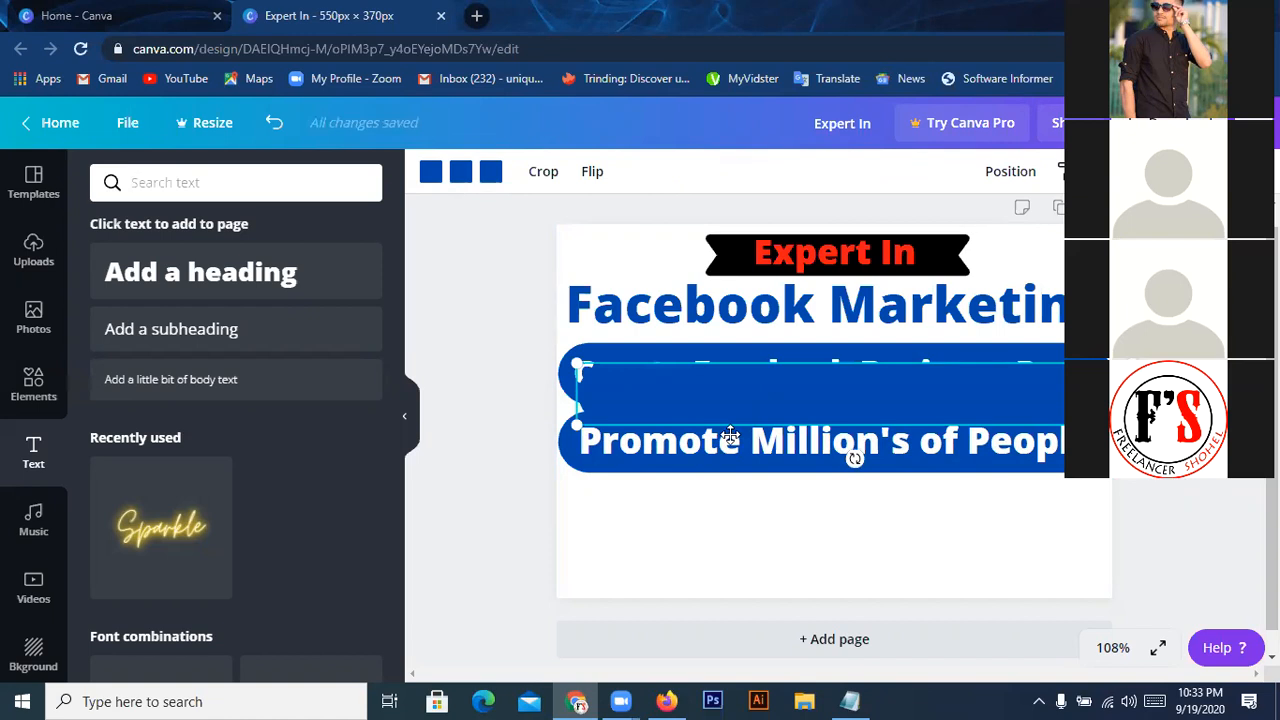
drag(750, 387, 730, 435)
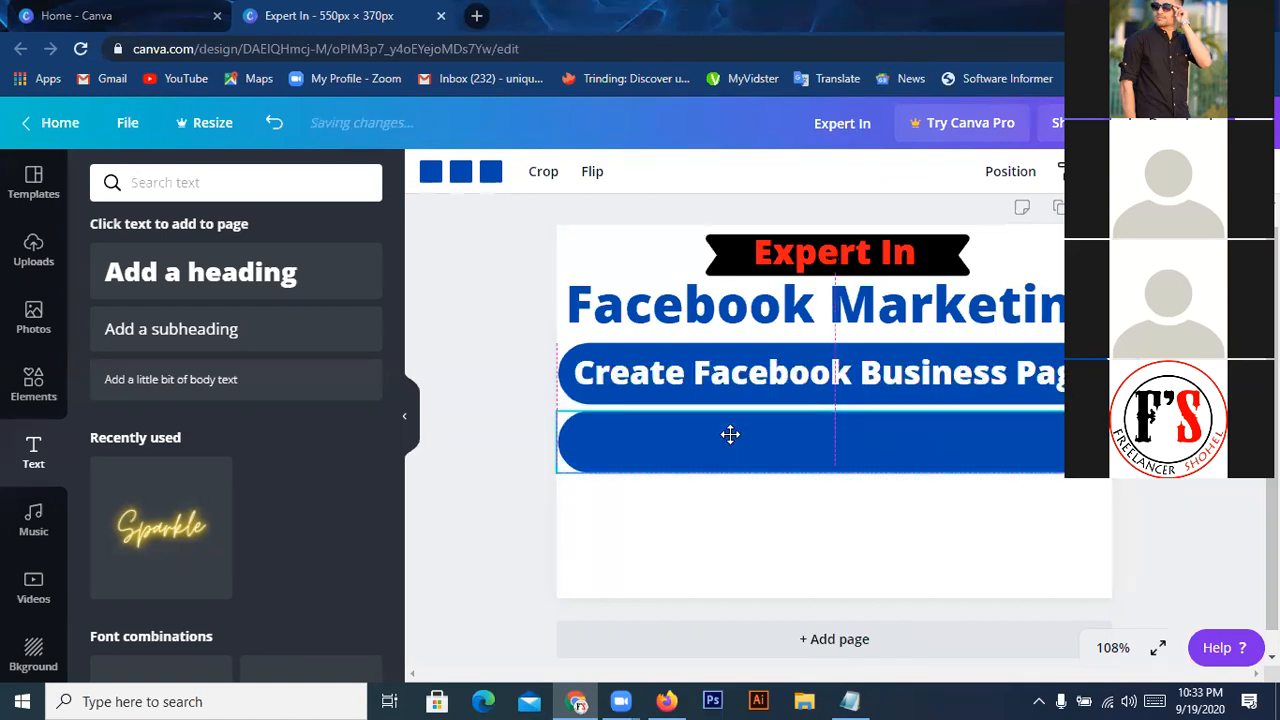
drag(730, 434, 730, 503)
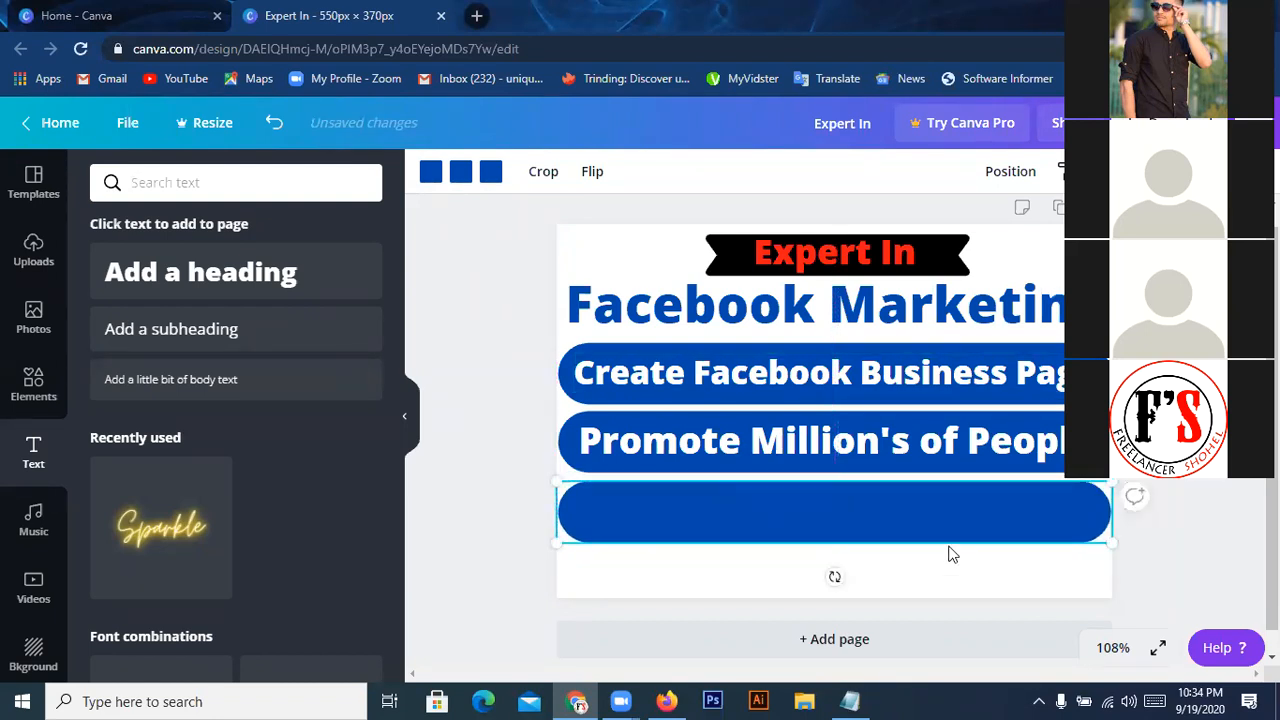
- Nudge the third blue bar slightly up to tighten the gap below the second bar
key(Up)
key(Up)
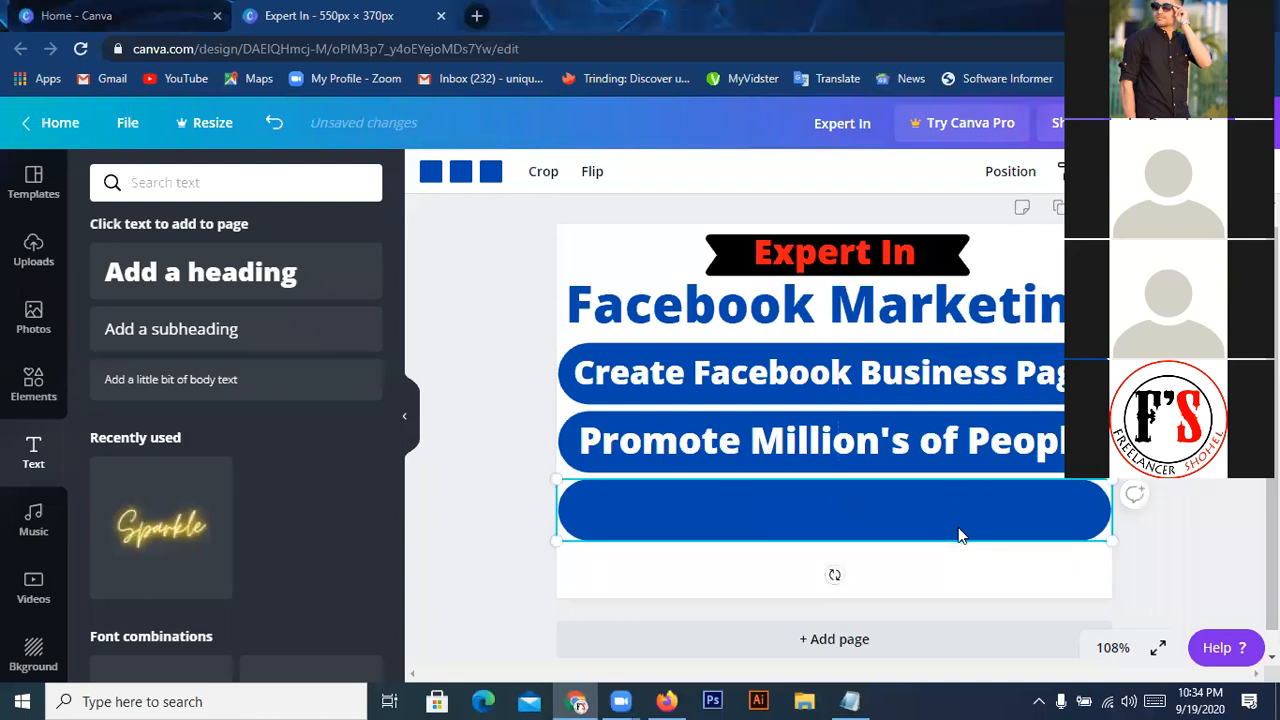
click(1037, 268)
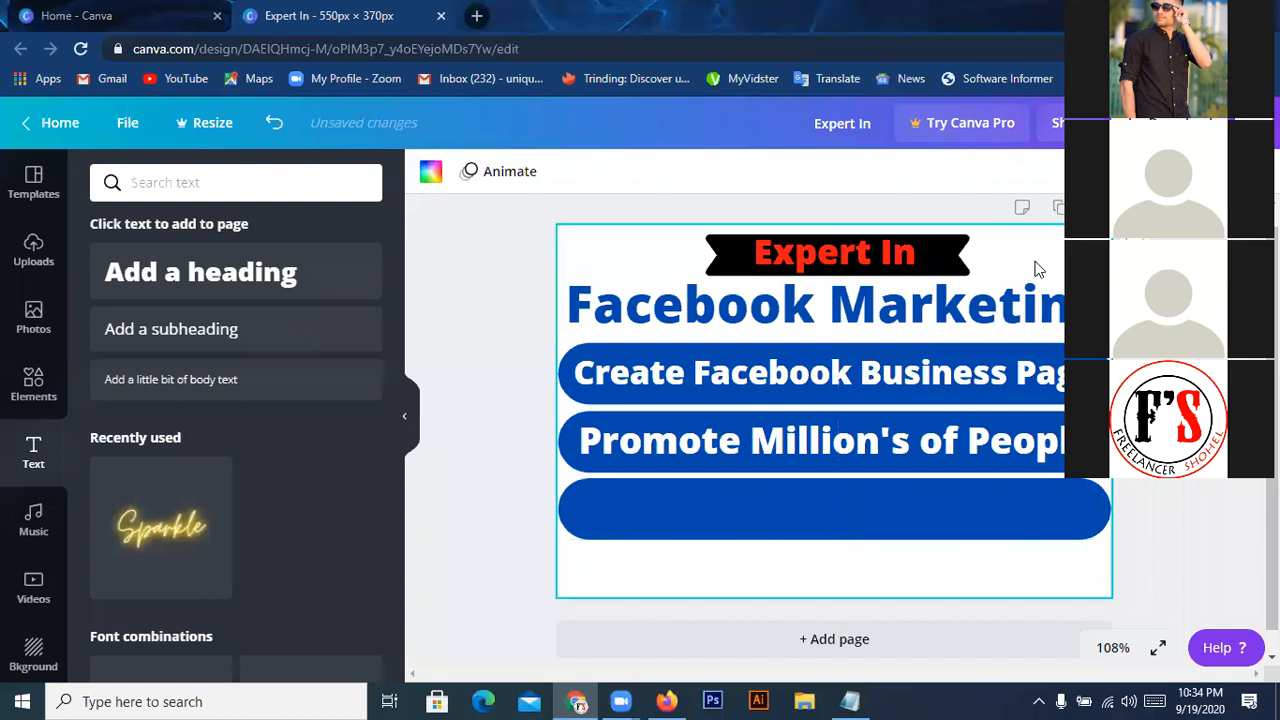
- Add a new heading reading "Product Advertising" to the design
click(213, 277)
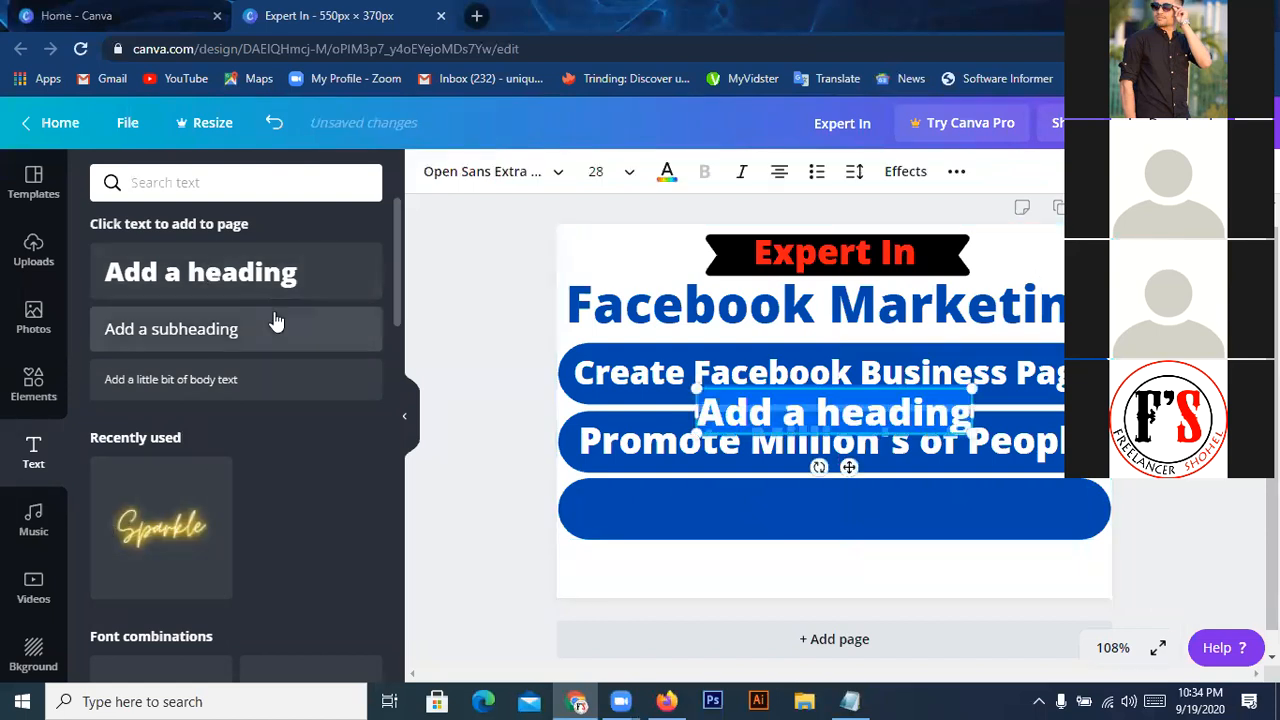
text(Product)
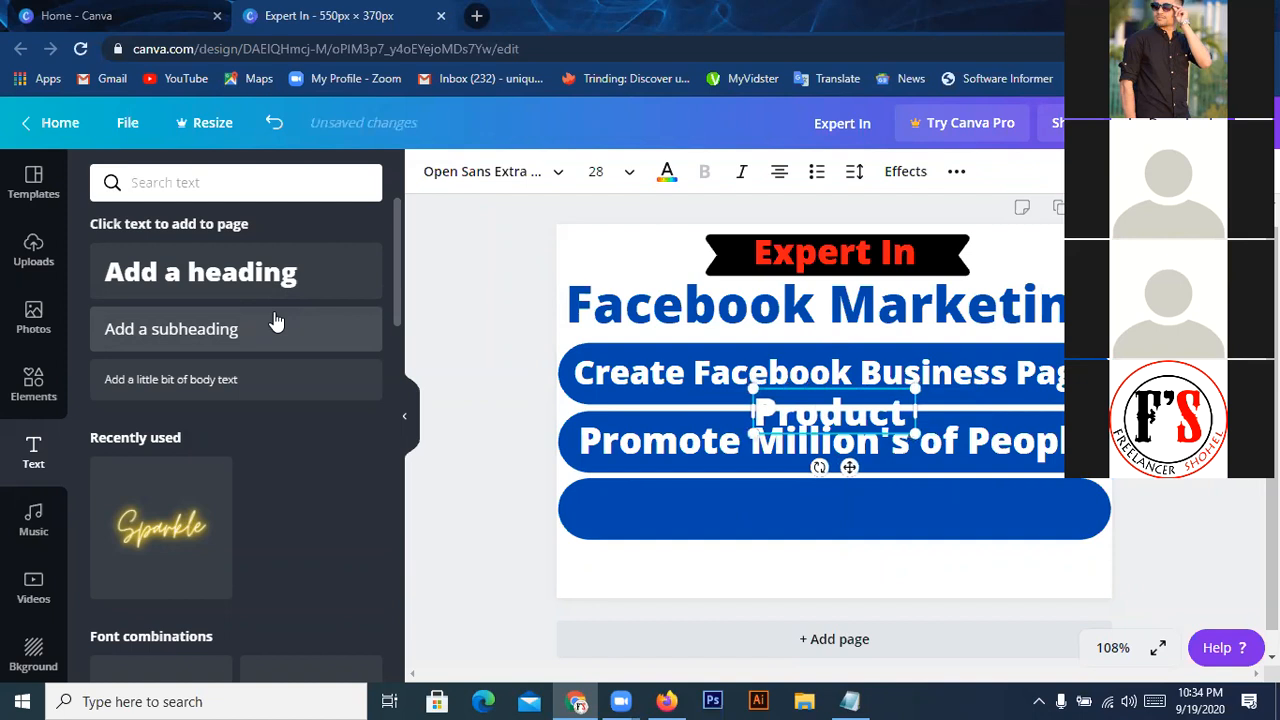
text( Ad)
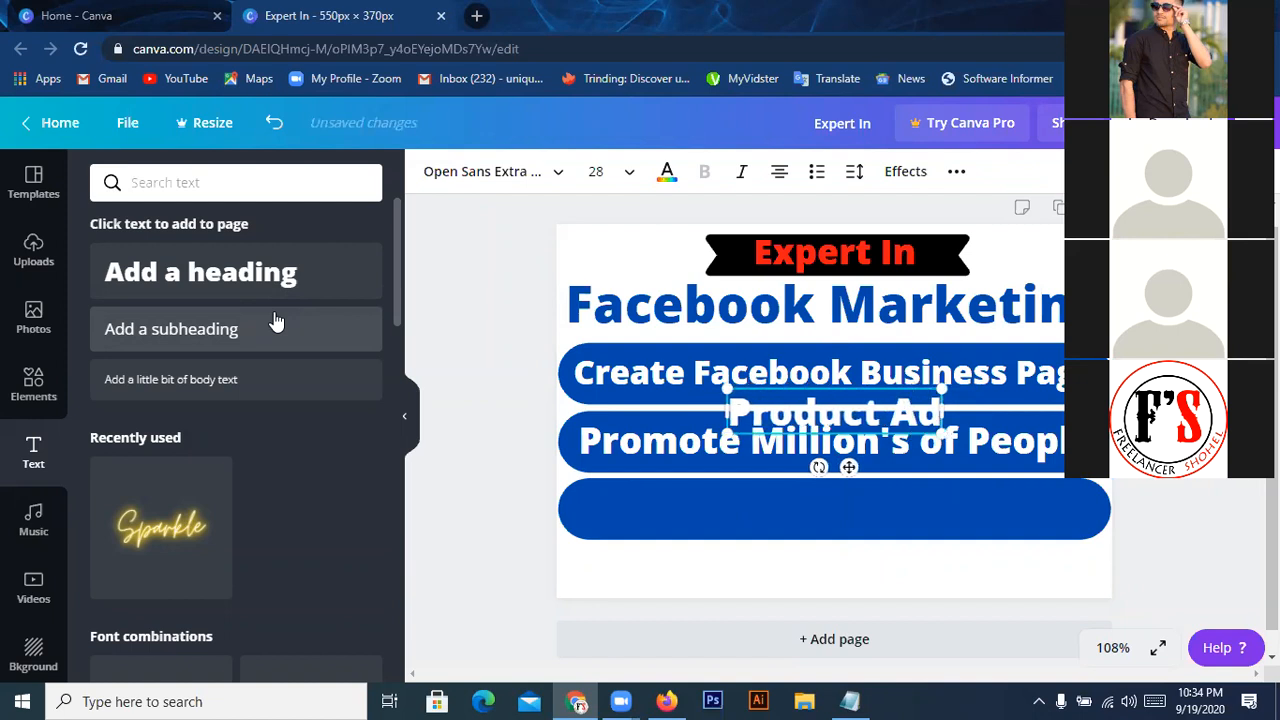
text(v)
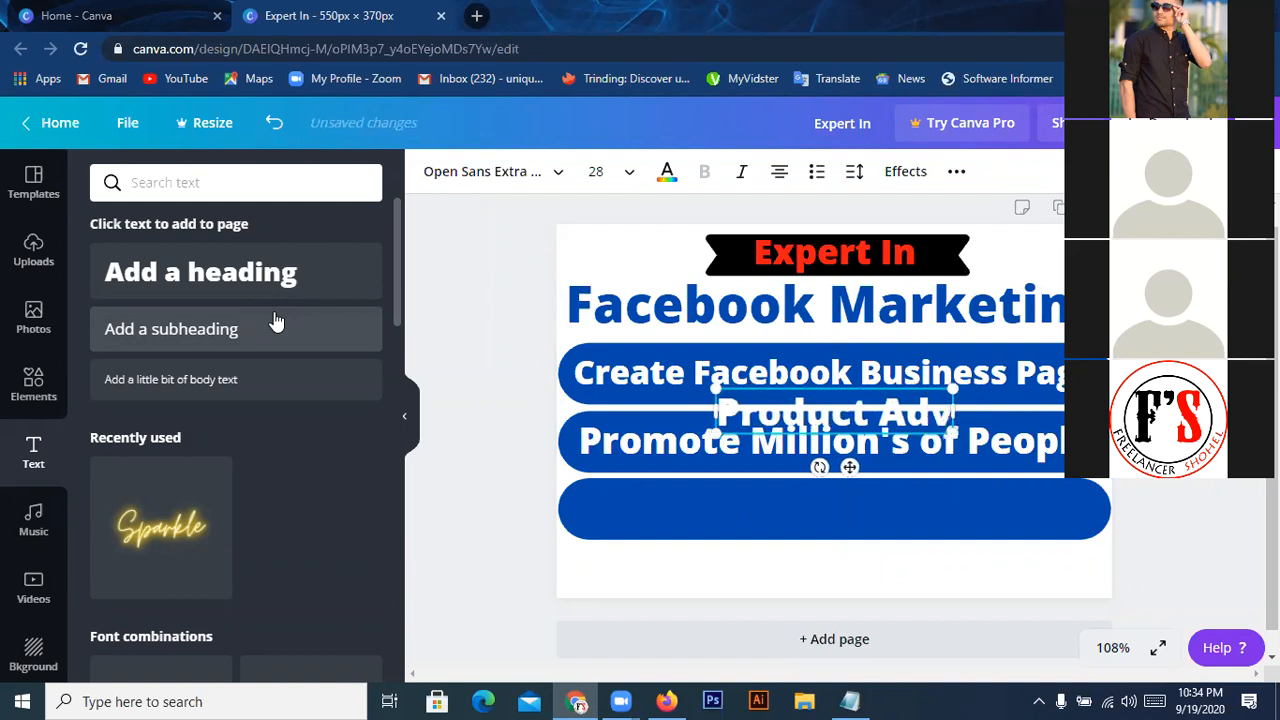
text(ertisi)
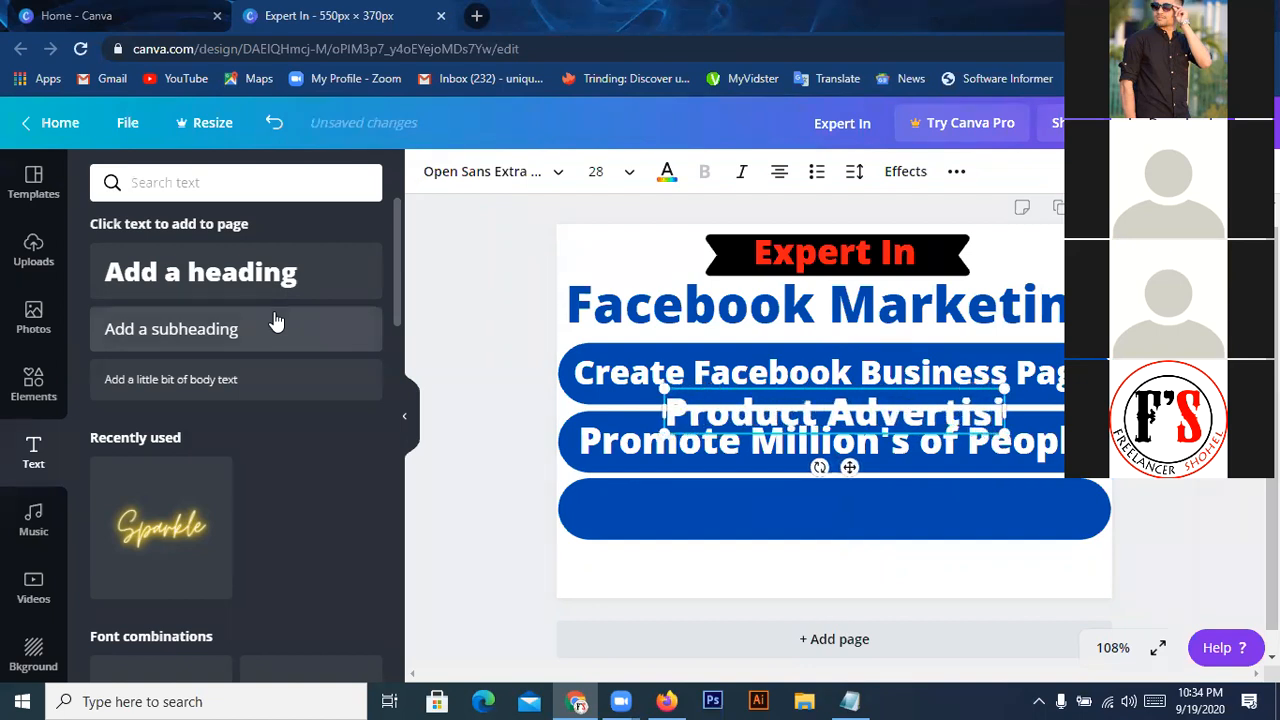
text(ng)
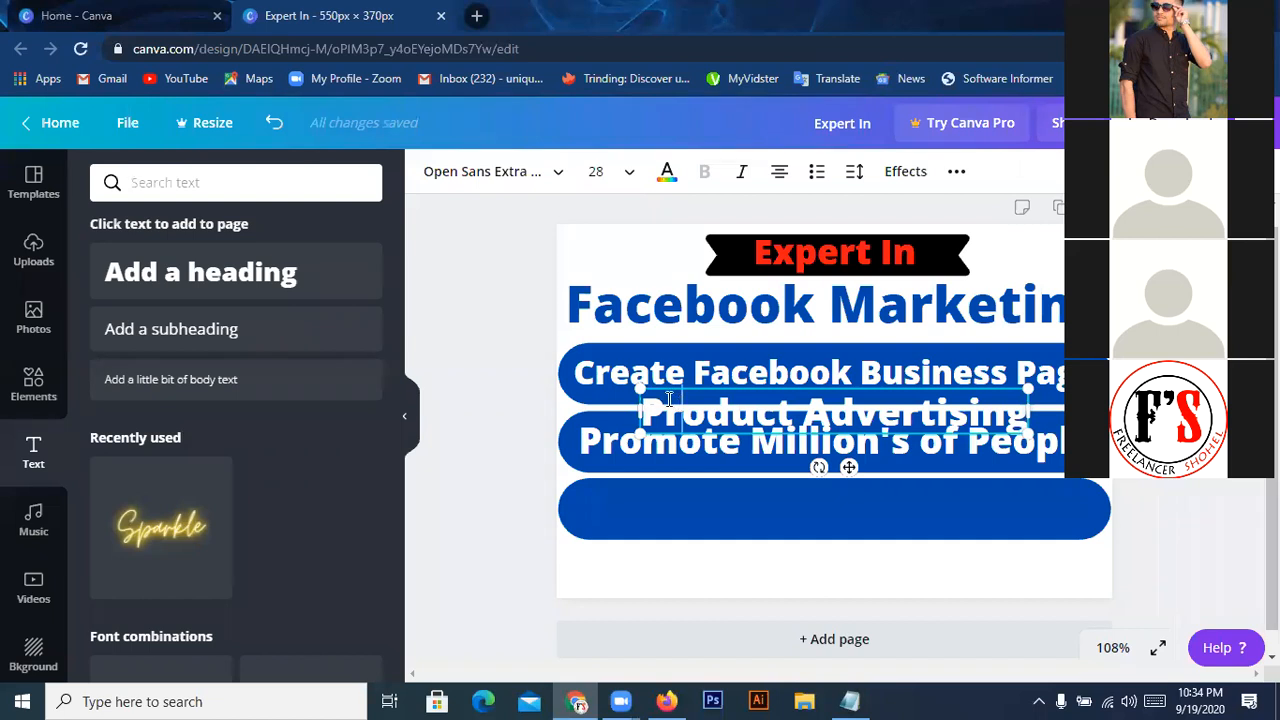
click(495, 556)
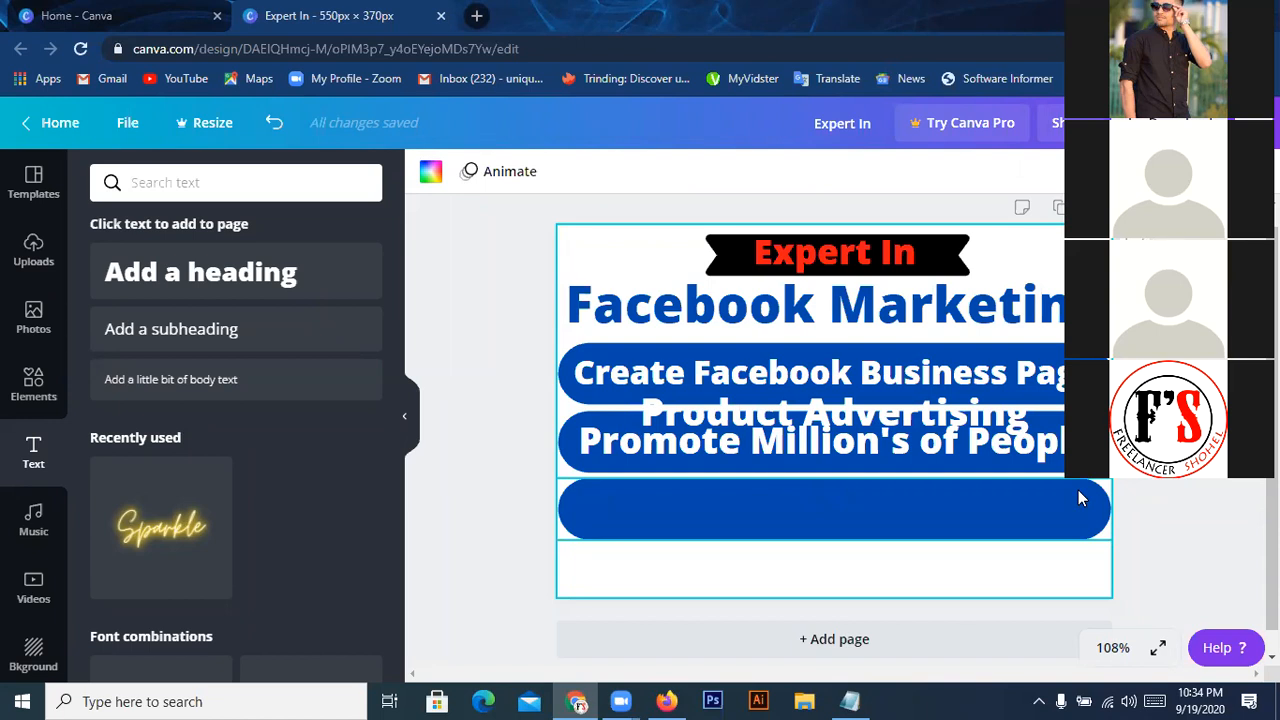
- Move the "Product Advertising" heading down into the third blue bar and centre it there
drag(989, 409, 977, 469)
click(982, 413)
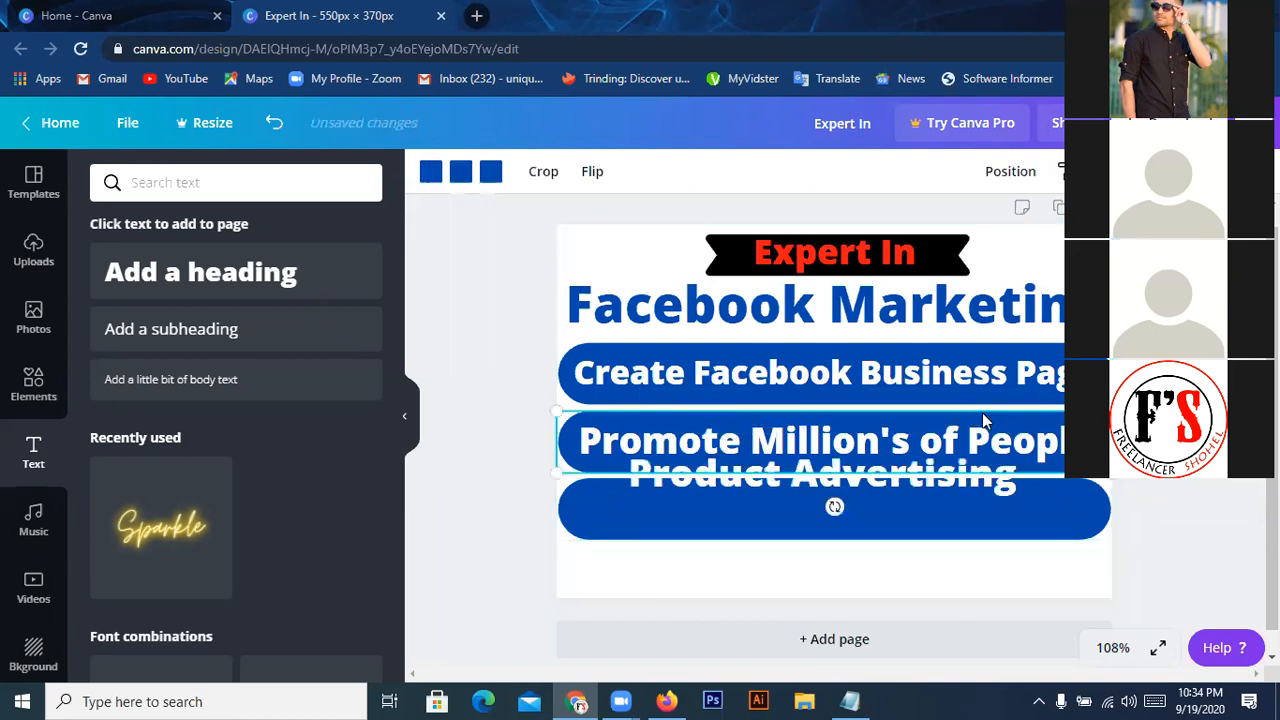
click(960, 480)
drag(962, 484, 967, 519)
click(984, 569)
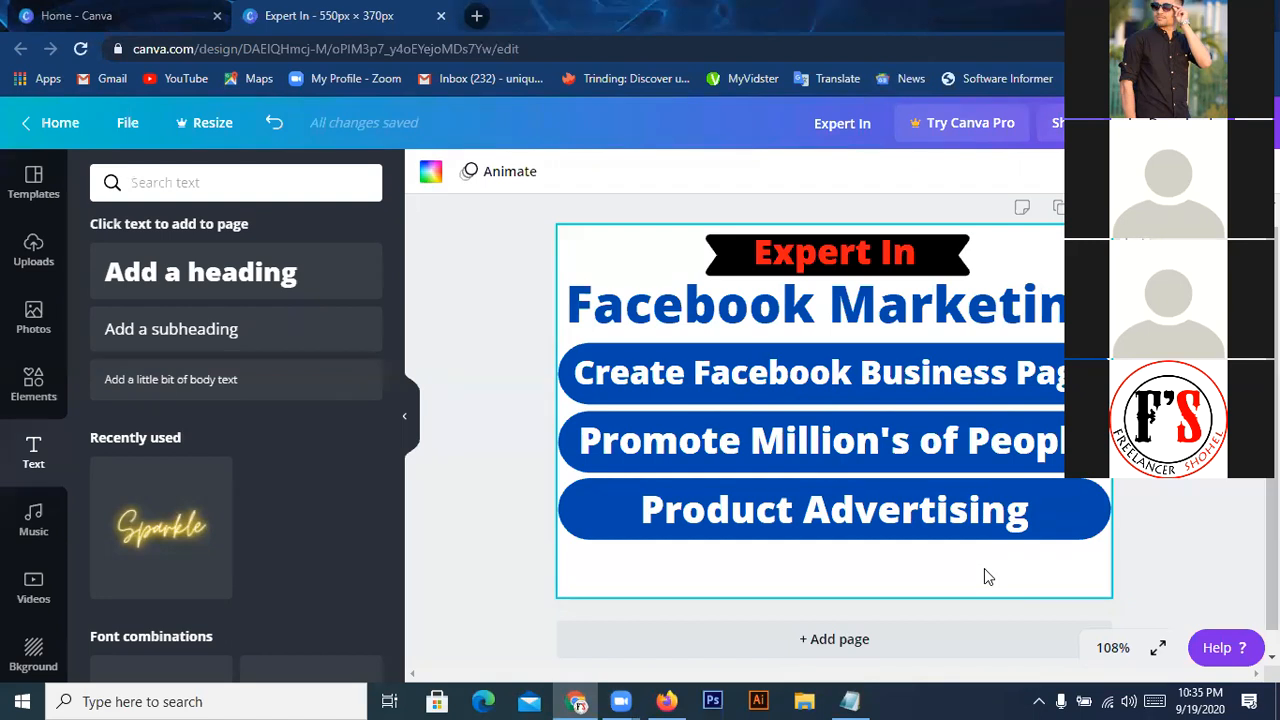
- Add the solid ribbon banner from the "Lines" element results to the design
click(724, 278)
click(716, 250)
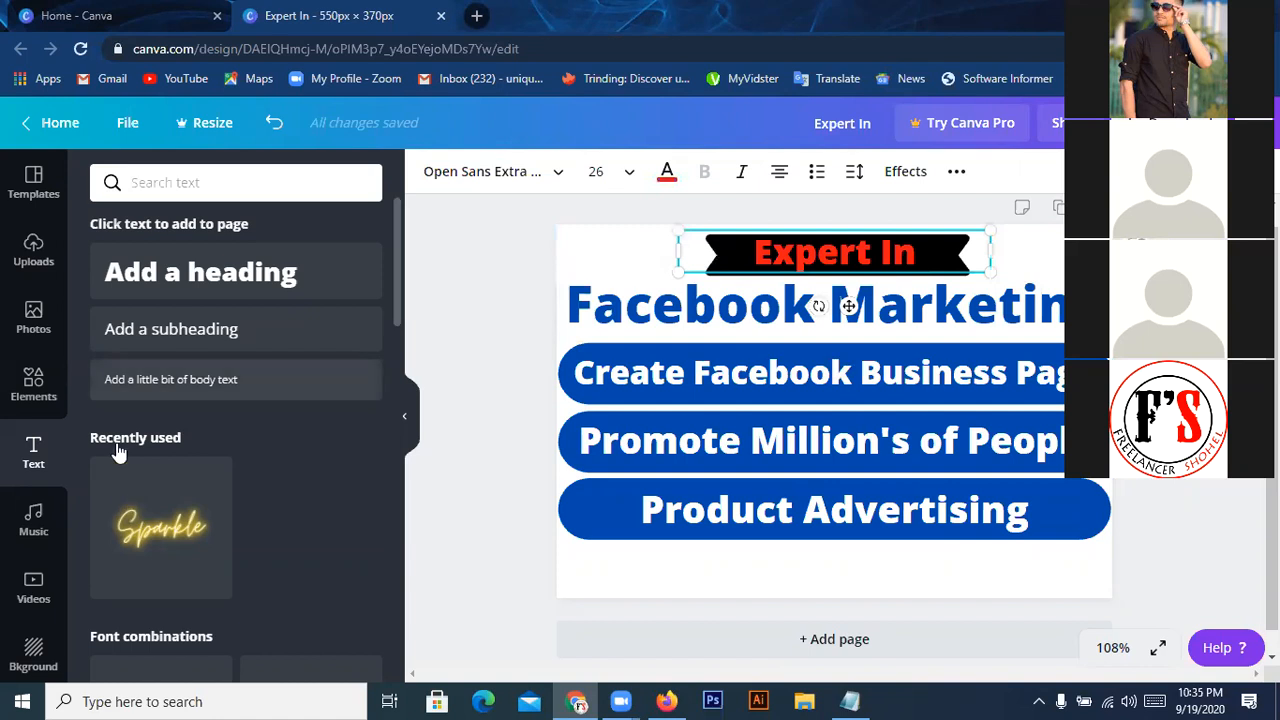
click(40, 390)
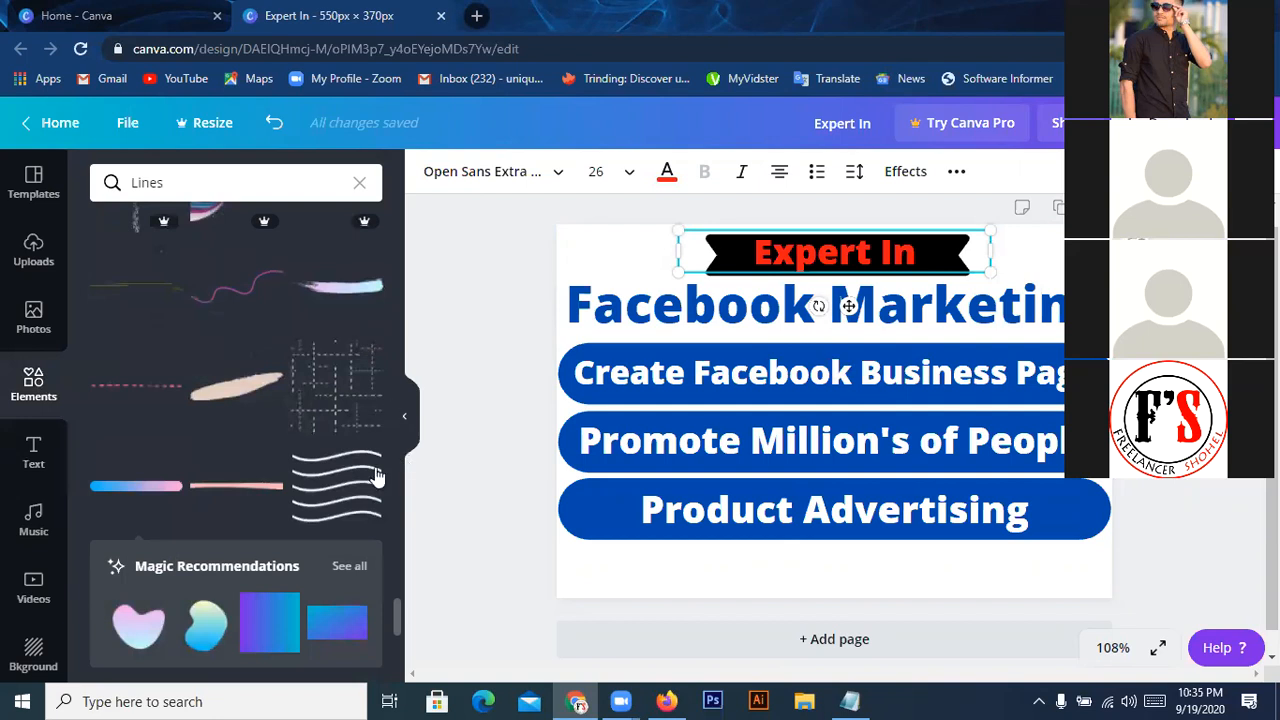
drag(401, 602, 386, 197)
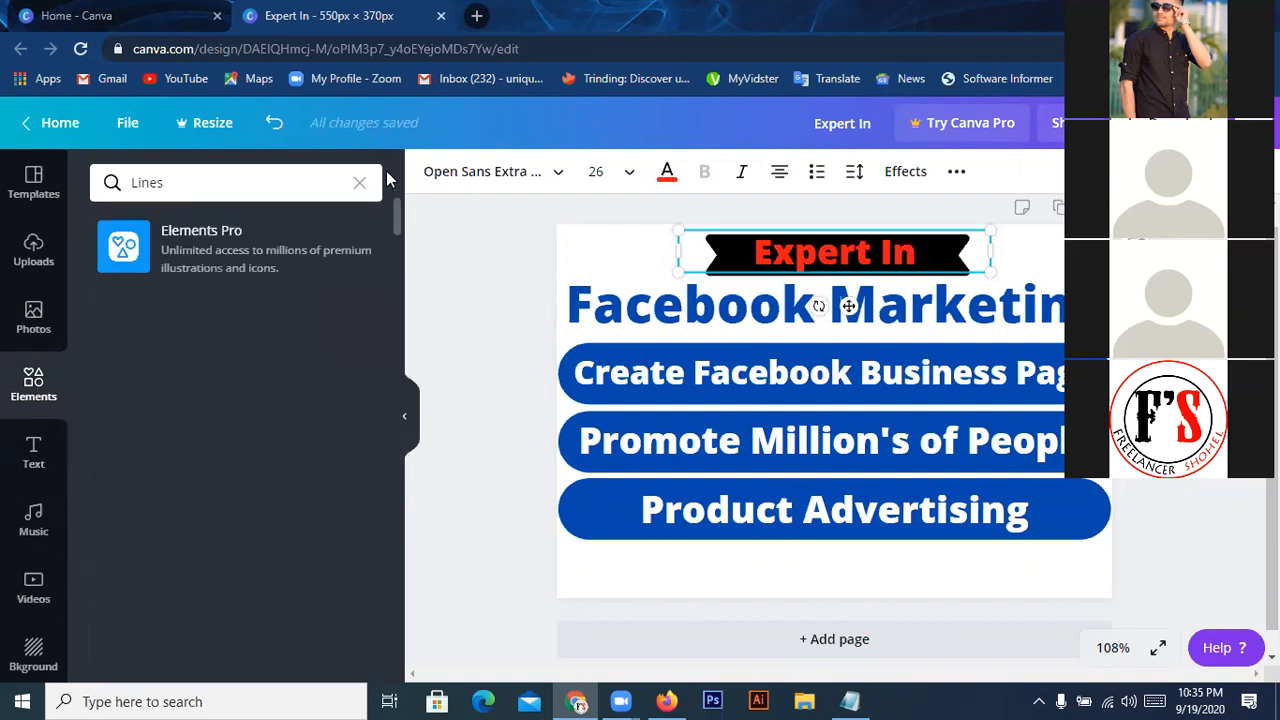
scroll(253, 506, down, 3)
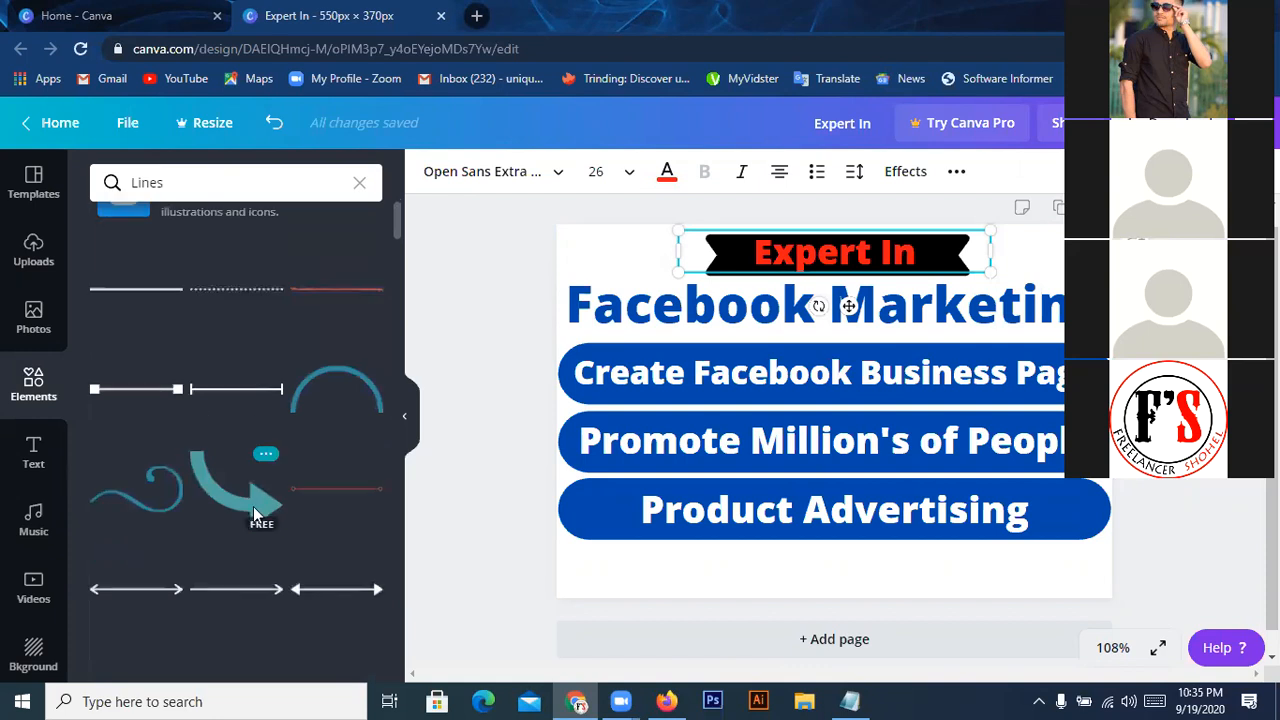
scroll(255, 516, down, 5)
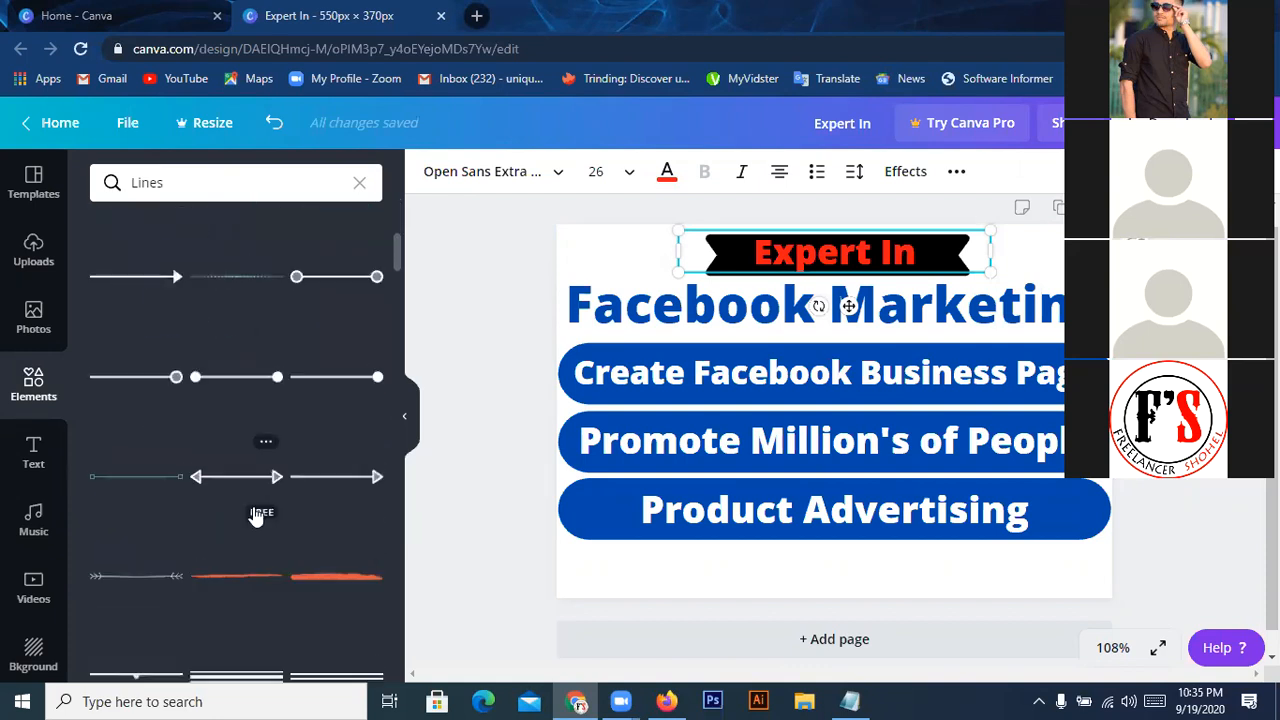
scroll(255, 516, down, 3)
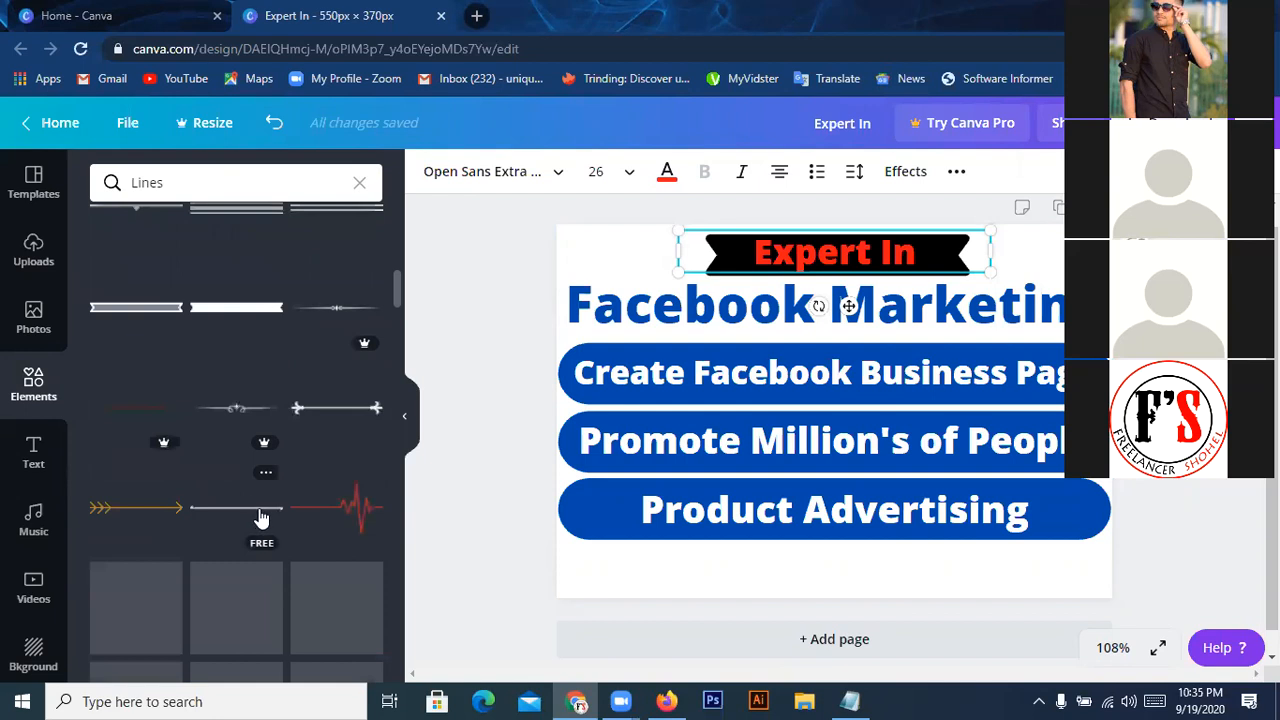
click(220, 313)
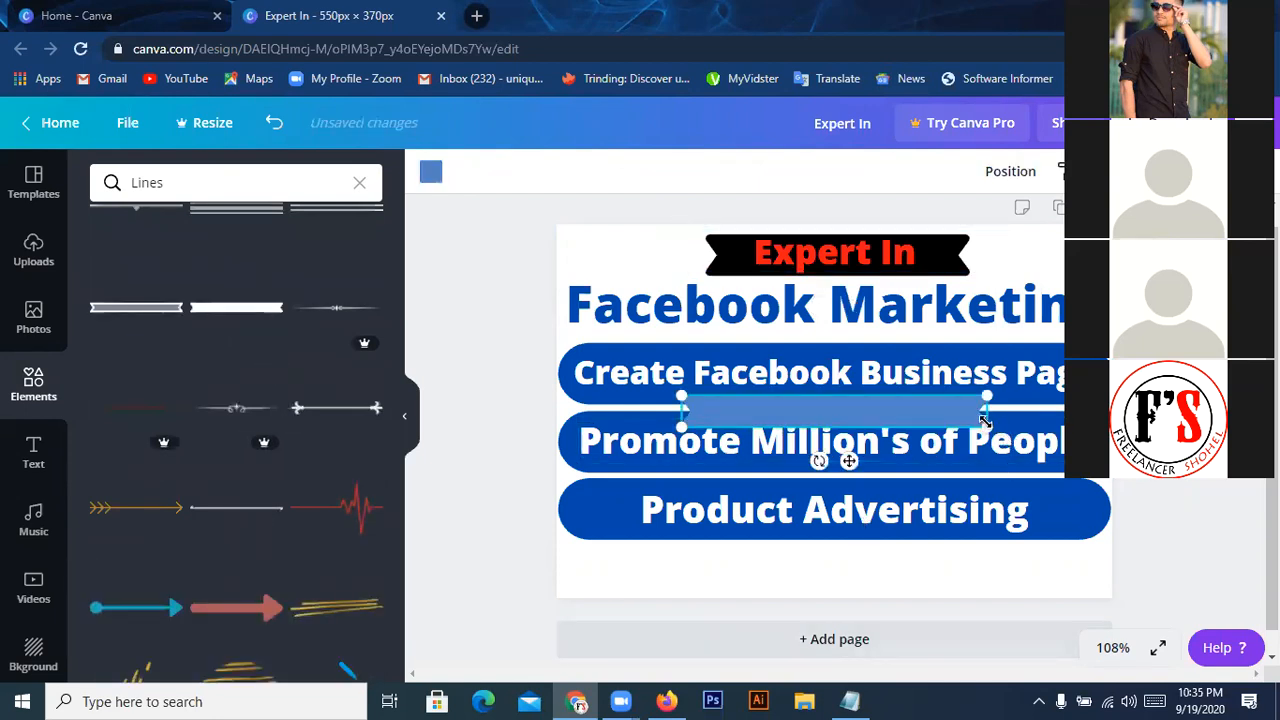
- Try the ribbon banner beneath the third blue bar, enlarged to nearly the design's full width, and delete it
drag(988, 428, 1095, 462)
drag(967, 411, 920, 559)
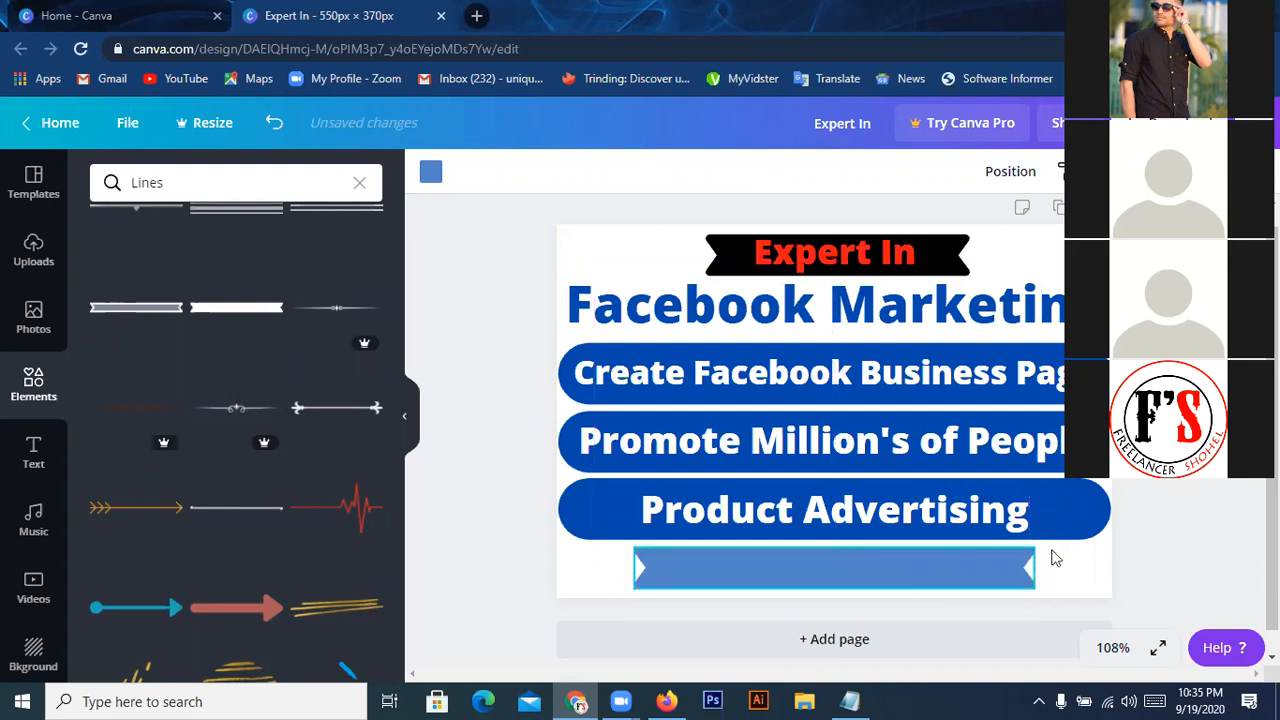
drag(1039, 543, 1115, 536)
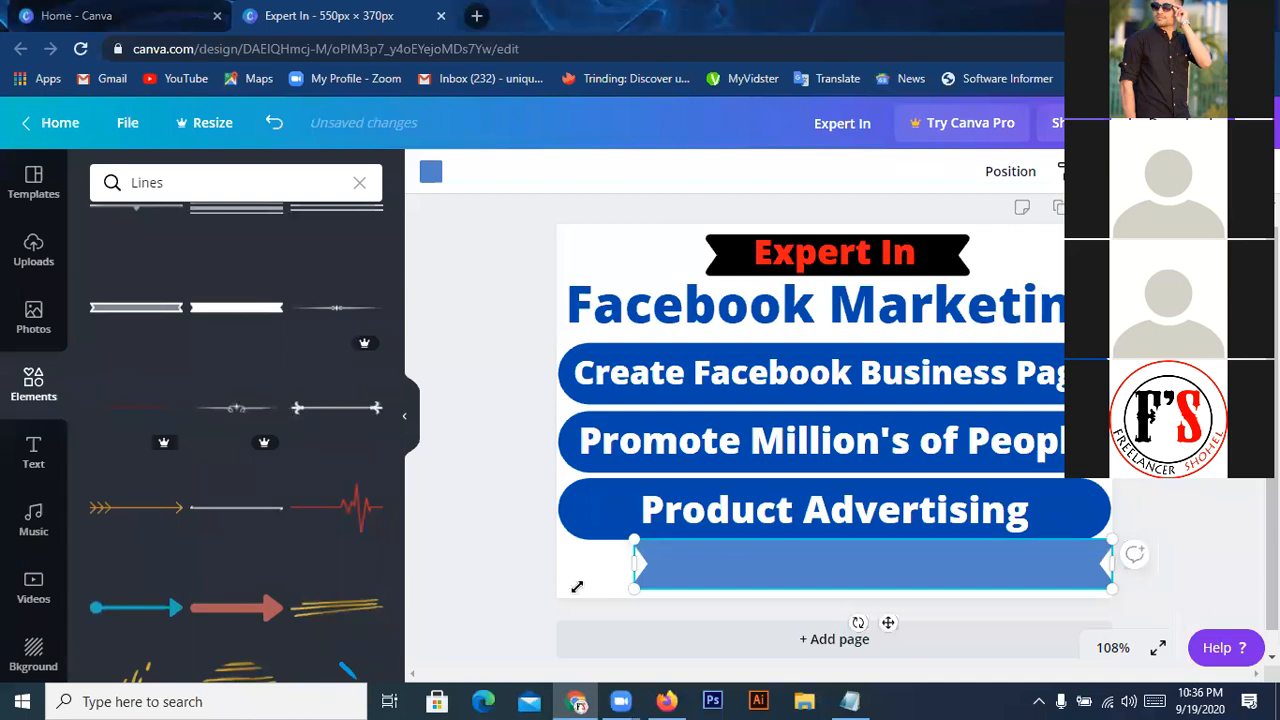
drag(573, 587, 563, 591)
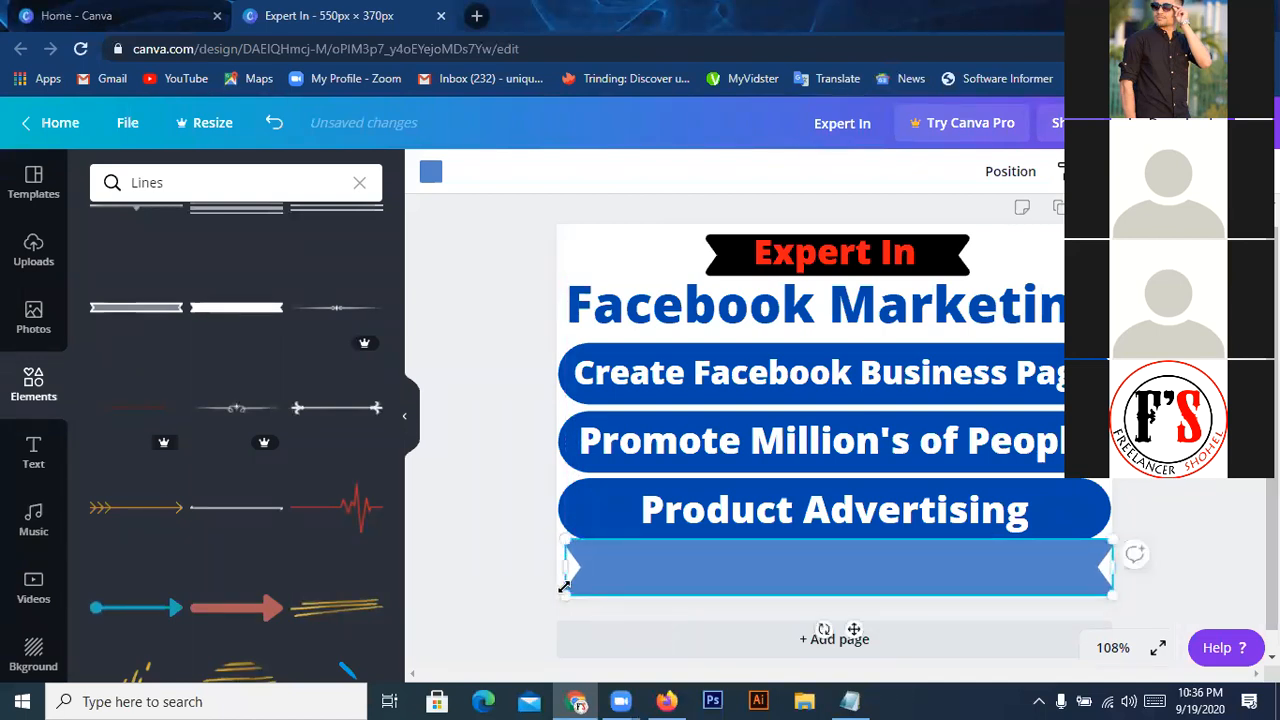
key(Delete)
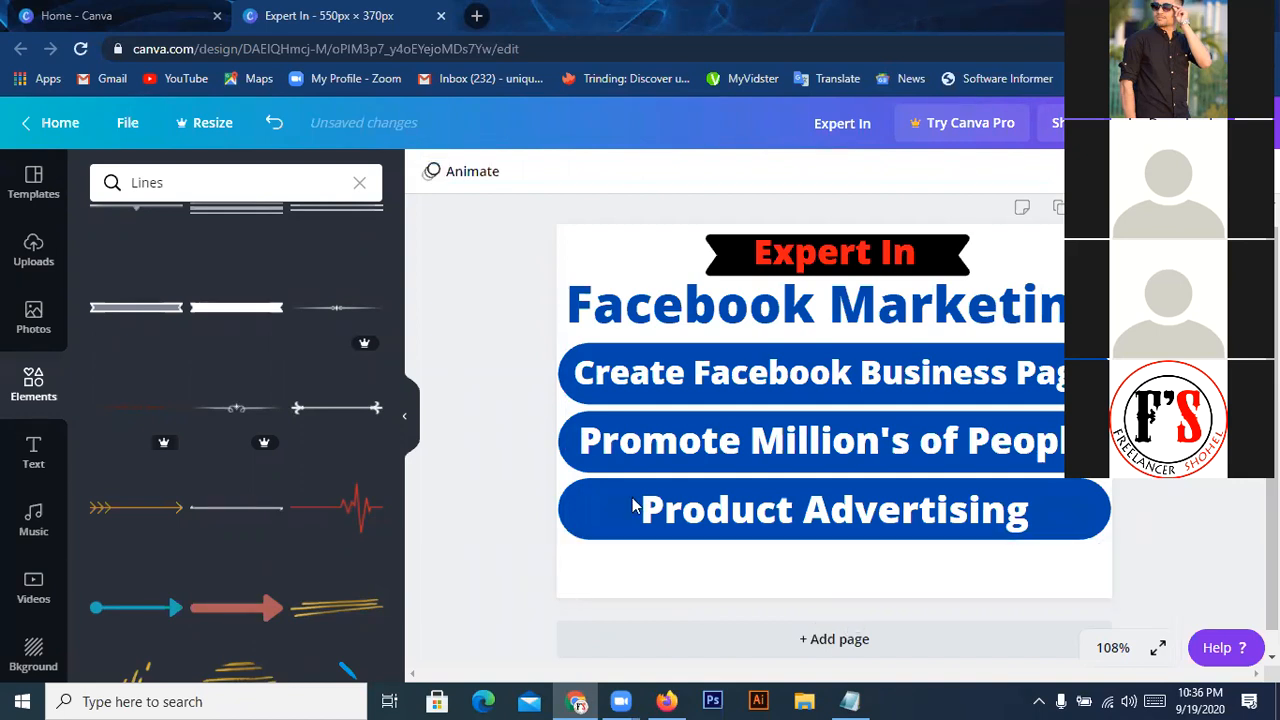
- Add a new heading reading "Manual Posting" to the design
click(16, 458)
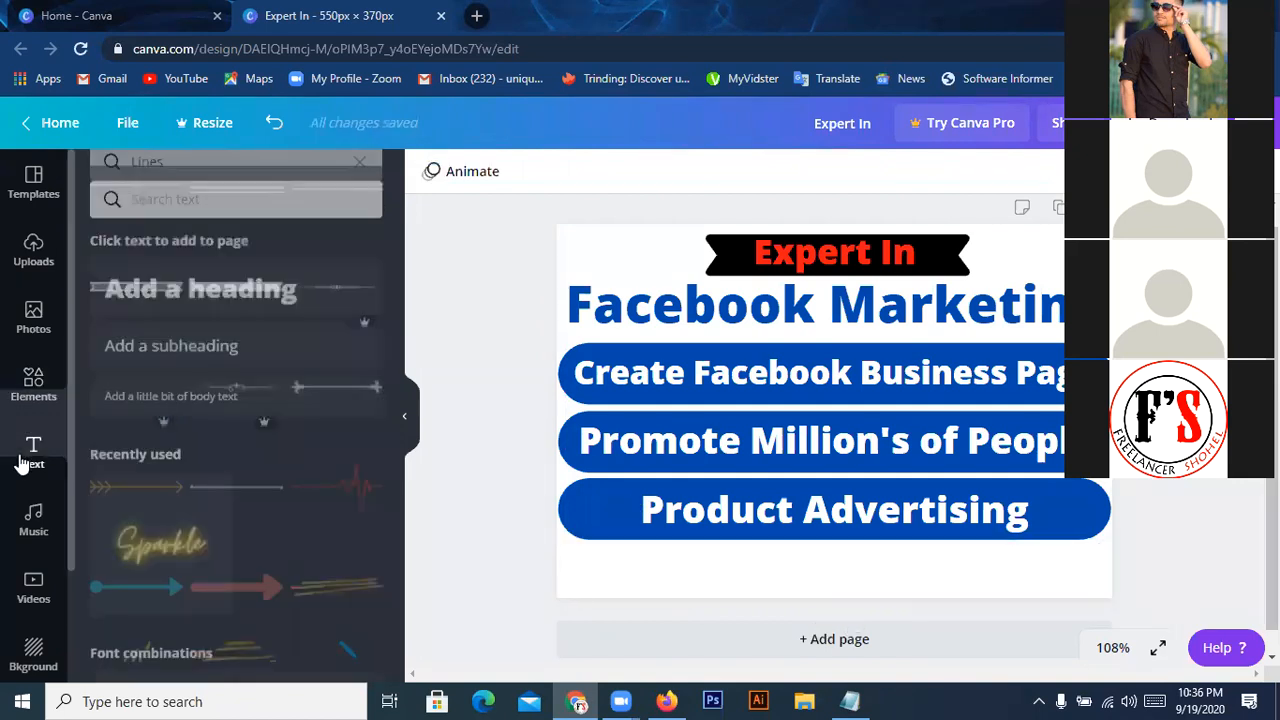
click(219, 277)
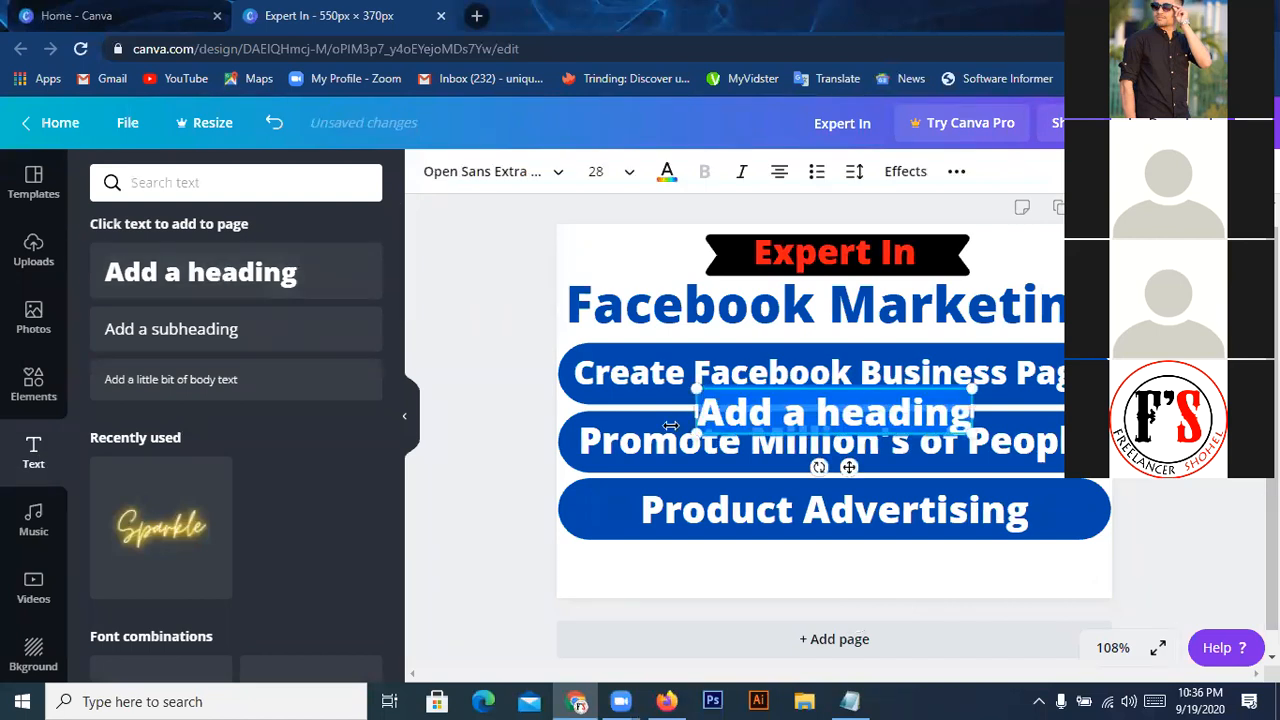
text(Ma)
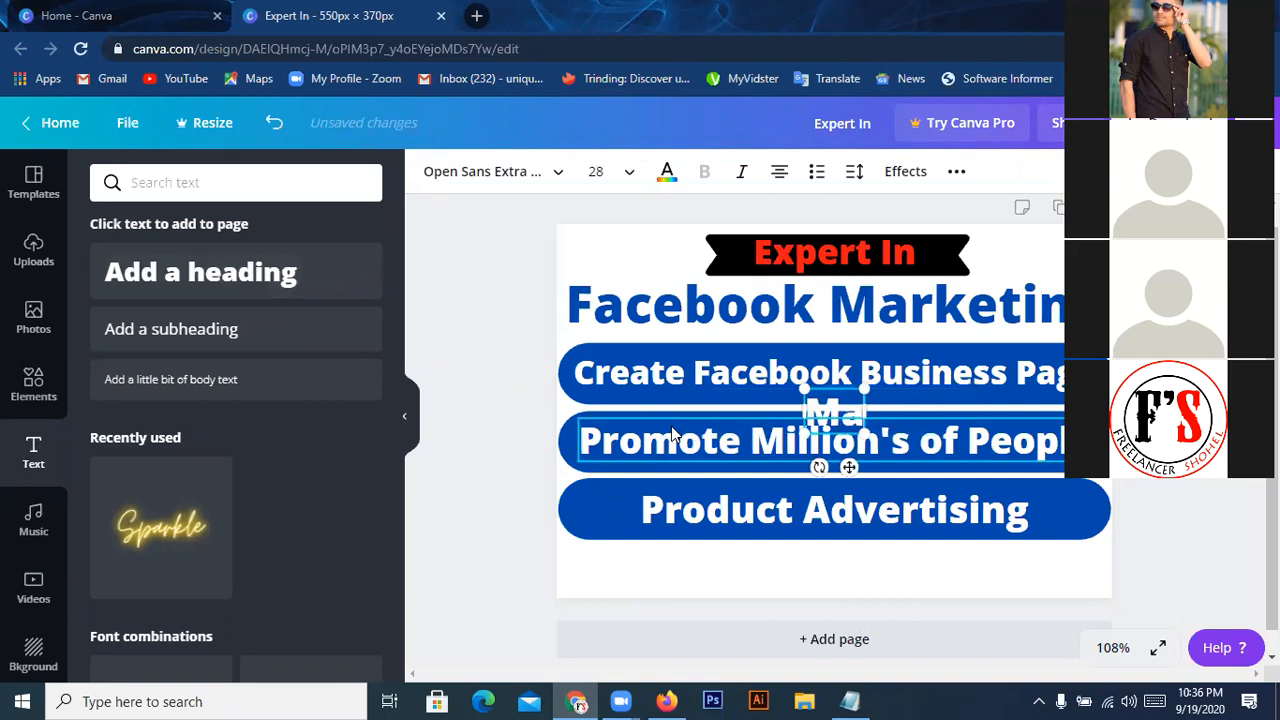
text(nual)
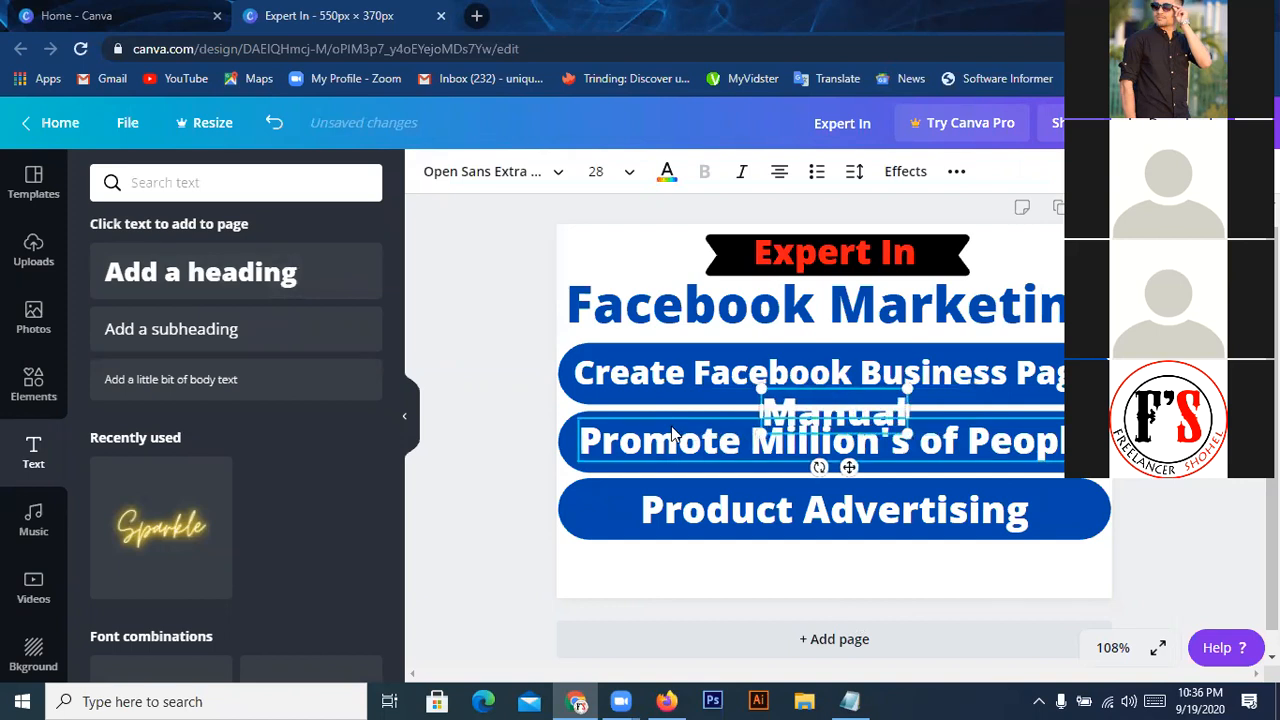
text(Posting)
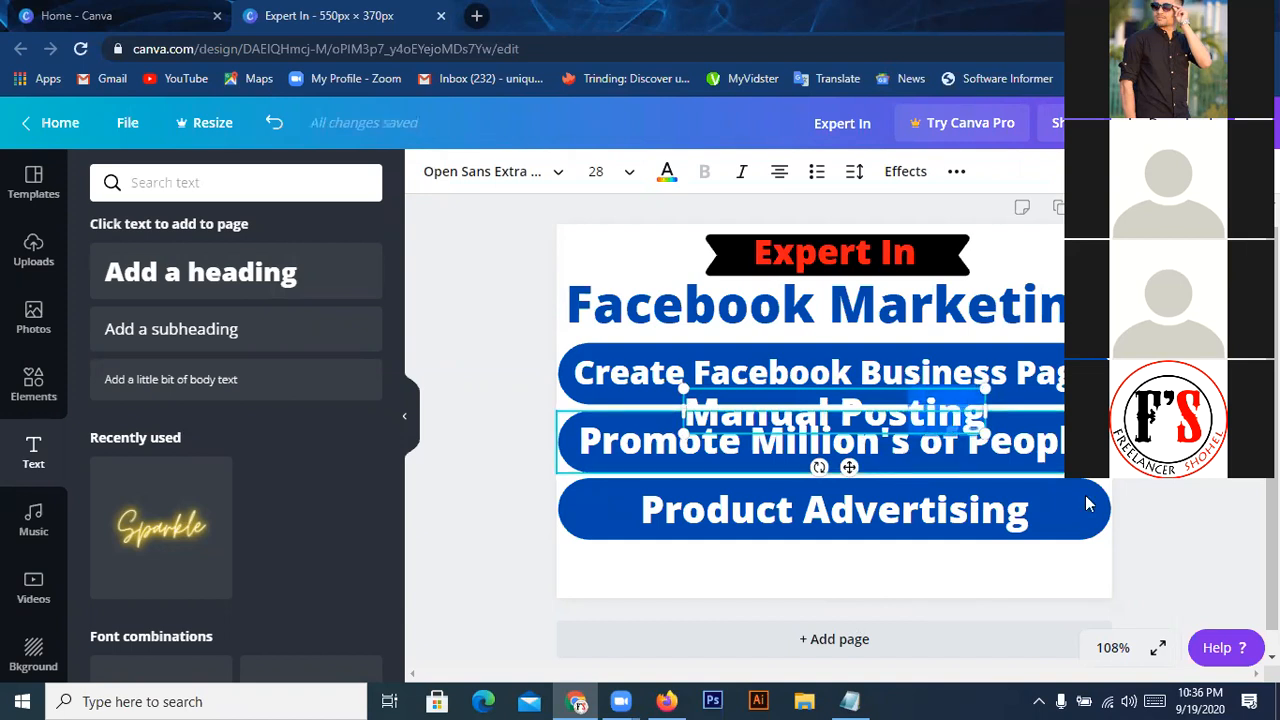
click(1135, 497)
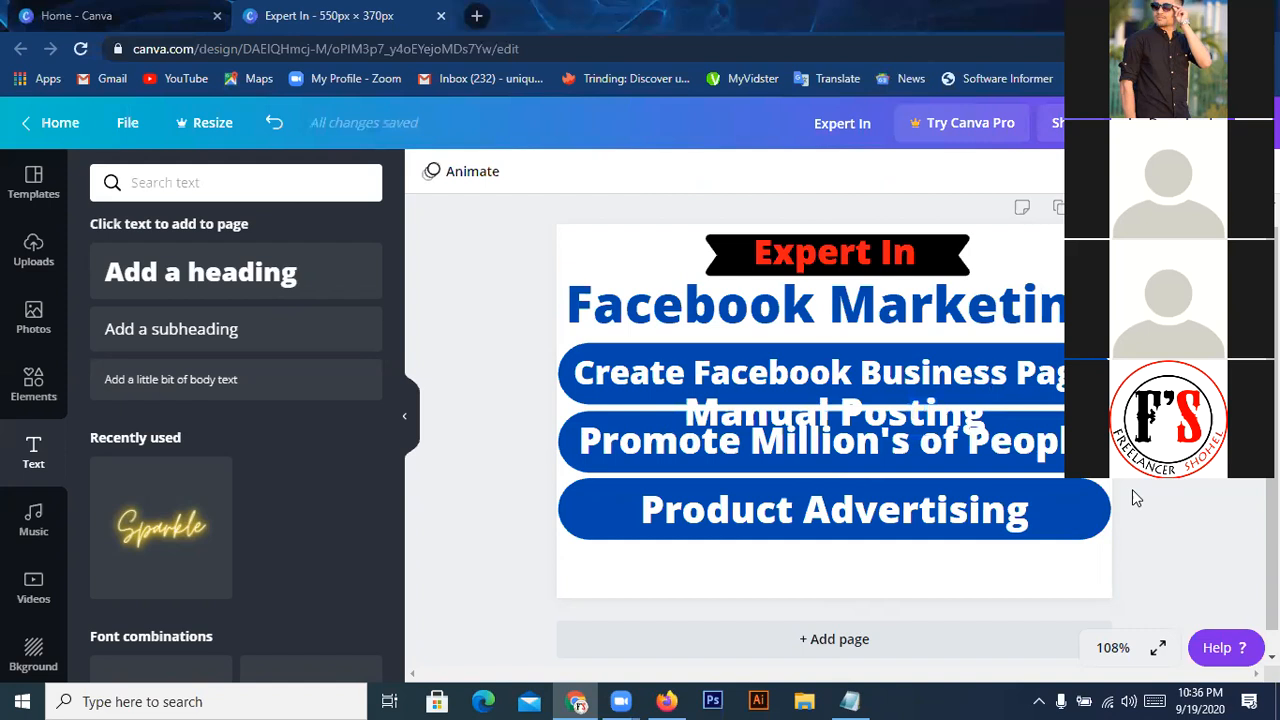
- Change the "Manual Posting" heading's text colour to the red already used in the document
click(935, 423)
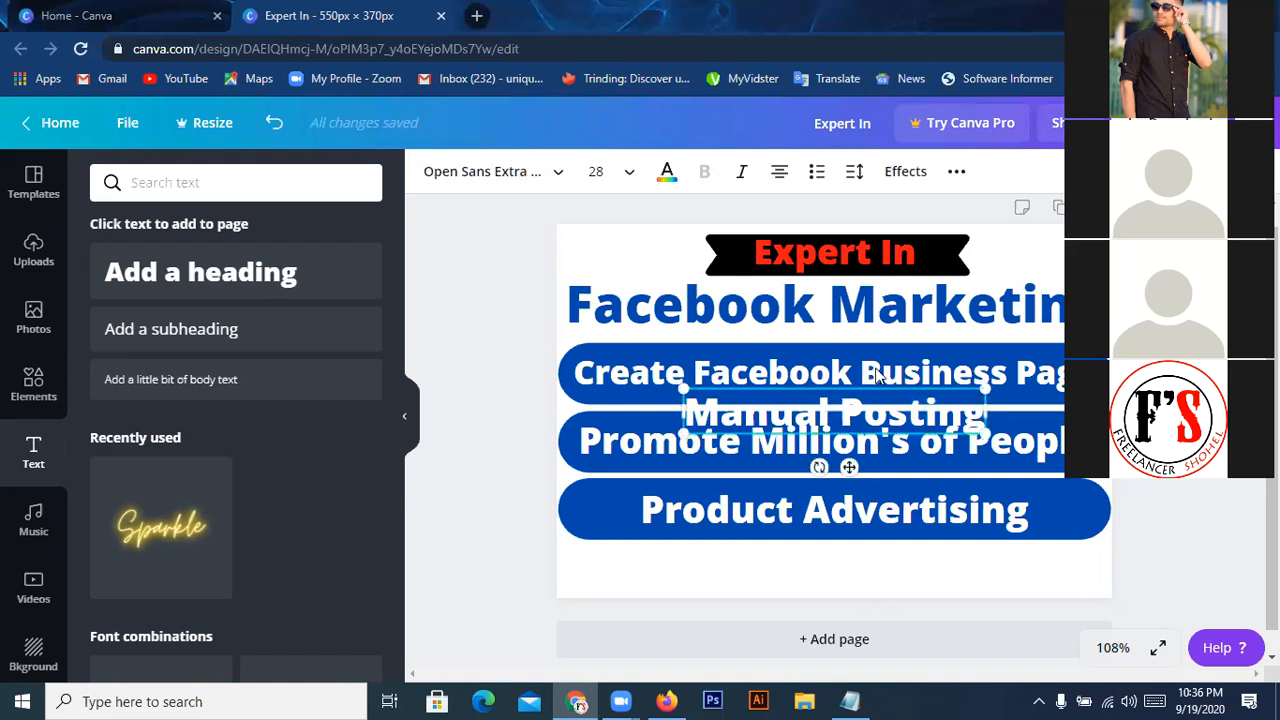
click(667, 177)
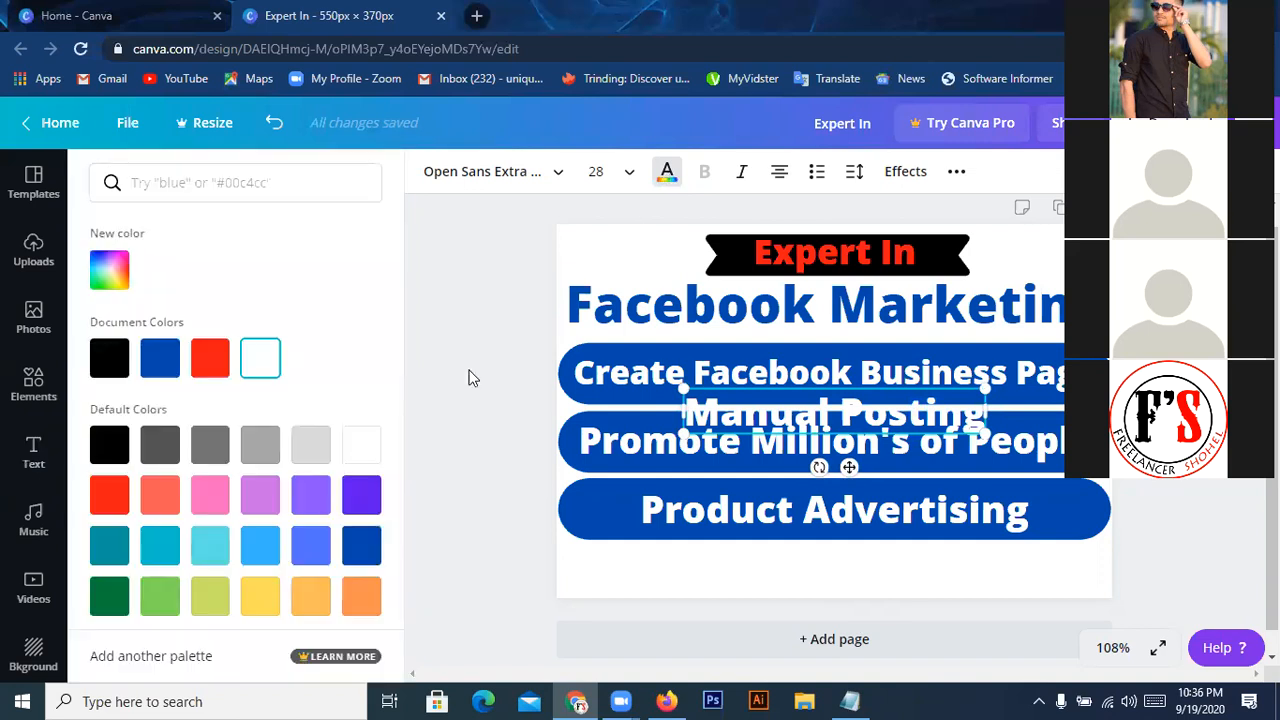
click(210, 368)
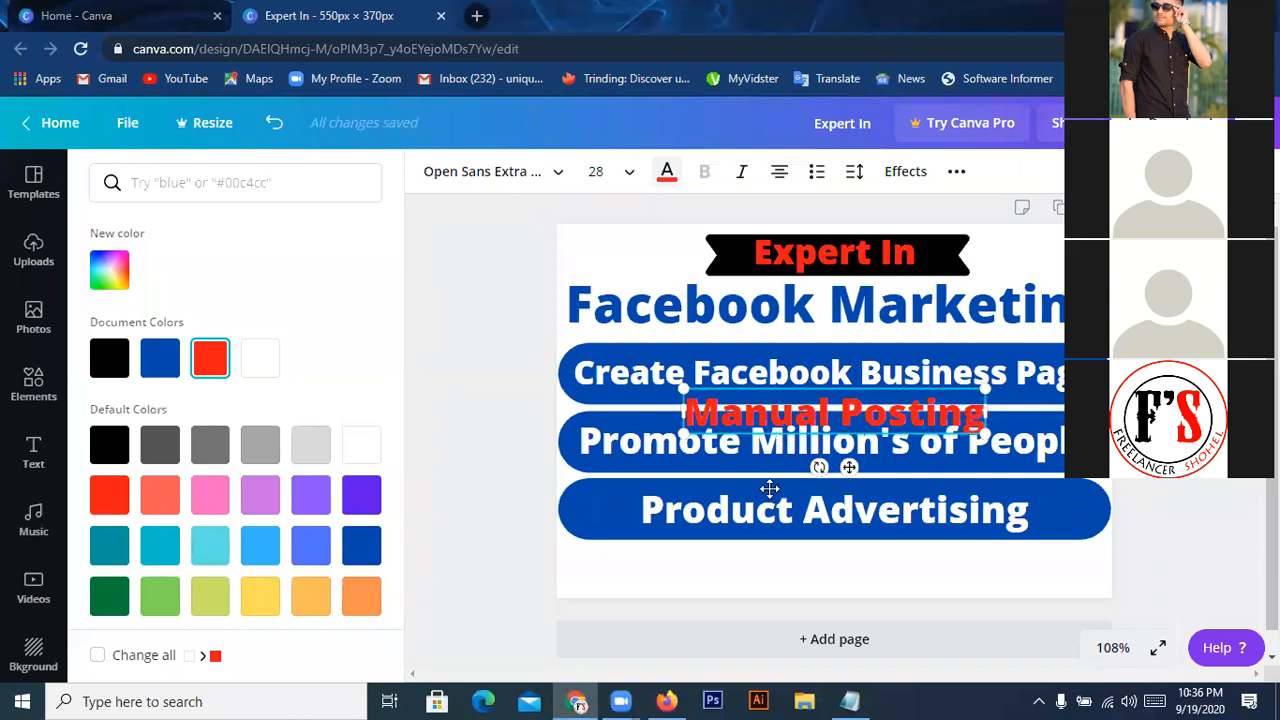
- Place the "Manual Posting" heading in the white space beneath the third bar, nudging it slightly up and left to centre it
drag(770, 503, 784, 572)
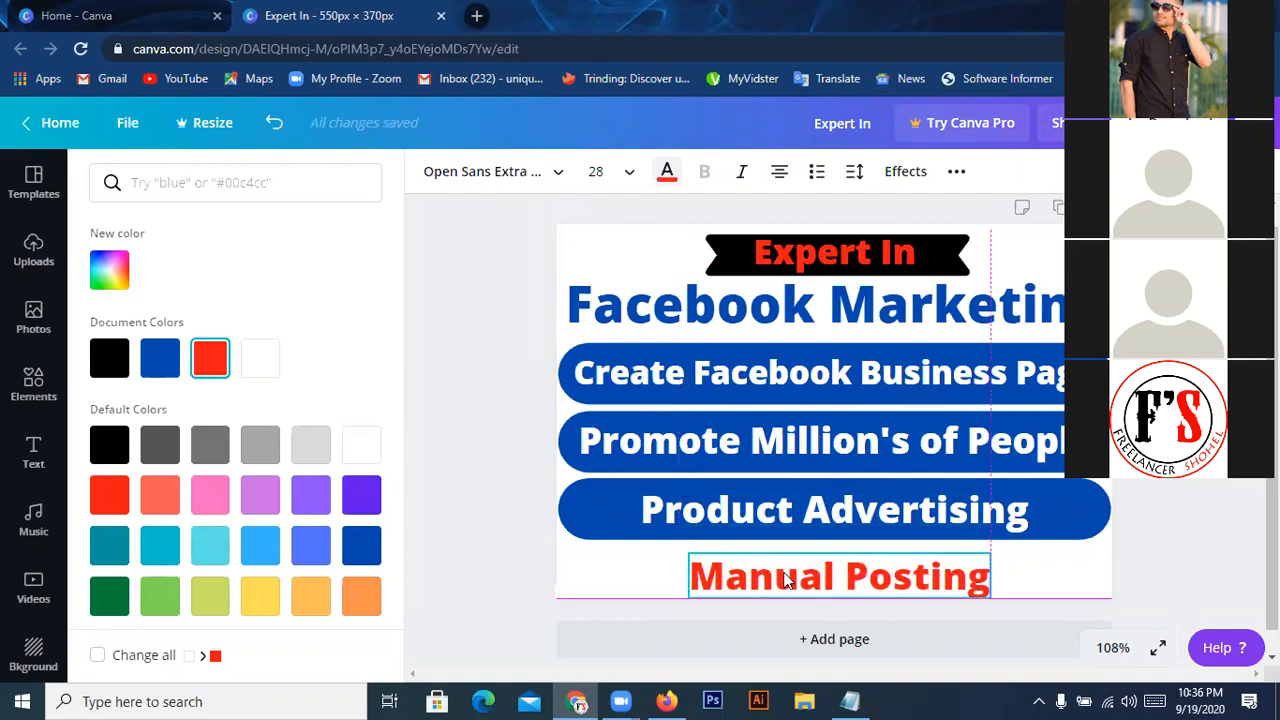
drag(786, 581, 786, 581)
key(Up)
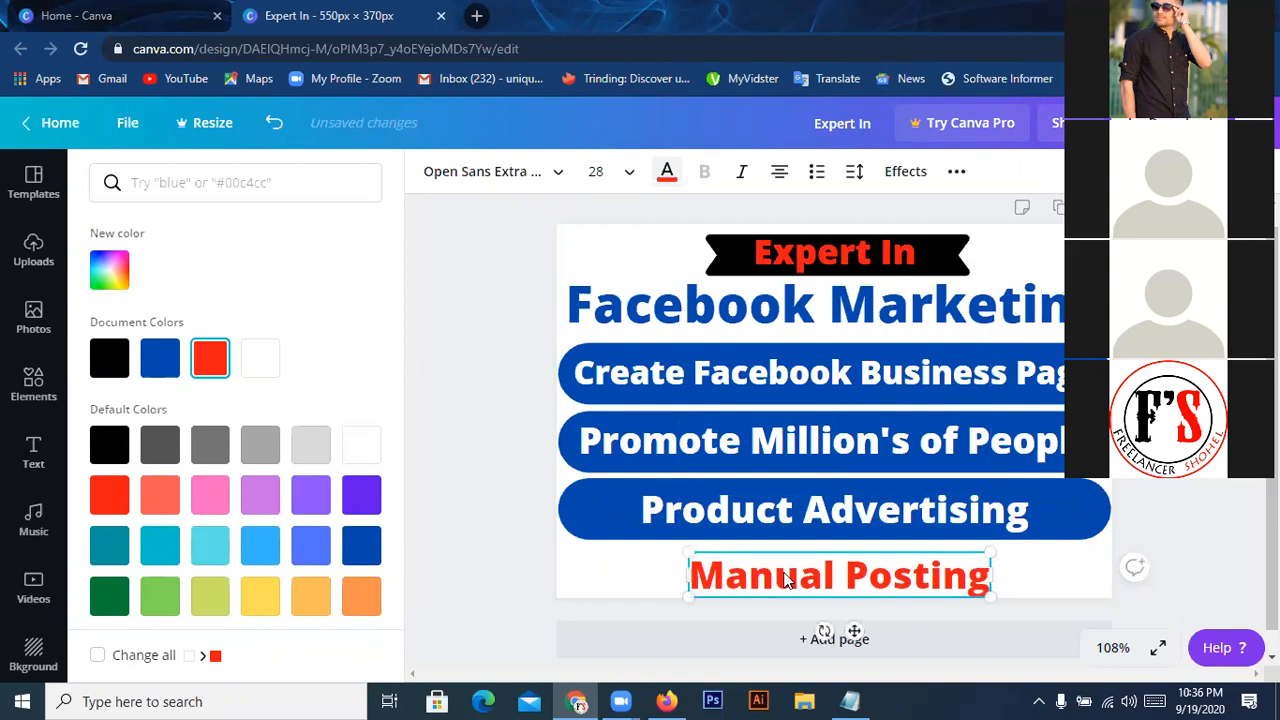
key(Up)
key(Up)
key(Up)
key(Up)
key(Up)
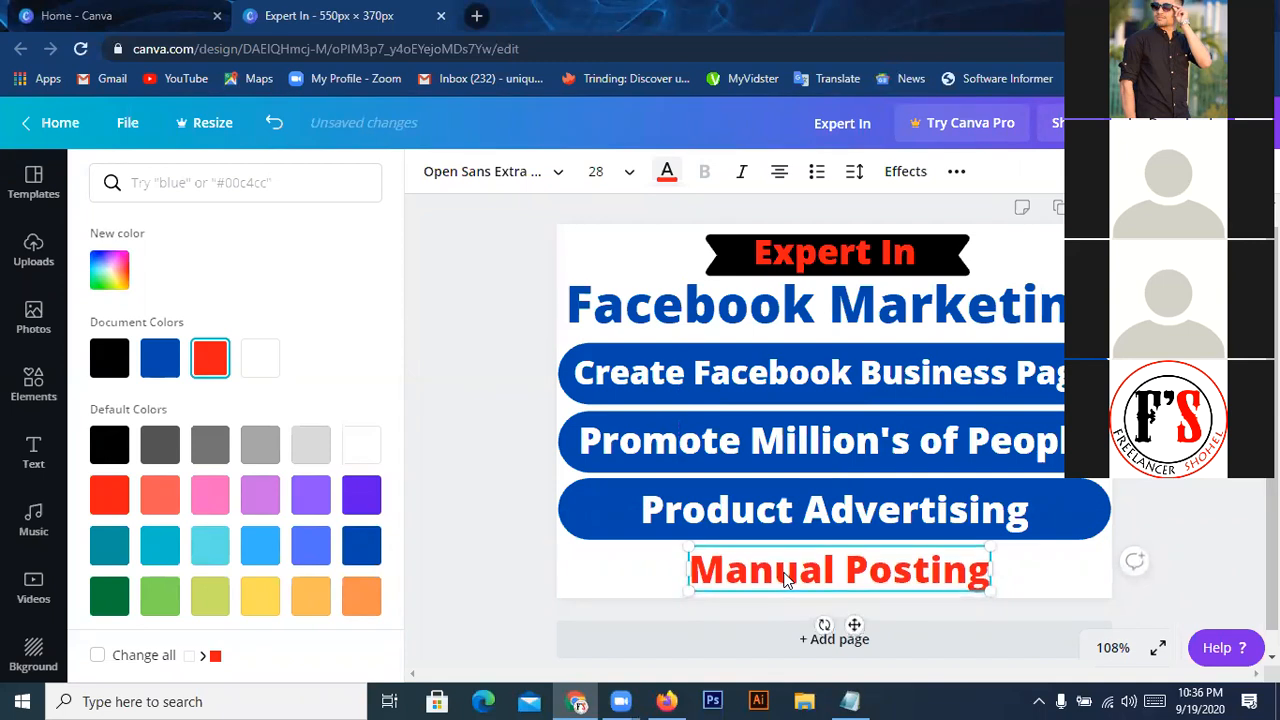
key(Left)
key(Left)
key(Left)
key(Left)
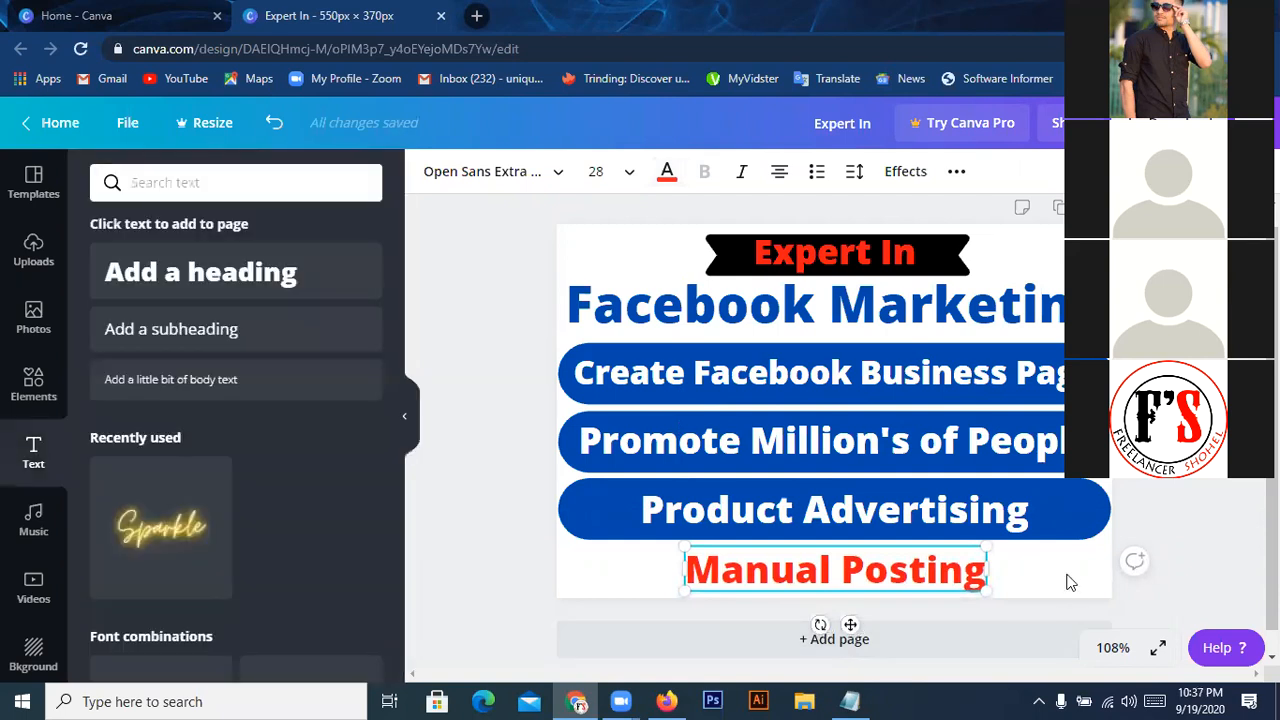
- Add a new heading reading "USA" to the design and colour its text with the document's red
click(1070, 580)
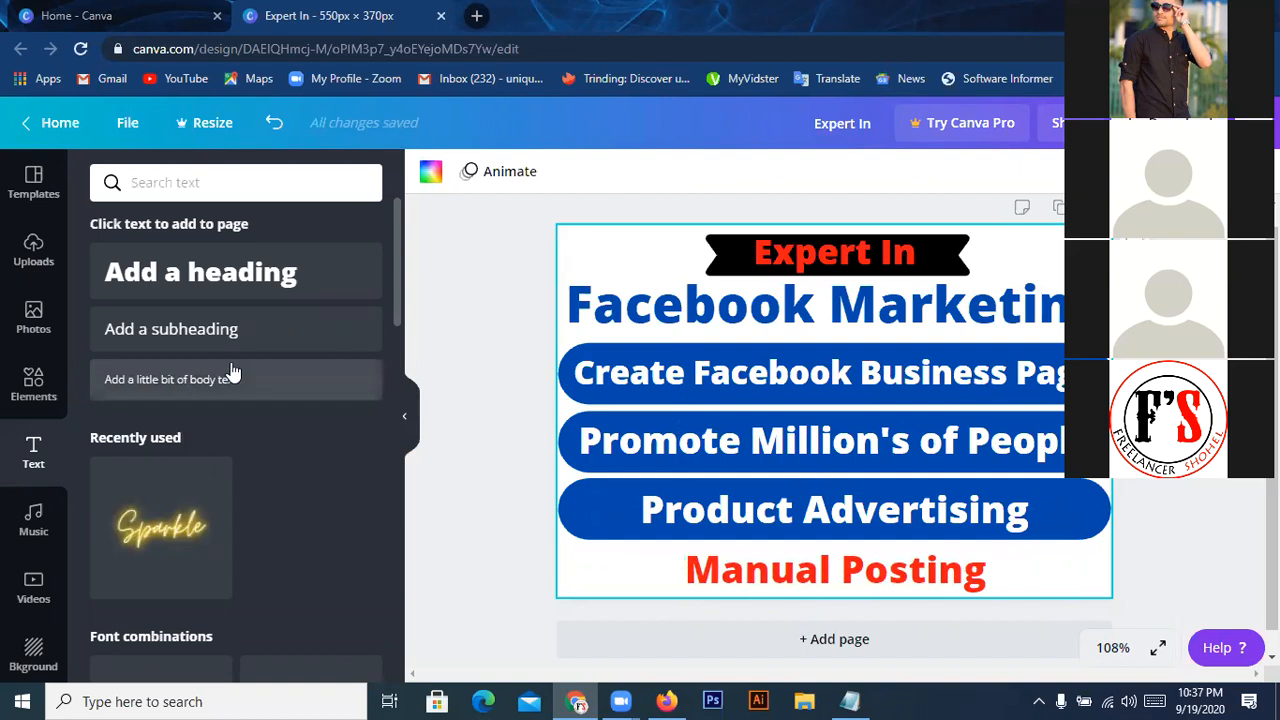
click(252, 276)
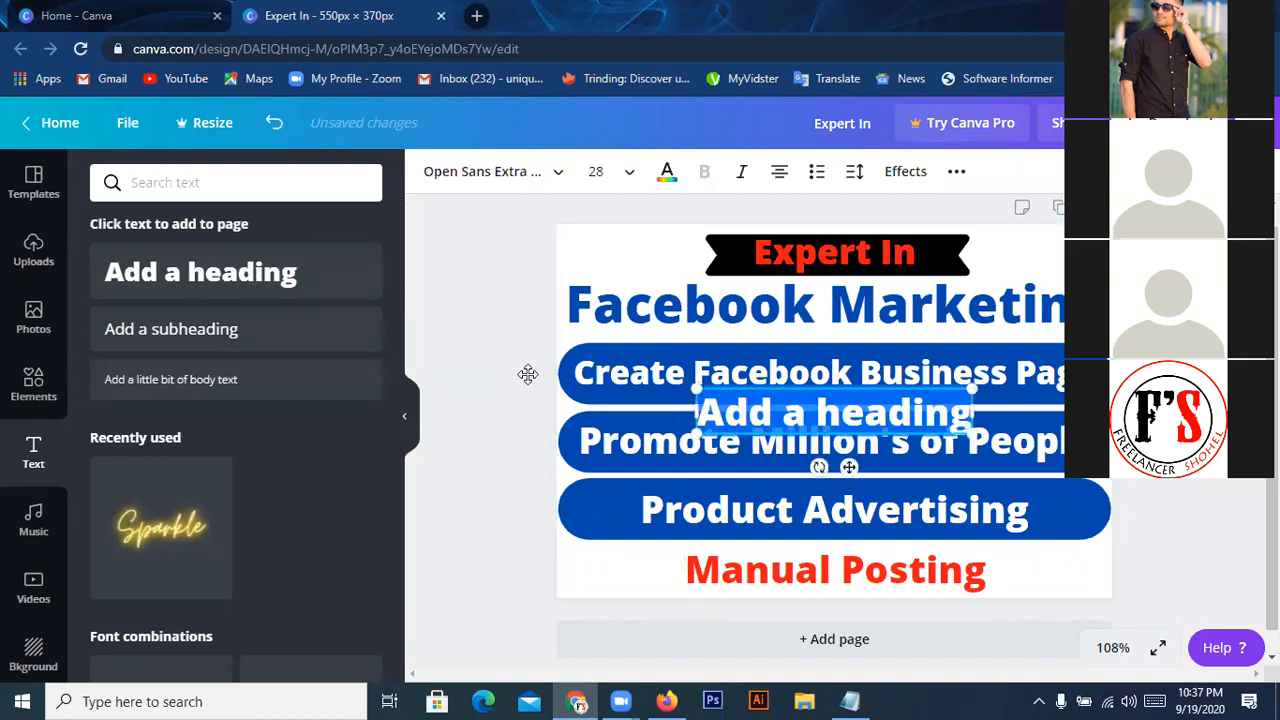
key(BackSpace)
text(USA)
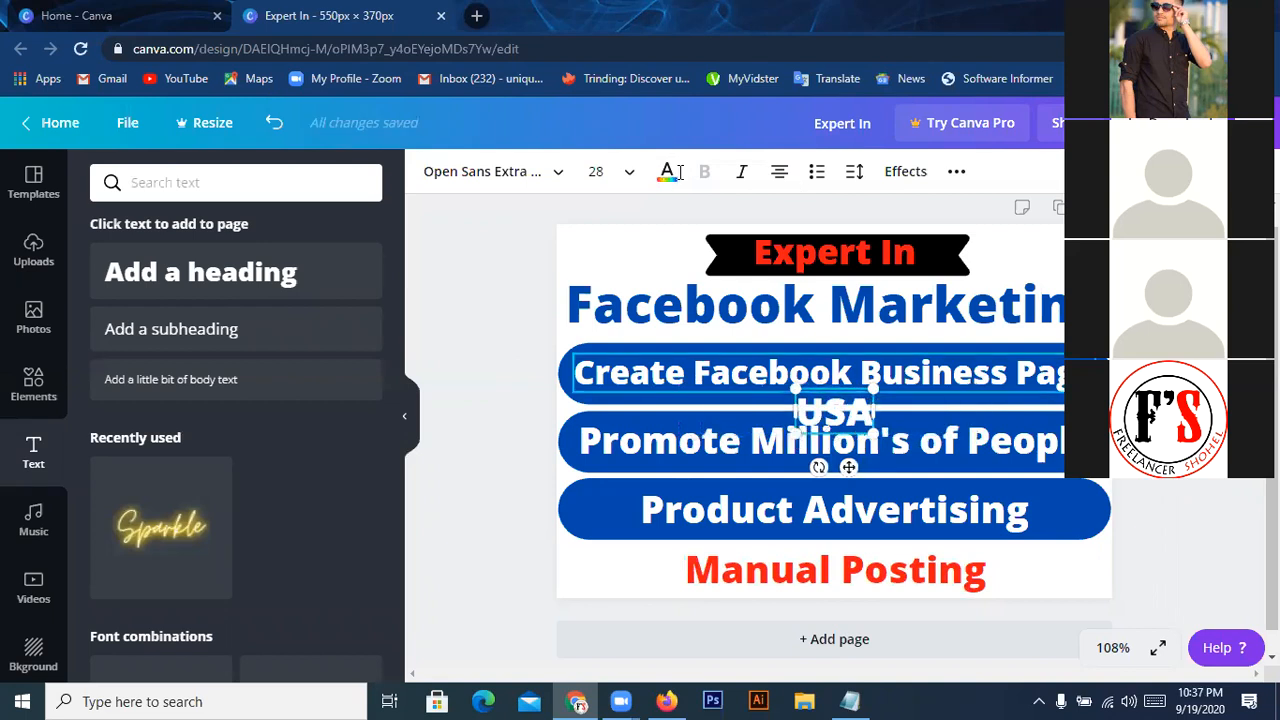
click(668, 175)
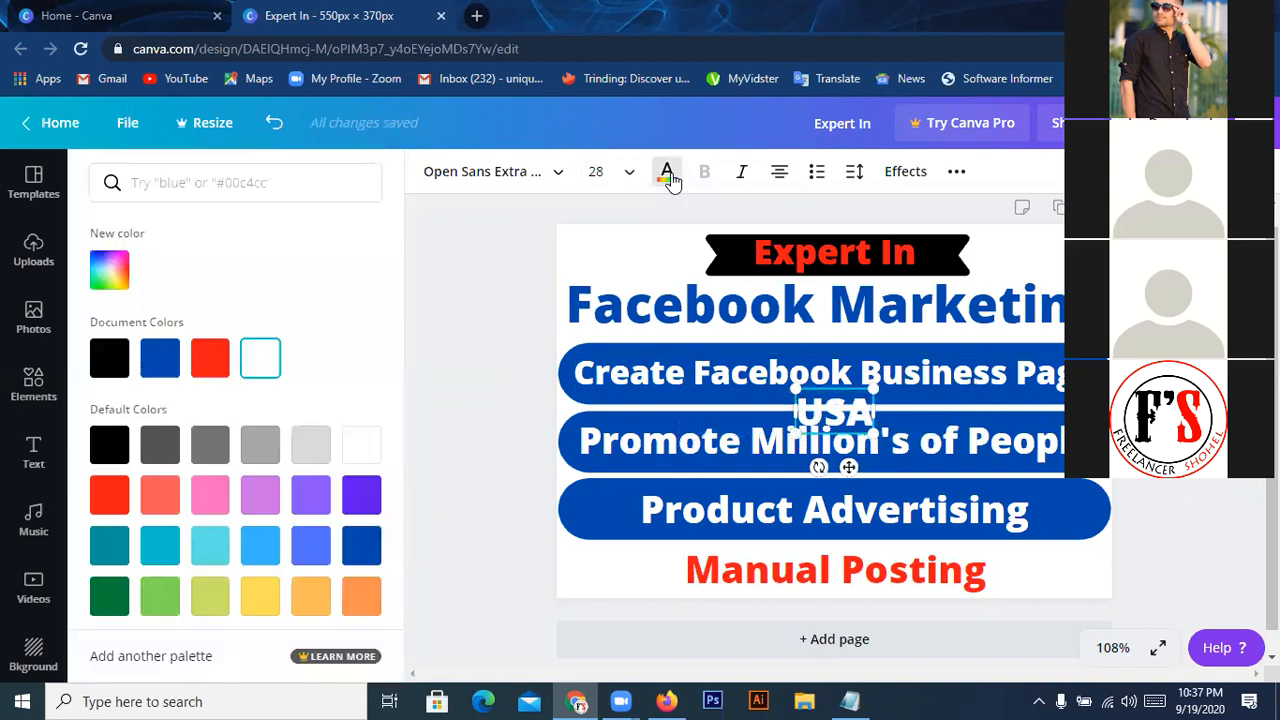
click(210, 358)
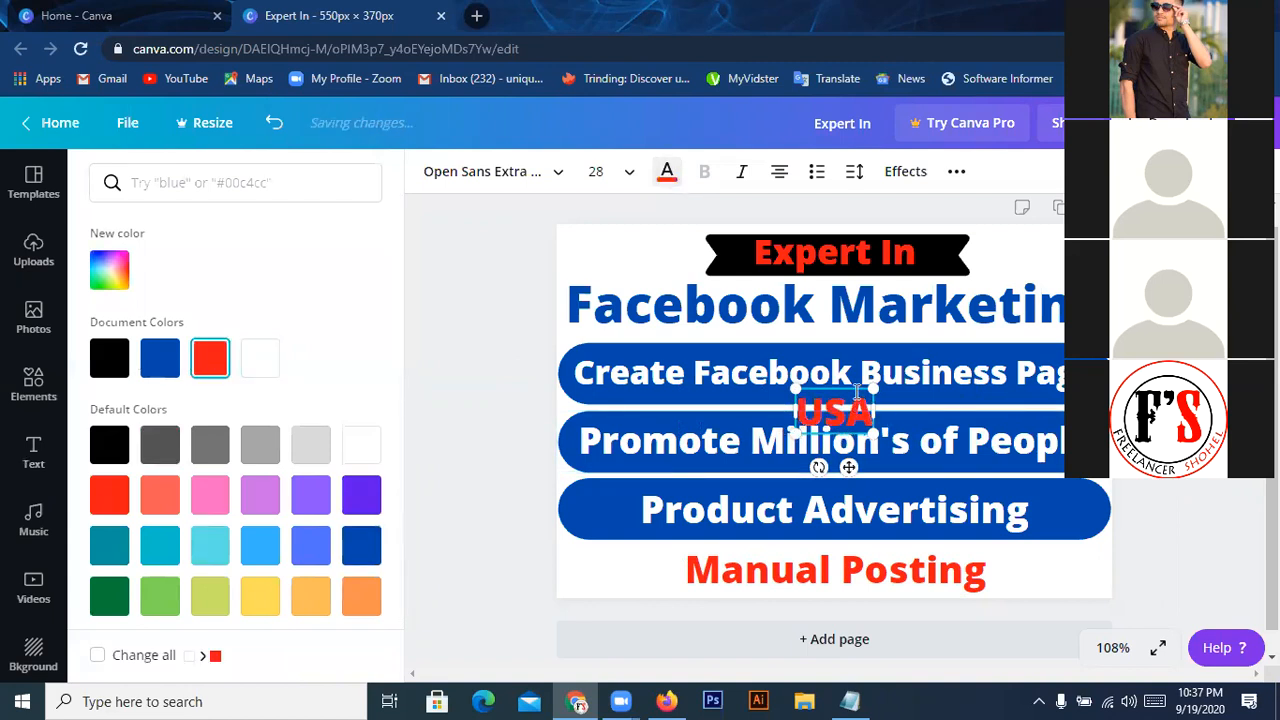
- Place the "USA" heading in the design's lower-left corner, beside "Manual Posting"
drag(855, 385, 619, 548)
click(490, 518)
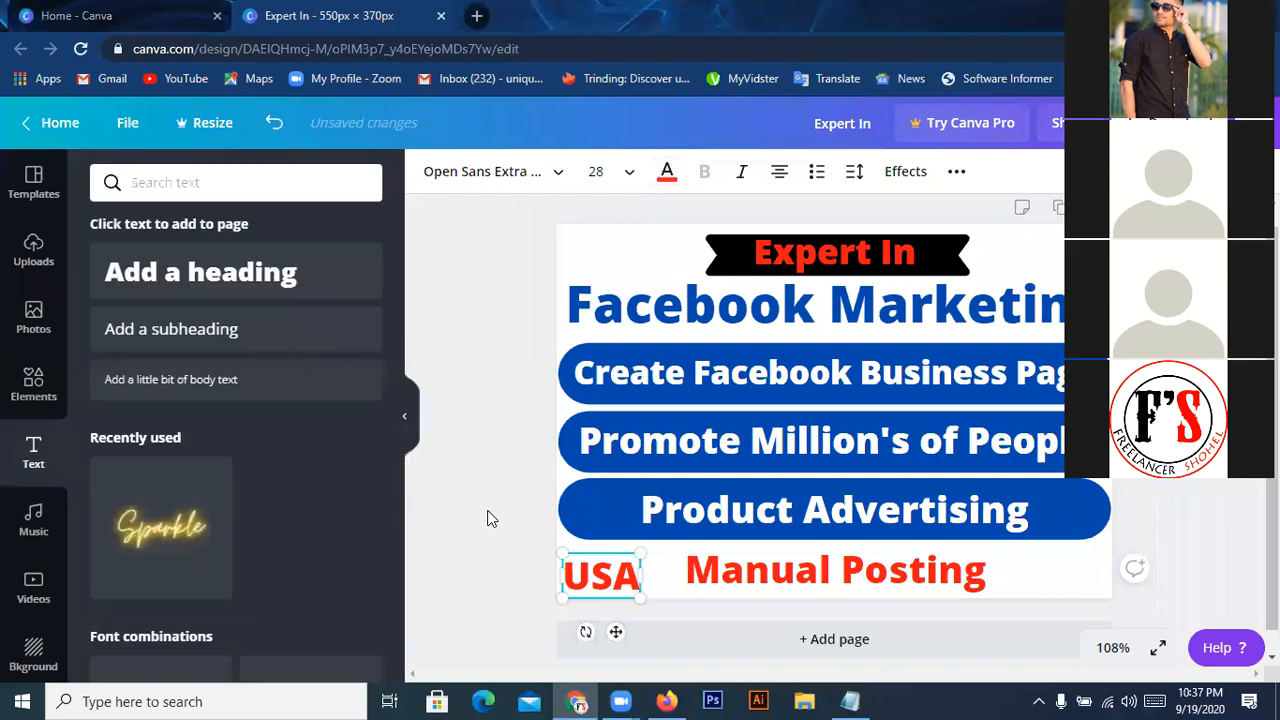
click(517, 532)
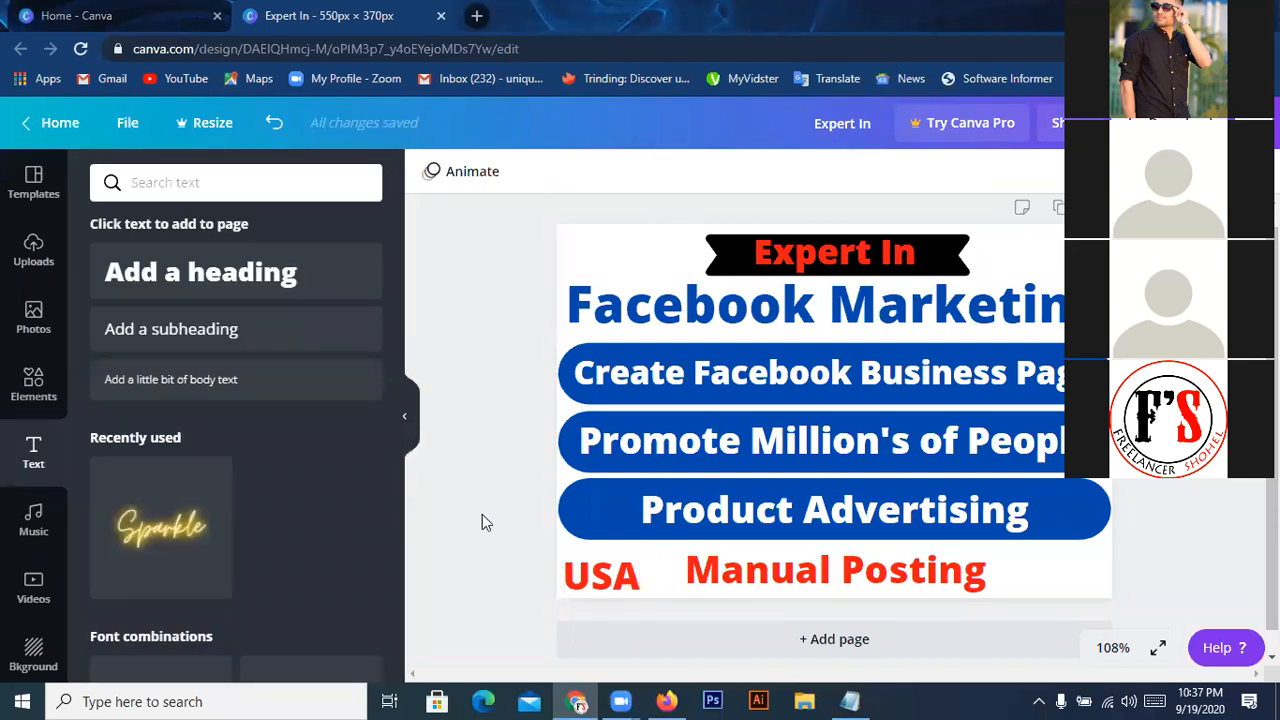
- Add a new heading reading "UK" to the design and colour its text with the document's red
click(225, 282)
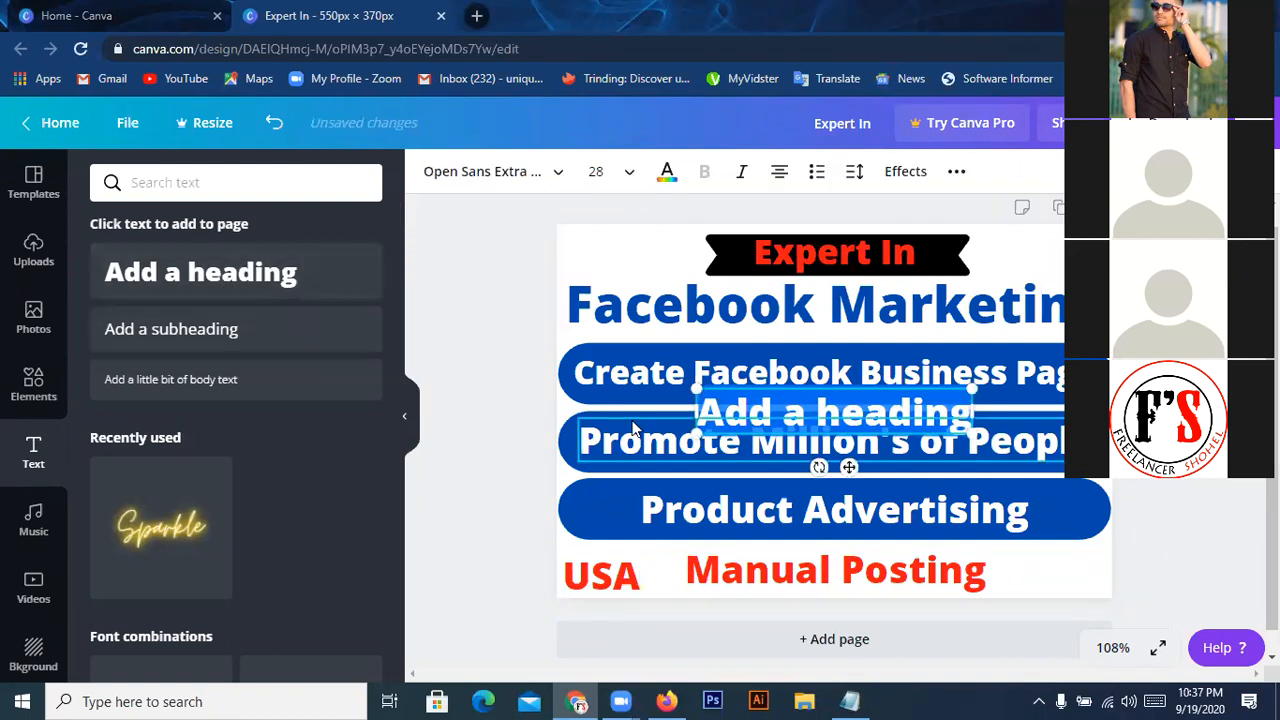
text(UK)
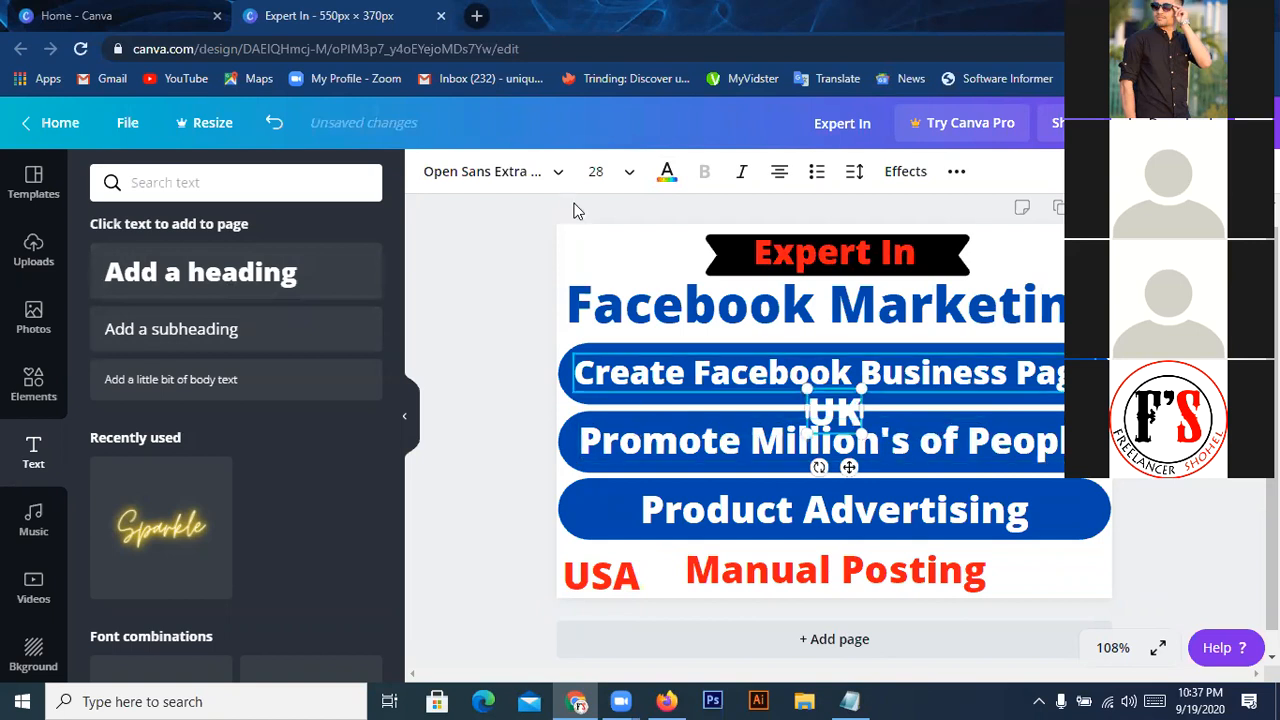
click(666, 172)
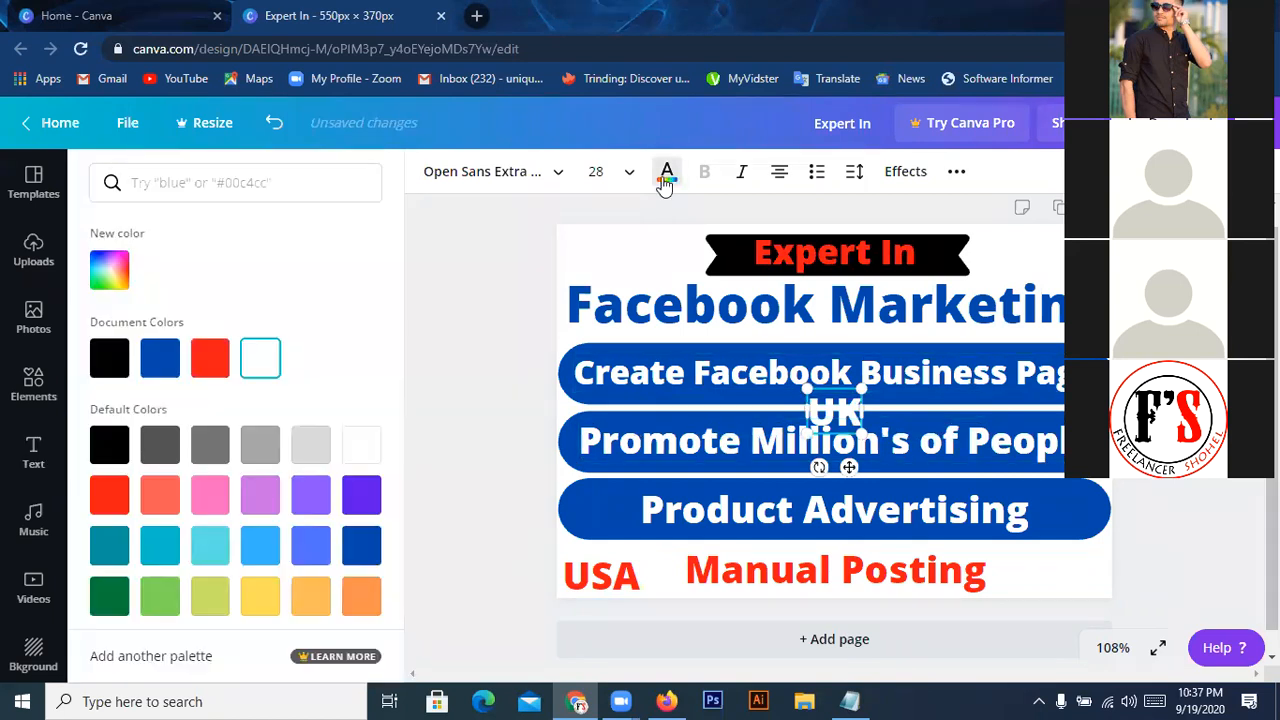
click(210, 357)
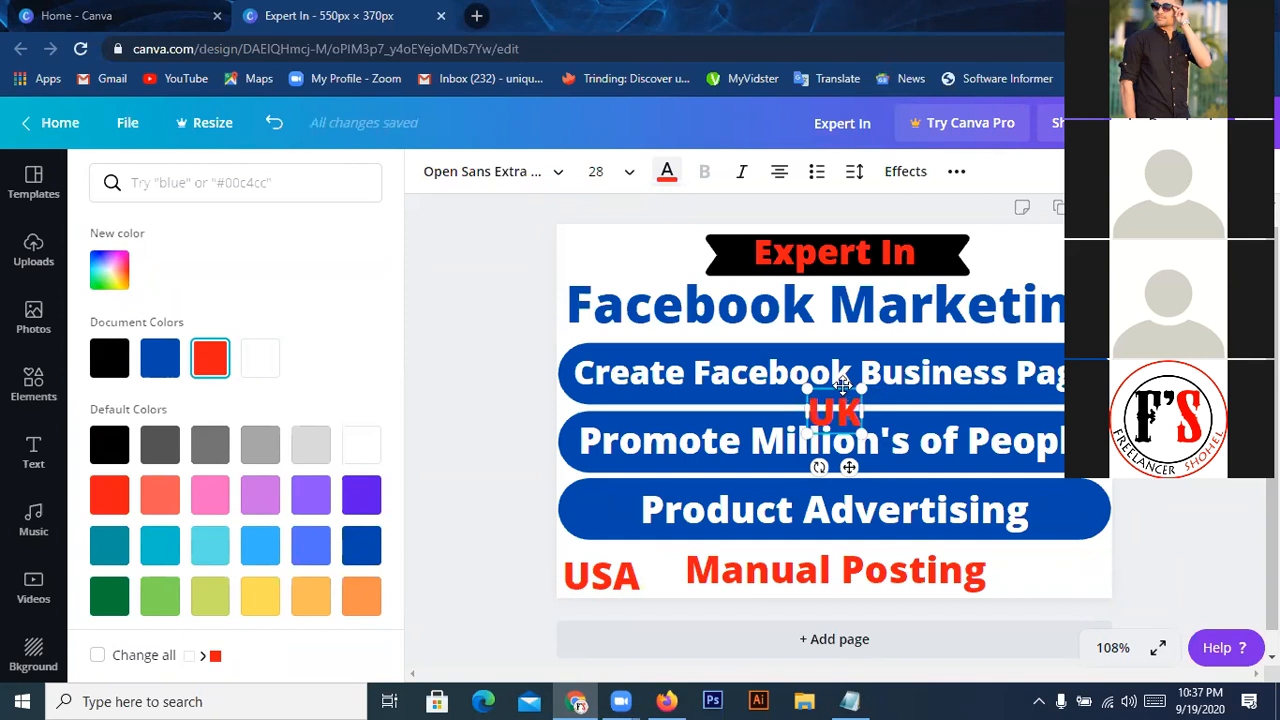
- Place the "UK" heading in the design's lower-right corner, on the other side of "Manual Posting"
drag(842, 383, 1087, 548)
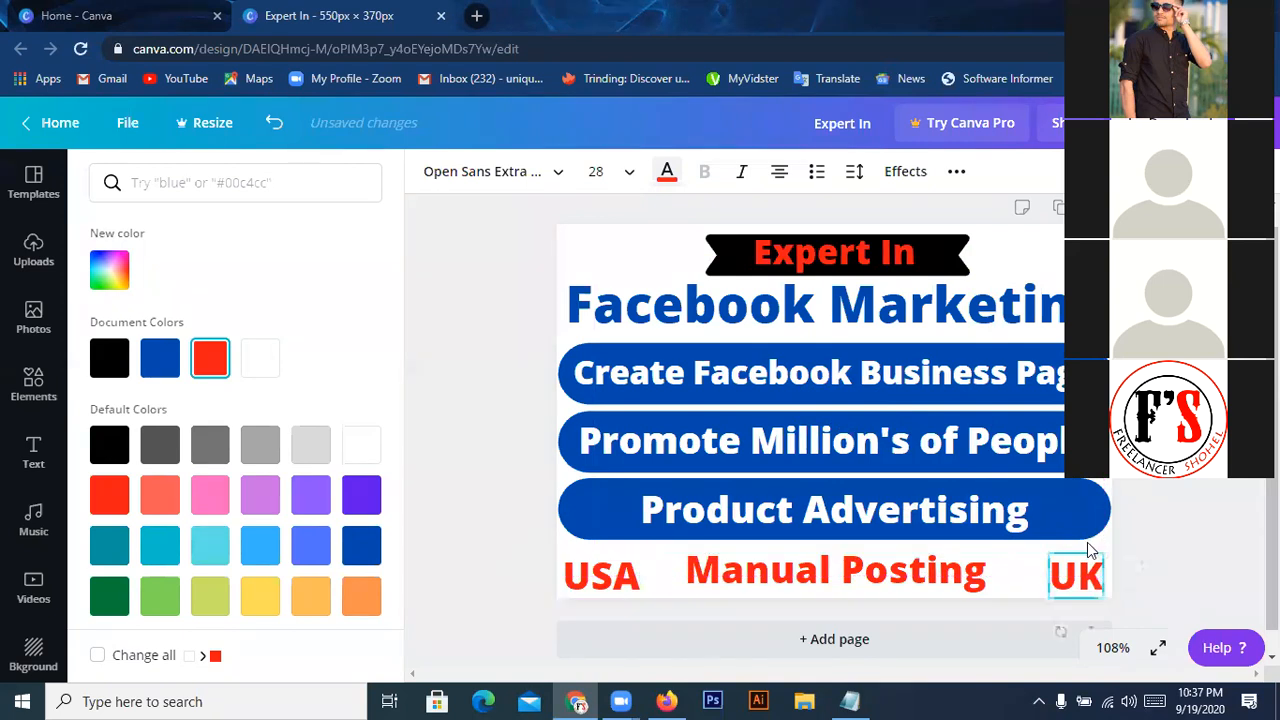
click(1134, 497)
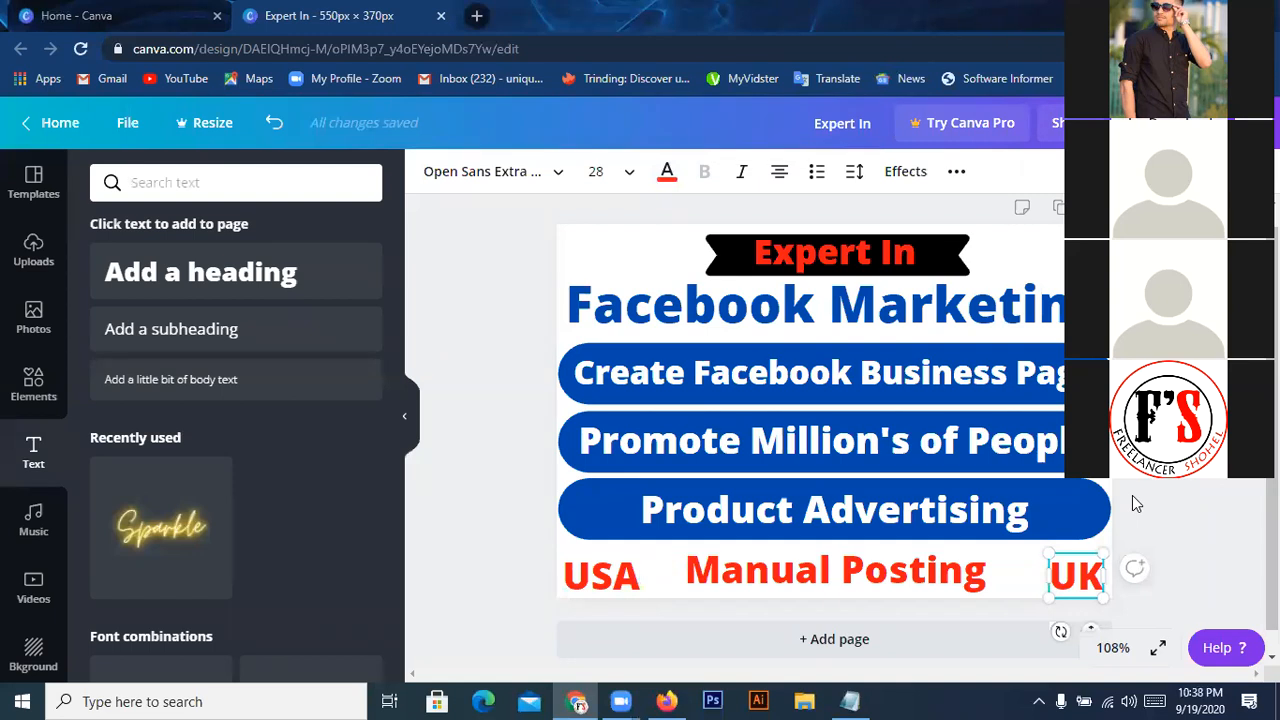
click(1132, 495)
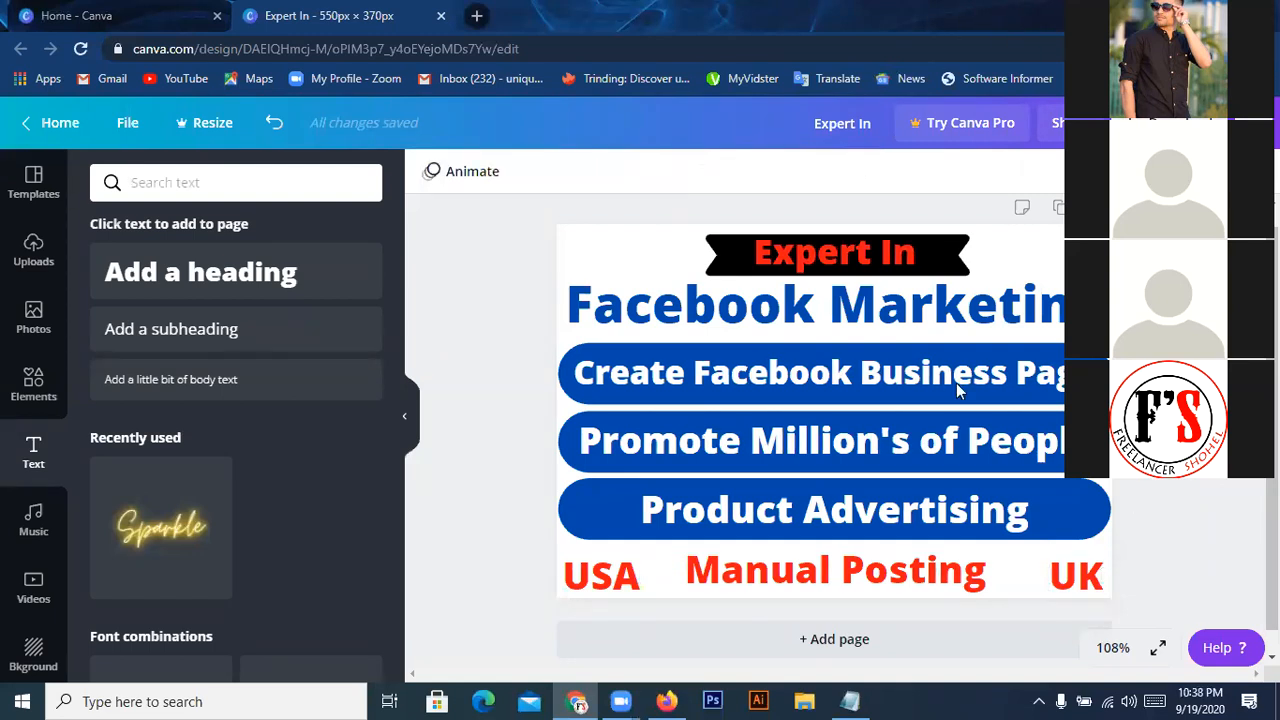
- Try purple, yellow, dark green, light green, teal, turquoise and pink as the design's background colour
click(628, 242)
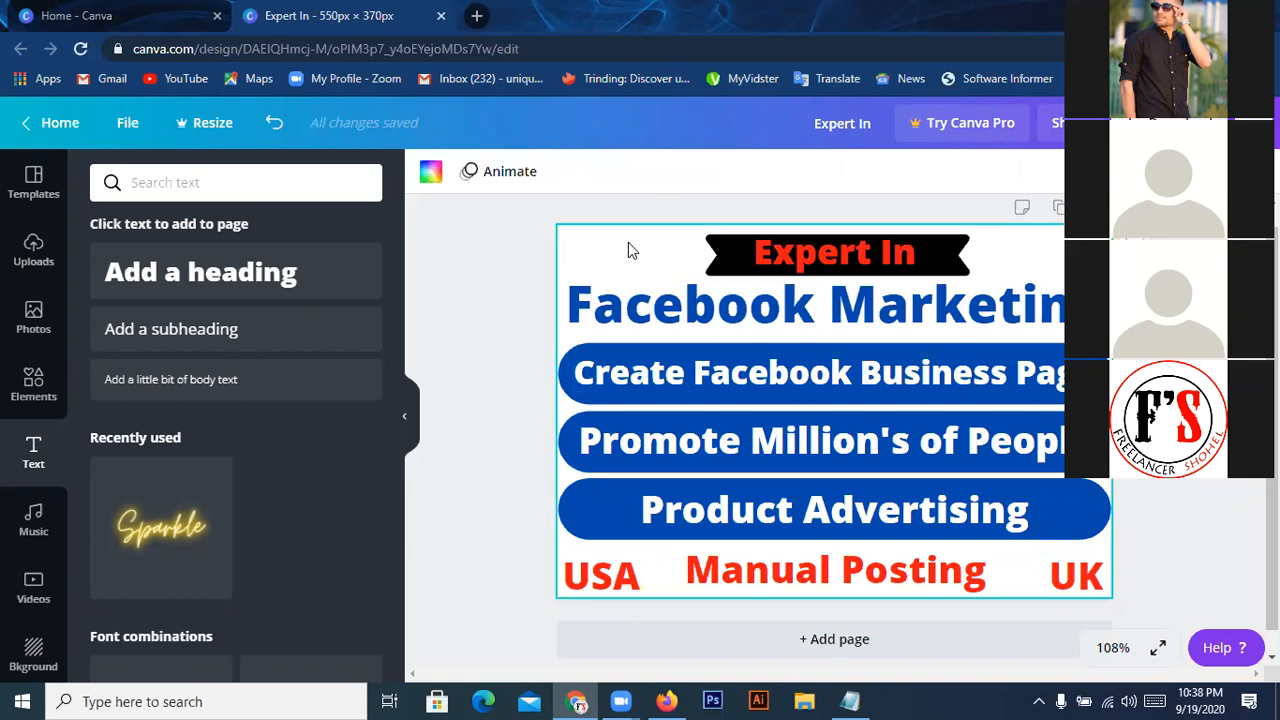
click(429, 175)
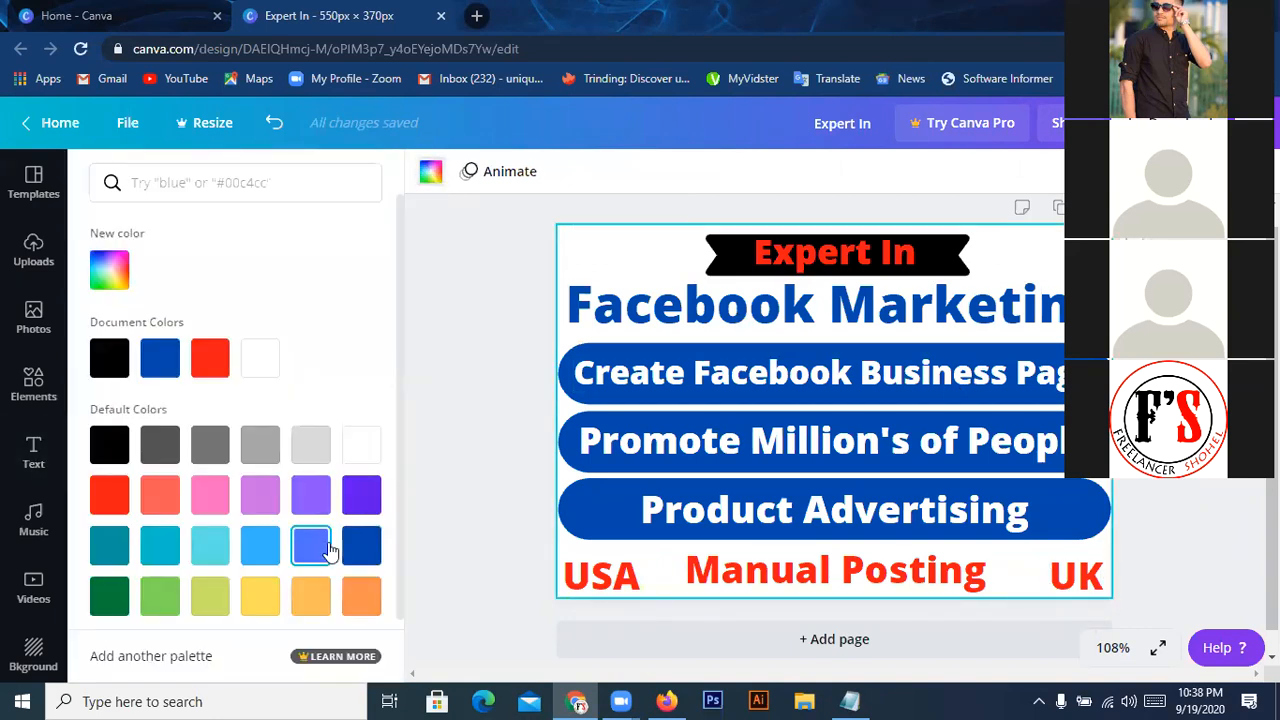
click(361, 495)
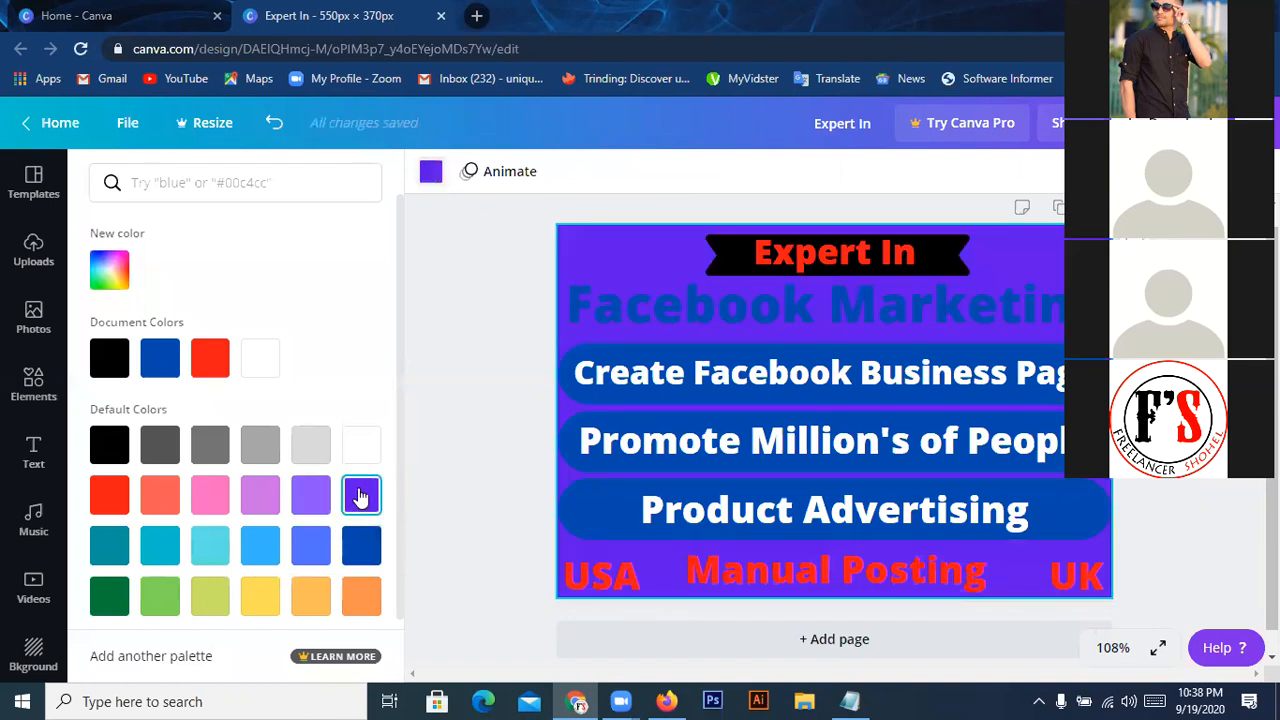
click(258, 597)
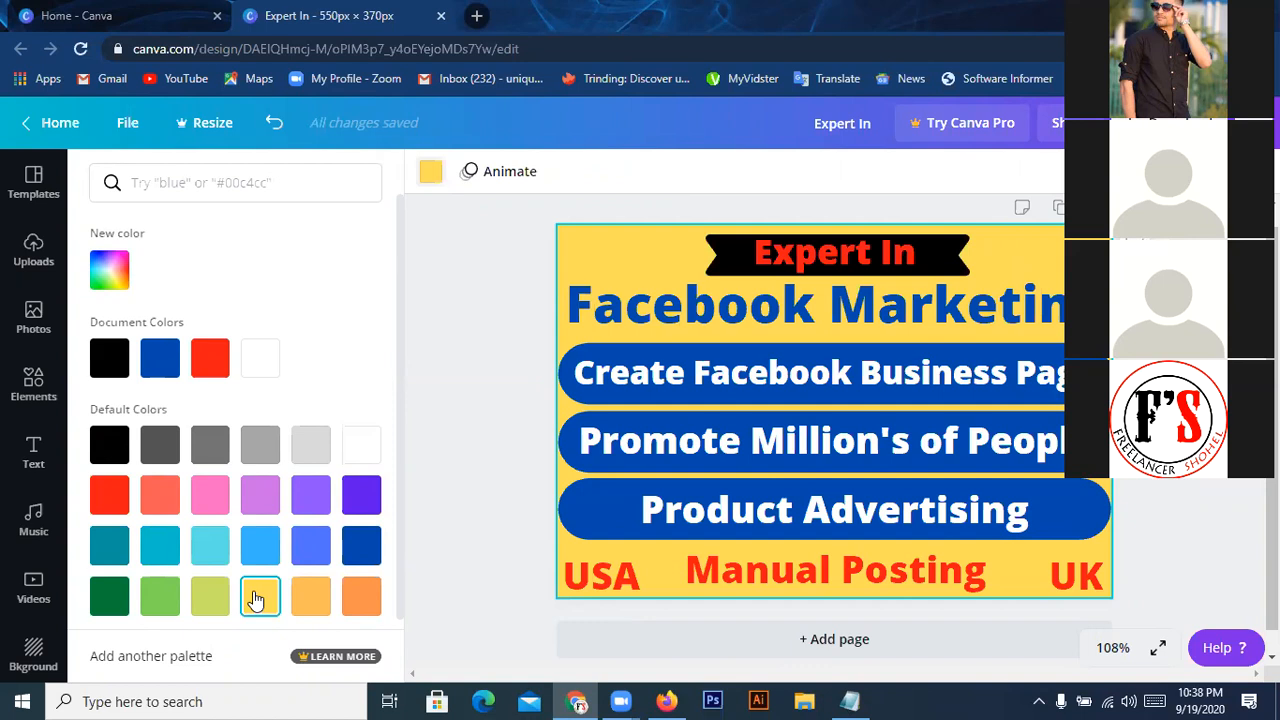
click(112, 600)
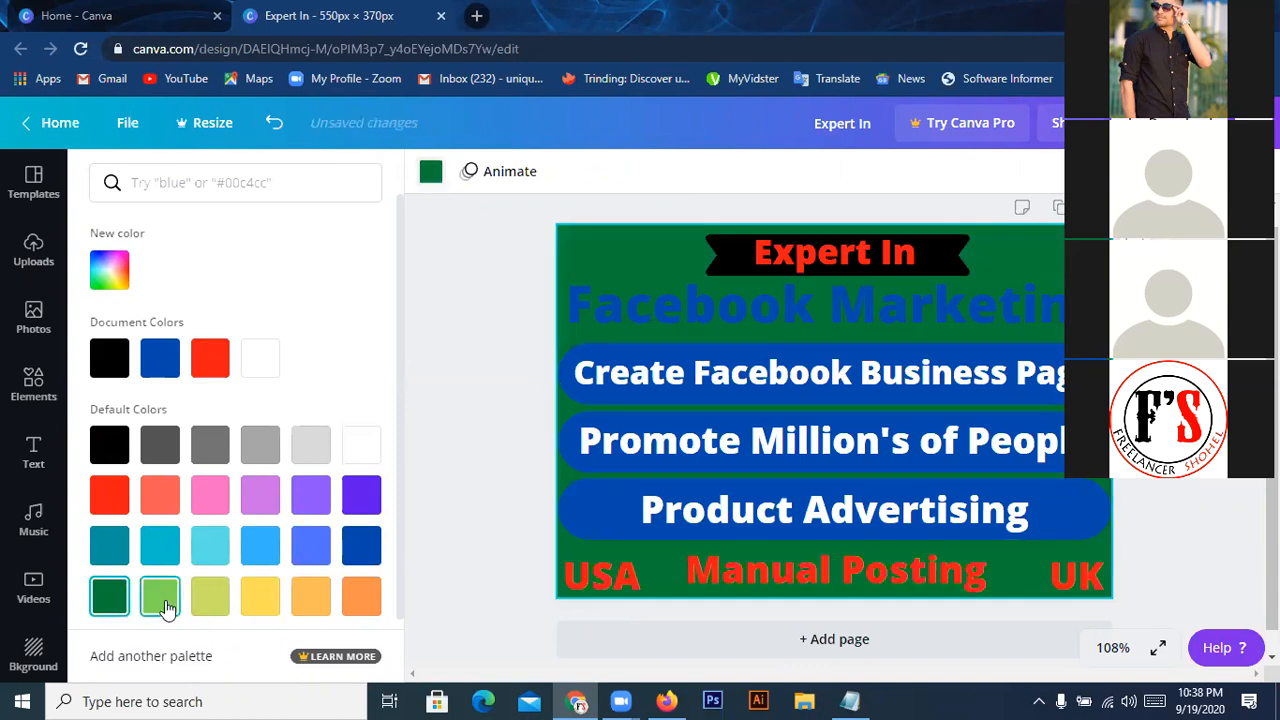
click(161, 600)
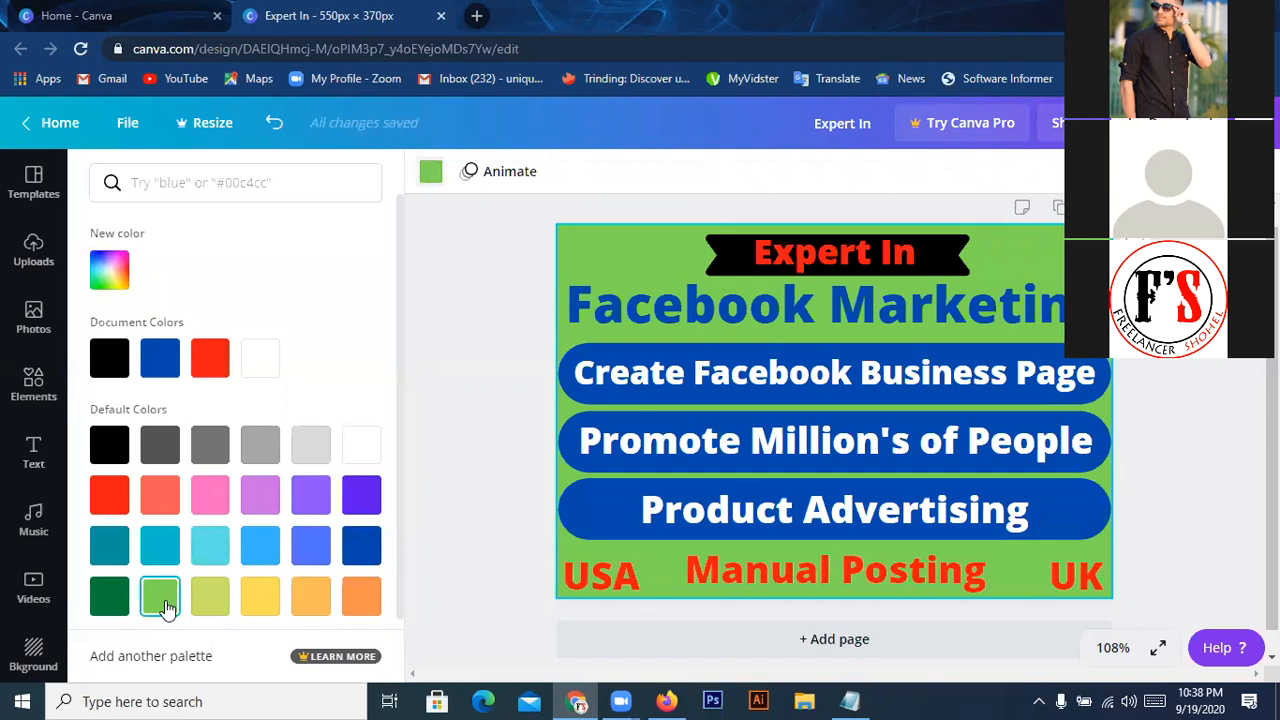
click(112, 555)
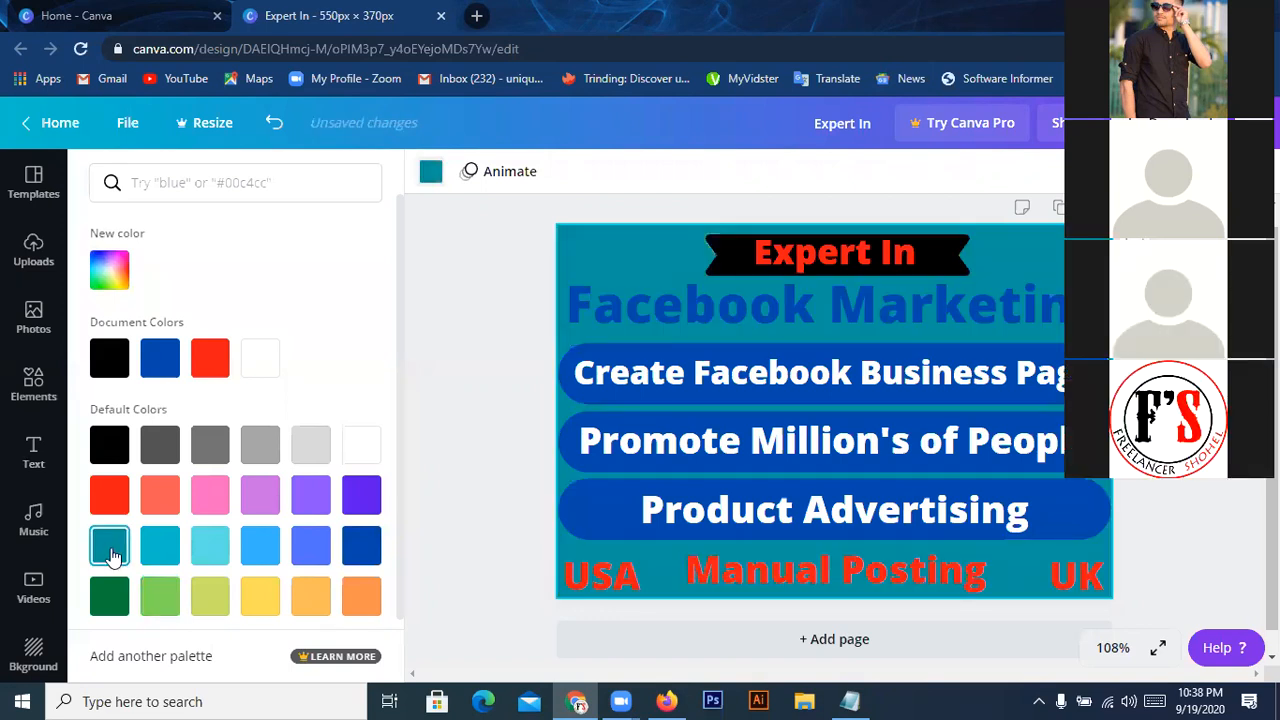
click(163, 558)
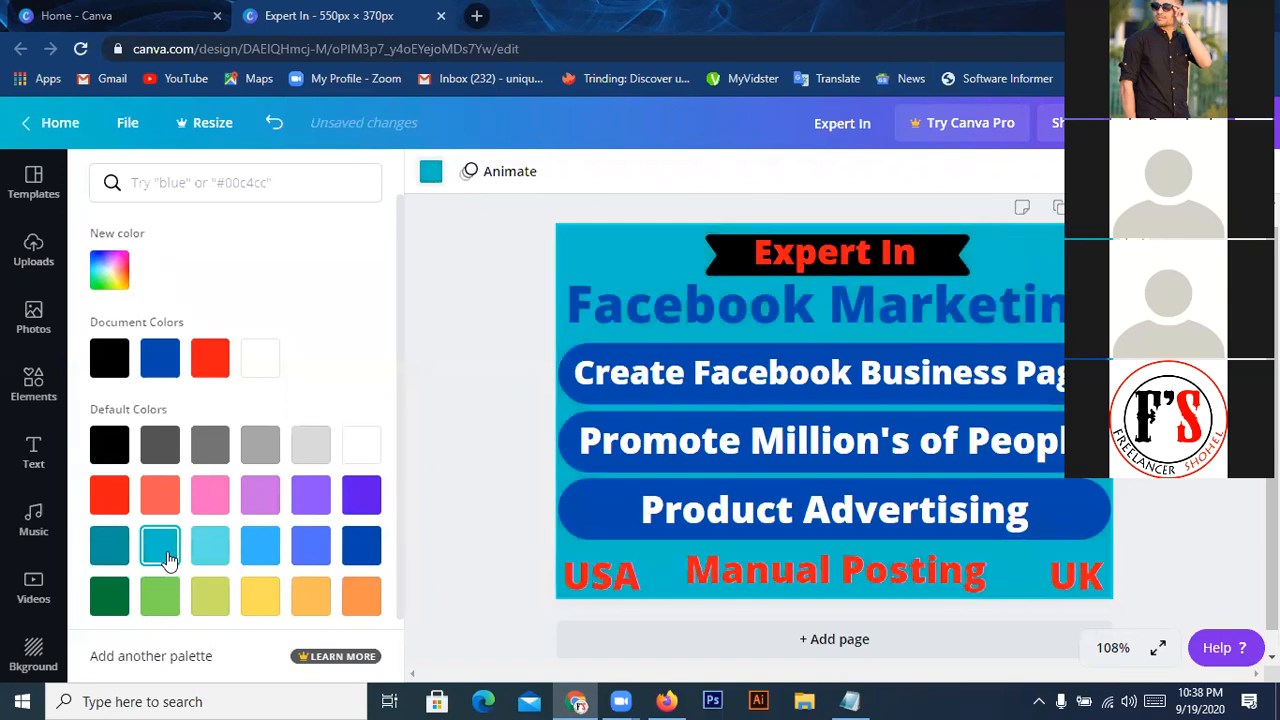
click(208, 505)
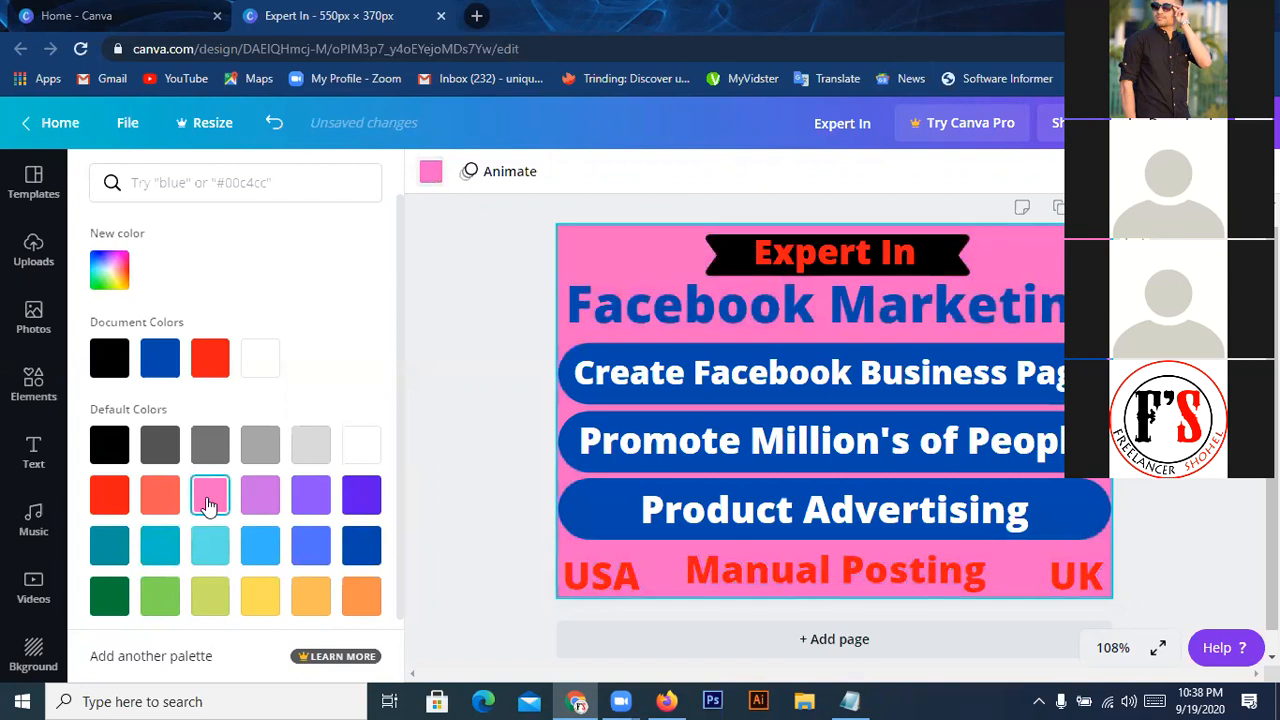
- Remove the apostrophe from "Million's" so the second bar's text reads "Promote Millions of People"
click(888, 444)
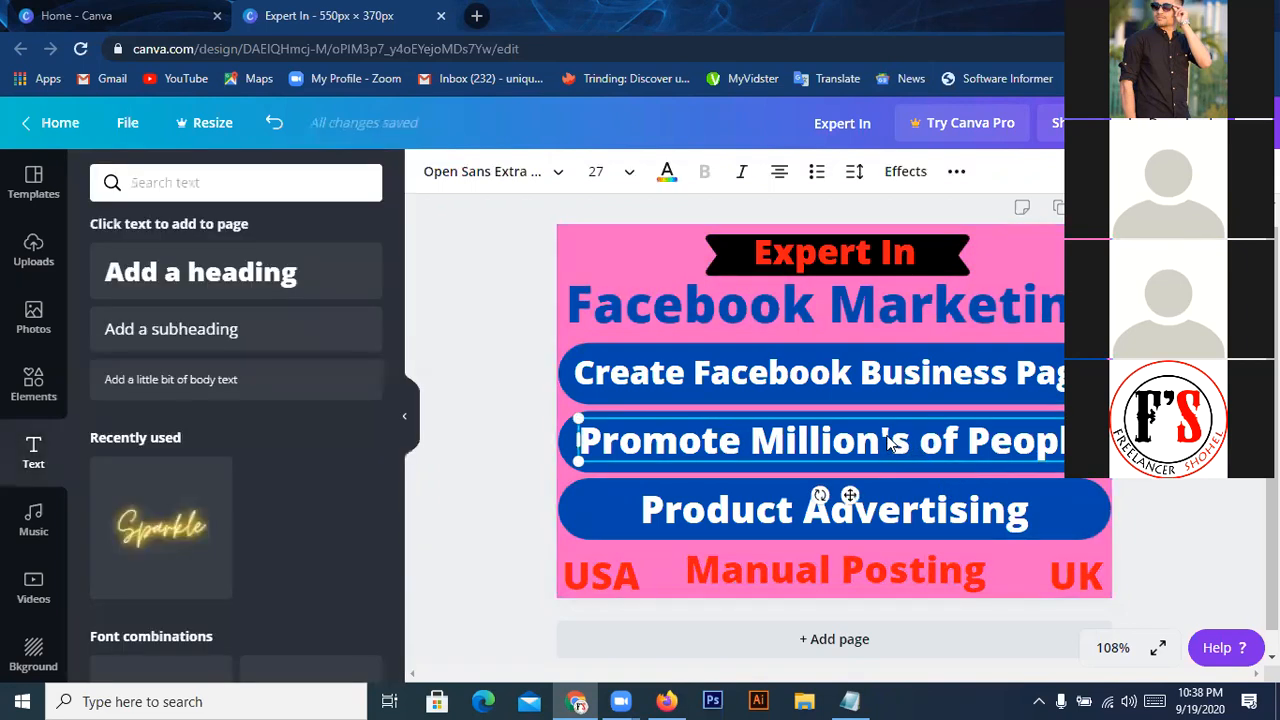
double_click(888, 442)
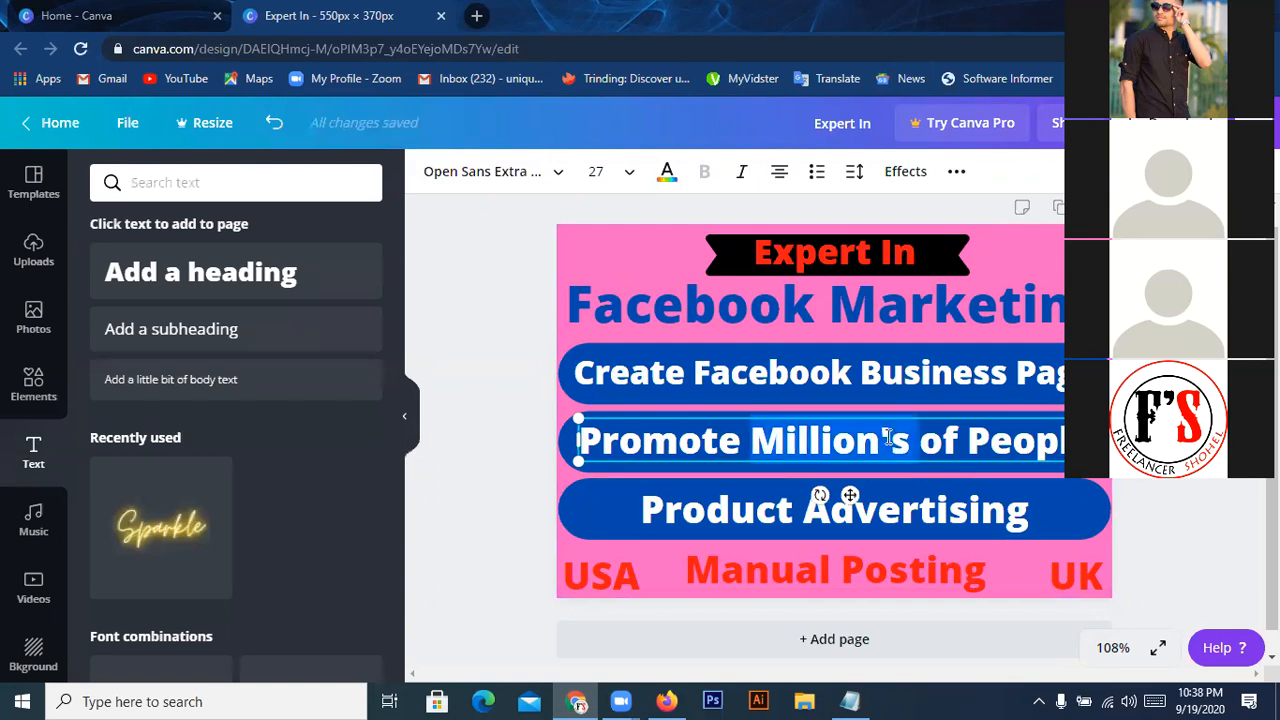
click(888, 440)
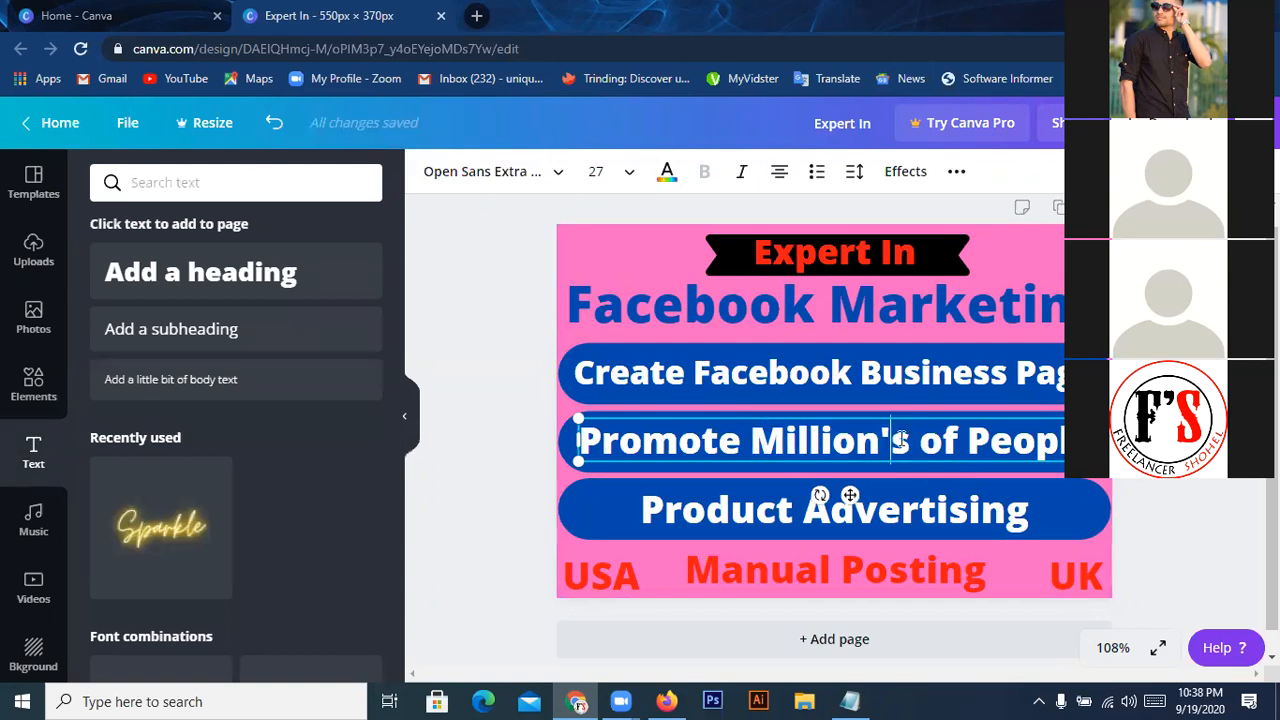
key(BackSpace)
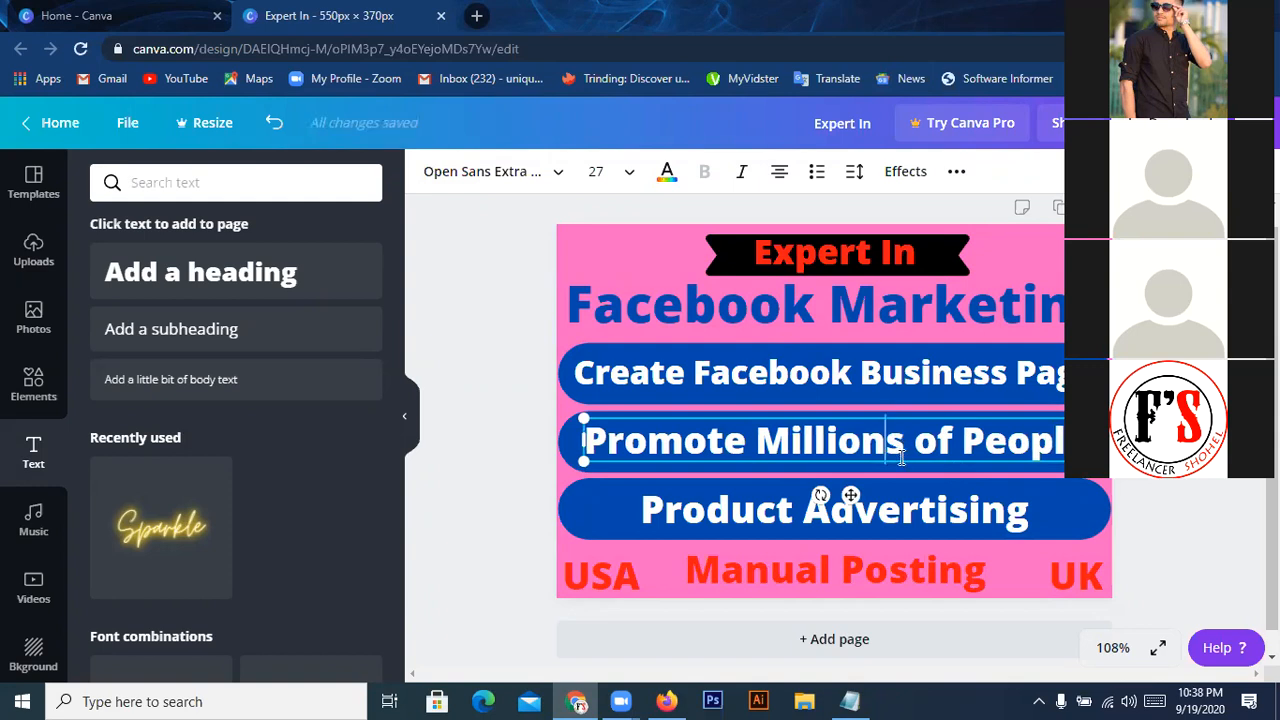
click(476, 465)
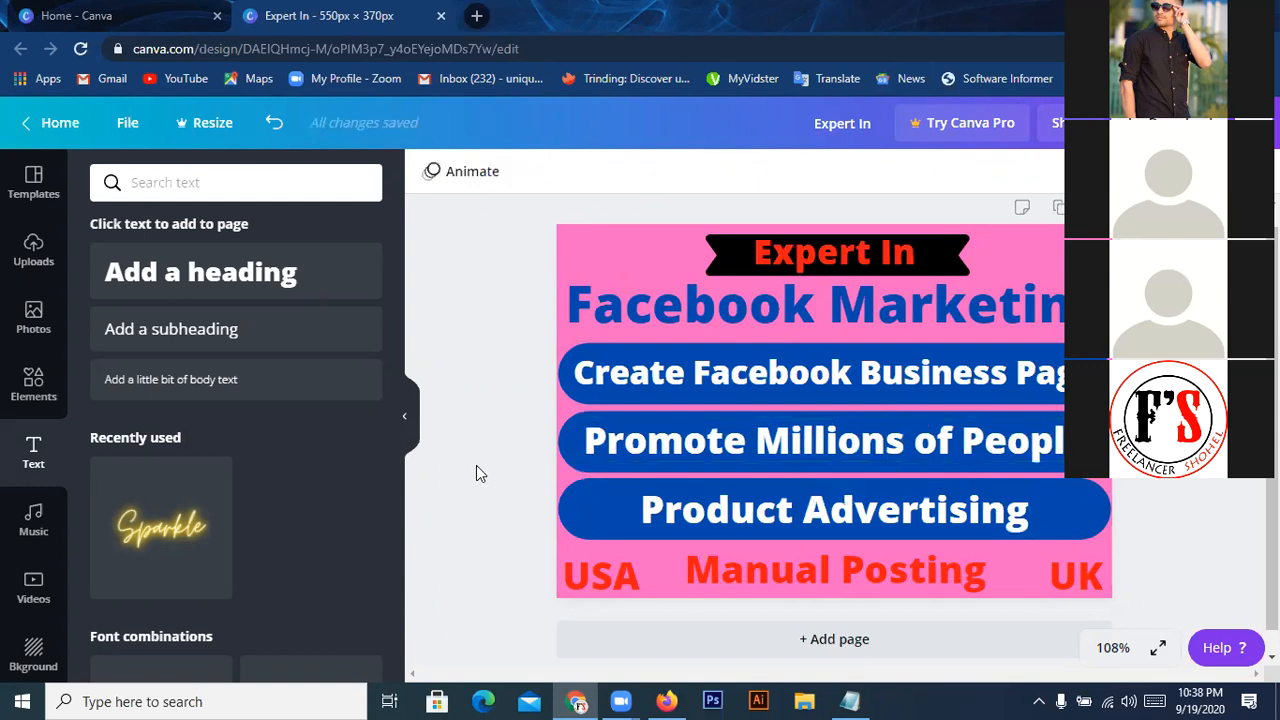
- Try light orange, orange and light blue as the design's background colour, and settle on yellow
click(594, 242)
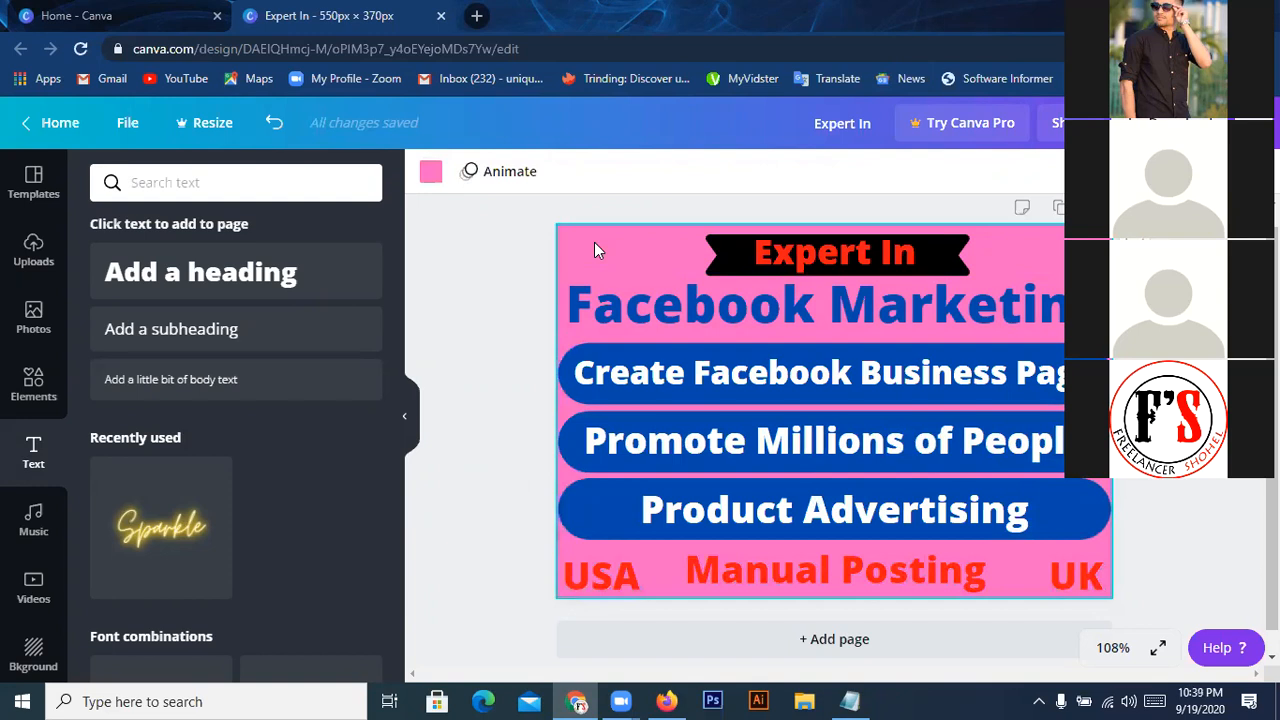
click(431, 173)
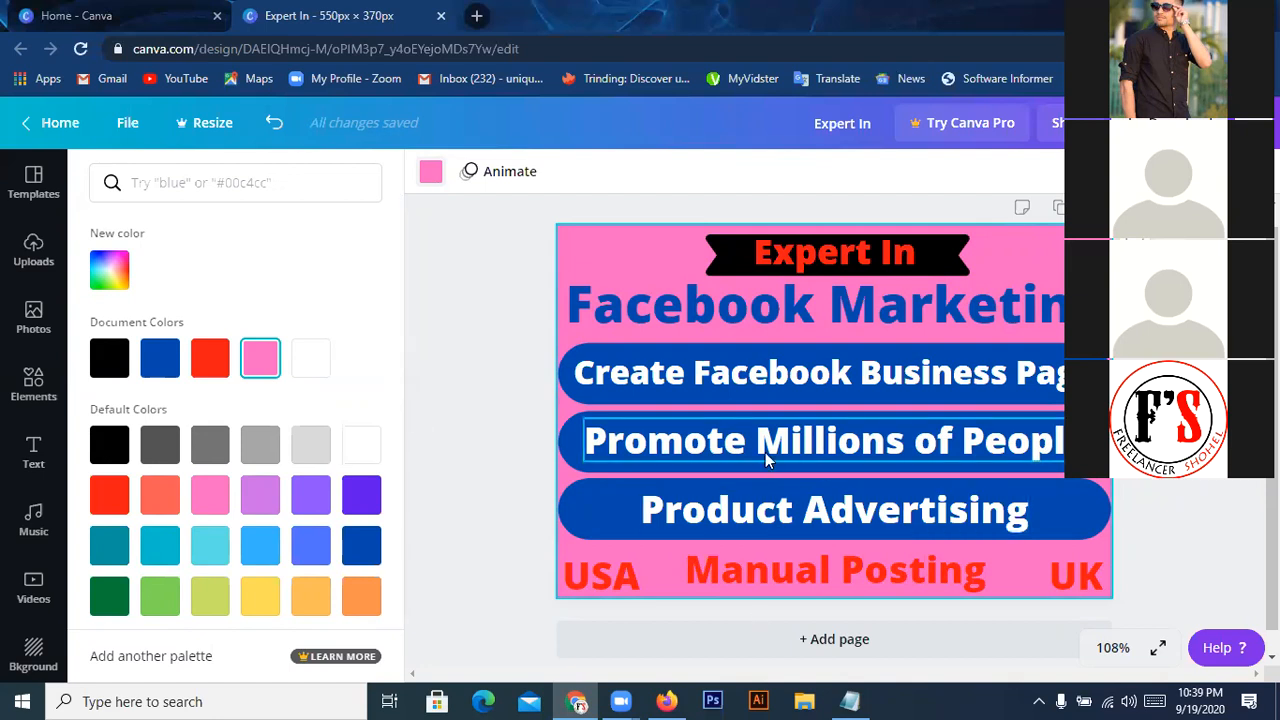
click(313, 600)
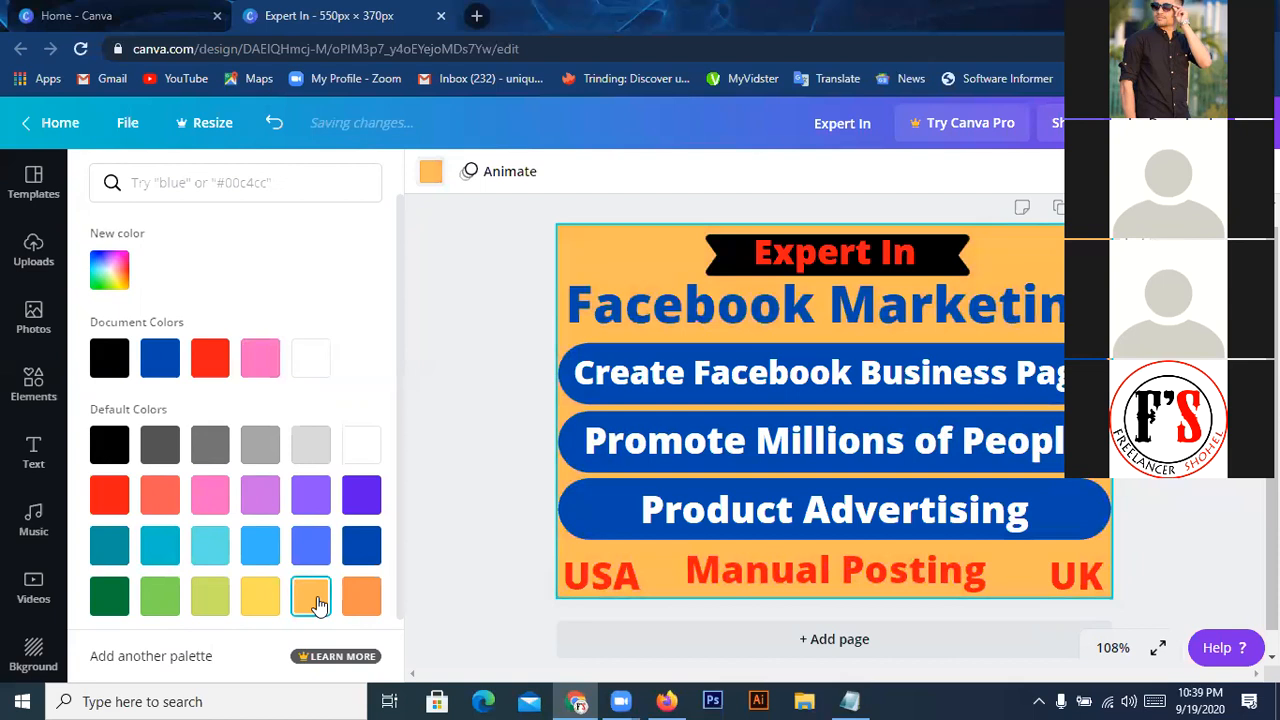
click(353, 606)
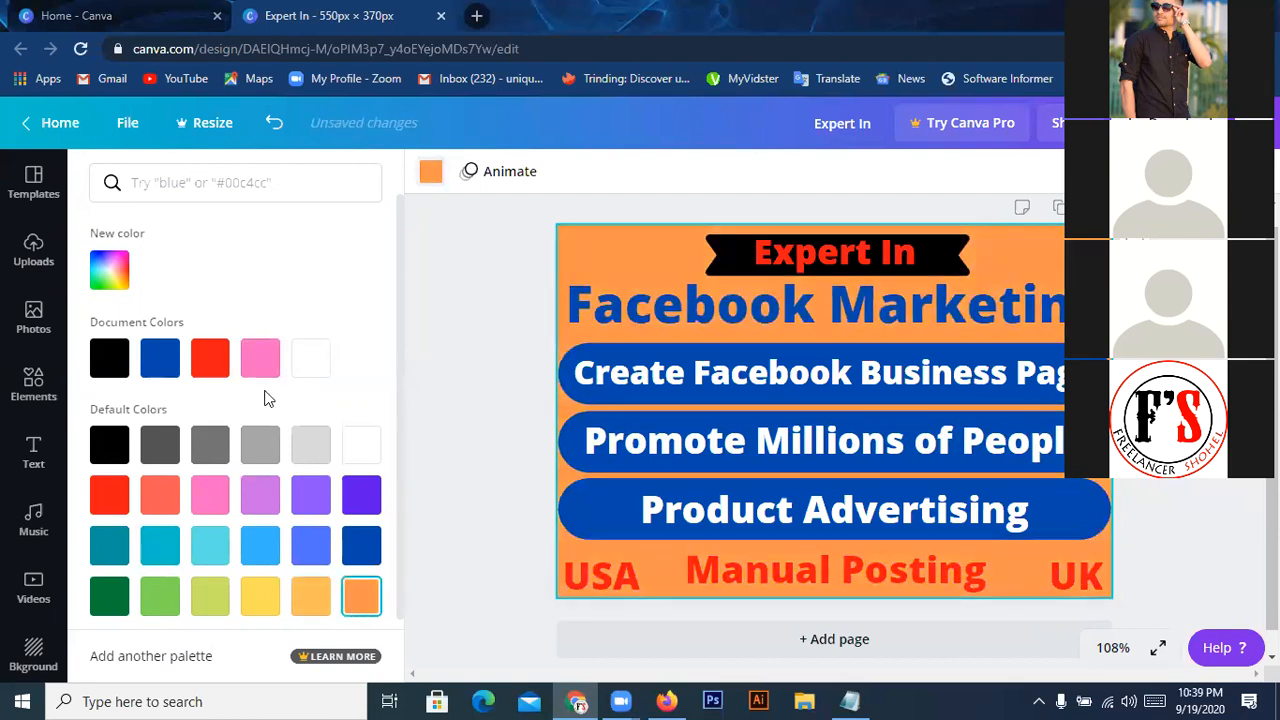
click(255, 550)
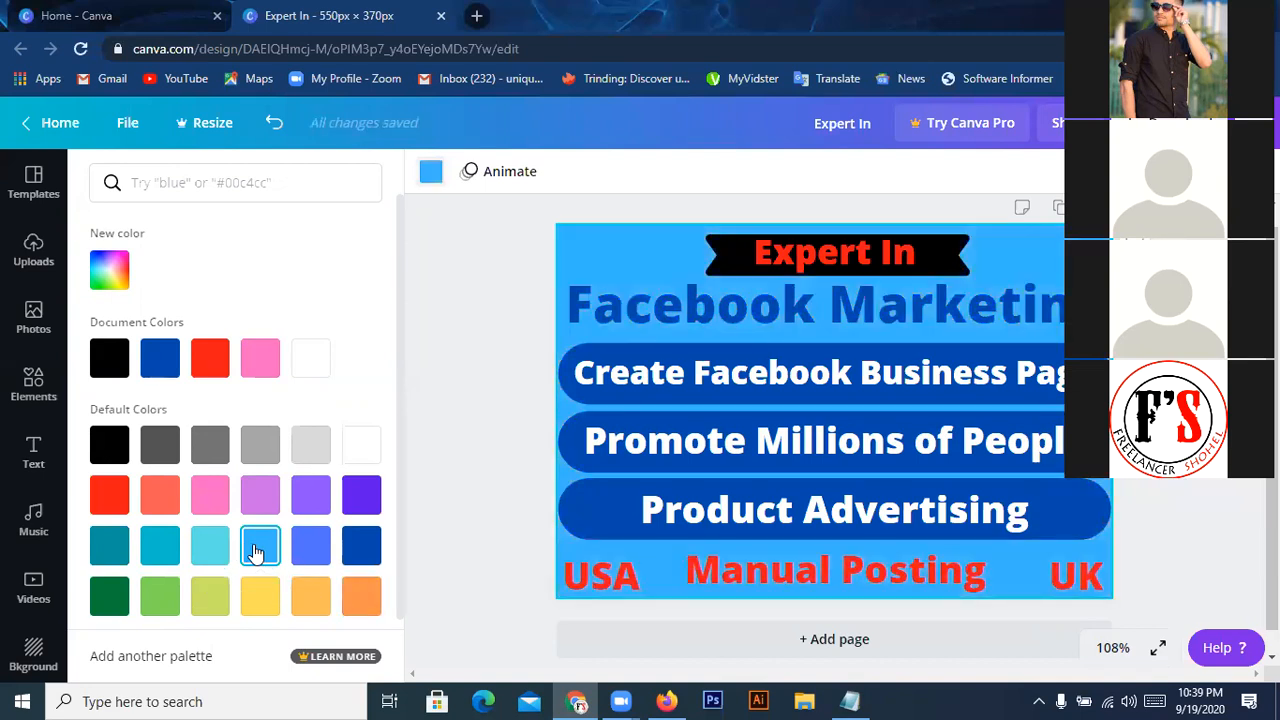
click(272, 604)
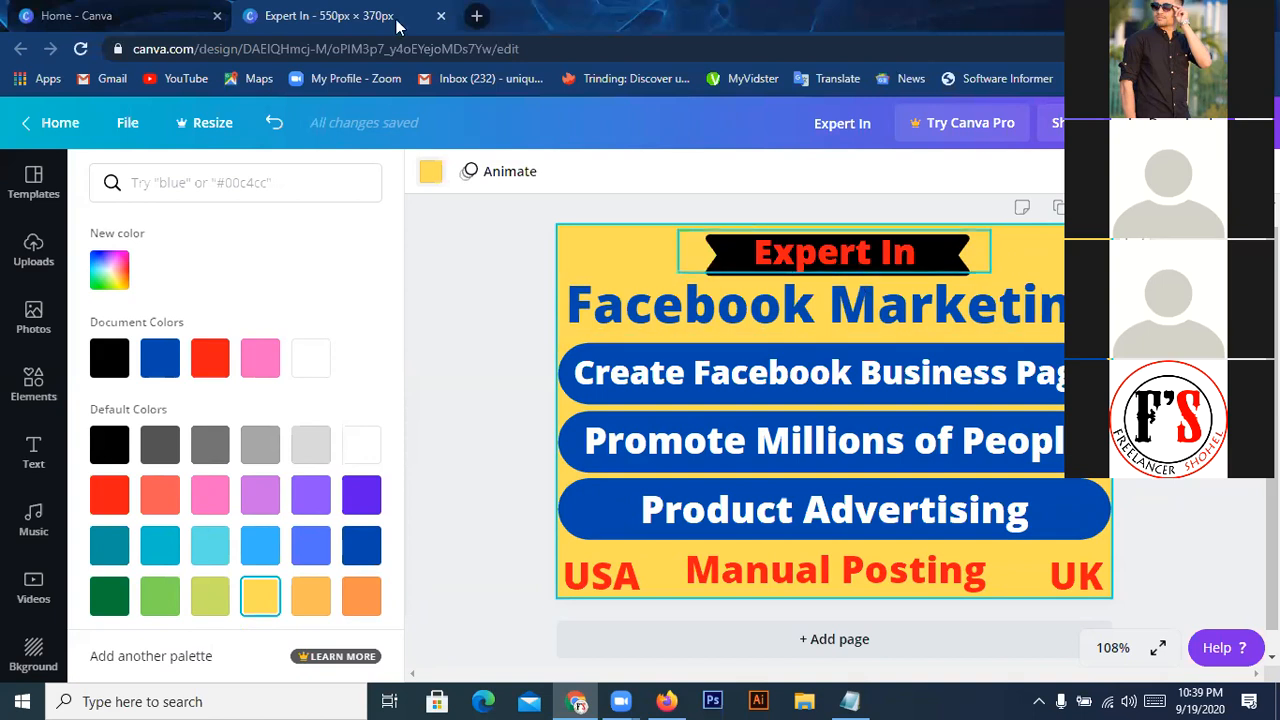
- Open google.com in a new browser tab
click(474, 17)
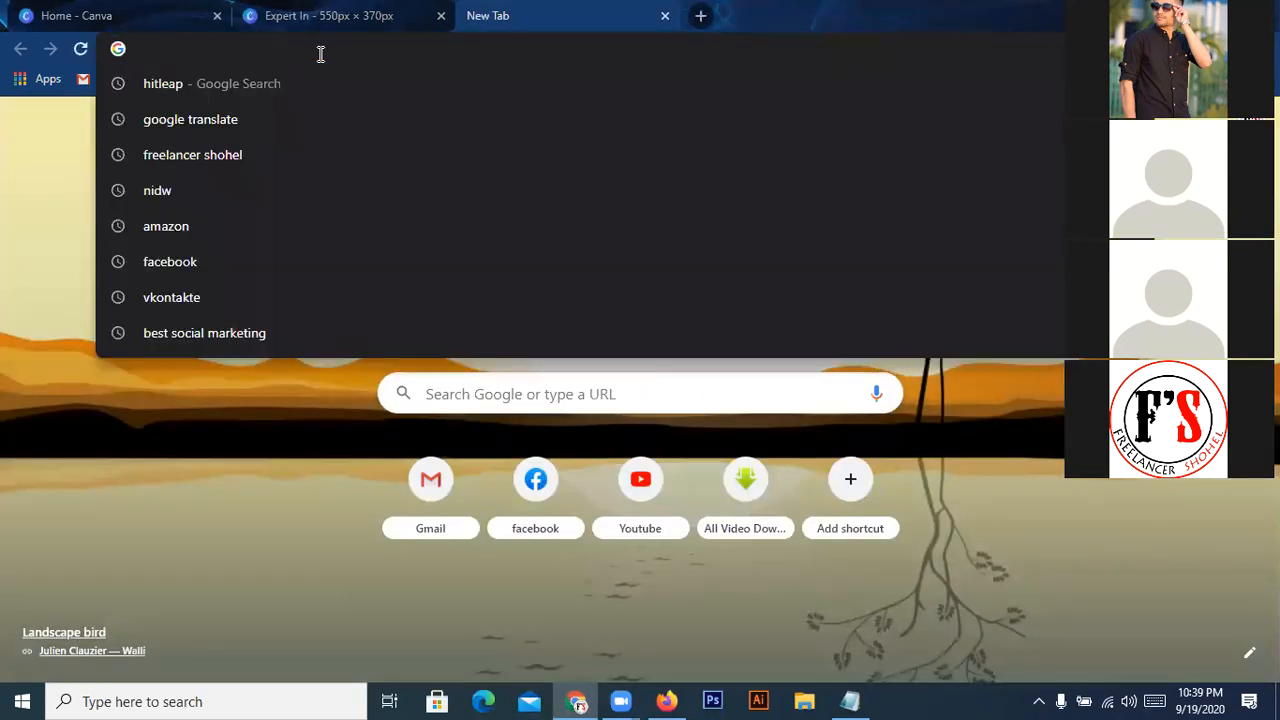
text(G)
key(BackSpace)
text(goo)
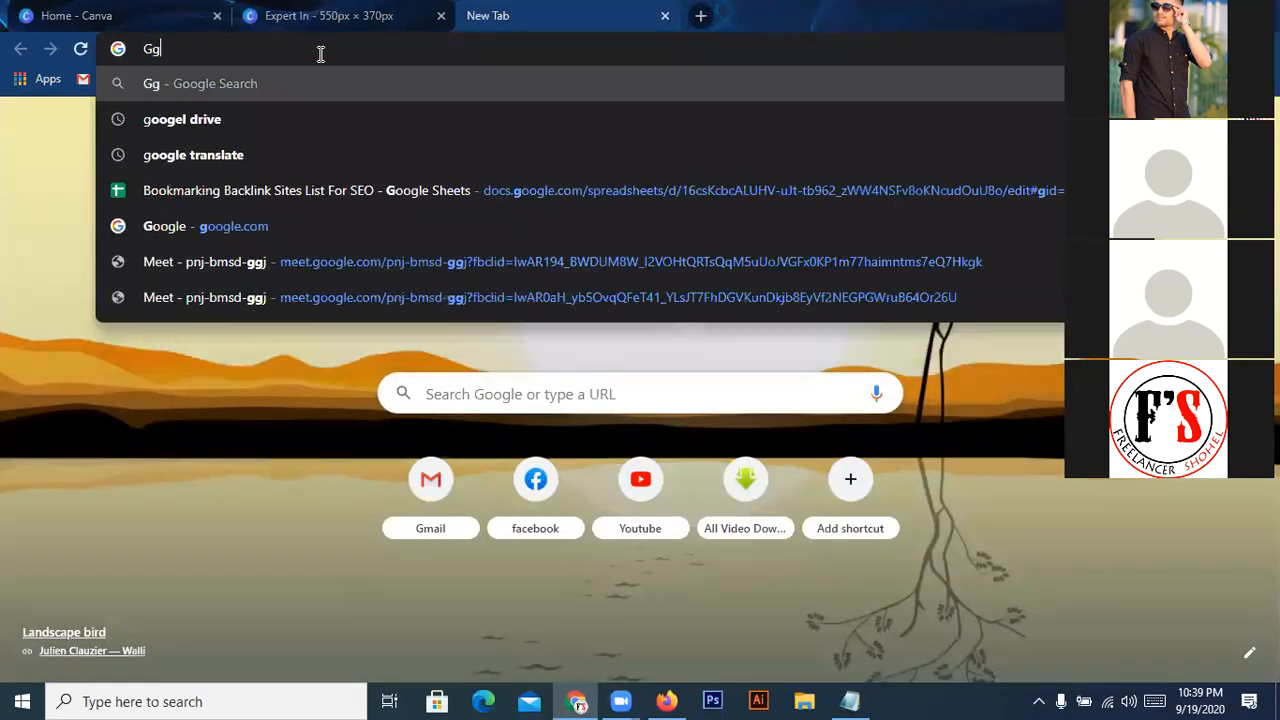
key(BackSpace)
key(BackSpace)
key(BackSpace)
key(BackSpace)
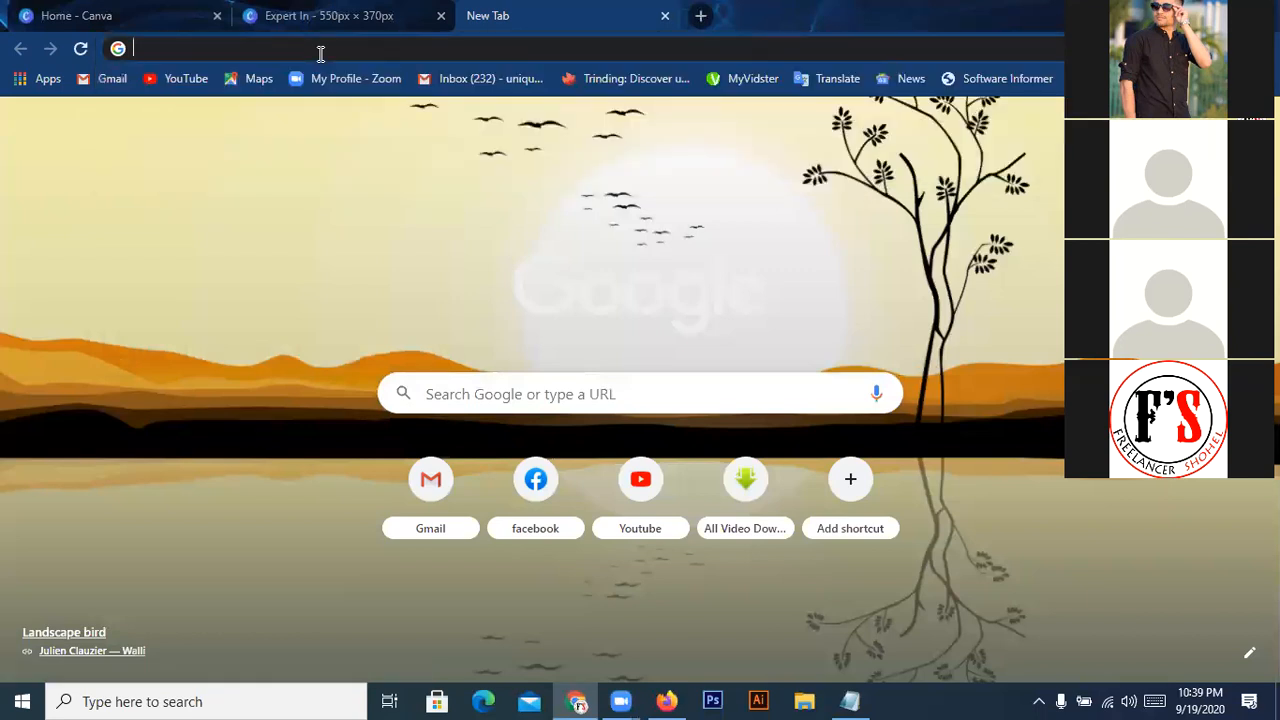
text(google)
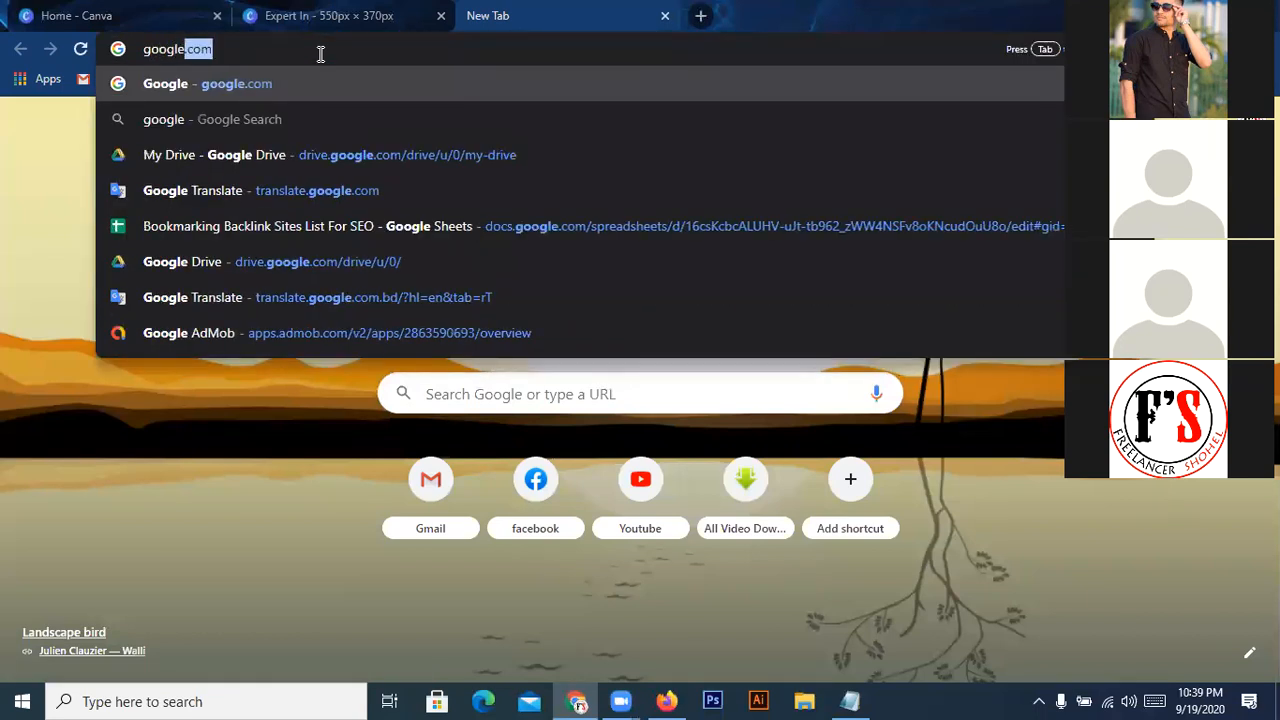
key(Return)
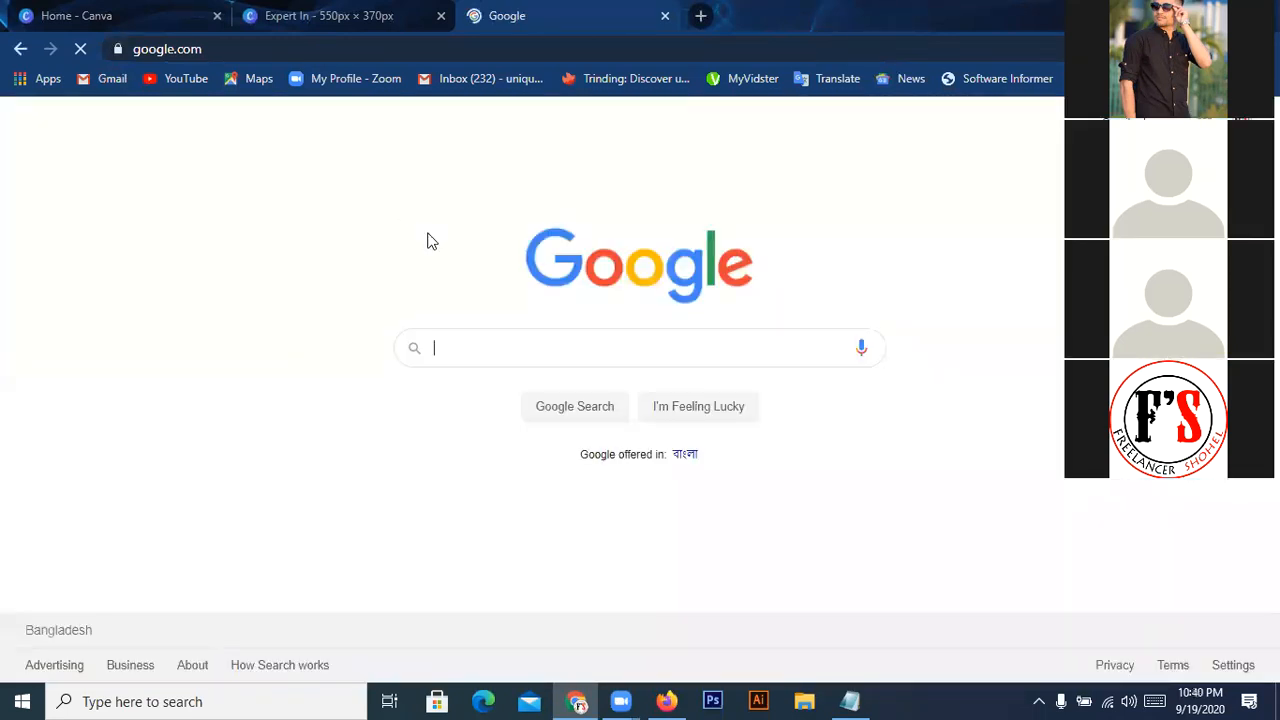
- Search Google for "social media logo"
text(social medi)
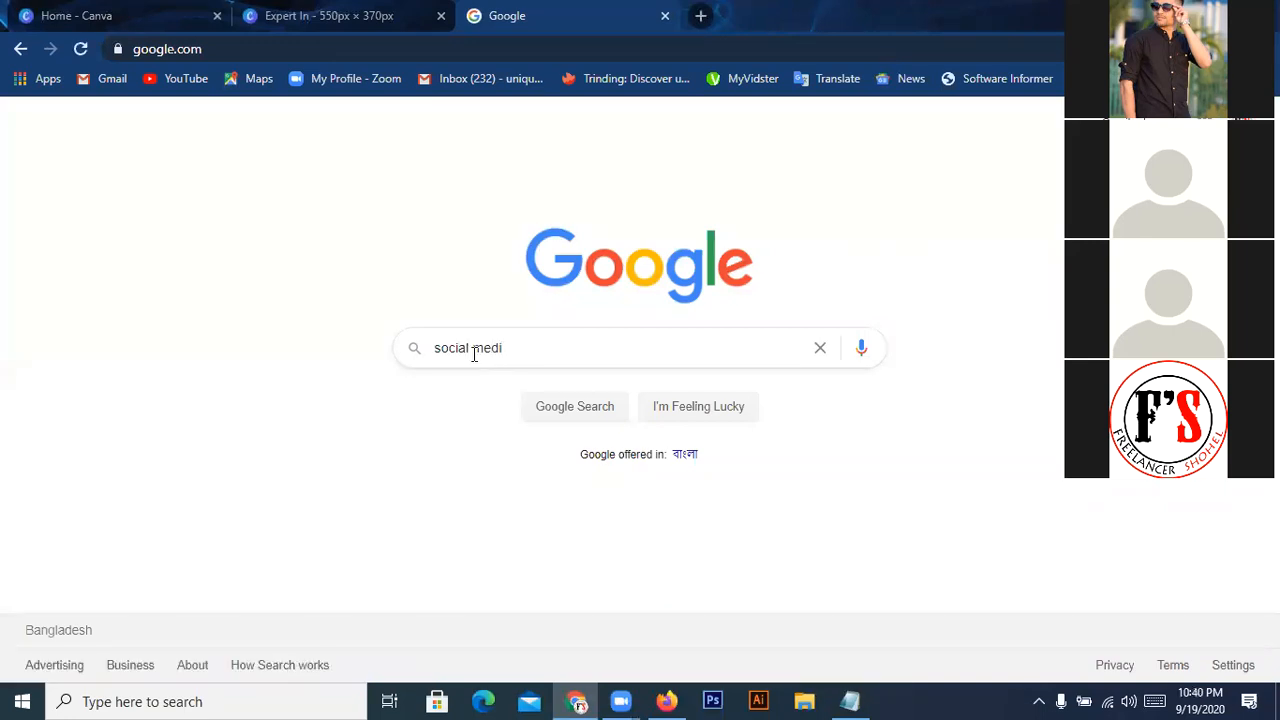
key(BackSpace)
key(BackSpace)
key(BackSpace)
text(idea lig)
key(BackSpace)
key(BackSpace)
key(BackSpace)
key(BackSpace)
key(BackSpace)
text(edia logo)
key(Return)
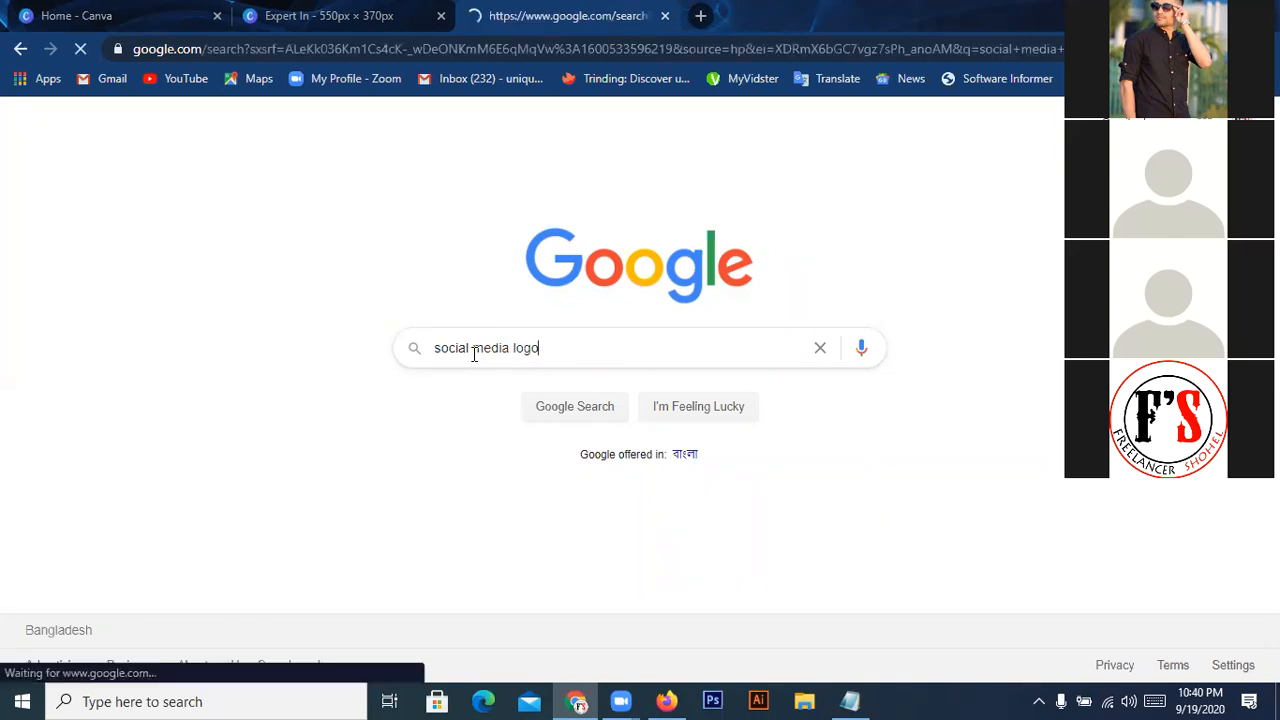
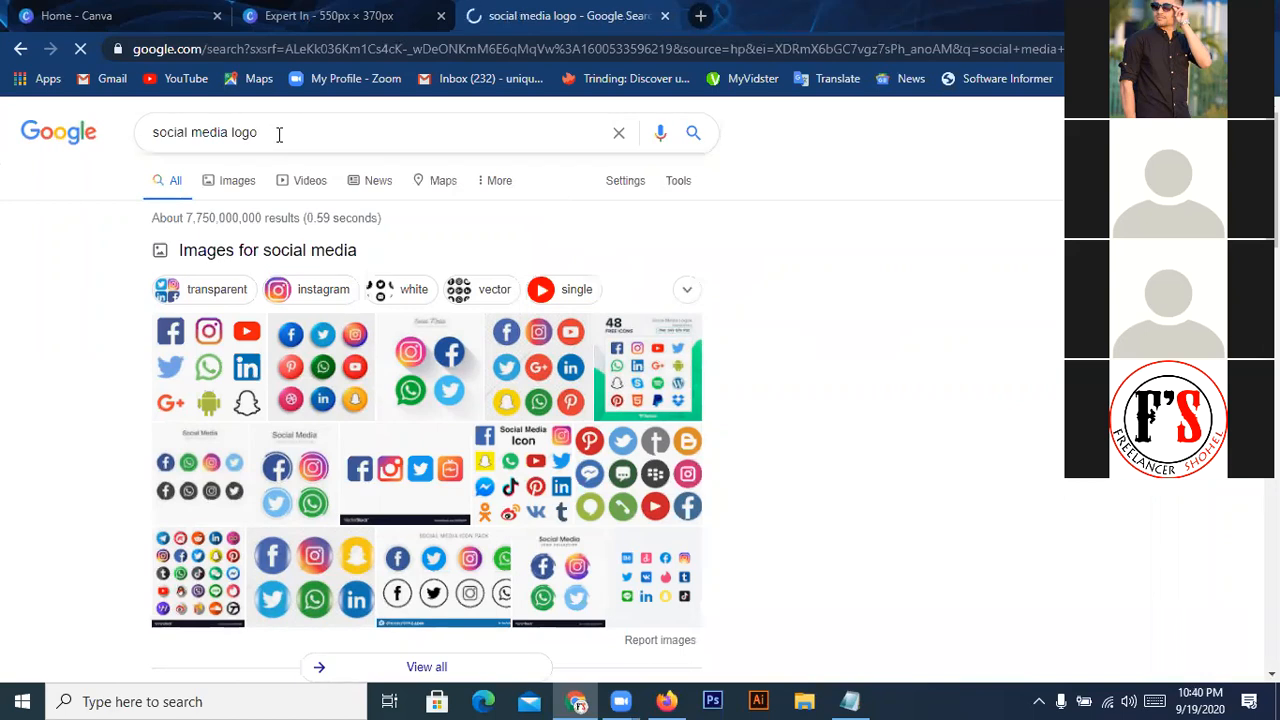
- Refine the search to "social media logo png" and show the image results
text(png)
key(Return)
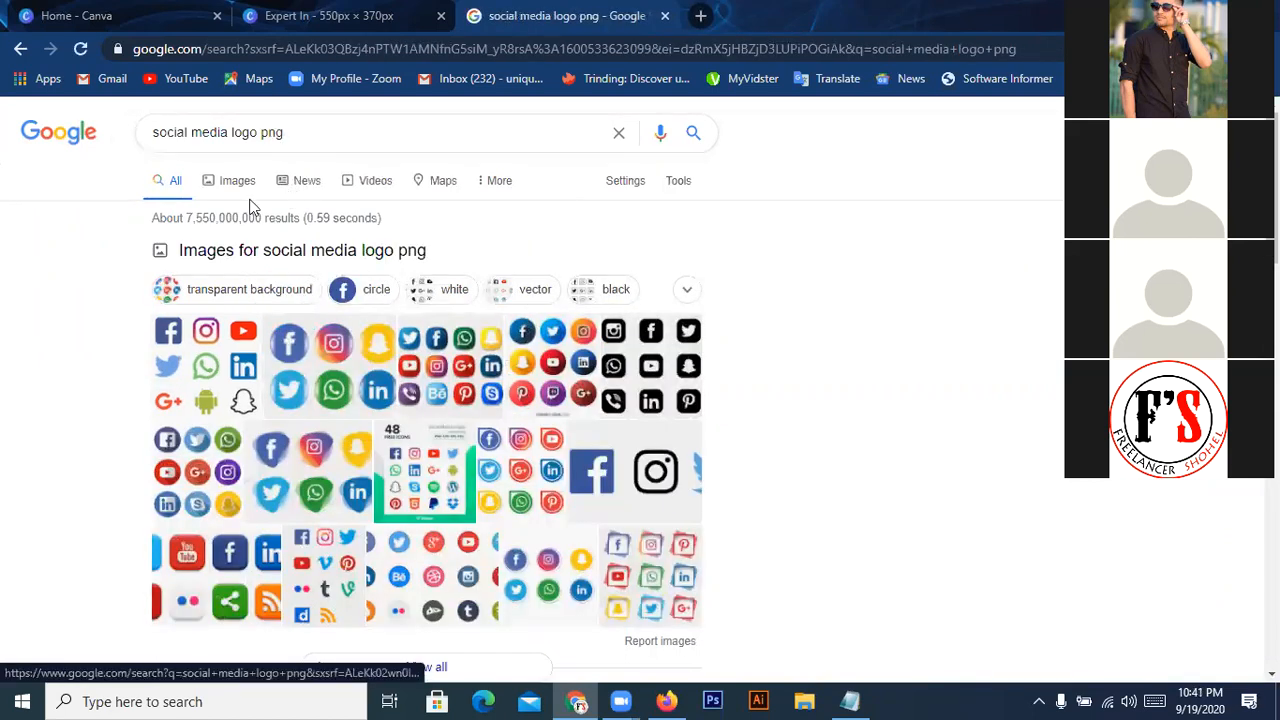
click(222, 184)
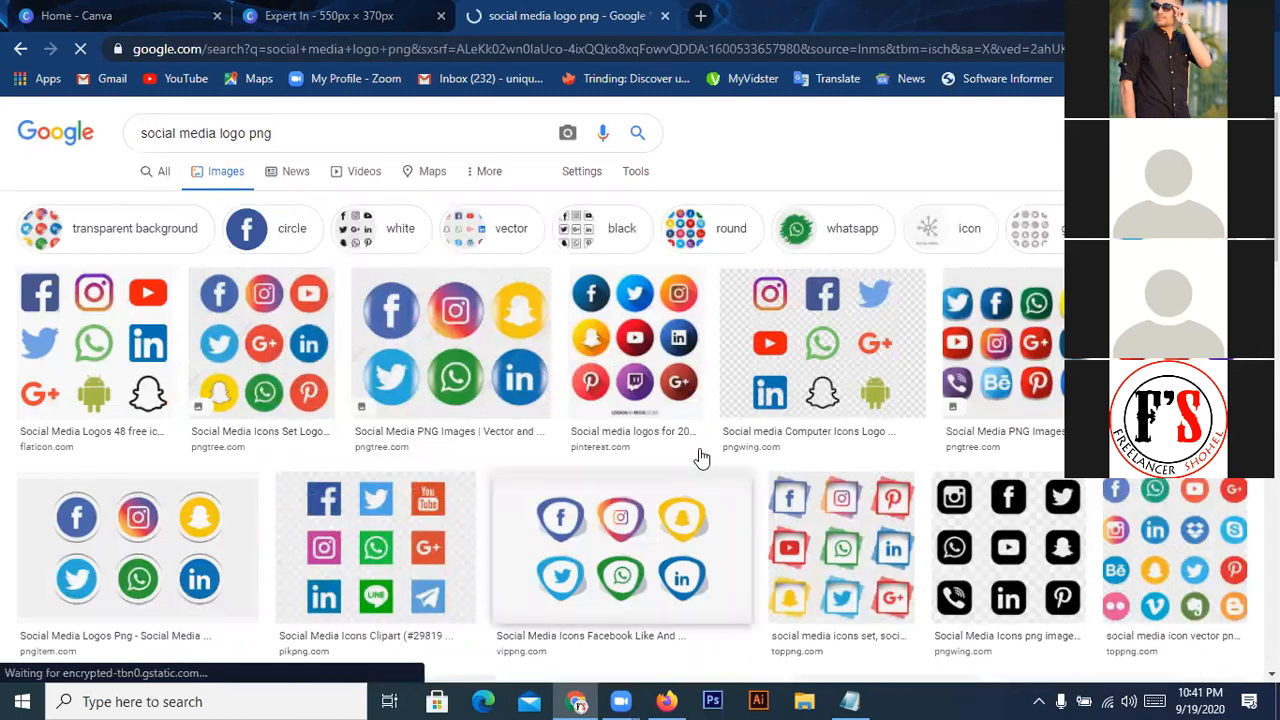
- Look through the social media logo images and preview several icon clusters as candidates for the gig photo
scroll(702, 458, down, 1)
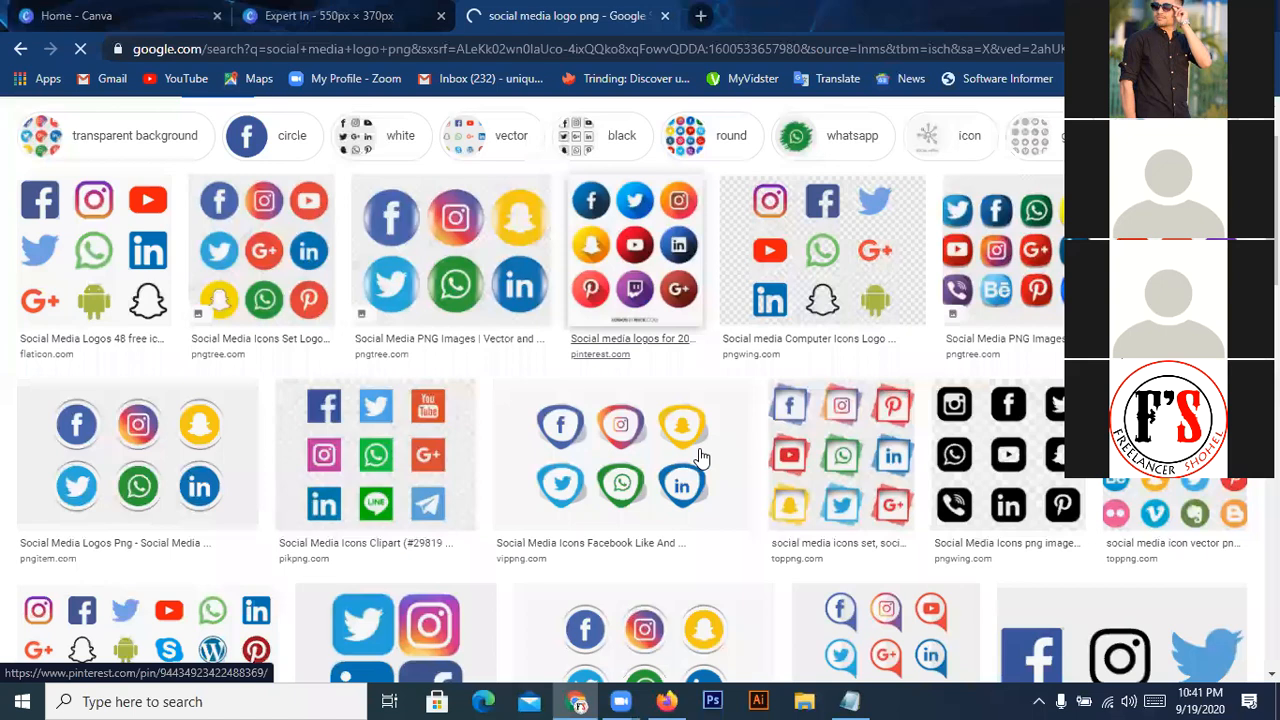
scroll(702, 458, down, 1)
scroll(702, 458, down, 1)
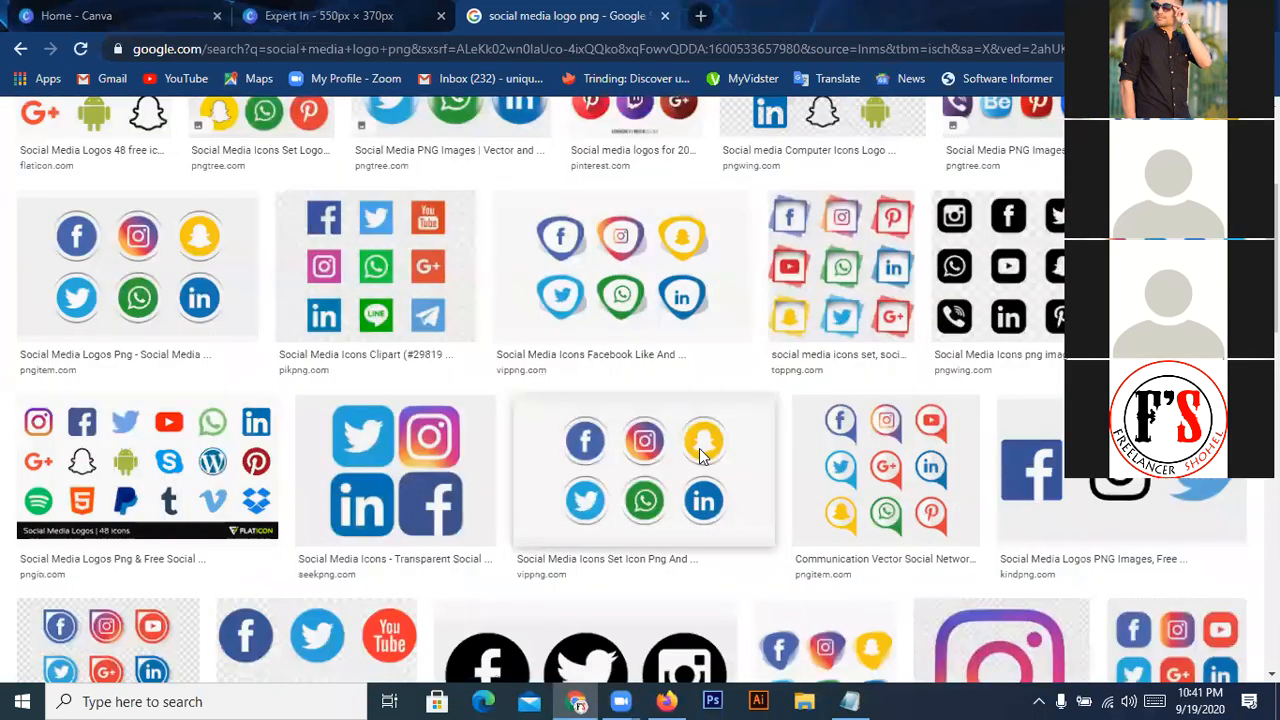
scroll(702, 458, down, 2)
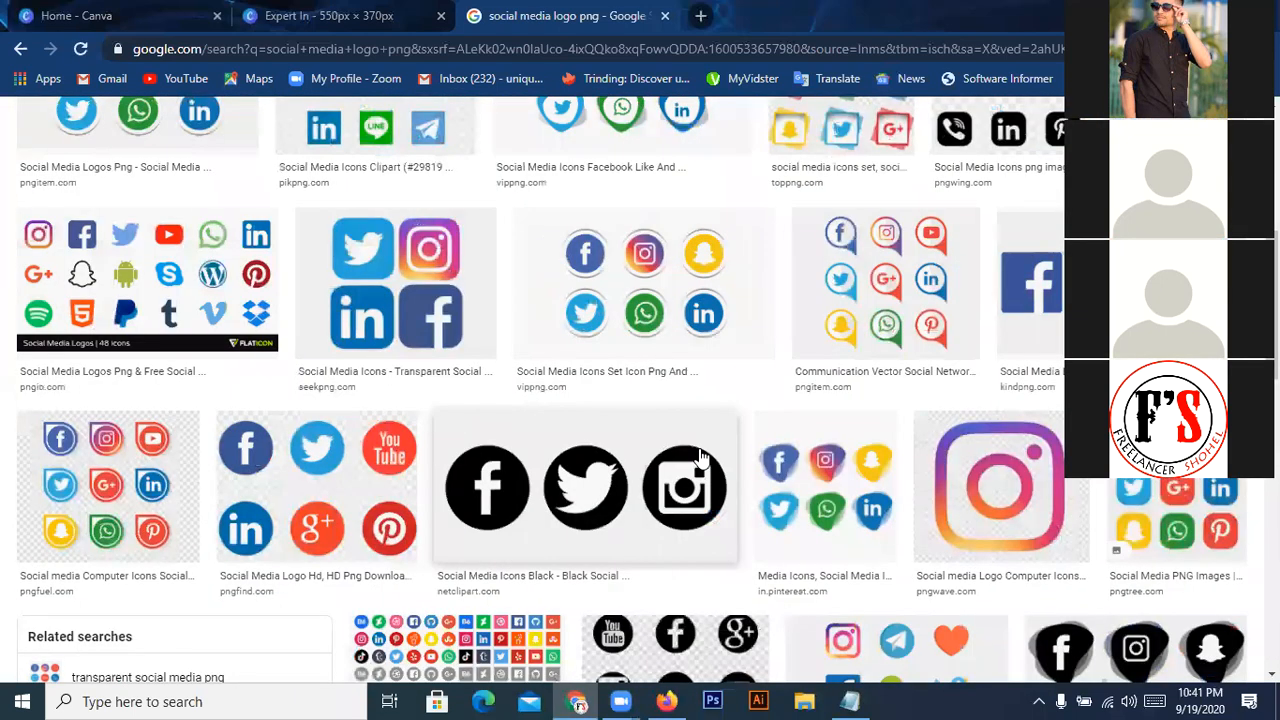
scroll(702, 458, down, 2)
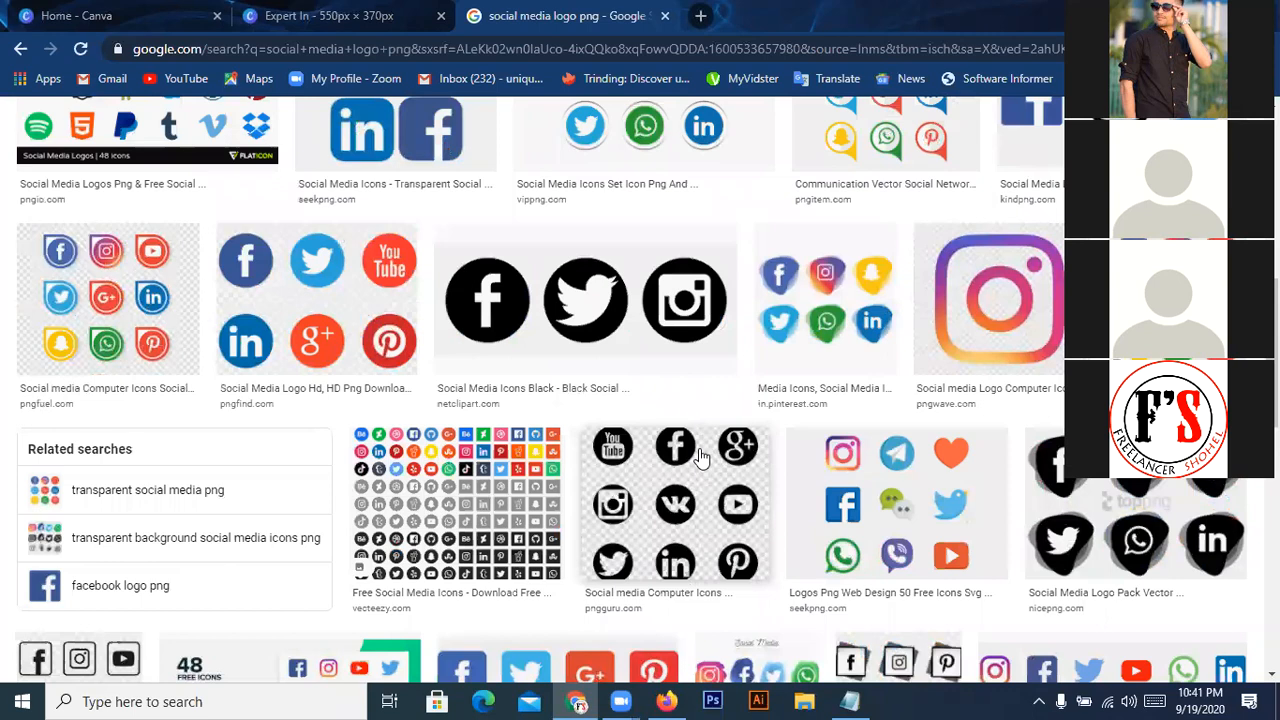
scroll(702, 456, down, 4)
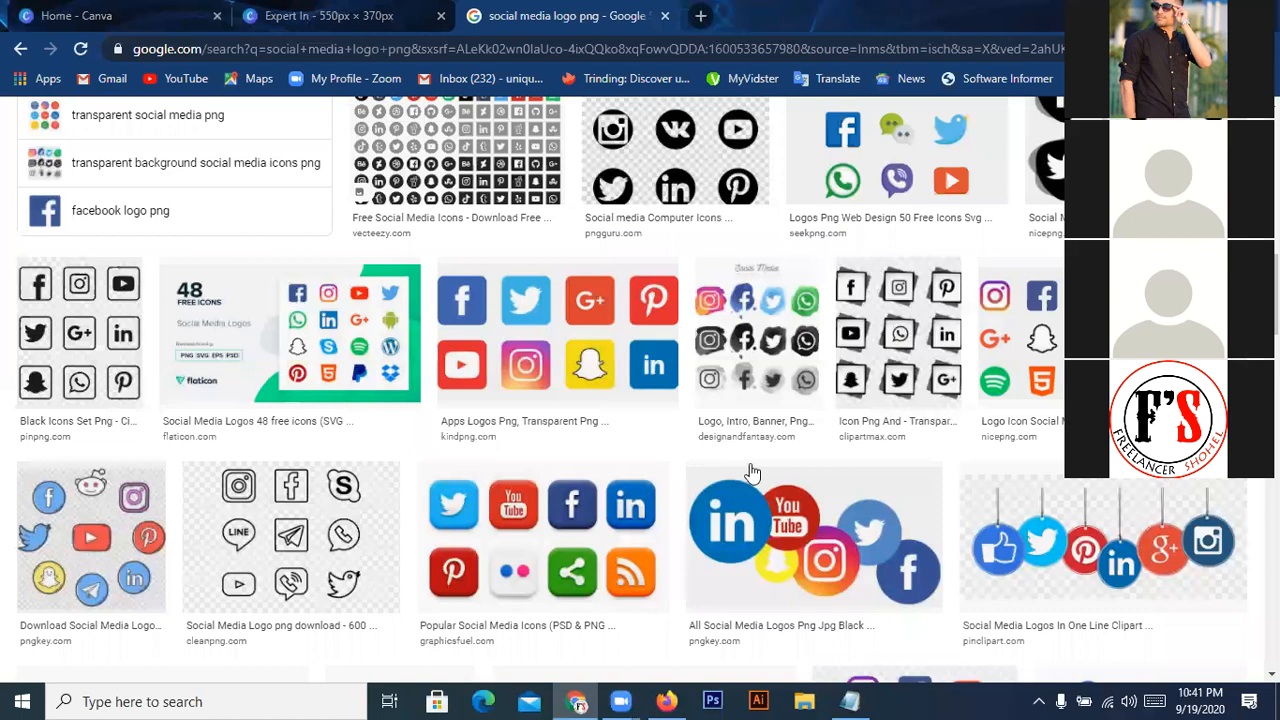
click(813, 537)
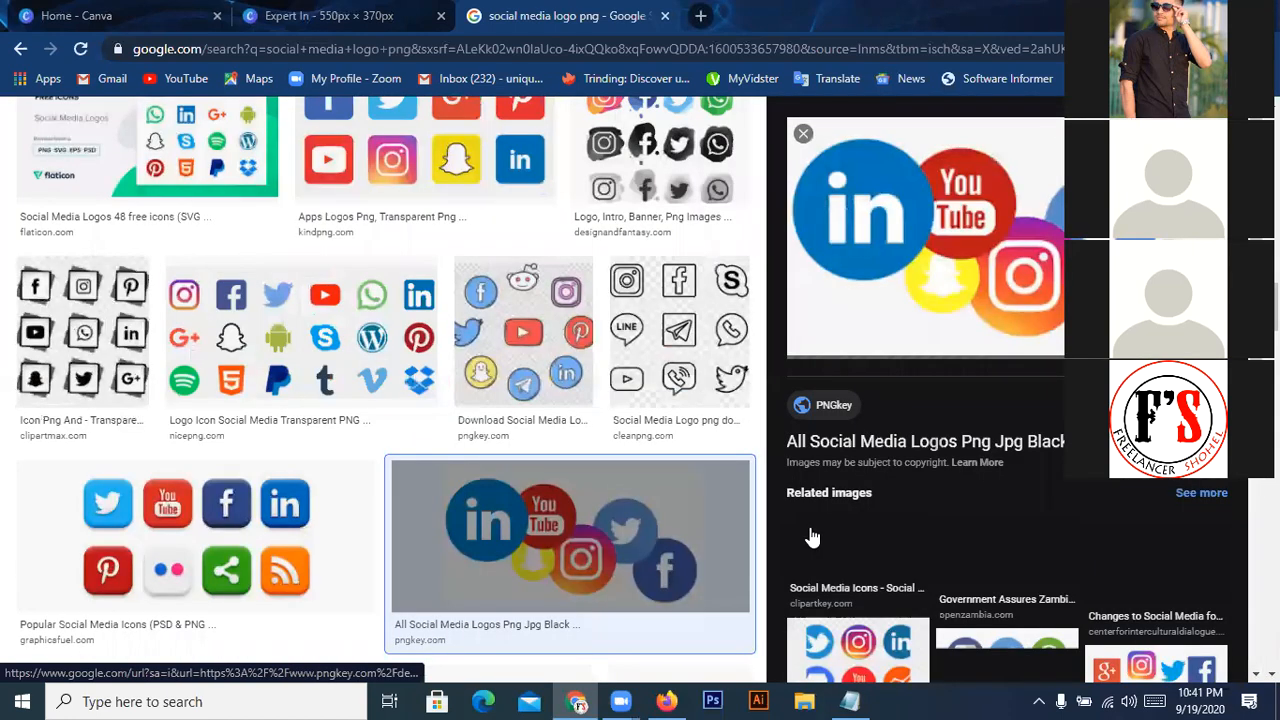
right_click(901, 358)
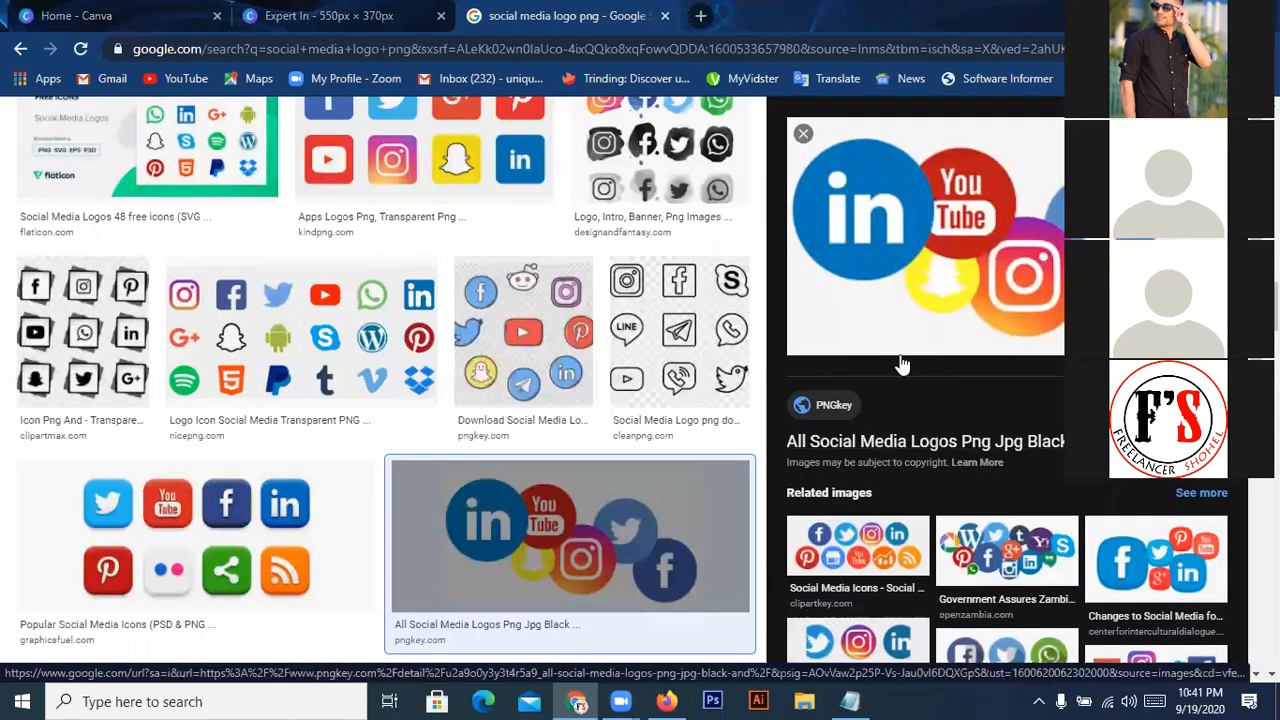
click(845, 537)
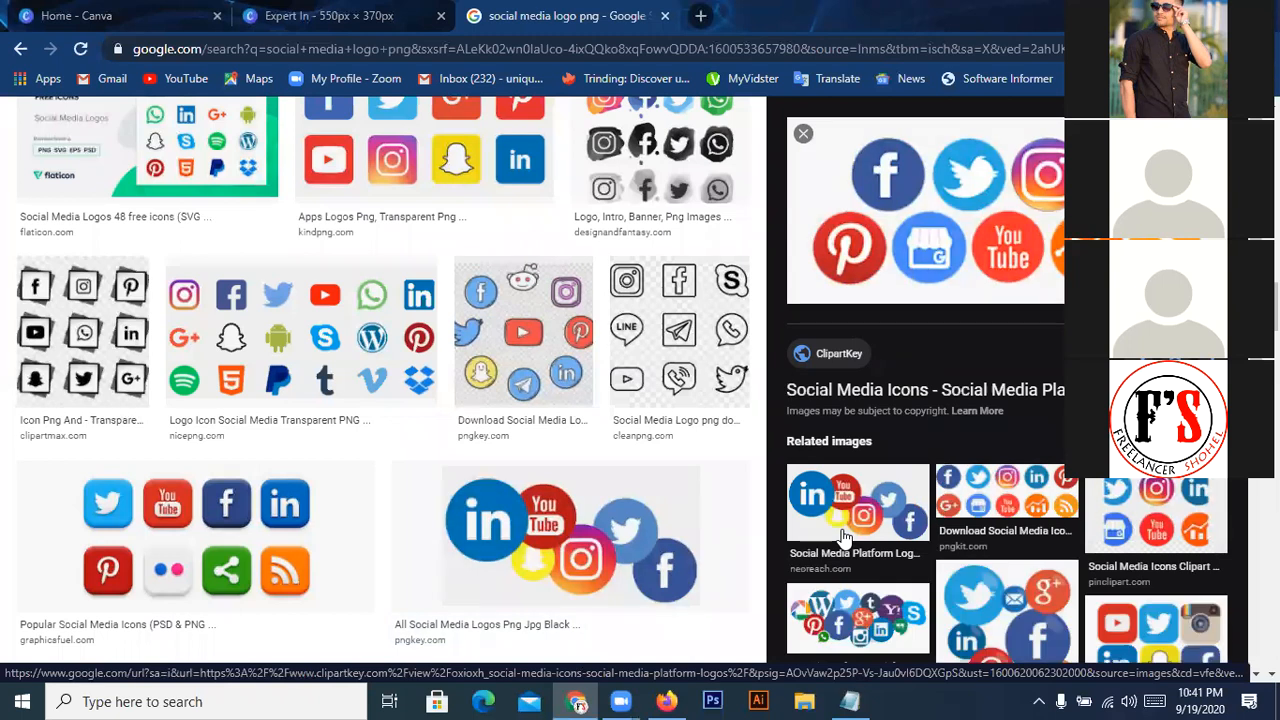
click(860, 617)
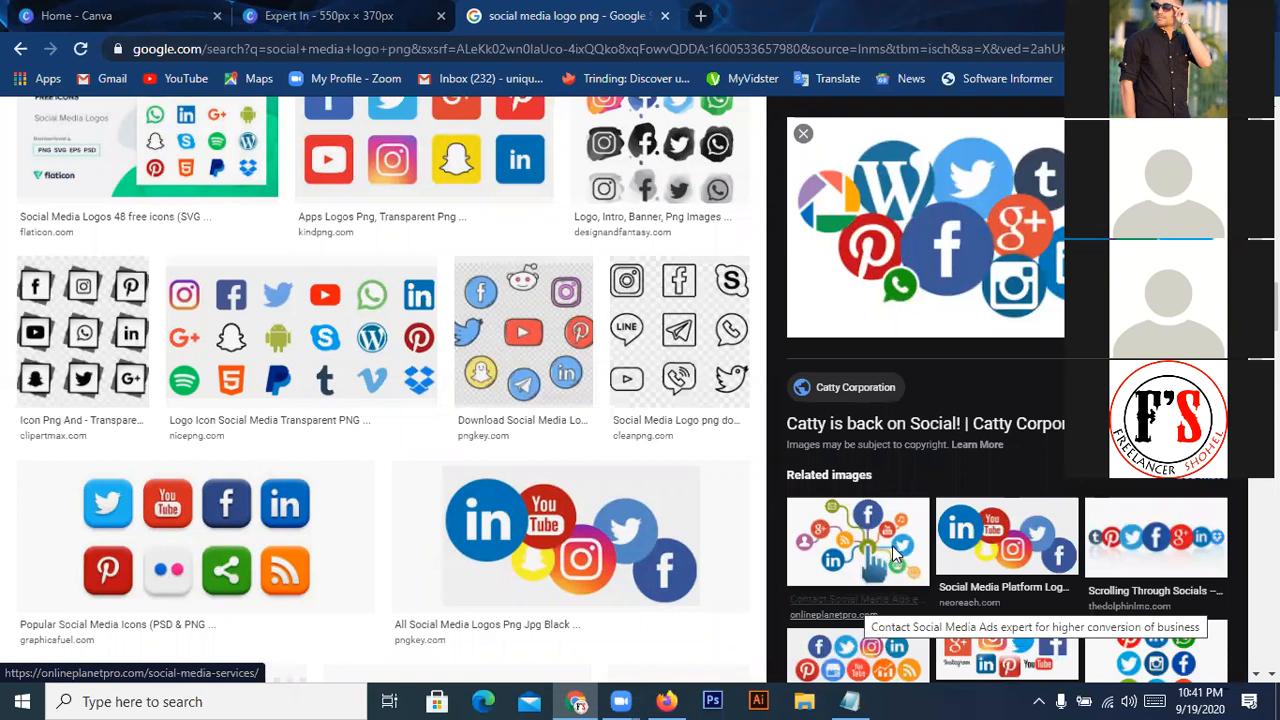
- Open the image of a hand pointer linked to social media icons at full size and save it to the Desktop as social-media PNG
click(895, 555)
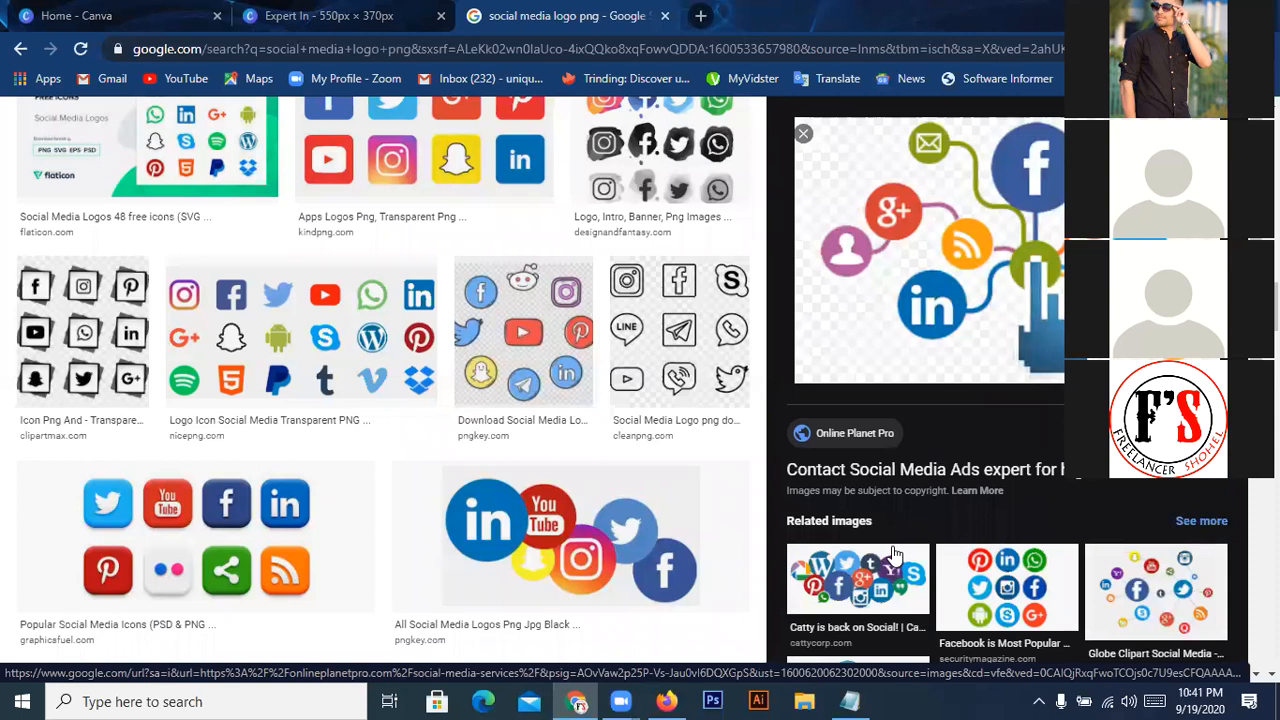
right_click(1049, 258)
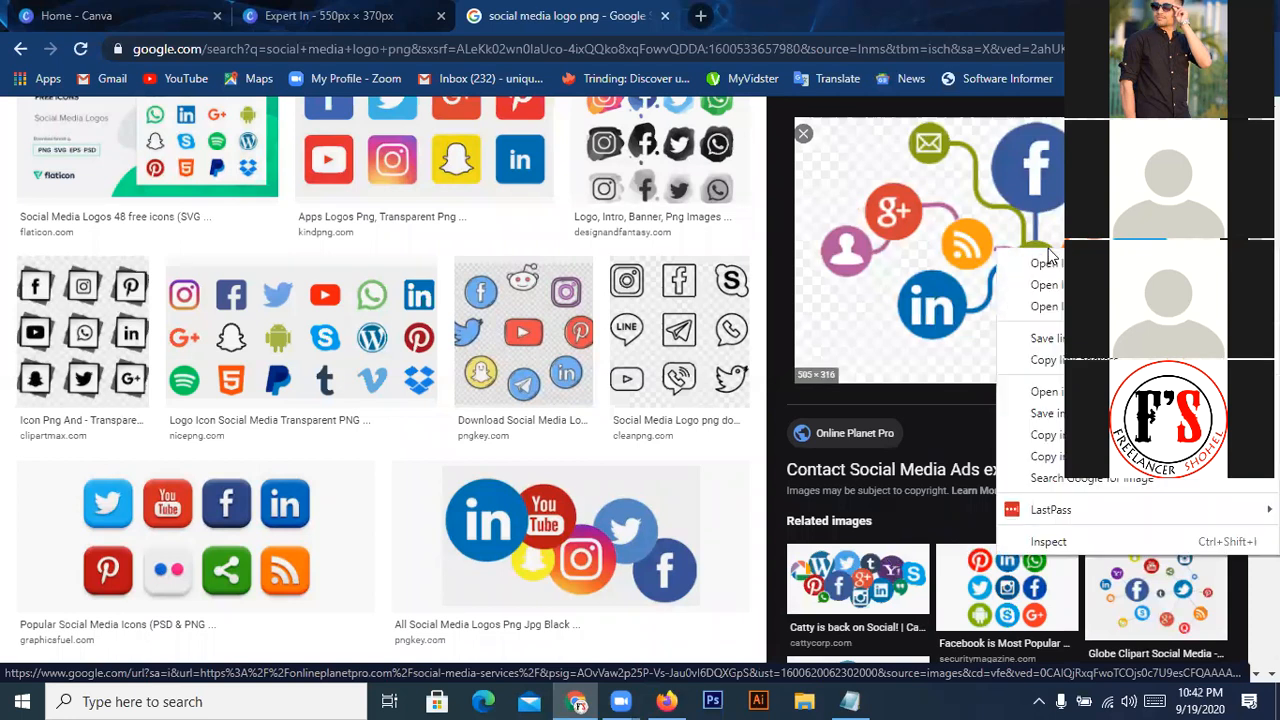
click(1057, 392)
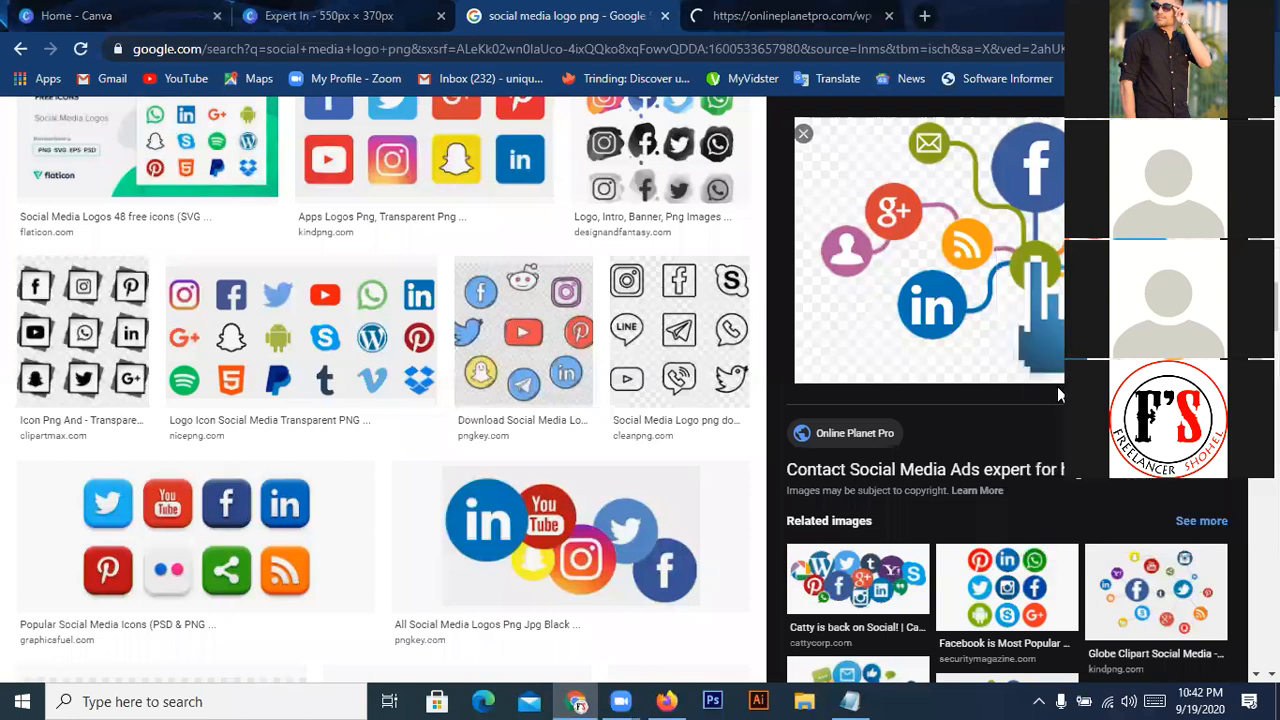
click(745, 17)
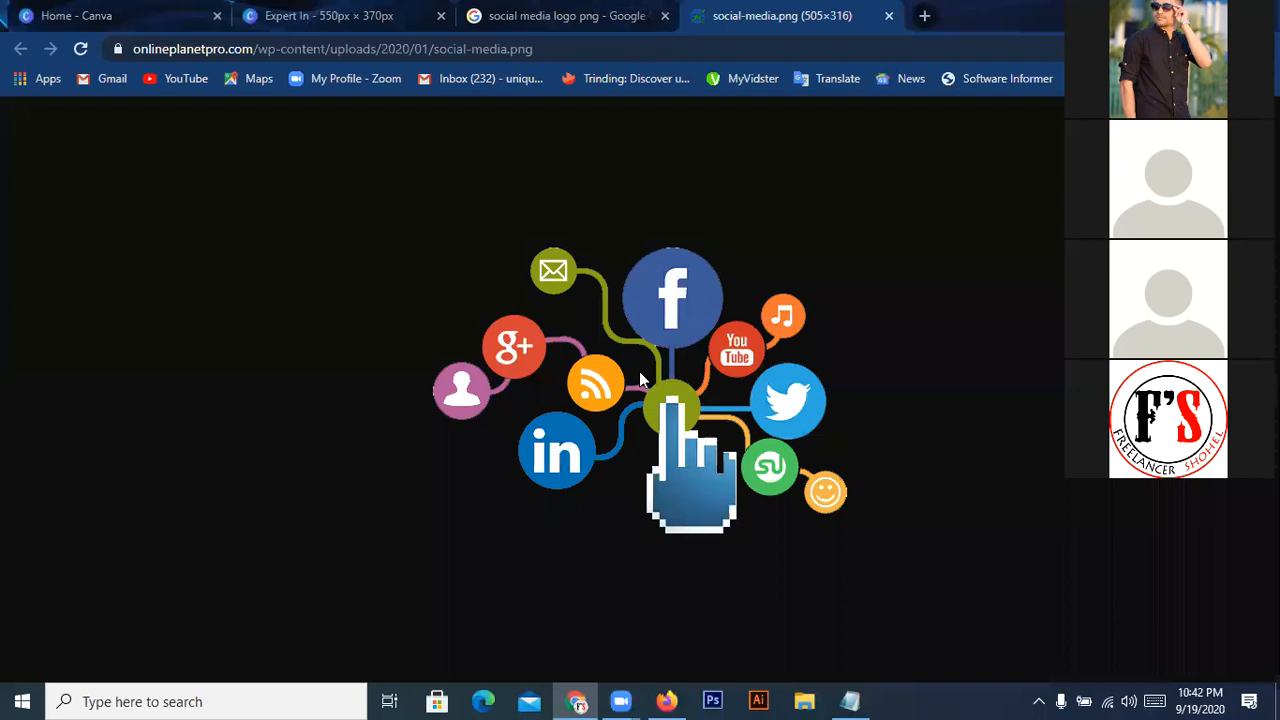
right_click(641, 379)
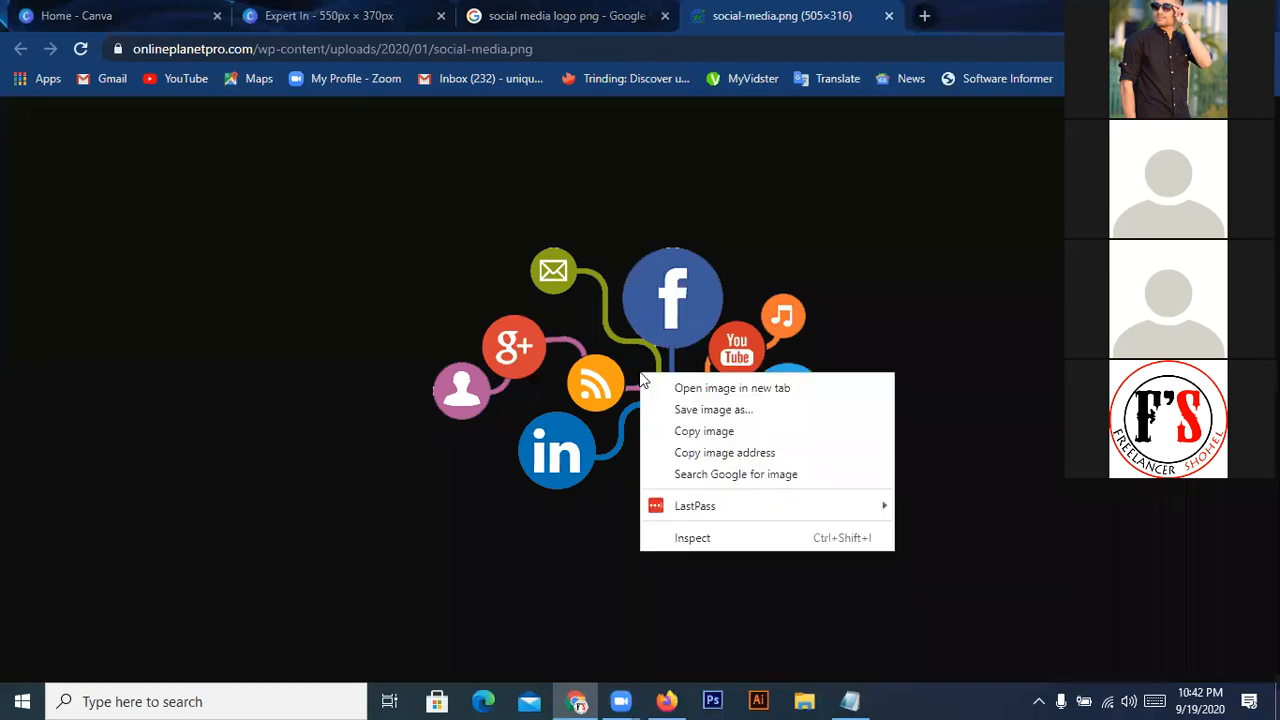
click(676, 410)
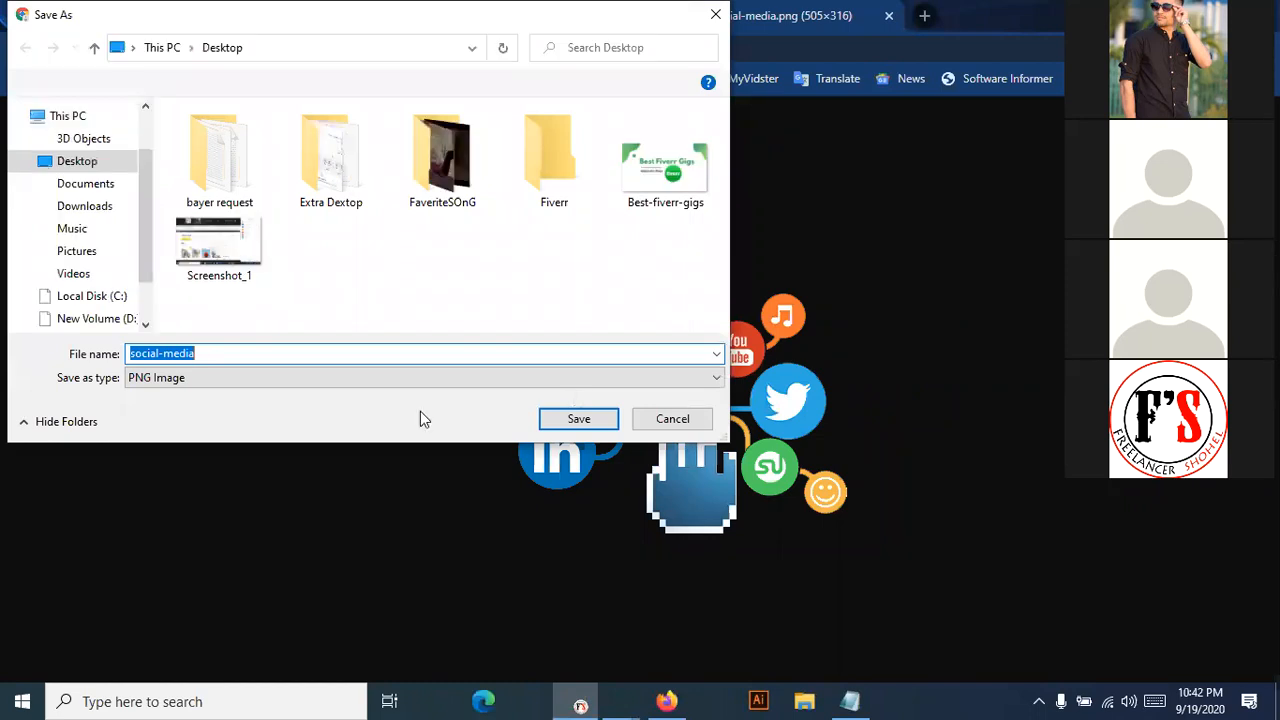
click(562, 418)
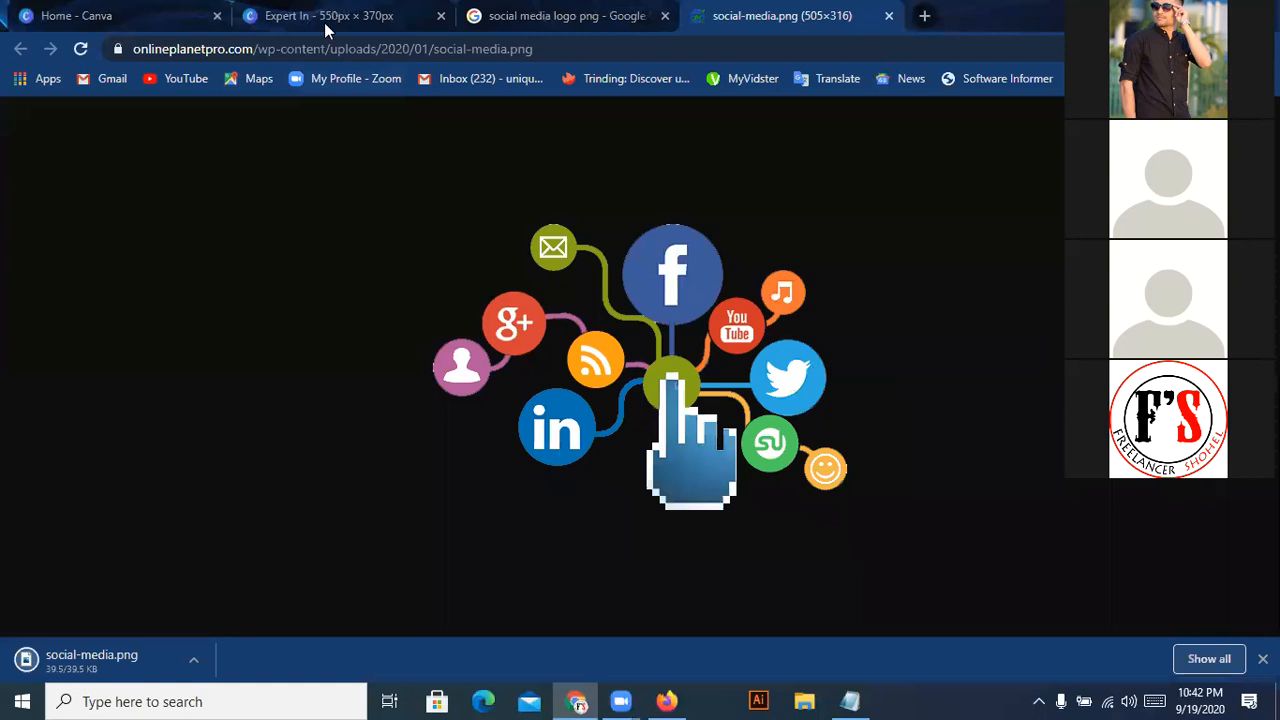
- Return to the 550 × 370 px Canva design, upload social-media from the Desktop and add it to the design
click(328, 16)
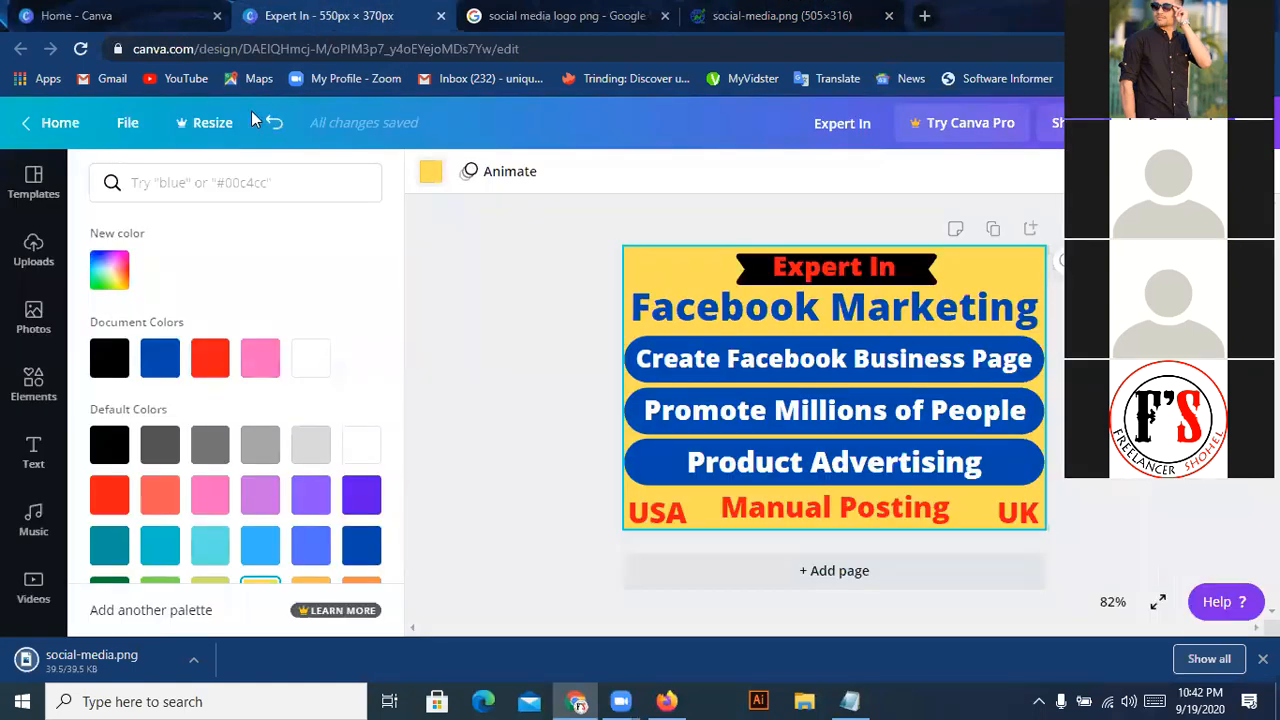
click(34, 262)
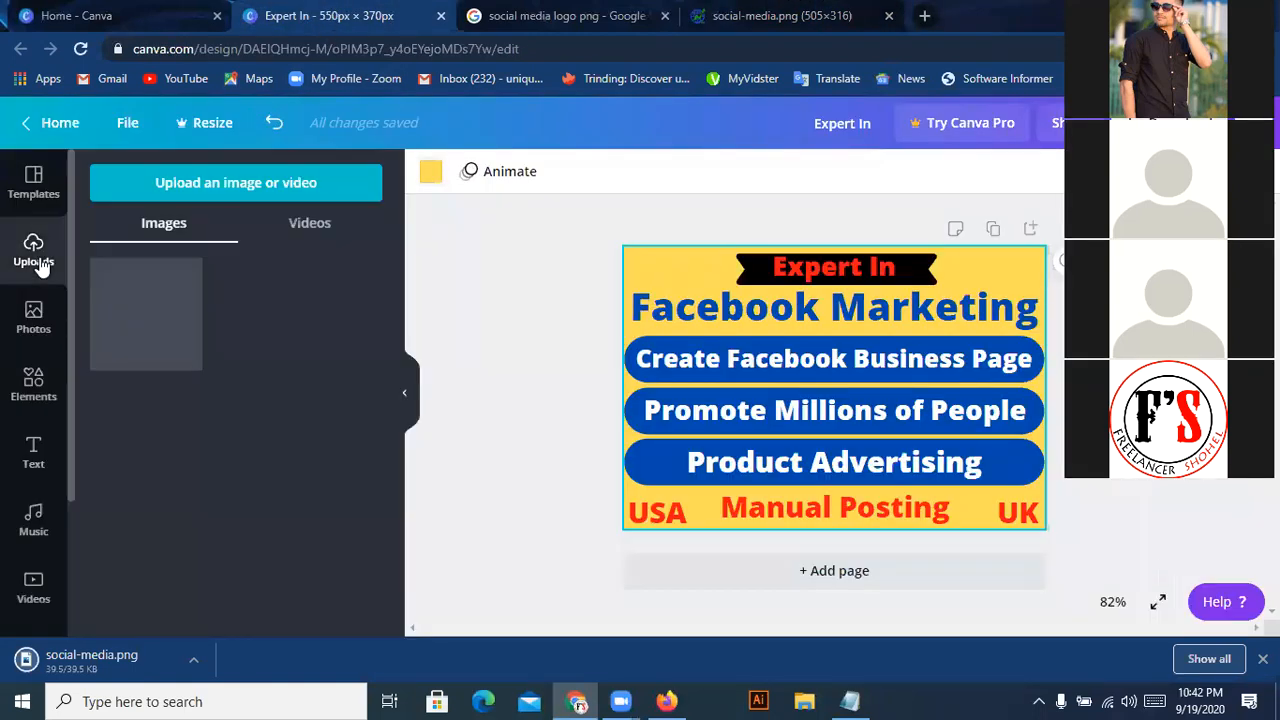
click(186, 186)
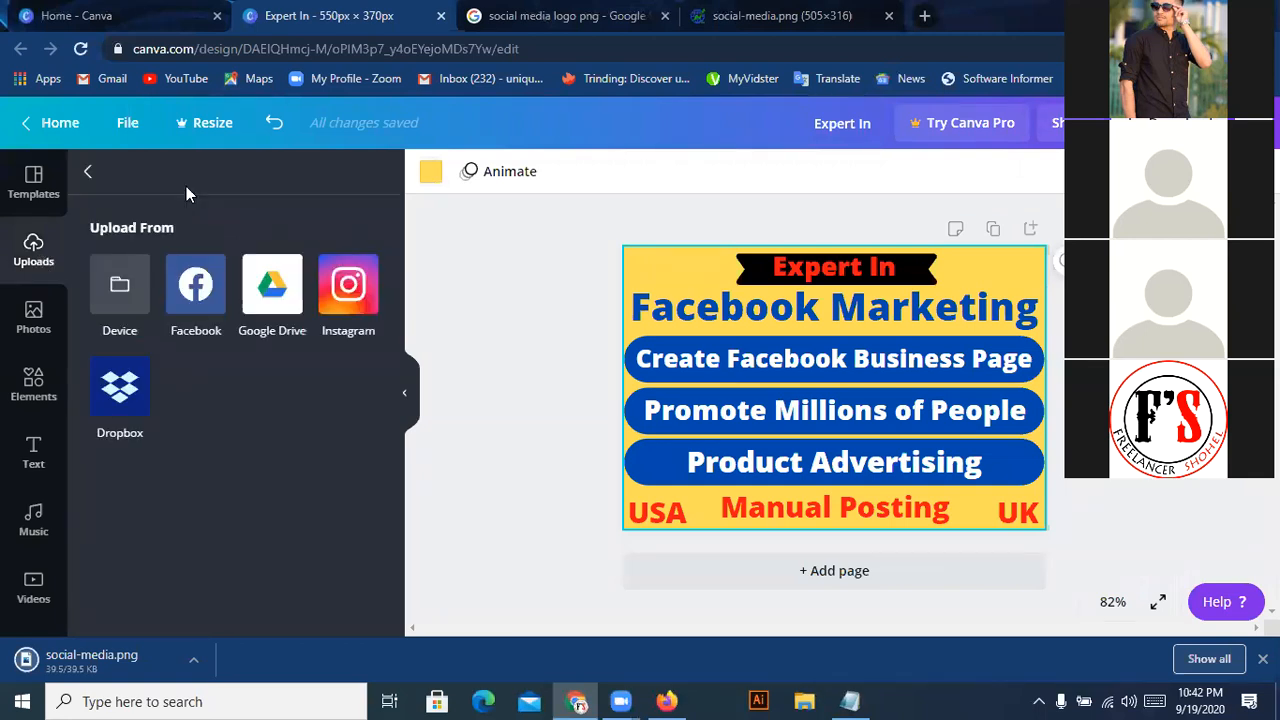
click(115, 293)
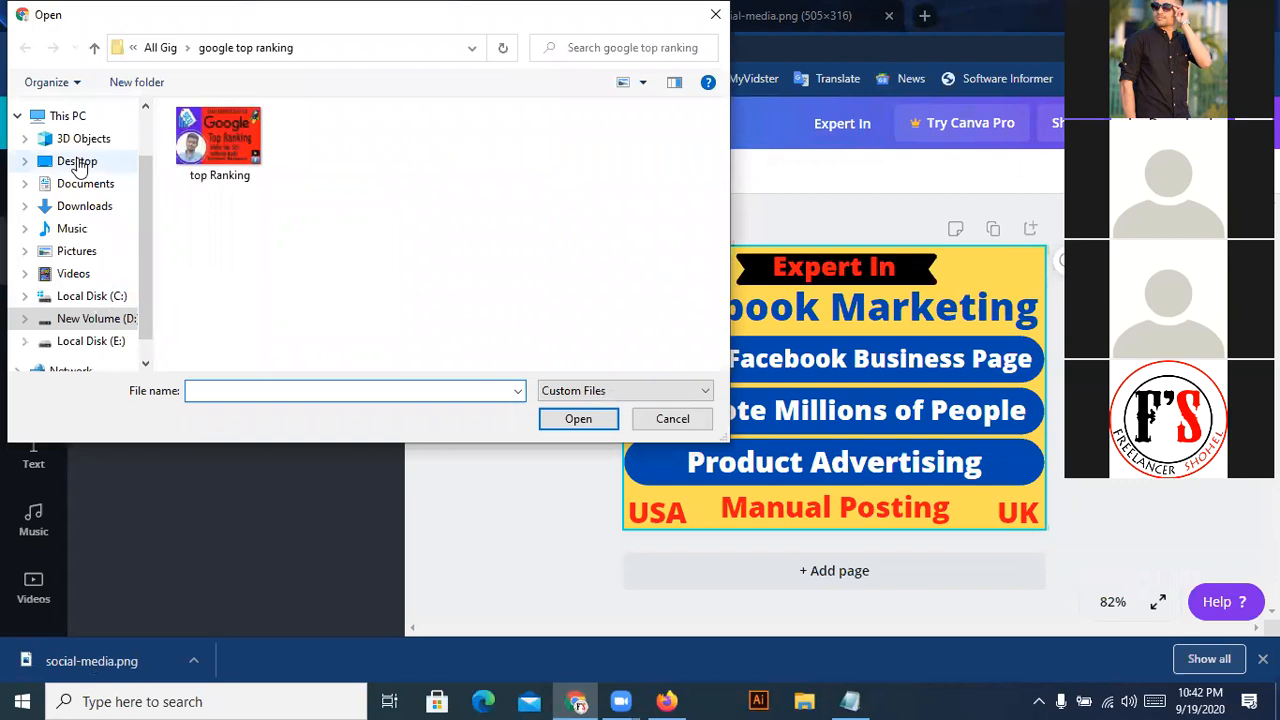
click(78, 162)
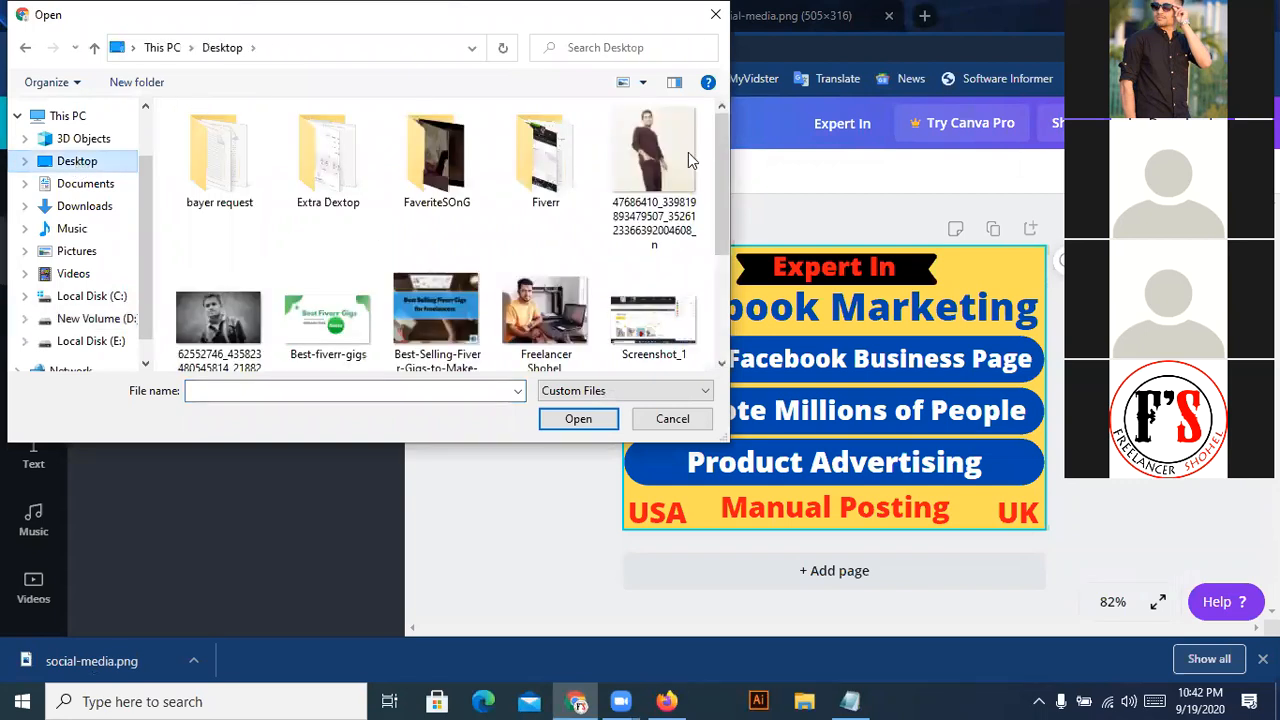
scroll(714, 208, down, 3)
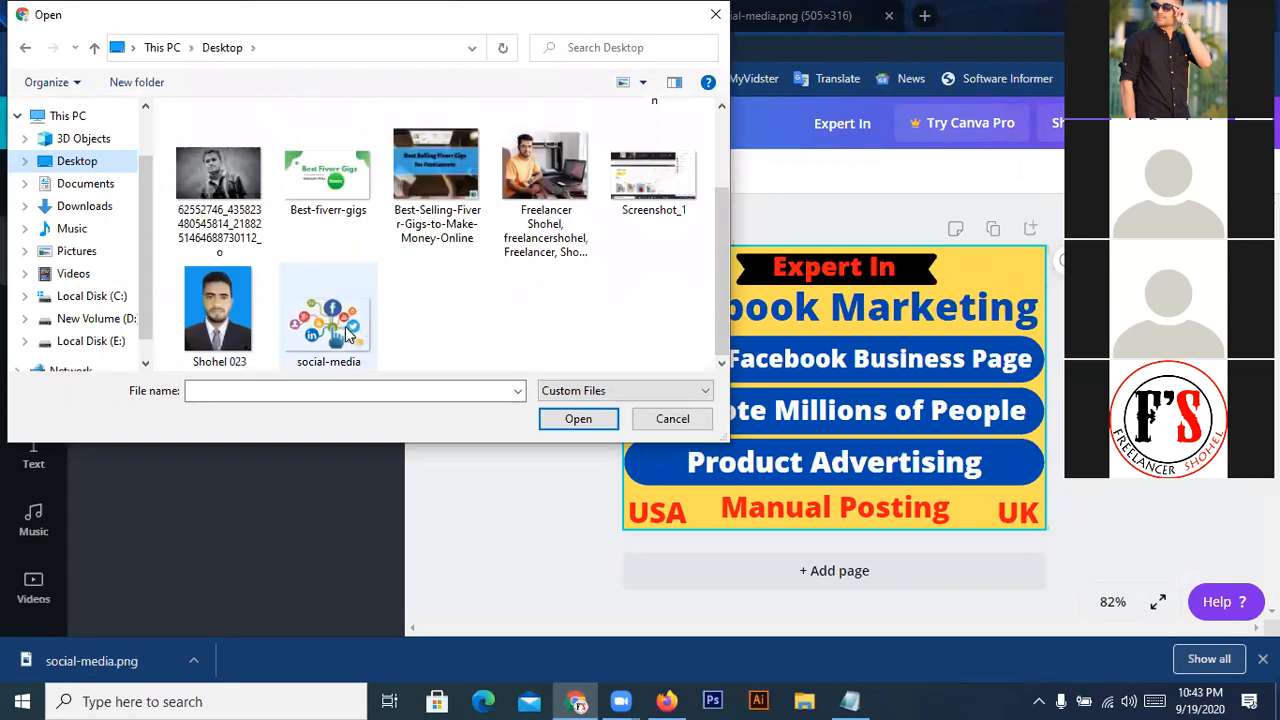
click(349, 333)
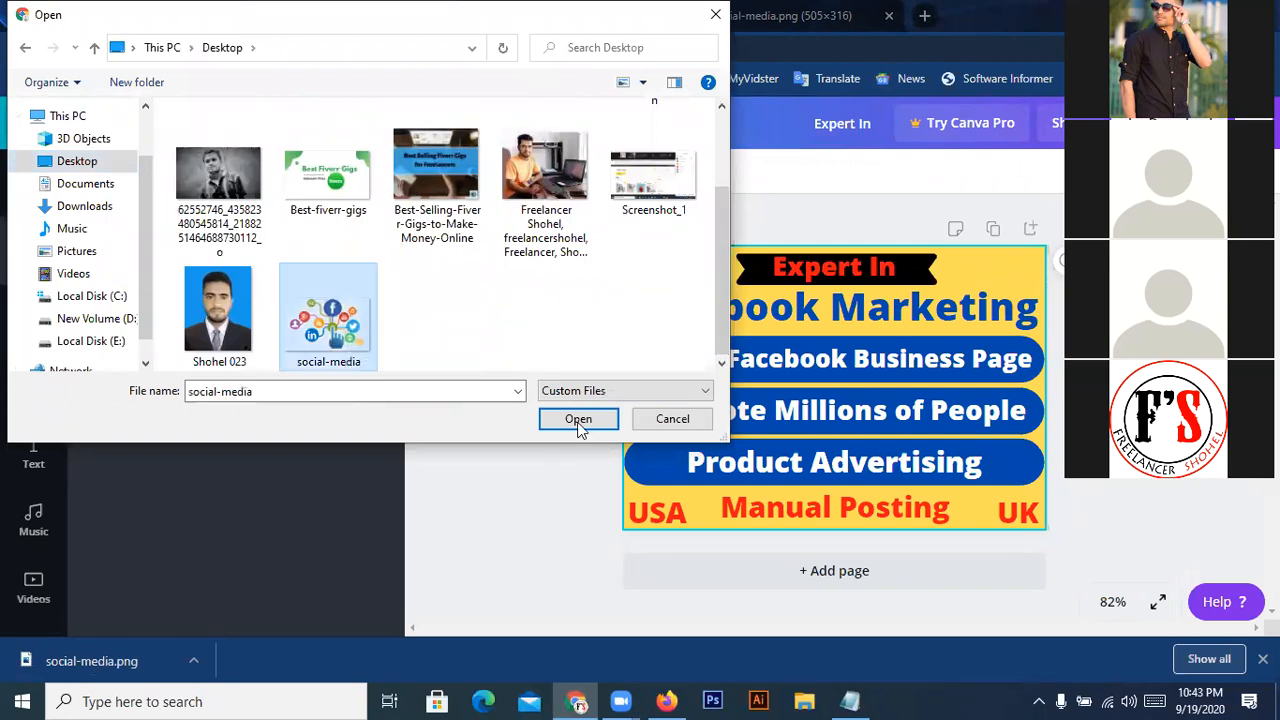
click(578, 420)
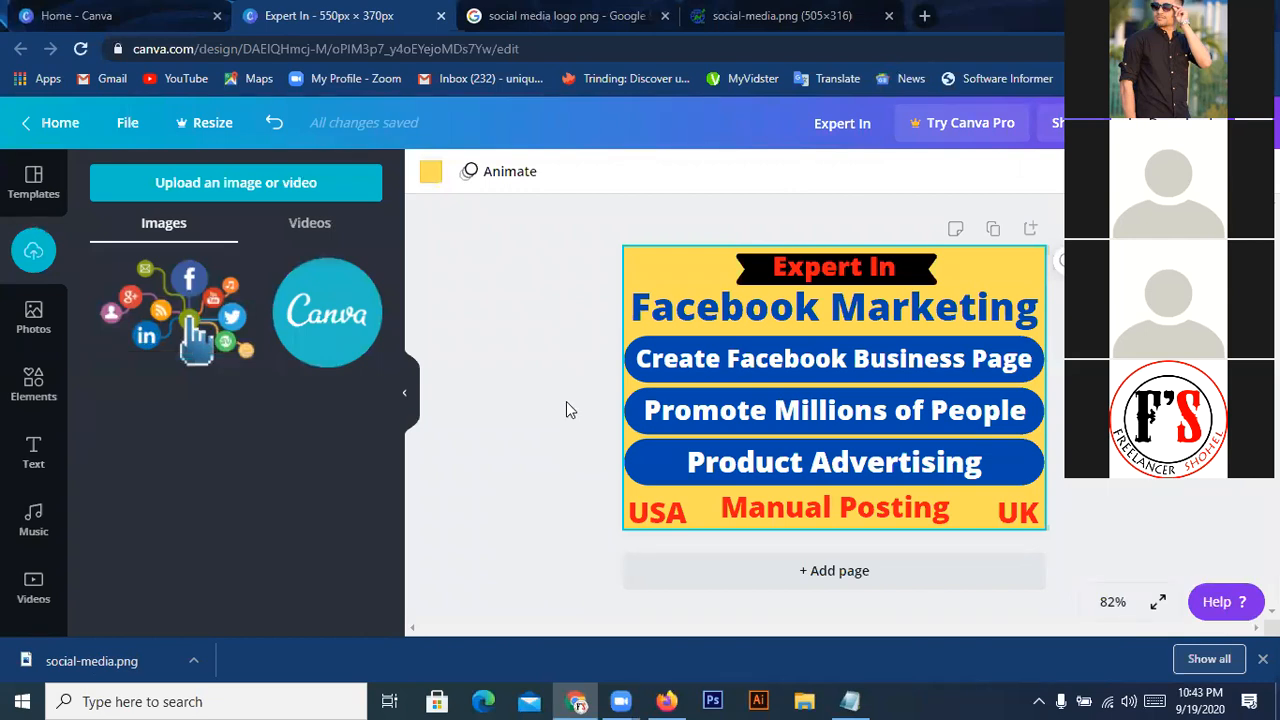
click(170, 326)
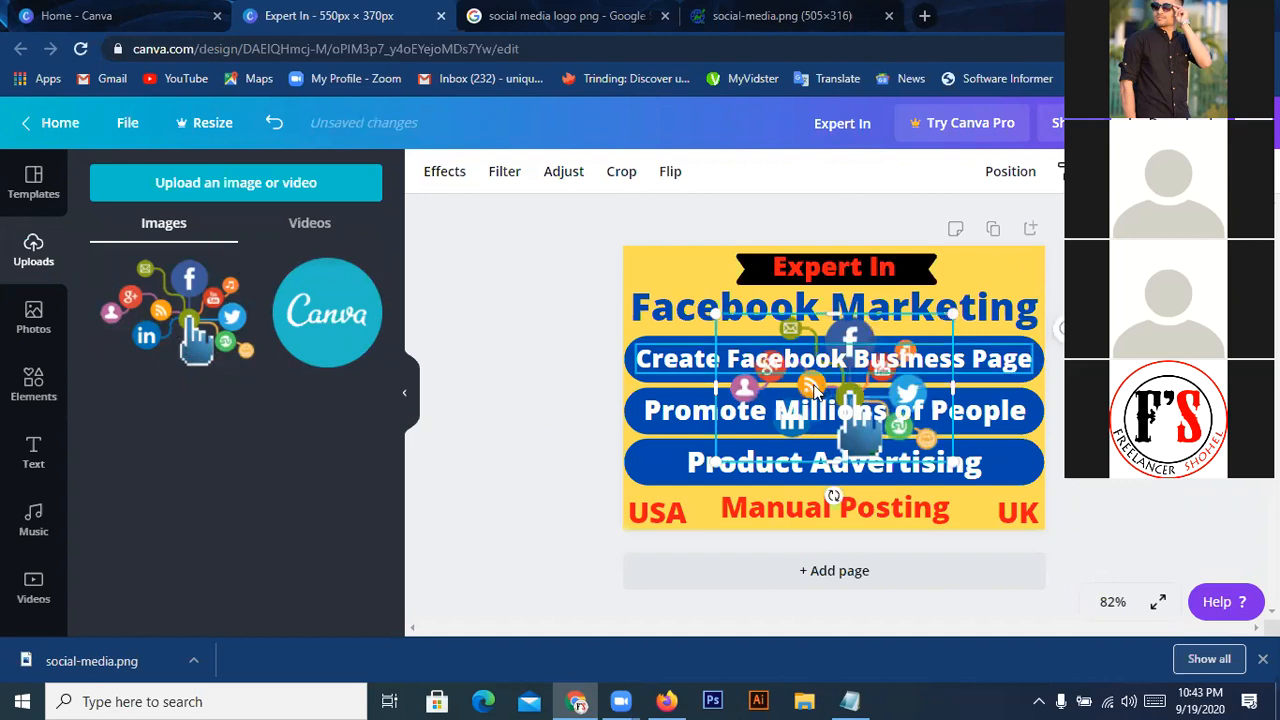
- Undo the last move of the Facebook Marketing heading
click(893, 449)
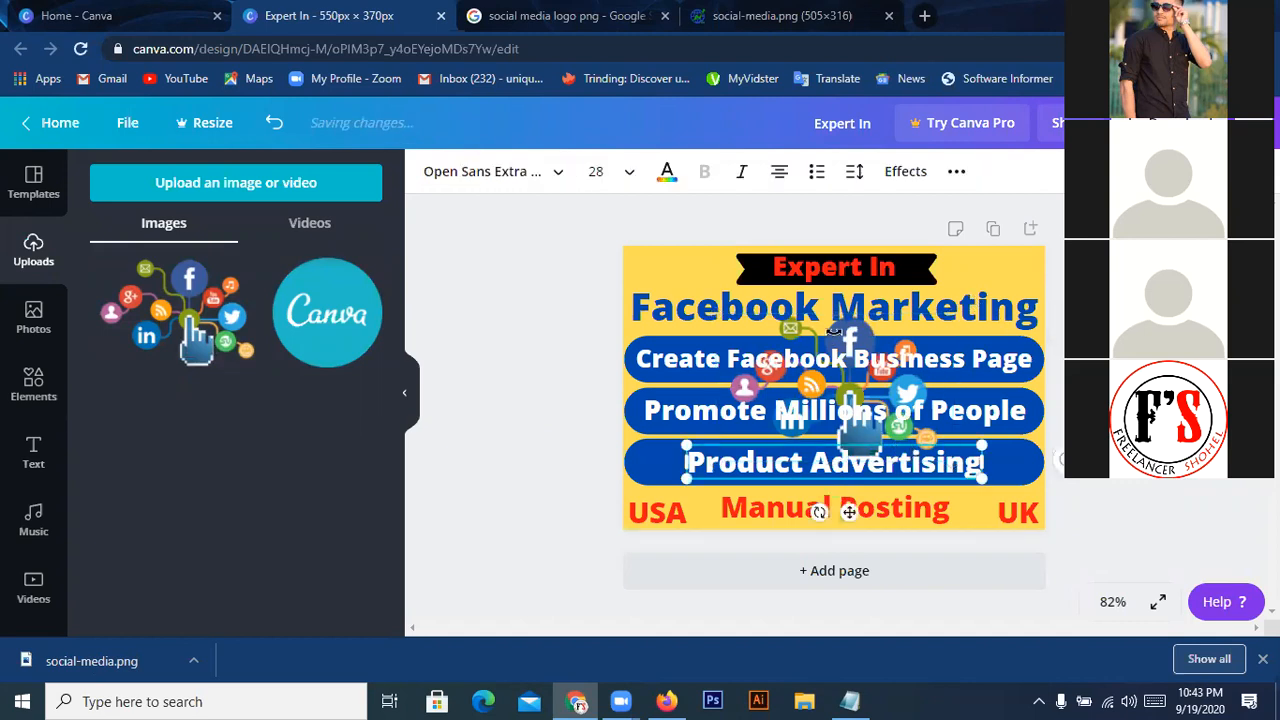
key(ctrl+z)
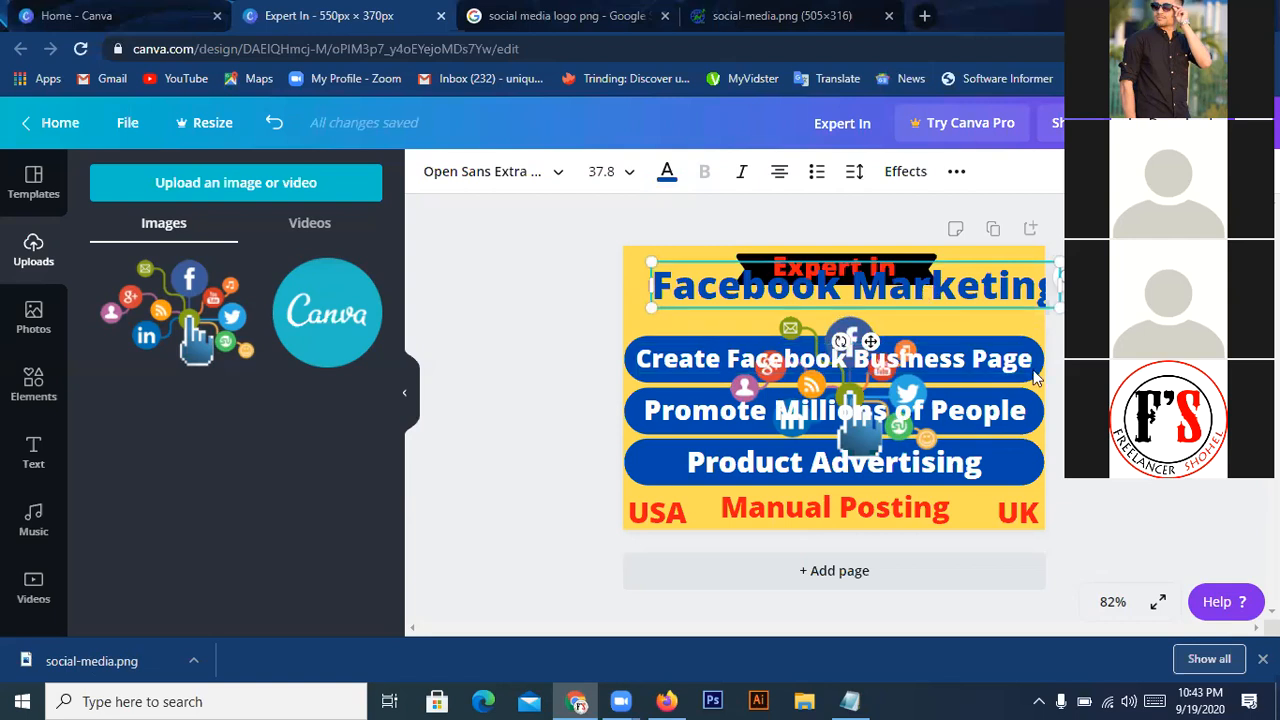
key(ctrl+z)
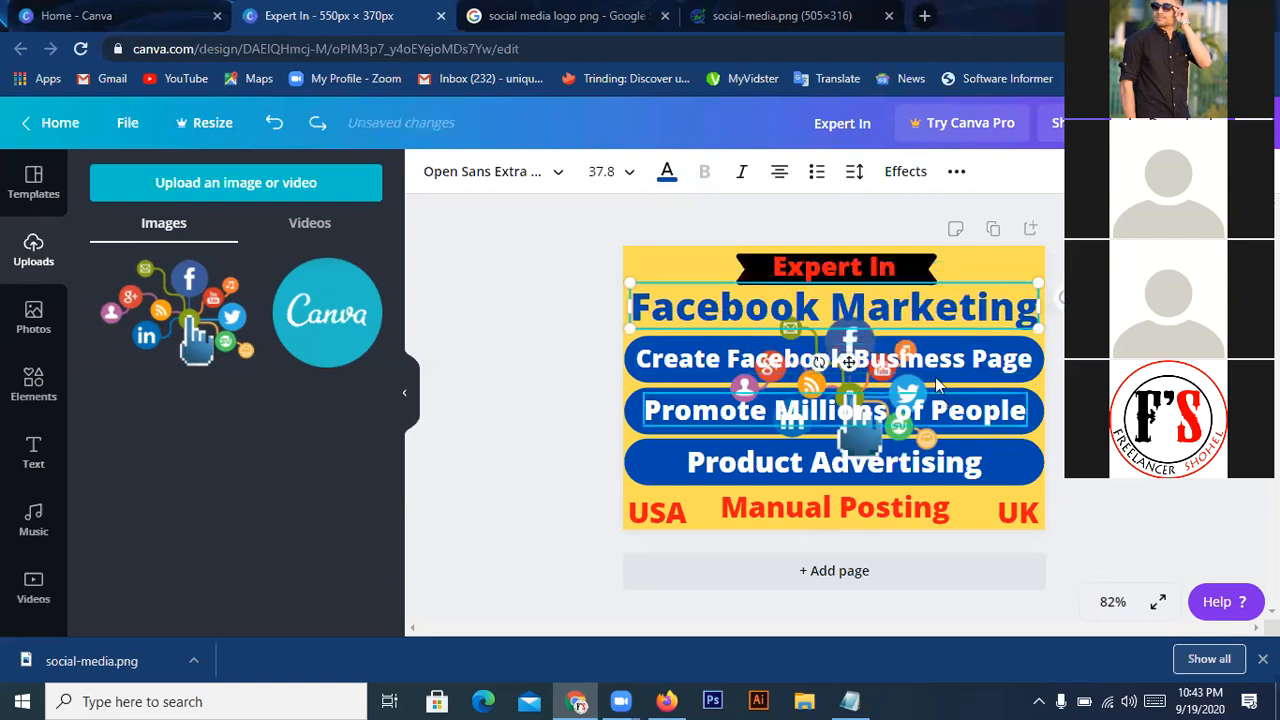
- Shrink the social media image to a small icon and place it in the design's upper-left corner beside the Expert In banner
click(948, 382)
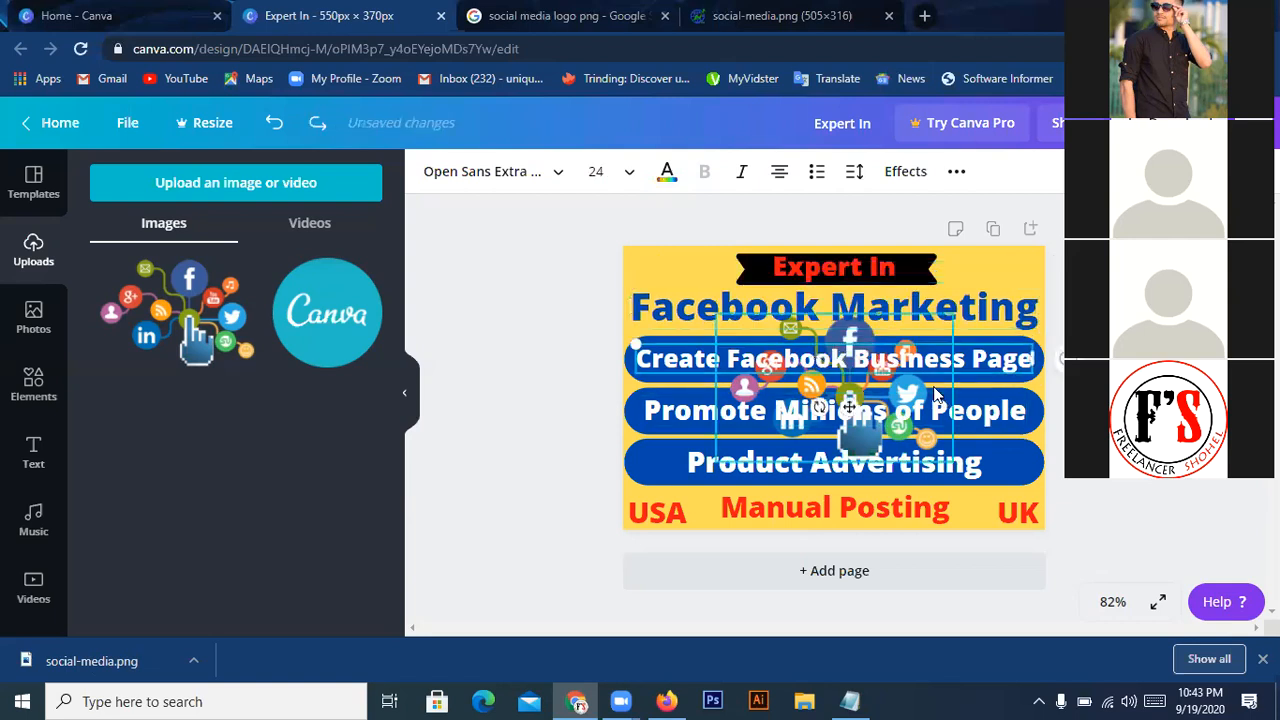
click(880, 388)
drag(893, 344, 958, 250)
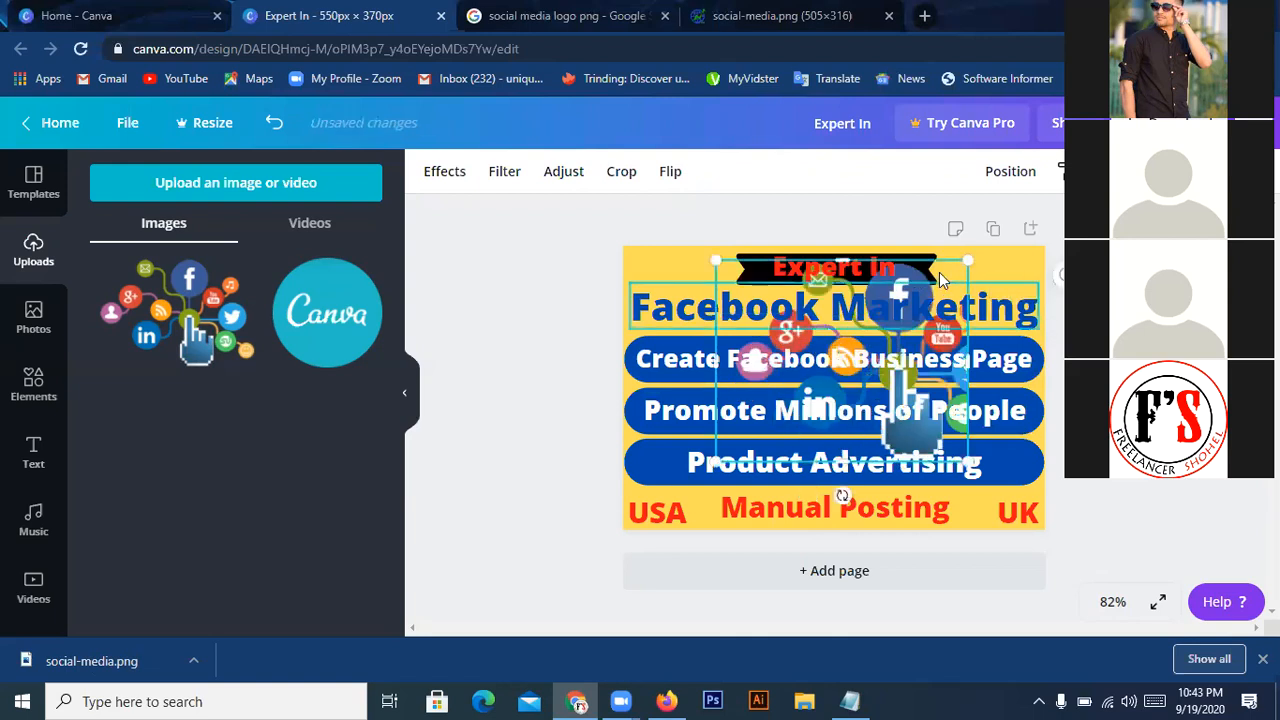
click(943, 274)
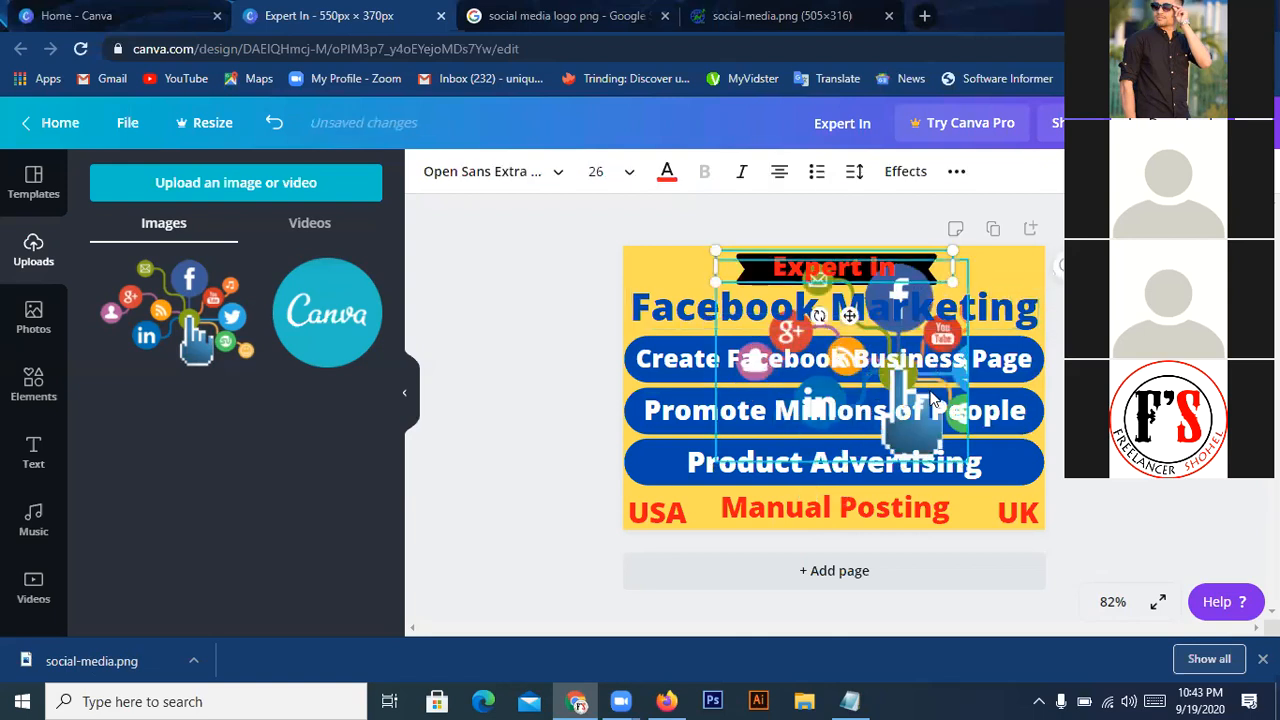
click(898, 385)
drag(900, 382, 680, 275)
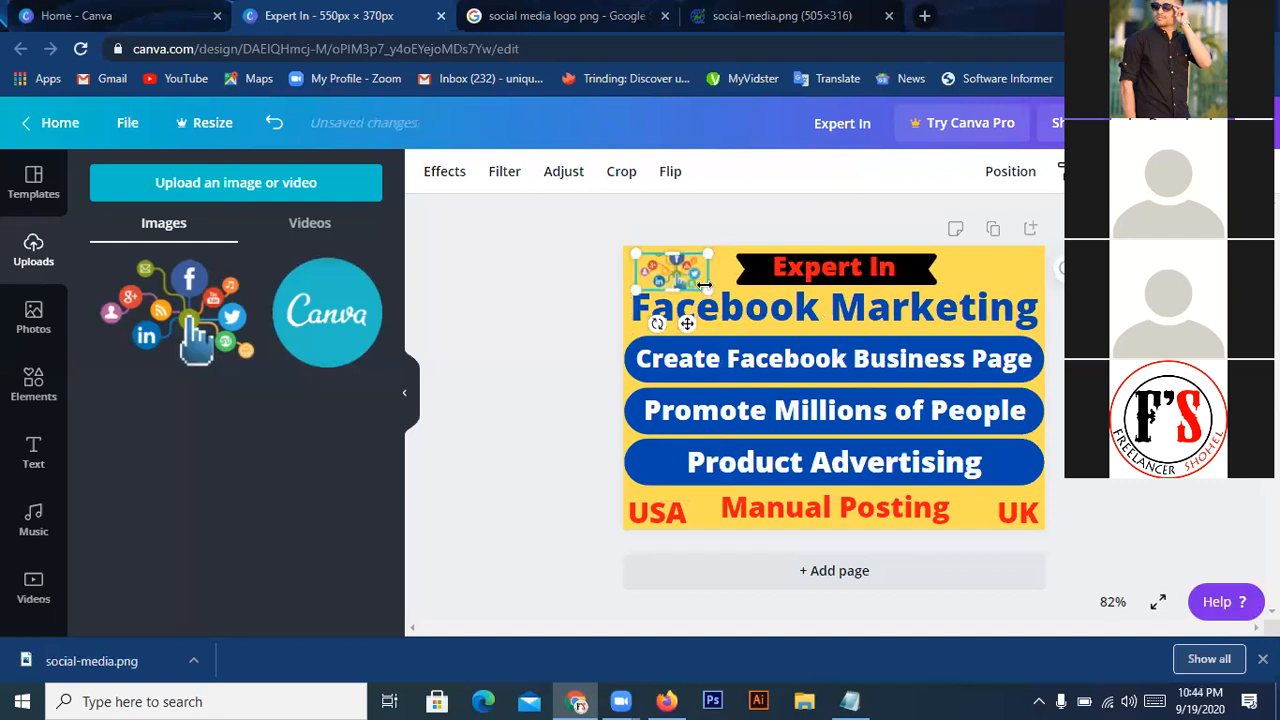
drag(705, 286, 669, 272)
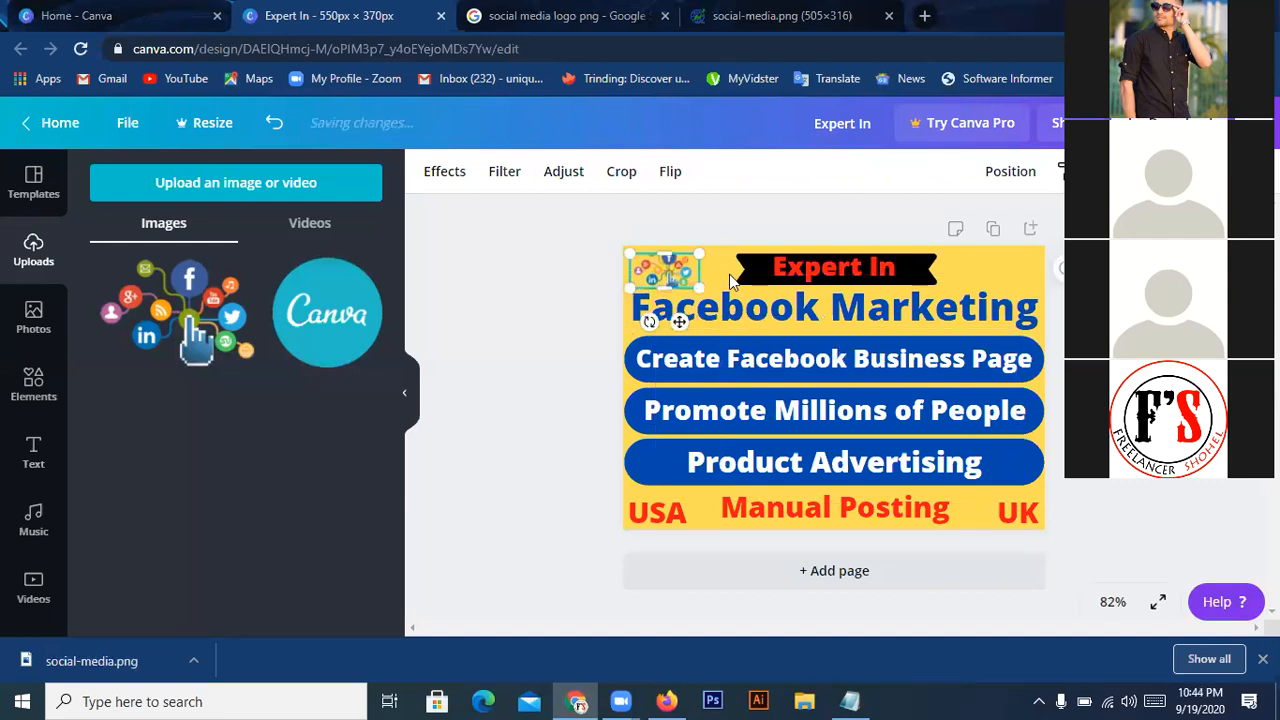
- Duplicate the small social media image and place the copy in the design's upper-right corner, across the Expert In banner from the original
click(669, 278)
click(670, 277)
click(697, 241)
click(664, 270)
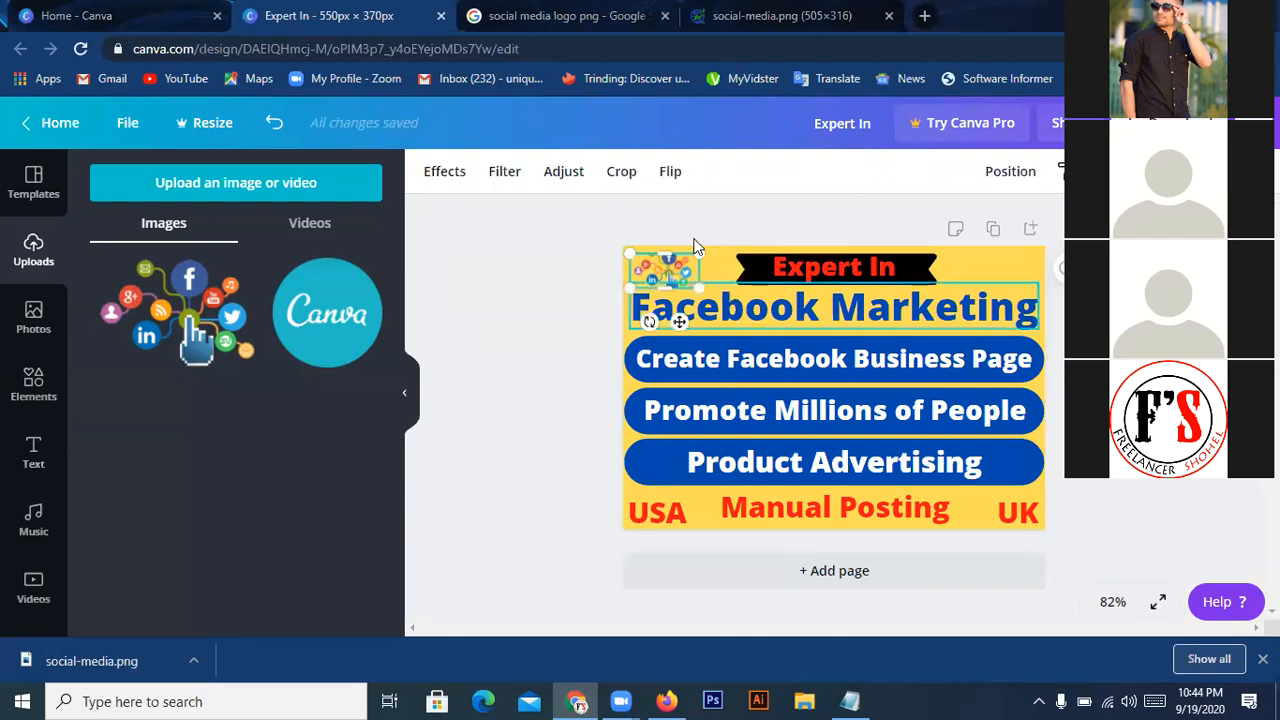
click(988, 283)
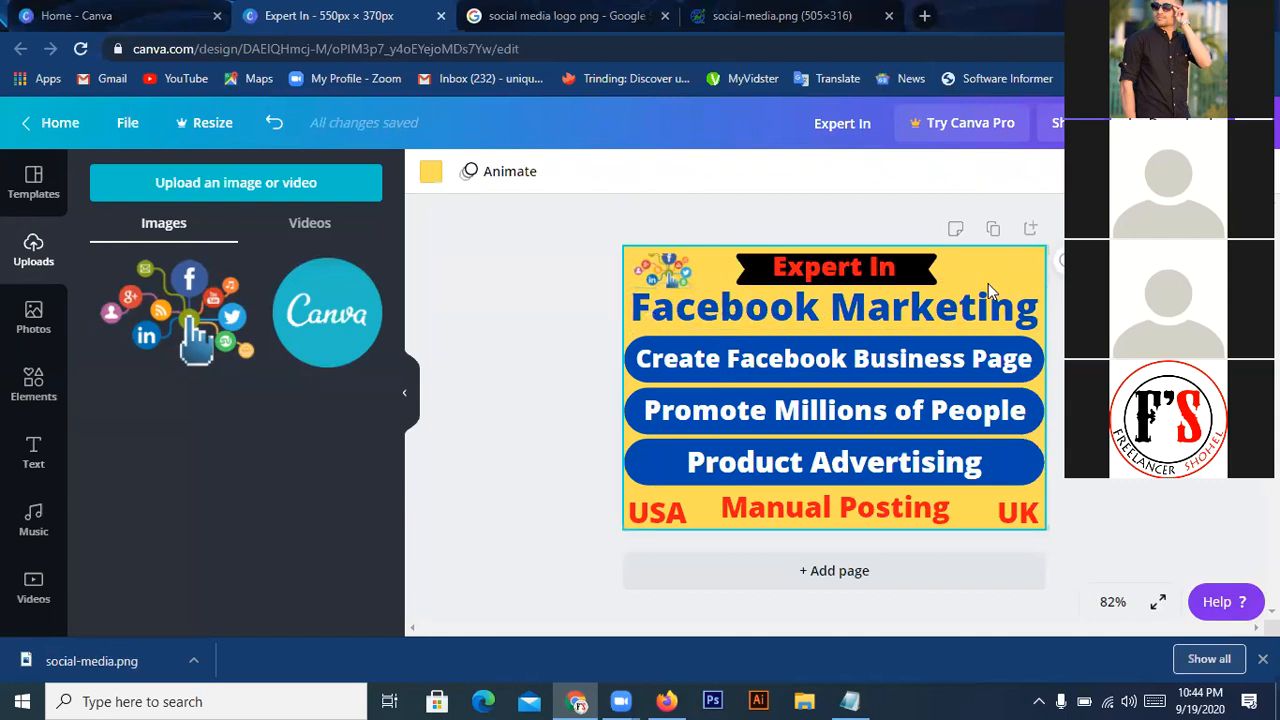
click(688, 278)
drag(690, 285, 998, 266)
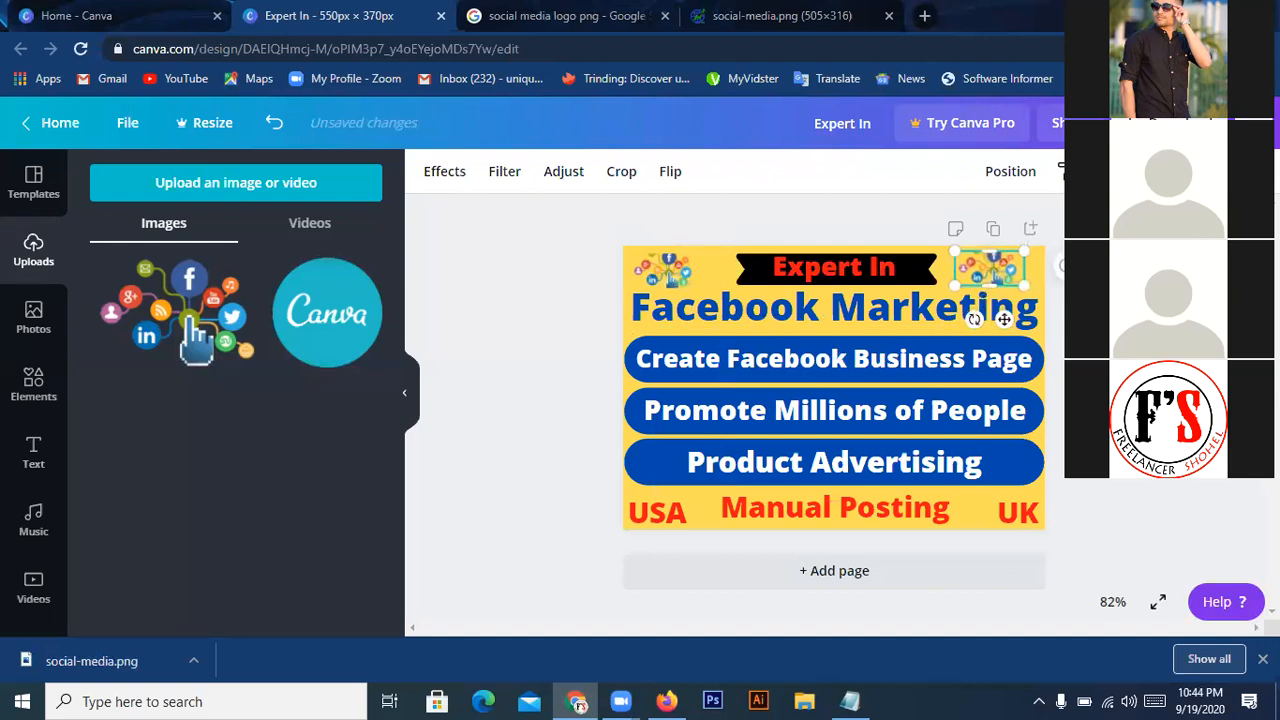
key(Escape)
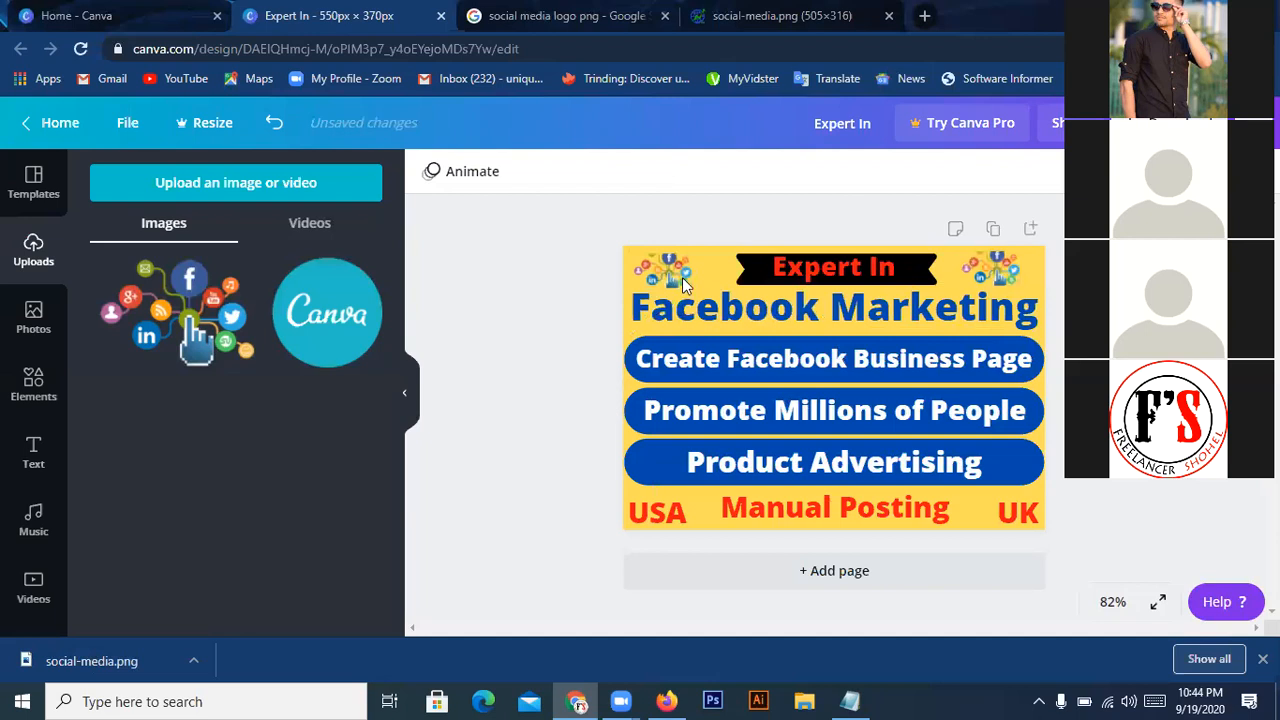
click(682, 277)
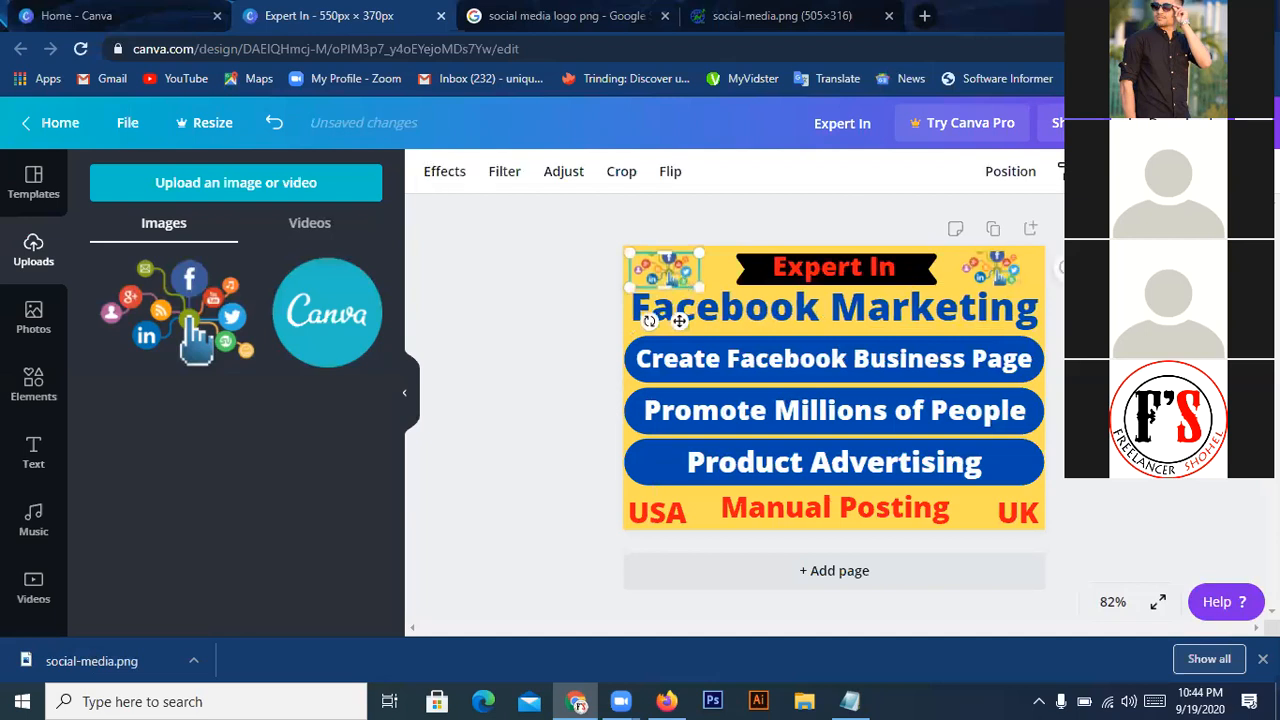
key(Escape)
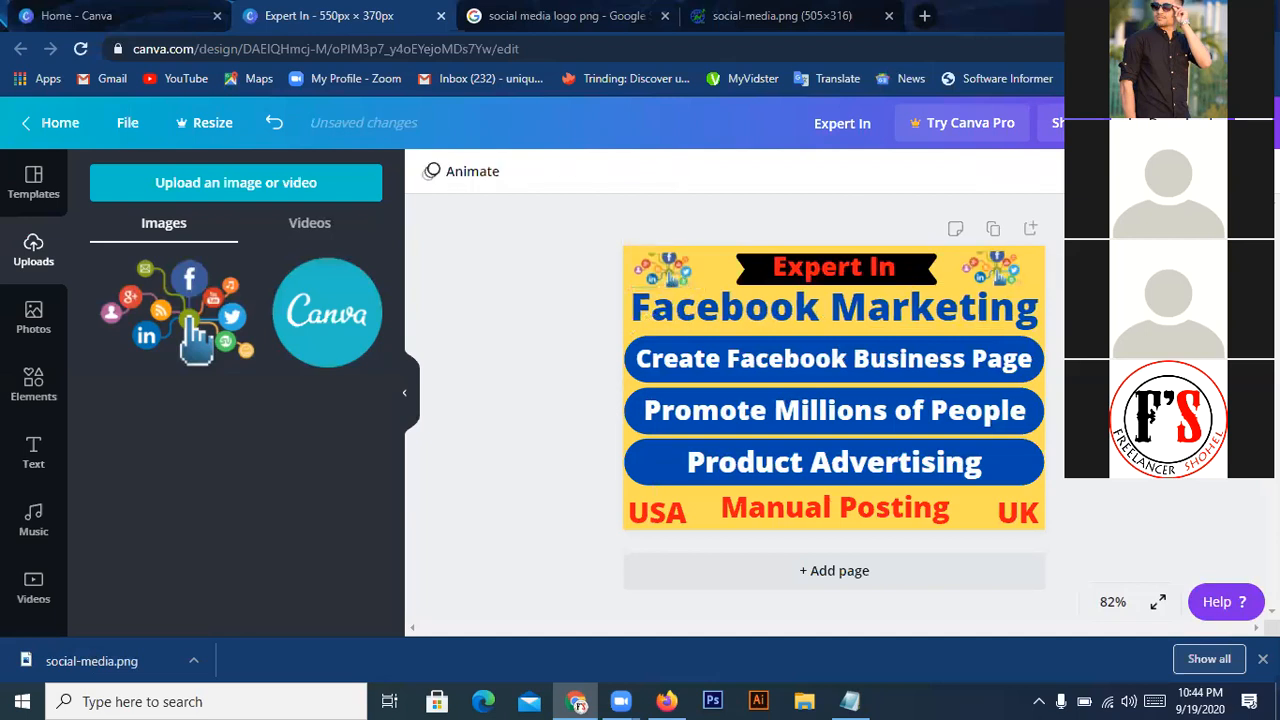
- Raise the UK and USA labels level with Manual Posting and nudge USA inward from the design's left edge
click(1025, 510)
drag(1025, 522, 1029, 558)
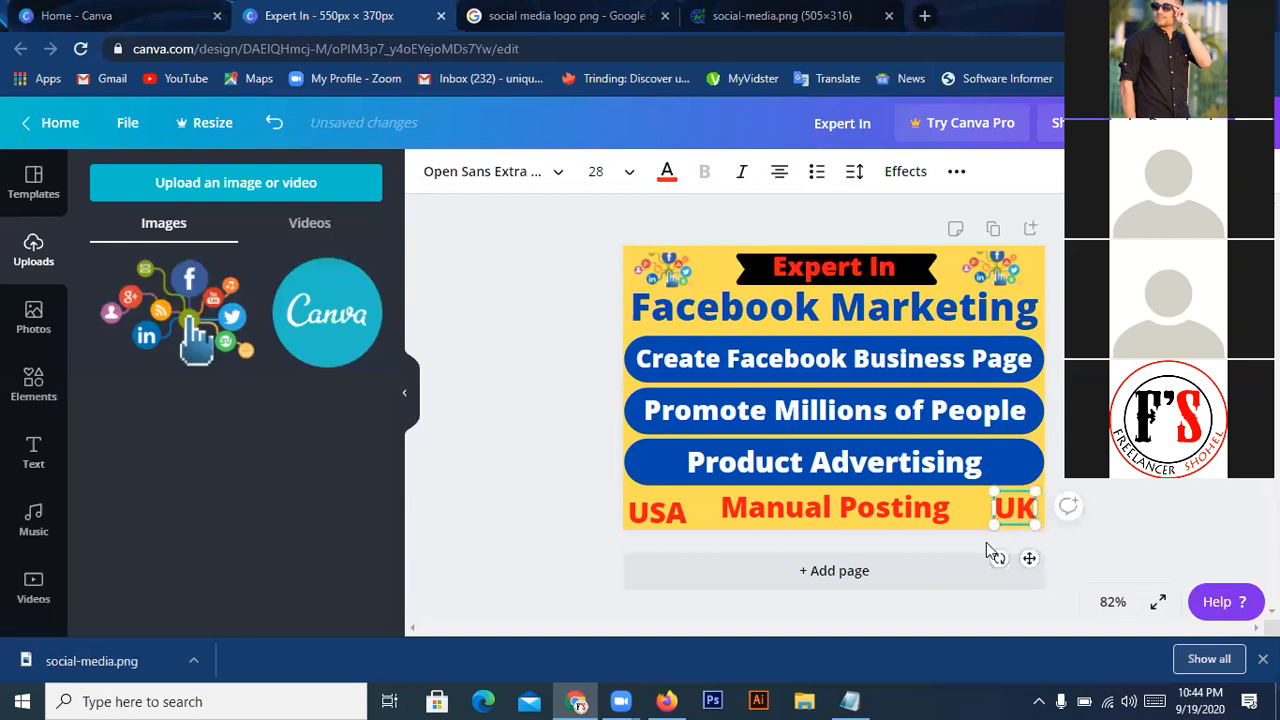
click(663, 543)
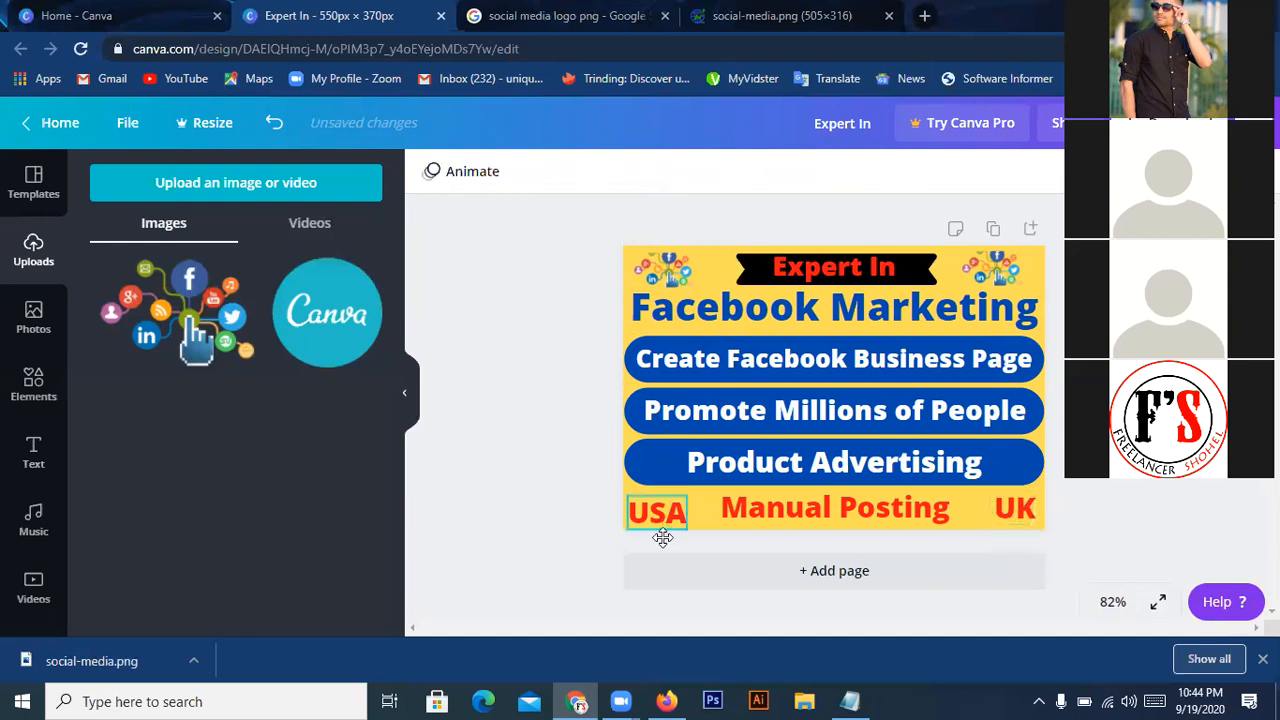
click(660, 524)
drag(666, 560, 676, 560)
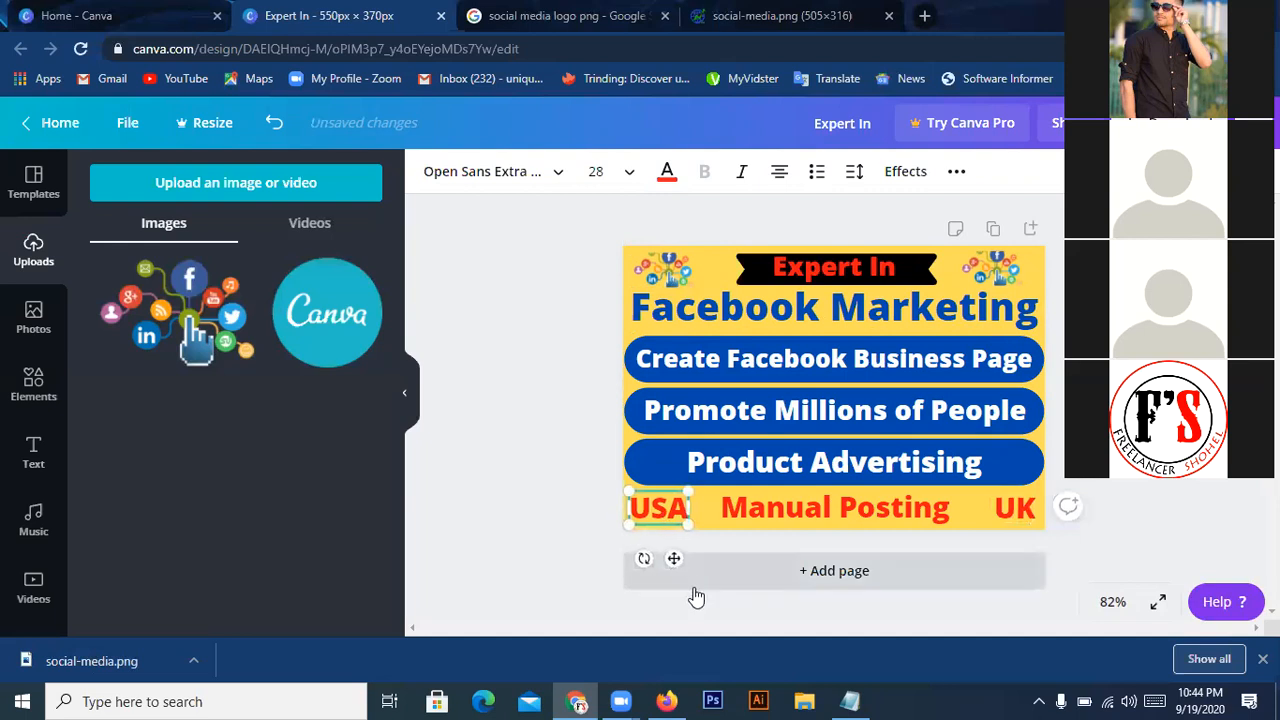
key(Right)
key(Right)
key(Right)
key(Right)
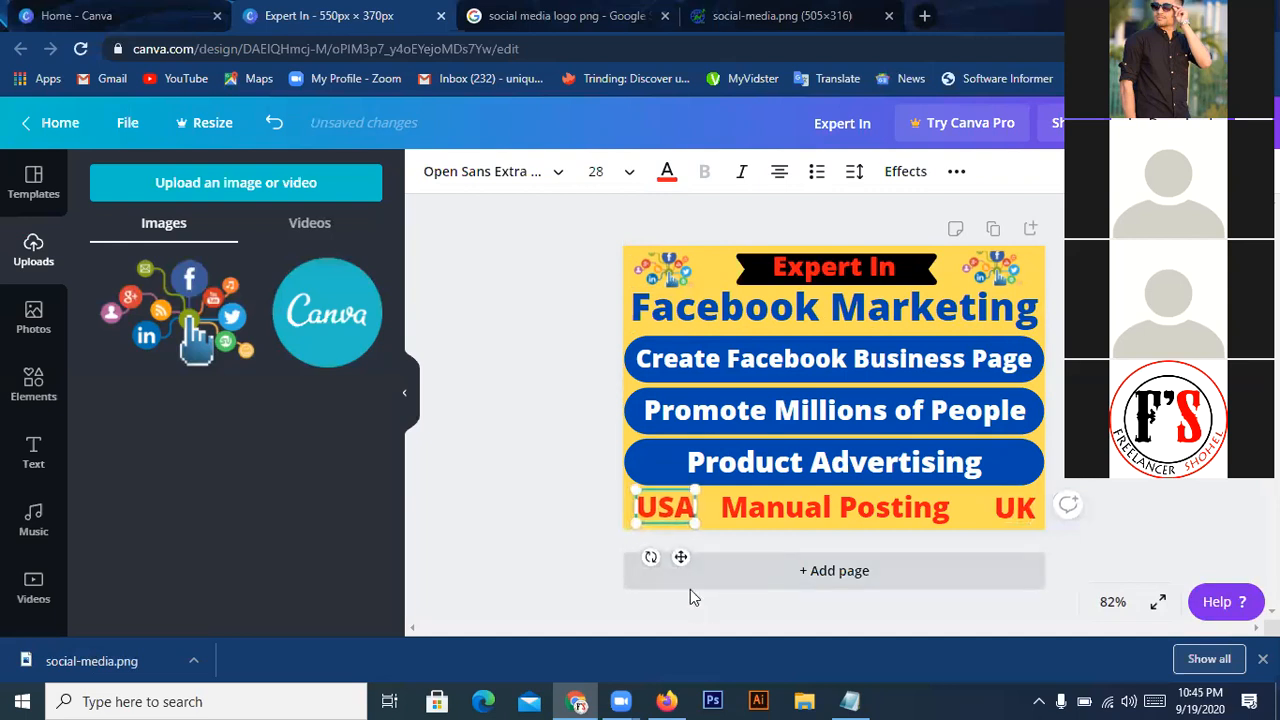
- Add a second page, and shift the UK label on page 1 slightly inward from the right edge
click(690, 589)
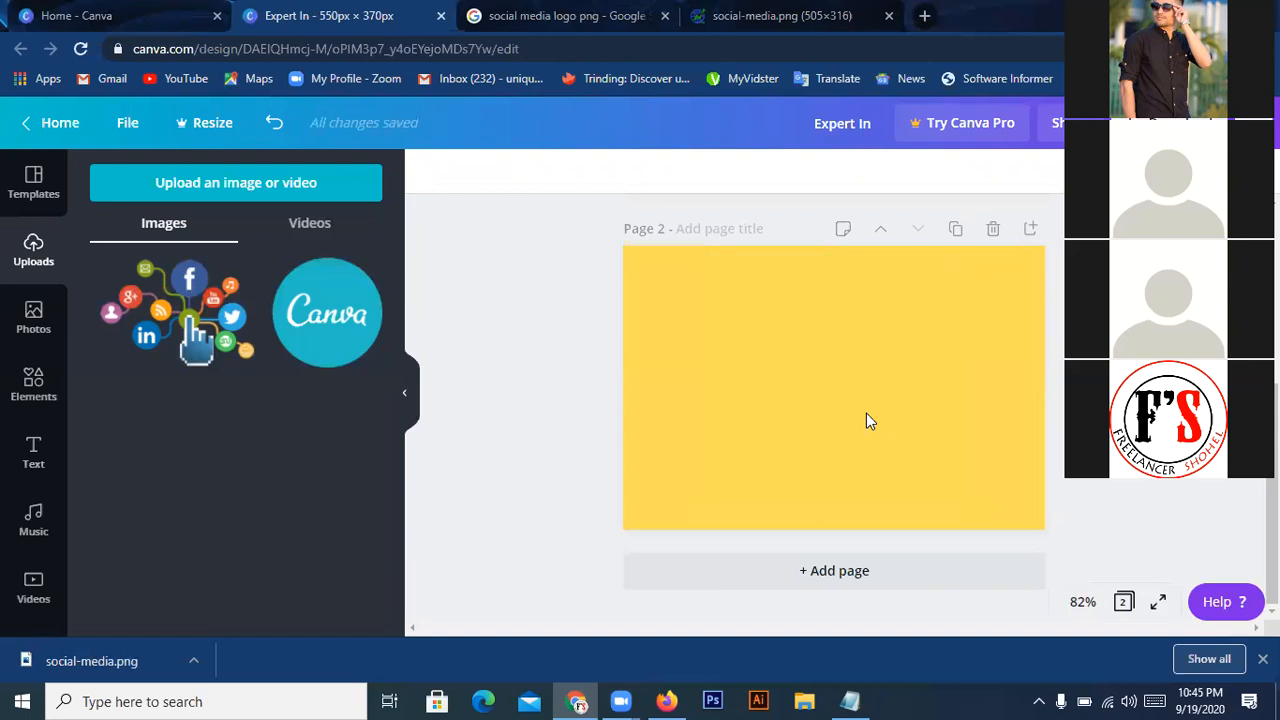
scroll(866, 413, up, 4)
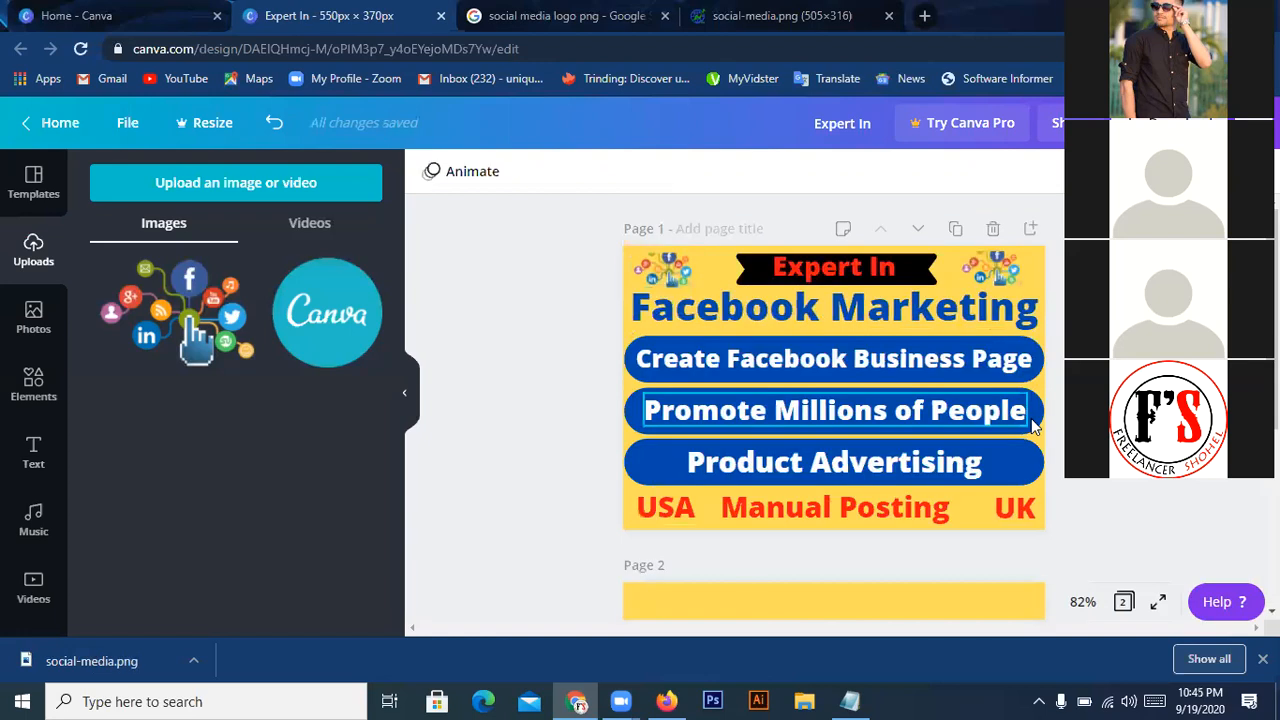
click(1033, 512)
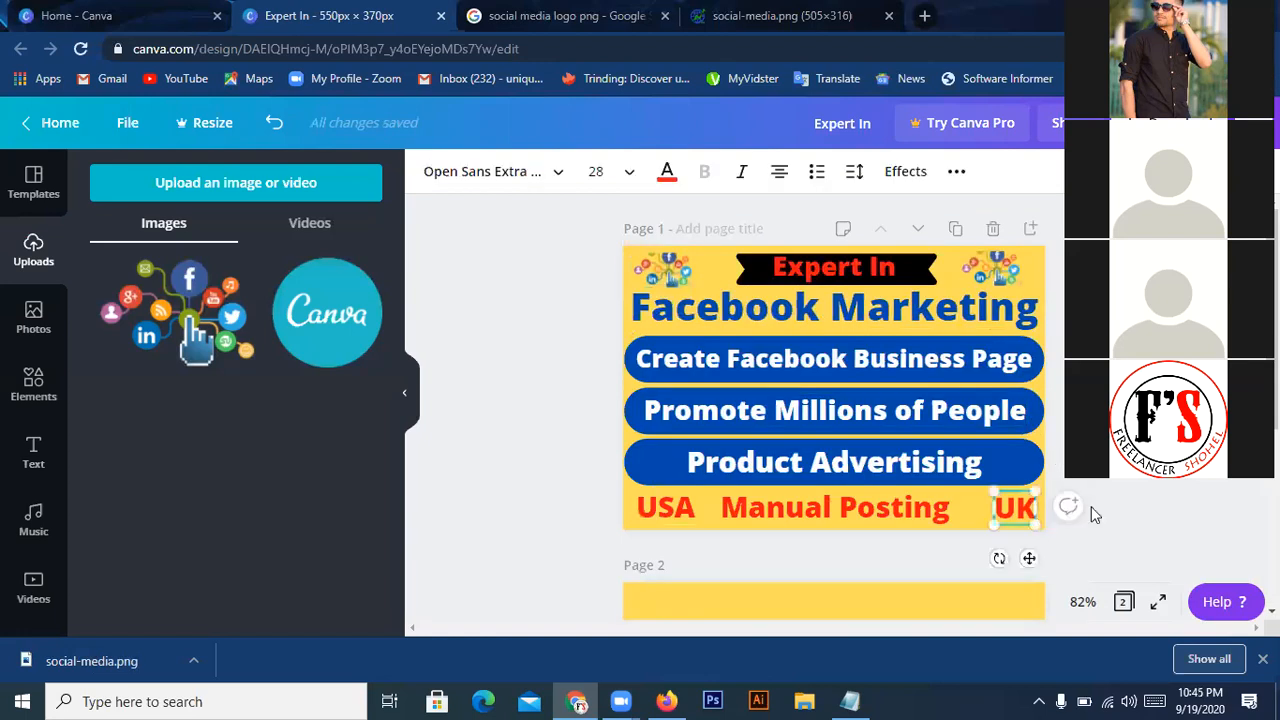
click(1115, 488)
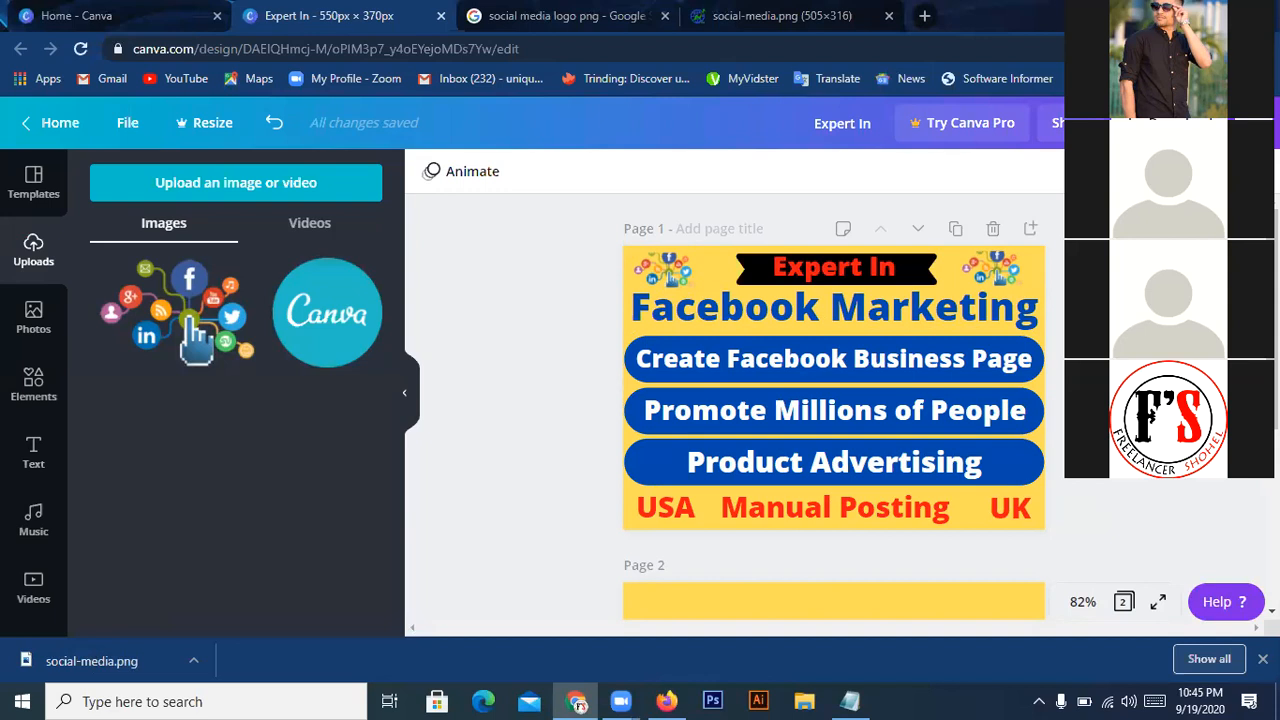
- Download all pages of the design as PNG and dismiss the referral offer
click(1182, 123)
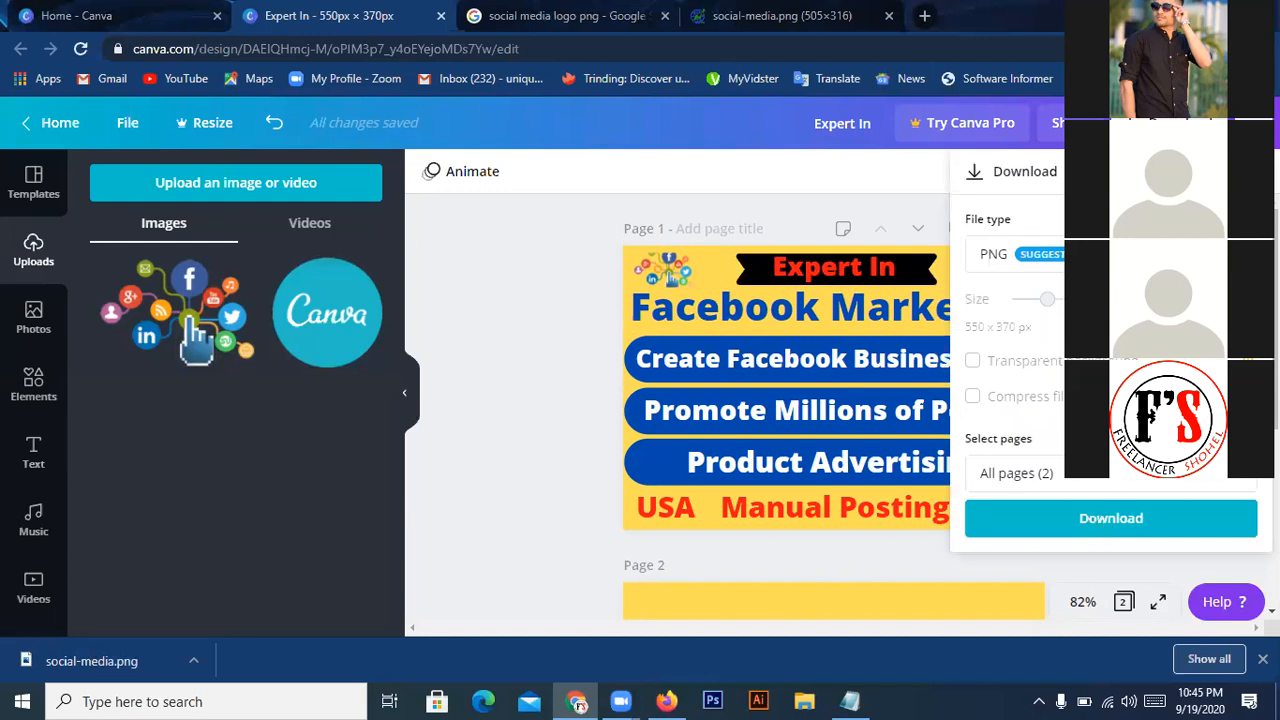
click(1104, 517)
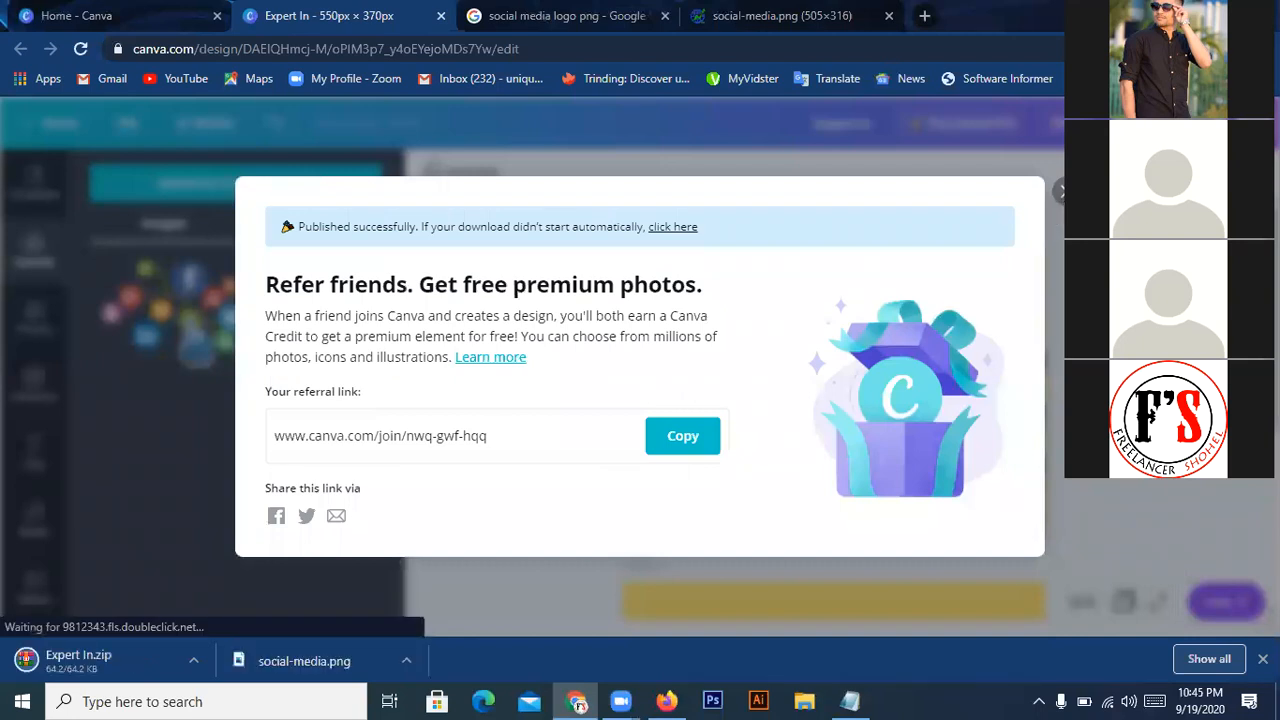
click(1112, 486)
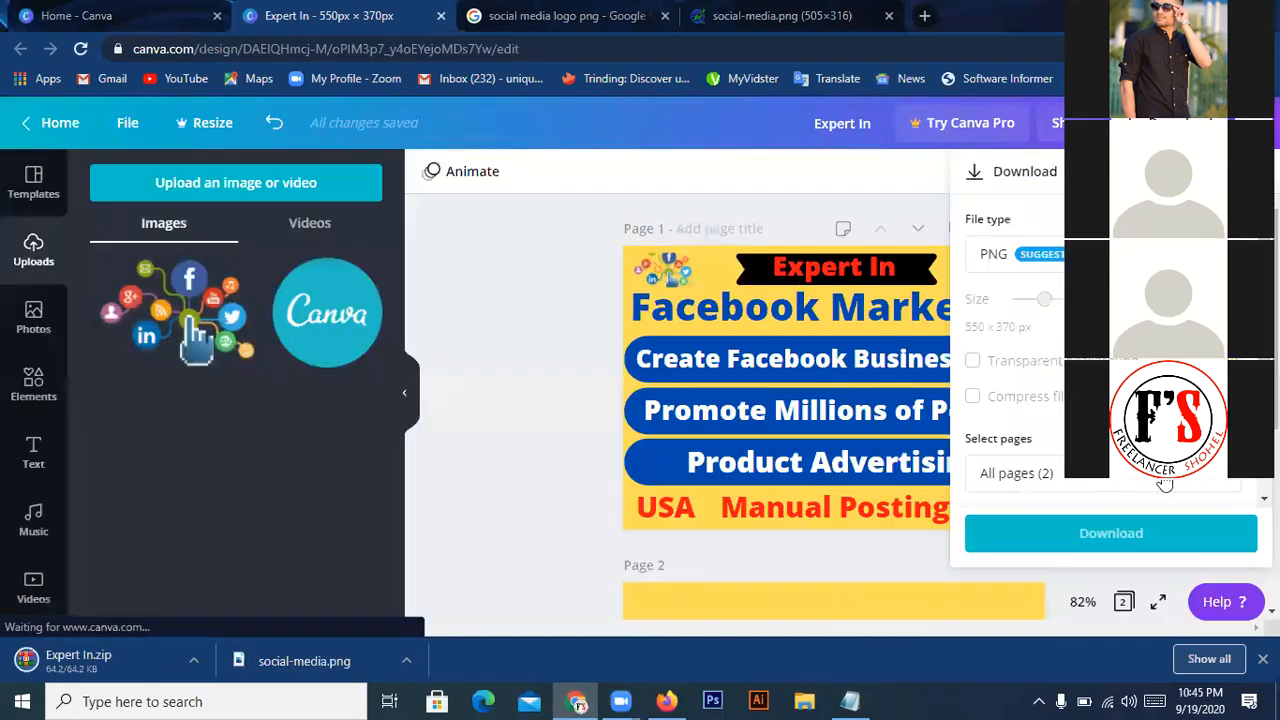
- Restrict the PNG download to Page 1, download it and dismiss the Canva Pro offer
click(1165, 482)
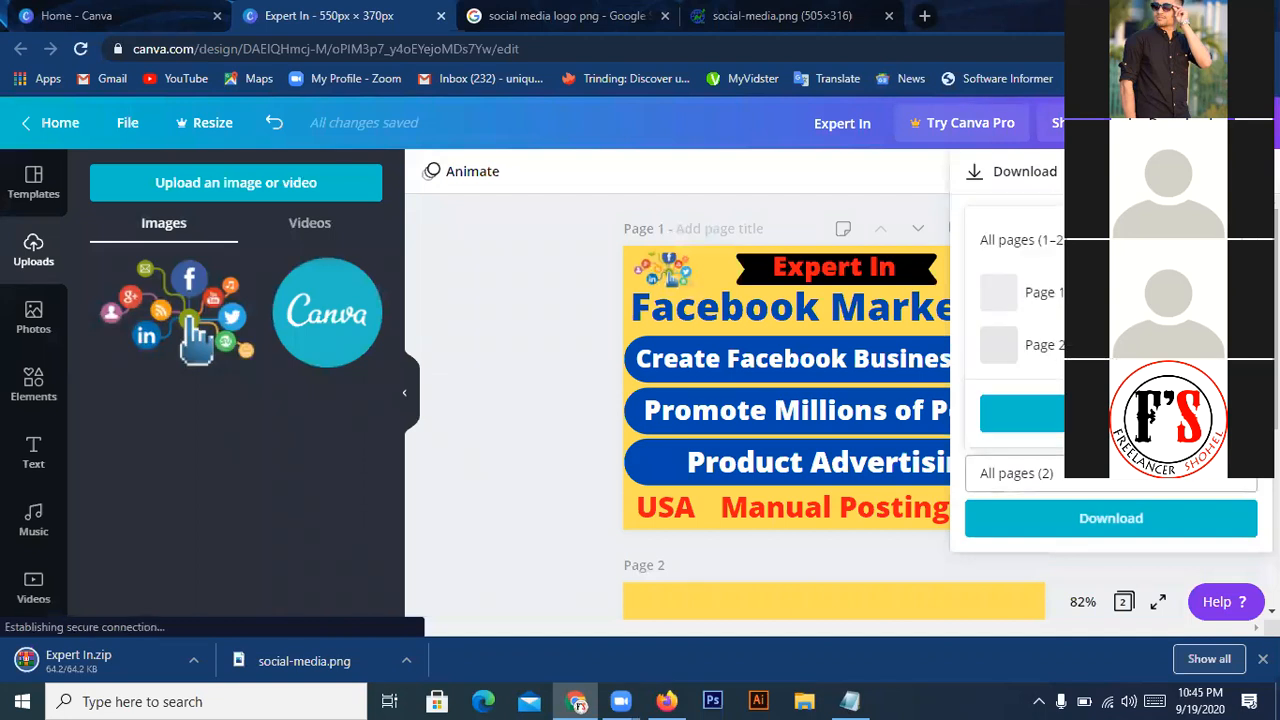
click(1225, 345)
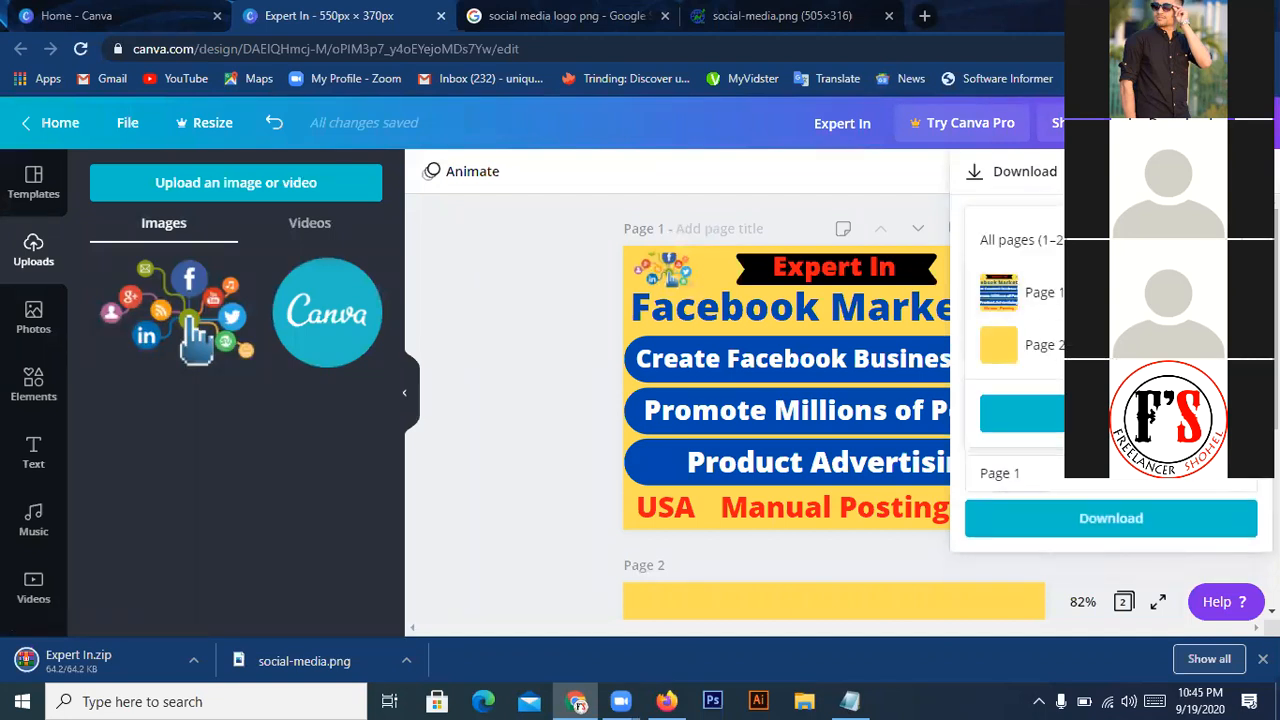
click(1112, 413)
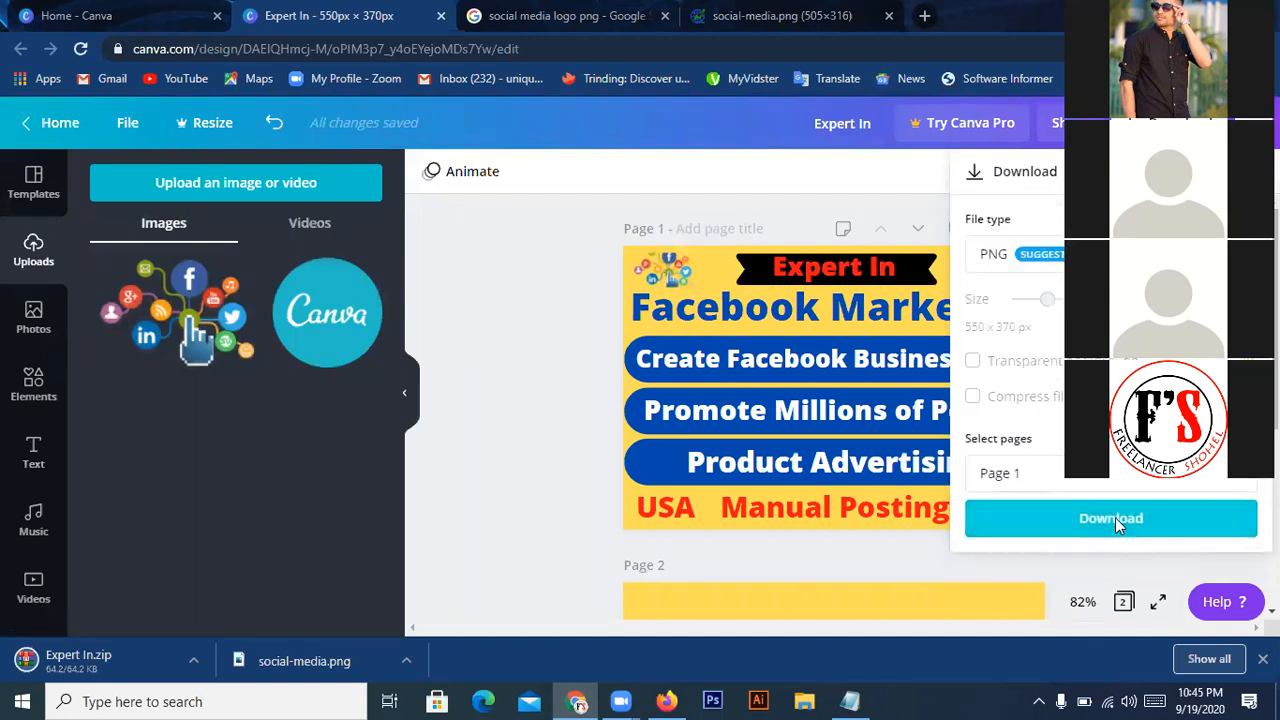
click(1115, 517)
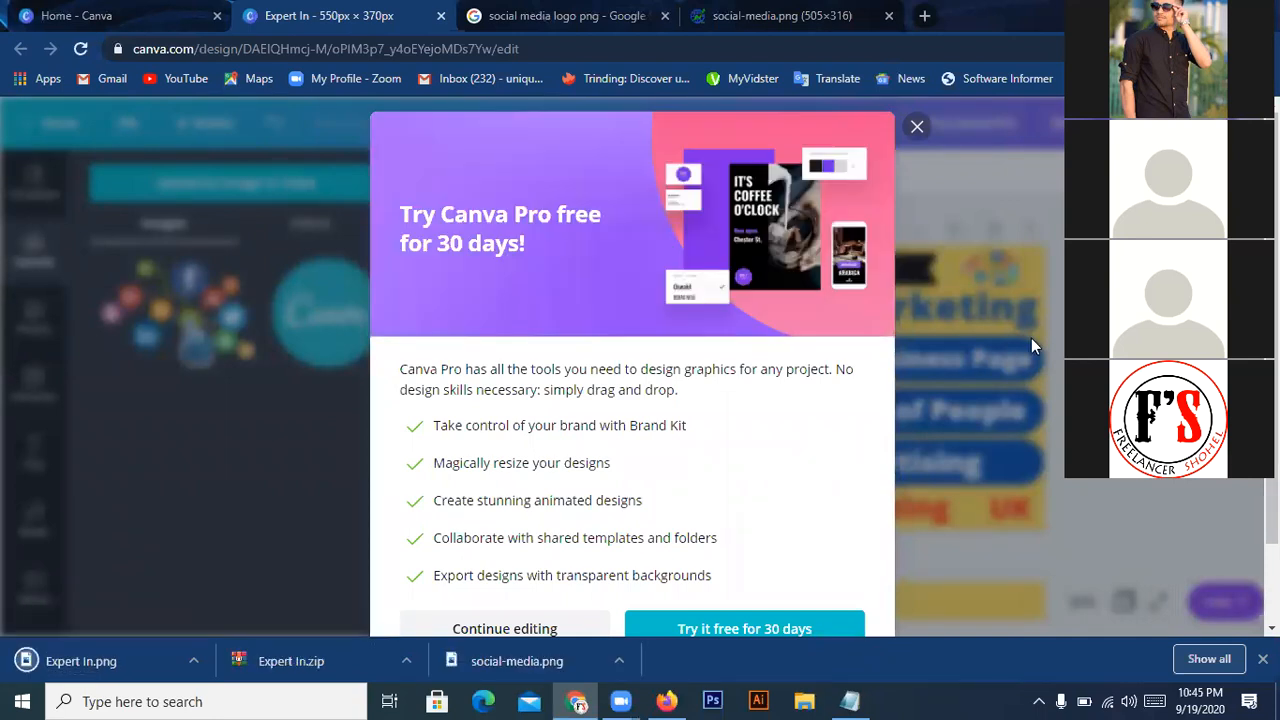
click(918, 127)
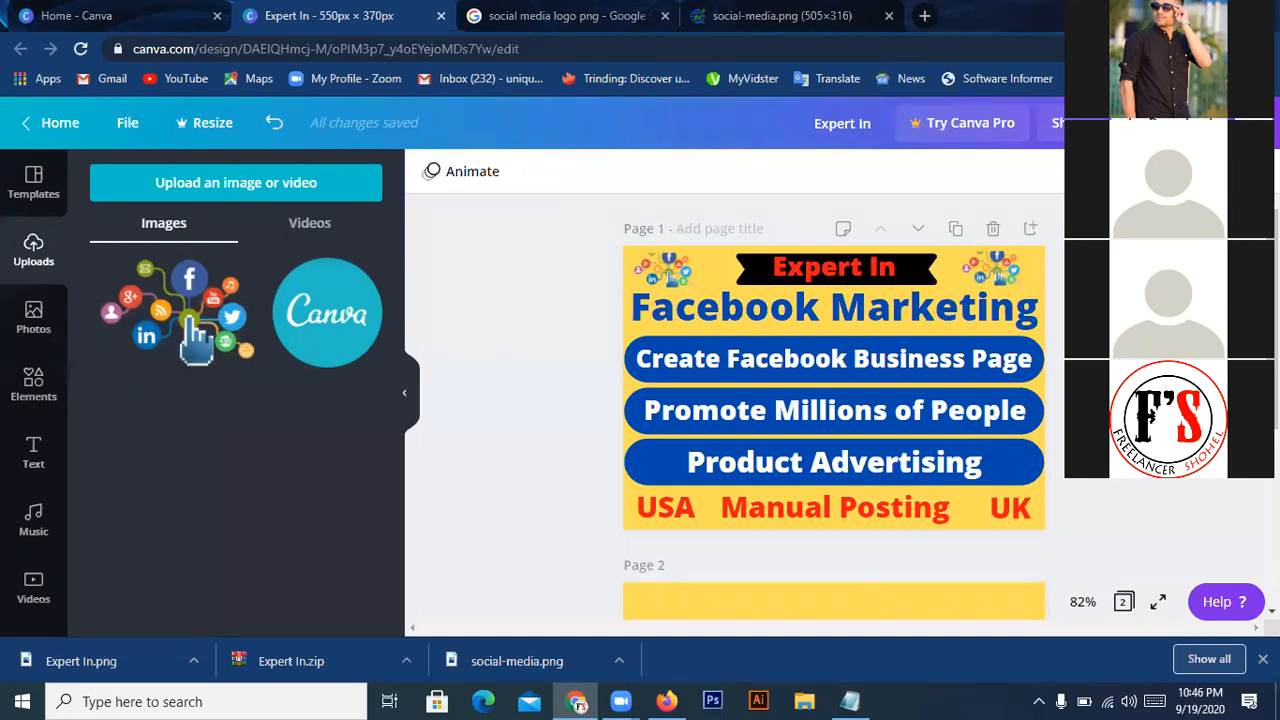
- Switch to the Fiverr gig editor in Firefox and upload the Expert In image from Downloads as the first gig photo
click(666, 701)
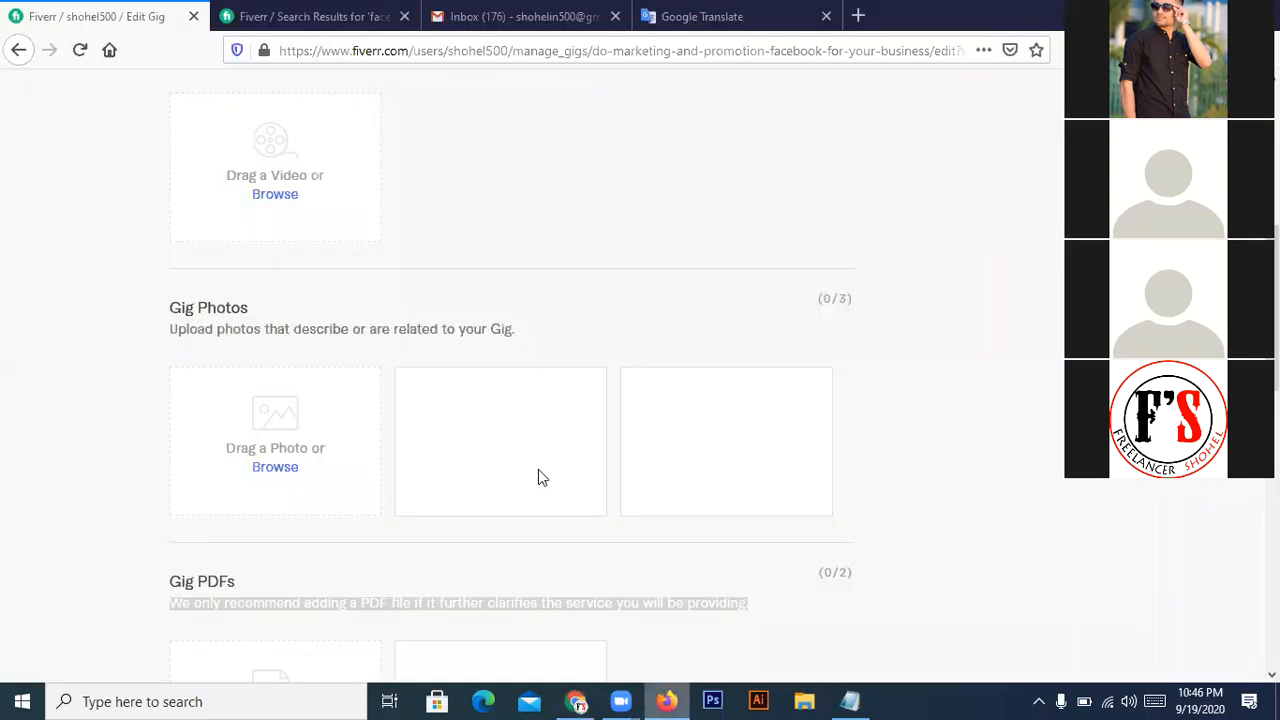
scroll(589, 417, up, 5)
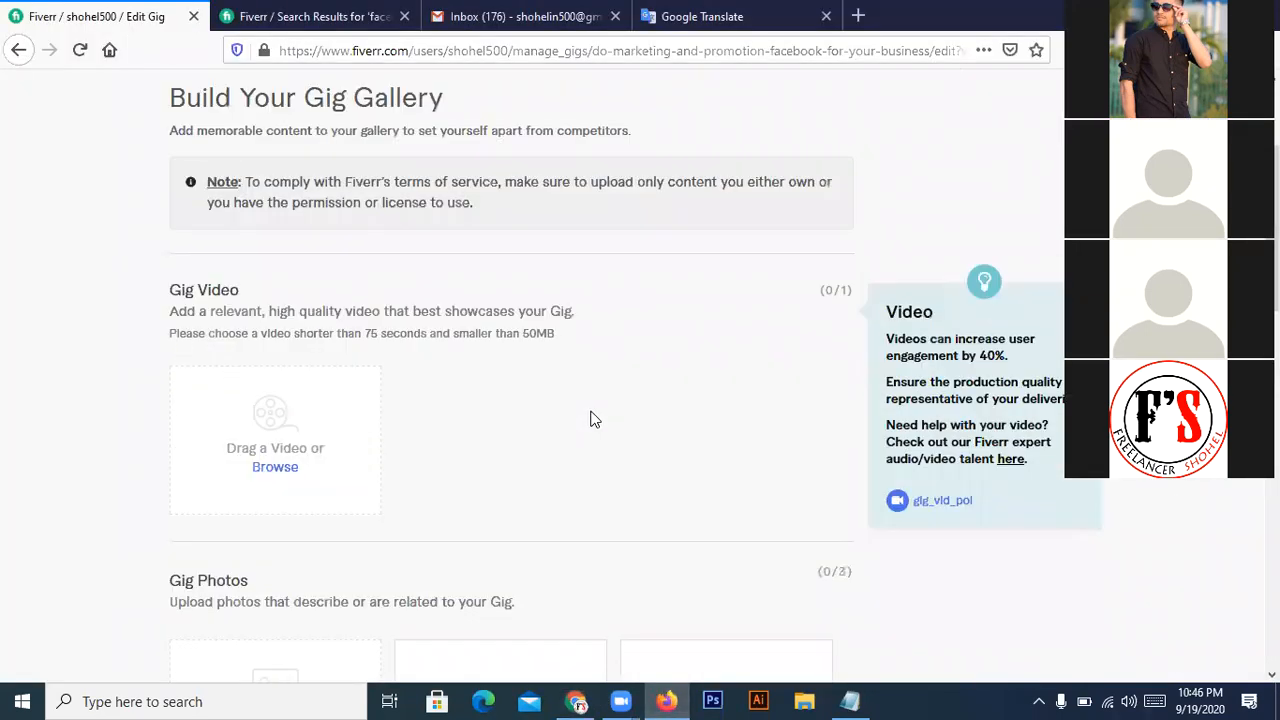
scroll(590, 419, down, 2)
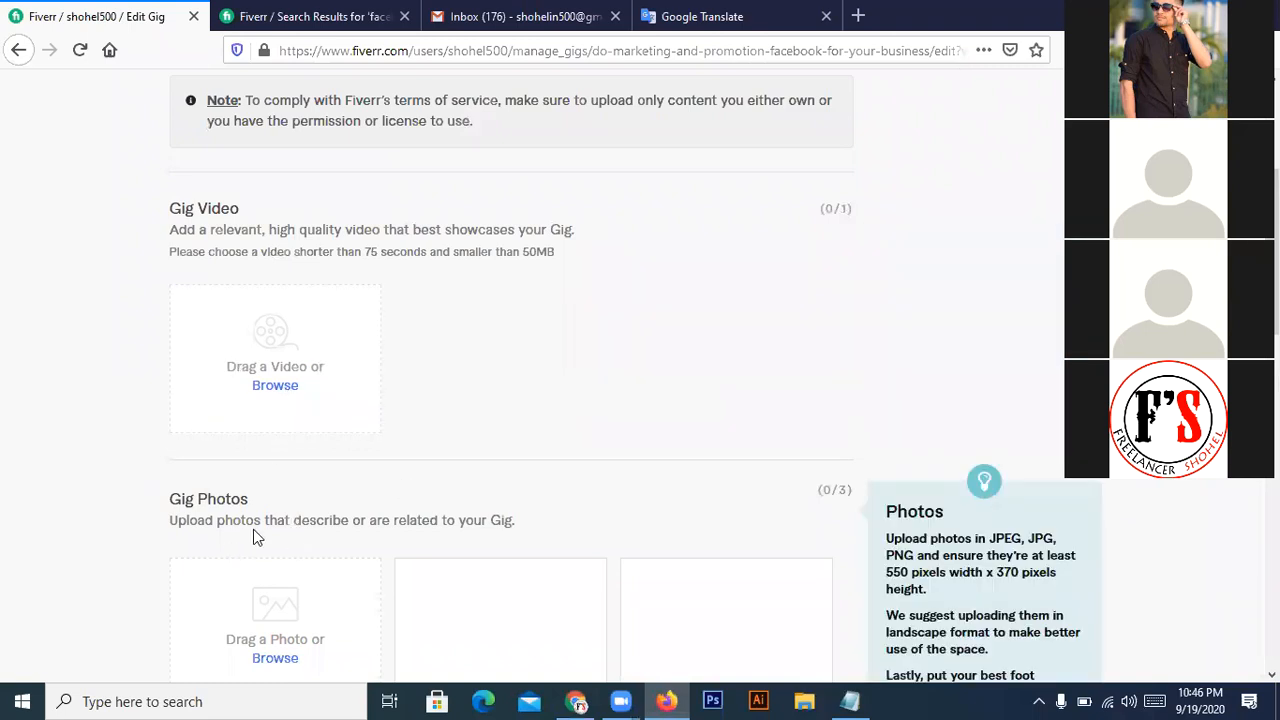
scroll(543, 445, down, 3)
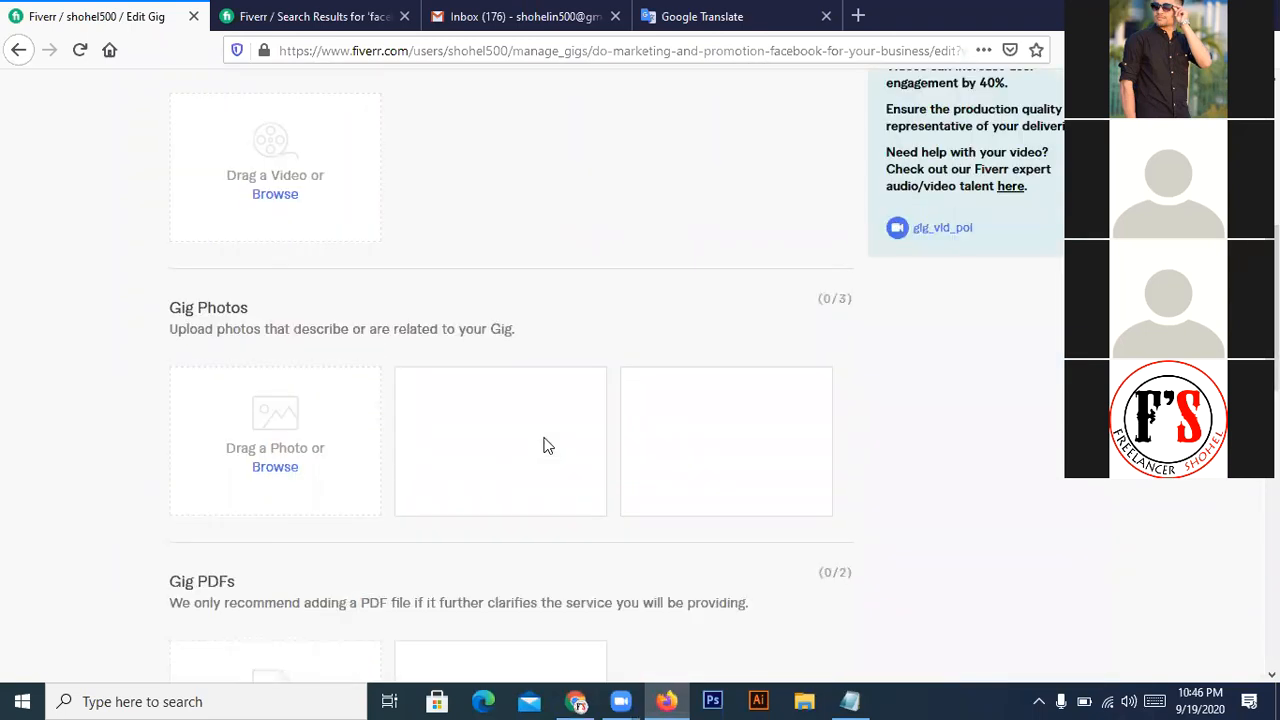
click(282, 469)
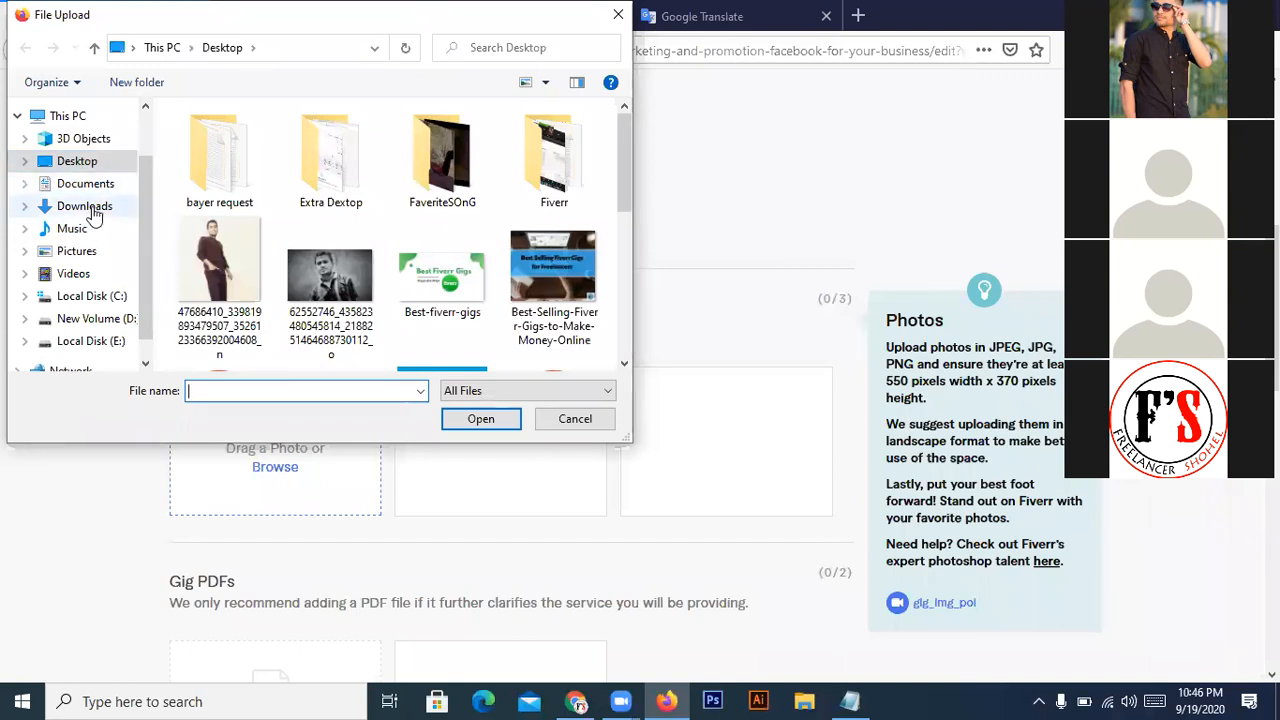
click(90, 210)
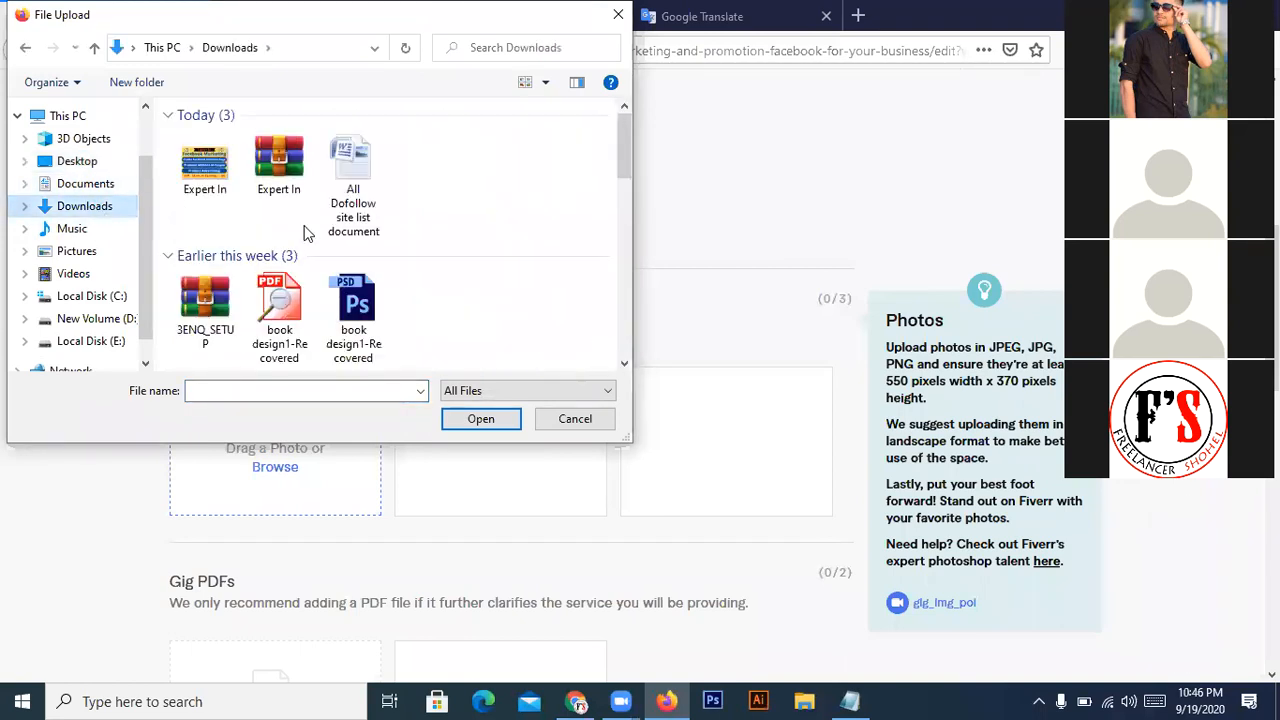
click(208, 188)
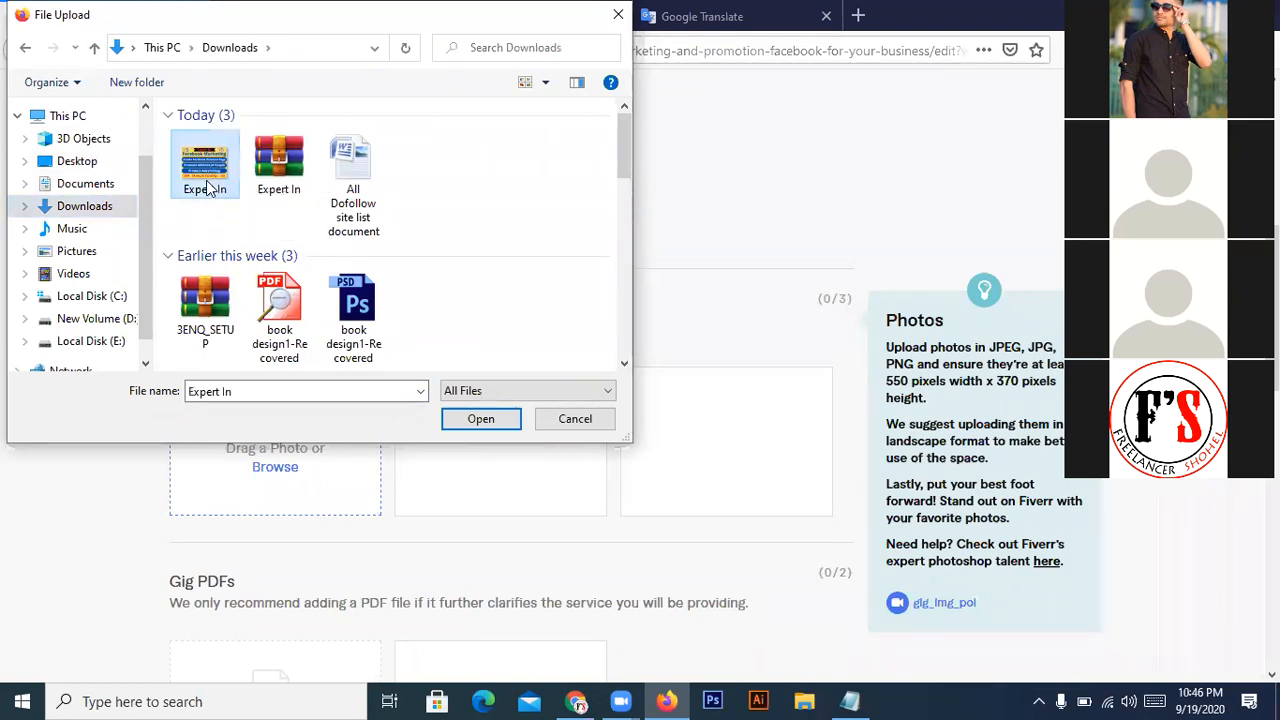
click(478, 425)
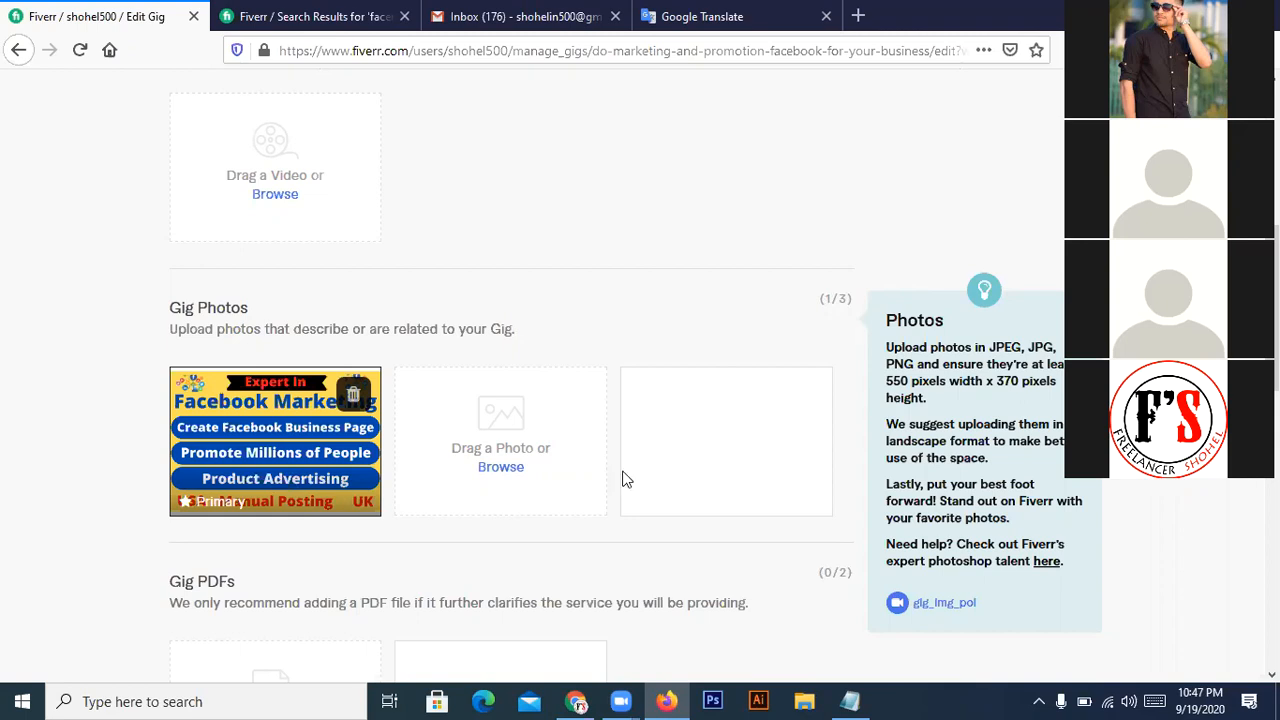
- Save the gig gallery without adding a PDF and continue to the Publish stage
scroll(625, 480, down, 3)
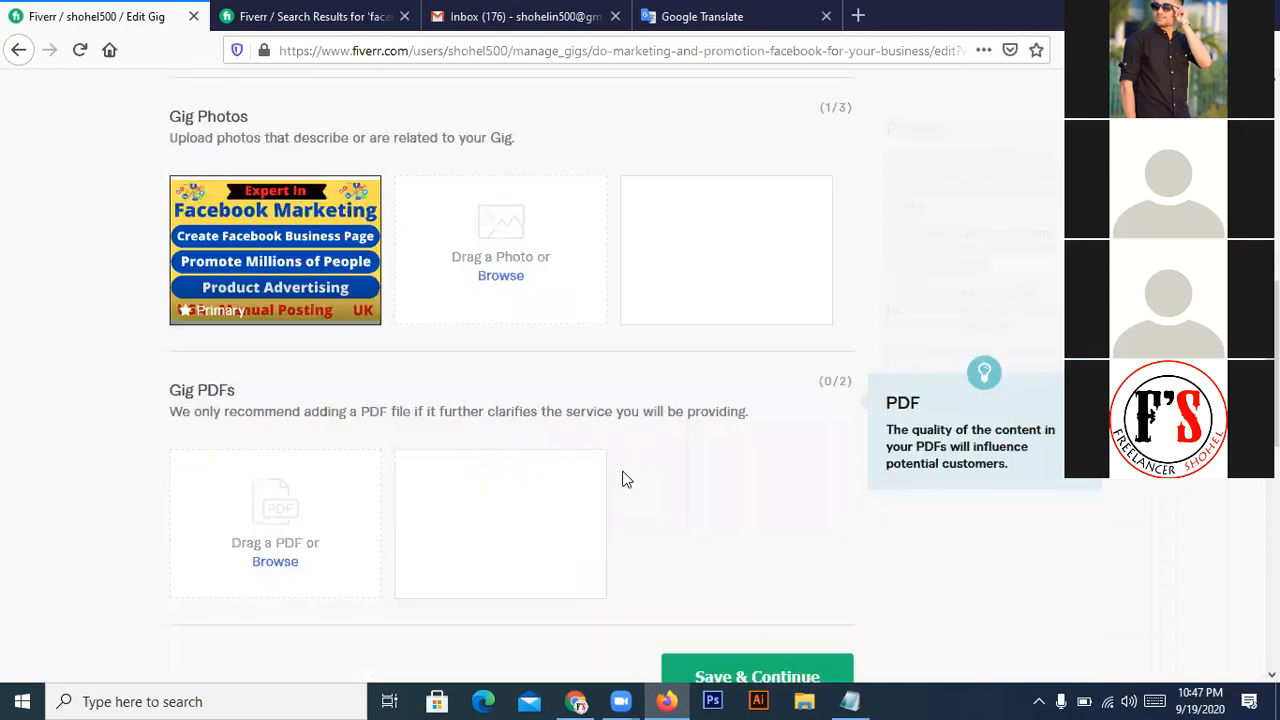
scroll(622, 480, down, 3)
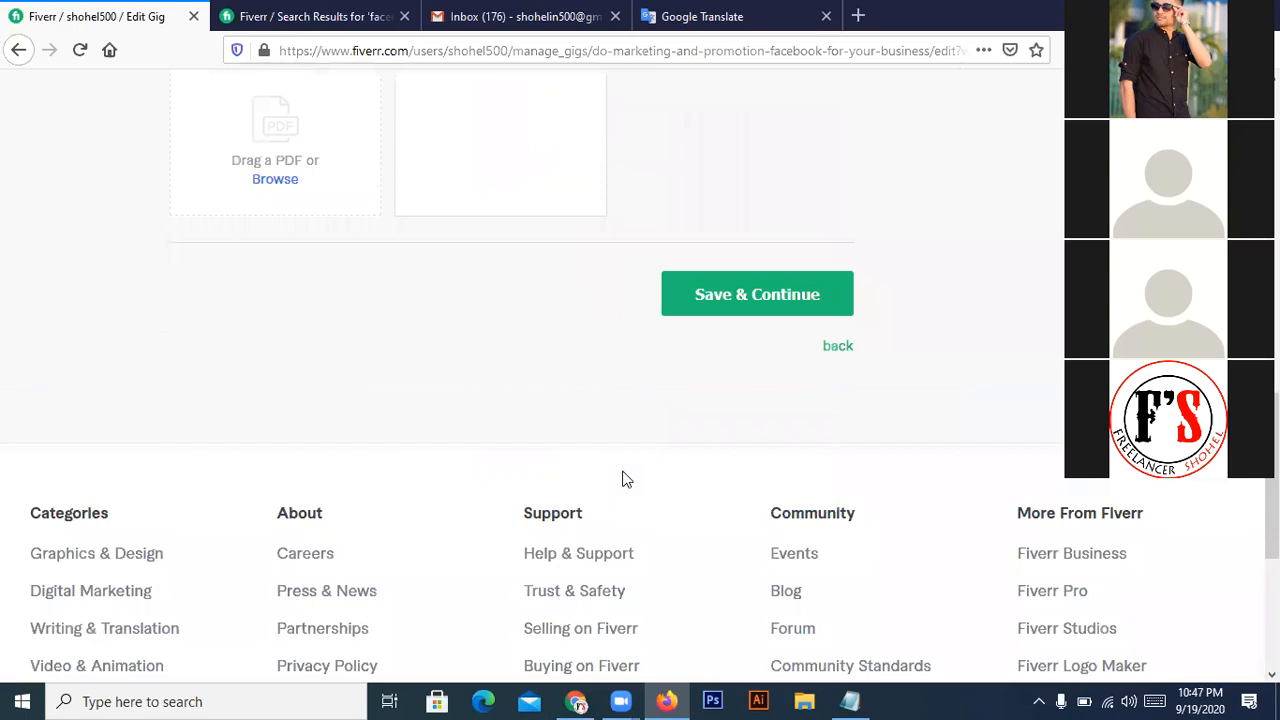
click(734, 300)
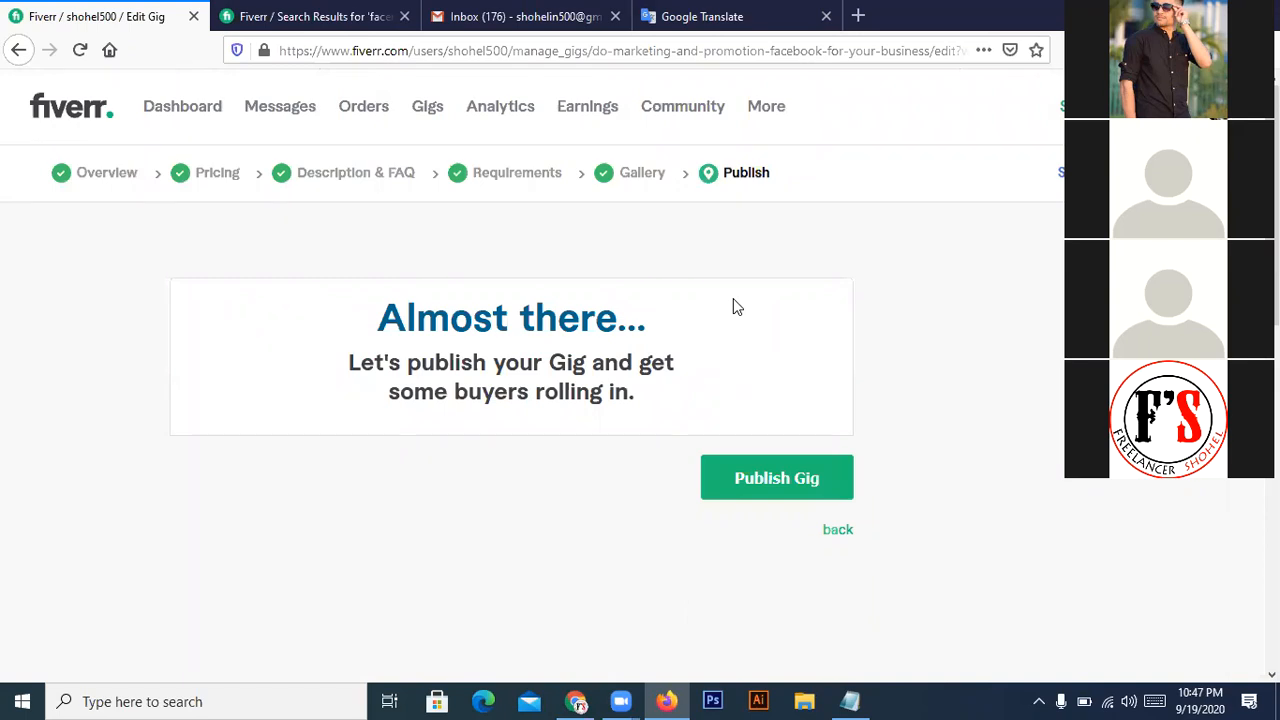
- Publish the Facebook marketing gig and finish the wizard to return to the gigs list
click(739, 492)
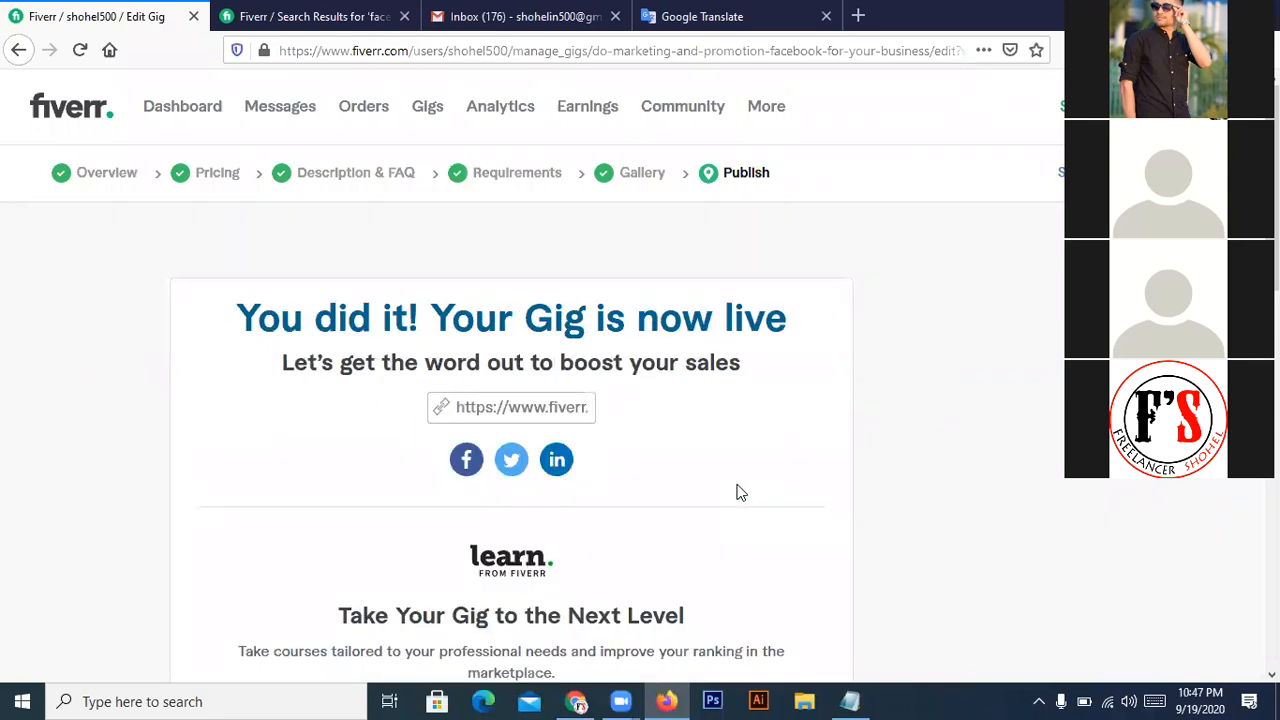
scroll(741, 487, down, 1)
scroll(741, 484, down, 5)
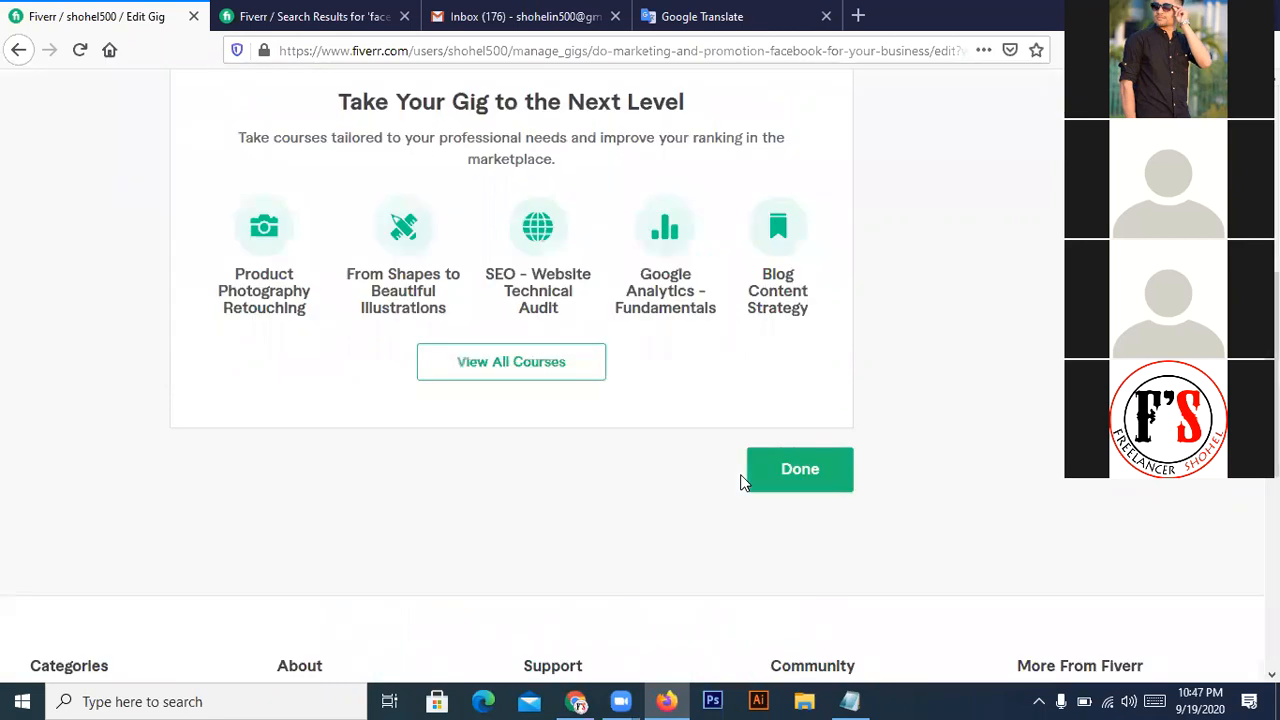
scroll(741, 484, down, 3)
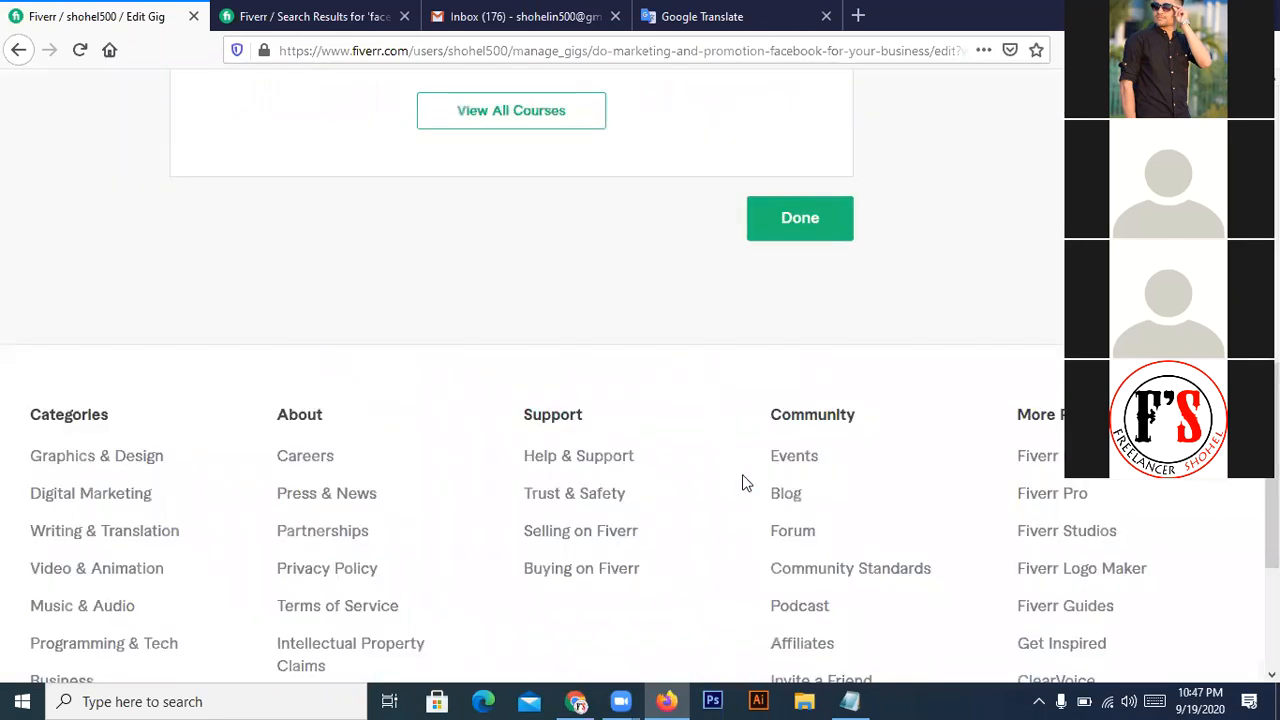
click(829, 228)
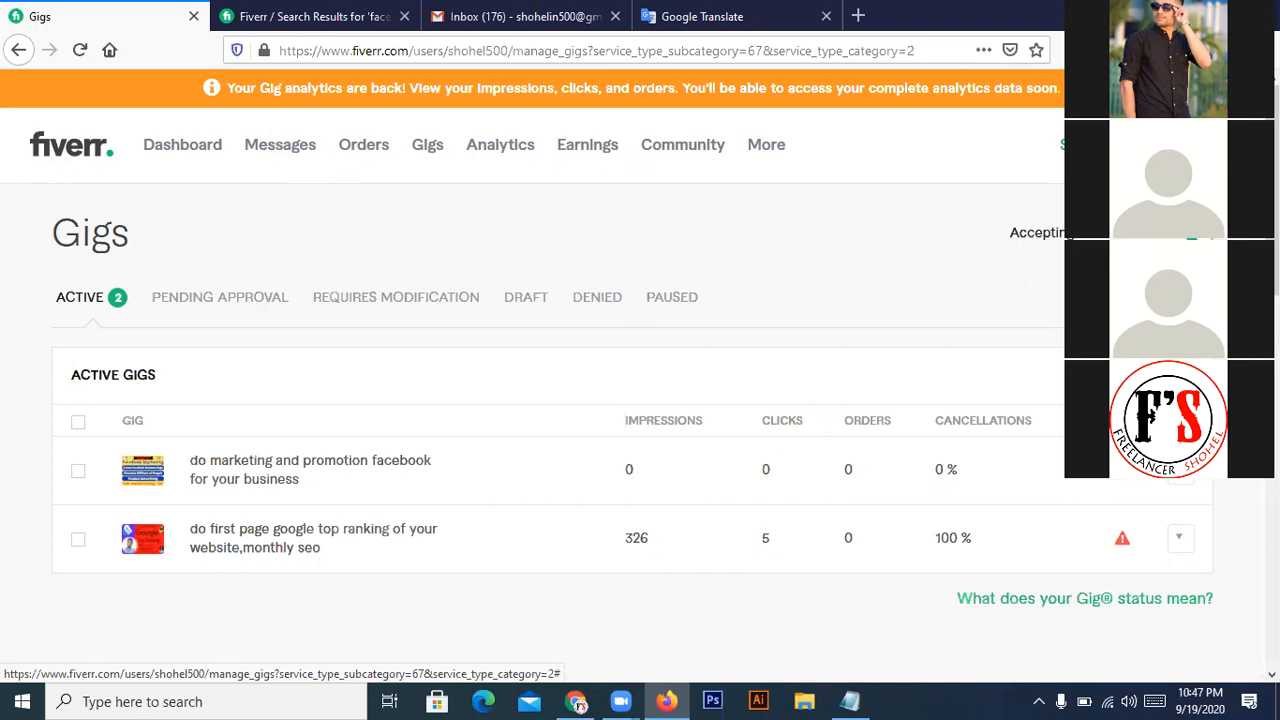
- Preview the Facebook marketing gig from the active gigs and examine its title, photo and Basic package on the public page
click(1179, 469)
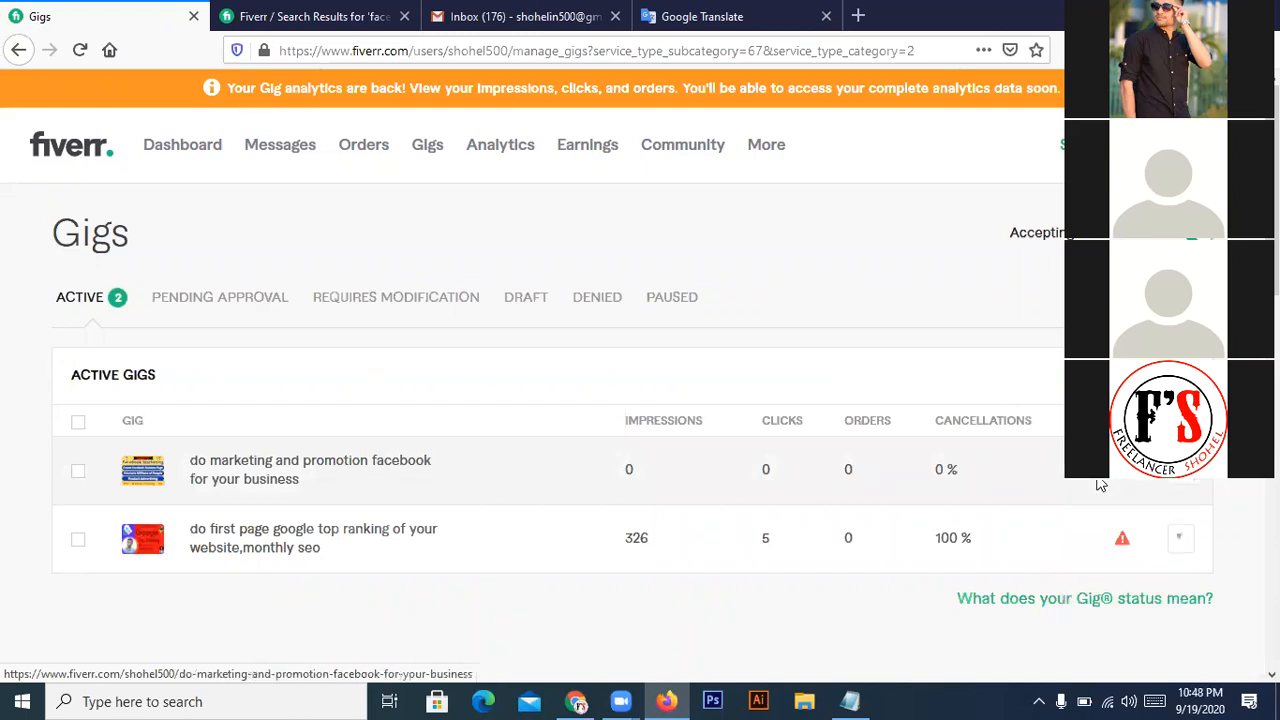
click(1100, 485)
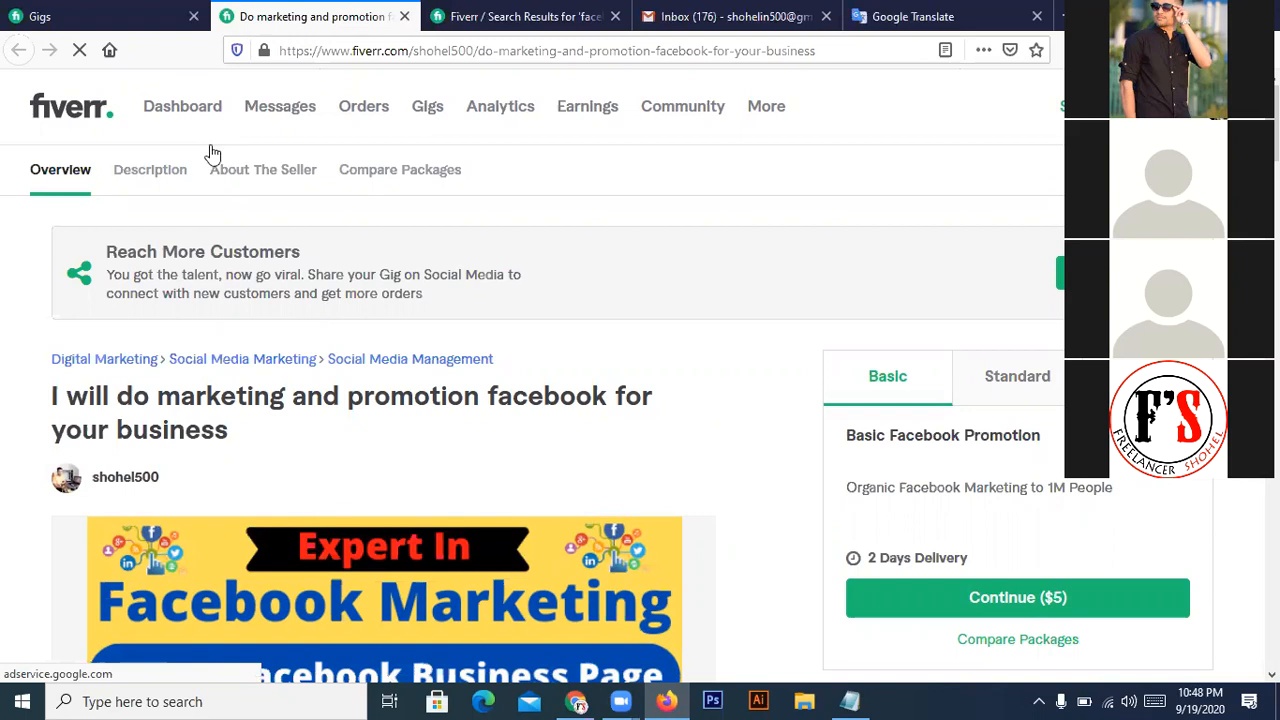
scroll(731, 449, down, 1)
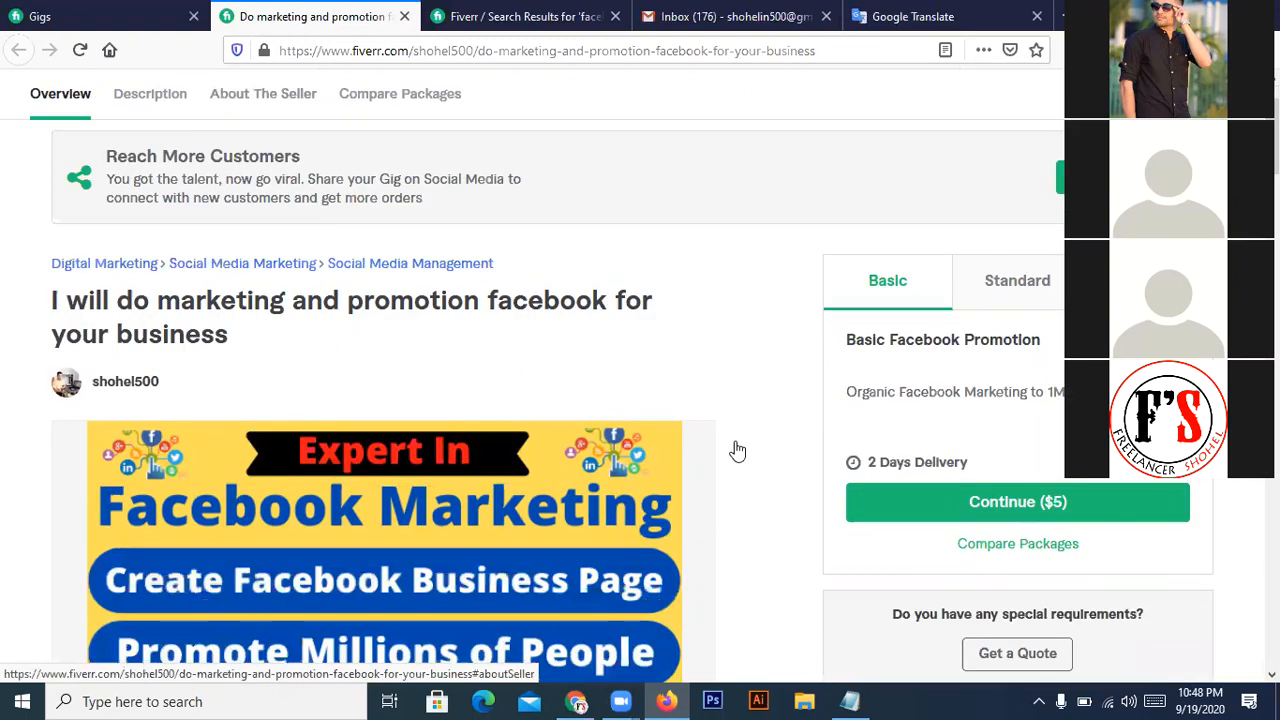
scroll(737, 451, down, 1)
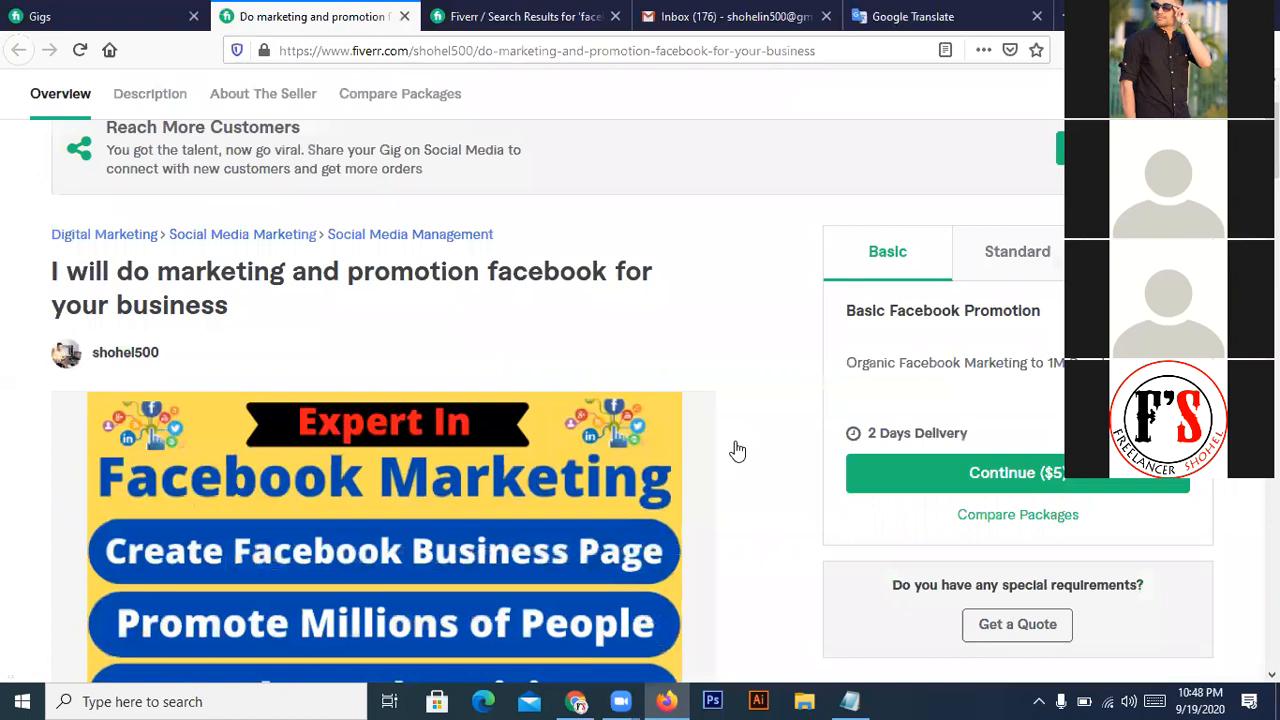
scroll(737, 451, down, 1)
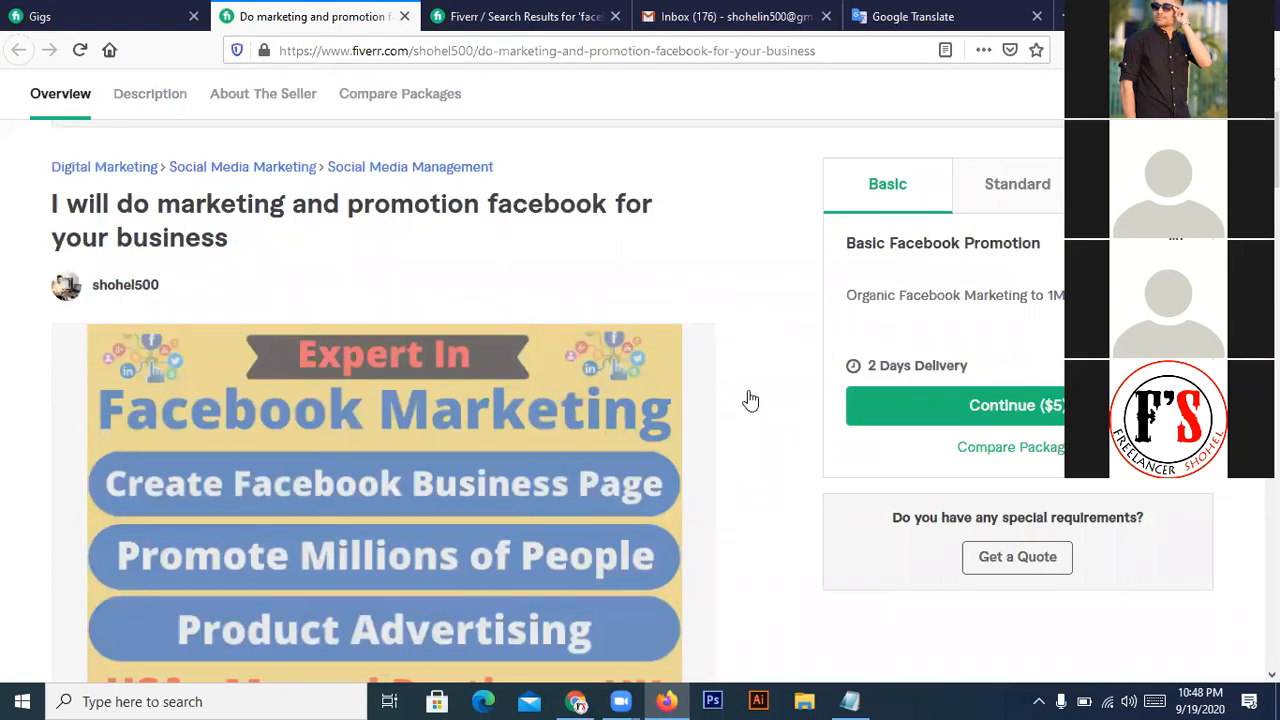
scroll(780, 402, down, 1)
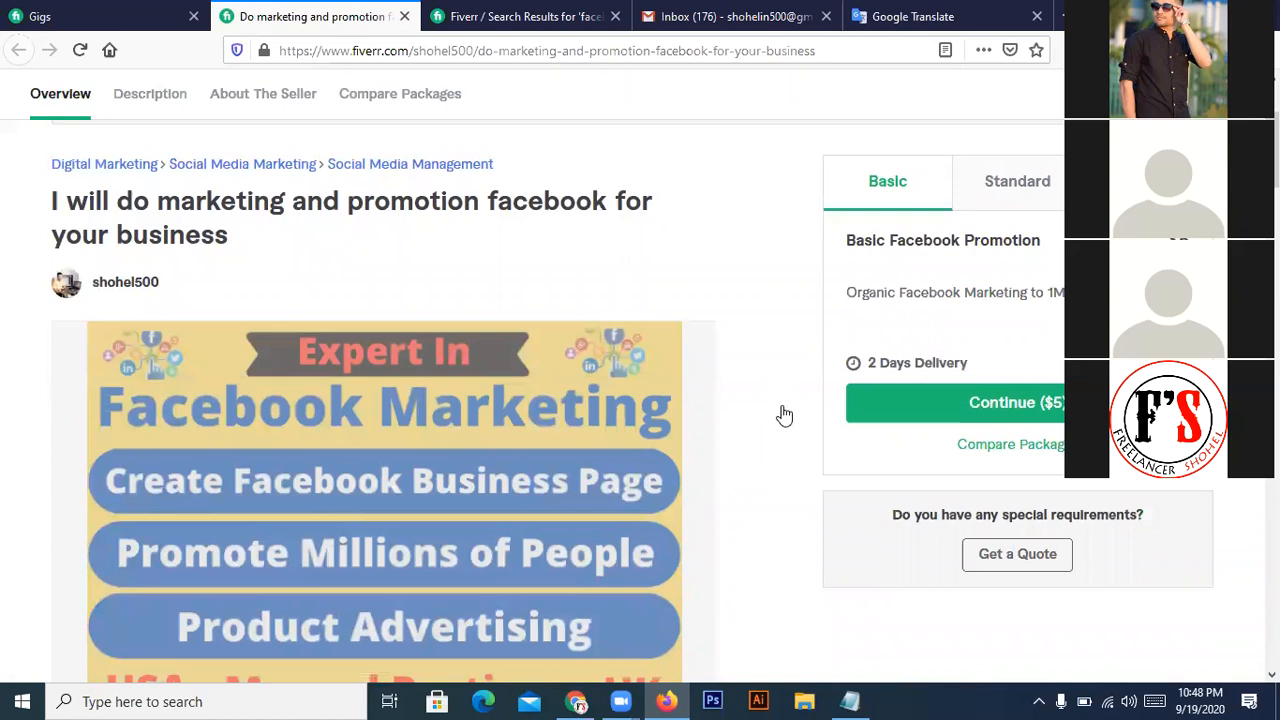
scroll(784, 414, down, 2)
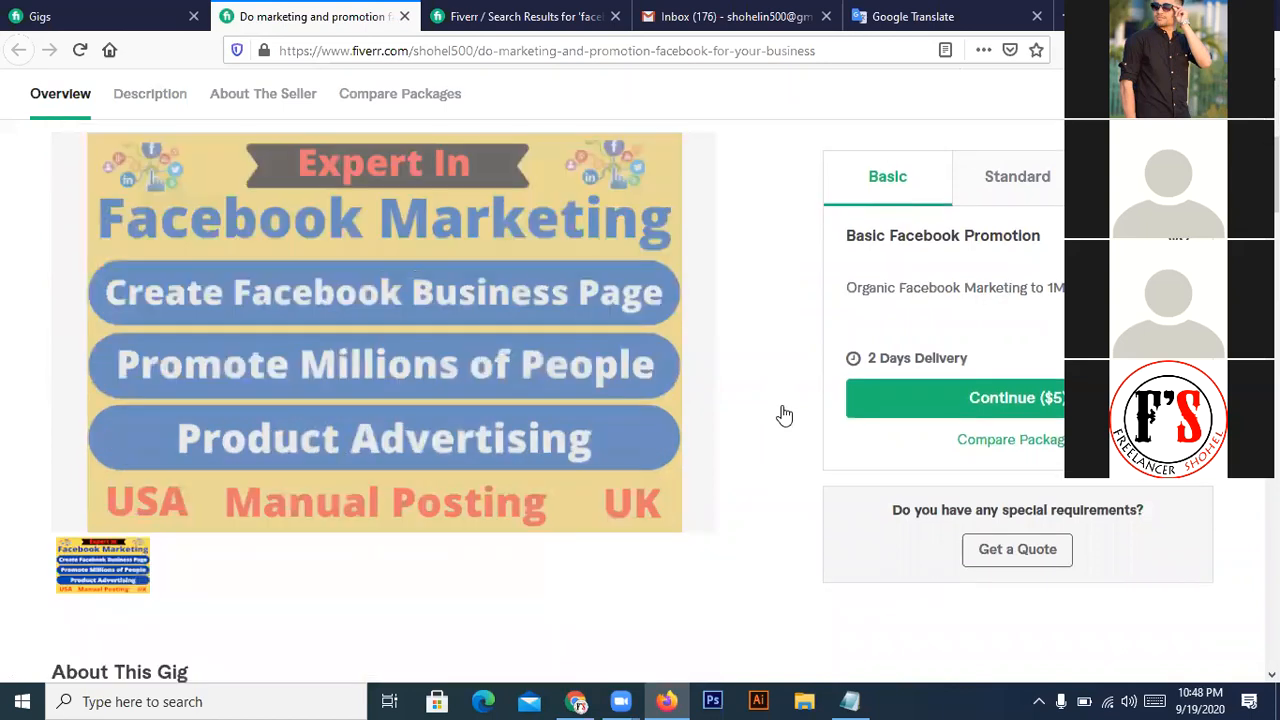